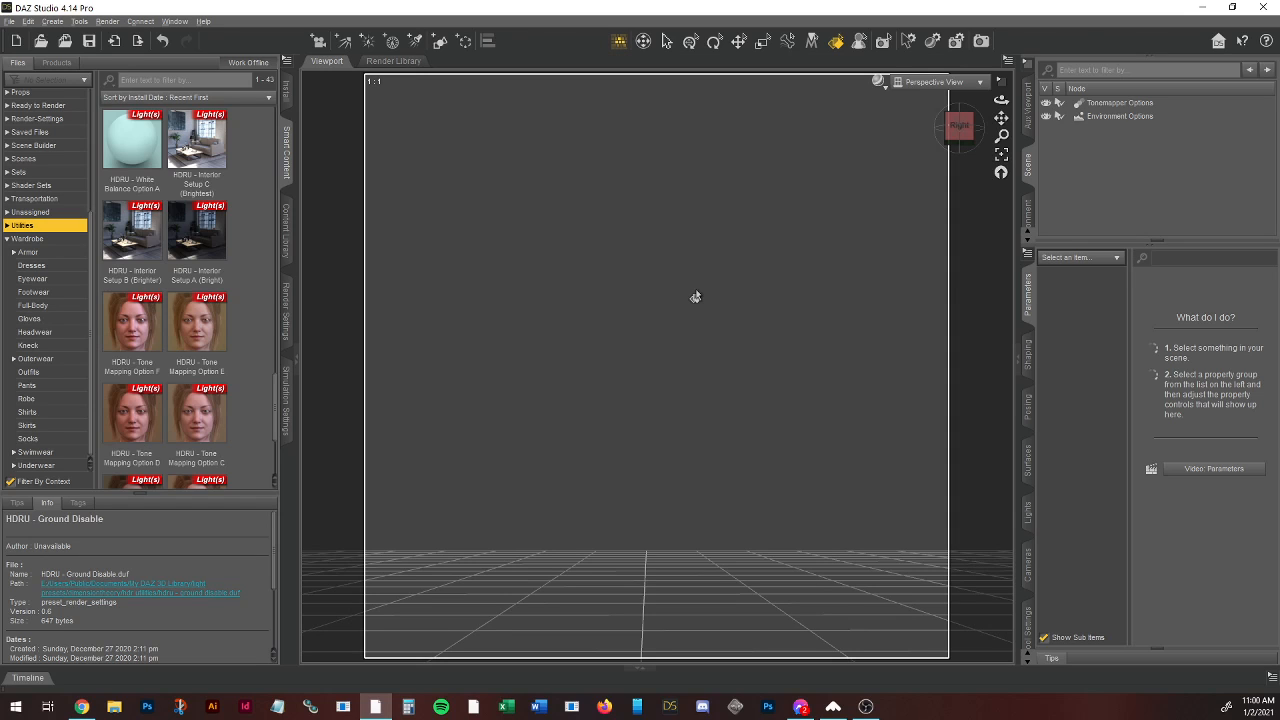
left_click_drag(958, 125, 955, 139)
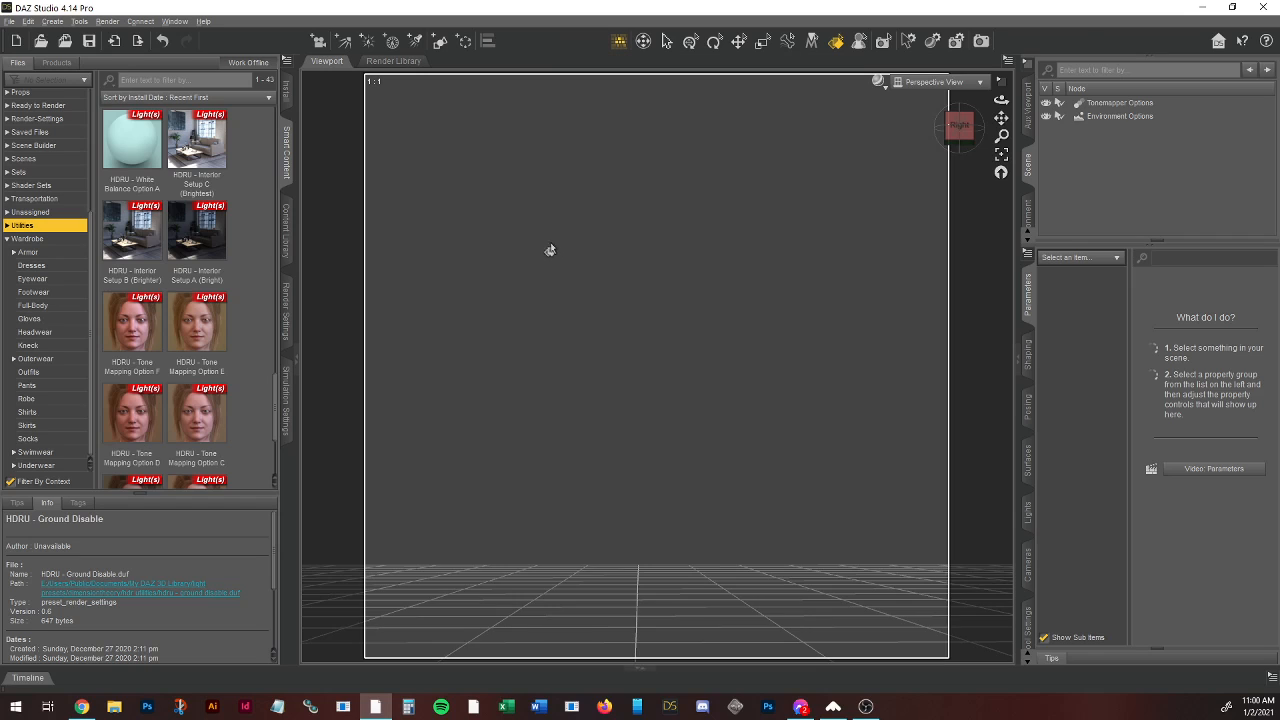
left_click_drag(549, 251, 543, 222)
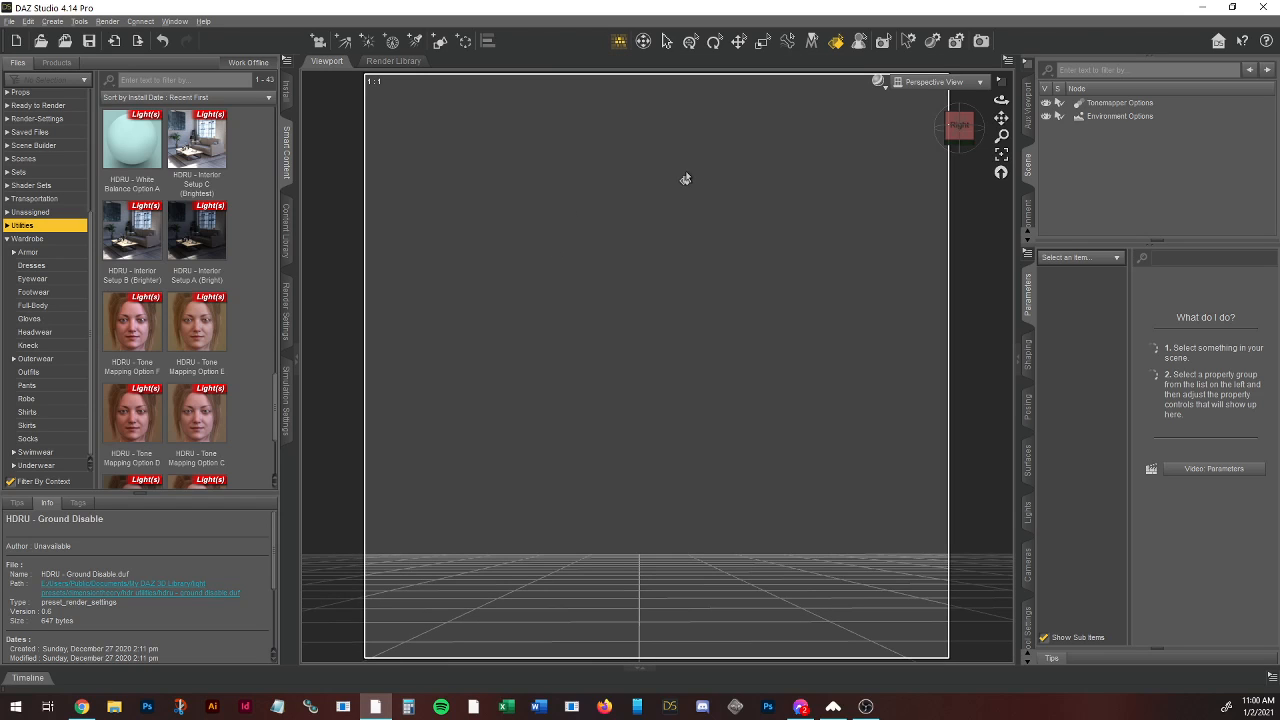
scroll(49, 137, "up", 5)
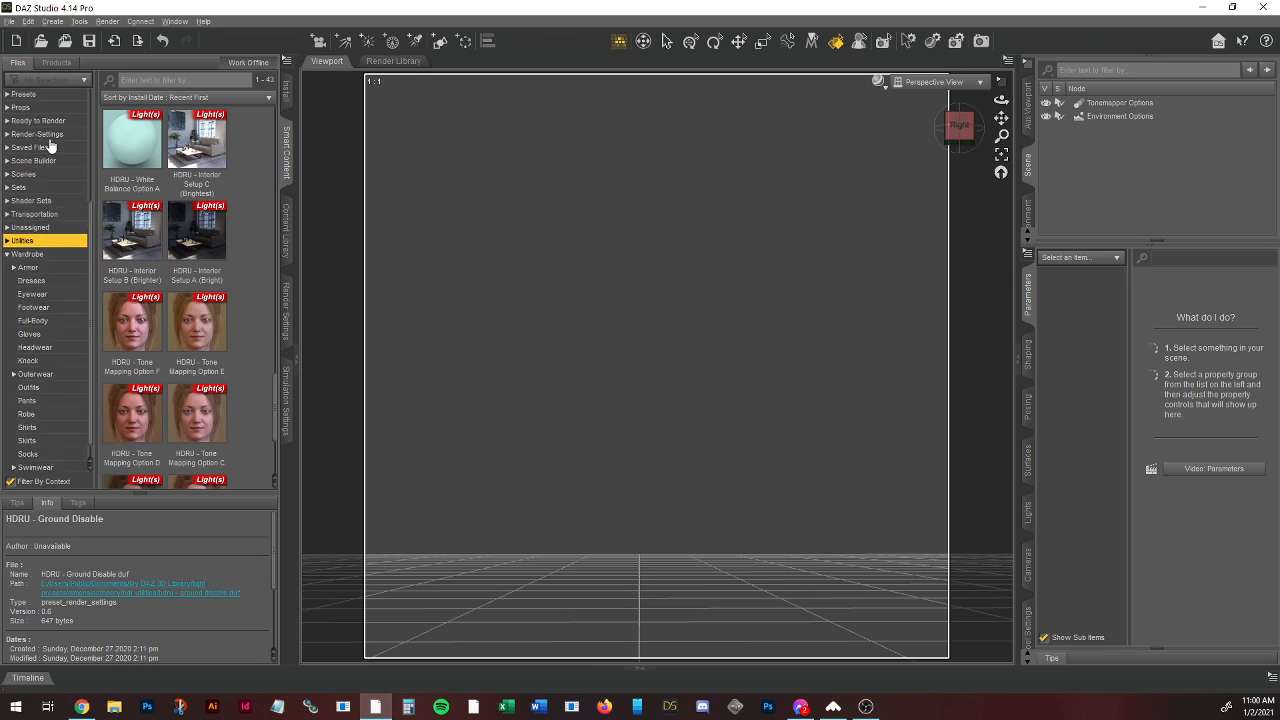
Step: Switch Smart Content to the products listing and filter it to the Figures category
left_click(56, 63)
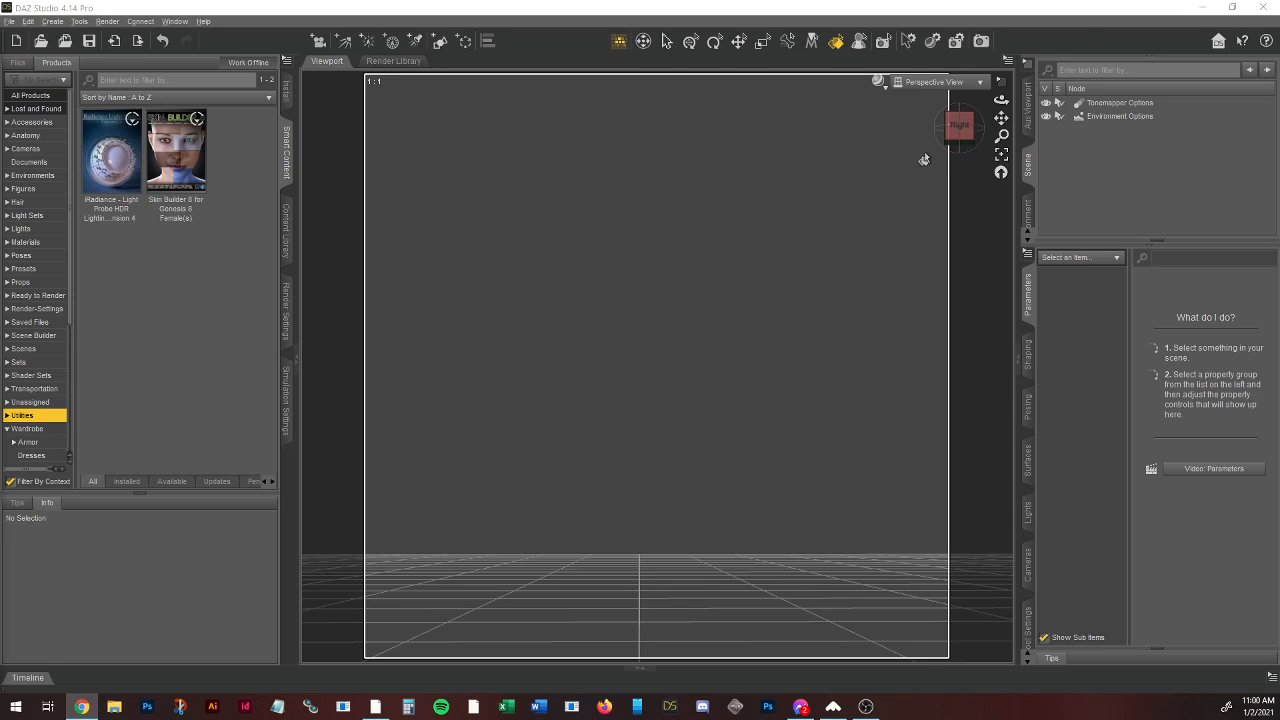
left_click_drag(962, 126, 961, 158)
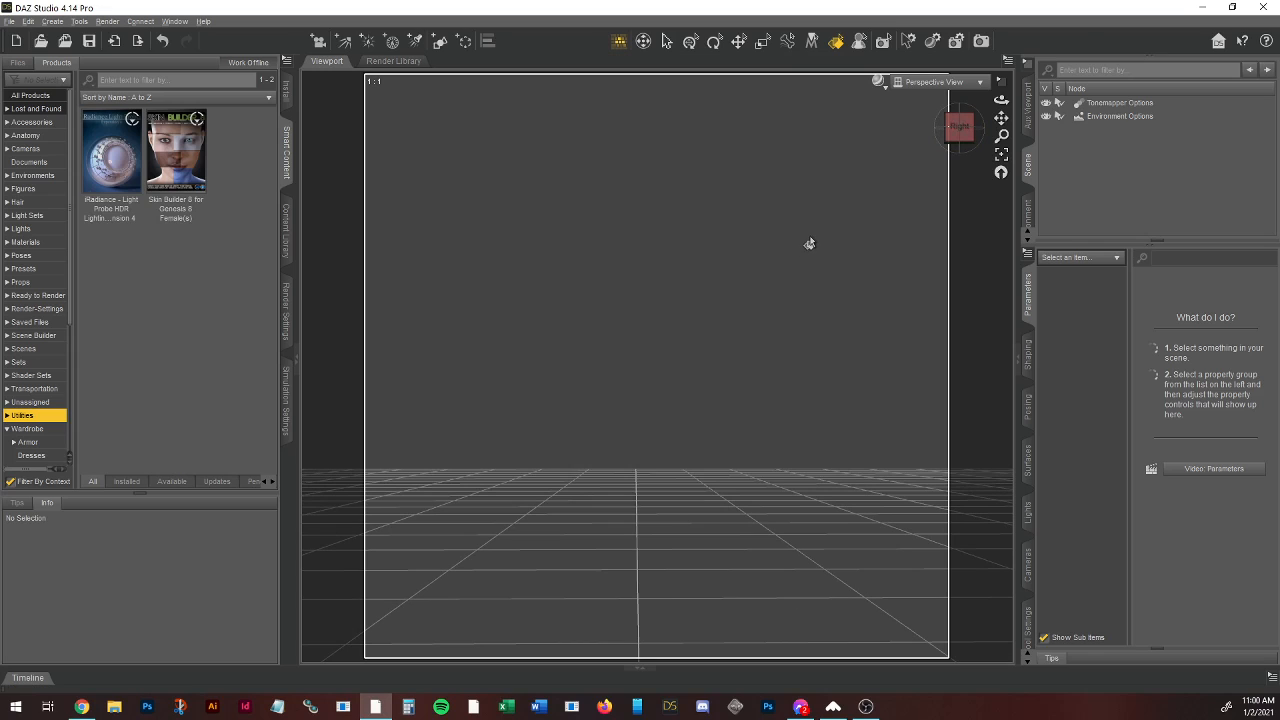
left_click(24, 188)
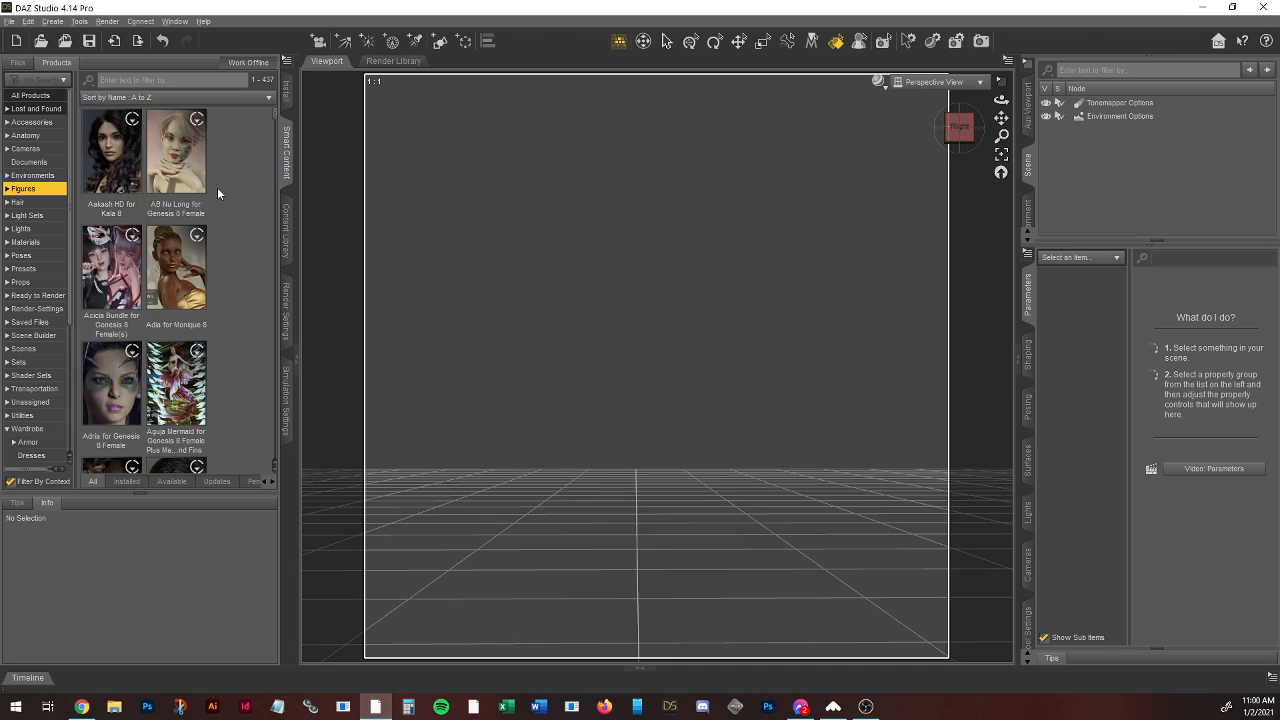
Step: Browse the Figures products and preview their thumbnails to find a character for the scene
scroll(224, 225, "down", 3)
scroll(225, 230, "down", 3)
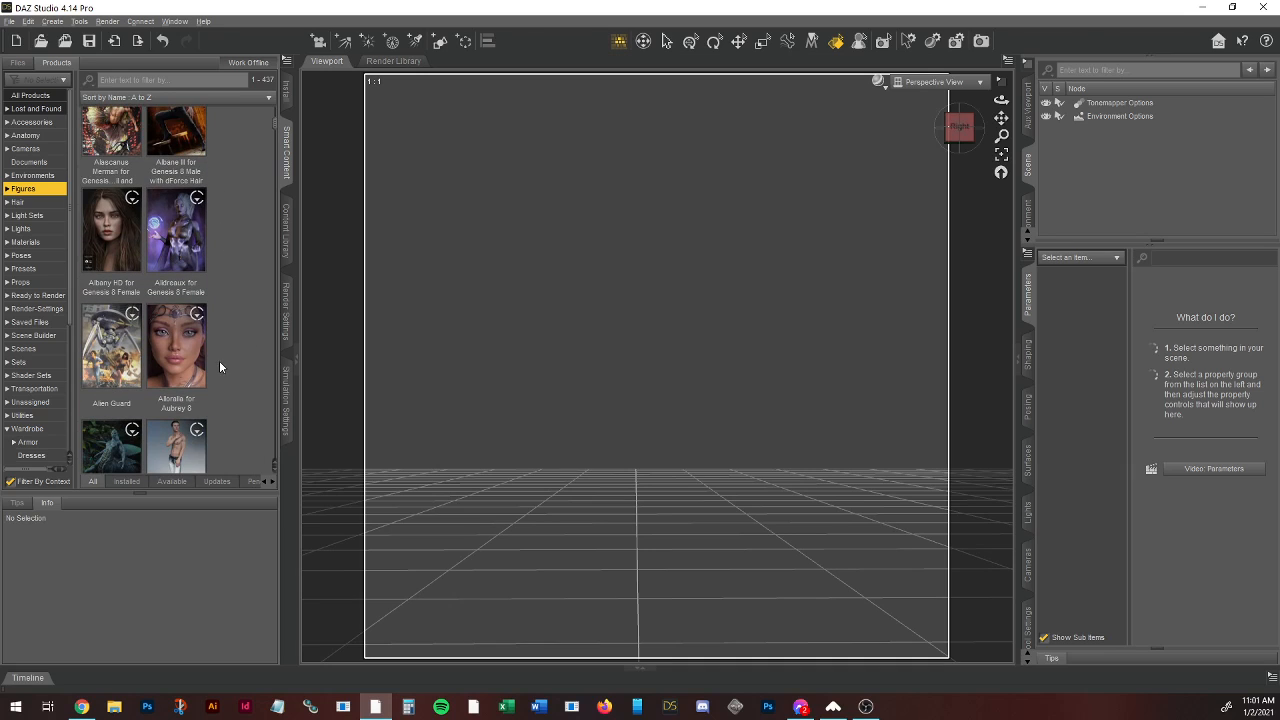
mouse_move(192, 230)
mouse_move(181, 129)
scroll(181, 129, "up", 5)
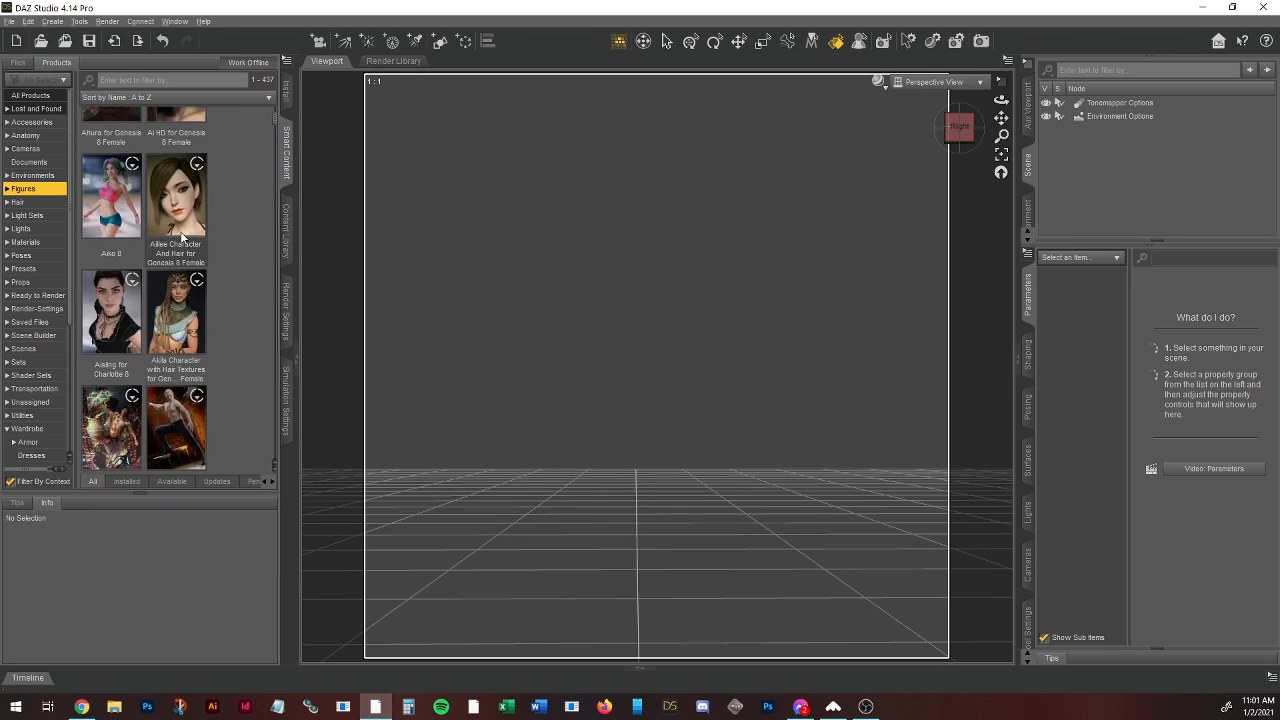
mouse_move(178, 263)
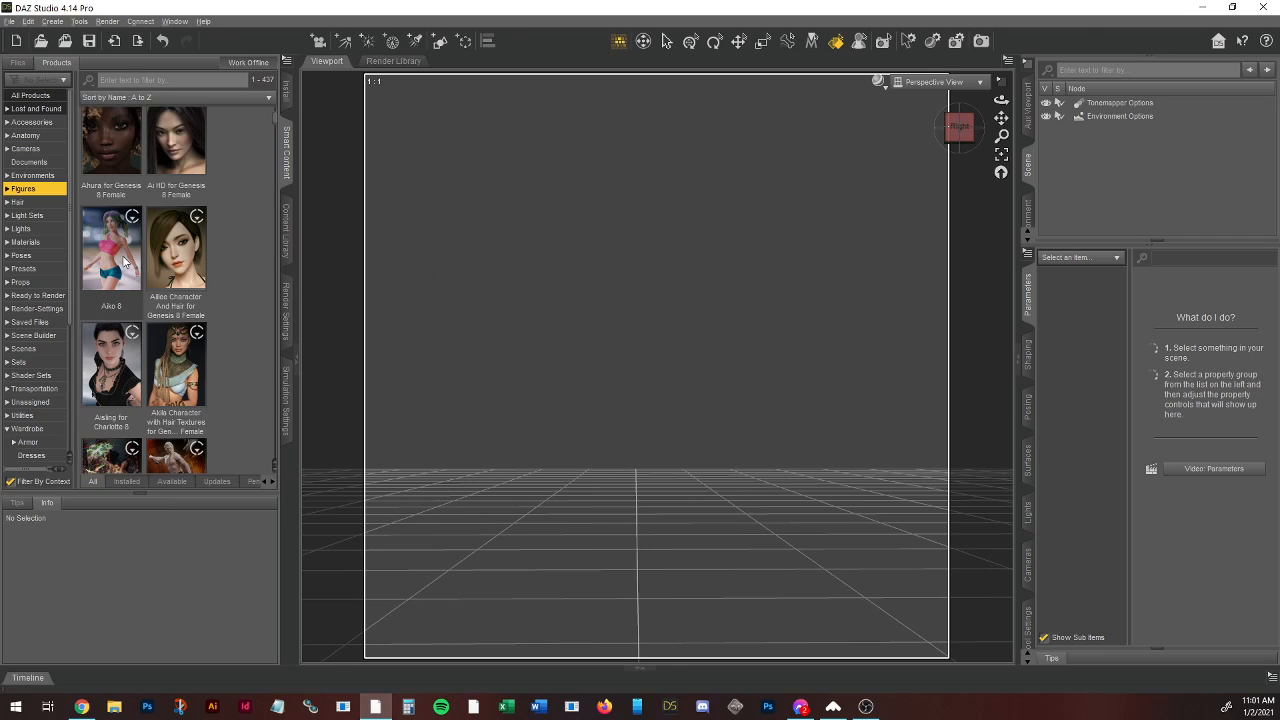
mouse_move(113, 412)
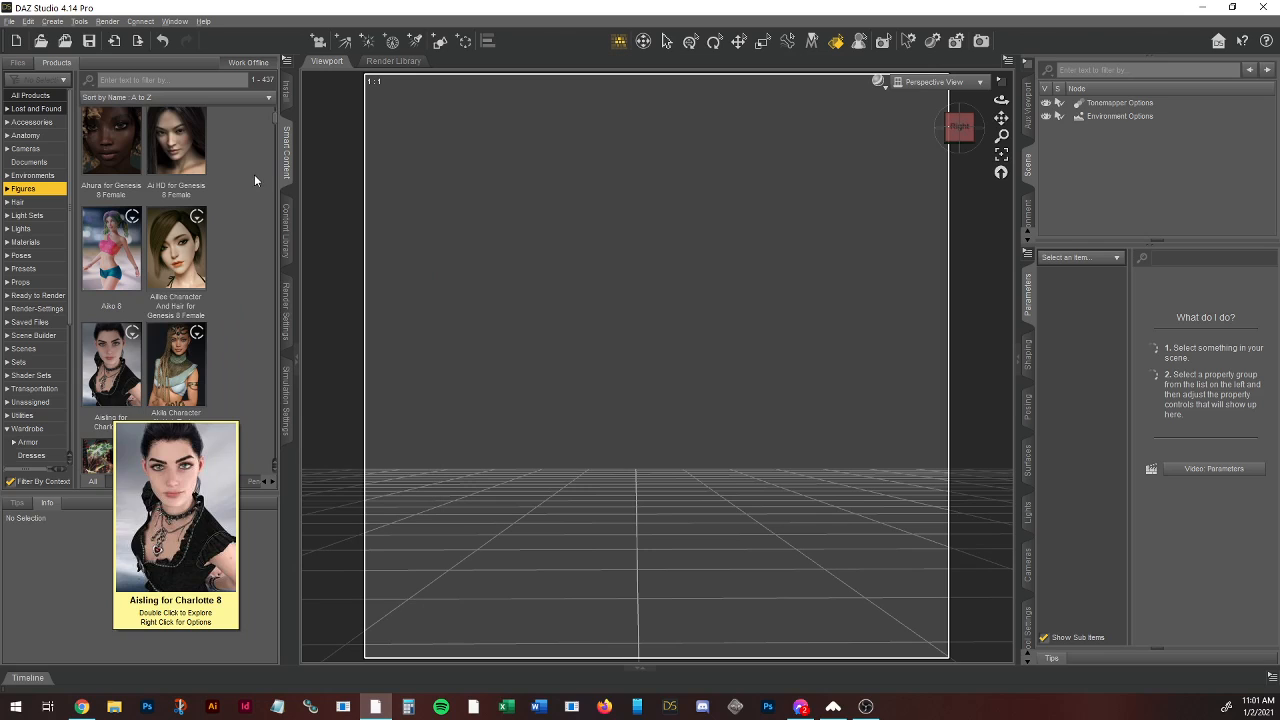
scroll(240, 195, "up", 3)
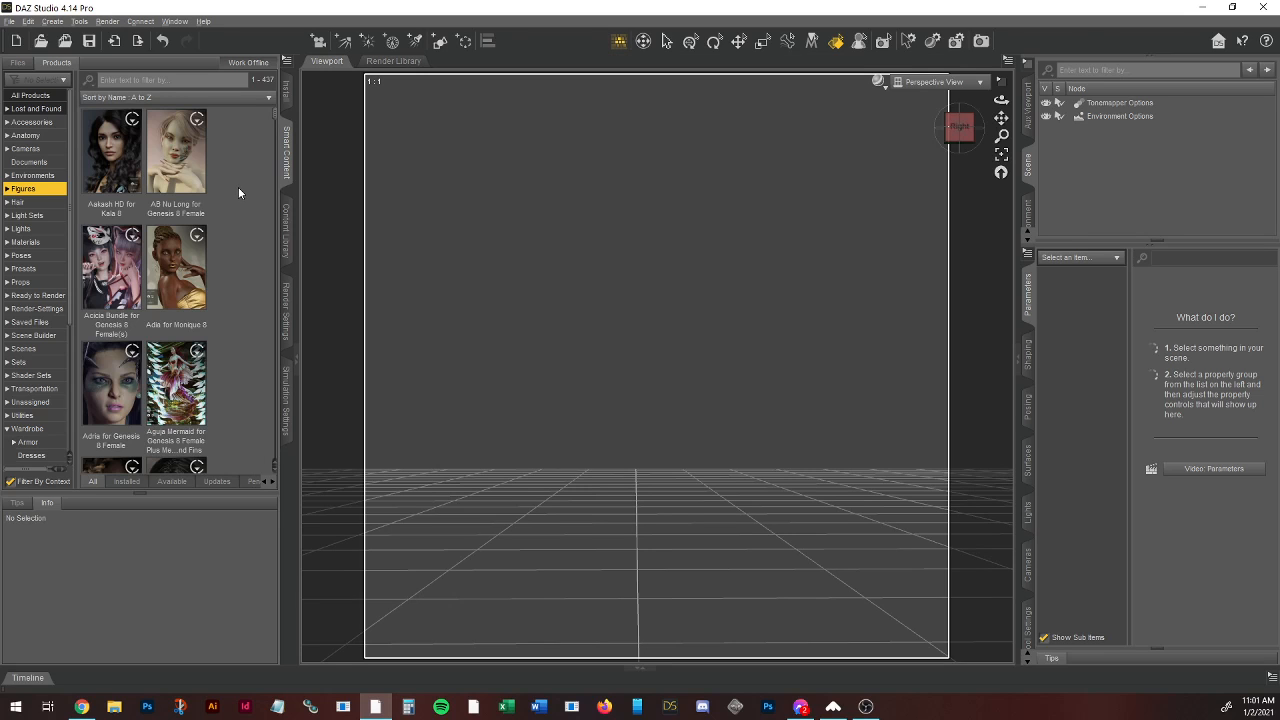
scroll(238, 187, "down", 5)
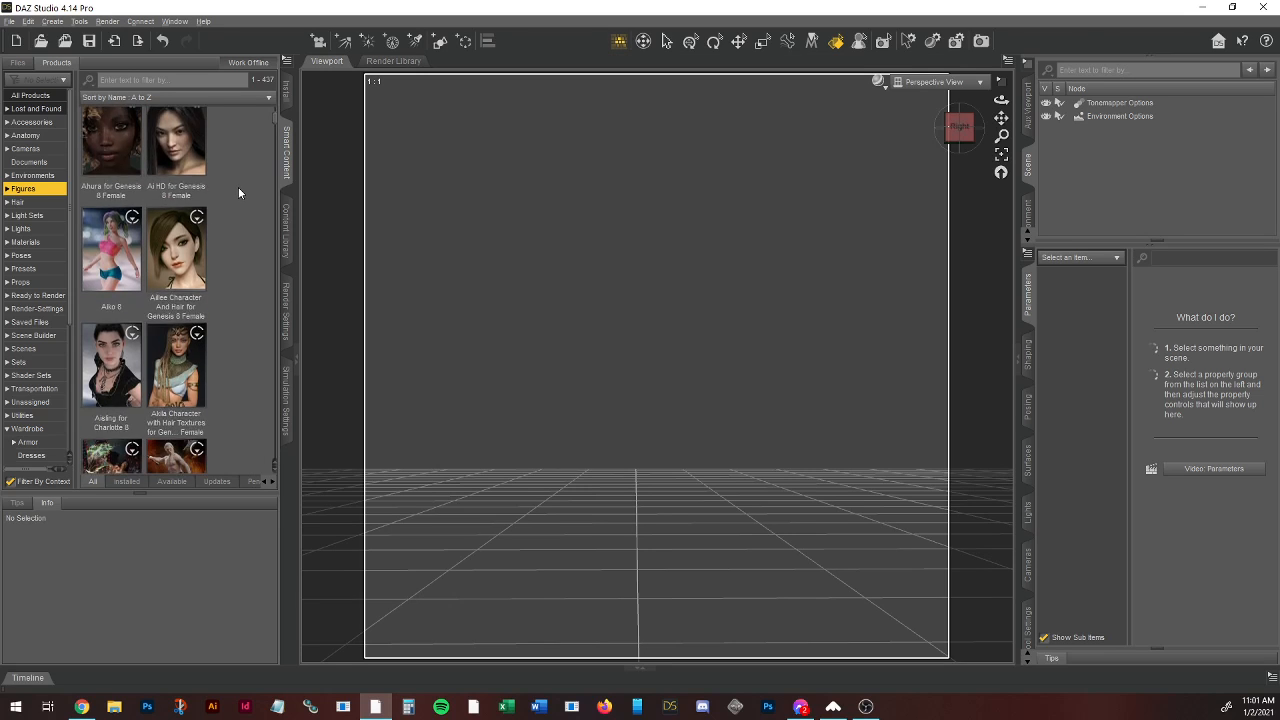
scroll(238, 187, "down", 5)
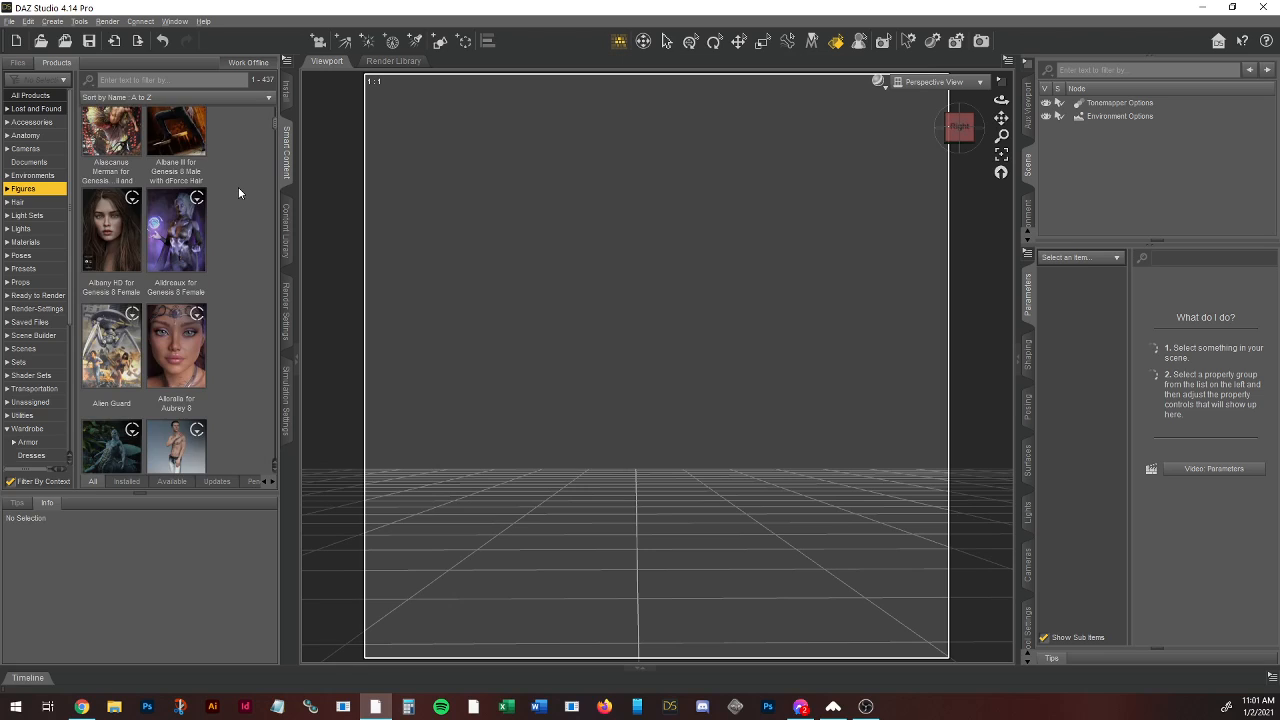
scroll(238, 188, "down", 5)
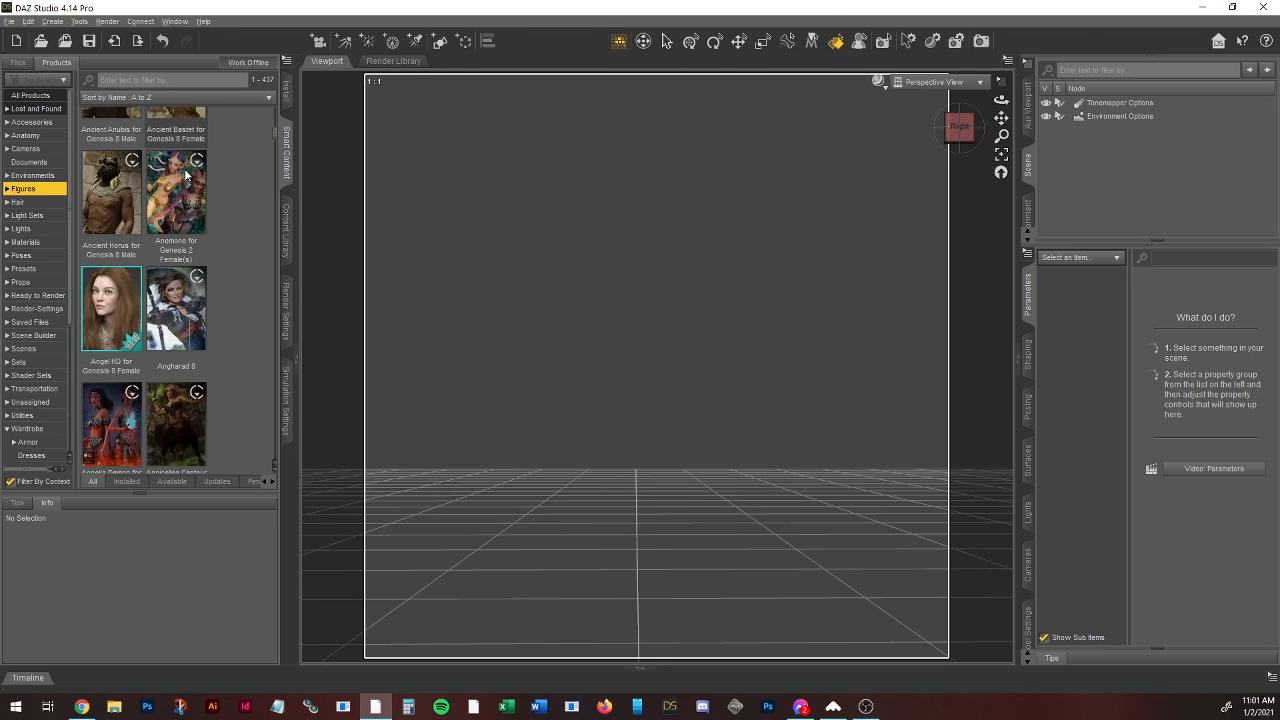
scroll(216, 252, "down", 3)
scroll(216, 252, "down", 10)
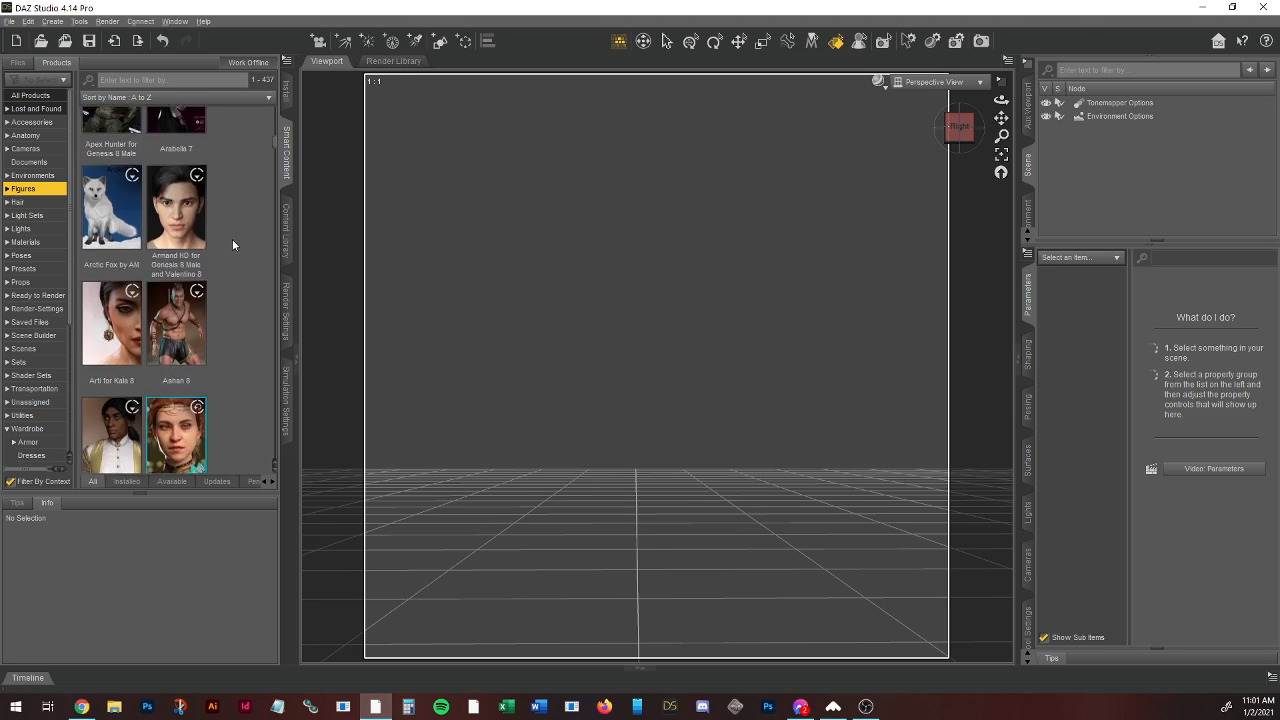
scroll(240, 225, "down", 10)
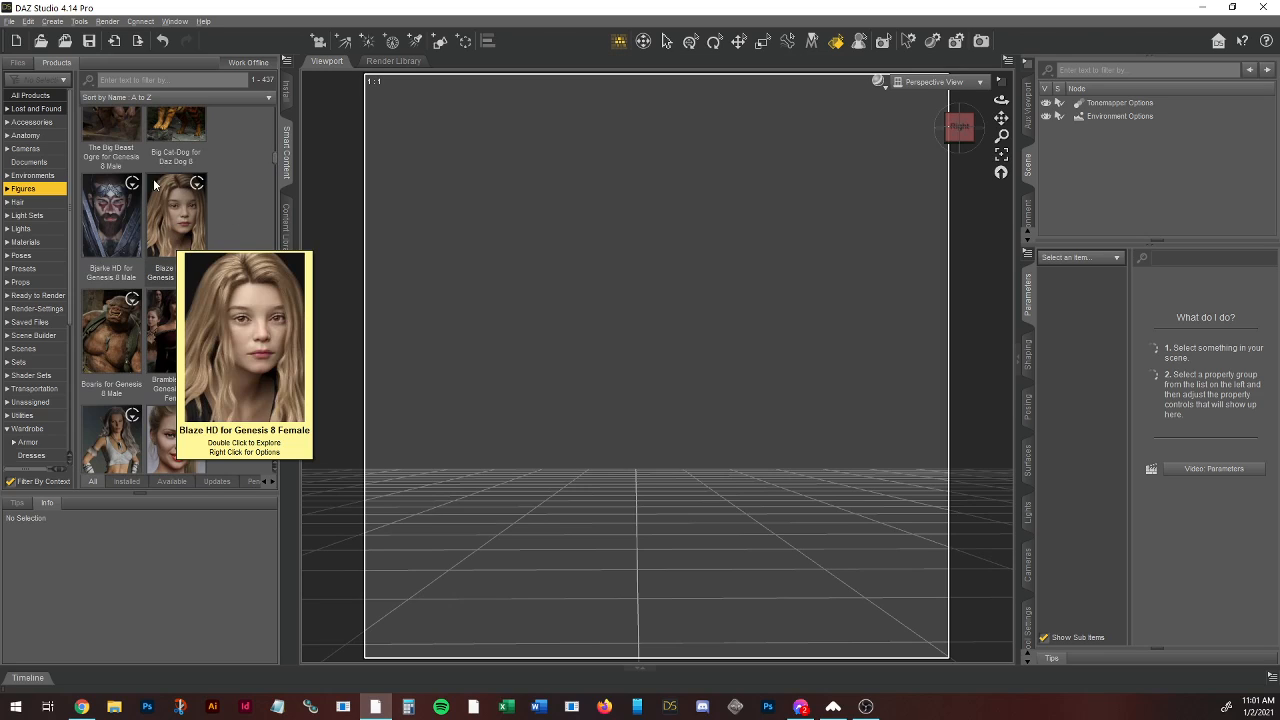
Step: Open the Blaze HD for Genesis 8 Female product and load the Blaze actor into the scene
mouse_move(180, 451)
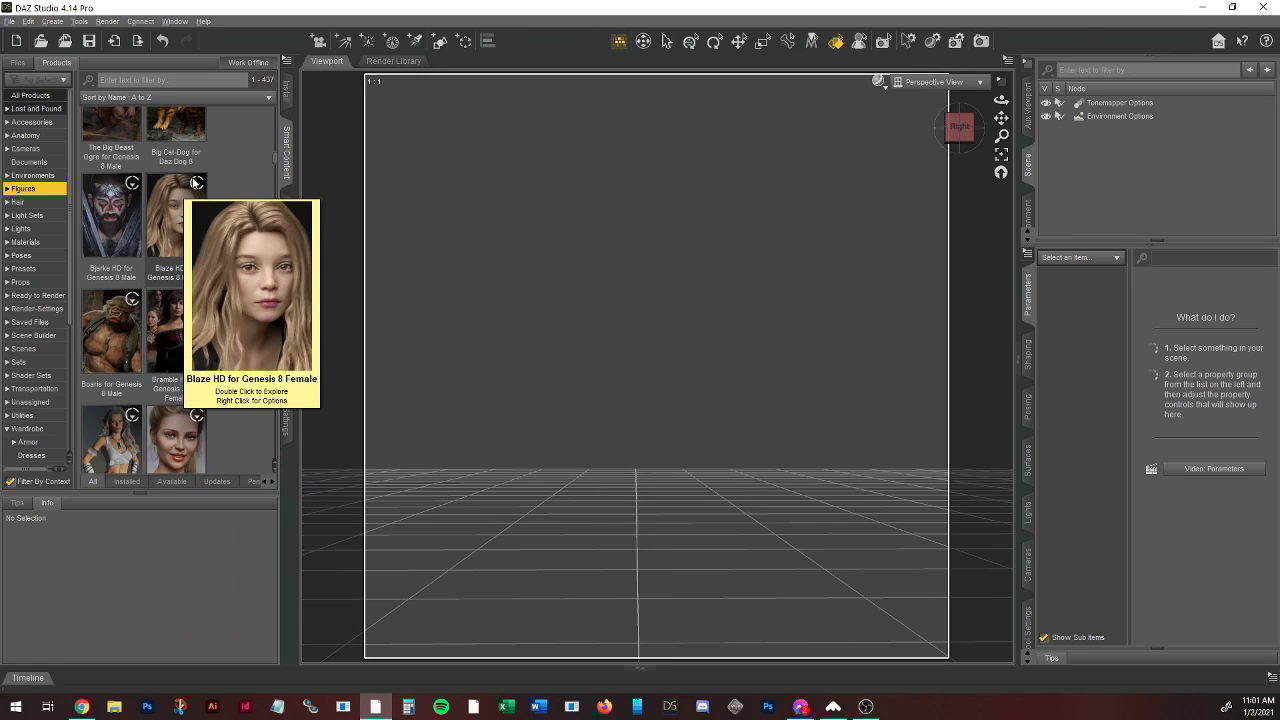
double_click(176, 204)
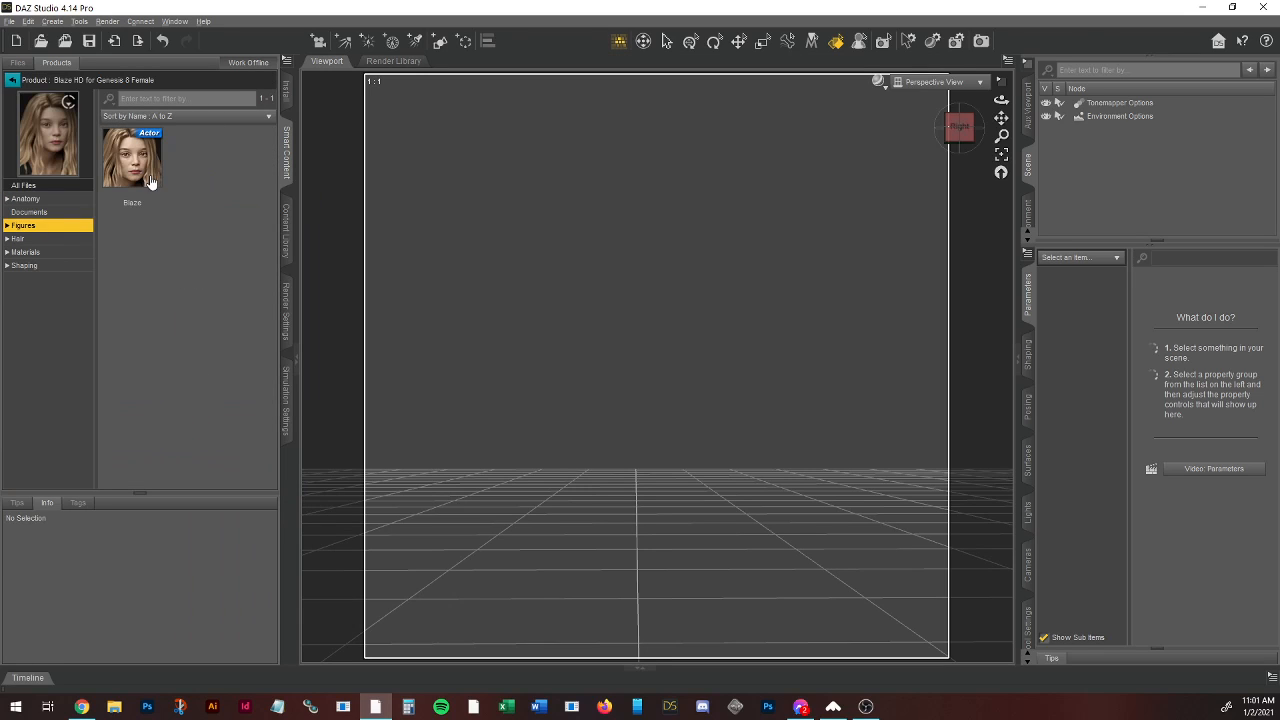
double_click(137, 155)
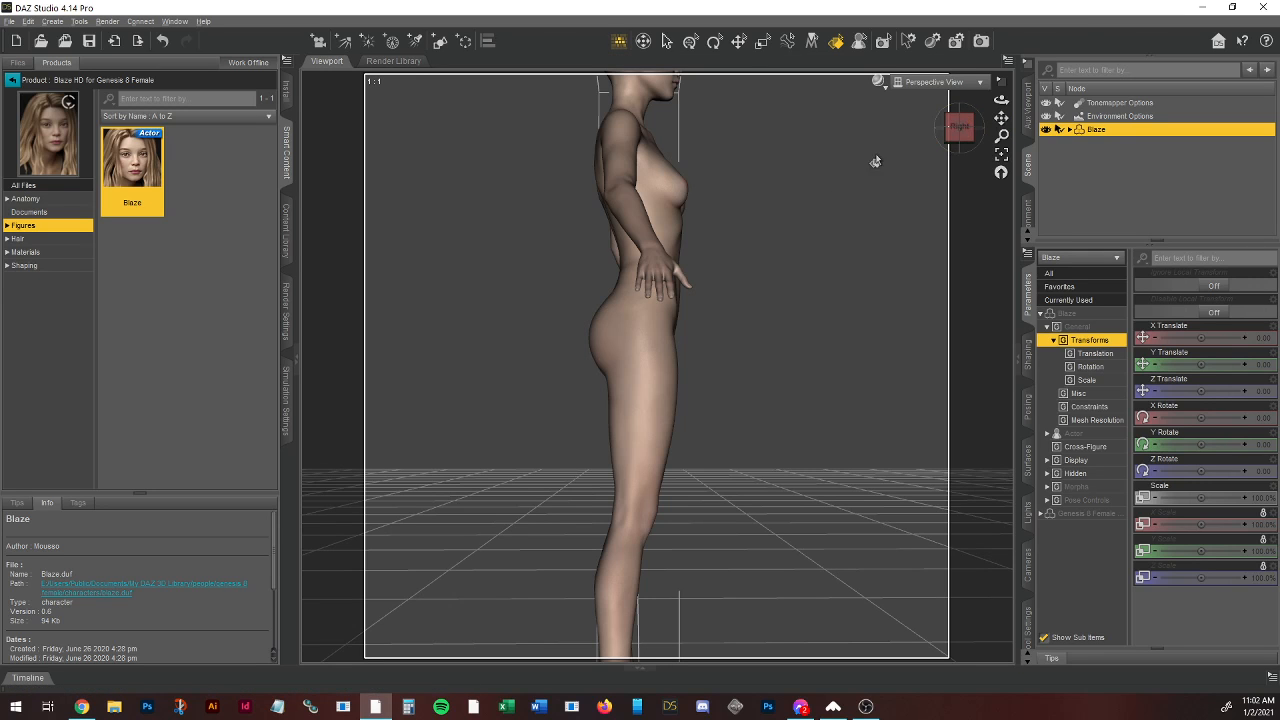
Step: Examine the loaded Blaze figure from the side and front, moving in closely on the head and shoulders
left_click(958, 126)
left_click_drag(958, 127, 954, 153)
scroll(842, 226, "down", 3)
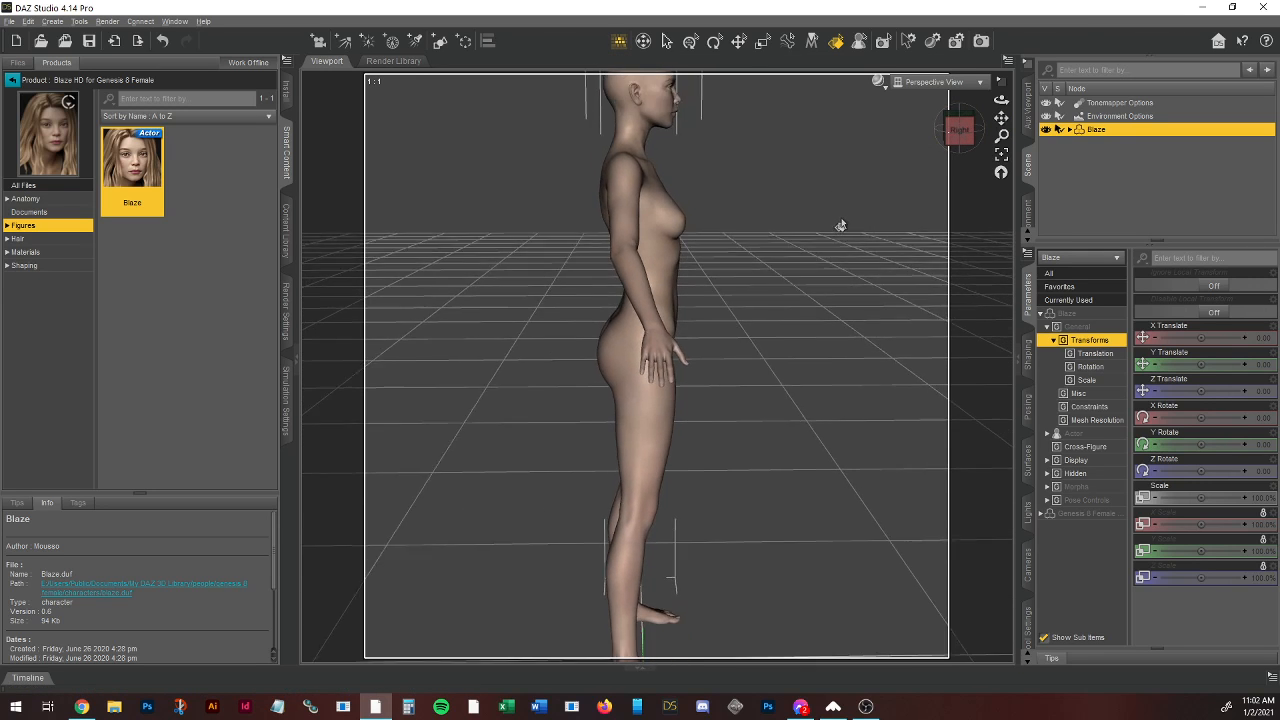
left_click(952, 128)
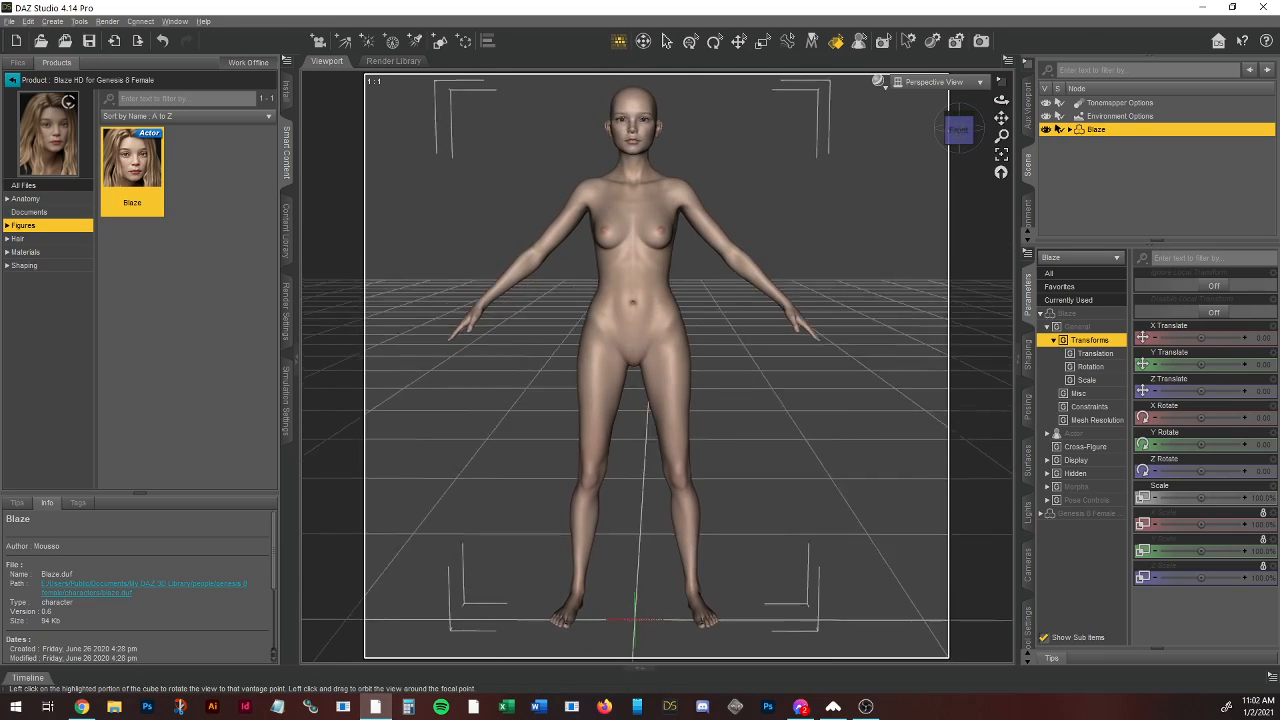
left_click_drag(1001, 118, 1001, 242)
scroll(783, 210, "up", 4)
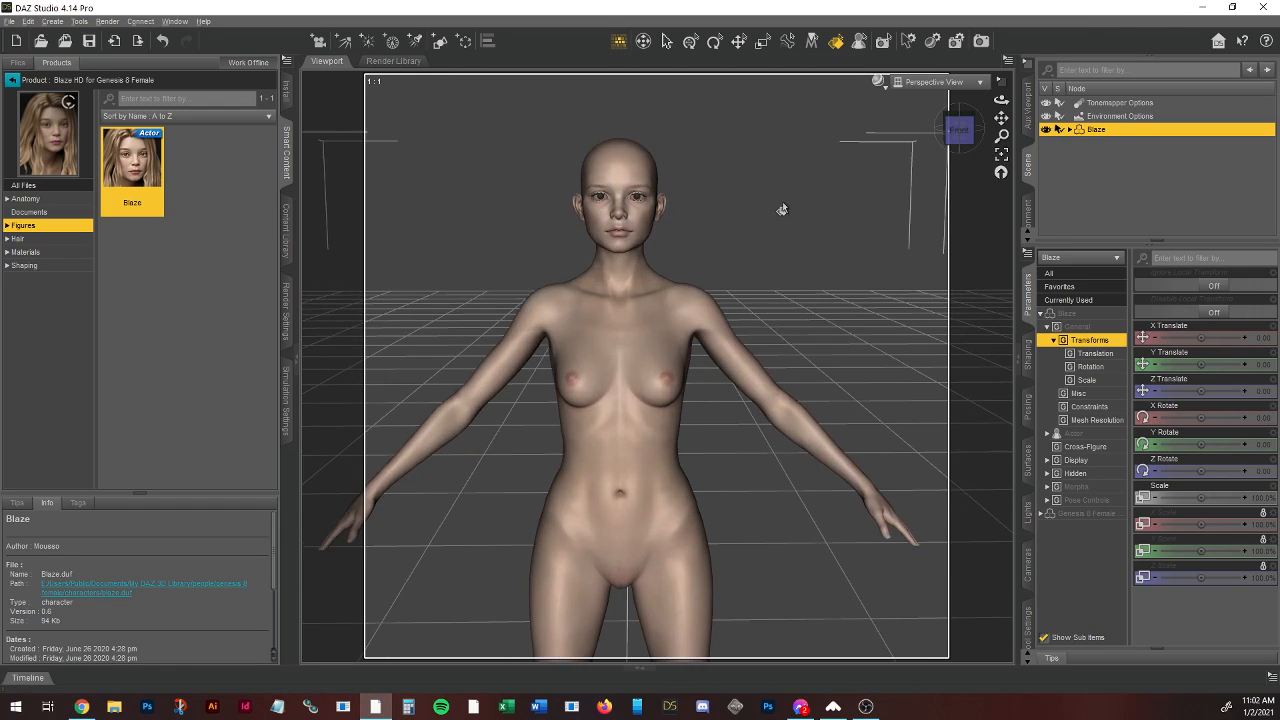
left_click(958, 130)
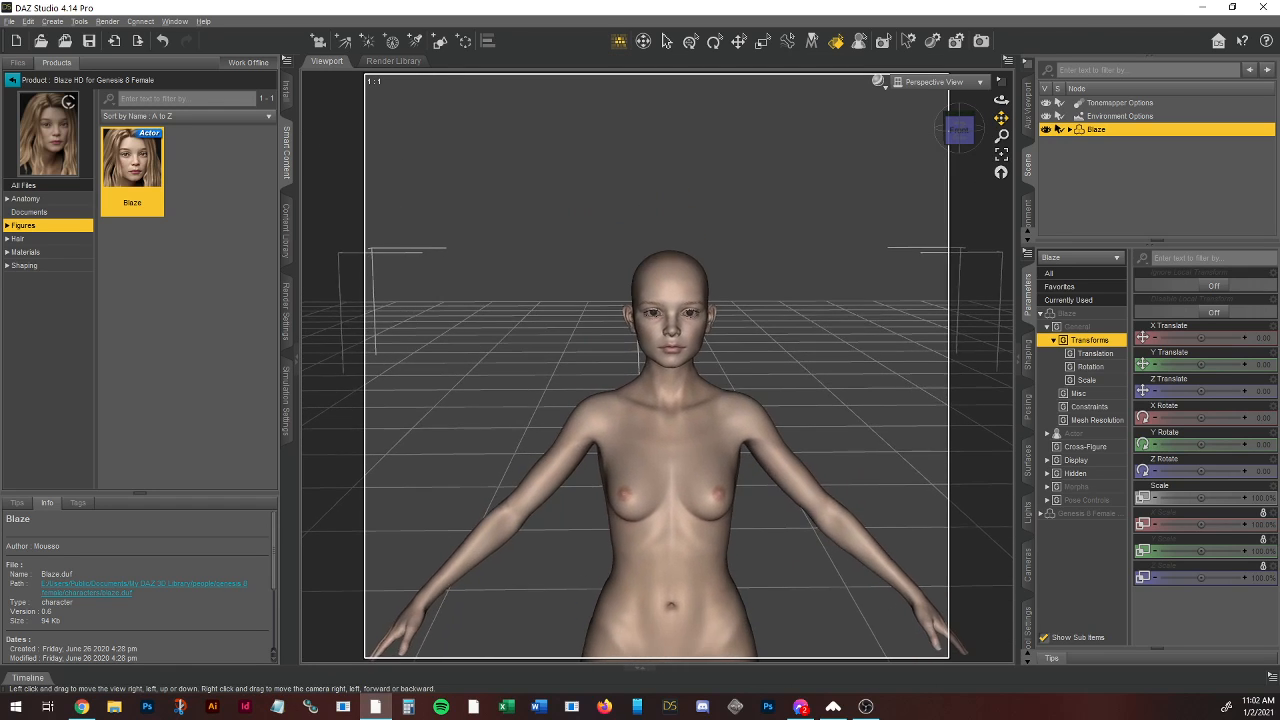
scroll(811, 211, "up", 5)
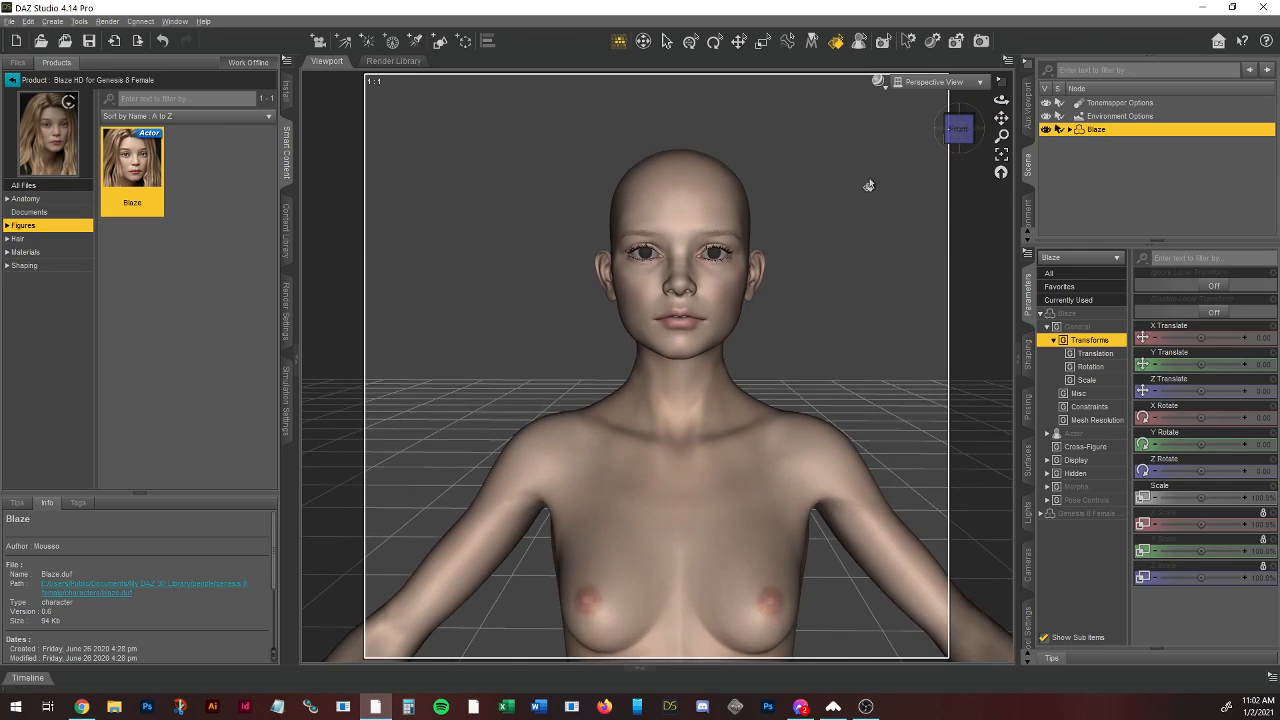
mouse_move(963, 131)
left_mouse_down()
mouse_move(850, 132)
mouse_move(985, 145)
mouse_move(967, 141)
left_mouse_up()
left_click(960, 130)
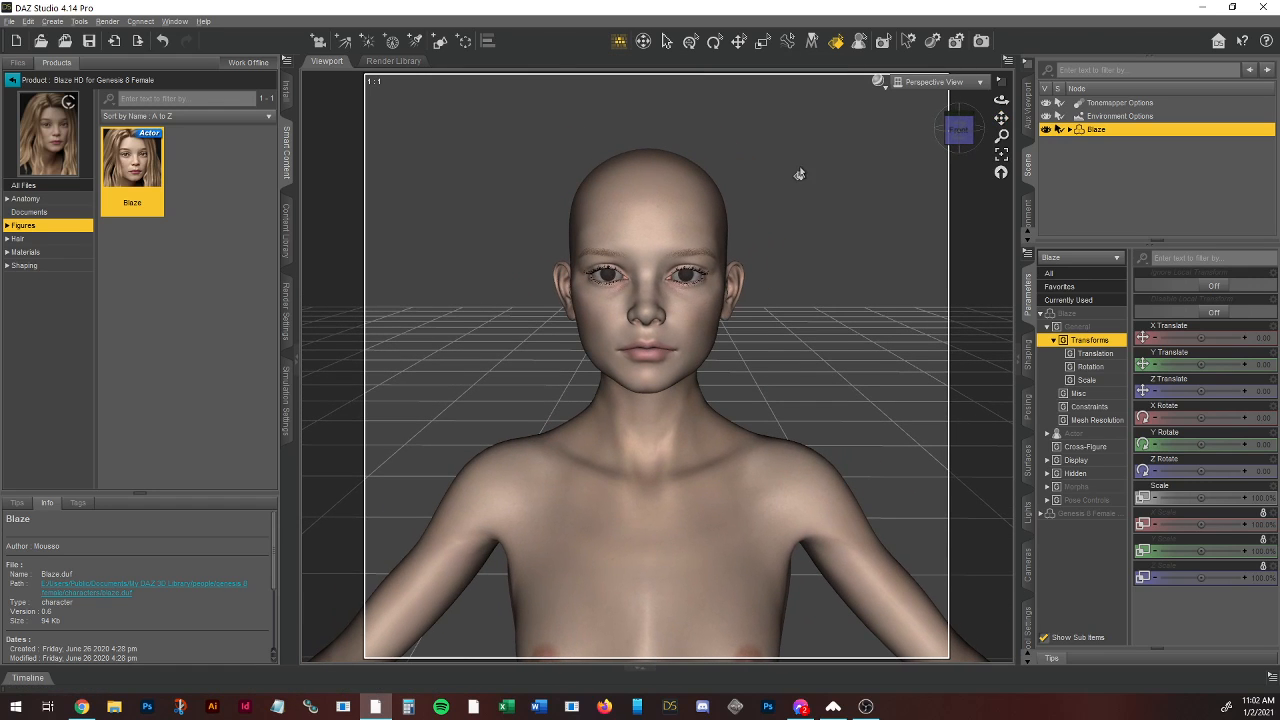
Step: Set the viewport draw style to Wireframe and inspect the figure's mesh from slightly farther away
left_click(880, 84)
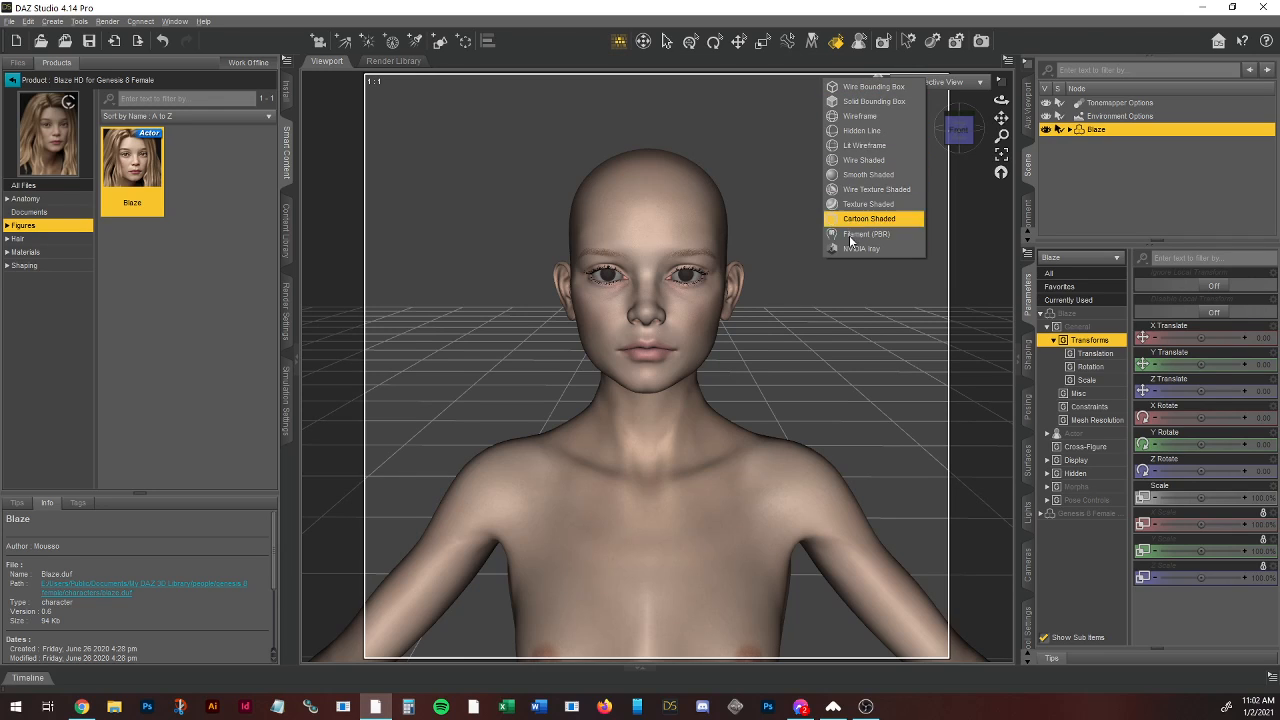
left_click(858, 117)
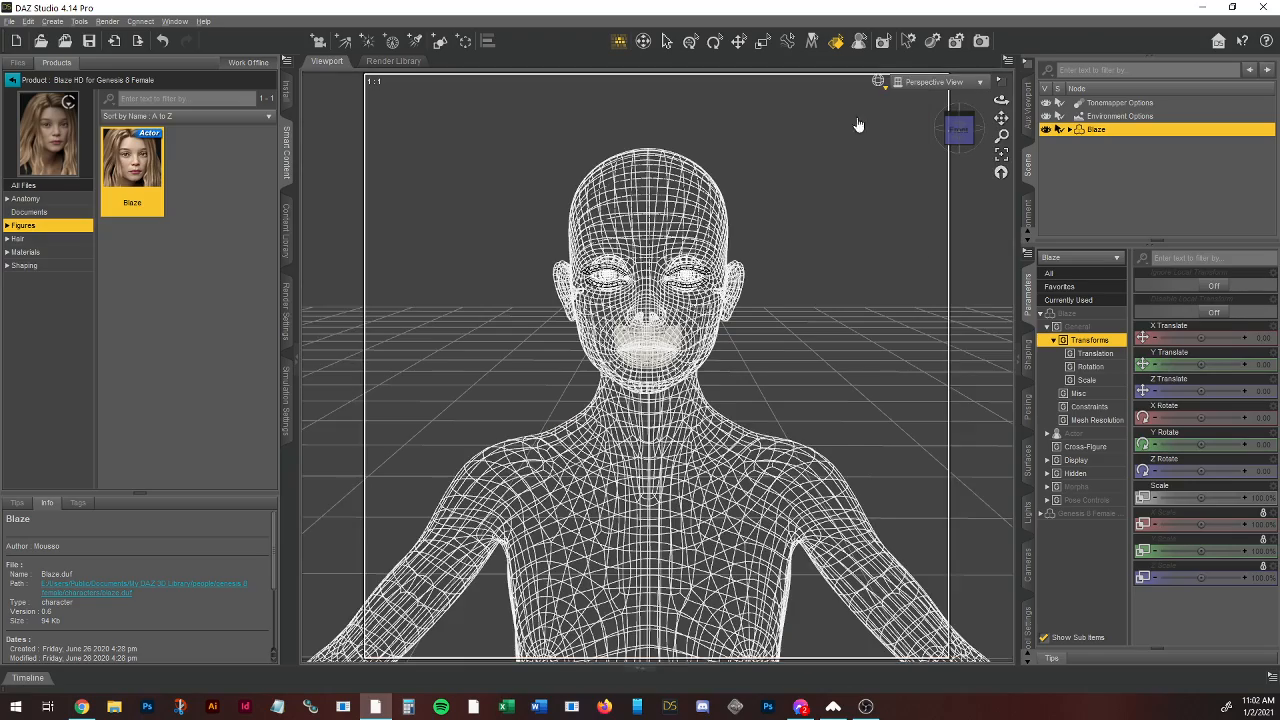
scroll(901, 206, "down", 3)
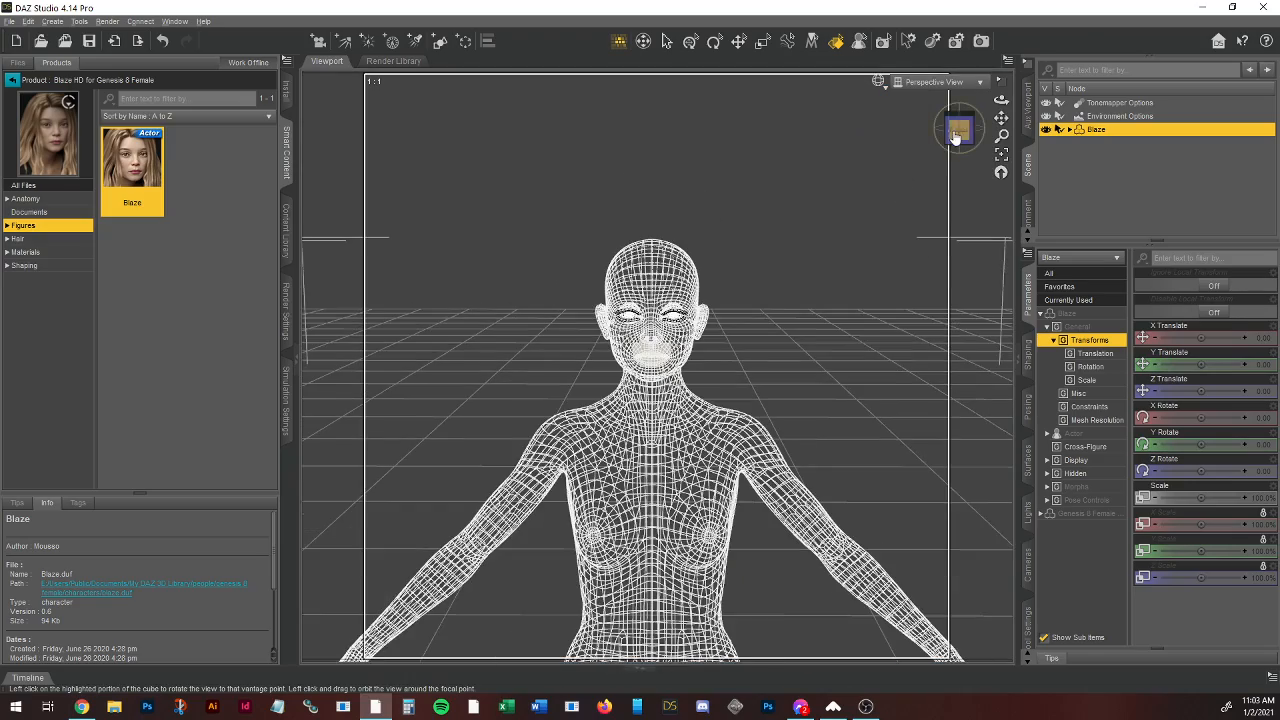
mouse_move(958, 130)
left_mouse_down()
mouse_move(905, 132)
mouse_move(1012, 130)
mouse_move(958, 130)
left_mouse_up()
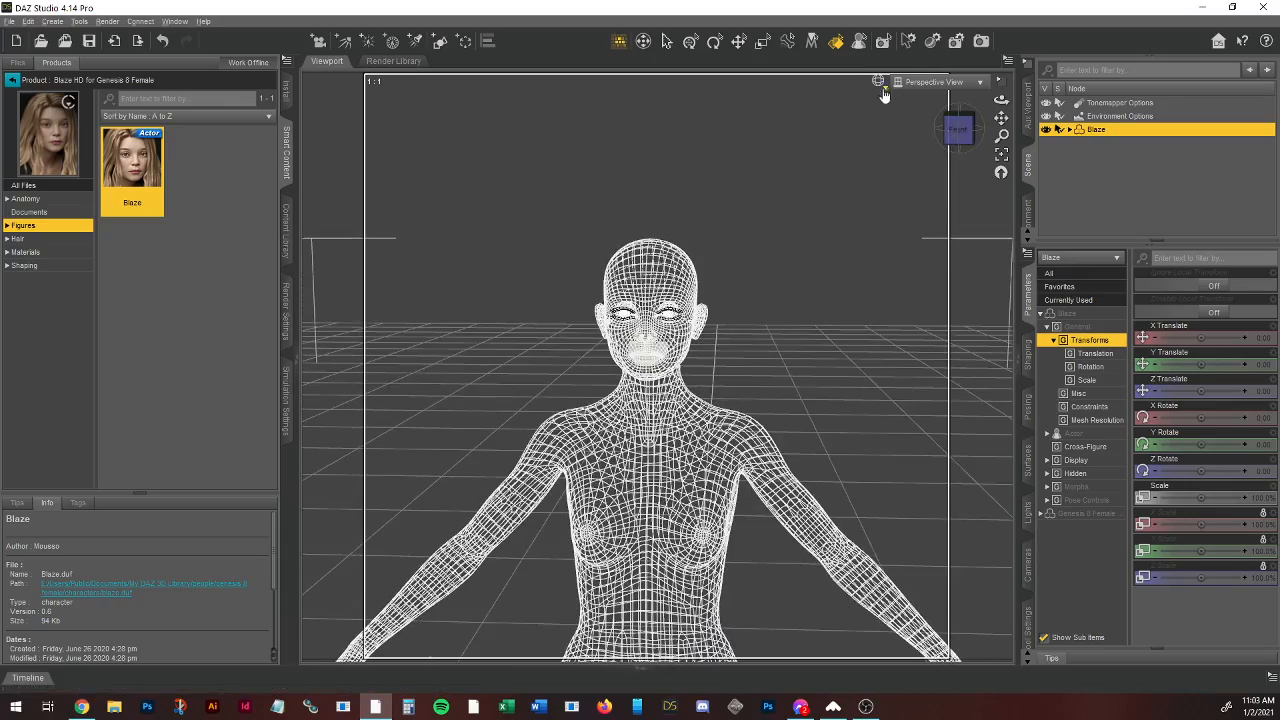
Step: Set the viewport draw style to Smooth Shaded and inspect the untextured figure down to the hips
left_click(881, 82)
left_click(861, 175)
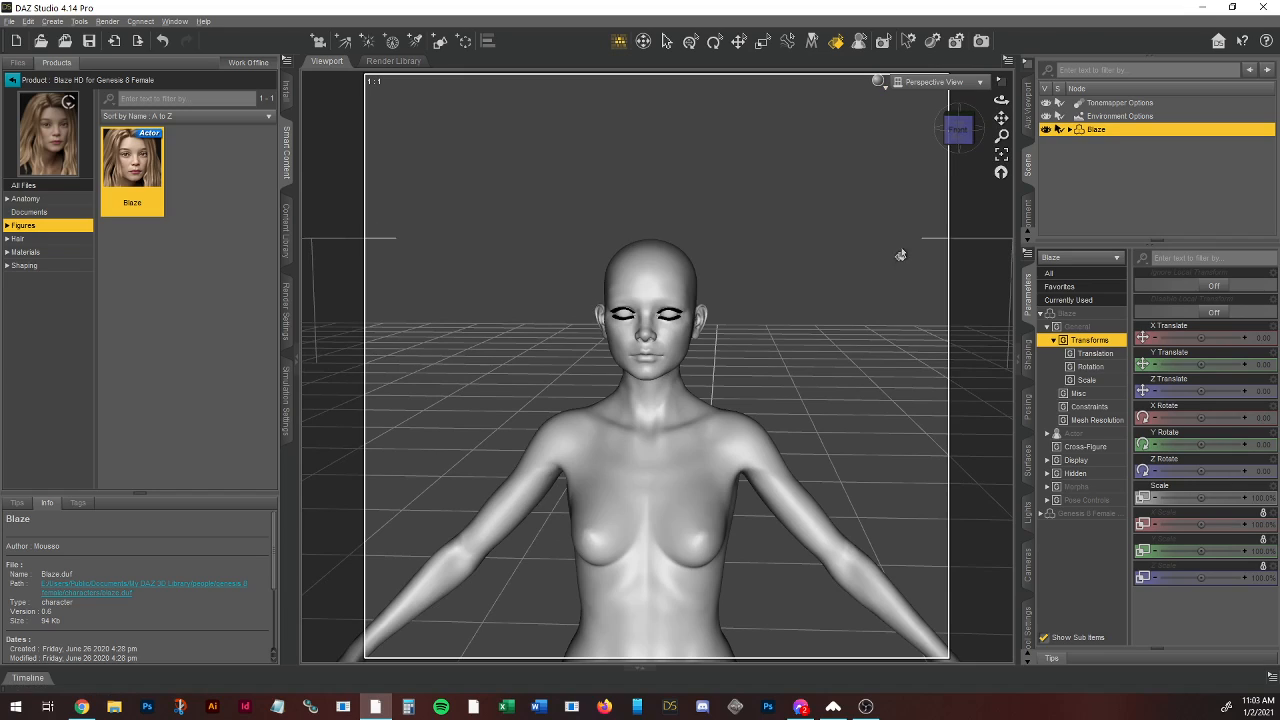
left_click(962, 135)
left_click_drag(961, 134, 800, 347)
left_click_drag(1001, 118, 1005, 43)
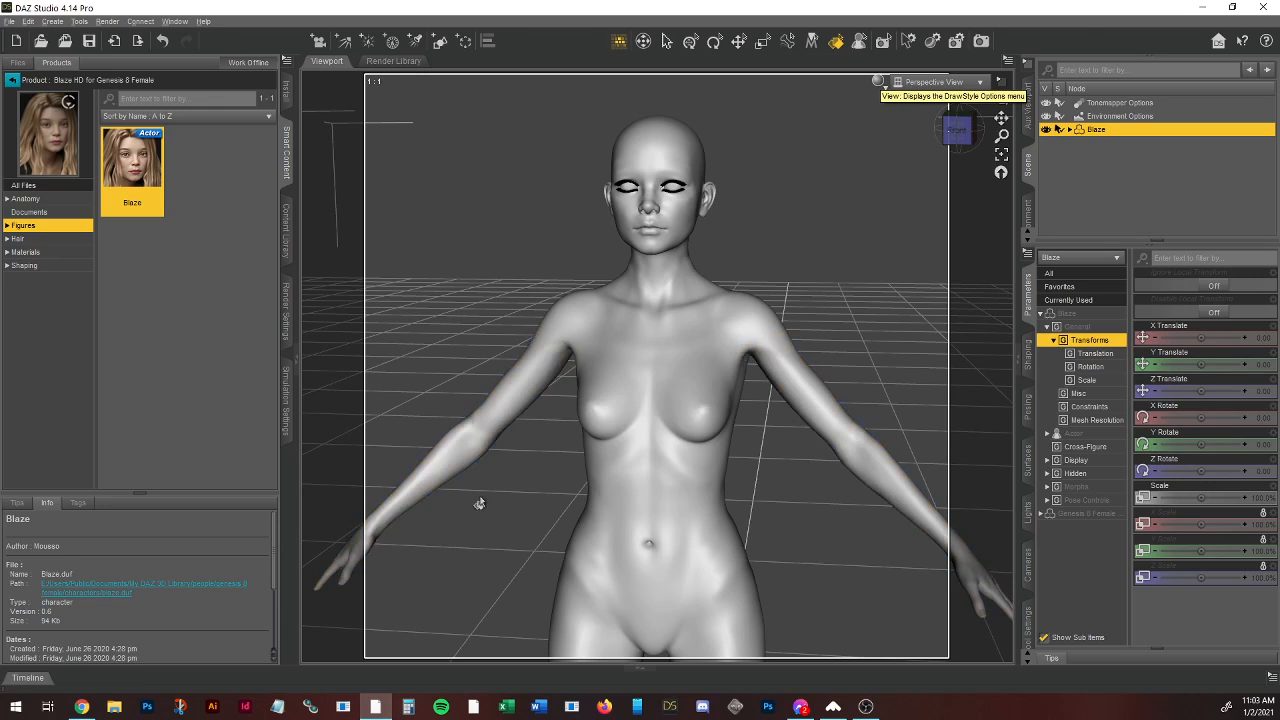
Step: Set the viewport draw style to Texture Shaded and view the figure from the side and at an angle
left_click(877, 84)
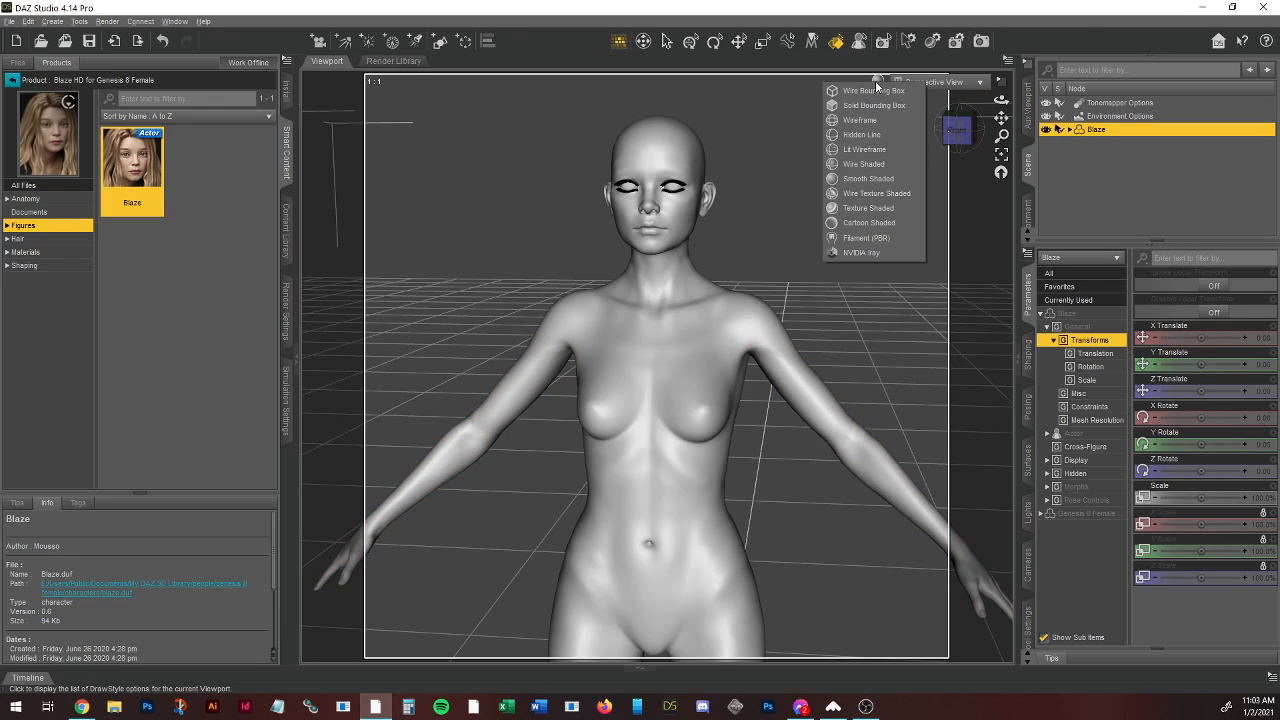
left_click(868, 207)
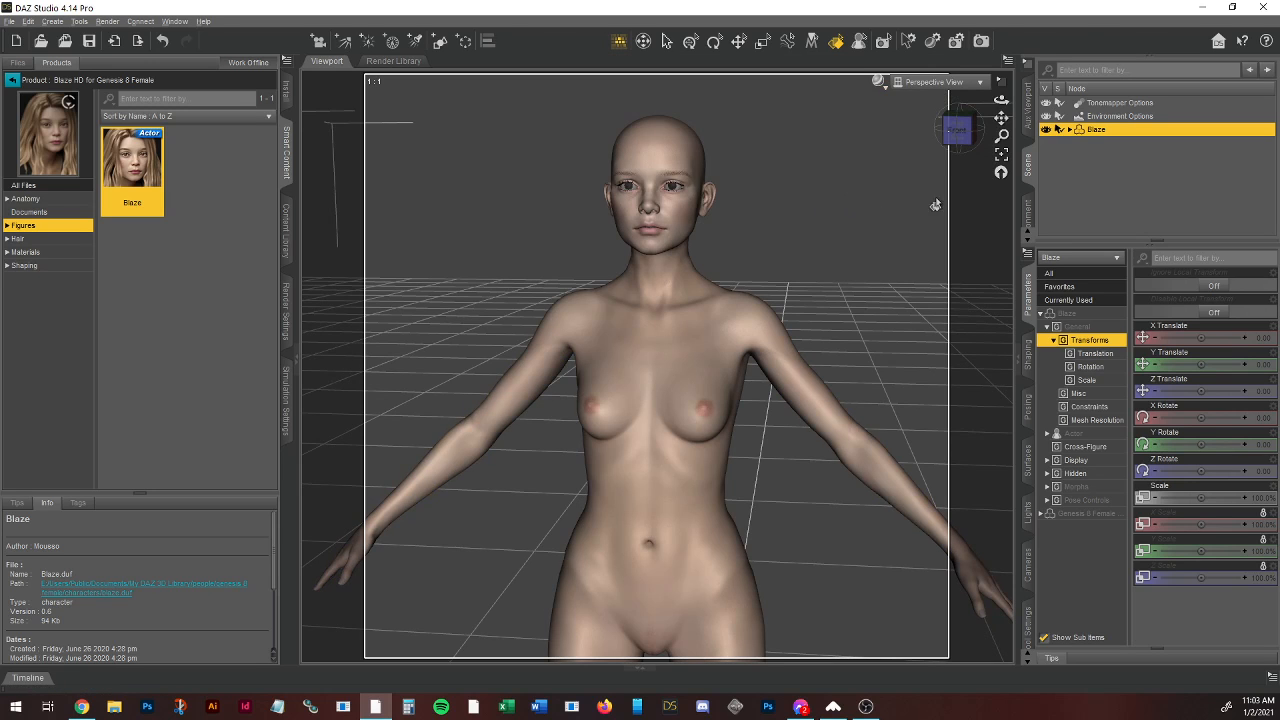
left_click(957, 142)
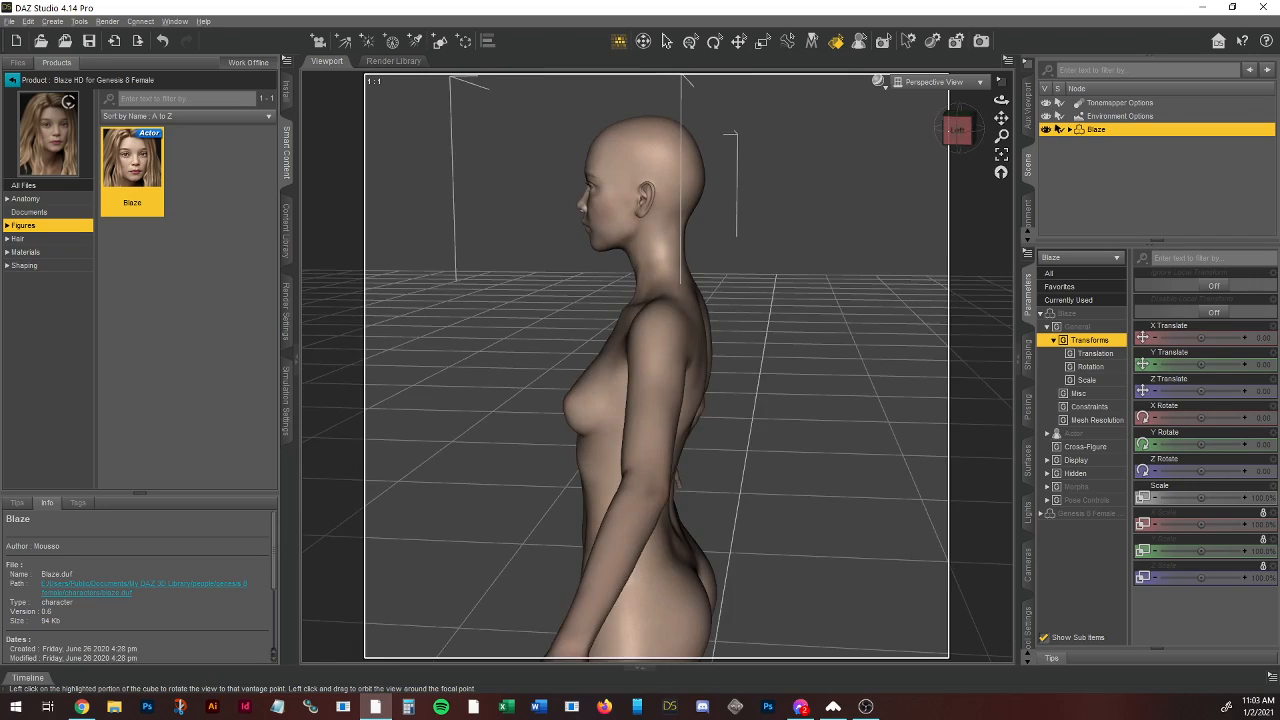
left_click_drag(957, 138, 1000, 138)
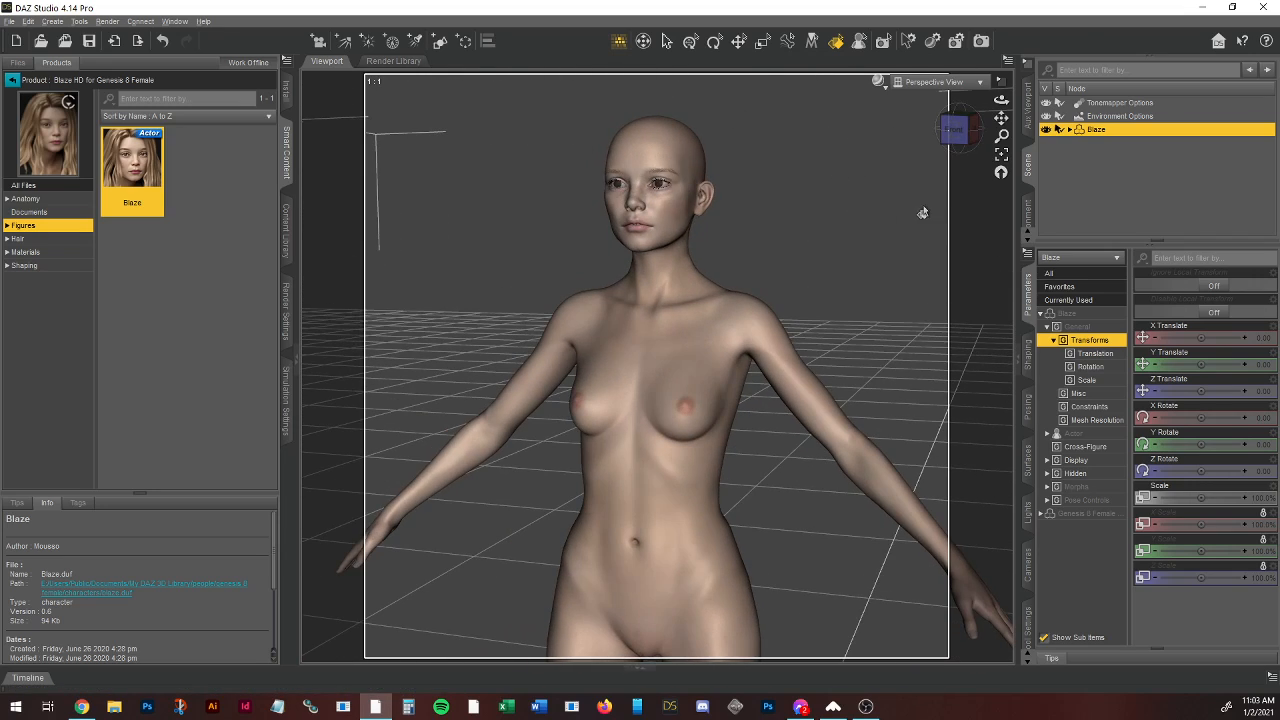
Step: Set the viewport draw style to NVIDIA Iray and view Blaze's head and shoulders from the front and at an angle
left_click(877, 84)
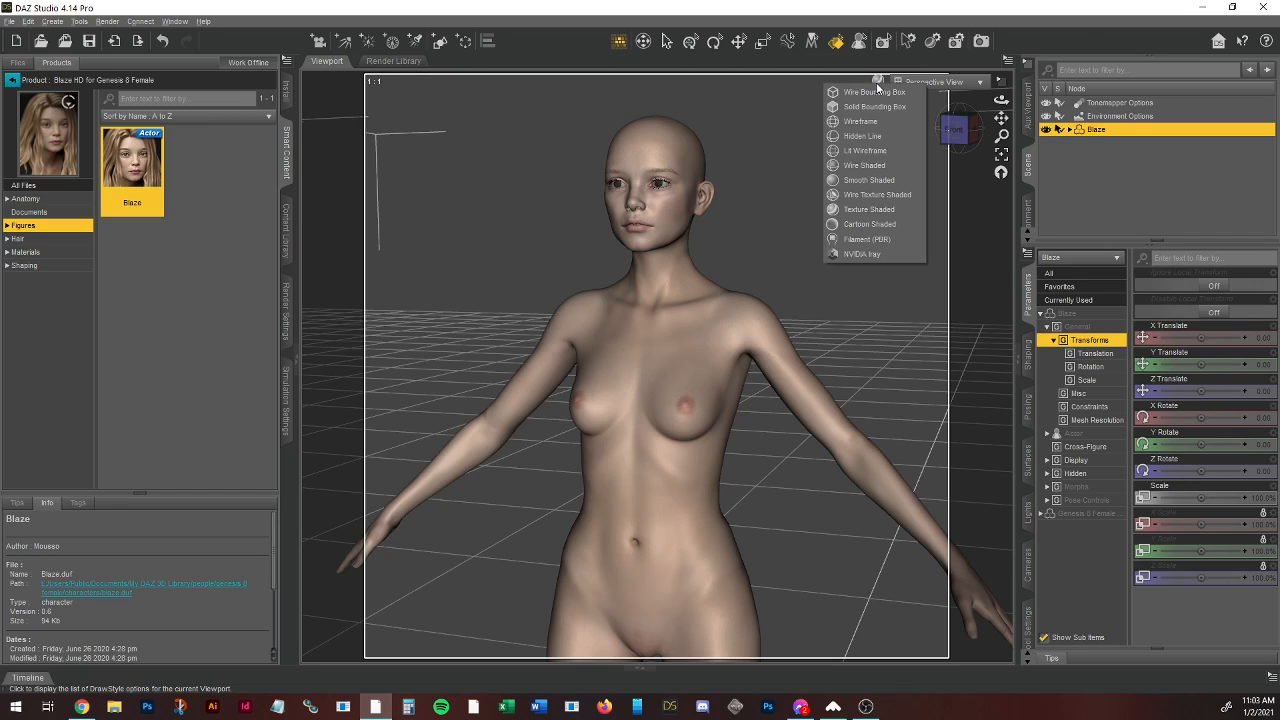
left_click(872, 254)
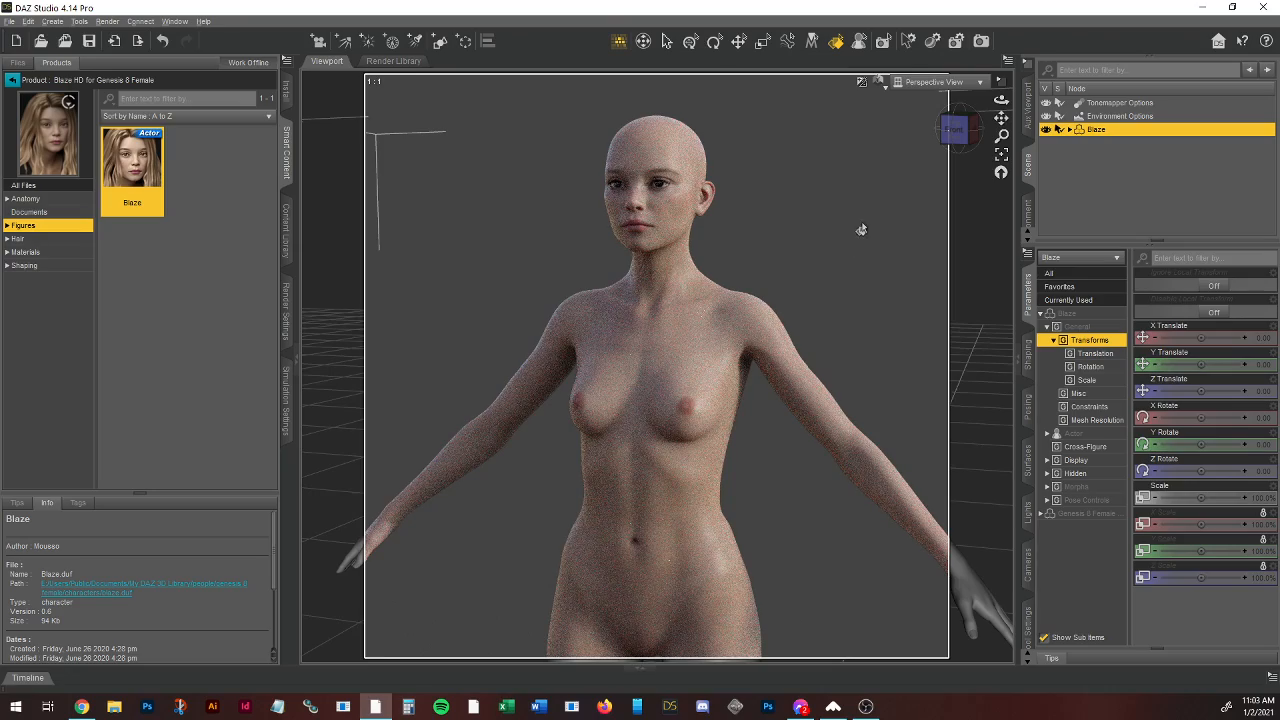
left_click_drag(1001, 118, 1001, 176)
scroll(858, 174, "up", 4)
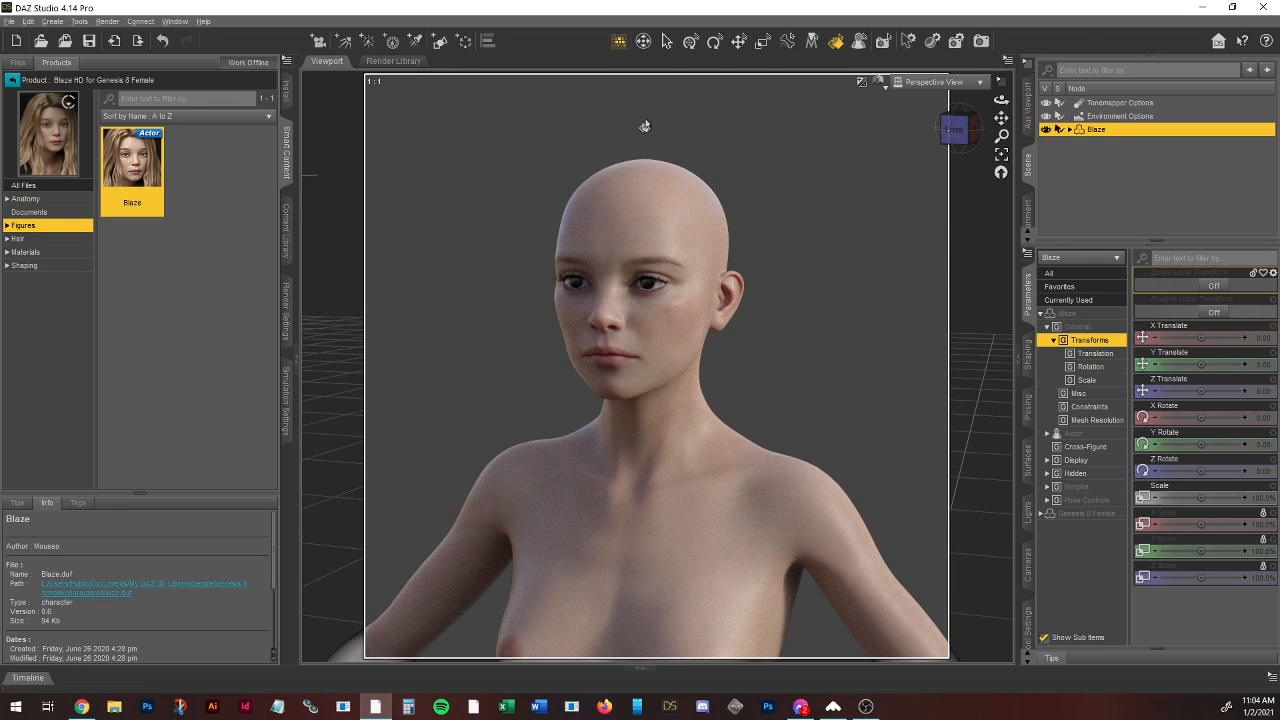
left_click(955, 131)
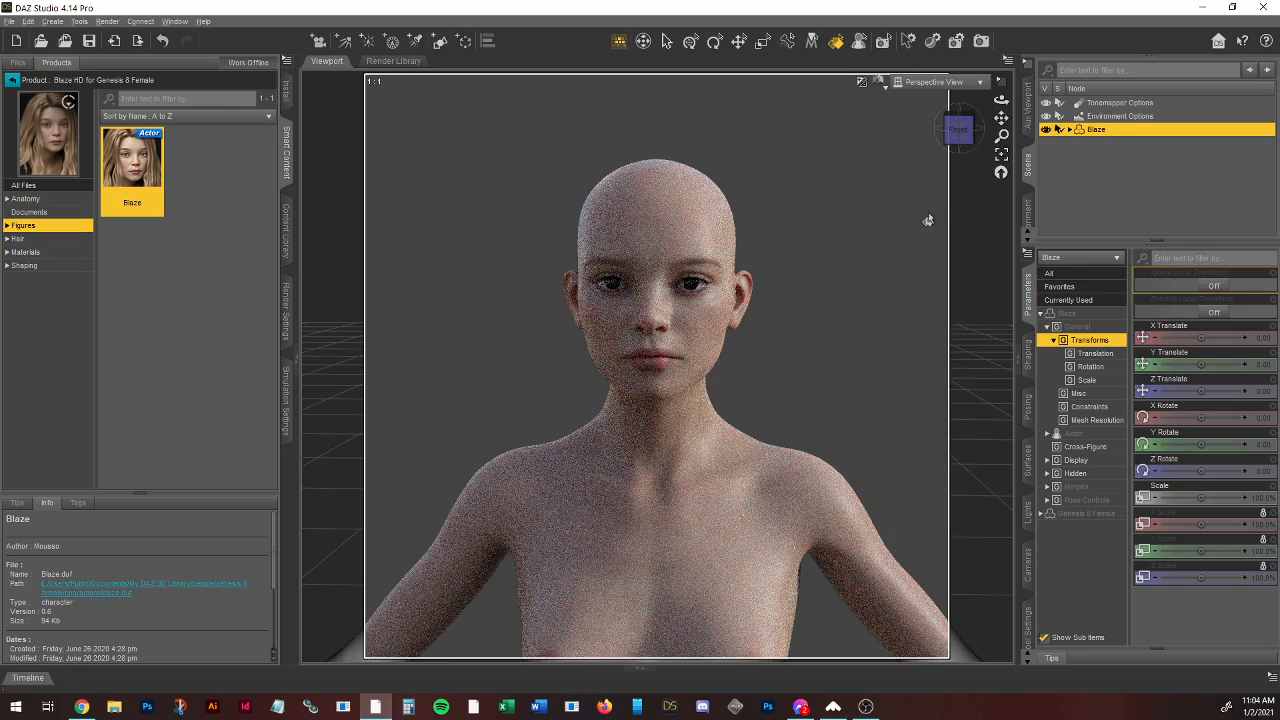
left_click_drag(965, 131, 728, 190)
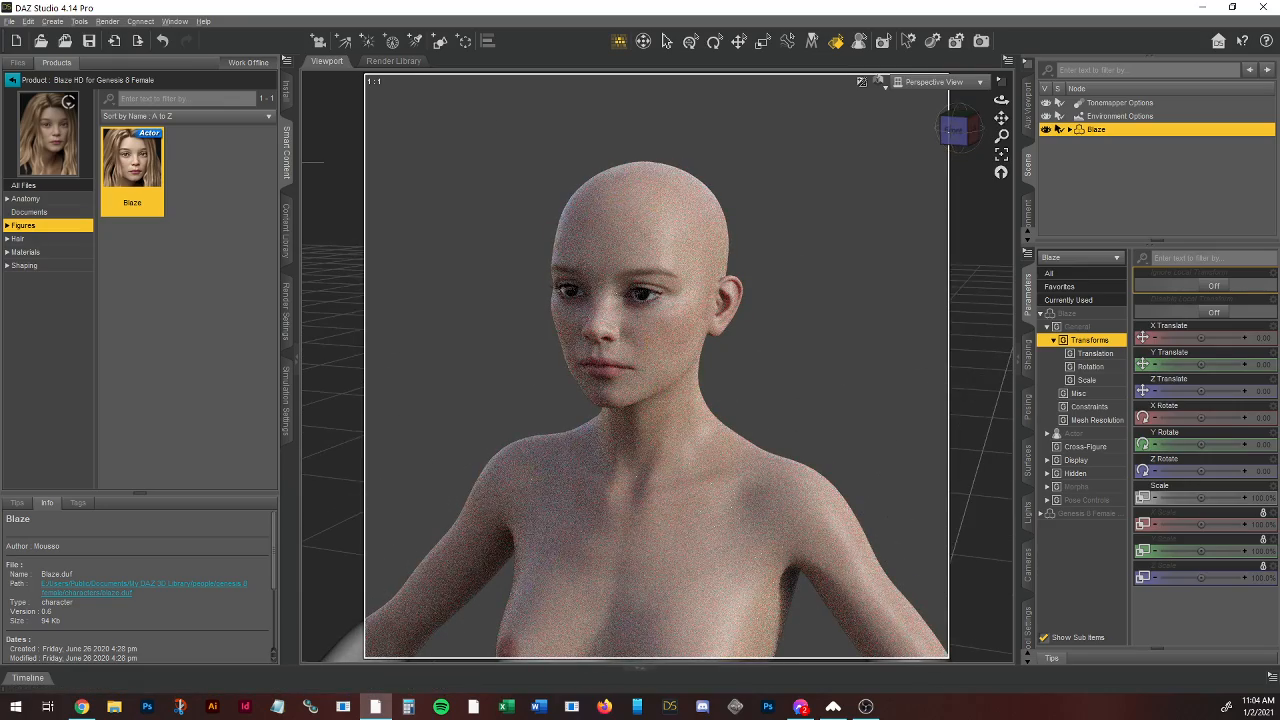
Step: Set the viewport draw style to Filament (PBR) and view Blaze's head and shoulders from the front
left_click(880, 84)
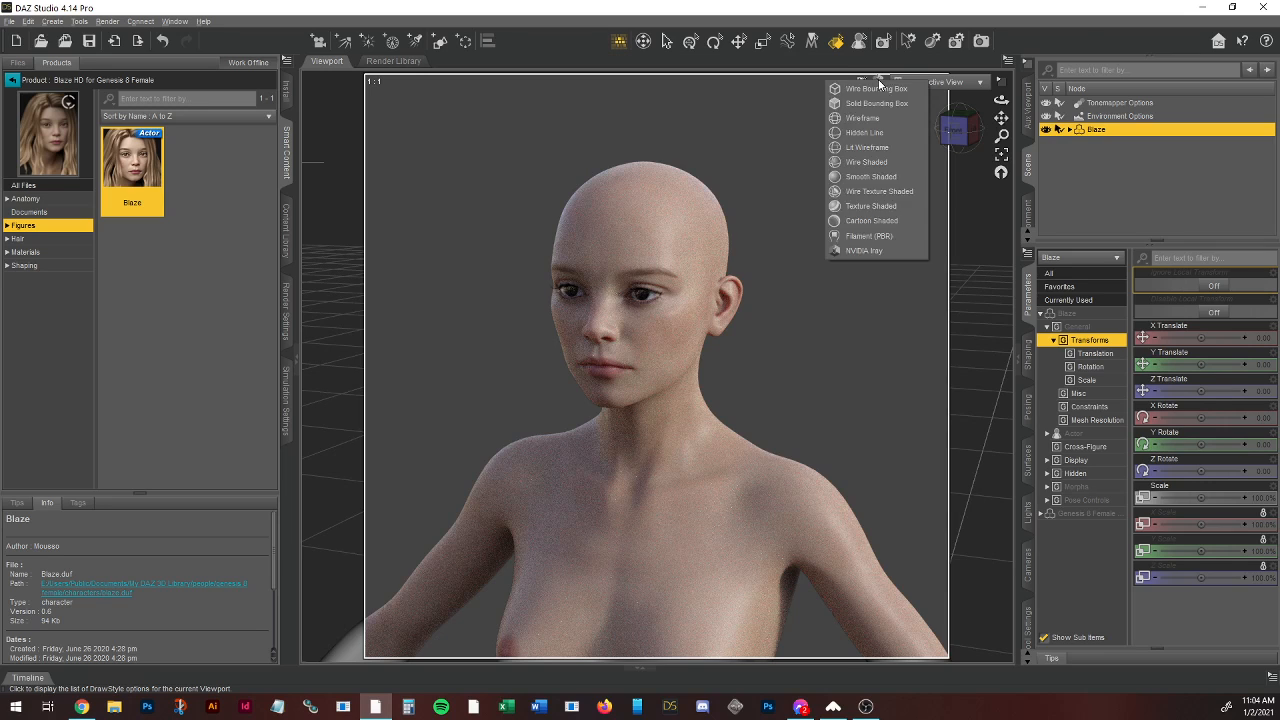
left_click(867, 236)
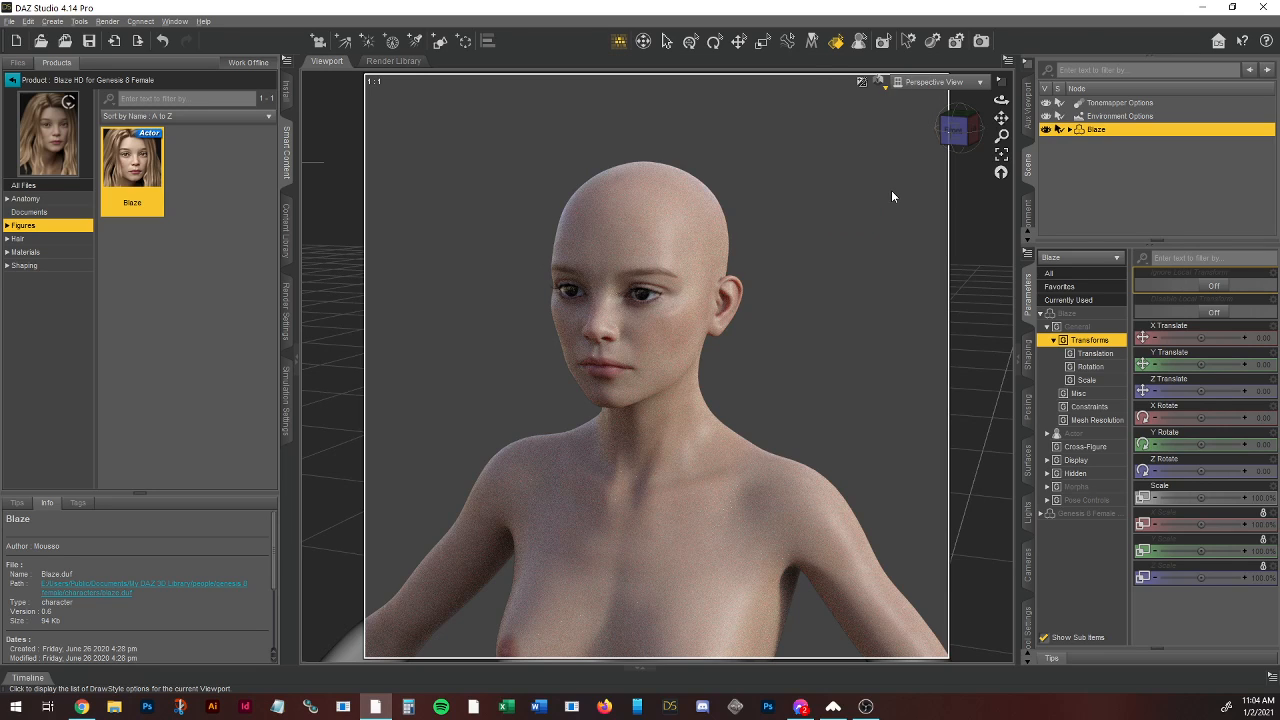
left_click(953, 131)
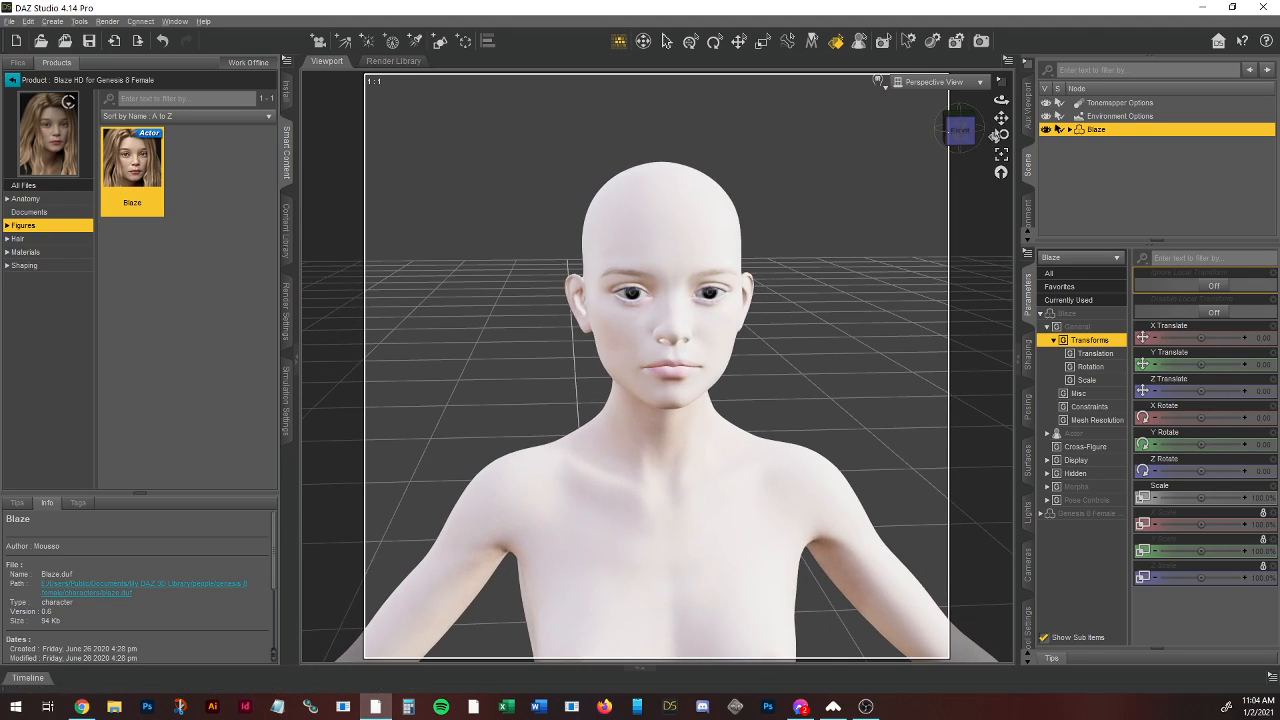
left_click_drag(1001, 118, 974, 120)
left_click(958, 130)
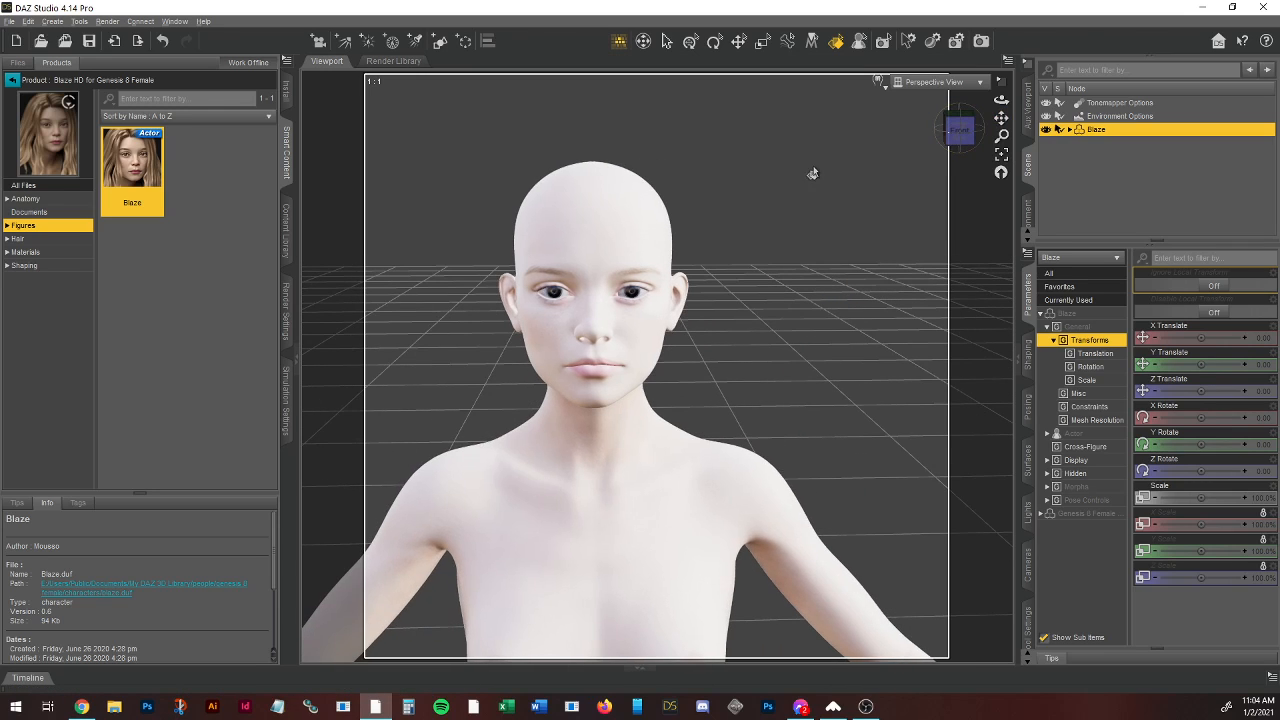
left_click_drag(977, 106, 965, 129)
left_click(960, 130)
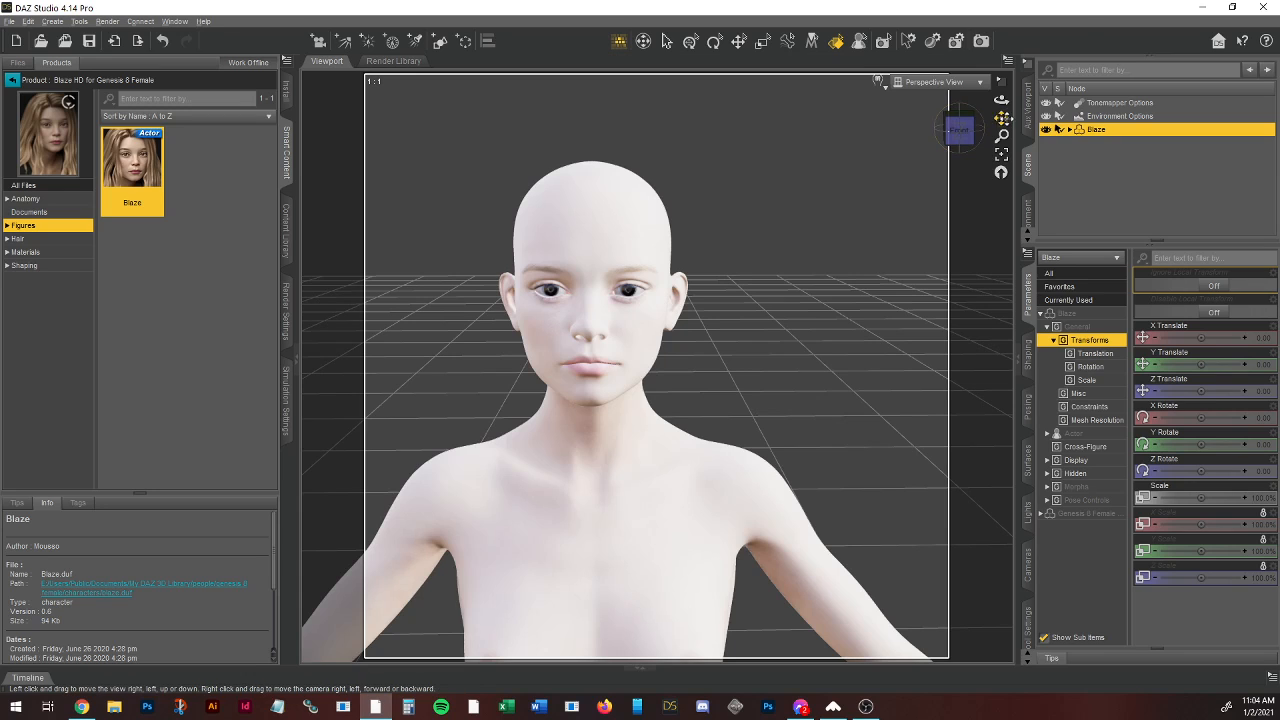
Step: Recenter the Filament-shaded figure and orbit around its head to inspect the back and front
left_click_drag(1002, 119, 1086, 137)
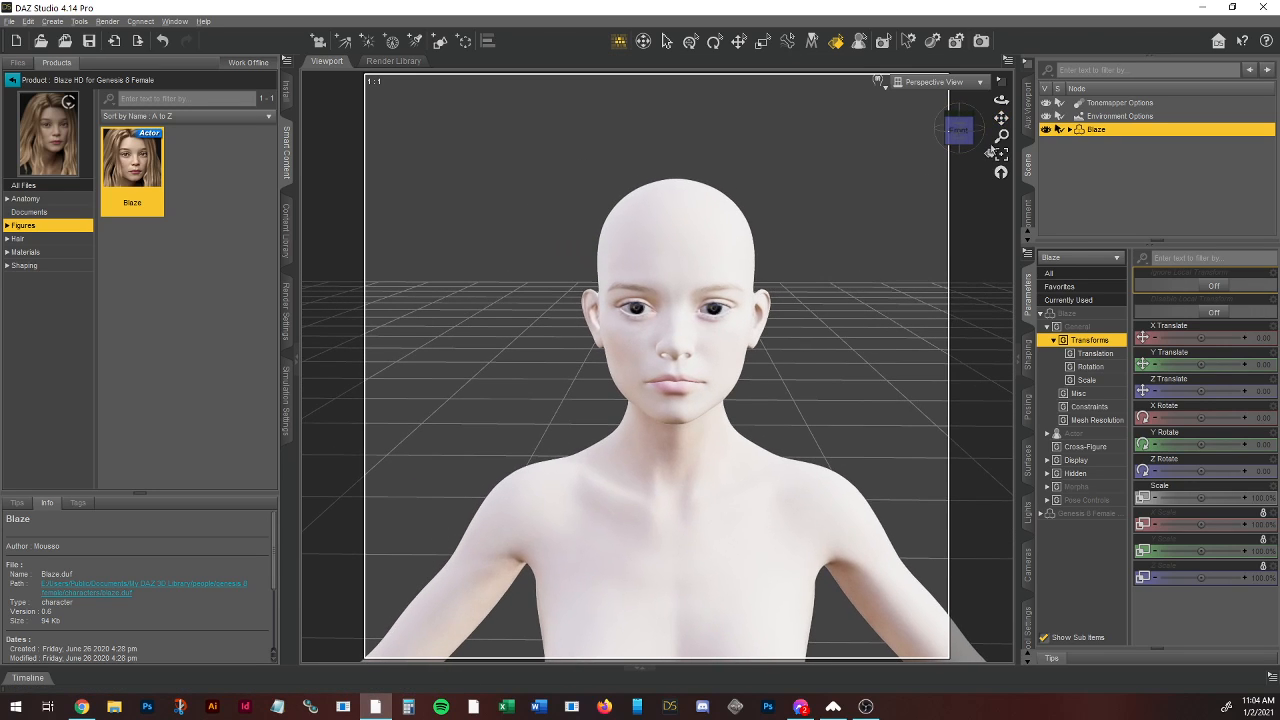
left_click_drag(951, 143, 951, 132)
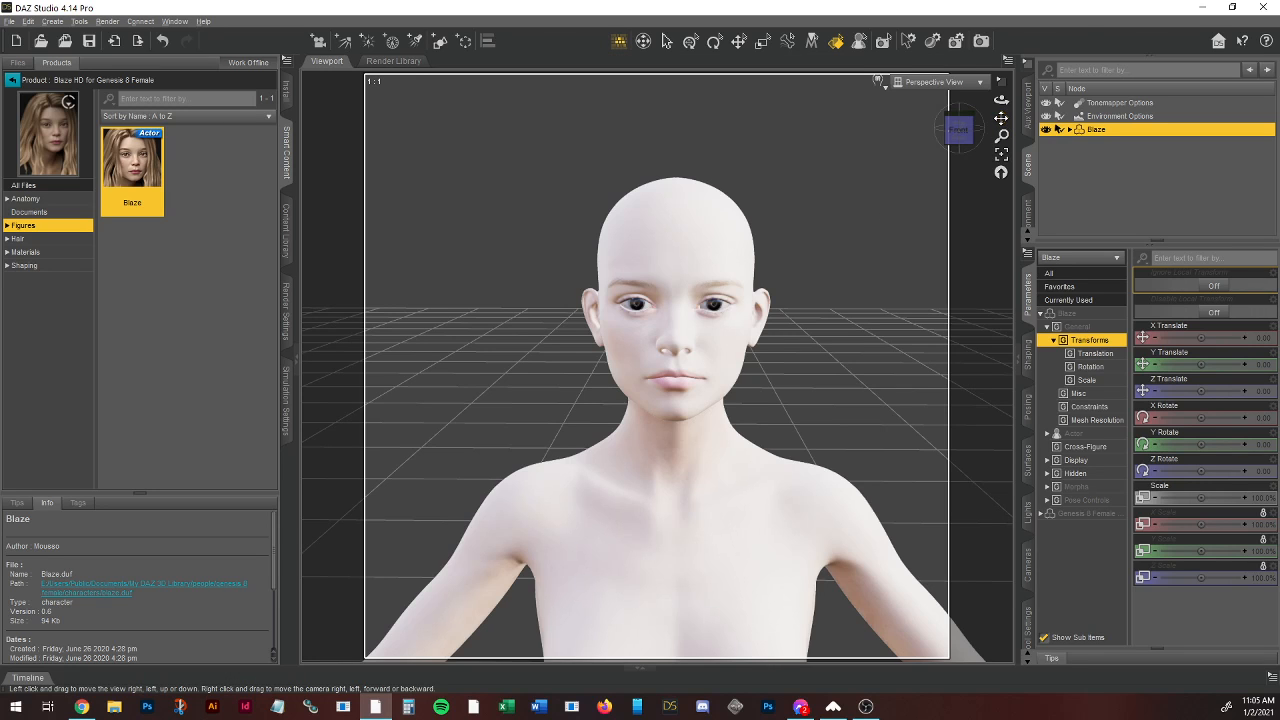
left_click_drag(1002, 119, 951, 128)
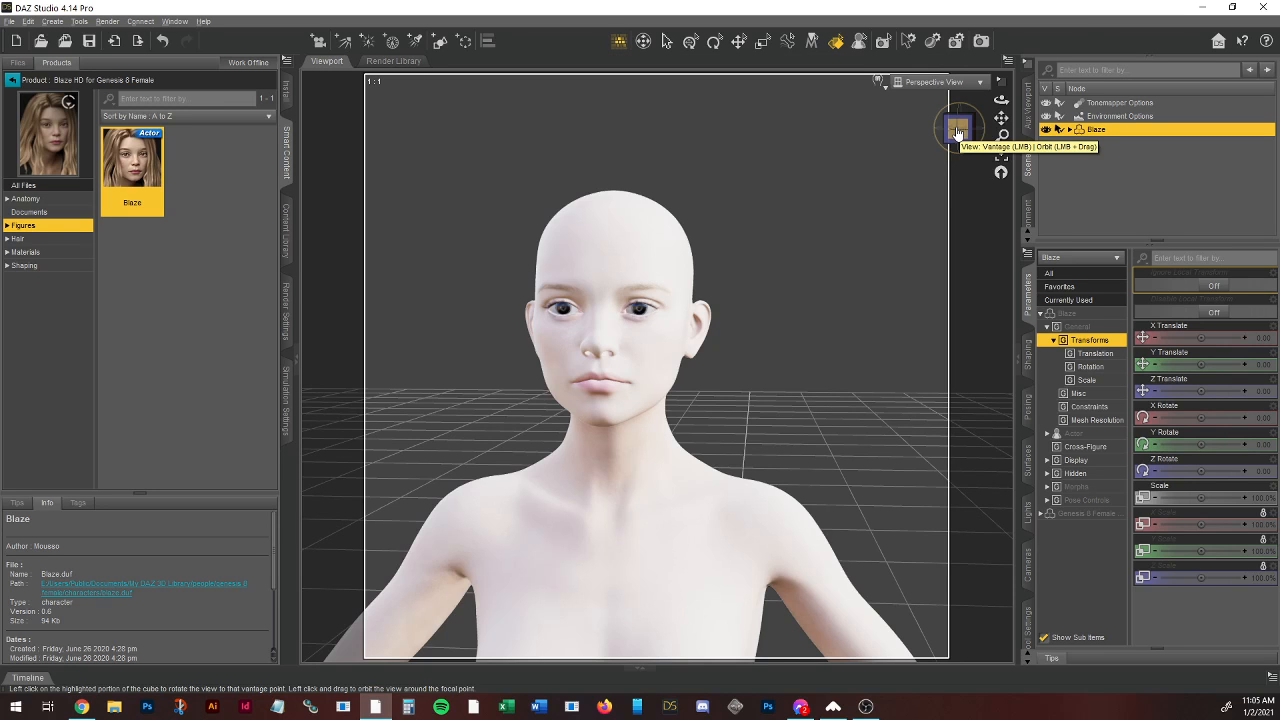
left_click_drag(957, 131, 885, 176)
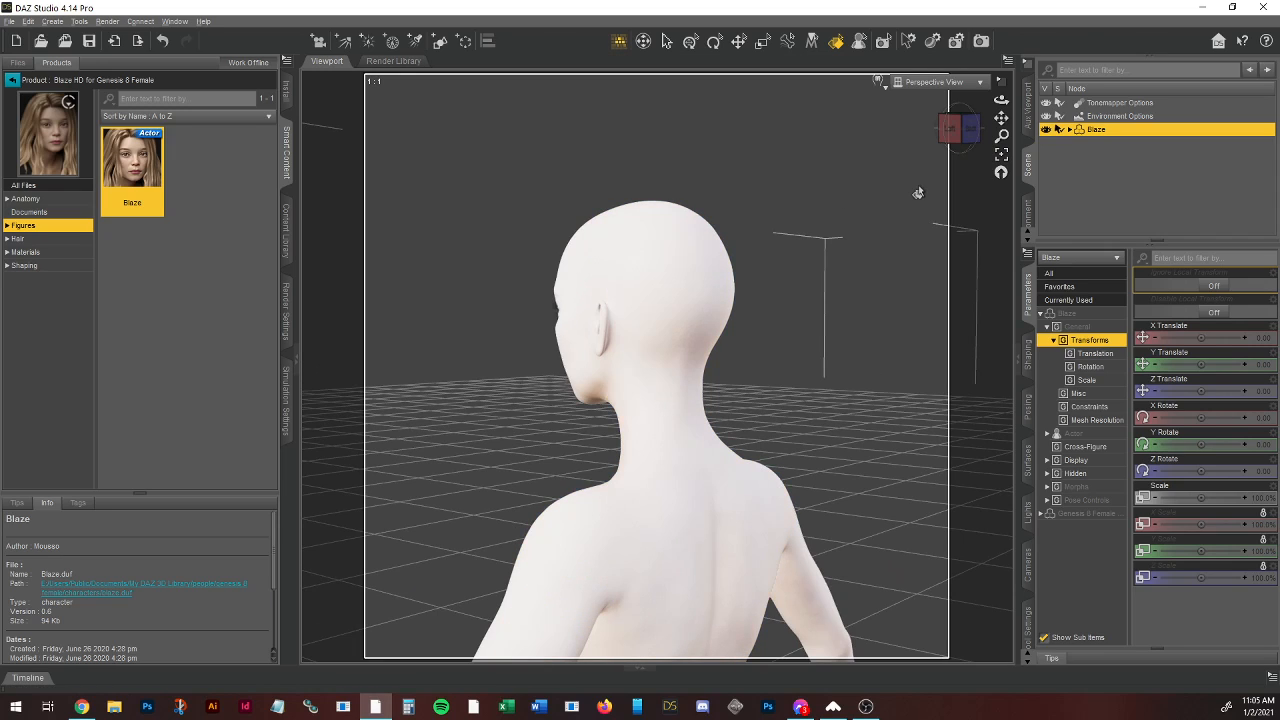
left_click(964, 140)
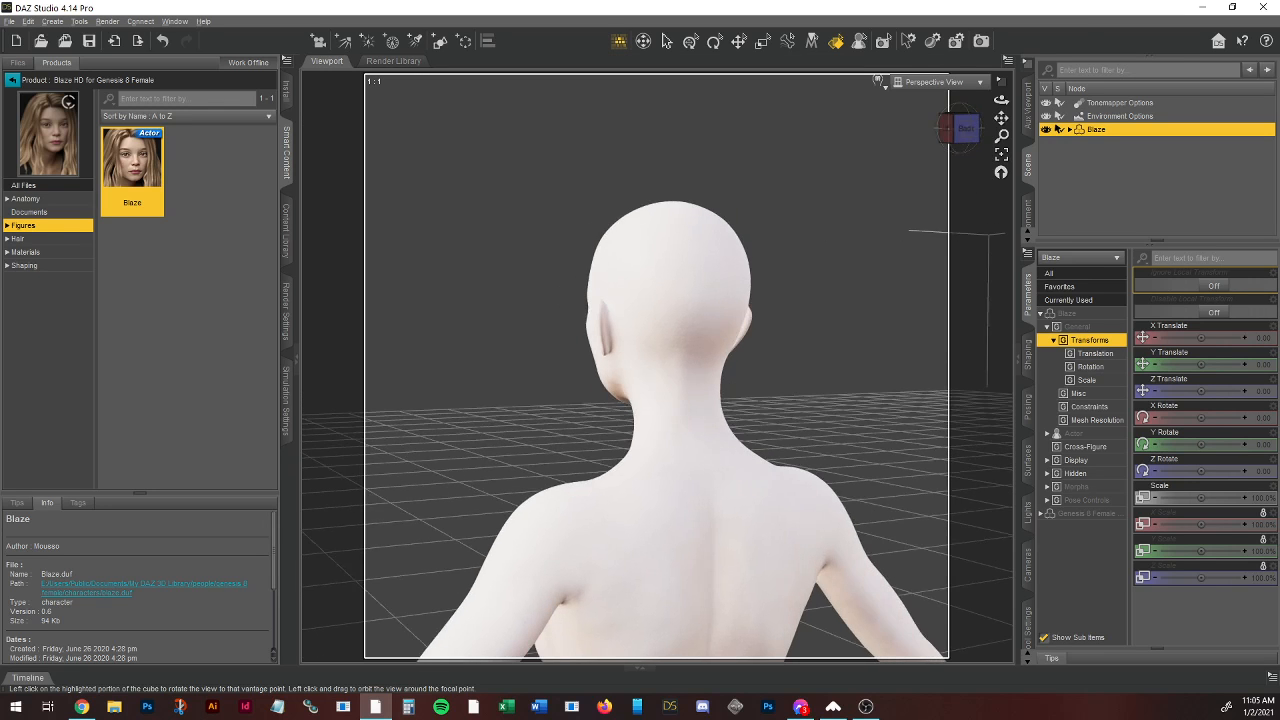
left_click(965, 140)
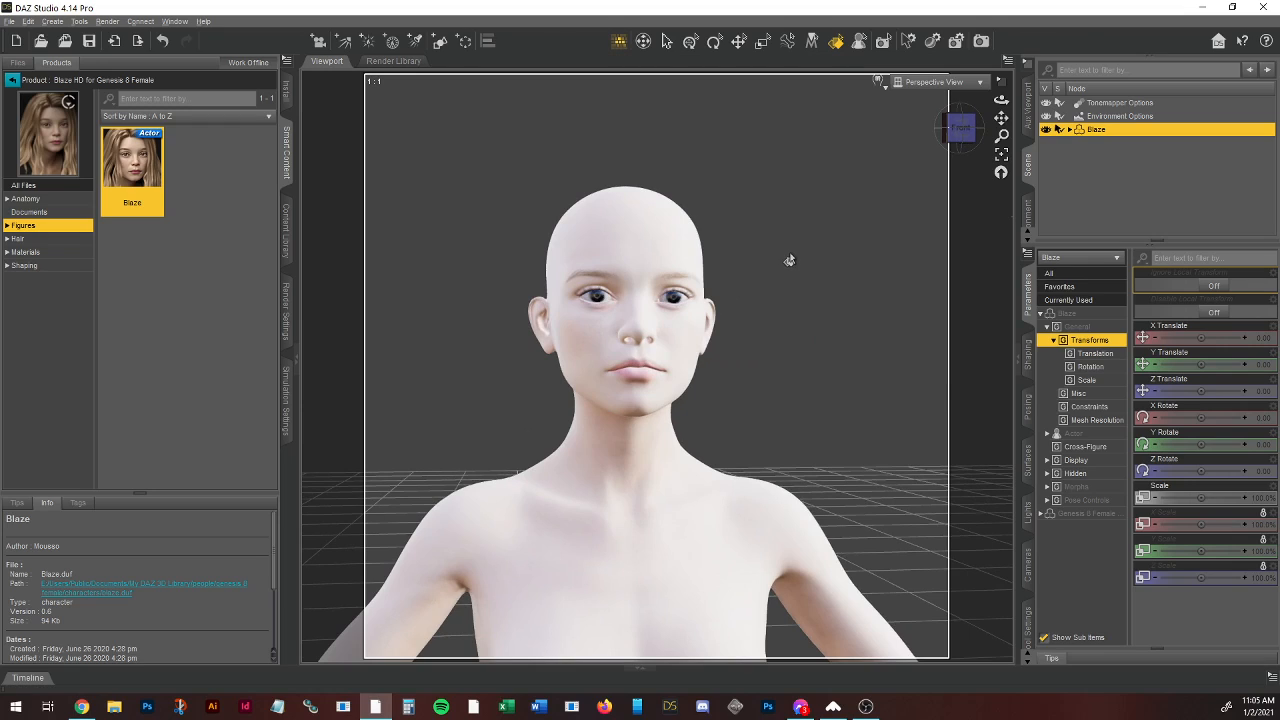
Step: Switch the viewport draw style back to NVIDIA Iray to compare the figure's skin shading
left_click(878, 81)
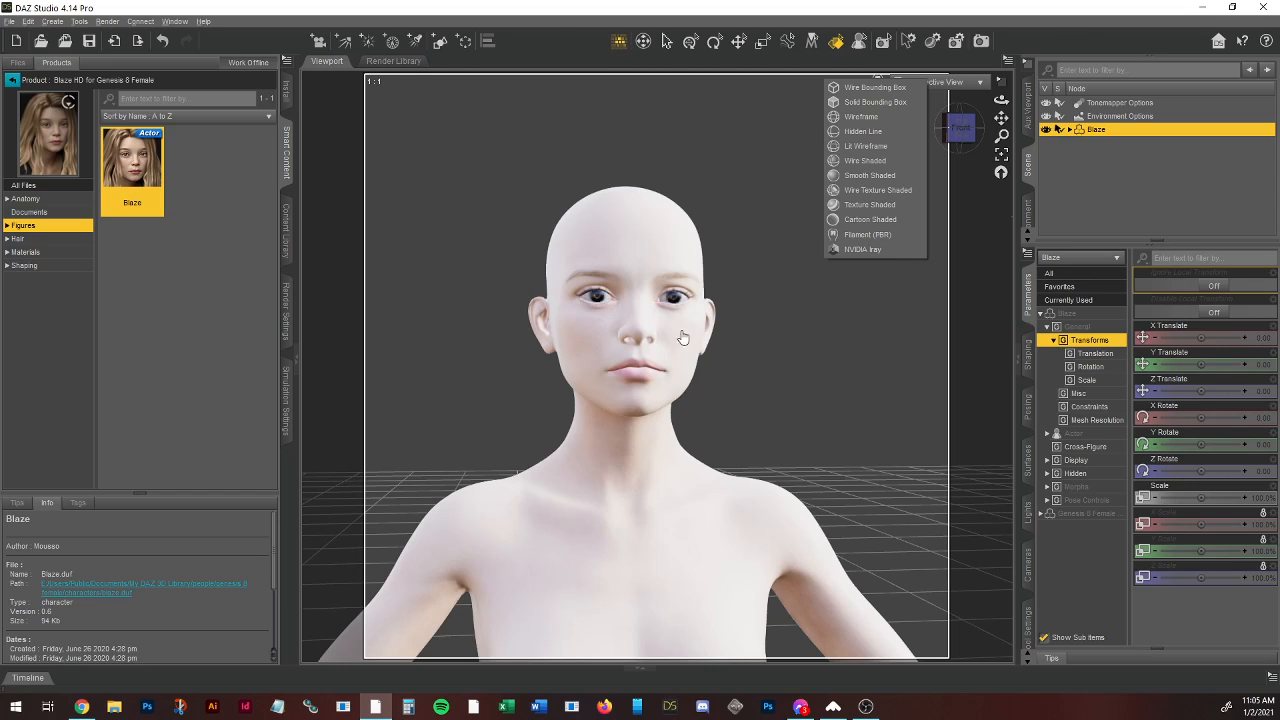
left_click(908, 250)
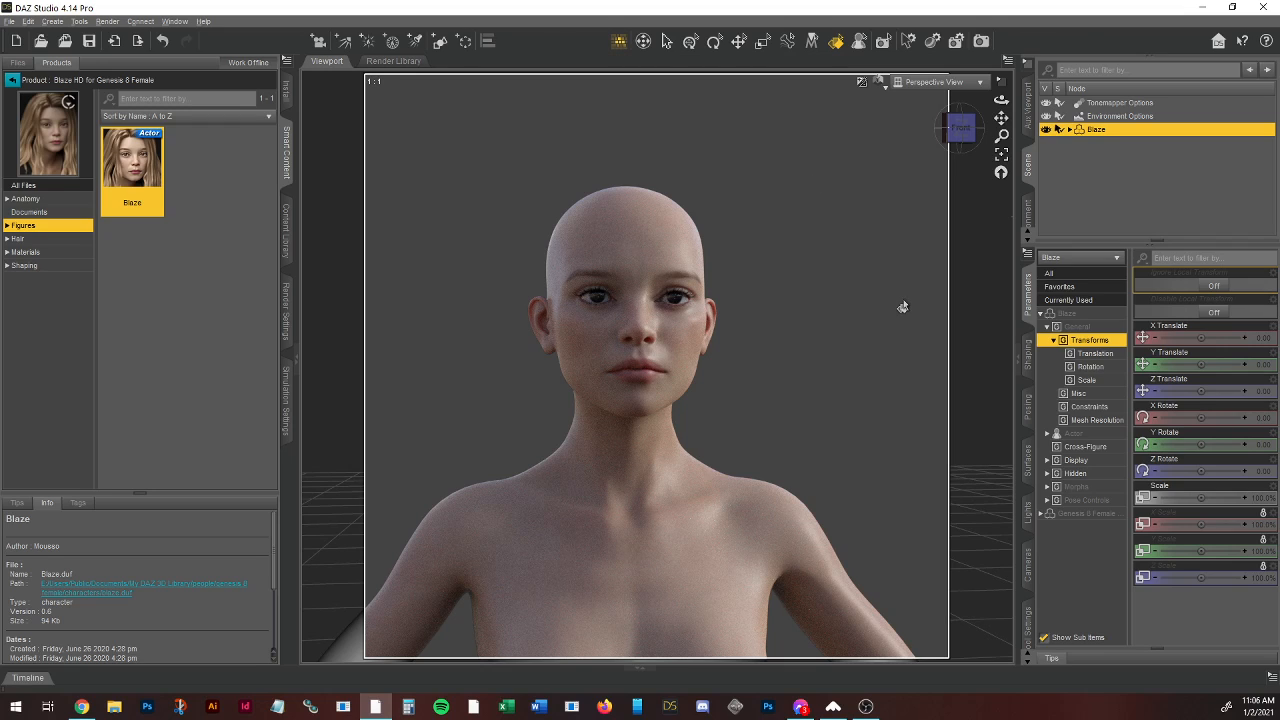
Step: Delete the Blaze figure from the scene and set the viewport draw style to Texture Shaded
right_click(1098, 131)
left_click(1117, 152)
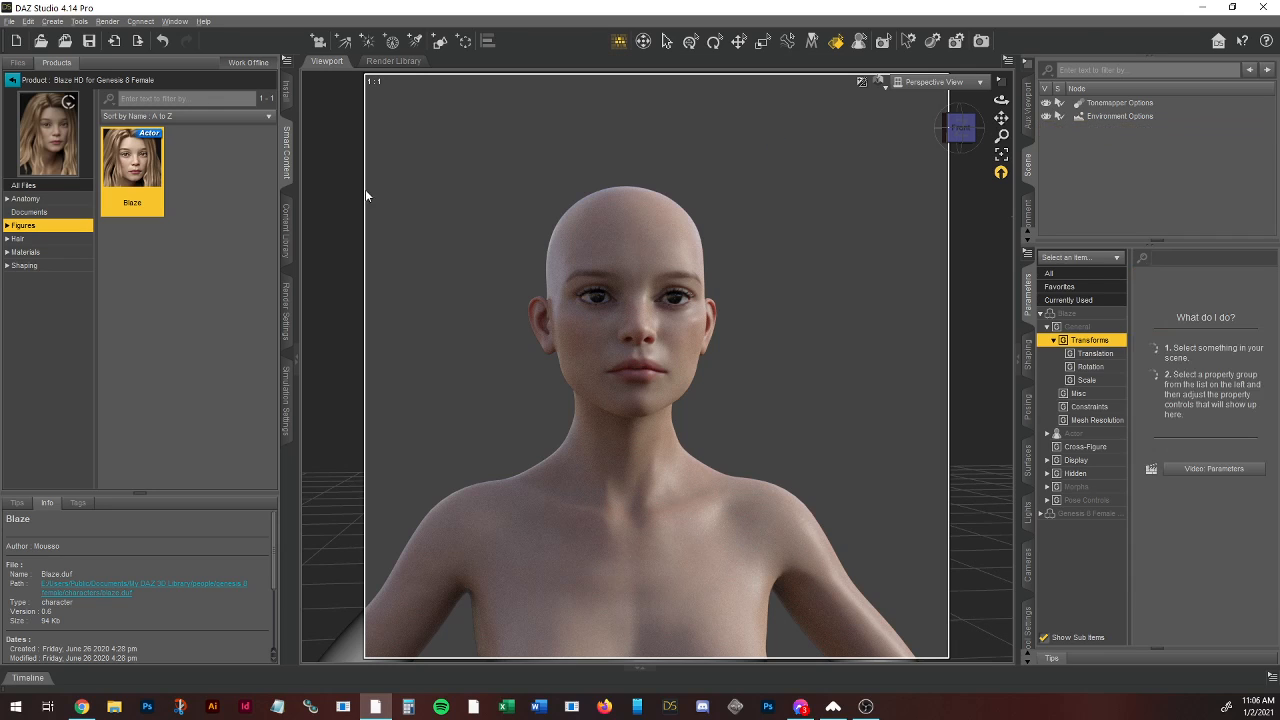
left_click(880, 84)
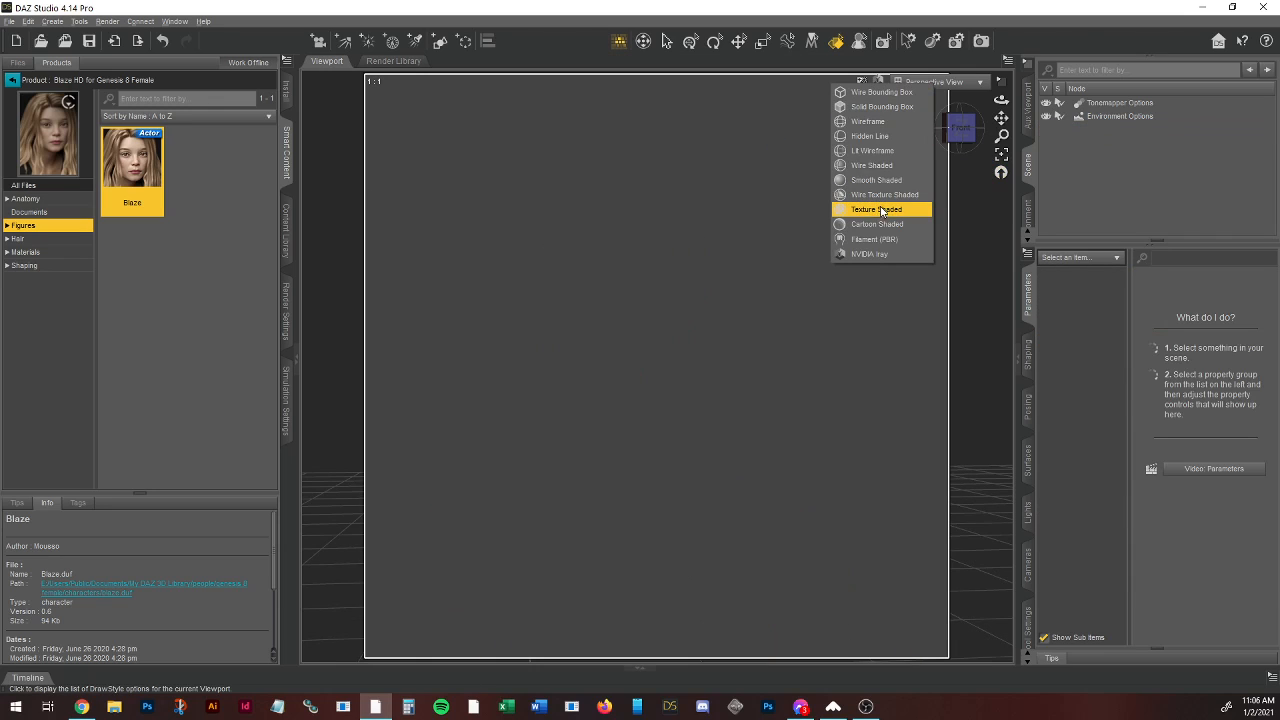
left_click(882, 212)
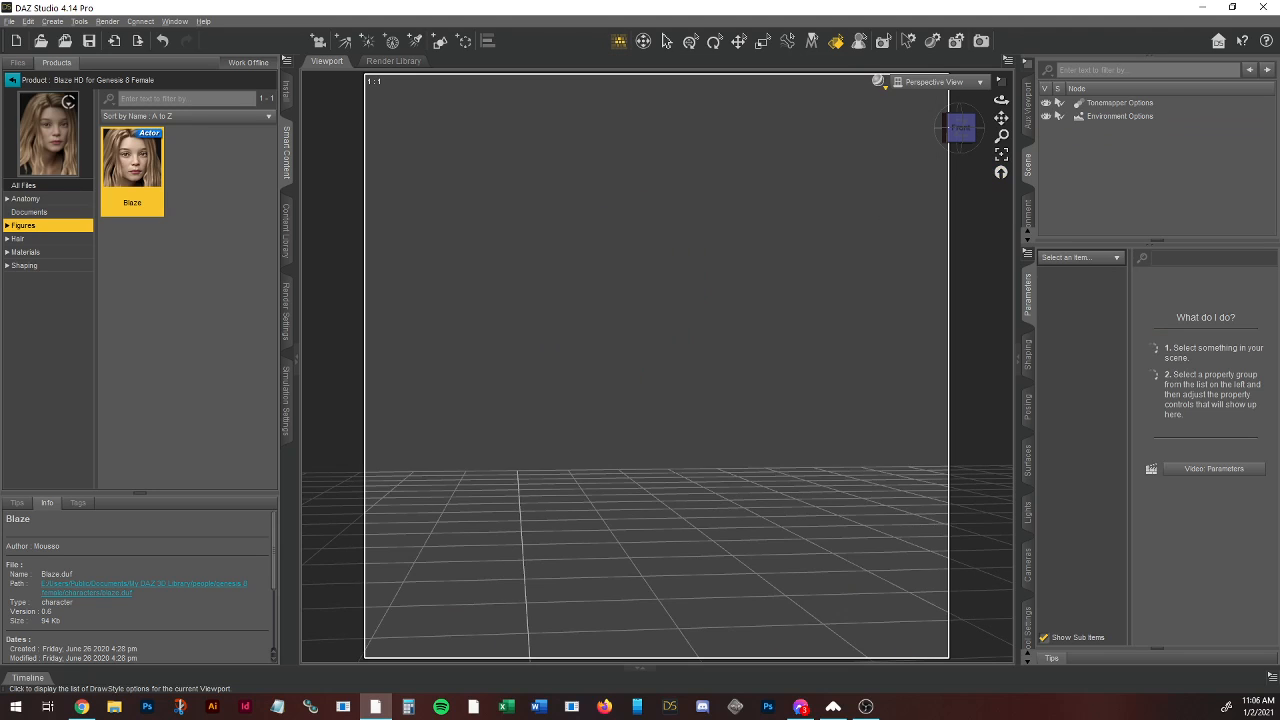
Step: Return to the figure product list and open the Genesis 8 Starter Essentials product
left_click(13, 79)
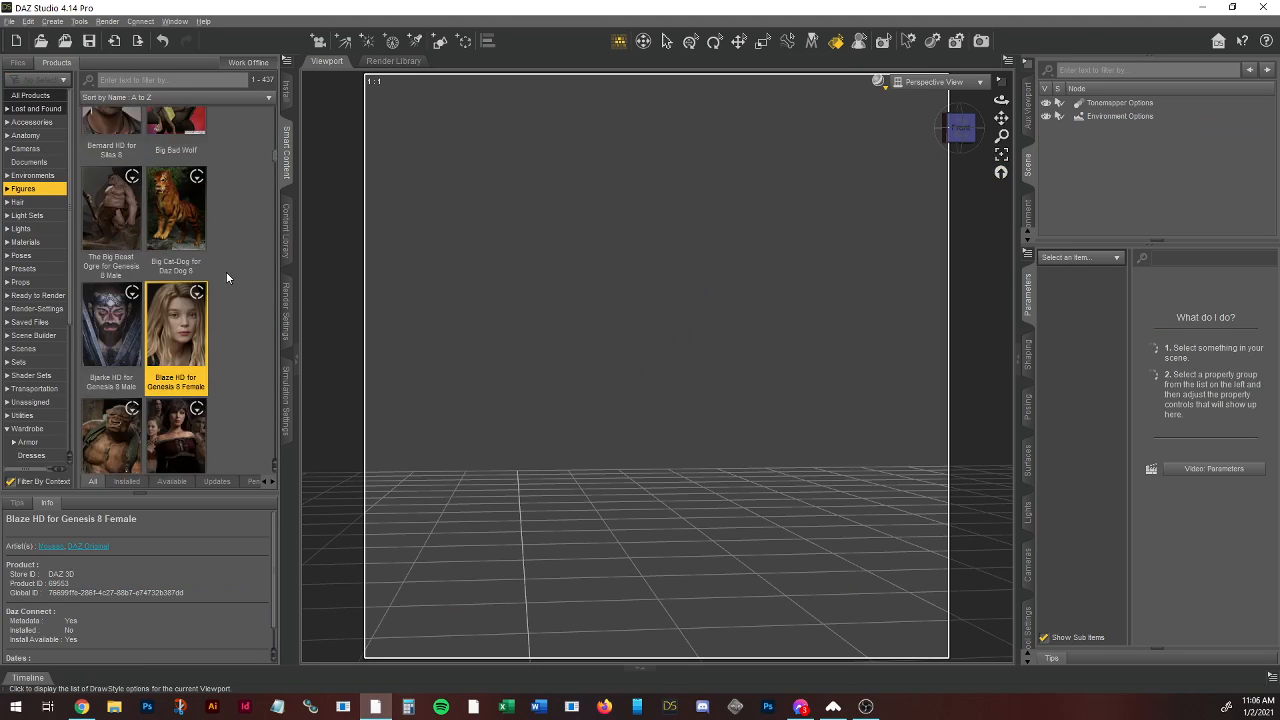
scroll(226, 277, "down", 10)
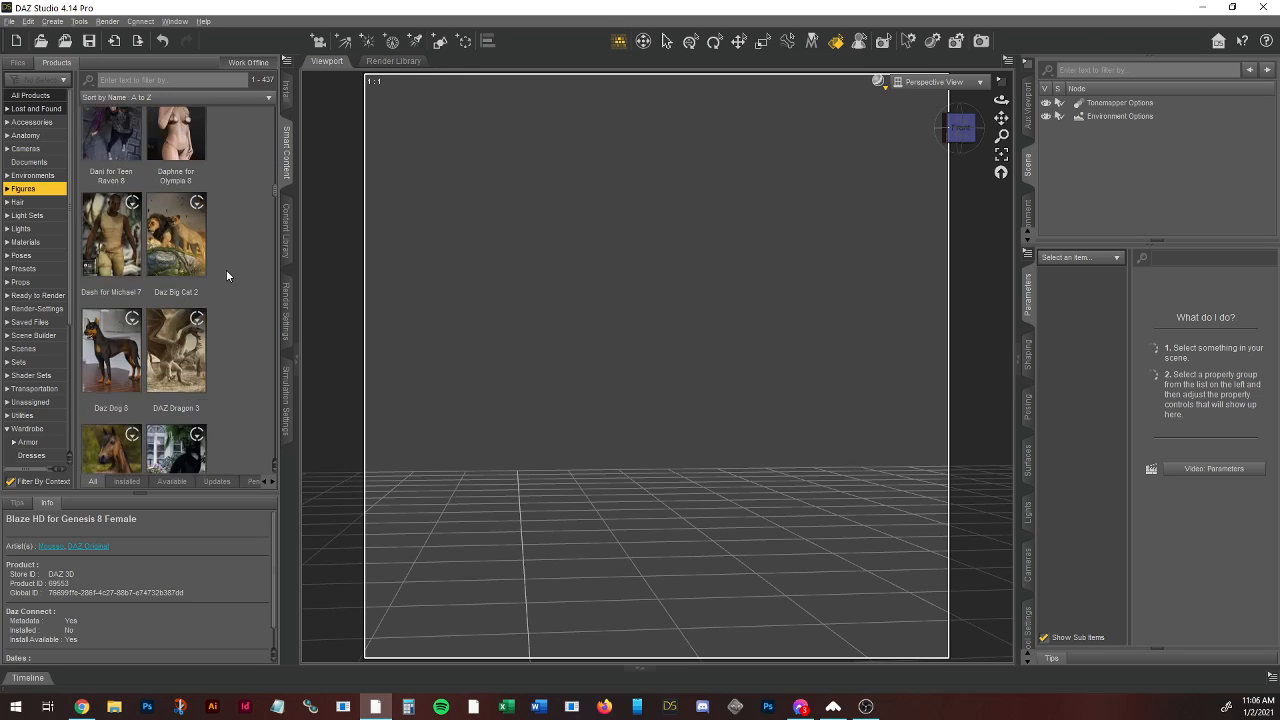
scroll(226, 269, "down", 10)
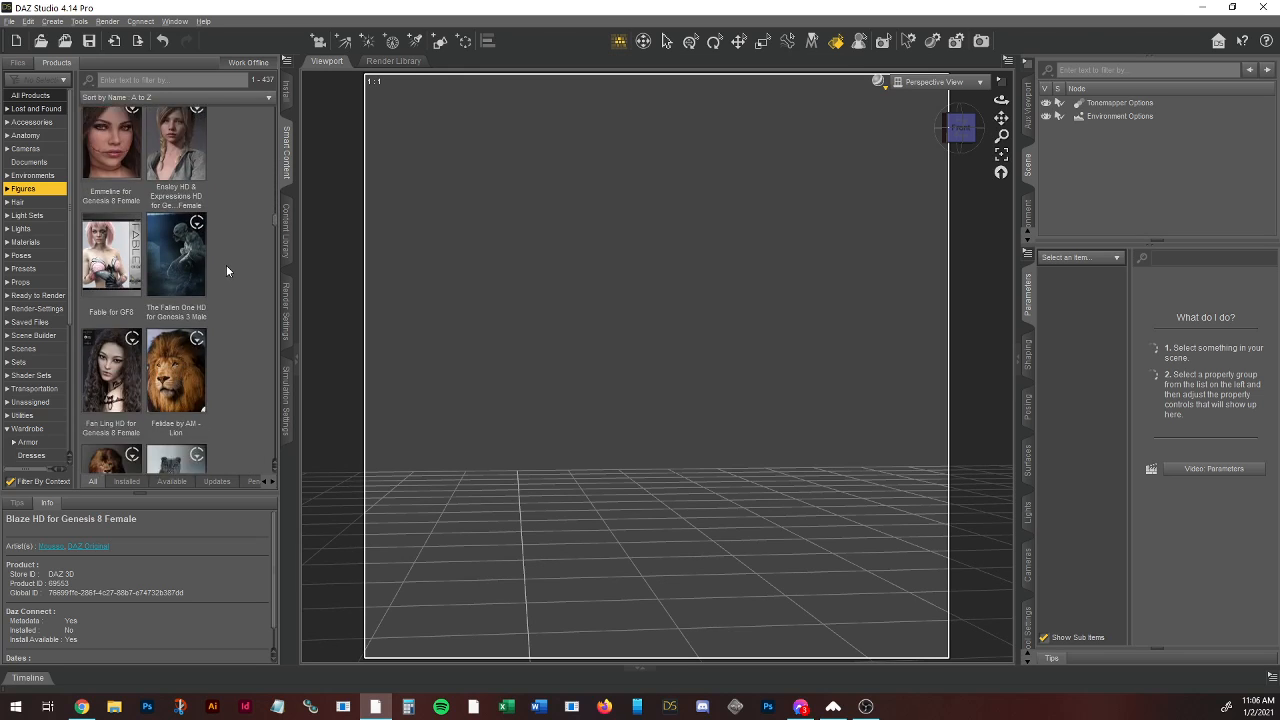
scroll(226, 270, "down", 10)
scroll(226, 266, "down", 3)
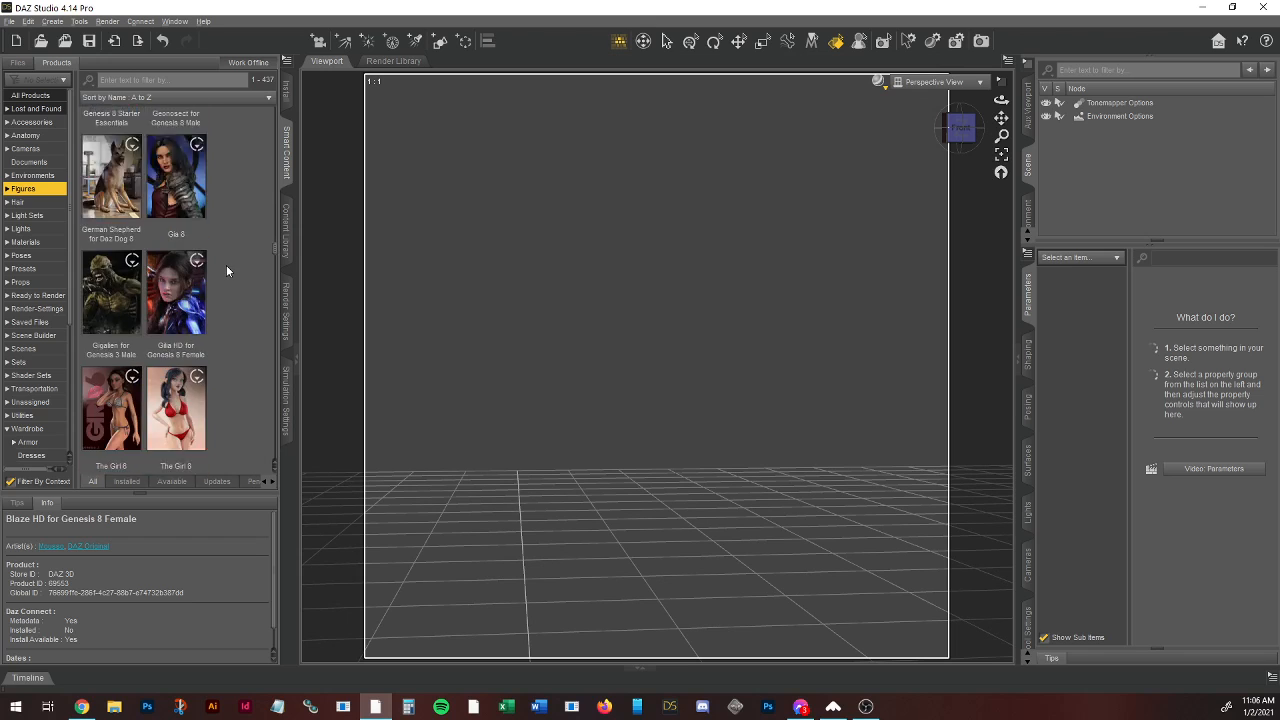
scroll(220, 260, "up", 3)
double_click(112, 345)
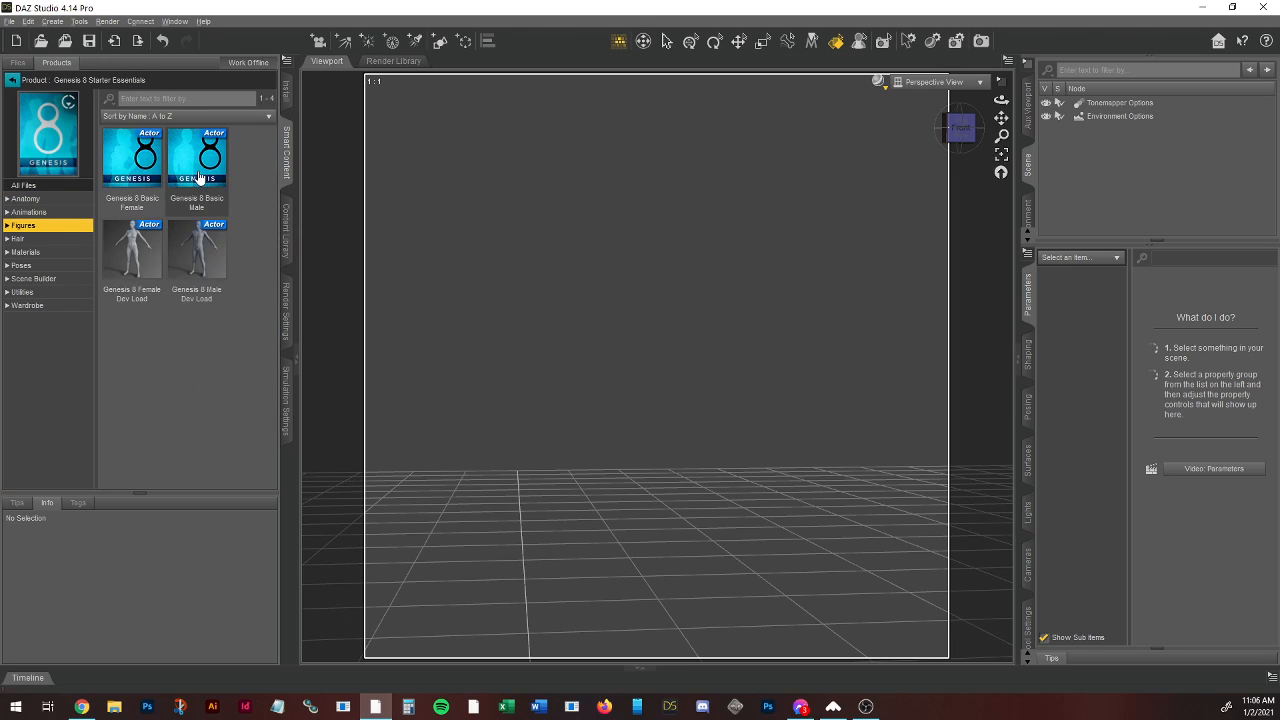
Step: Load the Genesis 8 Basic Male figure into the empty scene
mouse_move(199, 177)
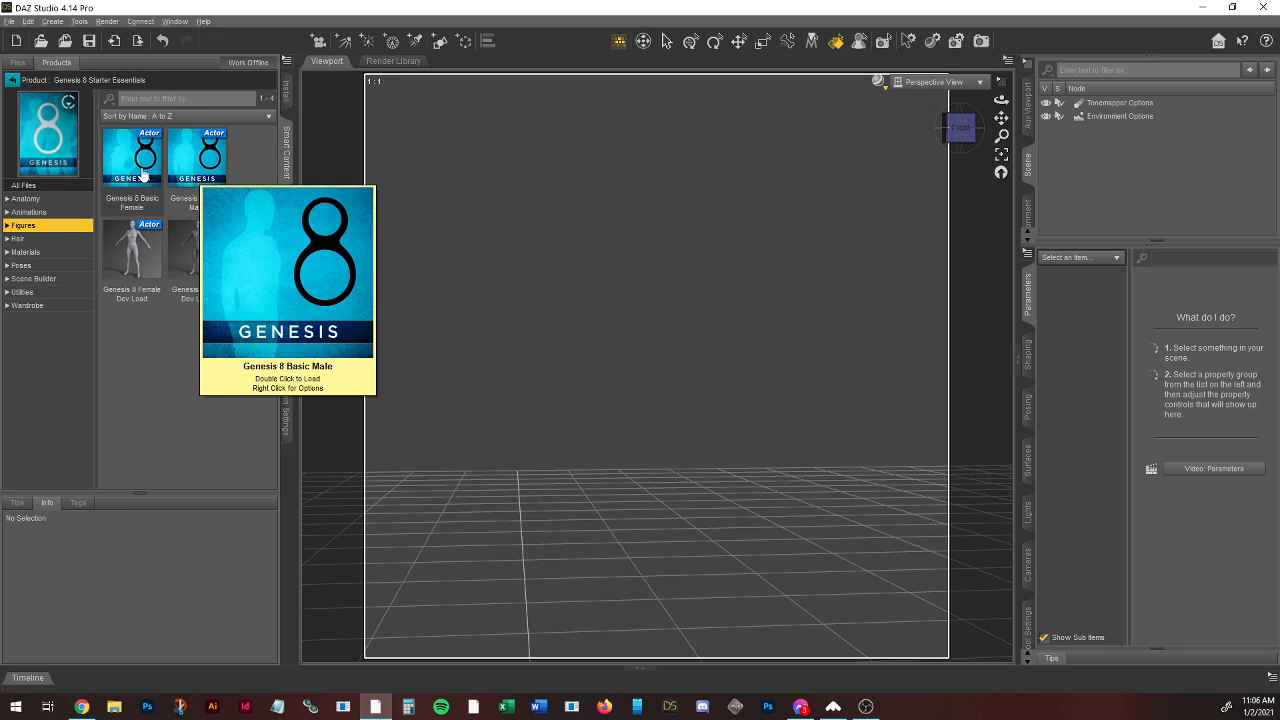
left_click(214, 152)
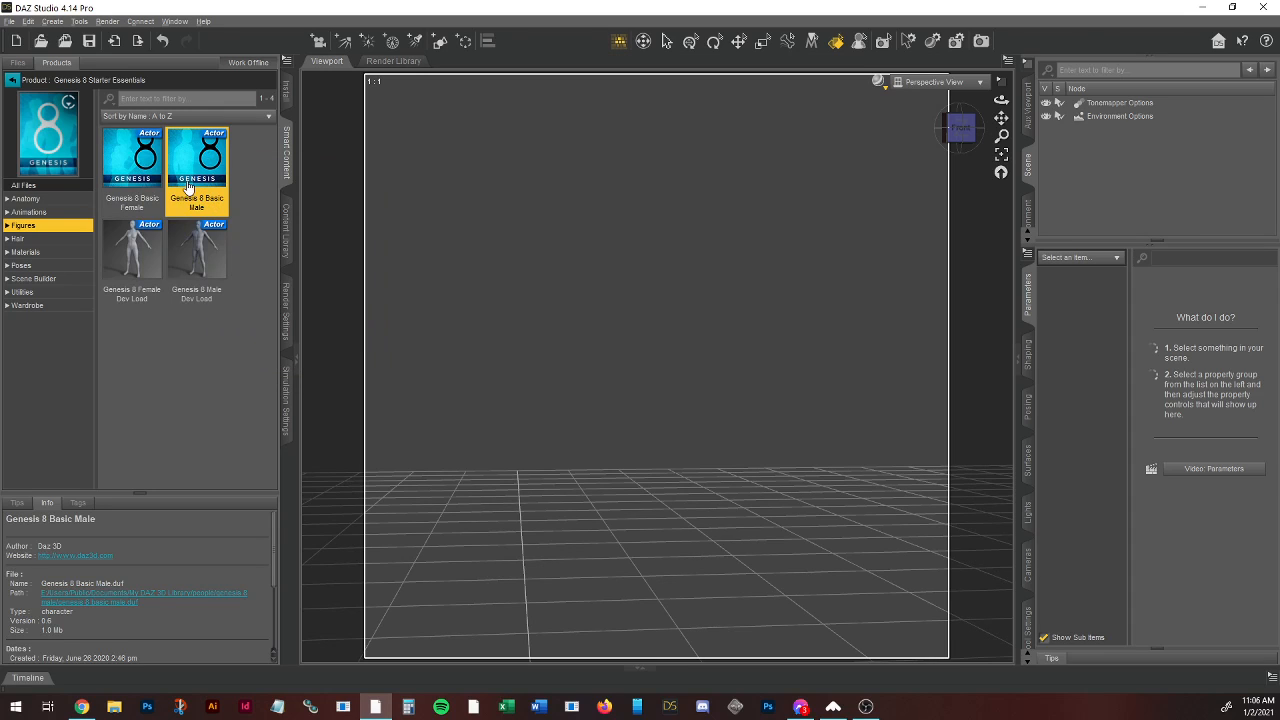
double_click(195, 165)
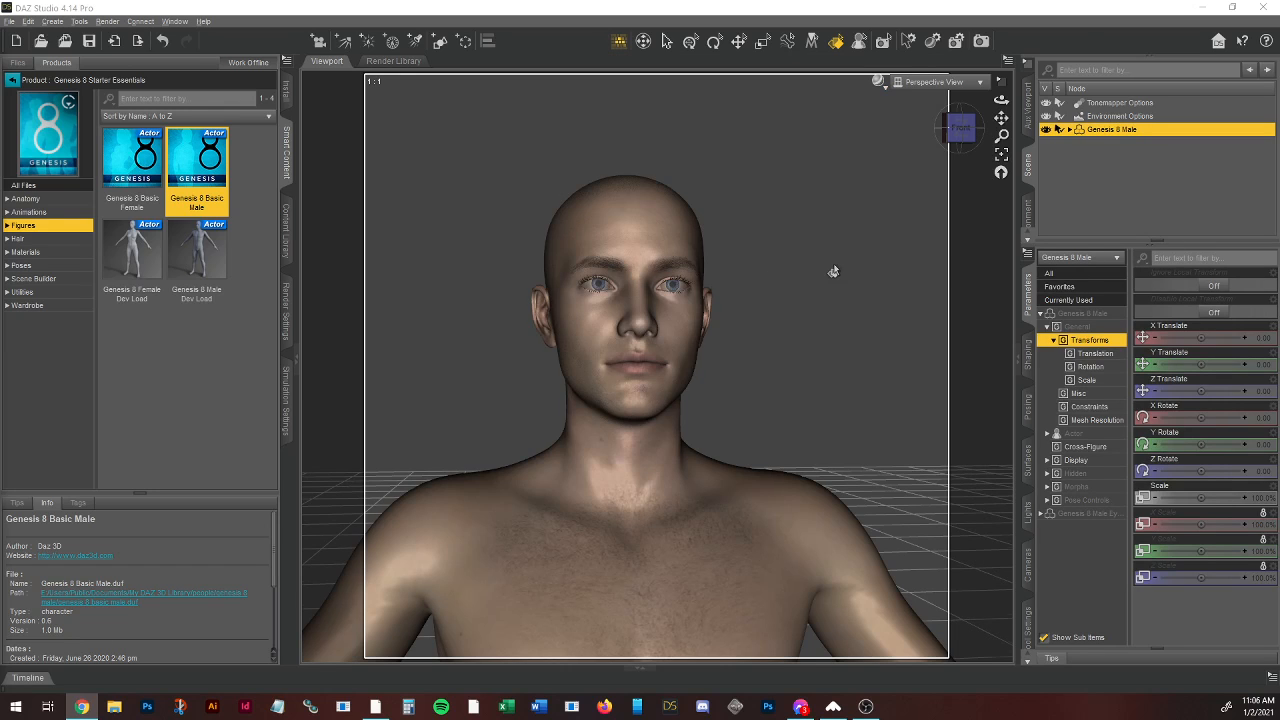
Step: Frame the male figure from the front down to the hips and set the viewport draw style to NVIDIA Iray
scroll(832, 272, "down", 3)
left_click_drag(1001, 119, 1051, 40)
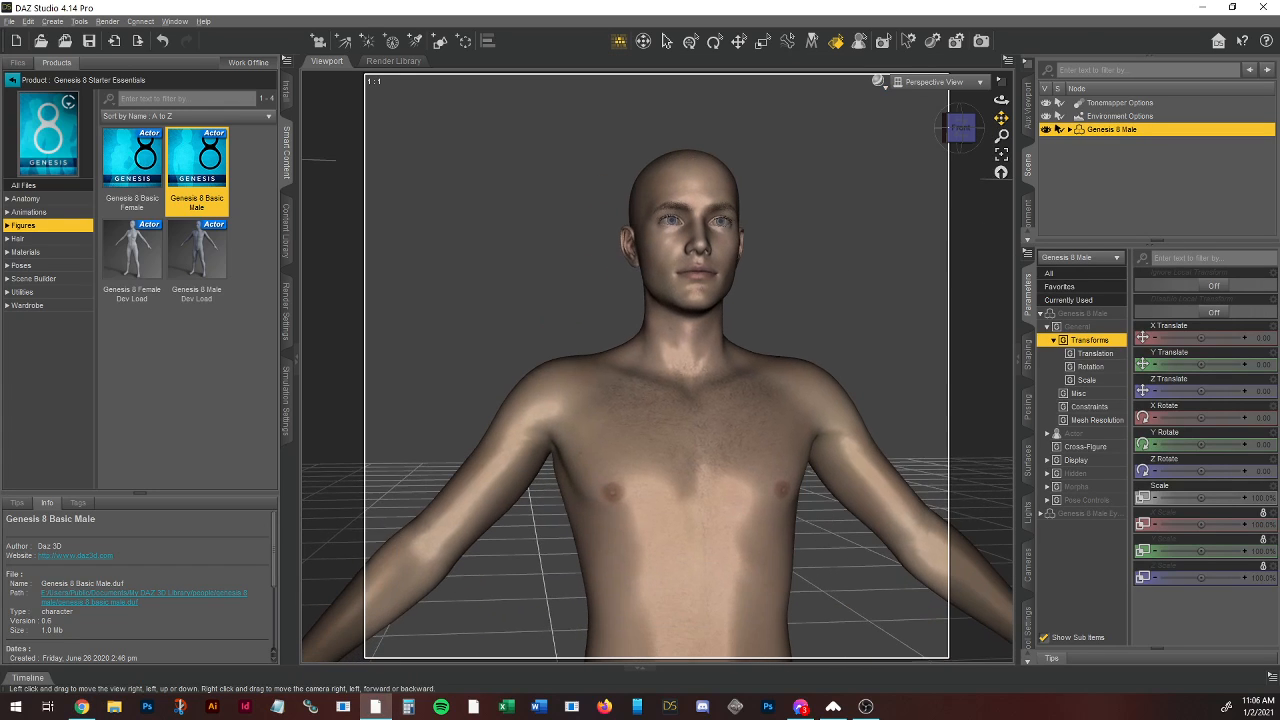
left_click(960, 127)
scroll(912, 264, "down", 3)
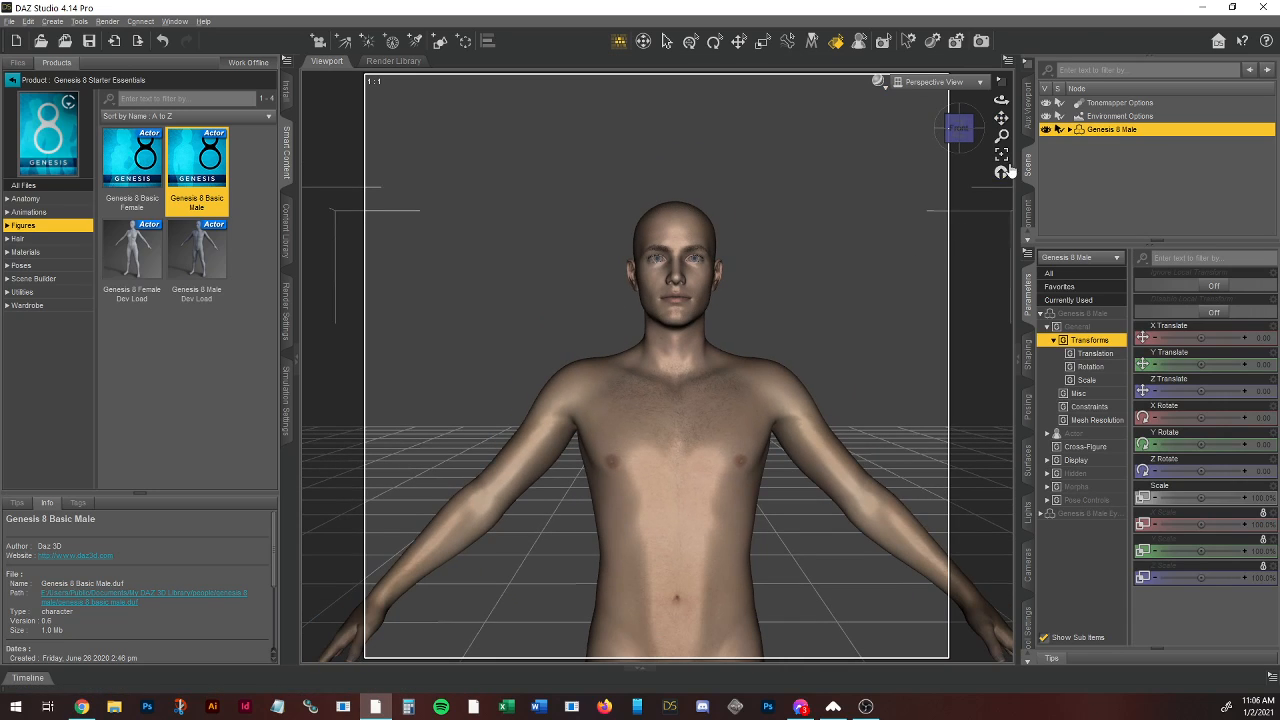
left_click_drag(1001, 119, 996, 50)
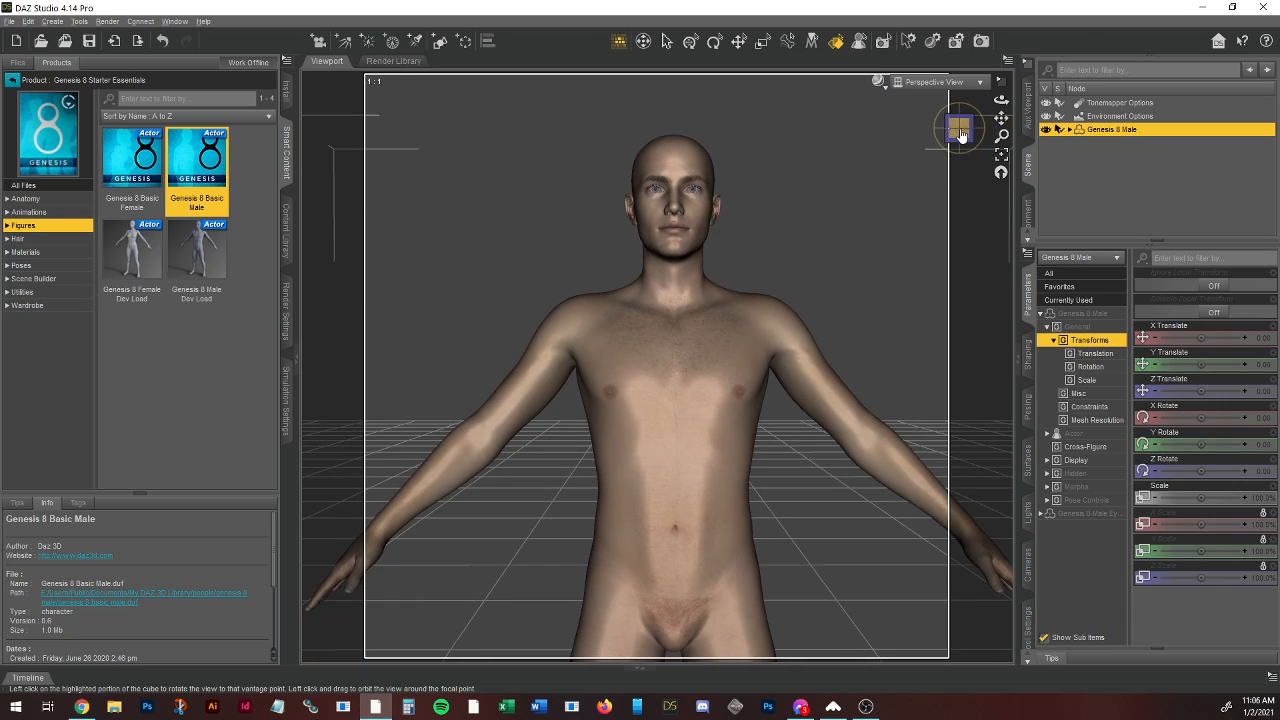
left_click(877, 82)
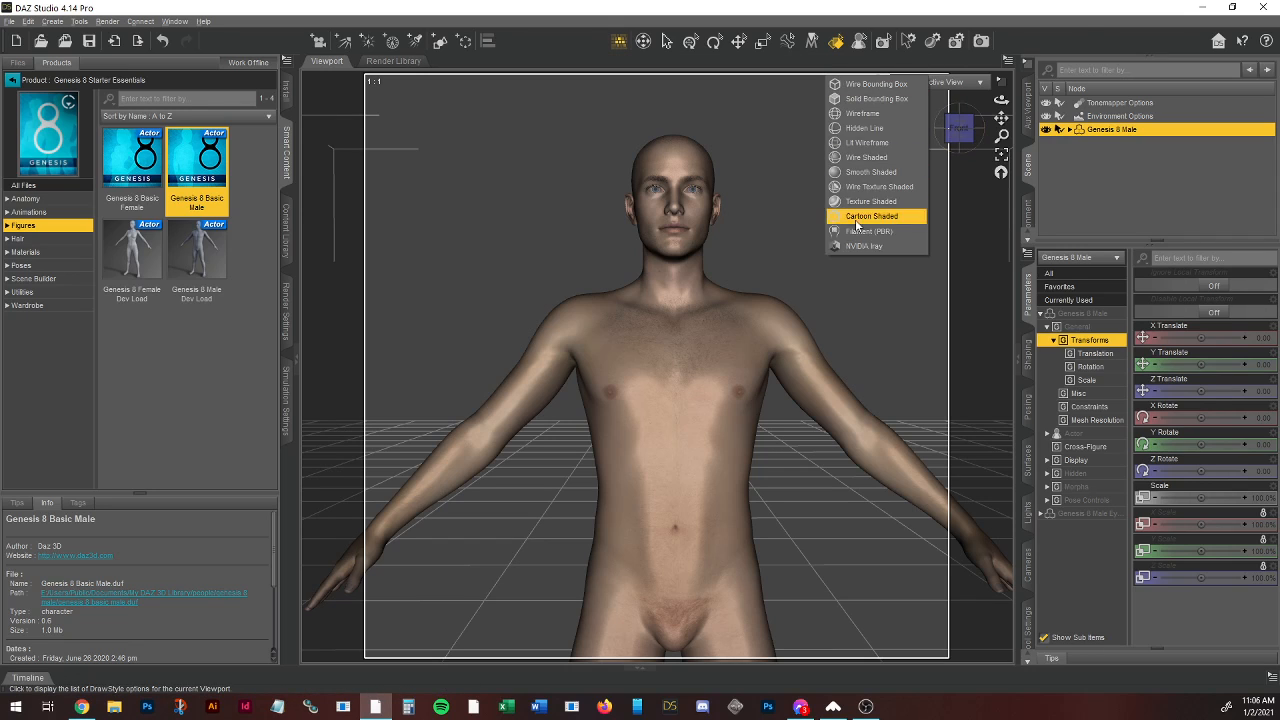
left_click(854, 245)
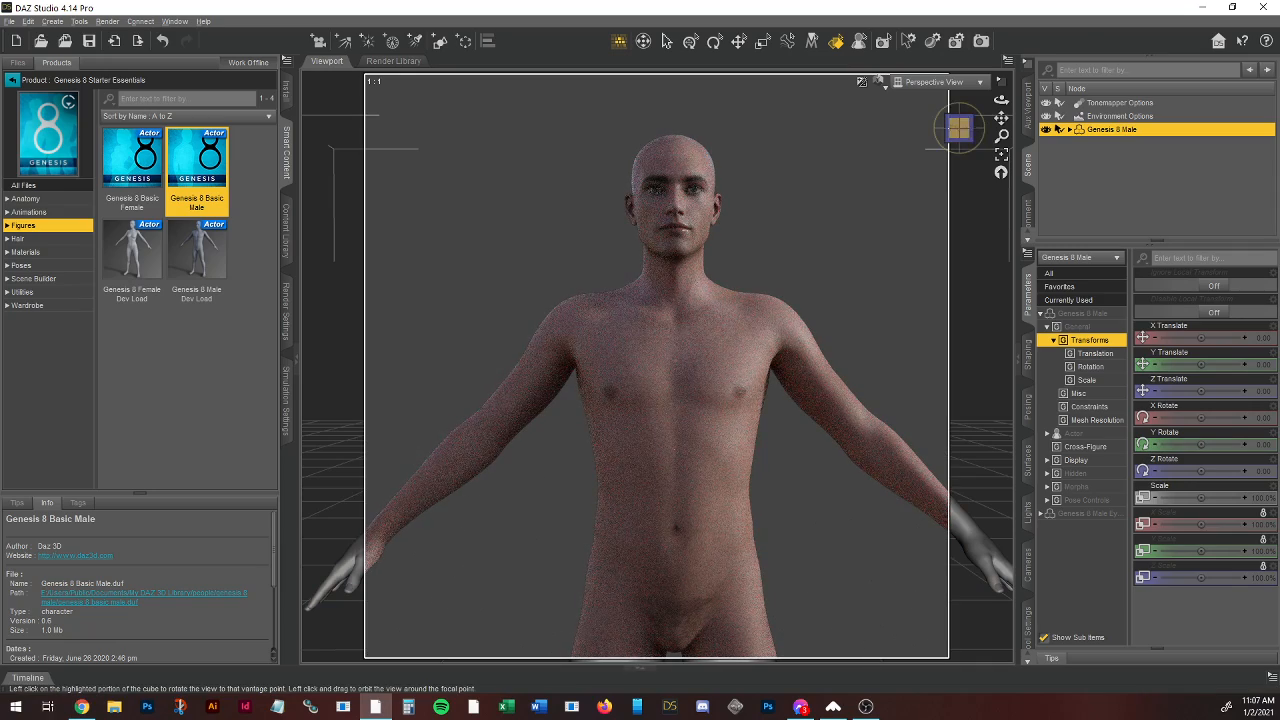
left_click(958, 129)
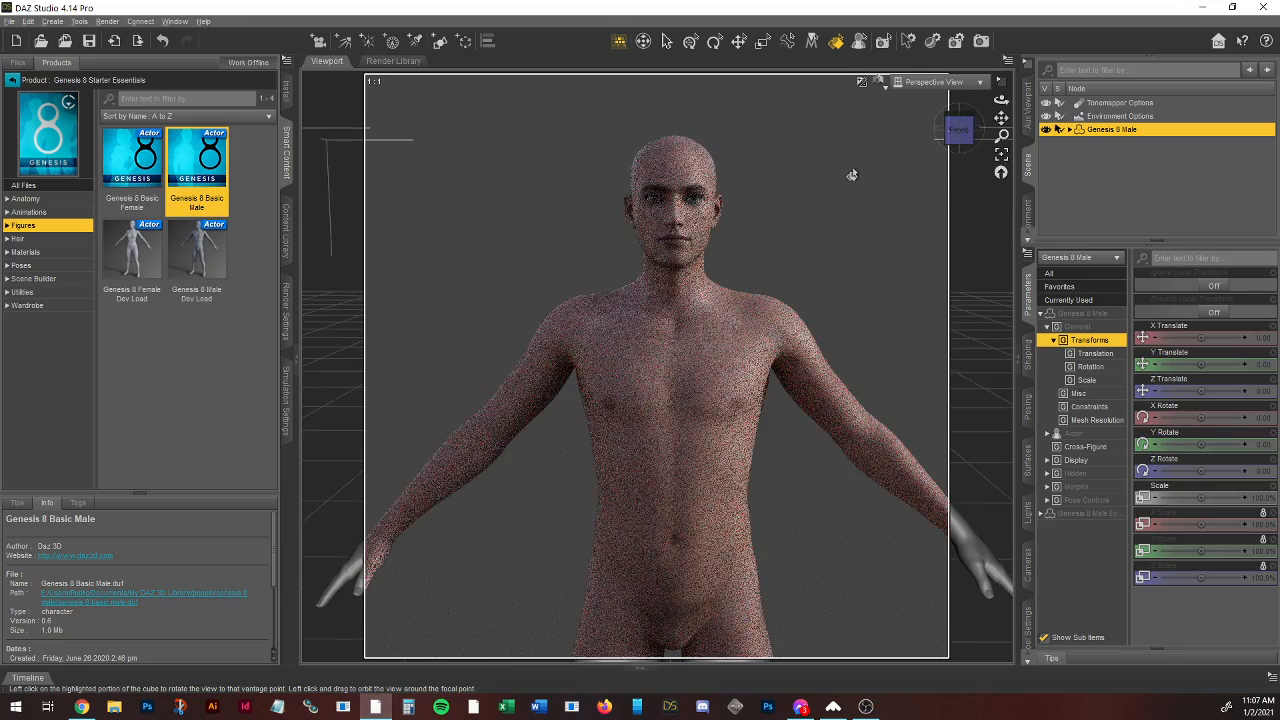
Step: Apply the LY Pro HDR 003 light preset from the render settings presets to the scene
left_click_drag(1001, 118, 985, 112)
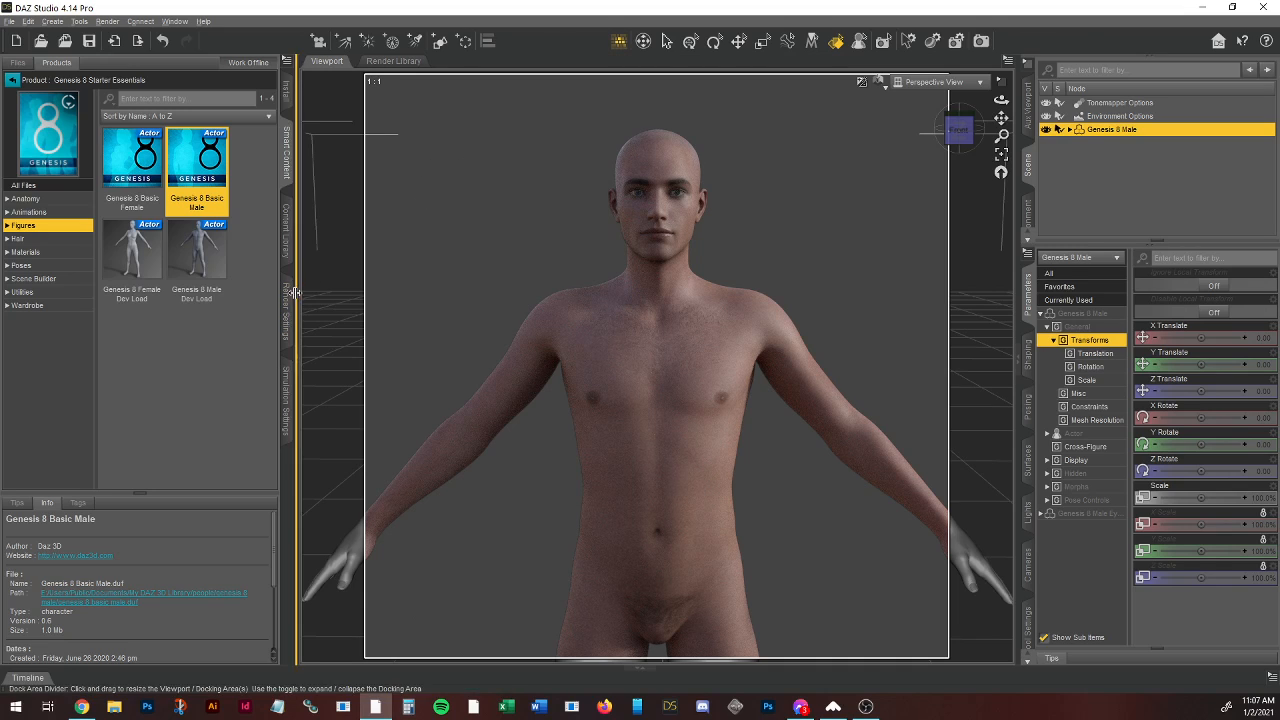
left_click(285, 322)
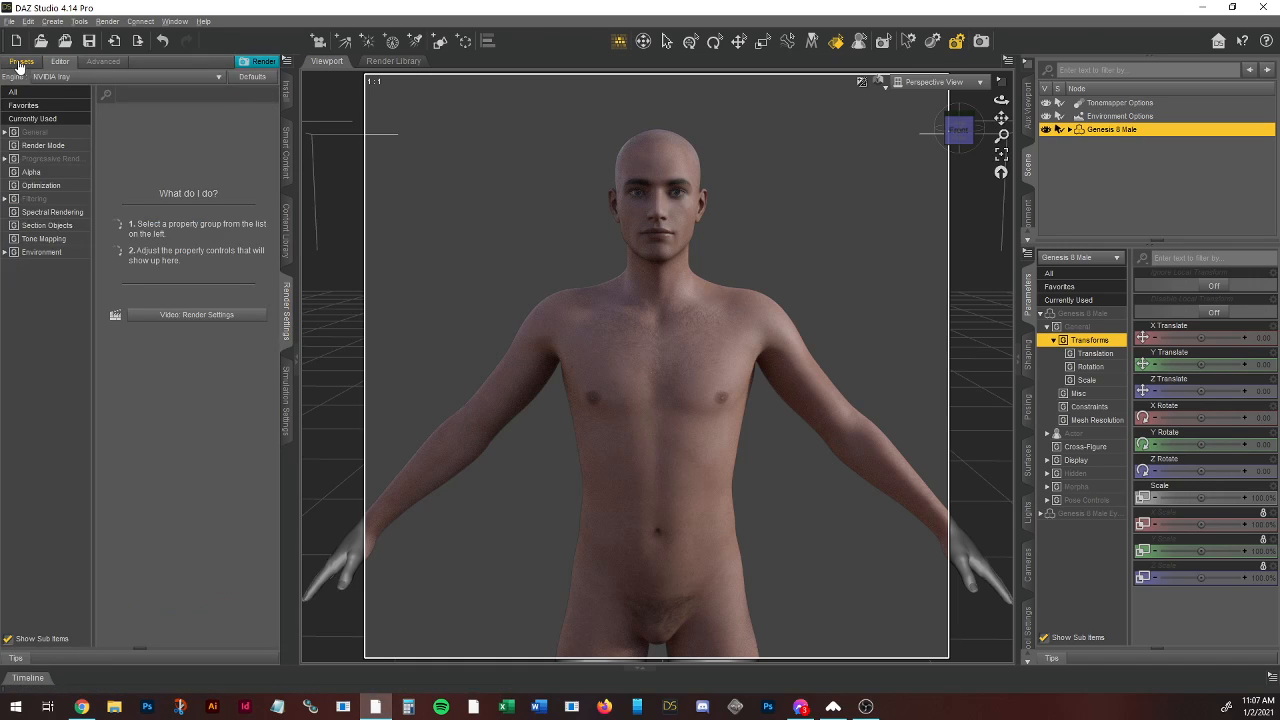
left_click(19, 129)
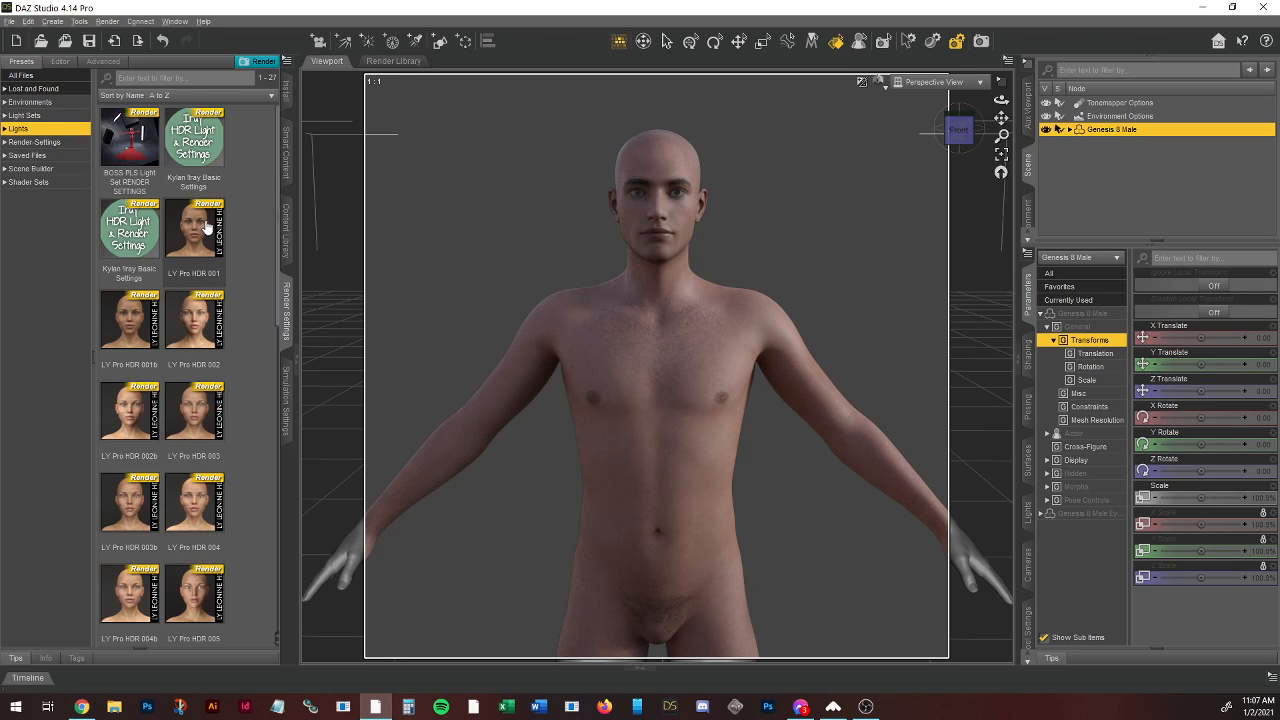
mouse_move(205, 228)
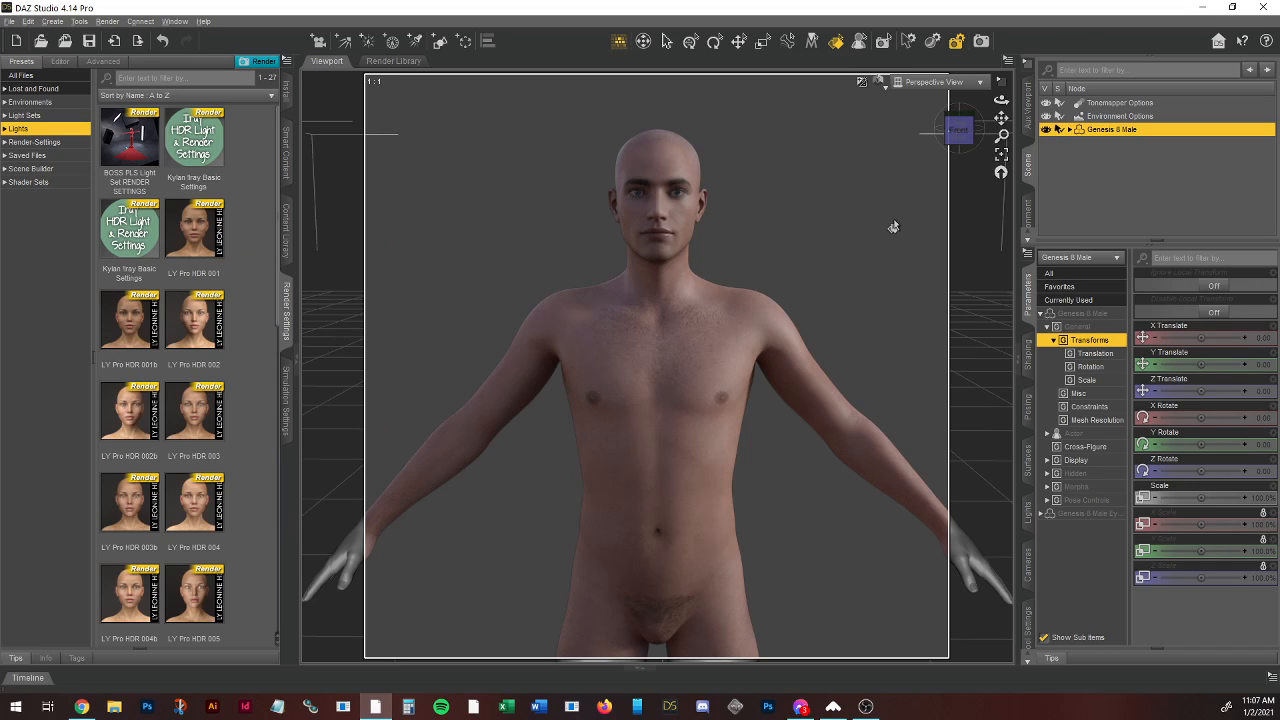
scroll(887, 205, "up", 2)
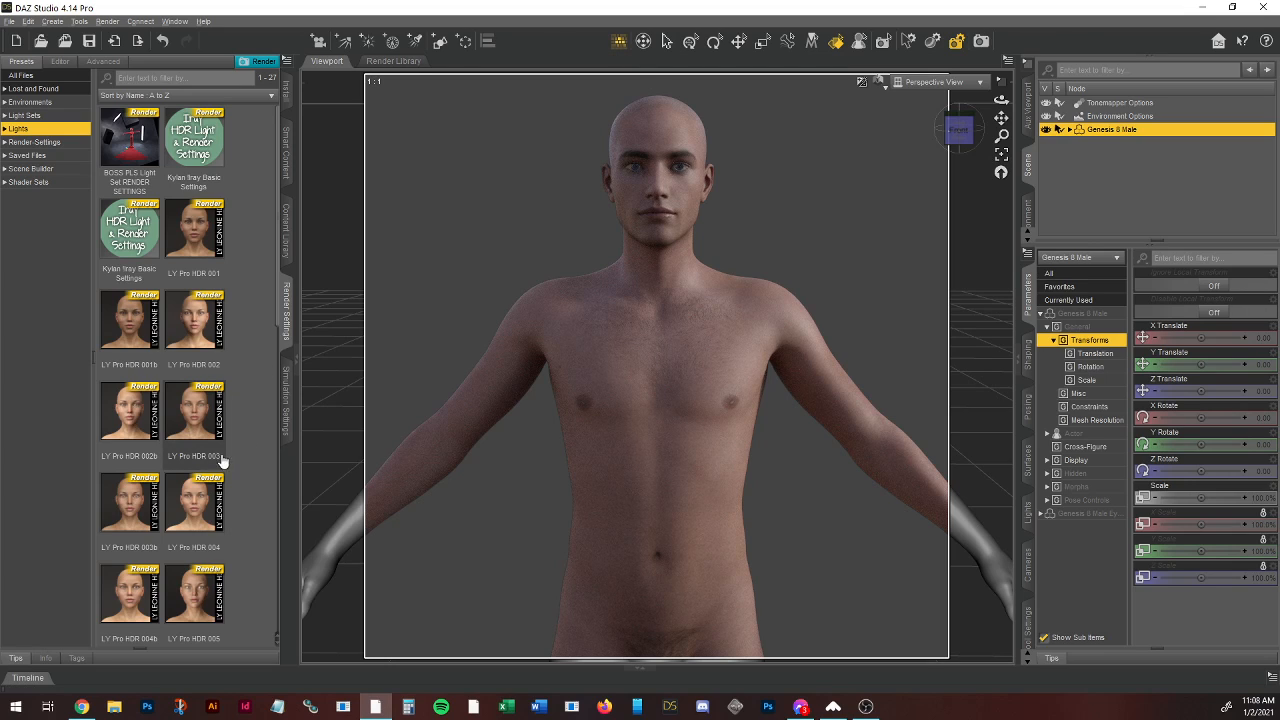
double_click(183, 420)
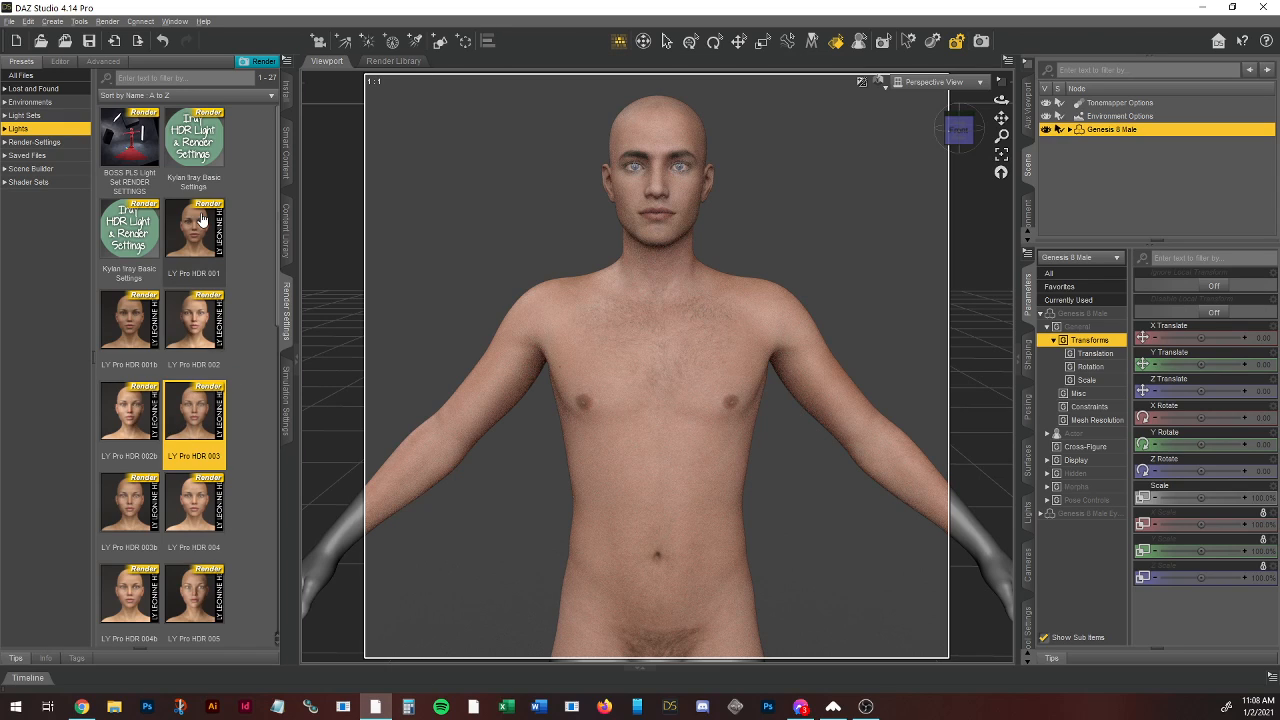
Step: Return to Smart Content, then move the timeline's playhead to frame 15 and collapse the timeline again
left_click(284, 158)
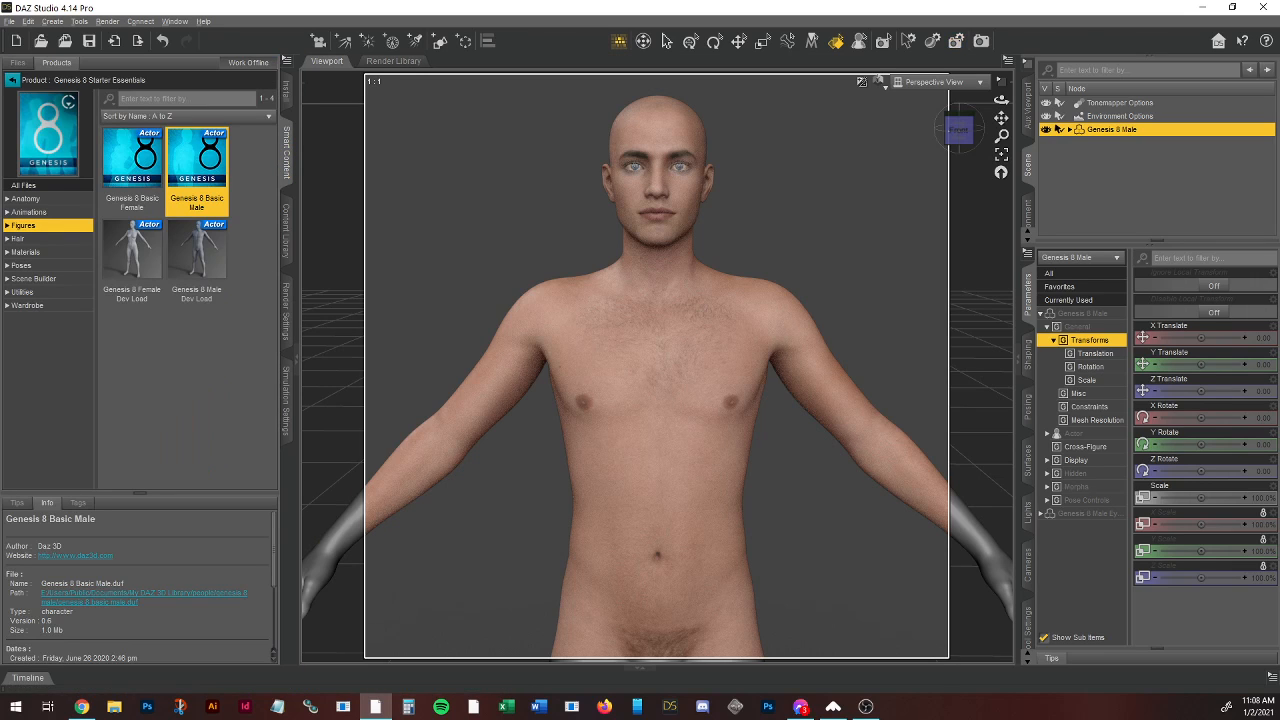
left_click(634, 677)
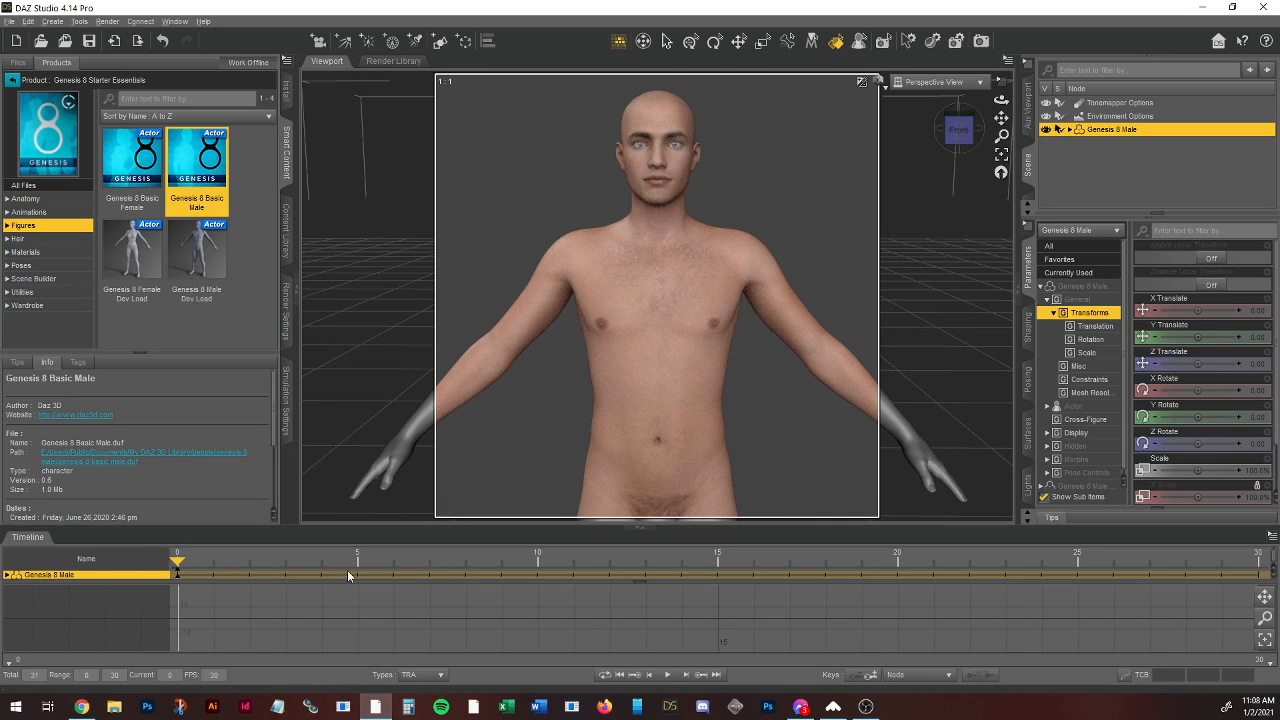
left_click(717, 561)
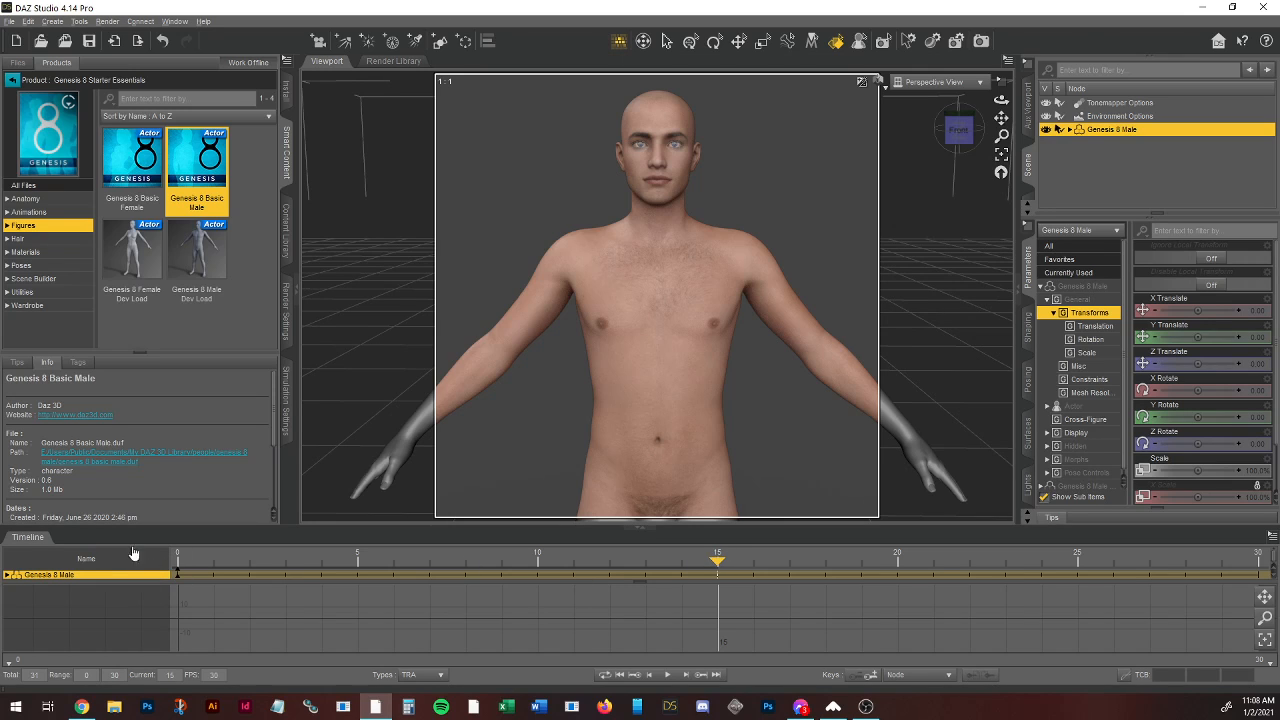
left_click(25, 541)
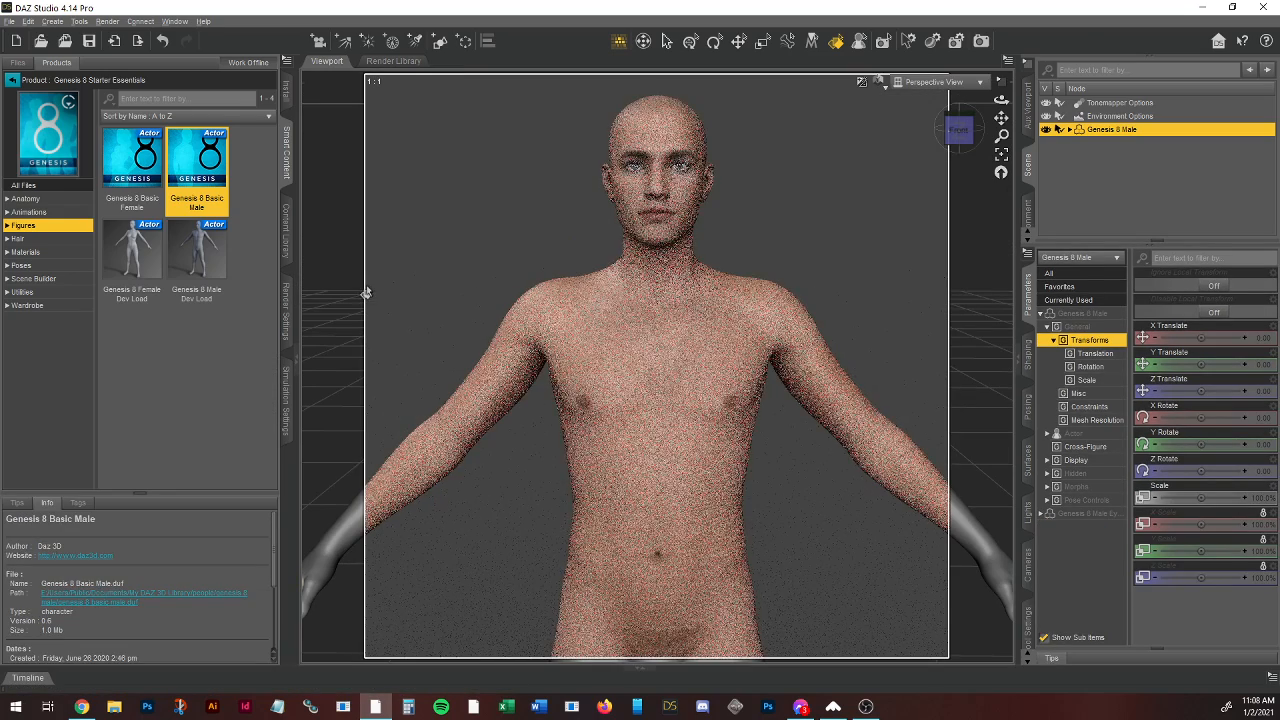
Step: Return to the figure product list and reselect the Genesis 8 Male in the scene so the products are filtered for it
left_click(878, 83)
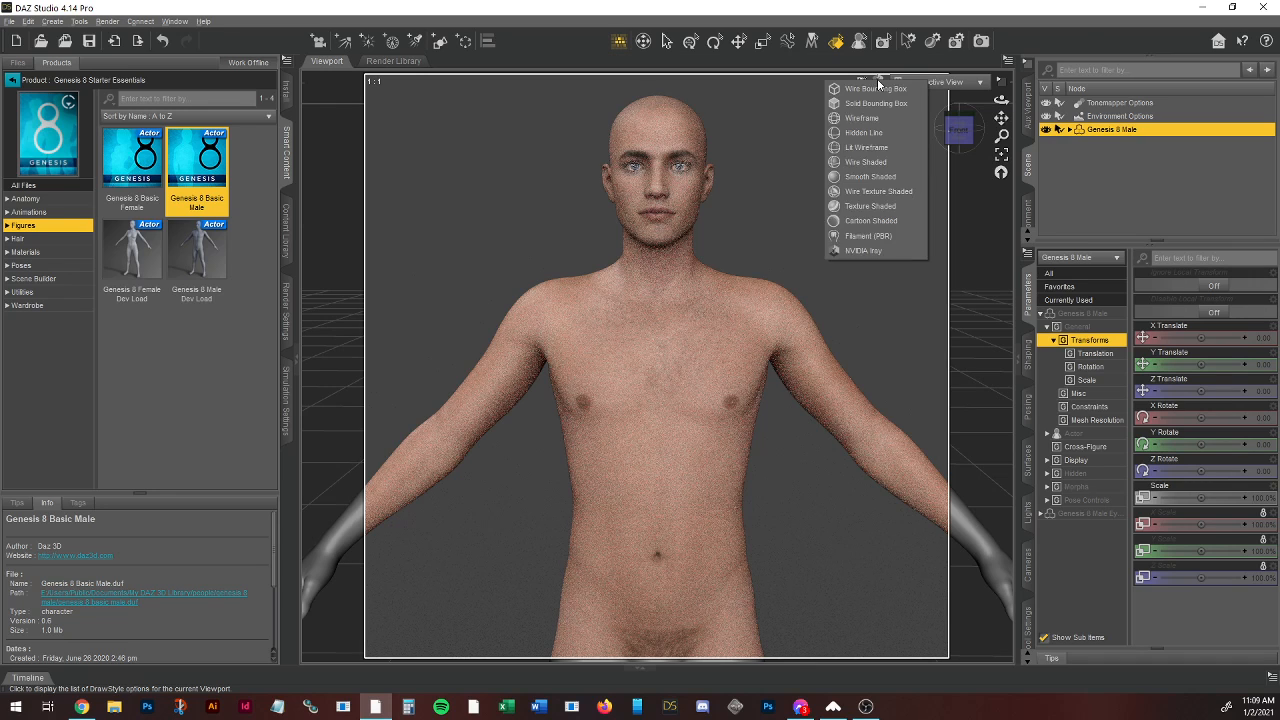
left_click(1175, 188)
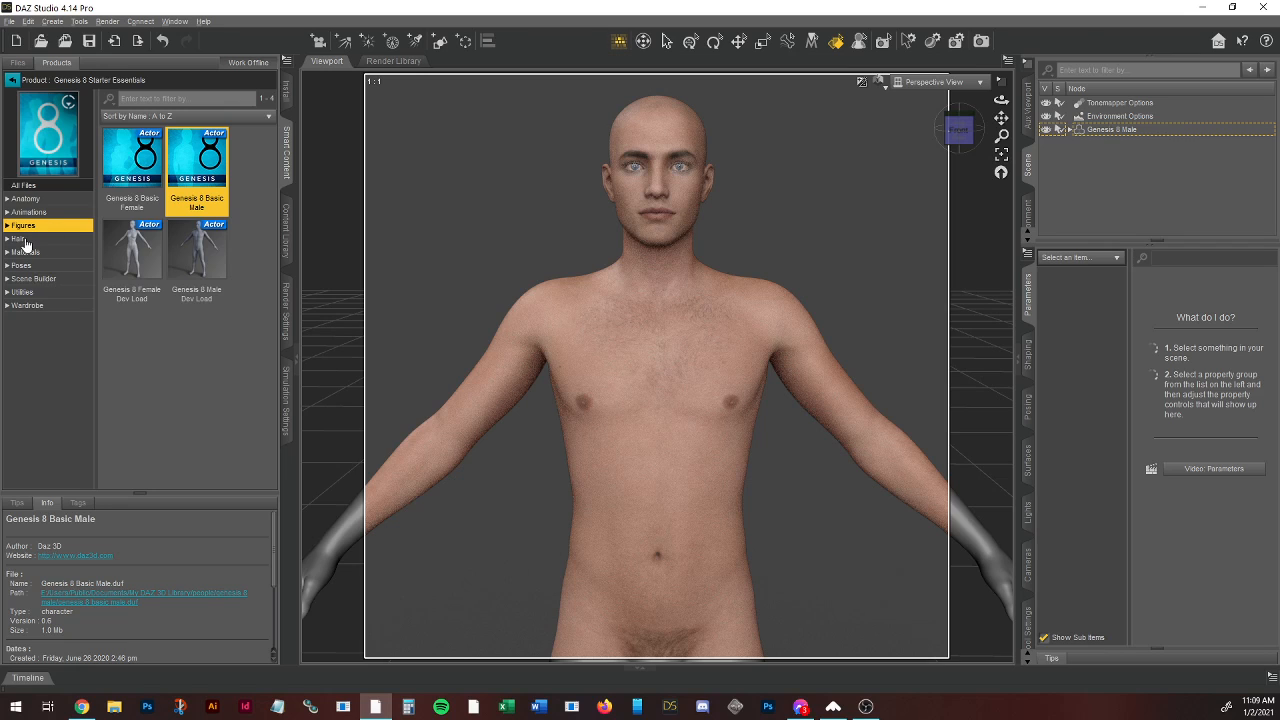
left_click(12, 79)
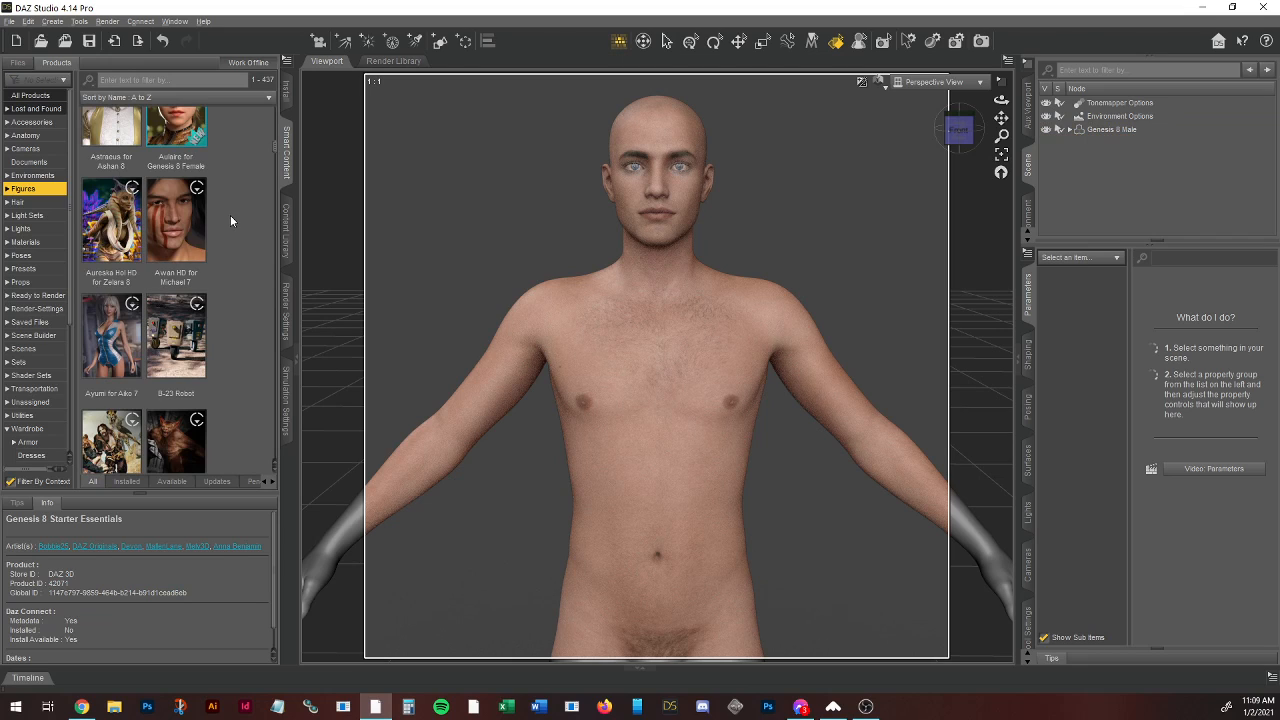
left_click(1112, 130)
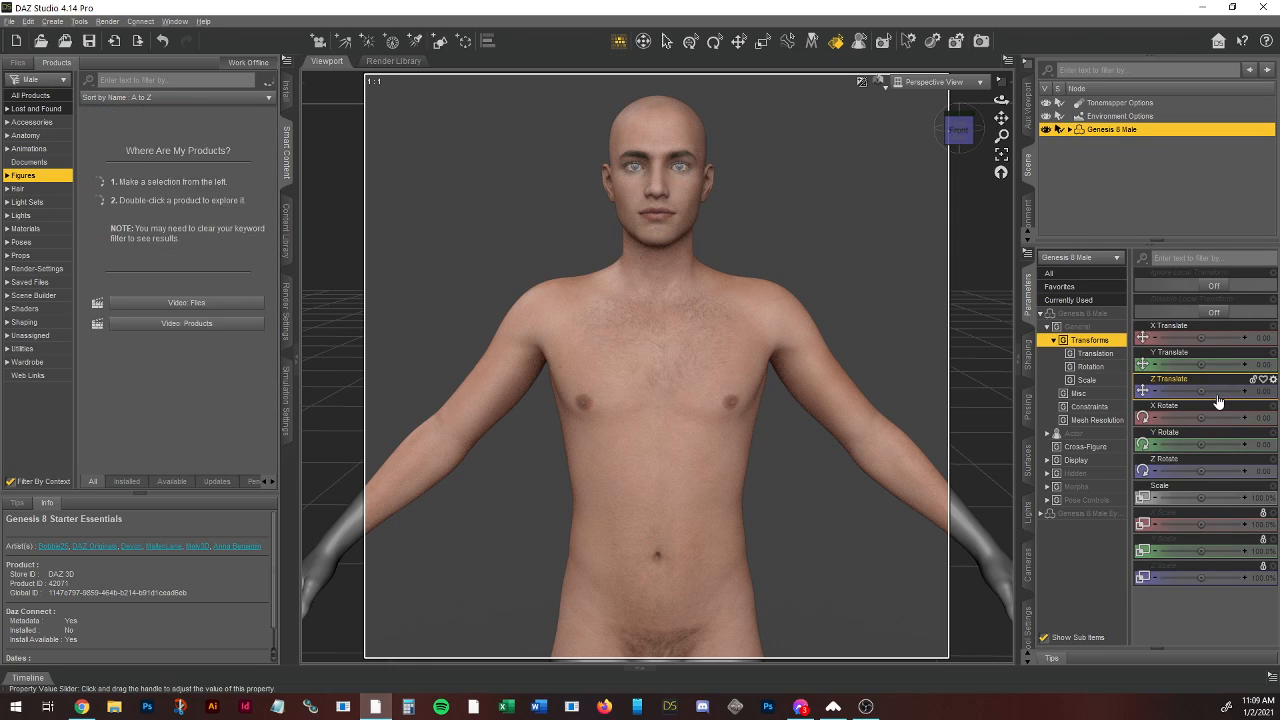
Step: Show the Head shaping morphs of the Genesis 8 Male and set the viewport draw style to Texture Shaded
left_click(1029, 355)
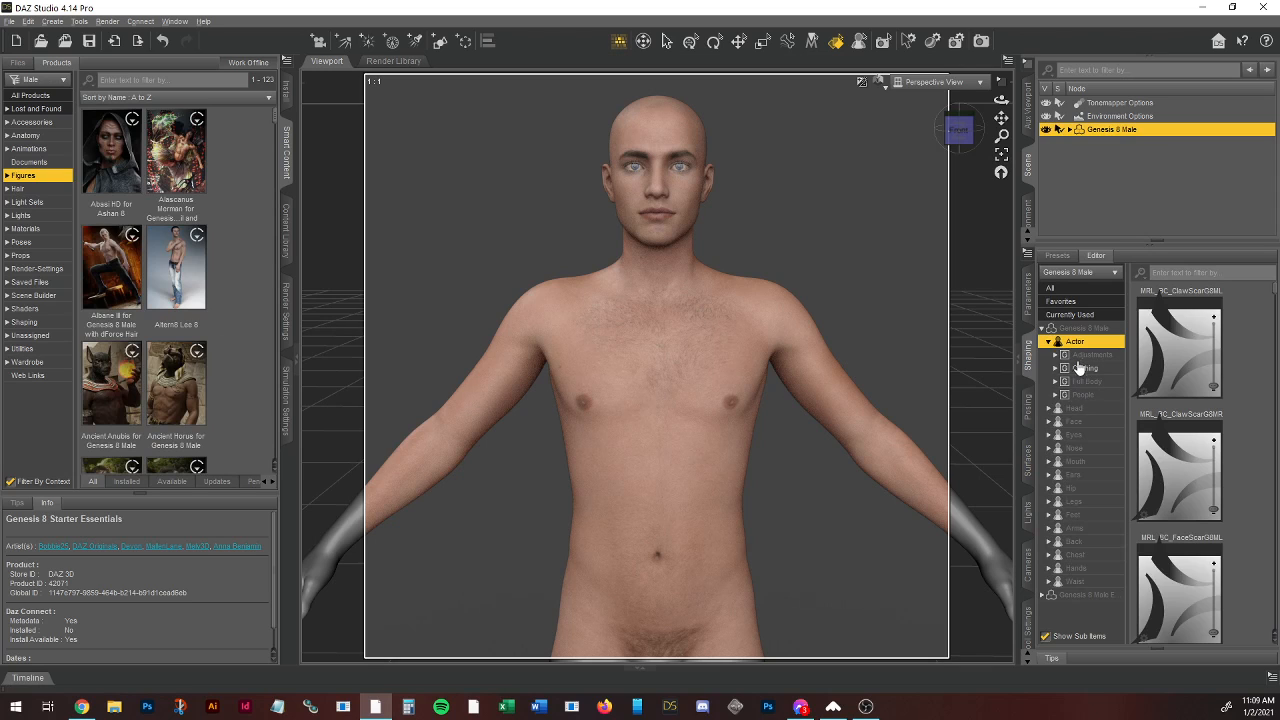
left_click(1070, 411)
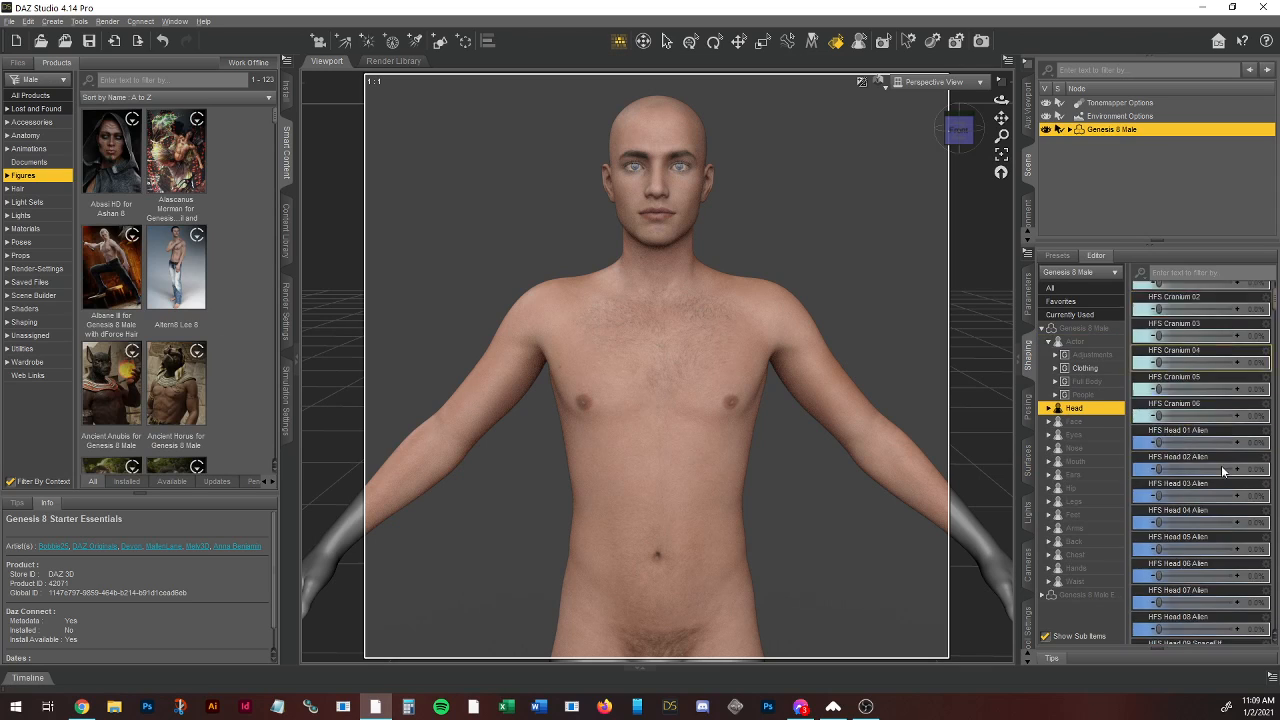
scroll(1221, 465, "down", 5)
left_click(880, 82)
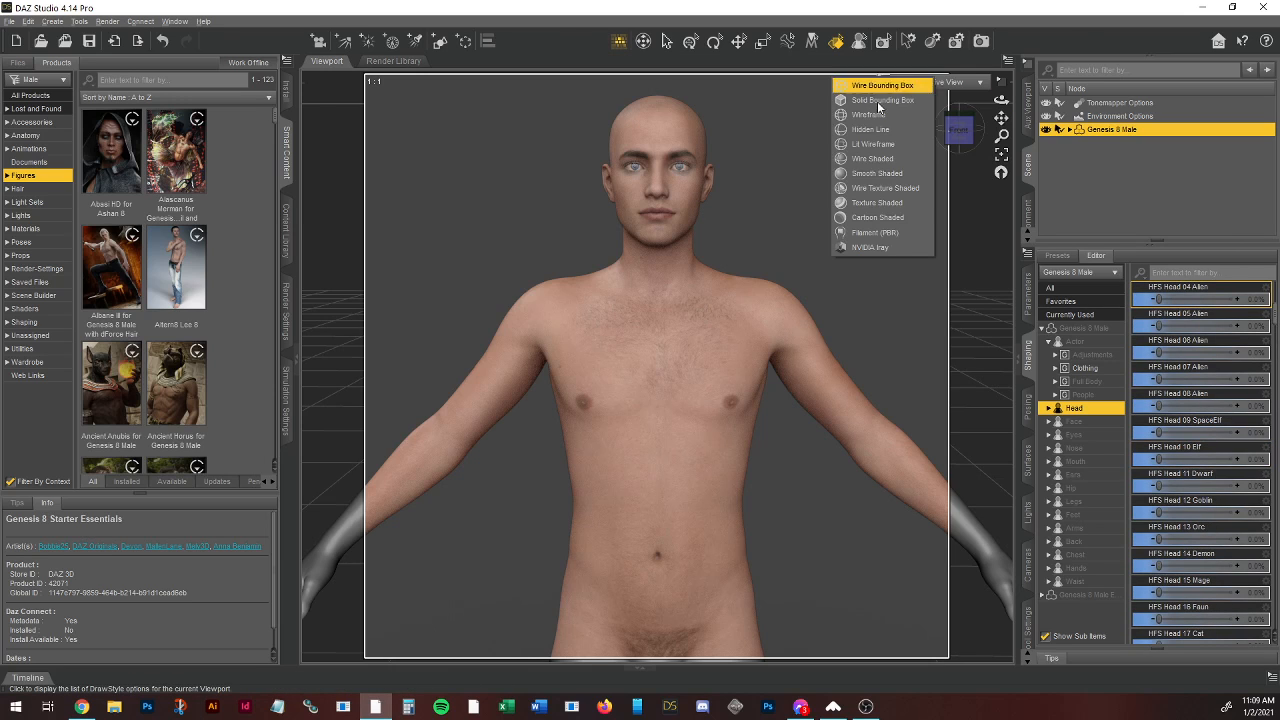
left_click(858, 203)
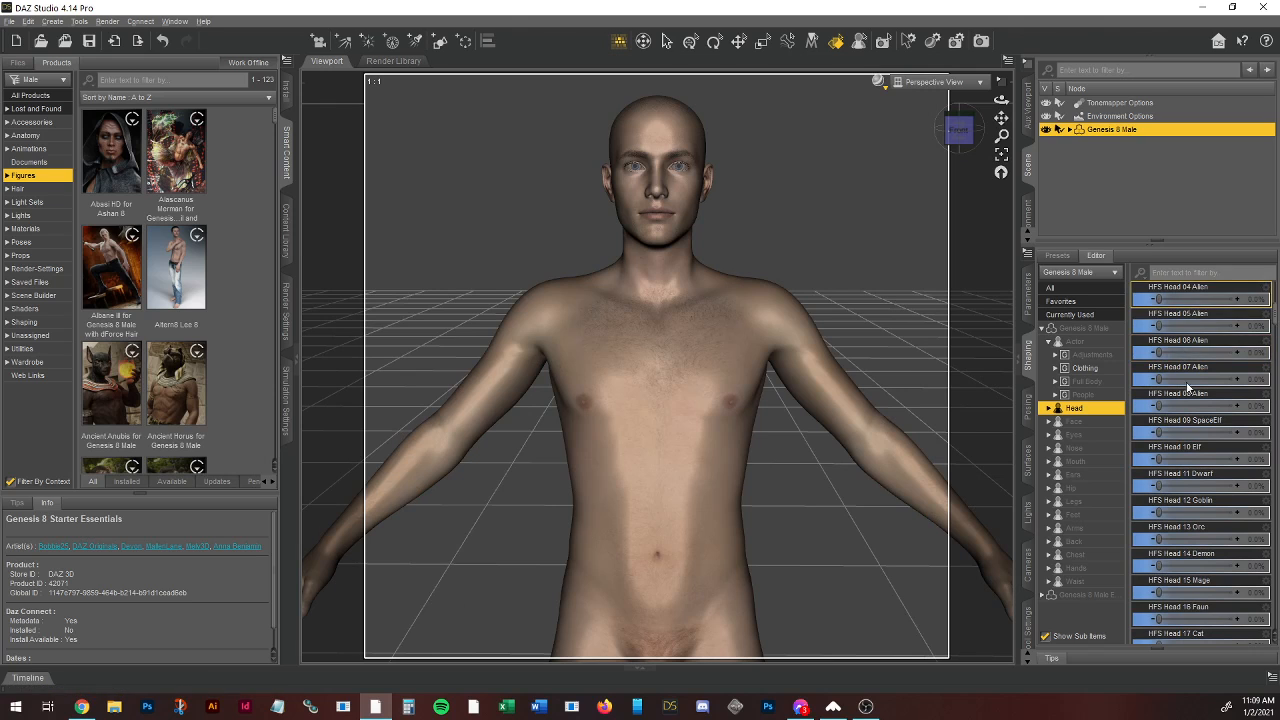
Step: Browse the available head morphs and try the Spicy Fusion 25 Bran morph on the figure
scroll(1187, 388, "down", 10)
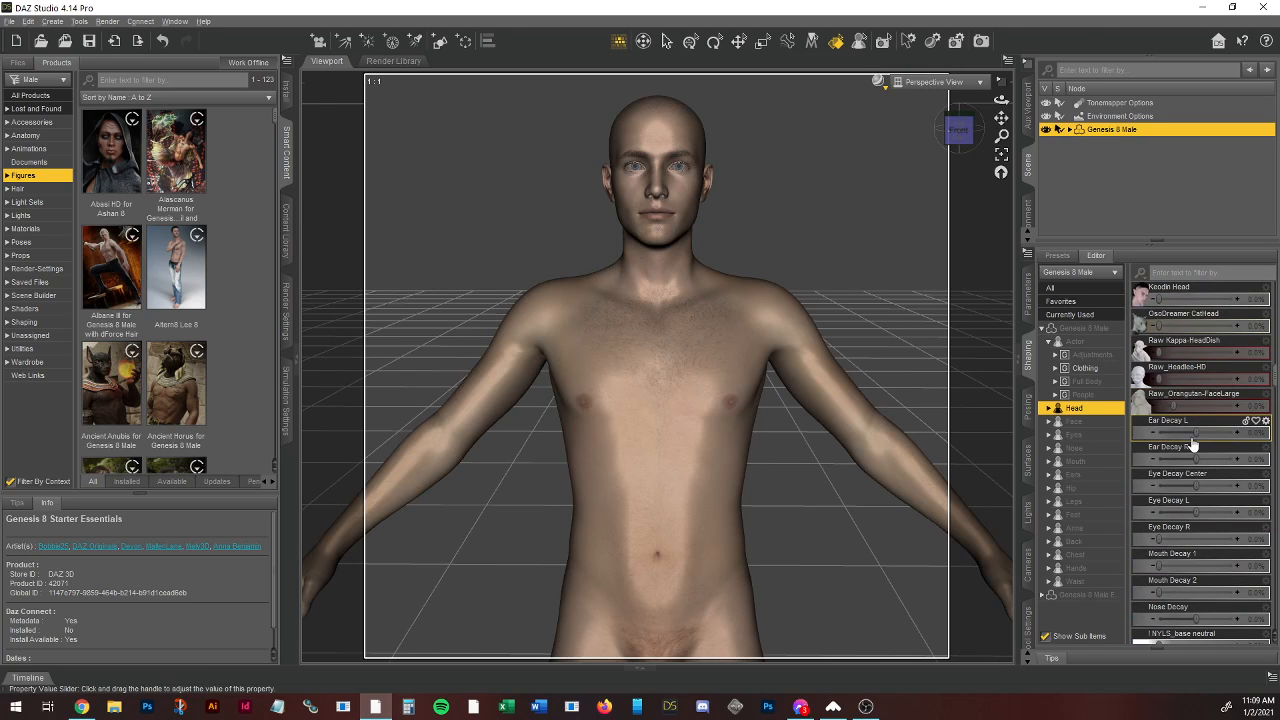
scroll(1190, 432, "up", 10)
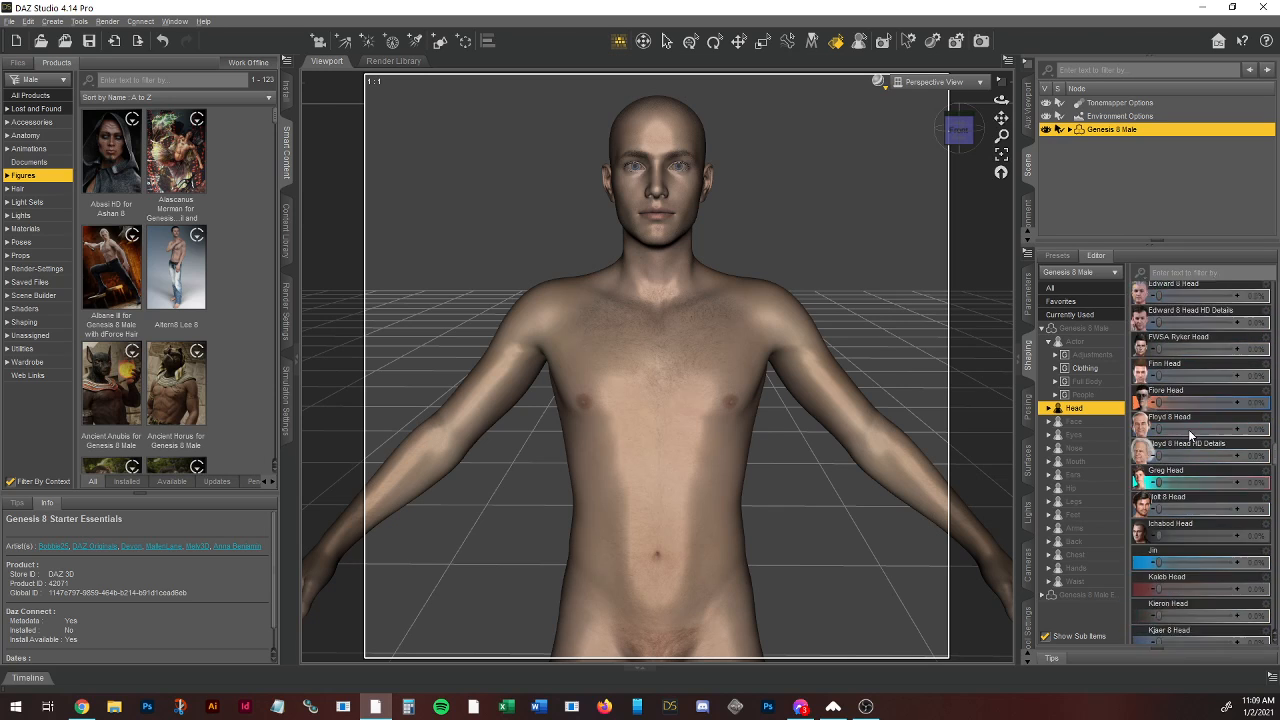
scroll(1188, 429, "down", 10)
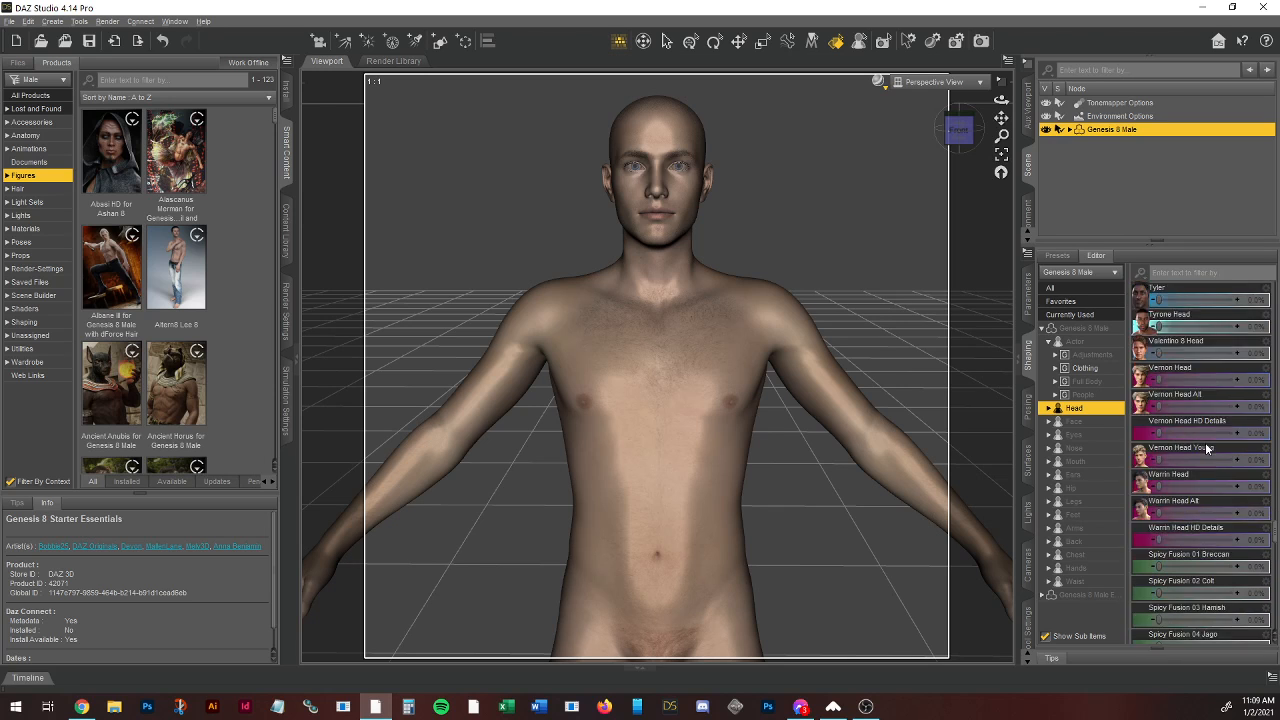
scroll(1207, 449, "down", 10)
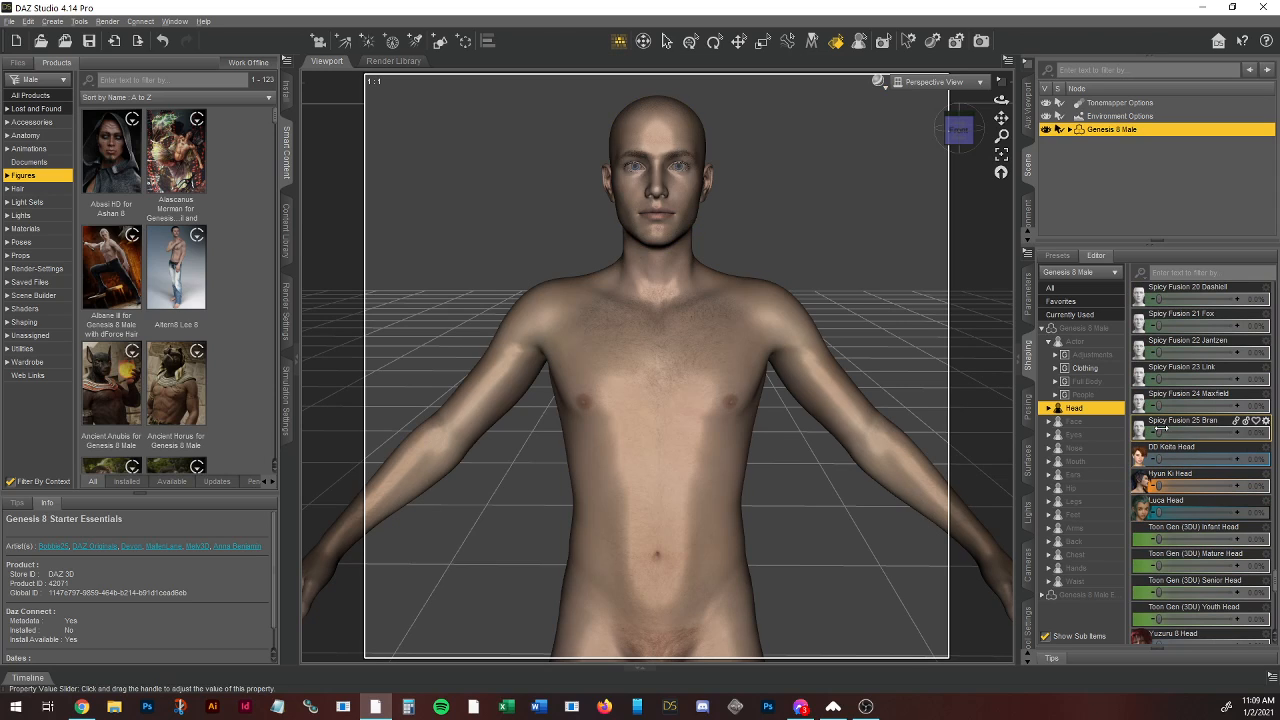
left_click_drag(1175, 428, 1262, 430)
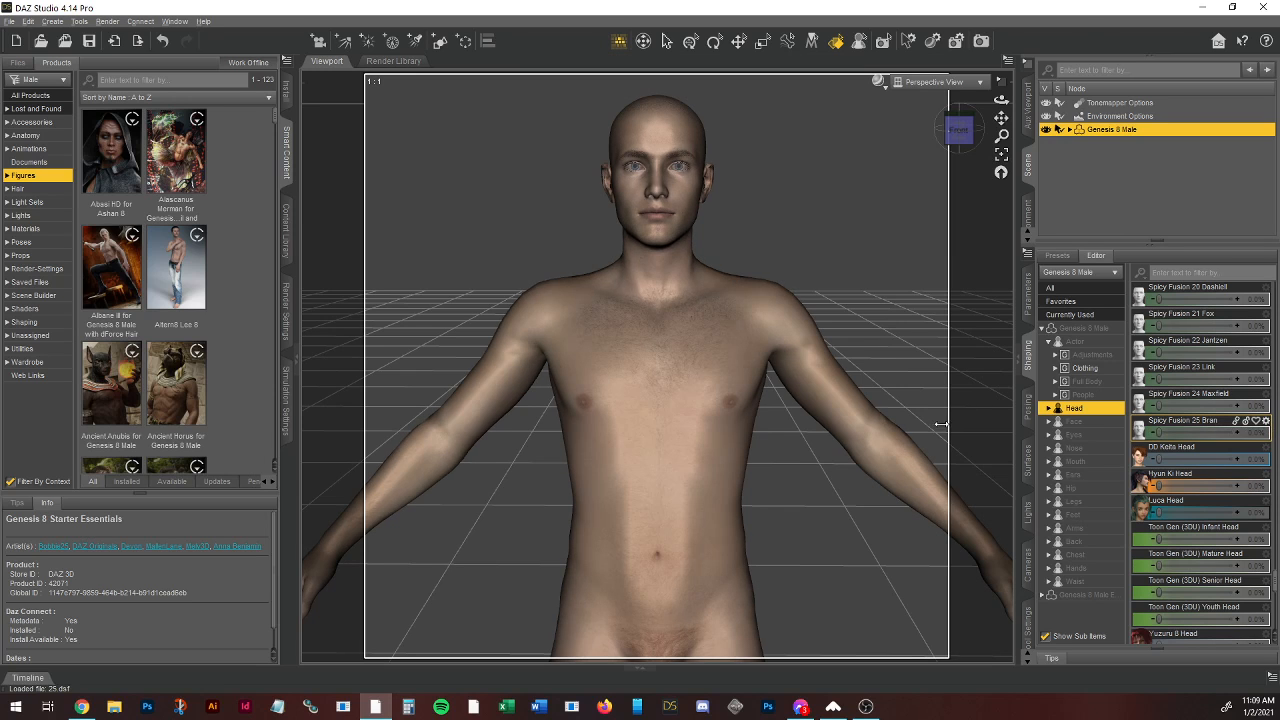
Step: Try the HFS Cranium 03 and HFS Cranium 05 morphs on the head and return both to 0%
scroll(1229, 541, "up", 8)
scroll(1220, 518, "down", 10)
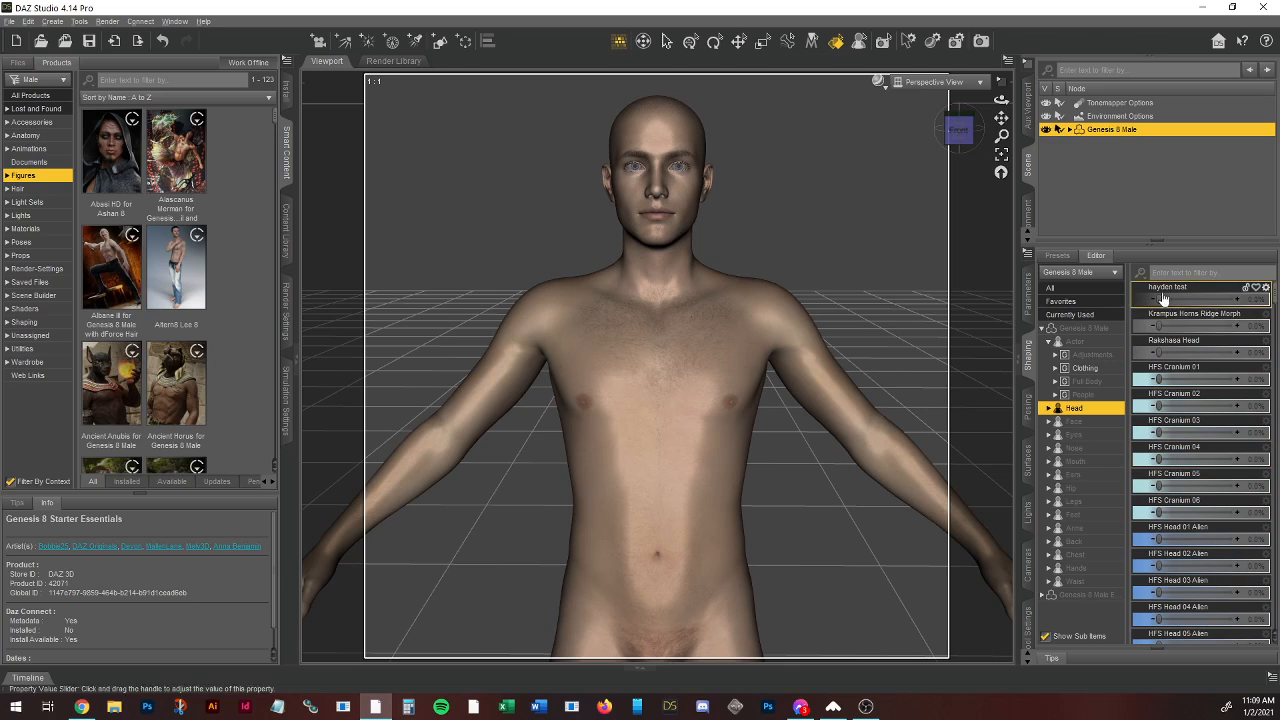
left_click_drag(1157, 432, 1273, 428)
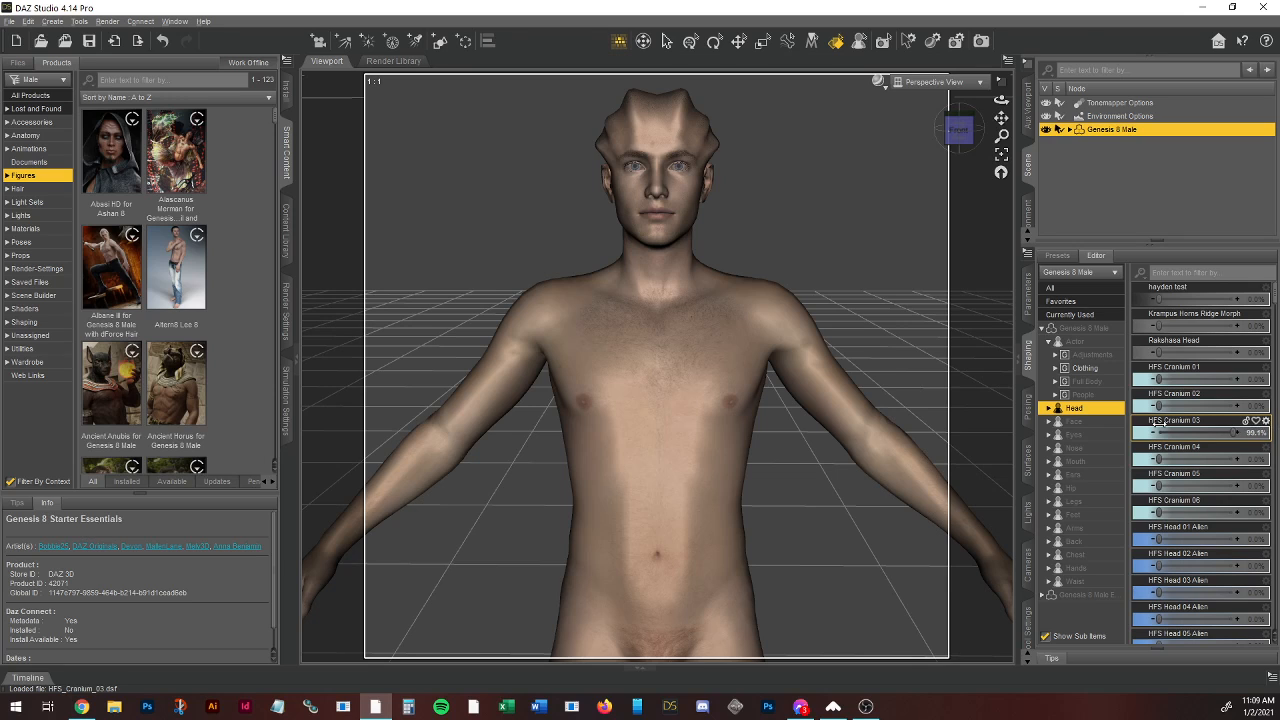
left_click_drag(1158, 421, 1128, 427)
mouse_move(1159, 486)
left_mouse_down()
mouse_move(1274, 475)
mouse_move(1140, 480)
left_mouse_up()
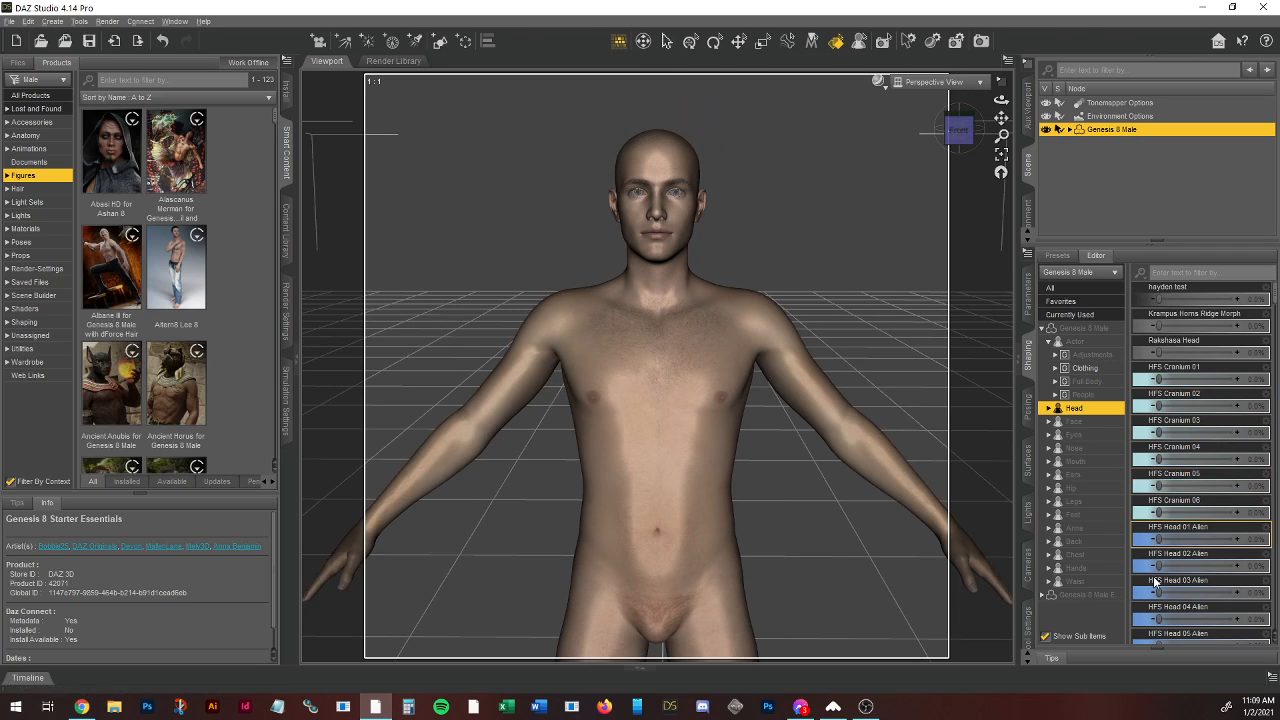
Step: Set the HFS Head 09 SpaceElf morph to 100% and inspect the face from the front
scroll(1188, 570, "down", 2)
scroll(1188, 570, "down", 4)
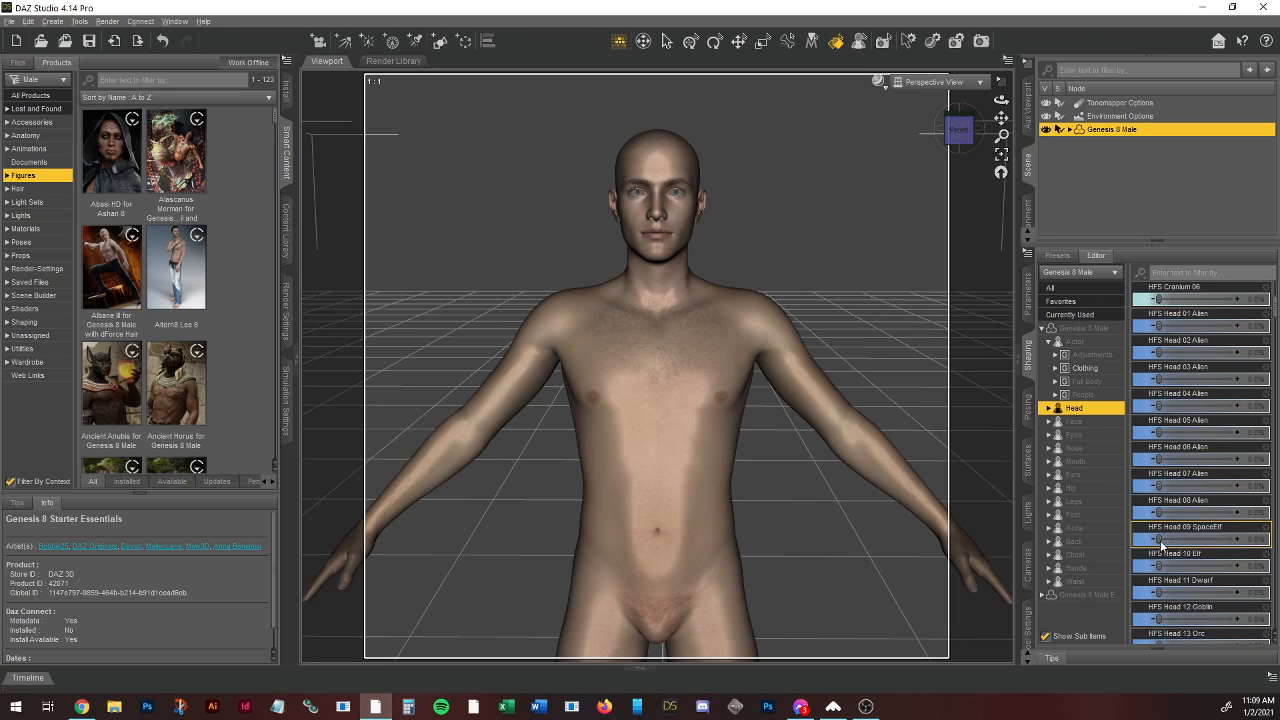
left_click_drag(1160, 540, 1273, 533)
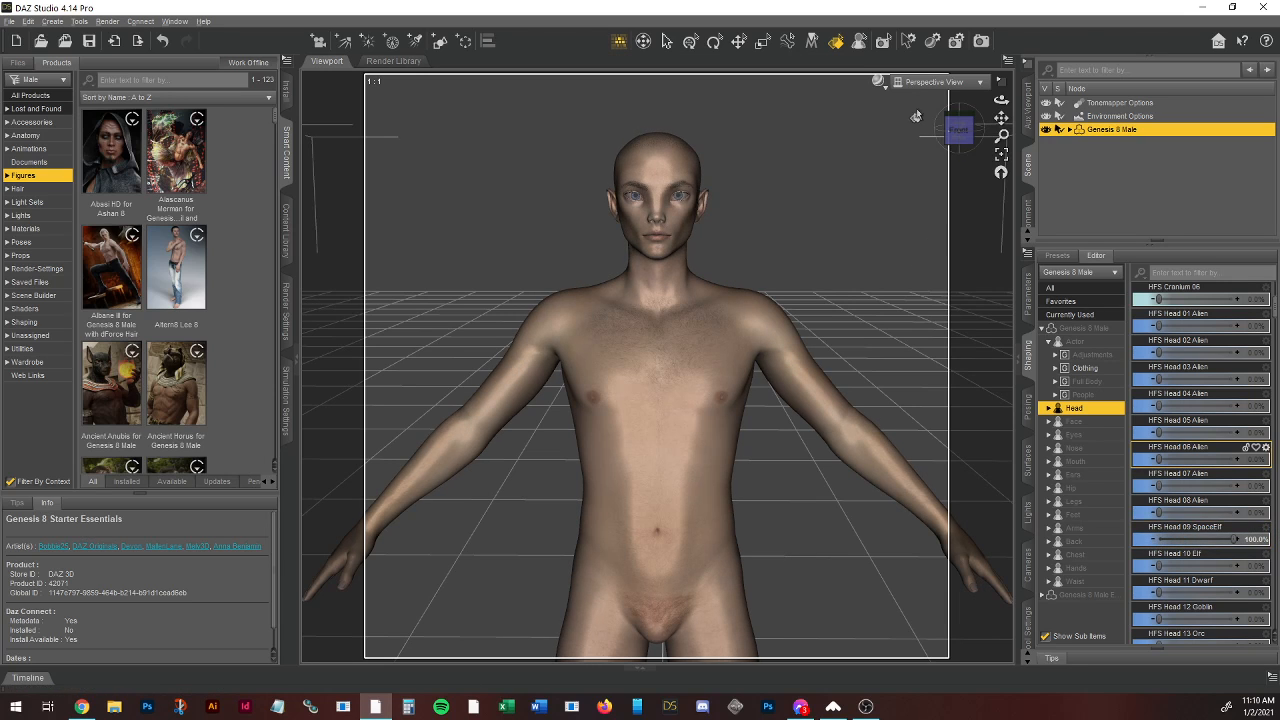
mouse_move(958, 130)
left_mouse_down()
mouse_move(1040, 148)
mouse_move(957, 138)
left_mouse_up()
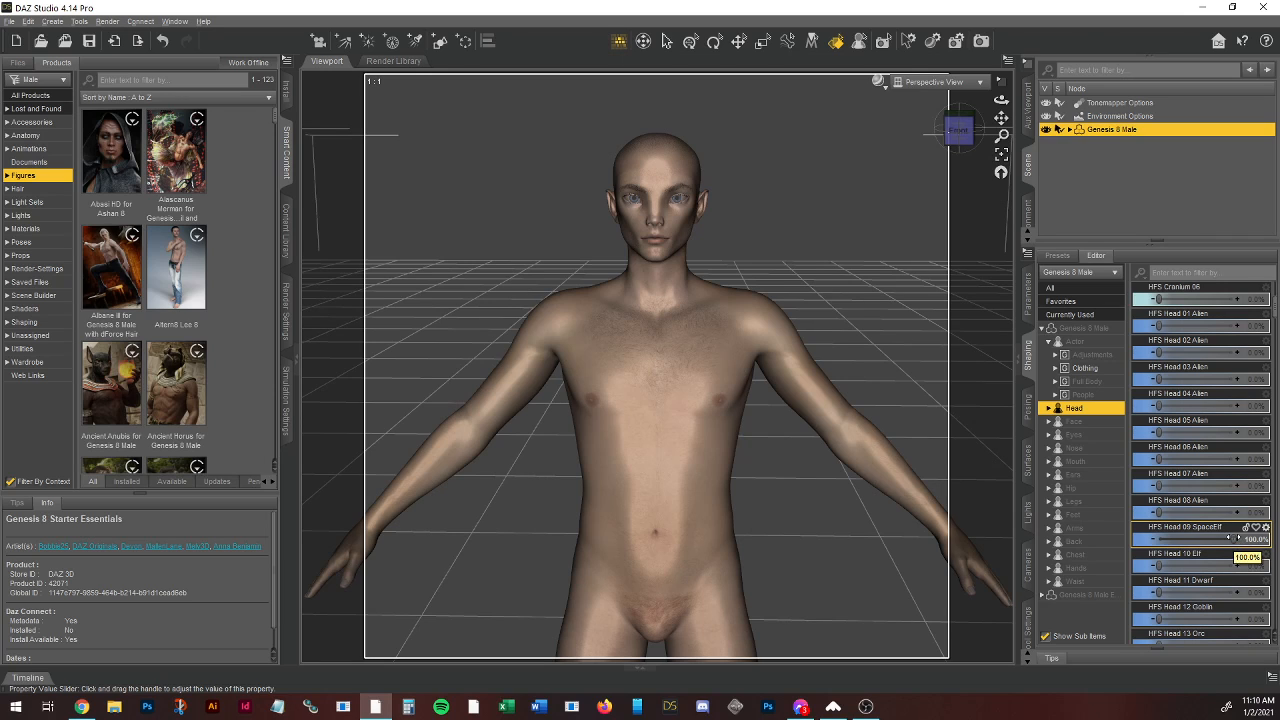
Step: Replace the SpaceElf head with HFS Head 10 Elf at 100% and set the draw style to NVIDIA Iray
left_click_drag(1233, 538, 1270, 562)
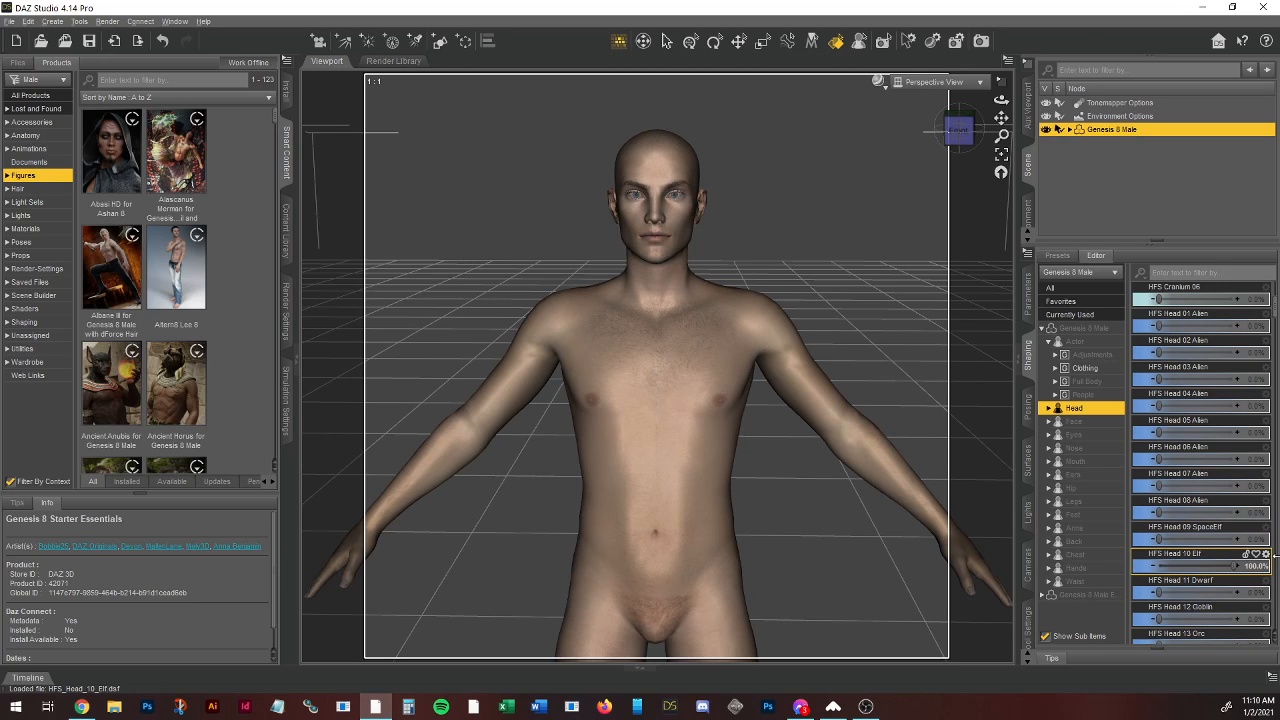
left_click(878, 81)
left_click(895, 250)
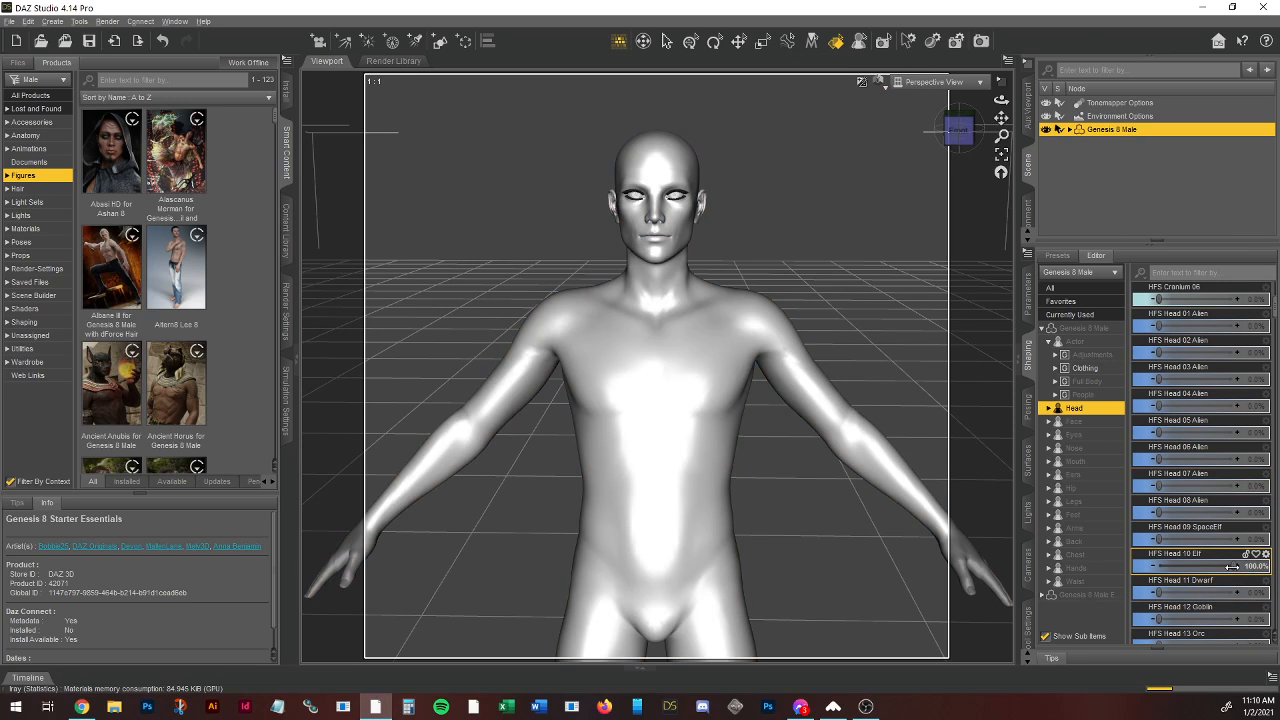
Step: Reset the HFS Head 10 Elf morph to 0% and set HFS Head 11 Dwarf to 69.6%
left_click_drag(1232, 567, 1211, 593)
scroll(1188, 640, "down", 1)
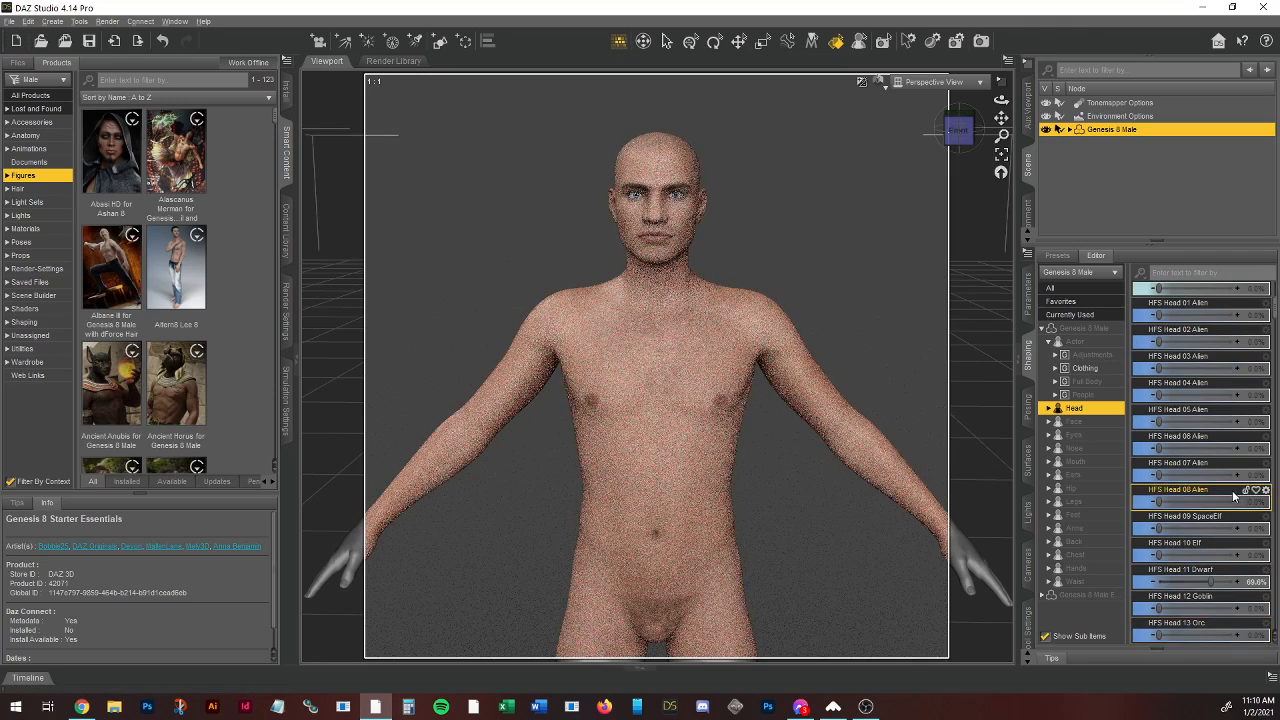
scroll(1188, 630, "down", 4)
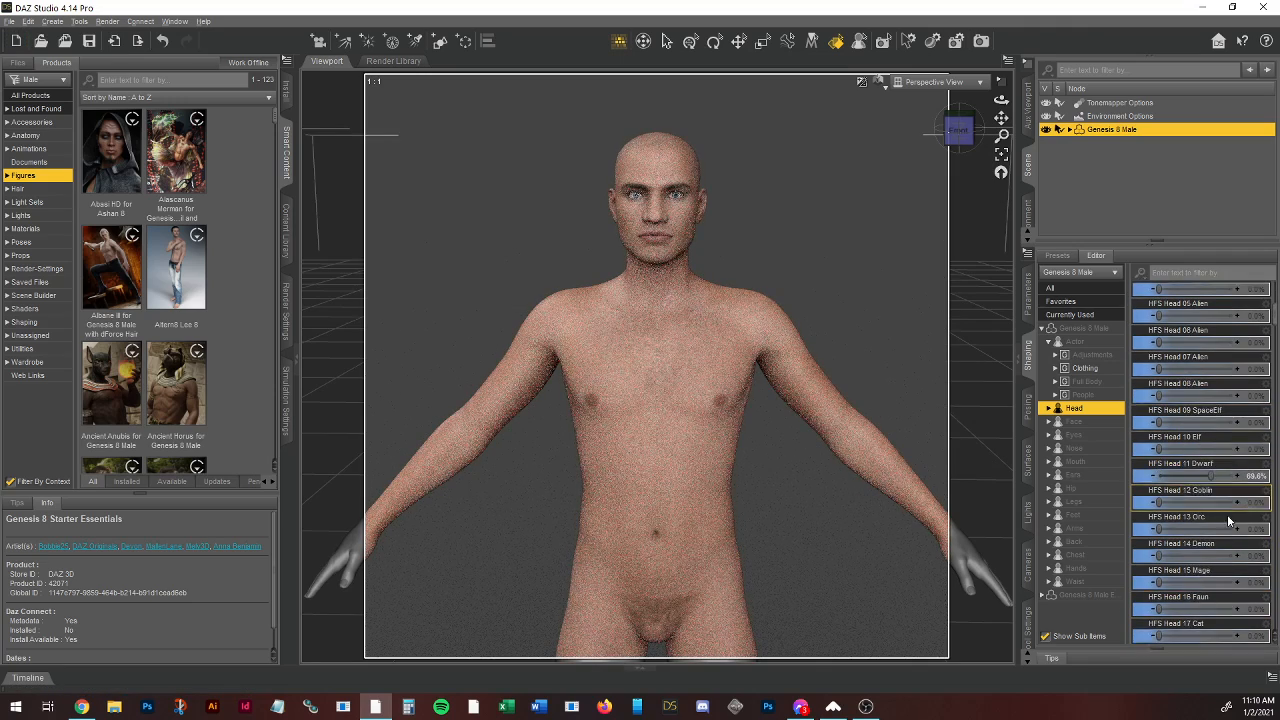
Step: Set the viewport draw style to Texture Shaded and the HFS Head 13 Orc morph to 100%
left_click(879, 82)
left_click(846, 208)
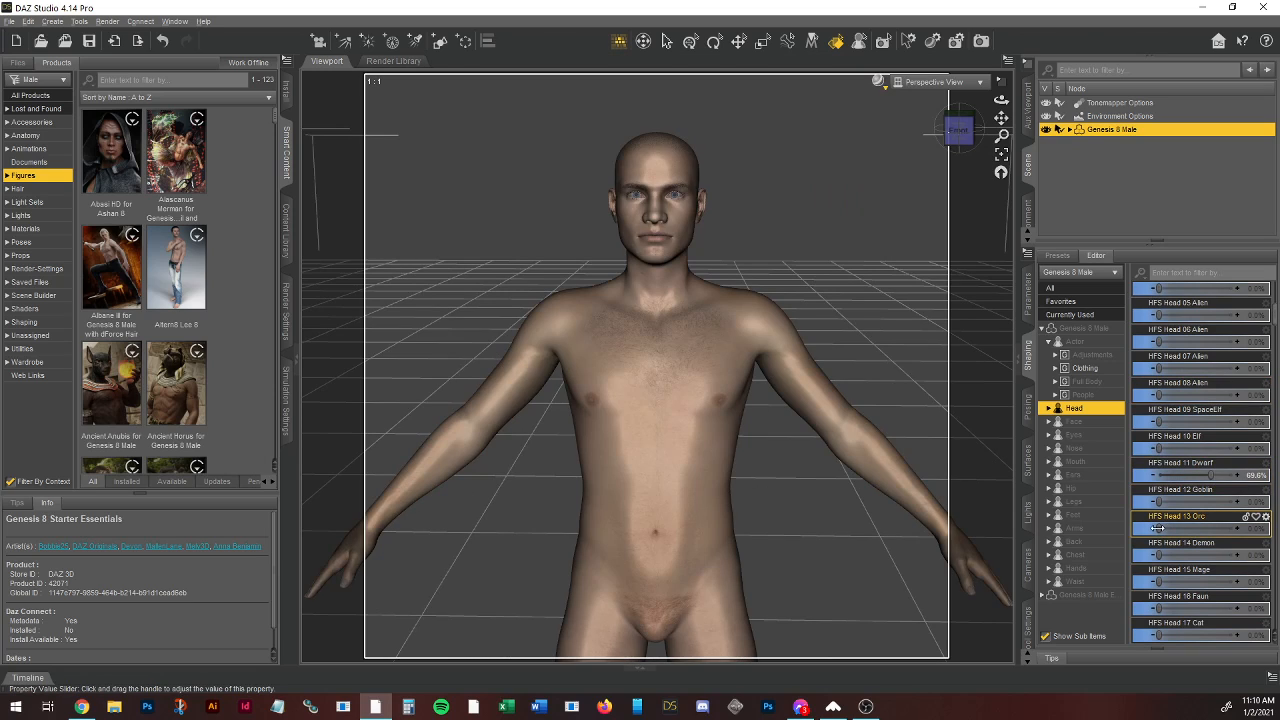
left_click_drag(1182, 526, 1262, 528)
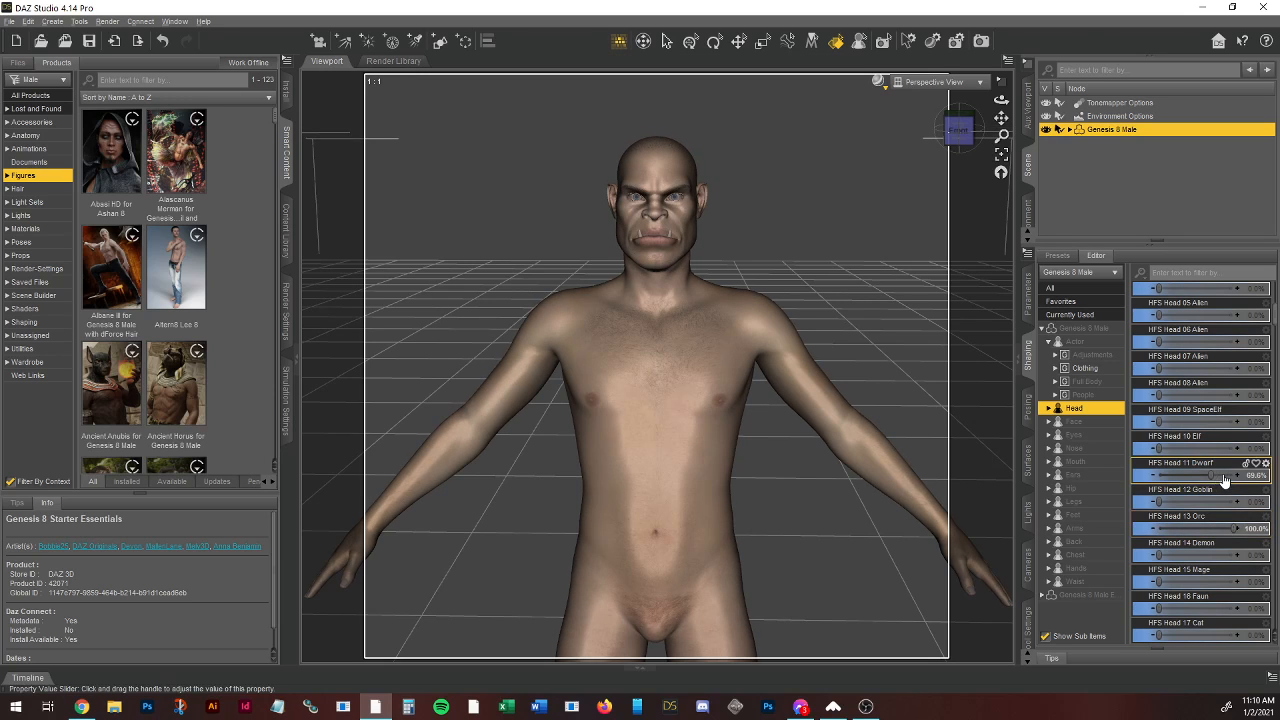
Step: Blend HFS Head 11 Dwarf at 66.1% with HFS Head 13 Orc at 76.8%, and try HFS Head 08 Alien at 33%
left_click_drag(1211, 476, 1270, 464)
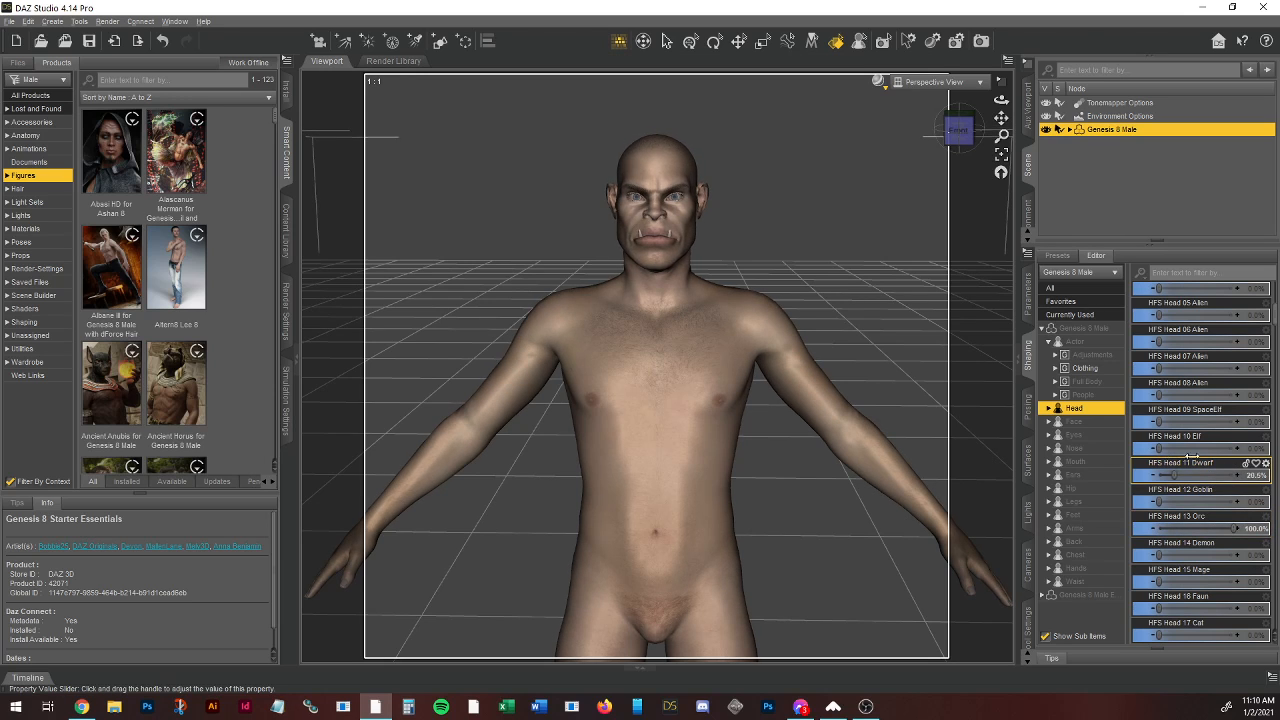
left_click_drag(1258, 528, 1216, 519)
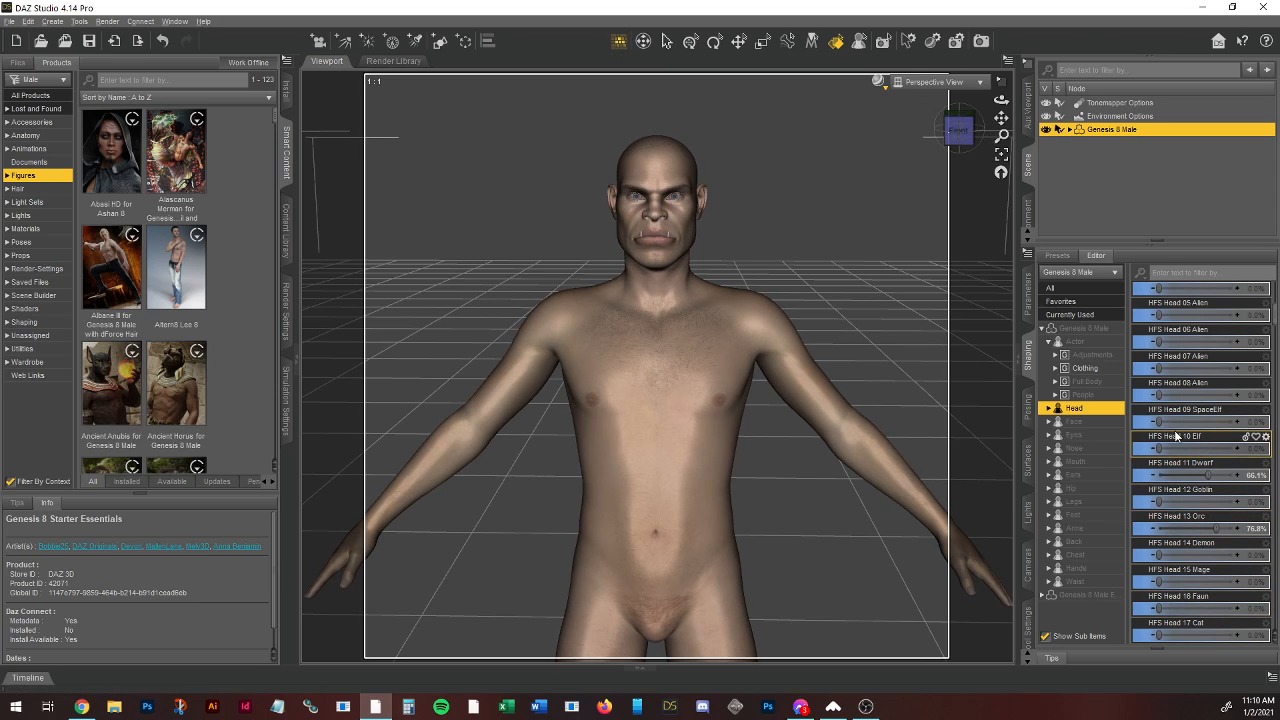
left_click_drag(1163, 393, 1185, 395)
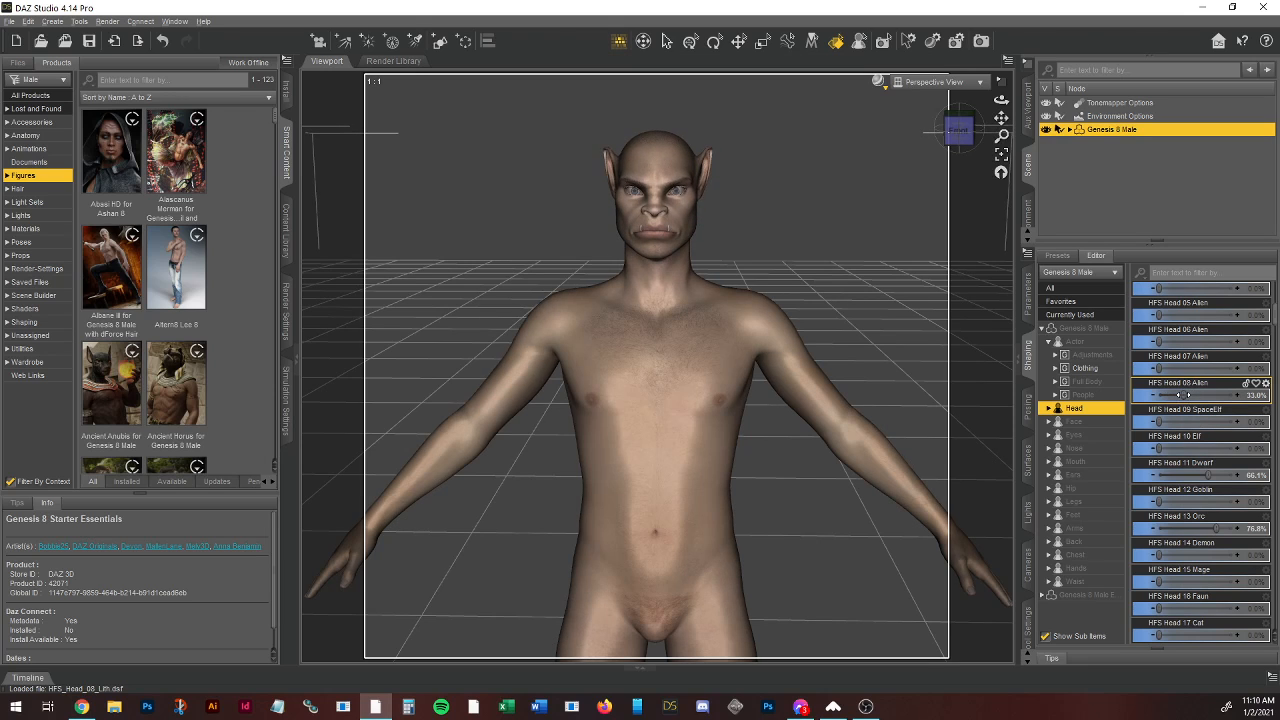
left_click_drag(1142, 392, 1128, 392)
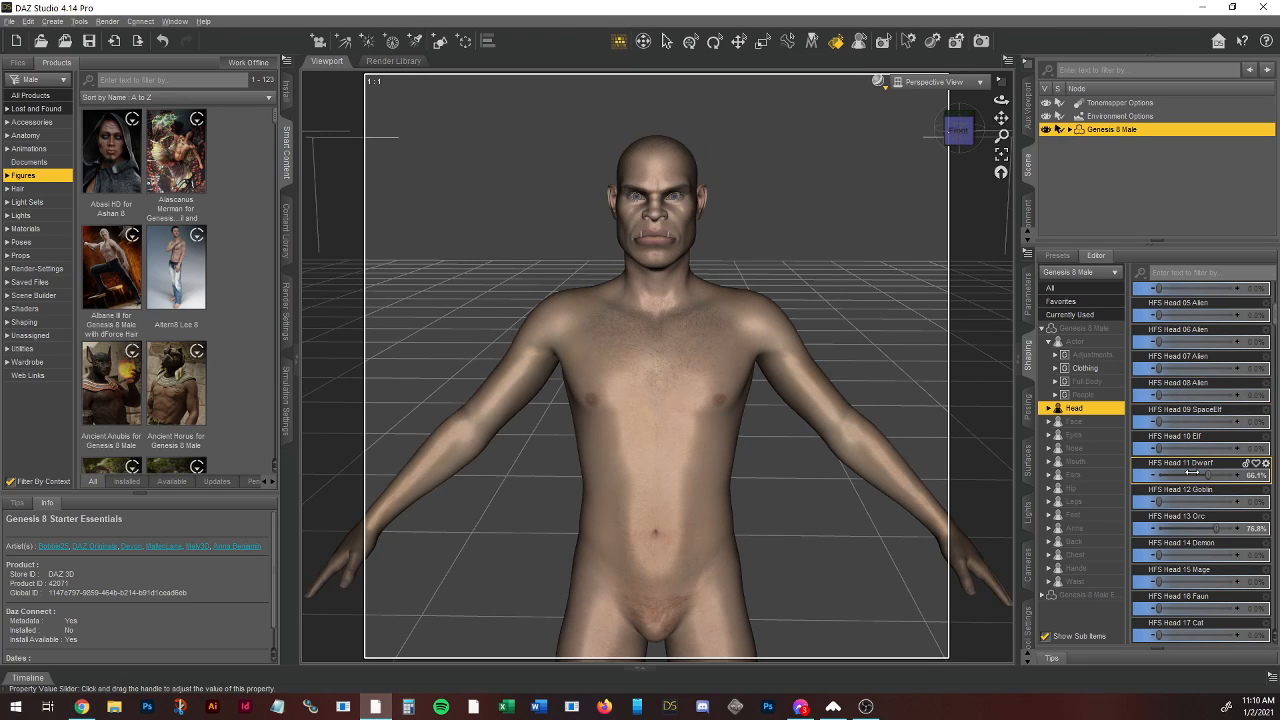
Step: Try HFS Head 17 Cat at 42%, and reset the Dwarf, Orc and Cat head morphs to 0%
left_click_drag(1192, 473, 1126, 462)
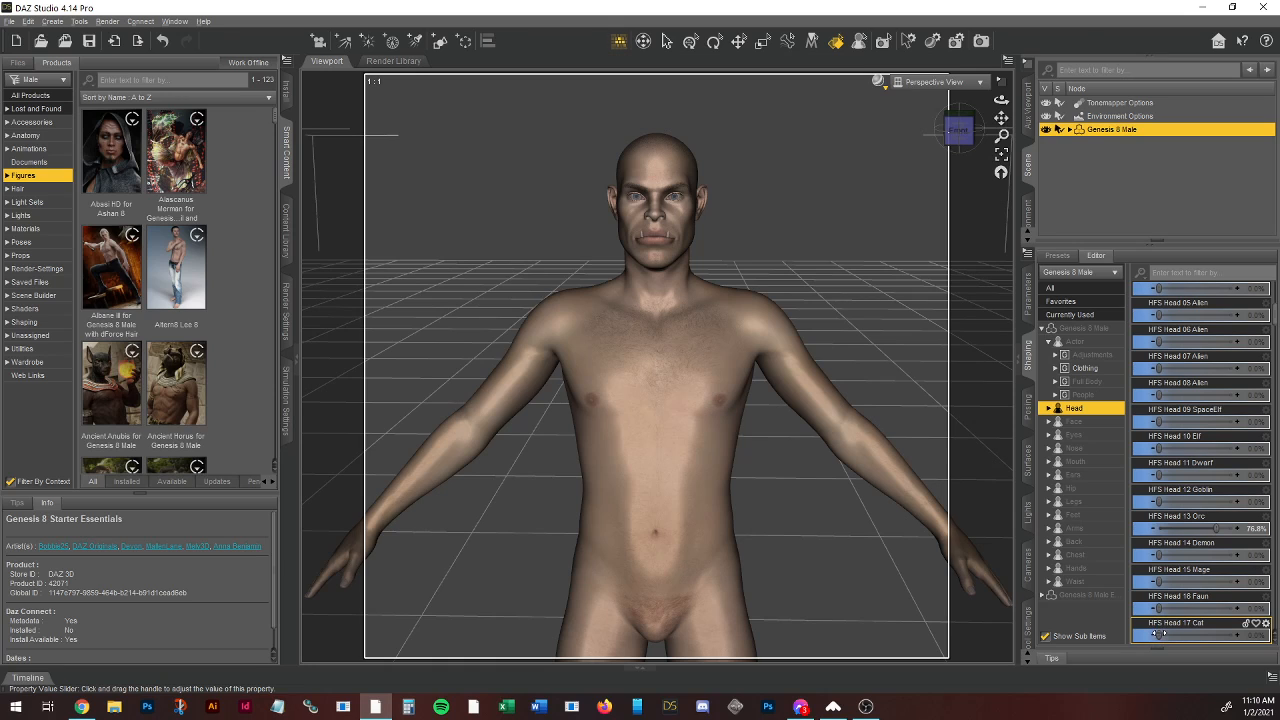
mouse_move(1189, 627)
left_mouse_down()
mouse_move(1223, 628)
mouse_move(1156, 616)
mouse_move(1190, 609)
left_mouse_up()
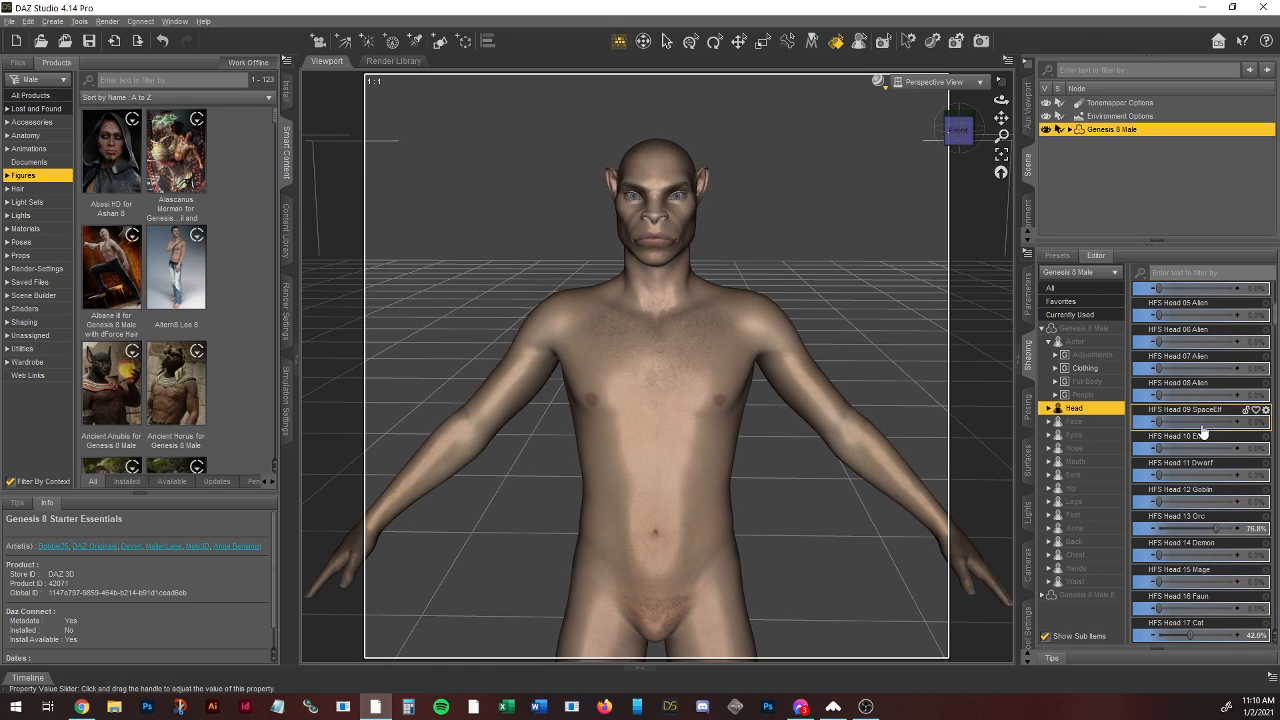
left_click_drag(1222, 527, 1072, 528)
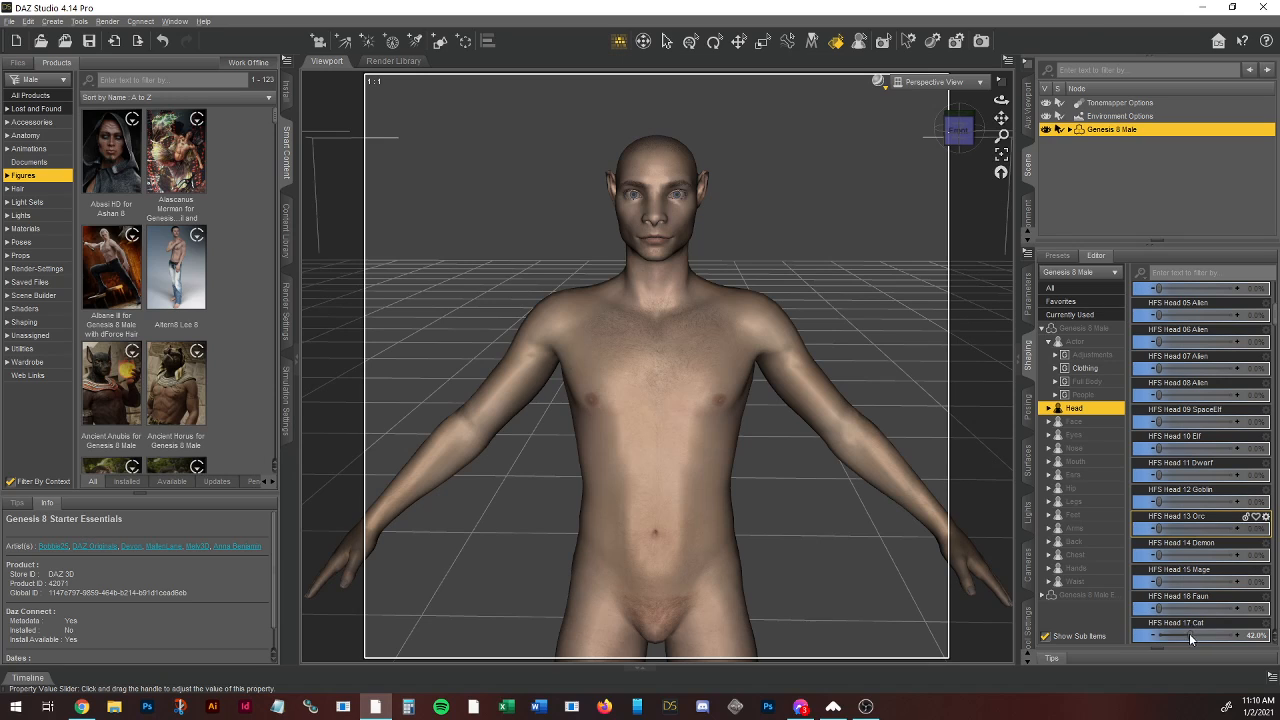
left_click_drag(1190, 636, 1130, 627)
Step: Try the HFS Head 16 Faun morph at 69.6% and check the face from the front
scroll(1185, 502, "down", 4)
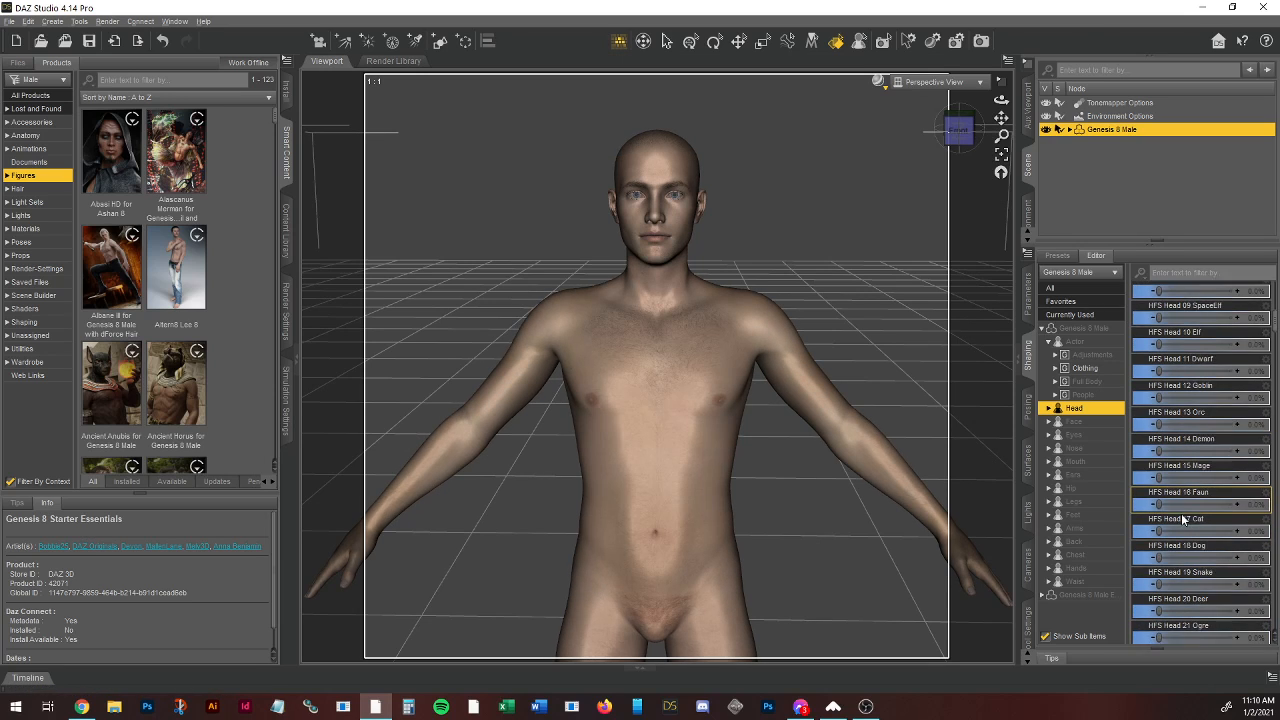
mouse_move(1198, 503)
left_mouse_down()
mouse_move(1270, 505)
mouse_move(1204, 503)
mouse_move(1218, 503)
left_mouse_up()
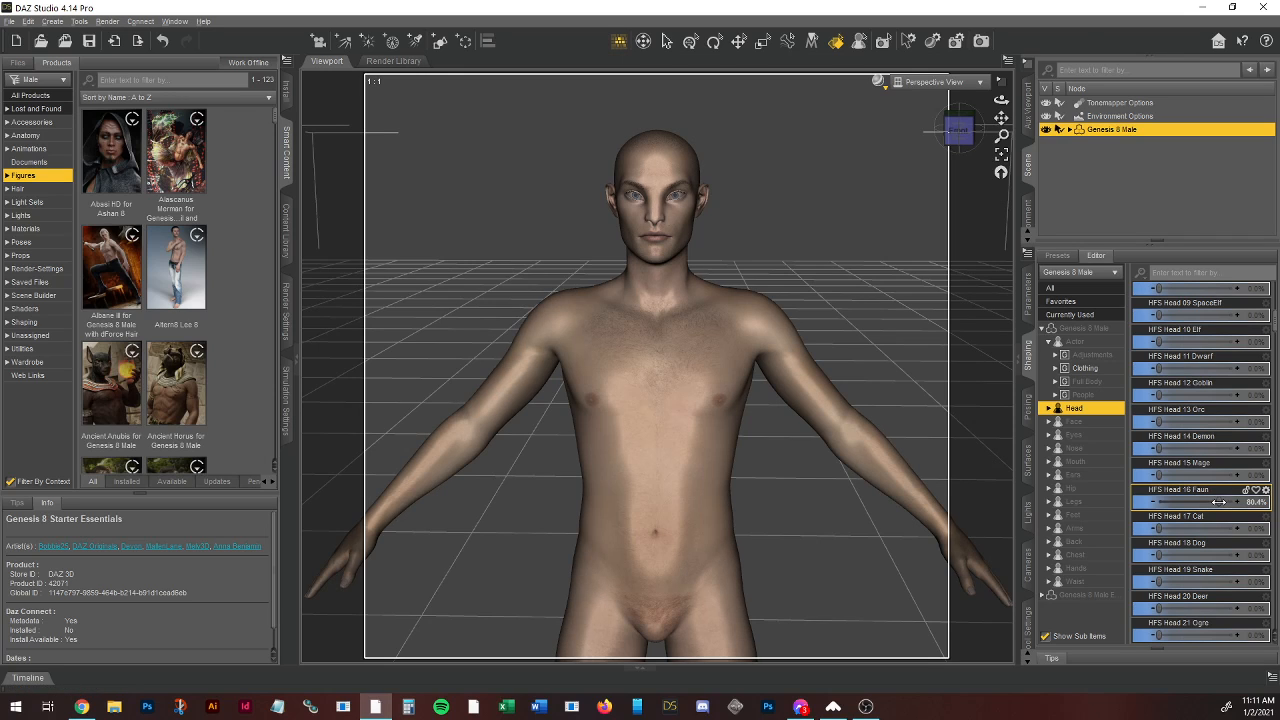
left_click_drag(1219, 502, 1208, 502)
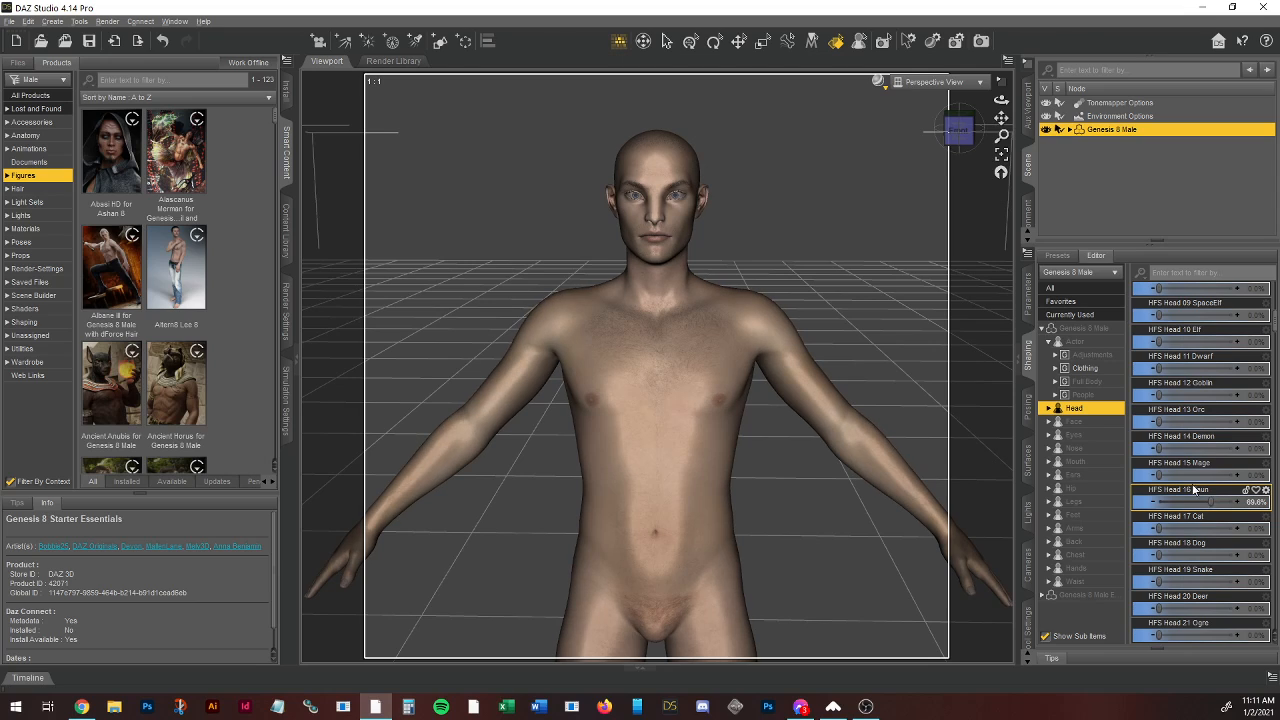
left_click(948, 146)
left_click_drag(948, 146, 1044, 143)
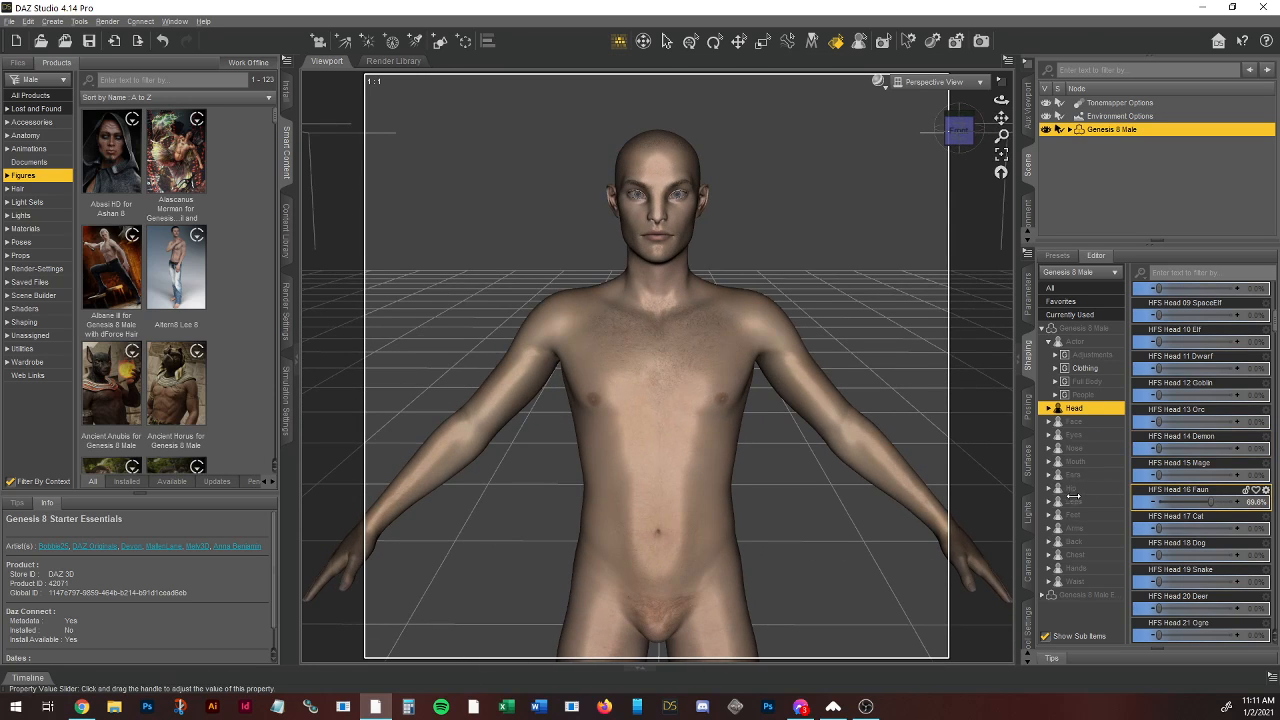
Step: Try Neck Size at -100%, Neck Length at 100% and Traps Size at 26.3%
scroll(1199, 504, "down", 4)
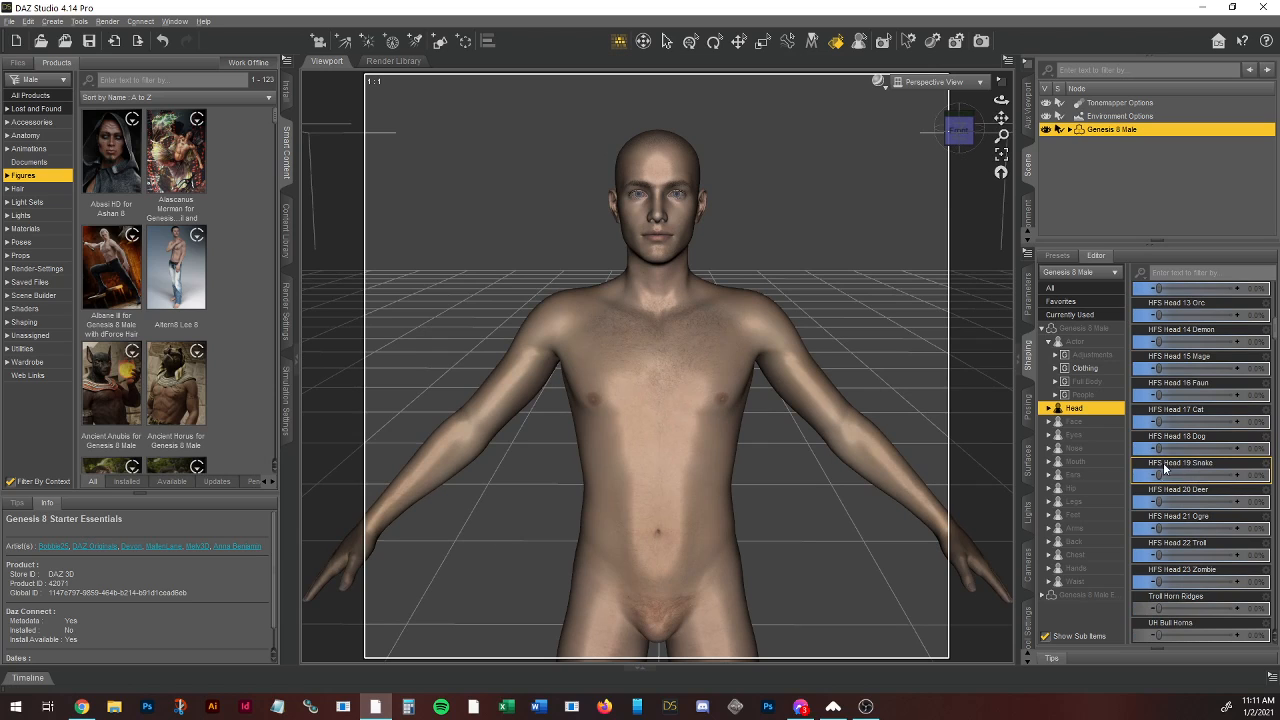
scroll(1218, 498, "down", 5)
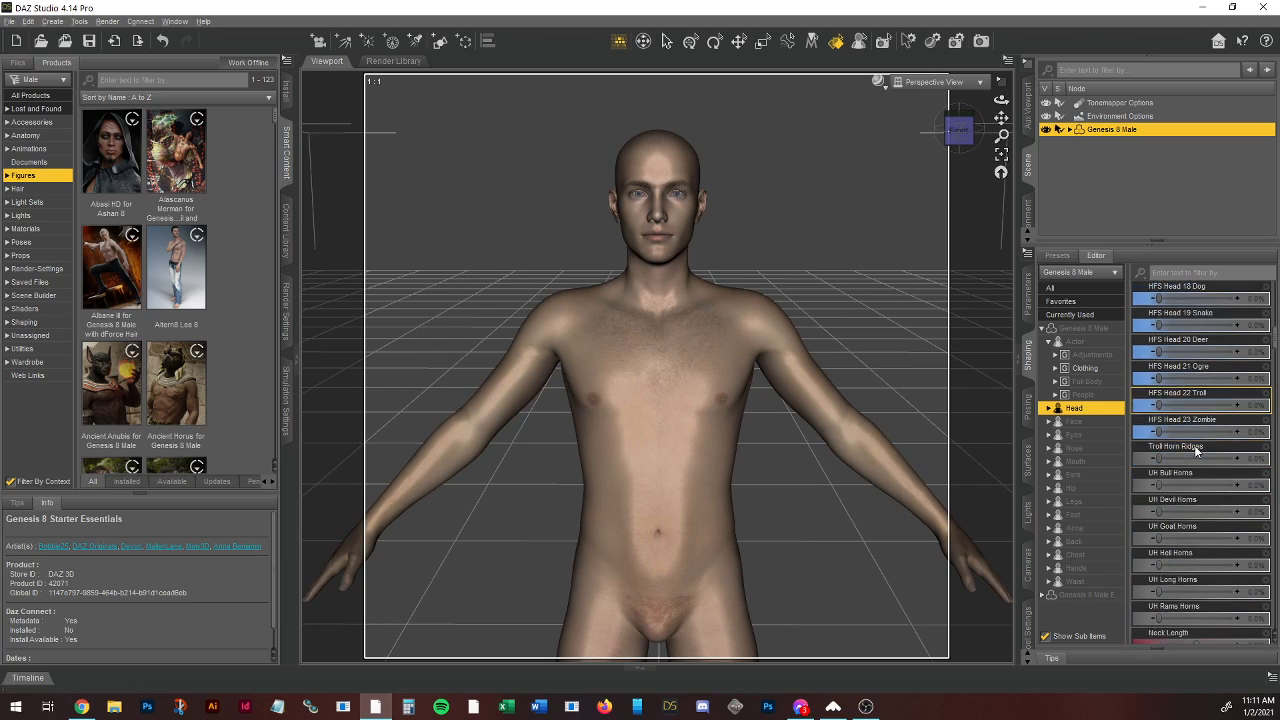
scroll(1196, 450, "down", 6)
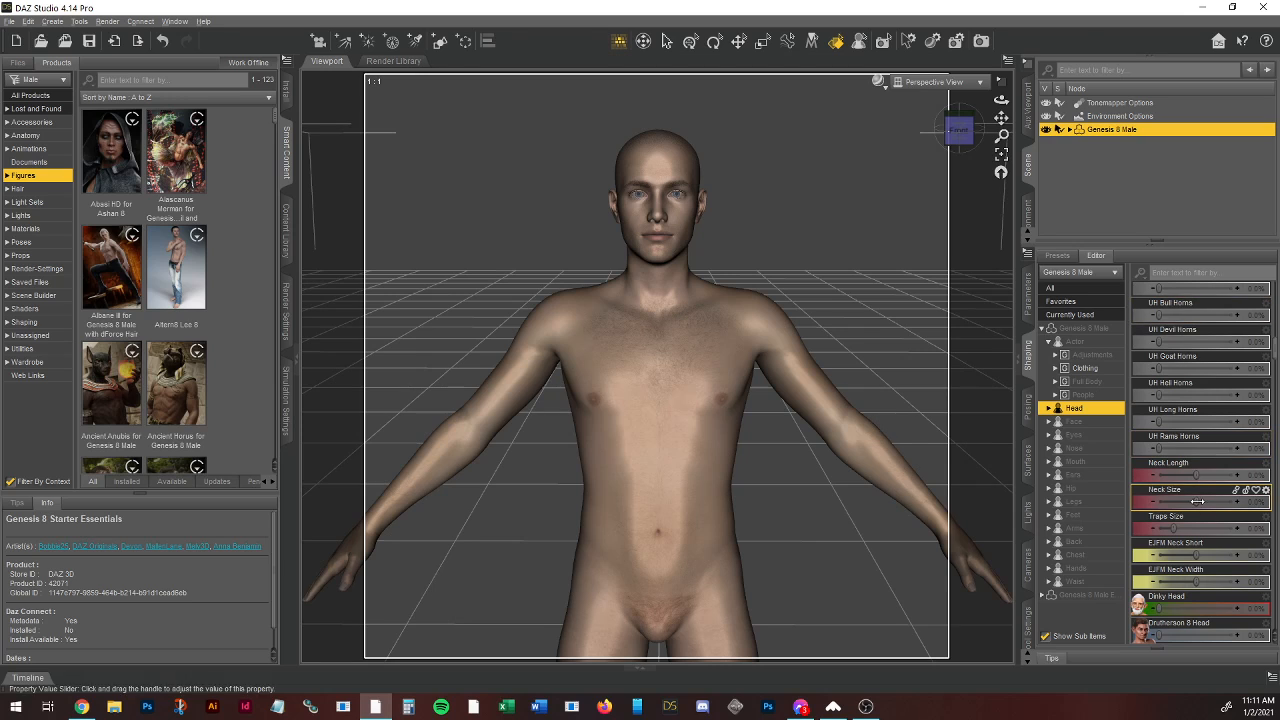
left_click_drag(1197, 502, 1129, 503)
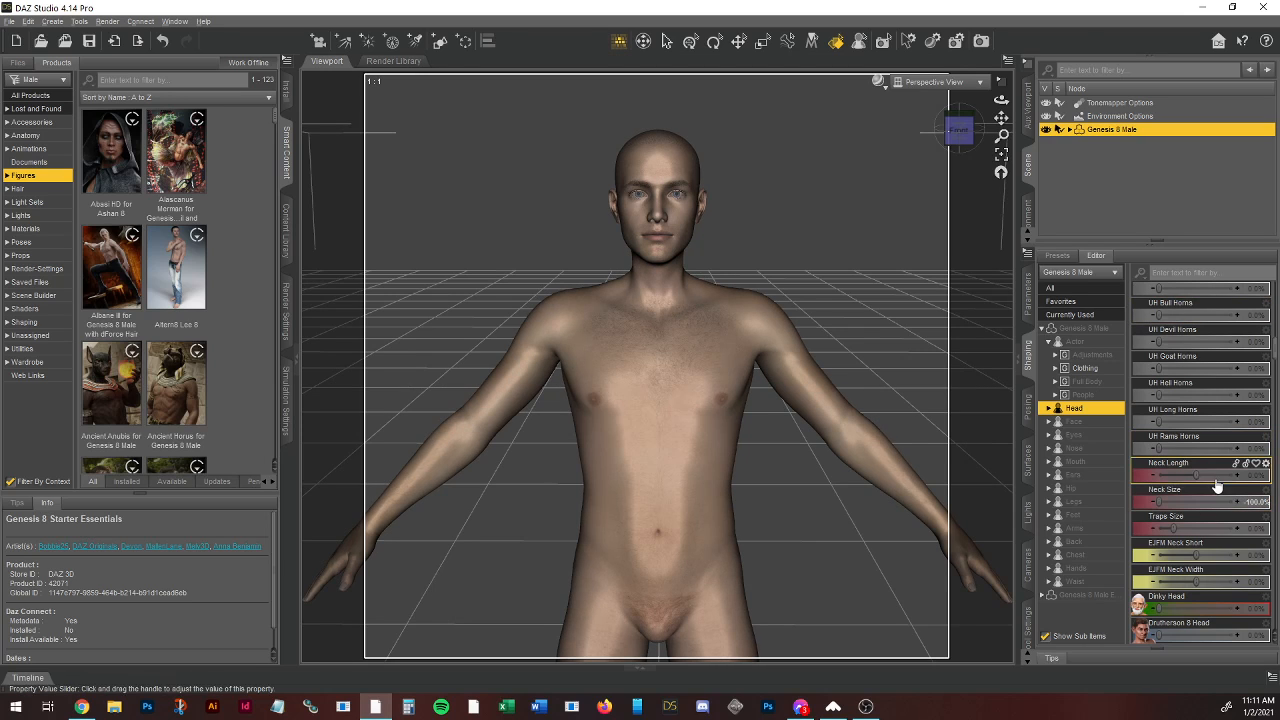
left_click_drag(1198, 475, 1265, 468)
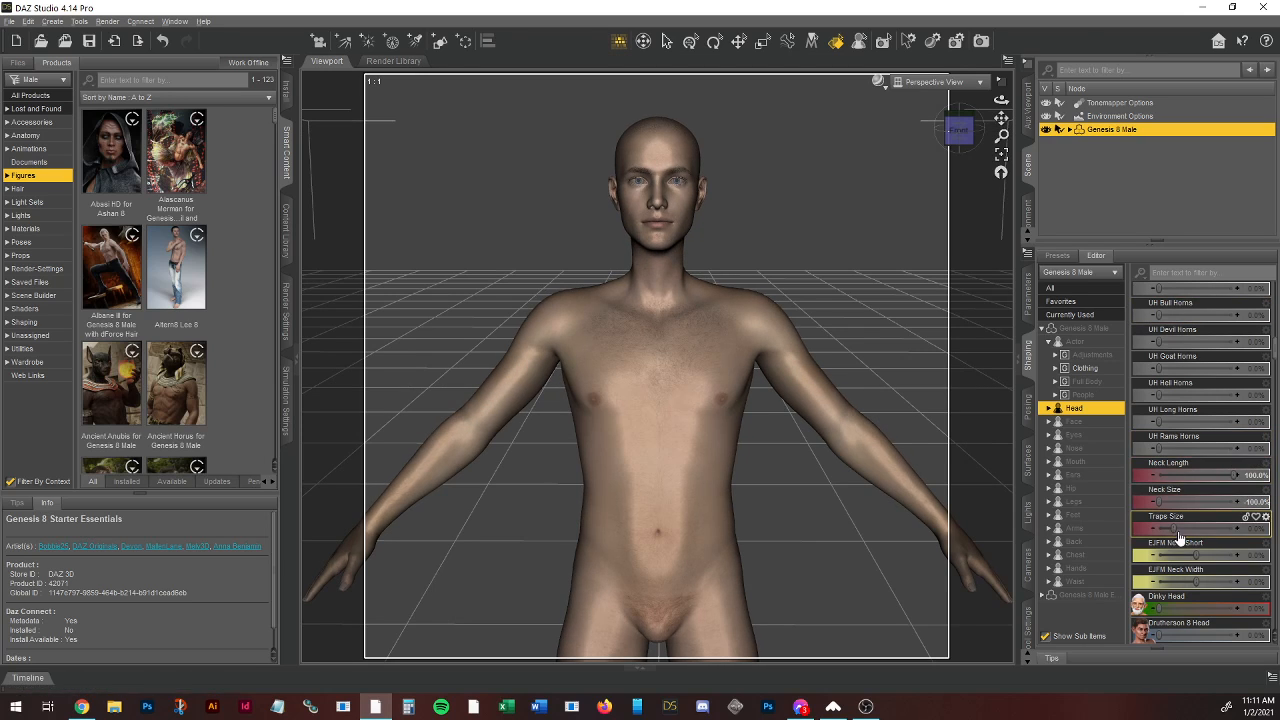
mouse_move(1172, 528)
left_mouse_down()
mouse_move(1137, 522)
mouse_move(1190, 522)
left_mouse_up()
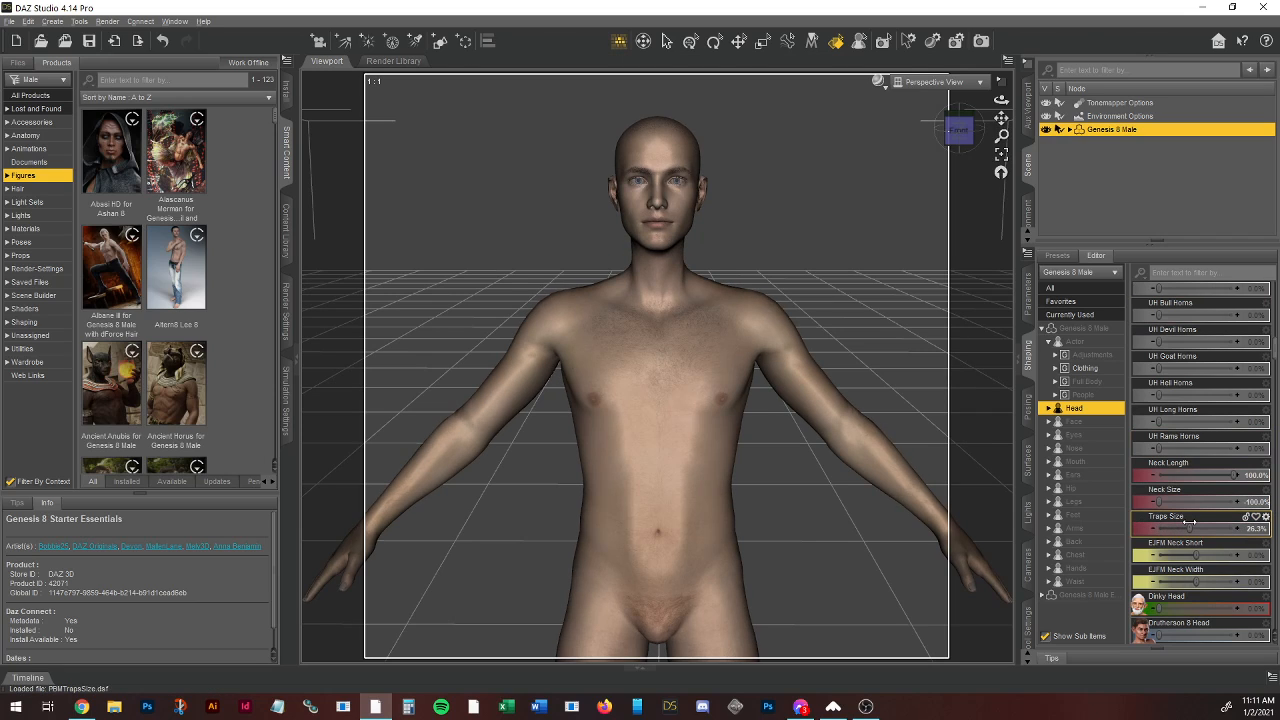
Step: Undo the Traps Size, Neck Length and Neck Size changes
key("ctrl+z")
key("ctrl+z")
key("ctrl+z")
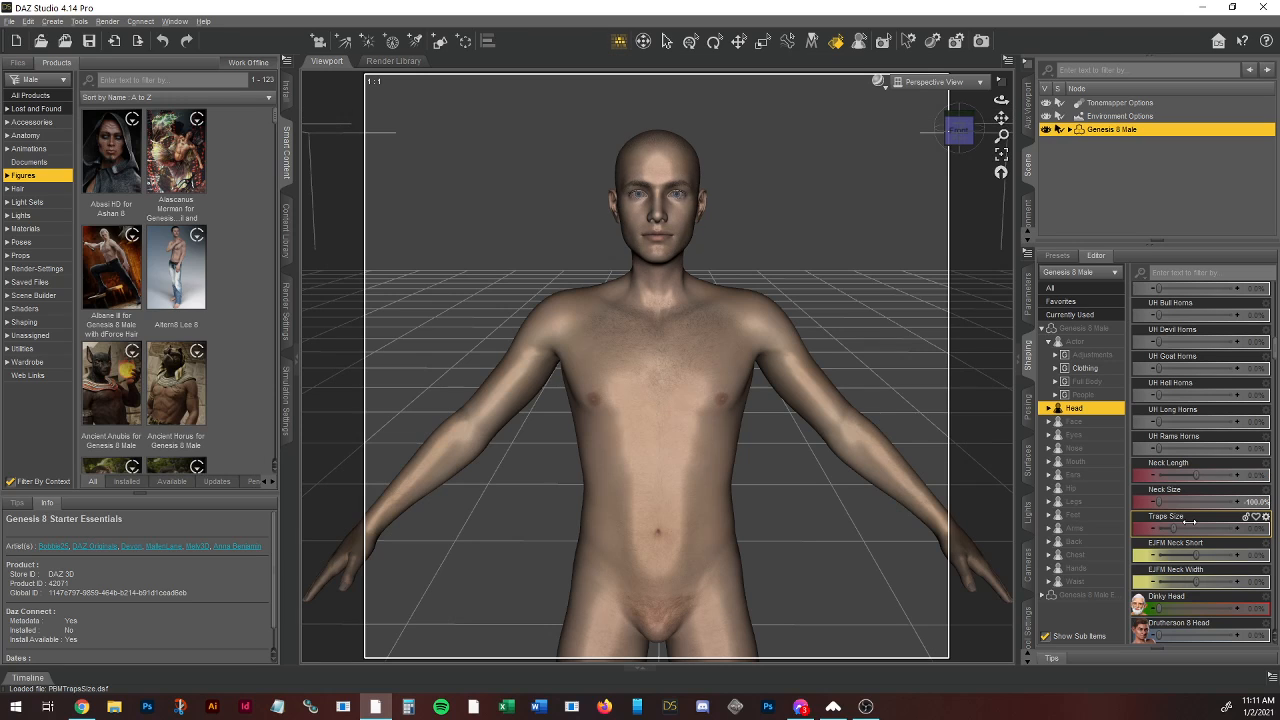
Step: Try the Drutherson 8 Head morph at 100%, and undo it
scroll(1195, 471, "down", 5)
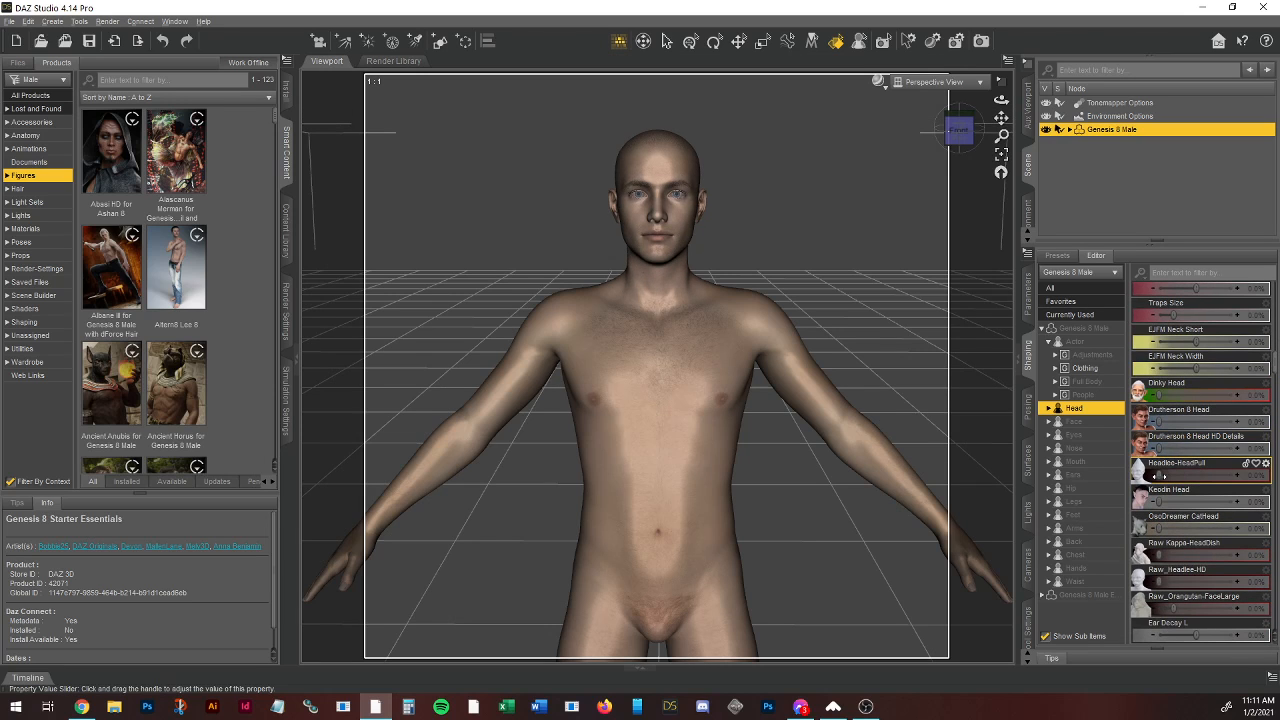
left_click_drag(1160, 418, 1273, 428)
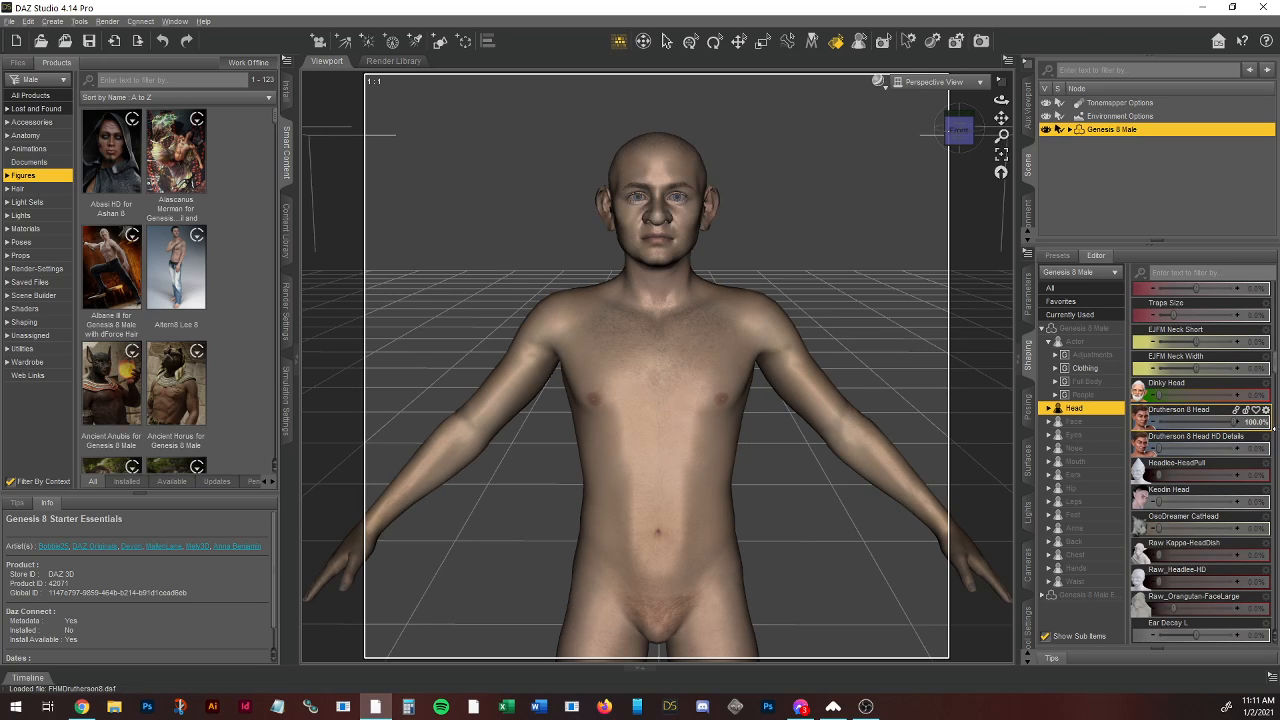
key("ctrl+z")
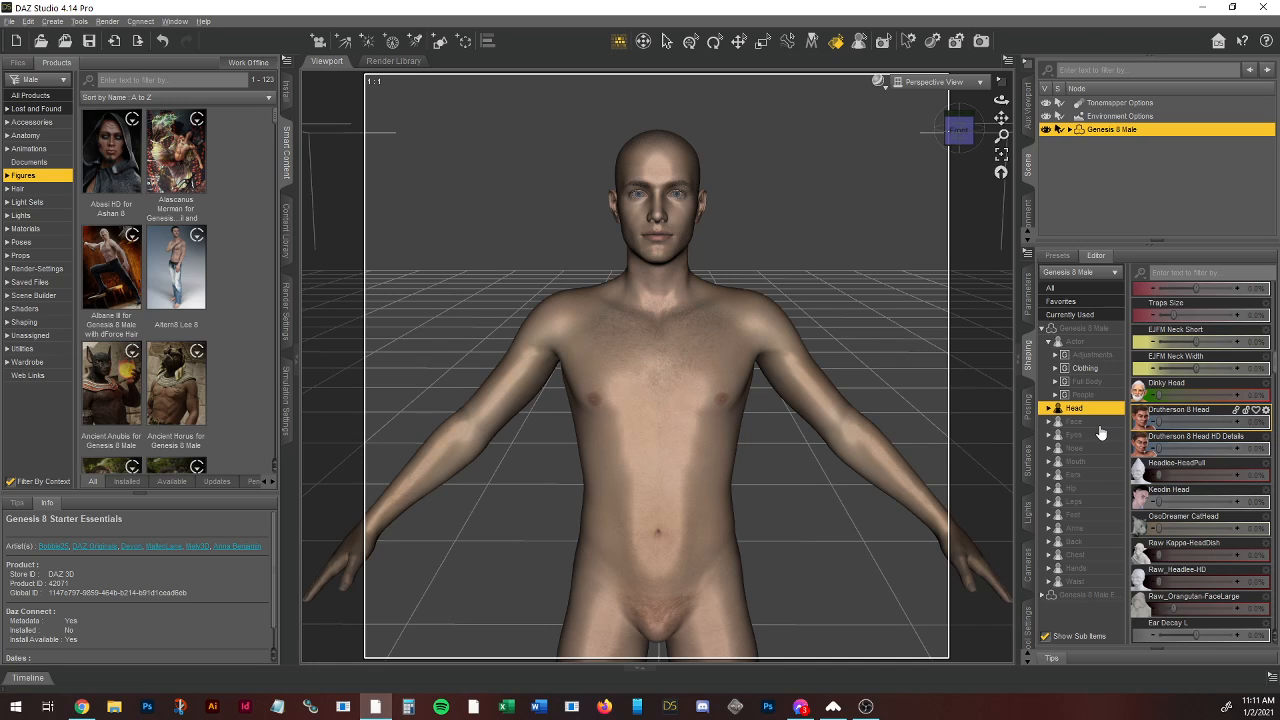
Step: Set the CC Jack Head morph to 57.1% and the Cato Head morph to 15.2%
scroll(1173, 519, "down", 10)
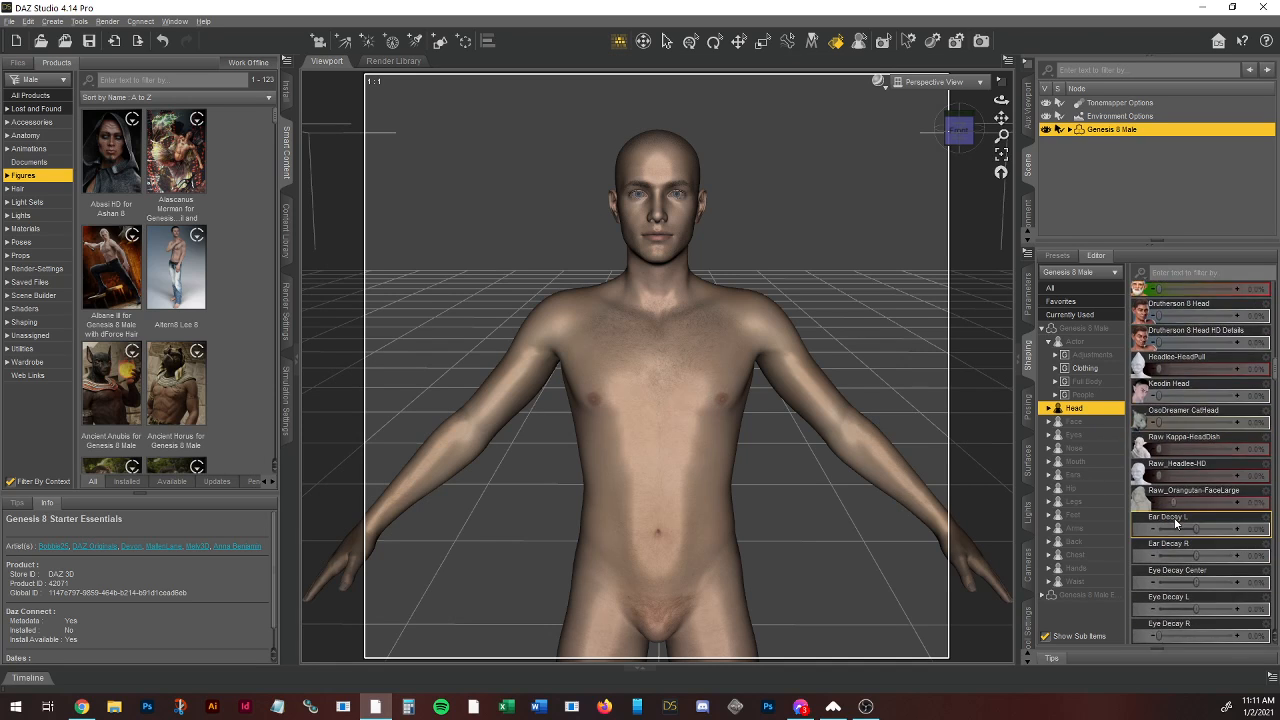
scroll(1198, 491, "down", 6)
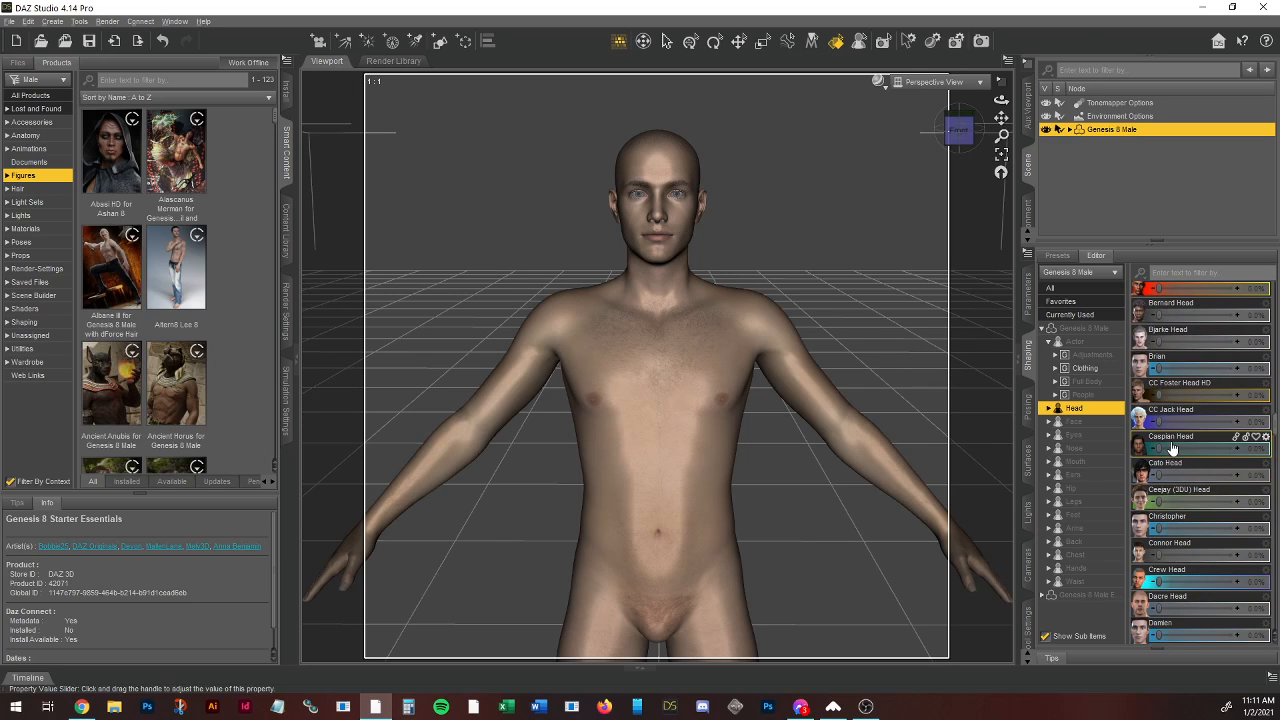
left_click_drag(1160, 420, 1200, 421)
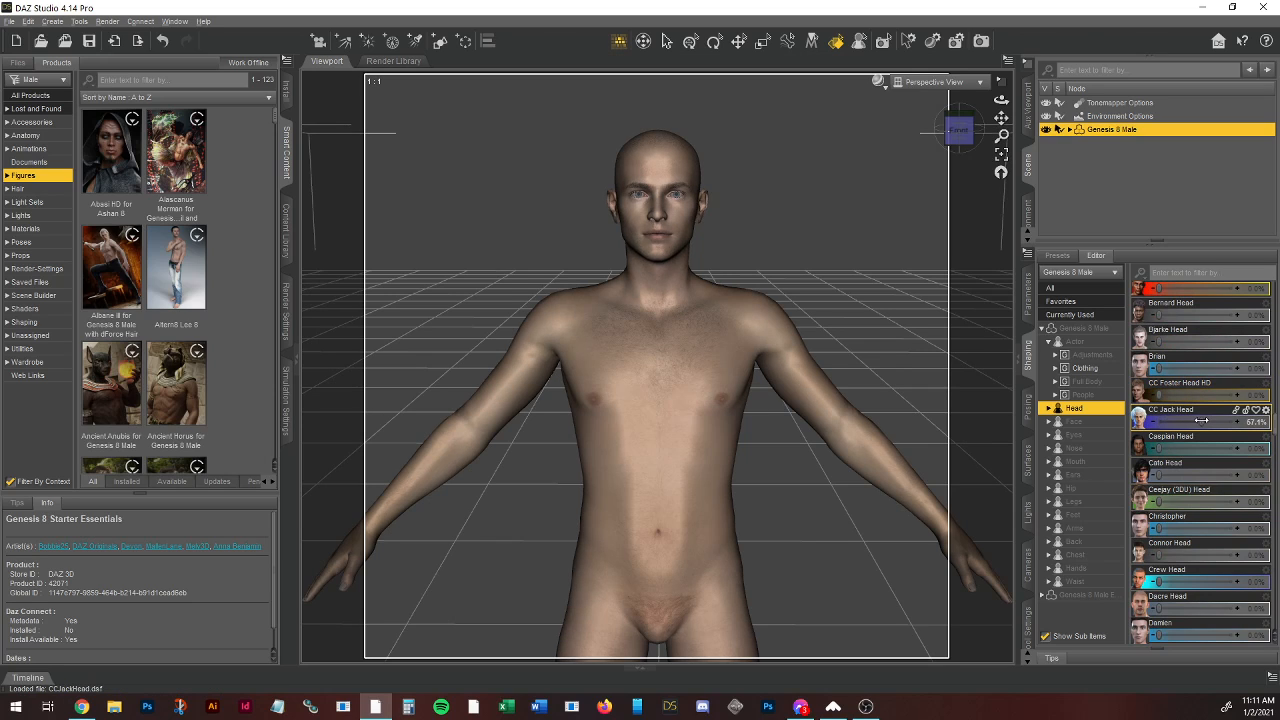
left_click(1177, 473)
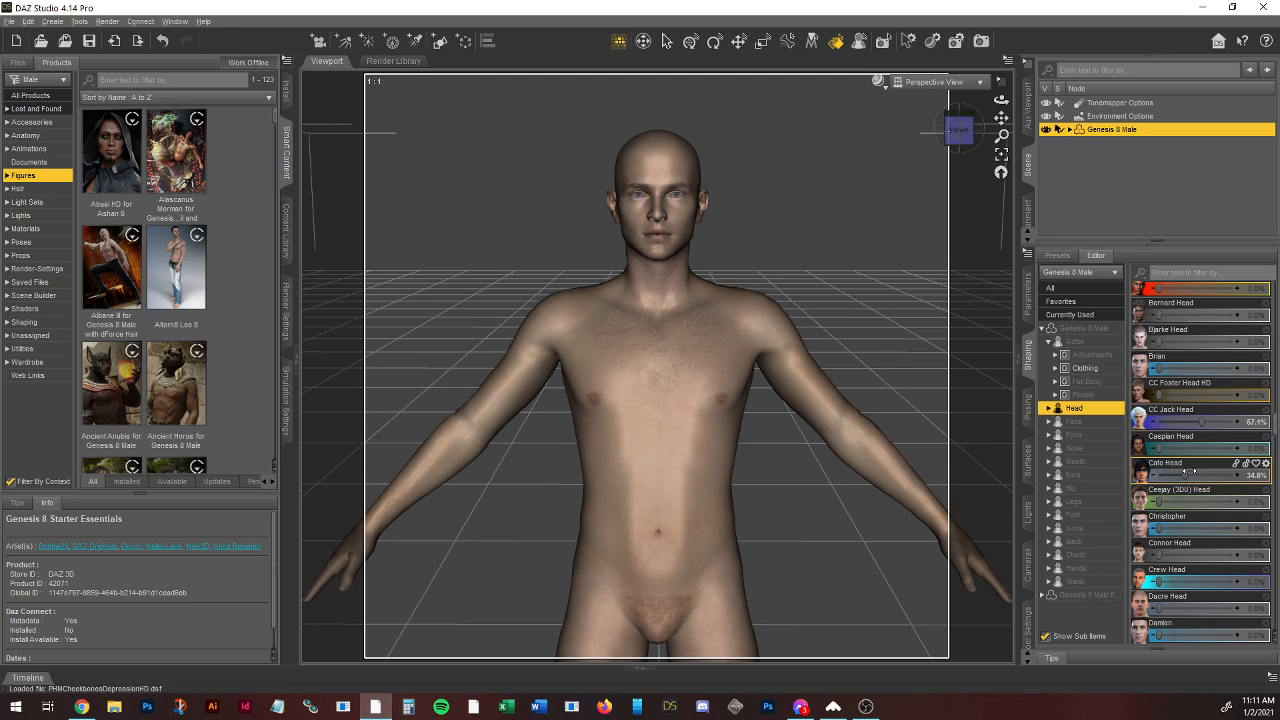
left_click_drag(1208, 471, 1175, 470)
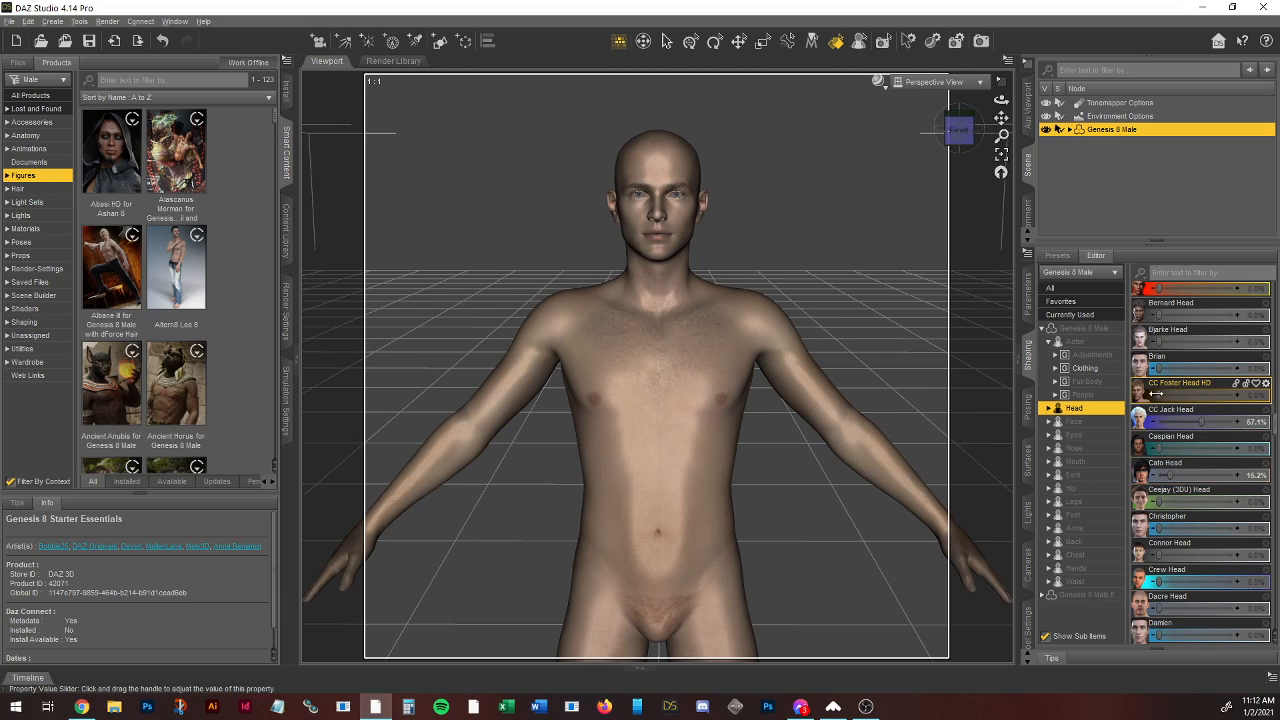
Step: Blend in CC Foster Head HD at 22.3%, Dacre Head at 8% and Dylan Head at 59.8%
left_click_drag(1175, 393, 1193, 393)
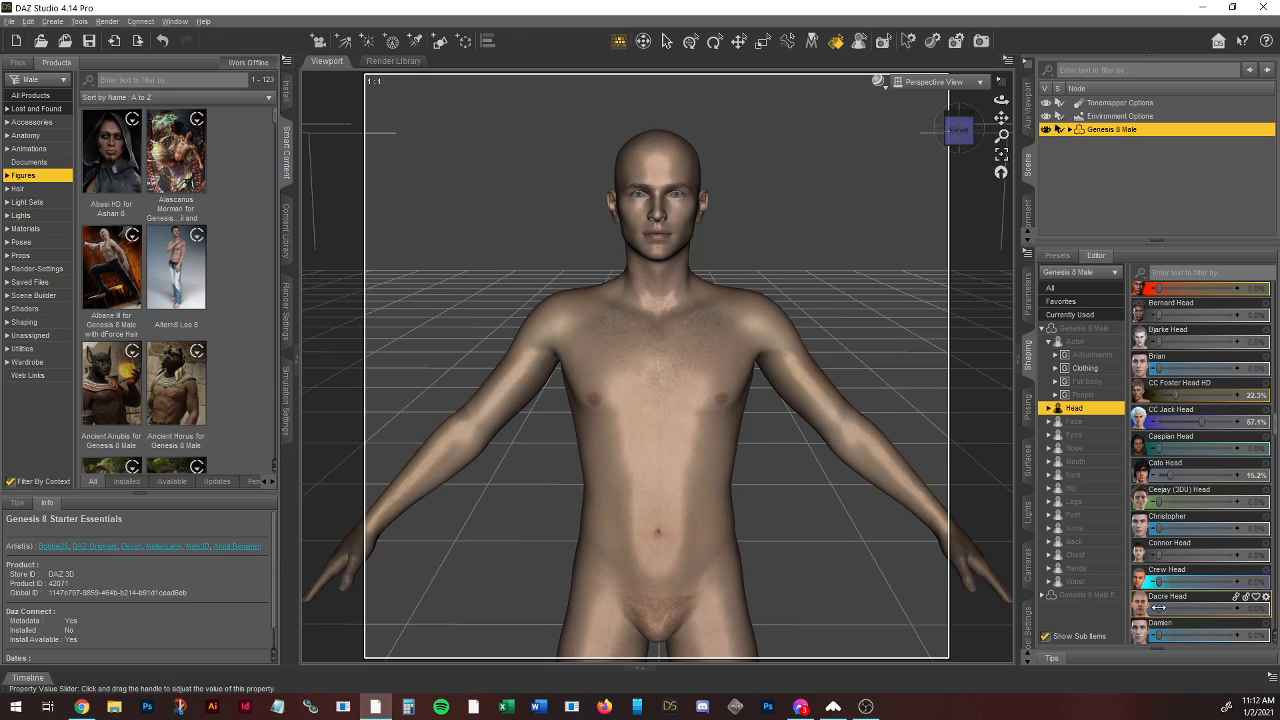
mouse_move(1158, 607)
left_mouse_down()
mouse_move(1193, 607)
mouse_move(1161, 607)
left_mouse_up()
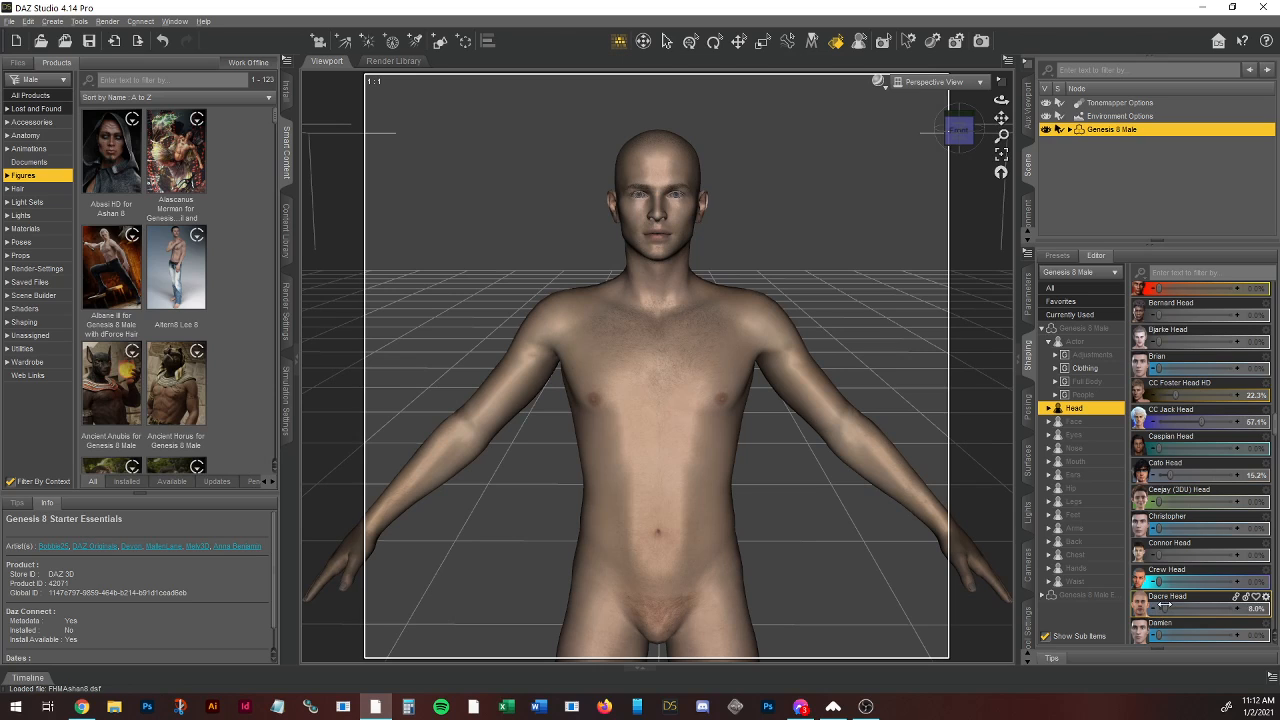
scroll(1165, 605, "down", 4)
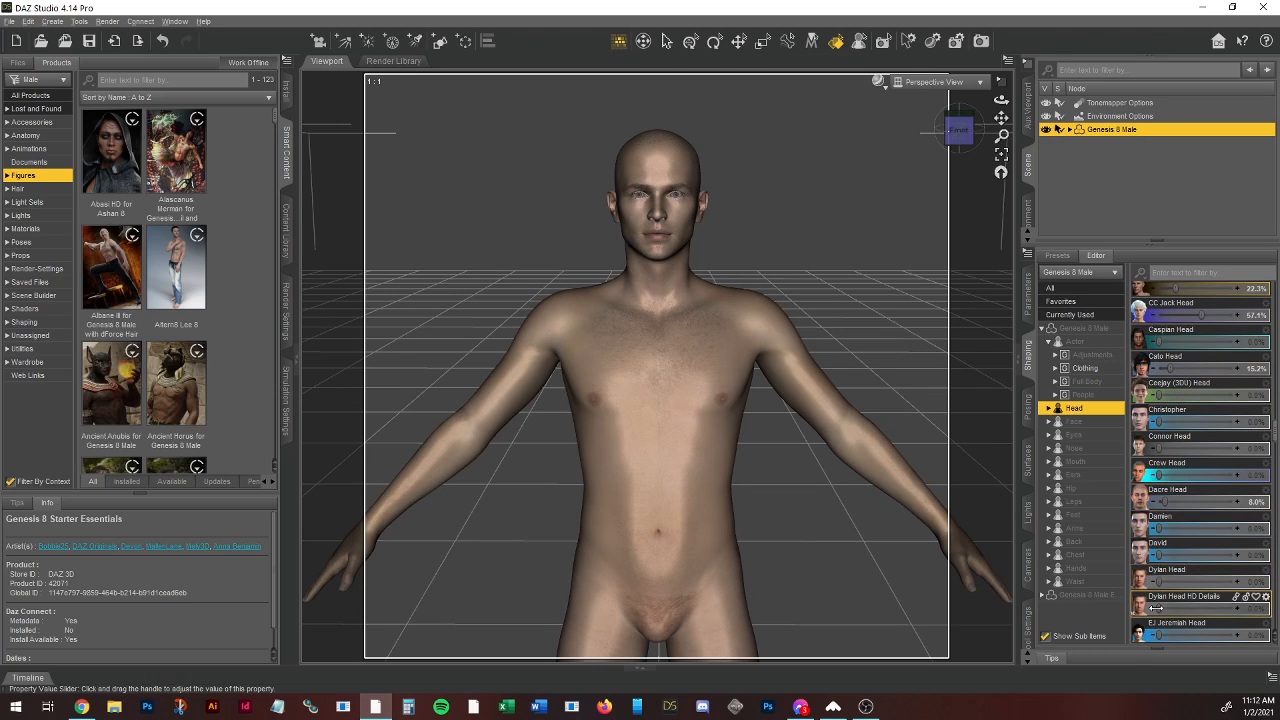
left_click_drag(1158, 581, 1203, 578)
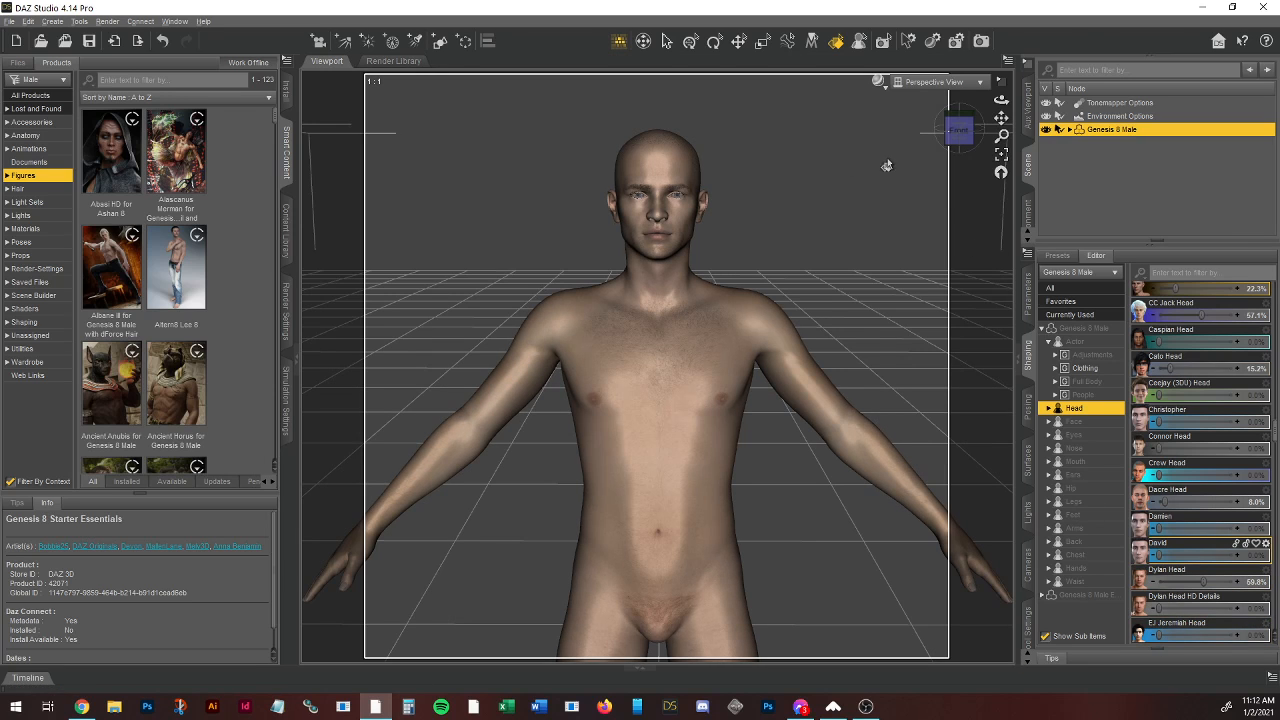
Step: Turn the view to a three-quarter angle on the figure and set the draw style to NVIDIA Iray
left_click_drag(959, 135, 878, 100)
left_click(877, 82)
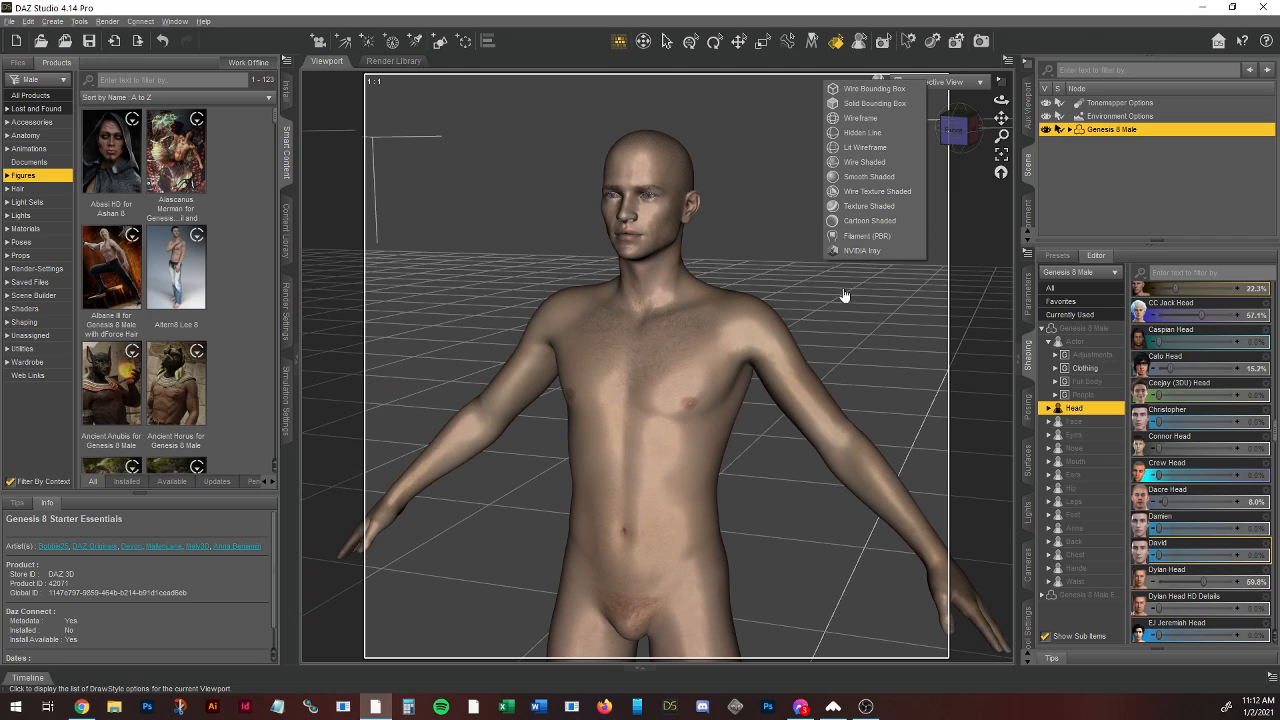
left_click(856, 252)
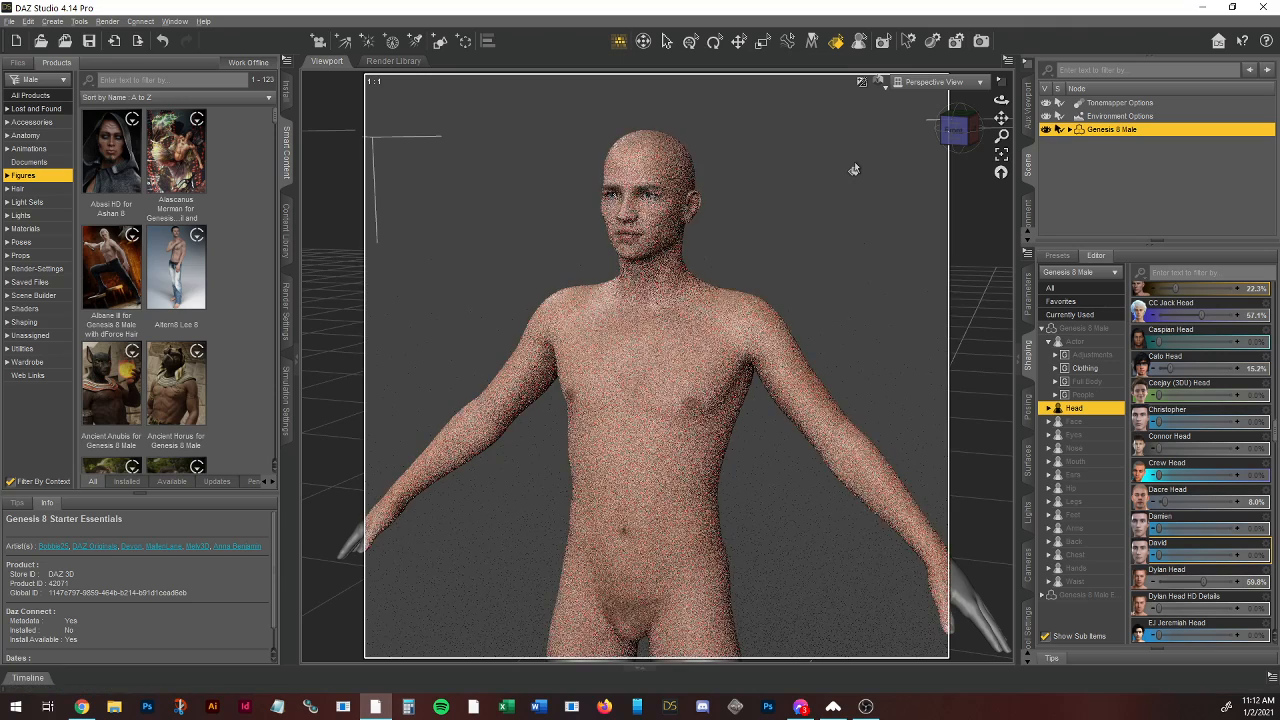
Step: Set the FWSA Ryker Head morph to 40.2% and reframe the view on the figure's upper body
scroll(1199, 510, "down", 4)
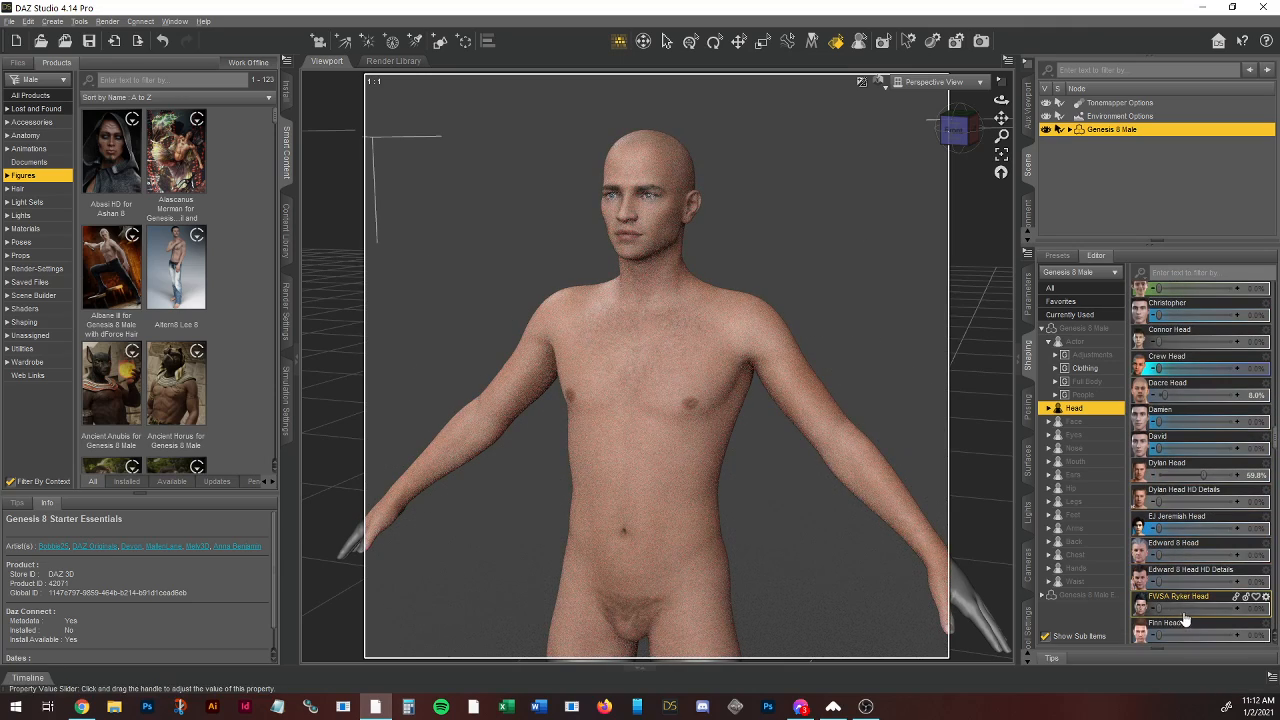
left_click(1190, 610)
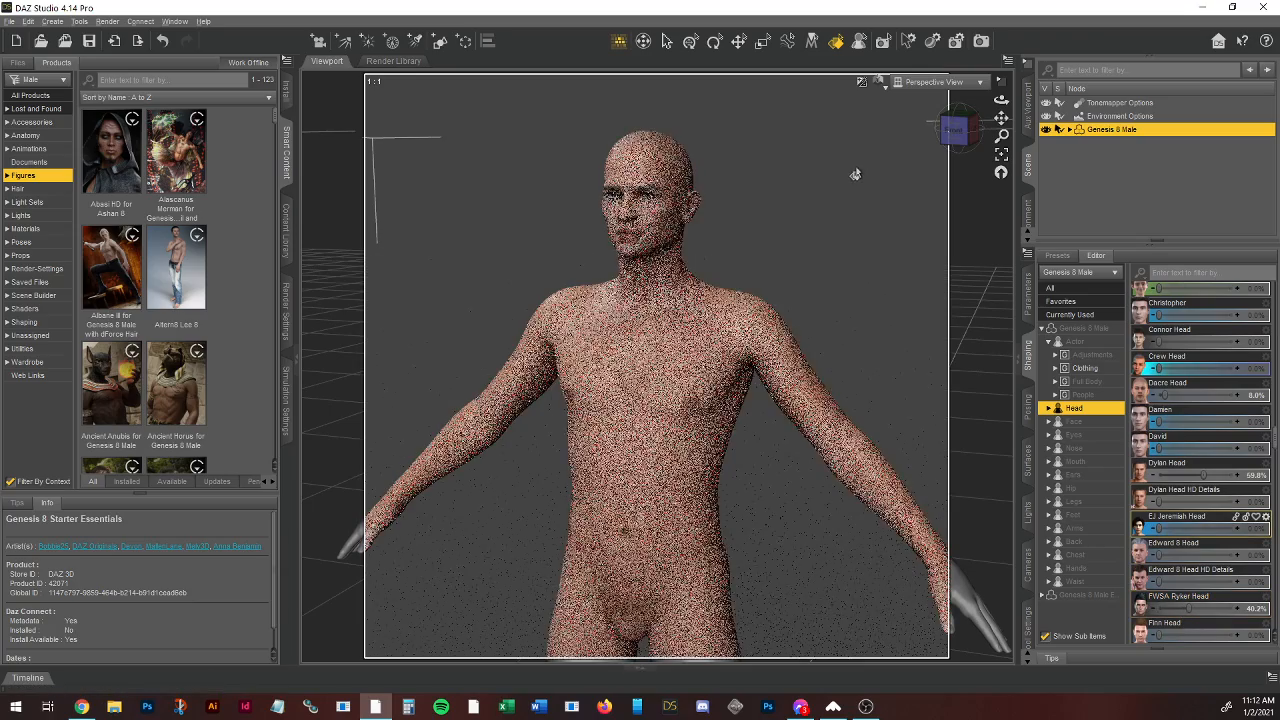
scroll(811, 166, "up", 1)
left_click_drag(1001, 118, 1001, 190)
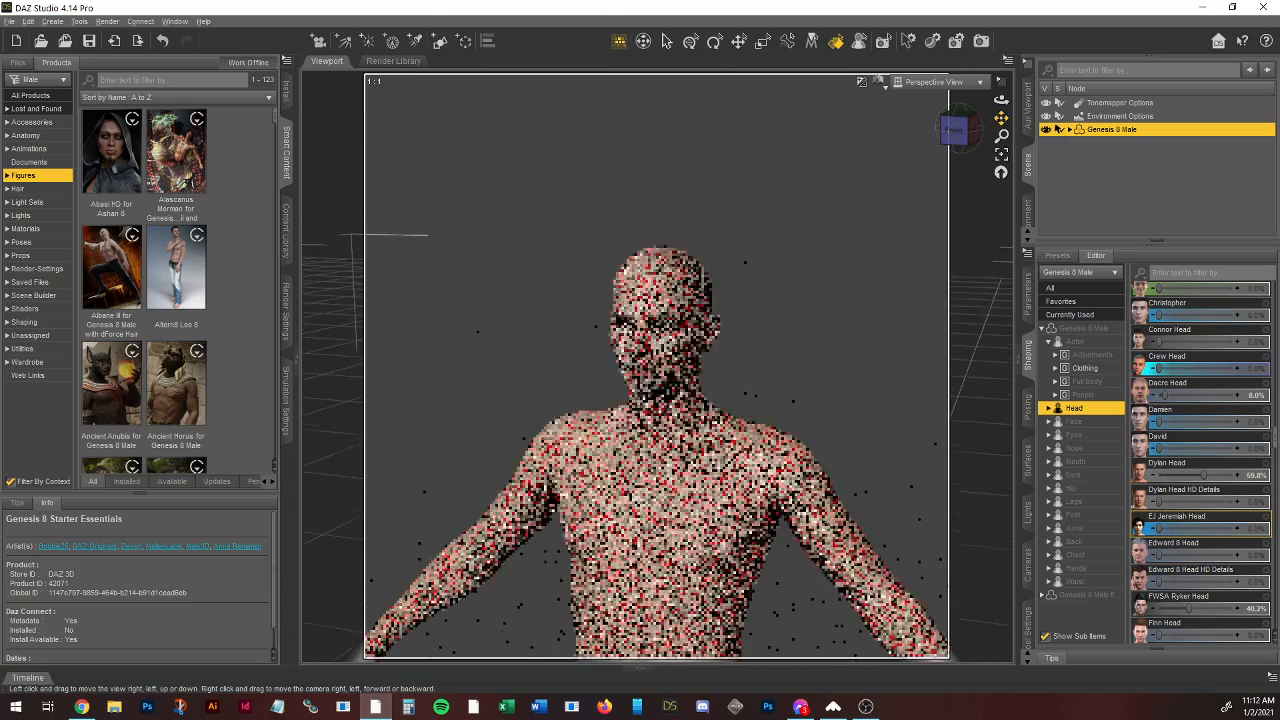
Step: Frame the head and shoulders closely, then set the Cato Head morph to 73.2% and CC Jack Head to about 75%
scroll(762, 249, "up", 1)
scroll(762, 249, "up", 2)
scroll(883, 183, "up", 2)
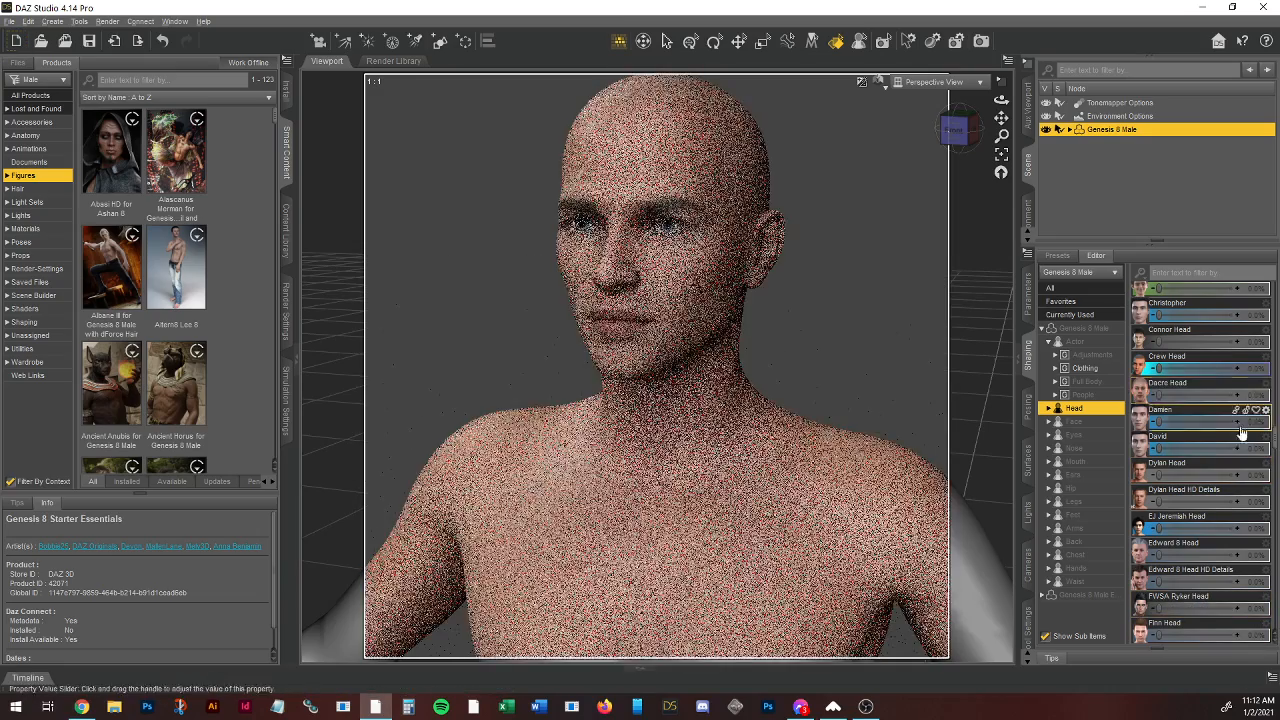
scroll(1255, 440, "up", 4)
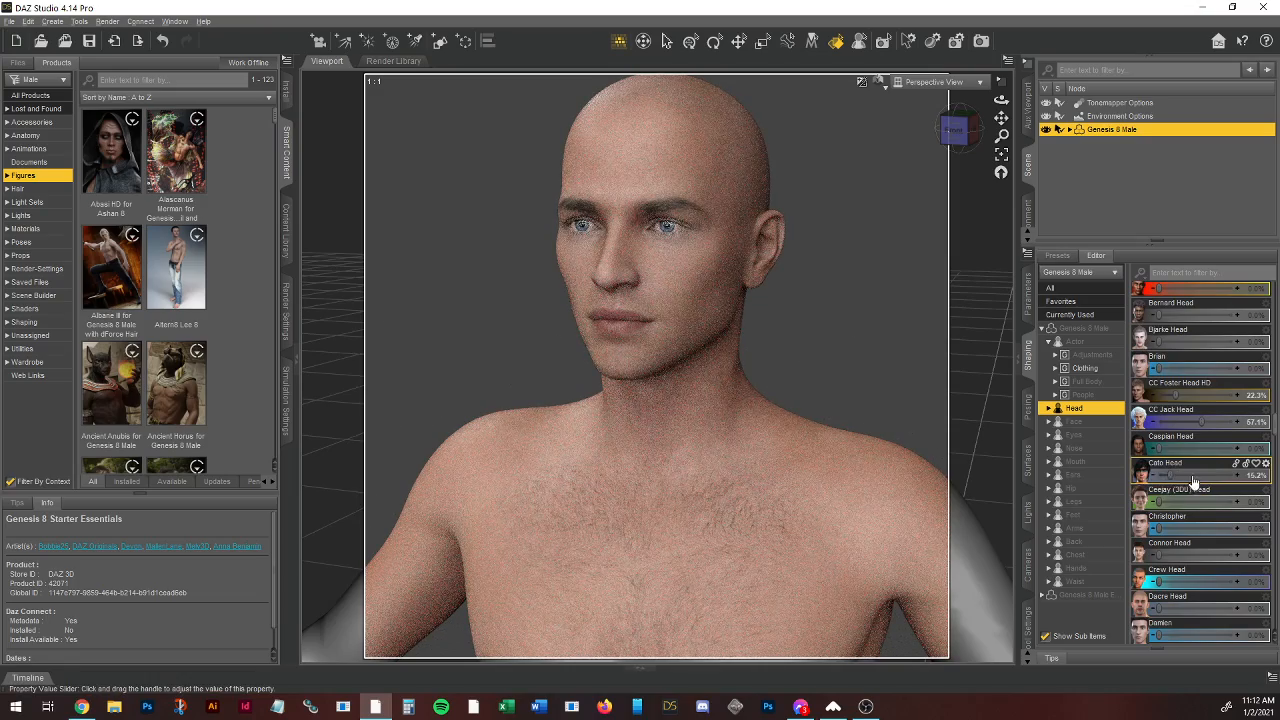
left_click_drag(1197, 473, 1213, 474)
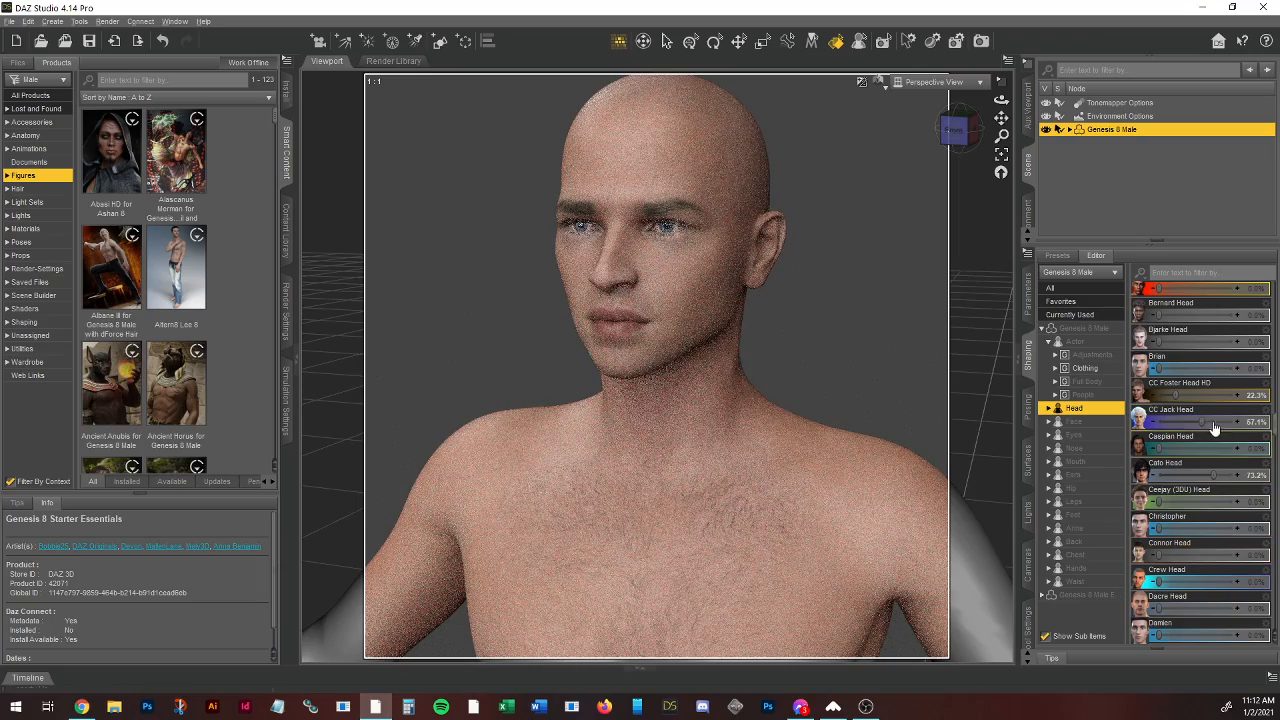
left_click_drag(1203, 422, 1216, 423)
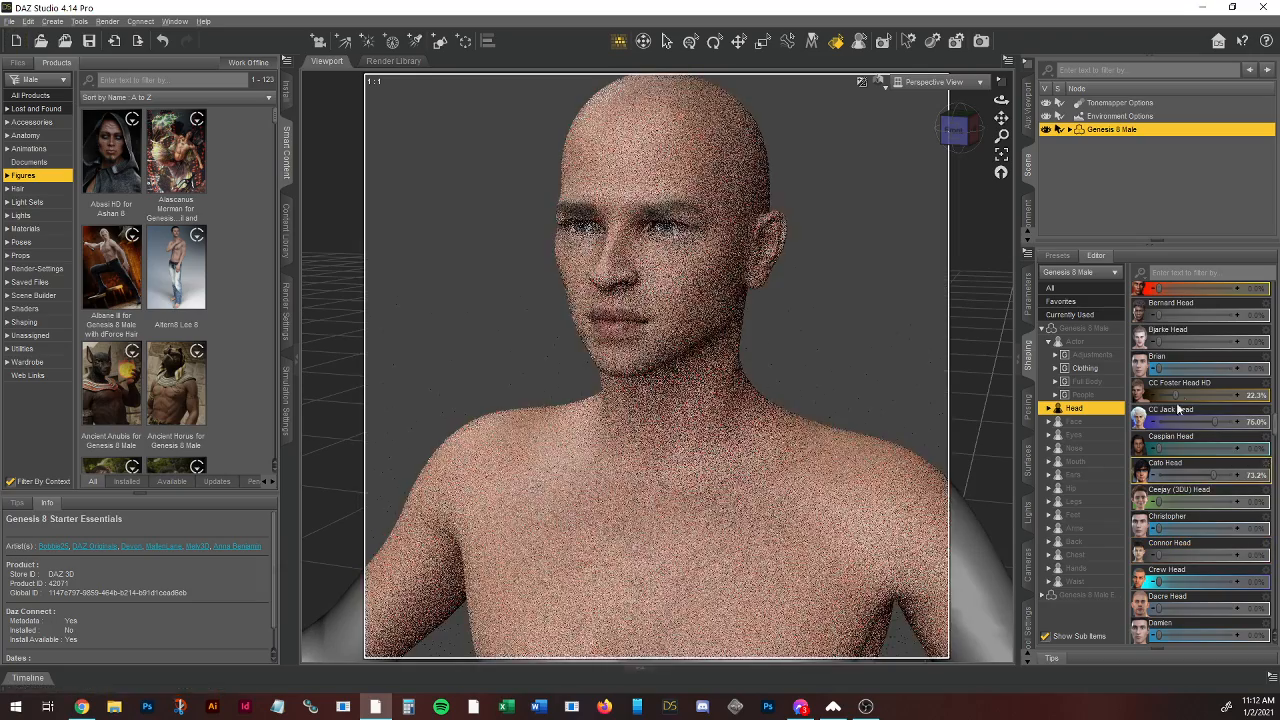
Step: Set the CC Foster Head HD, CC Jack Head and Cato Head morphs to 0 and turn the view toward the figure's front
left_click(1256, 395)
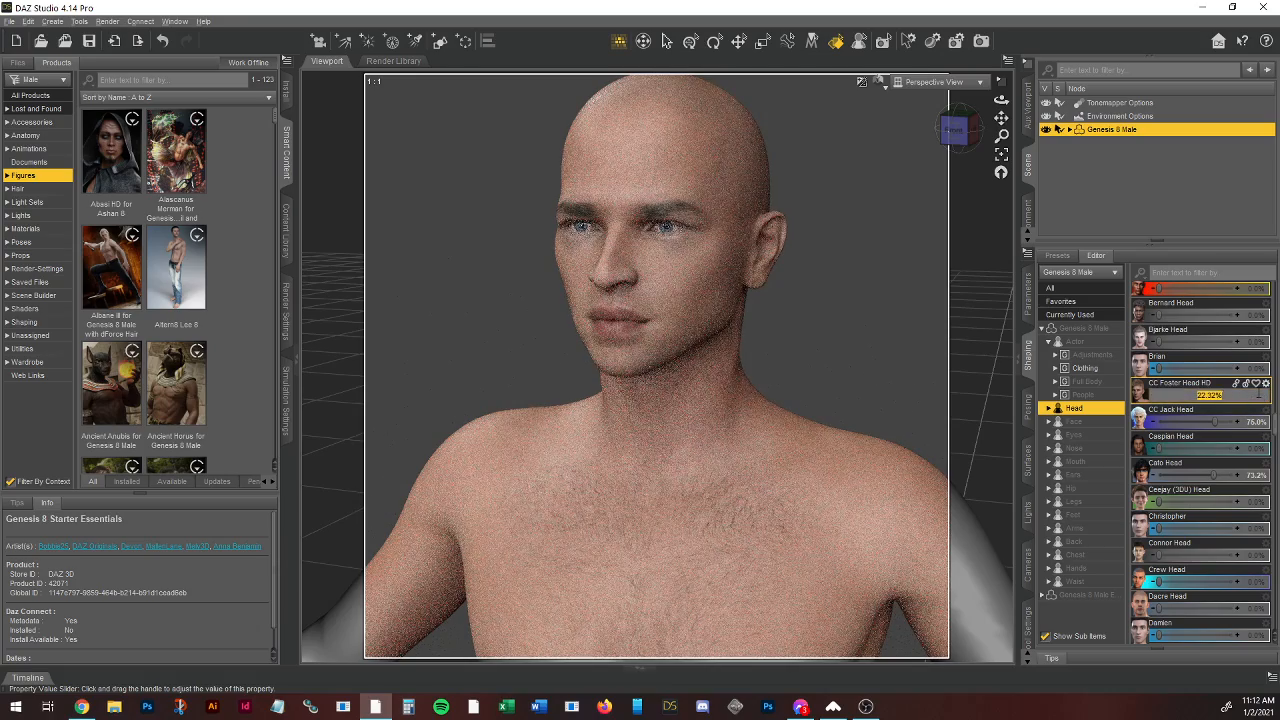
type("0")
key("Return")
left_click(1255, 422)
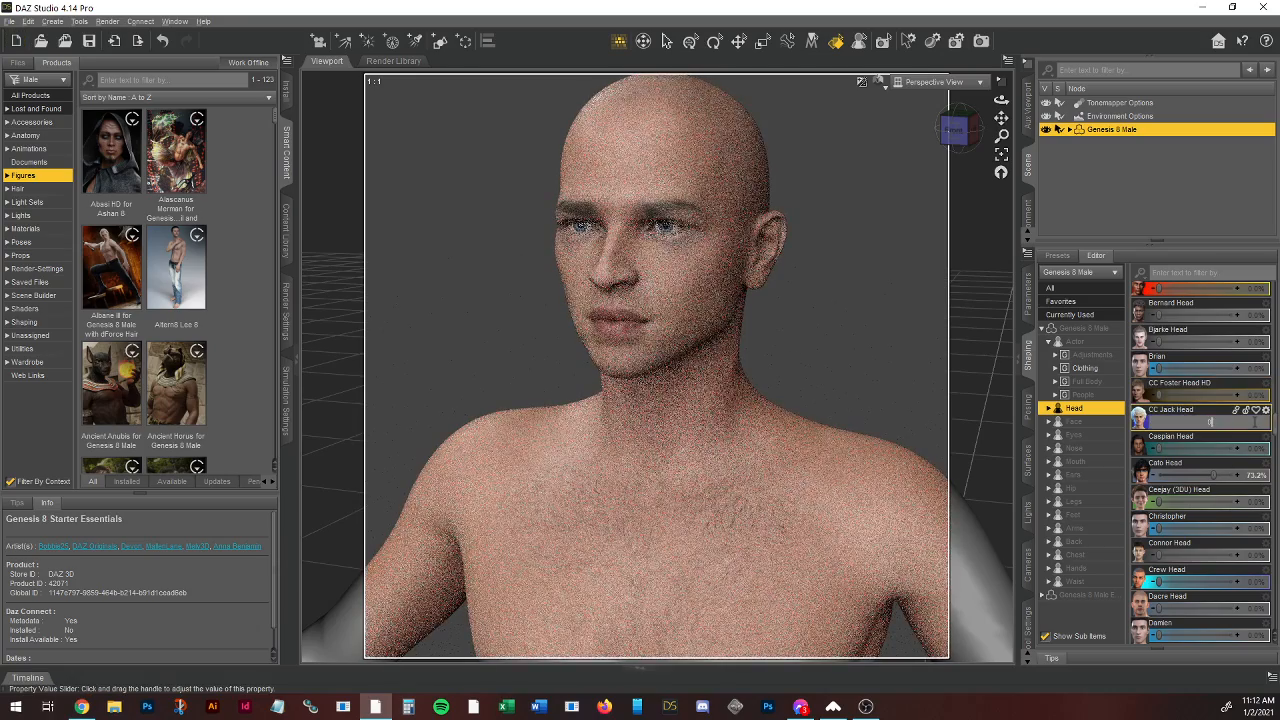
type("0")
key("Return")
left_click(1255, 478)
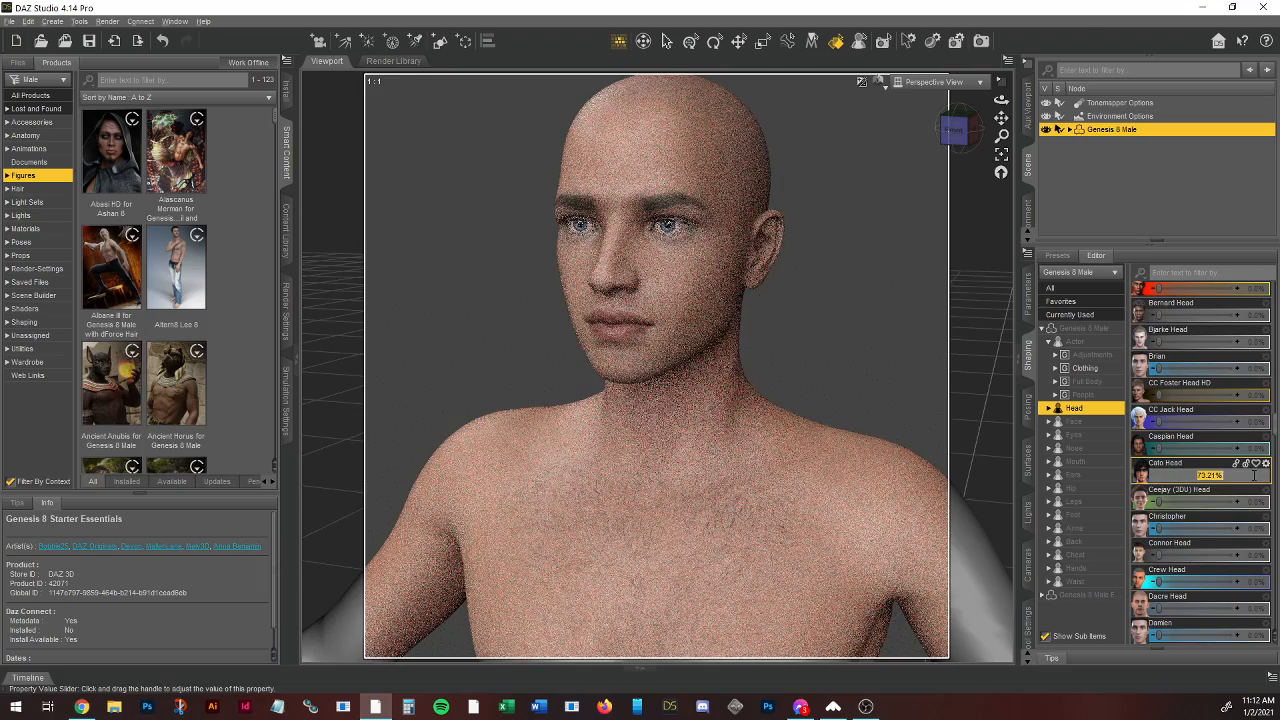
type("0")
key("Return")
left_click(1001, 171)
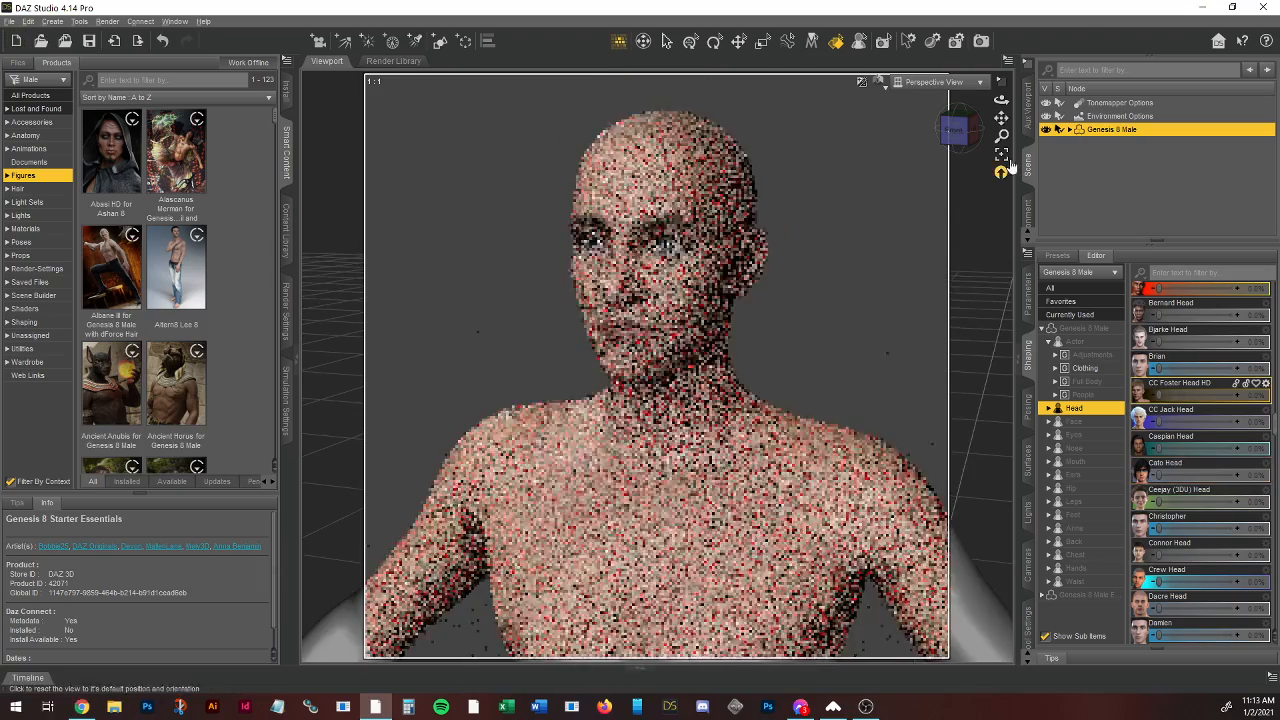
left_click(974, 134)
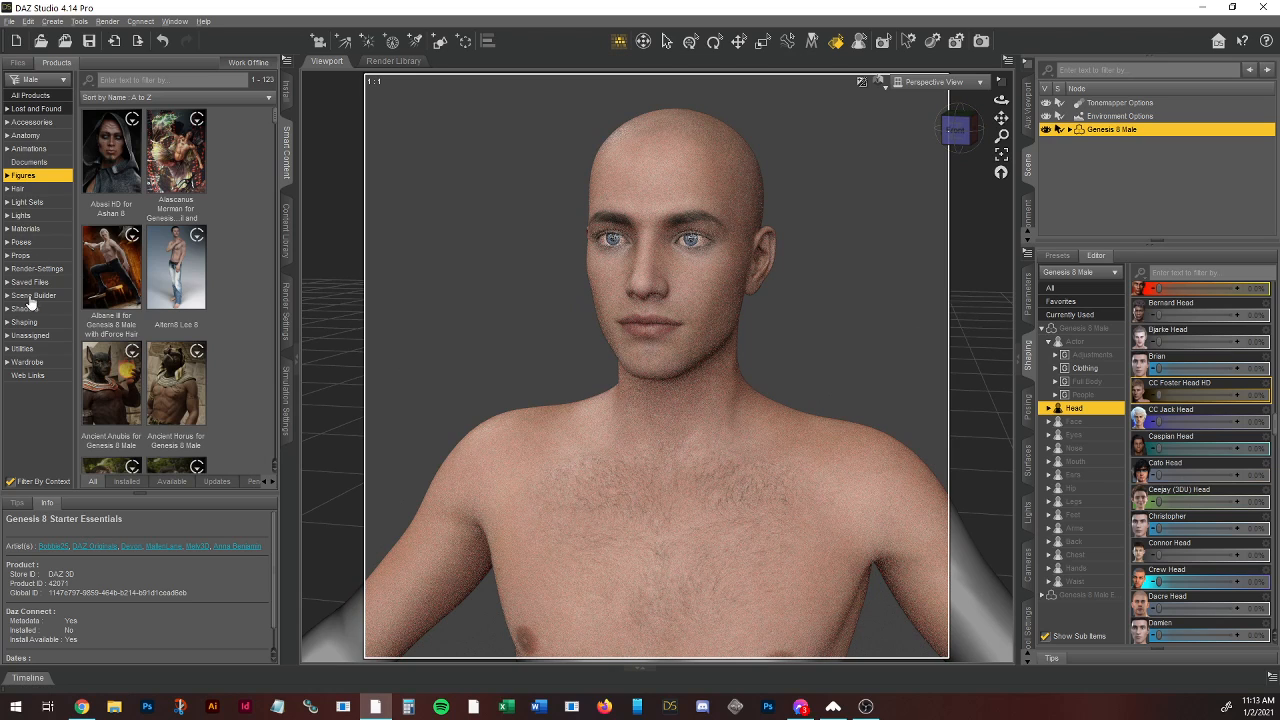
Step: Search all products for "mix" and launch the Character Mixer script from Character Mixer for All Genesis Figures
left_click(28, 161)
left_click(28, 95)
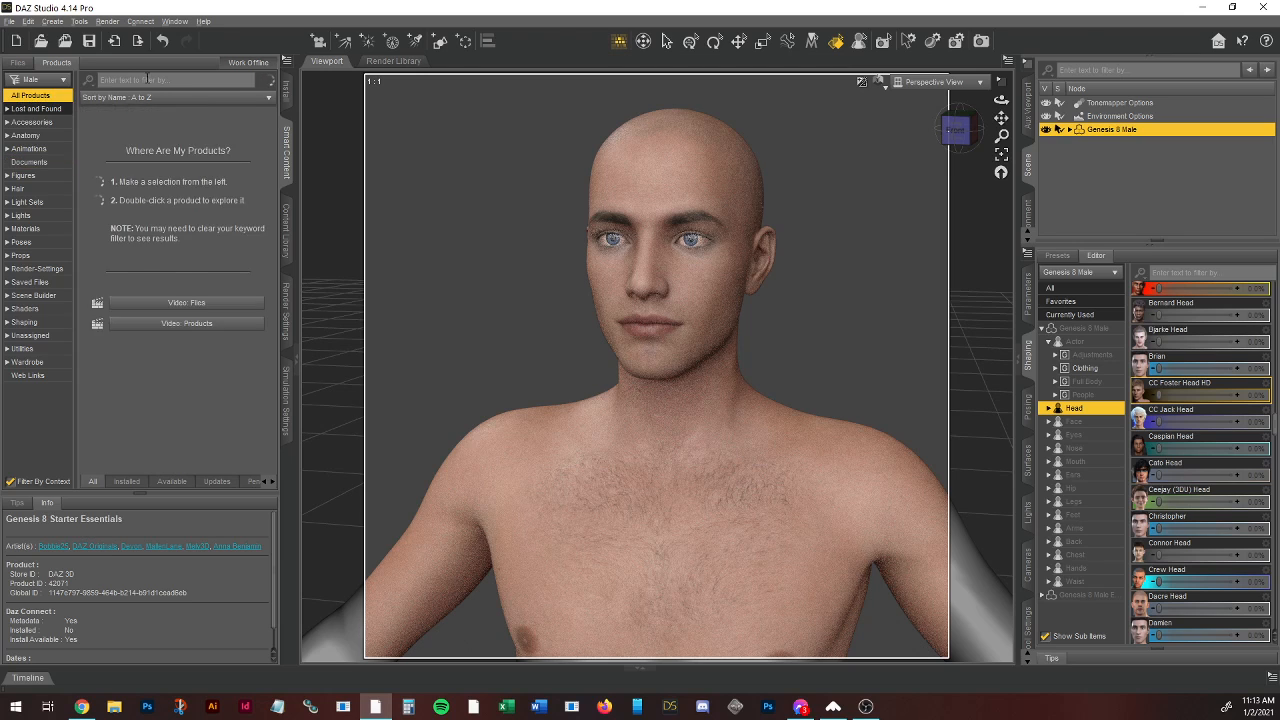
left_click(147, 80)
type("mix")
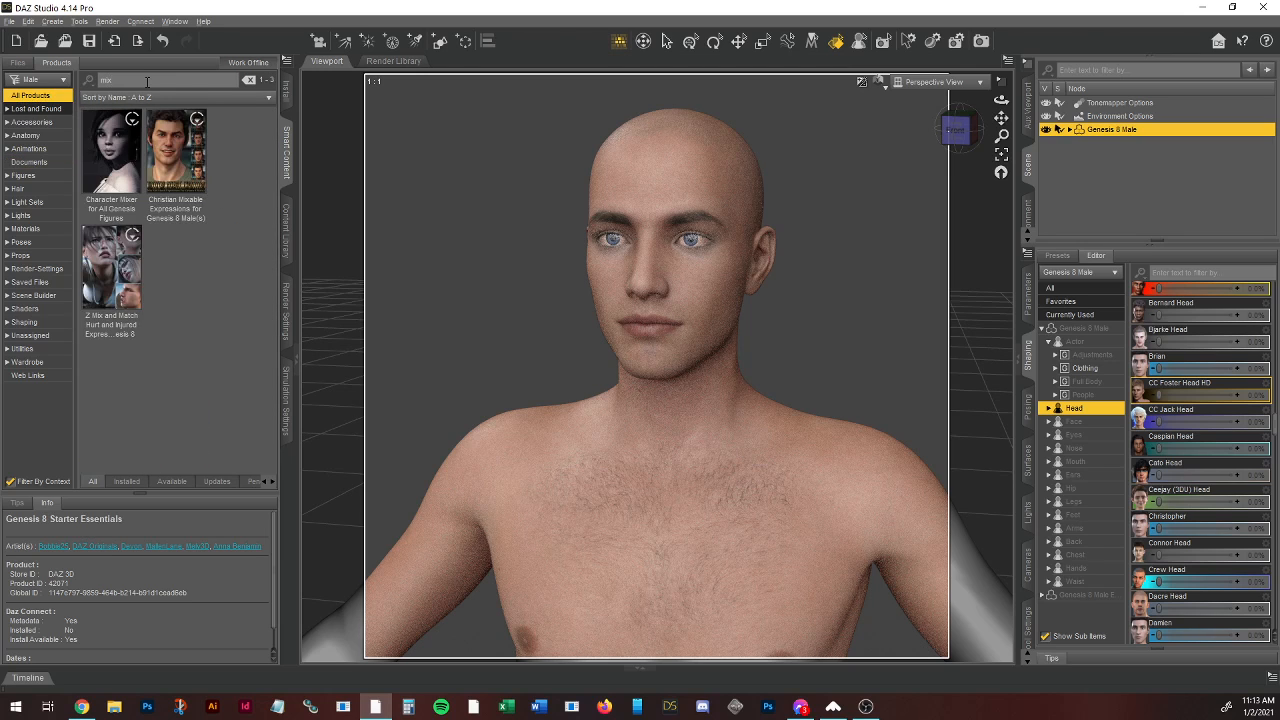
double_click(101, 152)
left_click(22, 198)
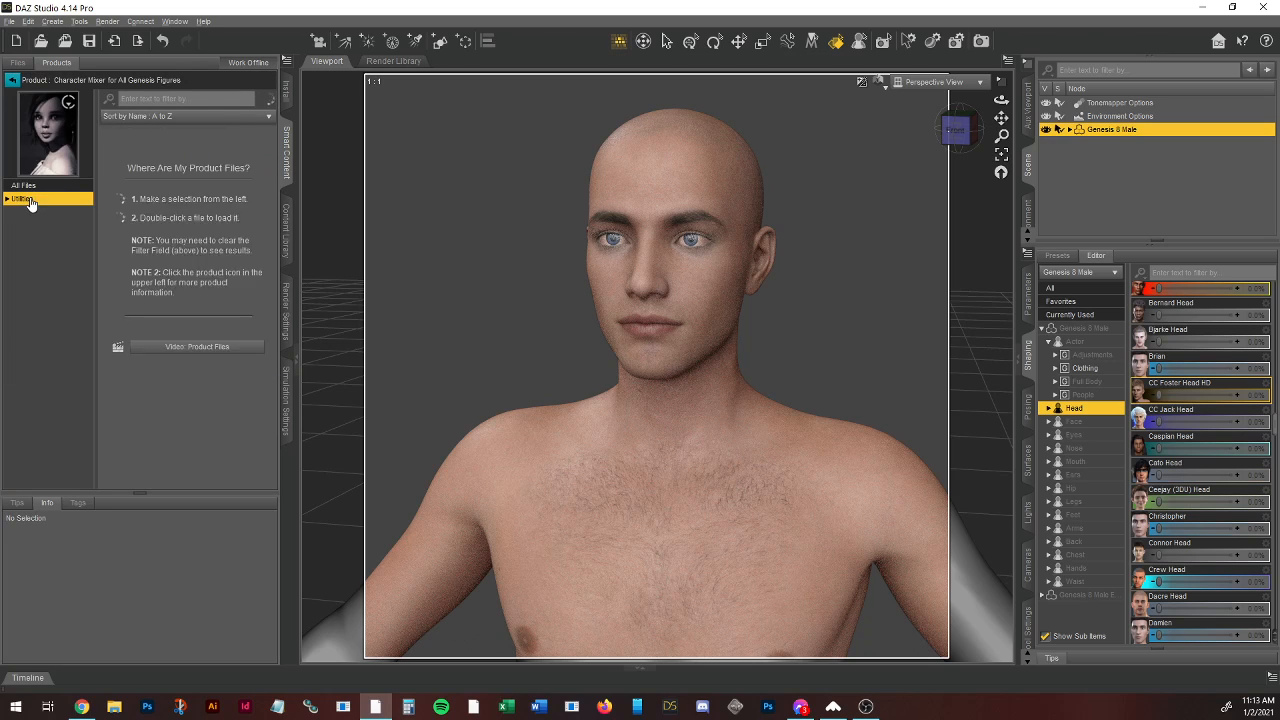
left_click(147, 155)
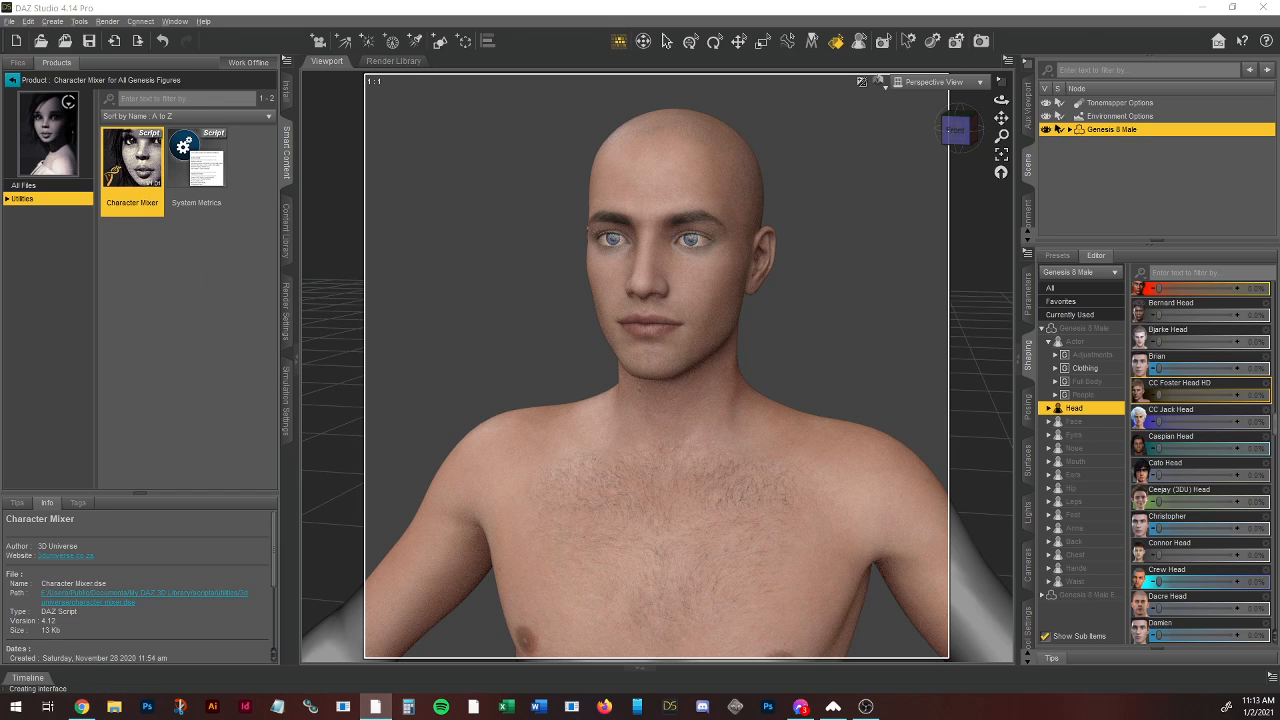
left_click_drag(397, 317, 281, 69)
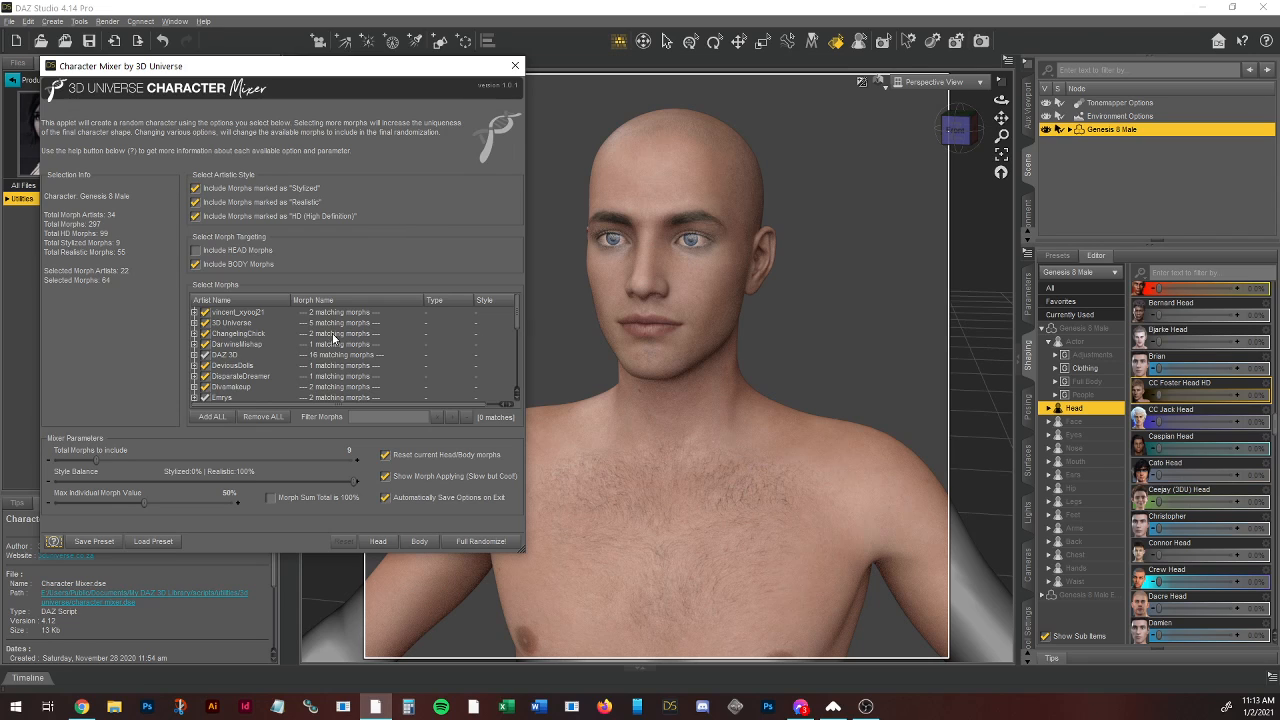
Step: Look through the Character Mixer's artist list and the body morphs offered under DAZ 3D
scroll(294, 322, "down", 8)
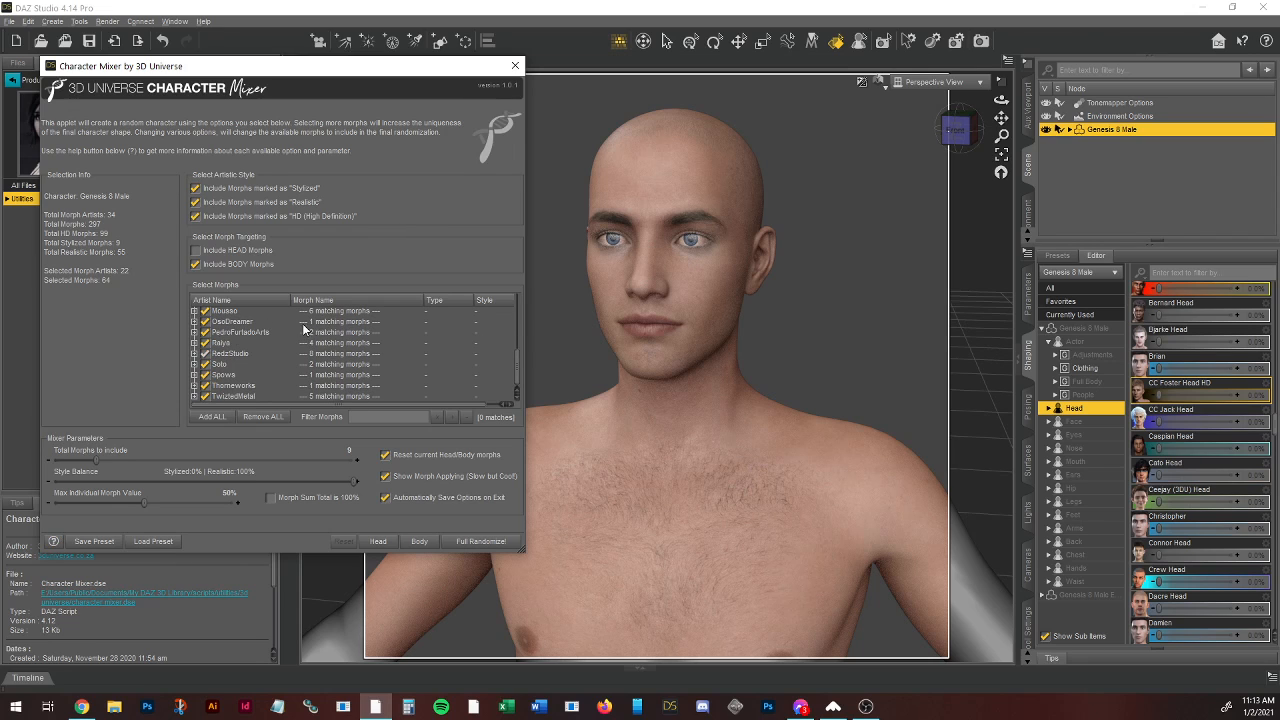
scroll(313, 328, "up", 8)
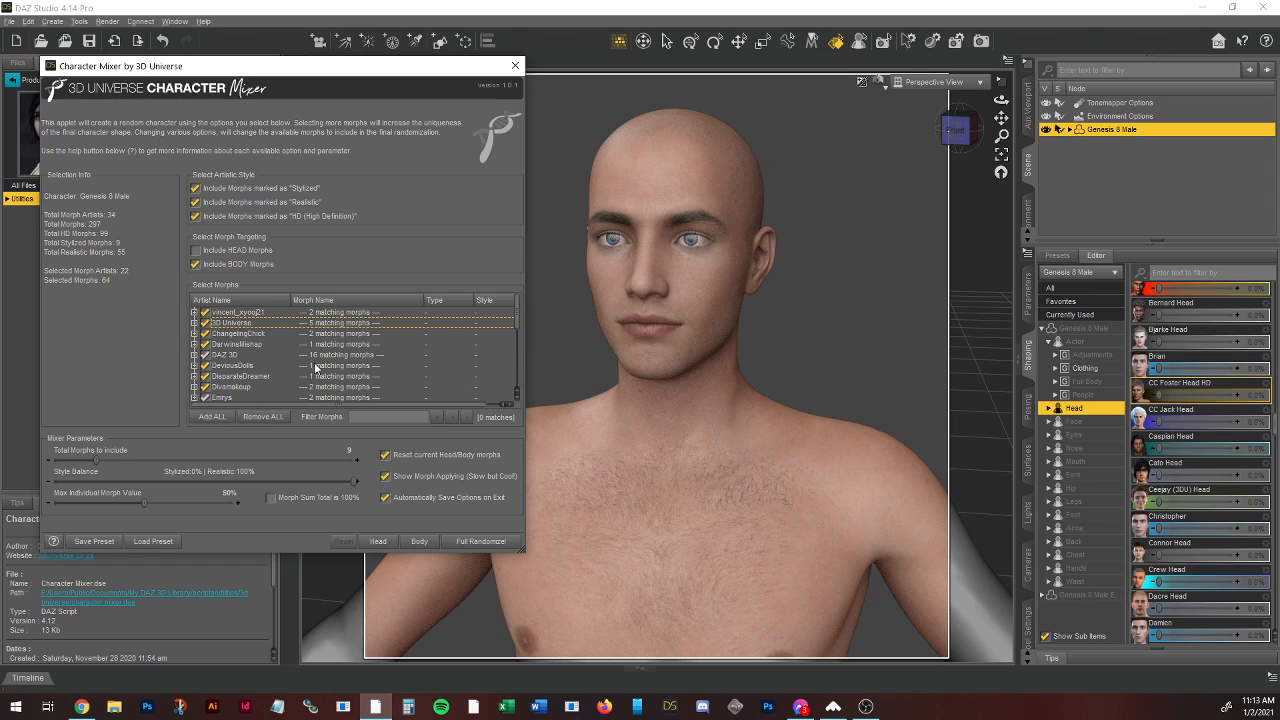
left_click(194, 358)
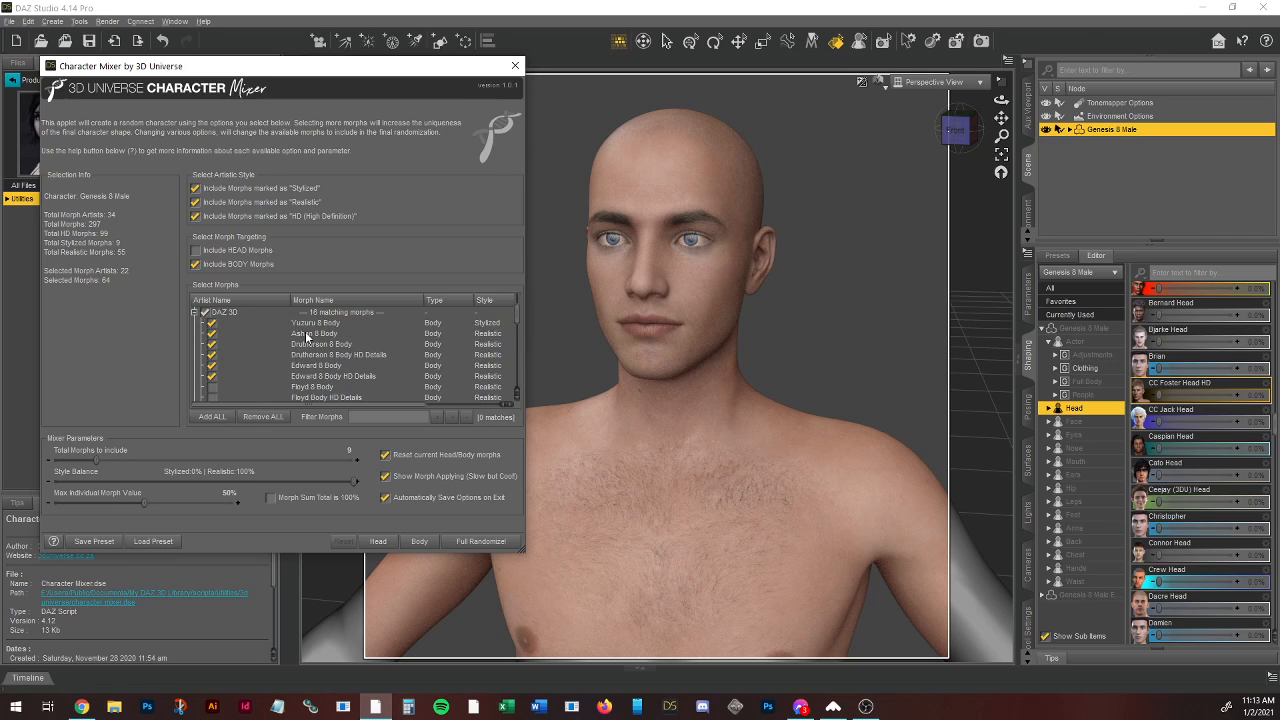
scroll(305, 331, "down", 1)
scroll(308, 340, "down", 5)
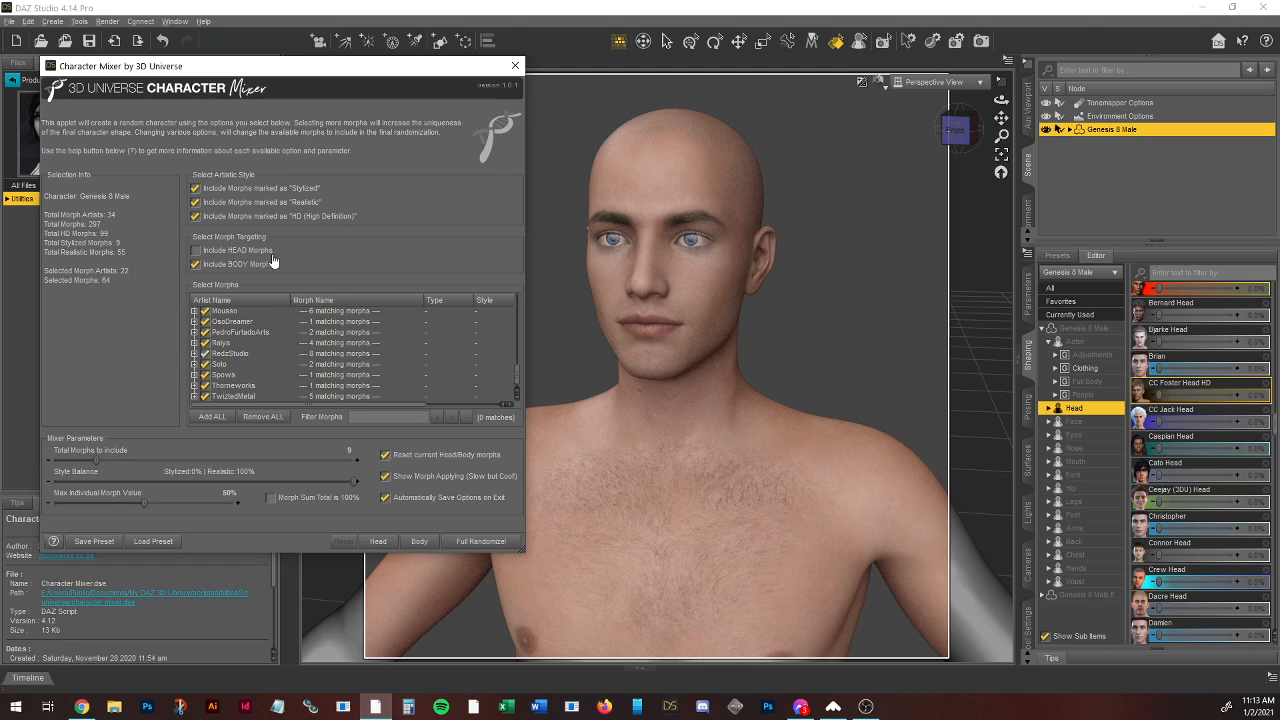
Step: Try the head and body morph targeting options, then load the Male Head.3du preset into the Character Mixer
left_click(196, 265)
left_click(197, 252)
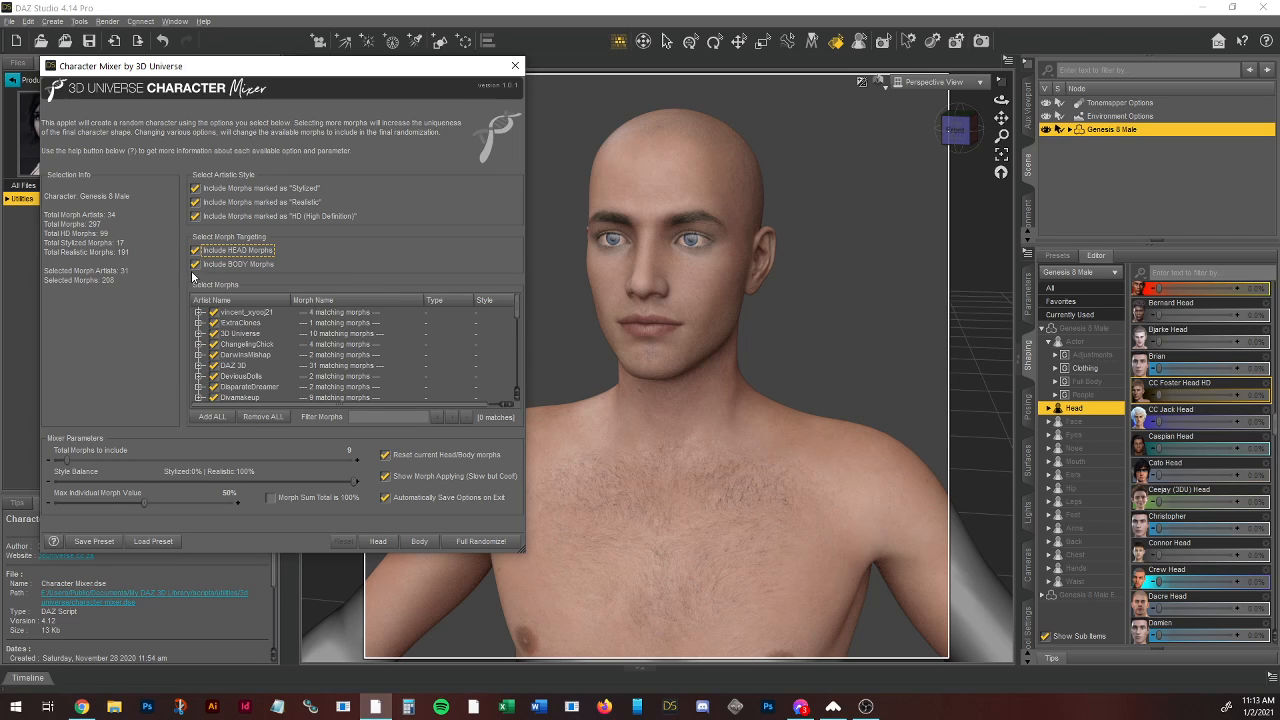
left_click(196, 265)
left_click(196, 251)
left_click(196, 265)
left_click(152, 541)
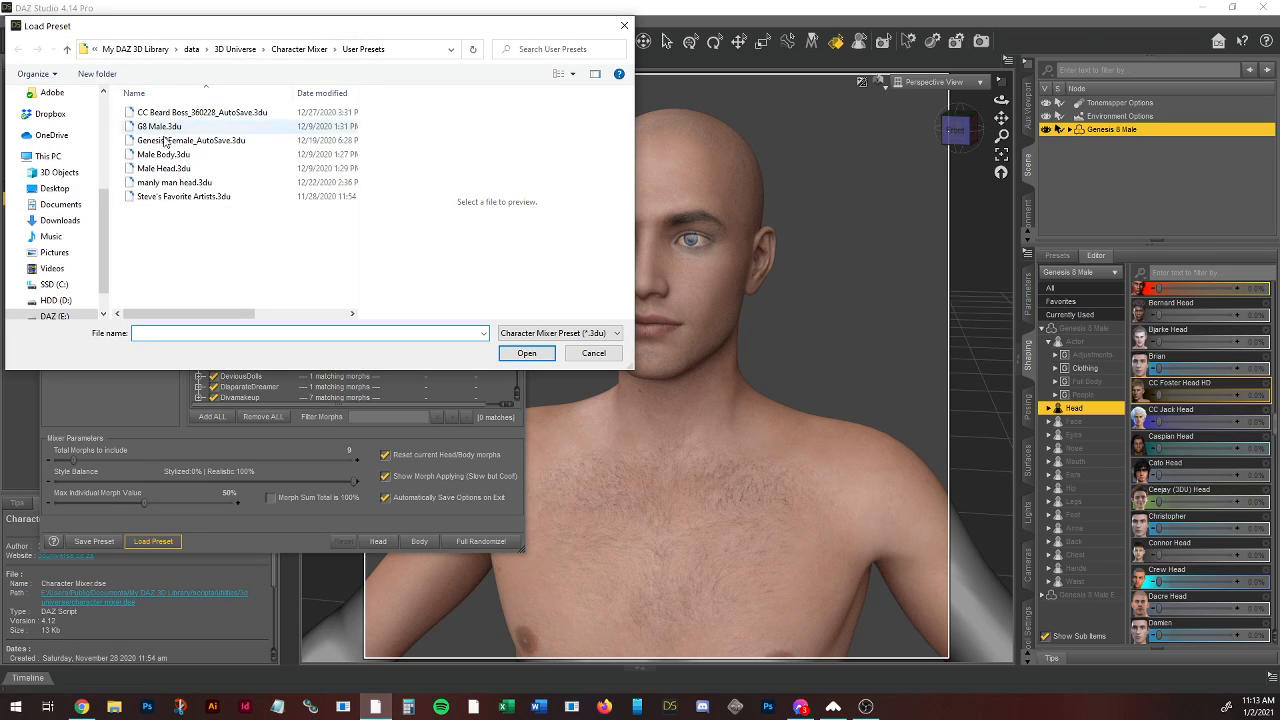
left_click(164, 168)
left_click(526, 353)
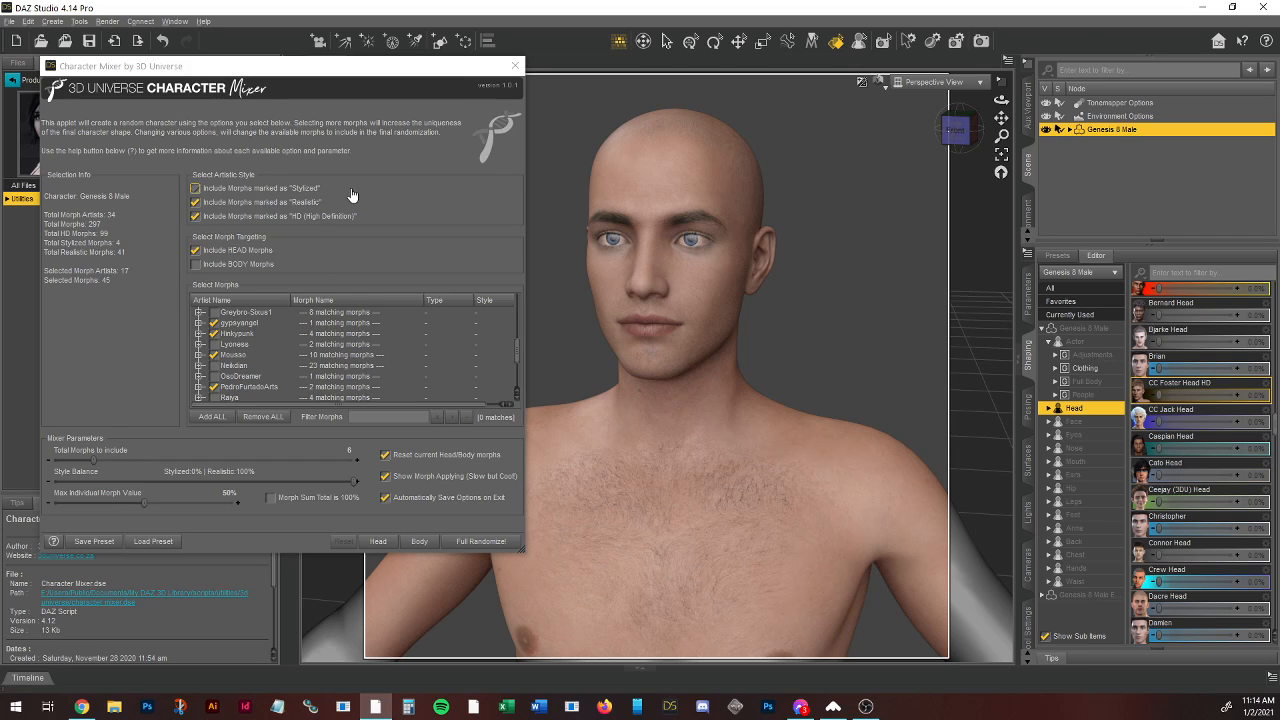
Step: Keep stylized morphs included, set the total morphs to include to 9 and turn off Show Morph Applying
left_click(260, 190)
left_click(260, 191)
left_click(353, 456)
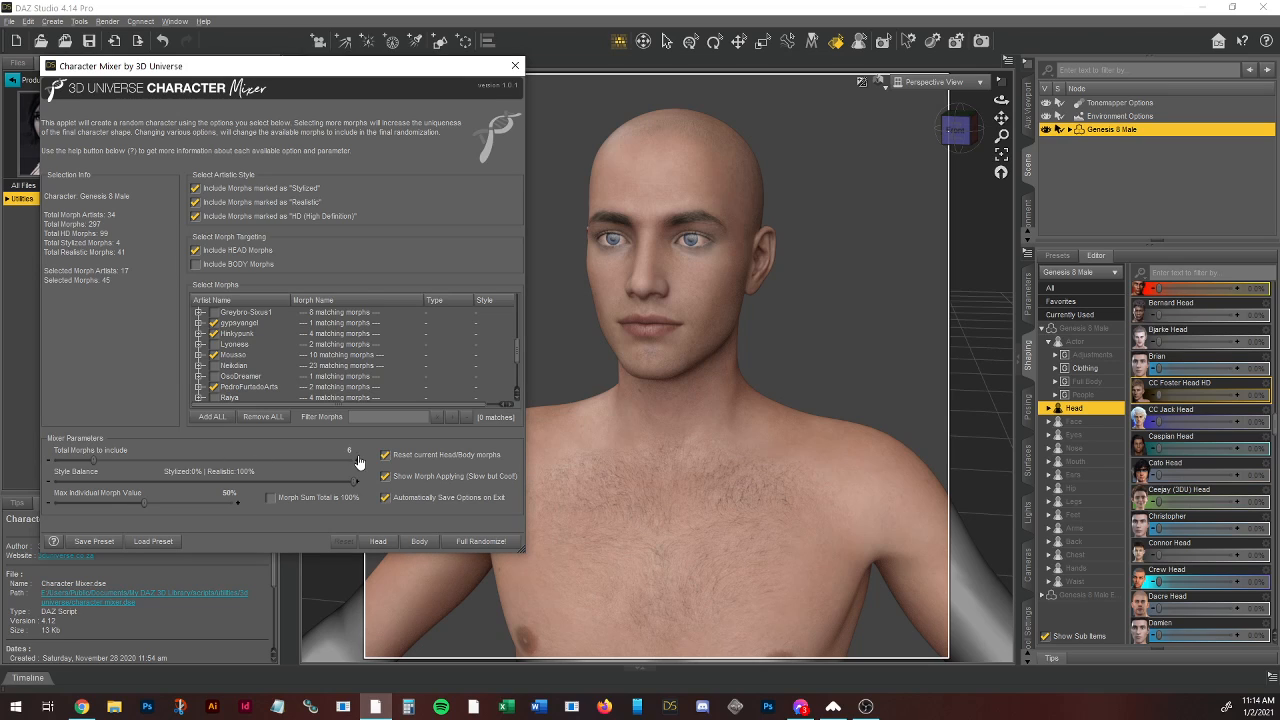
left_click(357, 461)
left_click(357, 461)
left_click(385, 476)
Step: Randomize the head seven times with the Character Mixer and close it with the last face applied
left_click(377, 542)
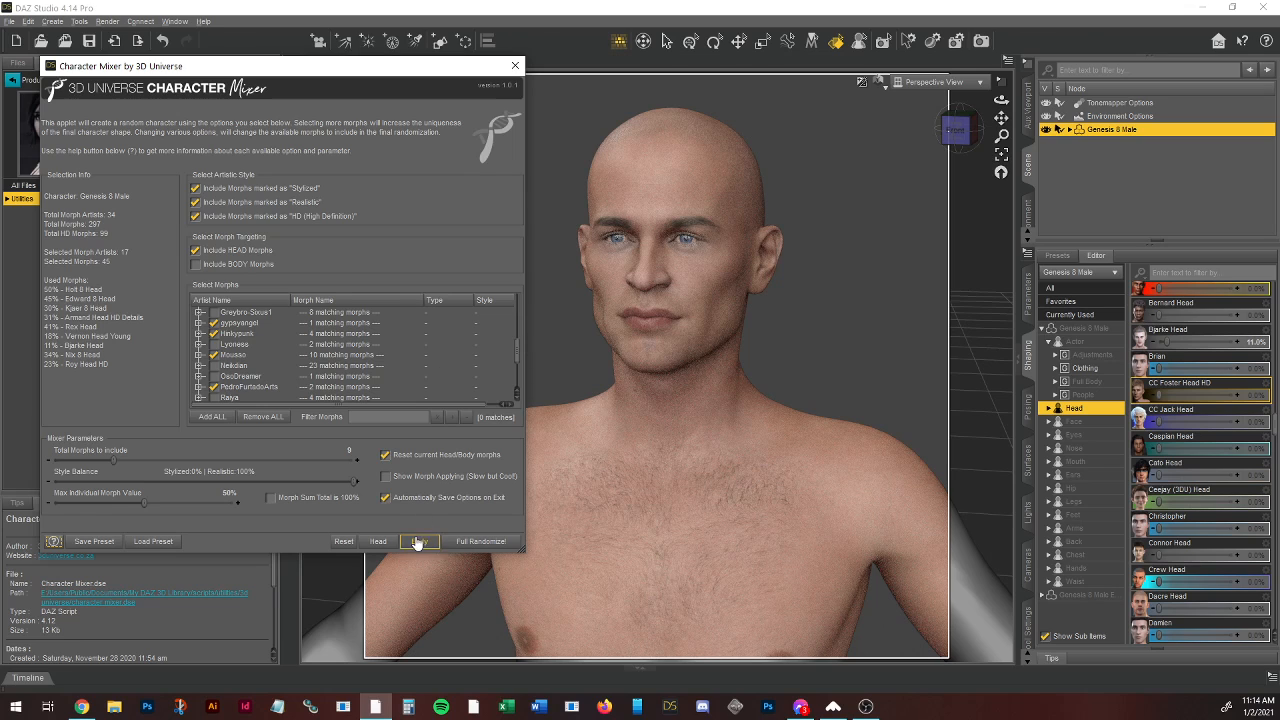
left_click(374, 545)
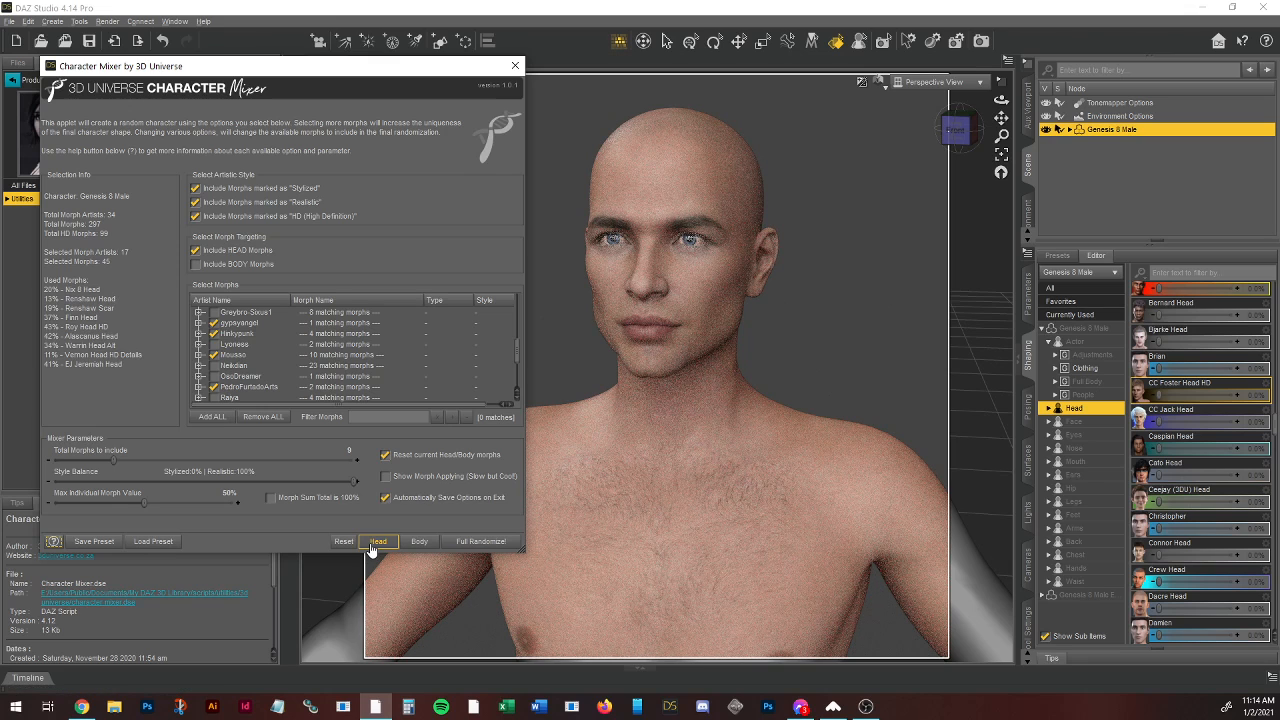
left_click(371, 545)
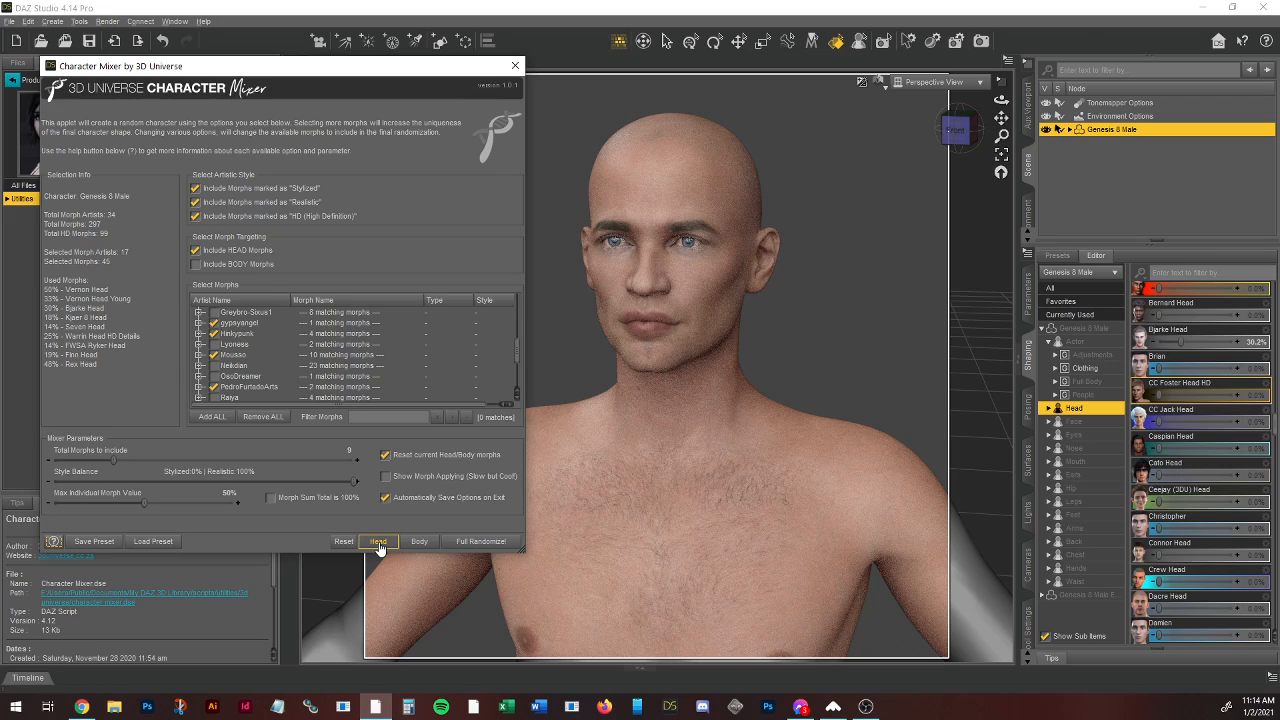
left_click(378, 541)
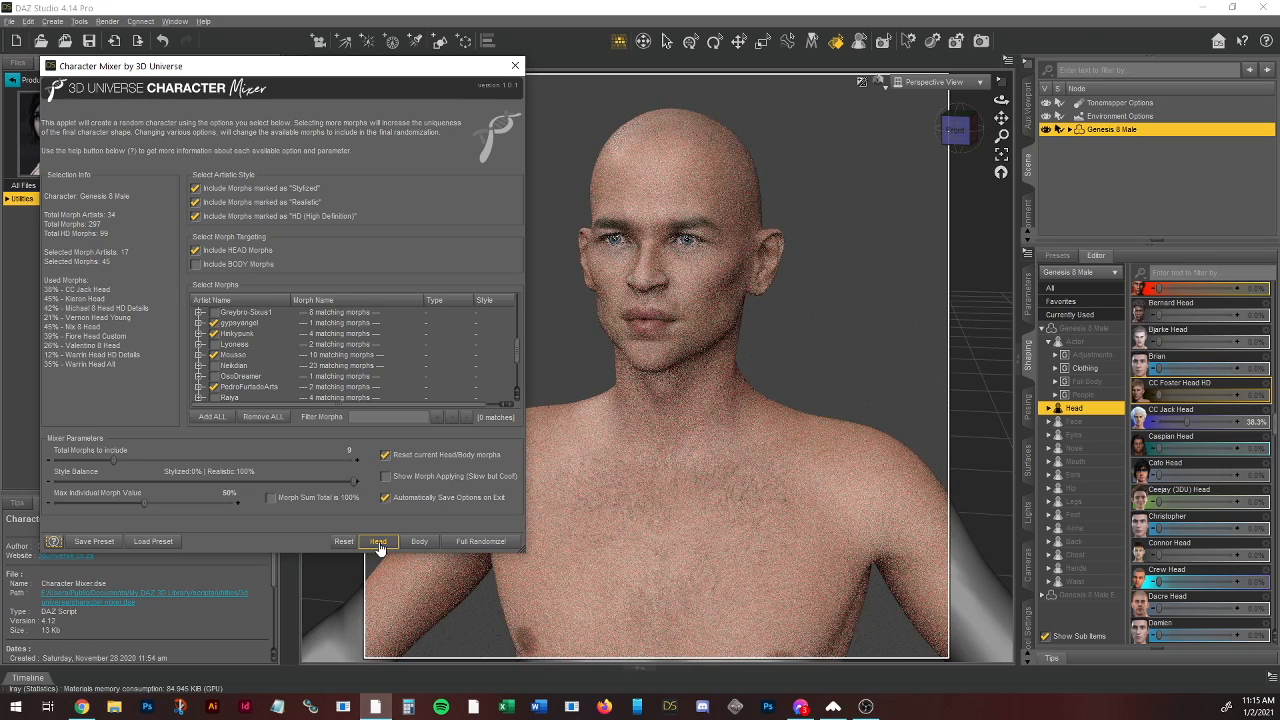
left_click(378, 541)
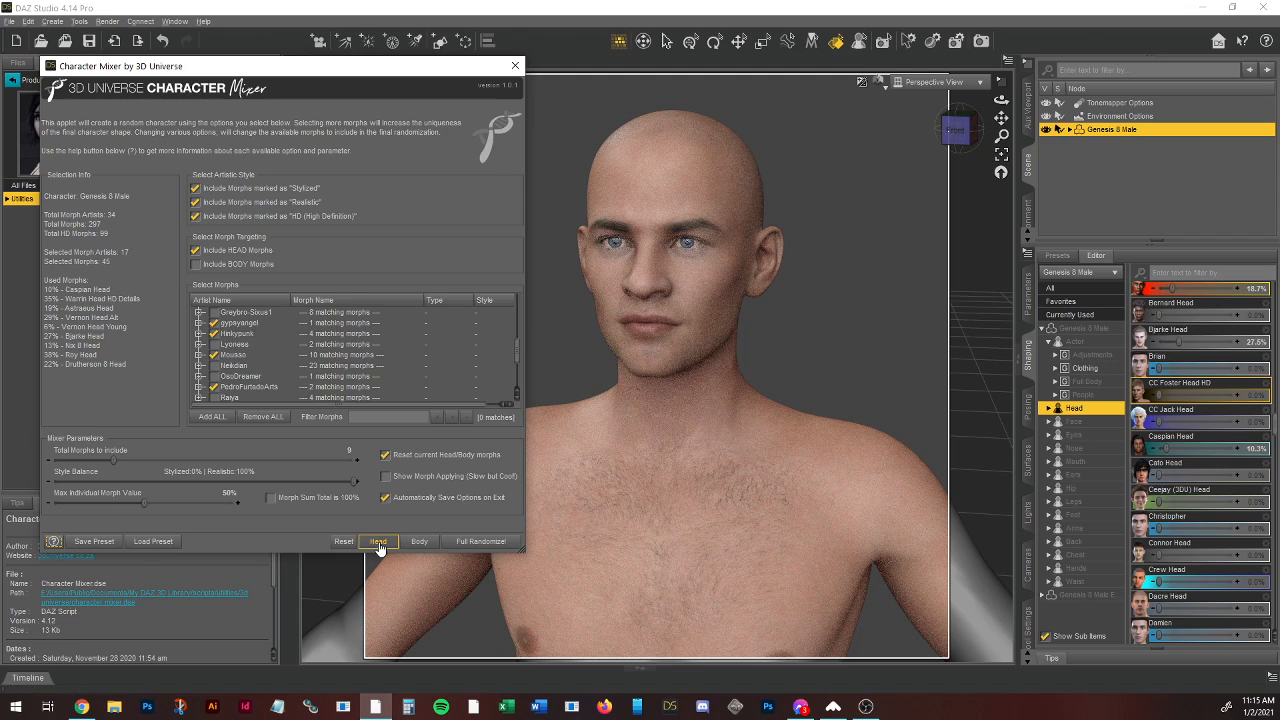
left_click(379, 541)
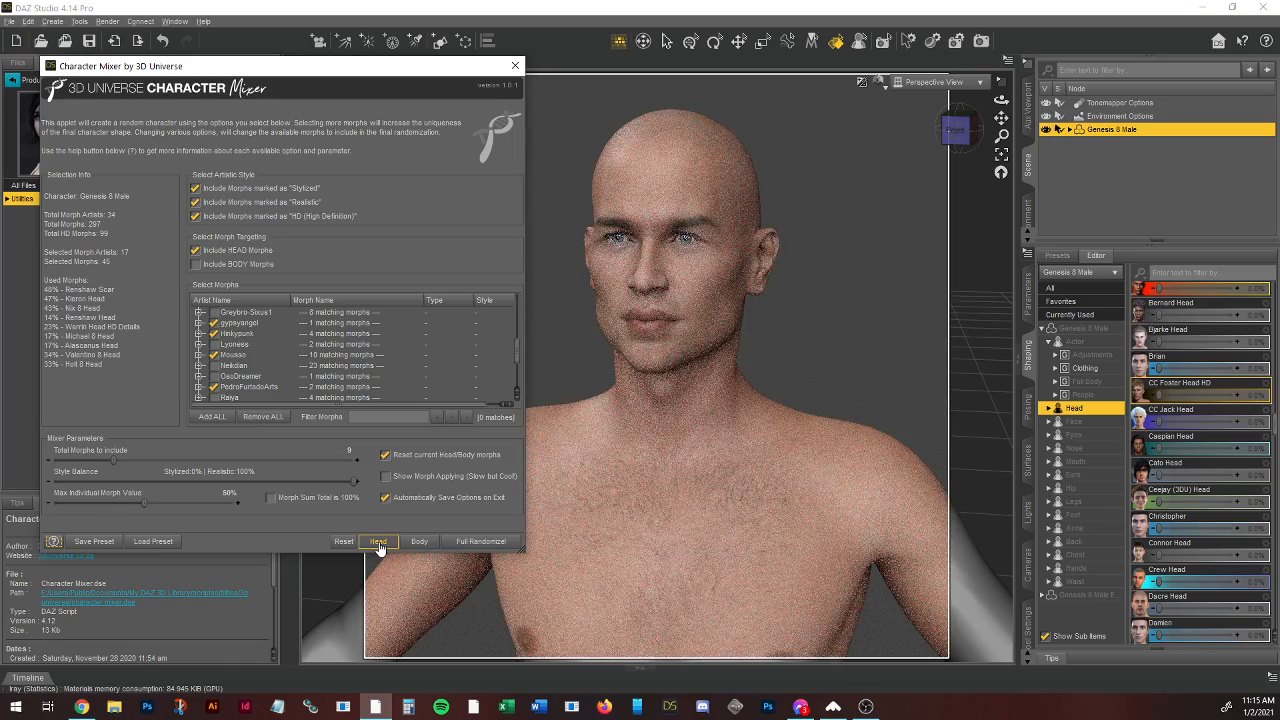
left_click(379, 544)
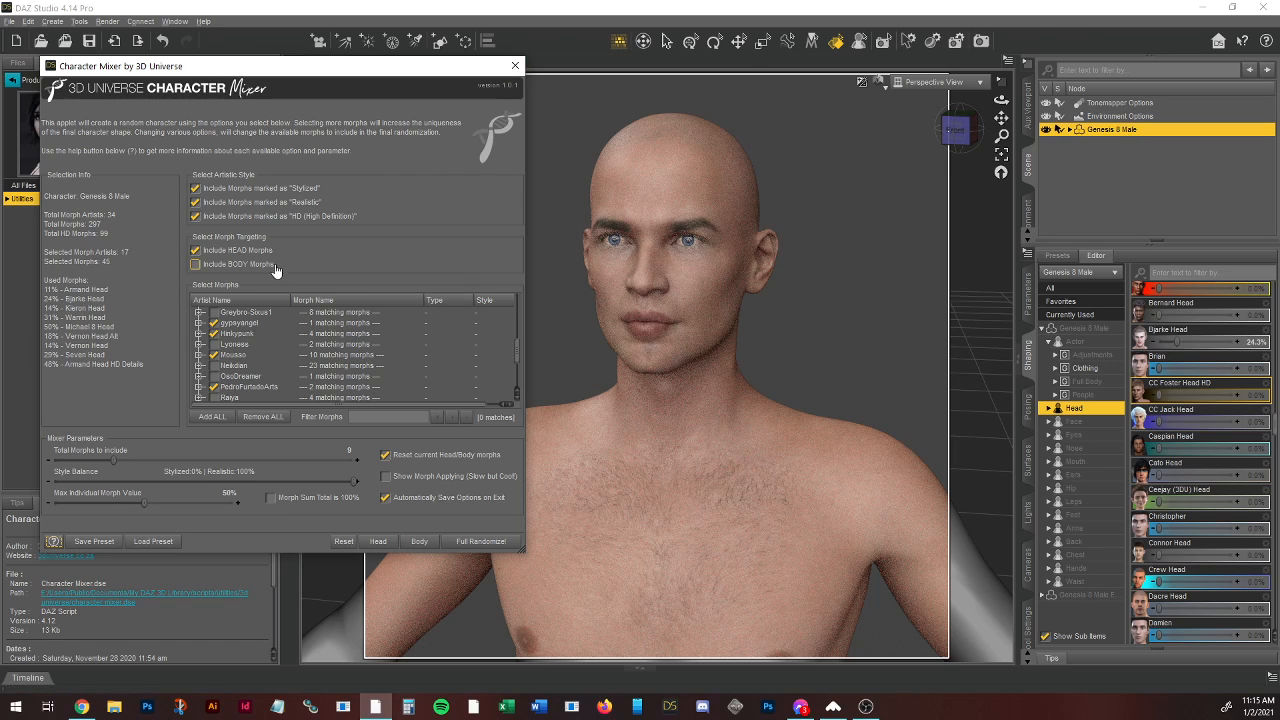
left_click(514, 66)
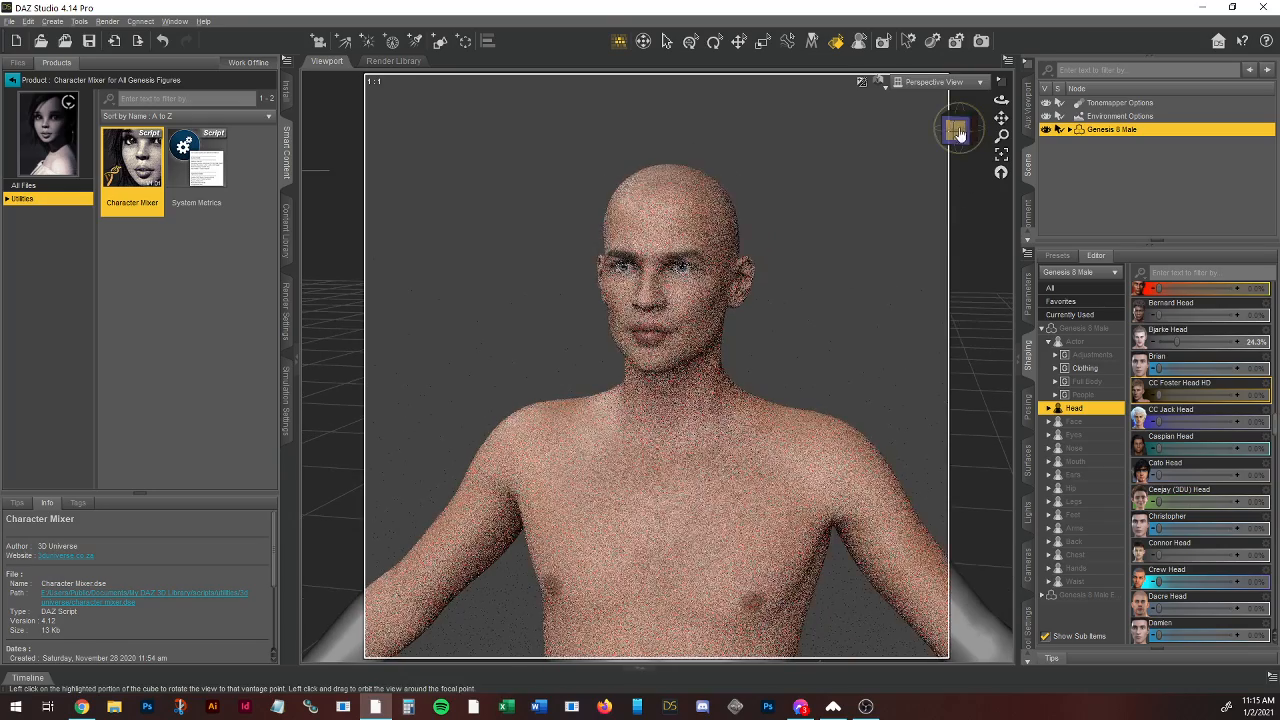
Step: Turn the view to a three-quarter angle and review the head morphs among the figure's currently used shaping parameters
mouse_move(948, 131)
left_mouse_down()
mouse_move(914, 135)
mouse_move(972, 124)
left_mouse_up()
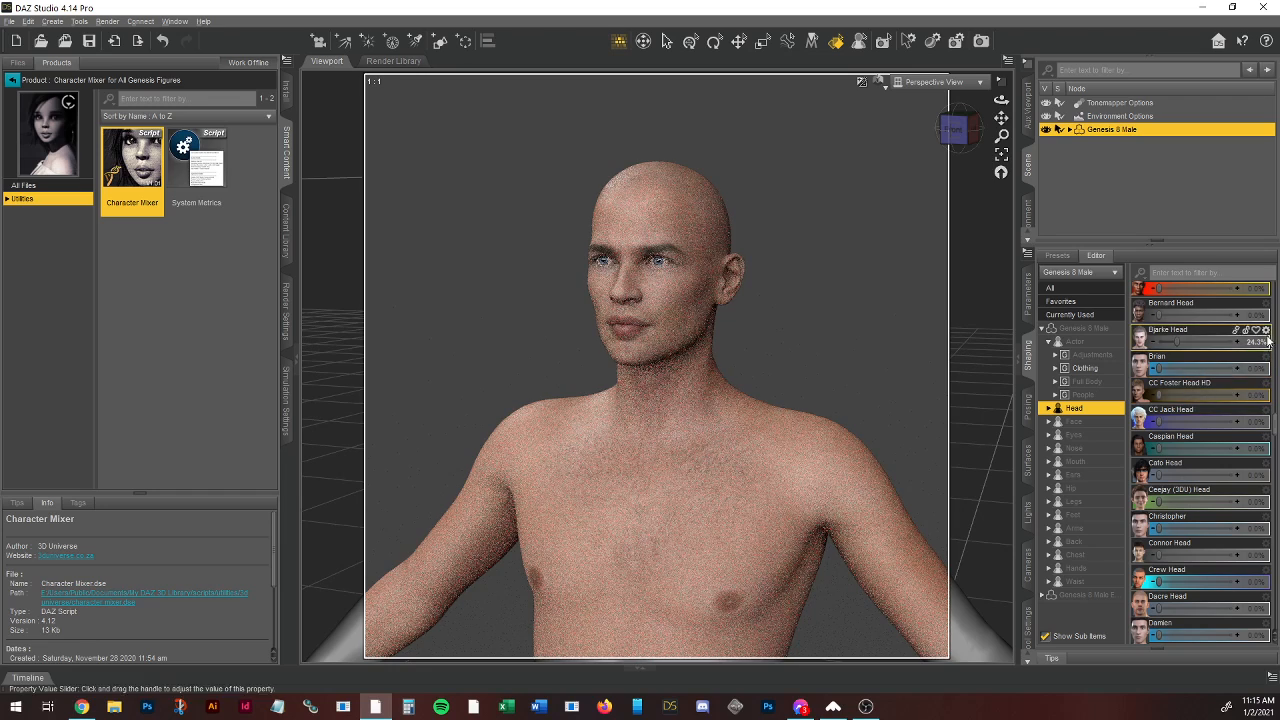
scroll(1258, 340, "up", 1)
scroll(1262, 404, "up", 2)
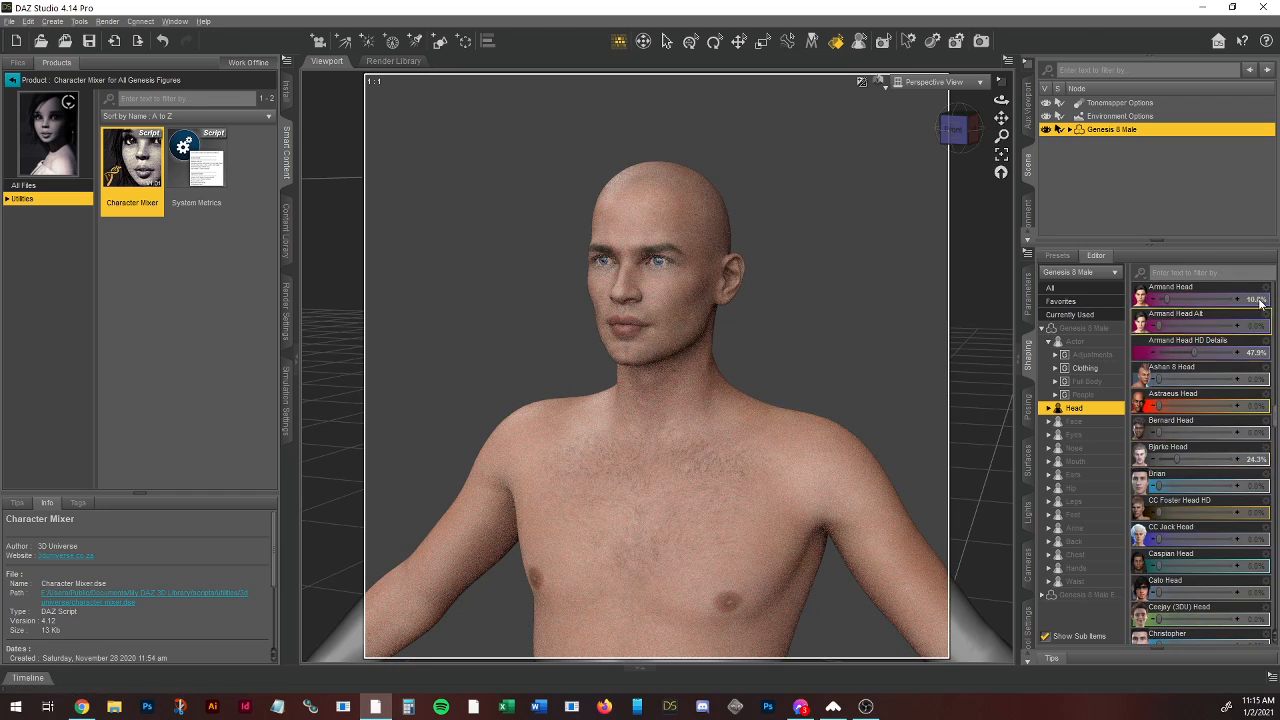
scroll(1258, 336, "down", 8)
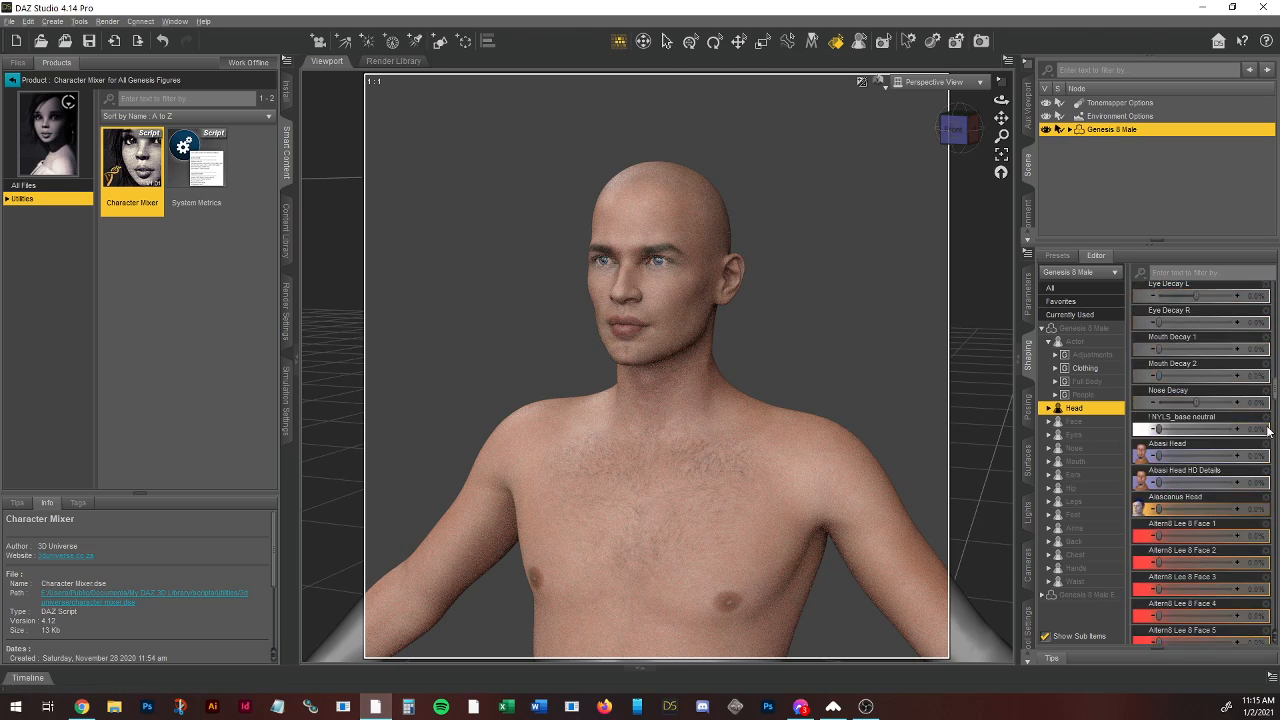
left_click(1070, 314)
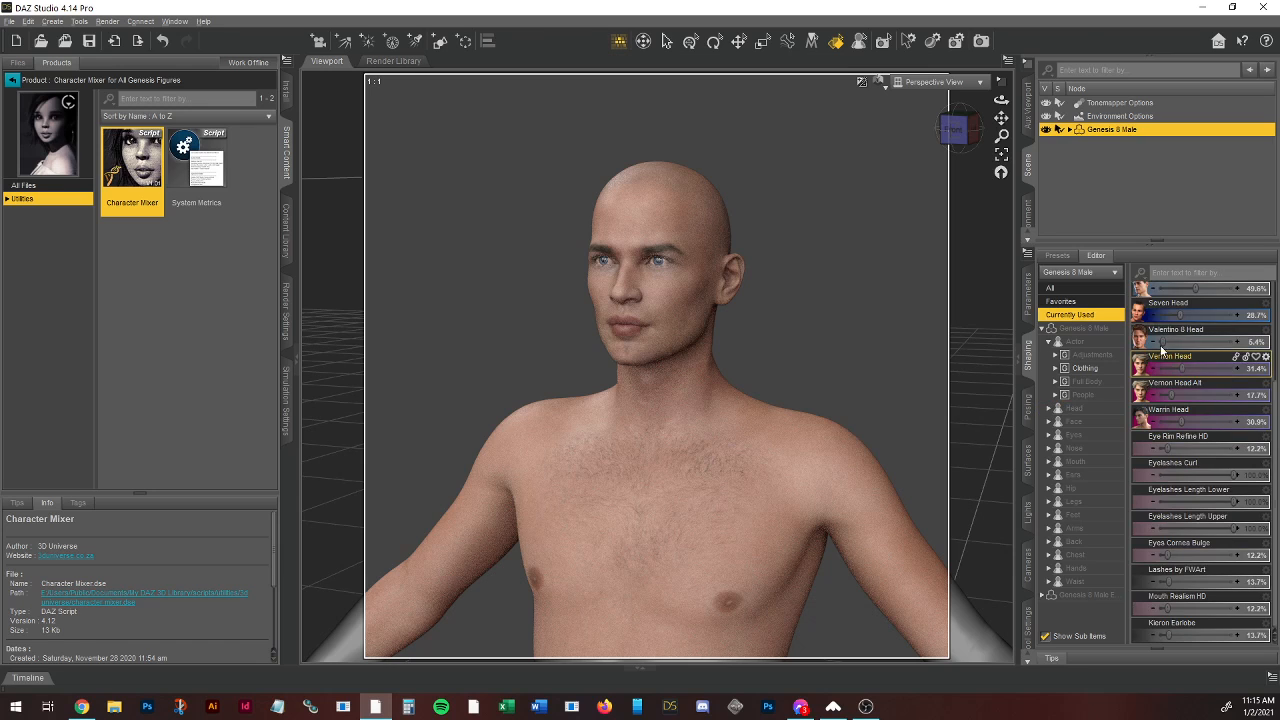
scroll(1224, 410, "up", 3)
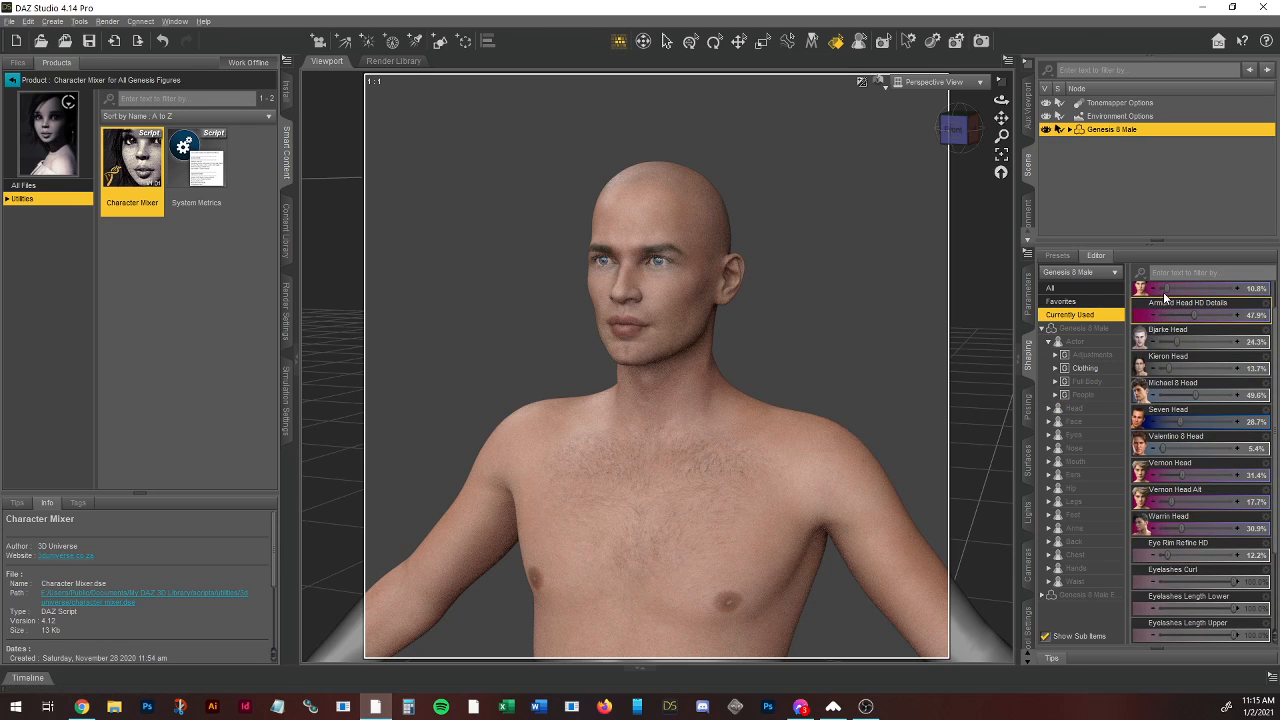
Step: Set the Michael 8 Head morph to 29.5%, Bjarke Head to 45.5%, Vernon Head to 34.3% and Vernon Head Alt to 20.5%
scroll(1186, 366, "up", 1)
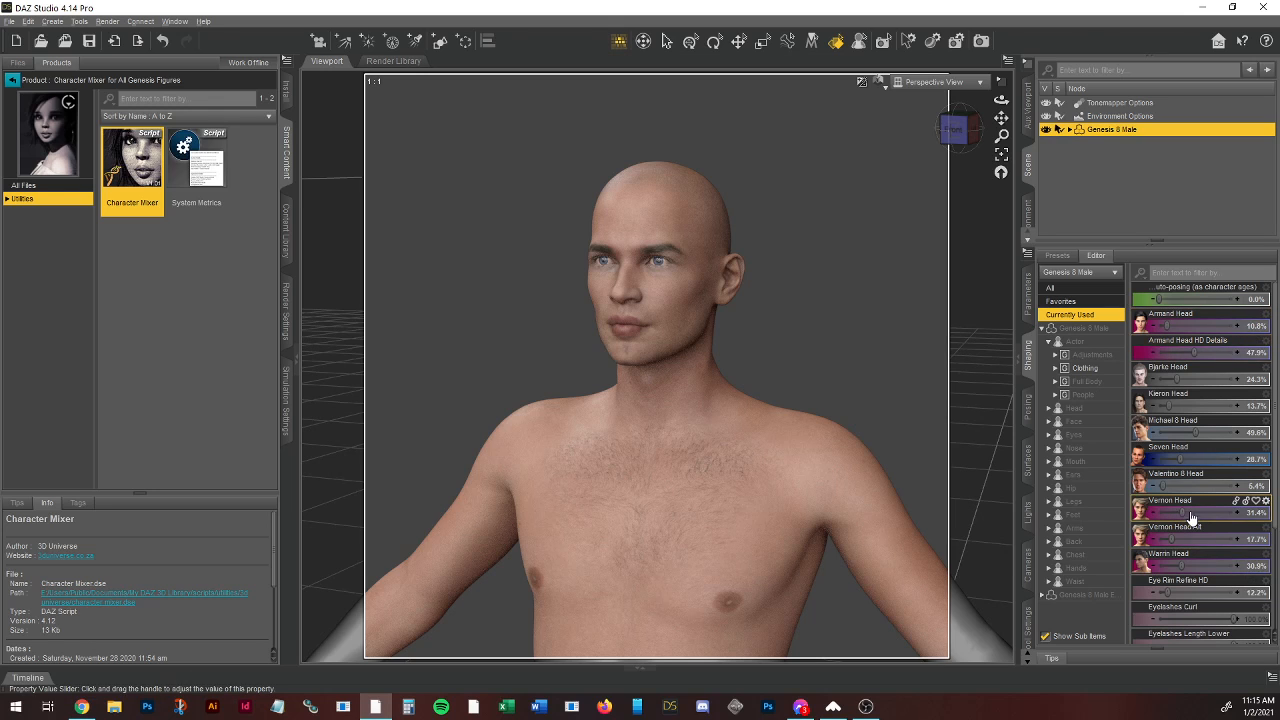
left_click(1181, 433)
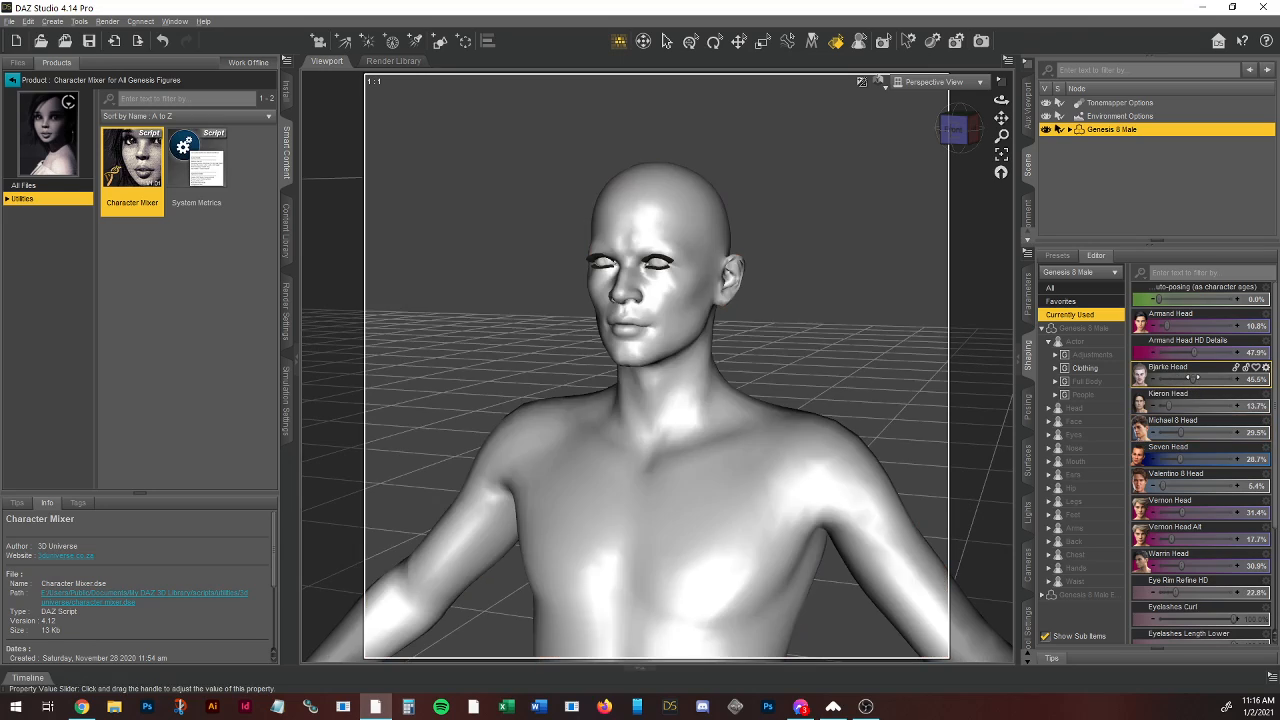
left_click_drag(1178, 379, 1194, 379)
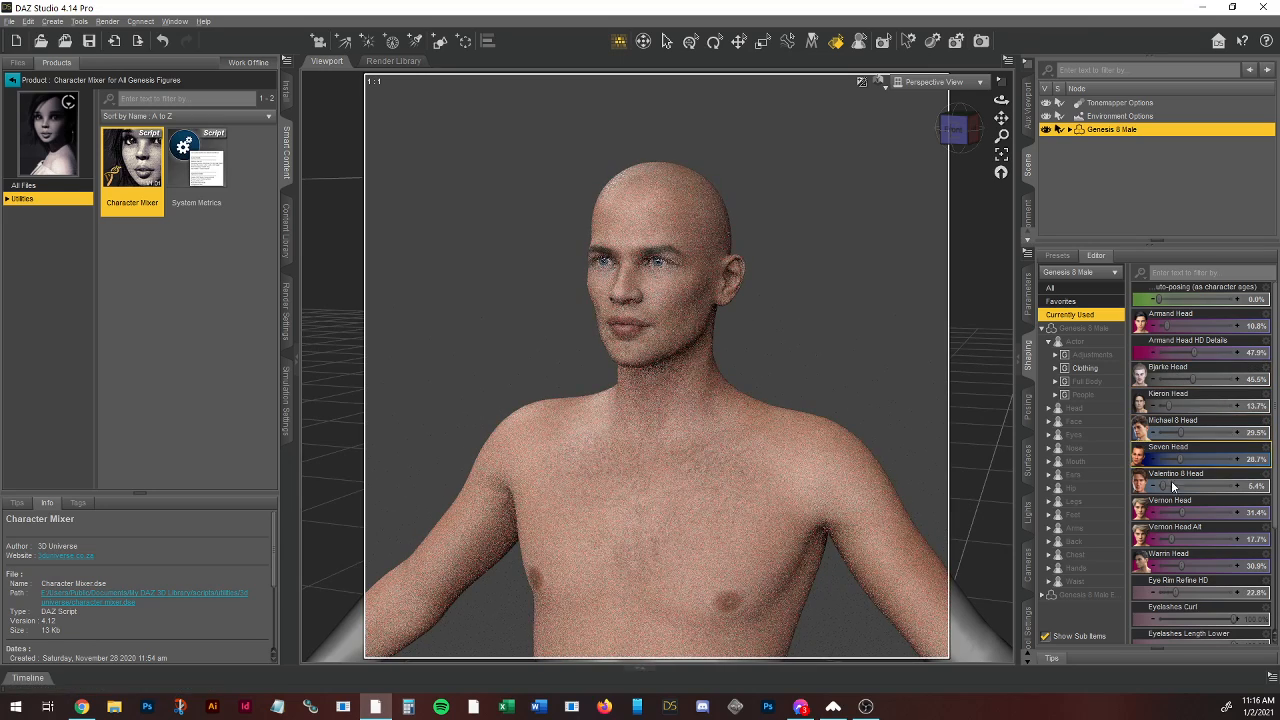
left_click_drag(1188, 540, 1186, 539)
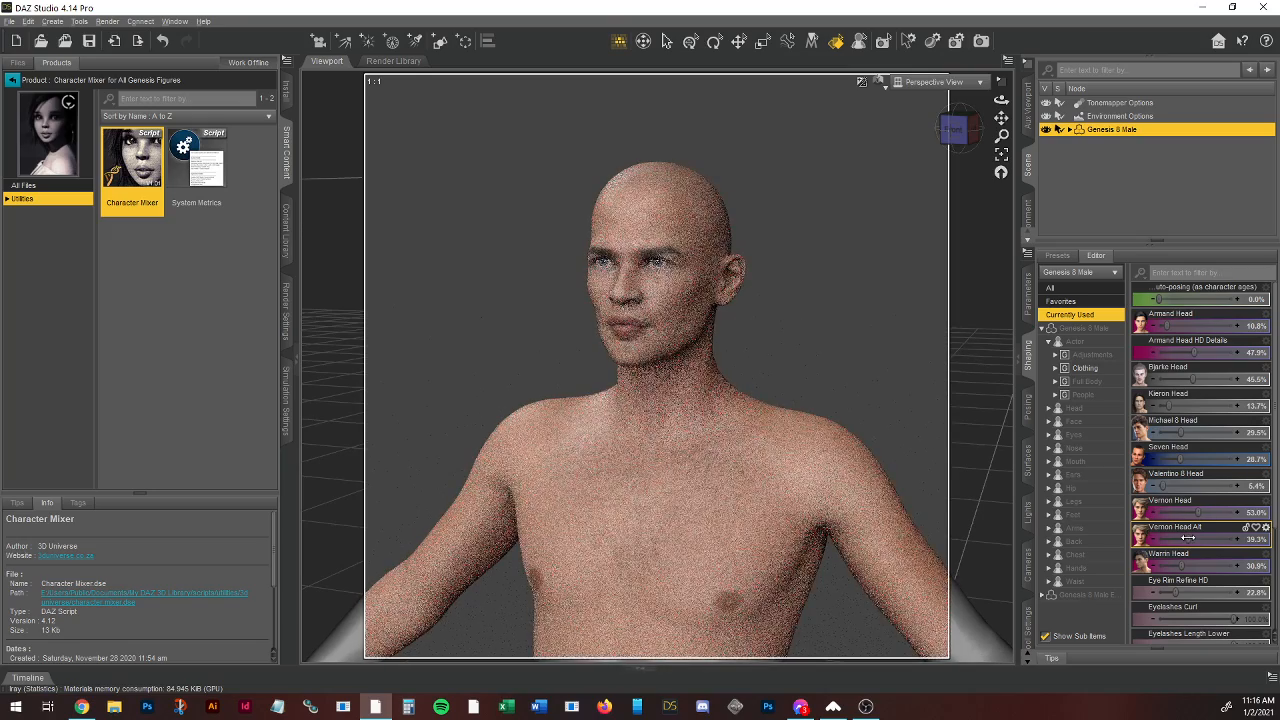
left_click_drag(1186, 540, 1176, 540)
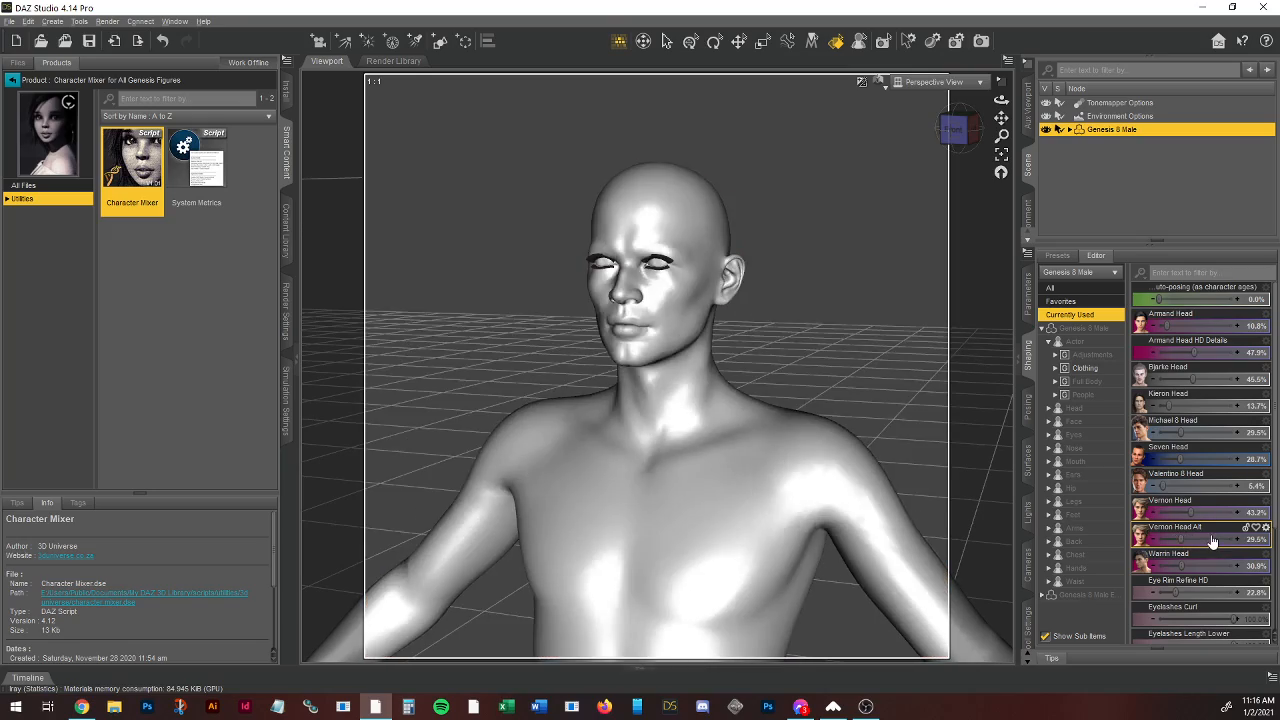
left_click_drag(1176, 545, 1160, 545)
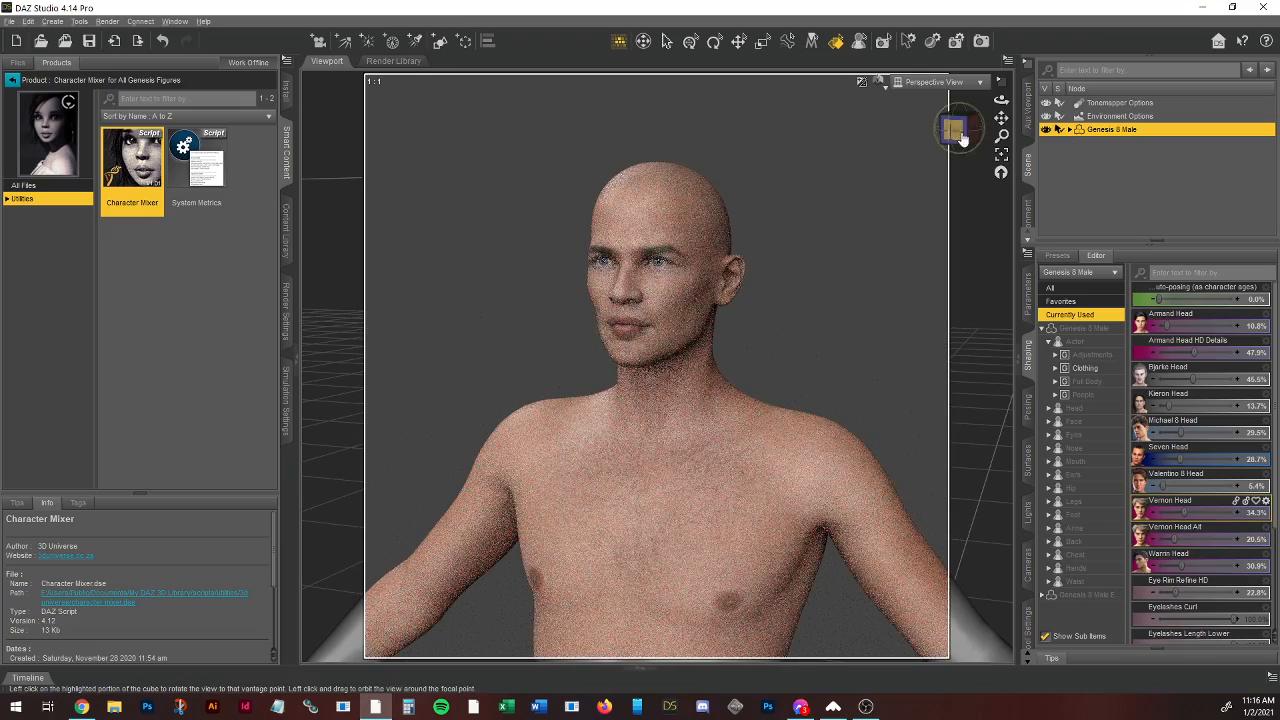
Step: Inspect the adjusted face in profile and from the opposite three-quarter angle, finishing on a wider front view of the head and torso
left_click_drag(952, 128, 846, 184)
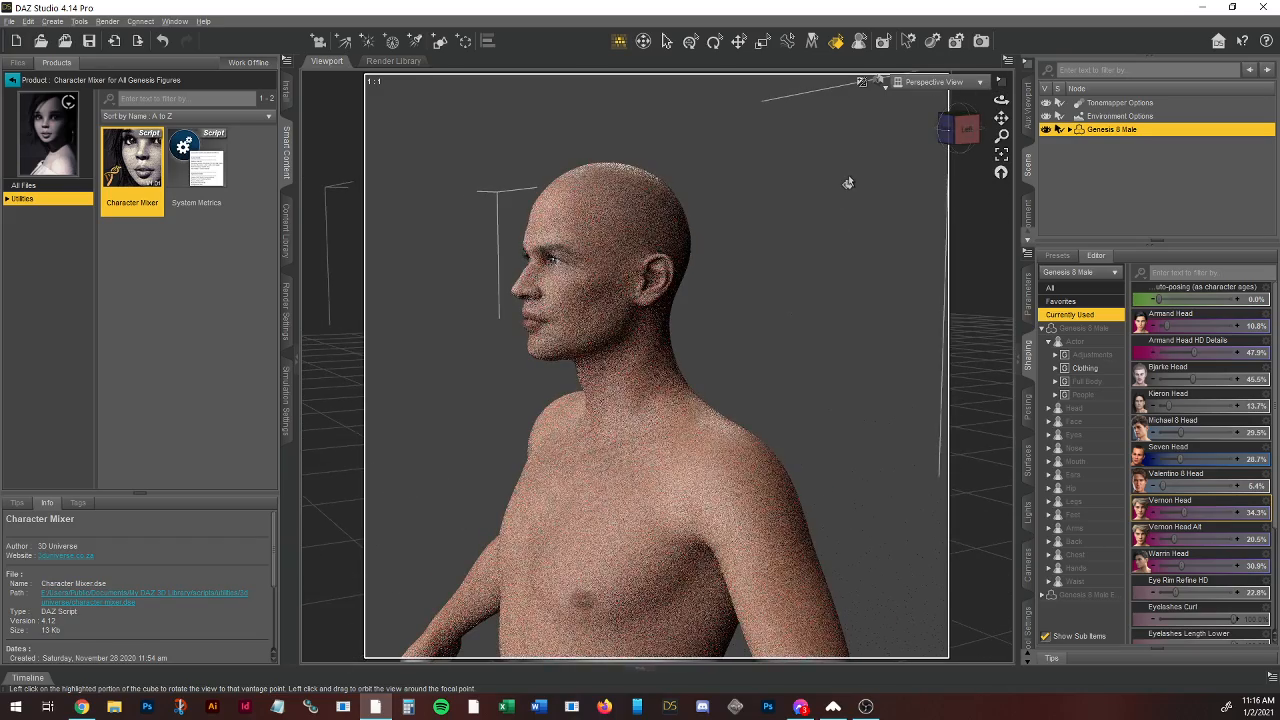
left_click_drag(959, 134, 951, 135)
left_click(960, 130)
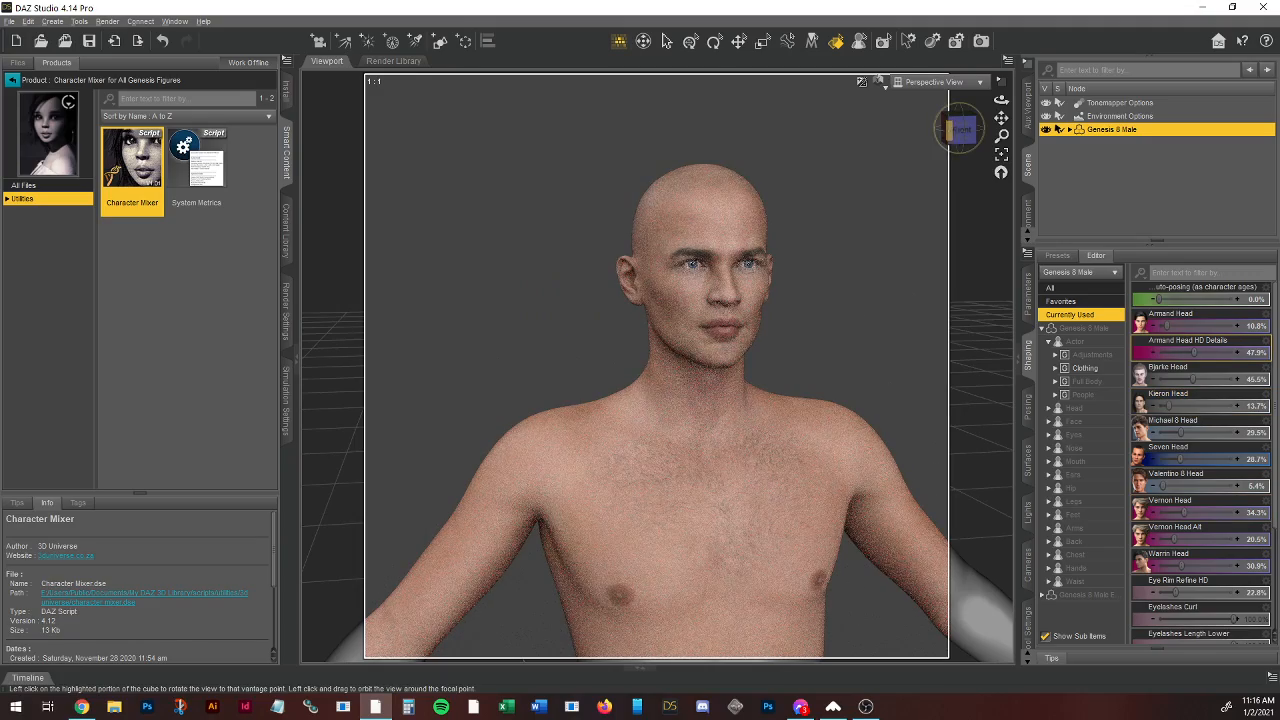
left_click(948, 138)
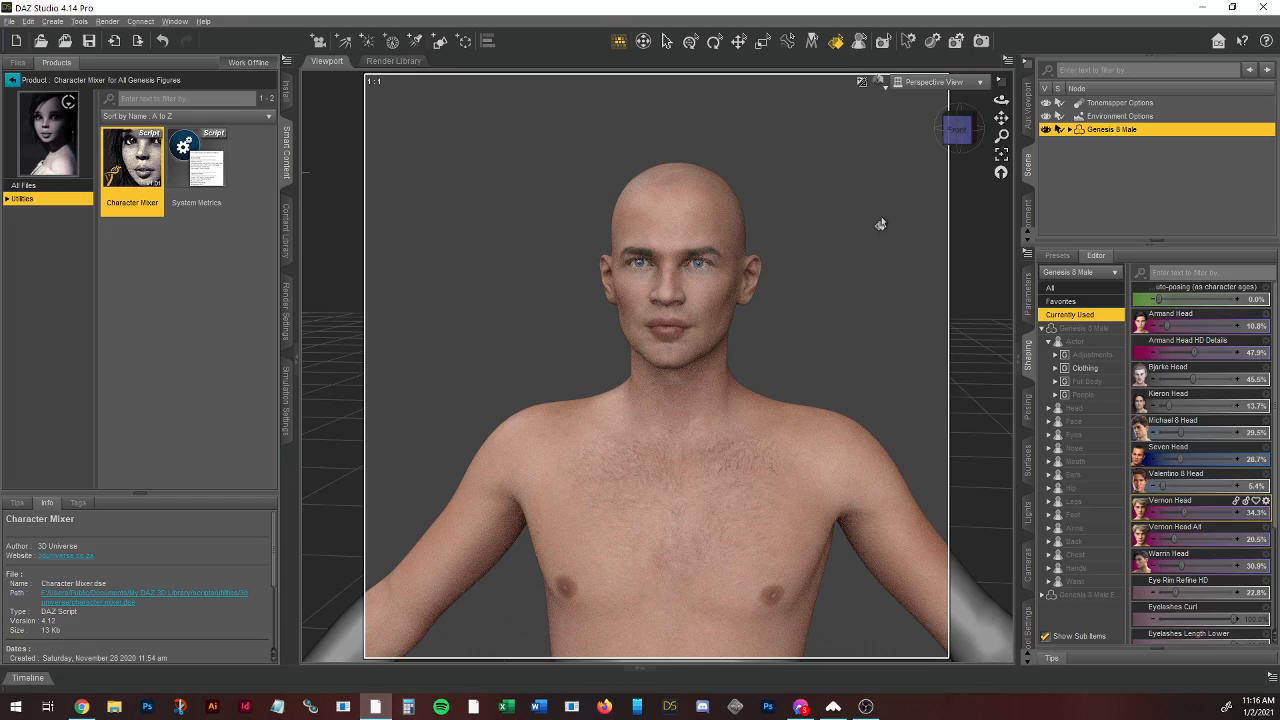
scroll(813, 181, "down", 2)
left_click_drag(1001, 118, 959, 72)
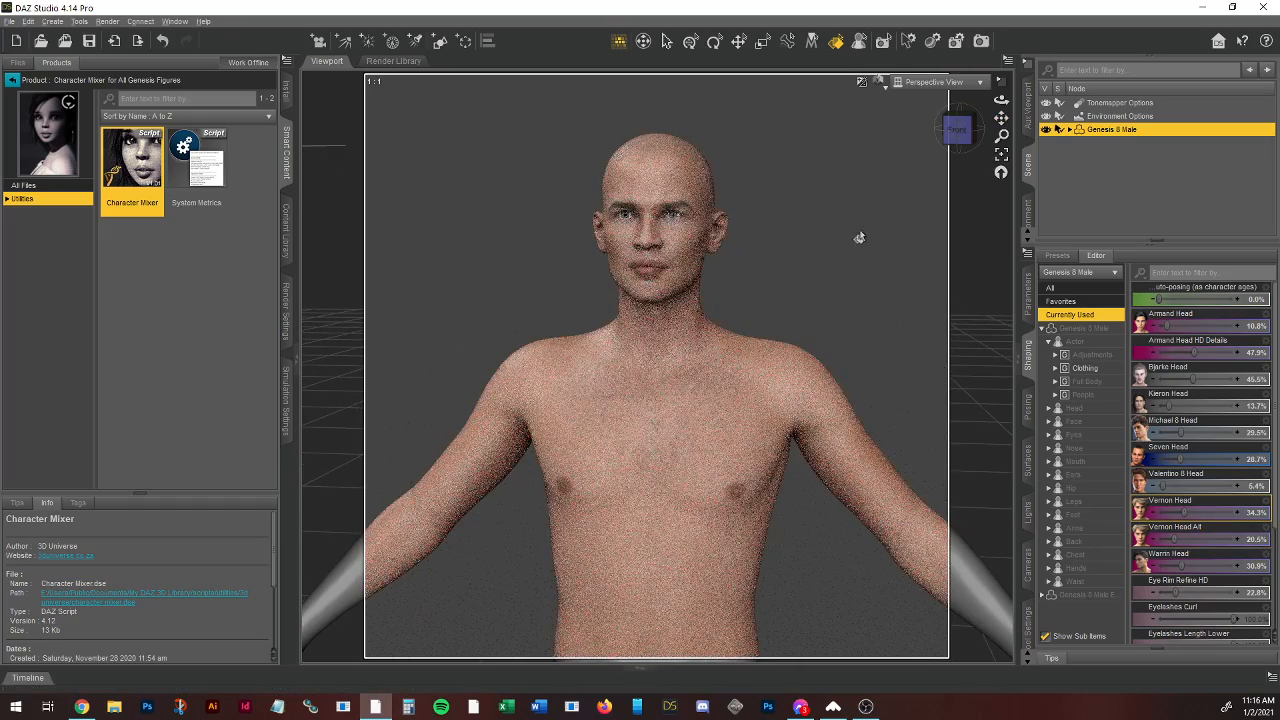
left_click_drag(972, 136, 923, 186)
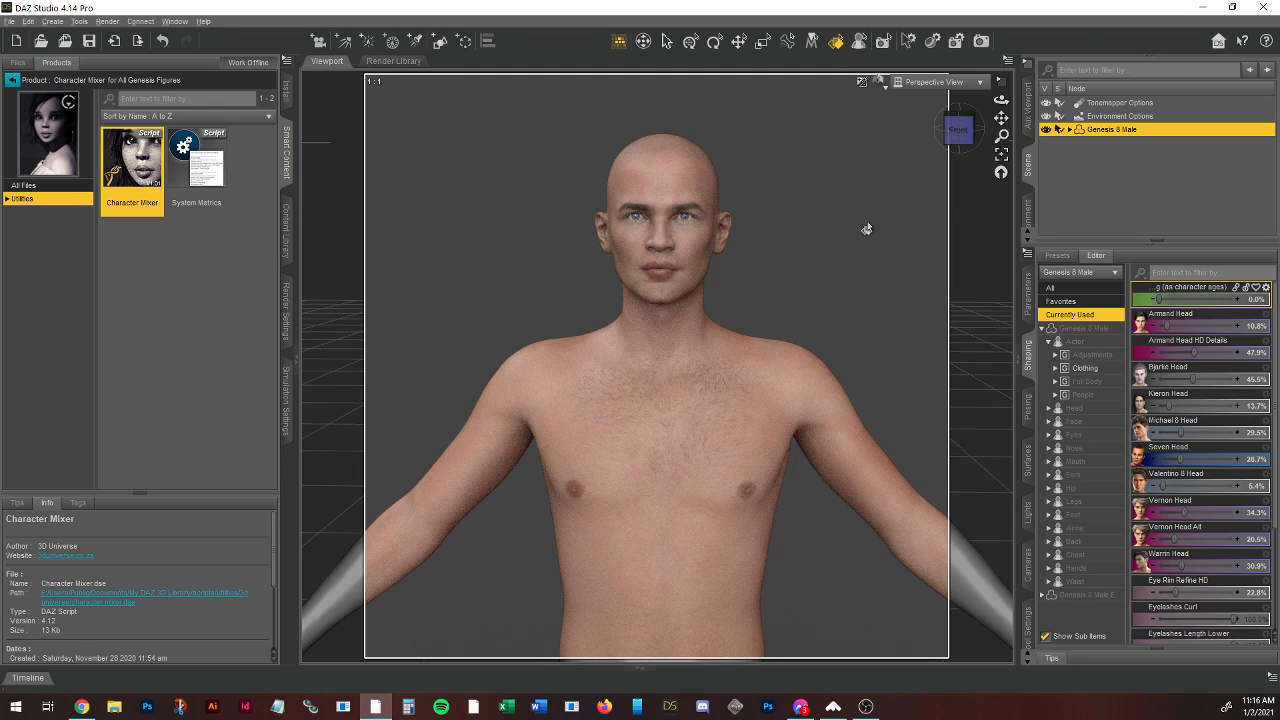
Step: Save the scene as livestream in the DAZ3D Scenes folder
left_click(89, 41)
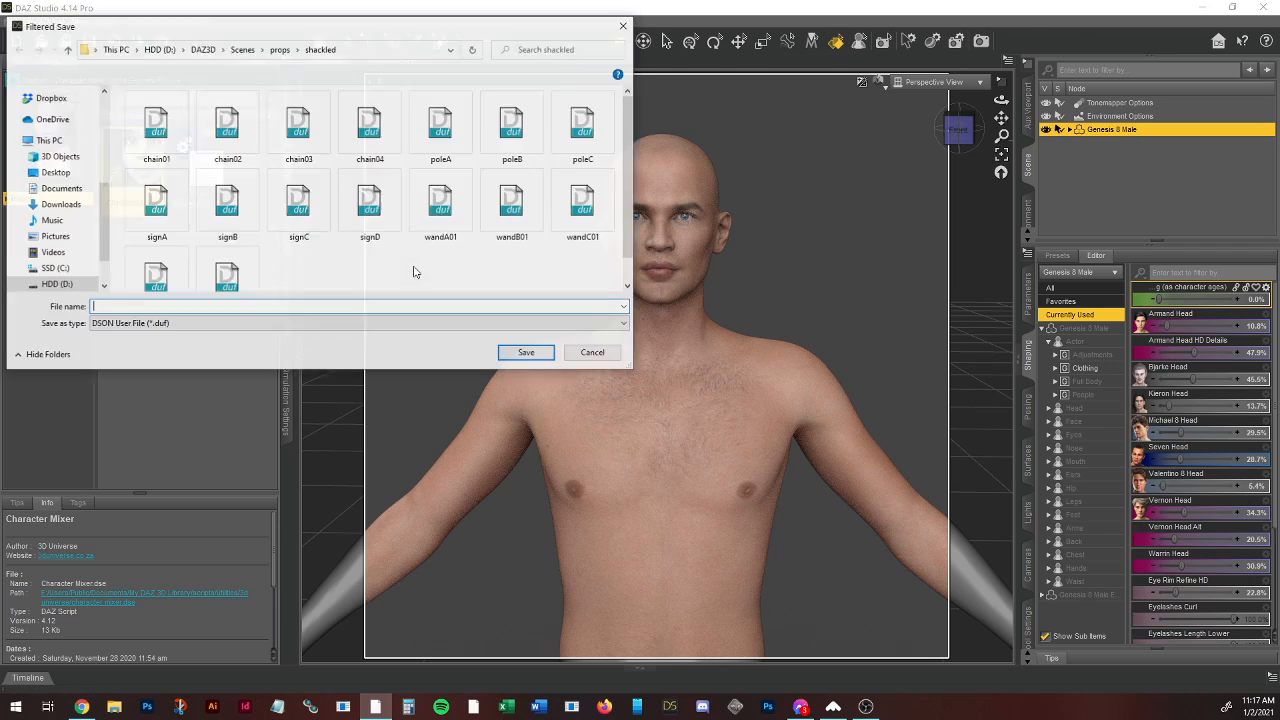
left_click(242, 49)
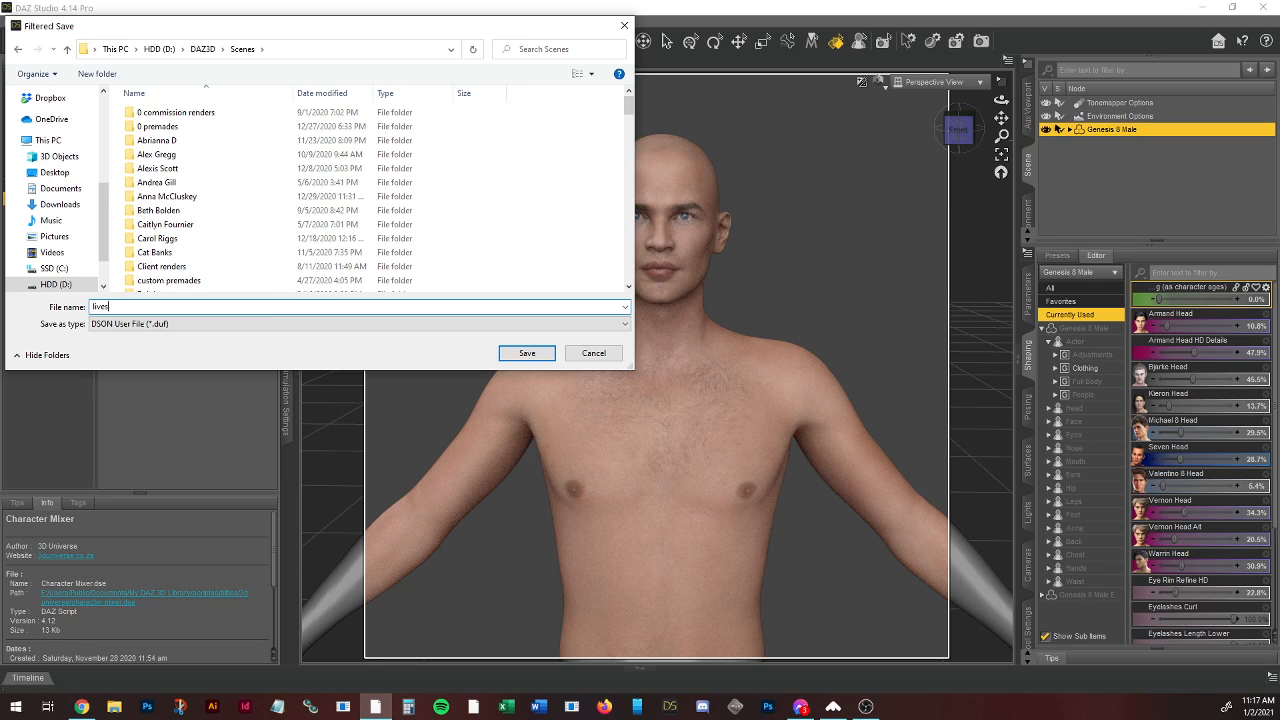
key("Return")
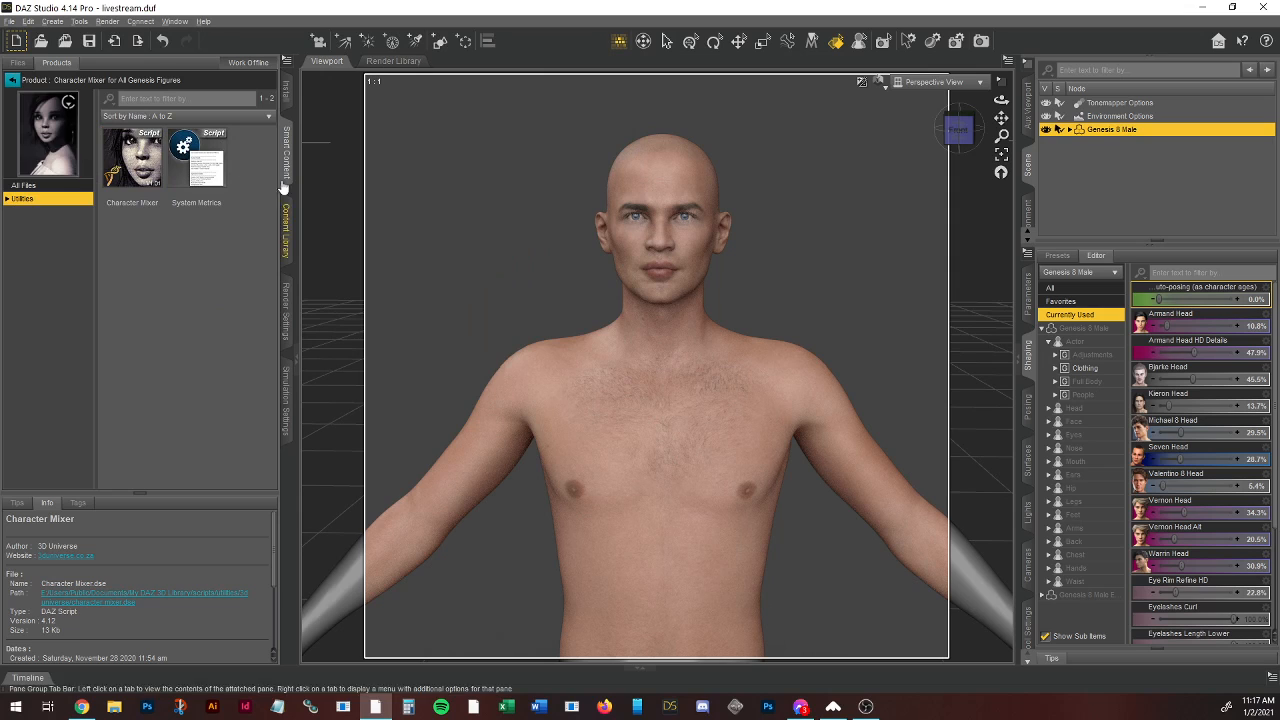
Step: Return to the product list, clear its "mix" filter and show only the Materials category for the male figure
left_click(12, 79)
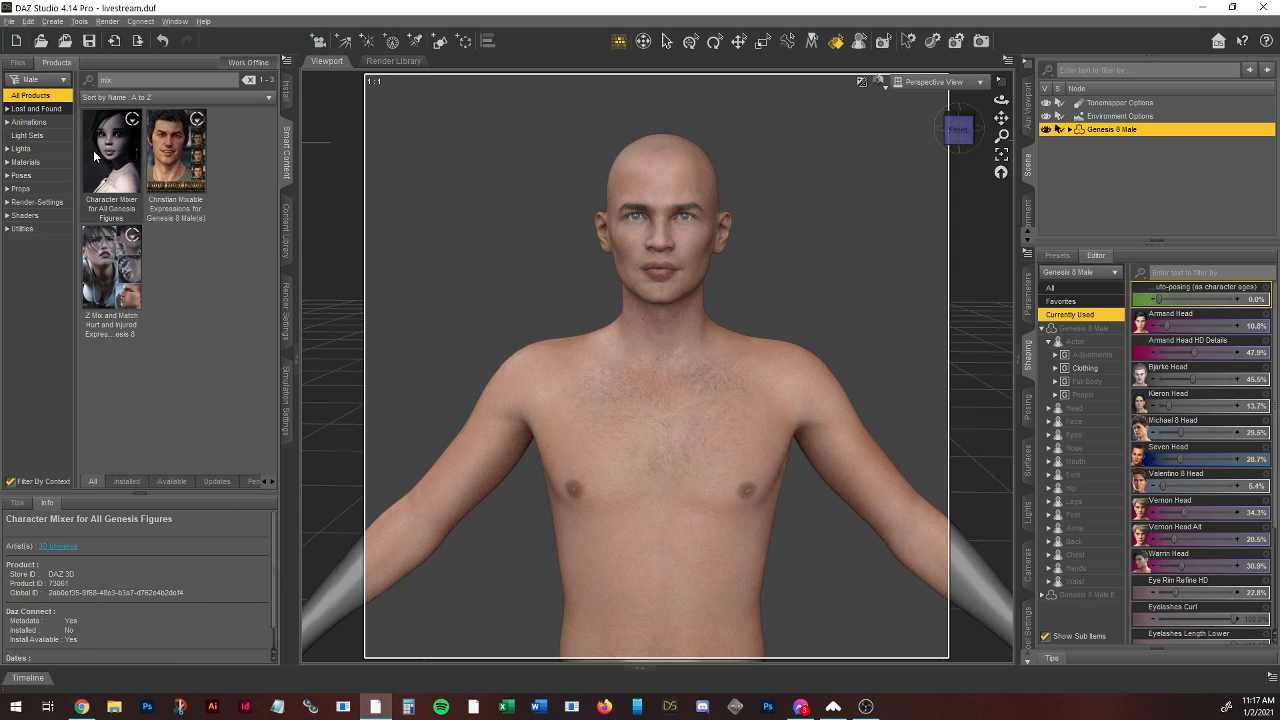
left_click(249, 79)
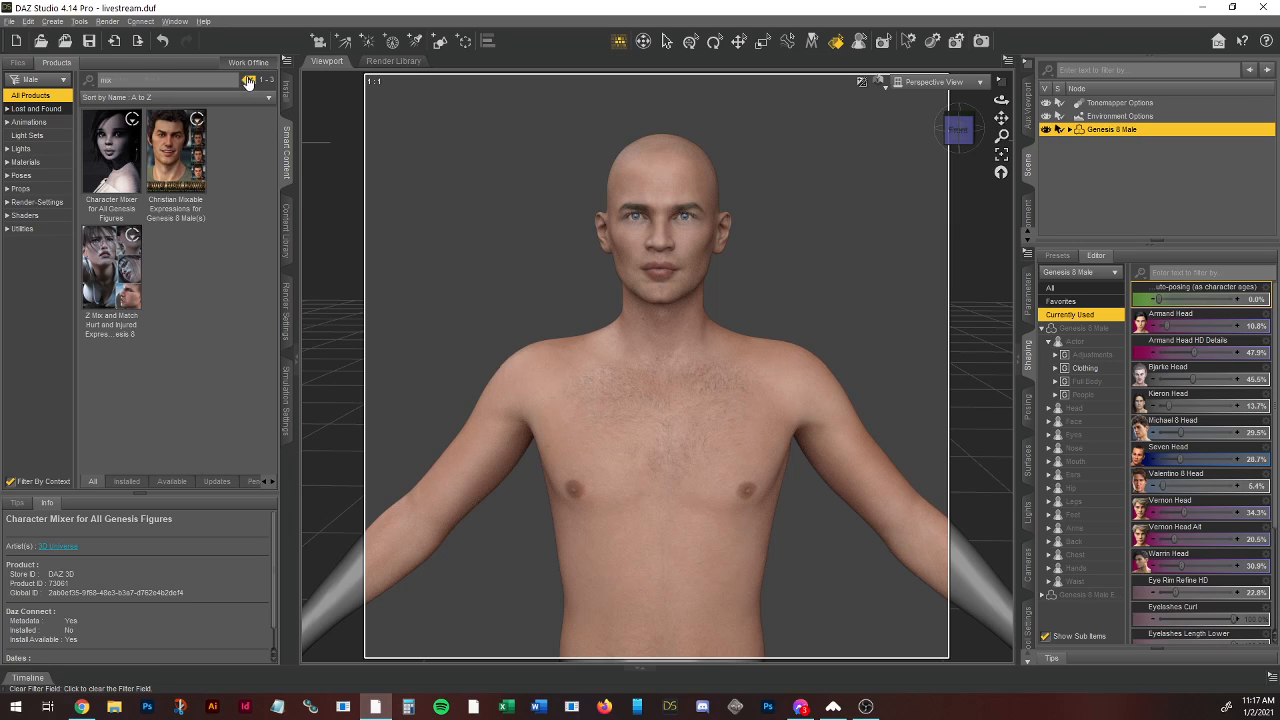
left_click(22, 163)
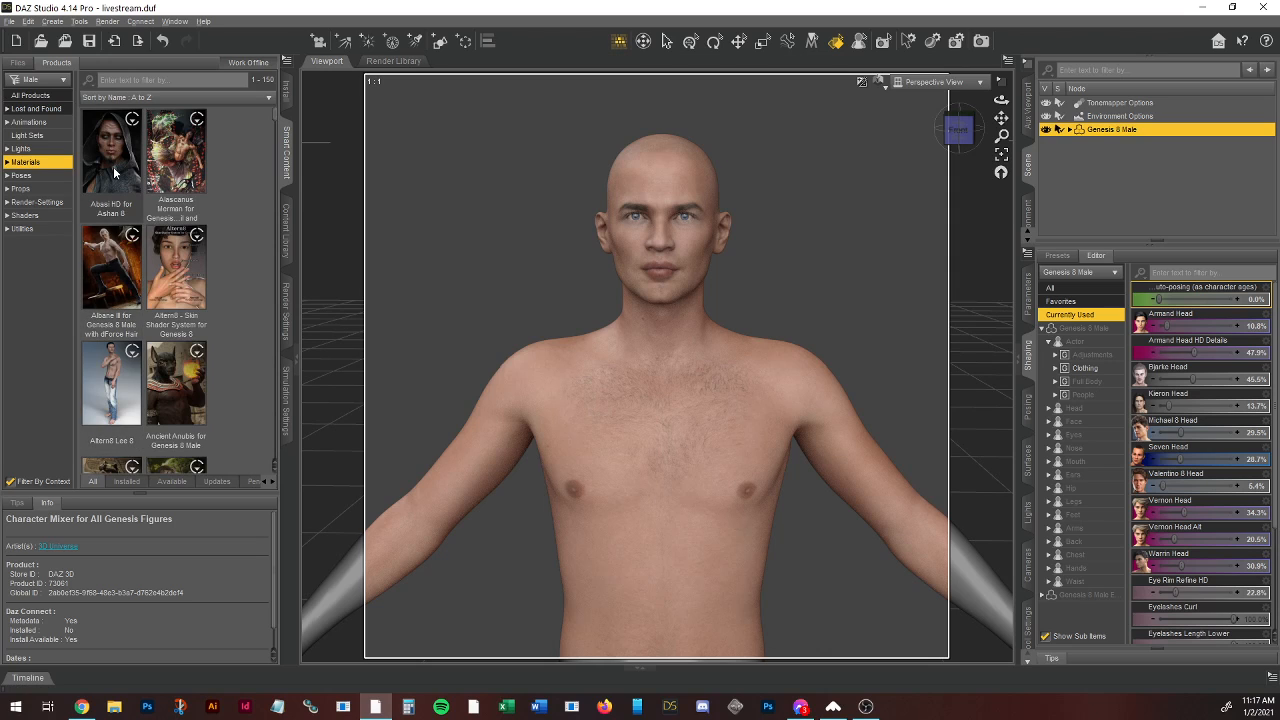
Step: Look through the Materials products for the Genesis 8 Male from the first entries to the end of the alphabetical list
scroll(180, 250, "down", 5)
scroll(257, 231, "down", 5)
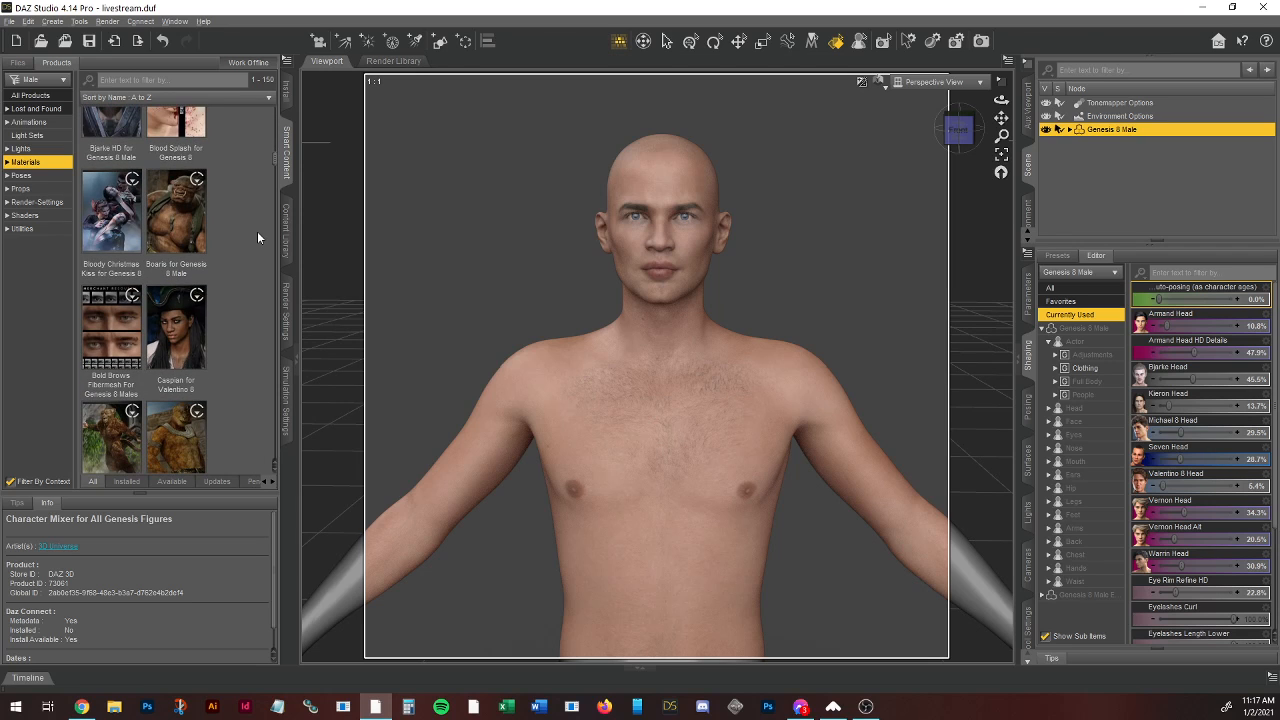
scroll(257, 231, "down", 5)
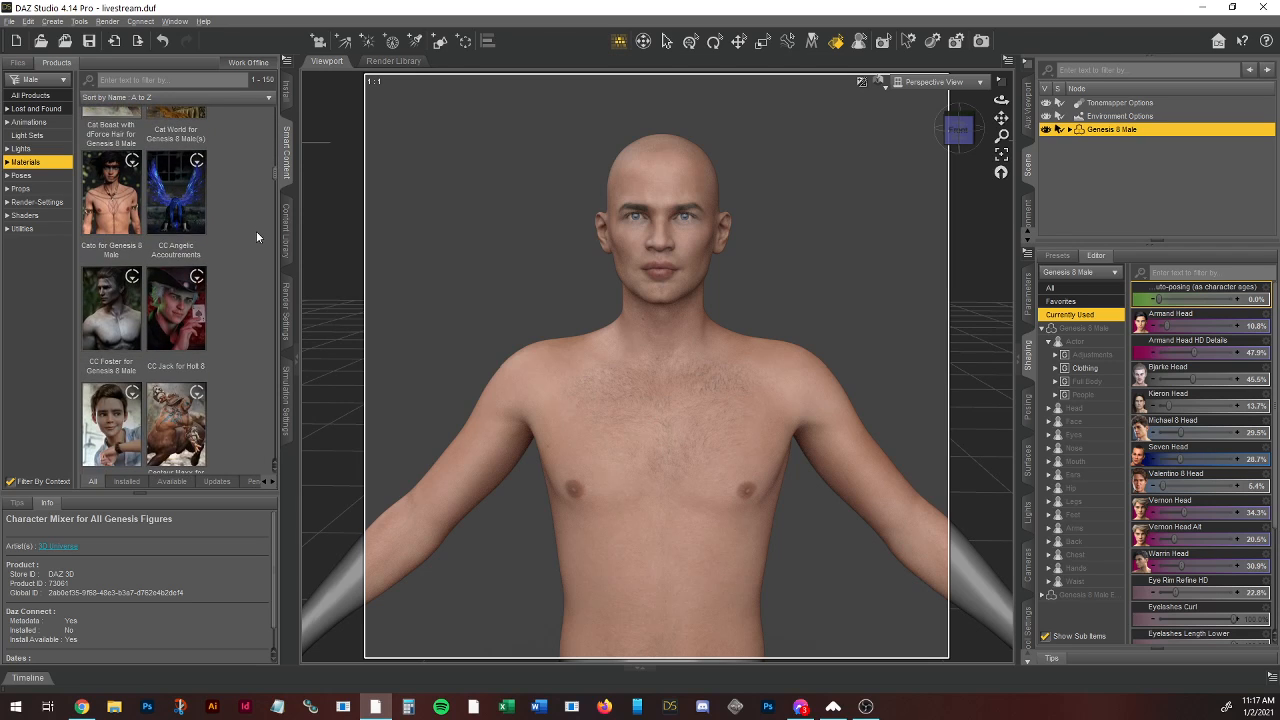
scroll(239, 245, "down", 5)
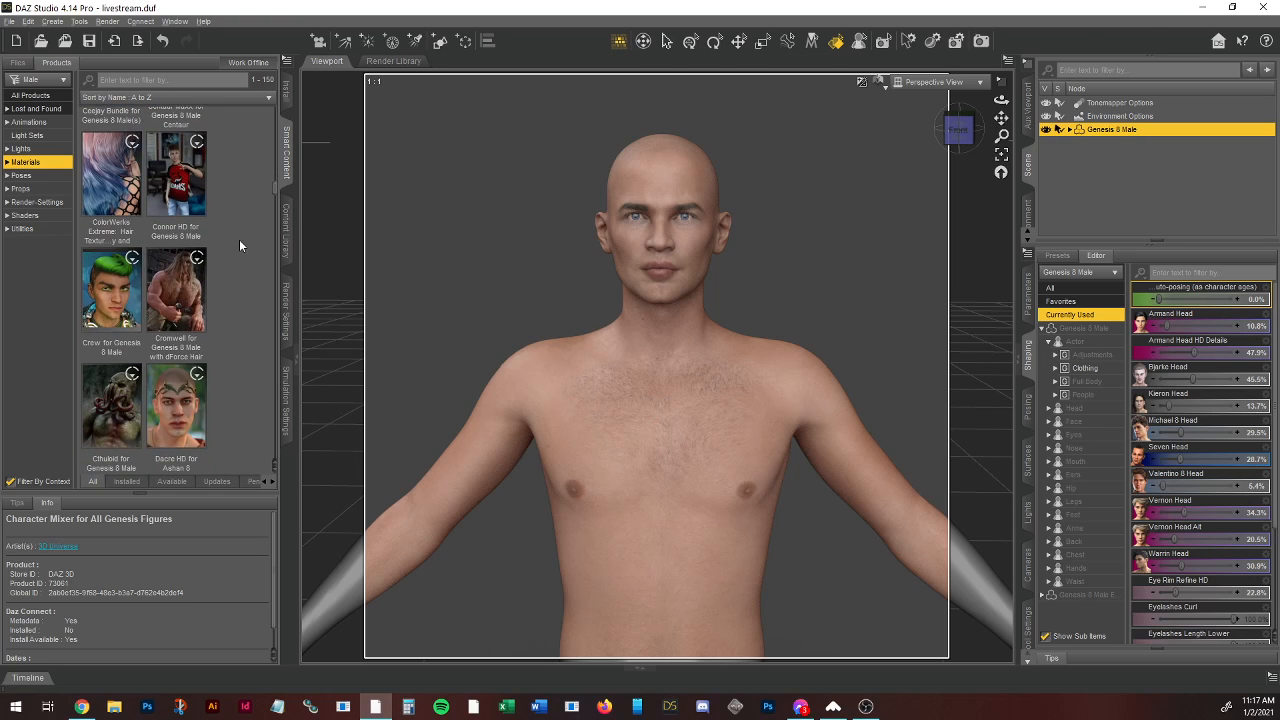
scroll(239, 245, "down", 5)
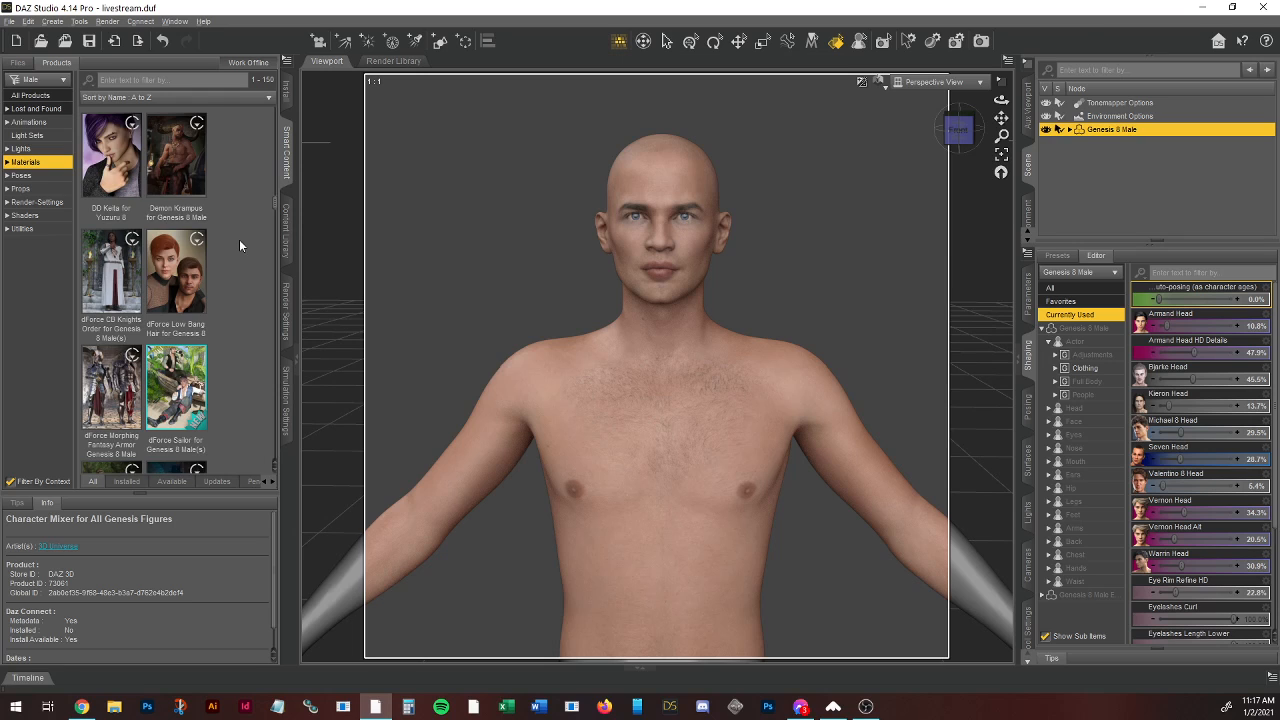
scroll(239, 245, "down", 5)
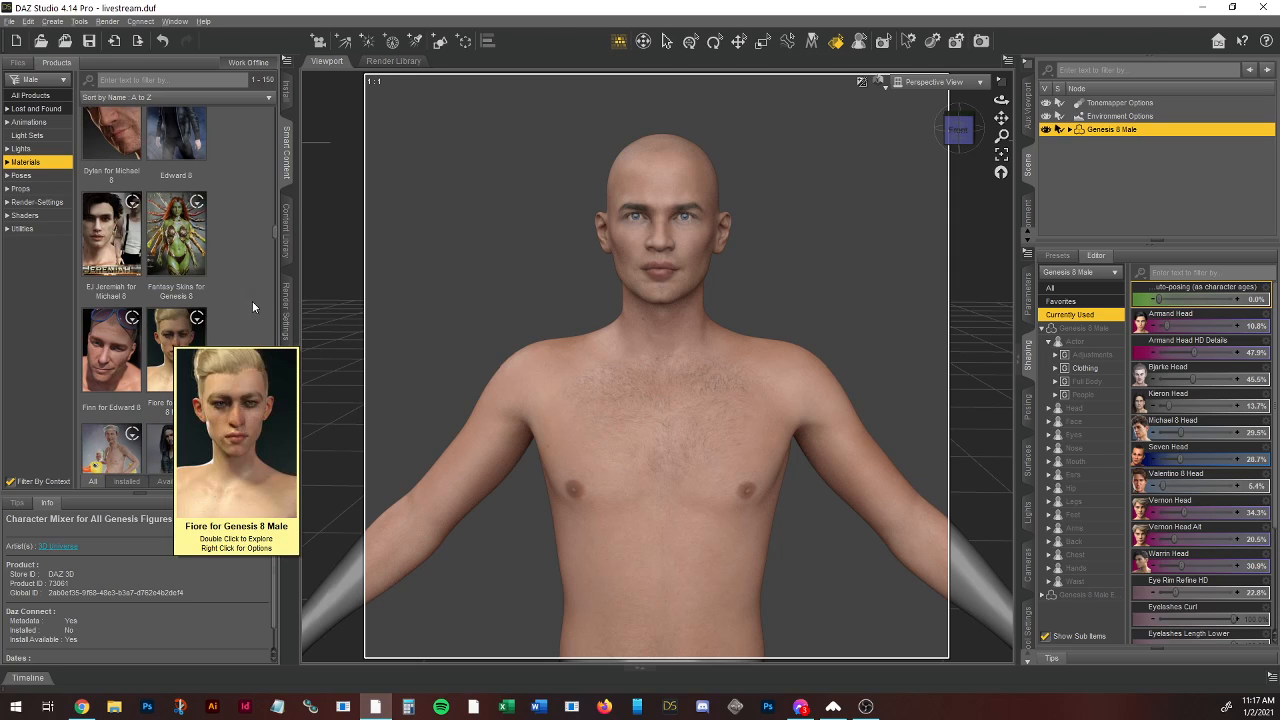
scroll(250, 262, "down", 5)
scroll(250, 260, "down", 5)
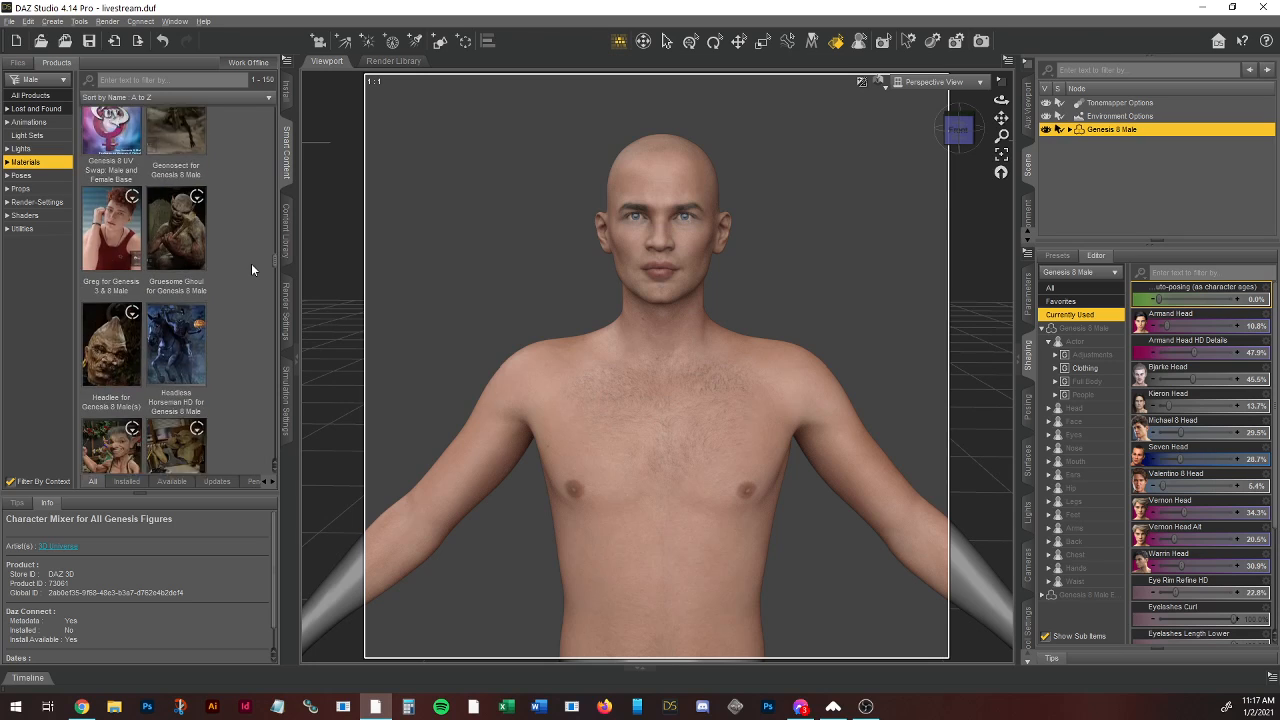
scroll(238, 290, "down", 3)
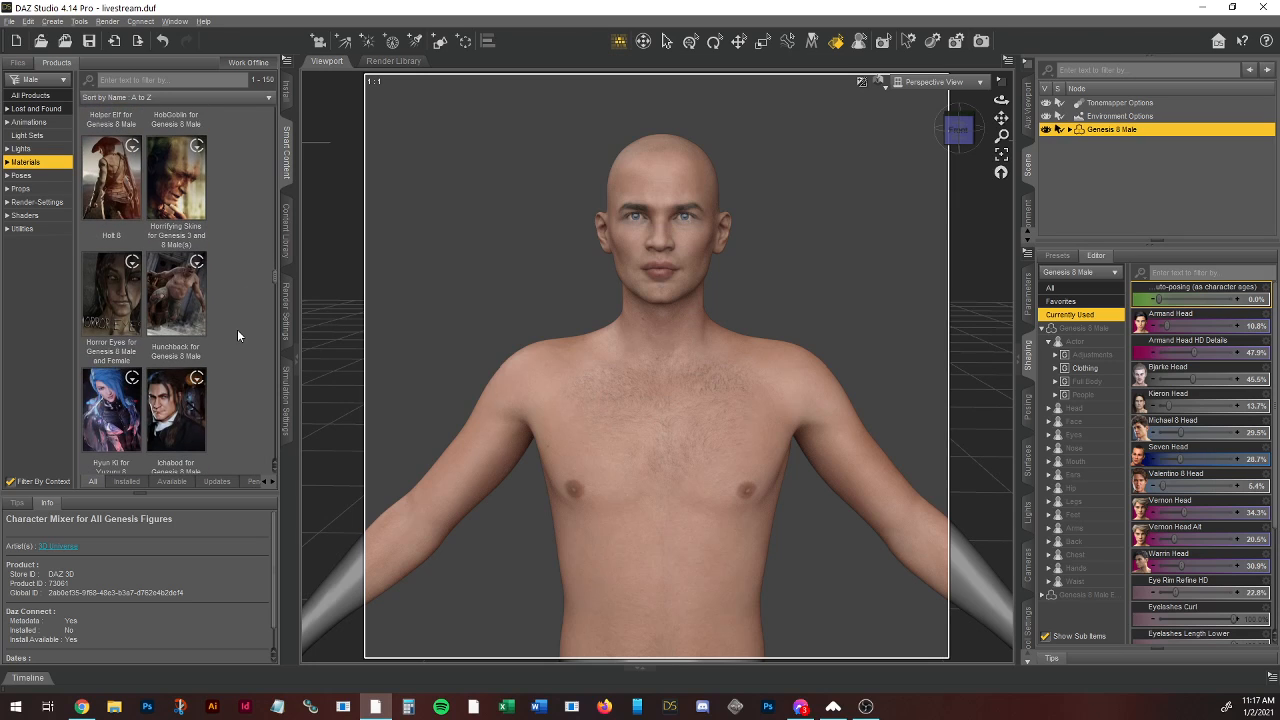
scroll(237, 336, "down", 8)
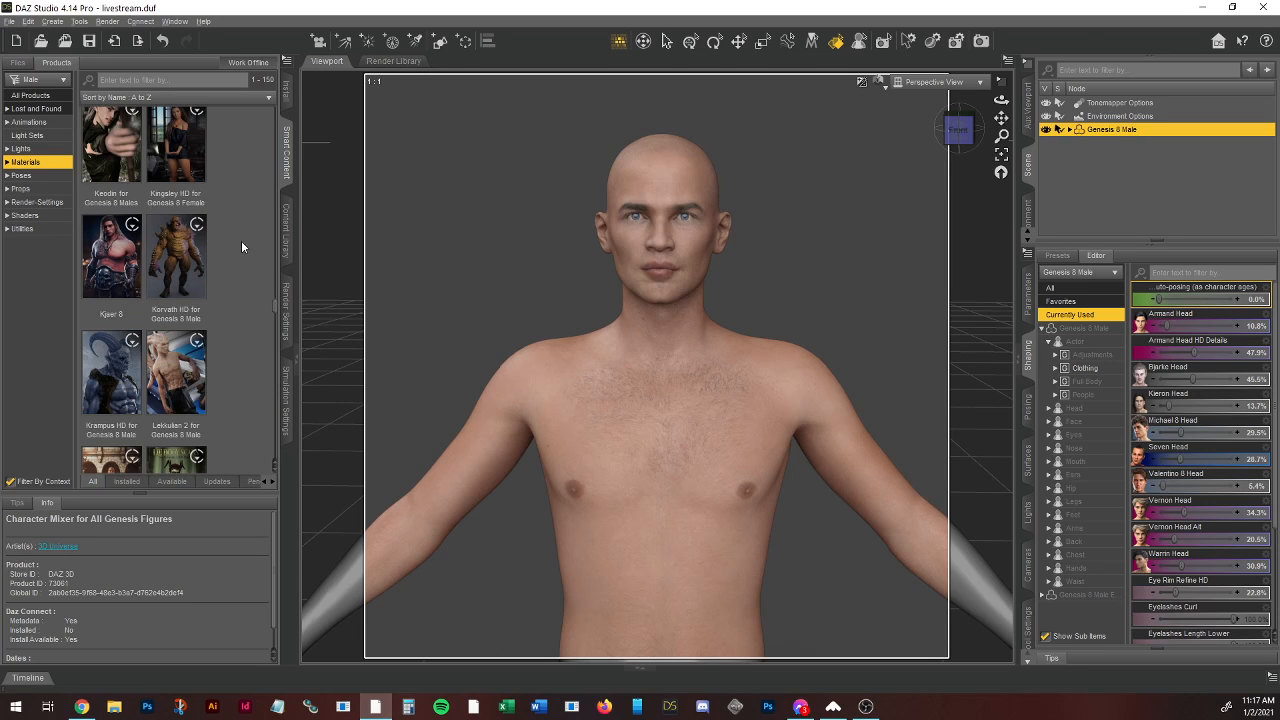
scroll(241, 247, "down", 5)
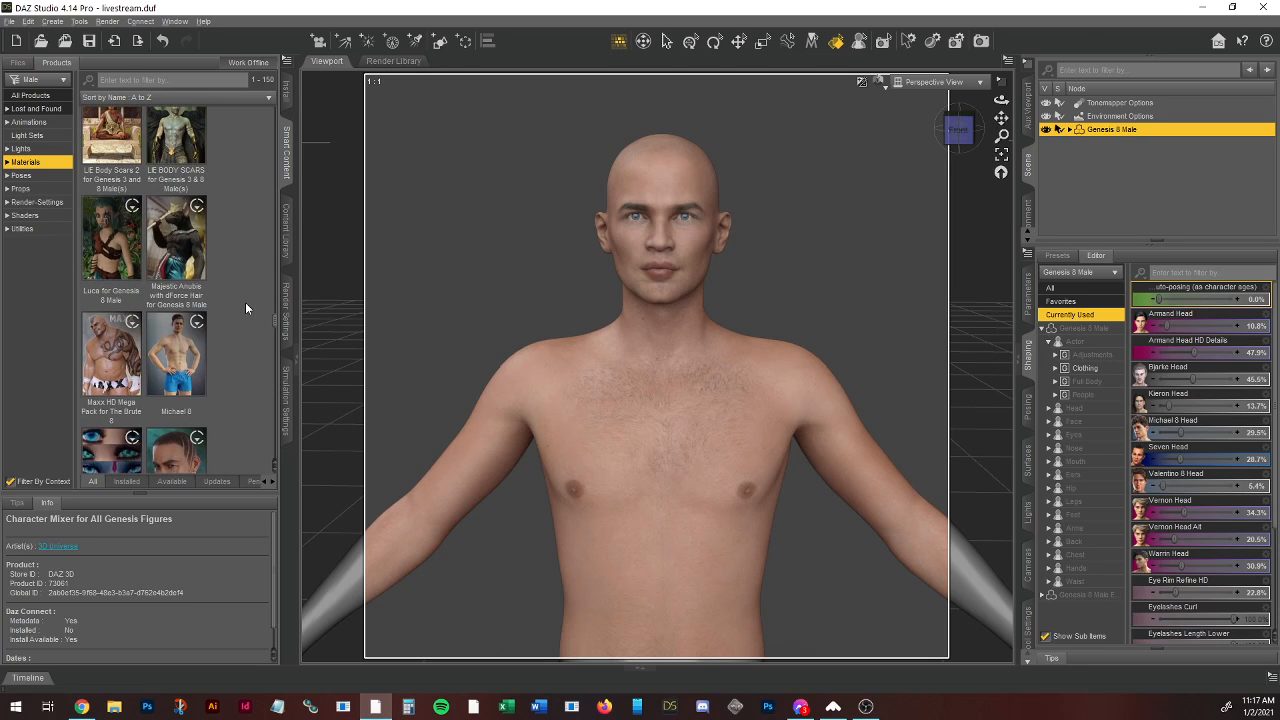
scroll(194, 357, "down", 2)
scroll(200, 345, "up", 2)
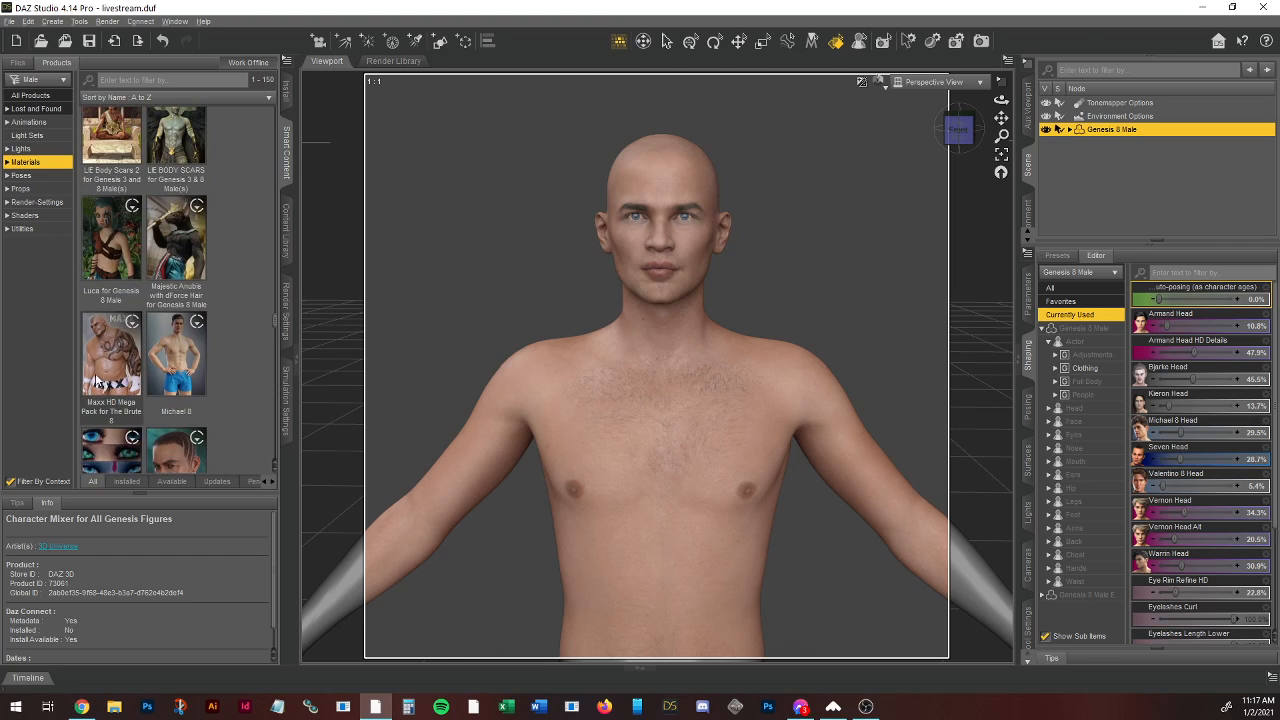
scroll(241, 276, "down", 5)
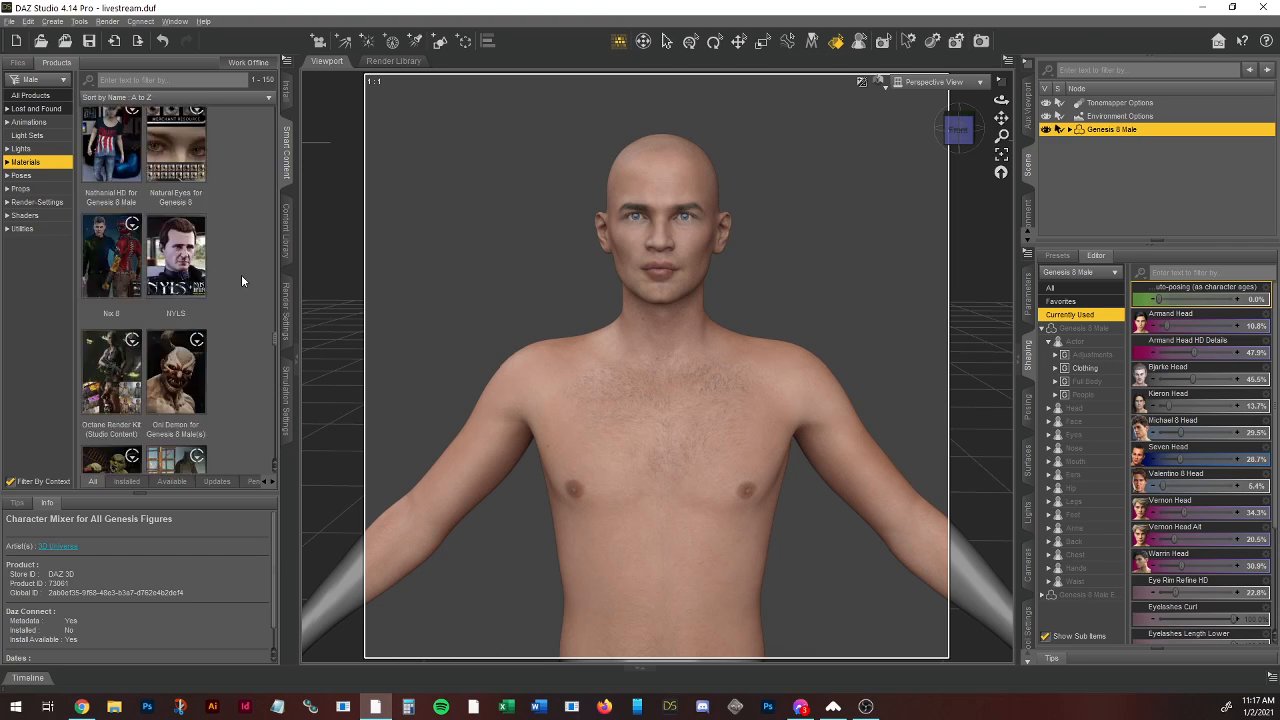
scroll(242, 275, "down", 4)
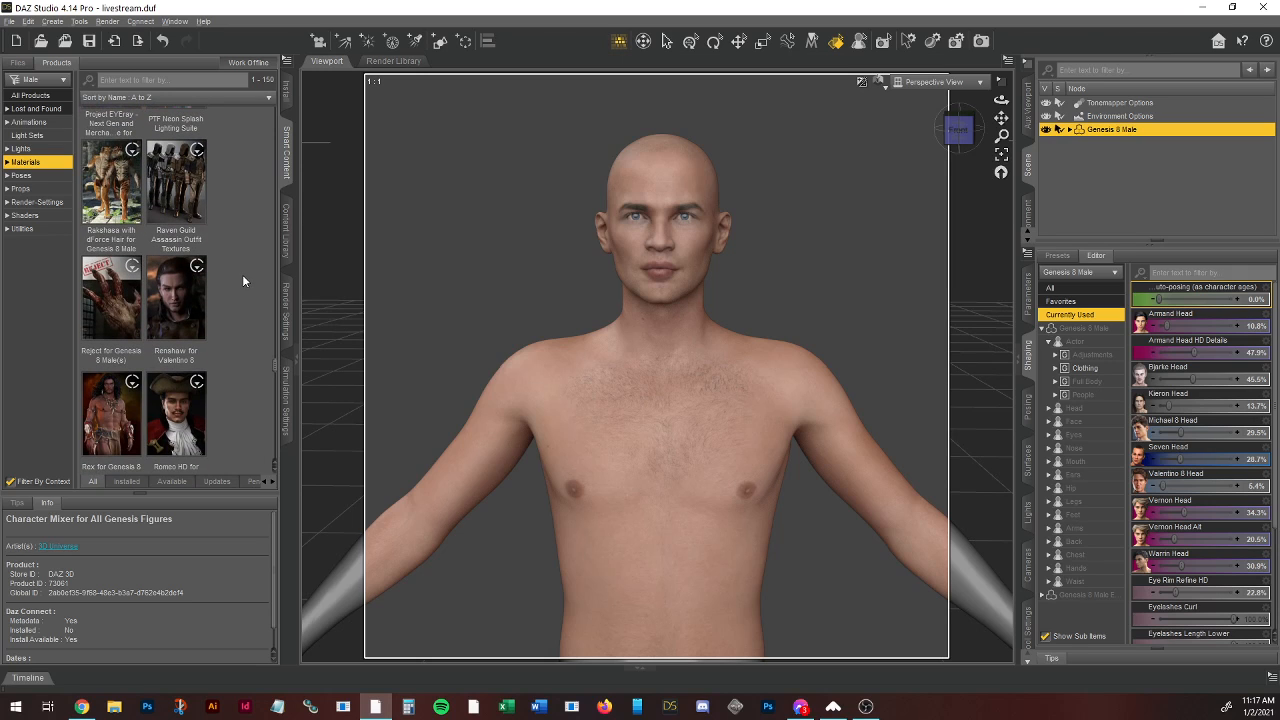
scroll(250, 360, "down", 3)
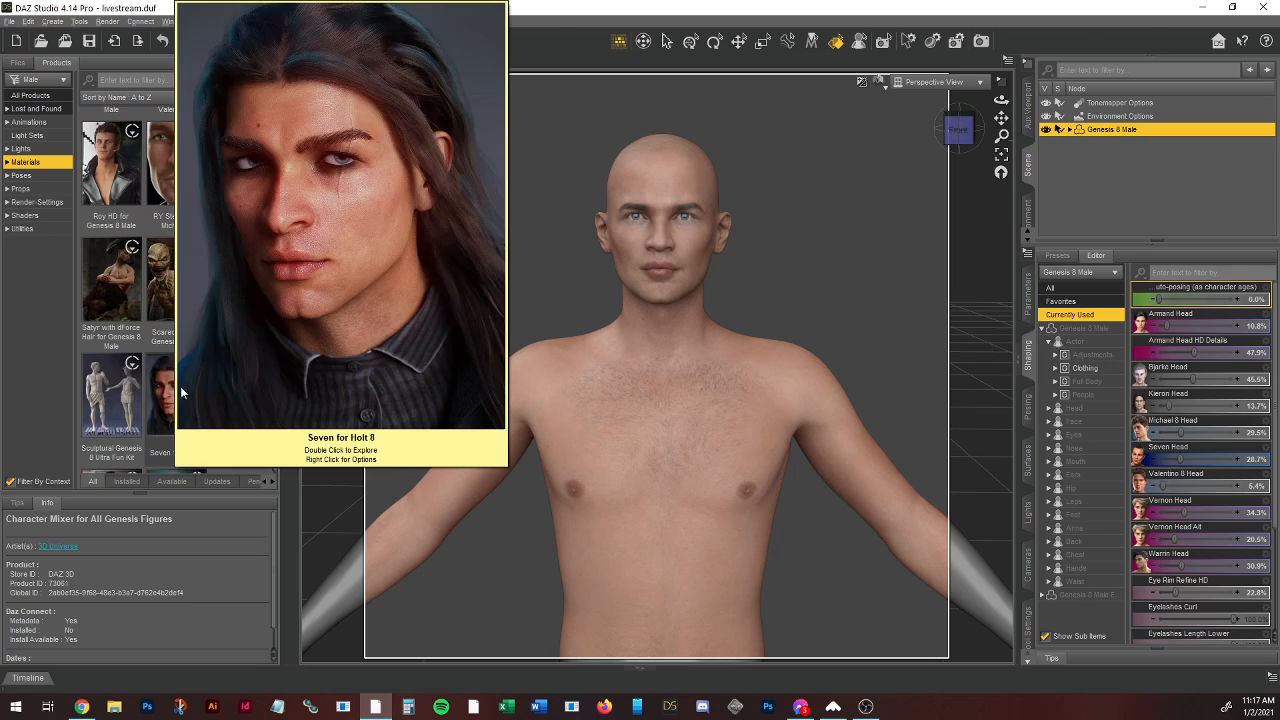
scroll(180, 386, "down", 3)
scroll(218, 299, "down", 4)
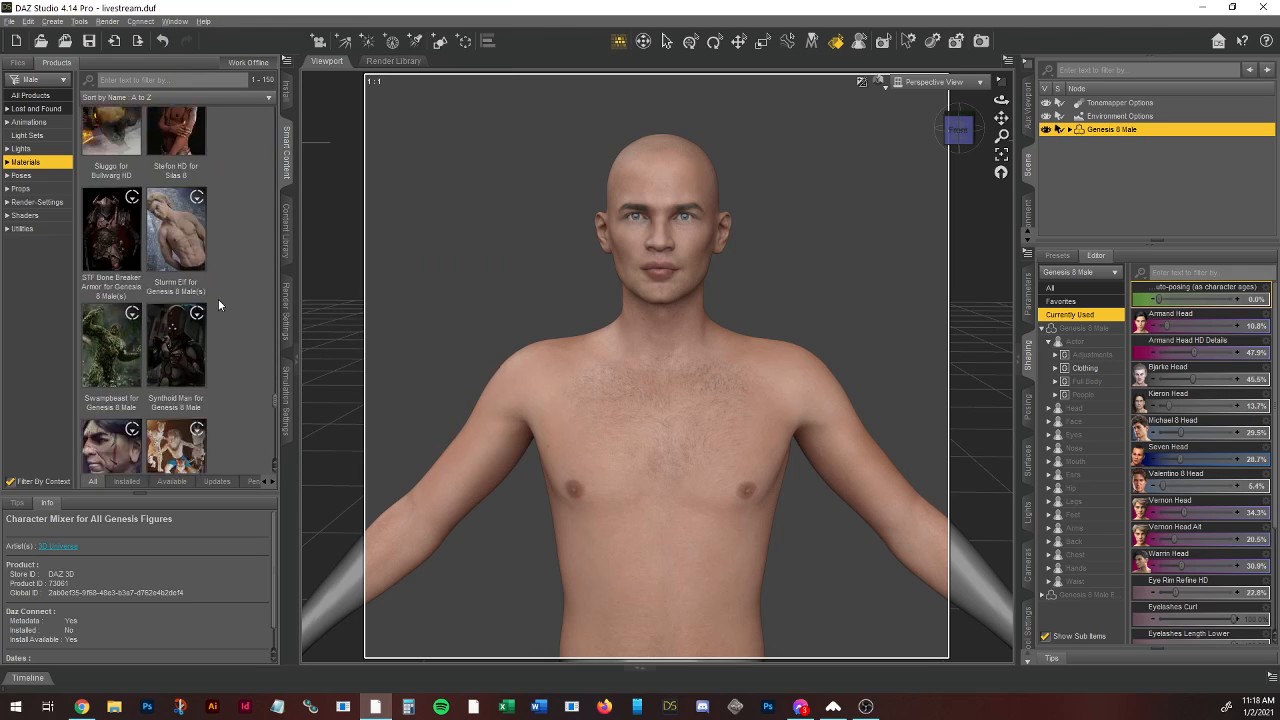
scroll(234, 347, "down", 4)
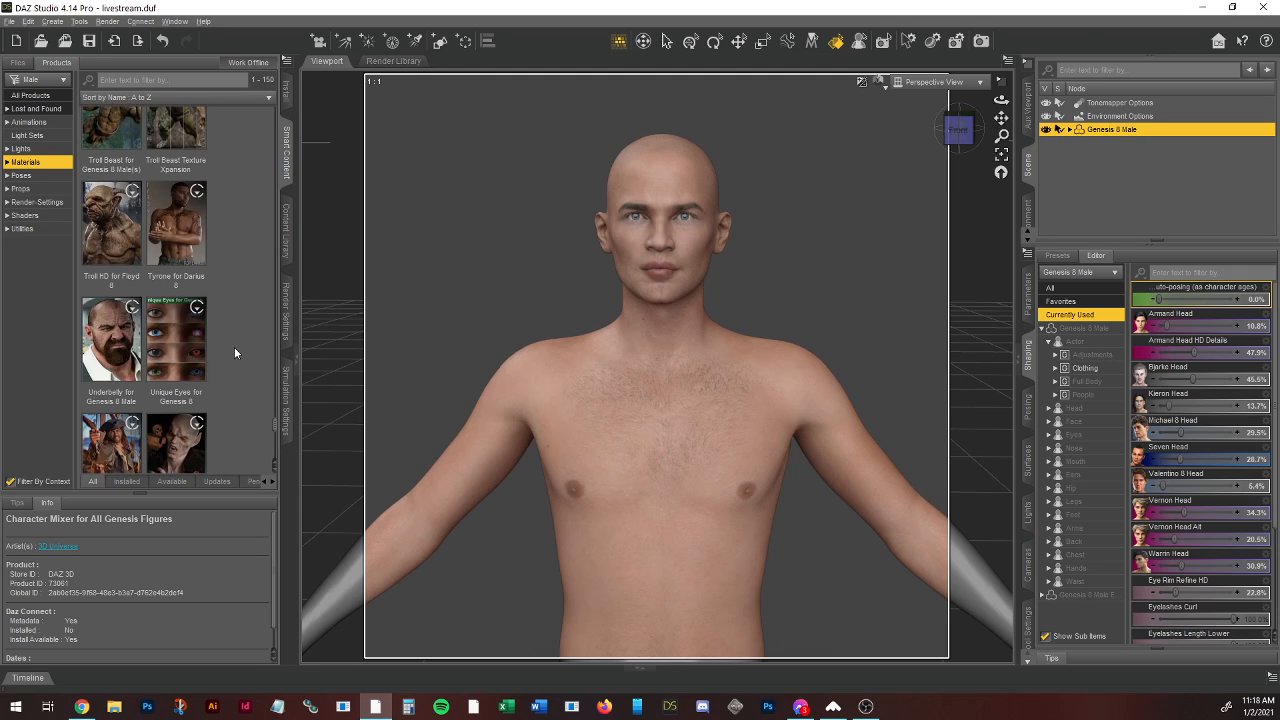
scroll(234, 347, "down", 2)
scroll(234, 352, "down", 3)
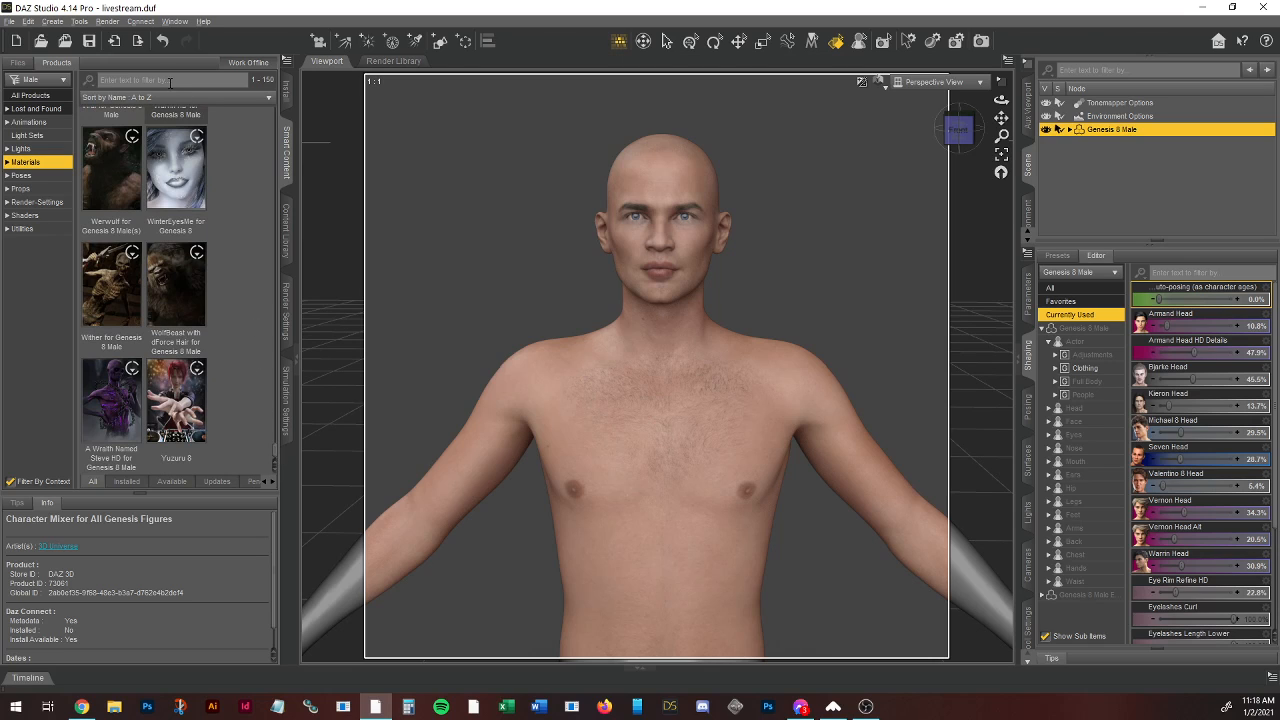
Step: Open the Kjaer 8 product in the Materials category and apply its MDL version of Kjaer 8 All Maps to the figure
left_click(286, 91)
left_click(287, 155)
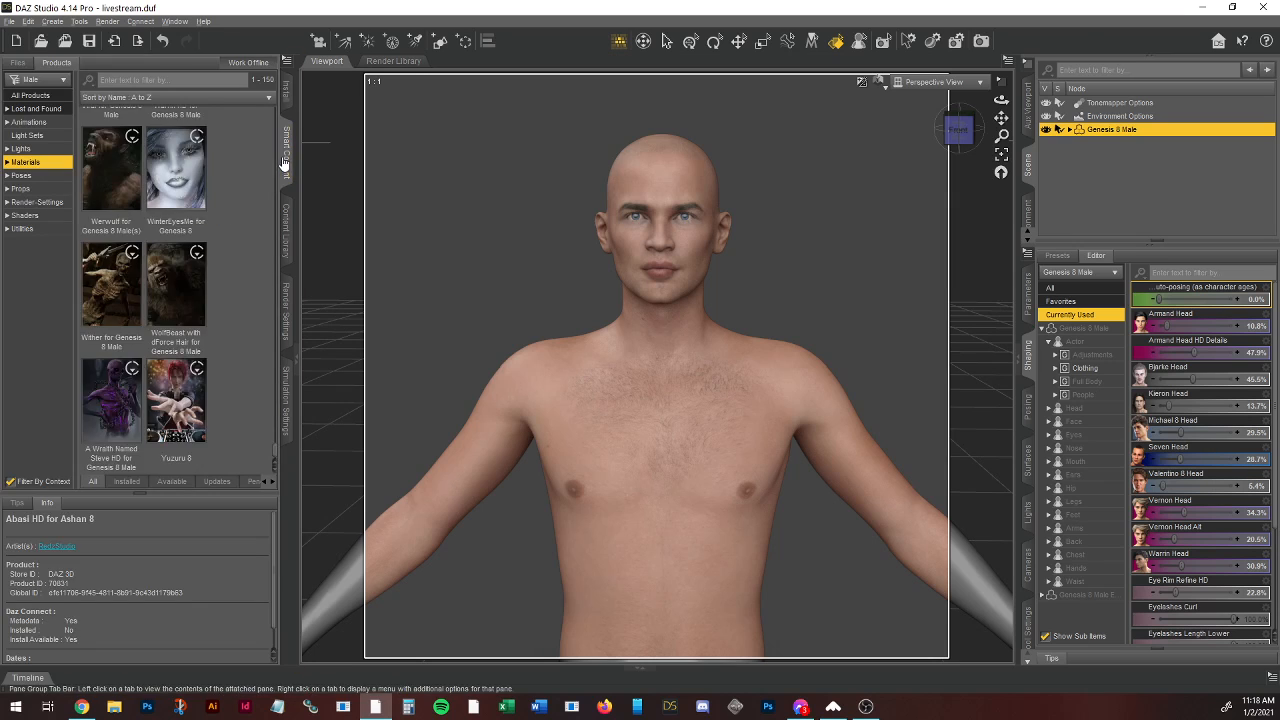
scroll(207, 247, "down", 5)
scroll(208, 243, "up", 3)
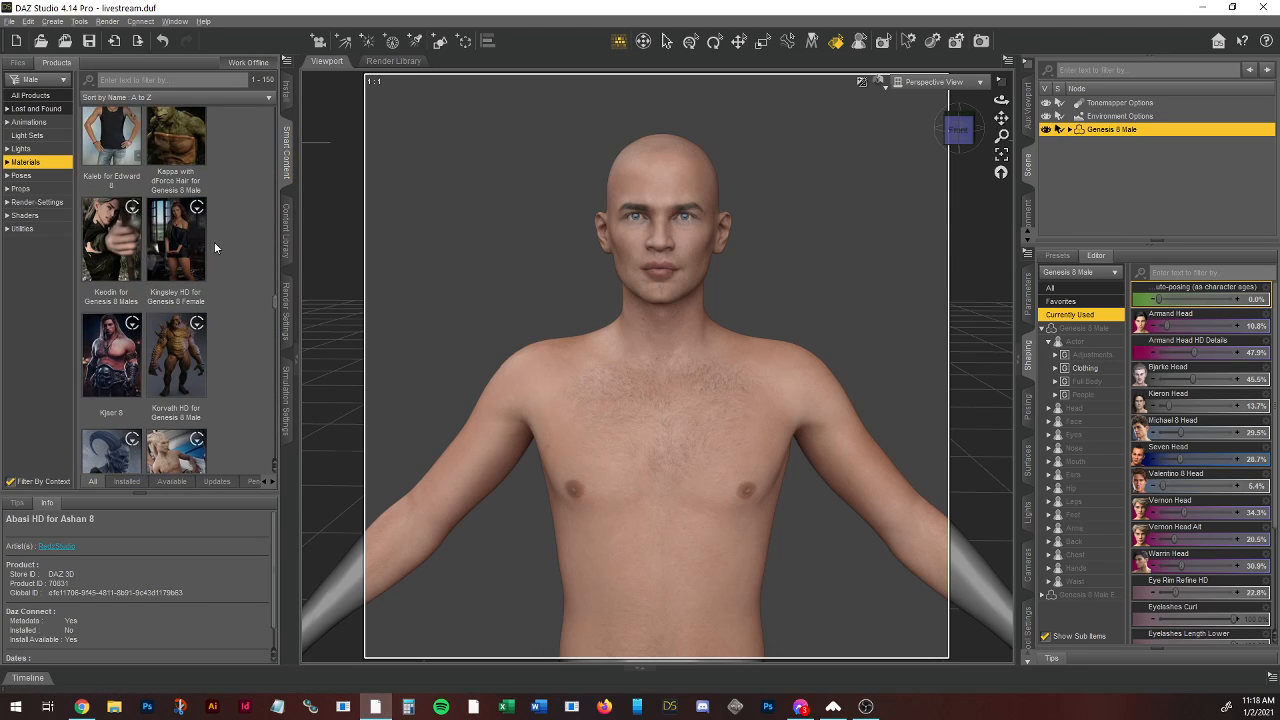
double_click(112, 355)
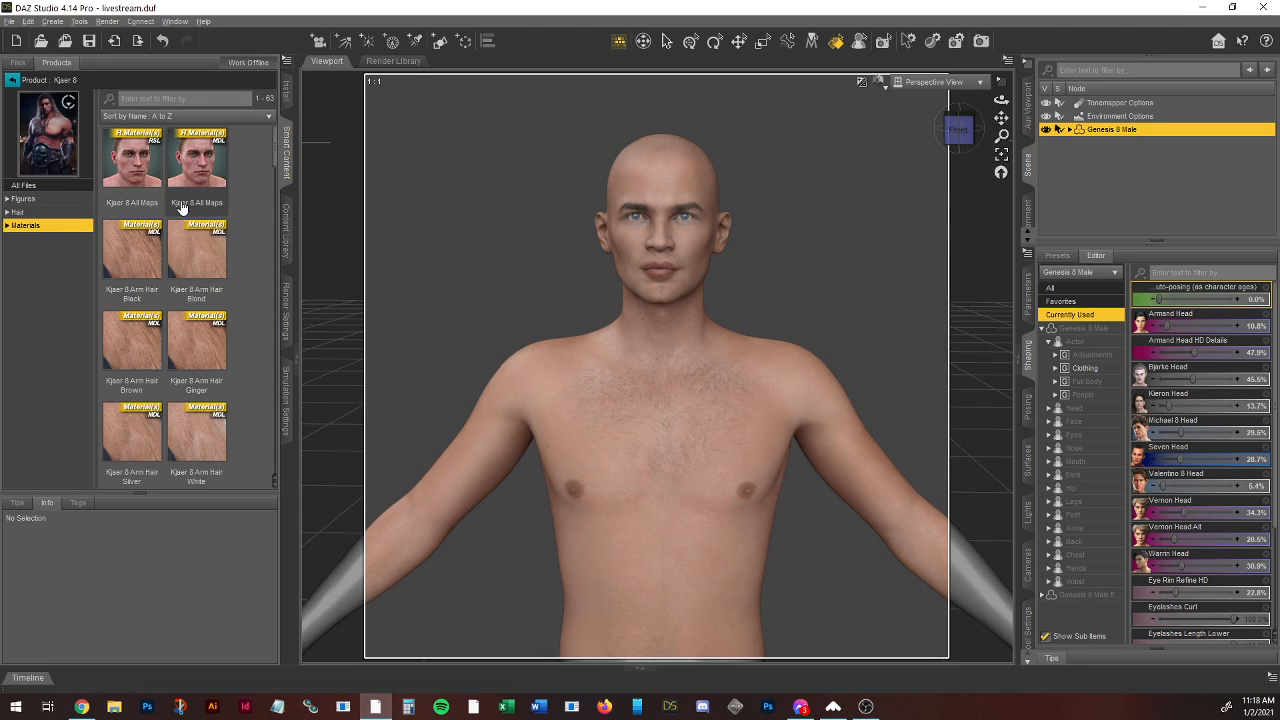
double_click(198, 166)
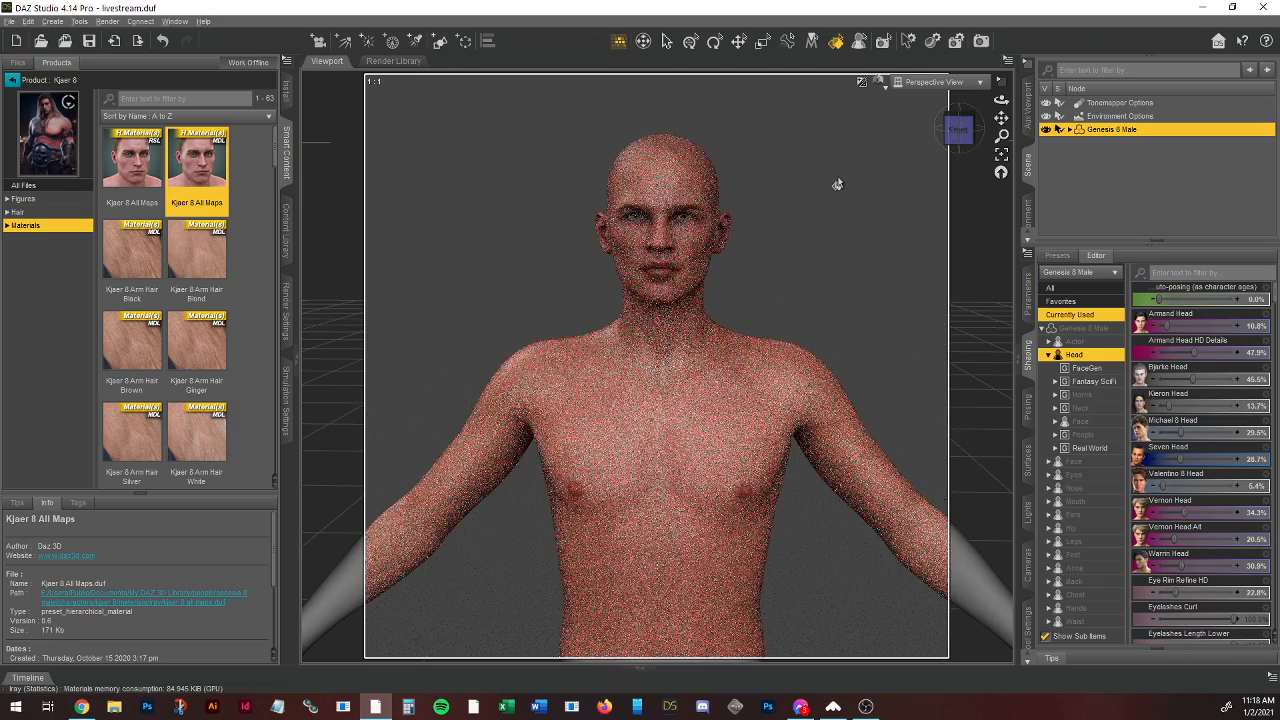
Step: Compare the Kjaer 8 Translucency Low, Default and Medium presets on the figure, finishing with Translucency Low applied
scroll(186, 312, "down", 6)
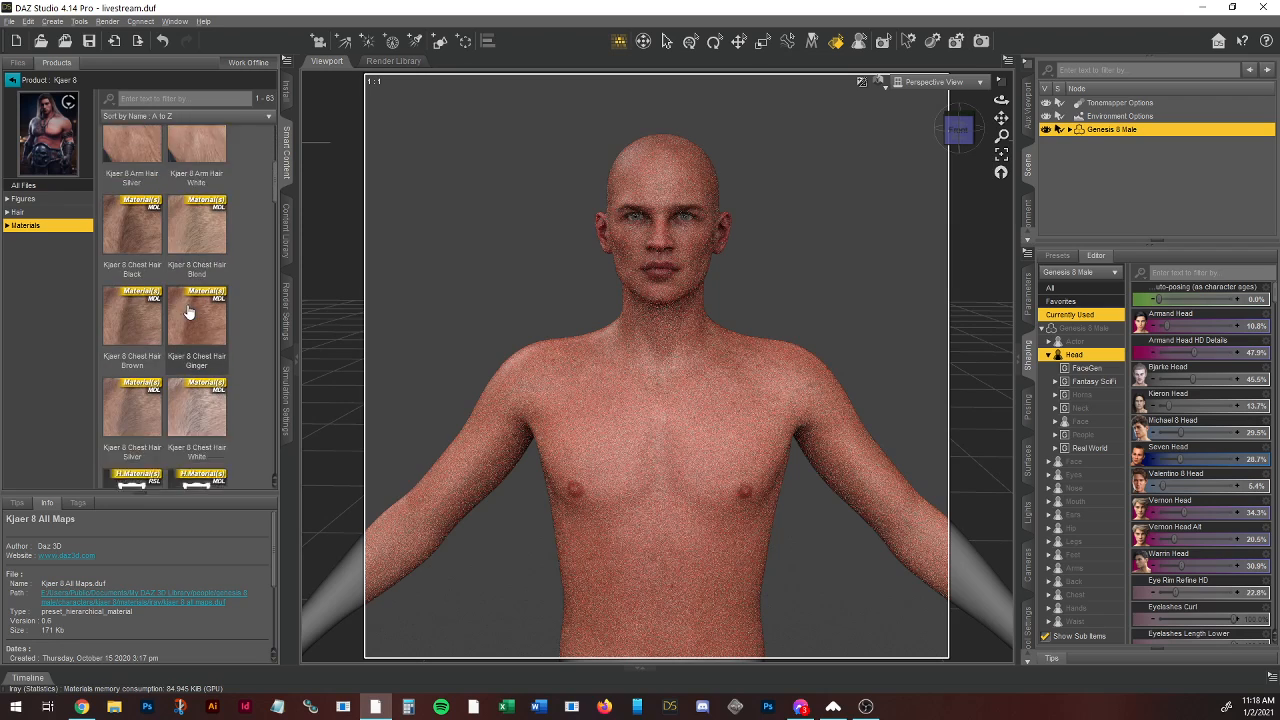
scroll(186, 312, "down", 6)
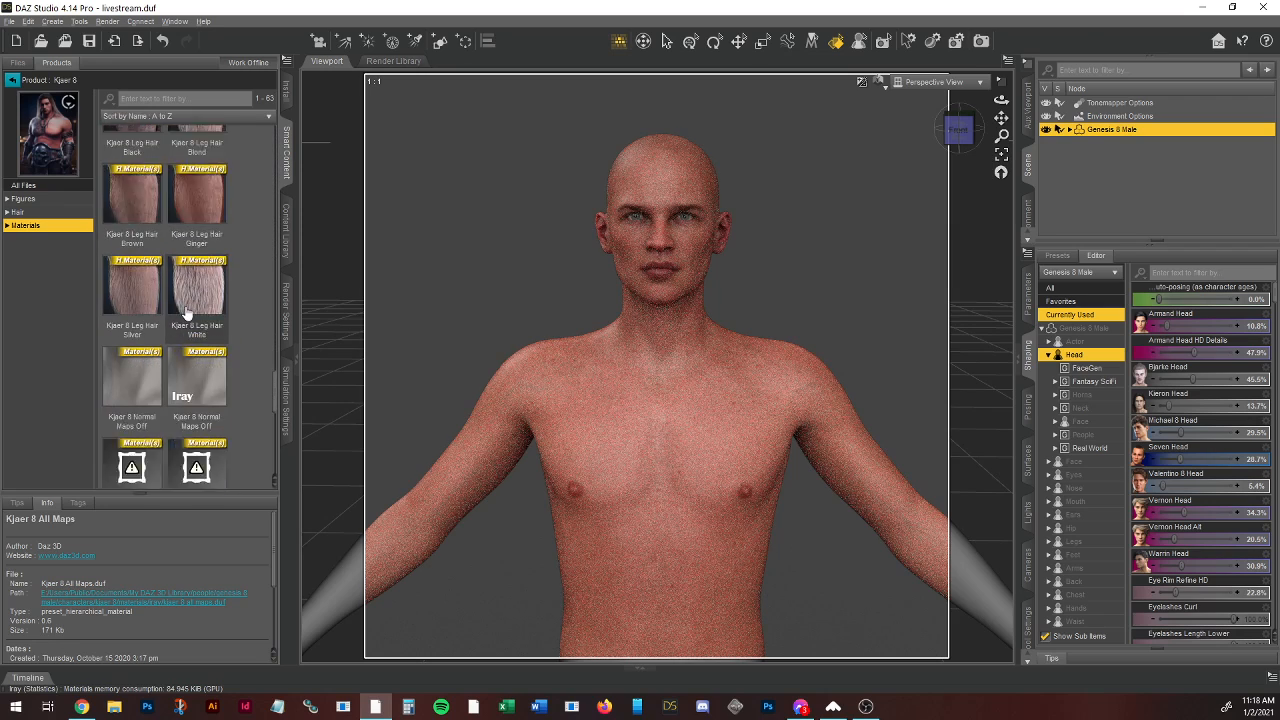
scroll(190, 305, "up", 2)
scroll(238, 276, "down", 8)
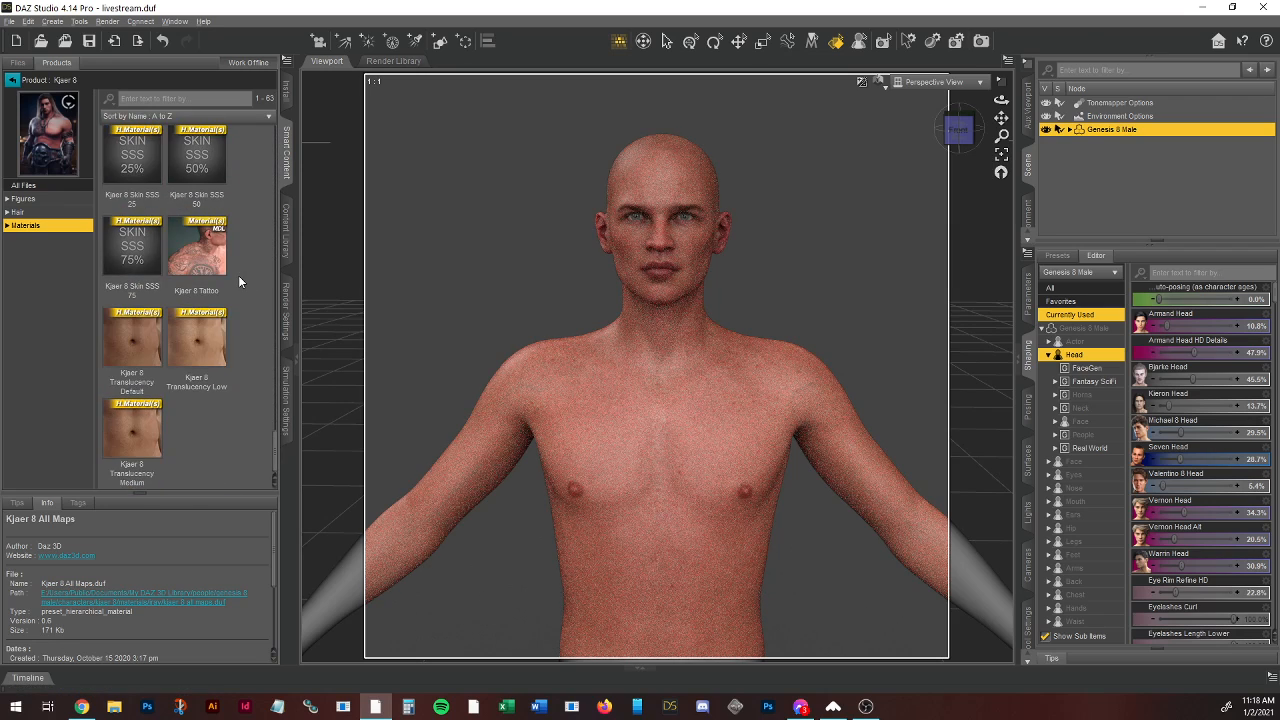
double_click(186, 350)
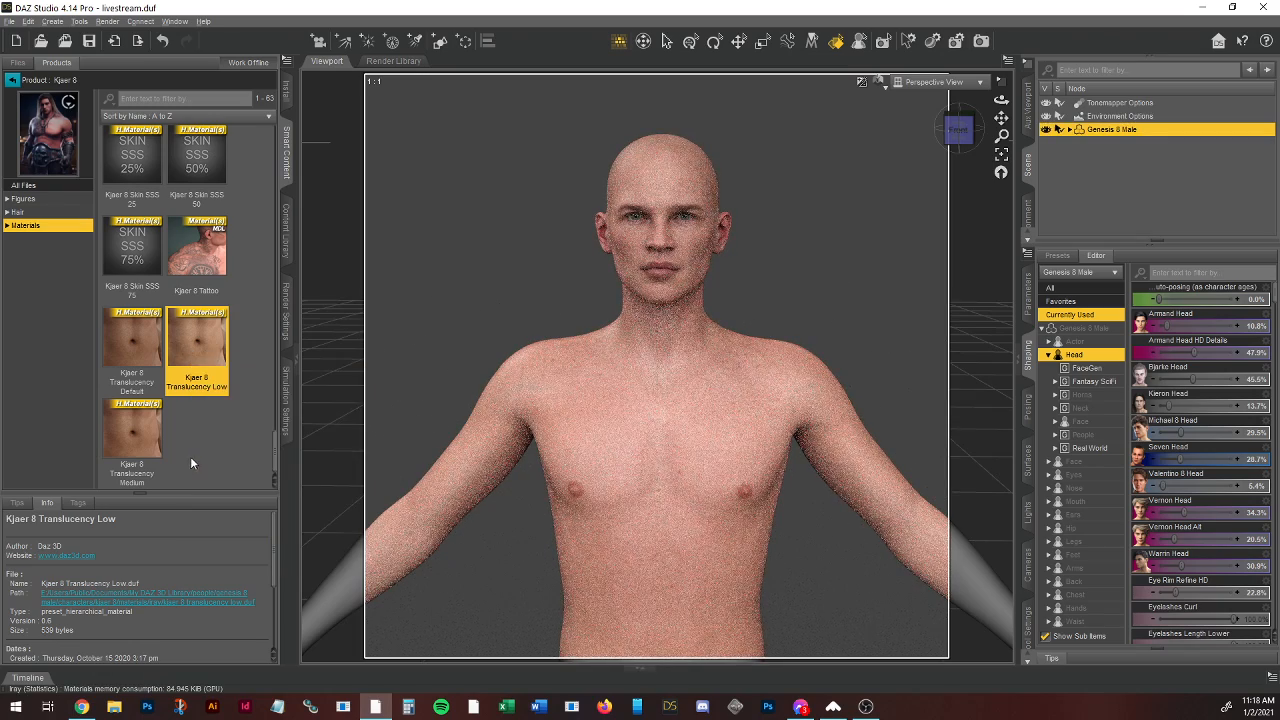
left_click(143, 358)
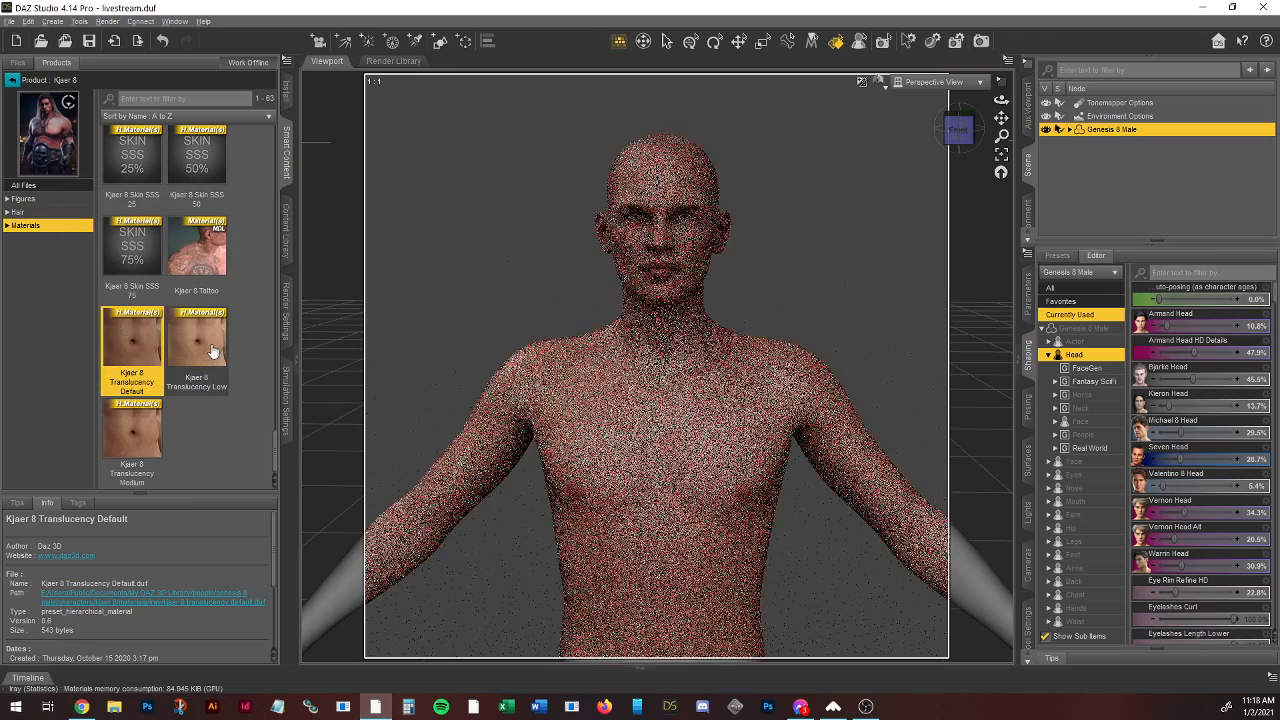
double_click(147, 425)
double_click(199, 353)
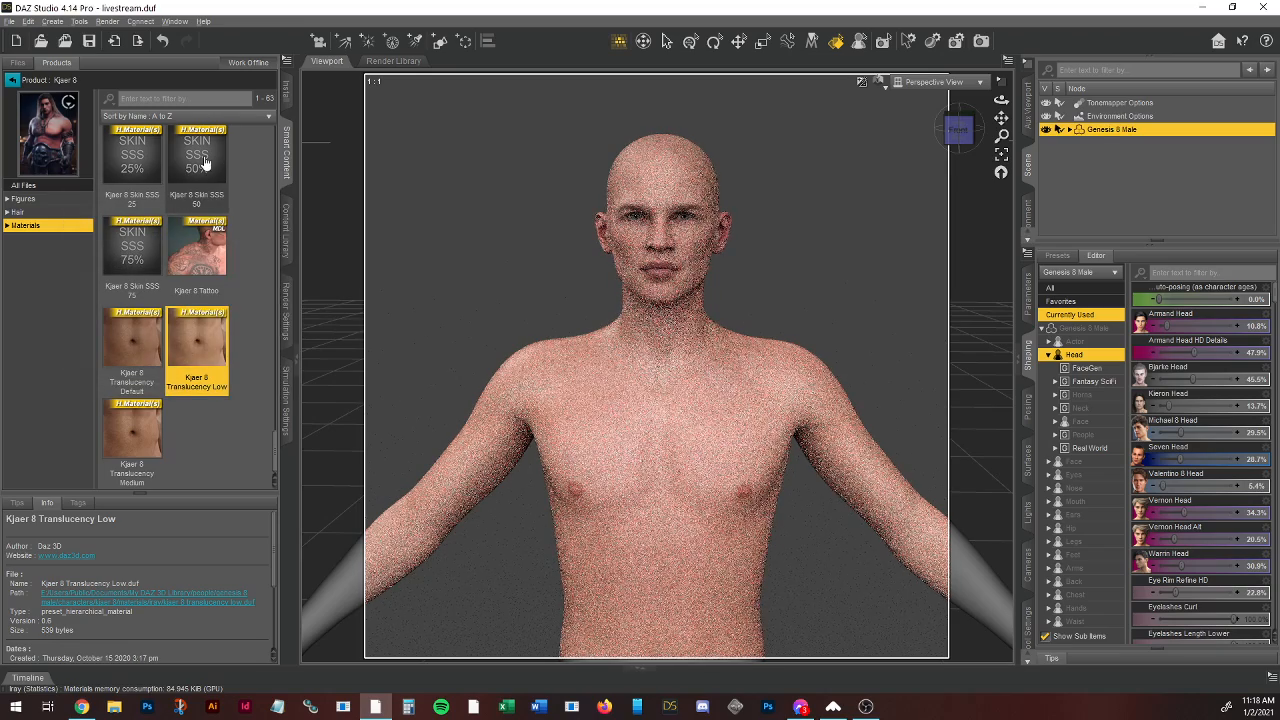
Step: Try the Kjaer 8 Skin SSS 50 and 75 presets on the figure and settle on Skin SSS 25
left_click(197, 160)
double_click(193, 182)
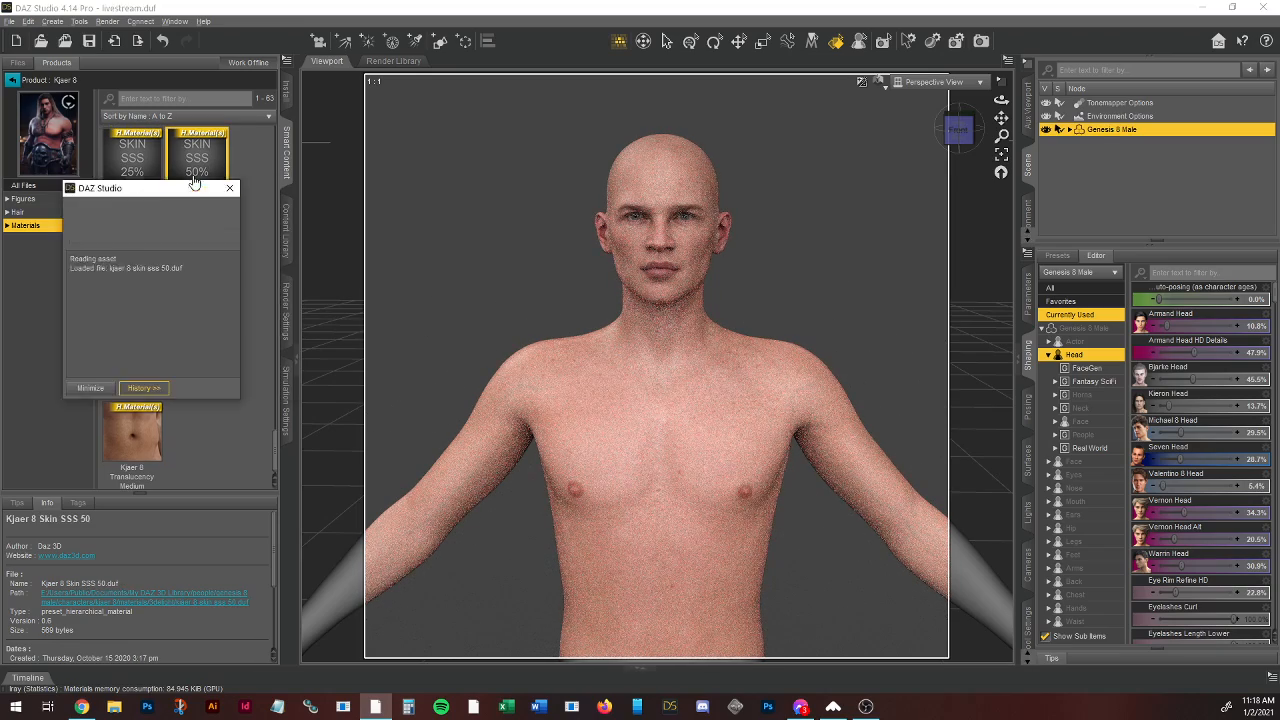
double_click(125, 256)
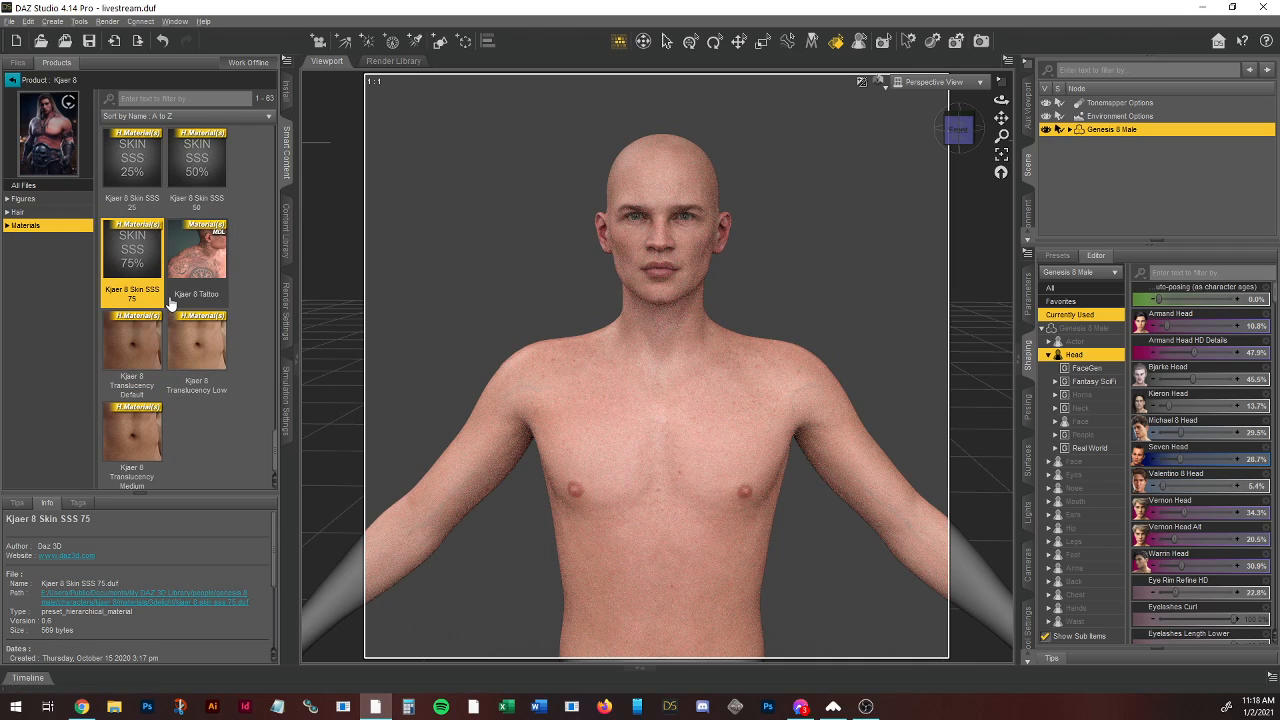
scroll(174, 400, "up", 5)
scroll(174, 409, "down", 5)
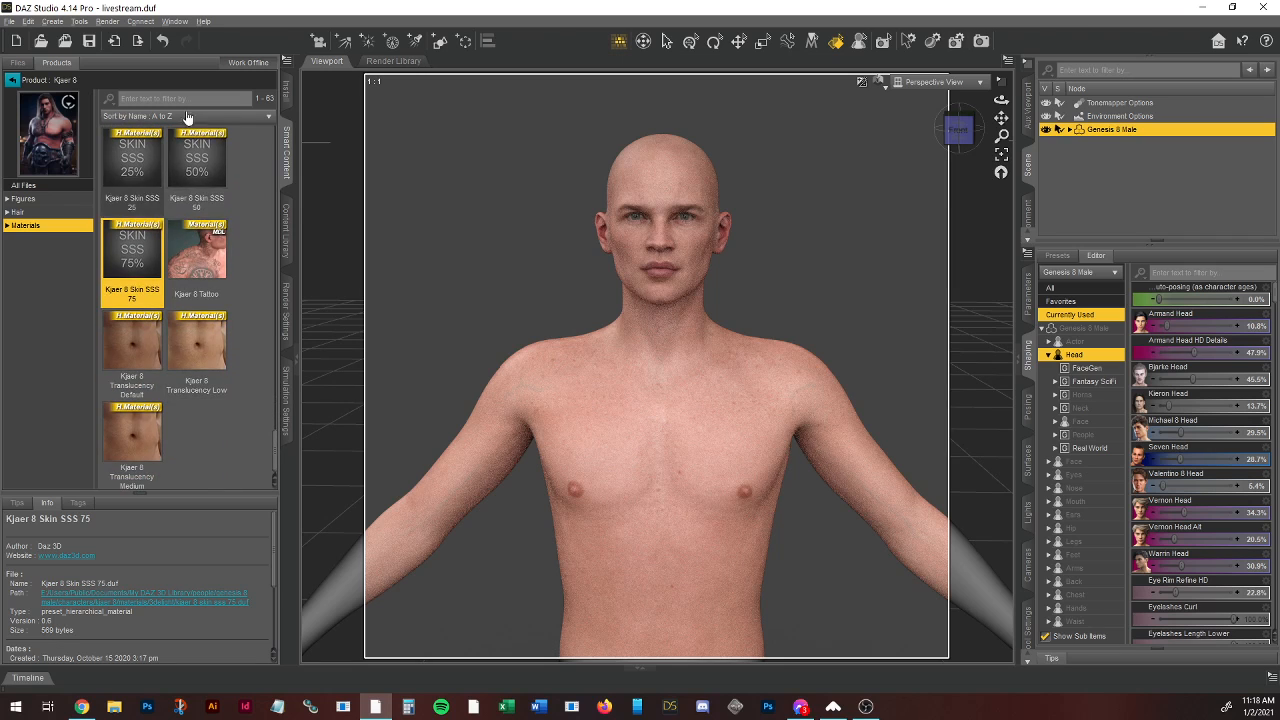
double_click(145, 159)
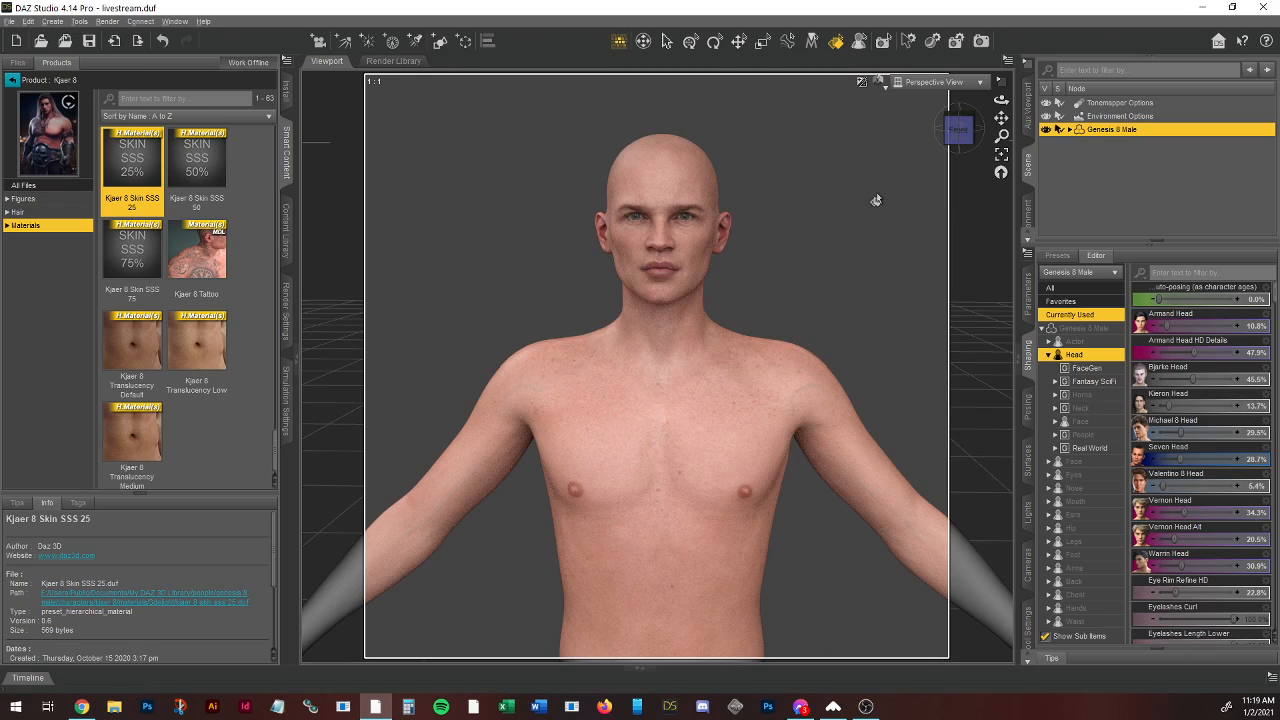
Step: Inspect the skin on the neck, chest and shoulder up close, finishing on a wider front view of the figure
left_click(957, 130)
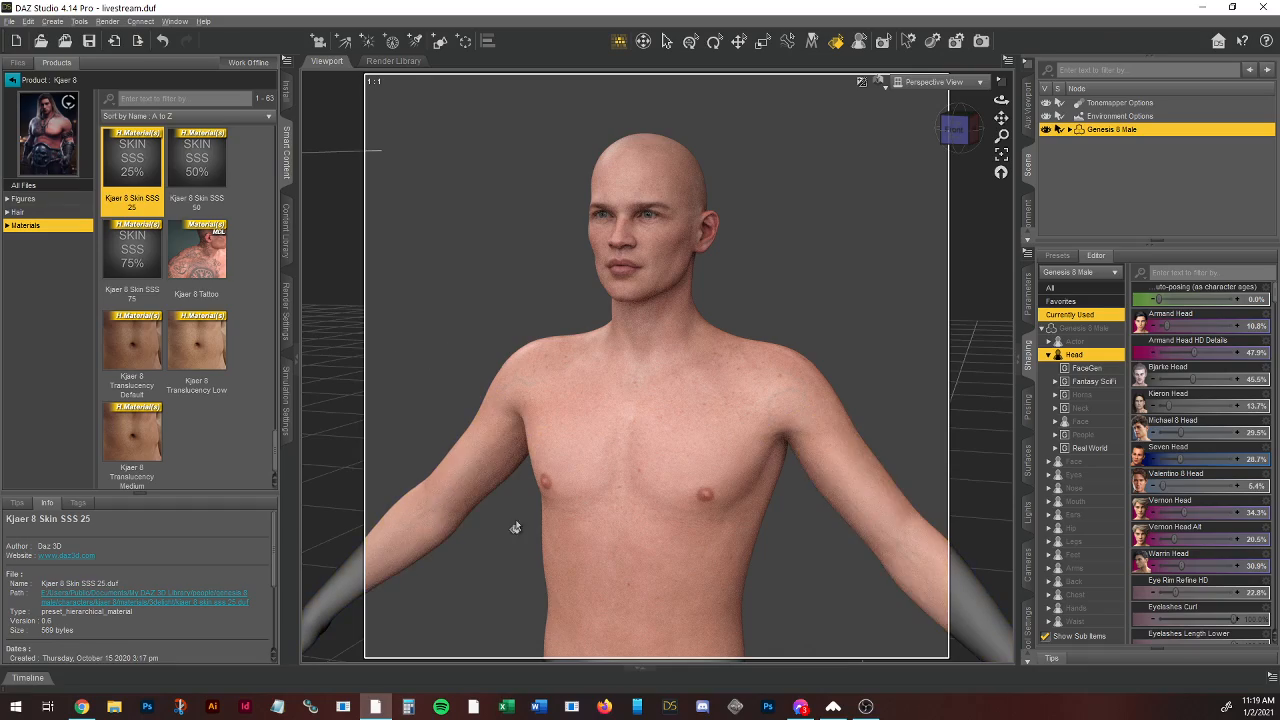
scroll(466, 282, "up", 4)
scroll(414, 257, "up", 2)
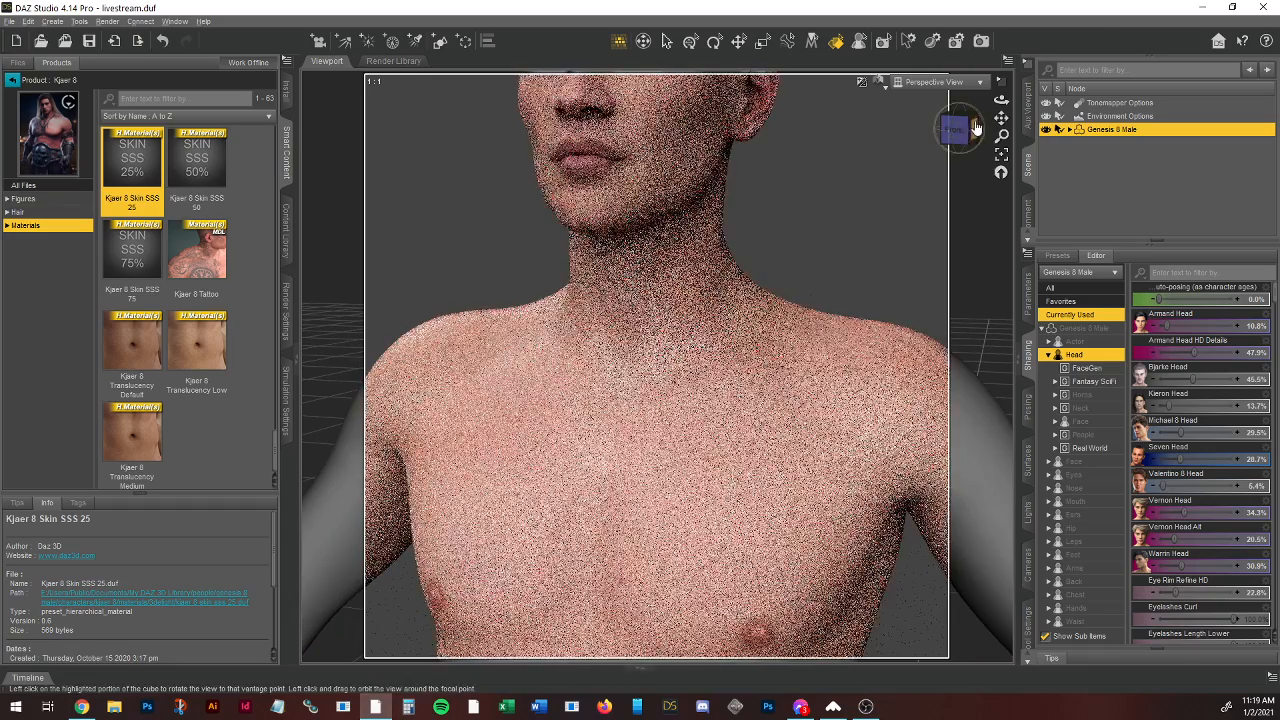
left_click_drag(1001, 118, 1132, 45)
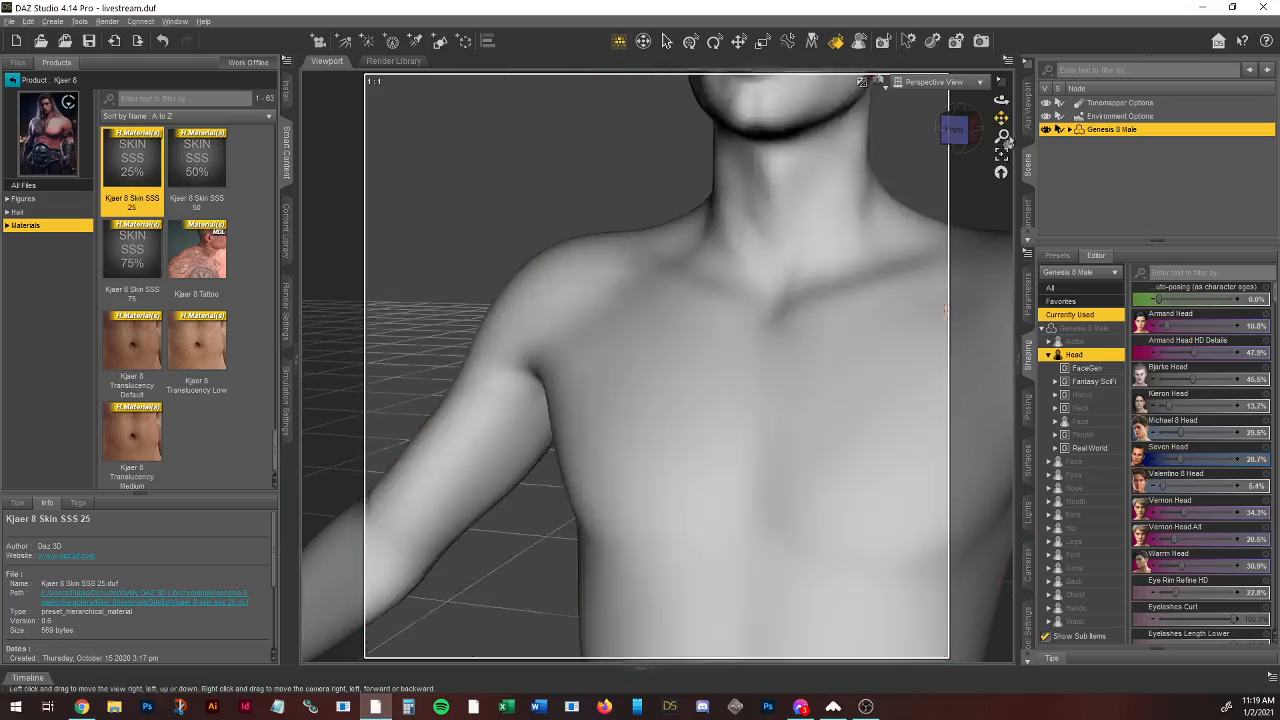
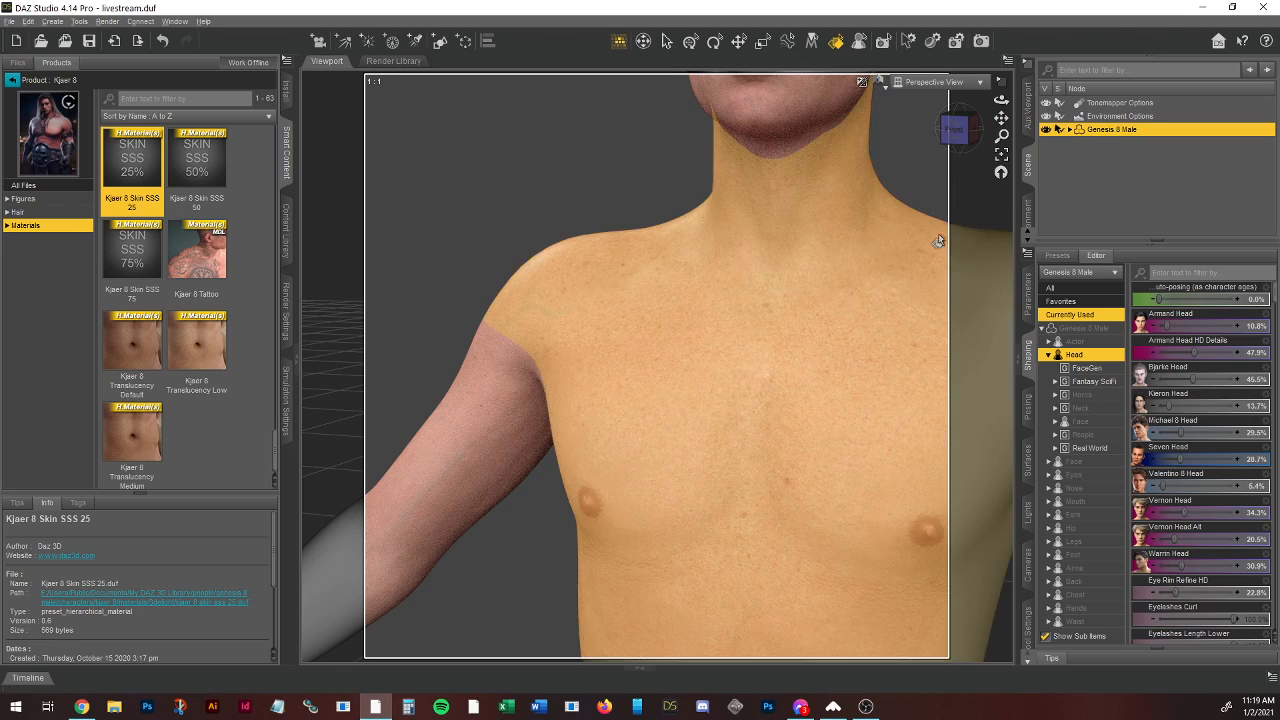
left_click_drag(1001, 136, 1001, 200)
left_click_drag(1001, 118, 923, 166)
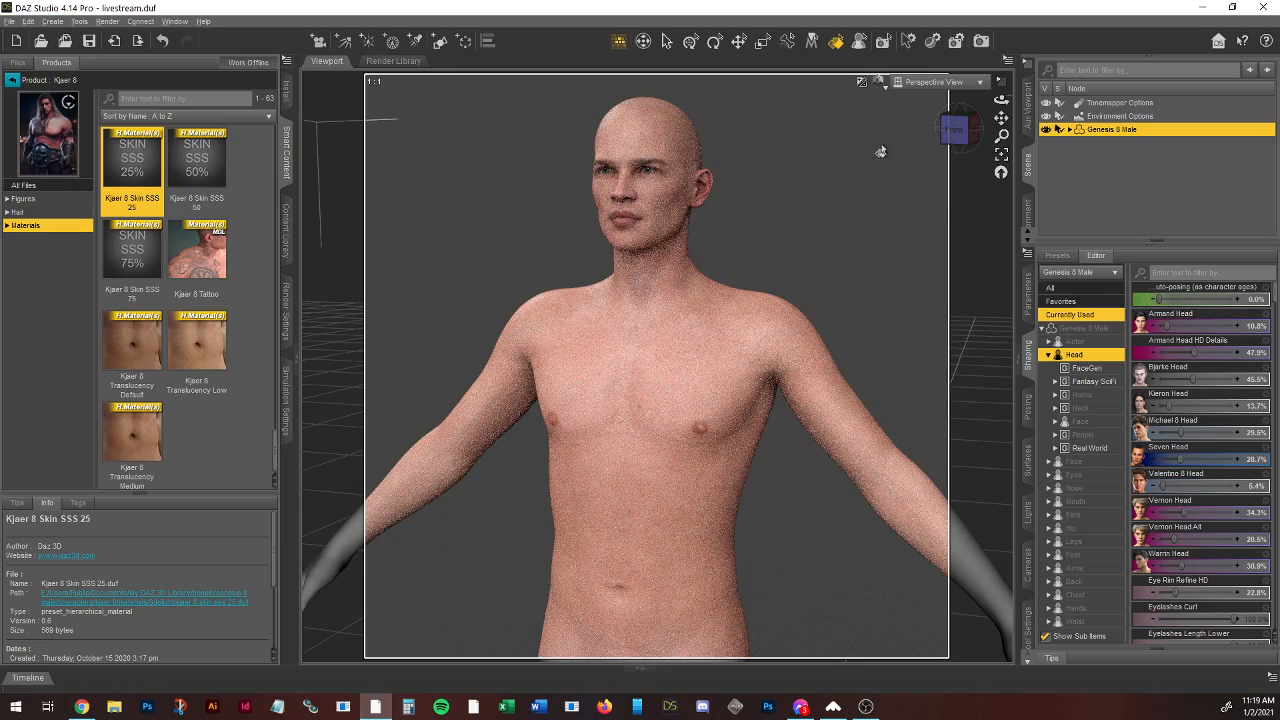
scroll(868, 200, "down", 3)
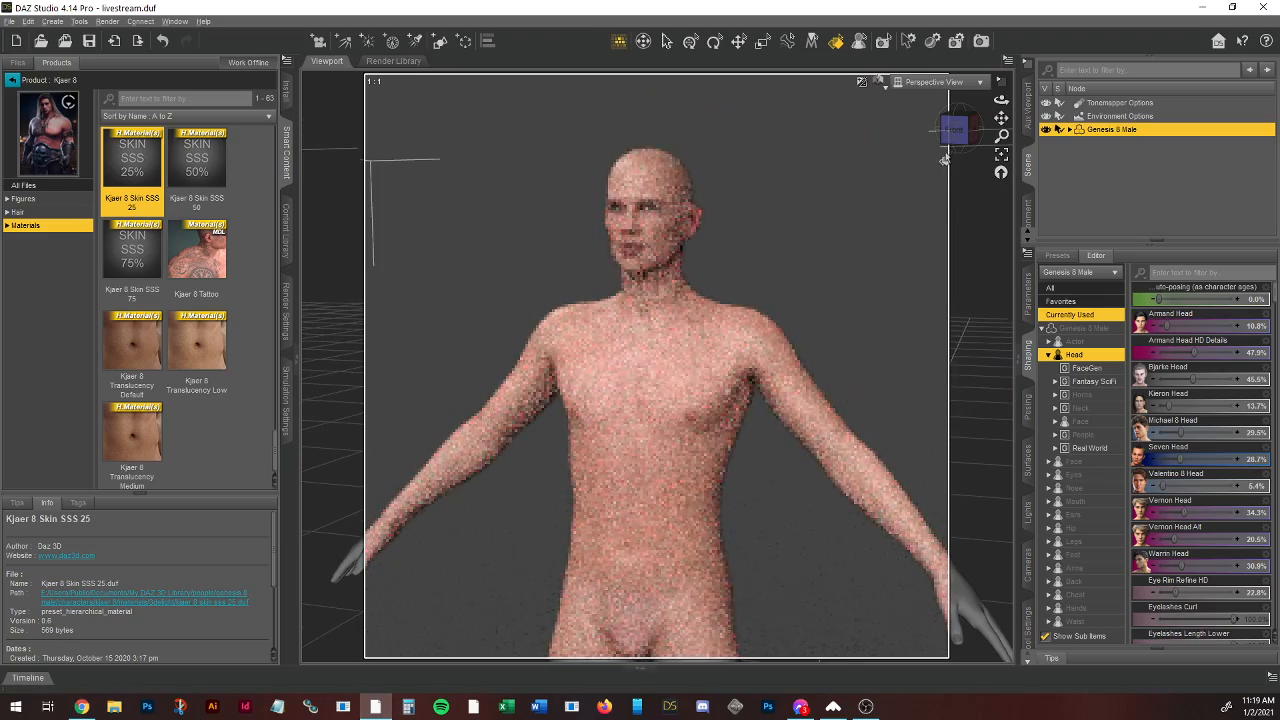
left_click(955, 131)
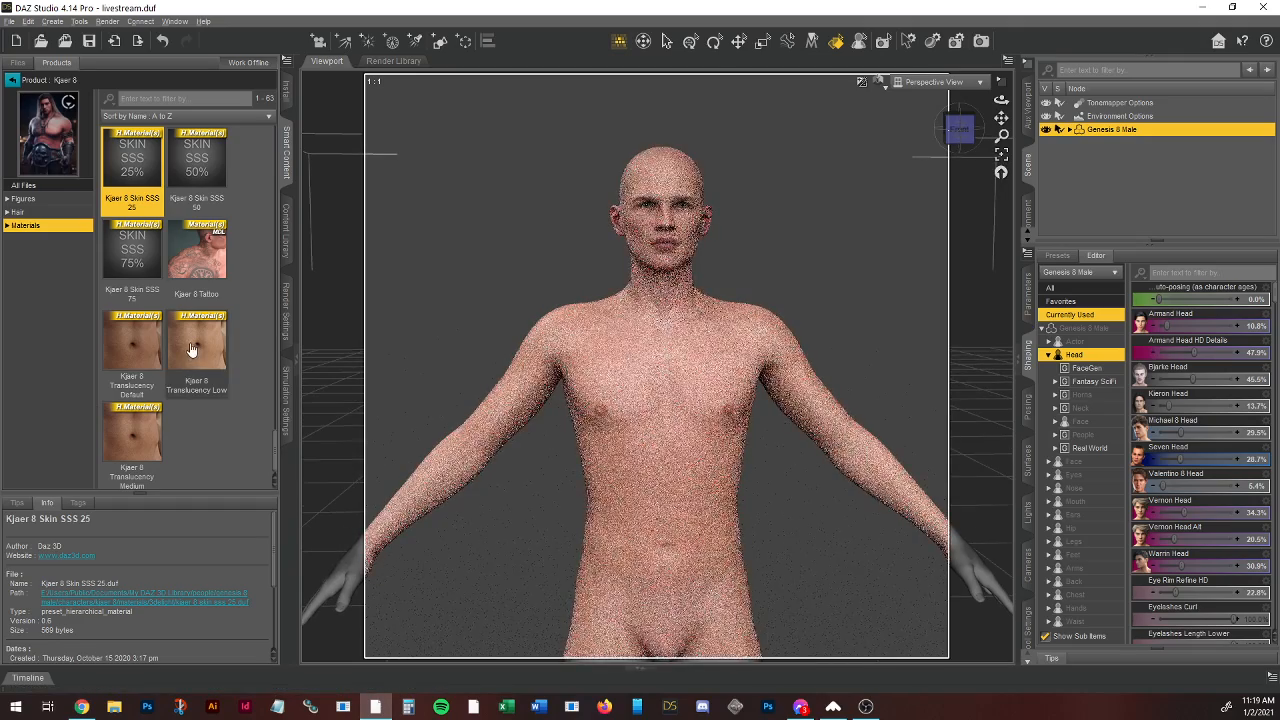
Step: Apply the Iray preset Kjaer 8 Normal Maps Off and replace it with the Iray preset Normal Maps On - Veins
scroll(180, 370, "up", 5)
mouse_move(202, 333)
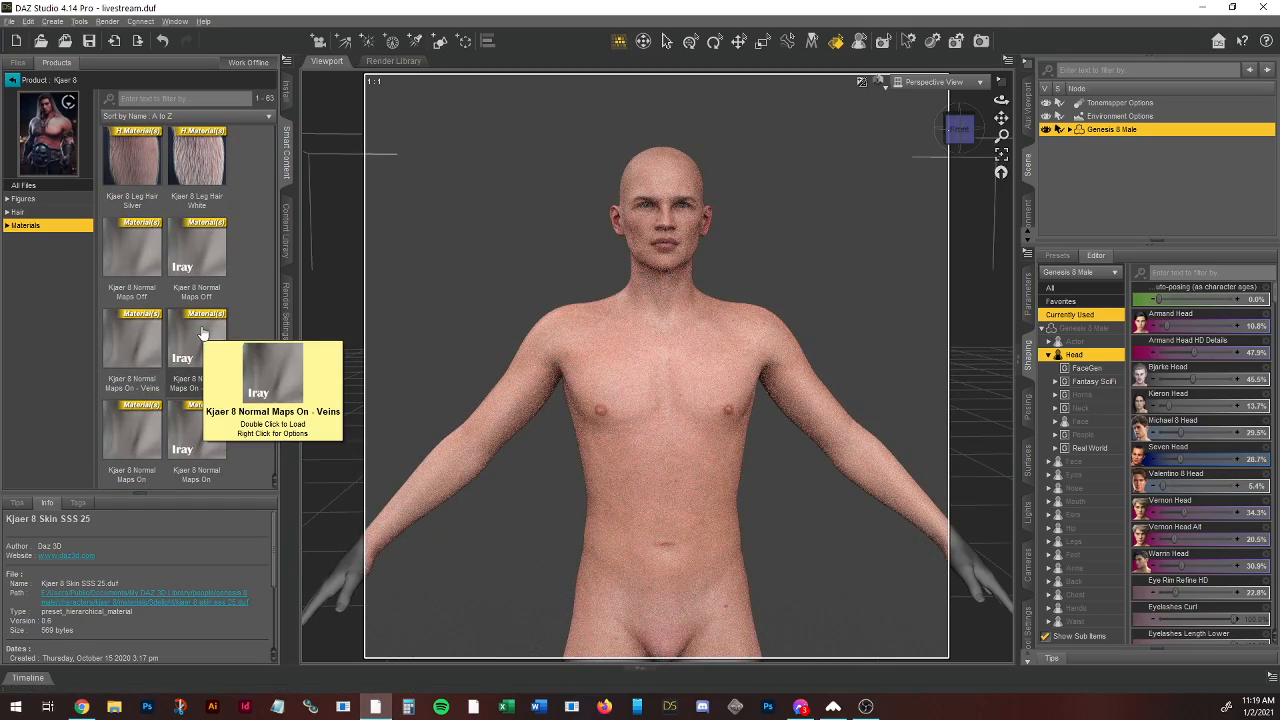
mouse_move(215, 224)
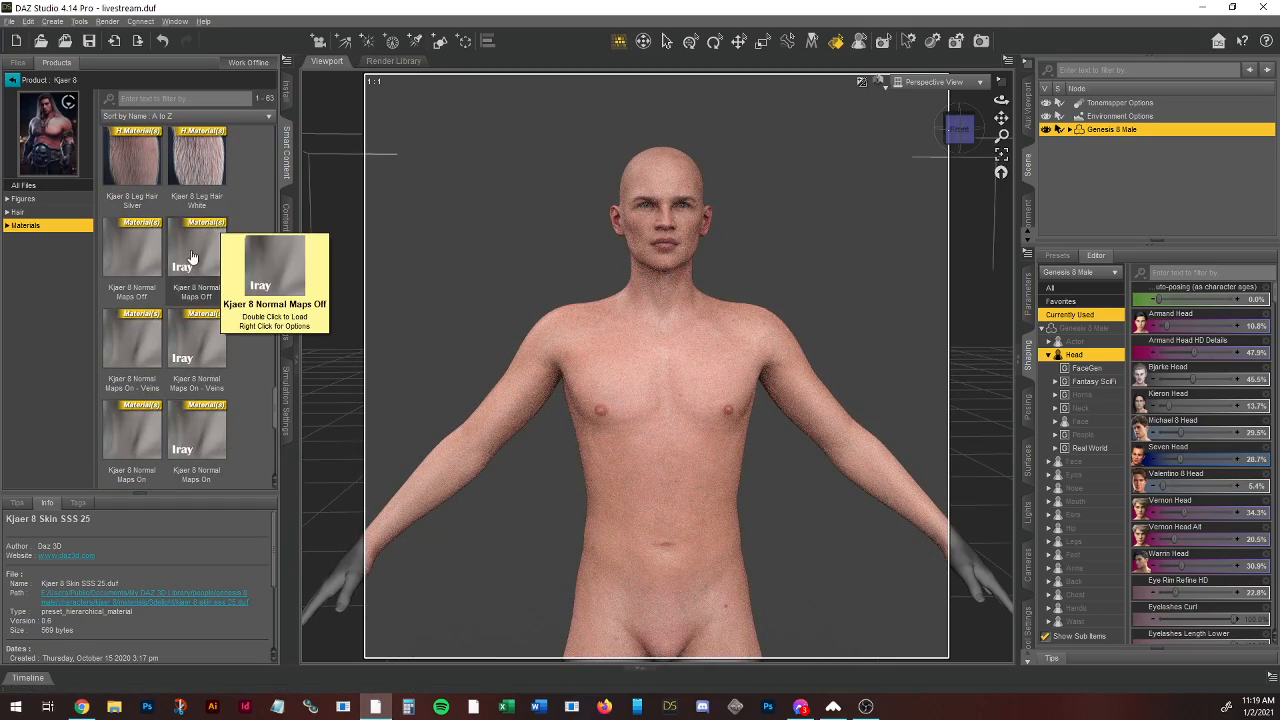
left_click(196, 265)
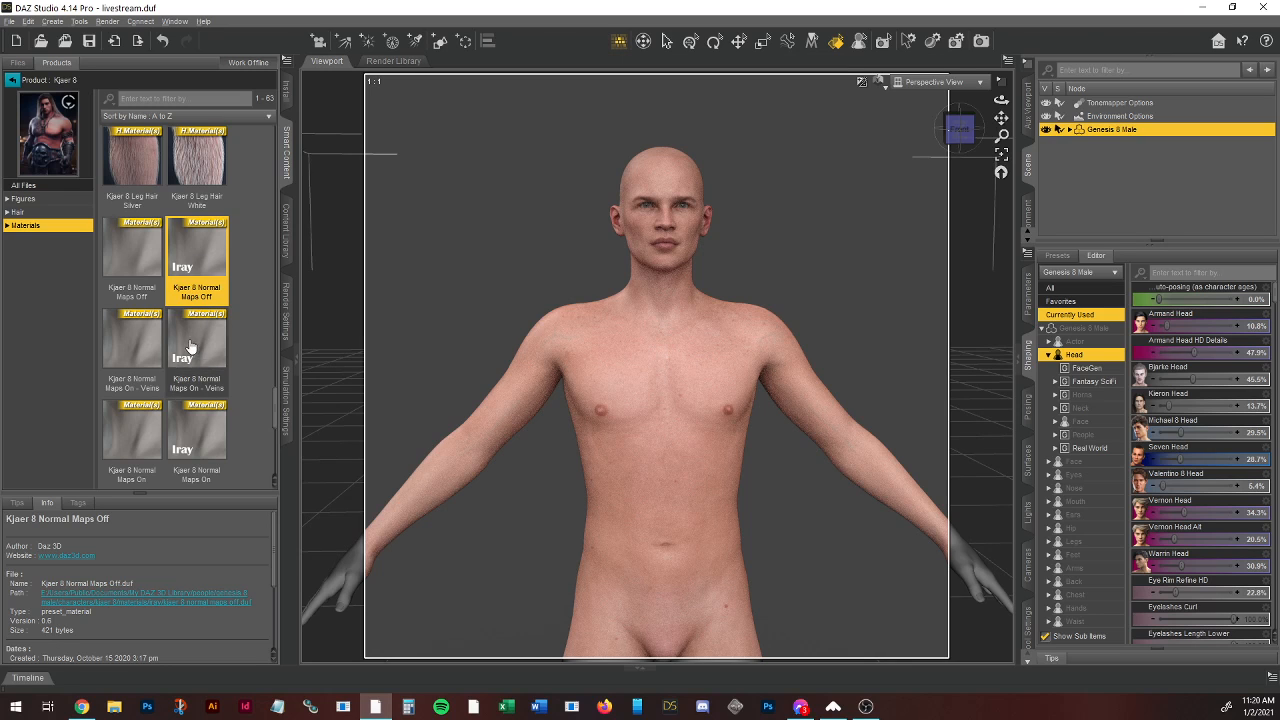
scroll(192, 372, "down", 5)
scroll(204, 278, "up", 5)
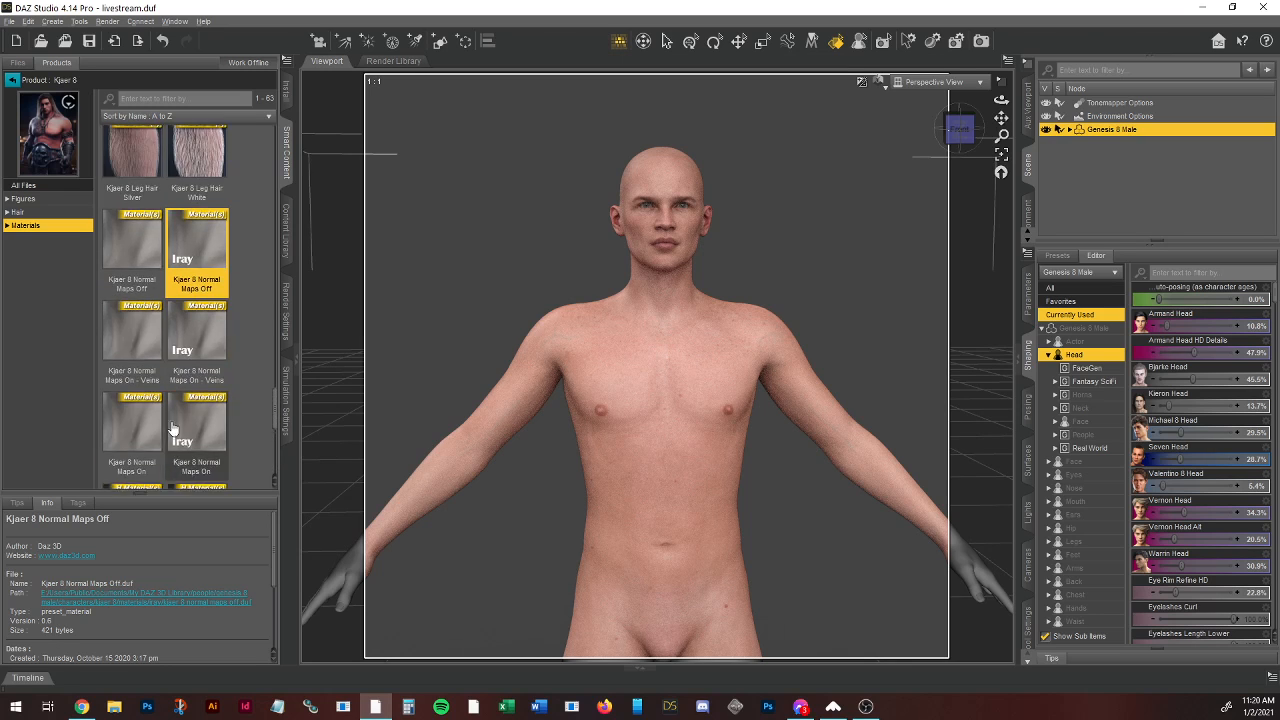
mouse_move(191, 347)
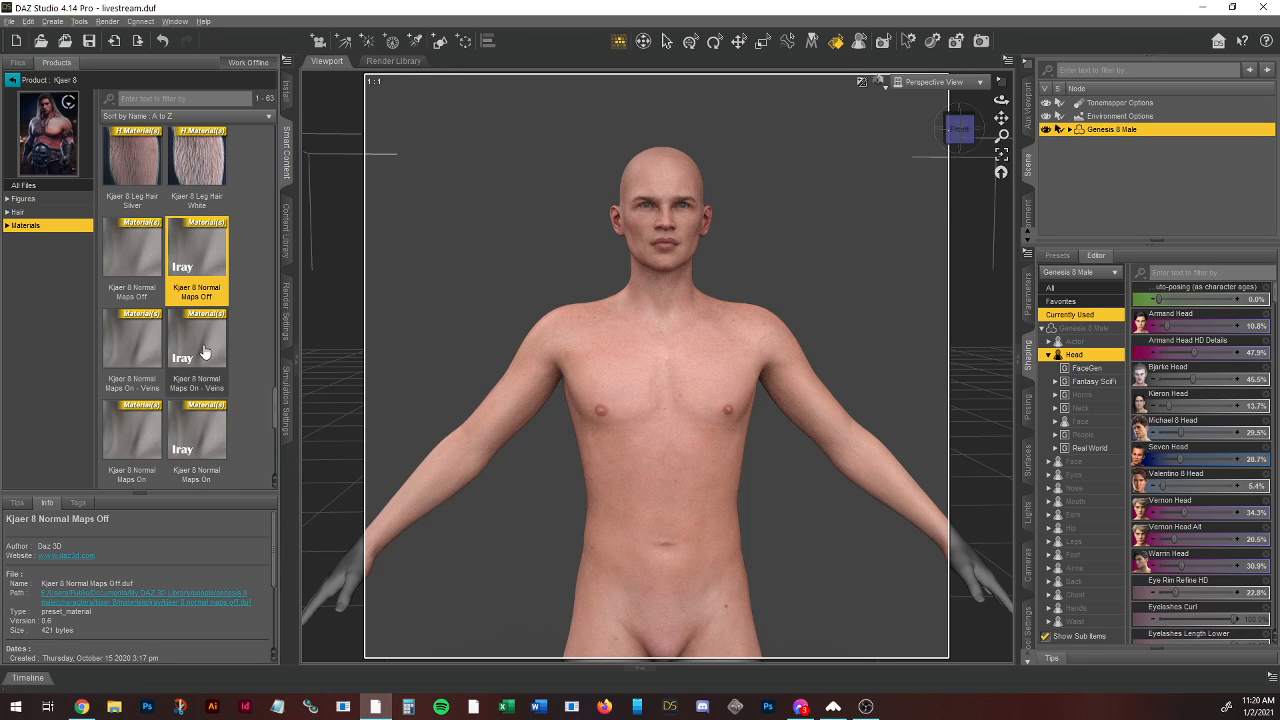
left_click(202, 352)
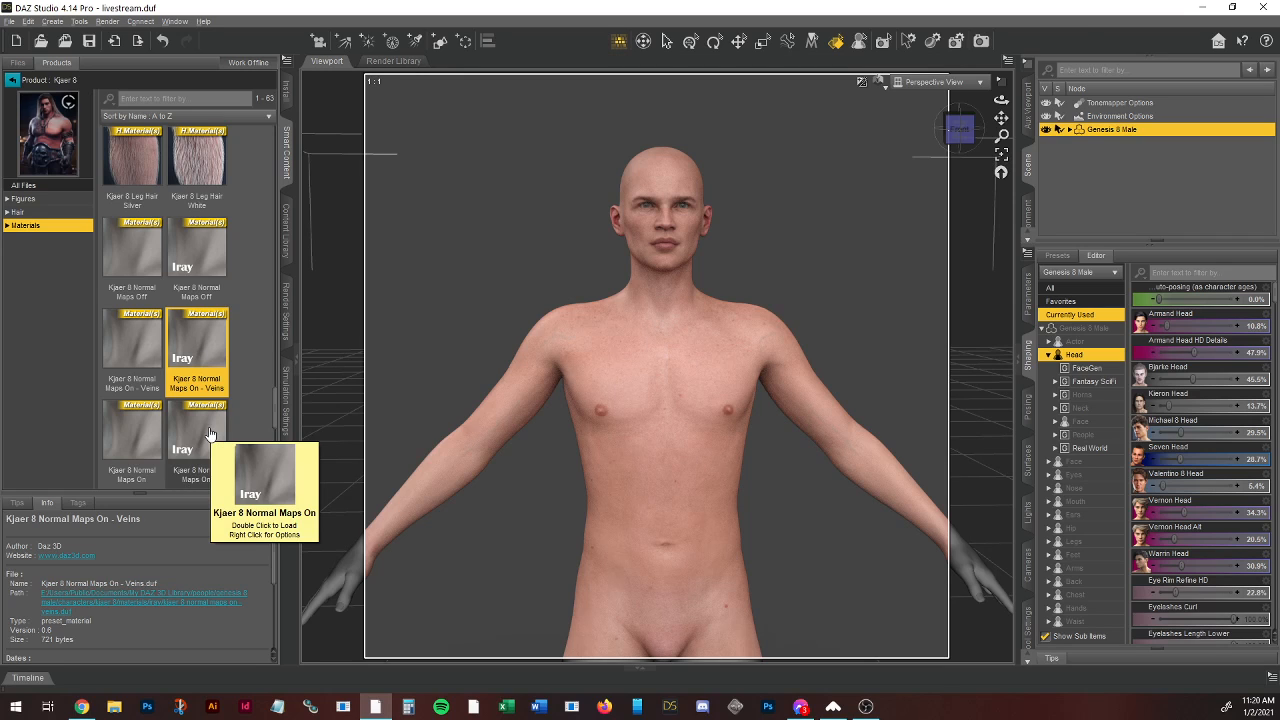
mouse_move(210, 251)
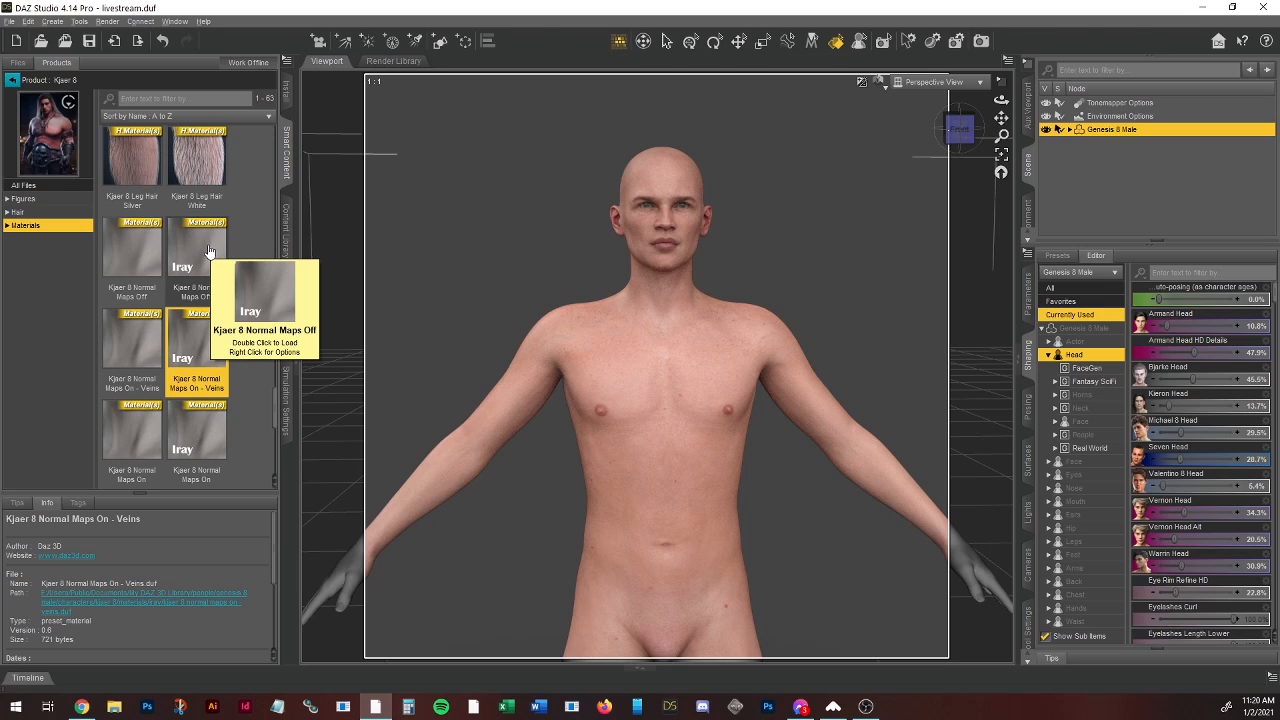
Step: Look through the remaining Kjaer 8 material presets up to the start of the list, and its Hair and Figures categories
scroll(196, 228, "up", 10)
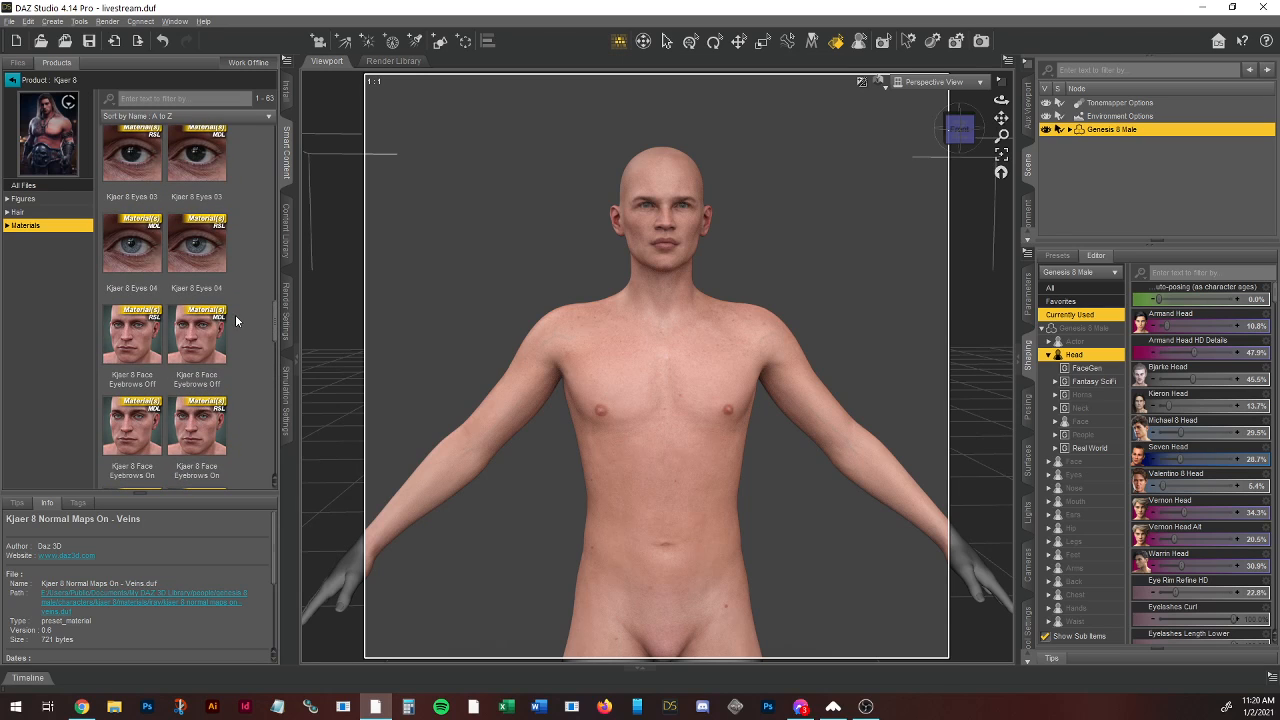
scroll(241, 311, "up", 4)
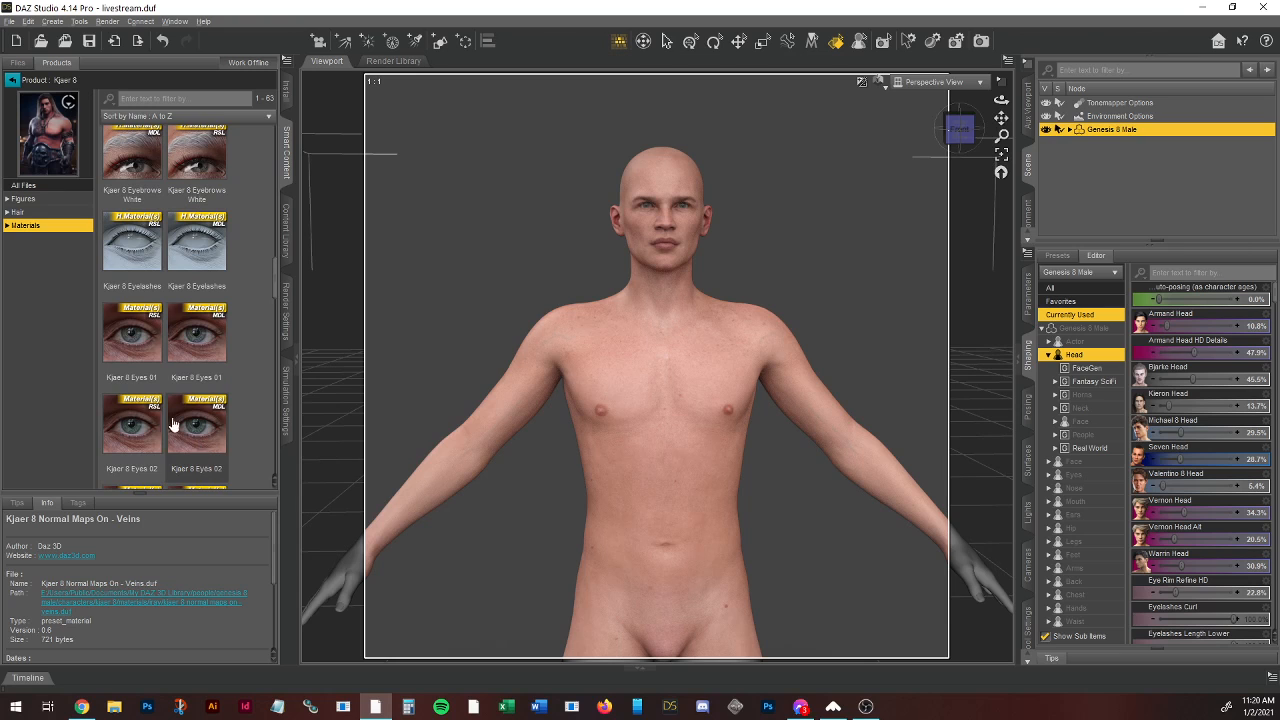
scroll(203, 263, "up", 6)
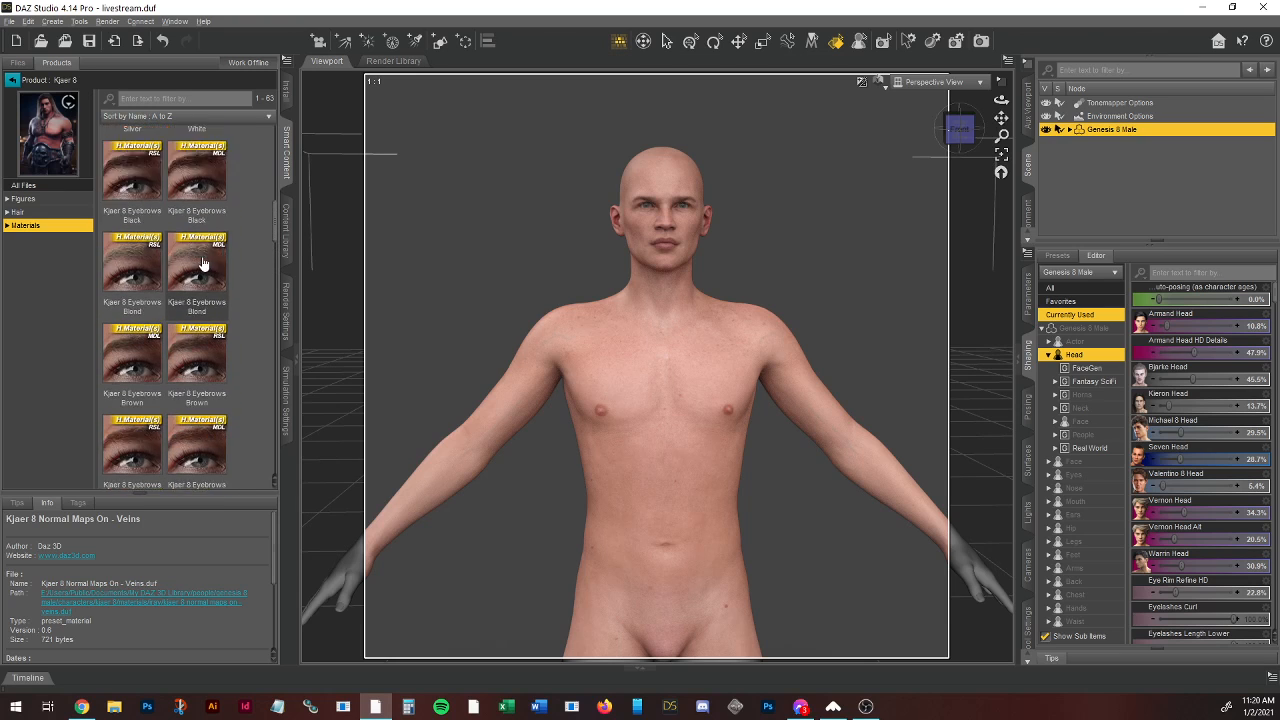
scroll(203, 263, "up", 3)
scroll(206, 325, "up", 4)
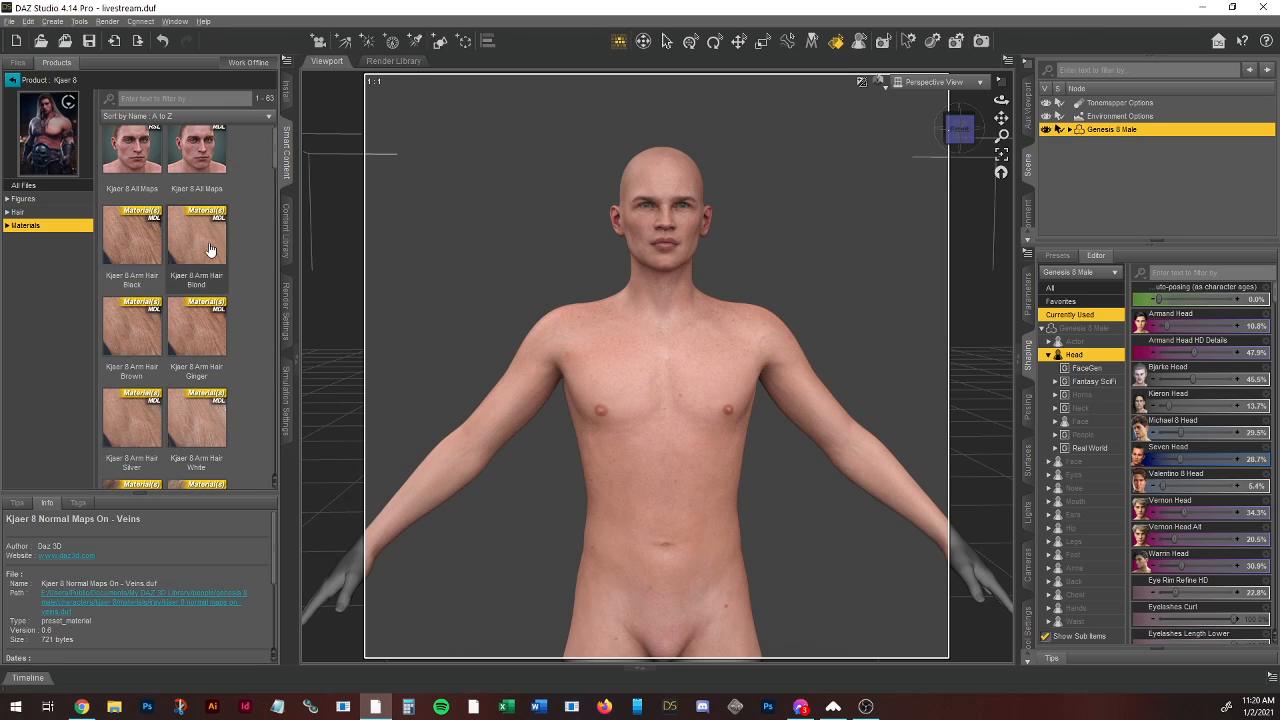
scroll(203, 285, "up", 1)
left_click(25, 212)
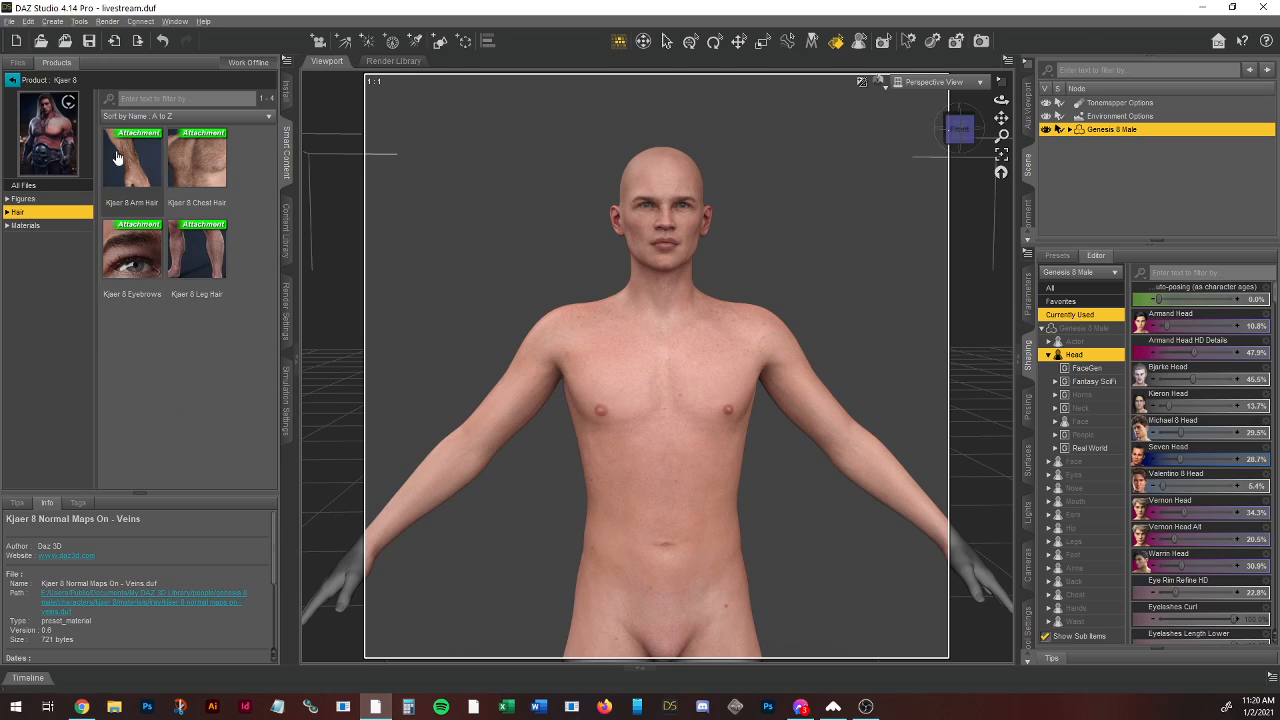
left_click(23, 198)
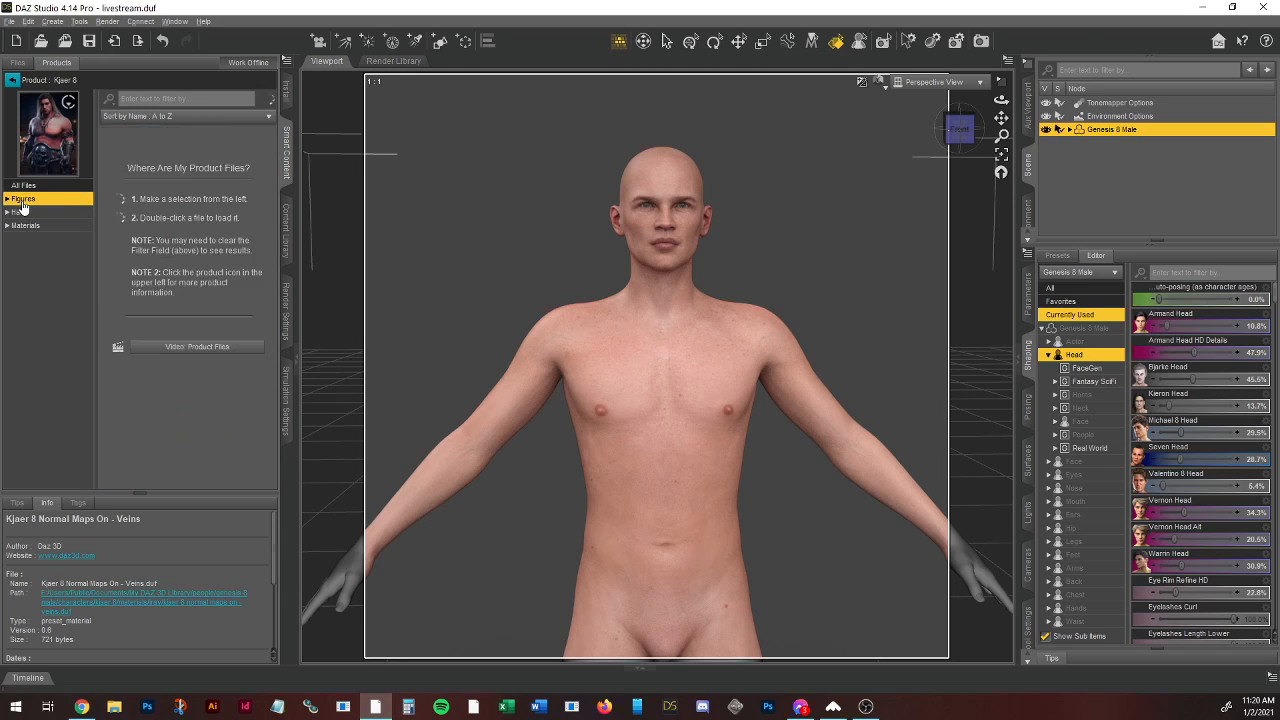
Step: Switch the viewport's draw style to Texture Shaded for the front view of the figure
left_click(880, 81)
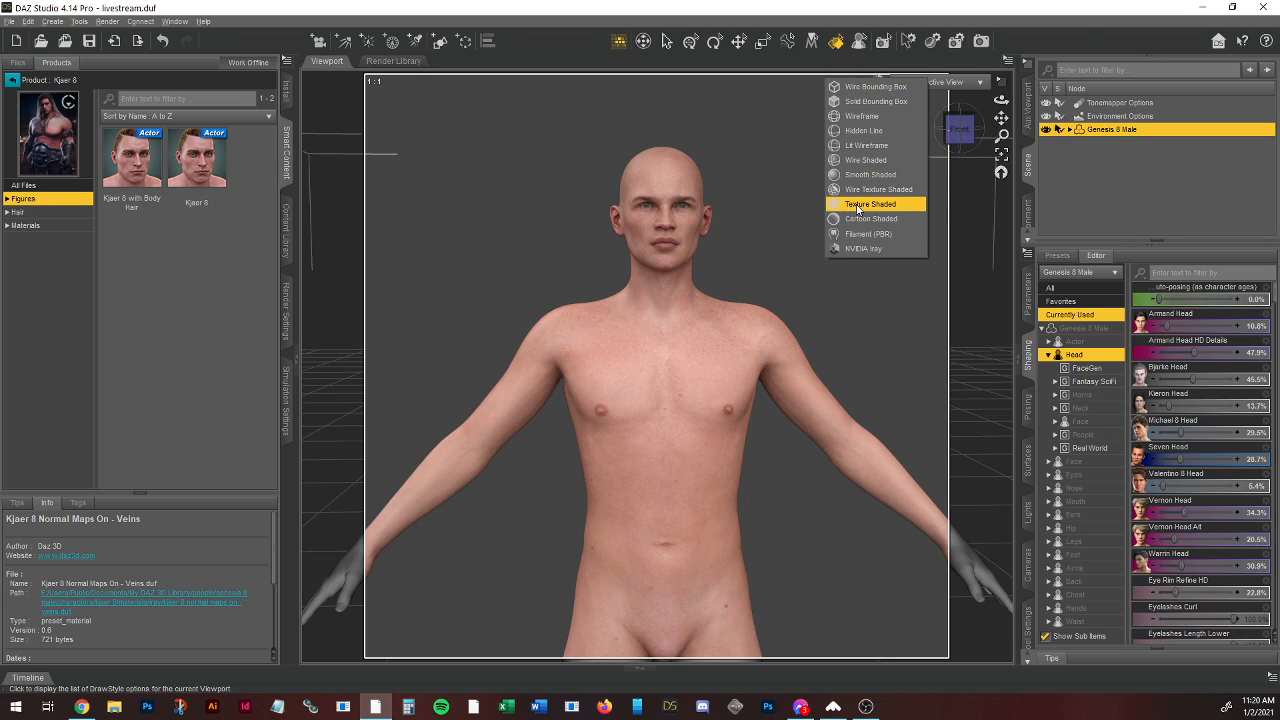
left_click(862, 204)
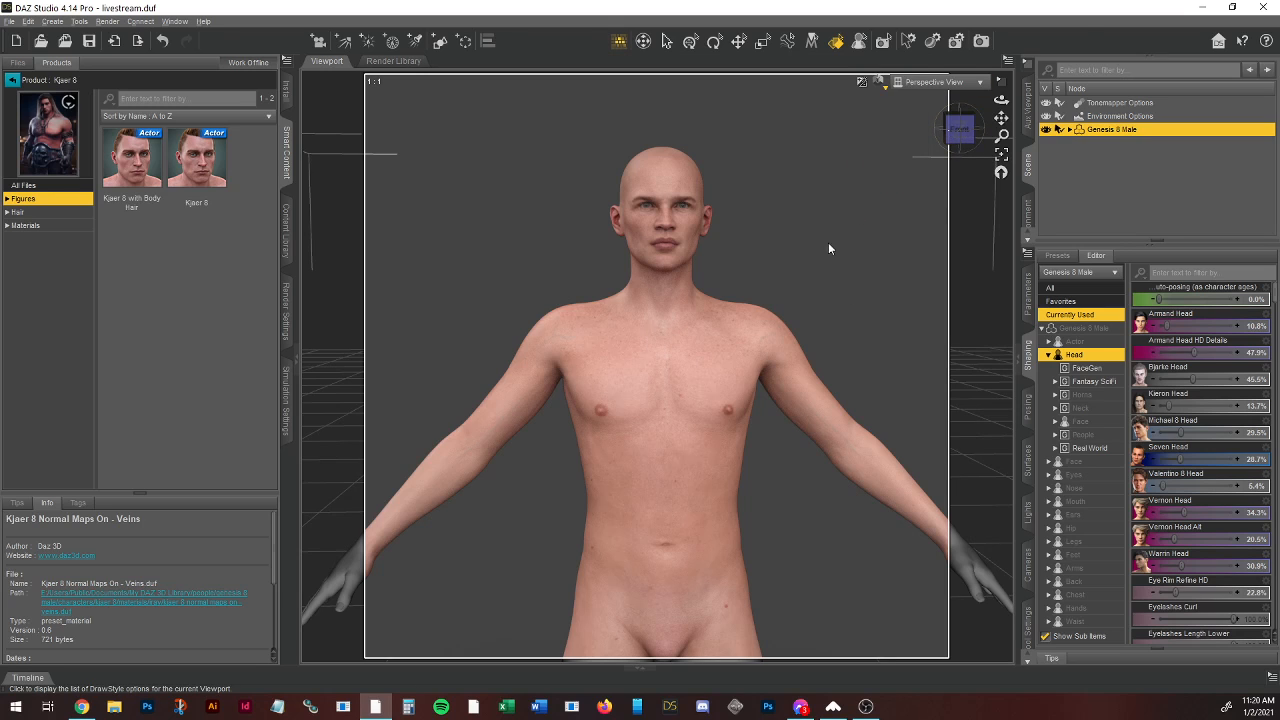
scroll(847, 312, "down", 3)
left_click_drag(1005, 119, 1007, 78)
left_click(960, 128)
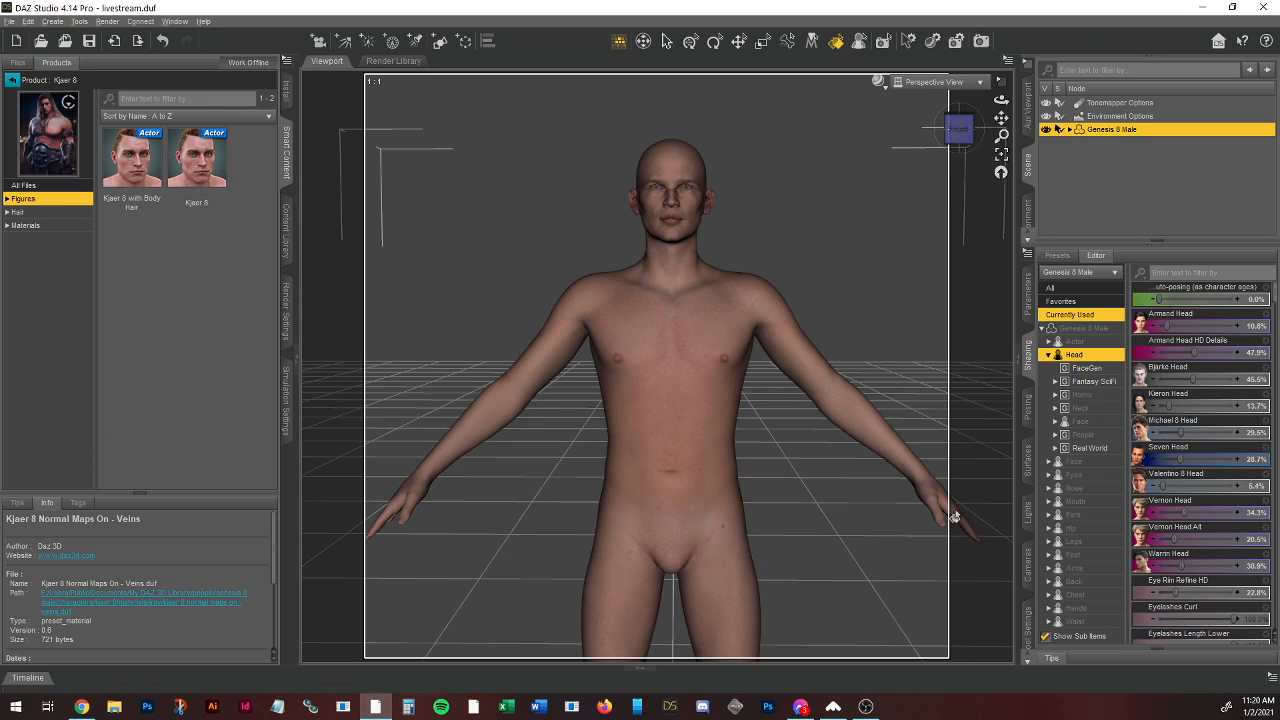
Step: Show the Full Body shaping morphs in the Actor group of Genesis 8 Male
left_click(1028, 408)
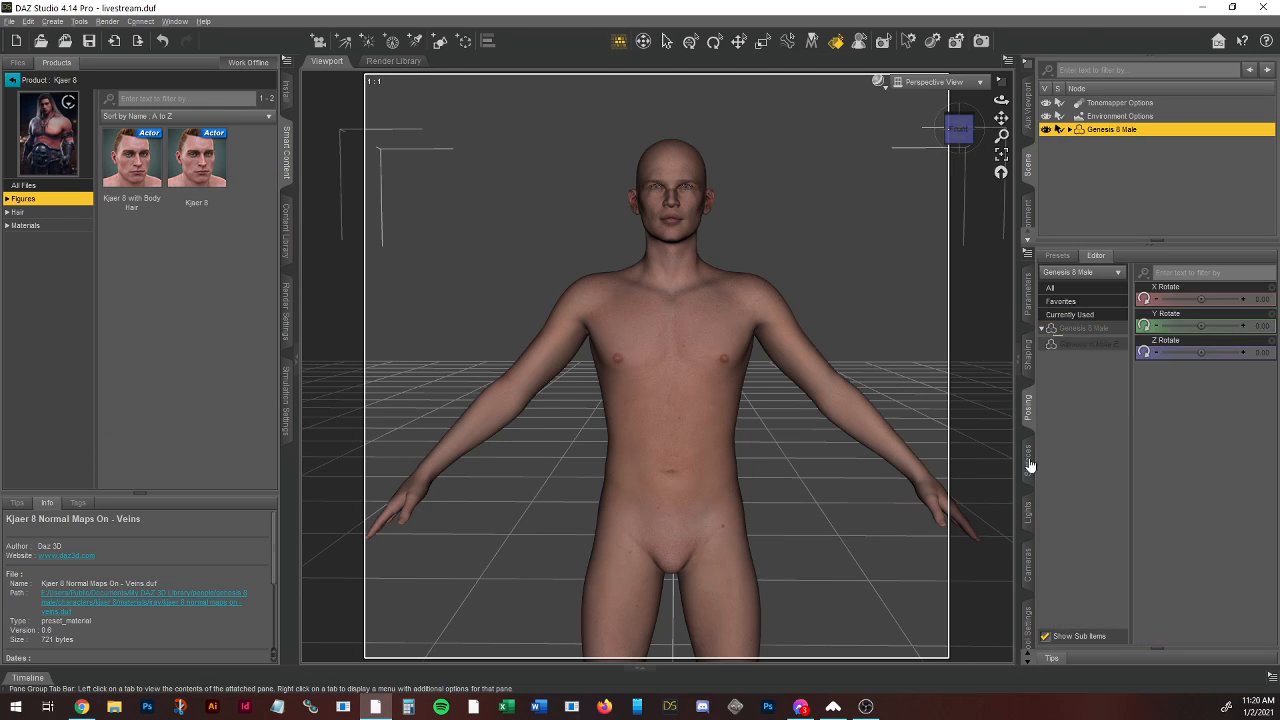
left_click(1026, 375)
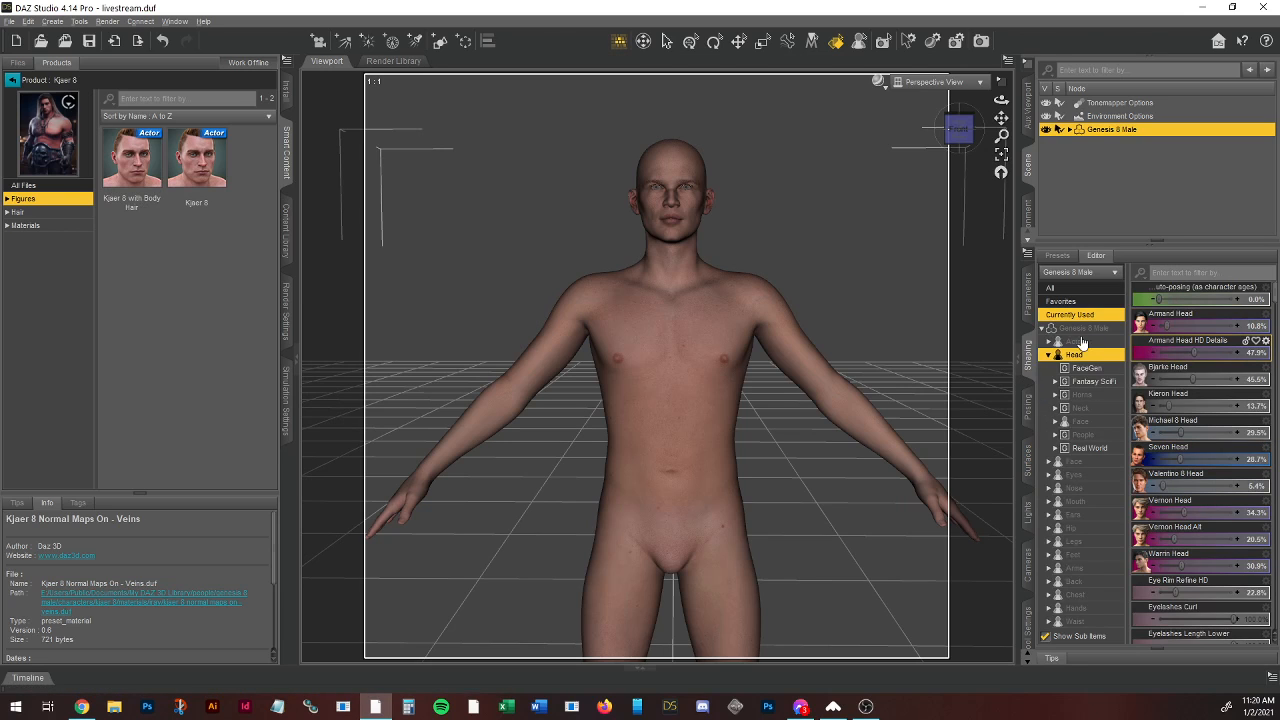
left_click(1068, 329)
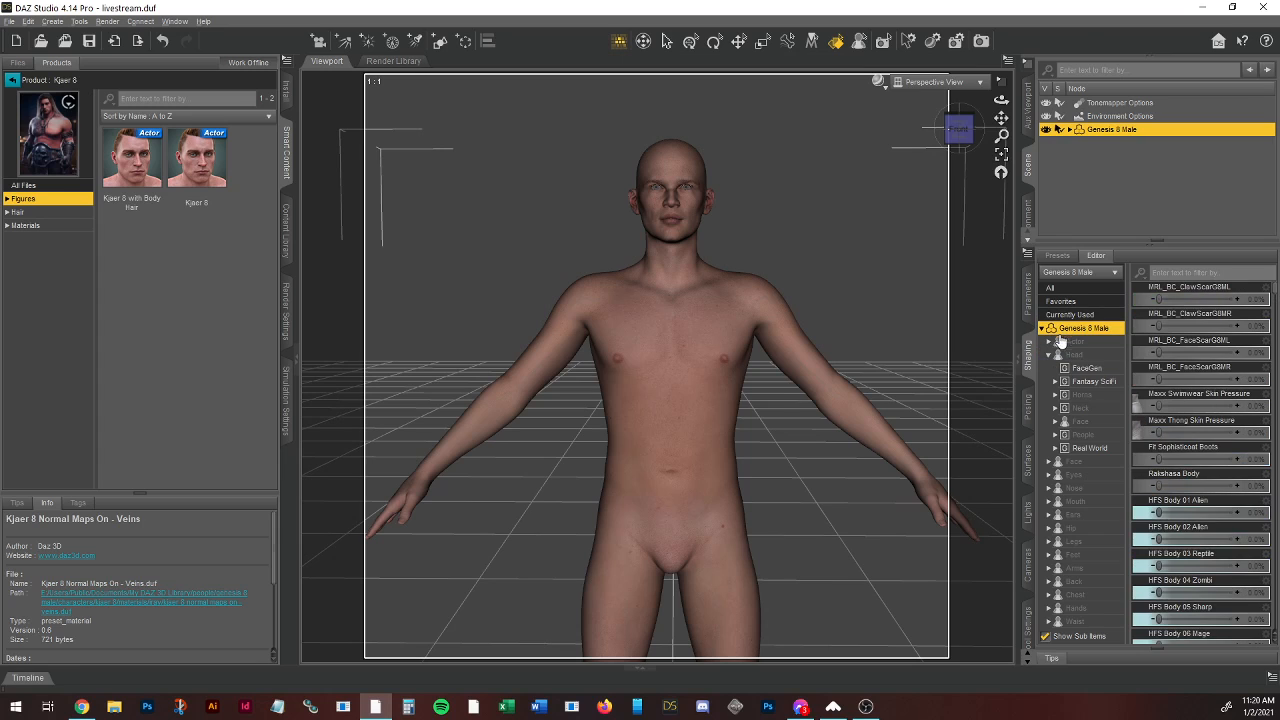
left_click(1048, 355)
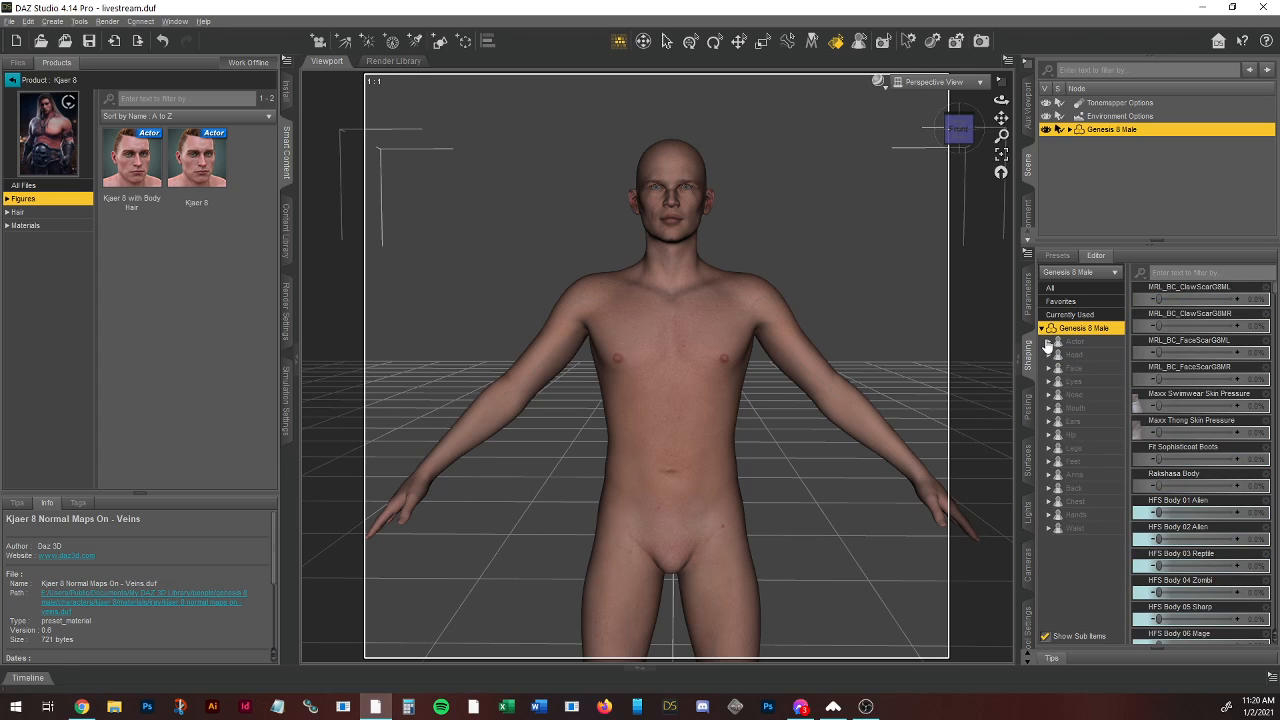
left_click(1048, 342)
left_click(1080, 382)
Step: Partially blend the Armand Body morph into the figure
scroll(1238, 375, "down", 10)
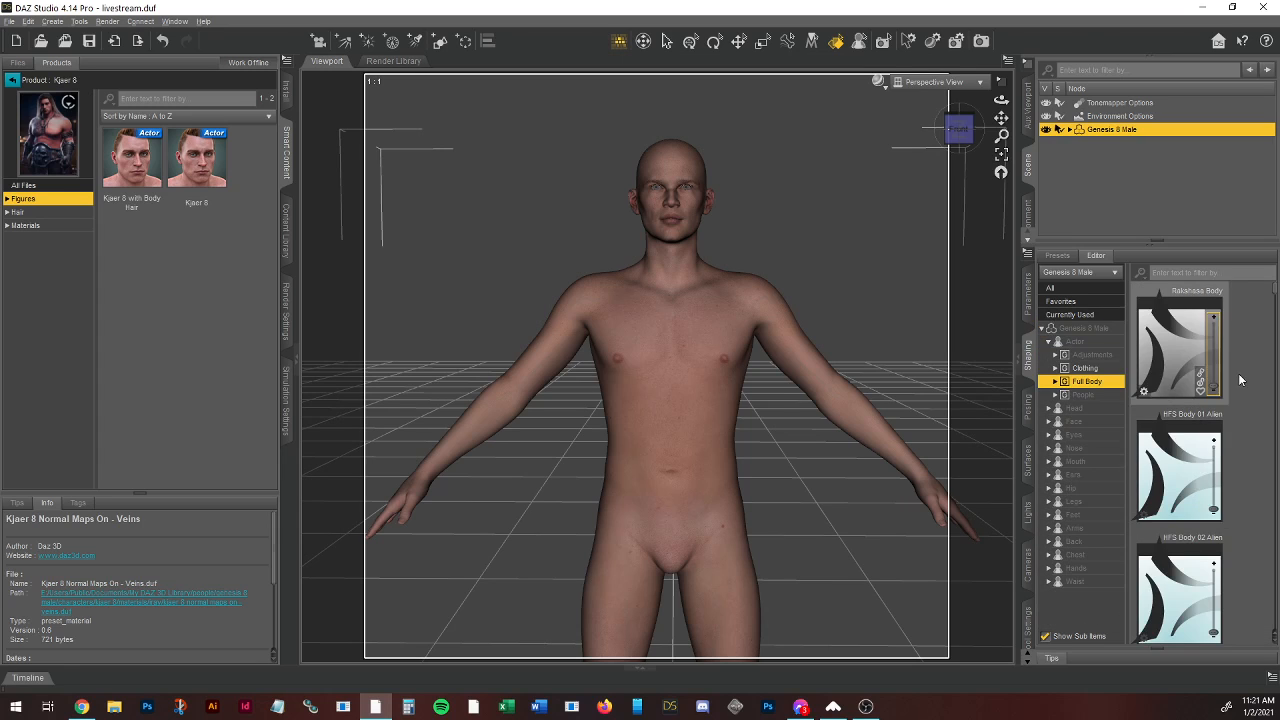
scroll(1240, 380, "down", 10)
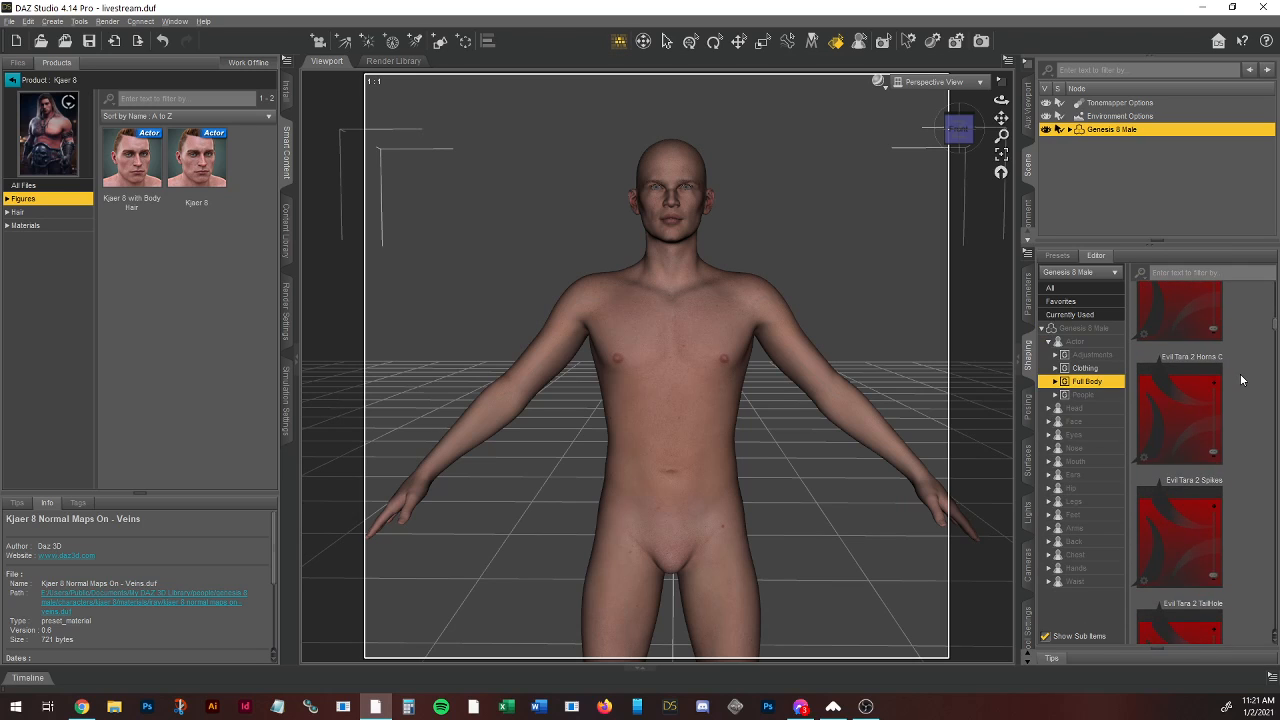
scroll(1241, 380, "down", 3)
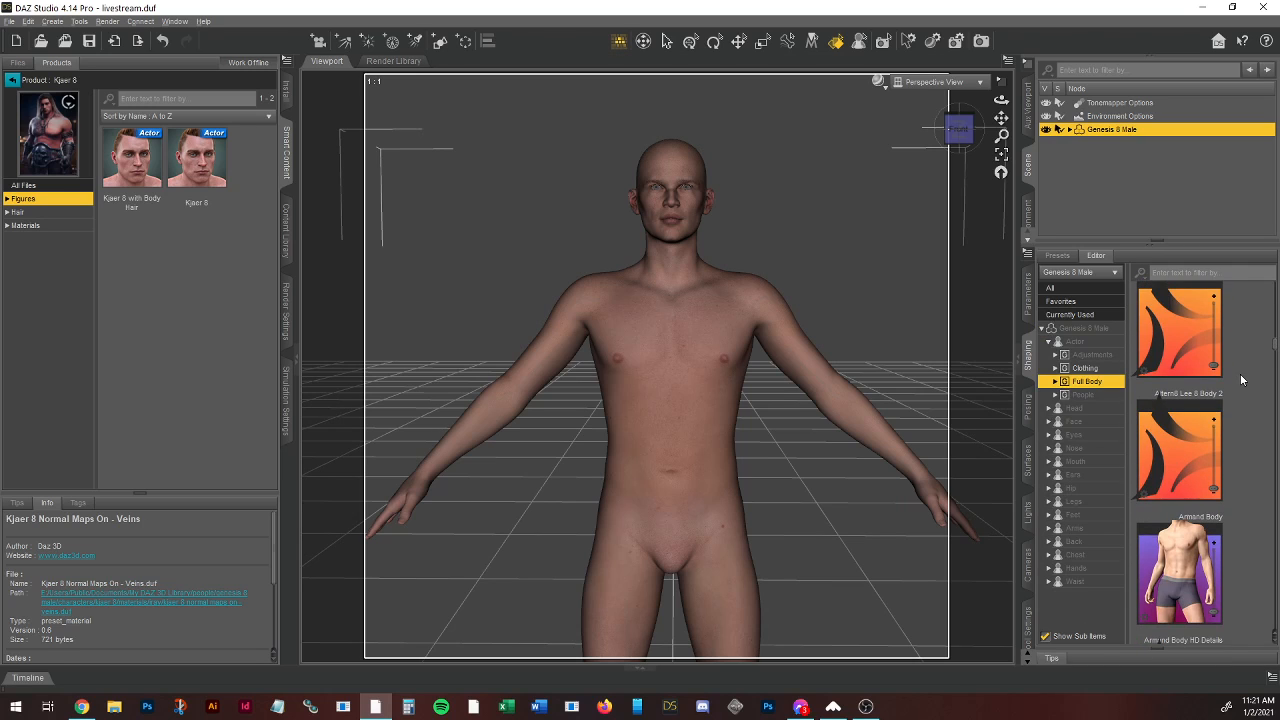
left_click_drag(1213, 613, 1208, 562)
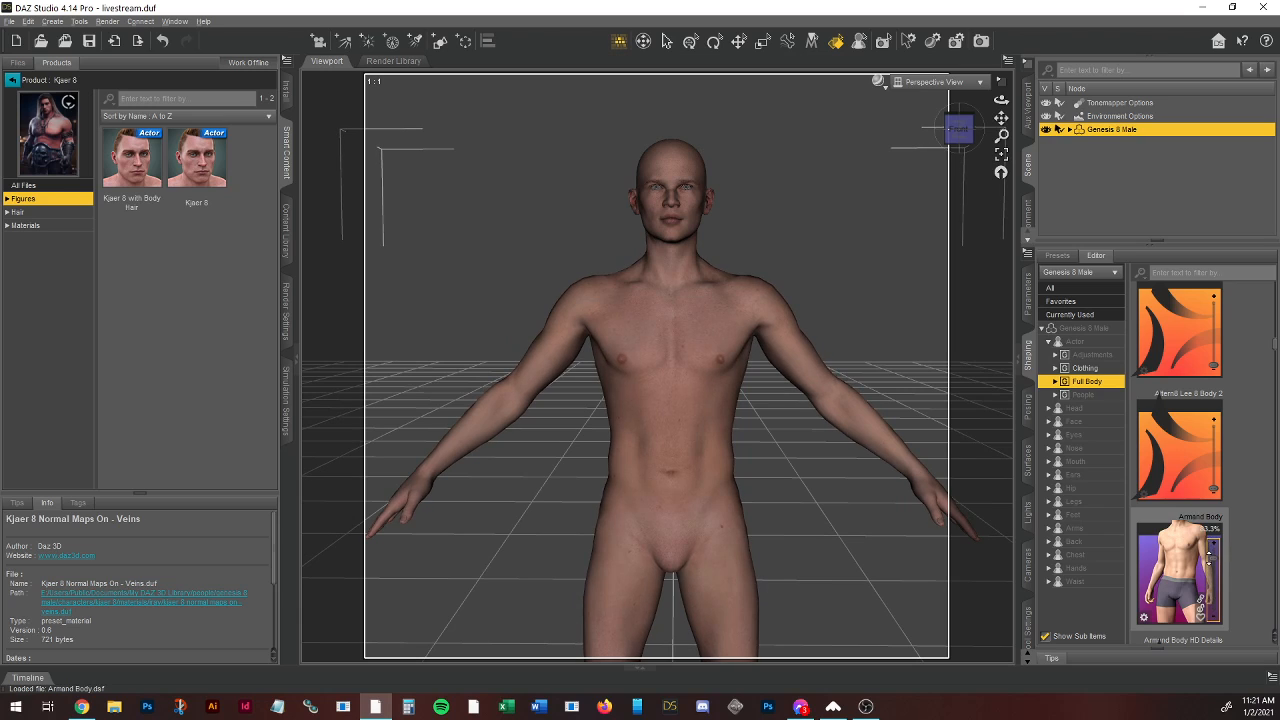
Step: Find the CC Foster Body HD morph and set it to 25.0%
scroll(1237, 445, "down", 5)
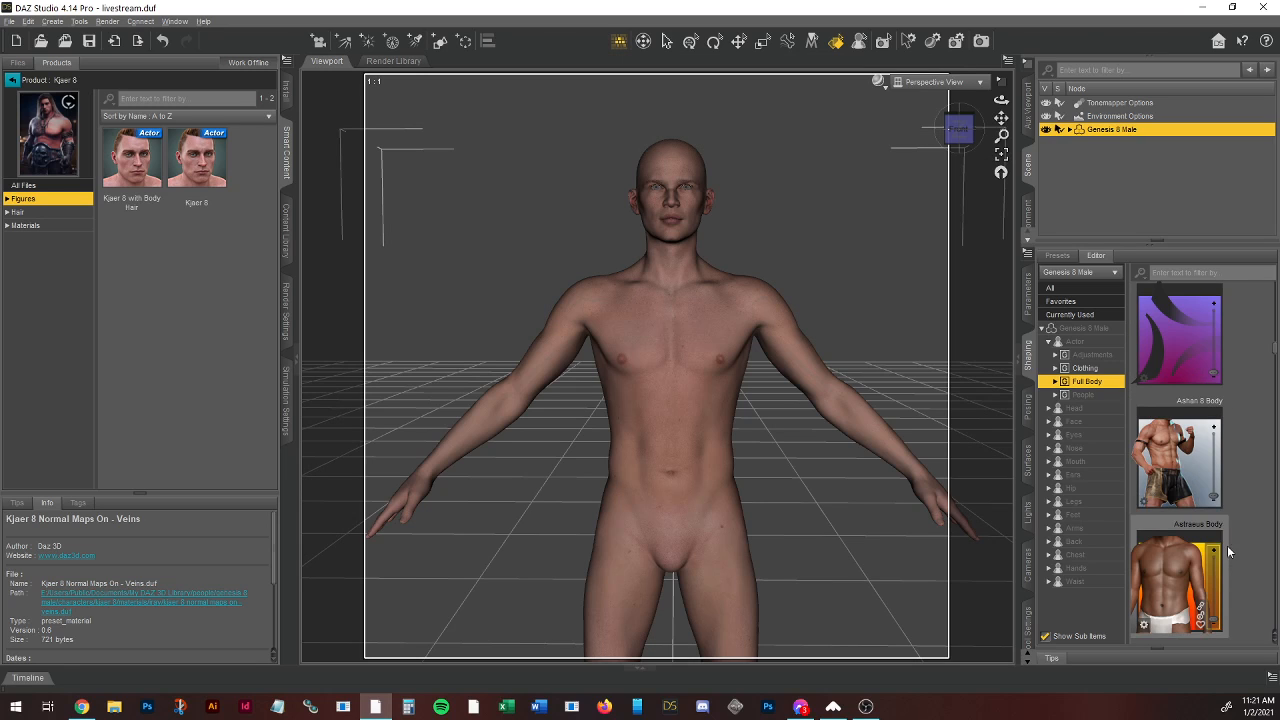
scroll(1255, 493, "down", 3)
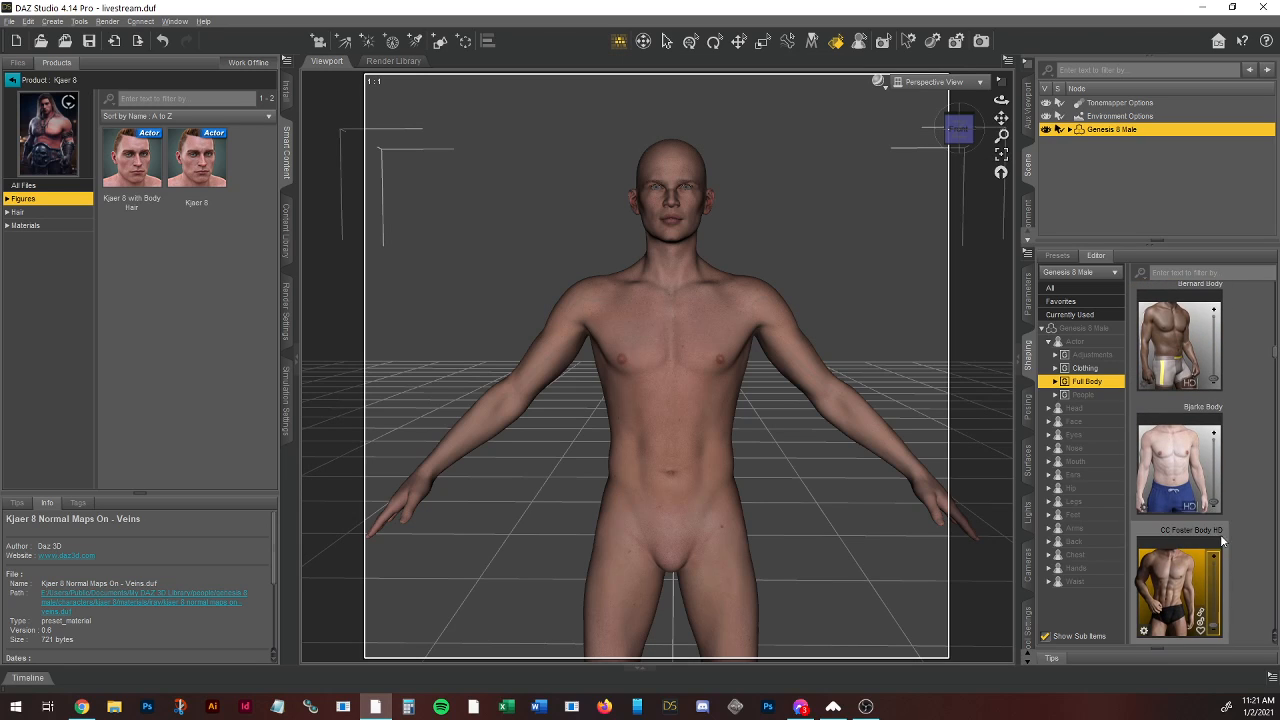
left_click_drag(1213, 620, 1213, 607)
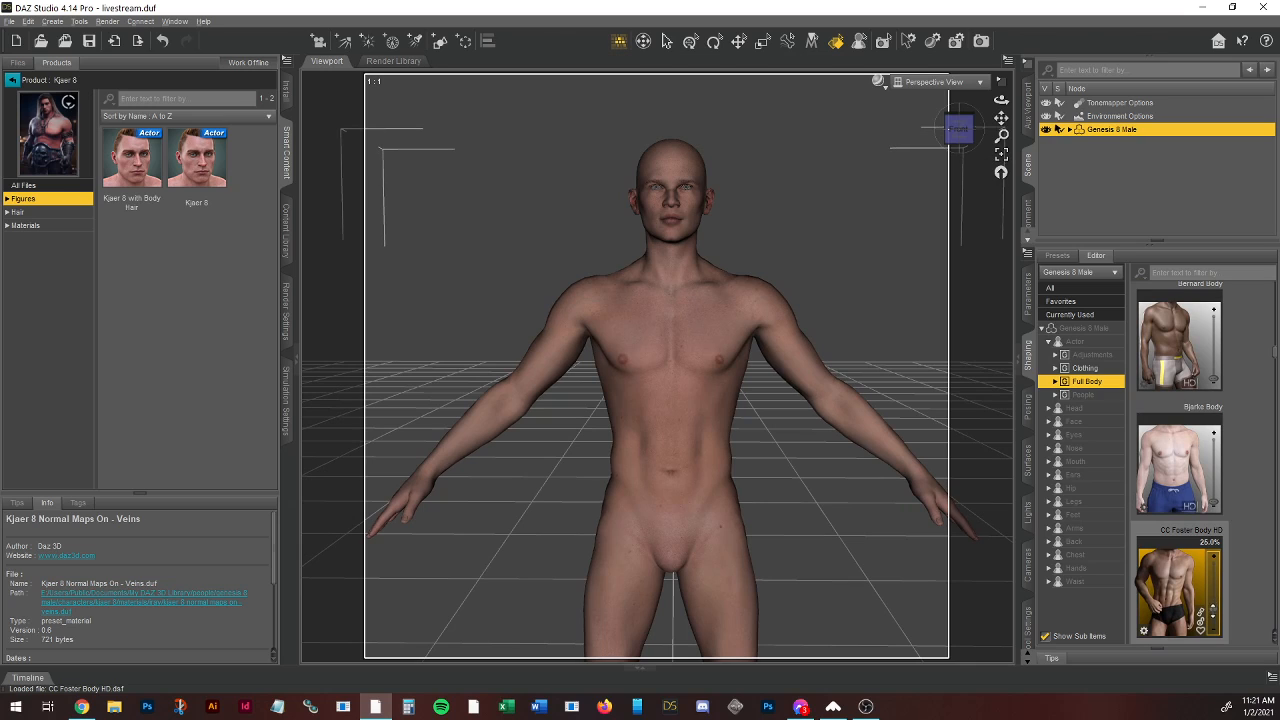
Step: Try the Cato Body and Dacre Body morphs on the figure
scroll(1233, 460, "down", 3)
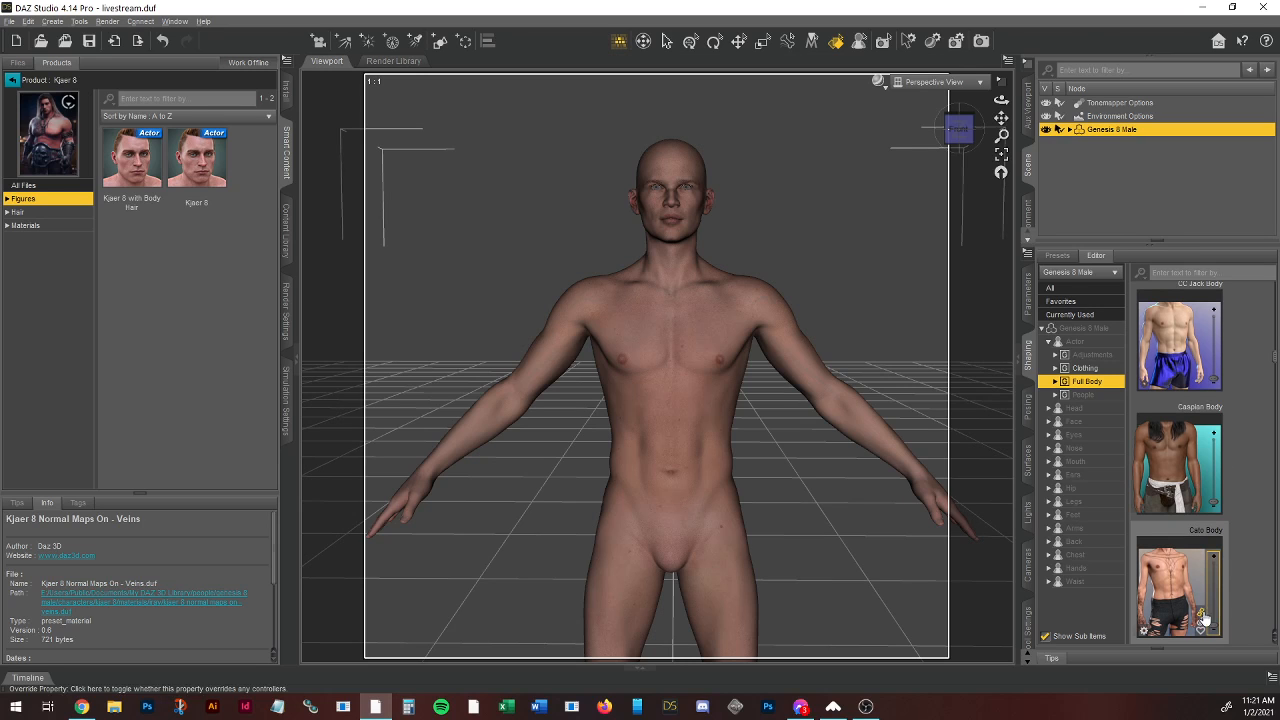
left_click_drag(1207, 598, 1194, 662)
scroll(1240, 467, "down", 5)
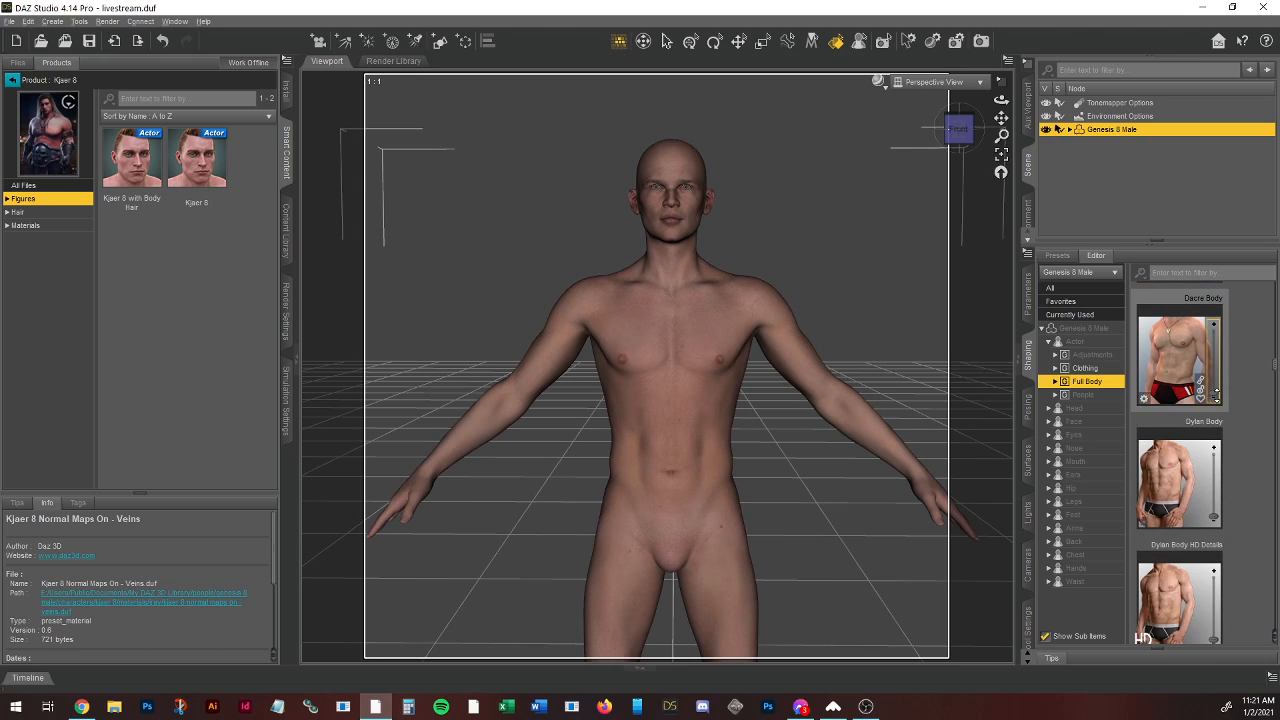
left_click_drag(1212, 389, 1211, 373)
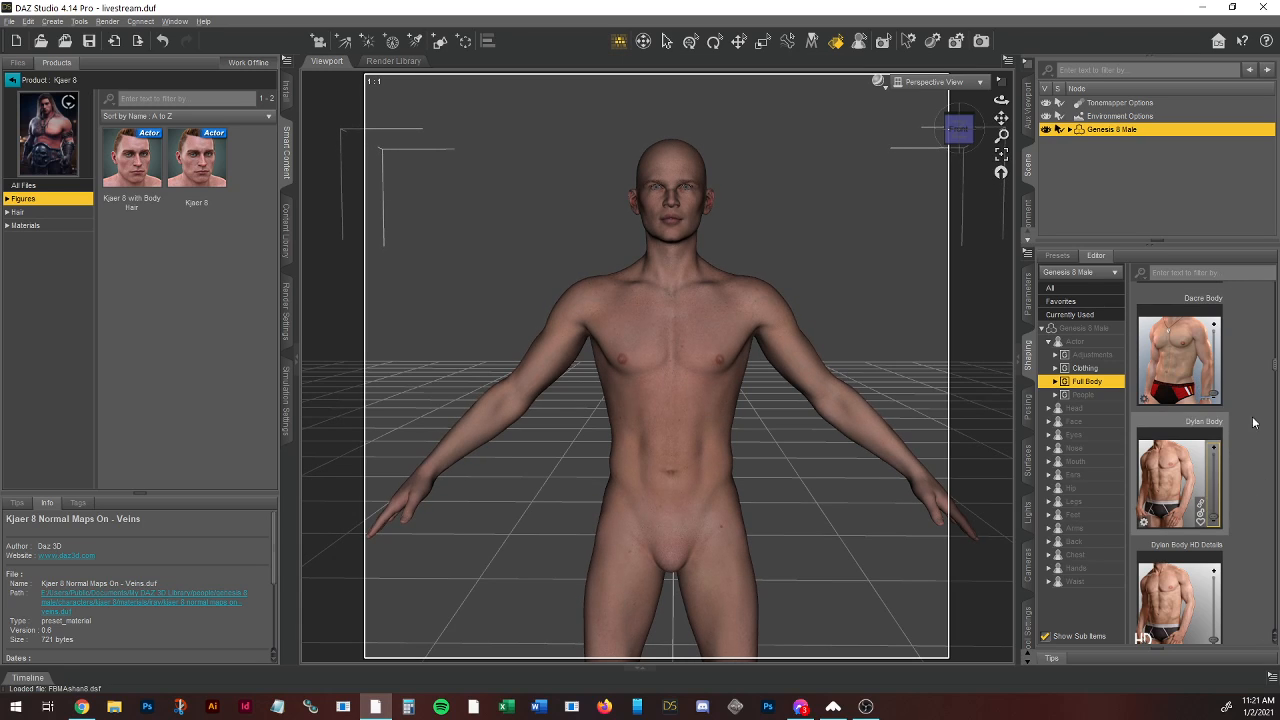
Step: Look further through the full-body morphs and set Holt 8 Body to 72.9%
scroll(1226, 367, "down", 5)
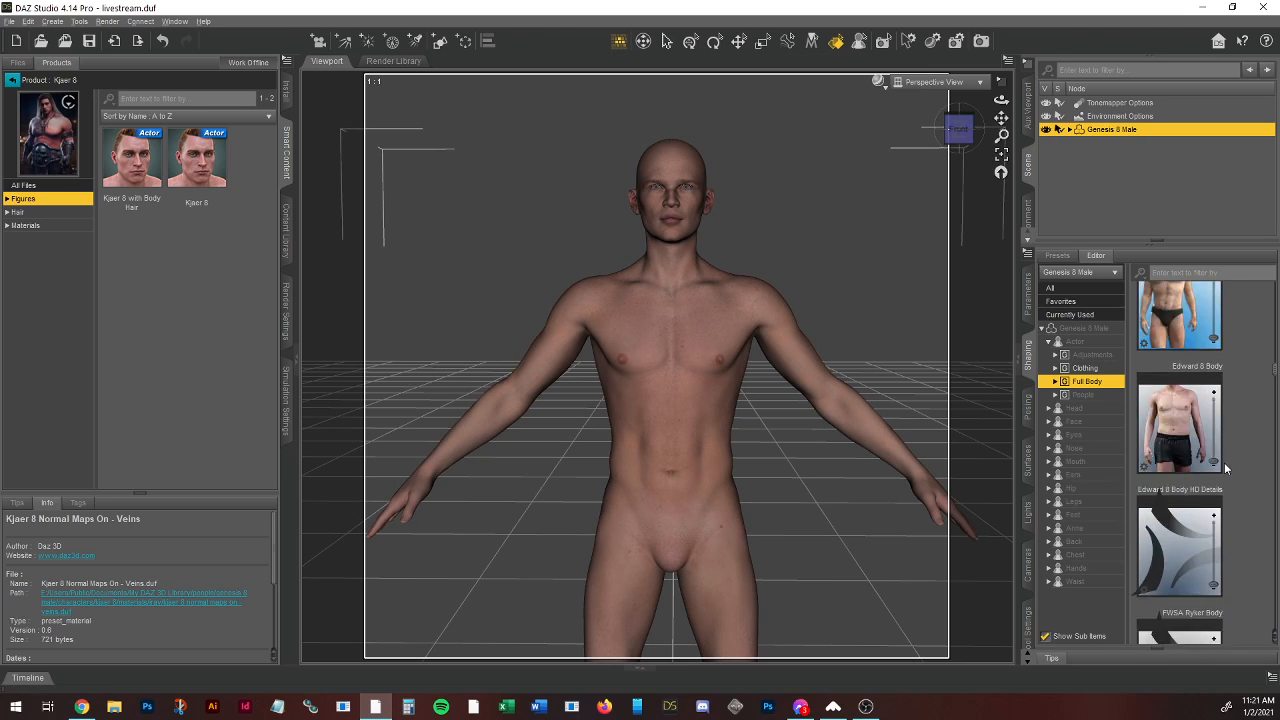
scroll(1249, 471, "down", 6)
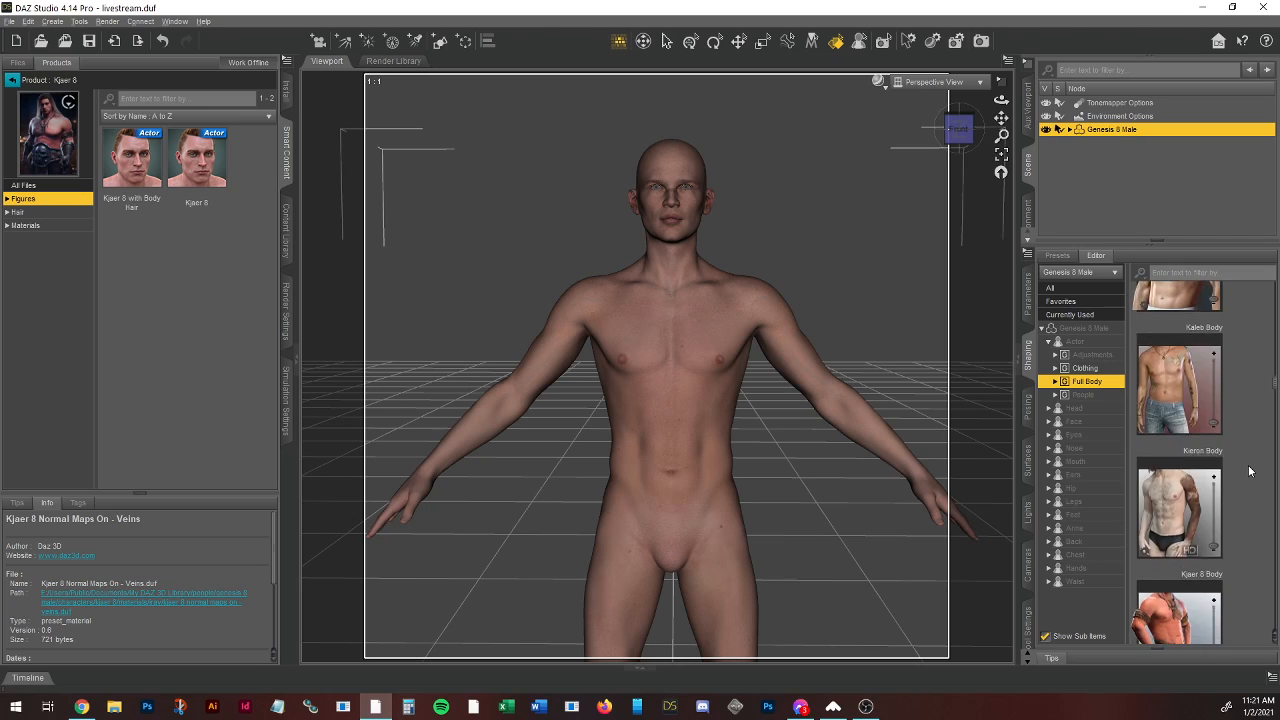
scroll(1249, 471, "up", 6)
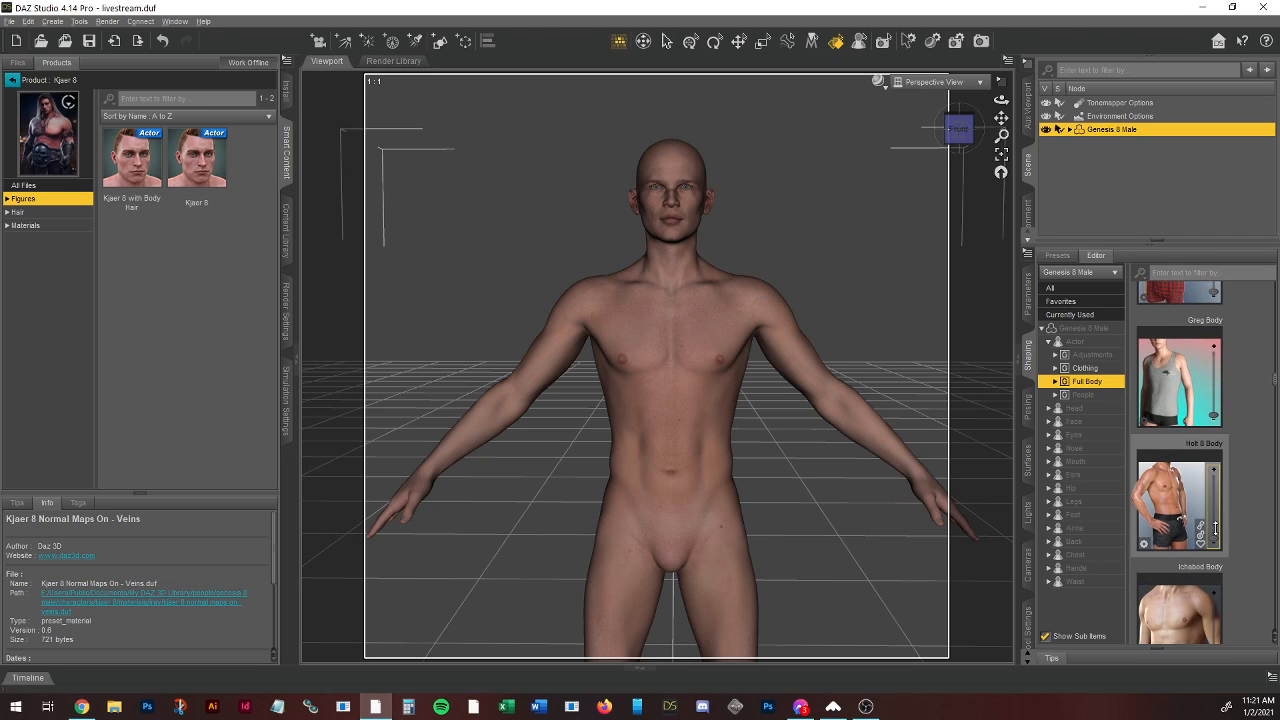
left_click_drag(1215, 530, 1216, 496)
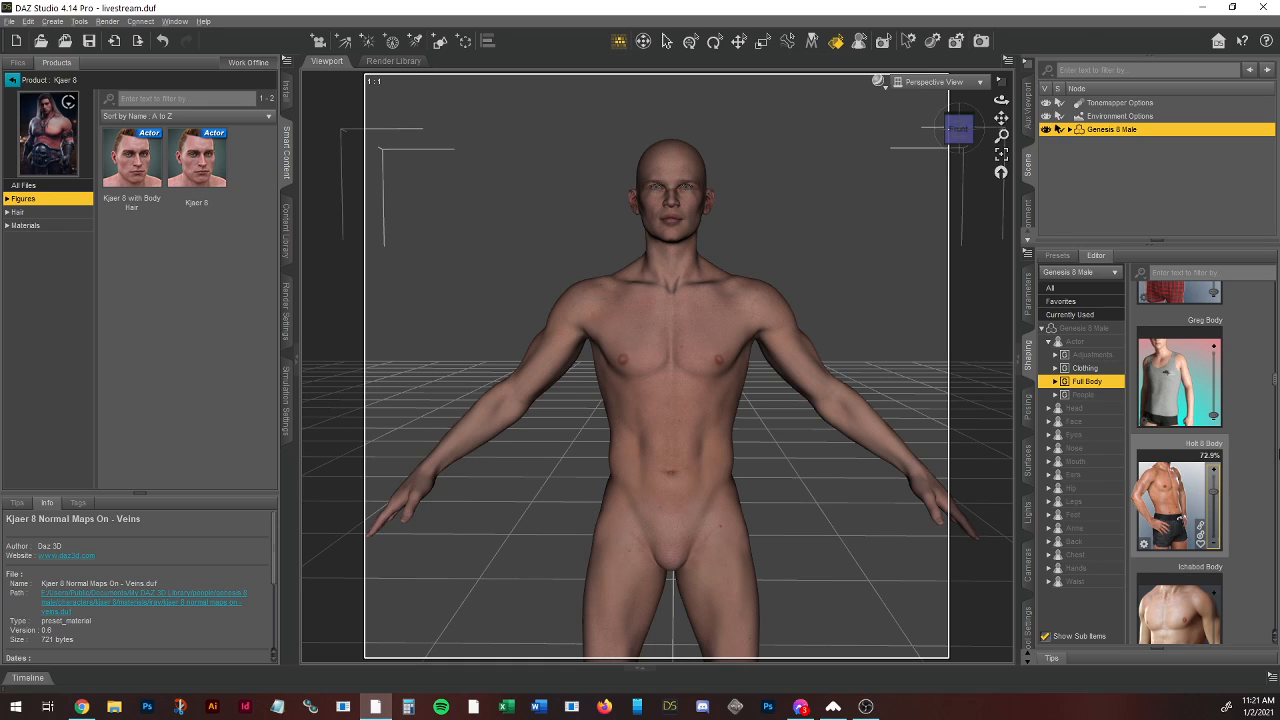
Step: Display the whole figure from the front in the NVIDIA Iray draw style
left_click_drag(1001, 118, 1011, 62)
scroll(810, 456, "down", 8)
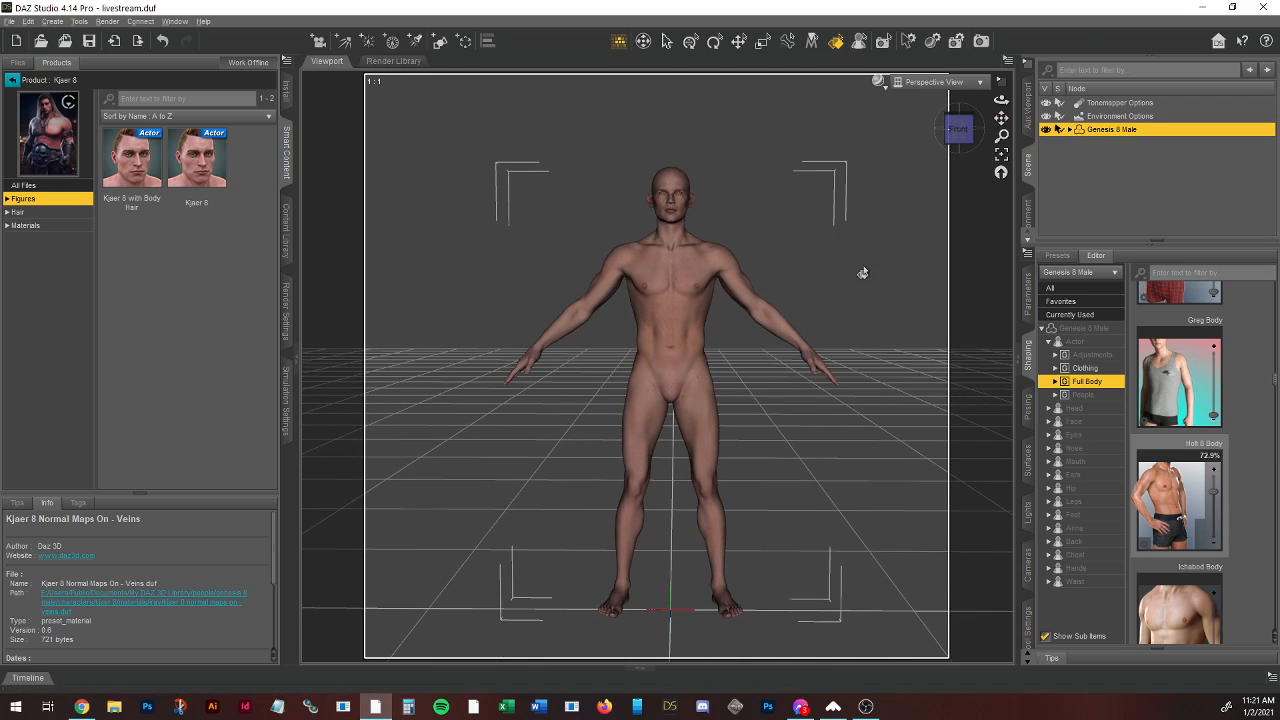
left_click_drag(958, 129, 1122, 109)
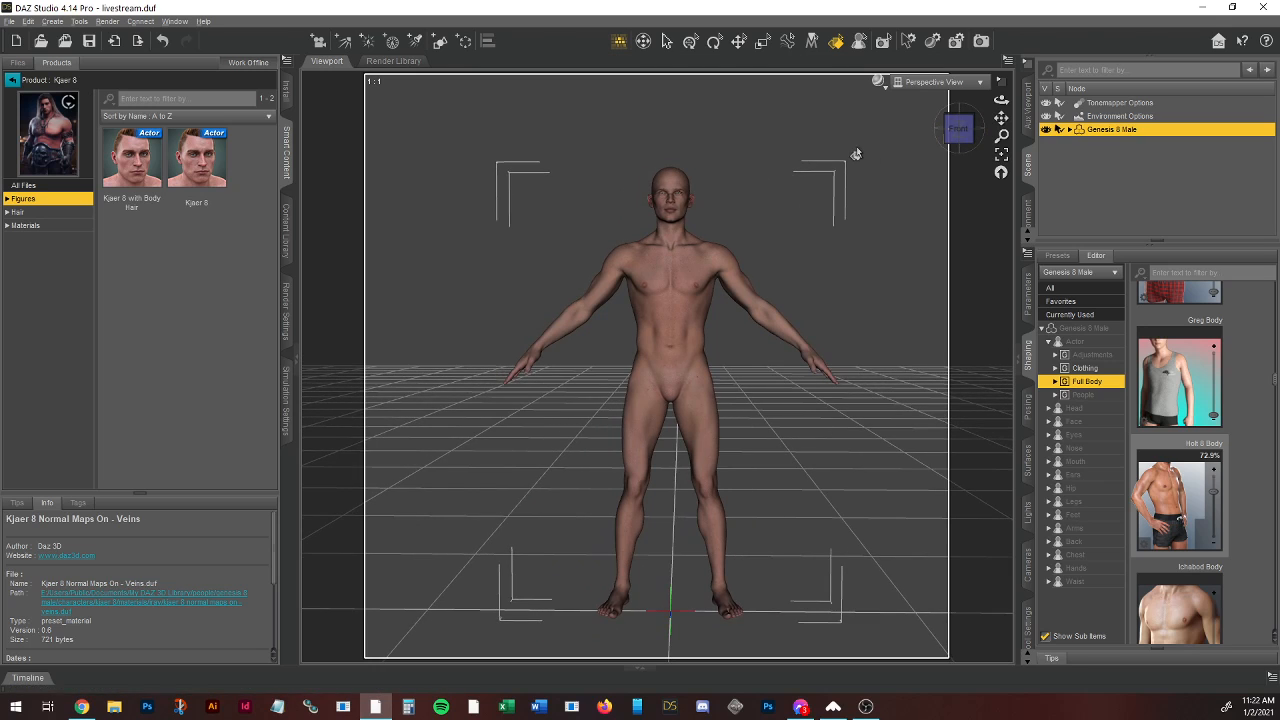
scroll(854, 154, "up", 1)
left_click_drag(953, 128, 954, 143)
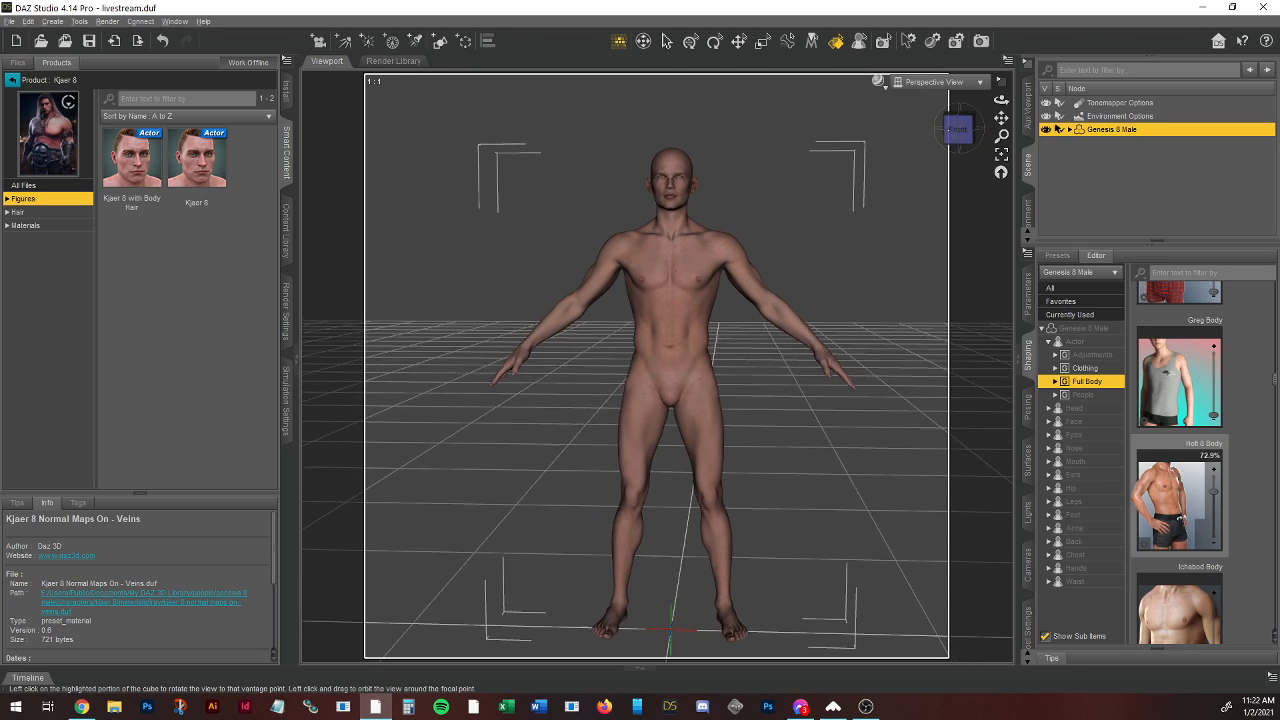
left_click(877, 87)
left_click(890, 252)
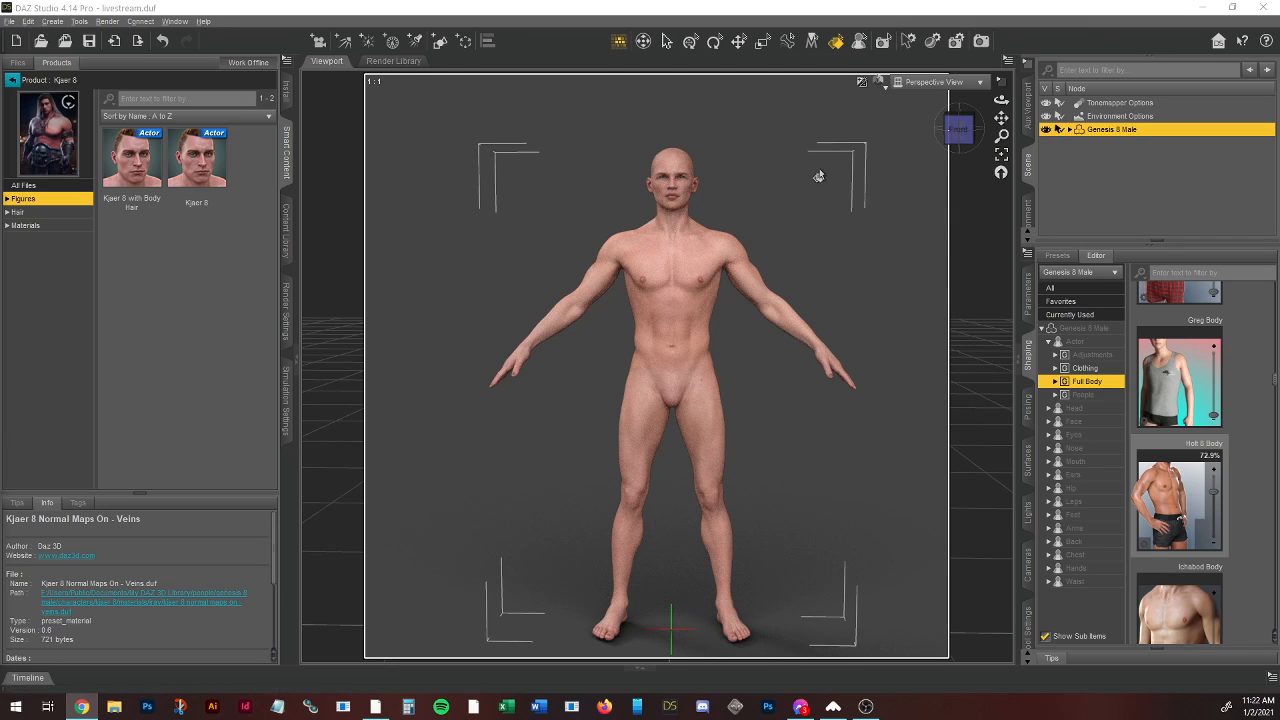
left_click(880, 84)
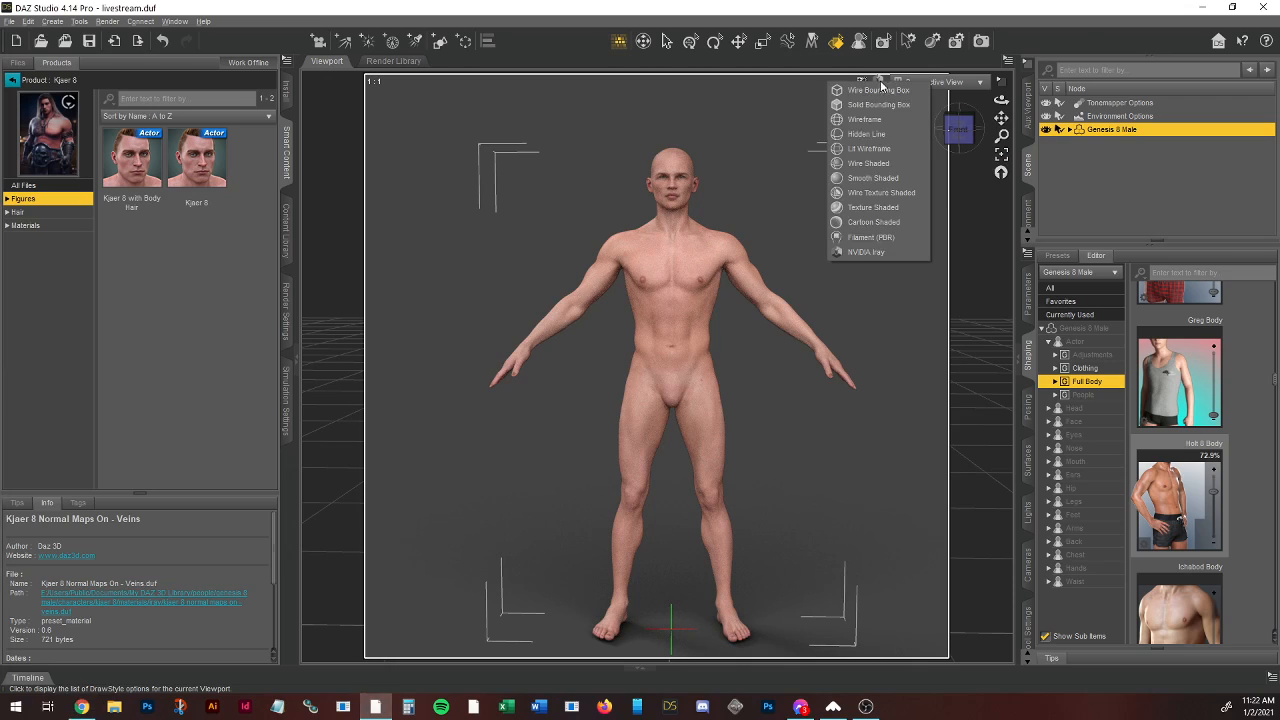
left_click(866, 252)
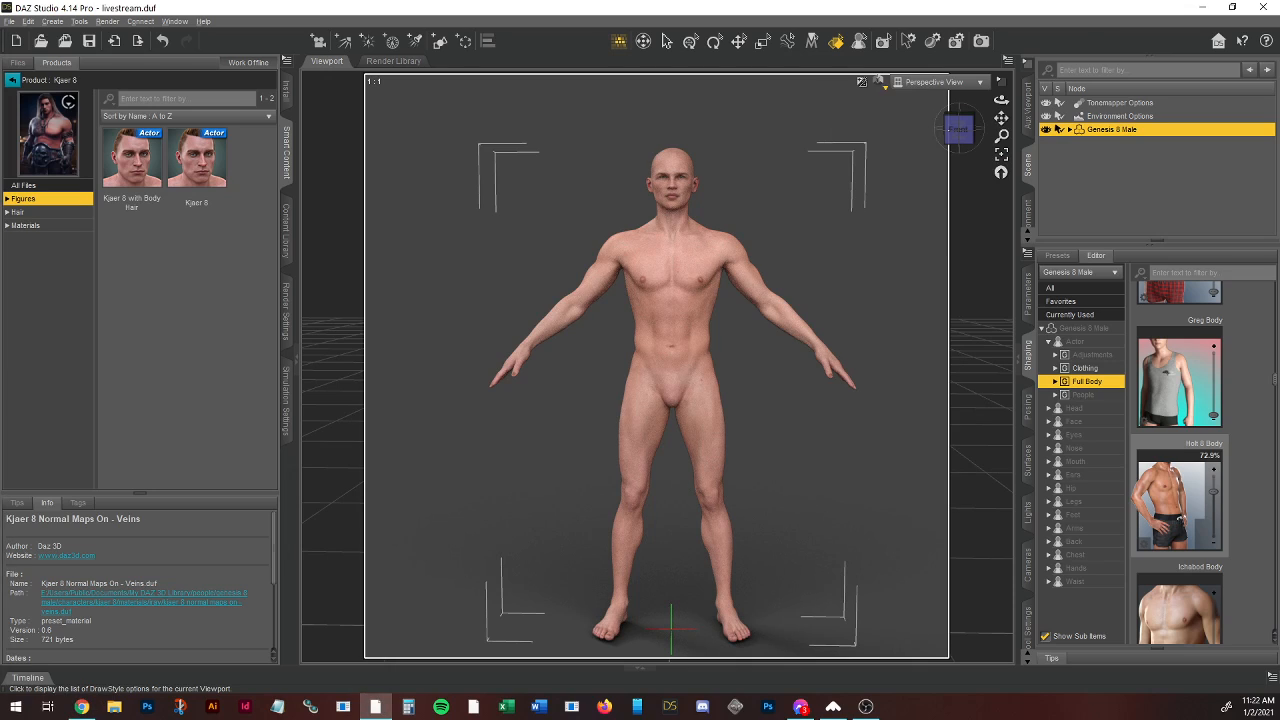
Step: Inspect the Iray preview of the figure's face, shoulders and chest up close
scroll(870, 200, "up", 2)
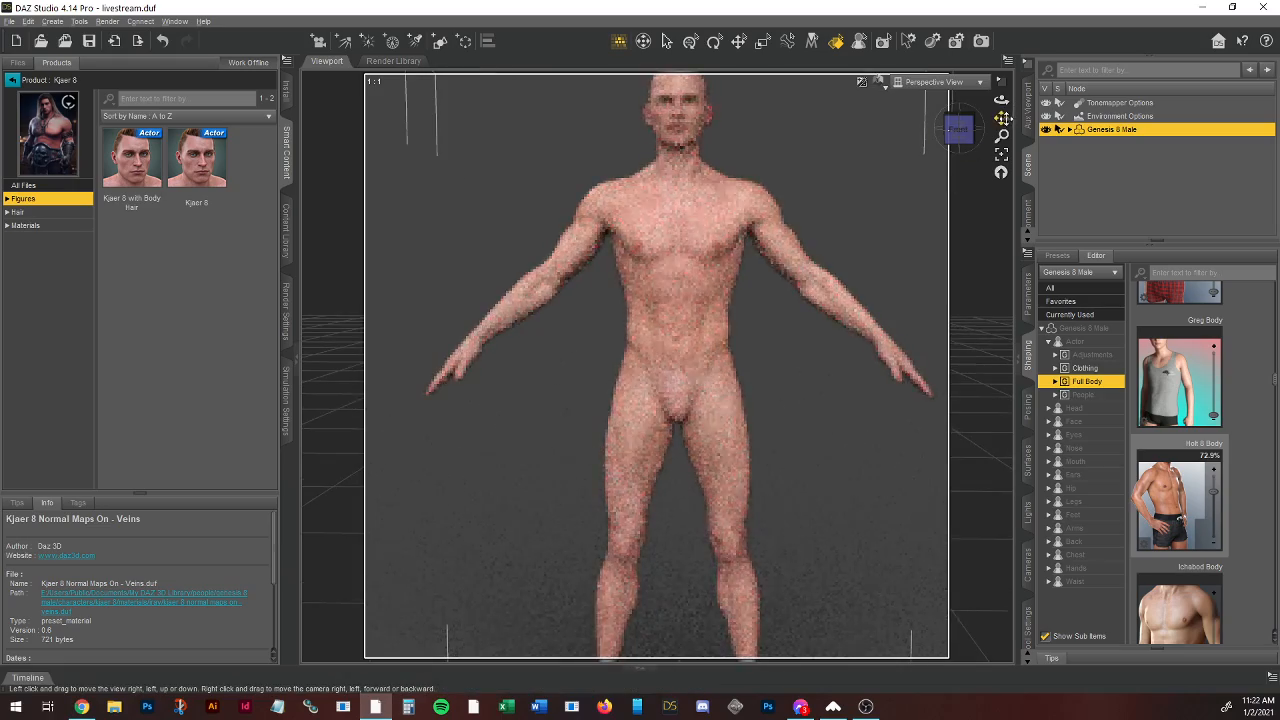
scroll(890, 190, "up", 3)
scroll(731, 249, "up", 2)
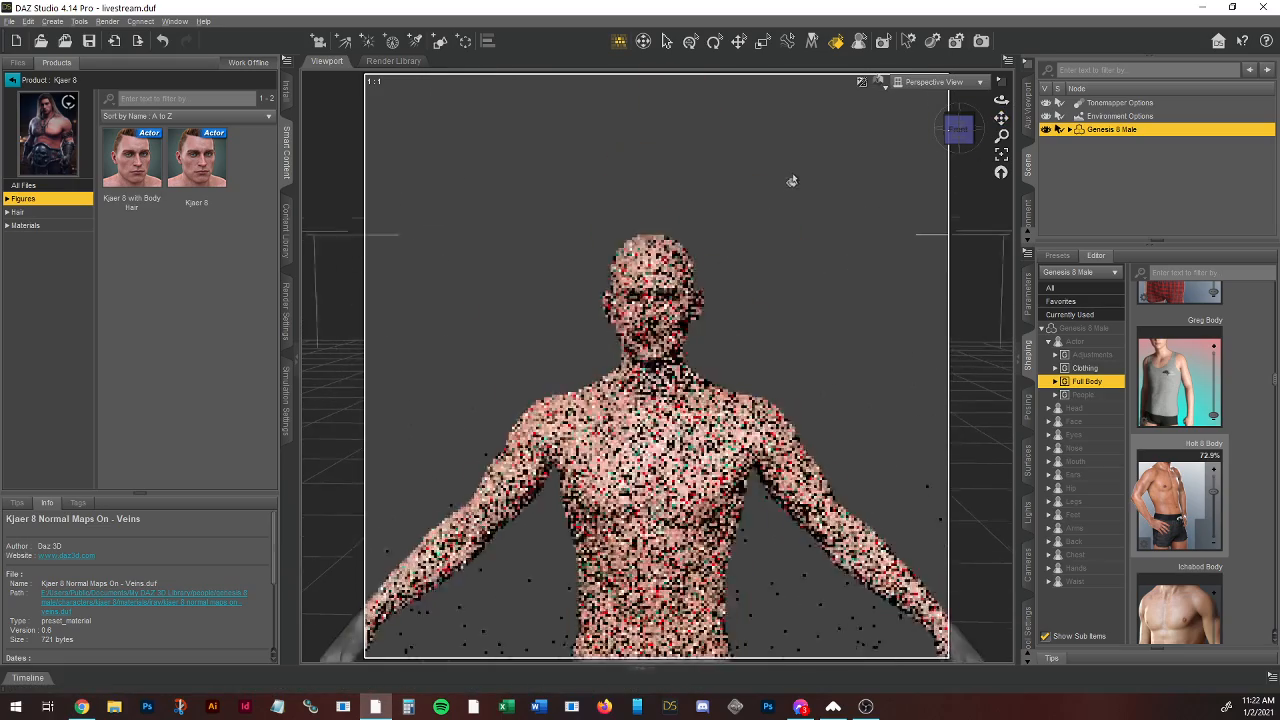
scroll(800, 170, "up", 3)
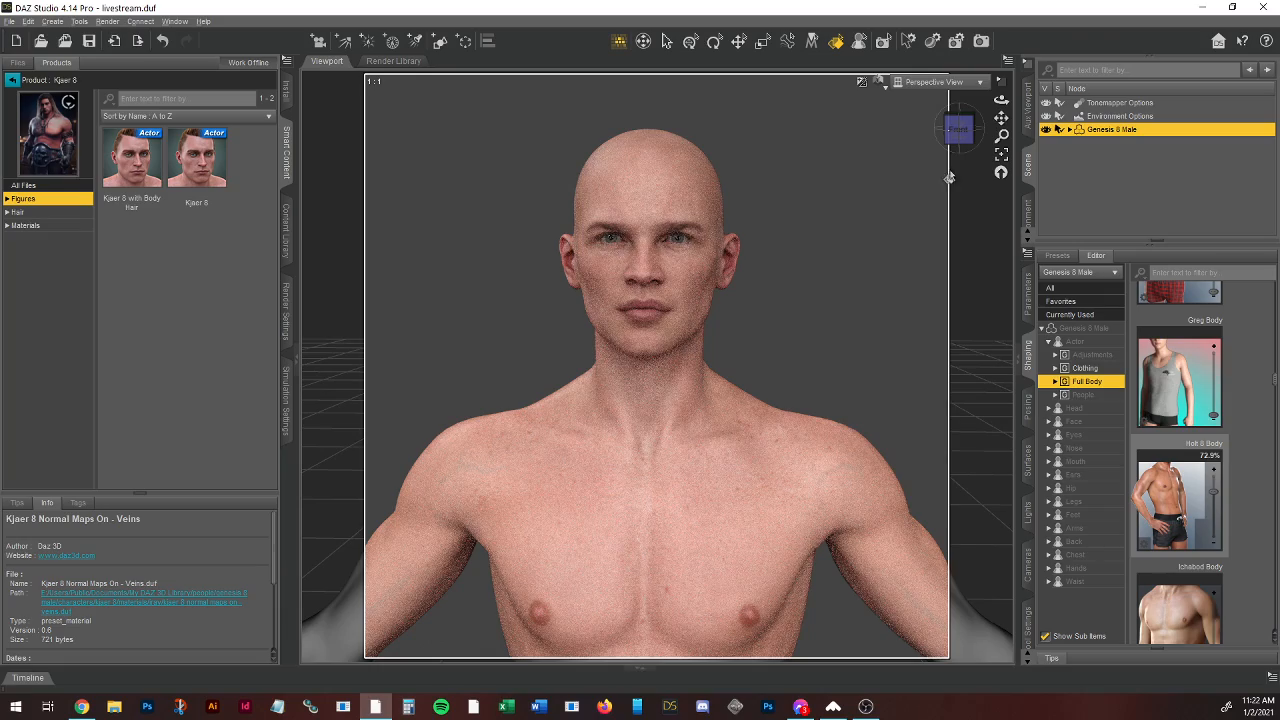
Step: Inspect the Genesis 8 Male's body, torso and face up close in the rendered viewport
scroll(908, 312, "down", 3)
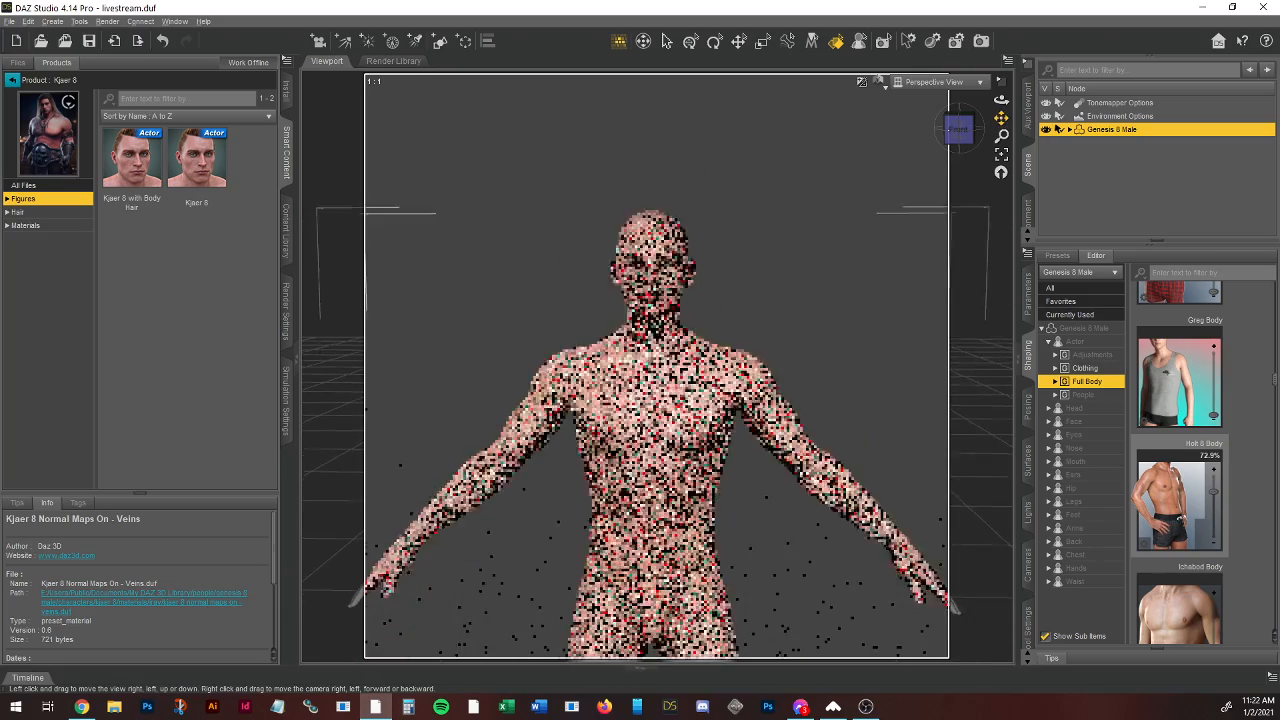
left_click_drag(1001, 118, 1013, 36)
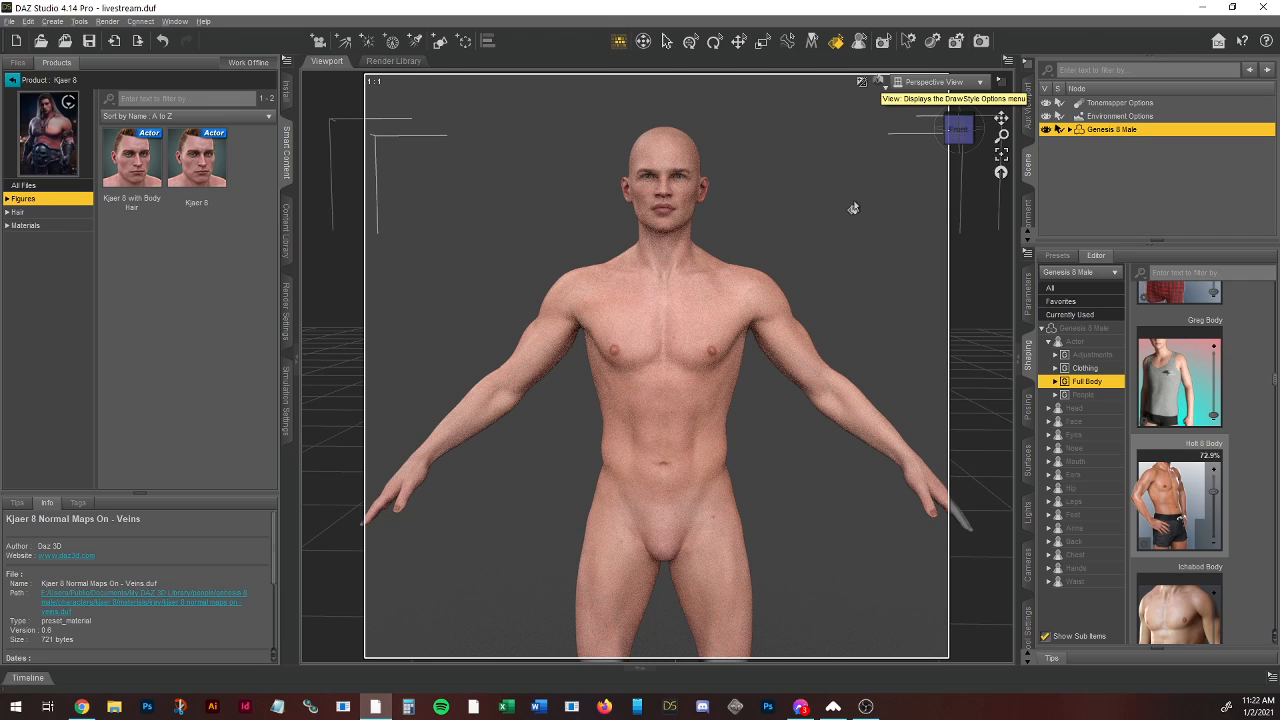
scroll(774, 207, "up", 3)
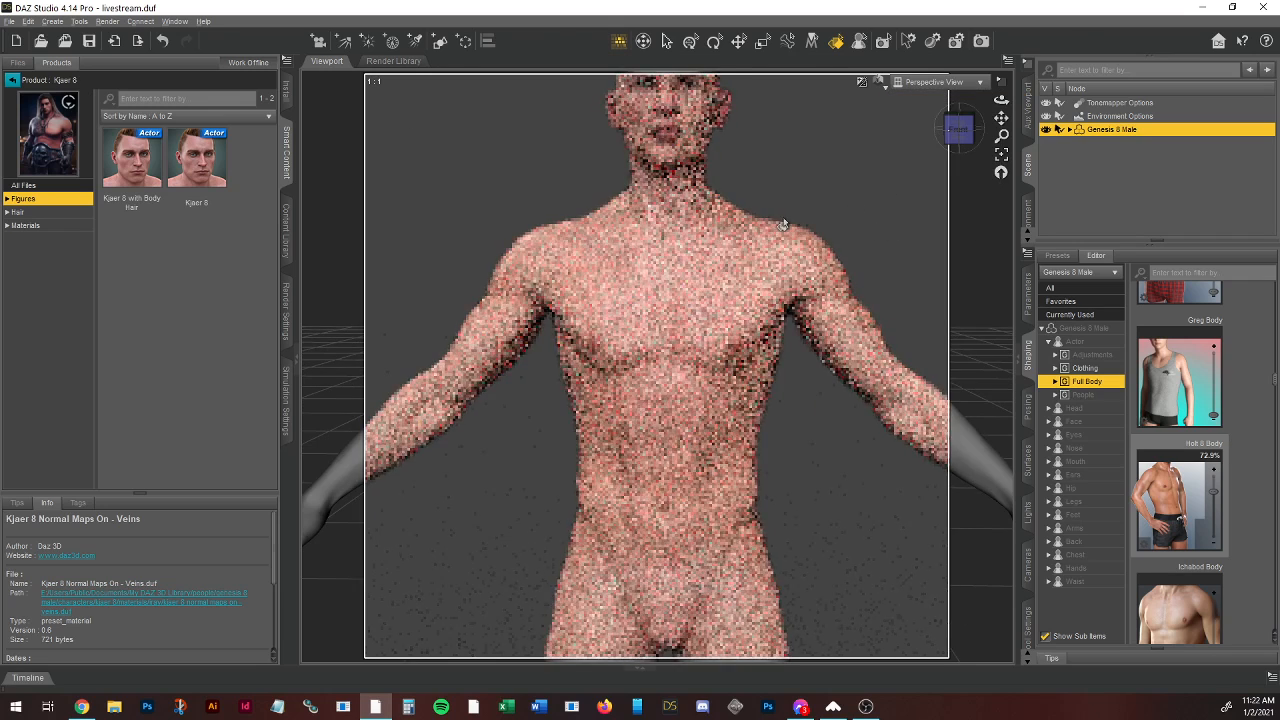
left_click_drag(1001, 121, 997, 395)
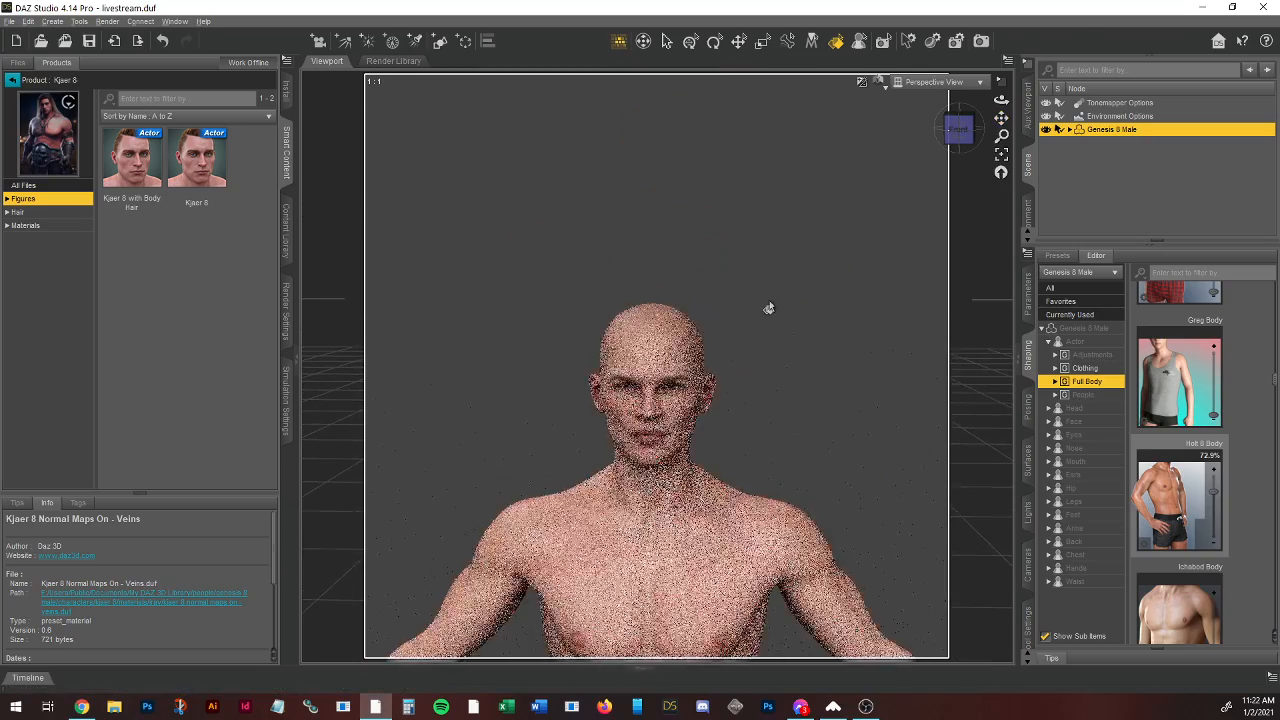
scroll(763, 359, "up", 3)
scroll(762, 357, "up", 5)
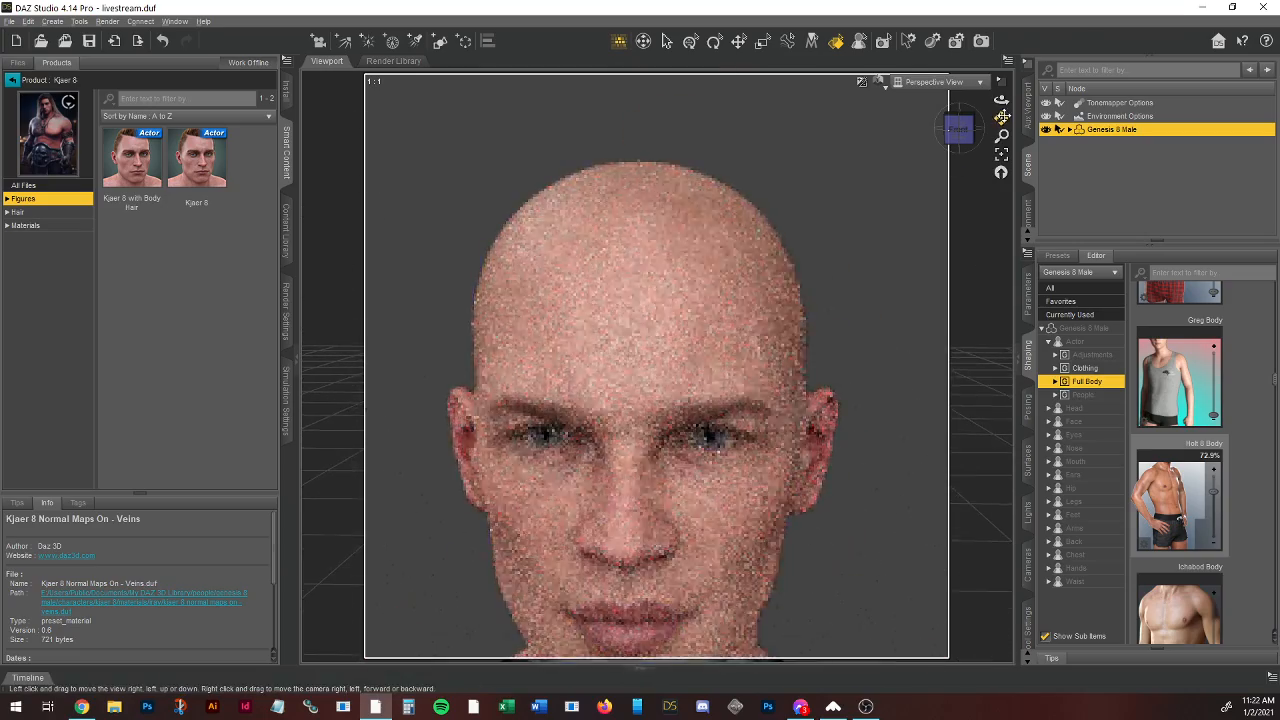
left_click_drag(1001, 118, 985, 170)
left_click(957, 137)
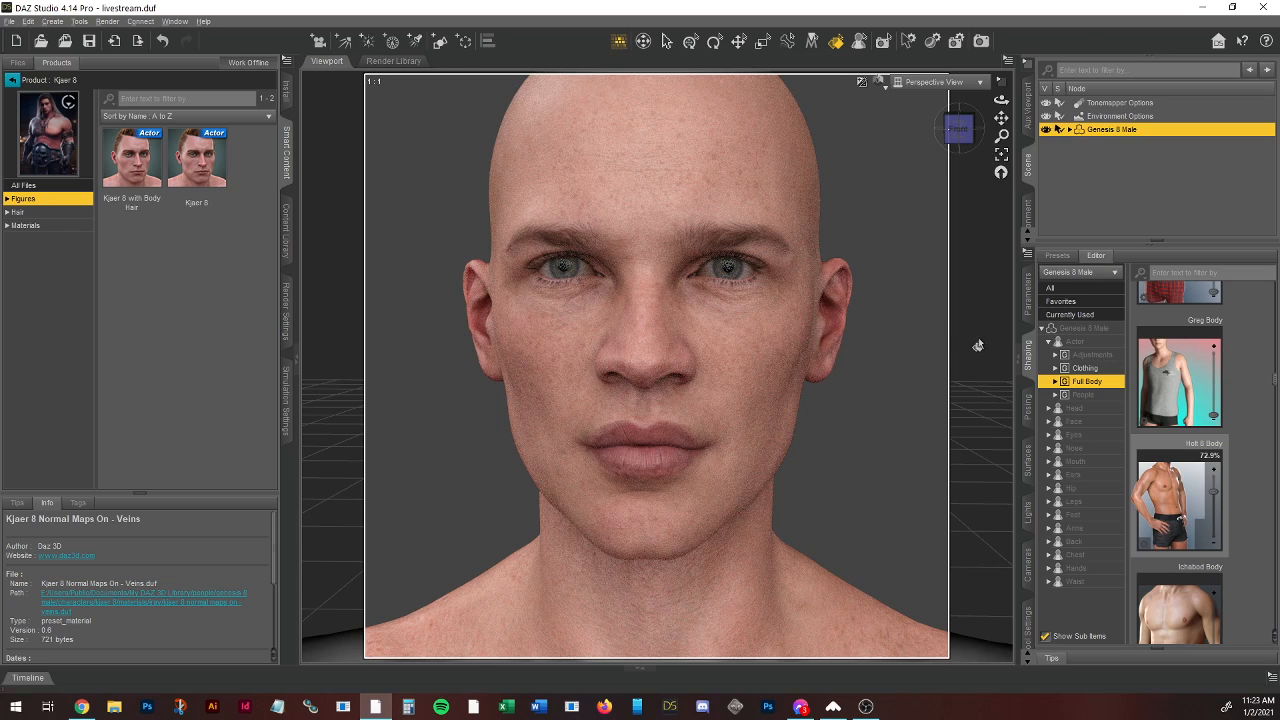
Step: Select the figure's eye surfaces and list the Iray eye material presets available for them
left_click(732, 272)
left_click(845, 42)
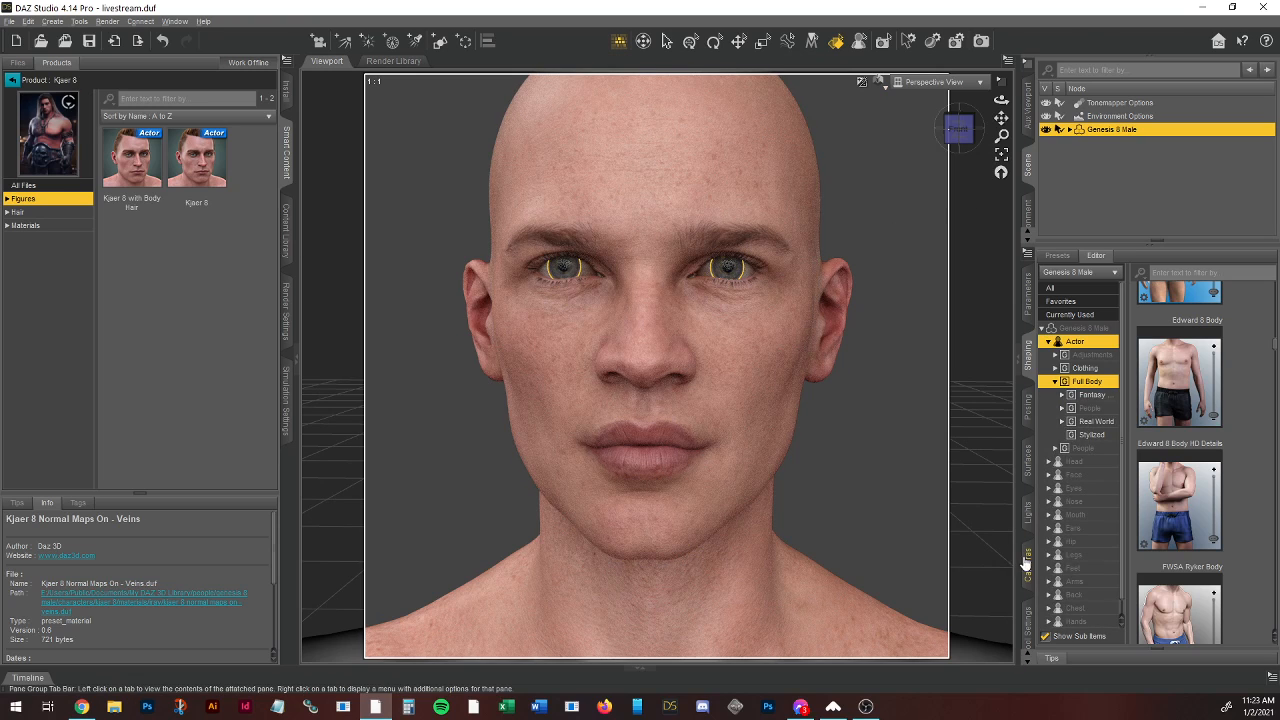
left_click(1028, 460)
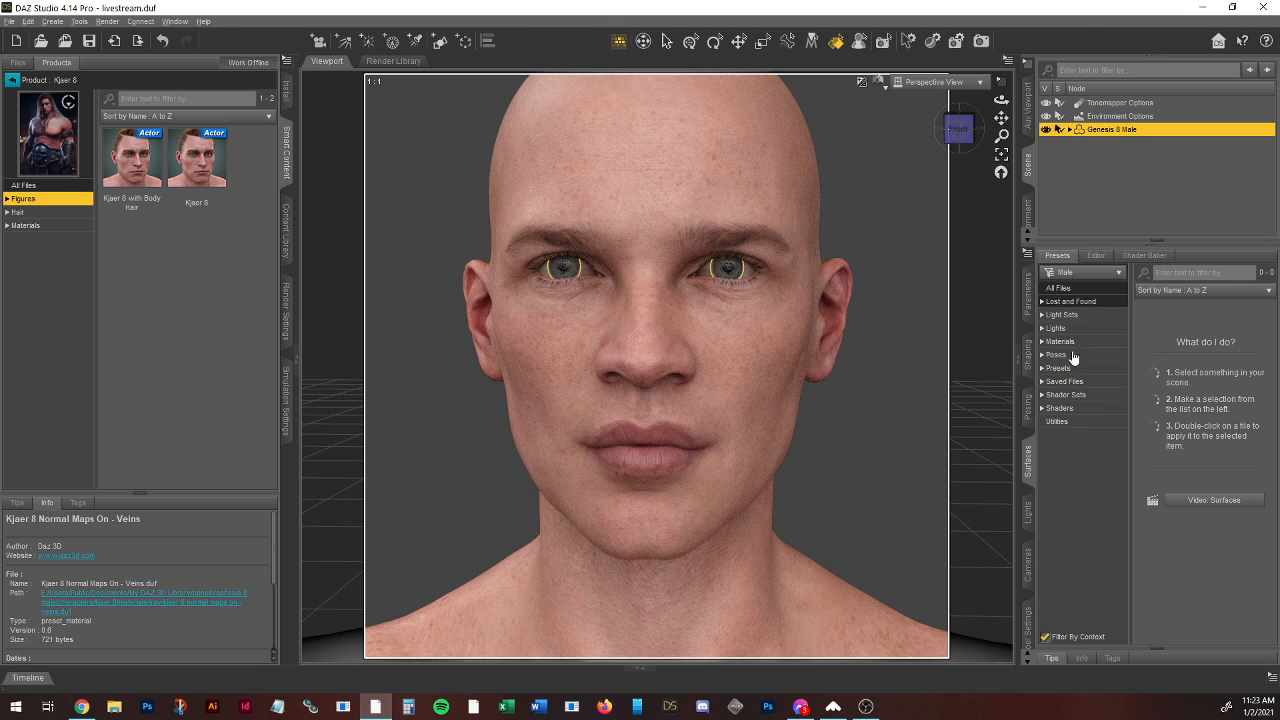
left_click(1042, 341)
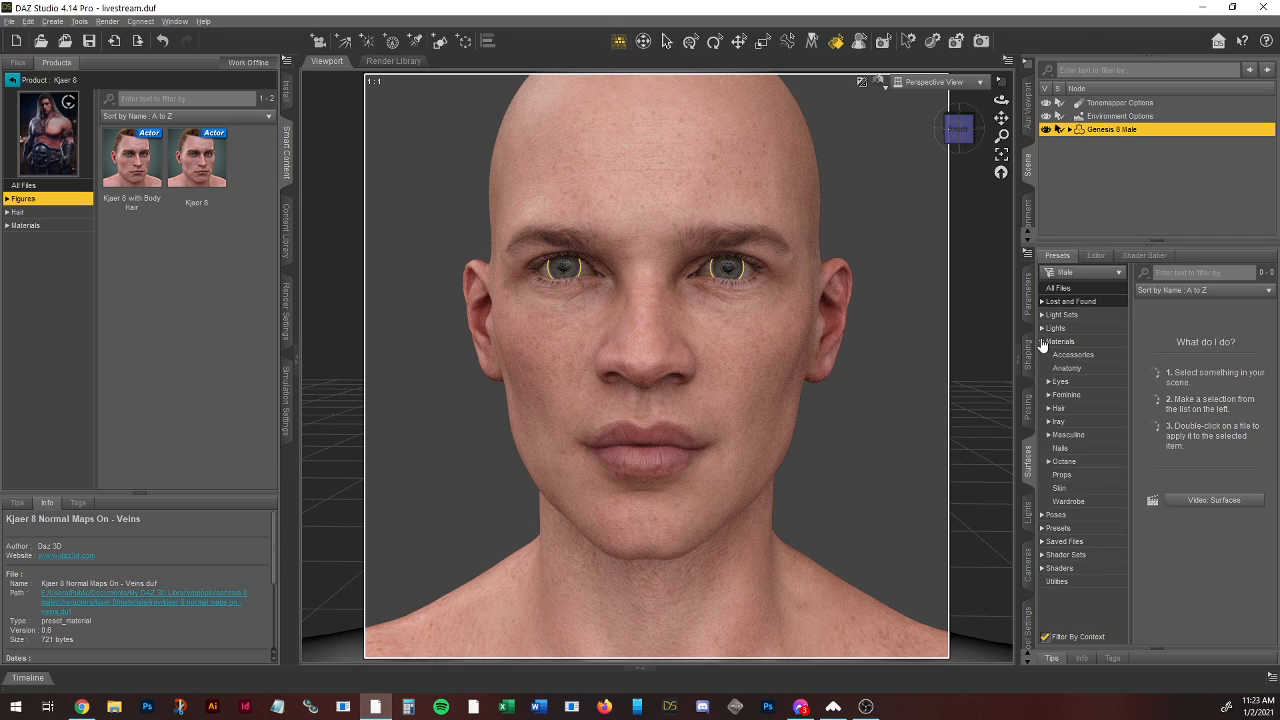
left_click(1048, 422)
scroll(1060, 420, "down", 2)
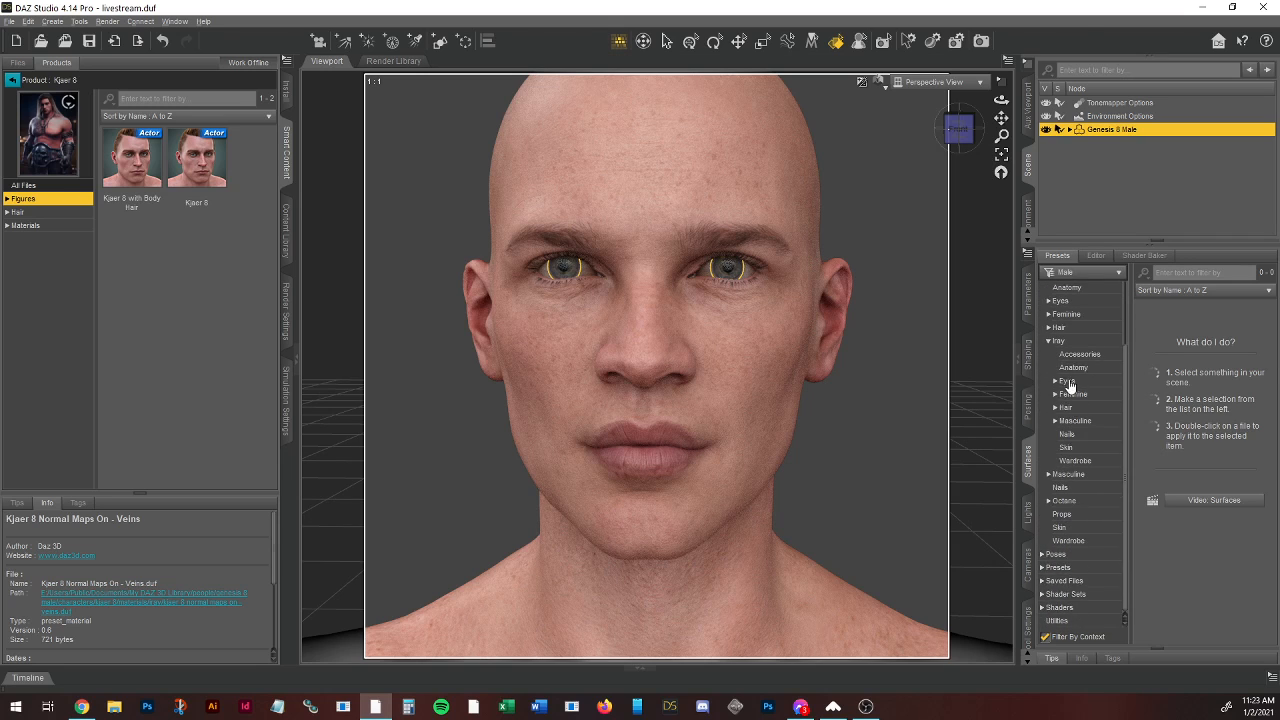
left_click(1067, 381)
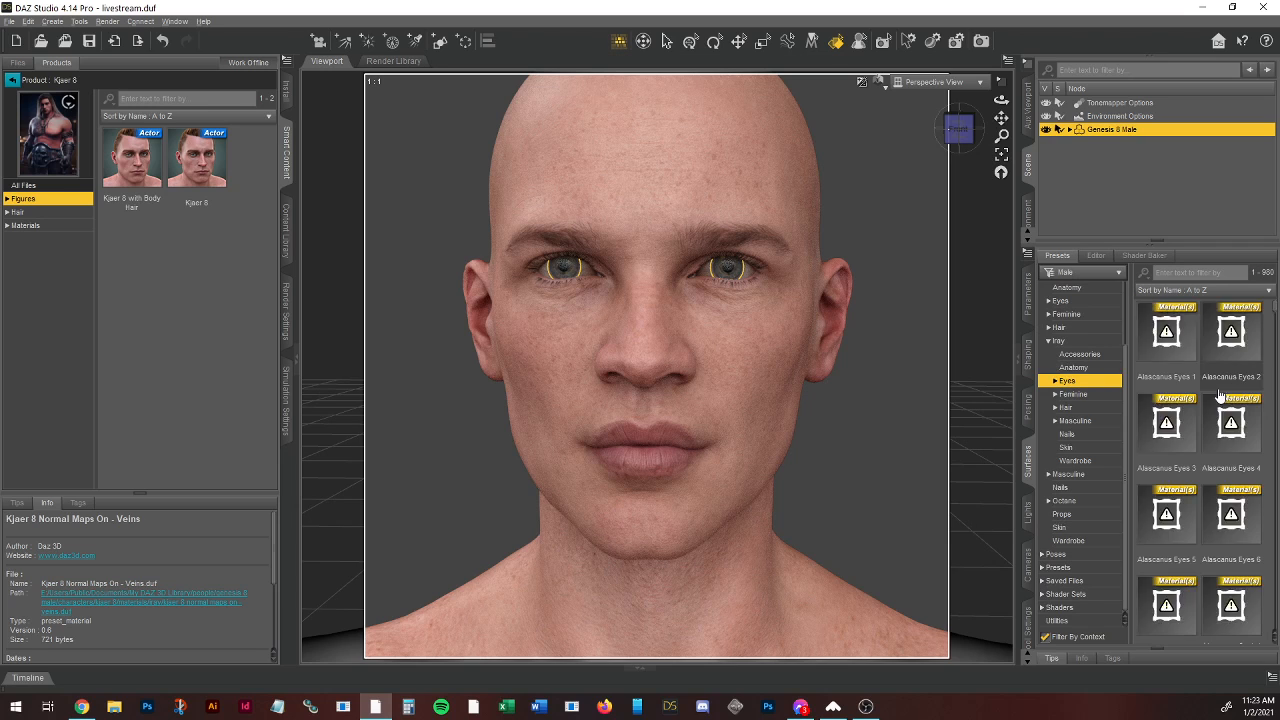
Step: Try the CC Jack - Eyes - 01 material on the eyes and replace it with CC Jack - Eyes - 08
scroll(1225, 425, "down", 3)
scroll(1230, 430, "down", 5)
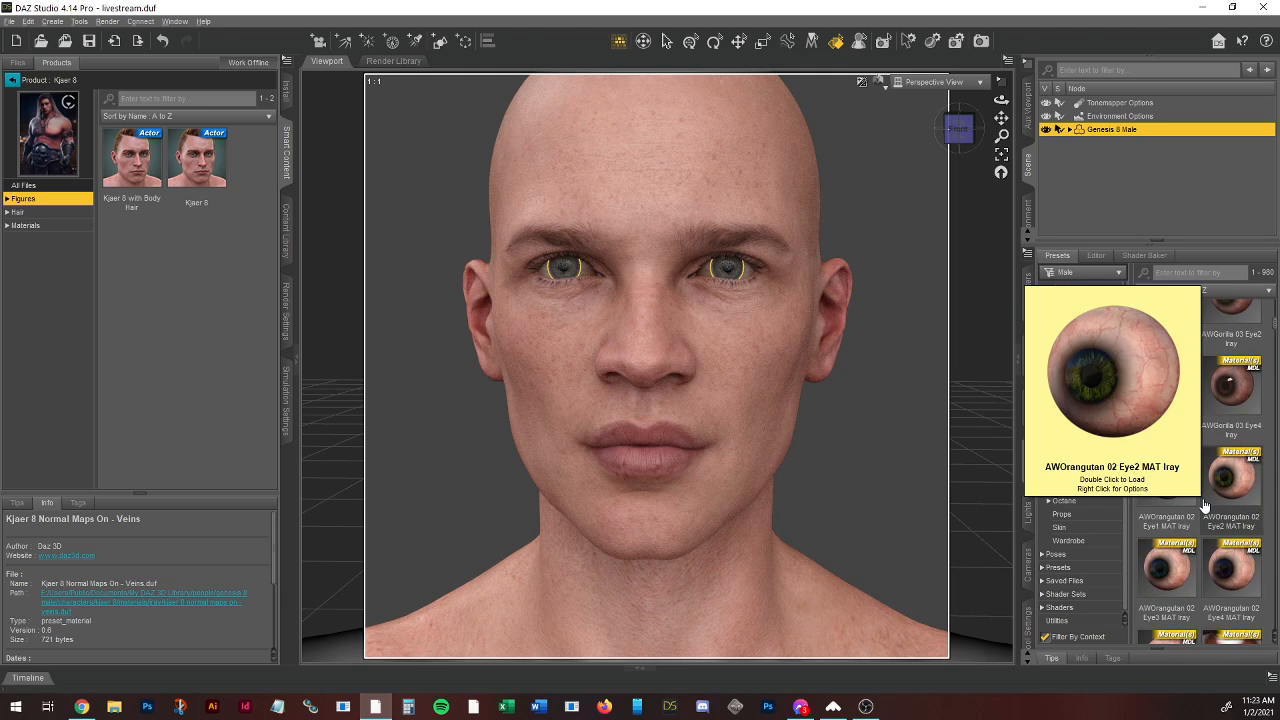
scroll(1200, 505, "down", 6)
scroll(1200, 500, "down", 4)
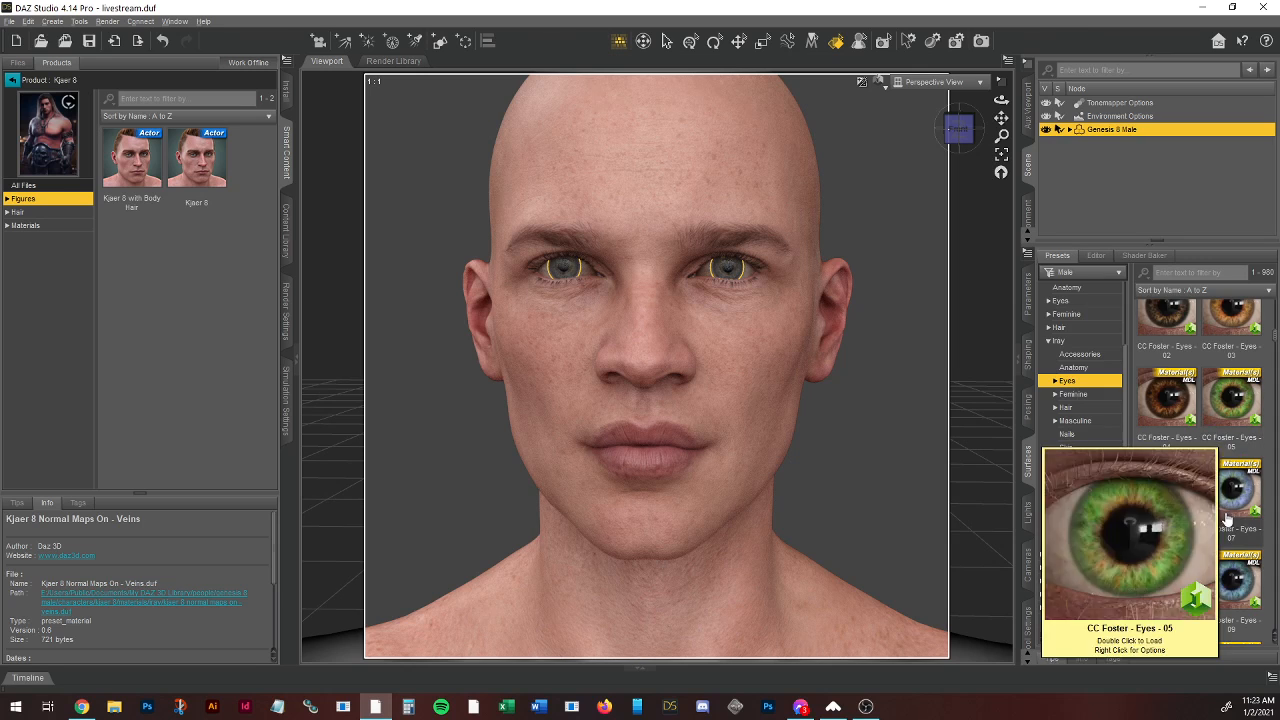
scroll(1225, 500, "down", 4)
scroll(1235, 530, "down", 5)
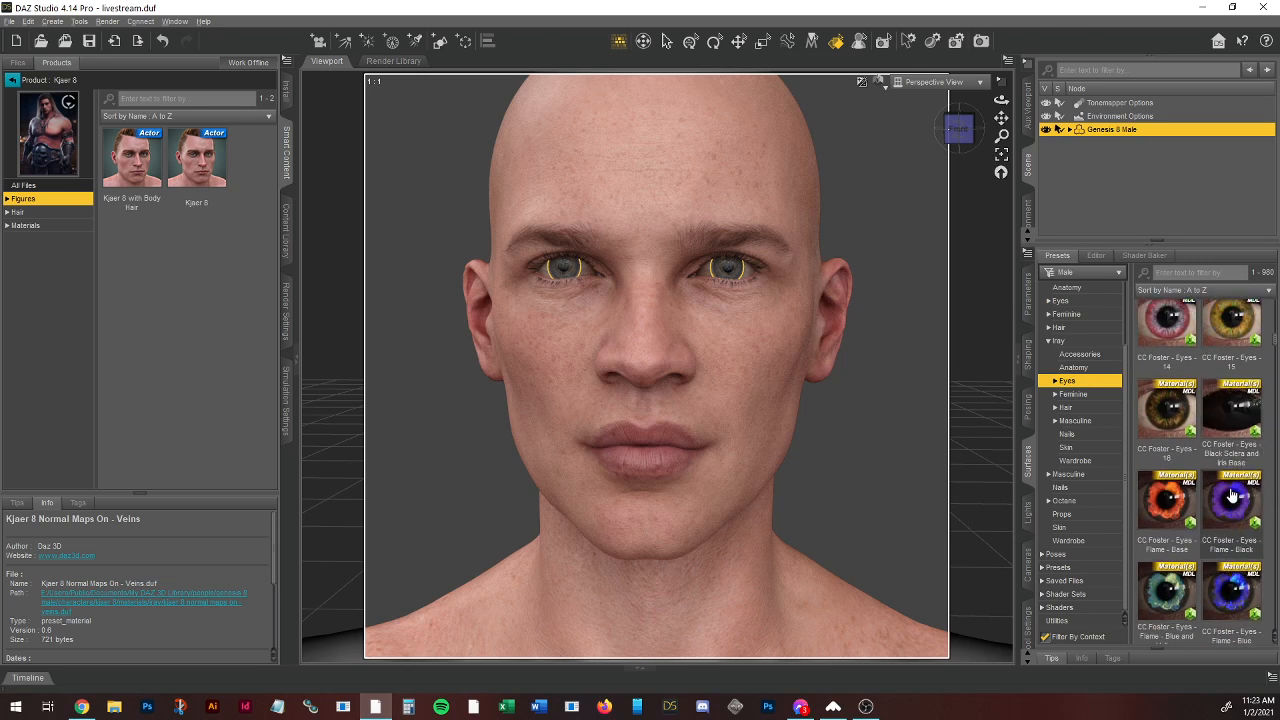
scroll(1225, 450, "down", 4)
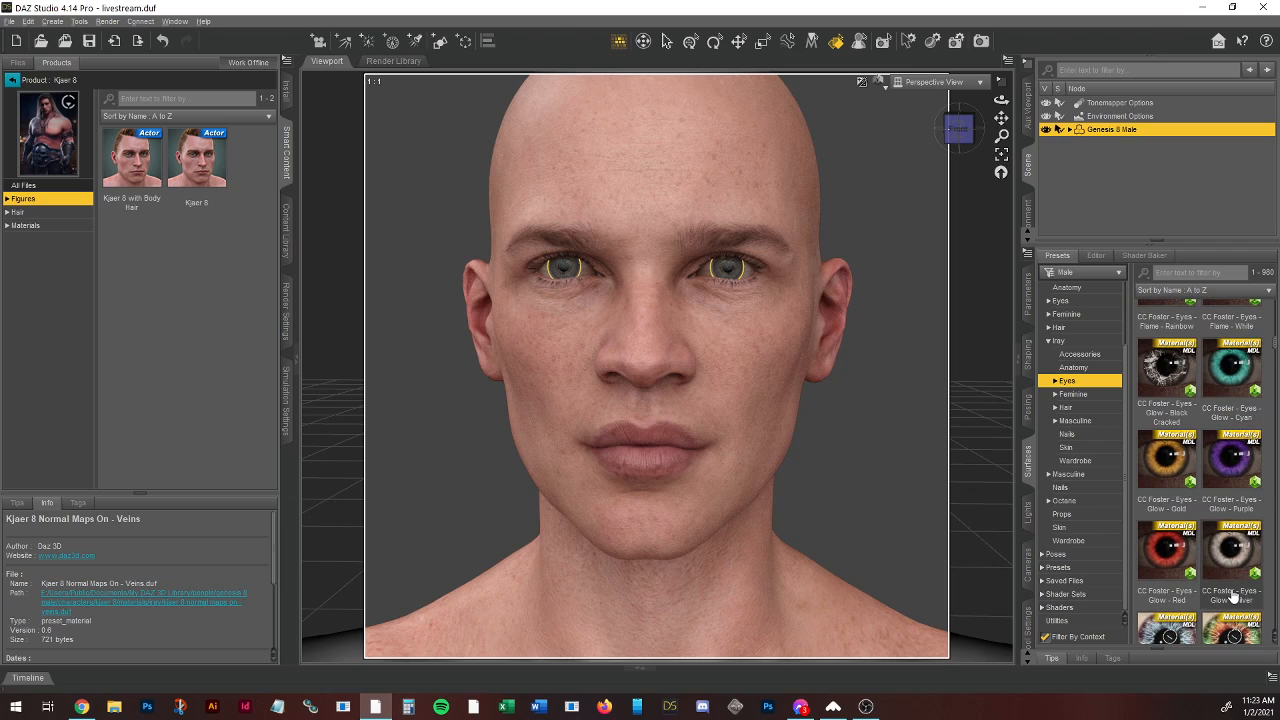
scroll(1233, 597, "down", 5)
left_click(1163, 320)
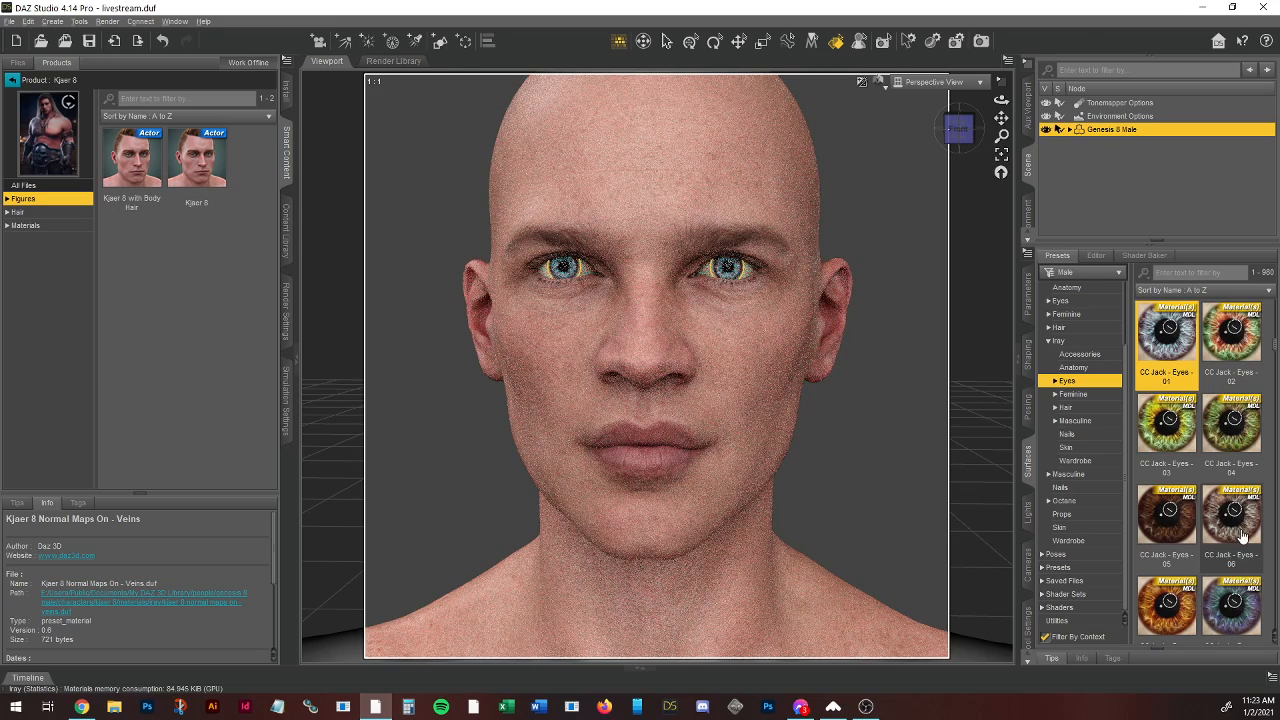
left_click(1222, 622)
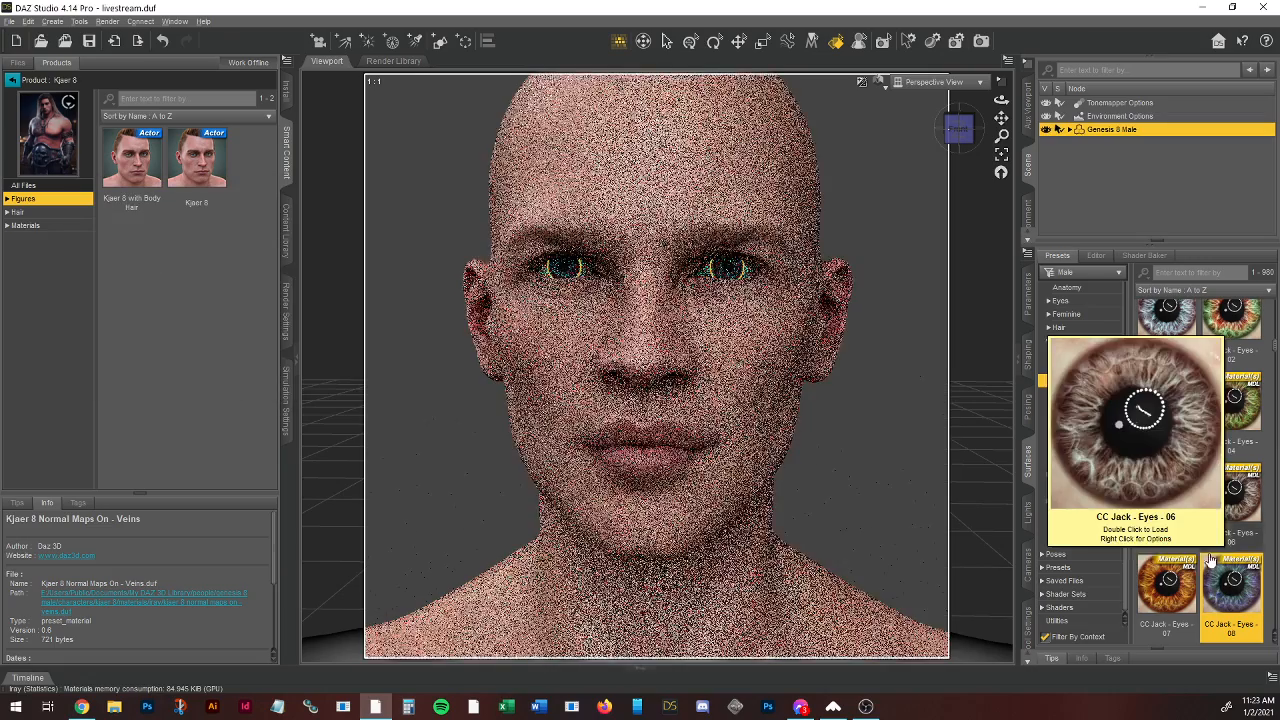
left_click(886, 251)
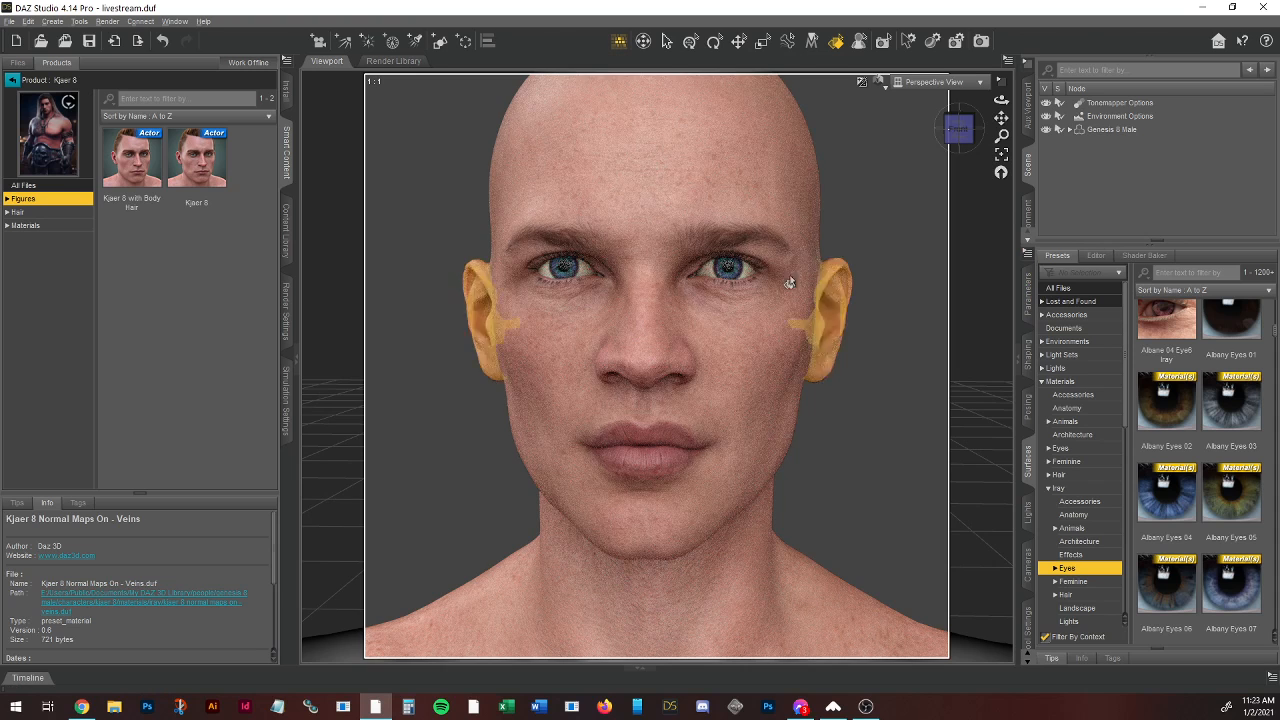
Step: Reselect the eyes and filter the Genesis 8 Male's parameters by "cornea"
left_click(730, 272)
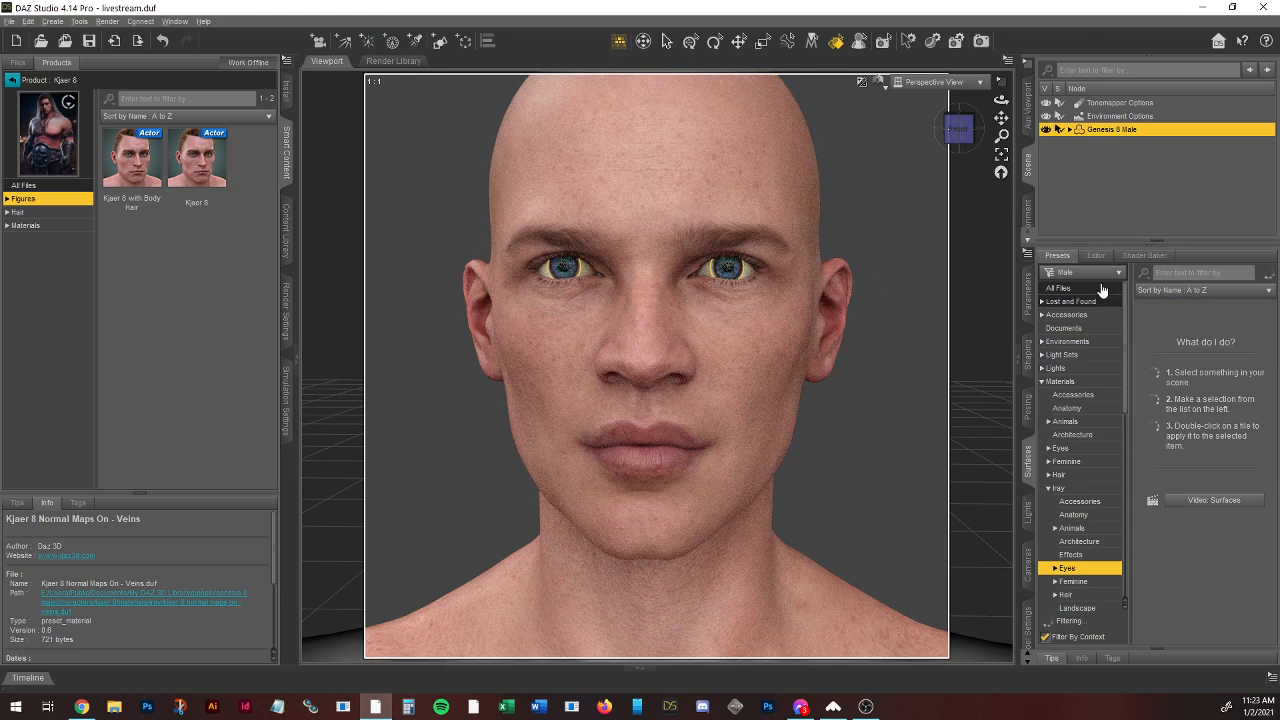
left_click(1027, 292)
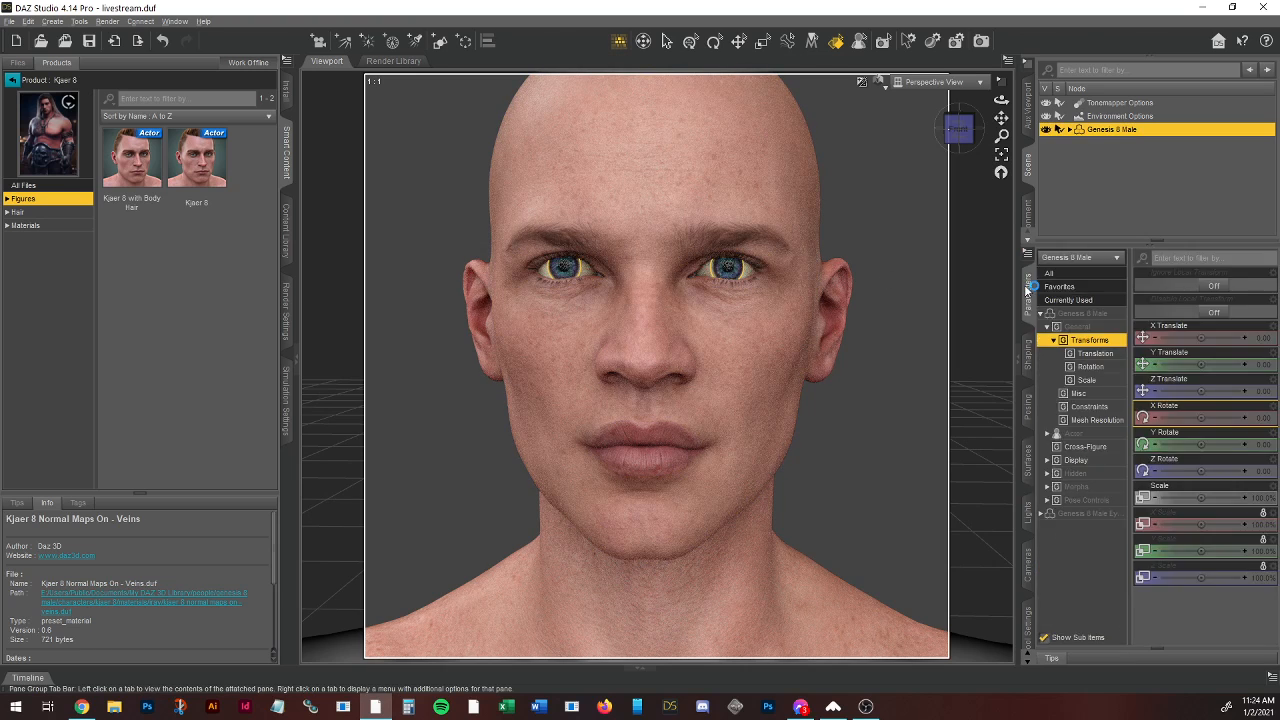
left_click(1095, 314)
left_click(1165, 258)
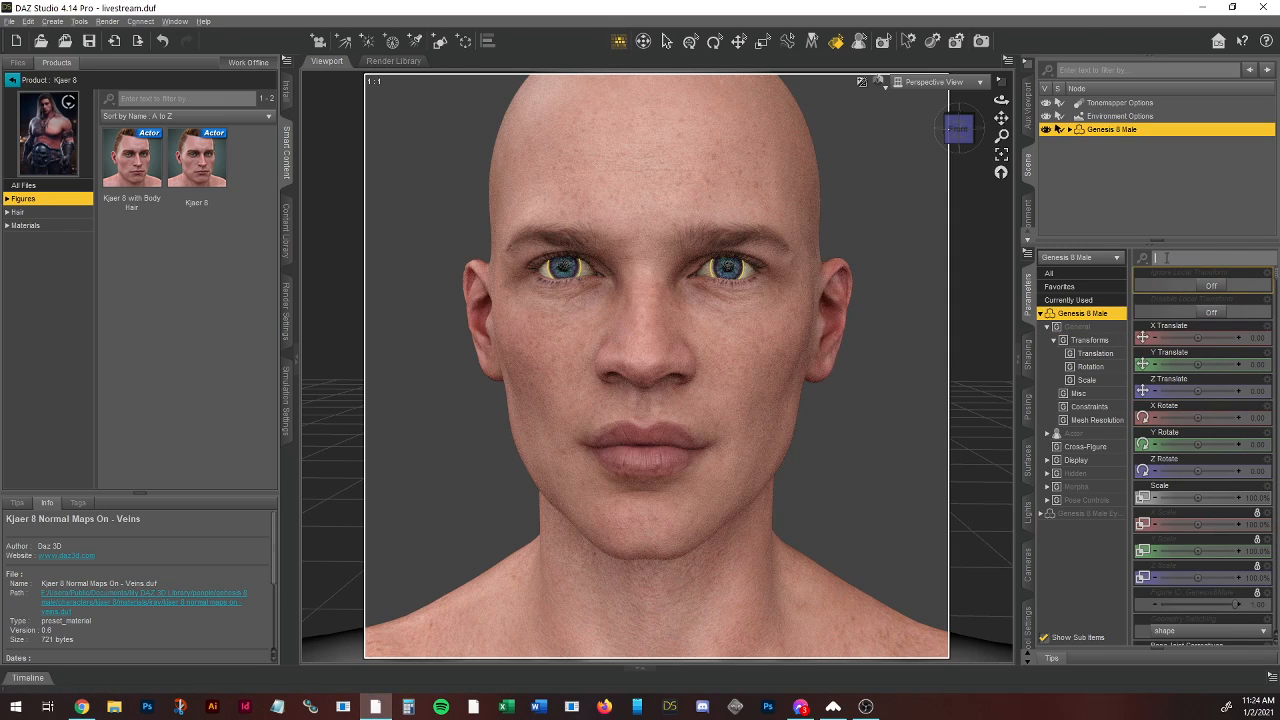
type("cornea")
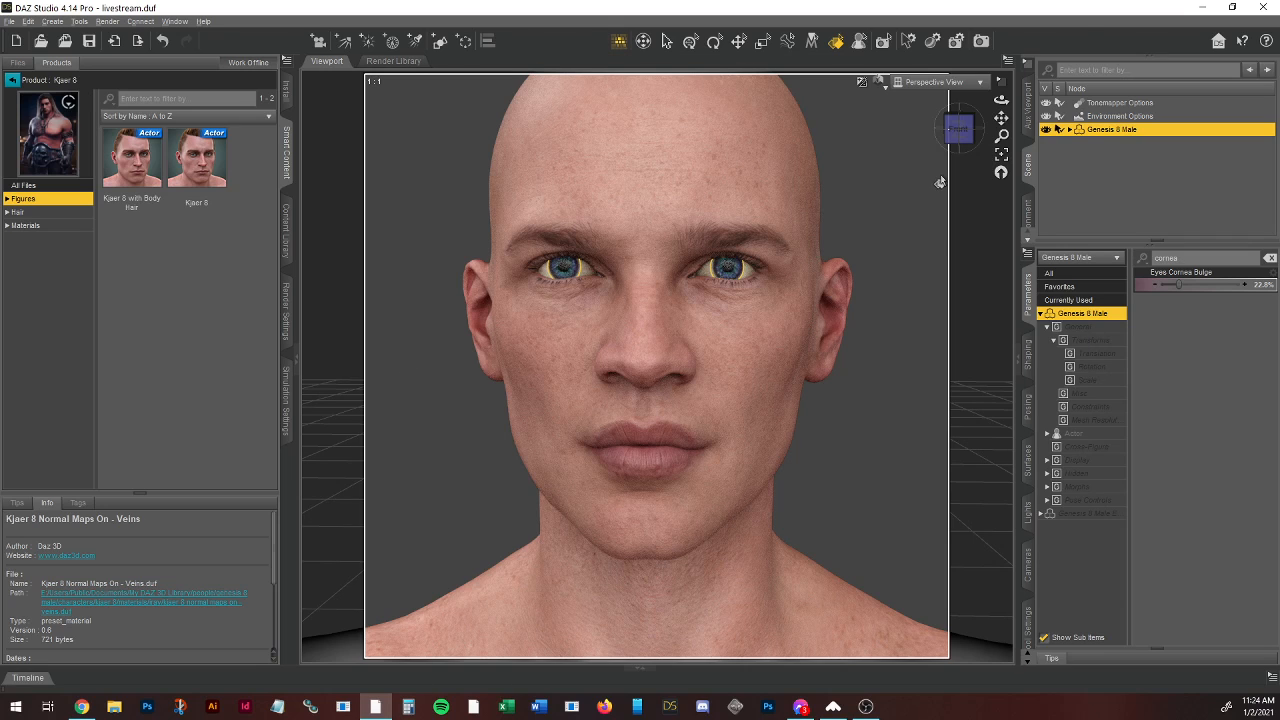
Step: List the Kjaer 8 product's materials and set the figure's Eyes Cornea Bulge to 100%
left_click(30, 226)
scroll(196, 252, "down", 5)
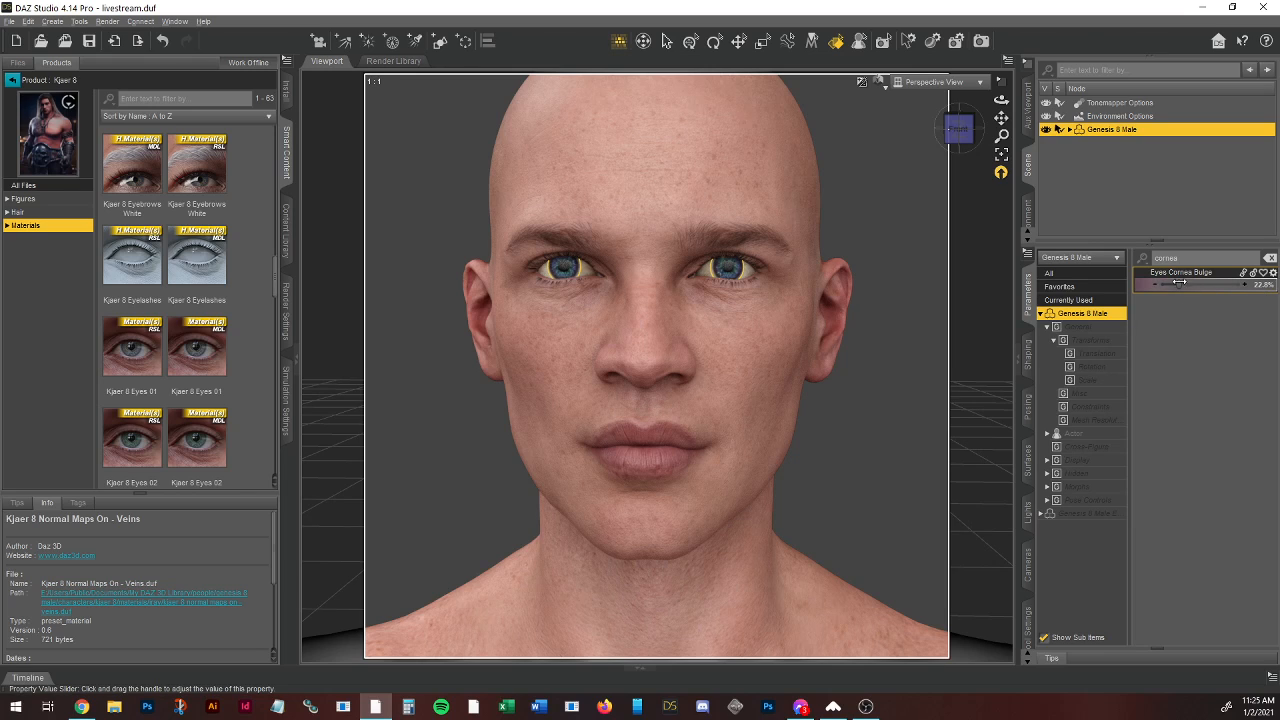
left_click(1266, 288)
type("1")
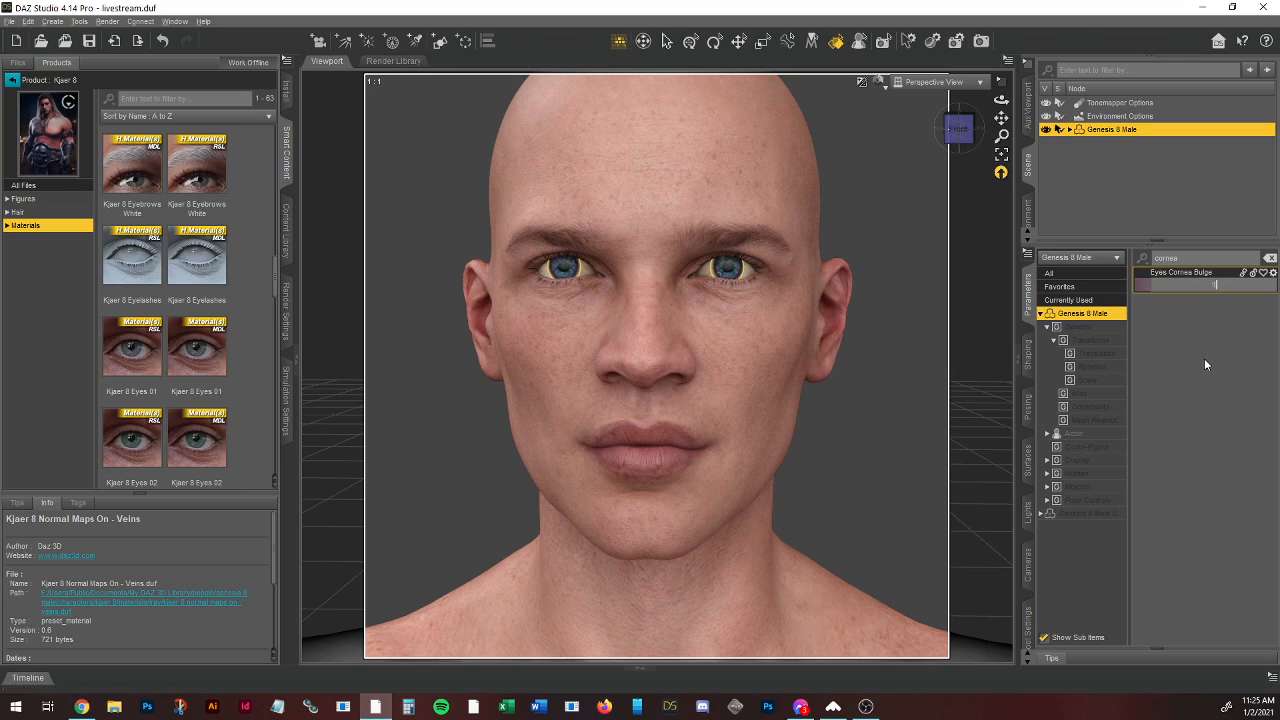
type("00")
key("Return")
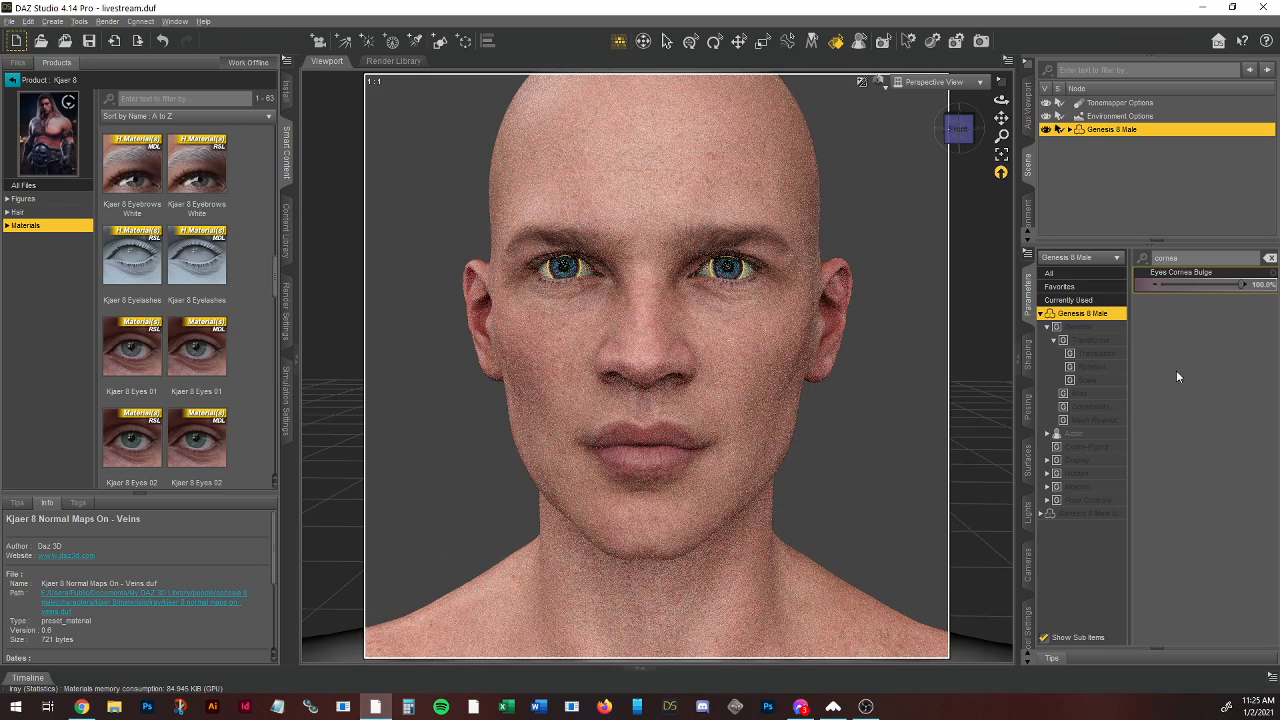
Step: Filter the figure's parameters by "iris" and raise Natural Eyes HD Iris to 100%
double_click(1187, 260)
type("pris")
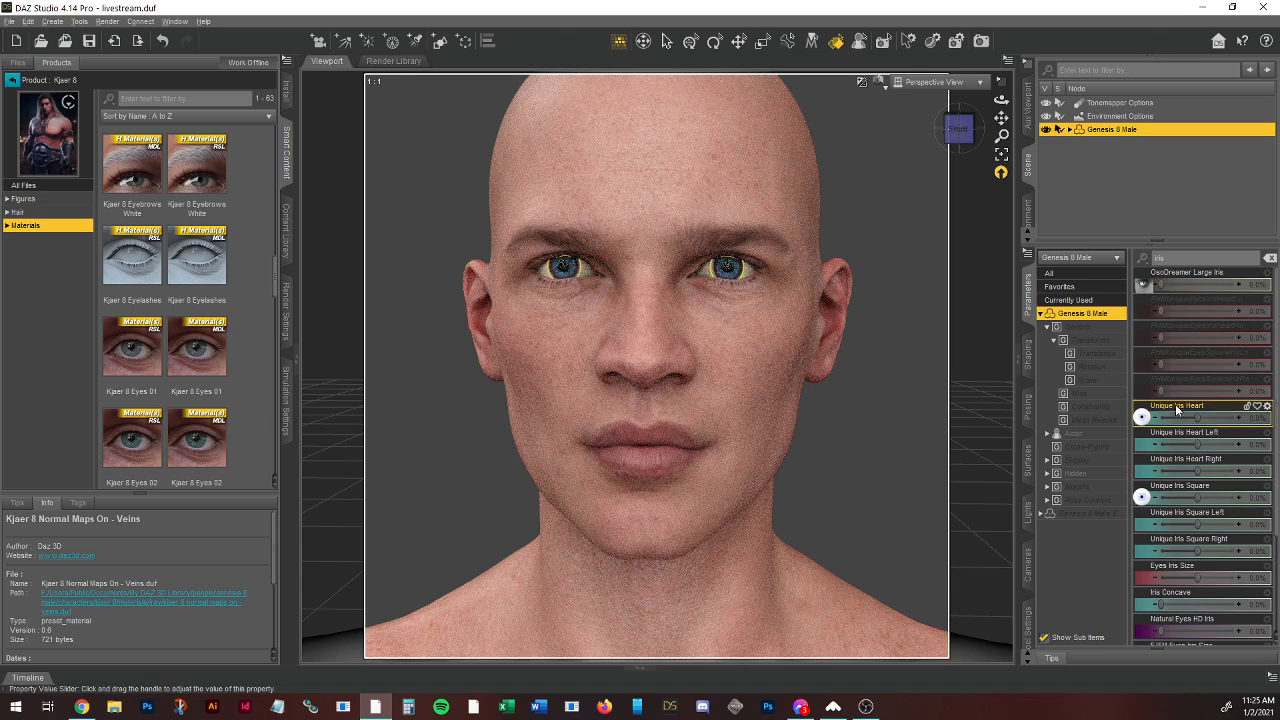
scroll(1182, 398, "down", 3)
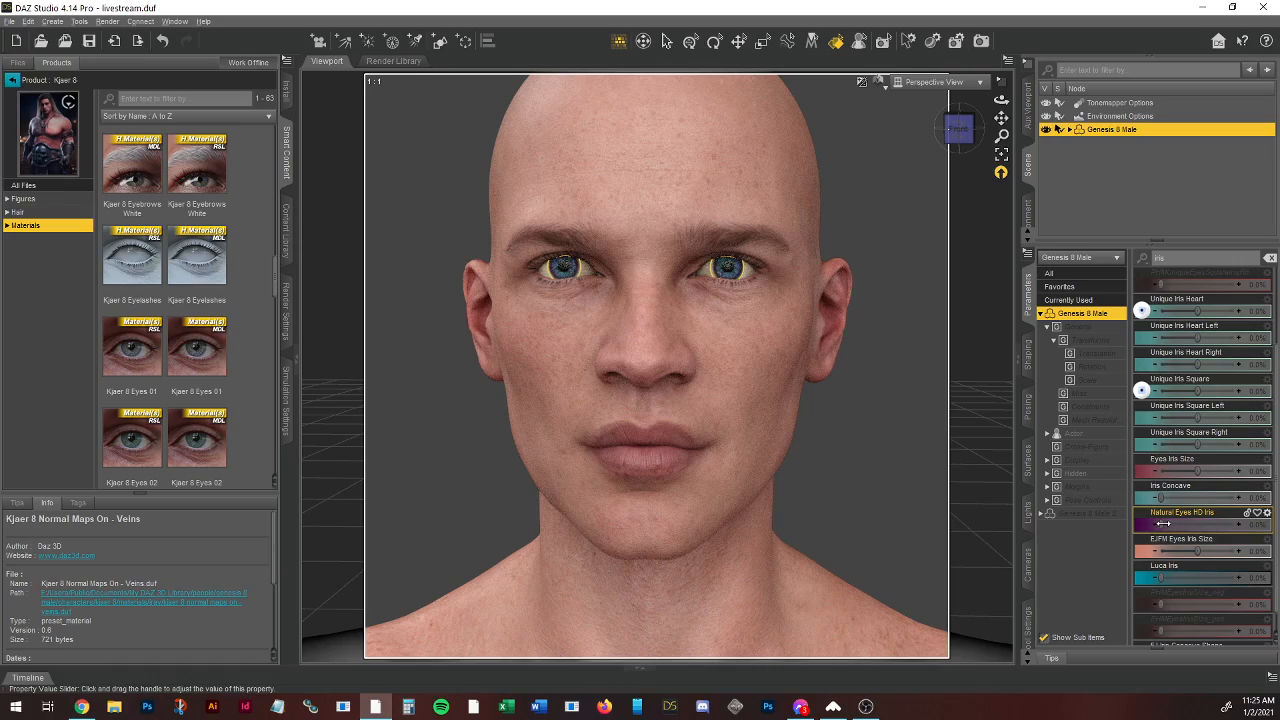
left_click_drag(1163, 523, 1250, 526)
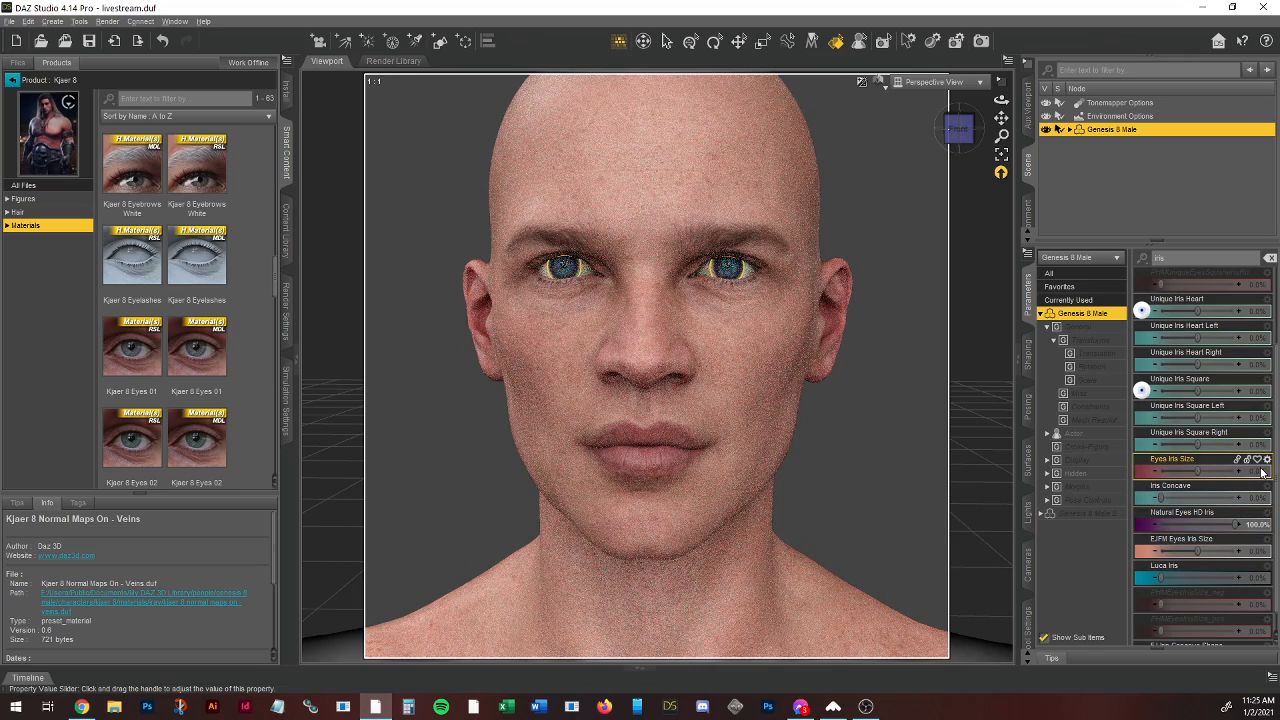
Step: Set Eyes Iris Size to -25% and reduce Natural Eyes HD Iris to about 68.5%
mouse_move(1261, 477)
double_click(1254, 476)
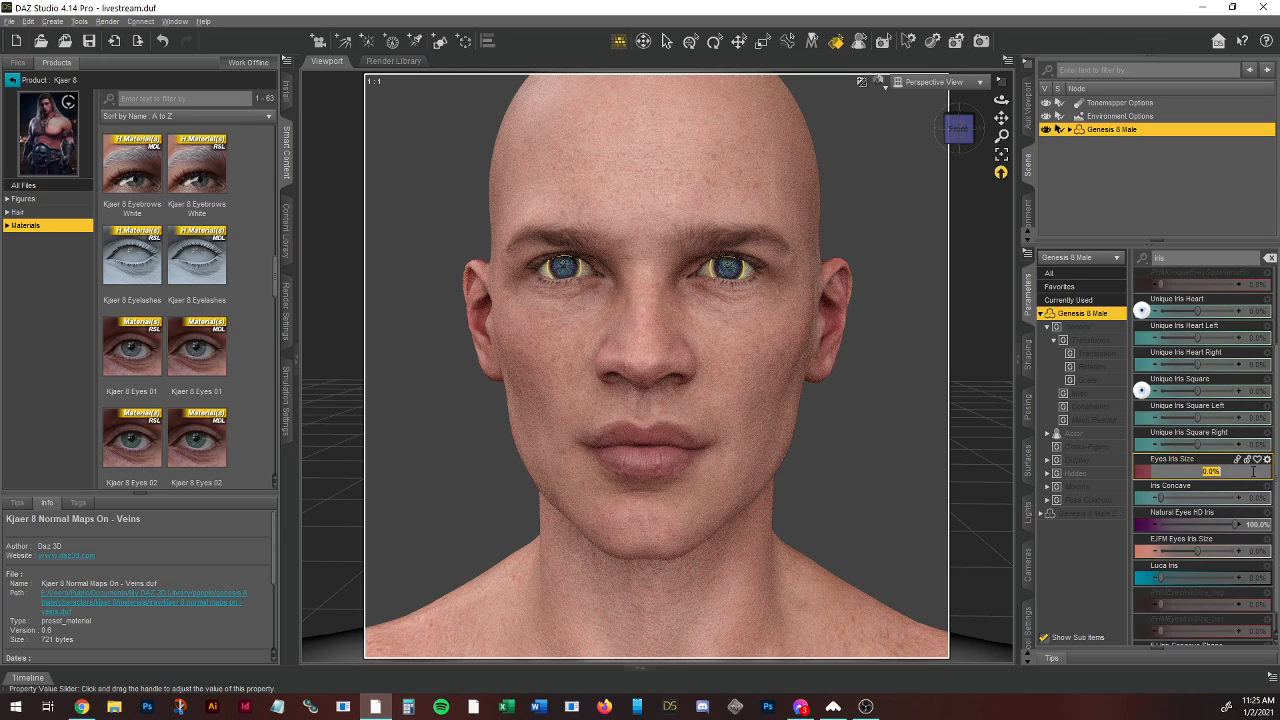
type("-25")
key("Return")
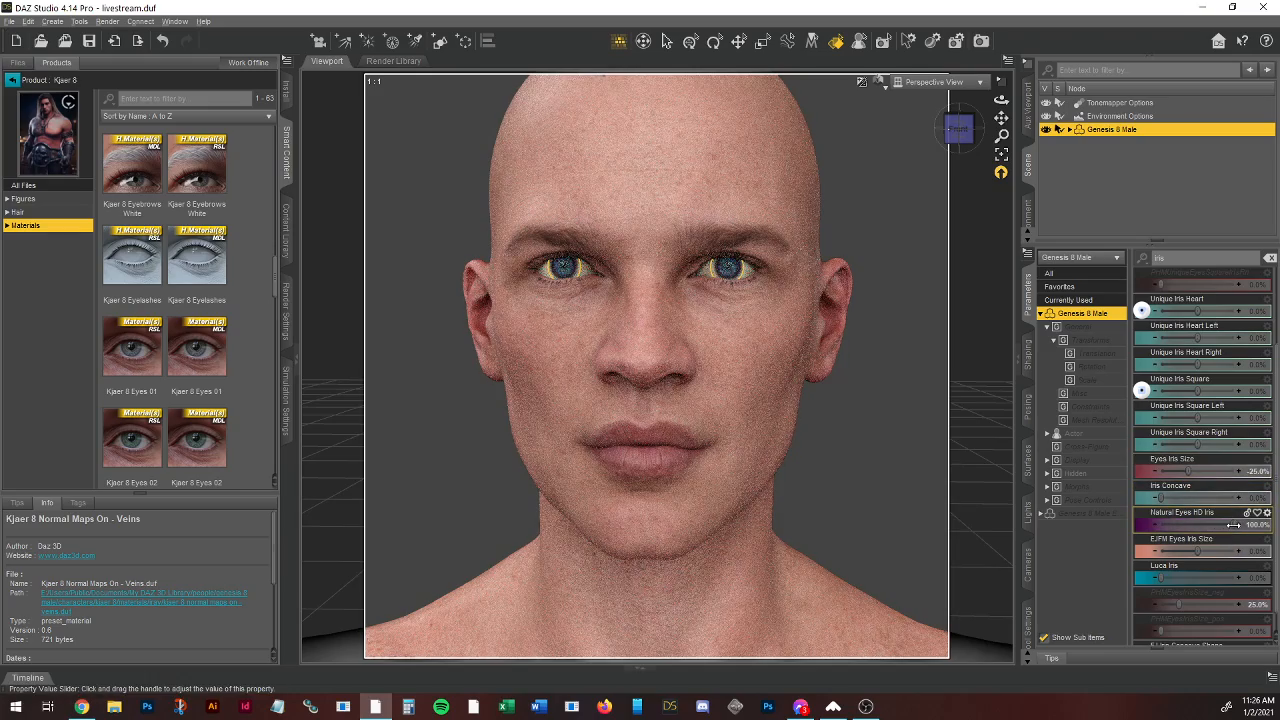
left_click_drag(1236, 524, 1211, 523)
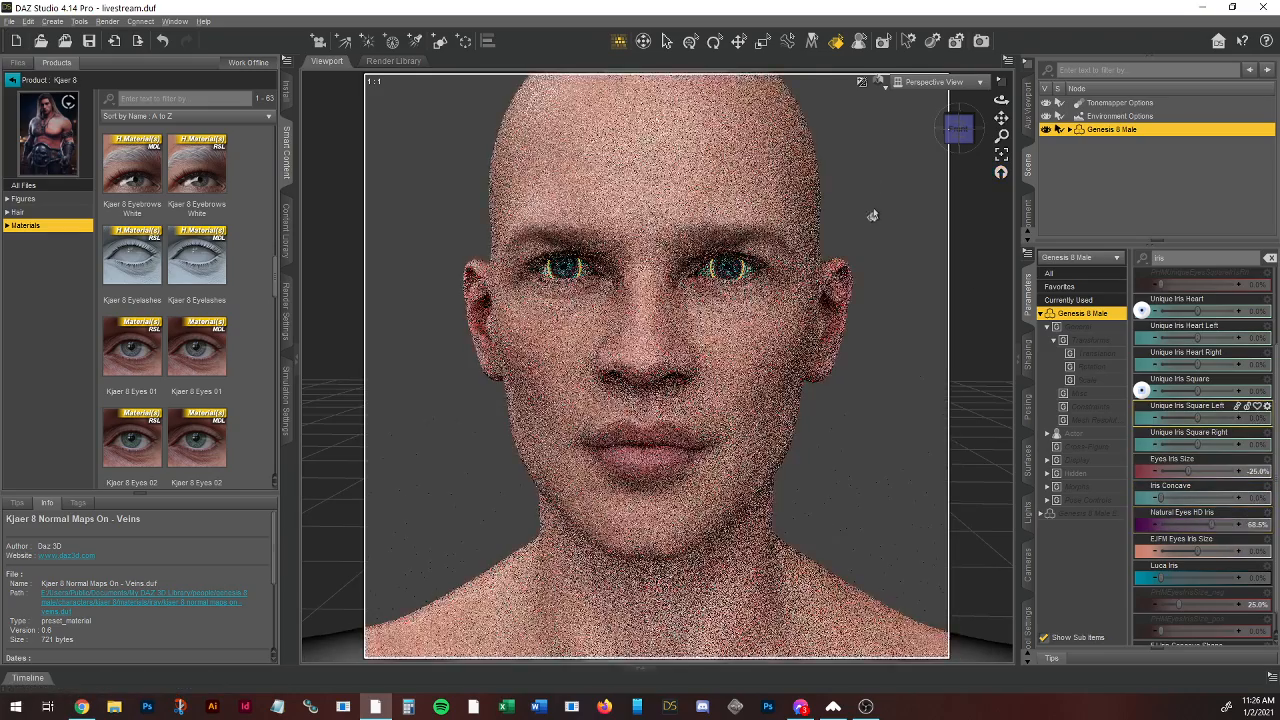
left_click(893, 318)
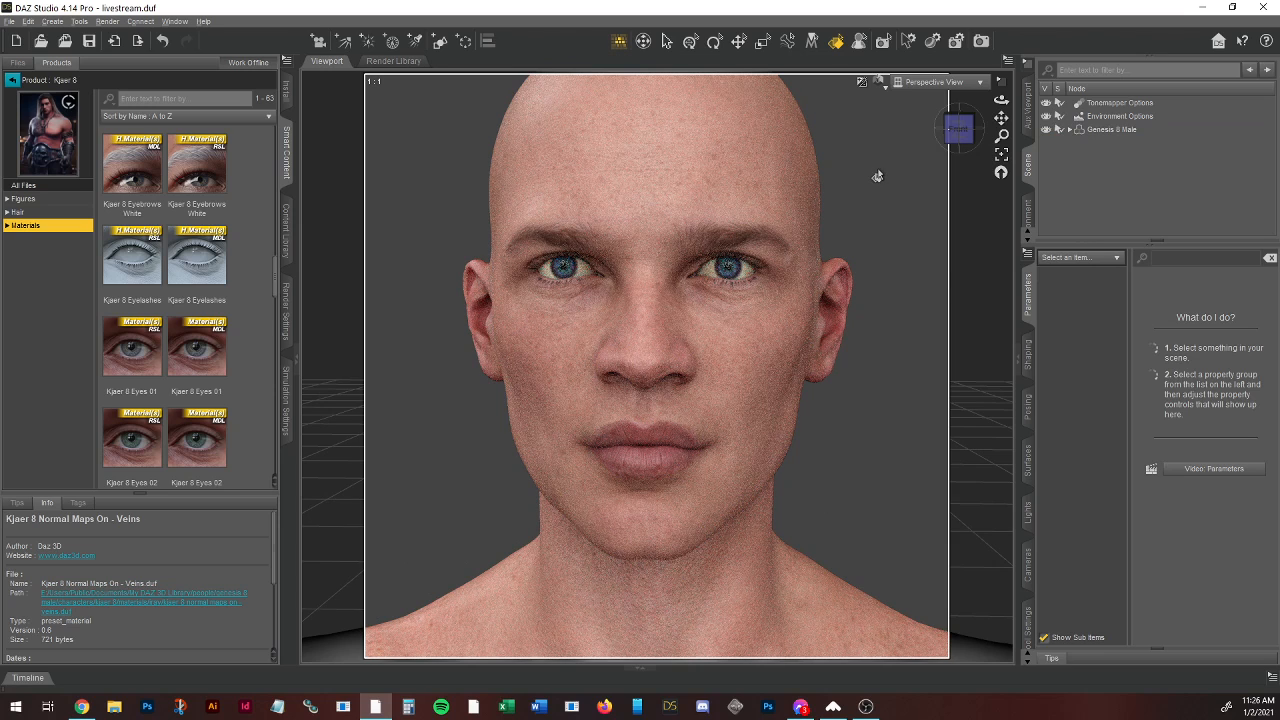
Step: Select the figure's eye surfaces and list the Iray cornea material presets for the eyes
left_click(736, 268)
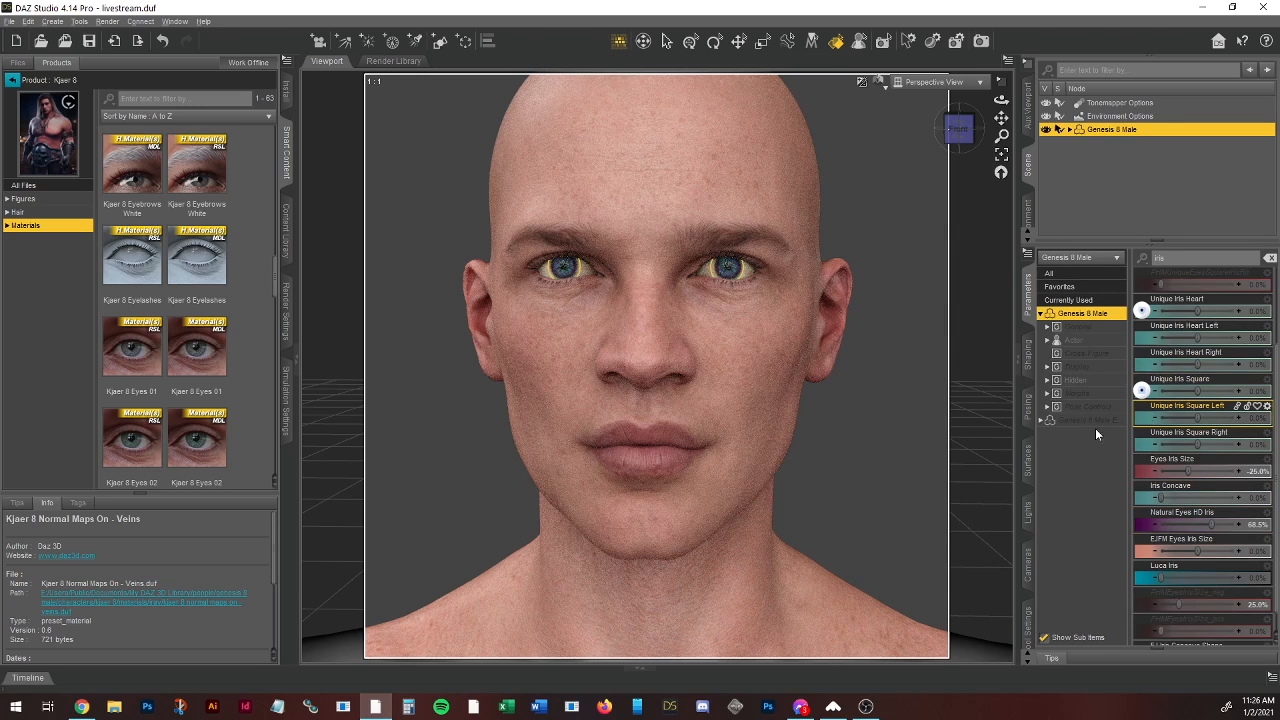
left_click(1028, 462)
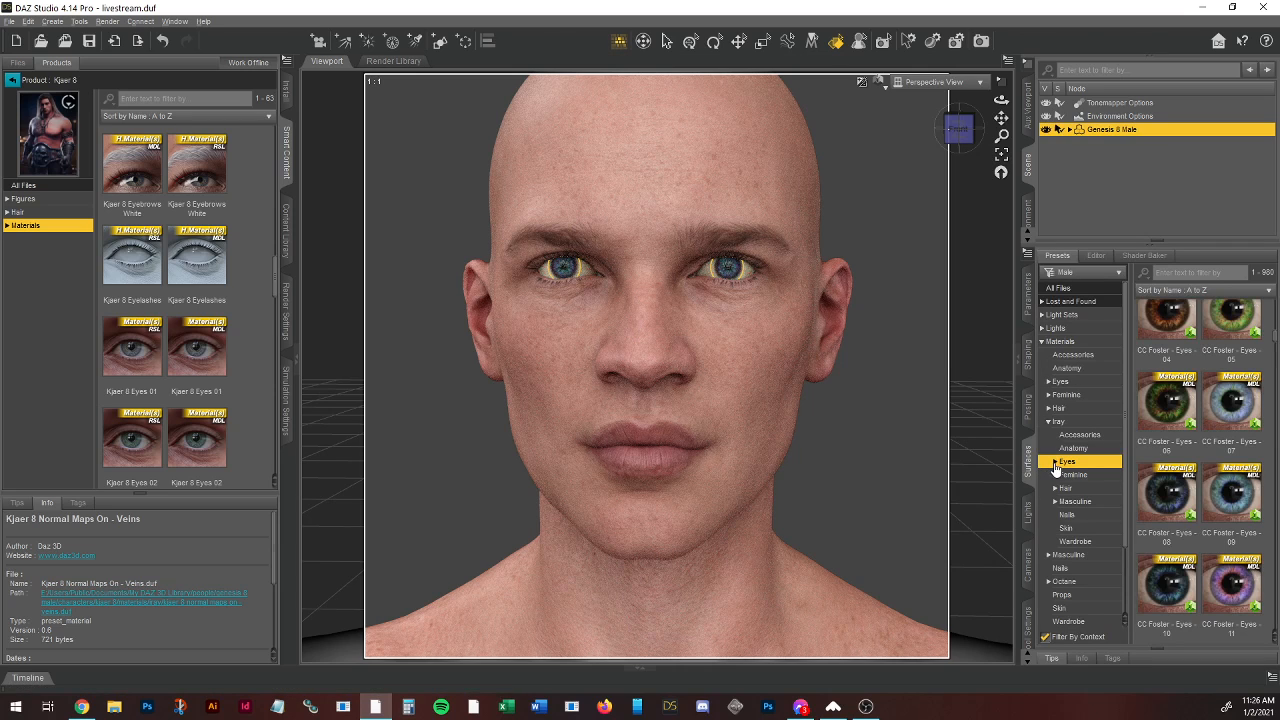
left_click(1055, 463)
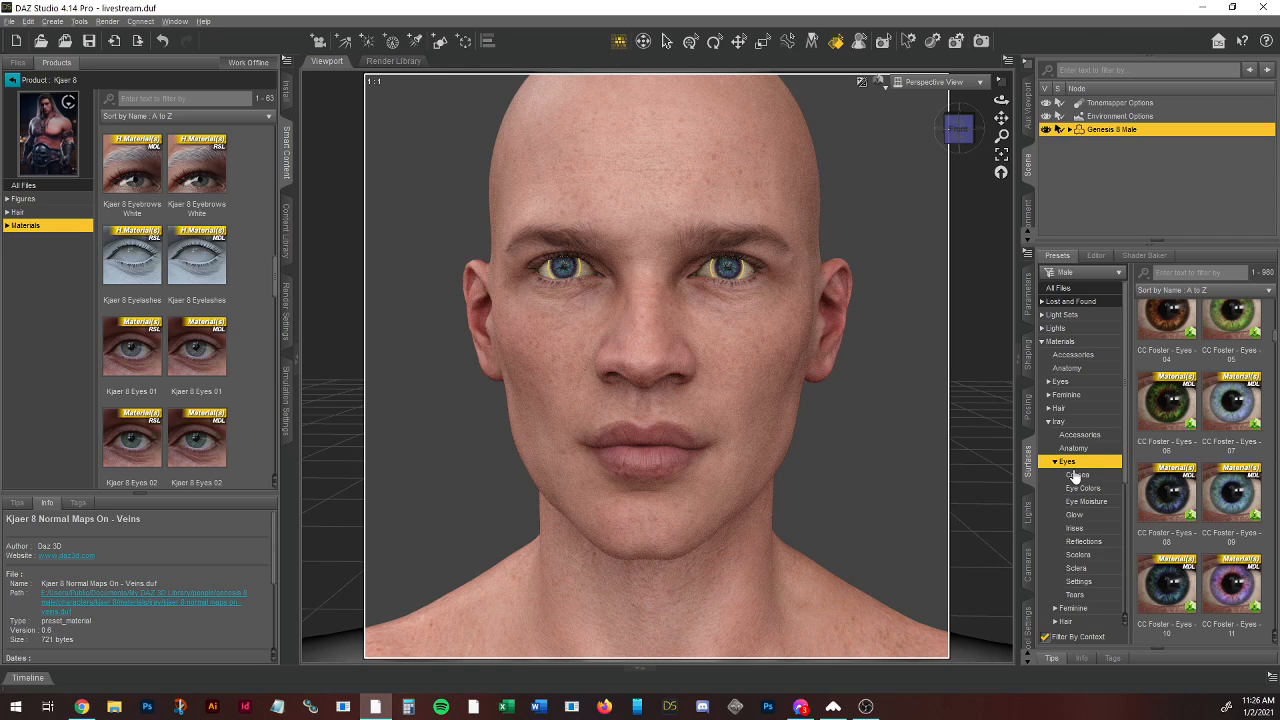
left_click(1075, 475)
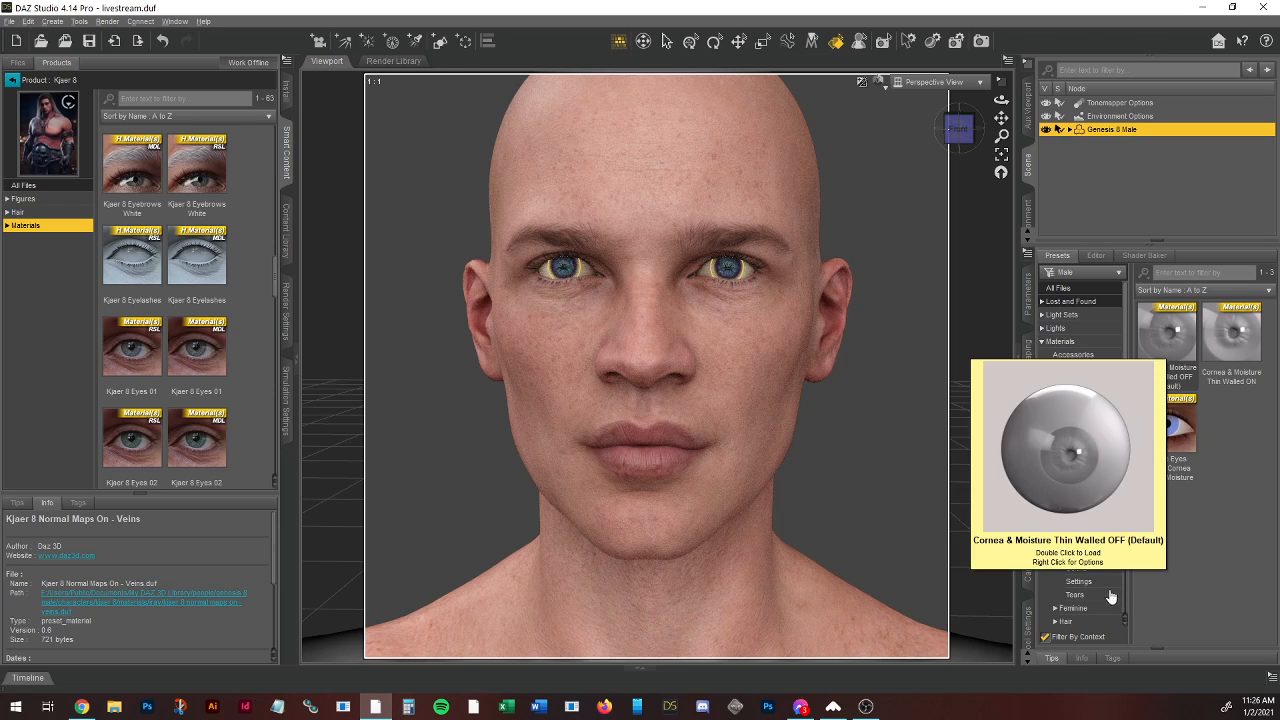
Step: Check the tags of the Cornea & Moisture Thin Walled OFF (Default) preset and collapse the details
left_click(1112, 660)
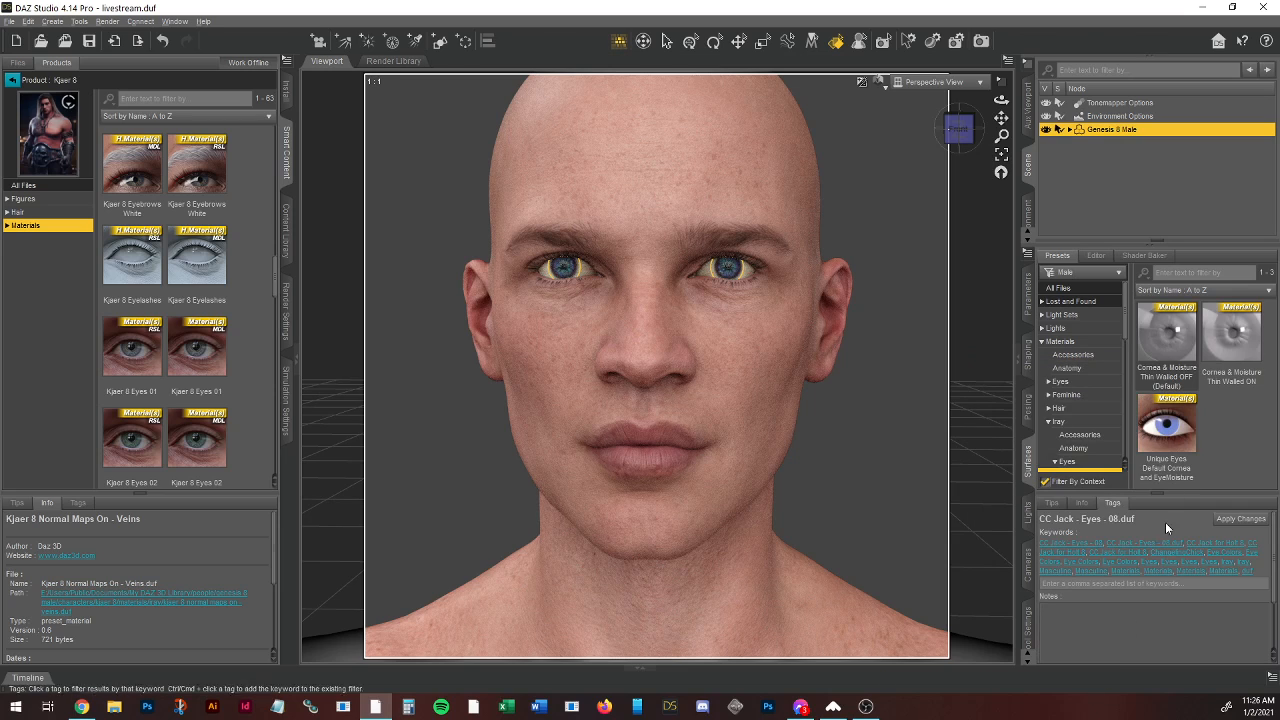
left_click(1177, 329)
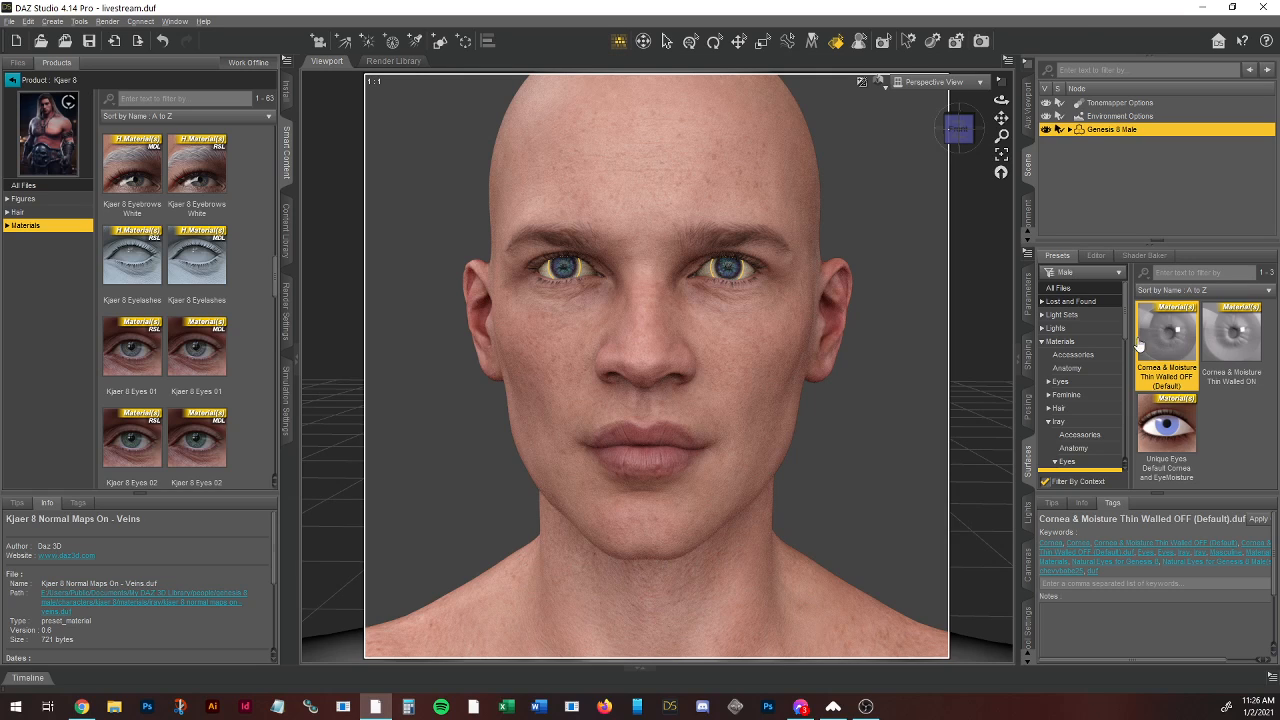
left_click(1106, 505)
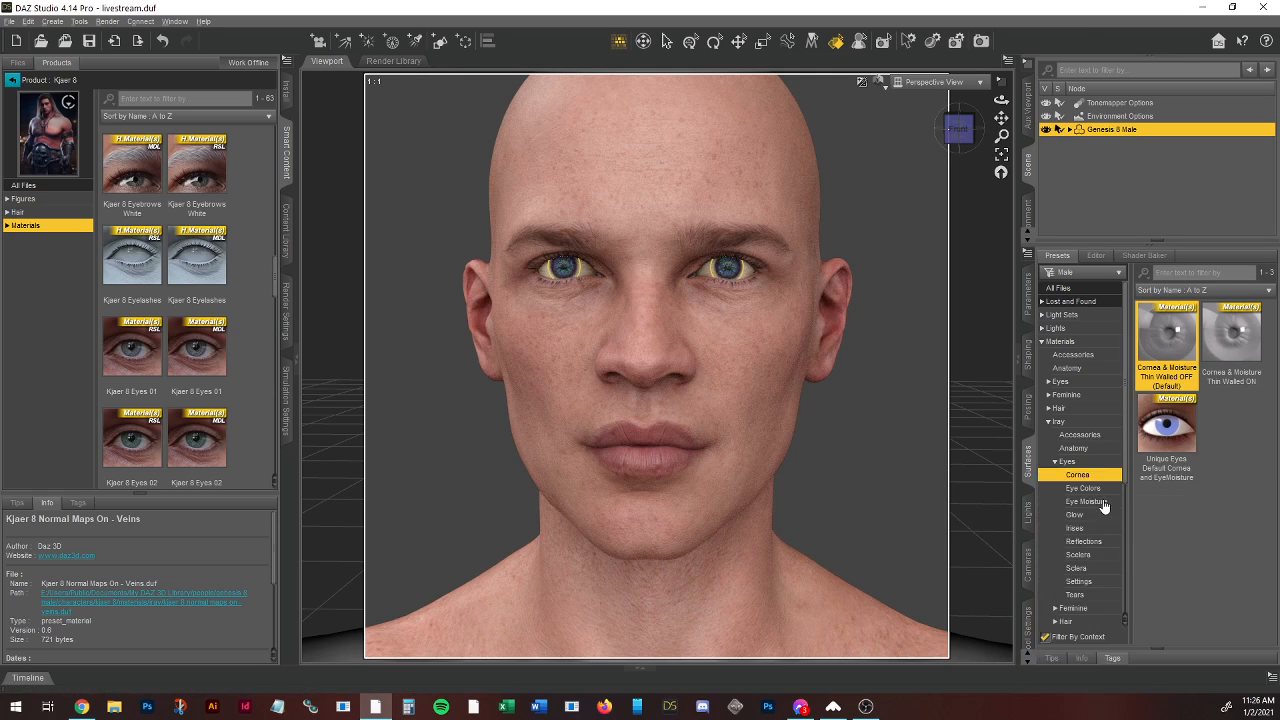
Step: Explore the product behind the Thin Walled OFF preset and browse the Natural Eyes for Genesis 8 materials
right_click(1161, 345)
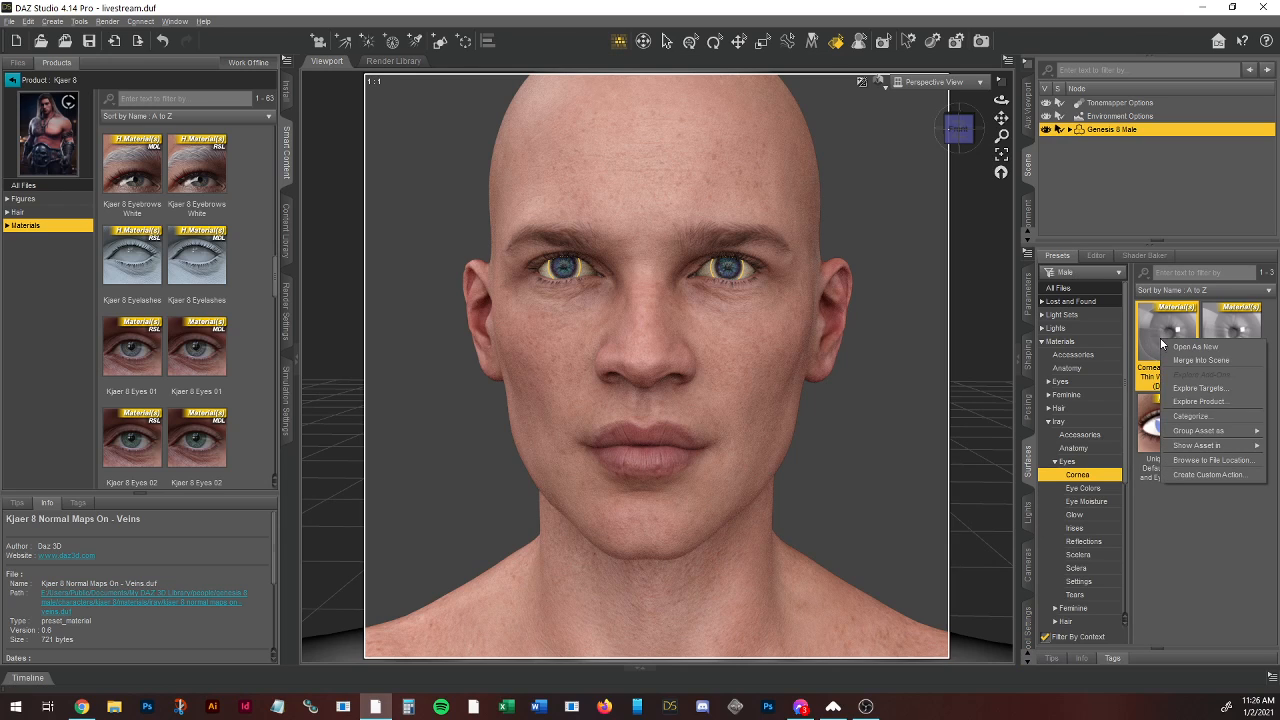
left_click(1192, 408)
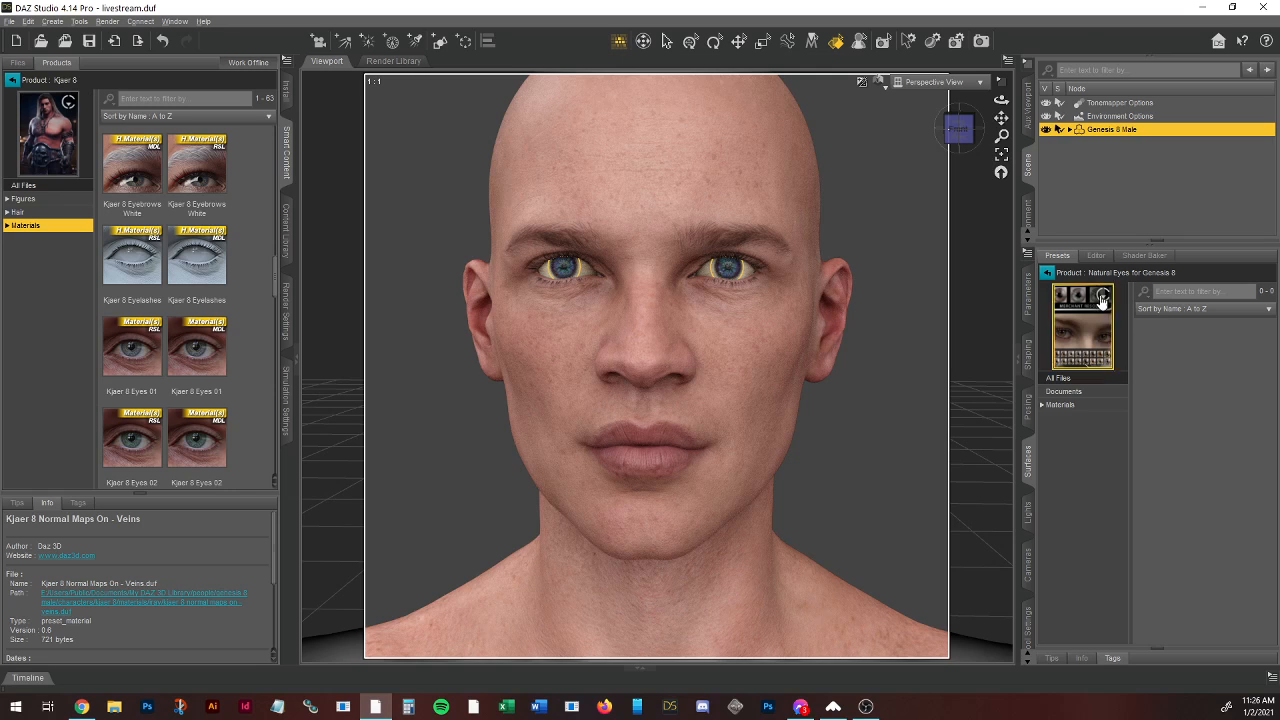
left_click(1060, 405)
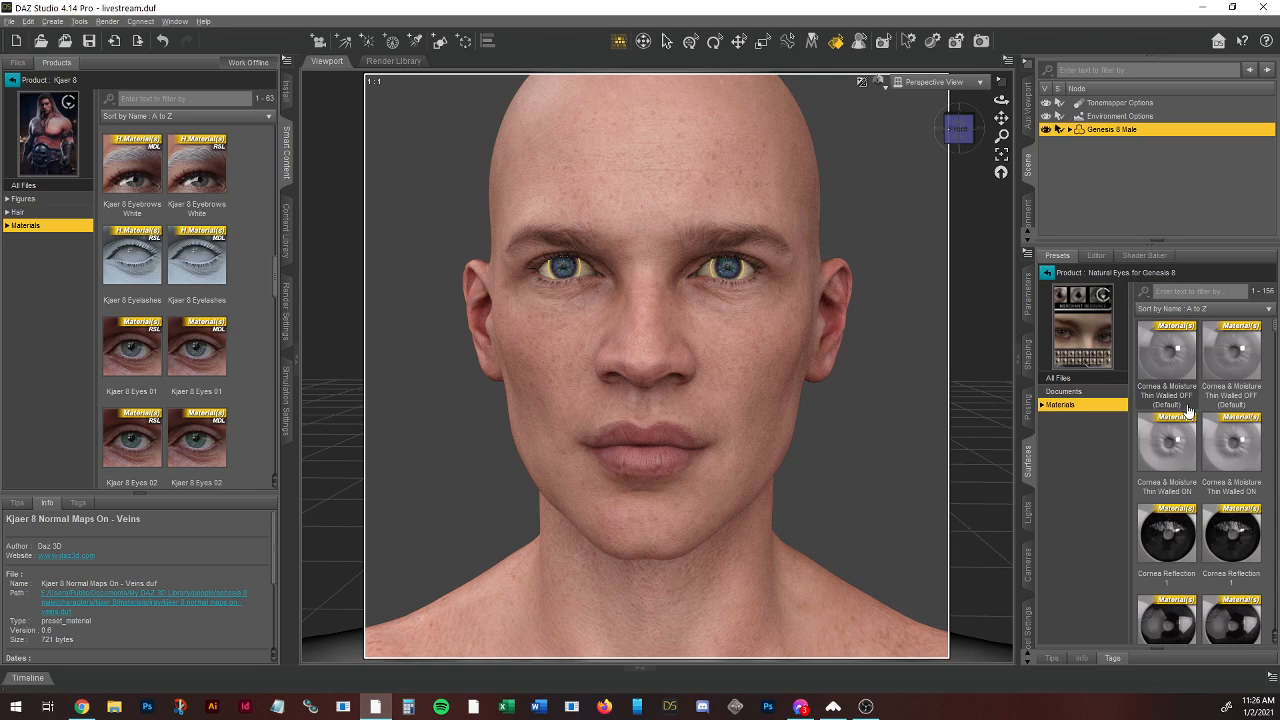
scroll(1199, 460, "down", 2)
scroll(1200, 461, "down", 1)
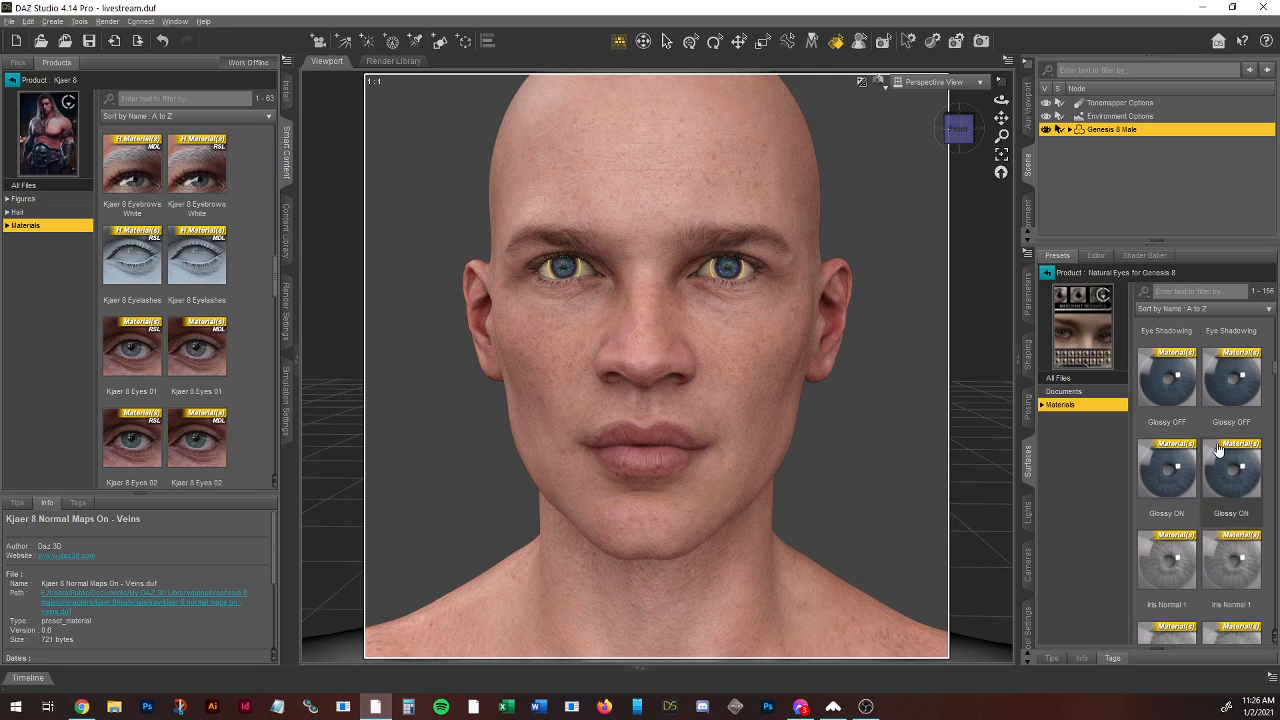
scroll(1215, 450, "up", 5)
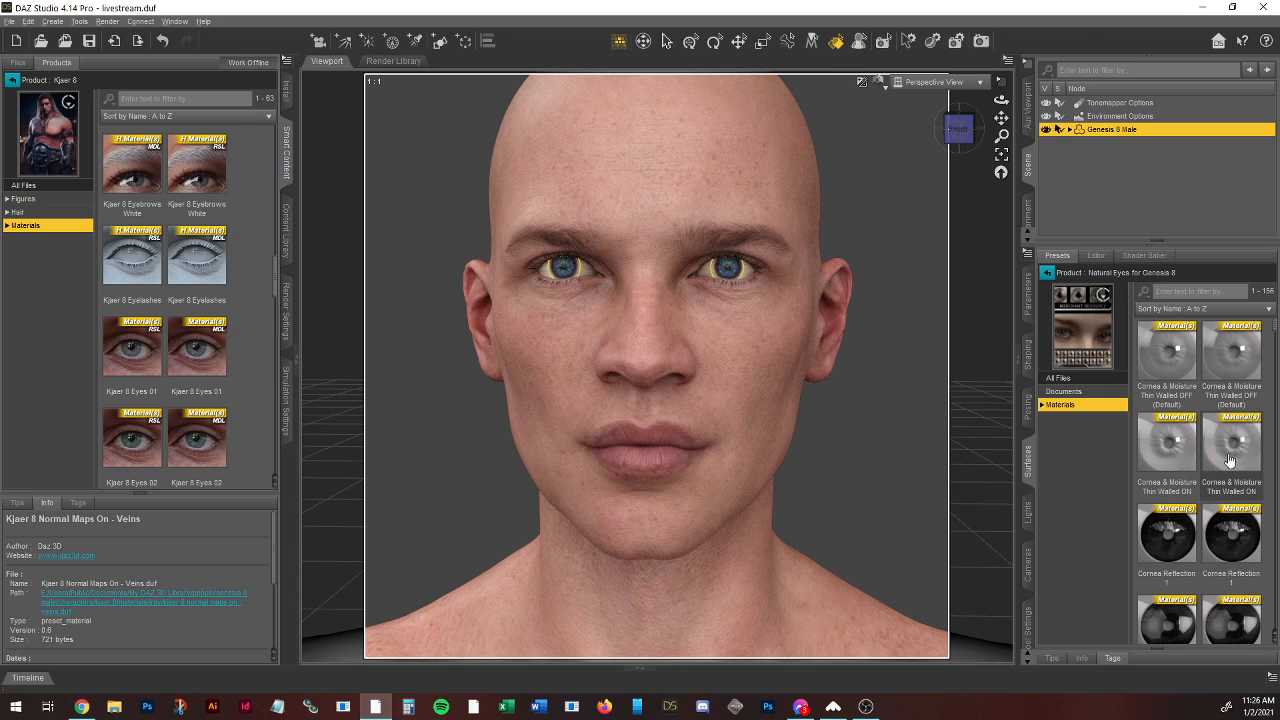
scroll(1225, 470, "down", 4)
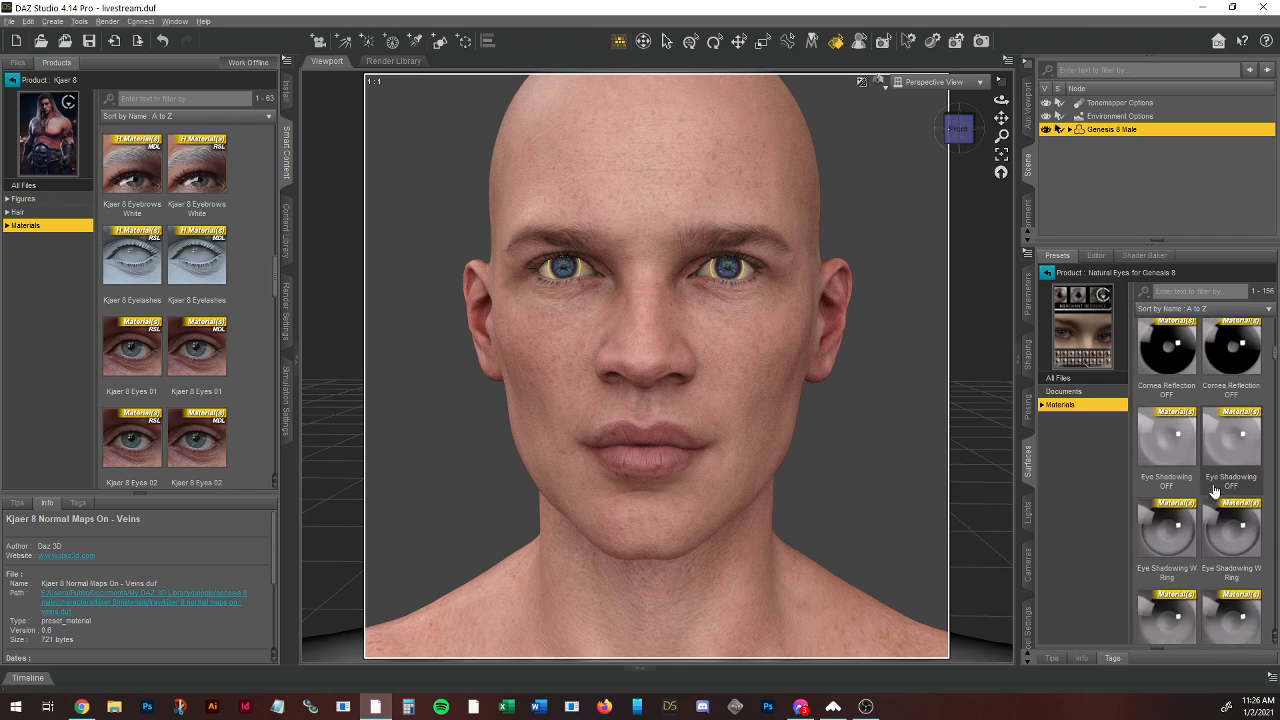
scroll(1214, 490, "down", 10)
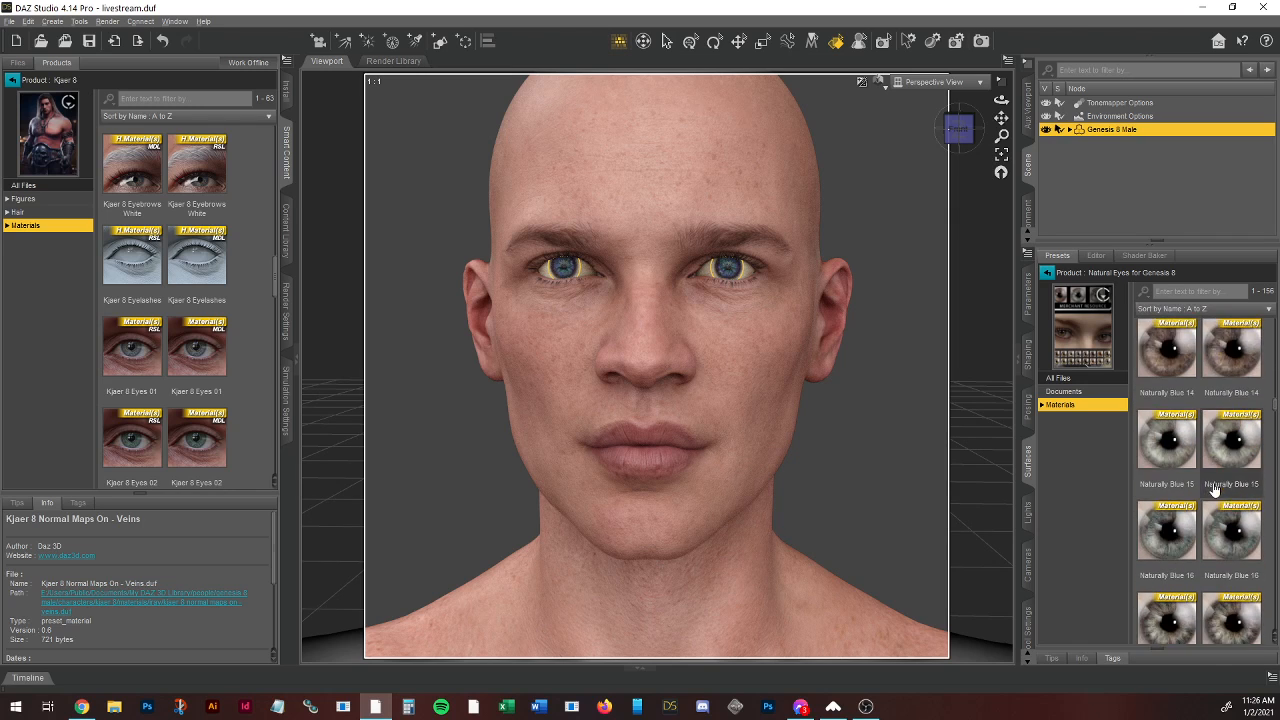
scroll(1213, 488, "down", 5)
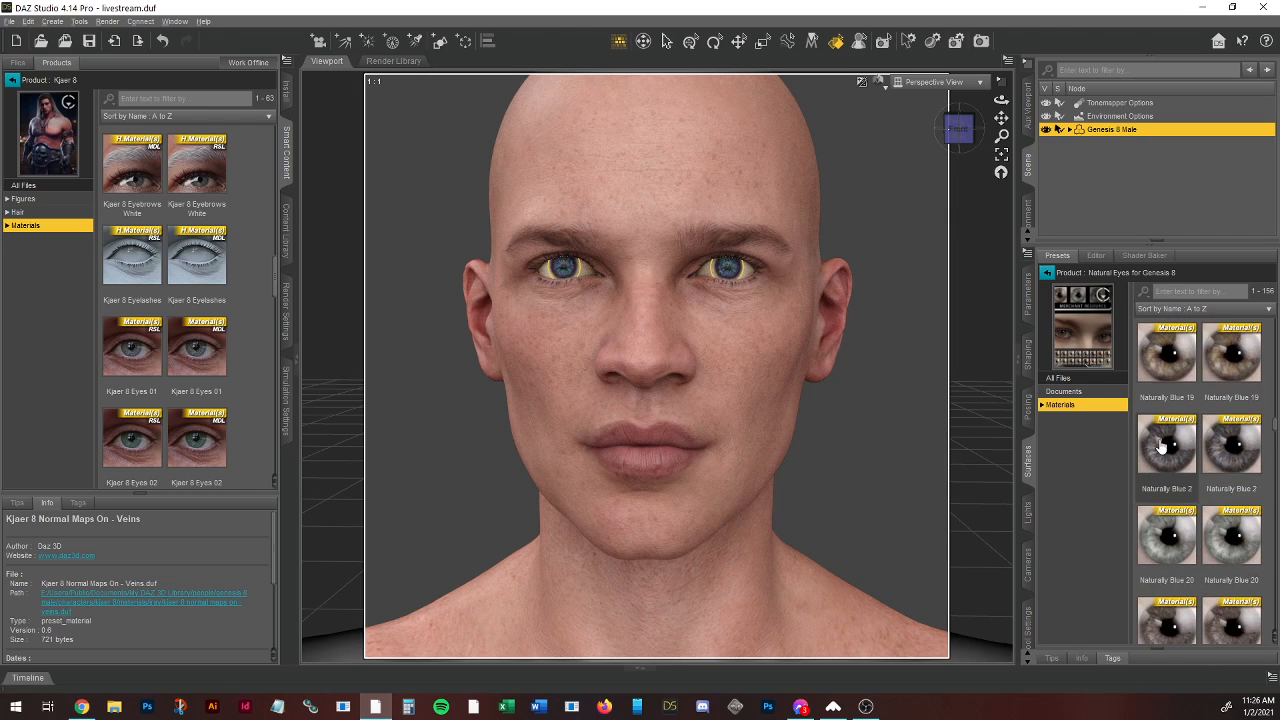
scroll(1200, 500, "down", 11)
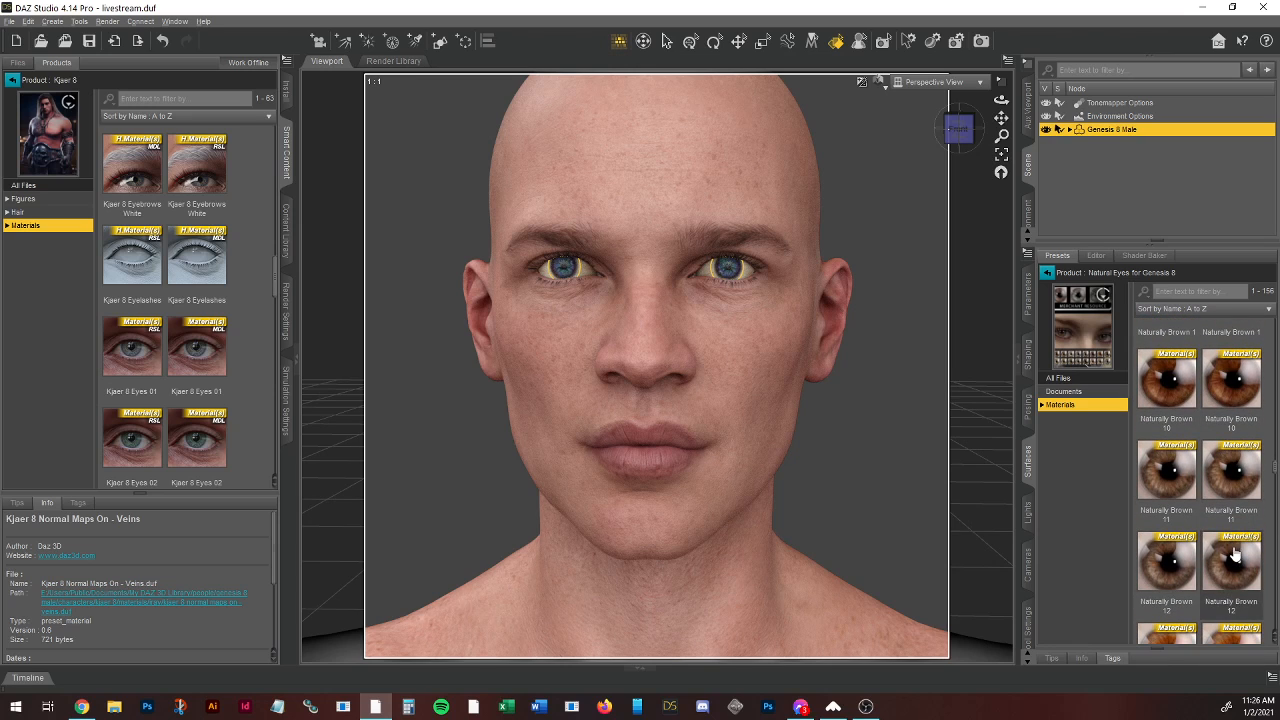
Step: Return to the cornea presets and apply Cornea & Moisture Thin Walled OFF (Default) to the eyes
left_click(1046, 272)
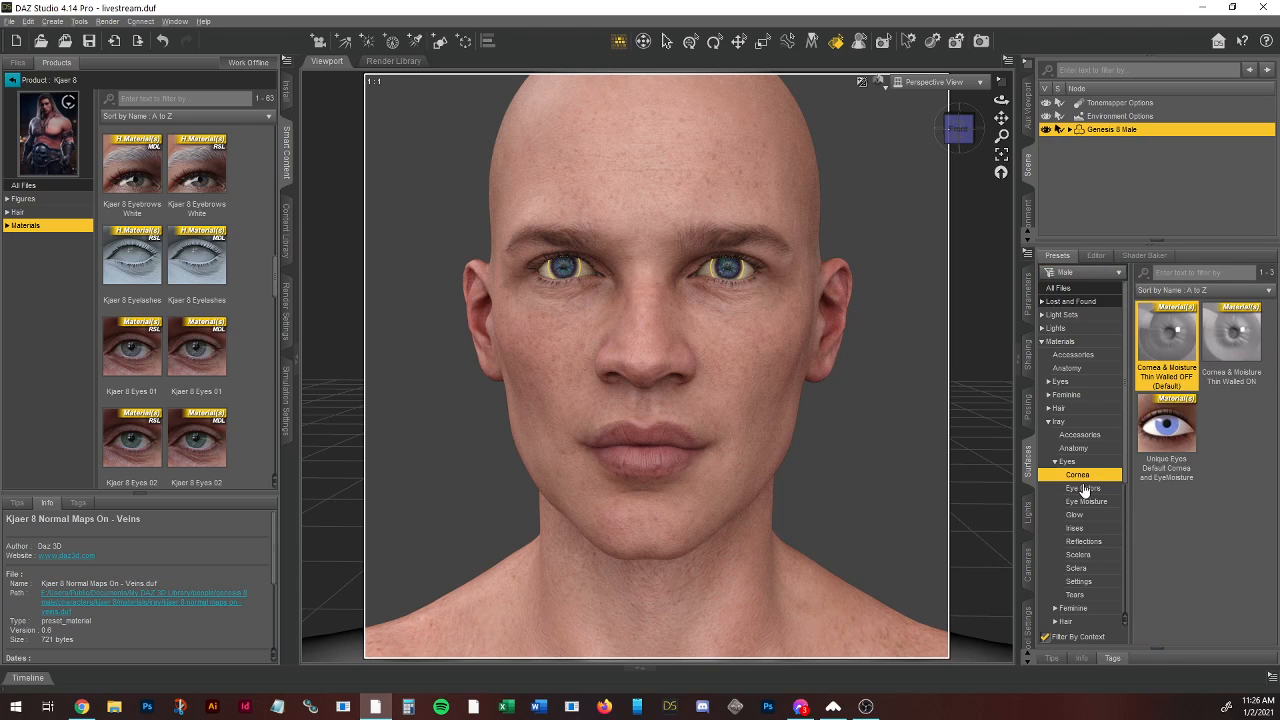
double_click(1174, 333)
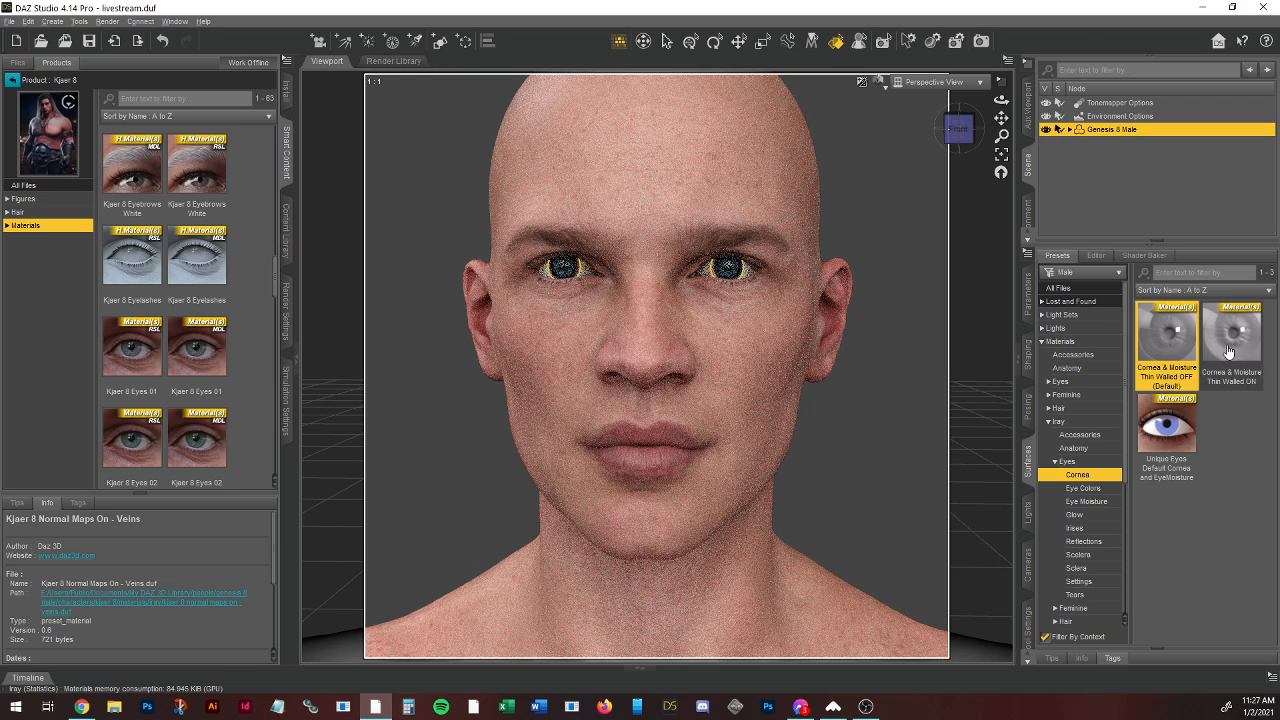
Step: Apply the Maxx !Eyes Reflection 02 preset from the Iray eye reflections to the figure
left_click(1080, 542)
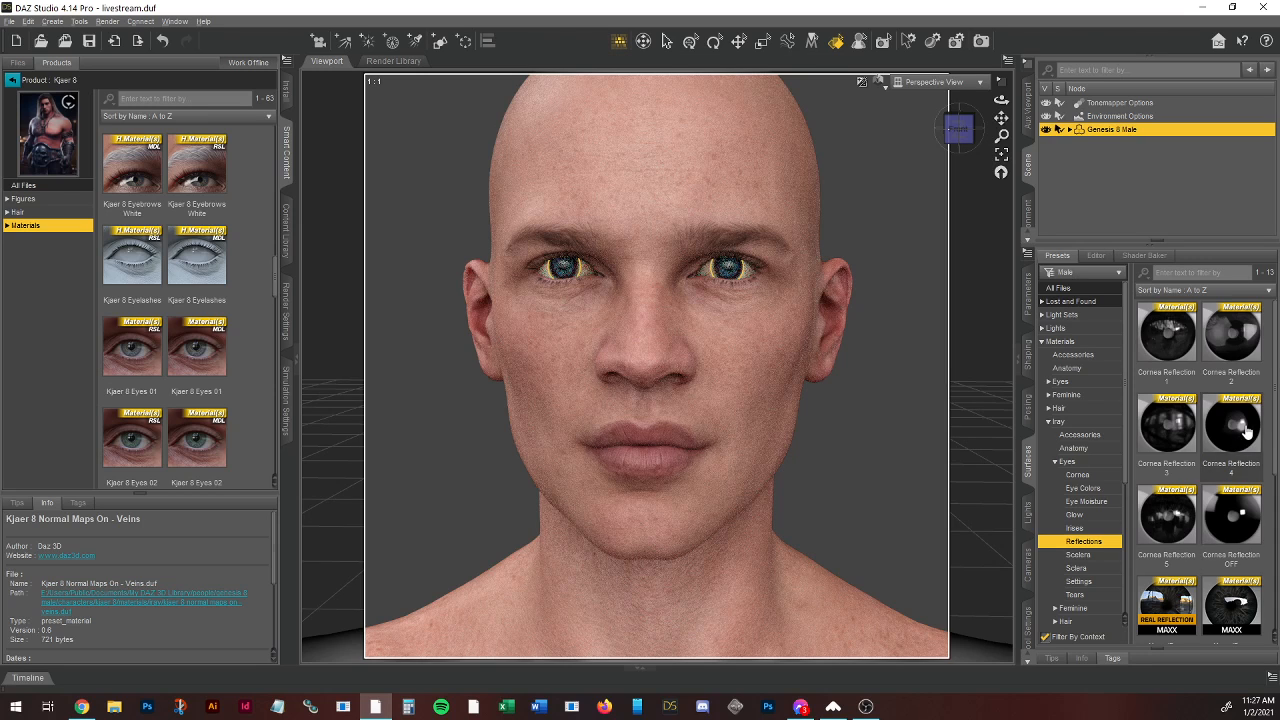
left_click(1232, 600)
scroll(1243, 507, "down", 3)
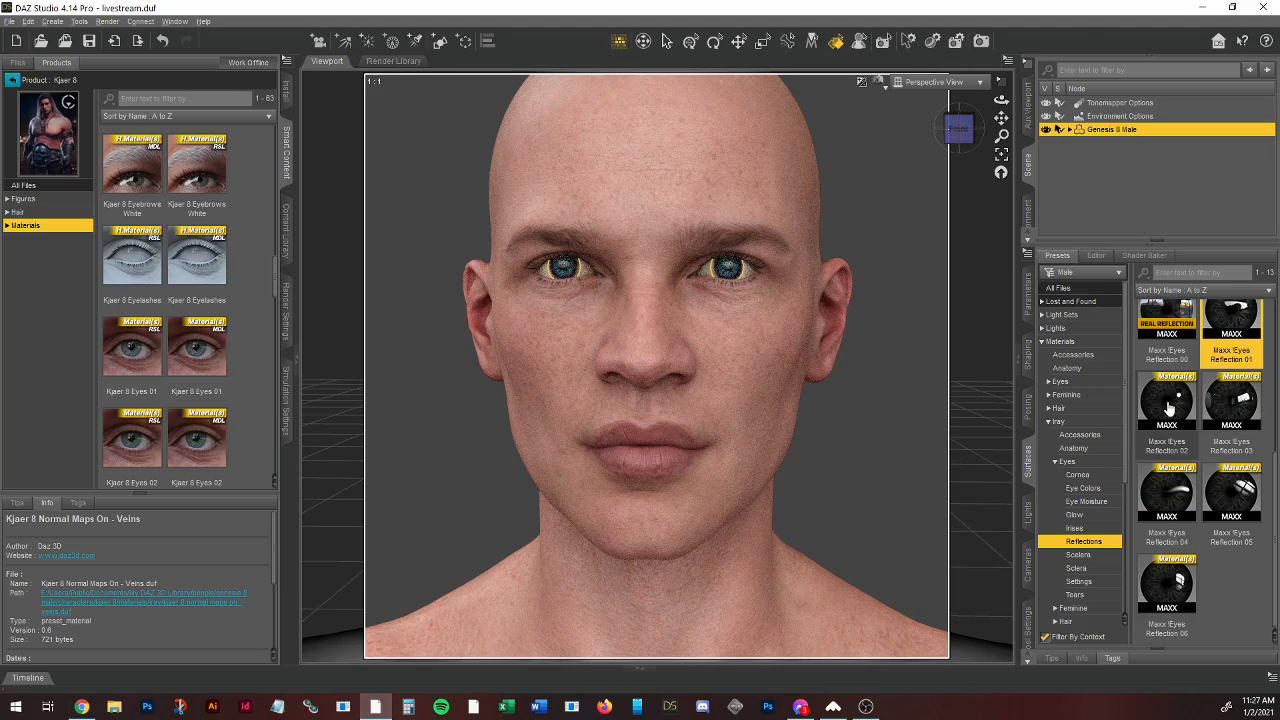
double_click(1170, 403)
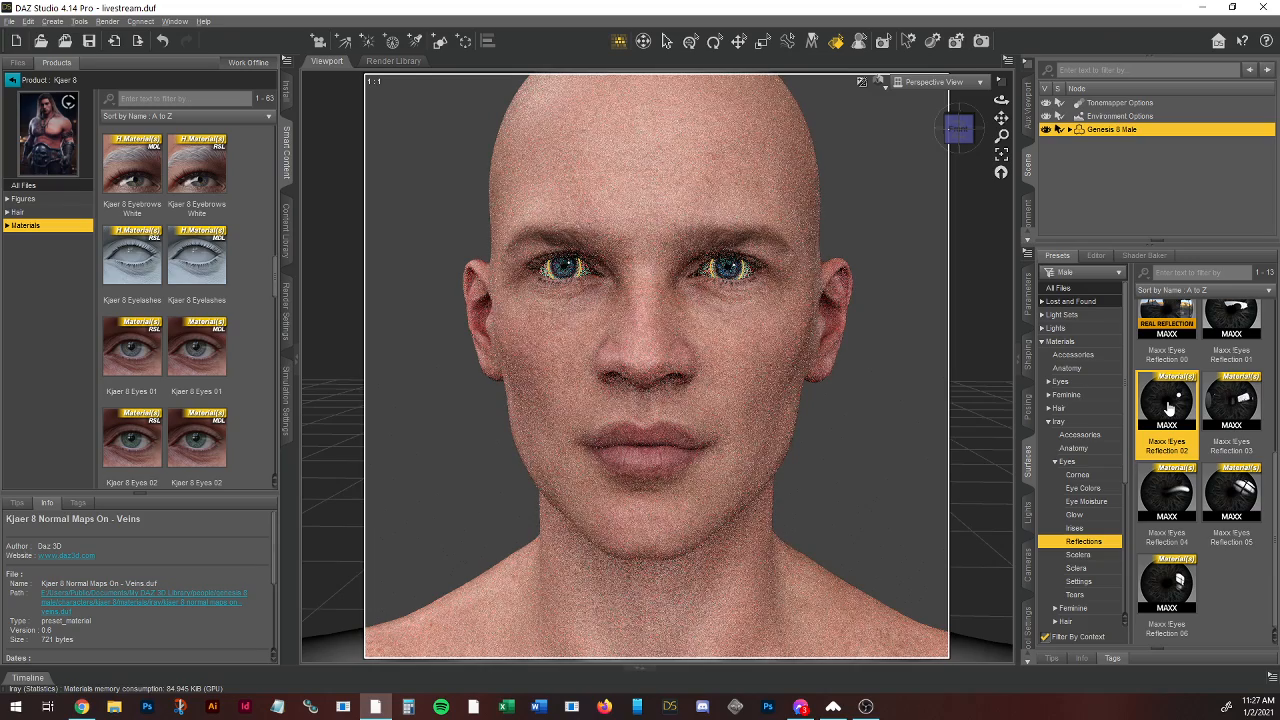
Step: Reselect the eyes and browse the Iray Scelera and Sclera presets for a suitable eye white
left_click(1076, 556)
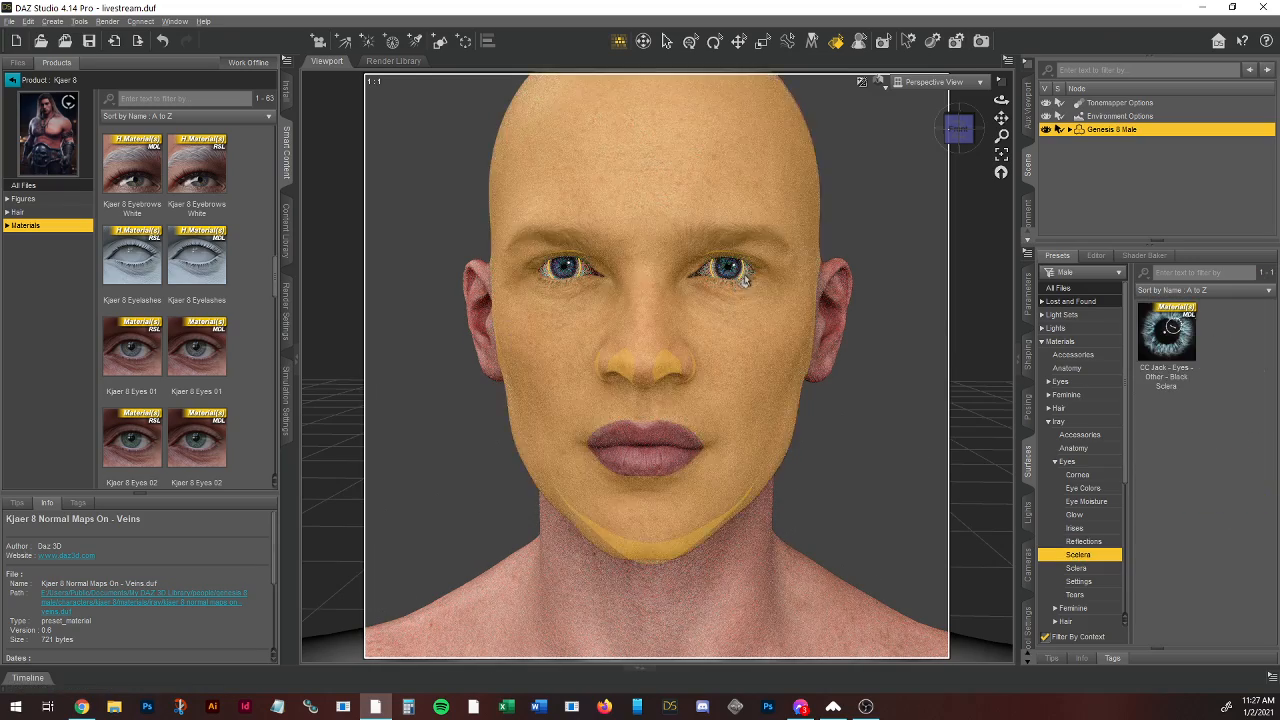
left_click(743, 279)
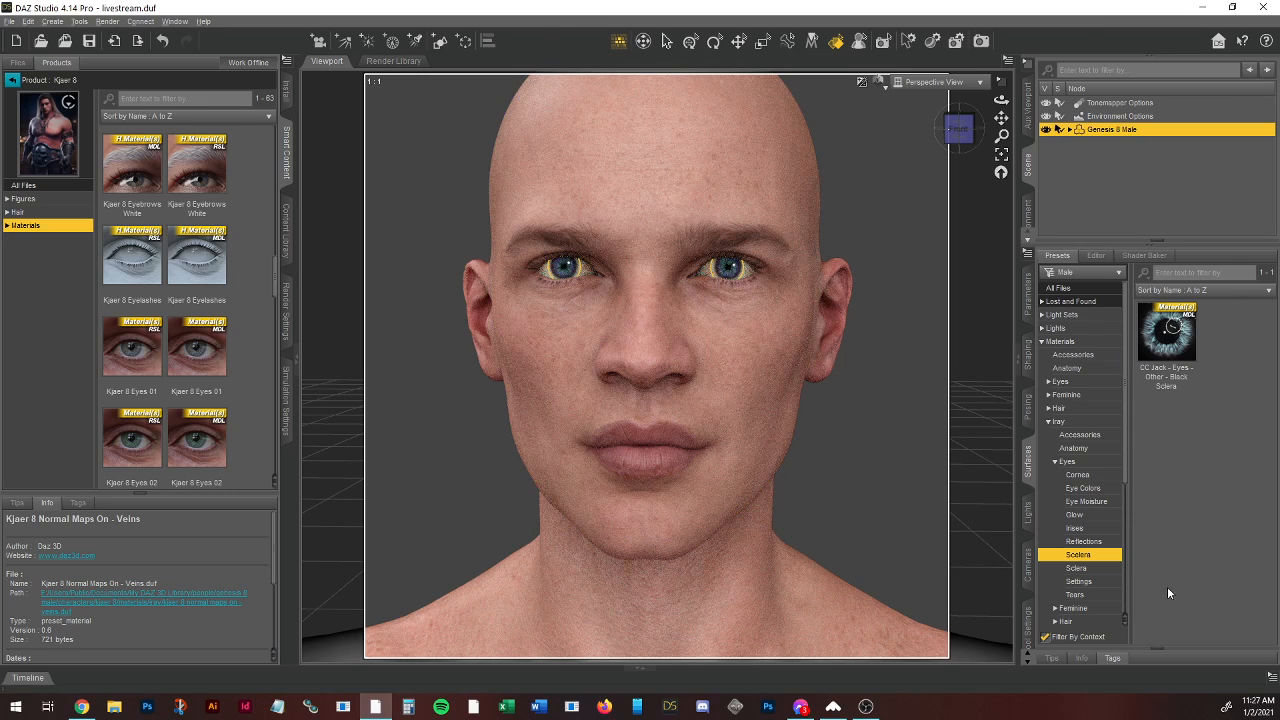
left_click(1076, 569)
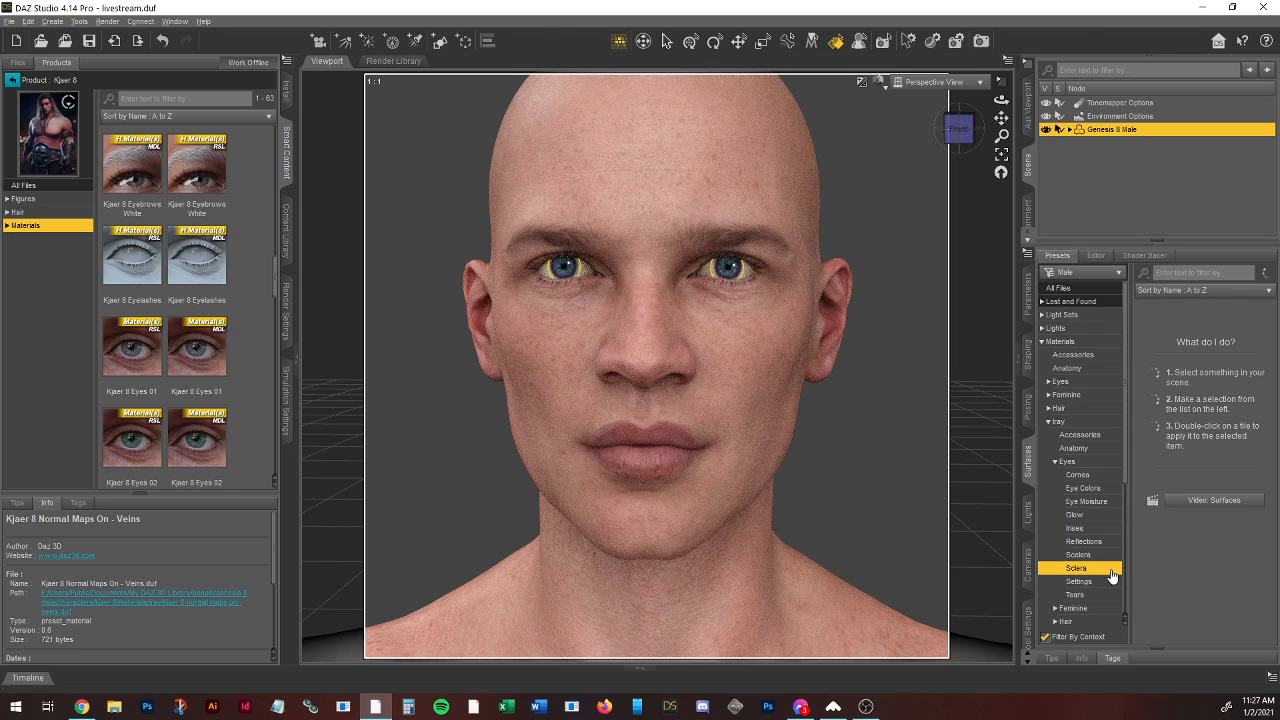
scroll(1195, 455, "down", 5)
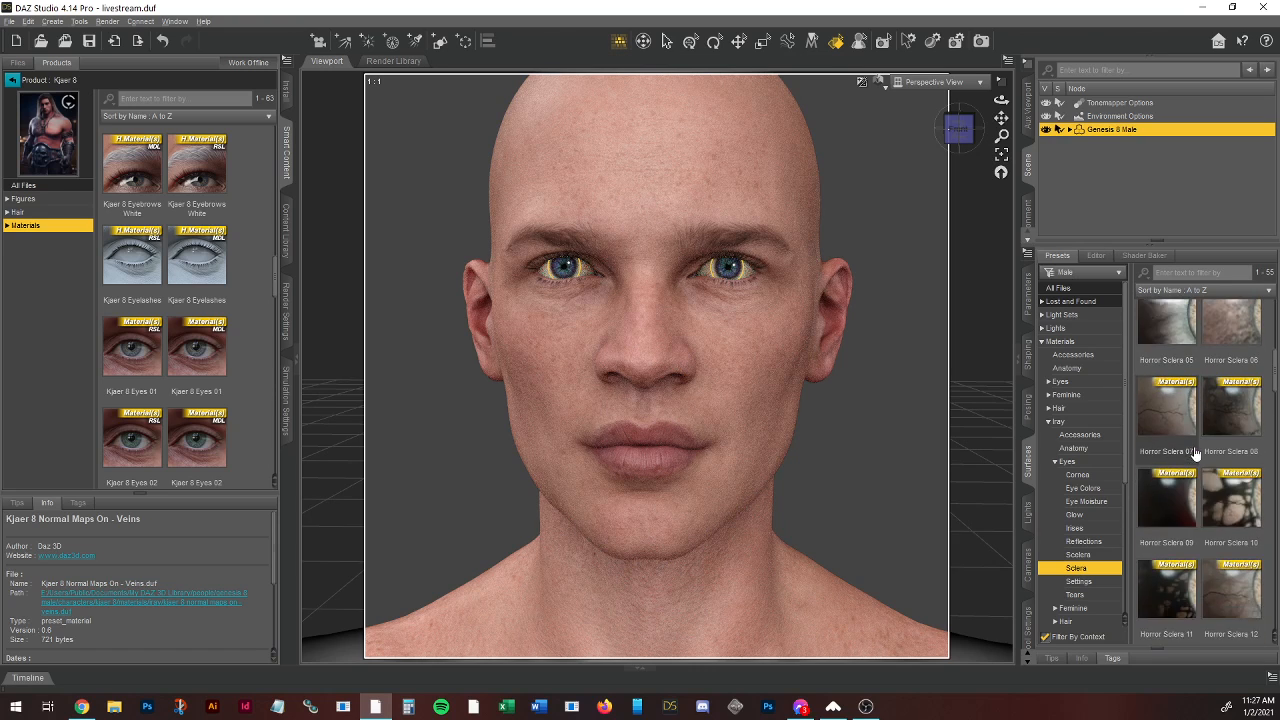
scroll(1195, 455, "down", 4)
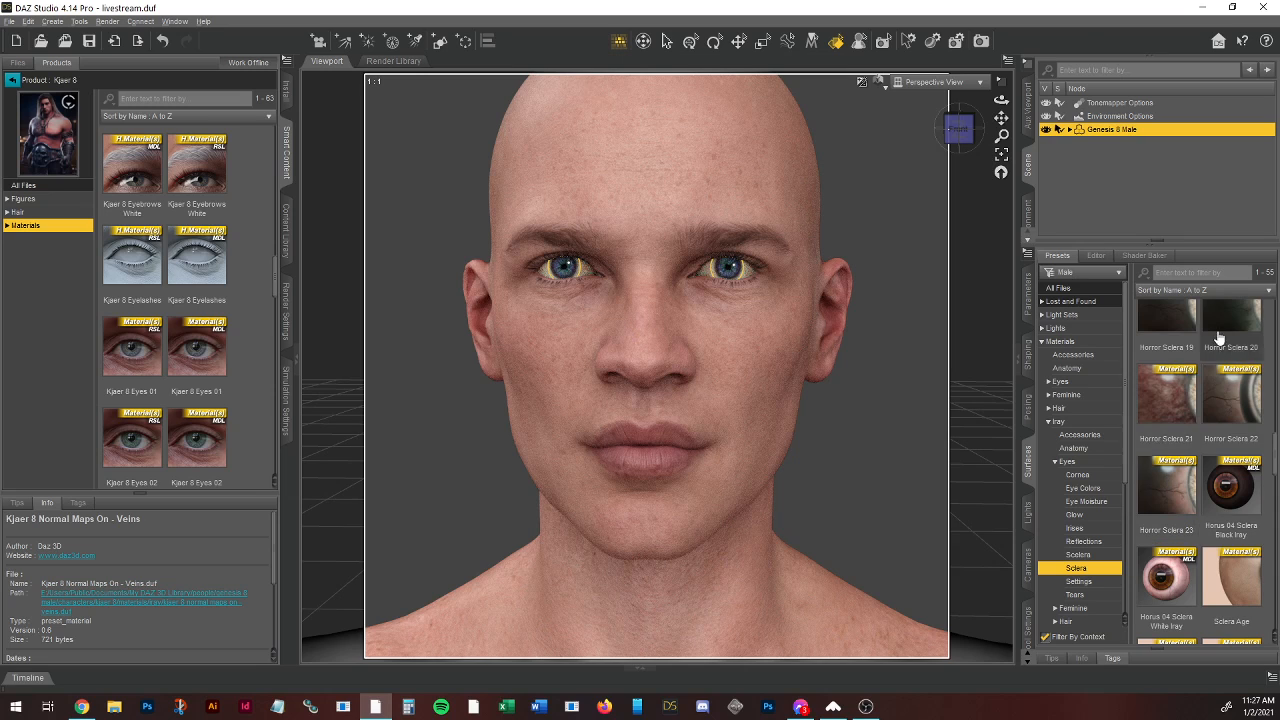
scroll(1198, 584, "down", 4)
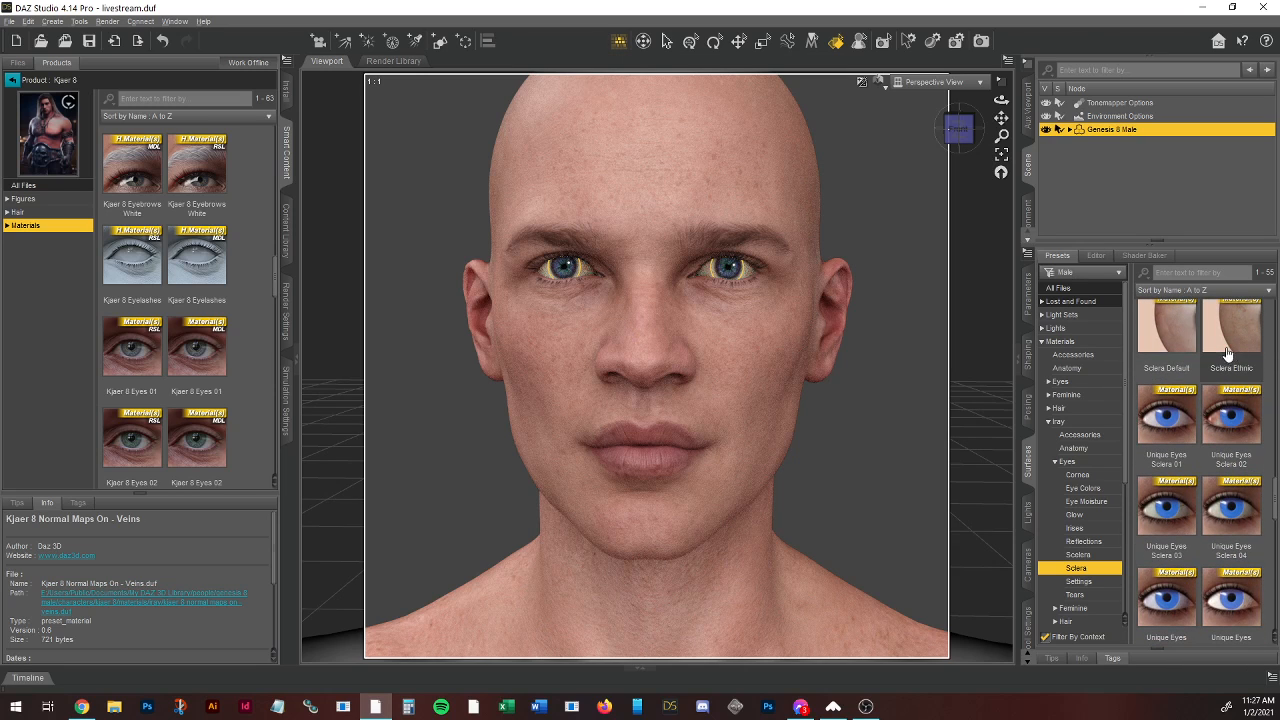
scroll(1168, 405, "down", 4)
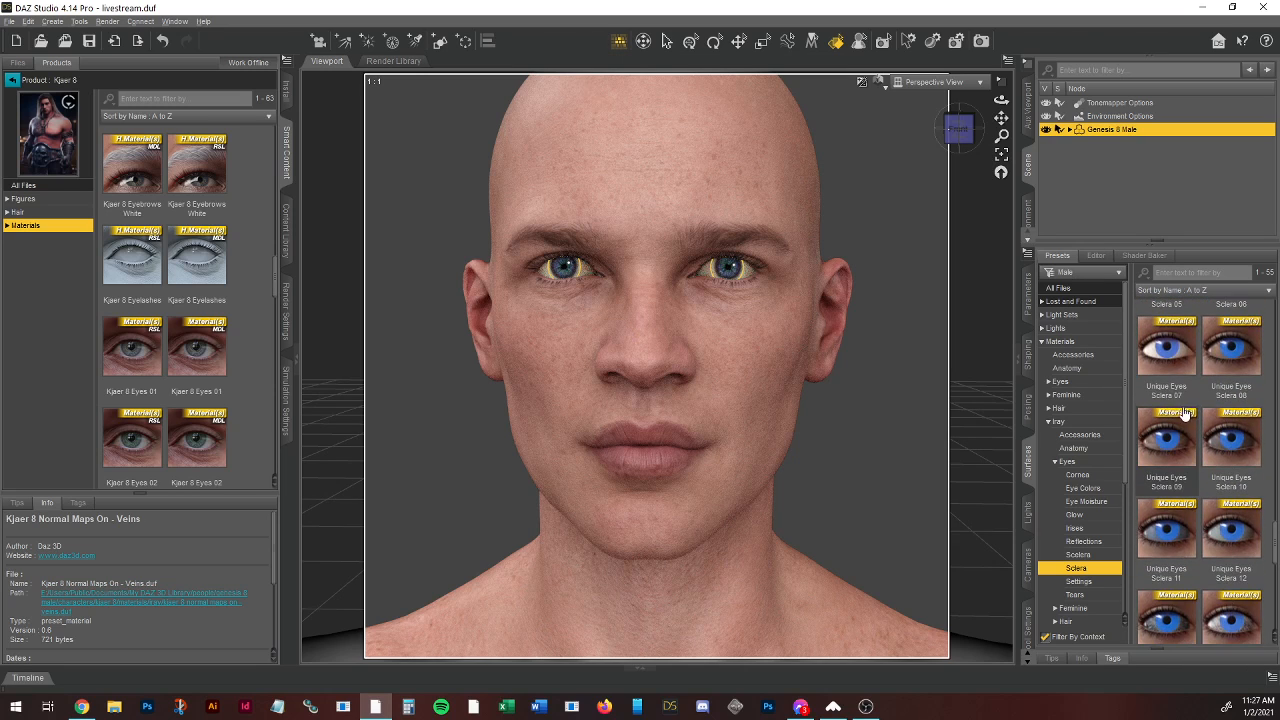
scroll(1200, 450, "down", 5)
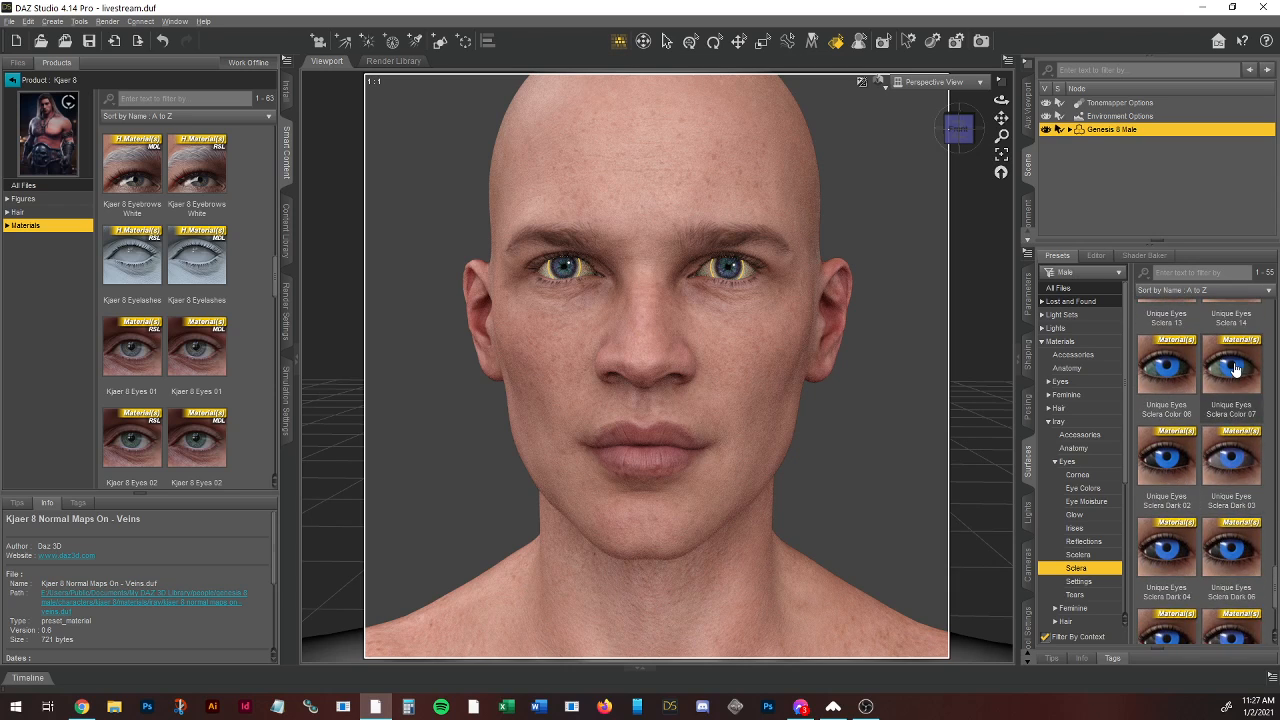
Step: Review the Iray eye settings presets and apply Eye Shadowing W Ring to the eyes
left_click(1072, 582)
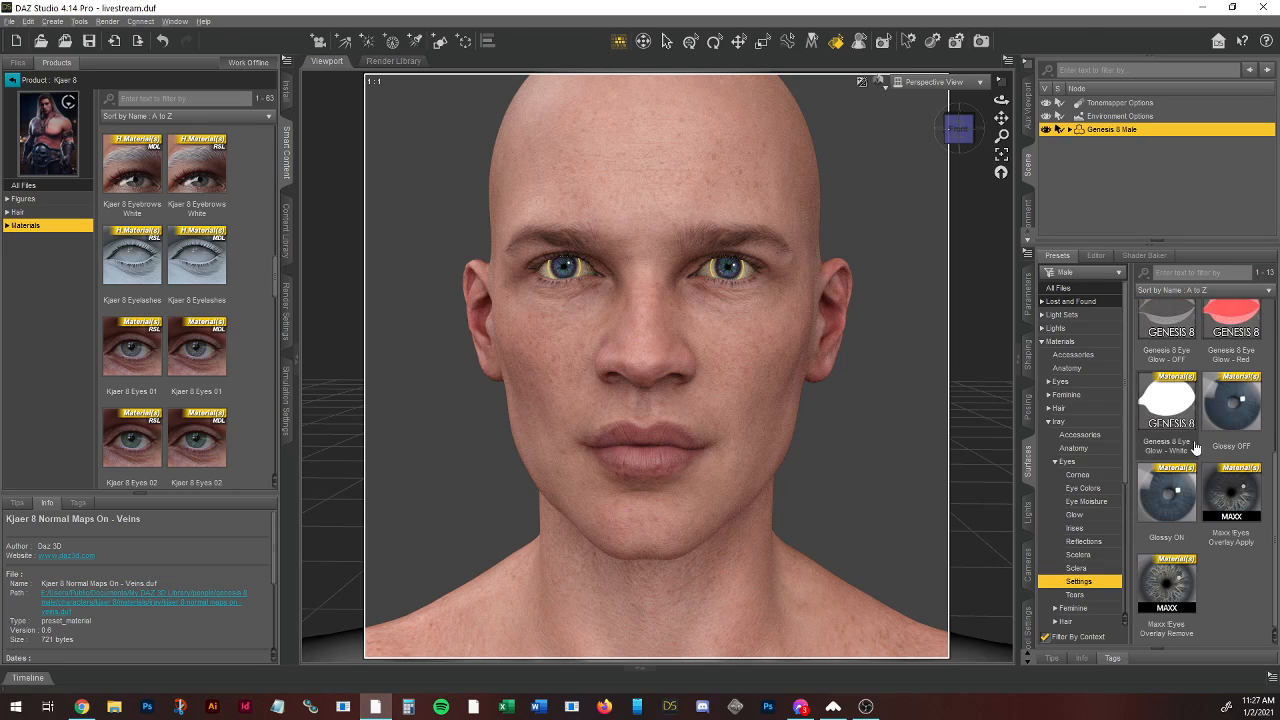
scroll(1196, 447, "up", 3)
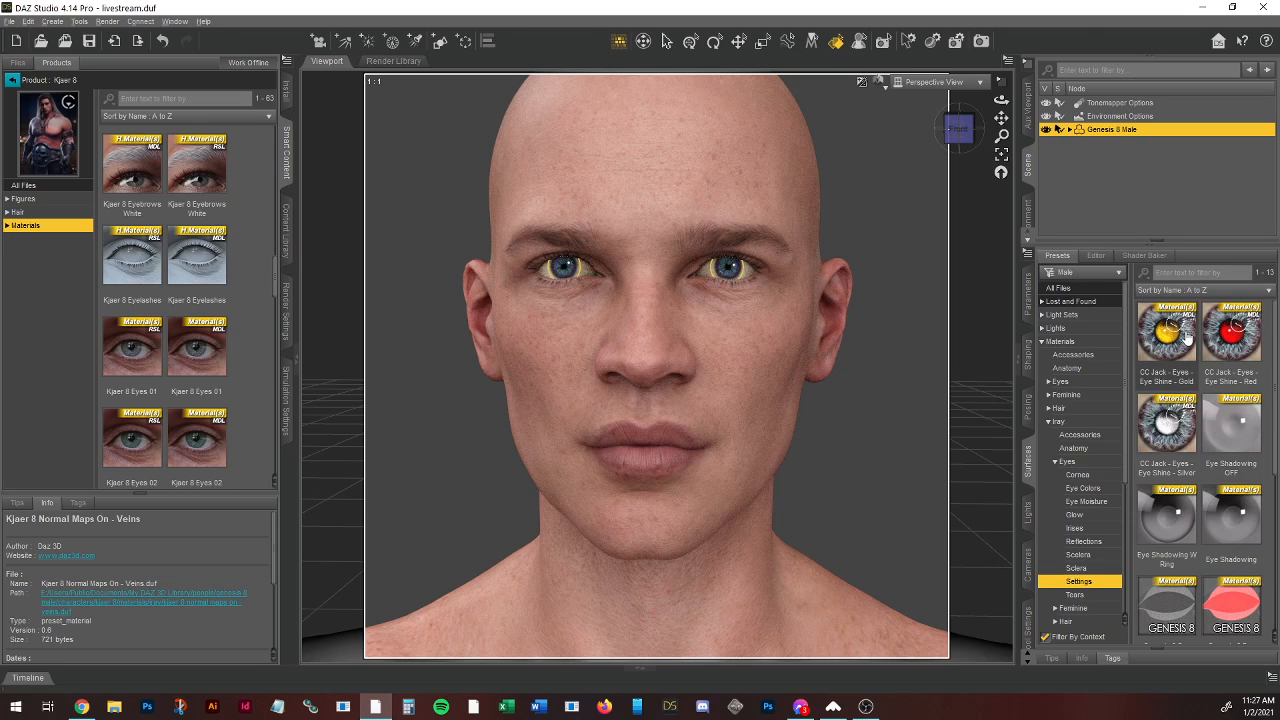
mouse_move(1181, 322)
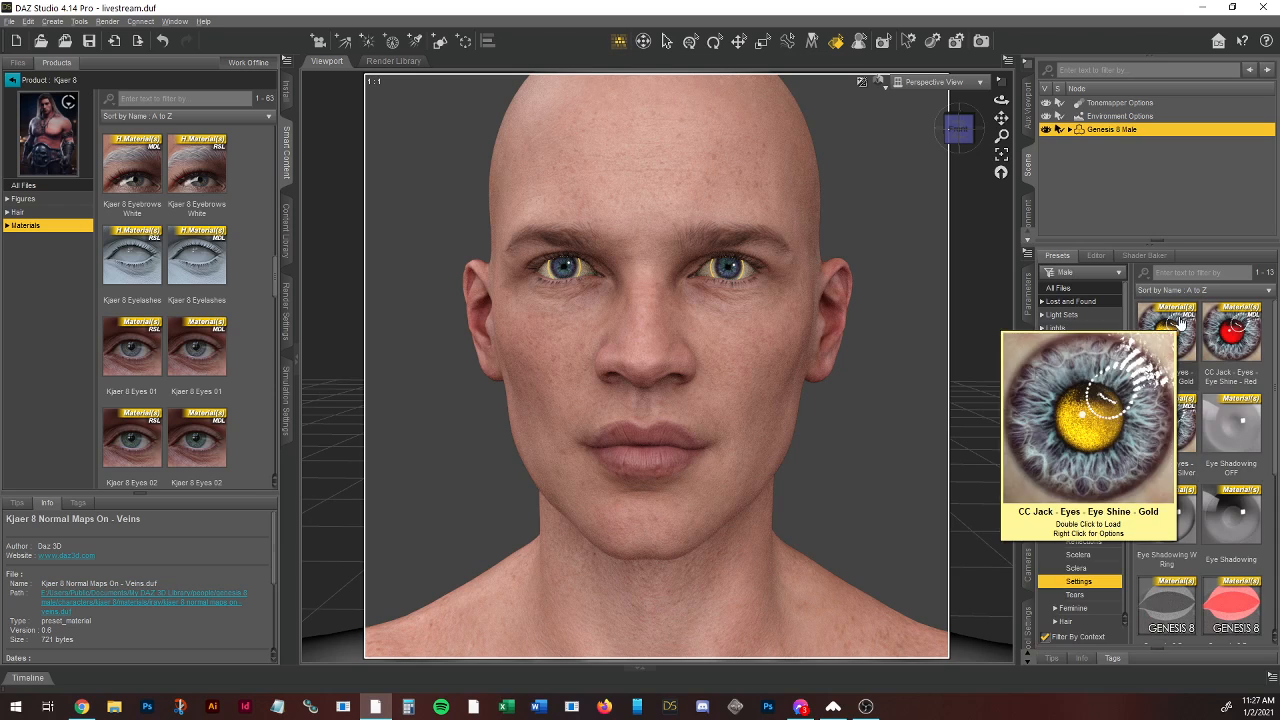
mouse_move(1243, 327)
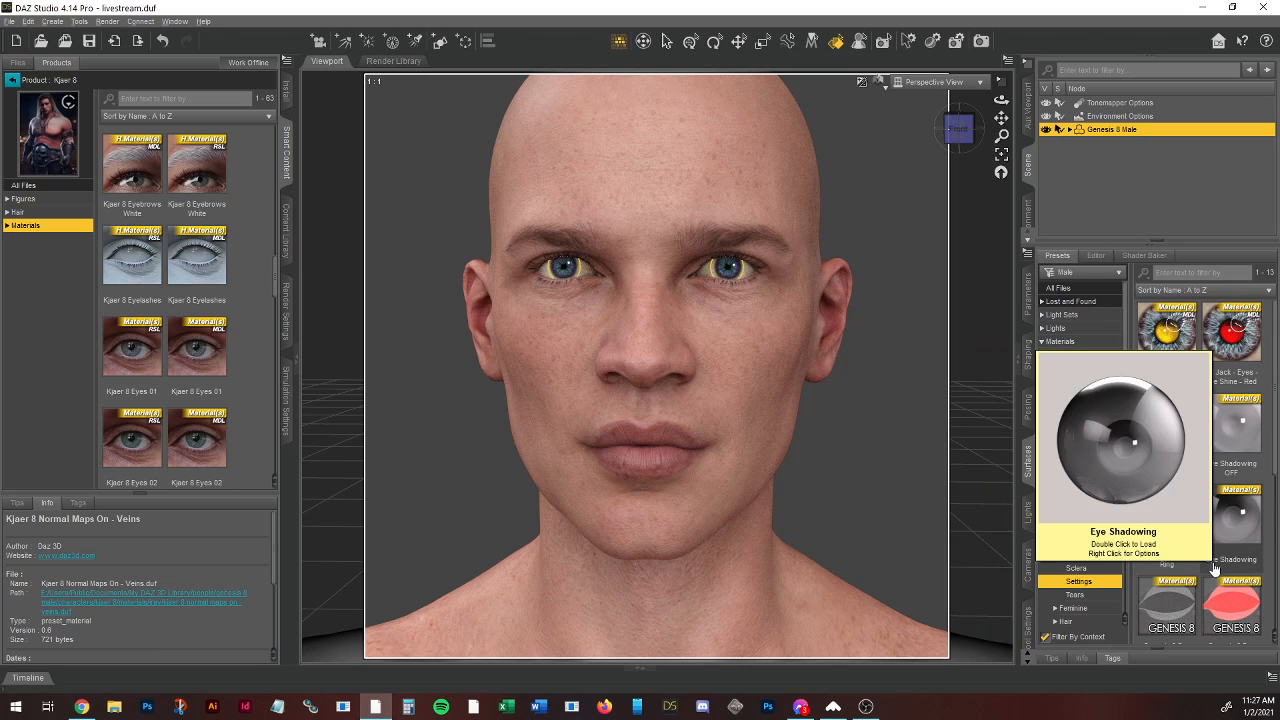
mouse_move(1163, 526)
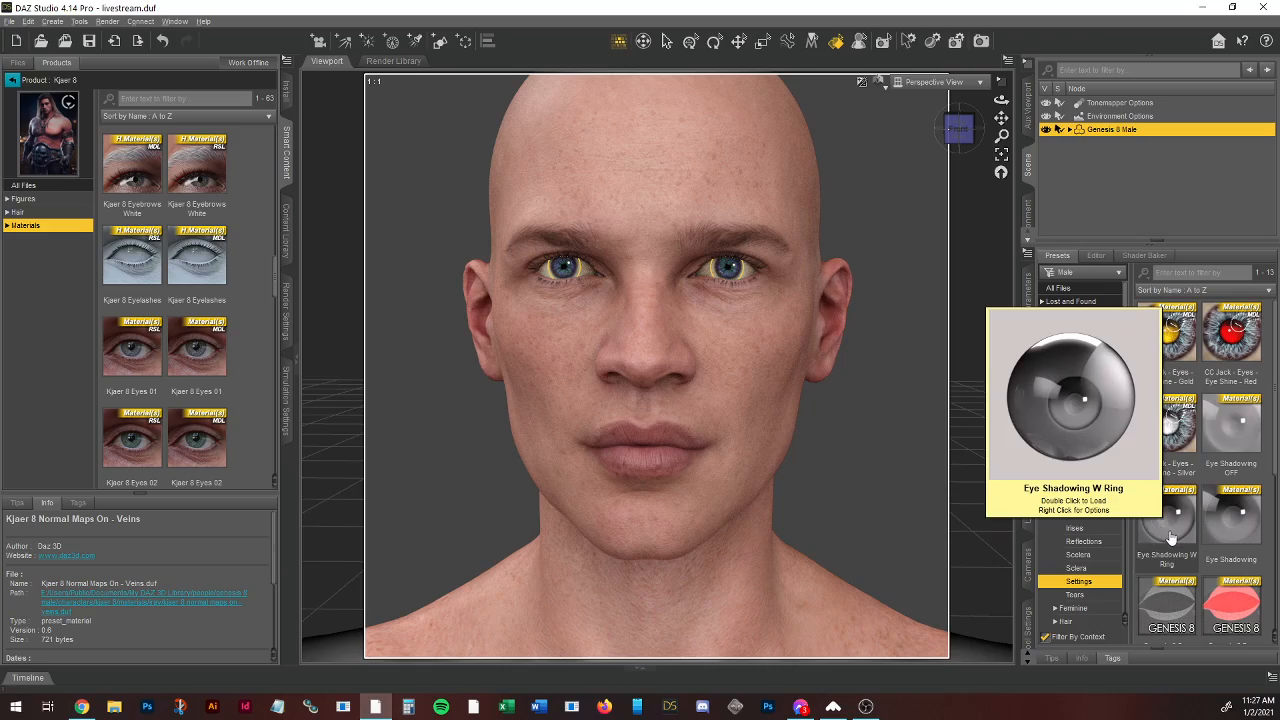
double_click(1170, 538)
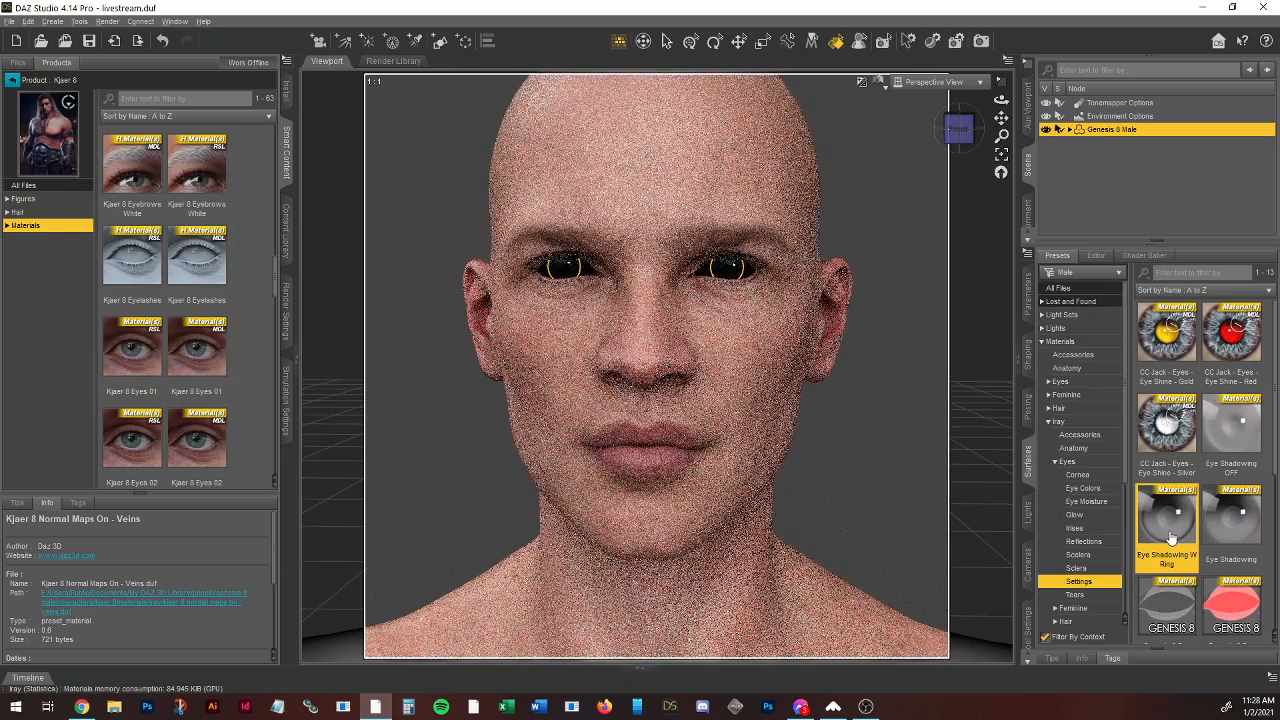
Step: Try the Eye Shadowing preset on the eyes, undo it, and try Eye Shadowing OFF instead
double_click(1219, 476)
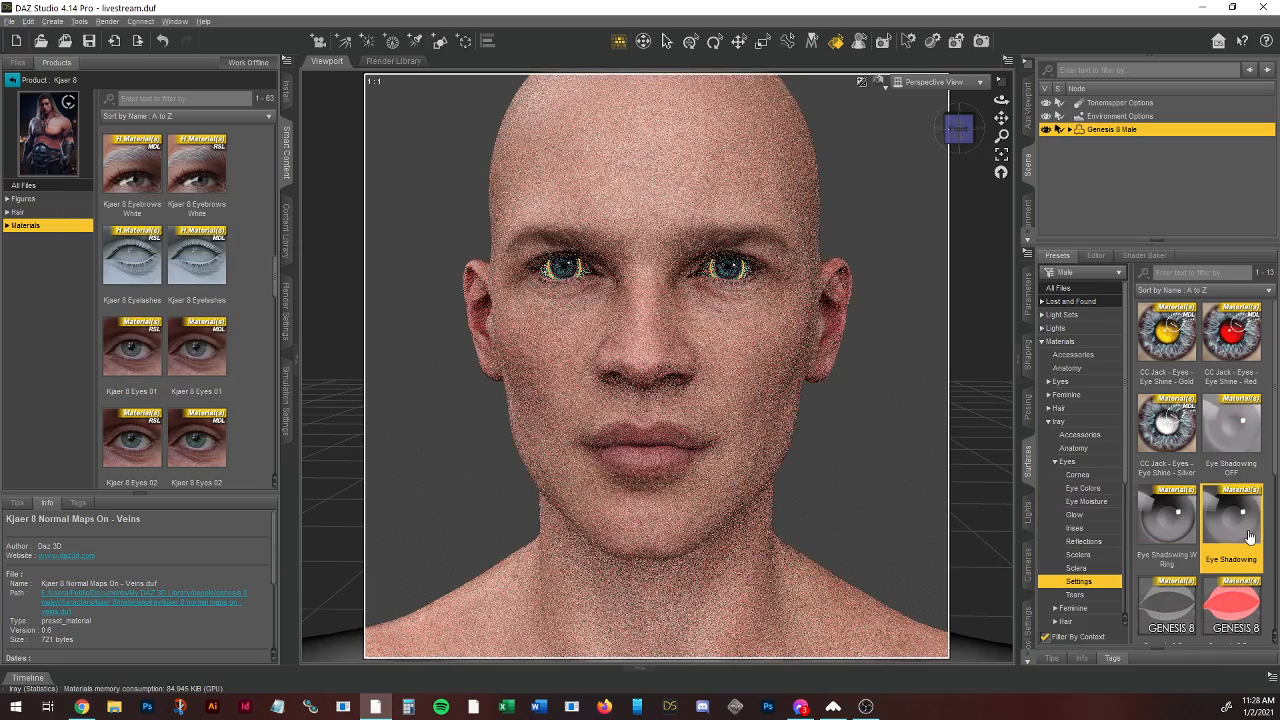
double_click(1249, 537)
key("ctrl+z")
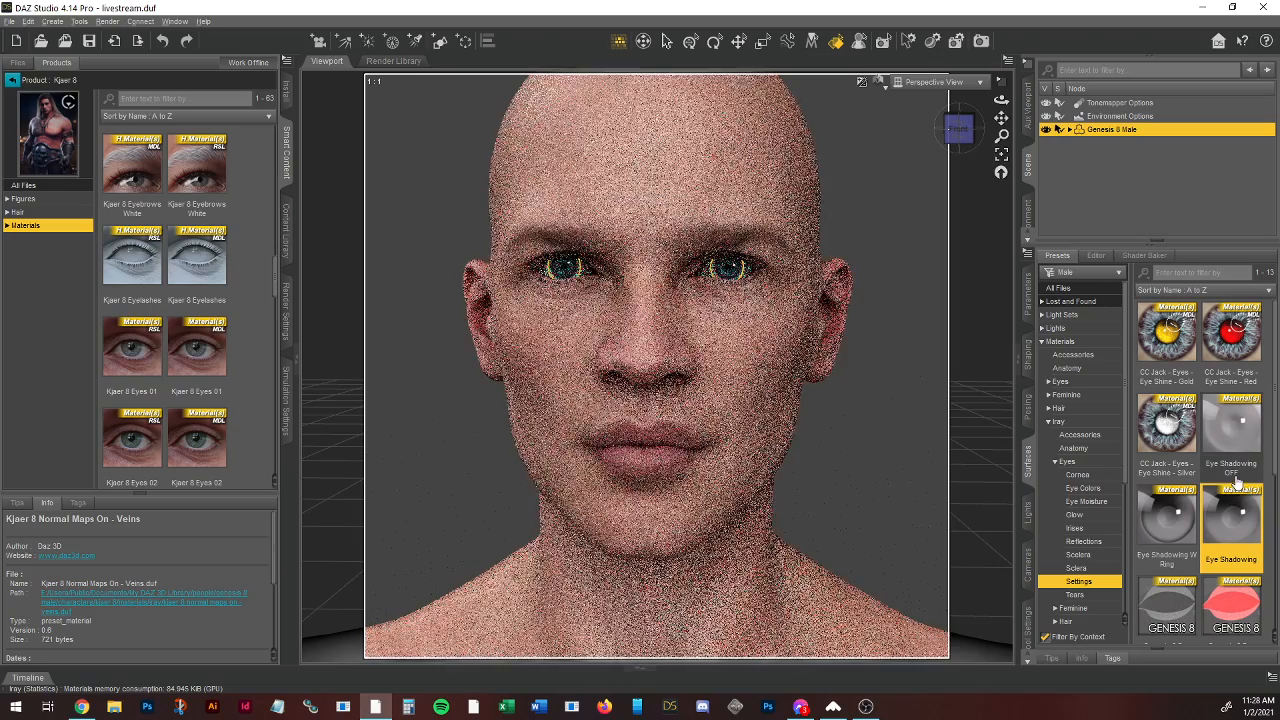
double_click(1242, 440)
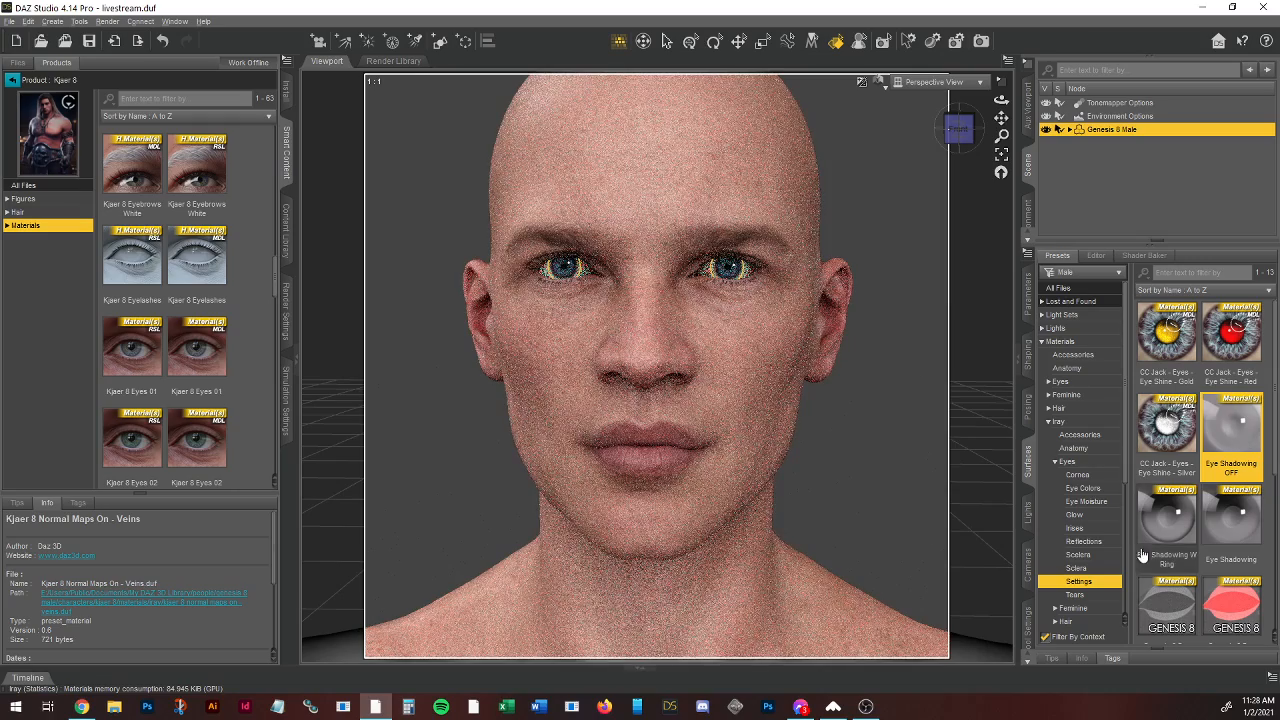
scroll(1143, 556, "down", 5)
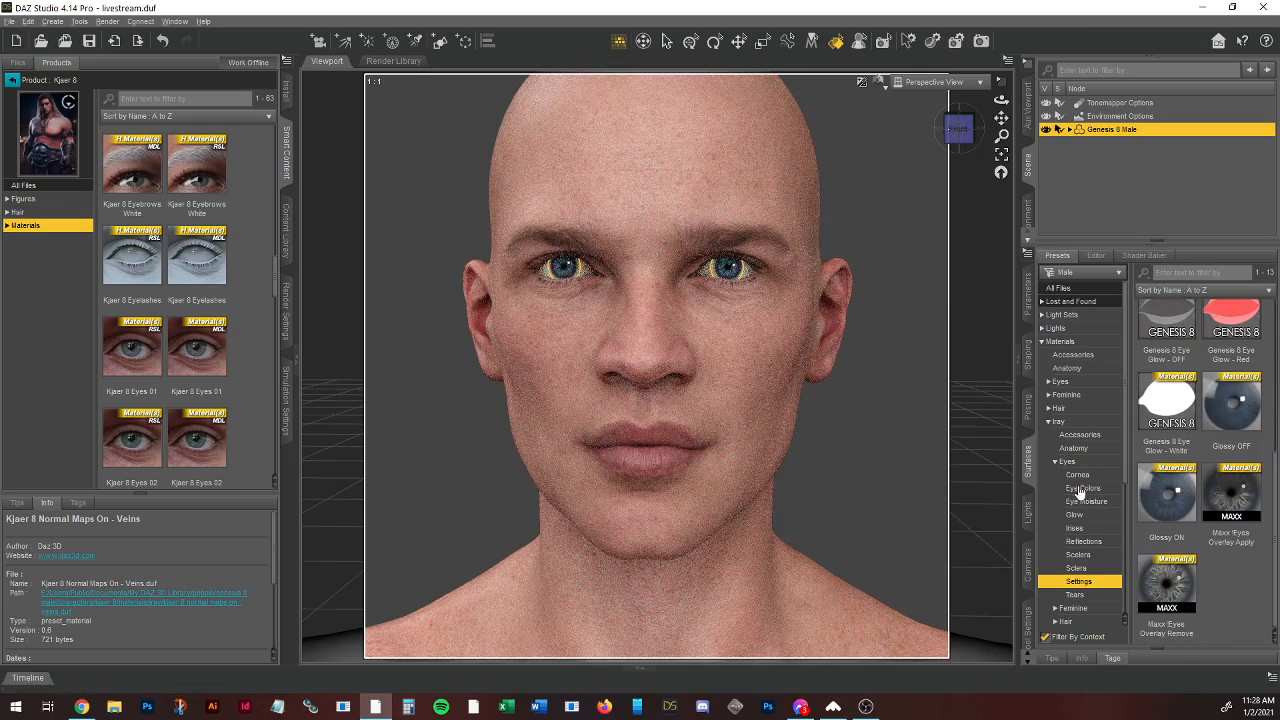
Step: Filter the Iray eye color presets by "maxx", apply Maxx Eyes 04 Brown to the figure, and clear the filter
left_click(1074, 528)
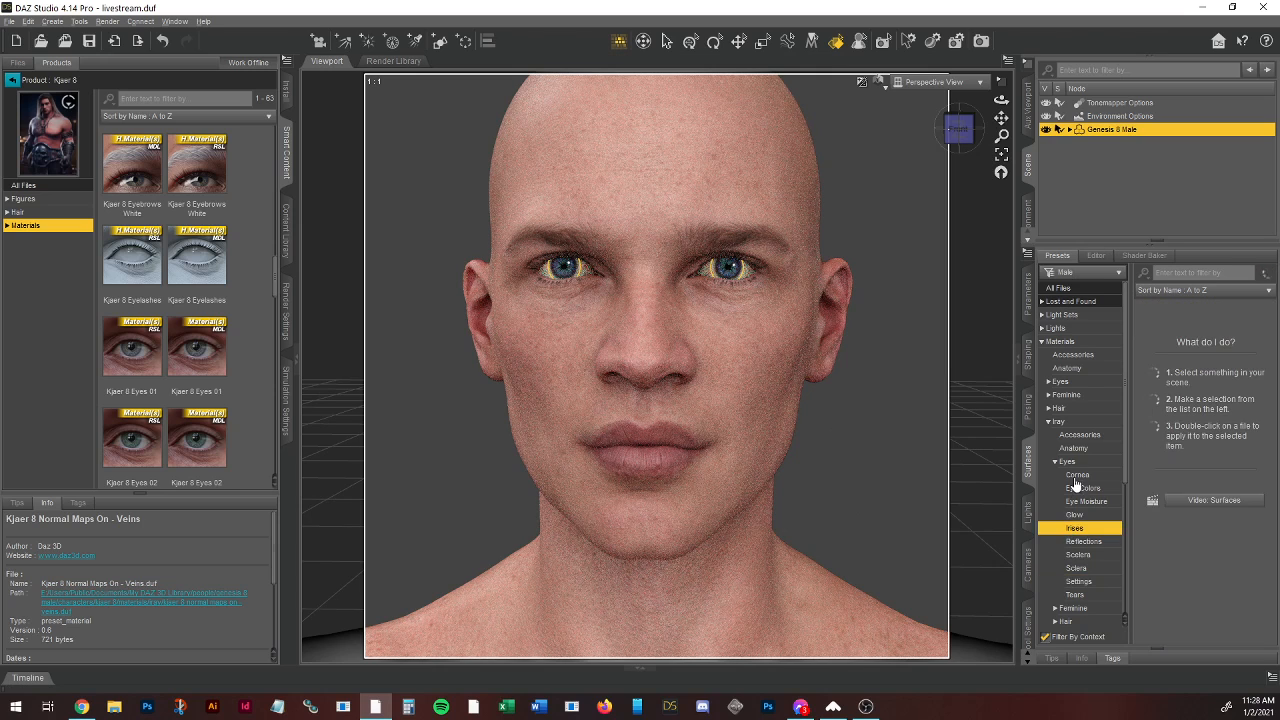
left_click(1078, 489)
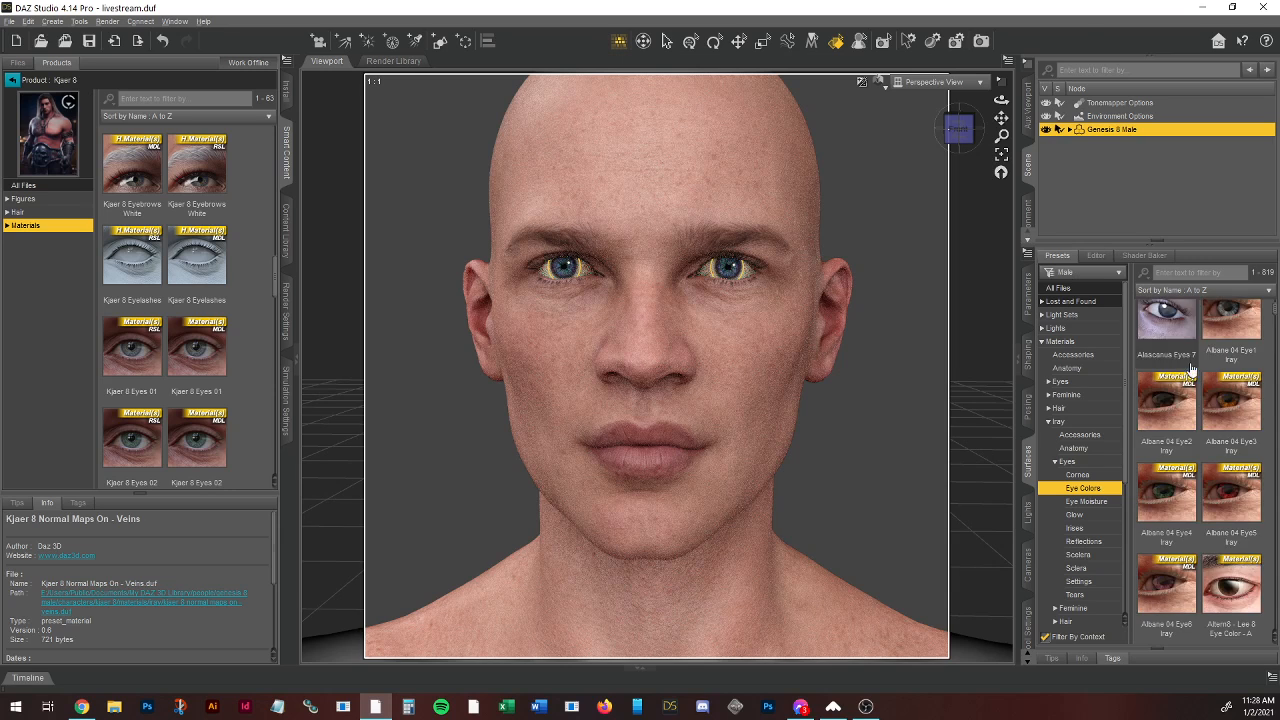
scroll(1183, 313, "down", 3)
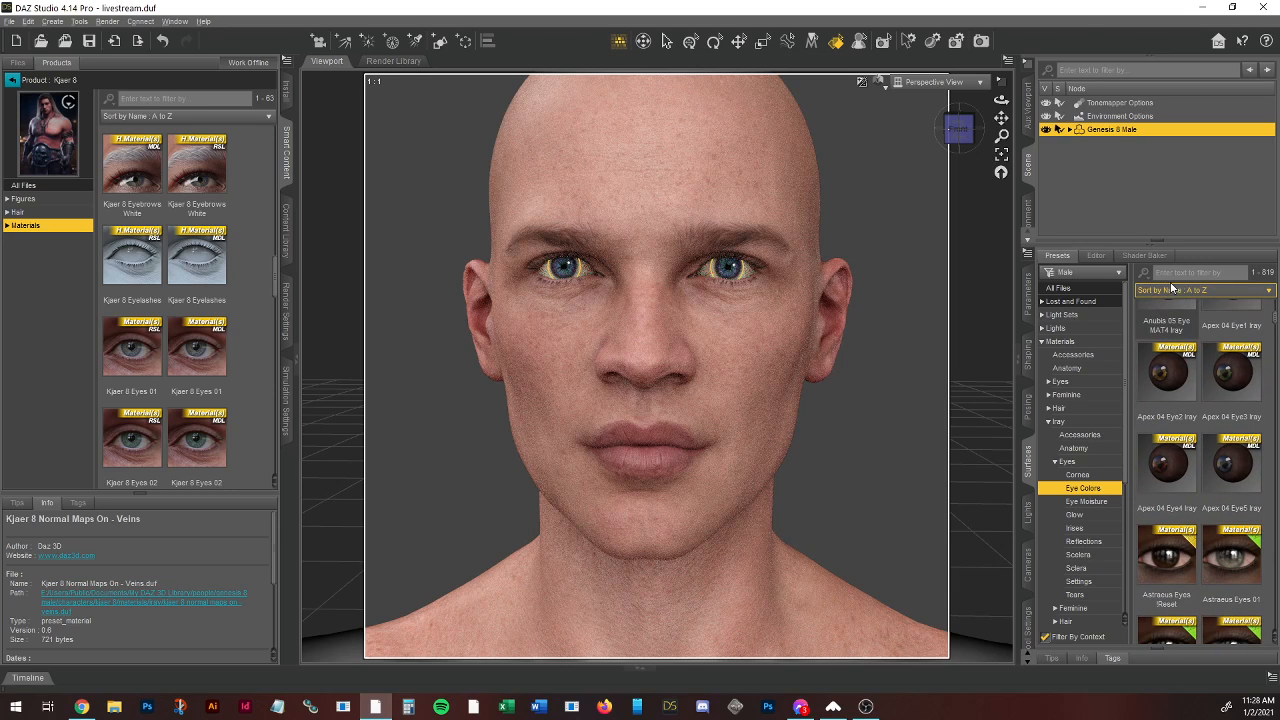
left_click(1161, 272)
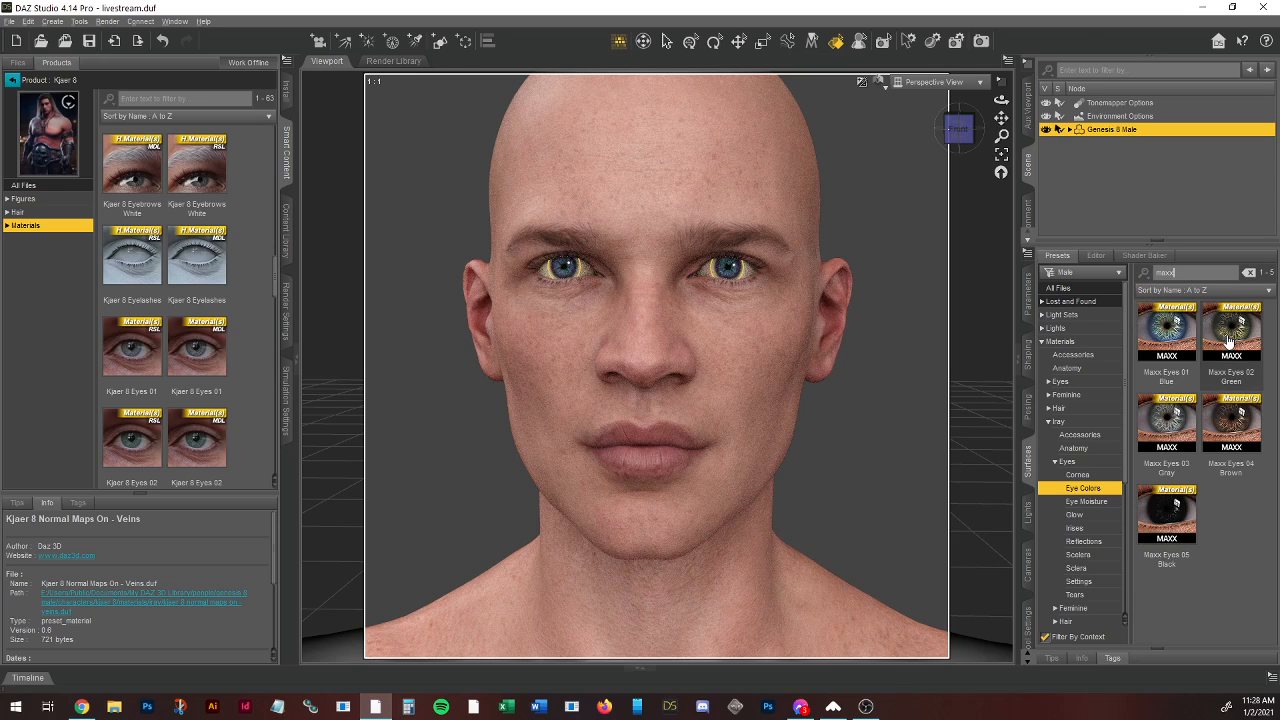
double_click(1224, 425)
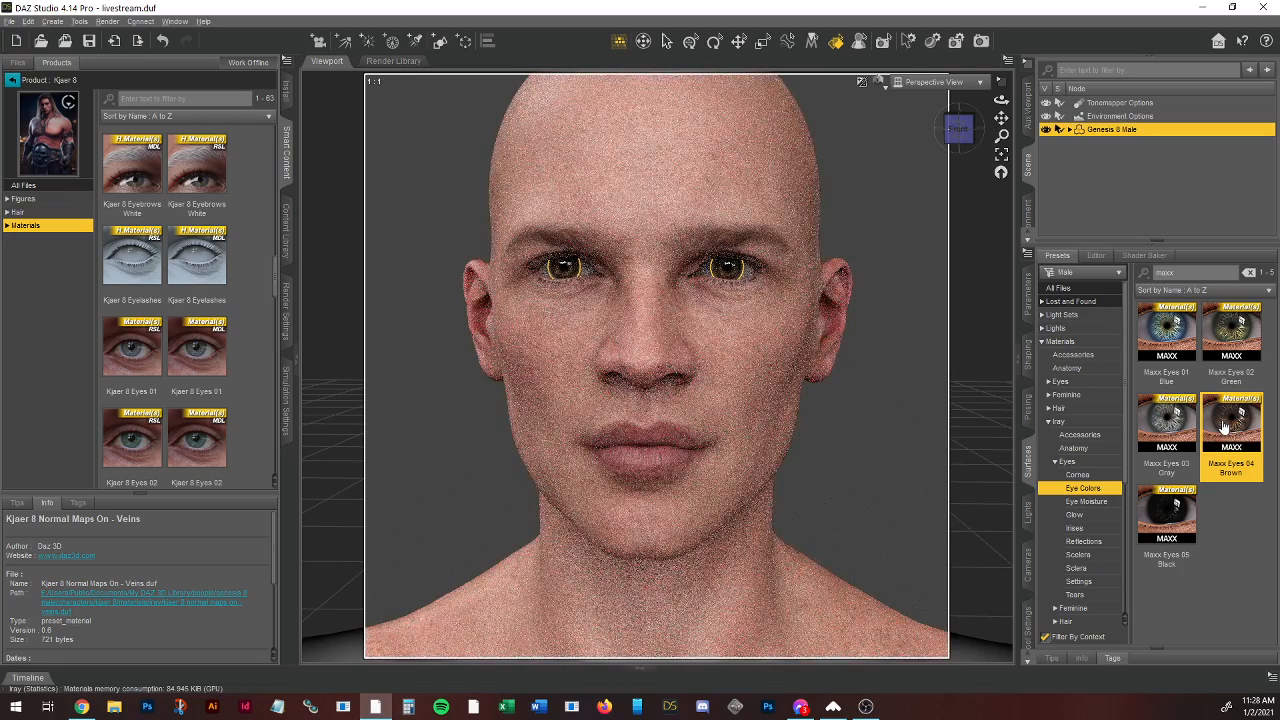
left_click(1249, 272)
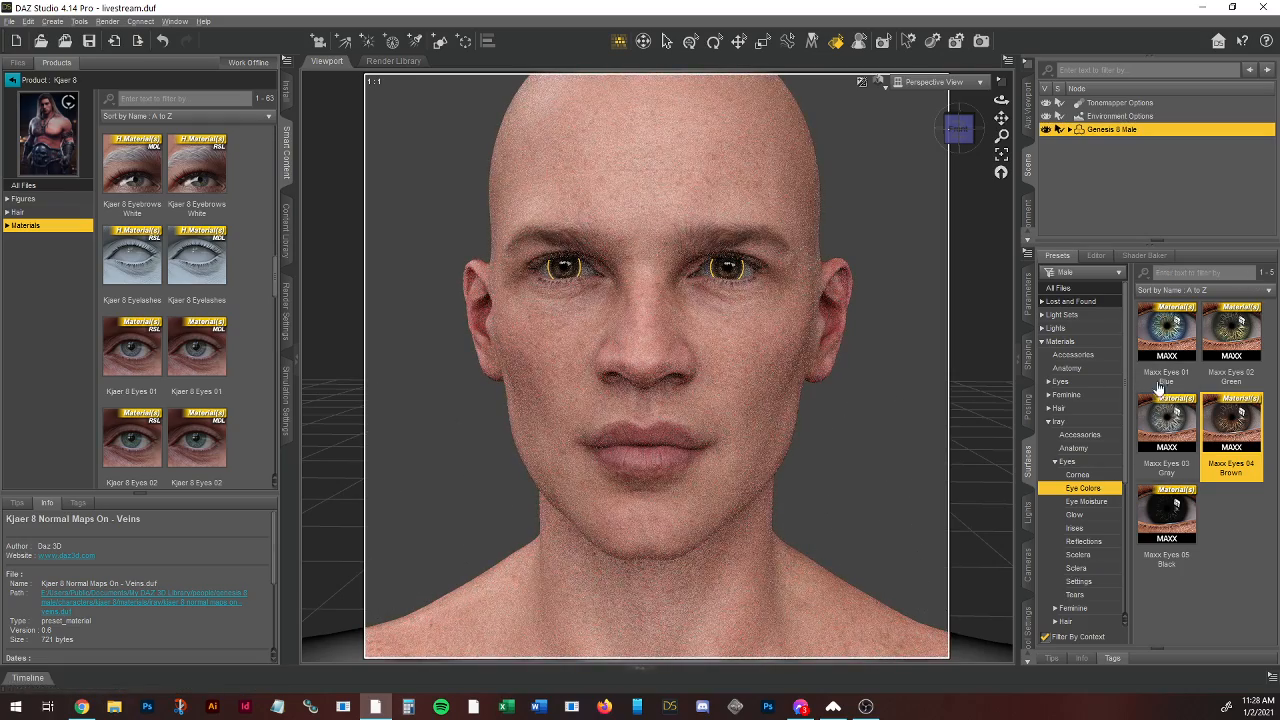
Step: Reapply the Eye Shadowing W Ring setting and the Cornea & Moisture Thin Walled OFF (Default) cornea preset to the brown eyes
left_click(1077, 581)
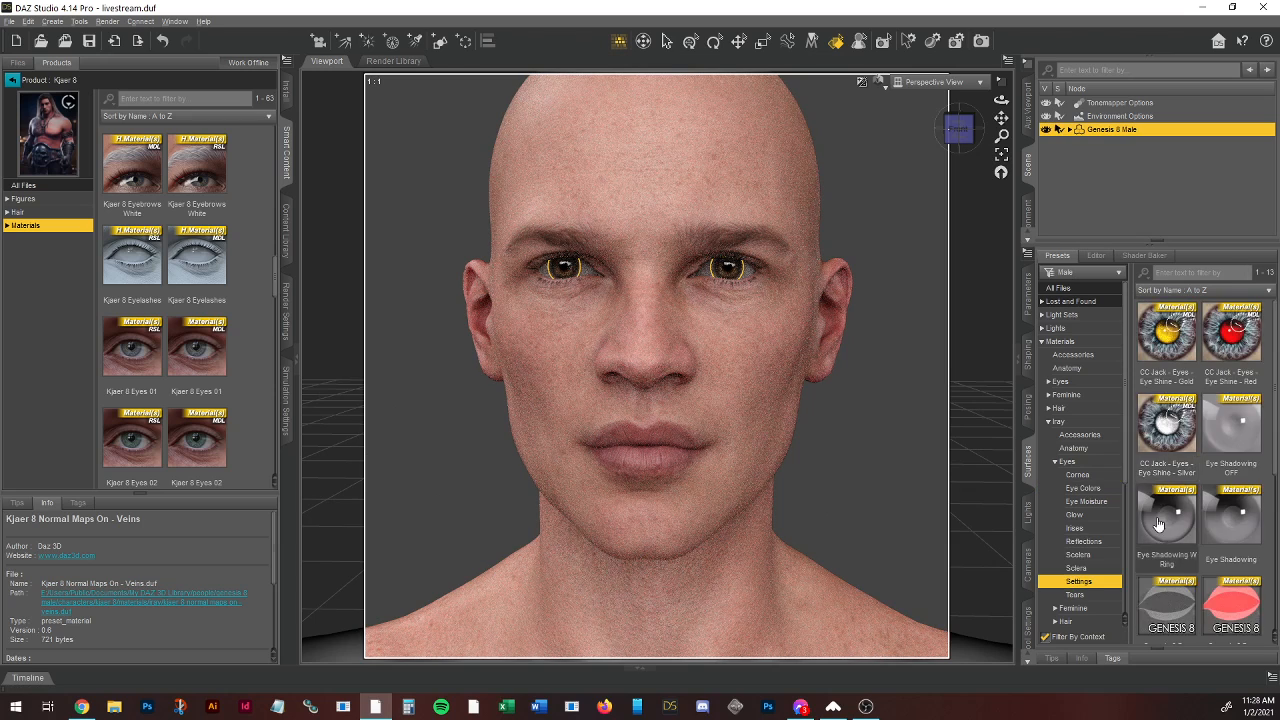
double_click(1158, 524)
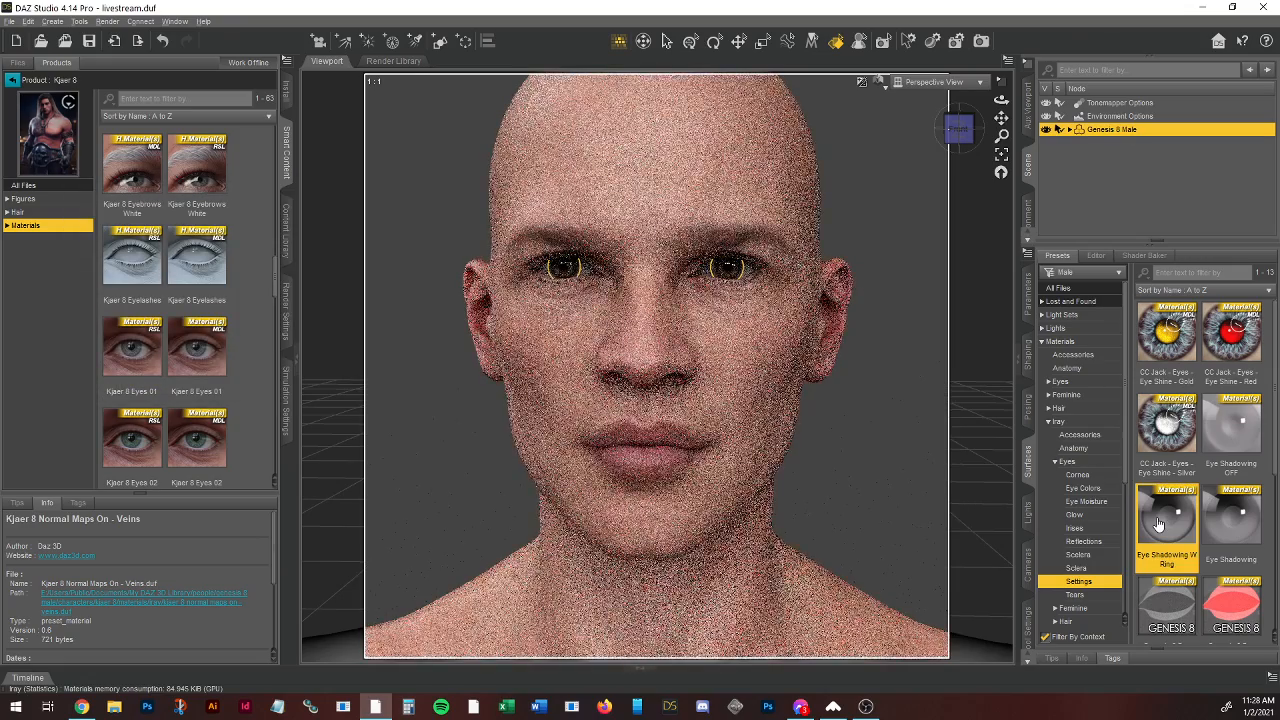
left_click(1075, 477)
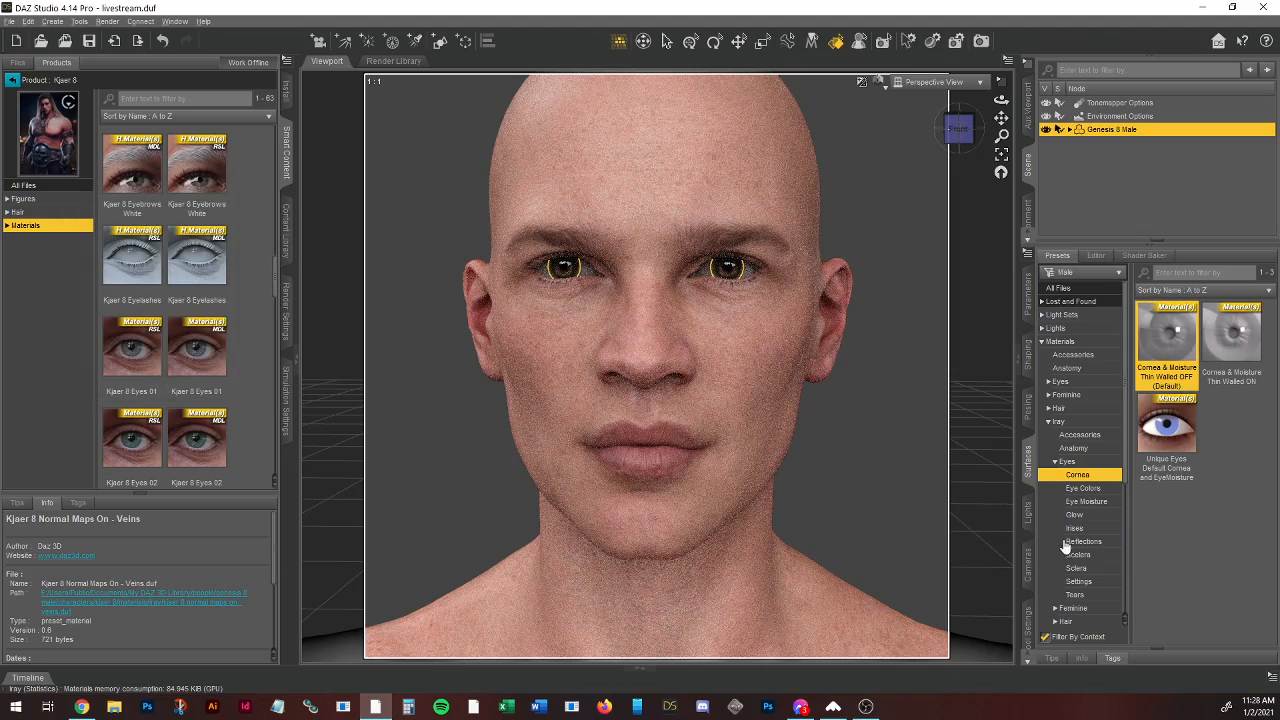
double_click(1166, 335)
Step: Check the Iray eye moisture presets and reapply Maxx !Eyes Reflection 02 from the eye reflections
left_click(1075, 503)
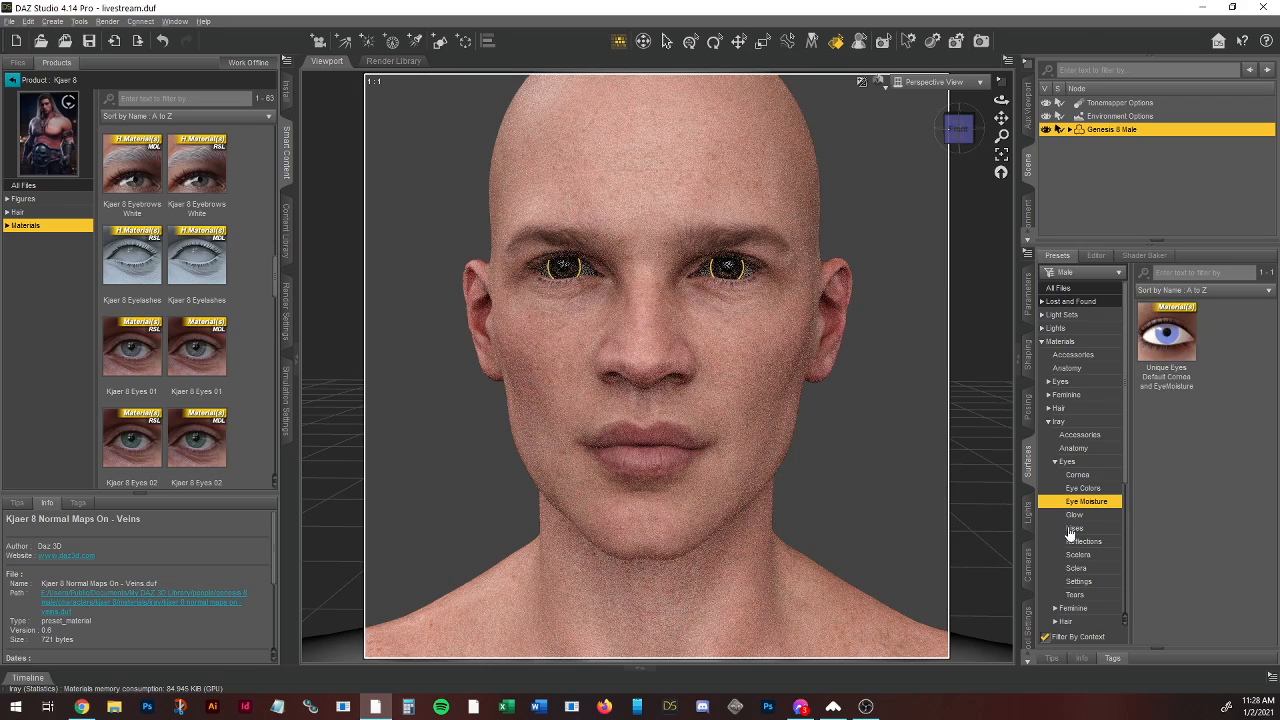
left_click(1071, 542)
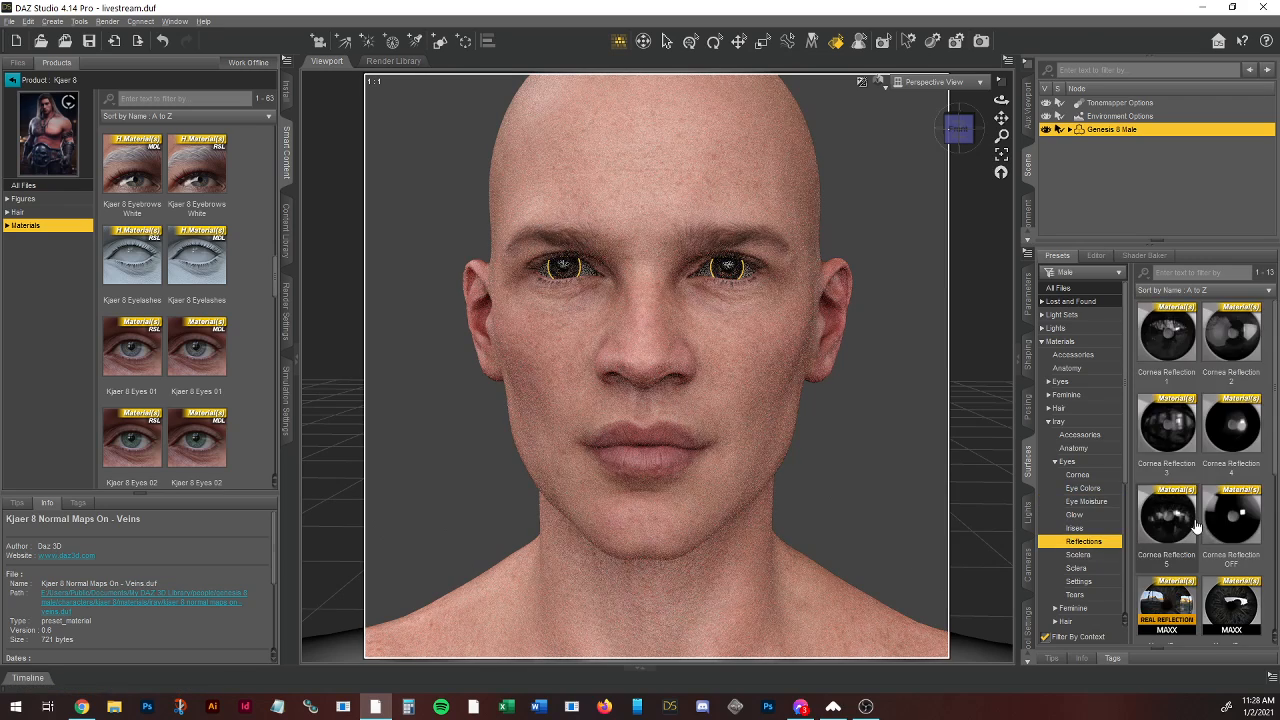
scroll(1201, 510, "down", 2)
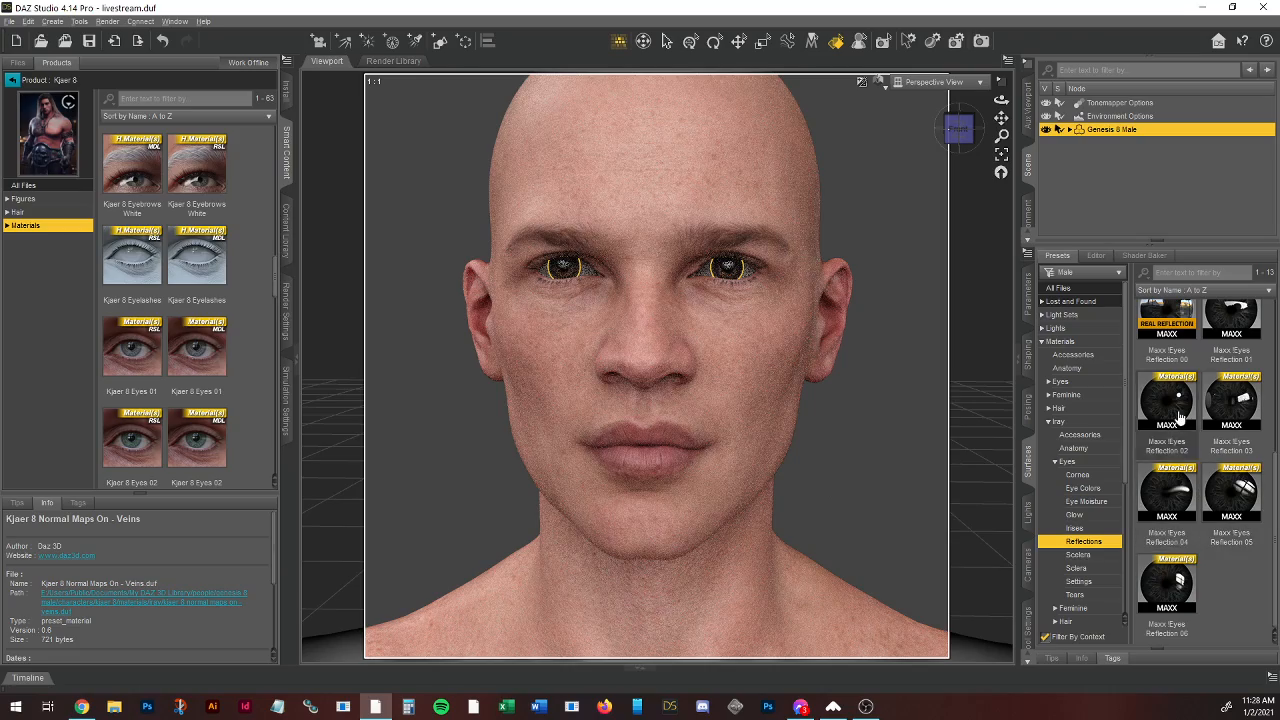
double_click(1167, 400)
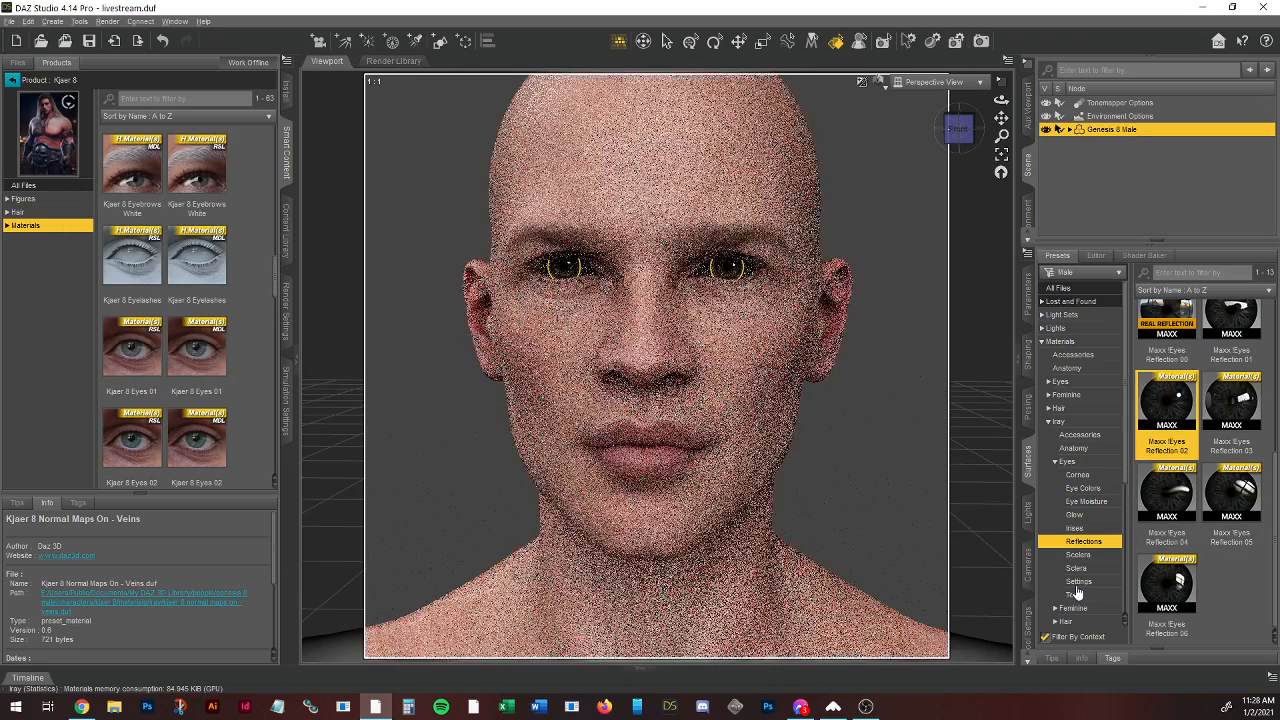
Step: Apply the Maxx !Eyes Moisture Apply preset from the Iray tears materials and deselect the figure
left_click(1077, 584)
left_click(1075, 595)
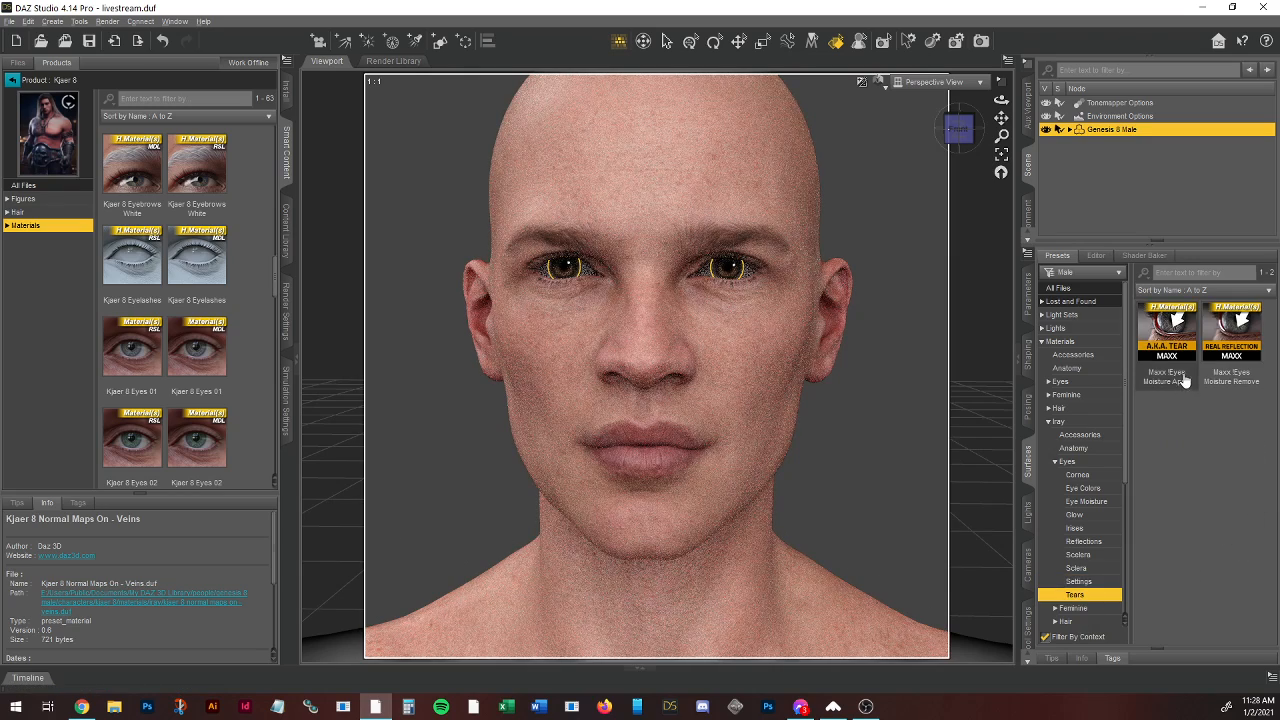
mouse_move(1158, 366)
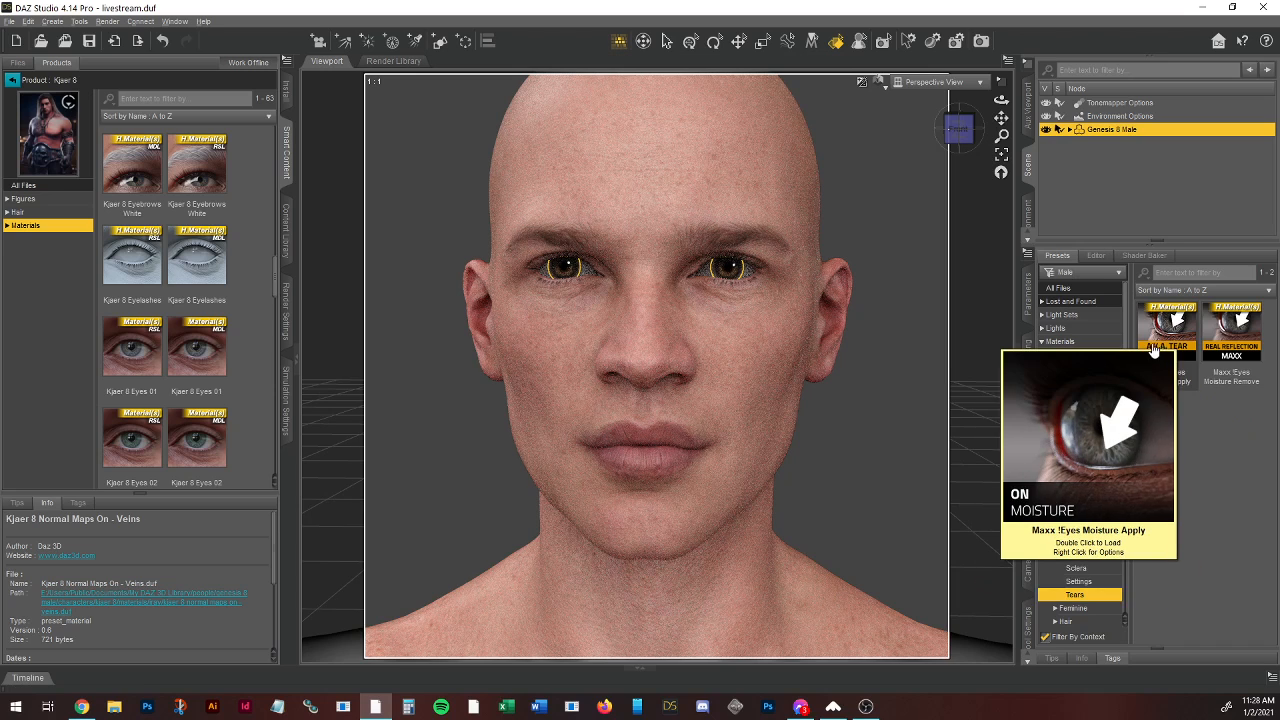
double_click(1167, 330)
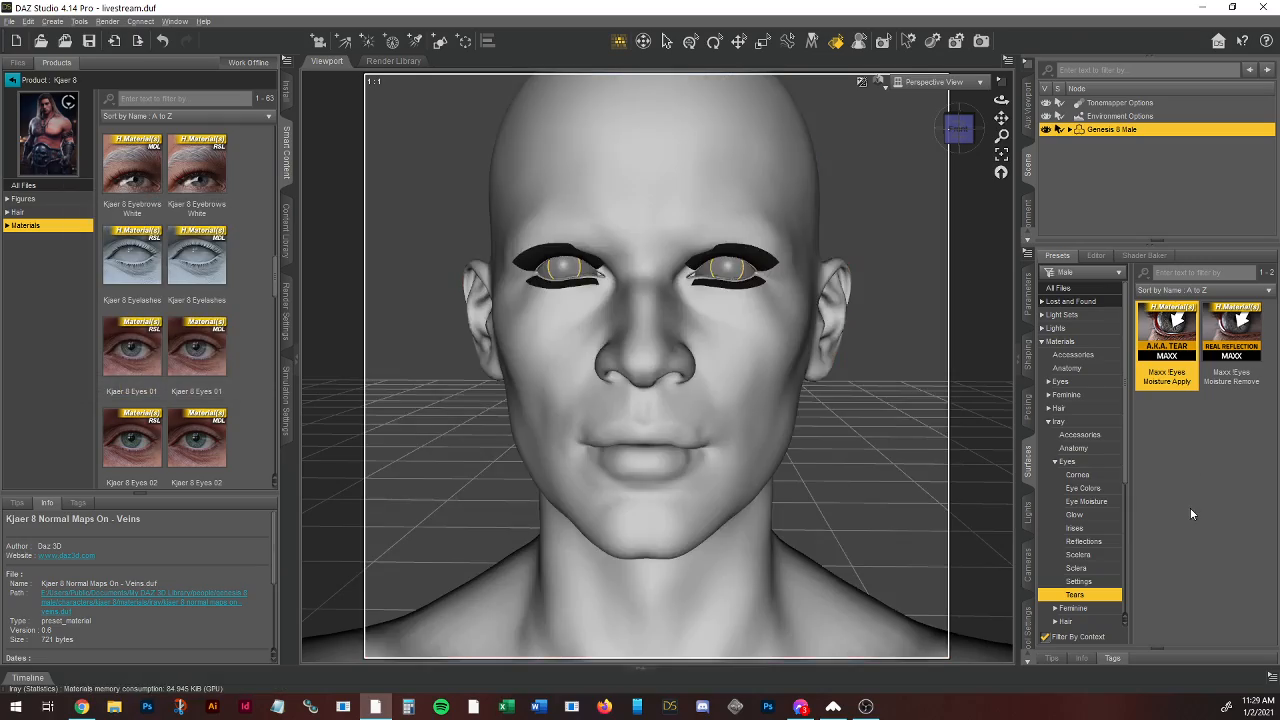
left_click(865, 231)
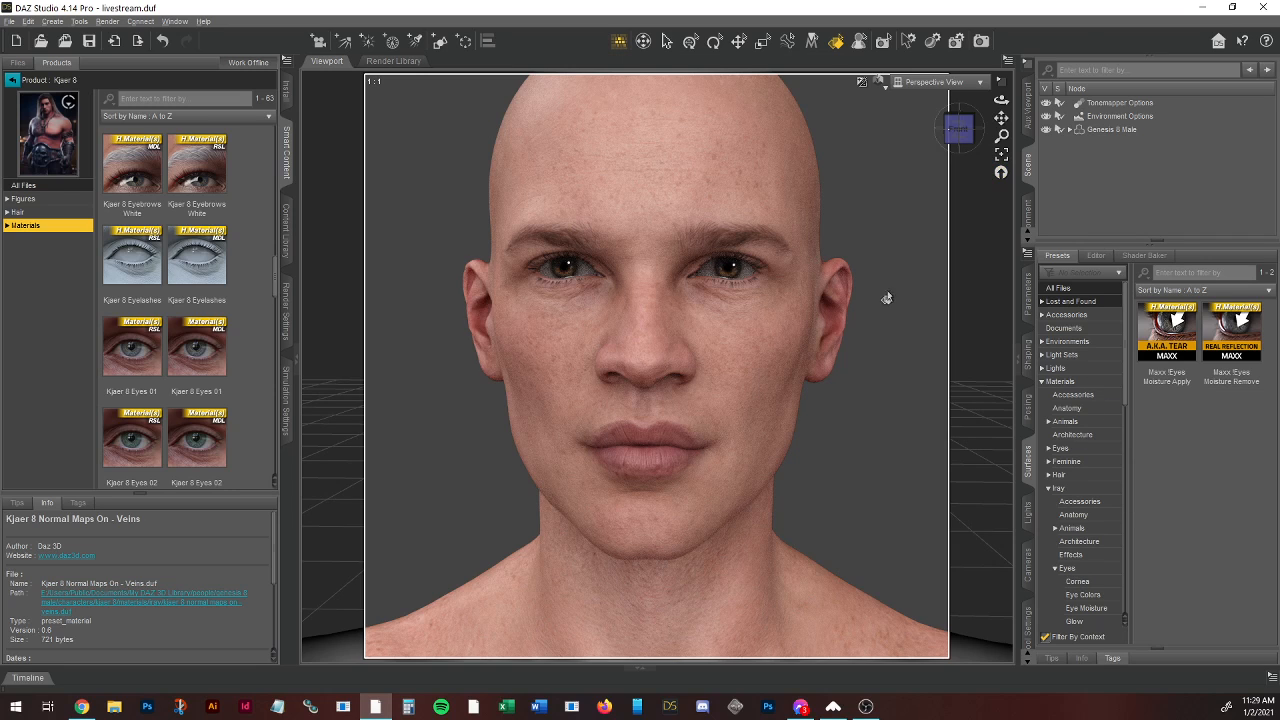
Step: Select the surface covering both eyes, apply the Water - Thin shader found by filtering shaders for "thin", and deselect the figure
left_click(748, 276)
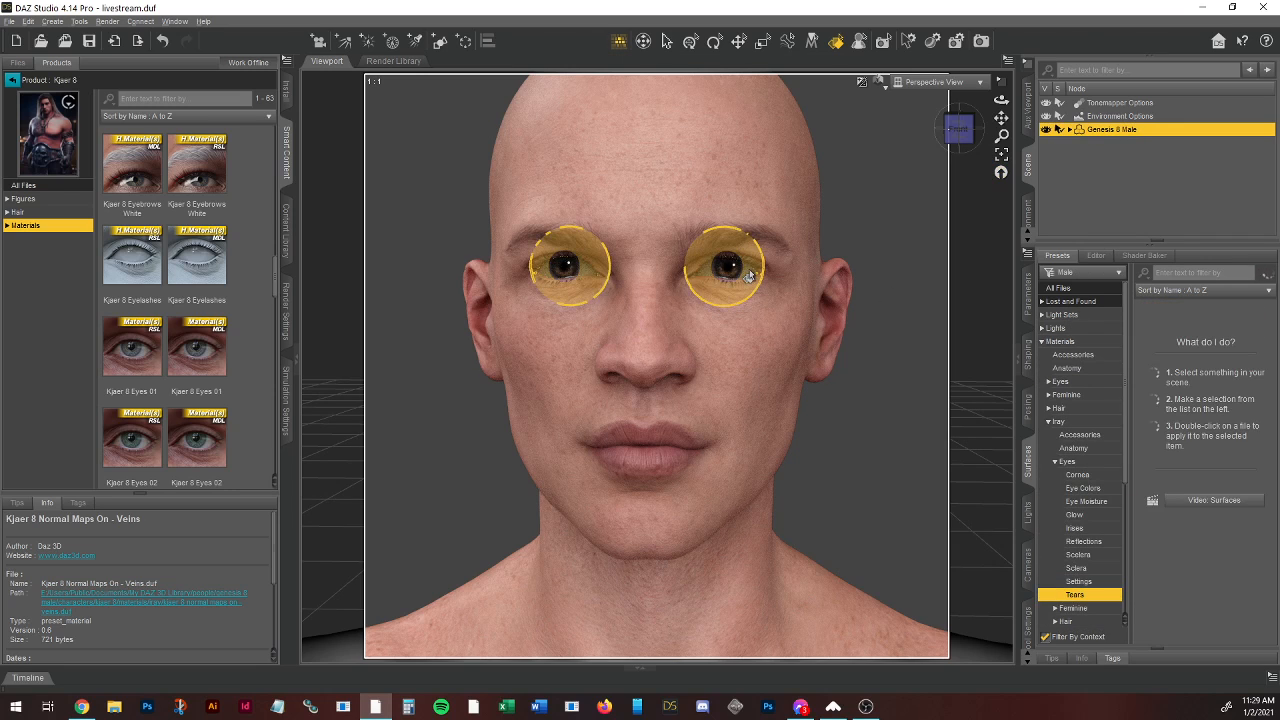
scroll(1082, 529, "down", 5)
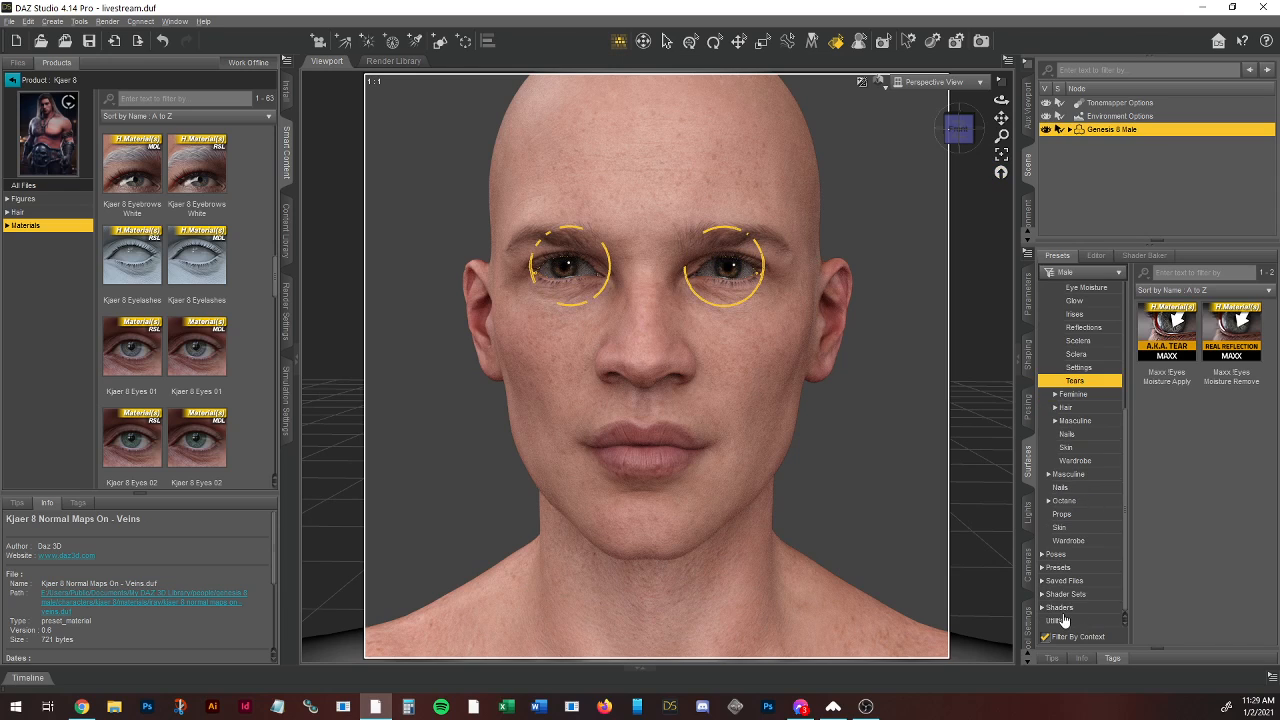
left_click(1058, 608)
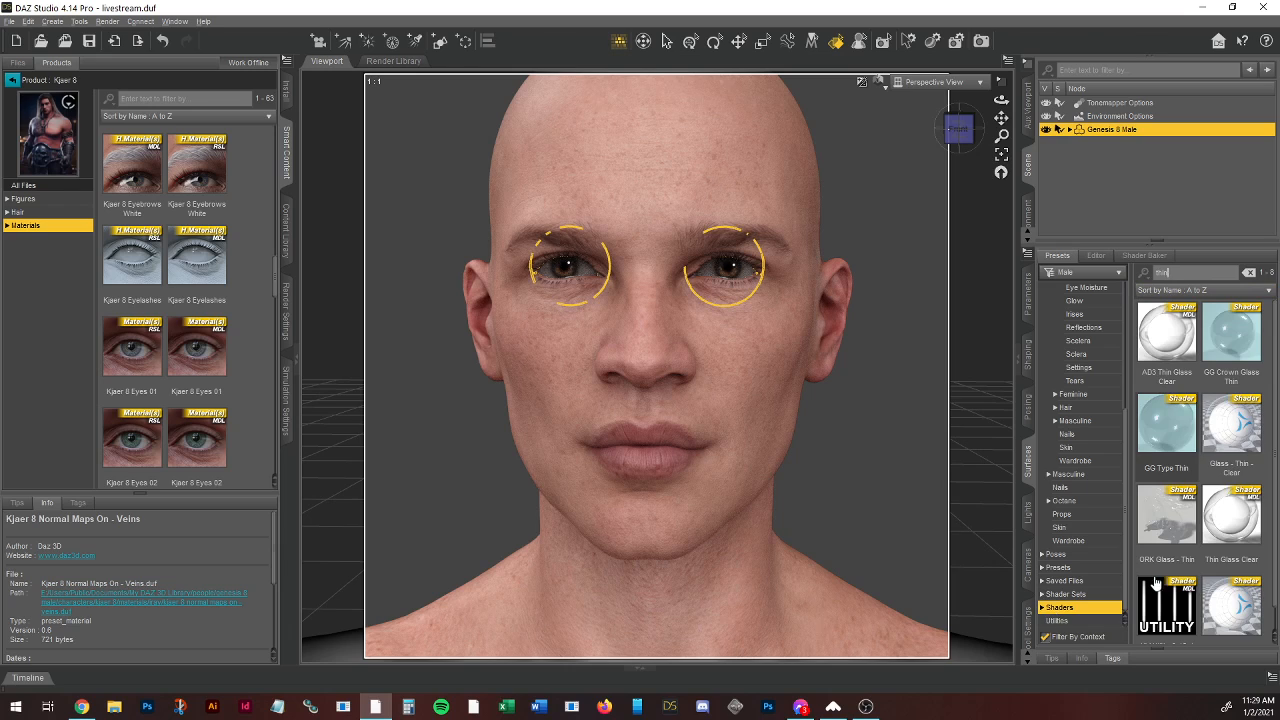
scroll(1222, 374, "down", 1)
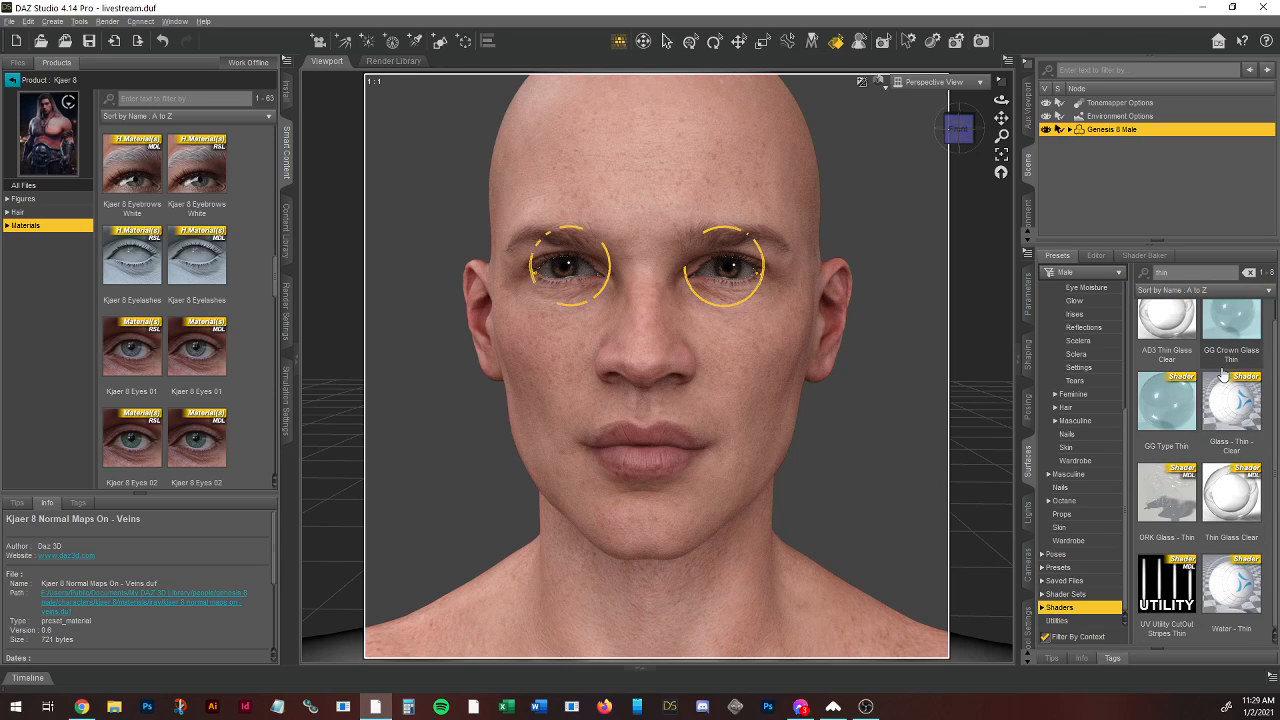
double_click(1232, 588)
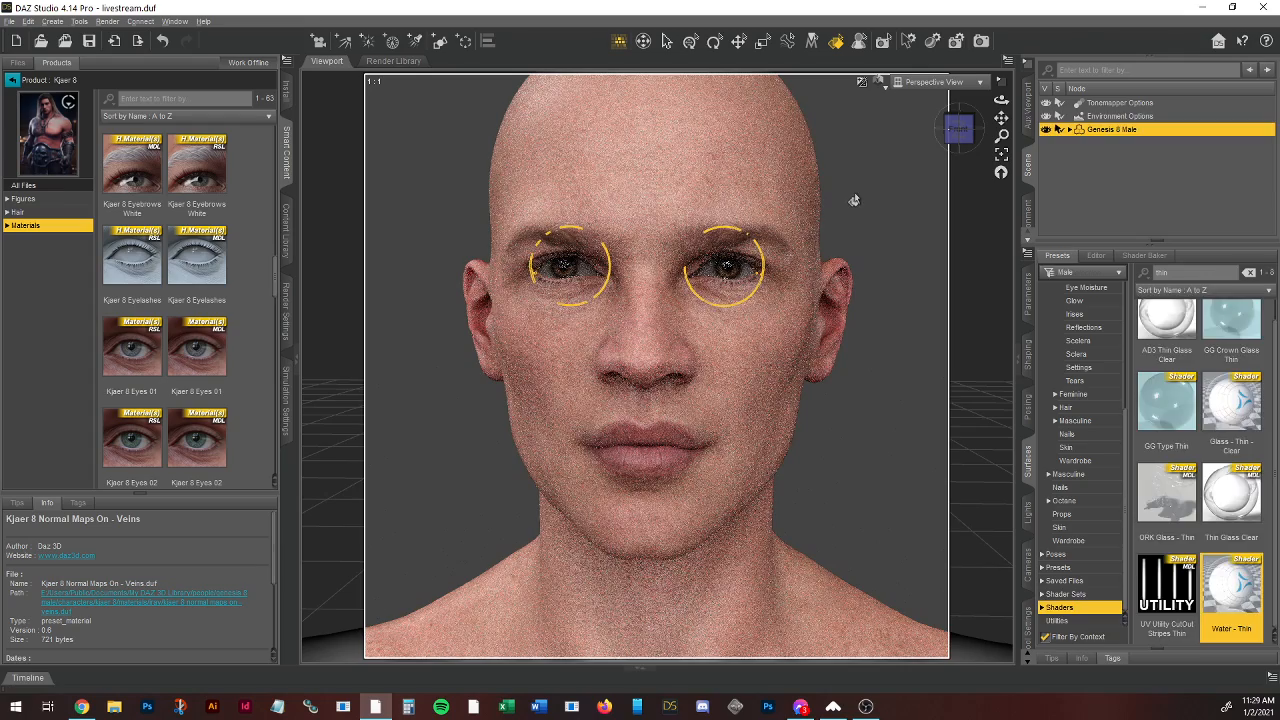
left_click(918, 182)
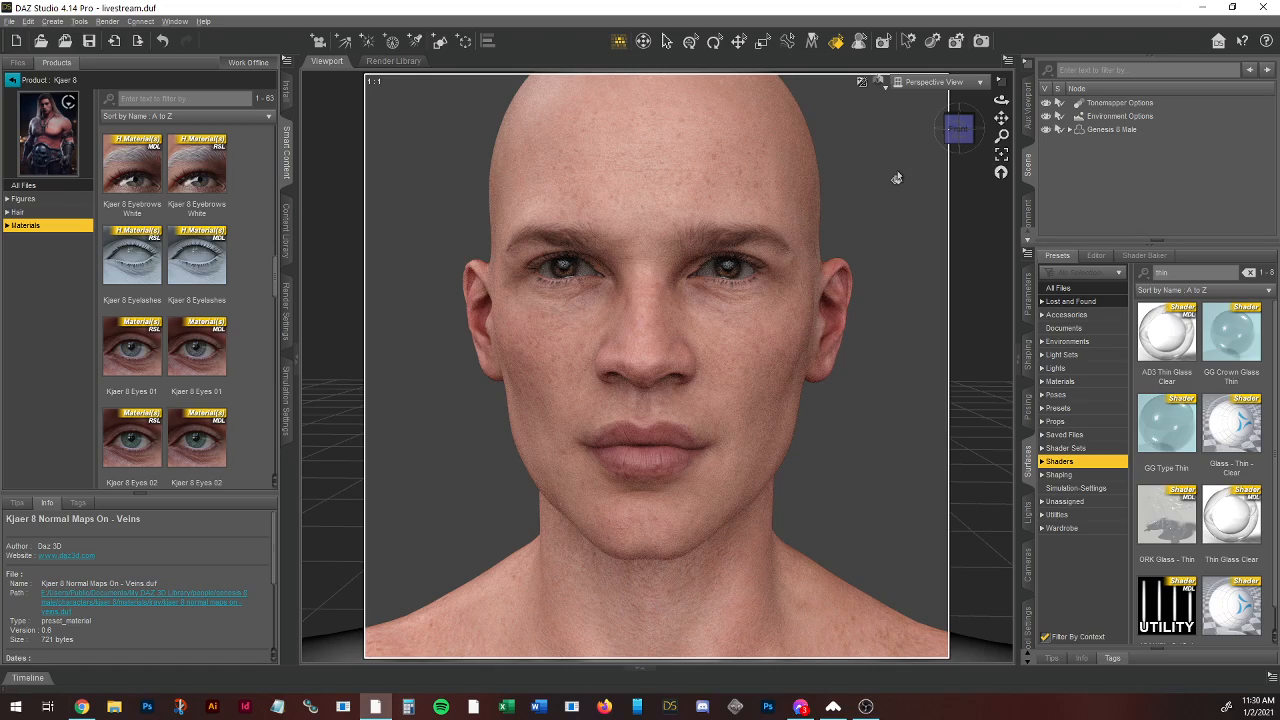
Step: Examine the rendered eyes, face and upper body of the figure from angled views, both close up and at a distance
left_click_drag(963, 132, 964, 132)
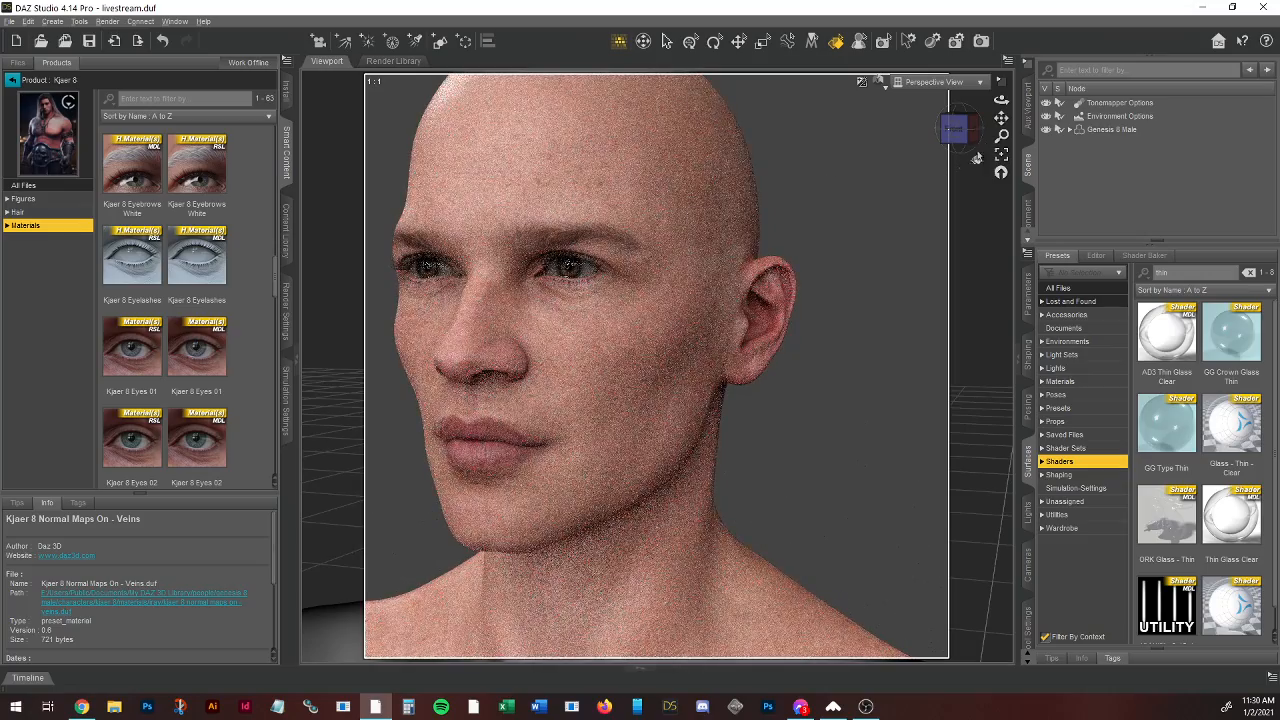
left_click_drag(1001, 118, 908, 124)
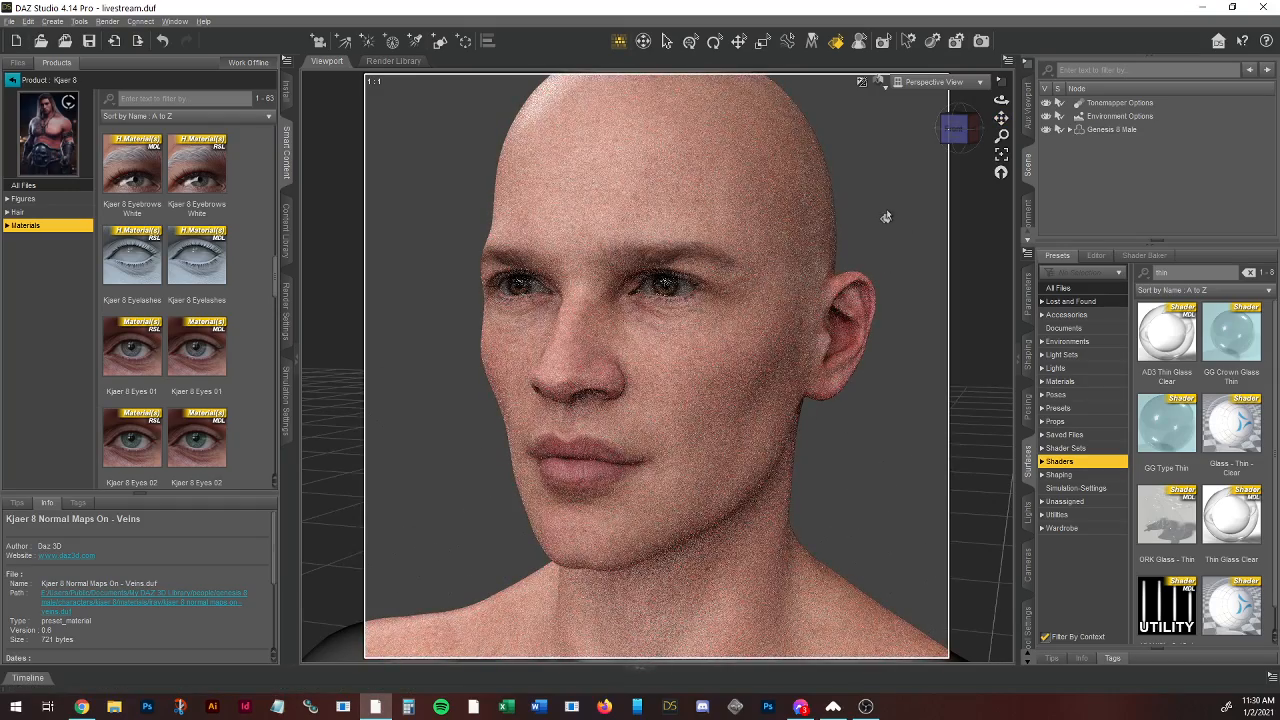
scroll(903, 209, "down", 10)
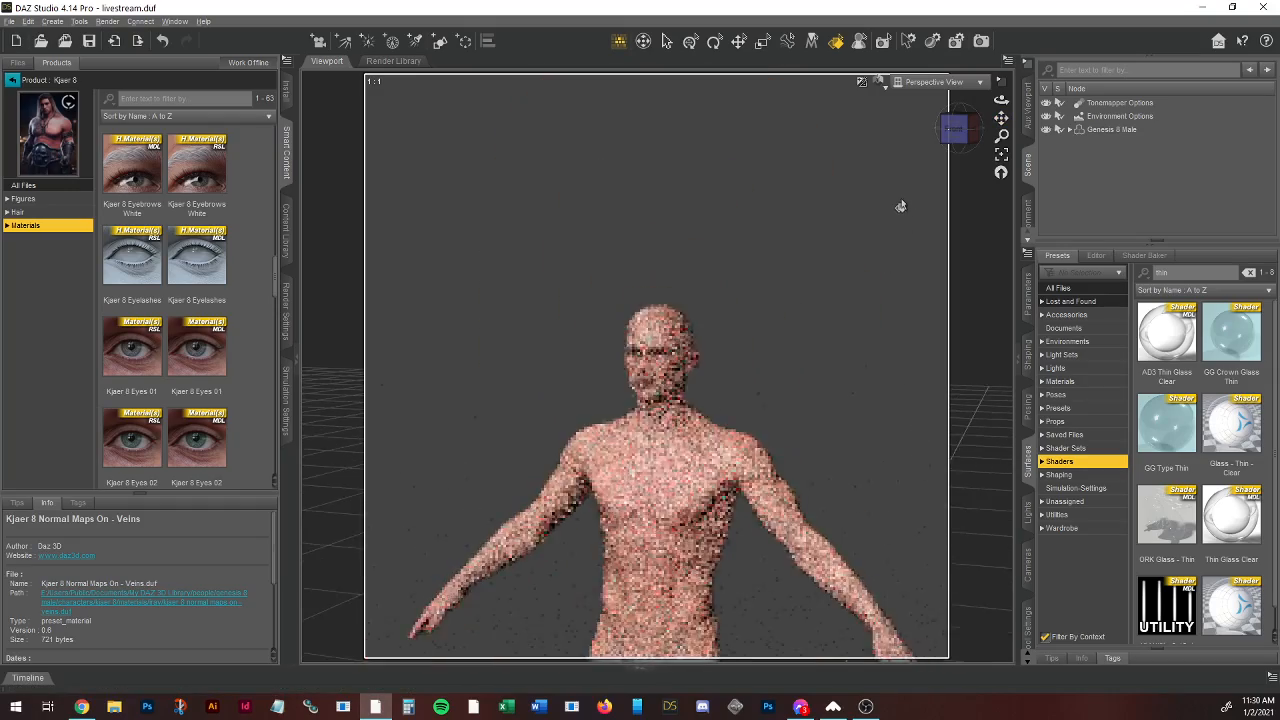
left_click(979, 135)
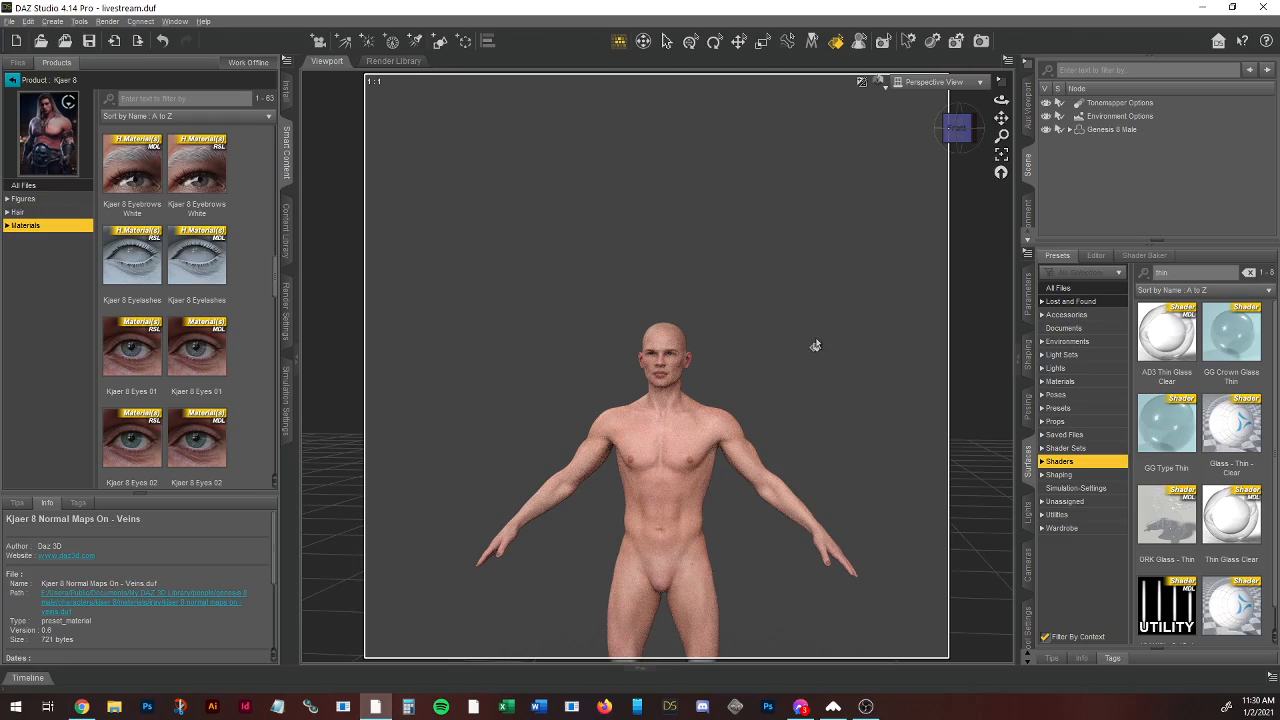
scroll(820, 370, "up", 10)
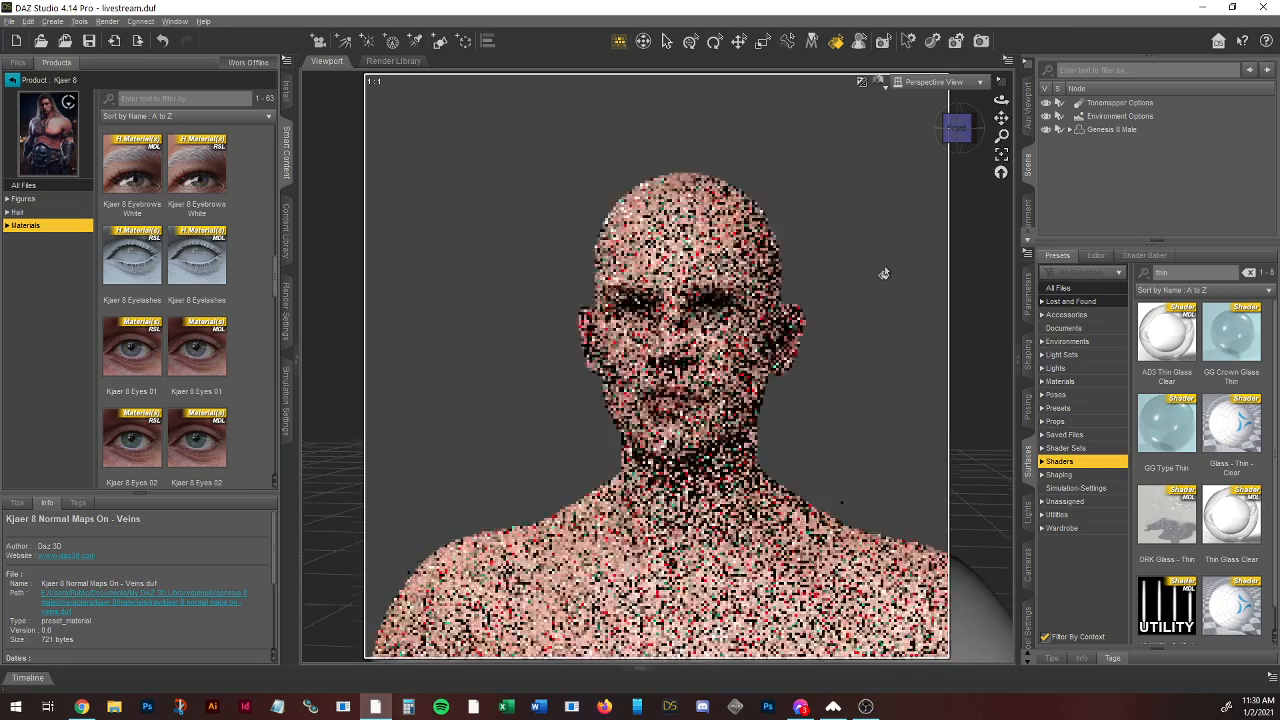
scroll(878, 264, "up", 1)
left_click_drag(1001, 118, 952, 78)
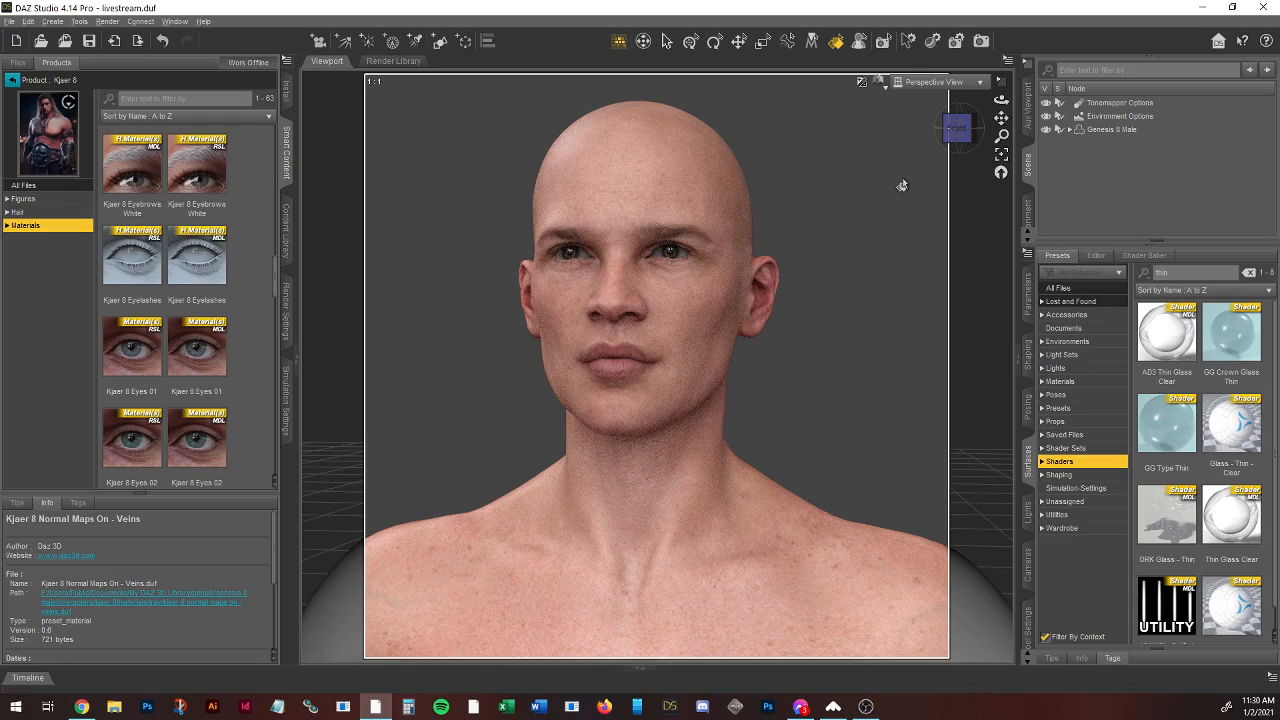
scroll(883, 278, "down", 5)
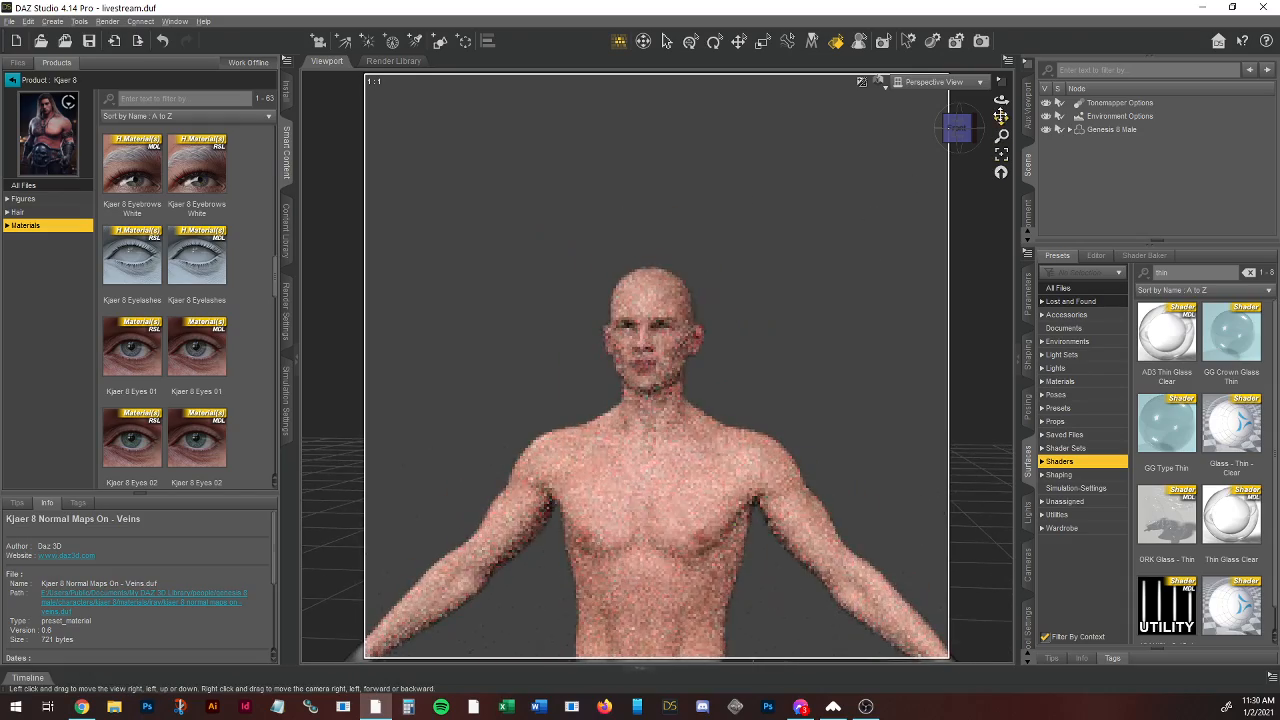
left_click_drag(1001, 118, 1001, 38)
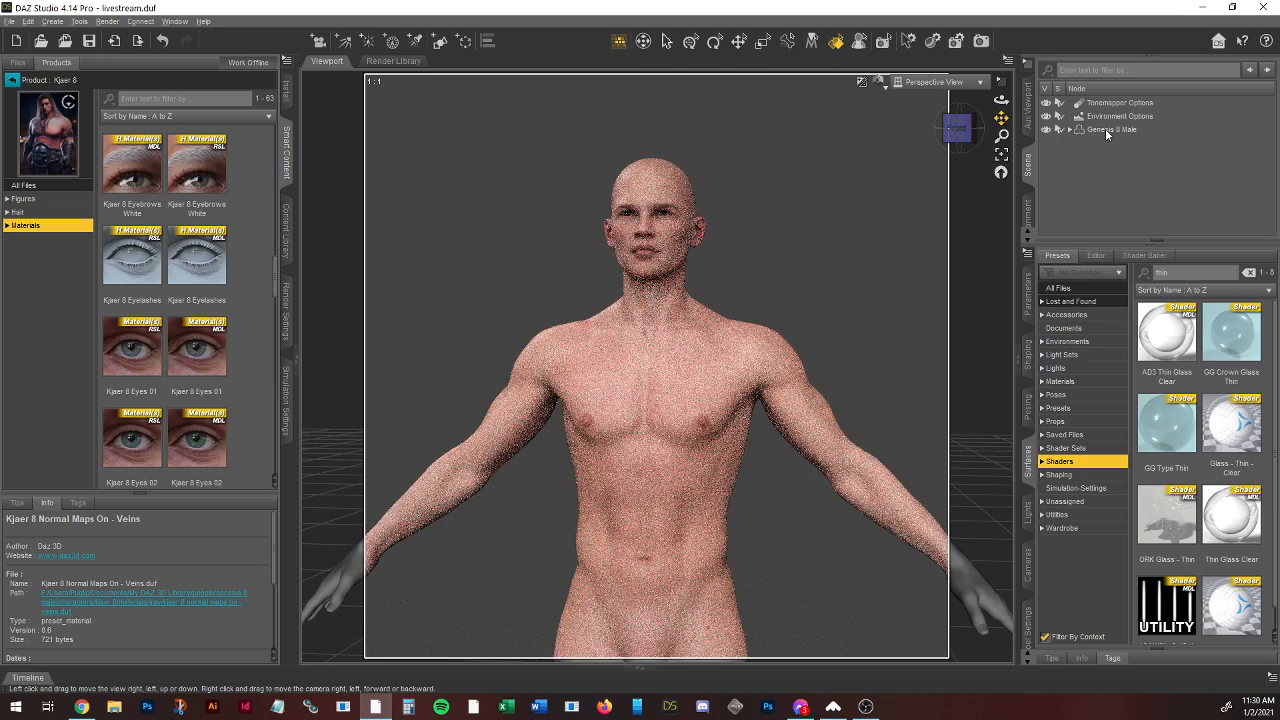
Step: With Genesis 8 Male selected, filter all products for "scar" and open Face Scars Decals for Genesis 2
left_click(1106, 129)
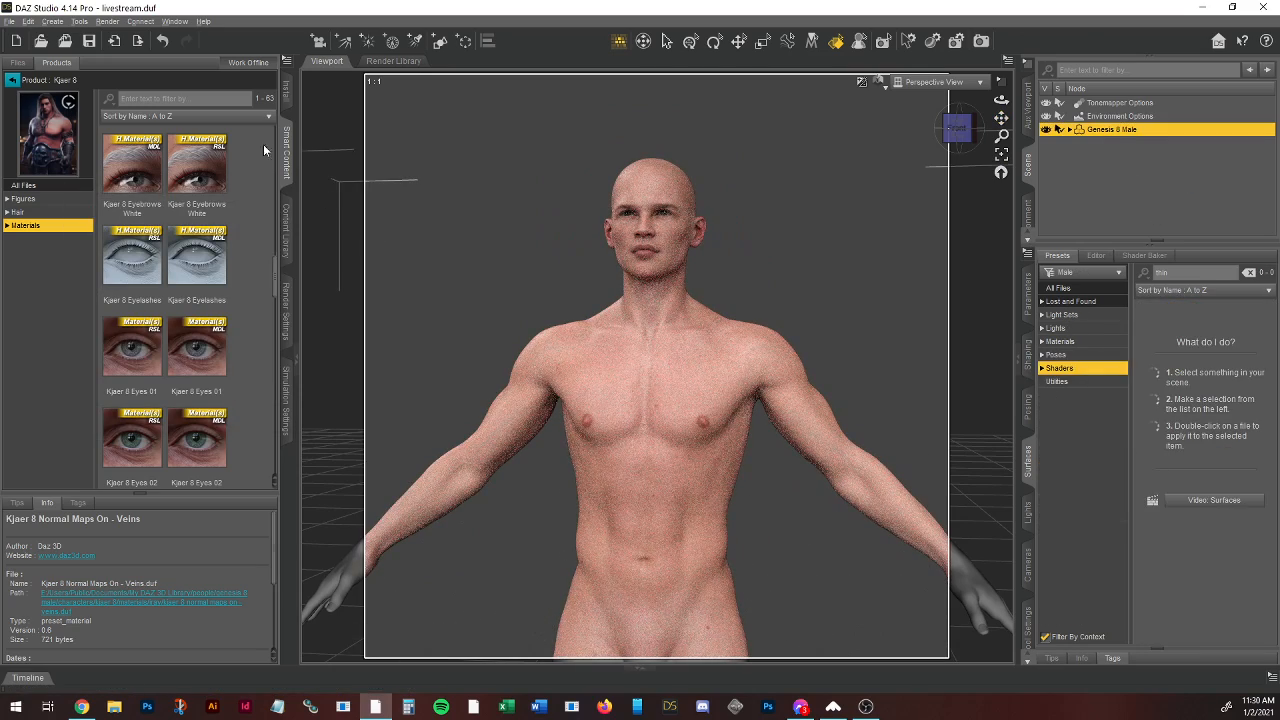
left_click(13, 80)
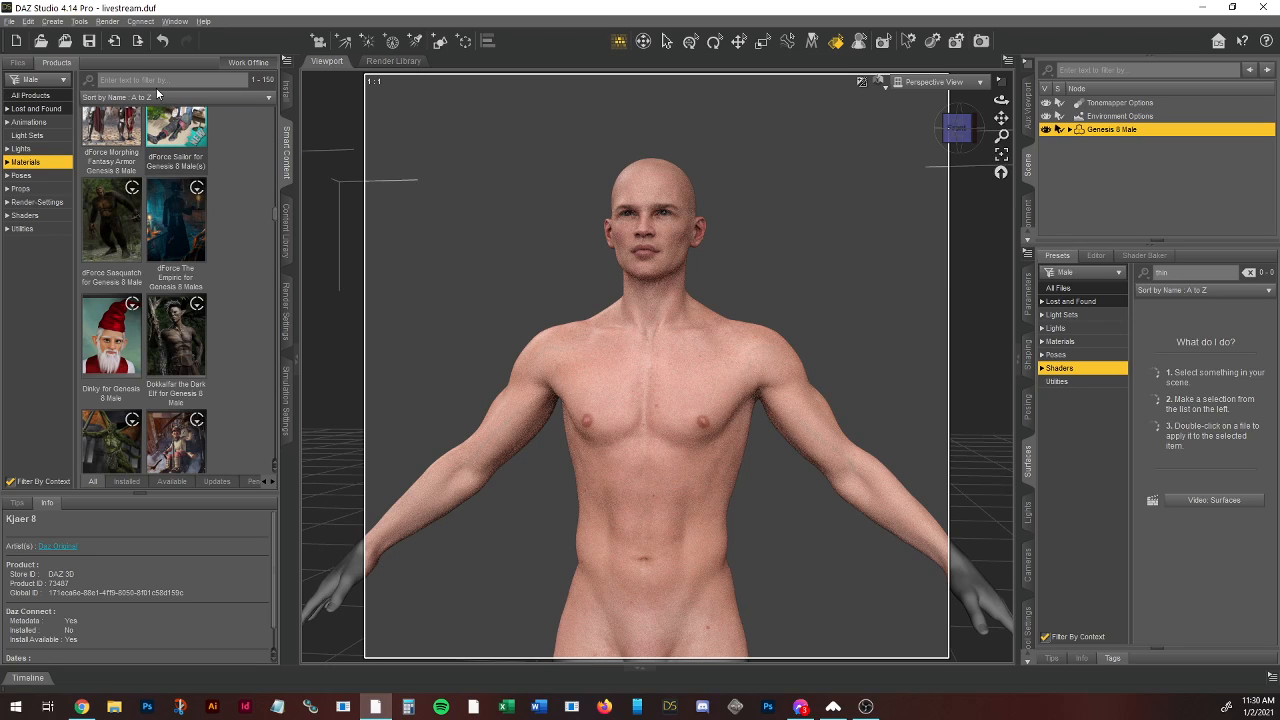
left_click(1124, 177)
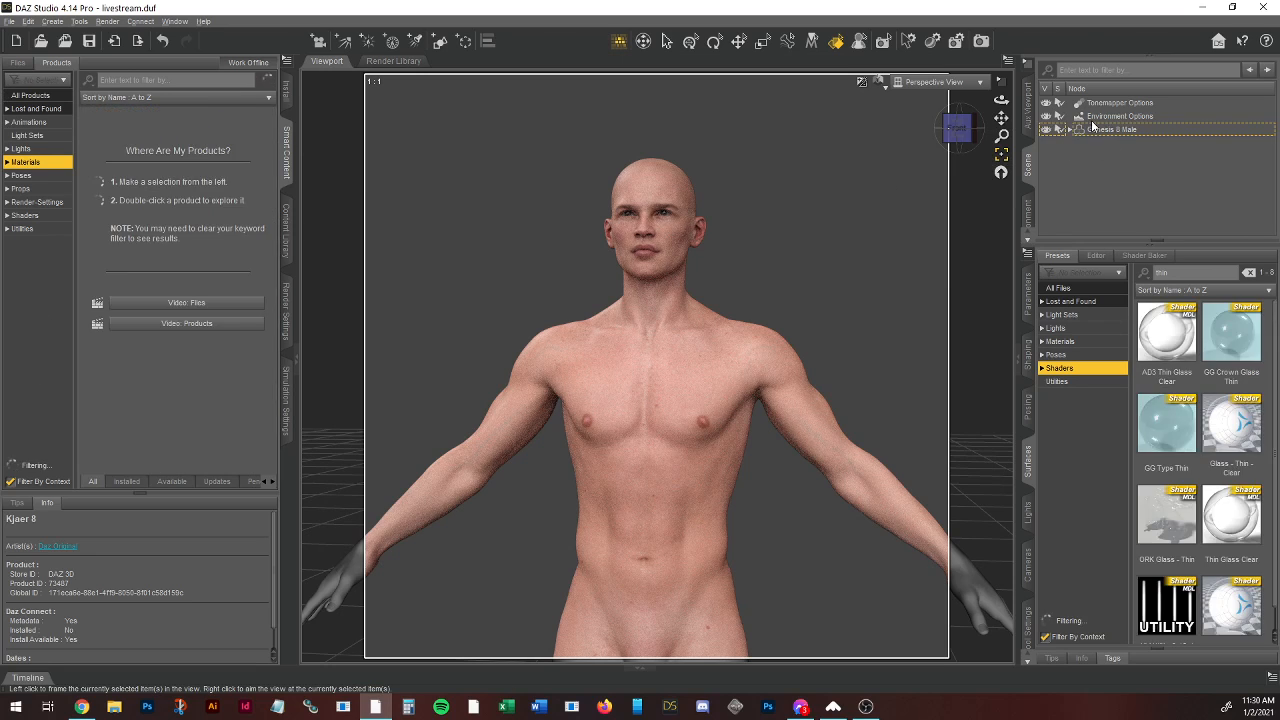
left_click(1093, 128)
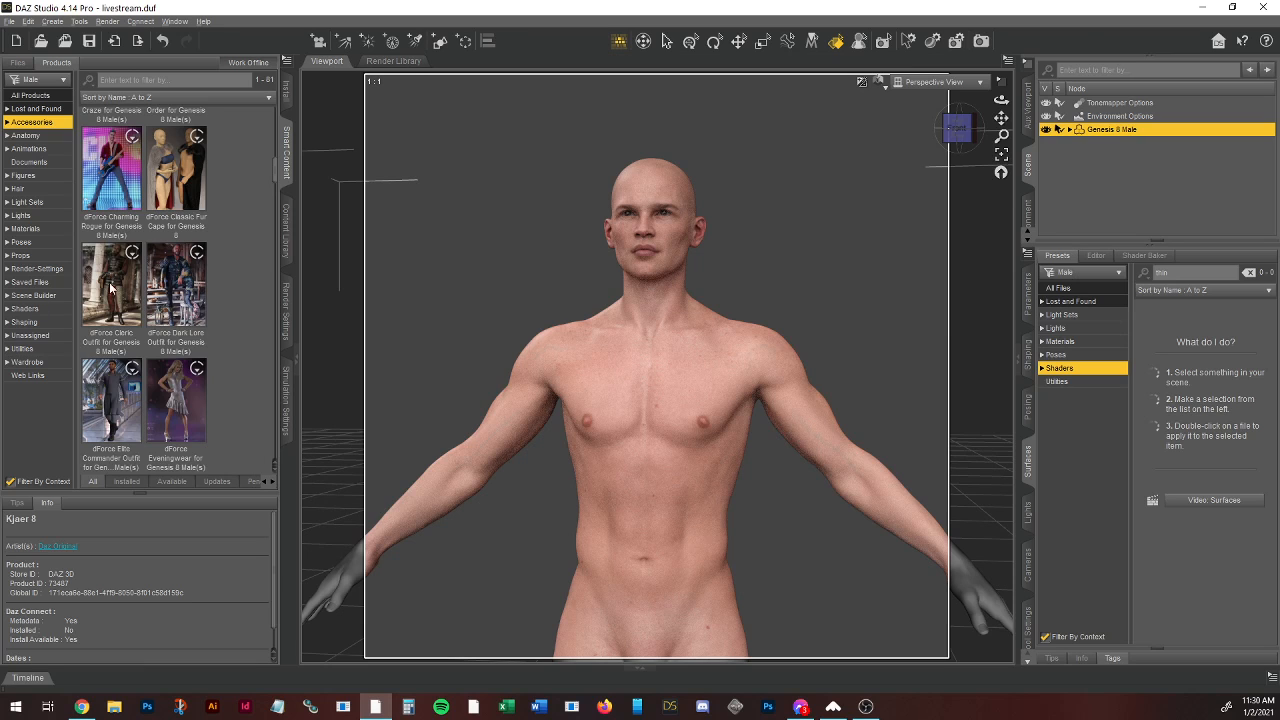
scroll(220, 285, "down", 5)
scroll(220, 286, "down", 10)
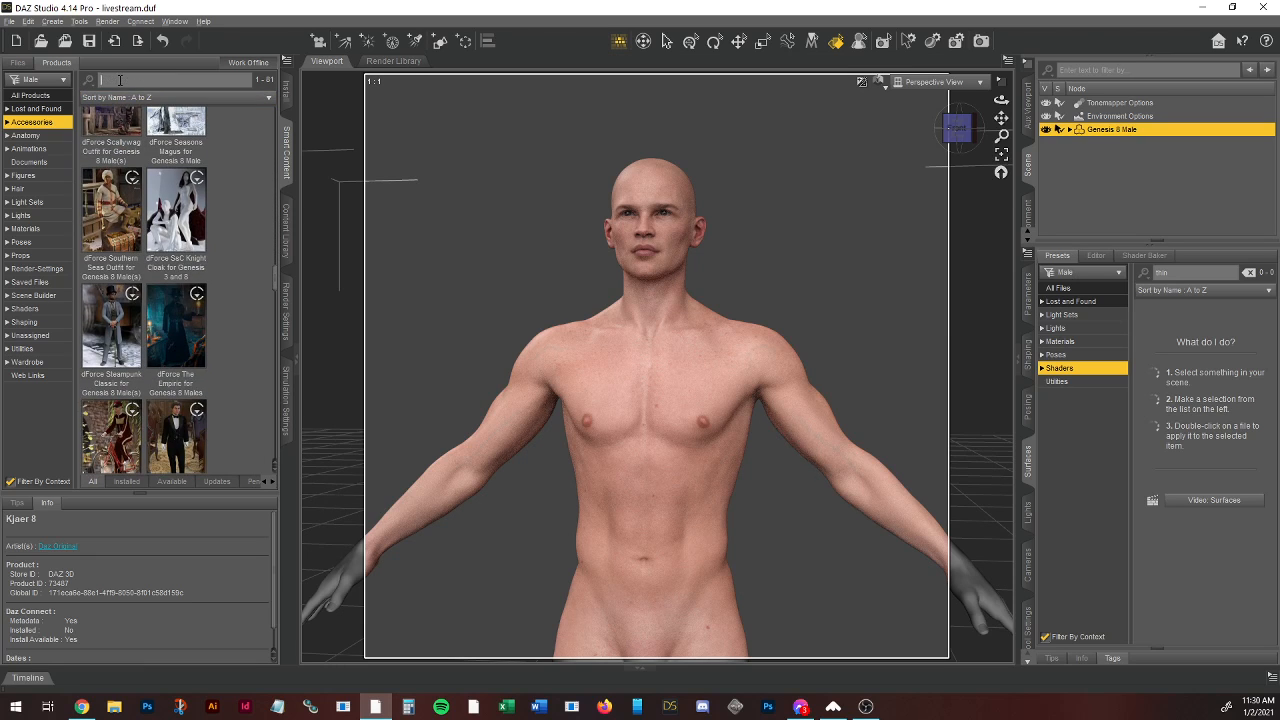
type("d")
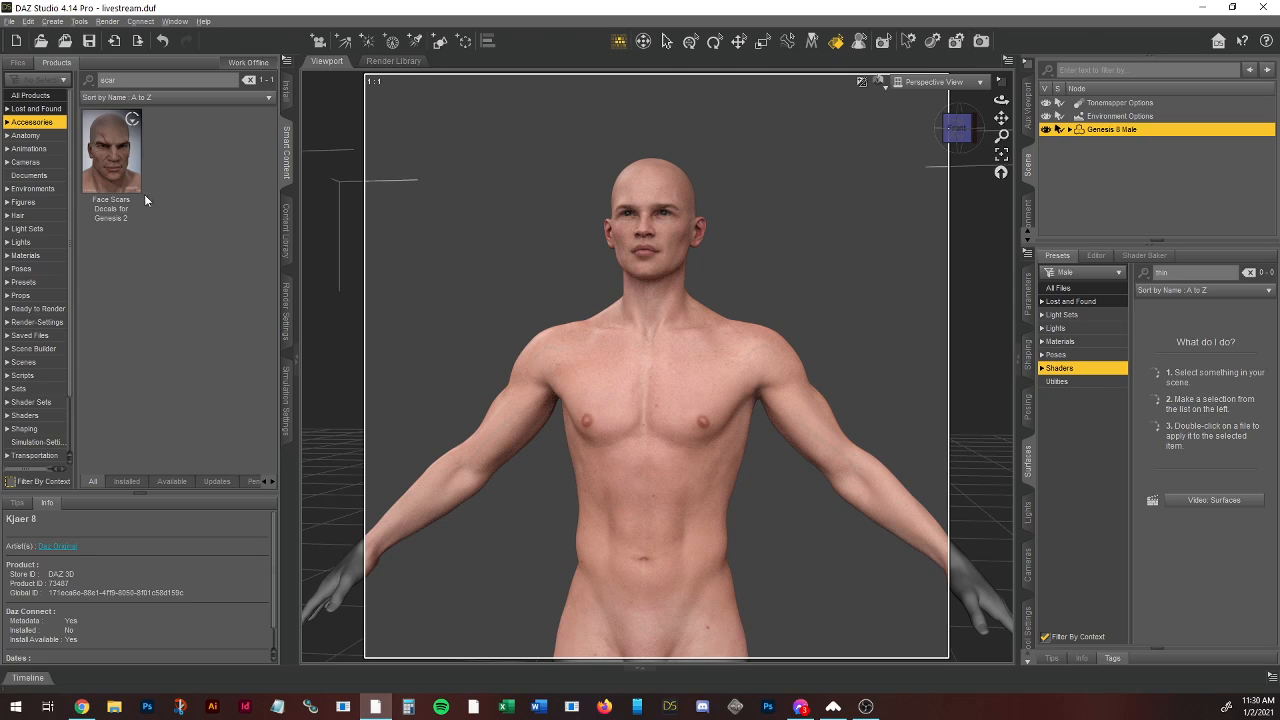
double_click(112, 162)
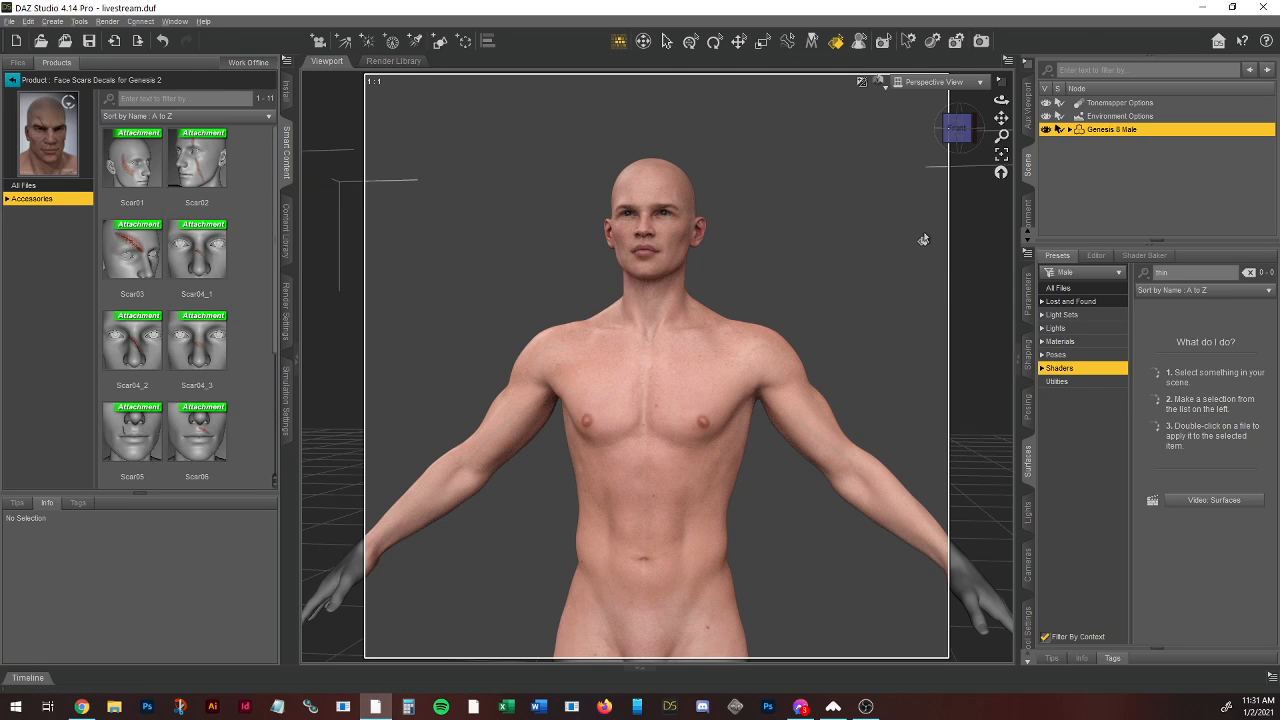
Step: Load the Scar04_2 decal onto the figure's face, skipping the texture files that cannot be located
scroll(922, 238, "up", 5)
left_click_drag(1001, 119, 1000, 172)
scroll(831, 251, "up", 4)
left_click_drag(1001, 100, 1004, 112)
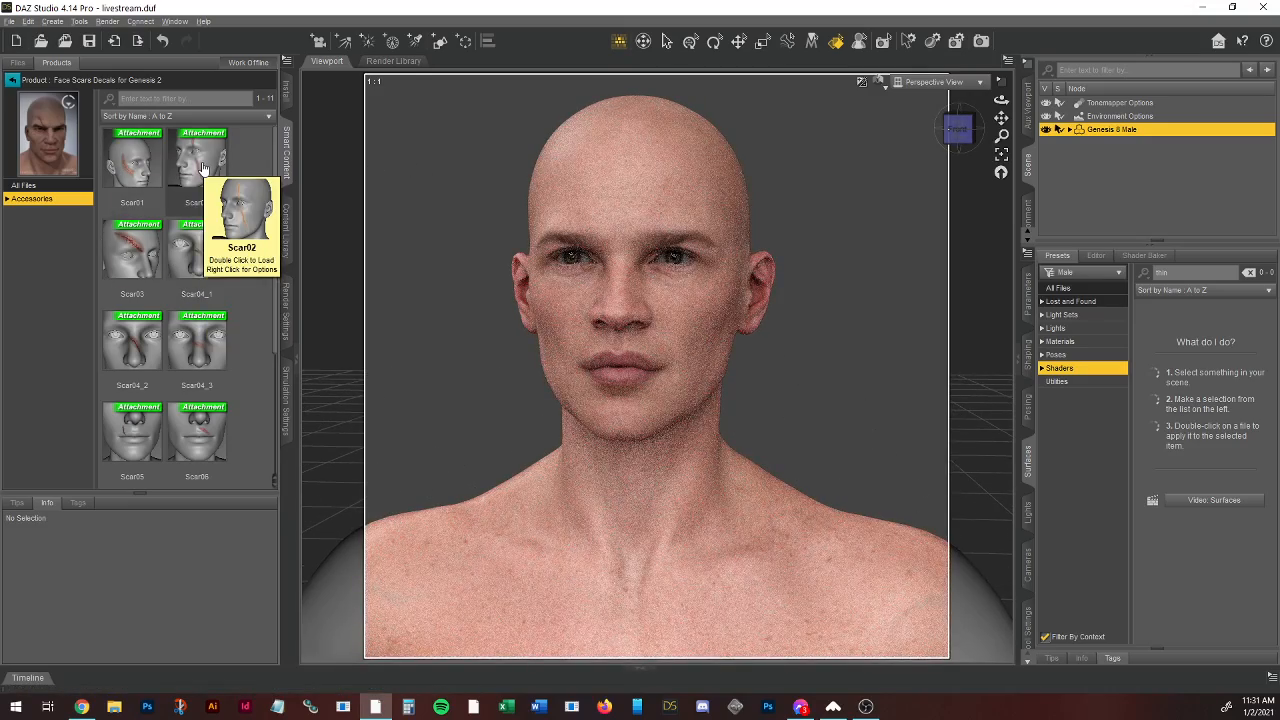
left_click(132, 348)
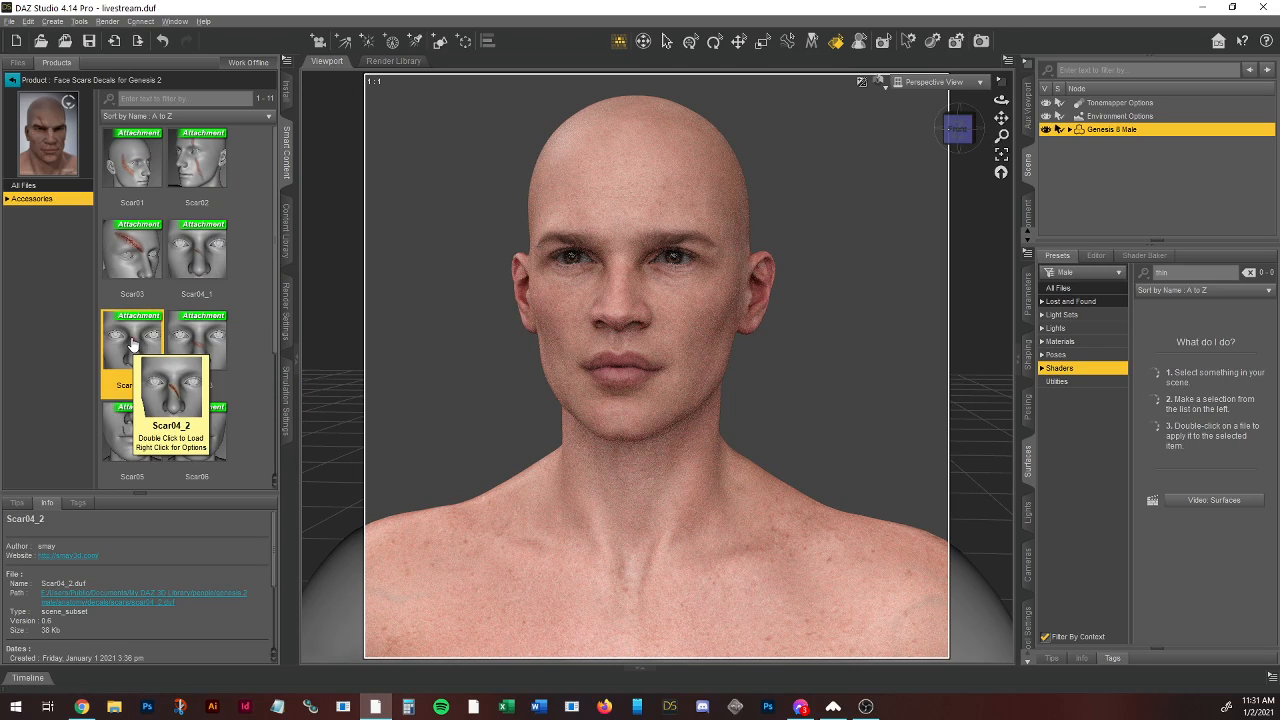
double_click(132, 345)
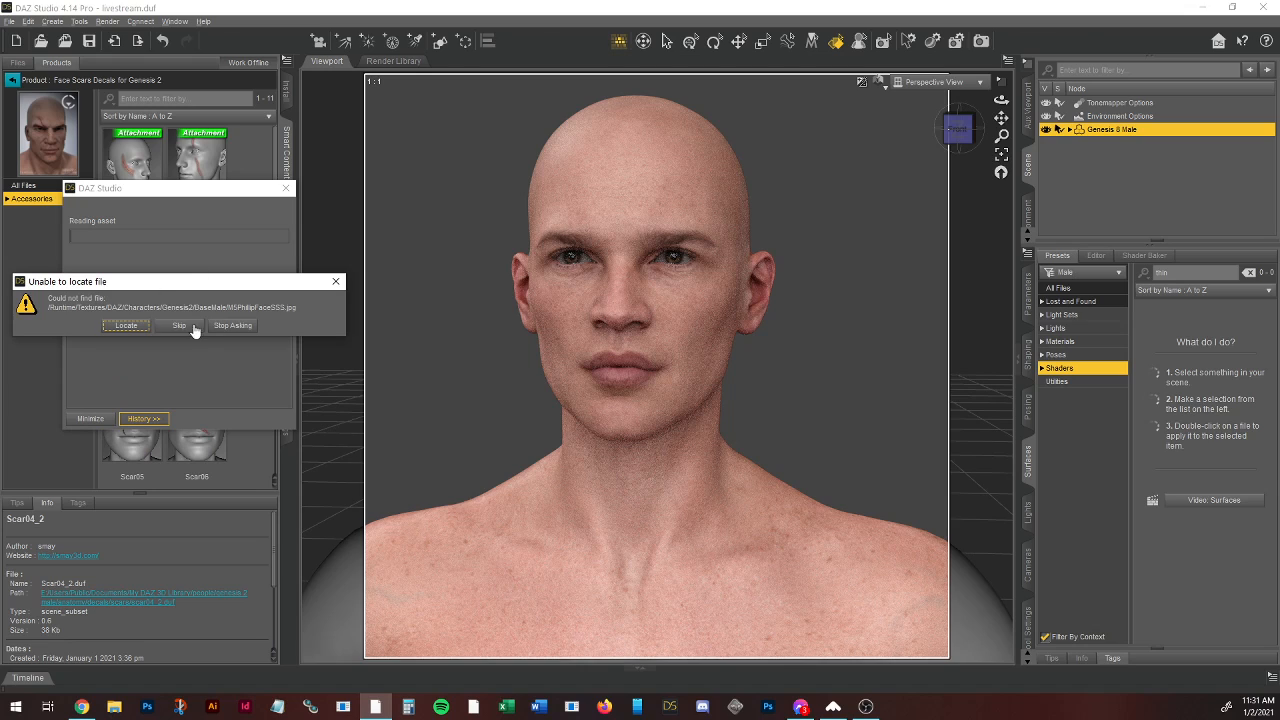
left_click(179, 326)
left_click(179, 326)
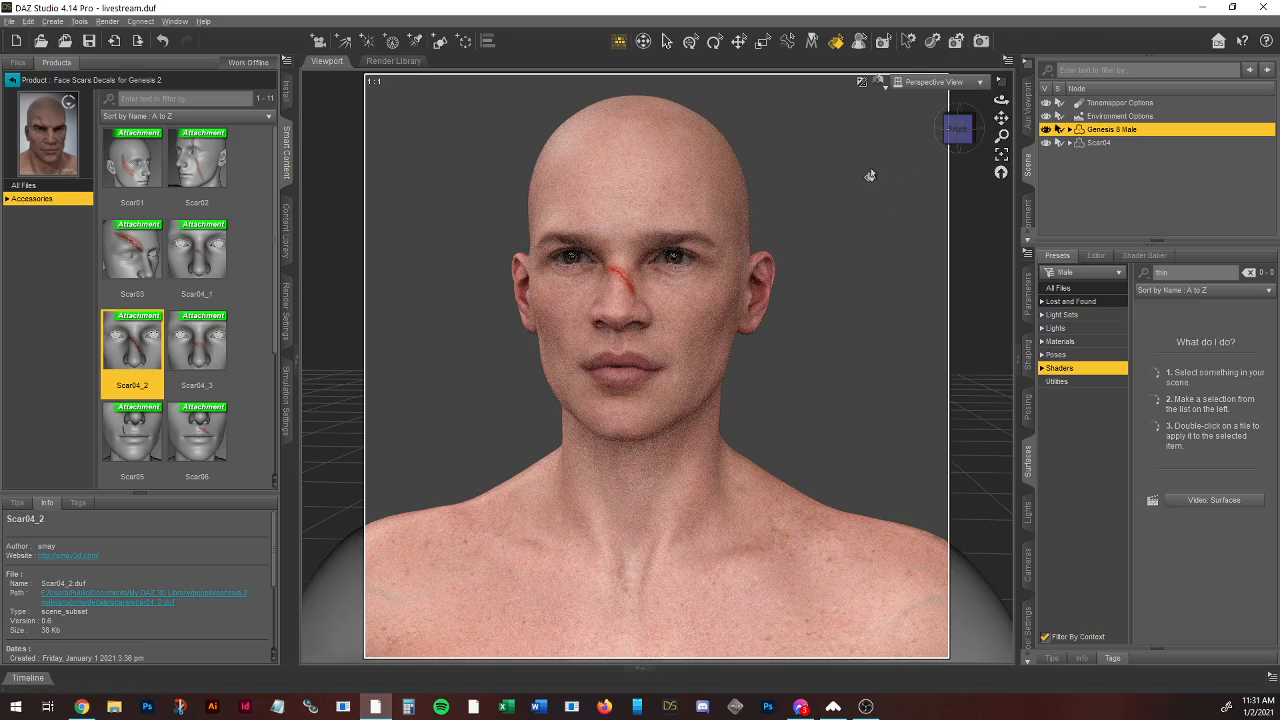
Step: Inspect the nose scar from the front and side, return to the front view and save the scene
left_click_drag(964, 134, 918, 128)
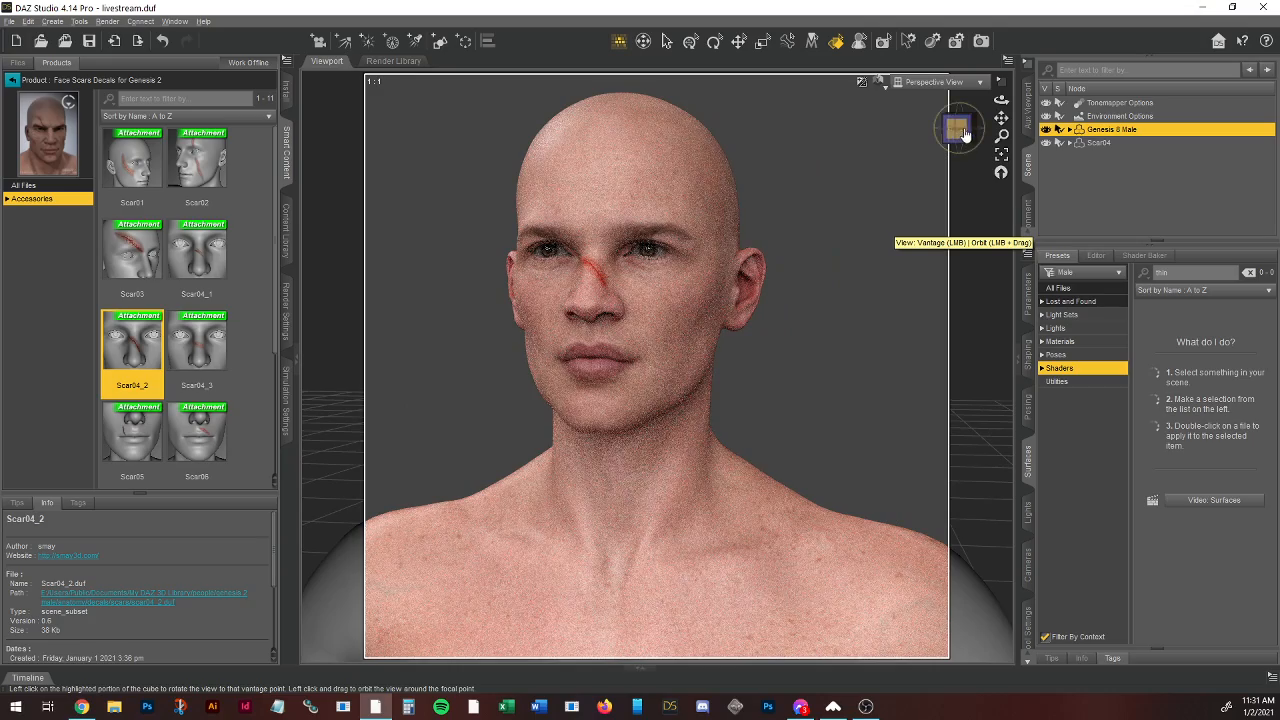
left_click_drag(965, 136, 893, 150)
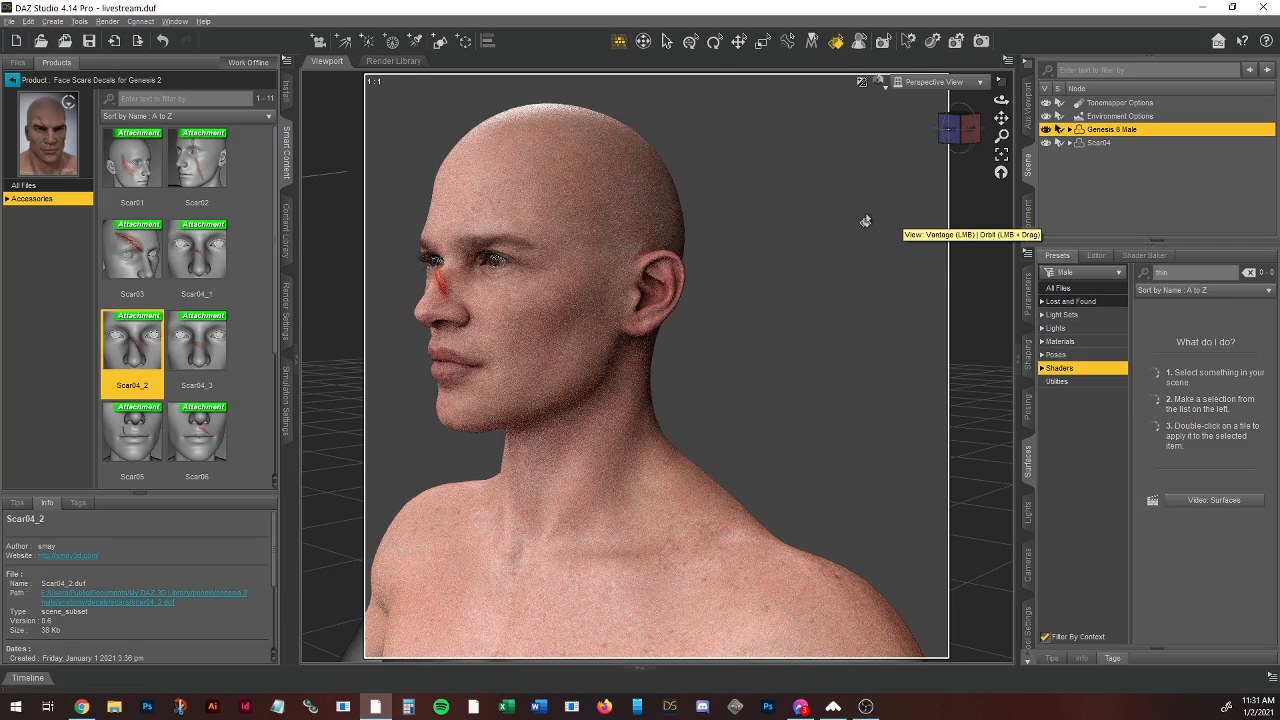
left_click_drag(860, 214, 971, 146)
left_click(971, 146)
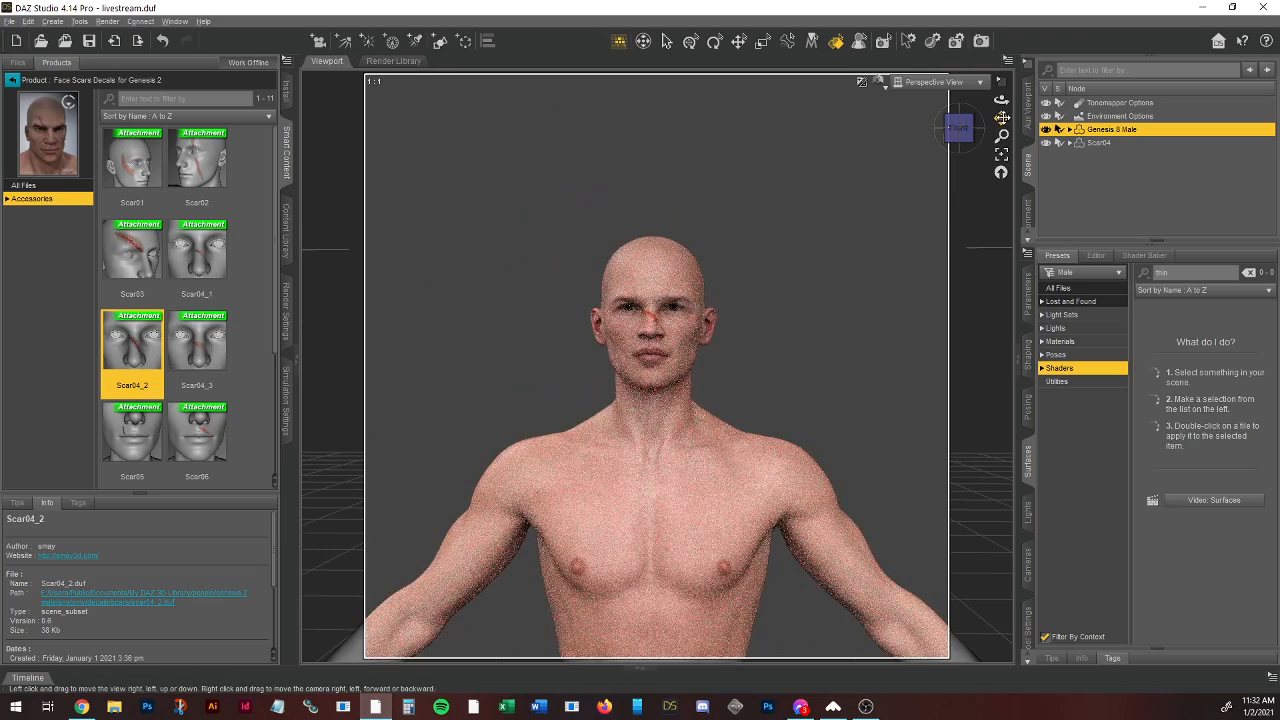
left_click_drag(1001, 118, 1001, 70)
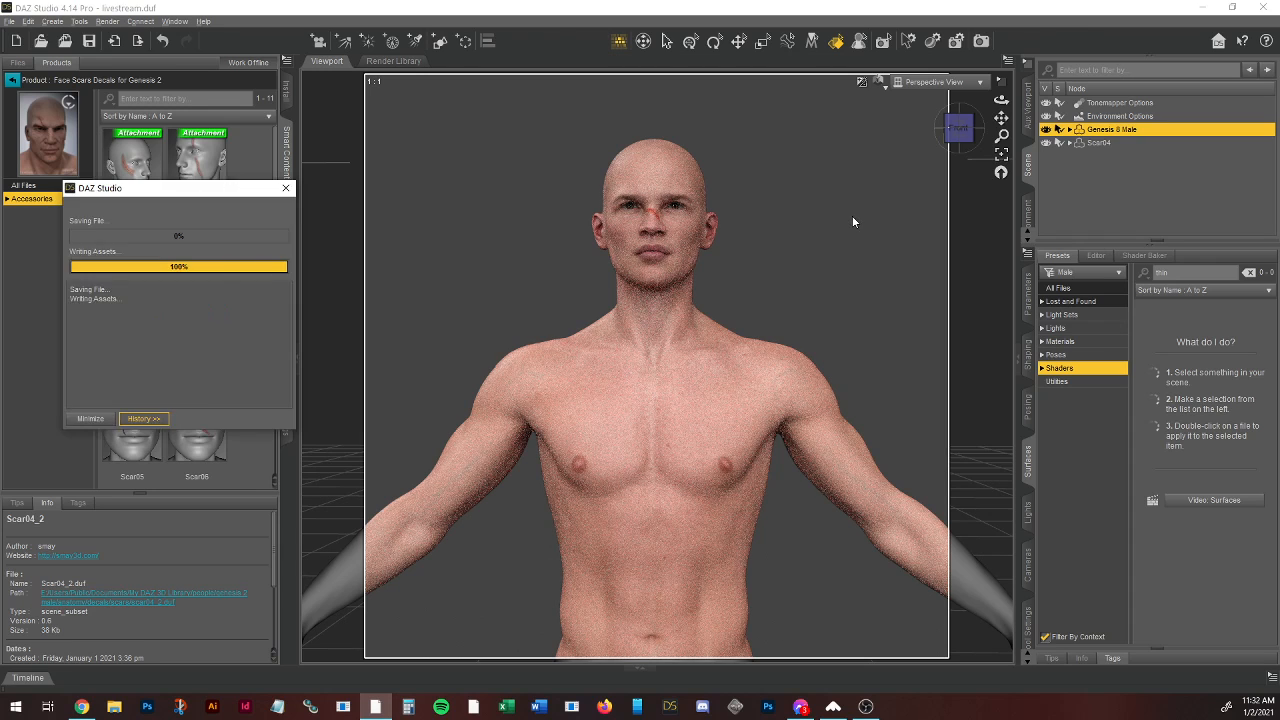
Step: Switch the viewport draw style to Texture Shaded and frame more of the figure's body
left_click(880, 84)
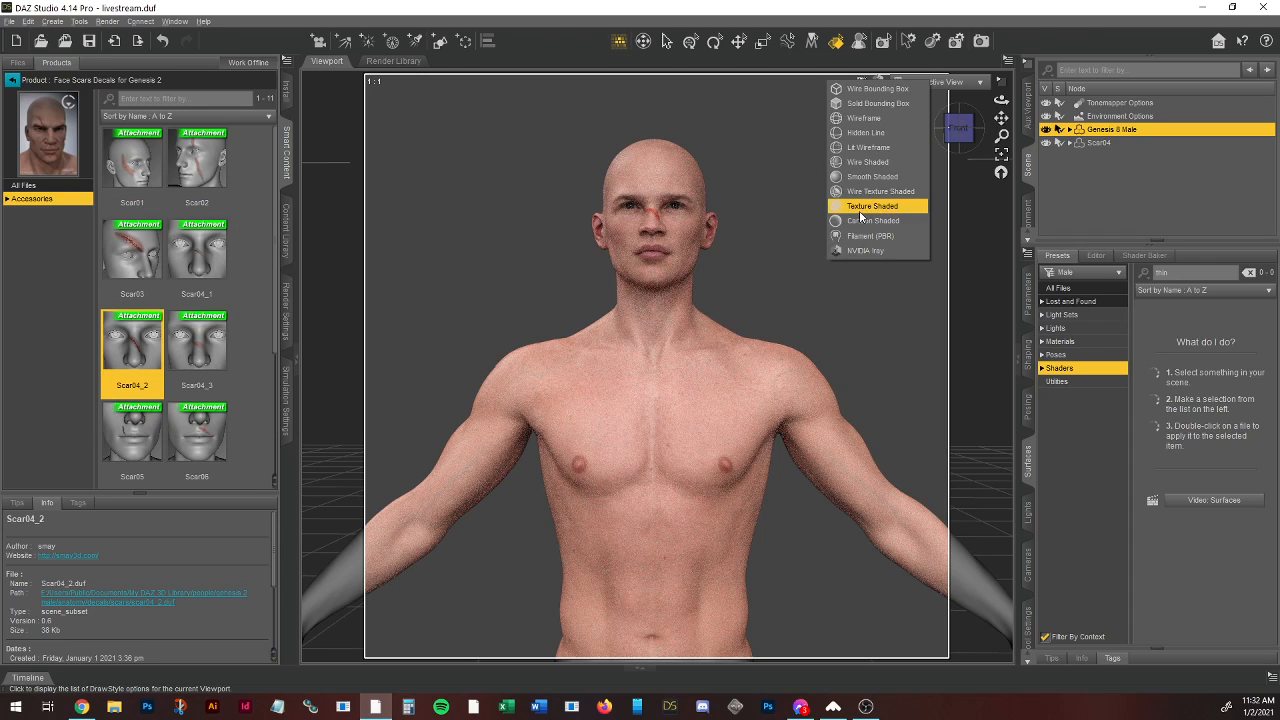
left_click(849, 207)
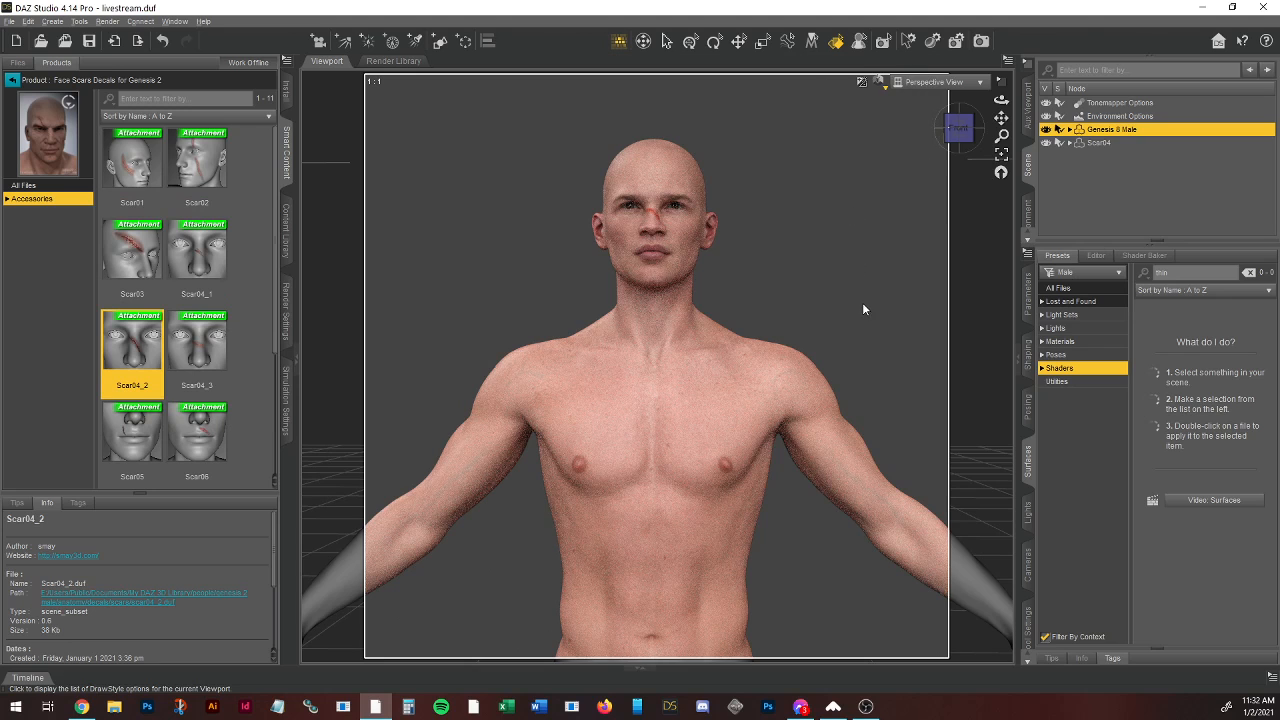
scroll(860, 290, "down", 5)
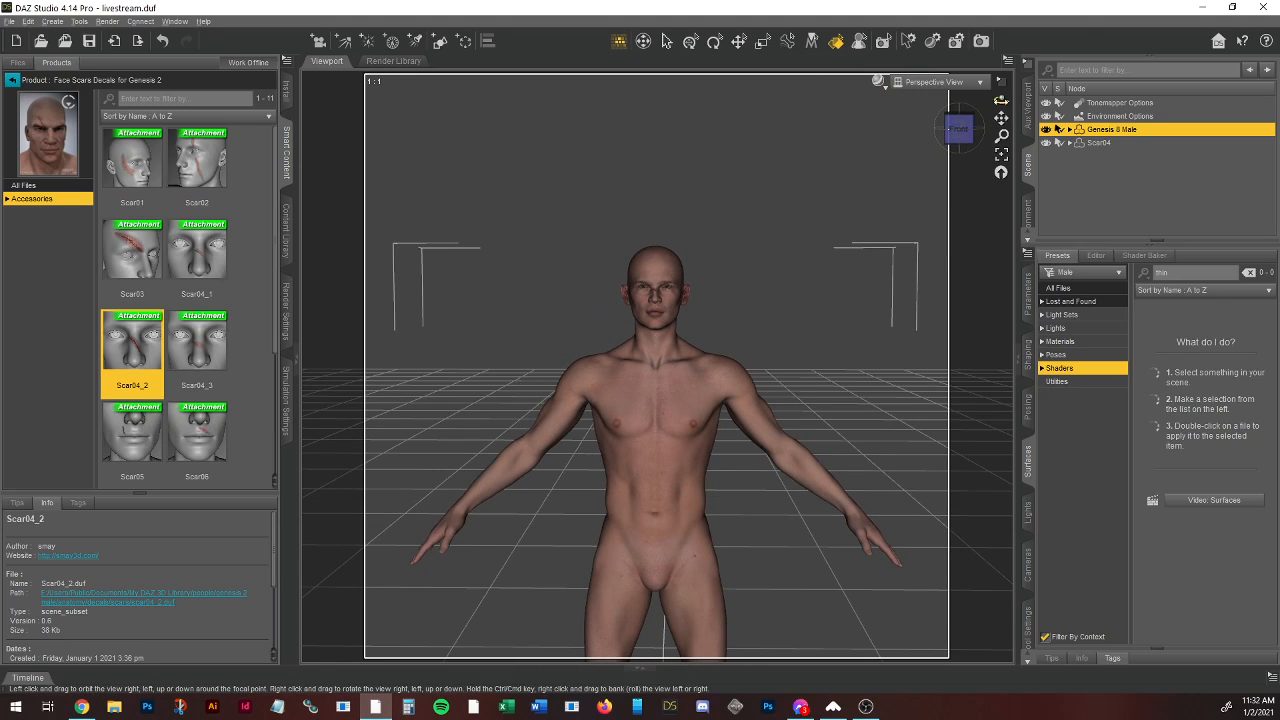
left_click_drag(1001, 118, 1001, 4)
left_click_drag(960, 131, 960, 151)
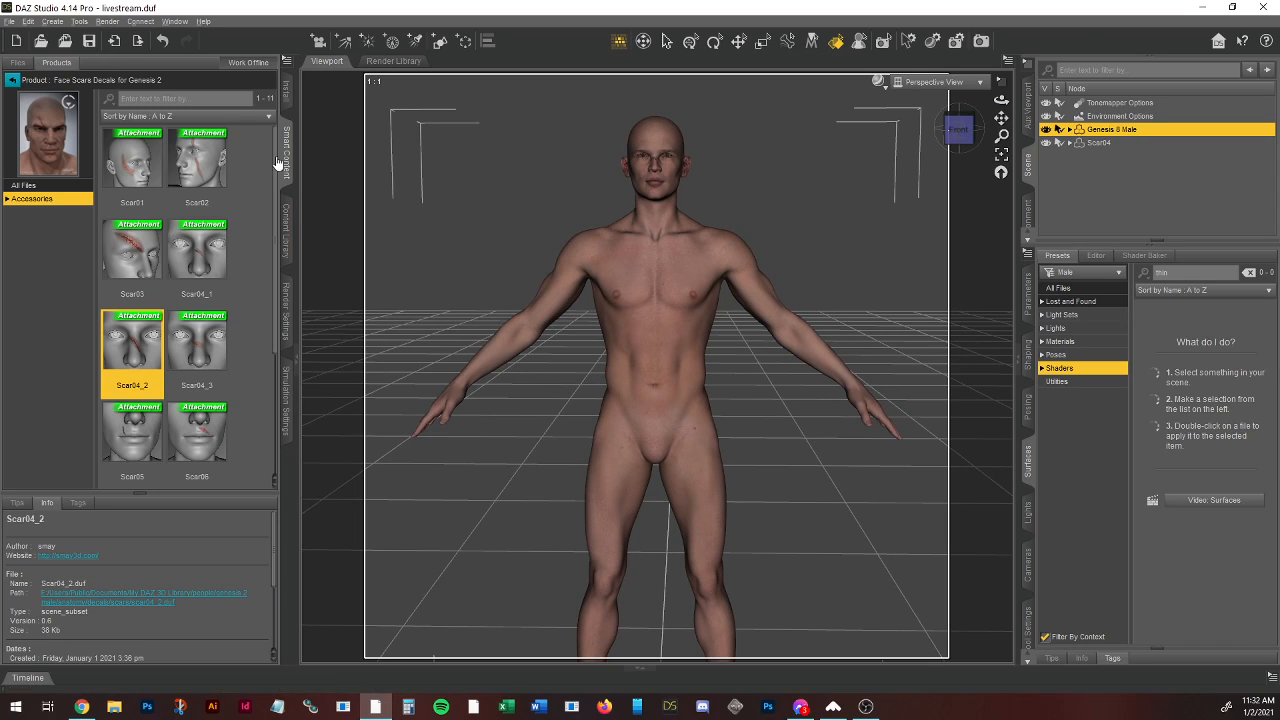
Step: Clear the scar filter, restrict the Poses products to the selected figure's context and open 101 Series: Super Action Poses for Genesis 8
left_click(11, 81)
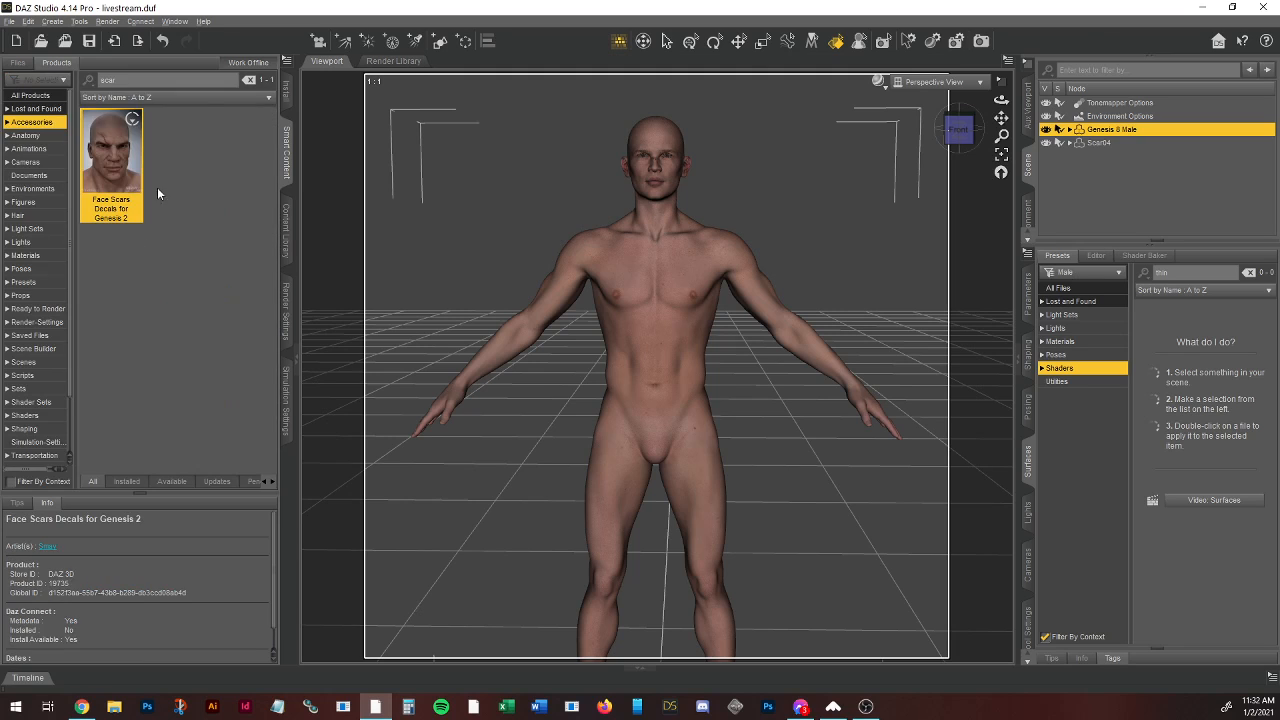
left_click(249, 79)
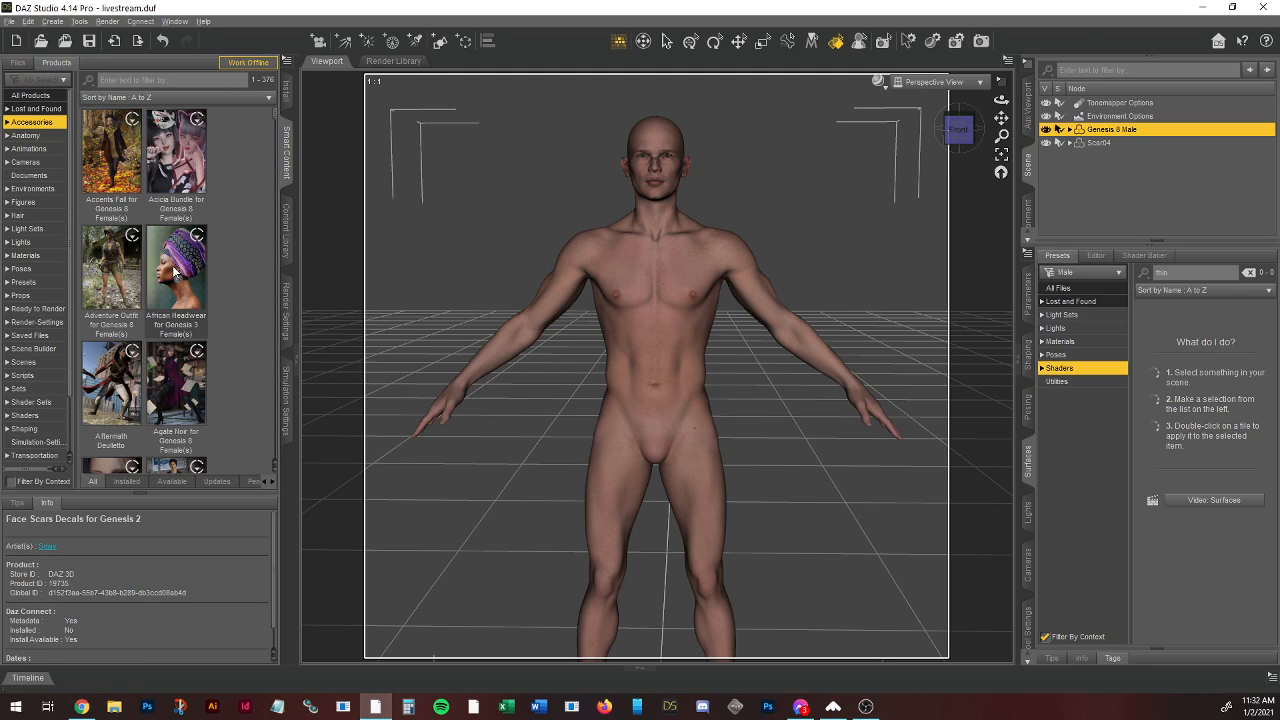
scroll(242, 302, "down", 5)
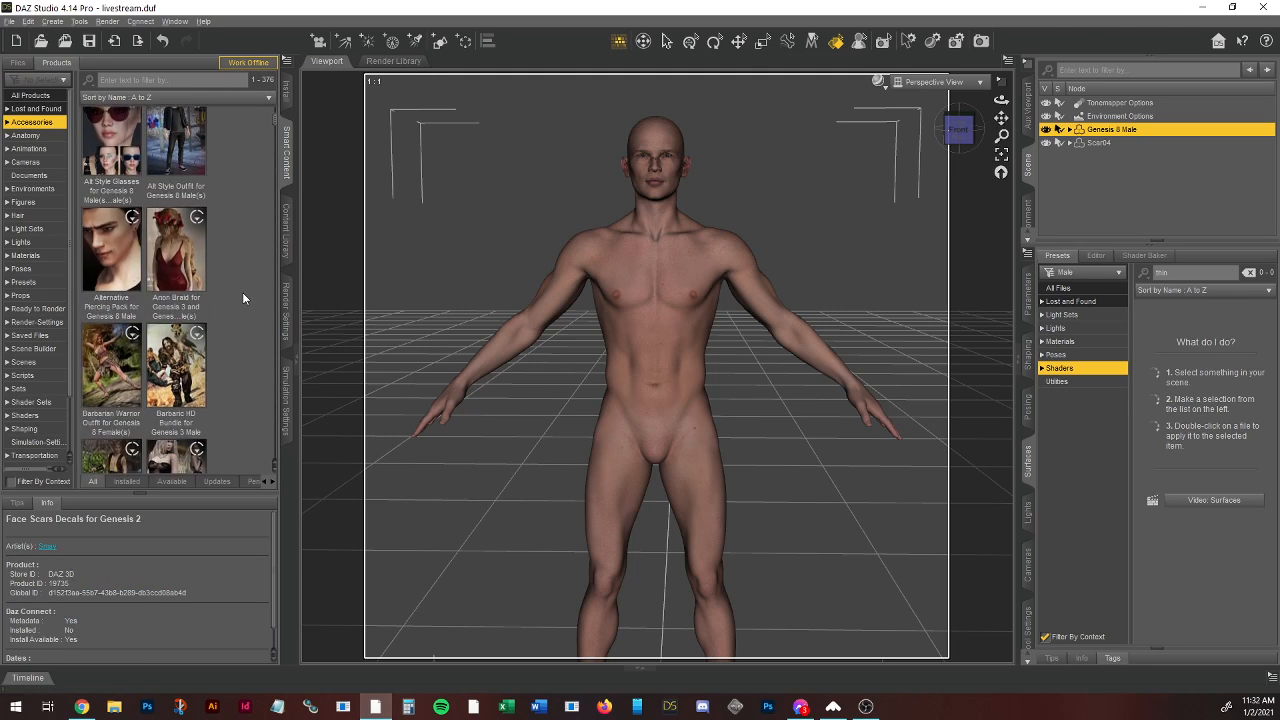
scroll(242, 297, "down", 3)
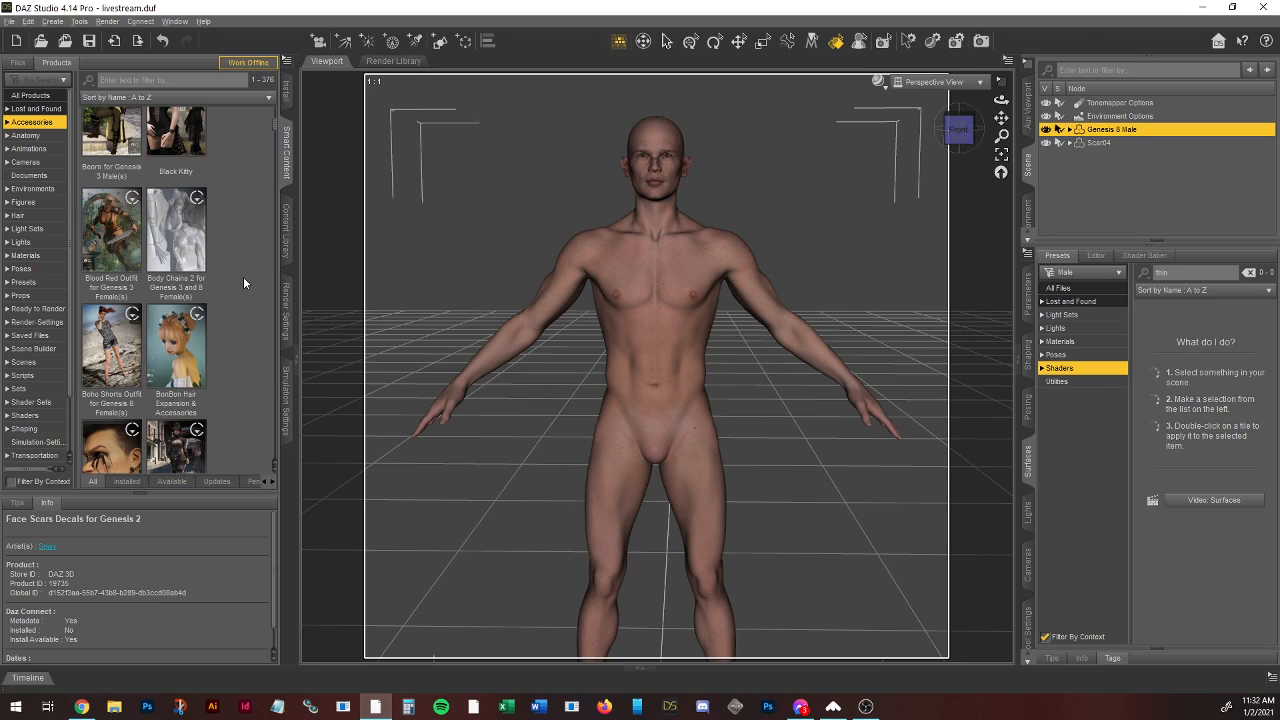
scroll(242, 276, "down", 5)
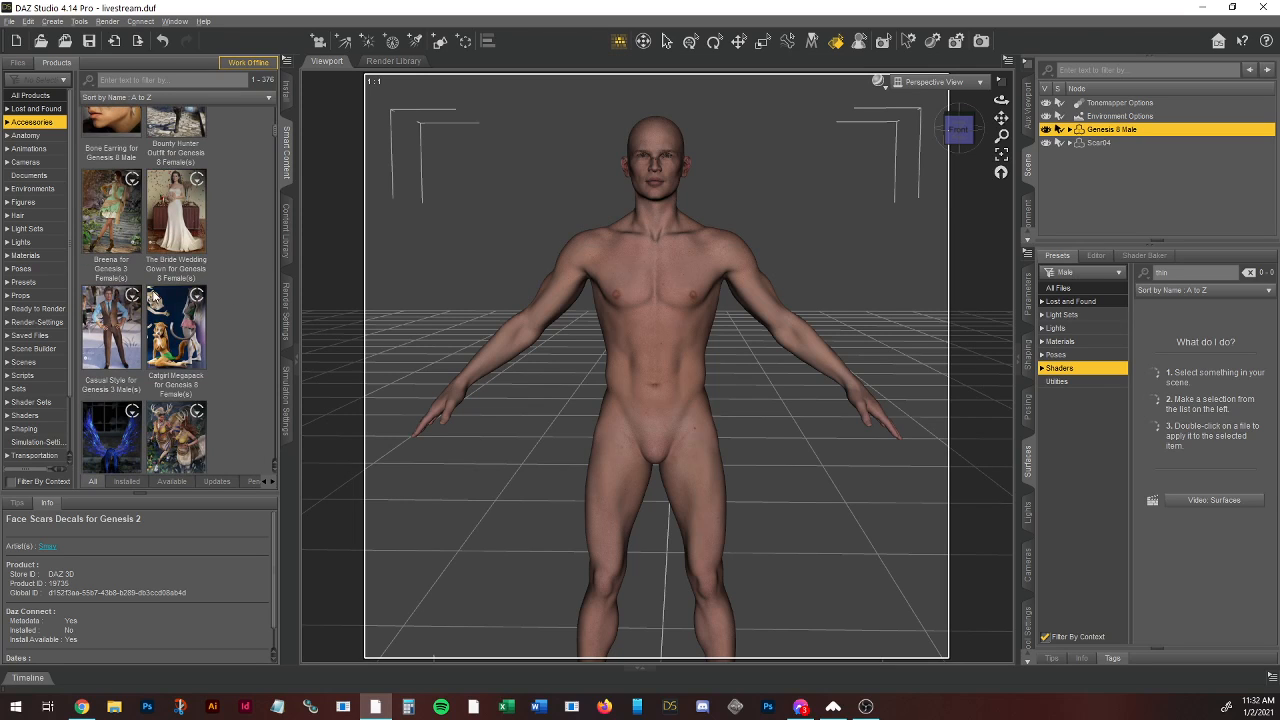
scroll(25, 343, "down", 2)
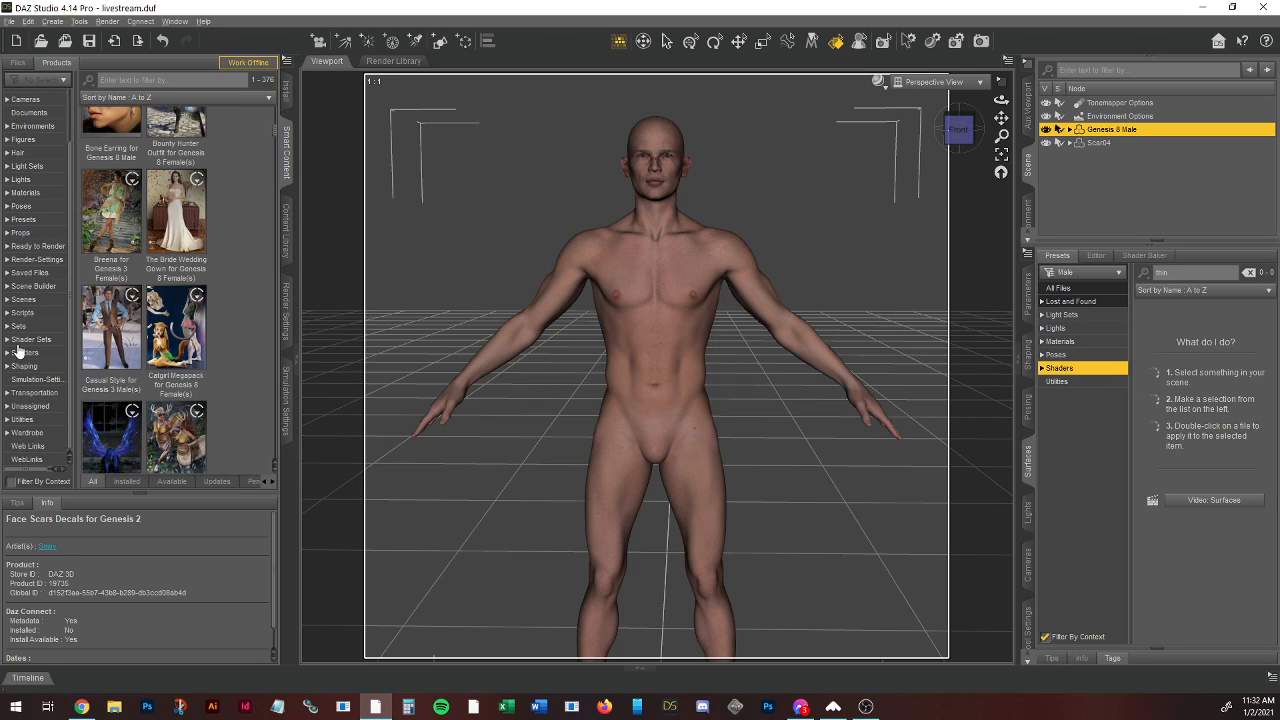
left_click(21, 207)
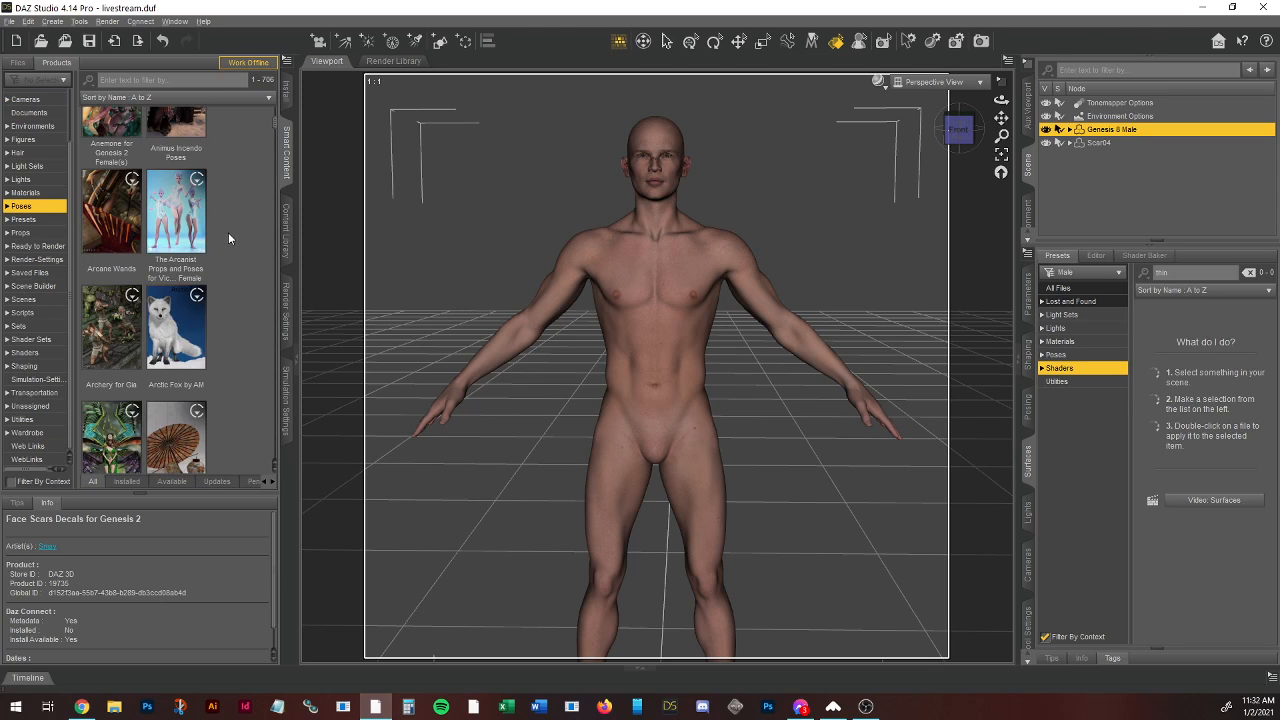
left_click(20, 481)
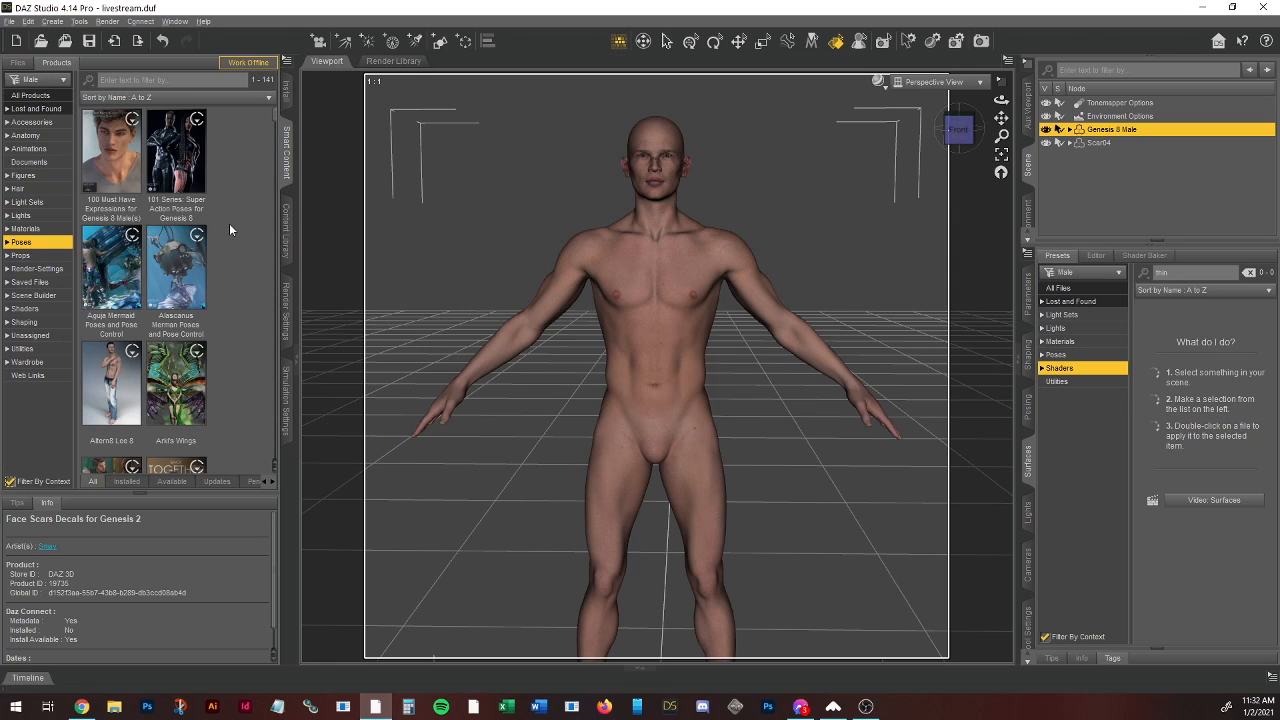
double_click(185, 158)
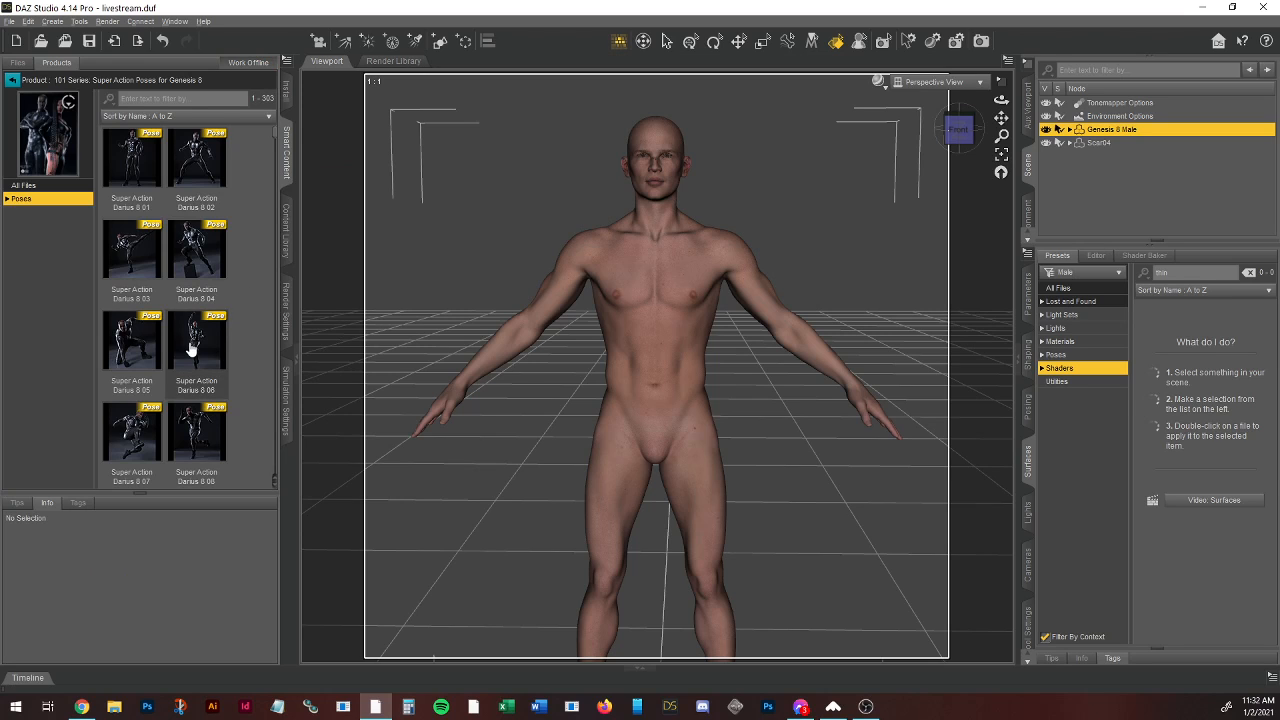
Step: Apply the Super Action Darius 8 28 pose to Genesis 8 Male and frame the whole posed figure
left_click(193, 350)
scroll(200, 330, "down", 3)
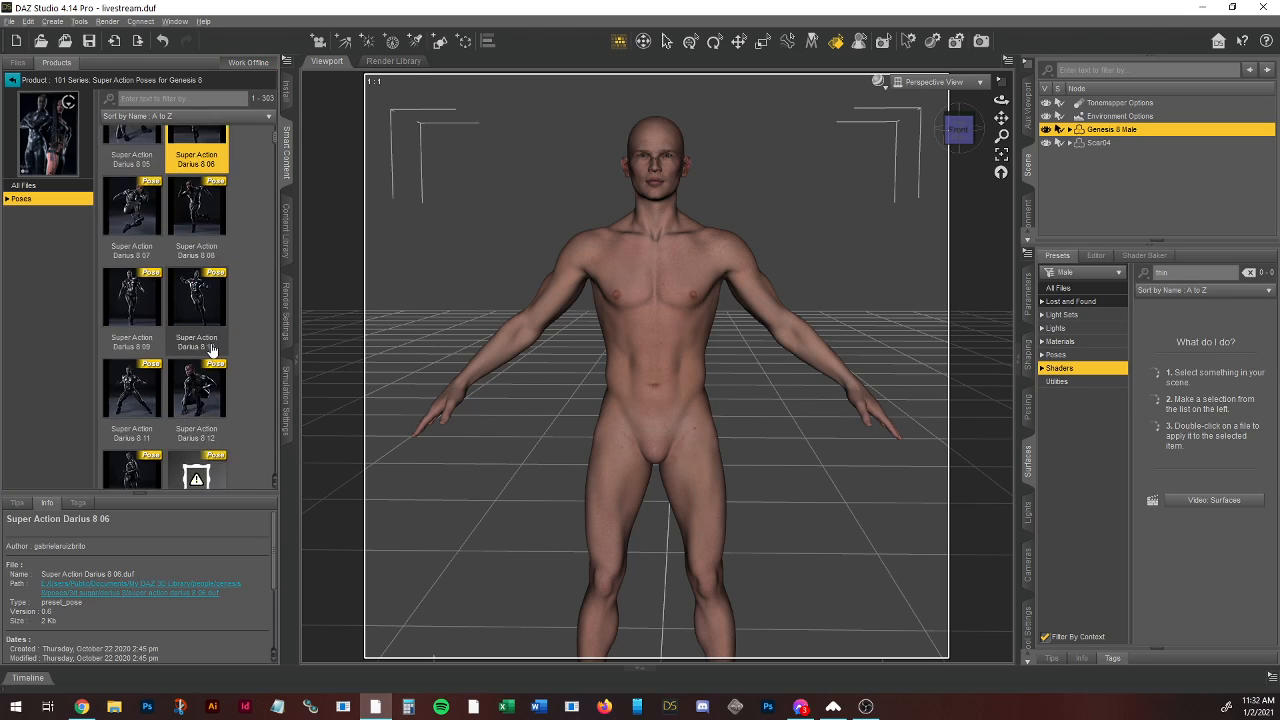
scroll(217, 345, "down", 3)
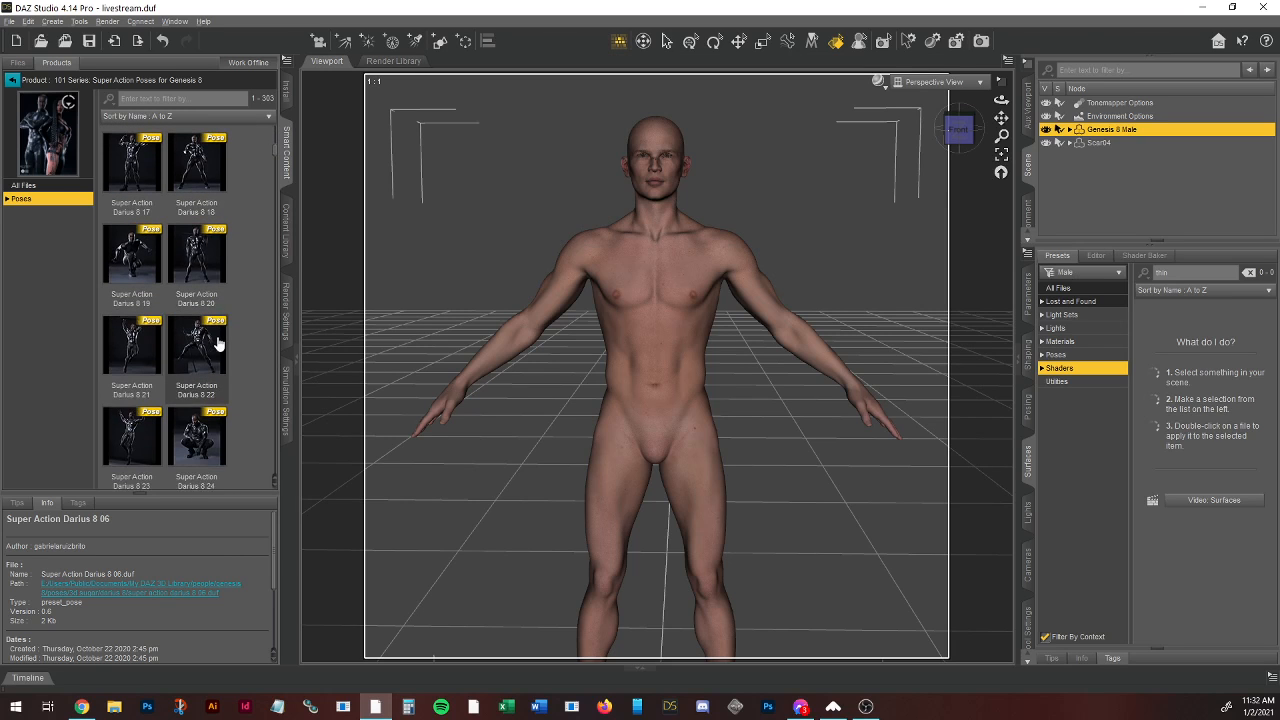
scroll(249, 314, "down", 3)
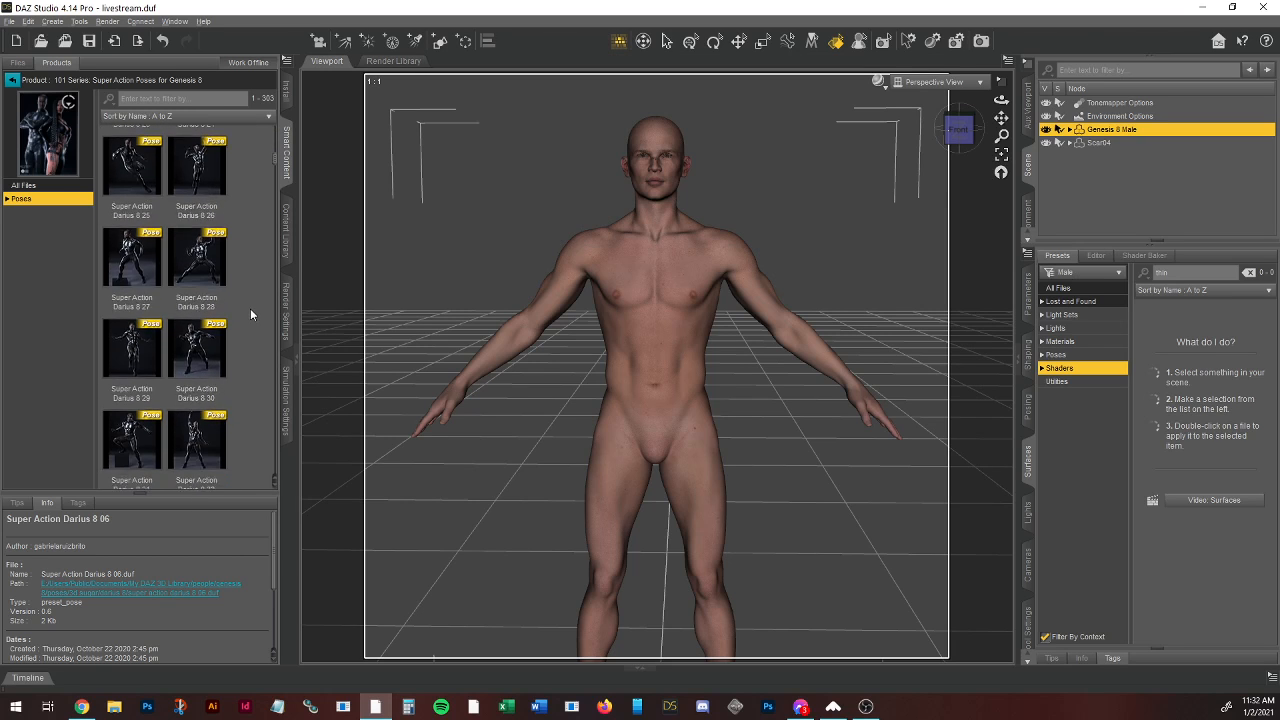
left_click(199, 266)
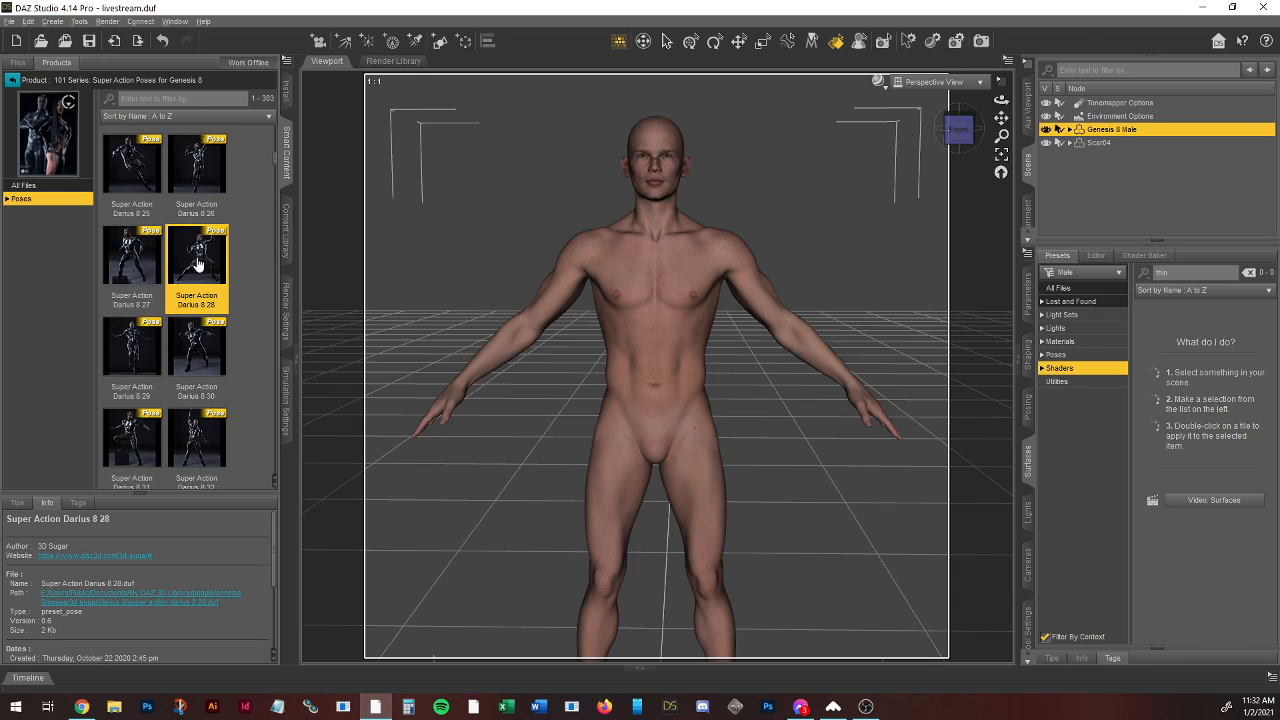
double_click(197, 264)
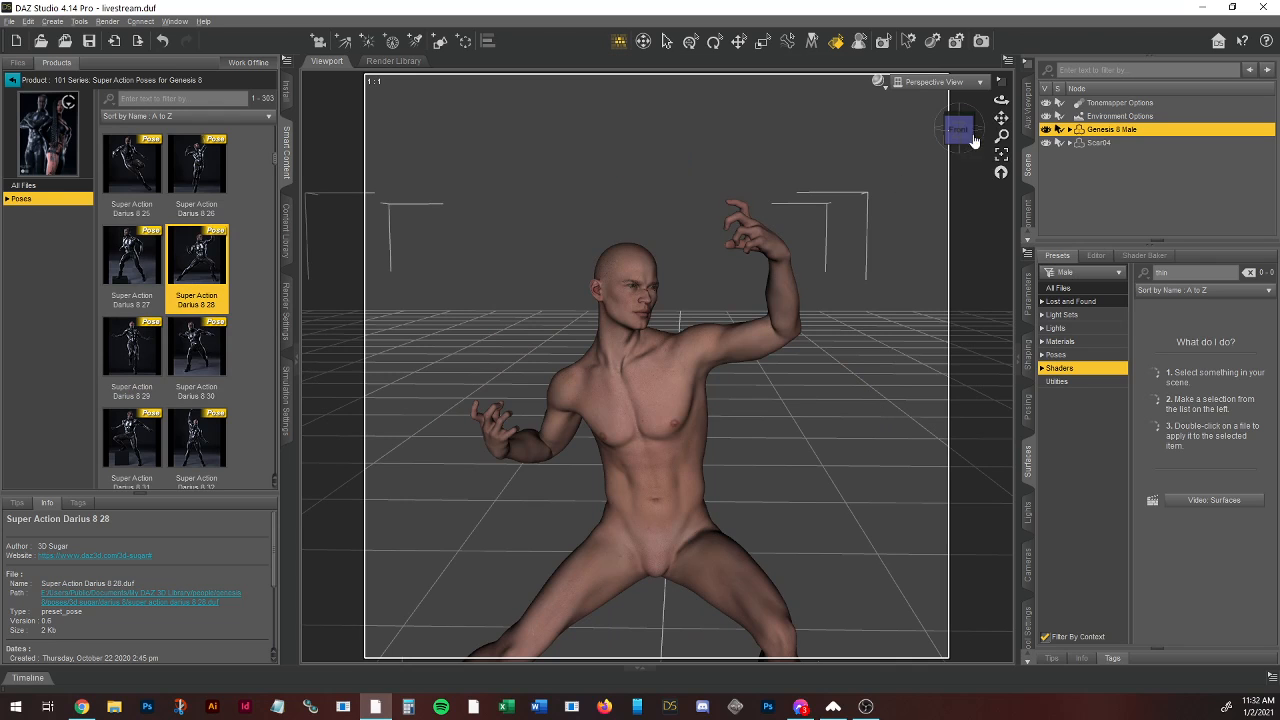
left_click_drag(1001, 117, 981, 331)
scroll(891, 373, "down", 1)
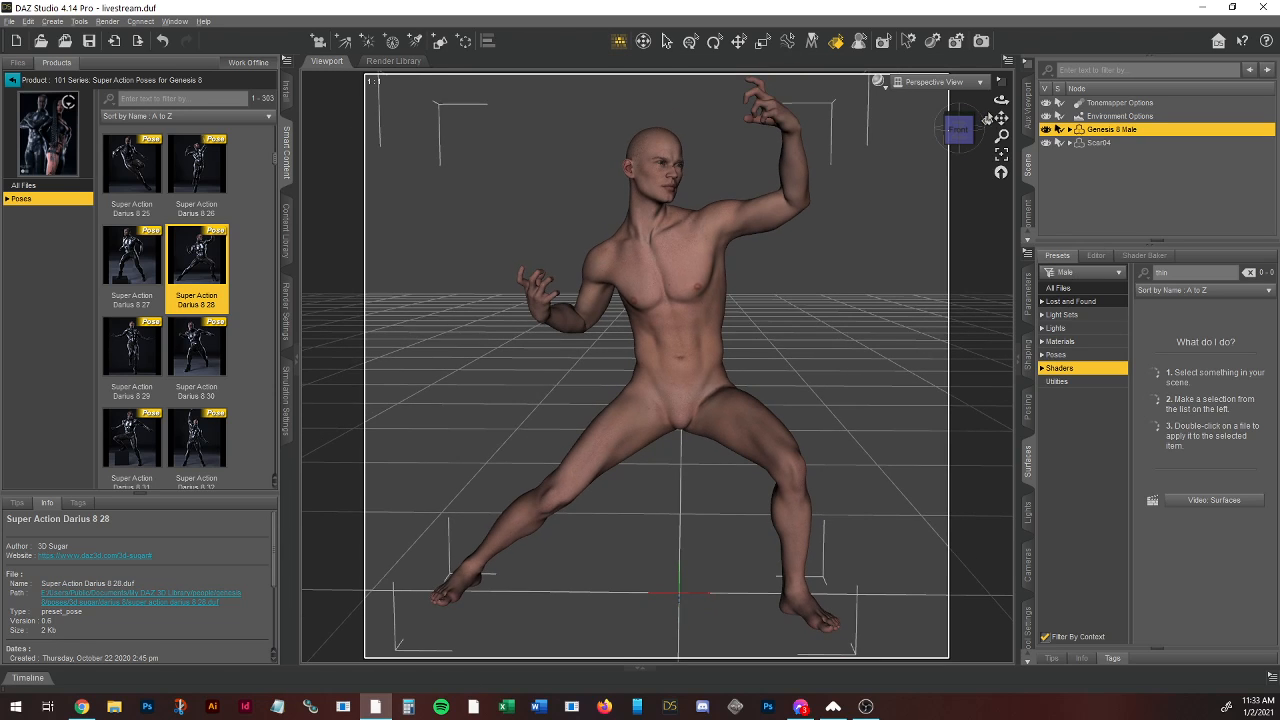
left_click_drag(1001, 118, 999, 120)
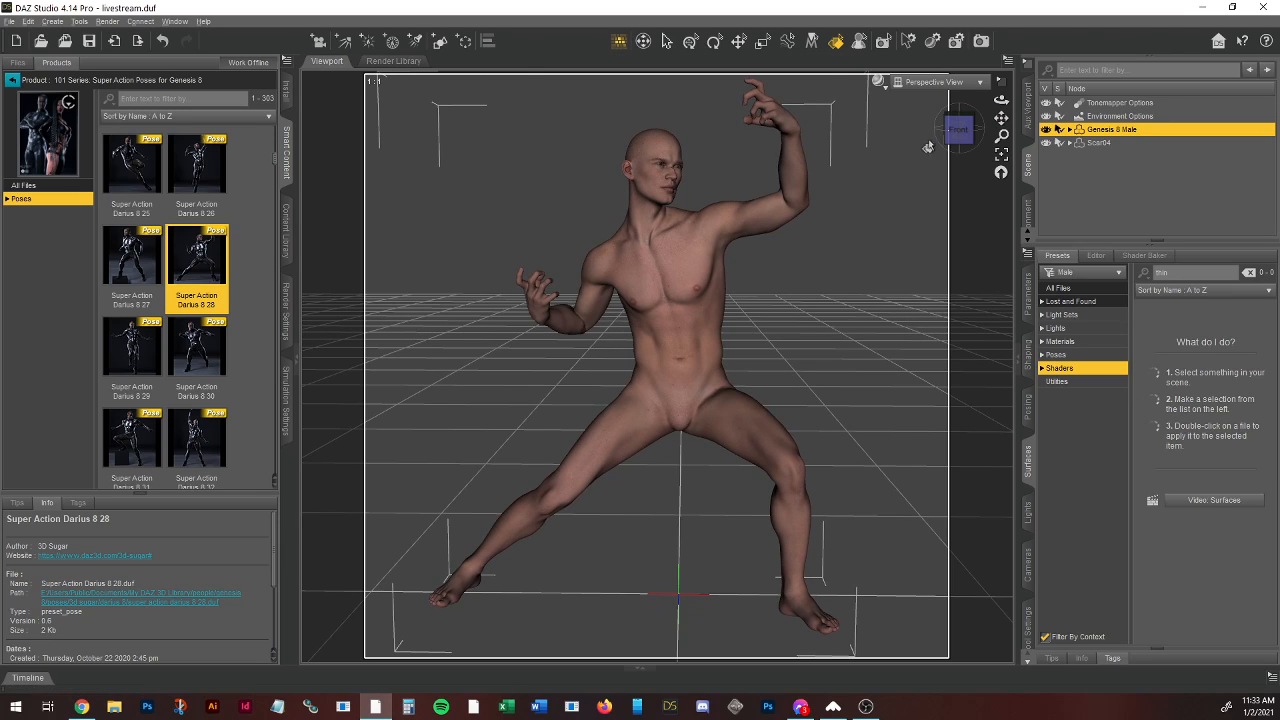
Step: Inspect the posed figure's face up close and frame the head and shoulders
scroll(898, 232, "up", 4)
left_click_drag(1003, 120, 1009, 121)
scroll(760, 243, "up", 6)
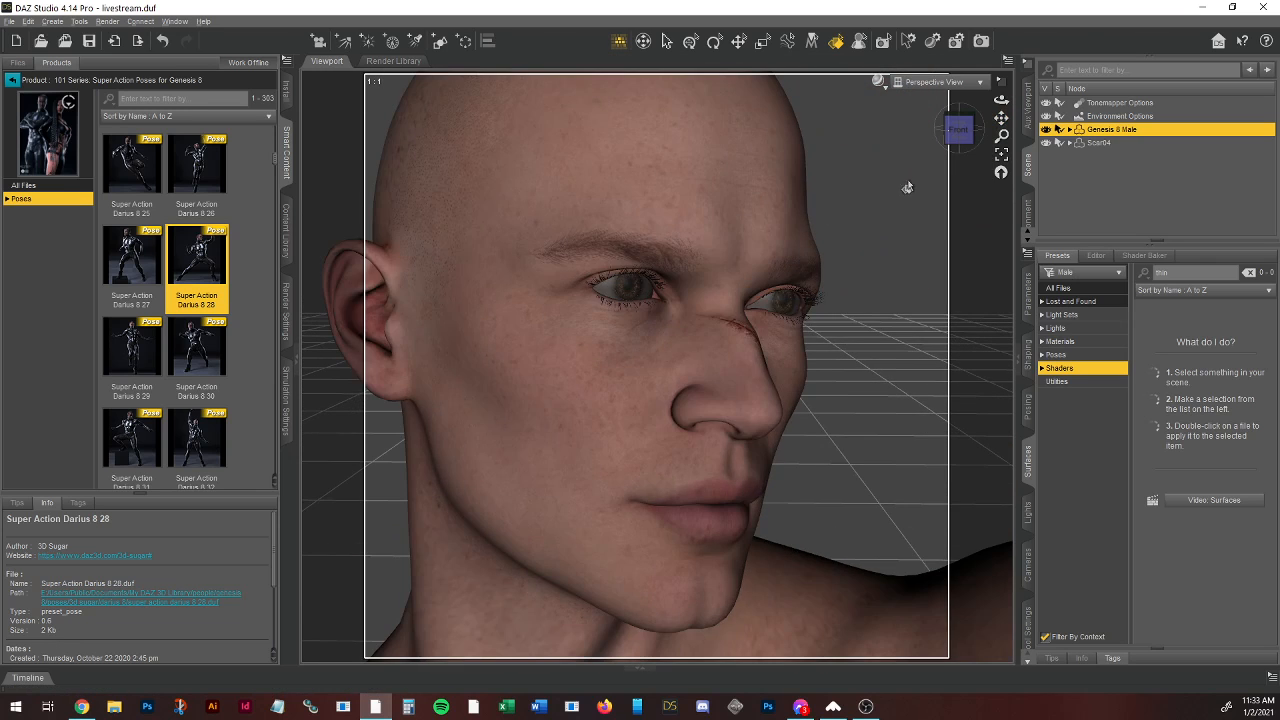
scroll(891, 217, "down", 2)
scroll(890, 223, "down", 1)
mouse_move(966, 131)
left_mouse_down()
mouse_move(940, 128)
mouse_move(957, 123)
left_mouse_up()
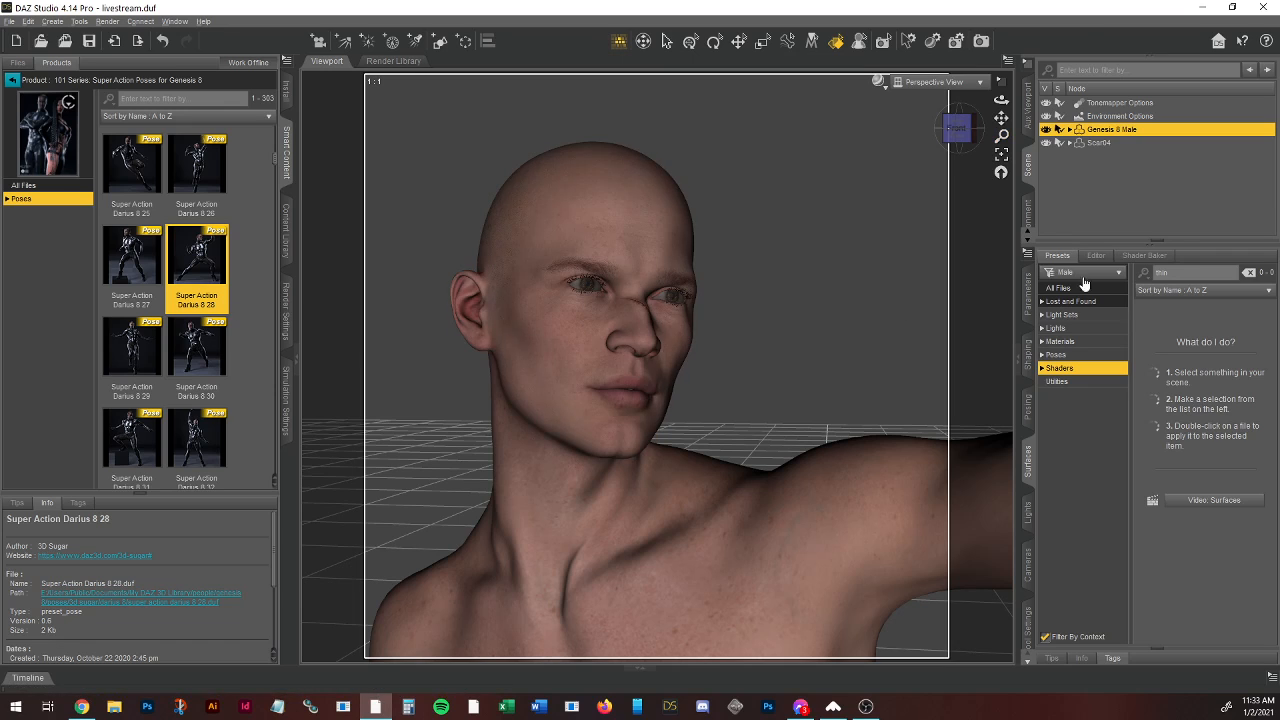
Step: In Genesis 8 Male's head pose controls, set Mouth Open to 9.3% and Mouth Smile to 33.6%
left_click(1028, 407)
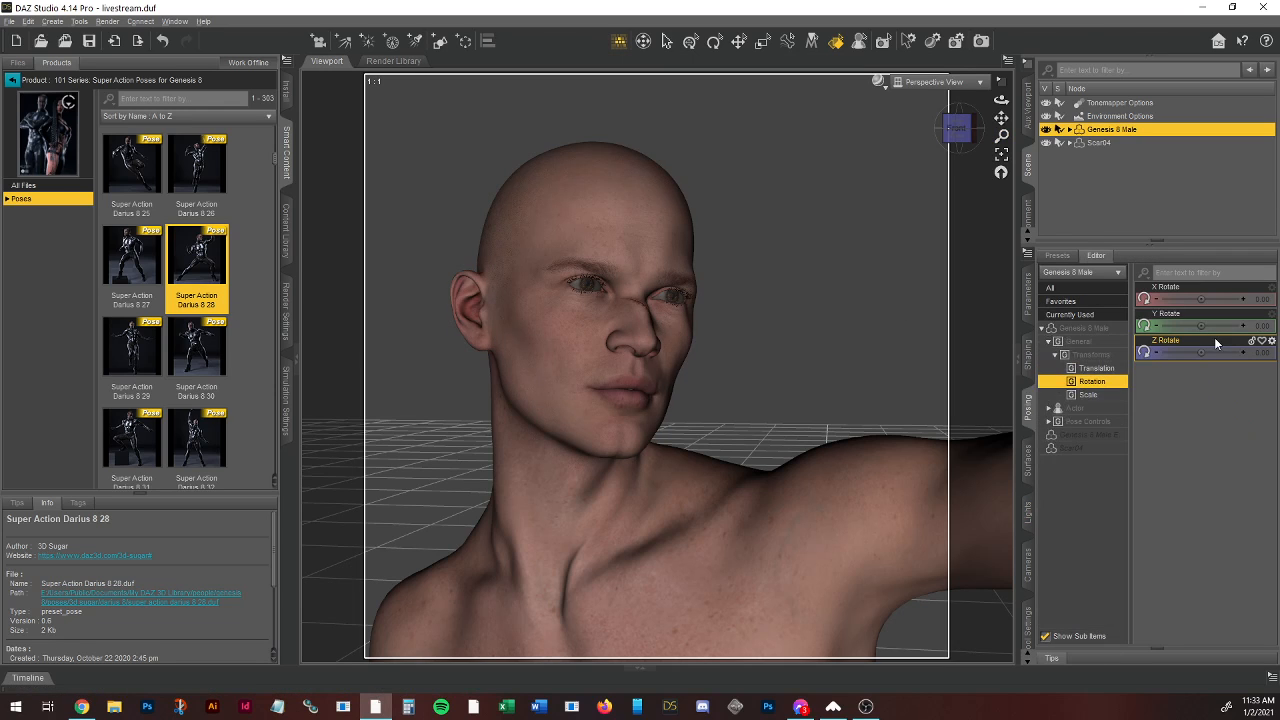
left_click(1076, 411)
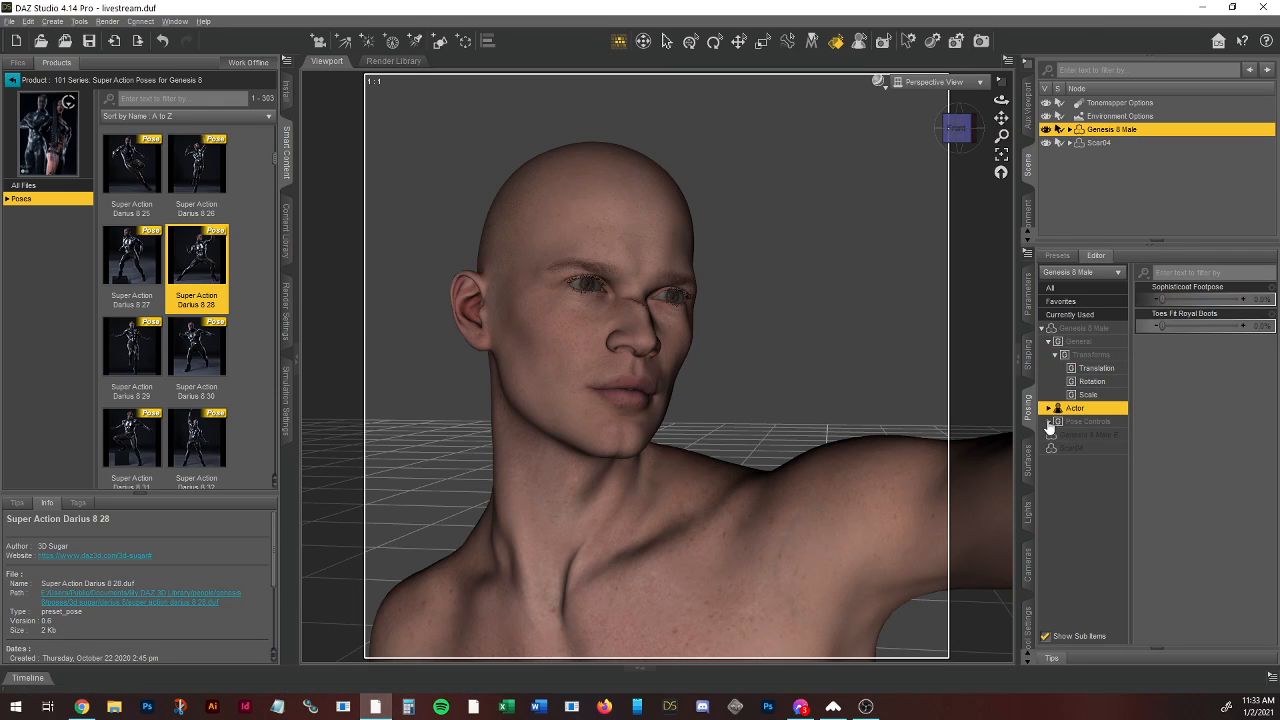
left_click(1049, 423)
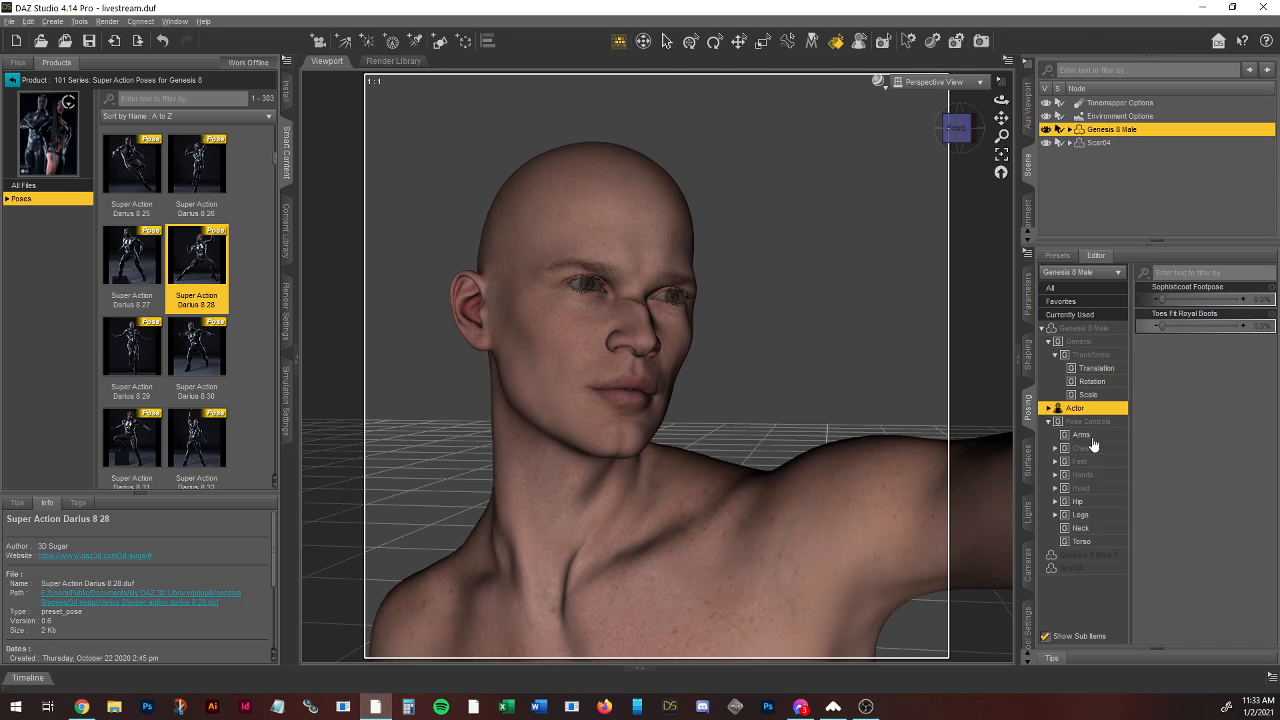
left_click(1055, 488)
scroll(1087, 500, "down", 2)
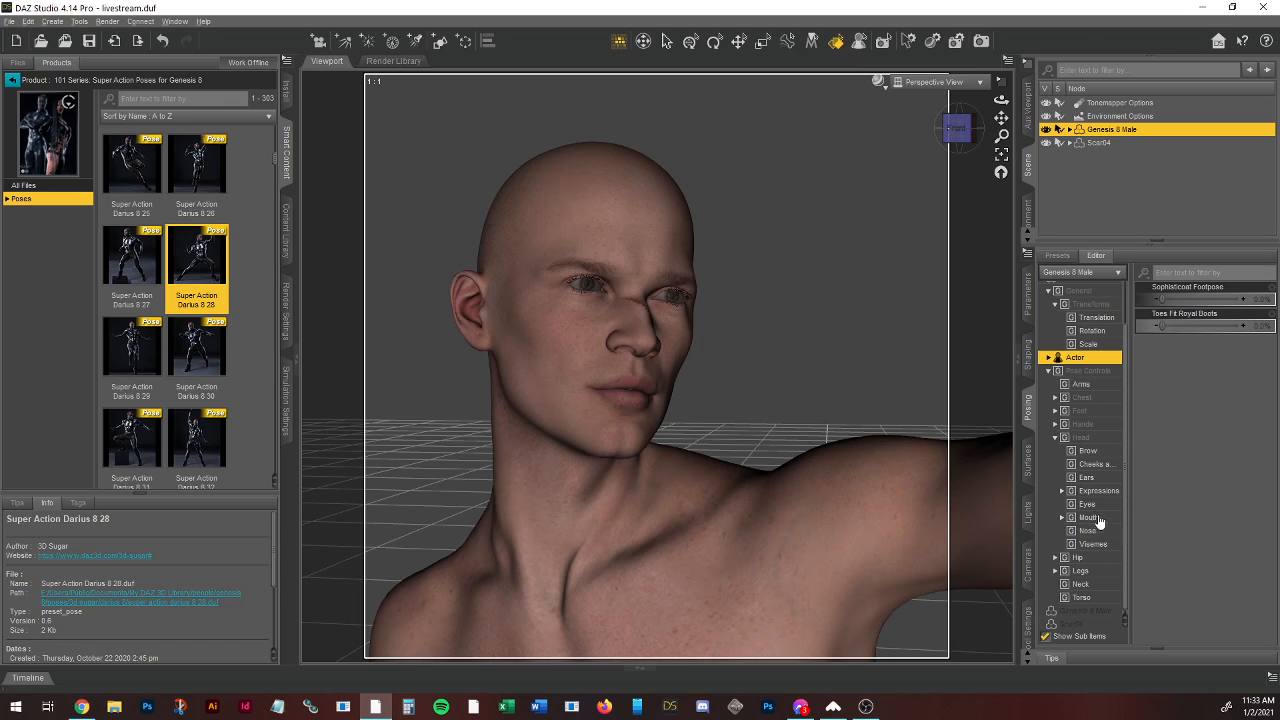
left_click(1089, 518)
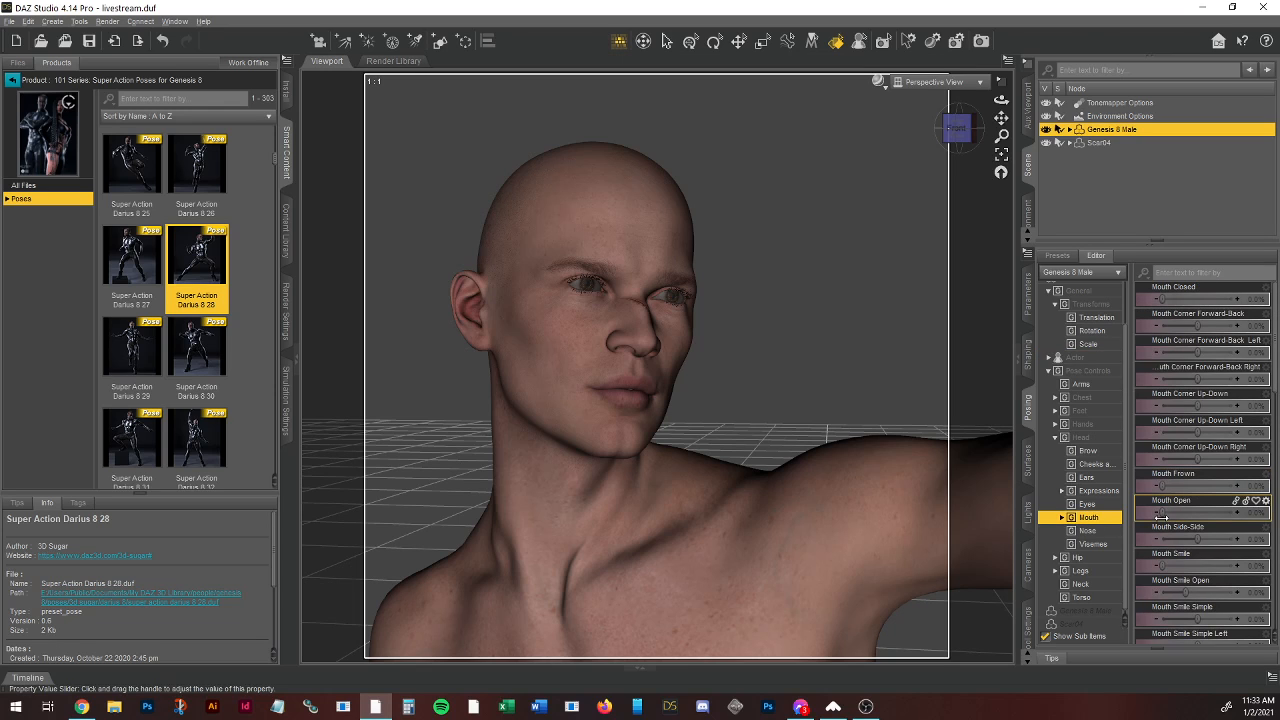
left_click_drag(1162, 509, 1167, 509)
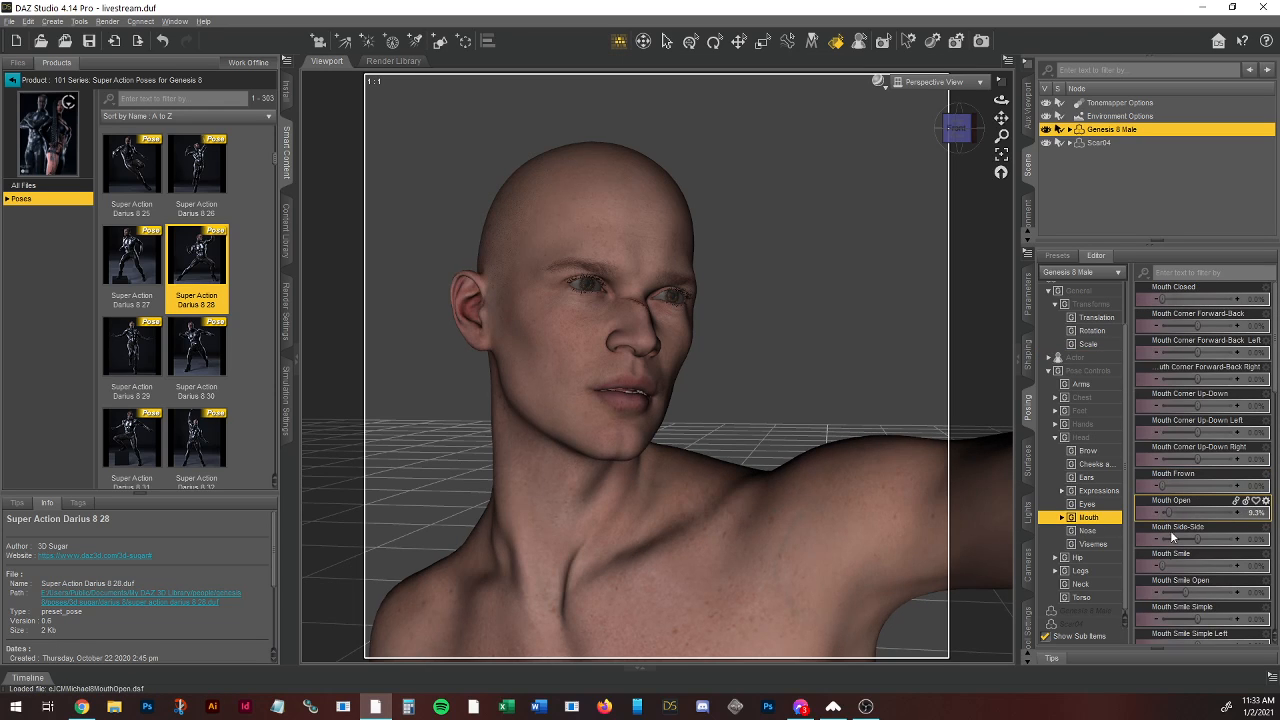
left_click_drag(1164, 565, 1180, 563)
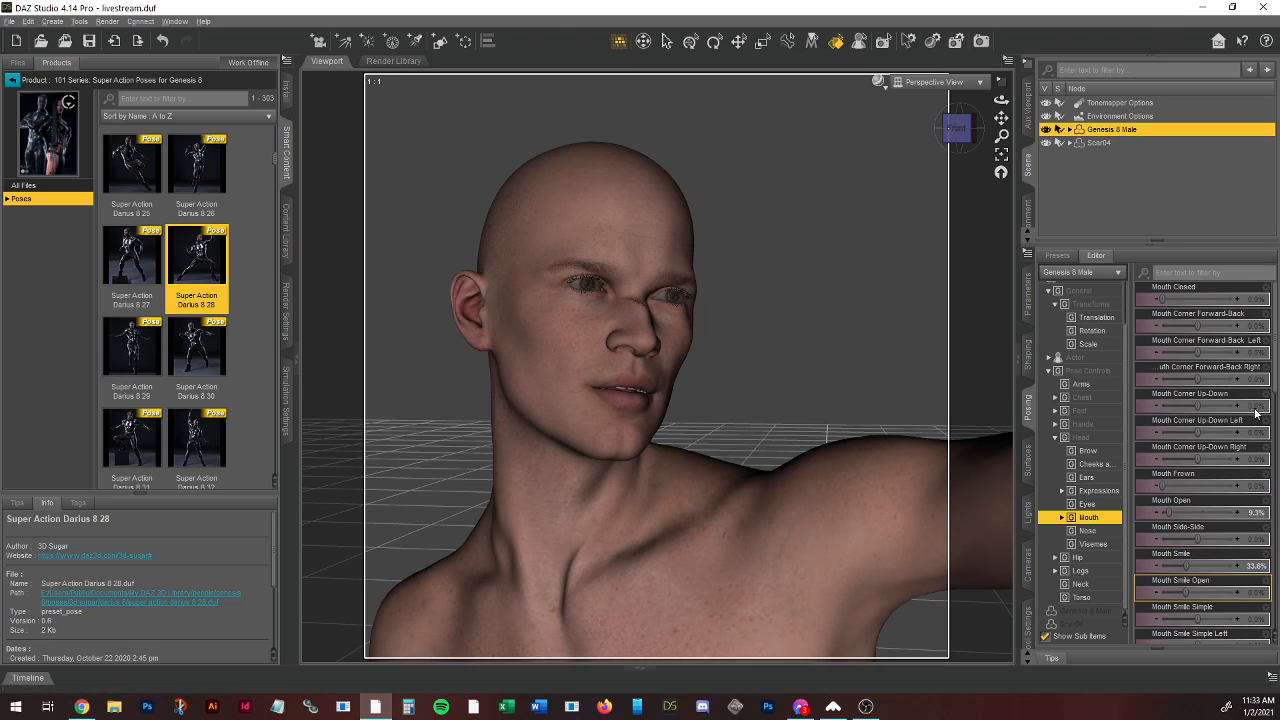
Step: Set Mouth Corner Forward-Back and its Left and Right versions to -100%, and Mouth Corner Up-Down Right to 49.5%
left_click_drag(1192, 326, 1161, 379)
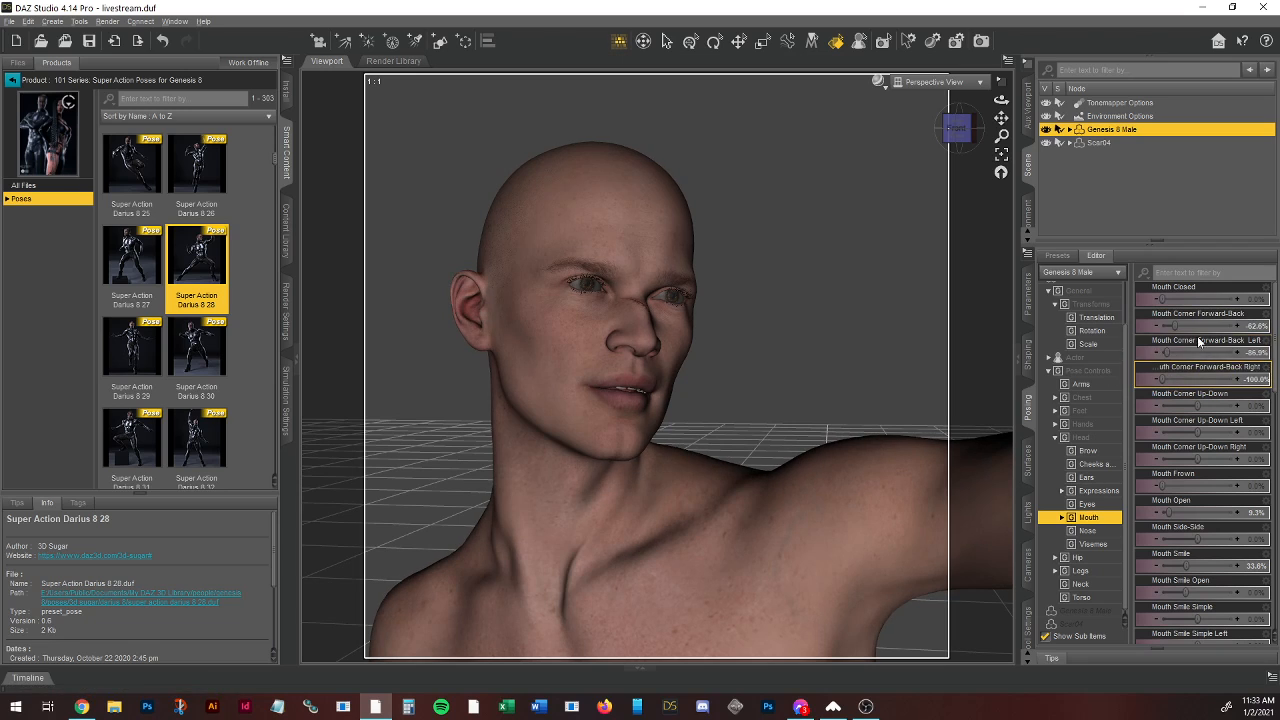
mouse_move(1174, 327)
left_mouse_down()
mouse_move(1203, 325)
mouse_move(1157, 326)
left_mouse_up()
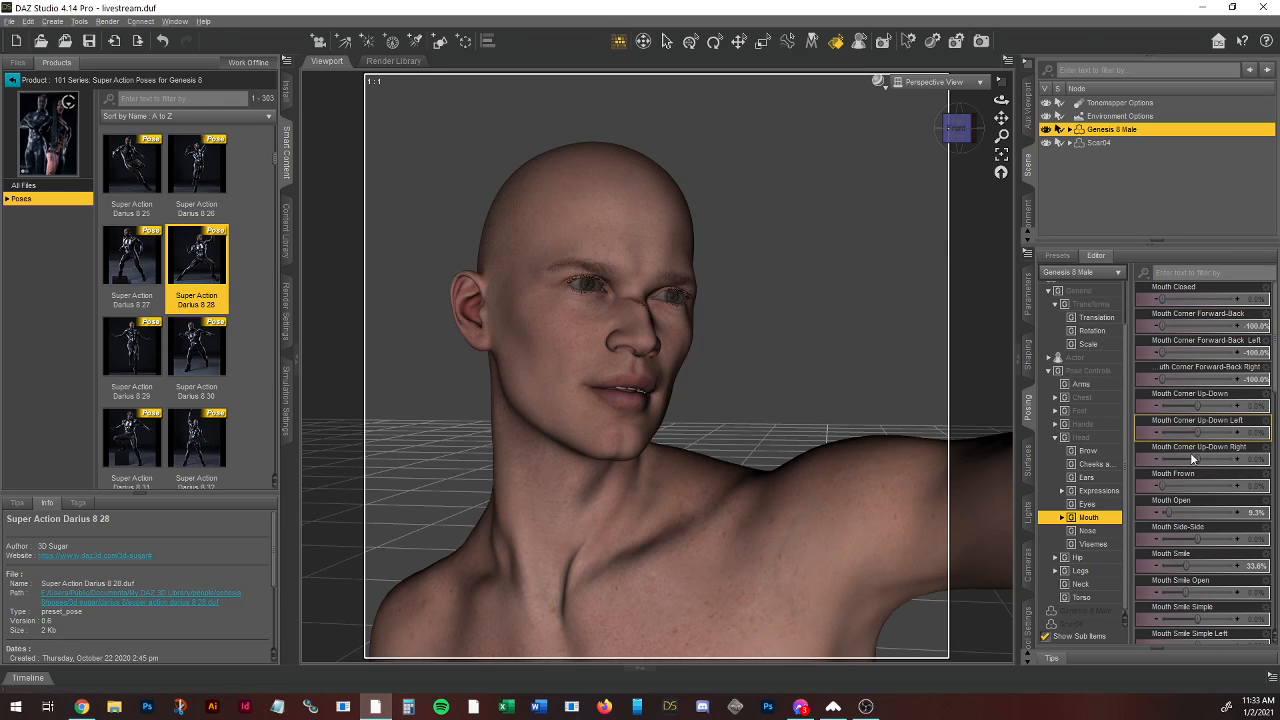
mouse_move(1198, 457)
left_mouse_down()
mouse_move(1222, 458)
mouse_move(1209, 459)
left_mouse_up()
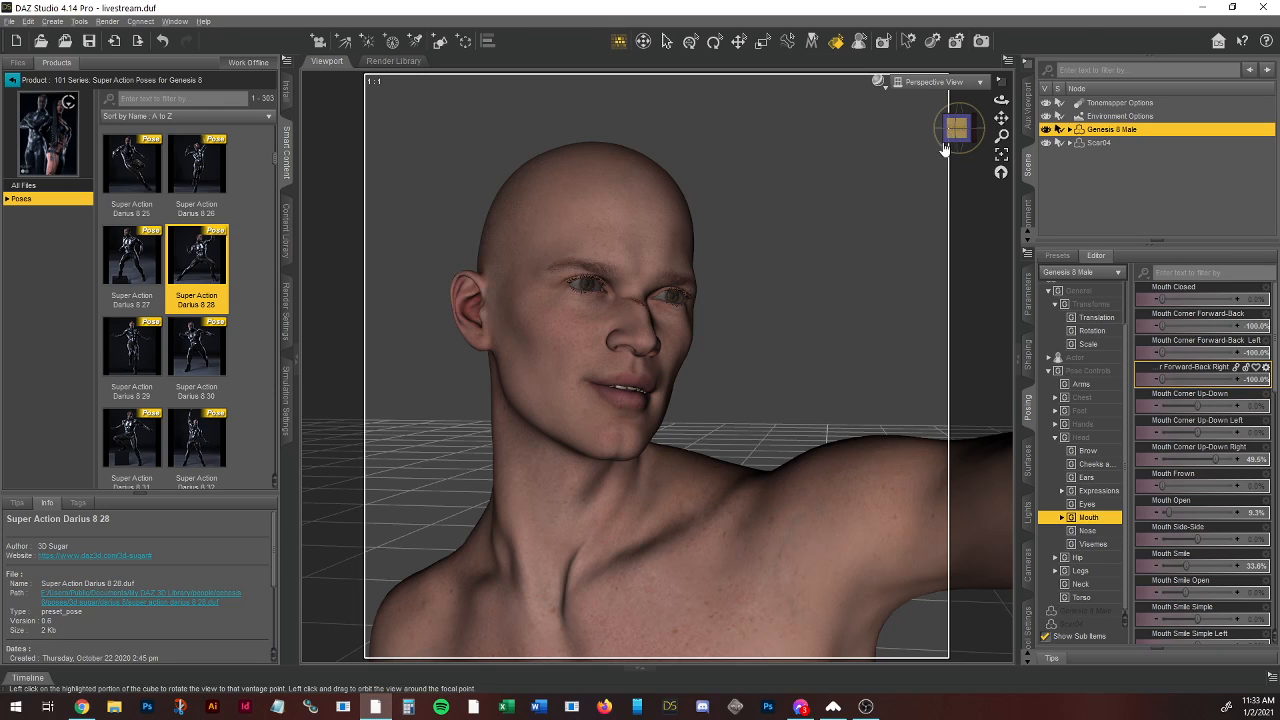
Step: Adjust the lips by setting Lip Top Up-Down Left to 4.7% and Lip Bottom Up-Down Right to about -8.4%
scroll(1172, 473, "down", 3)
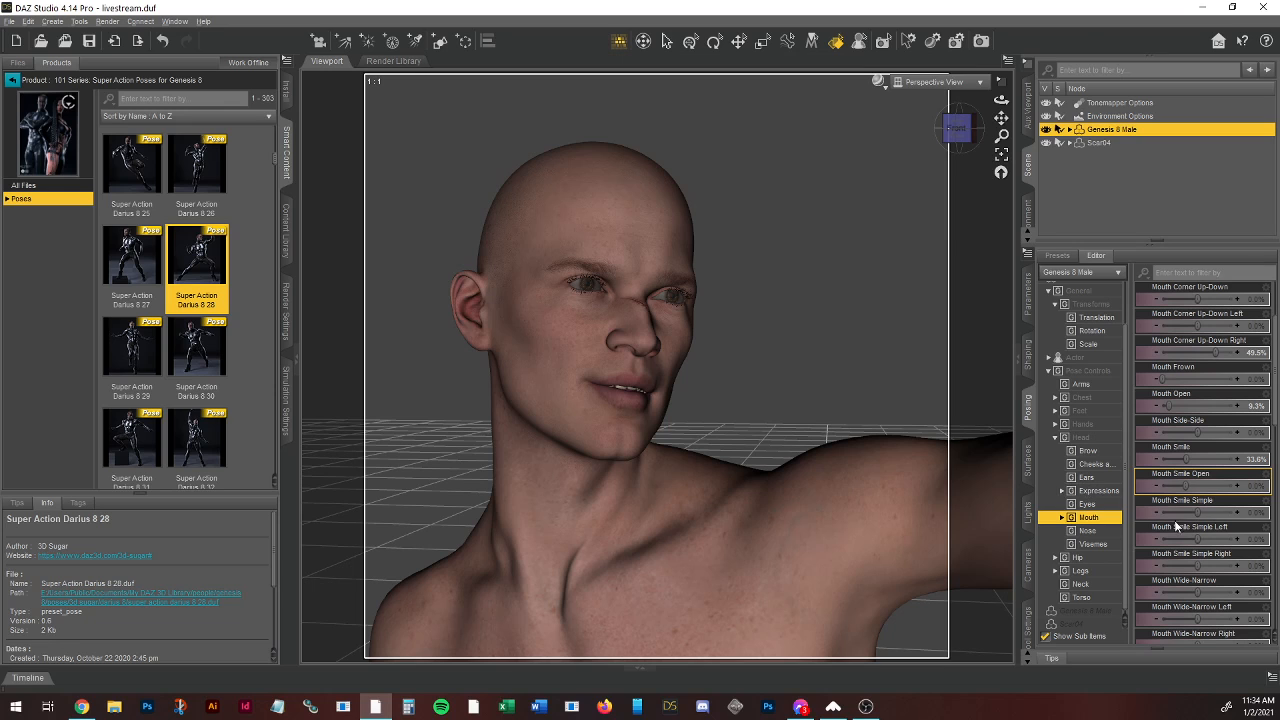
scroll(1177, 527, "down", 6)
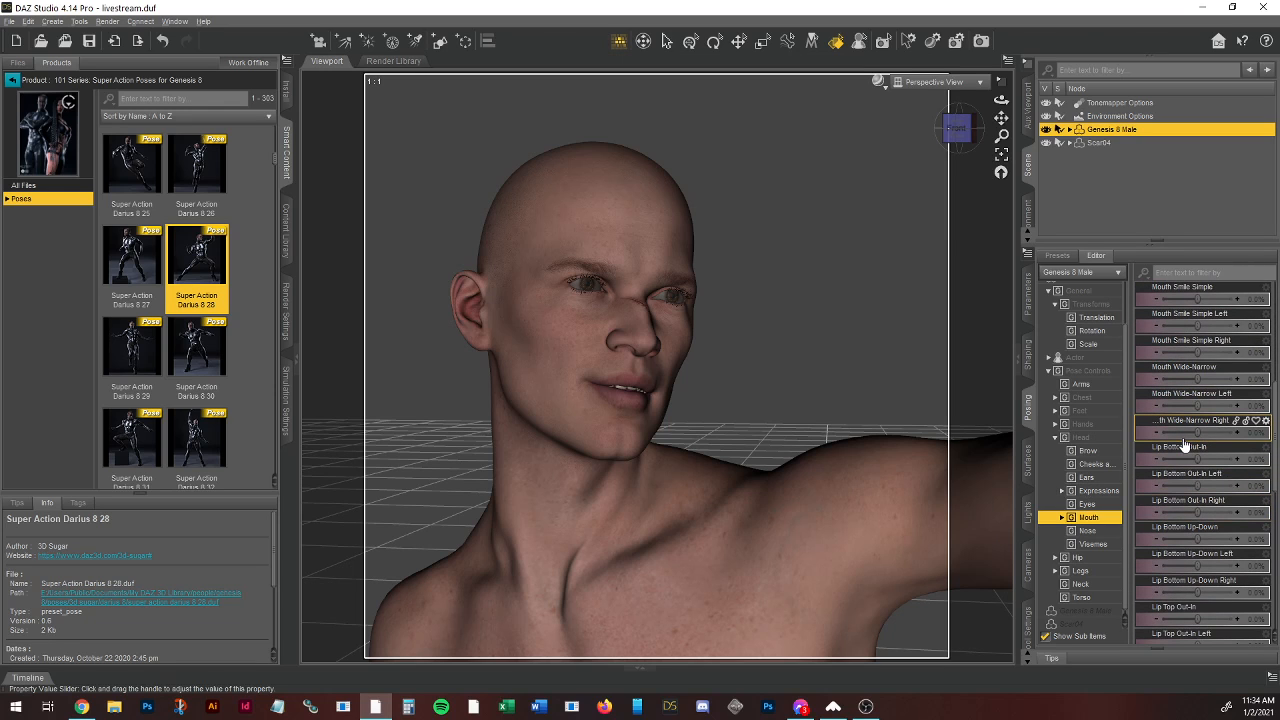
scroll(1183, 446, "down", 4)
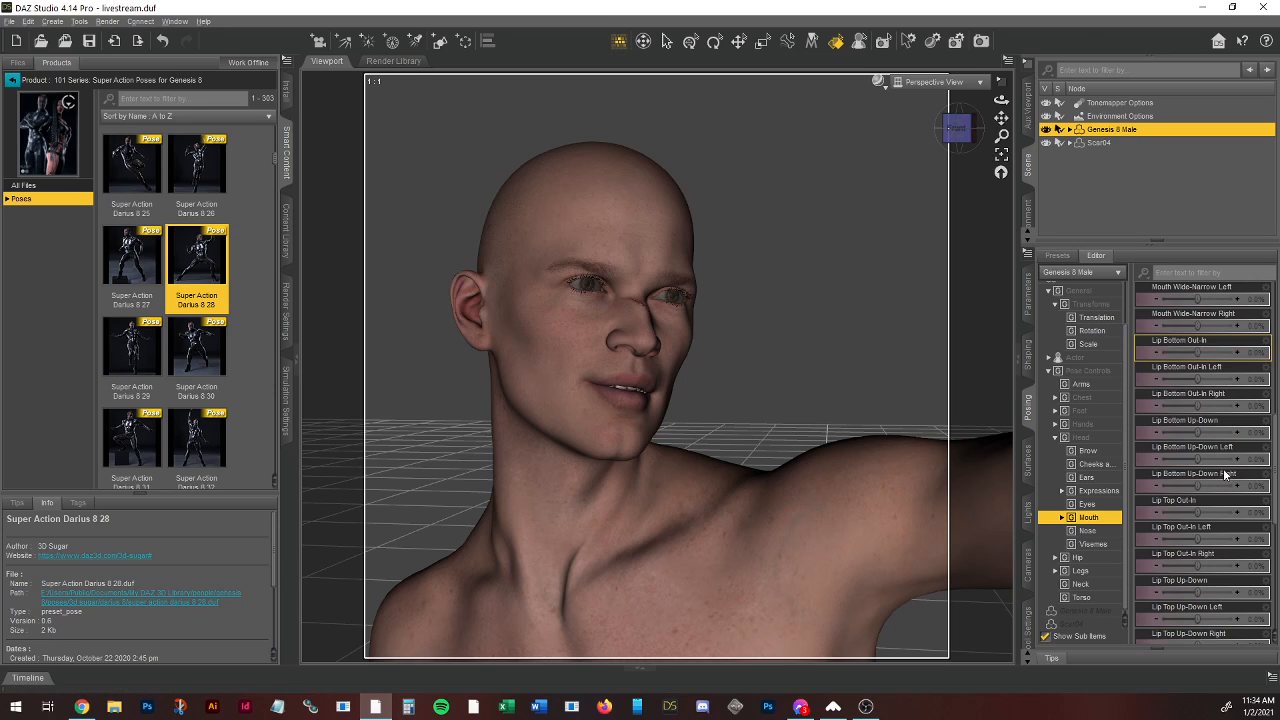
scroll(1229, 474, "down", 6)
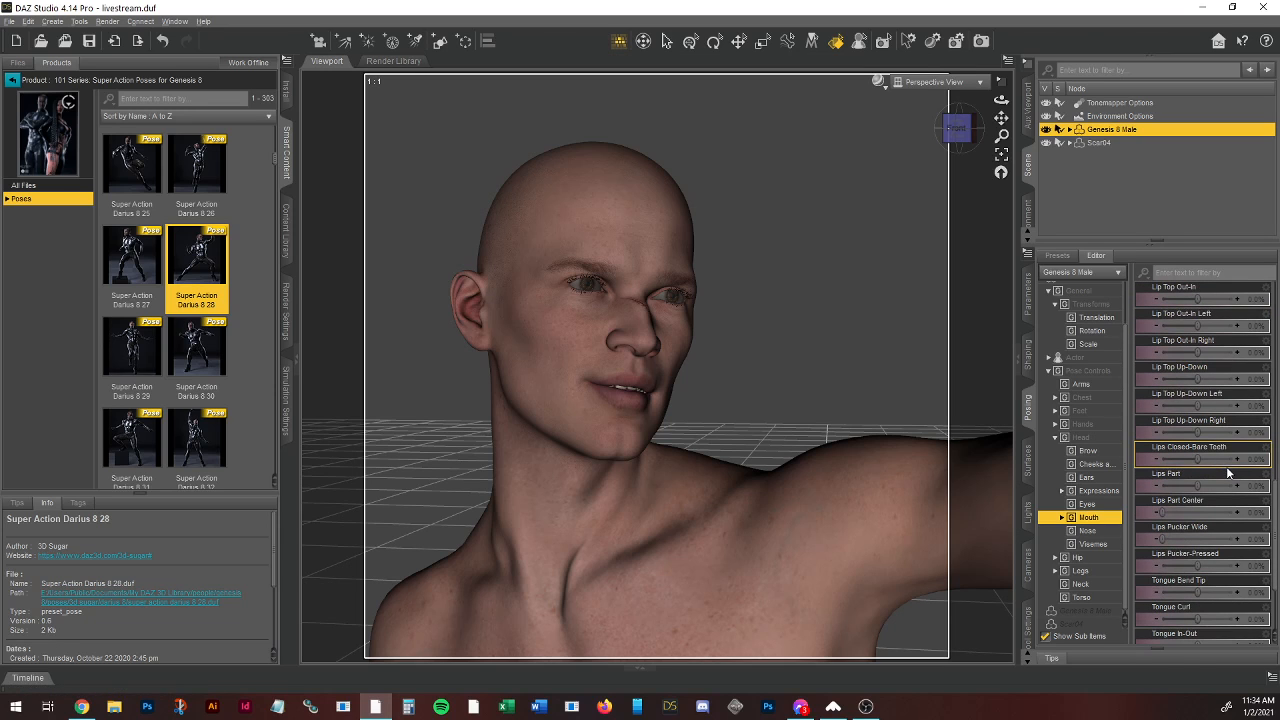
scroll(1229, 474, "down", 3)
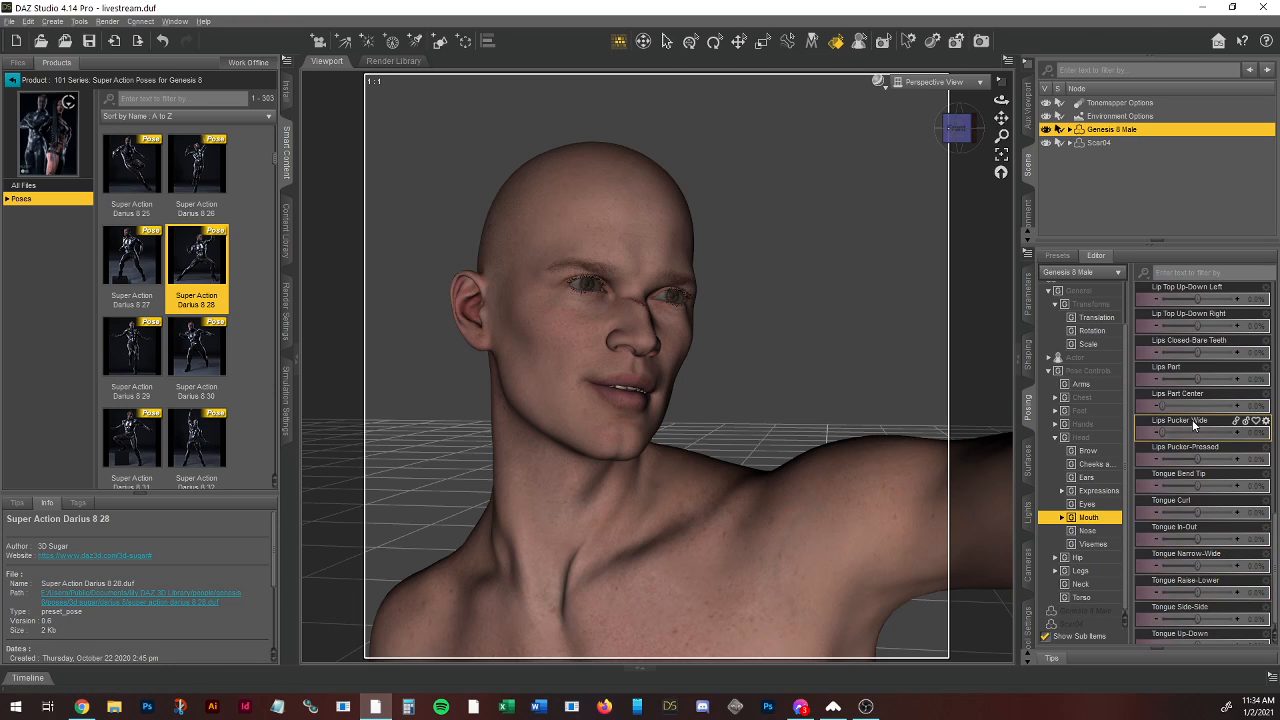
scroll(1226, 498, "up", 3)
scroll(1226, 498, "up", 3)
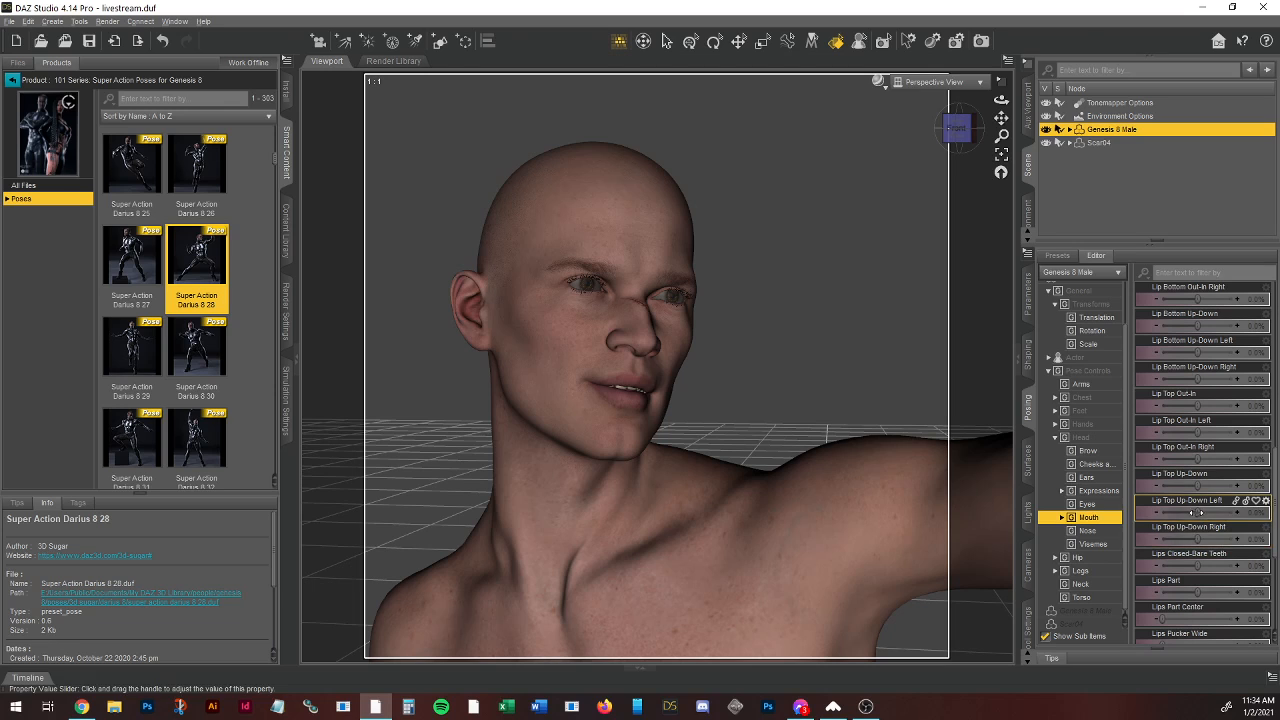
left_click_drag(1200, 512, 1198, 512)
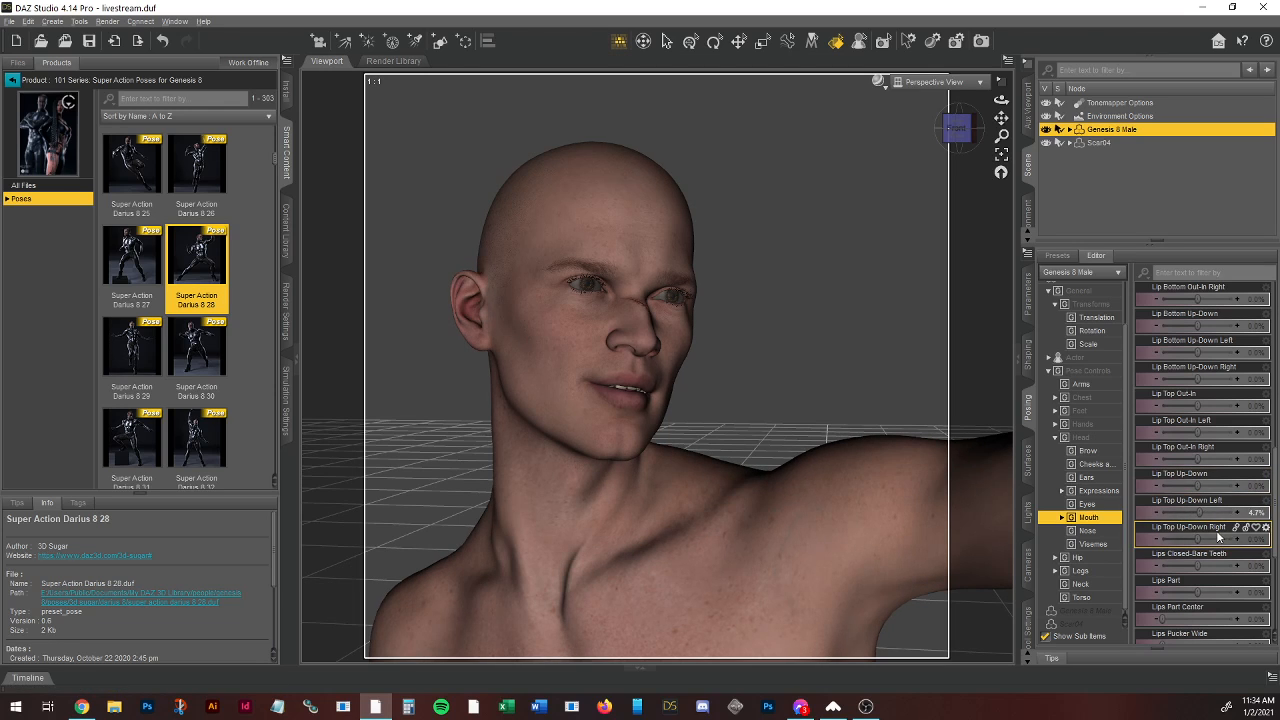
left_click_drag(1200, 380, 1190, 381)
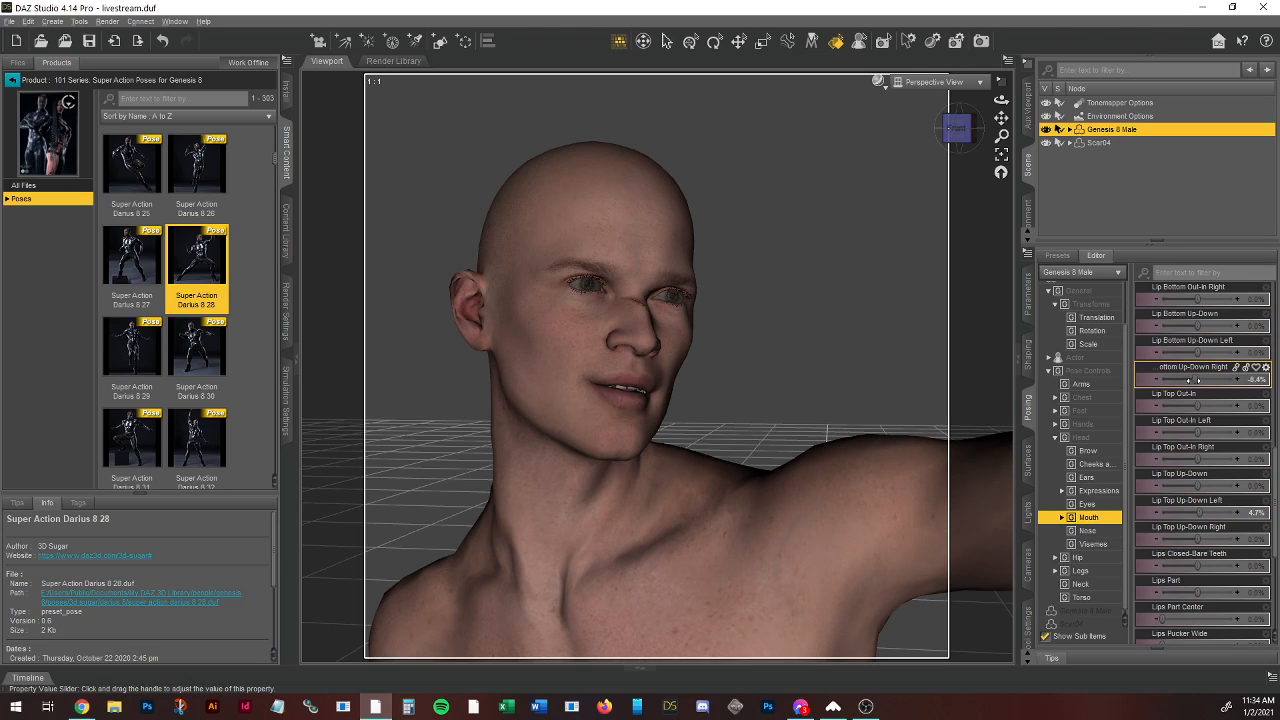
Step: Set Eyes Closed Left to 9.2% and Right to 5.8%, Eyes Squint-Widen Left to 45.8% and Right to 29.0%, and Eyes Up-Down to 43.9%
left_click(1087, 504)
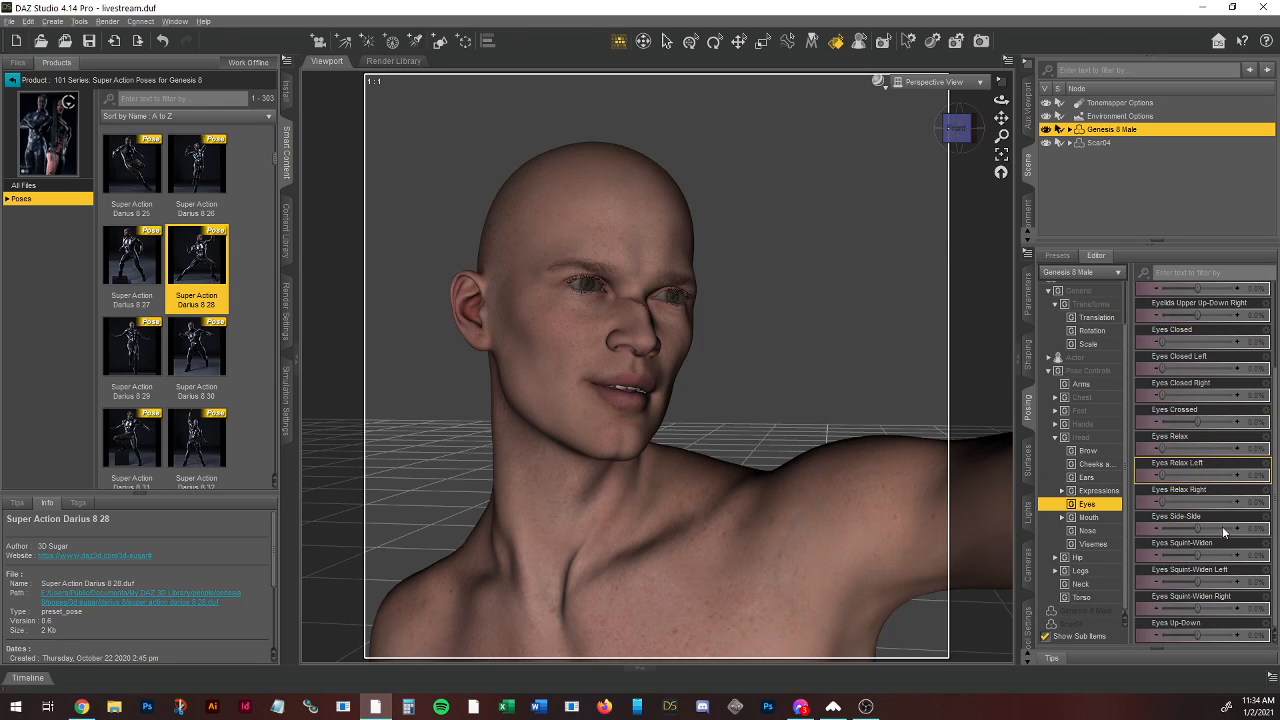
left_click_drag(1203, 581, 1204, 607)
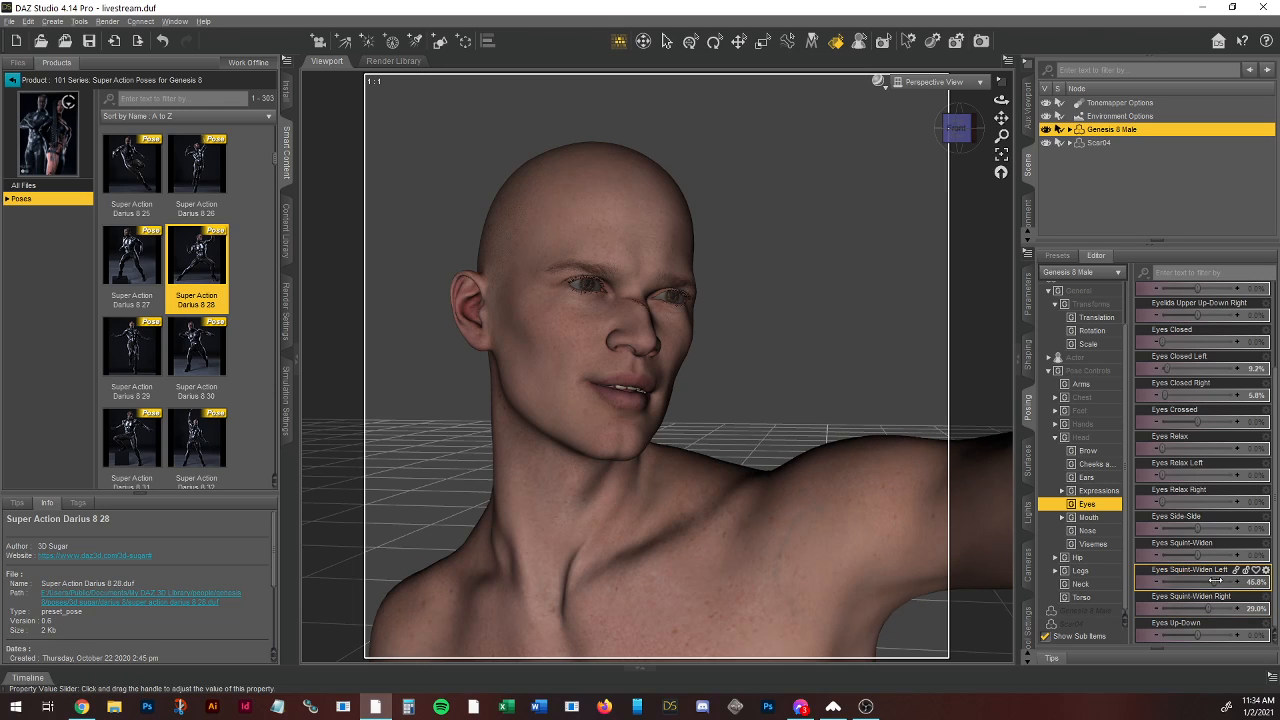
left_click_drag(1212, 581, 1213, 581)
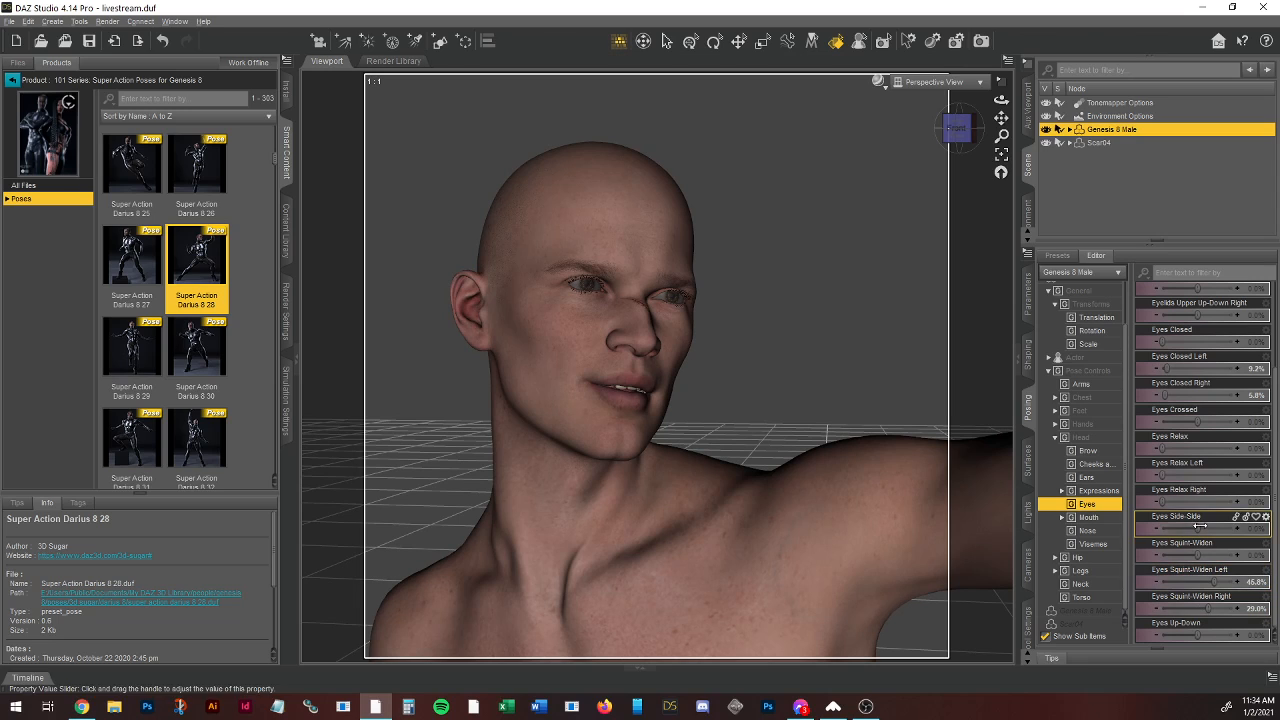
left_click_drag(1199, 632, 1214, 623)
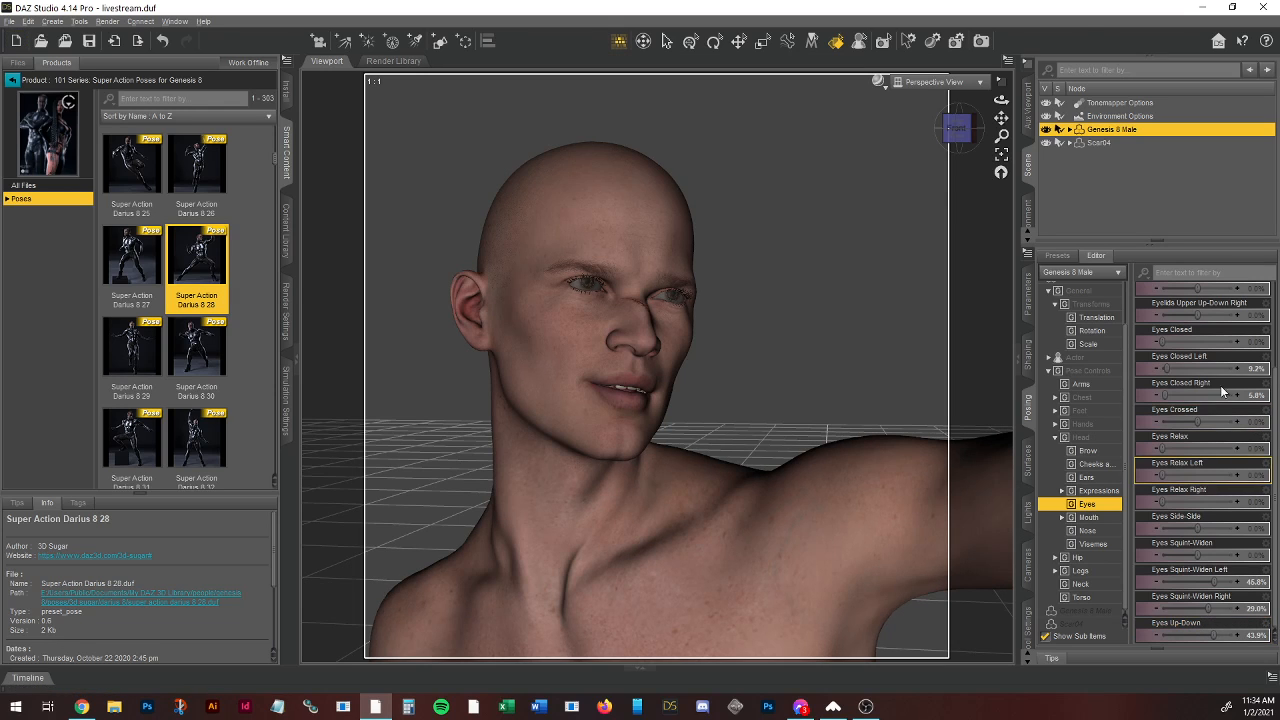
Step: Set Nose Scrunch to 61.2%, Nose Wrinkle to 31.9%, Cheek Eye Flex Left to 23.4% and Cheek Eye Flex Right to 57.0%
left_click(1086, 532)
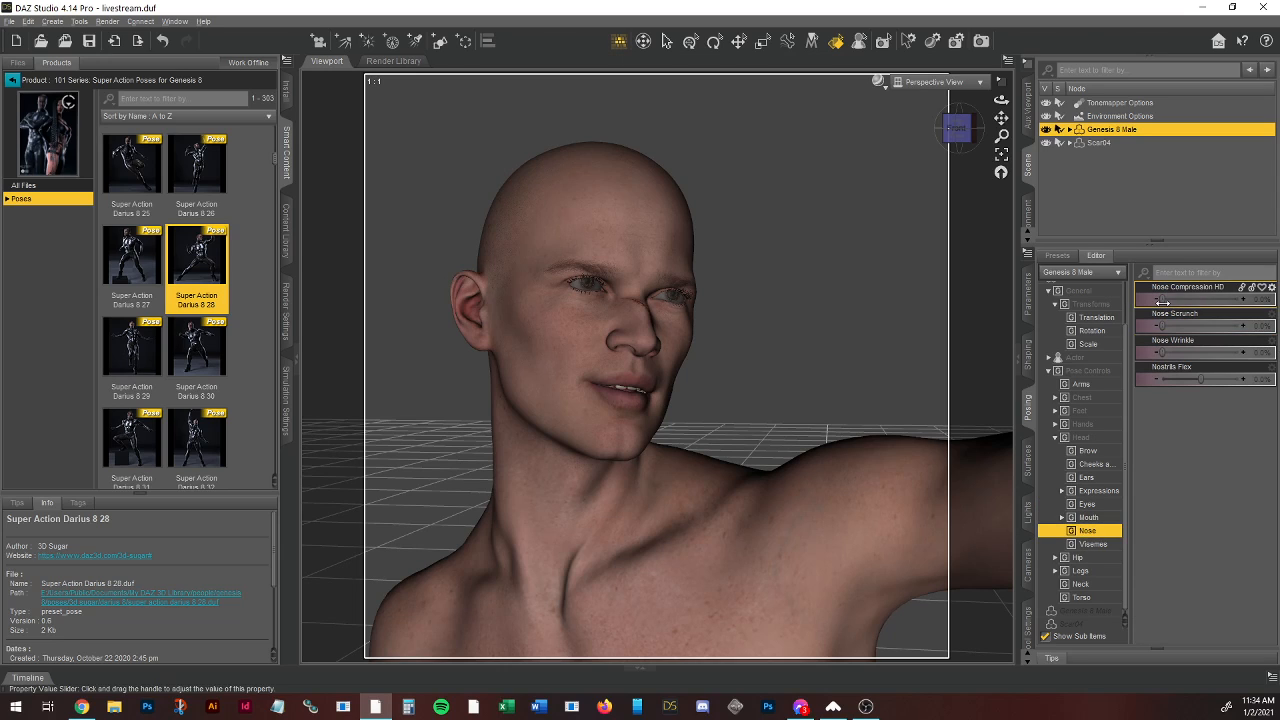
left_click_drag(1167, 323, 1189, 350)
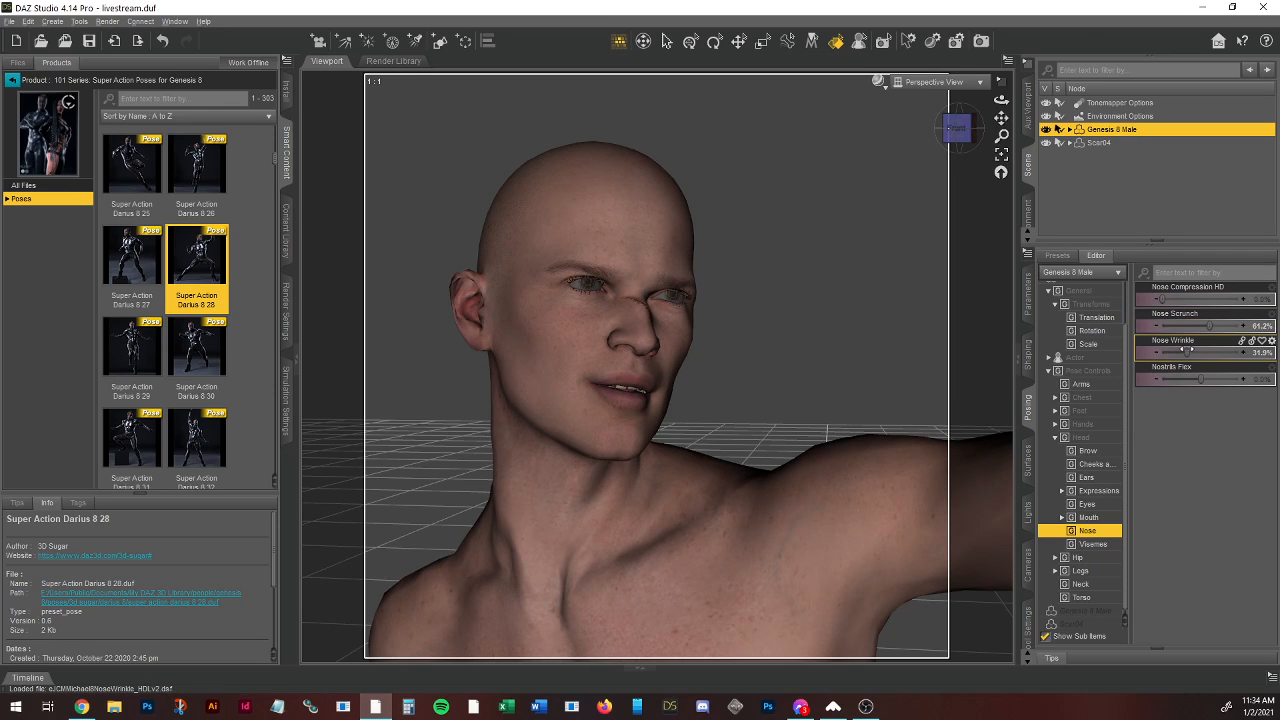
left_click(1087, 466)
left_click_drag(1196, 404, 1251, 433)
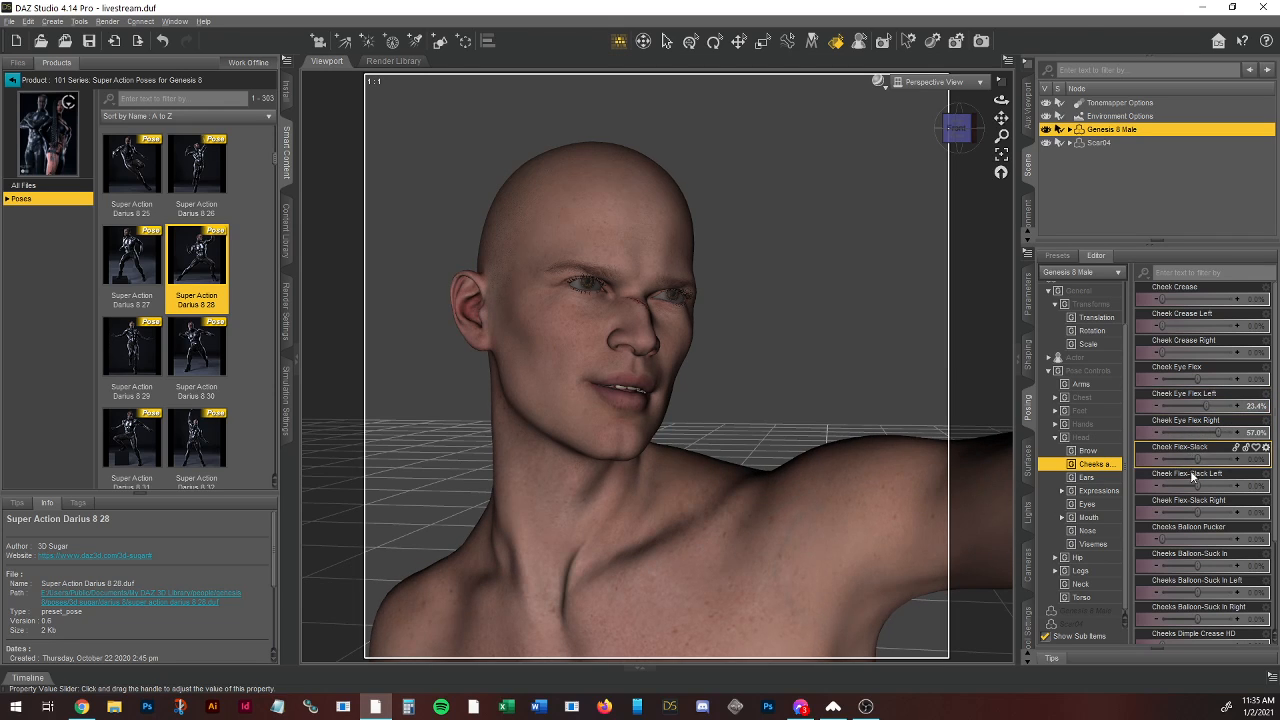
Step: Set Cheeks Balloon-Suck In and its Left version to -10.3%, the Right version to 17.8%, Jaw Out-In to -6.5% and Jaw Side-Side to -2.8%
left_click_drag(1163, 537, 1194, 554)
left_click_drag(1200, 618, 1204, 615)
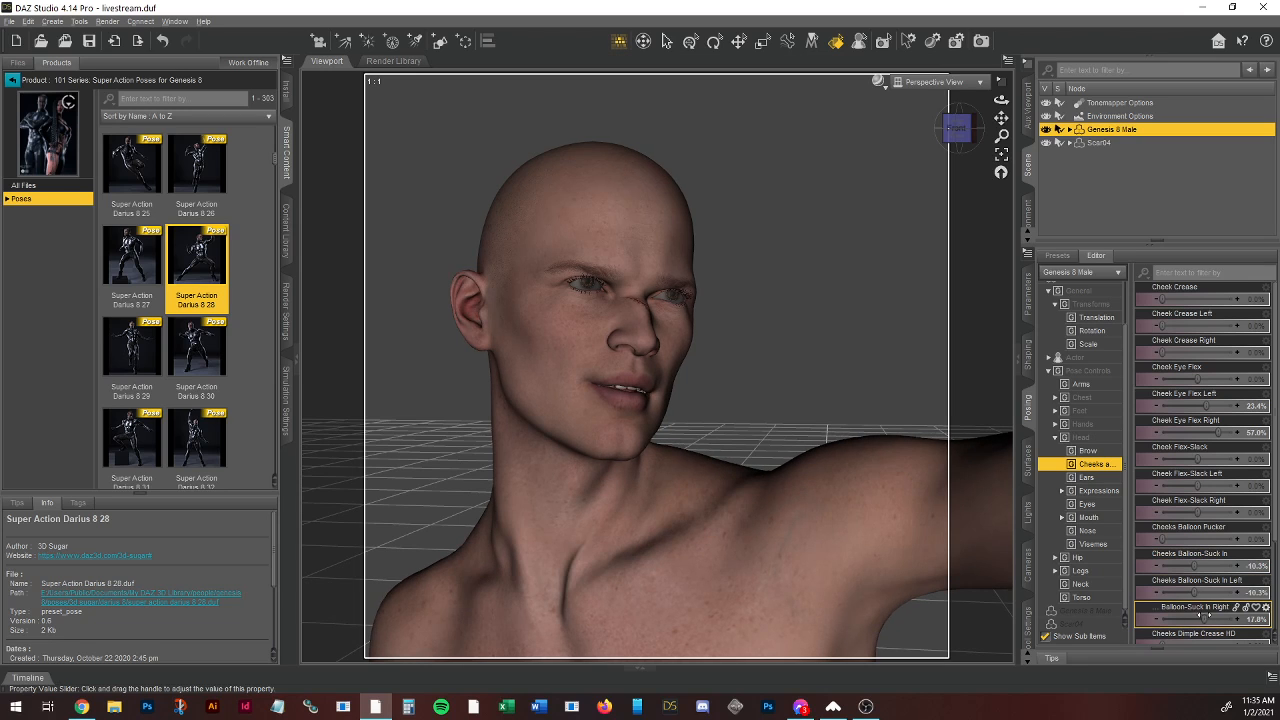
scroll(1214, 602, "down", 2)
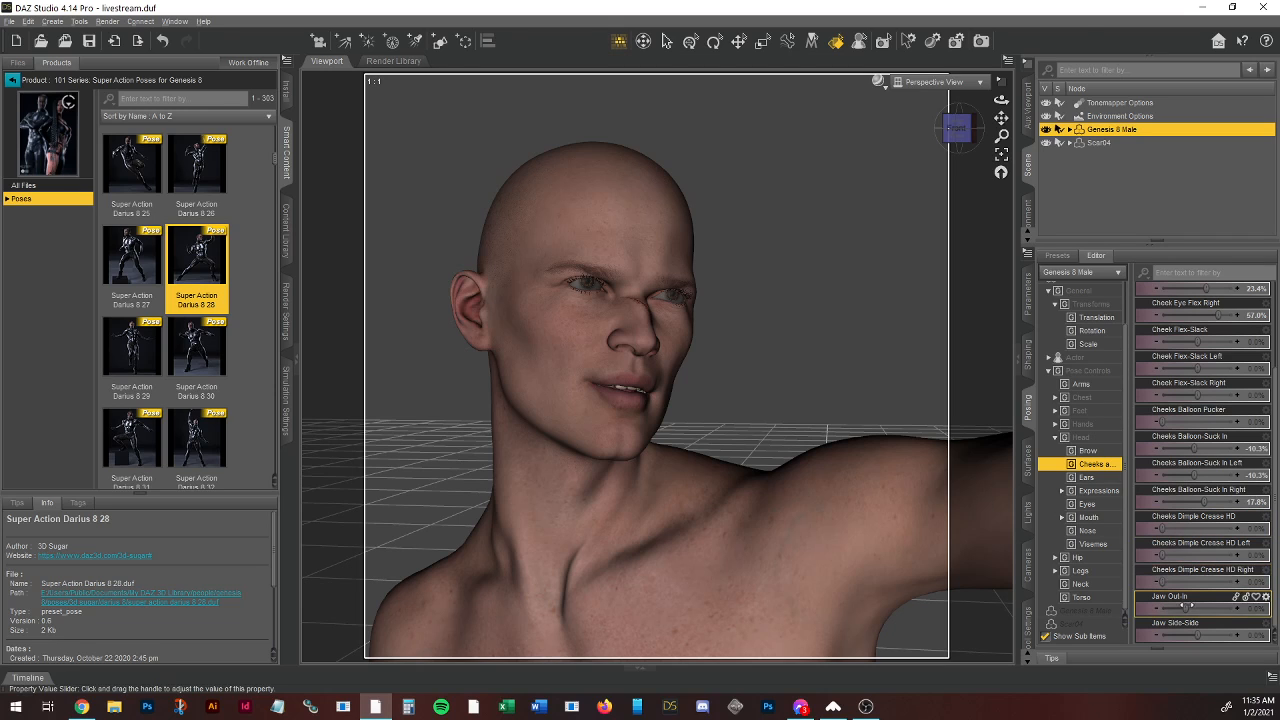
left_click_drag(1187, 608, 1189, 630)
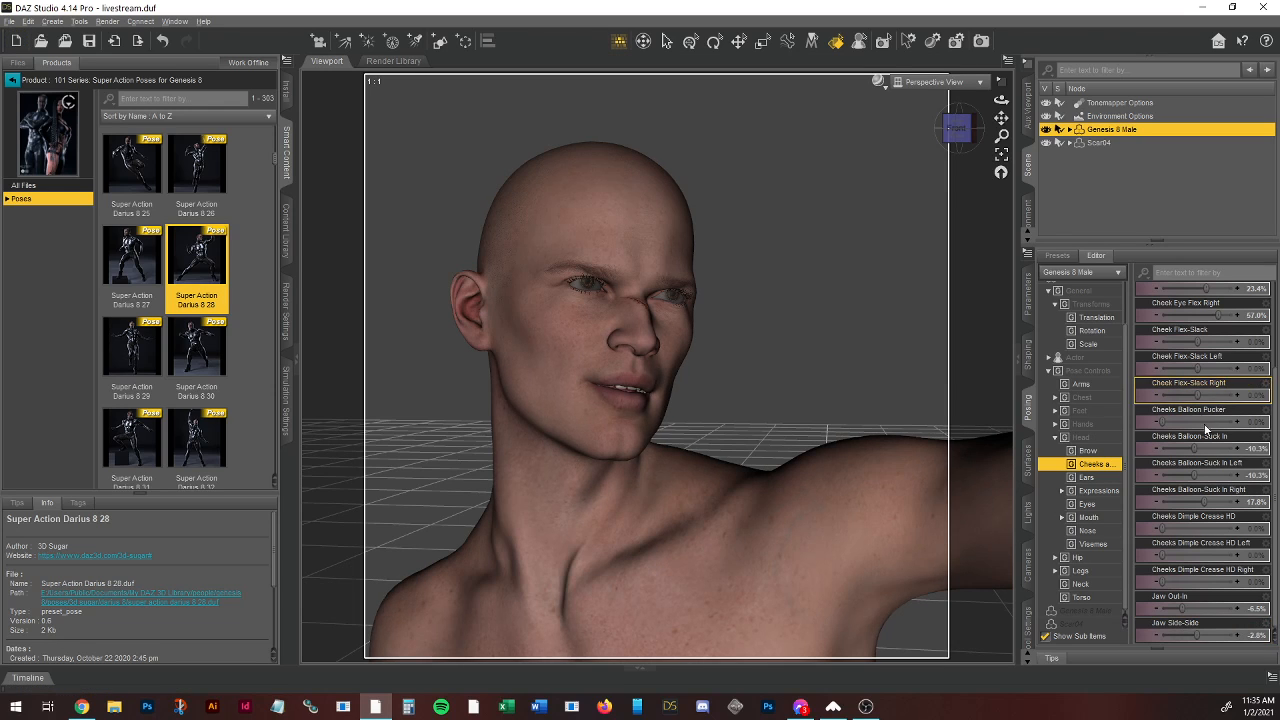
Step: Set Cheek Crease Right to 32.7% and Cheek Crease Left to 20.6%
scroll(1220, 430, "up", 3)
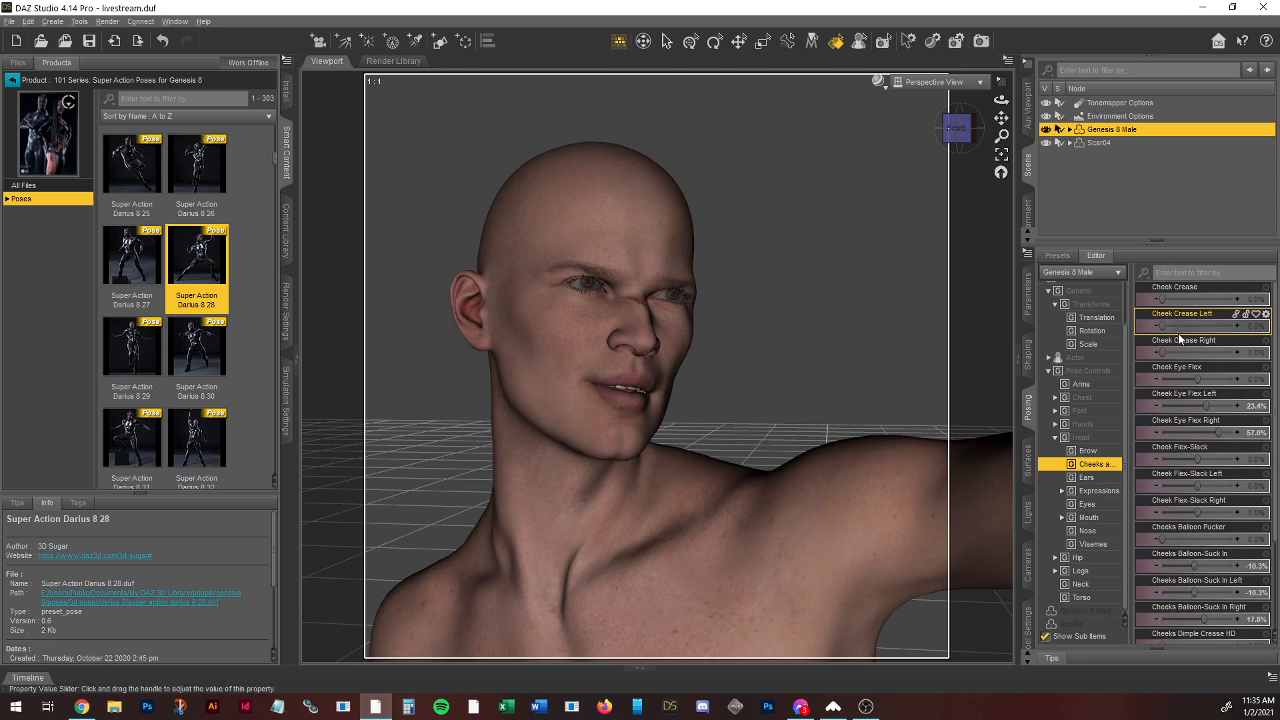
left_click_drag(1172, 350, 1219, 360)
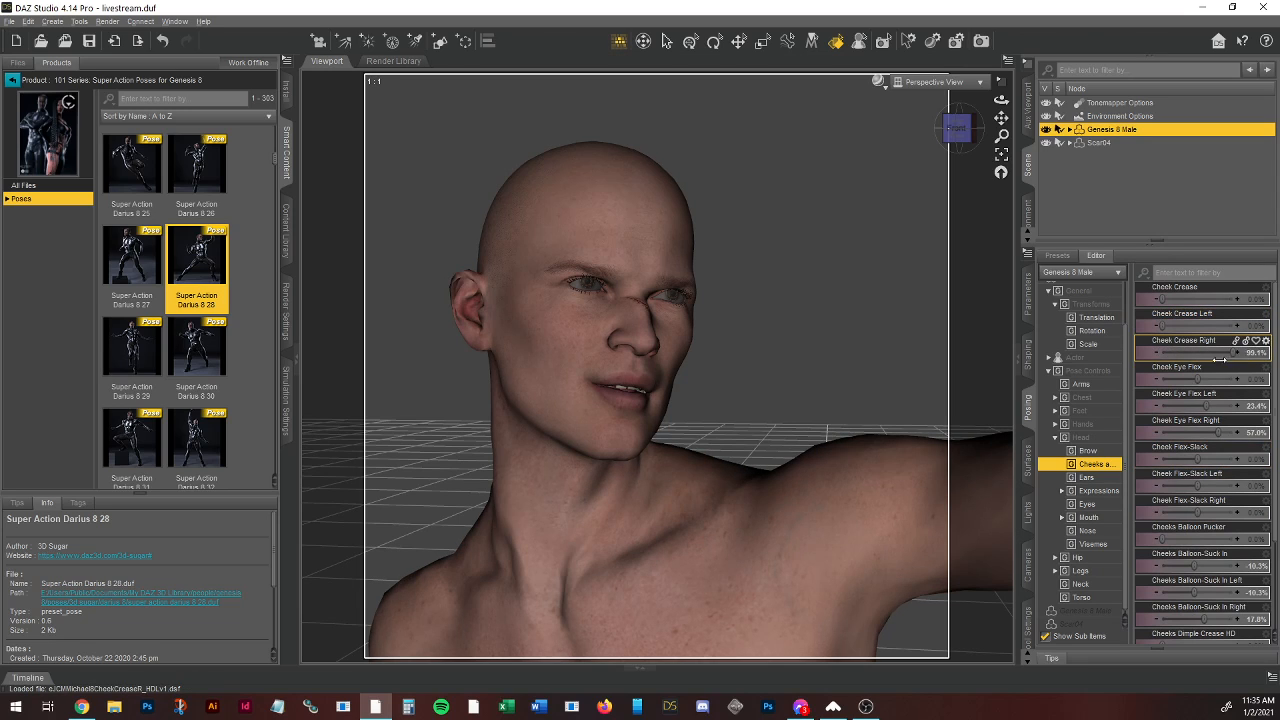
left_click_drag(1162, 326, 1172, 326)
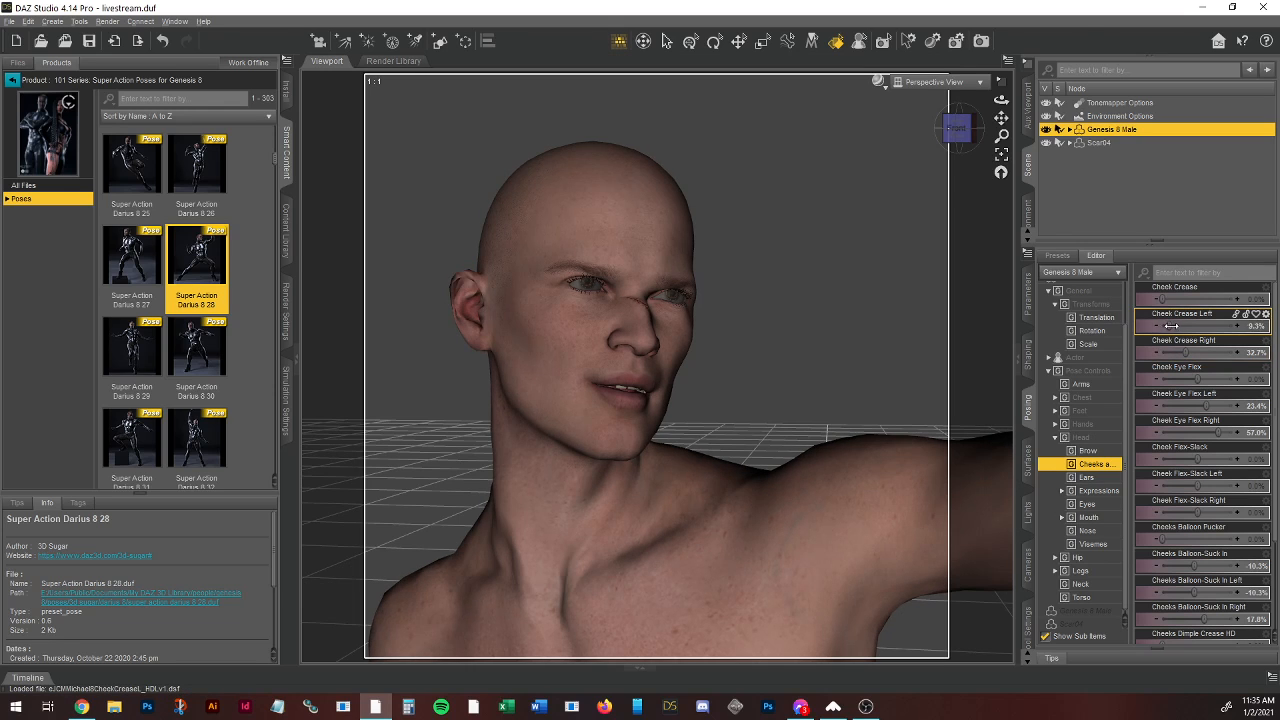
Step: Switch the viewport draw style to NVIDIA Iray to preview the facial expression
left_click(878, 82)
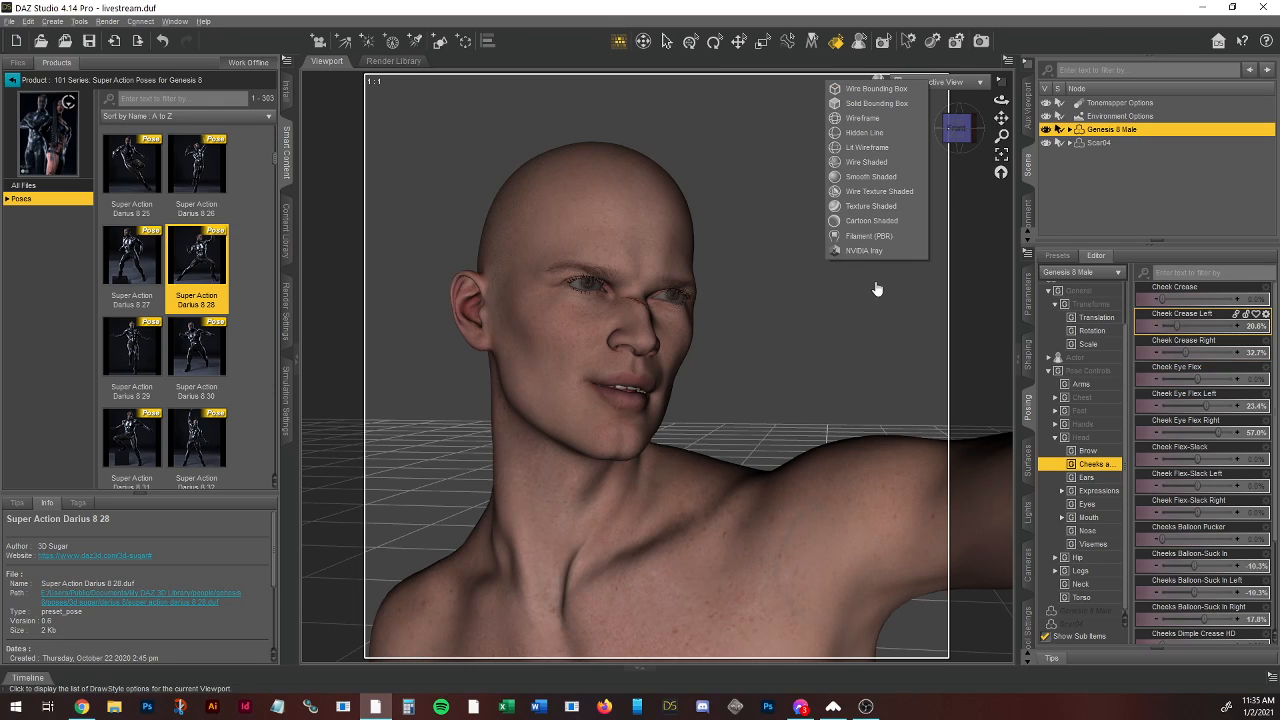
left_click(867, 251)
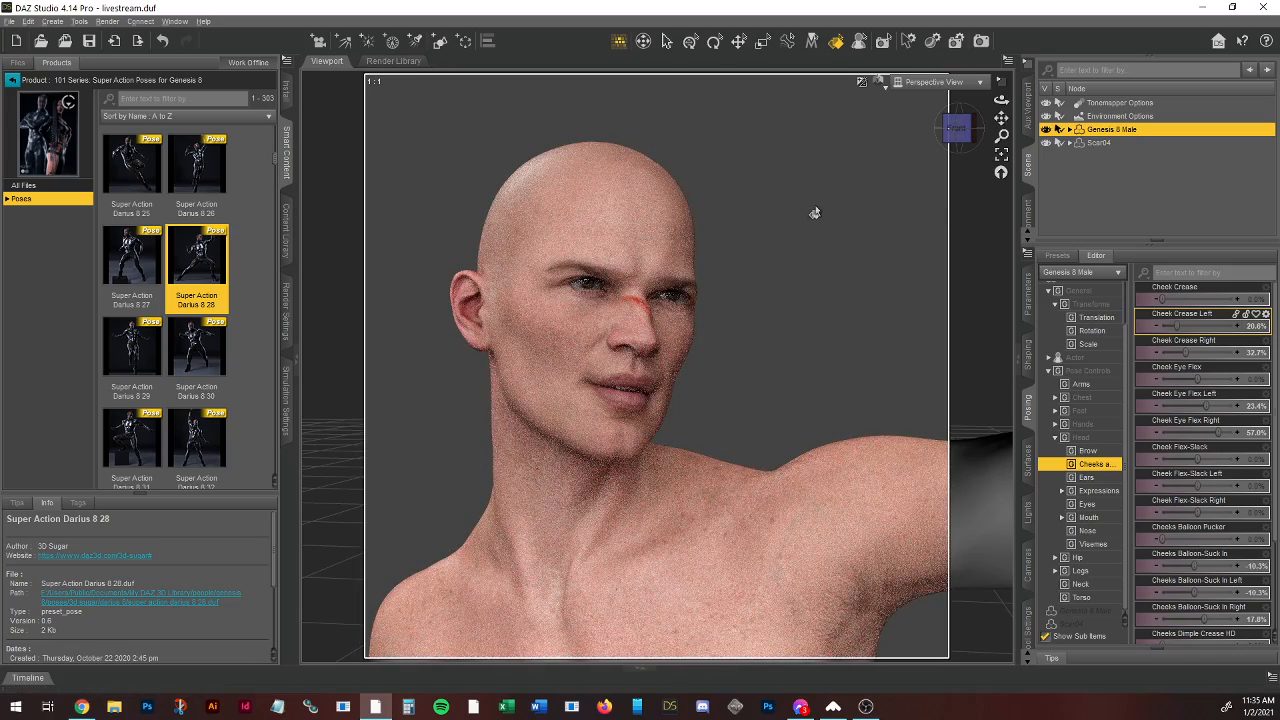
Step: In Texture Shaded view, set Brow Outer Up-Down Left to 94.8%, Right to 62.1%, Brow Outer Up-Down to -8.6%, and Brow Inner Up-Down Left and Right to -41.4%
left_click(1087, 451)
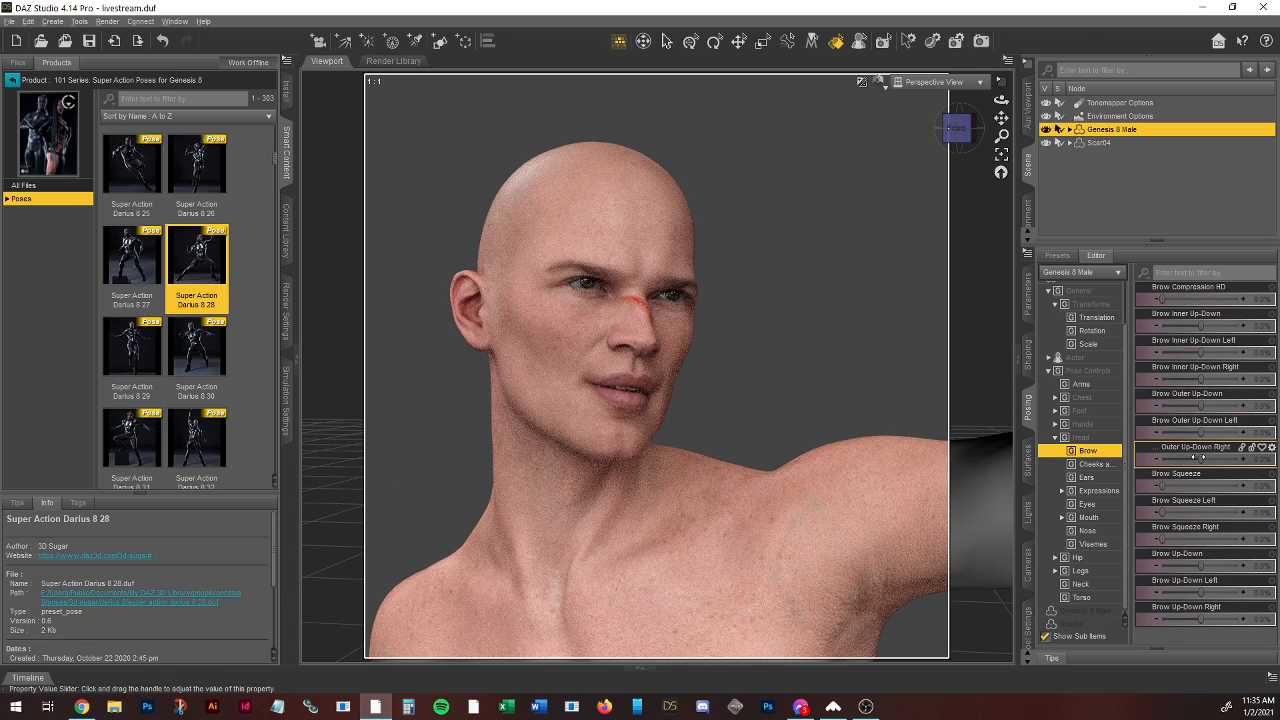
mouse_move(1200, 459)
left_click(861, 81)
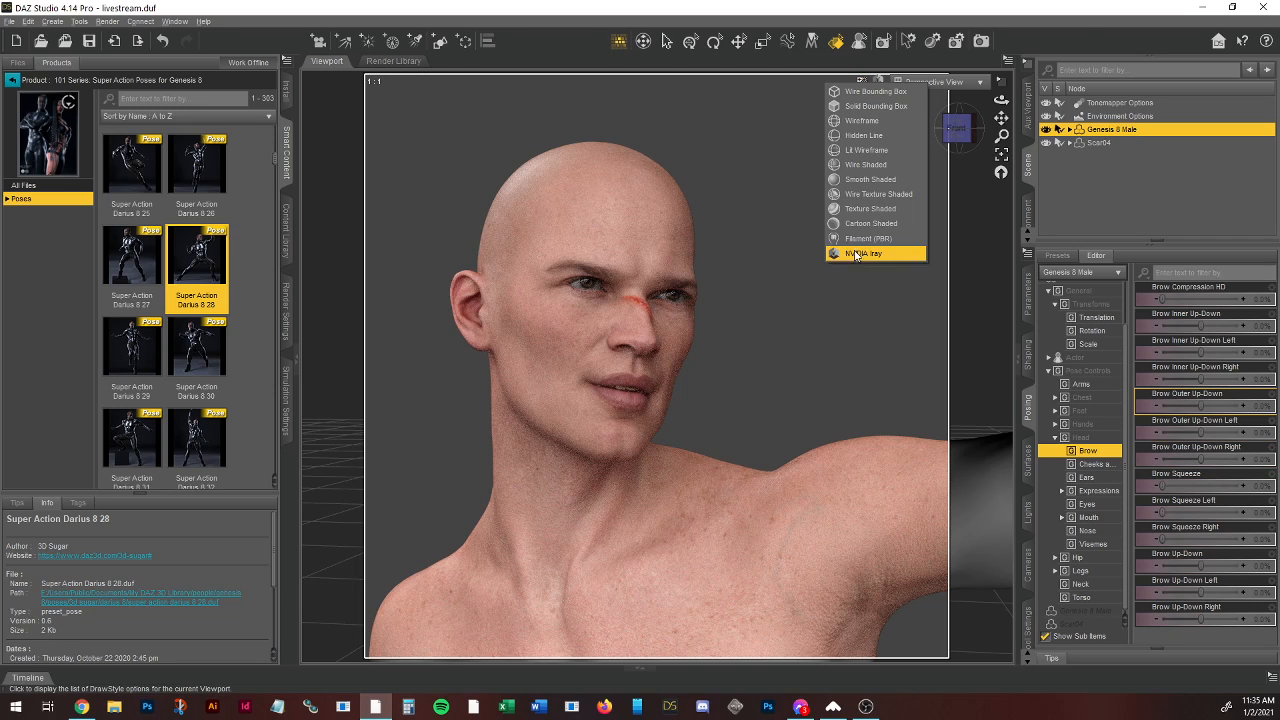
left_click(859, 211)
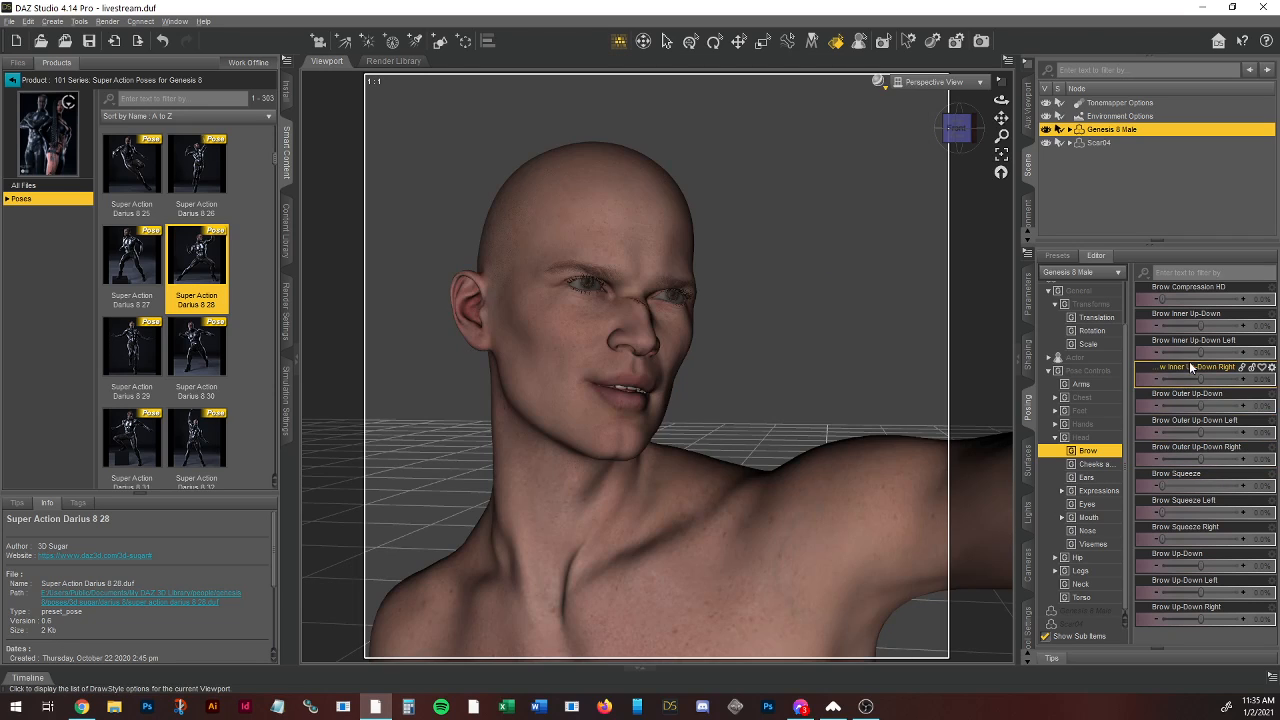
mouse_move(1201, 433)
left_mouse_down()
mouse_move(1221, 433)
mouse_move(1217, 457)
left_mouse_up()
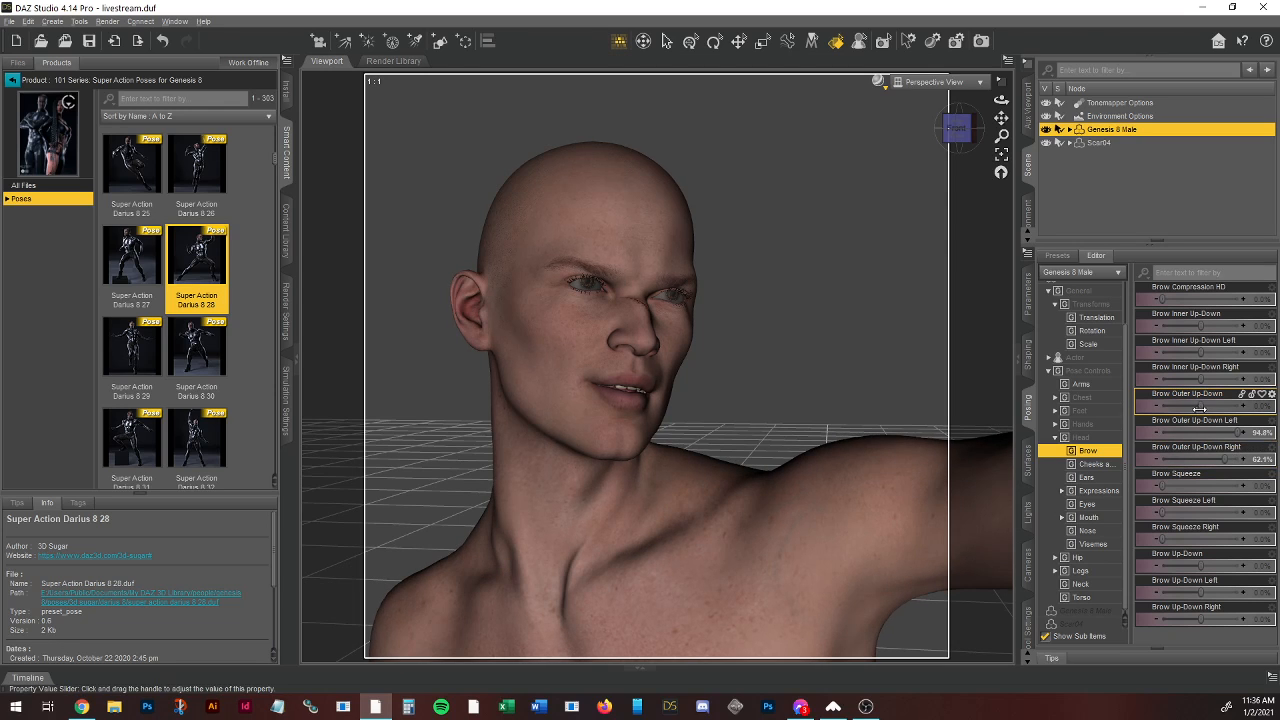
mouse_move(1199, 410)
left_mouse_down()
mouse_move(1222, 379)
mouse_move(1185, 379)
mouse_move(1185, 355)
left_mouse_up()
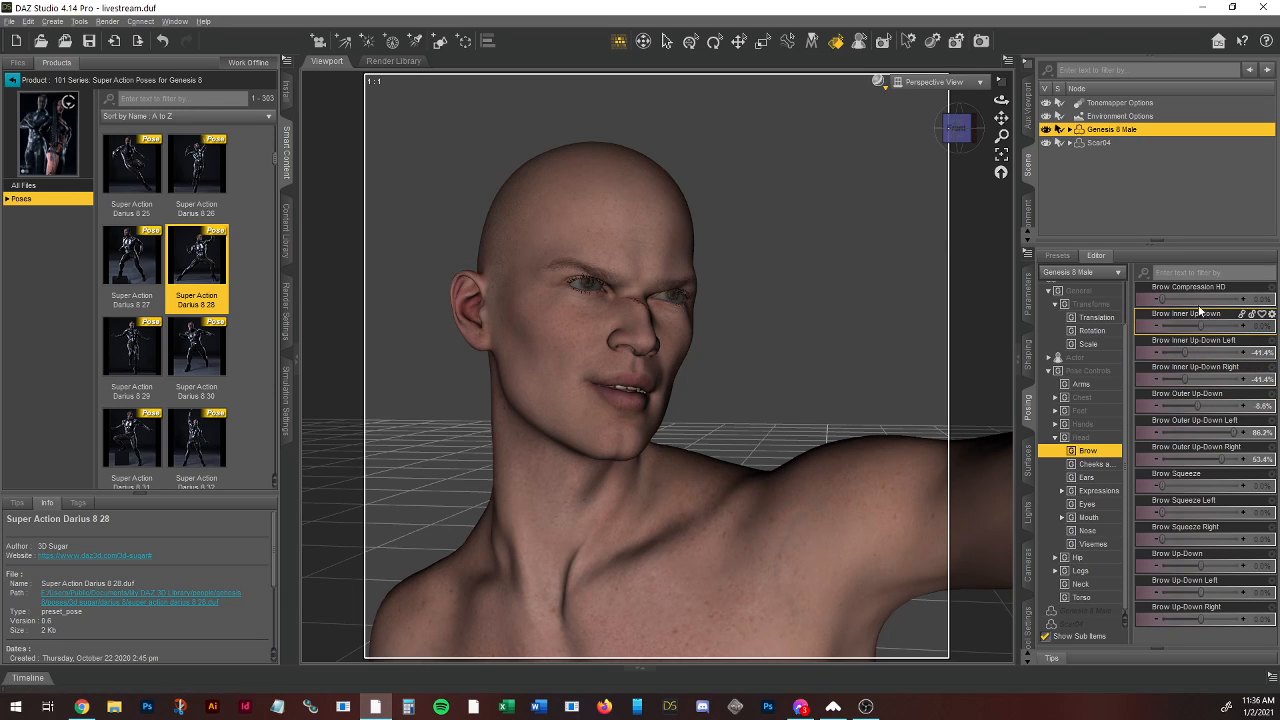
Step: Set Brow Up-Down to 60.3%, Brow Up-Down Right to 48.3% and Eyes Relax to 27.1%
left_click_drag(1200, 565, 1223, 565)
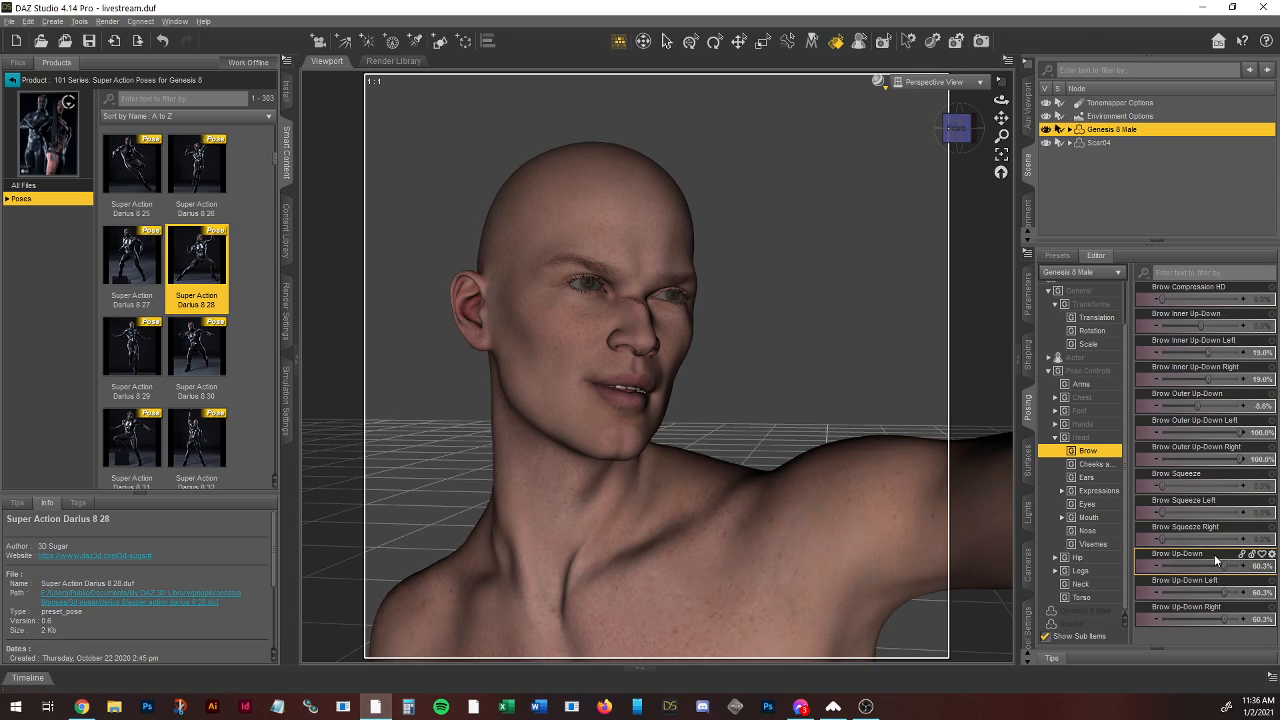
left_click_drag(1224, 622, 1213, 622)
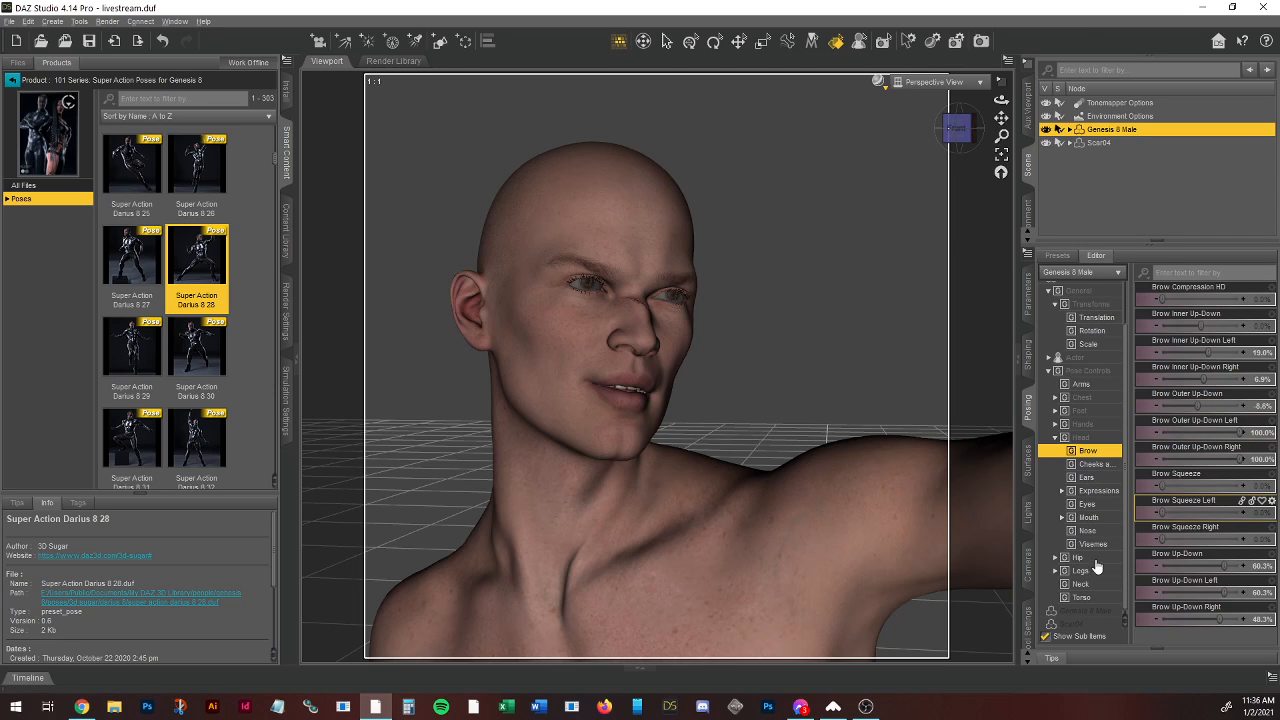
left_click(1087, 506)
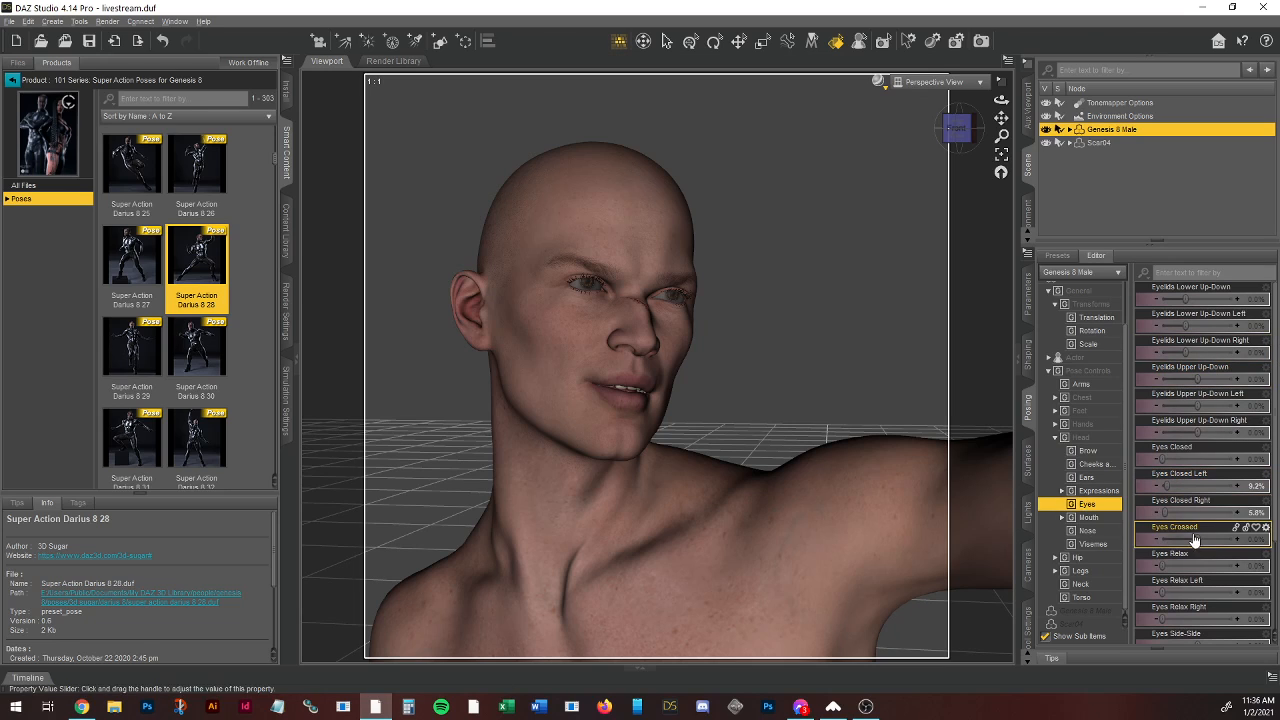
left_click_drag(1166, 563, 1181, 563)
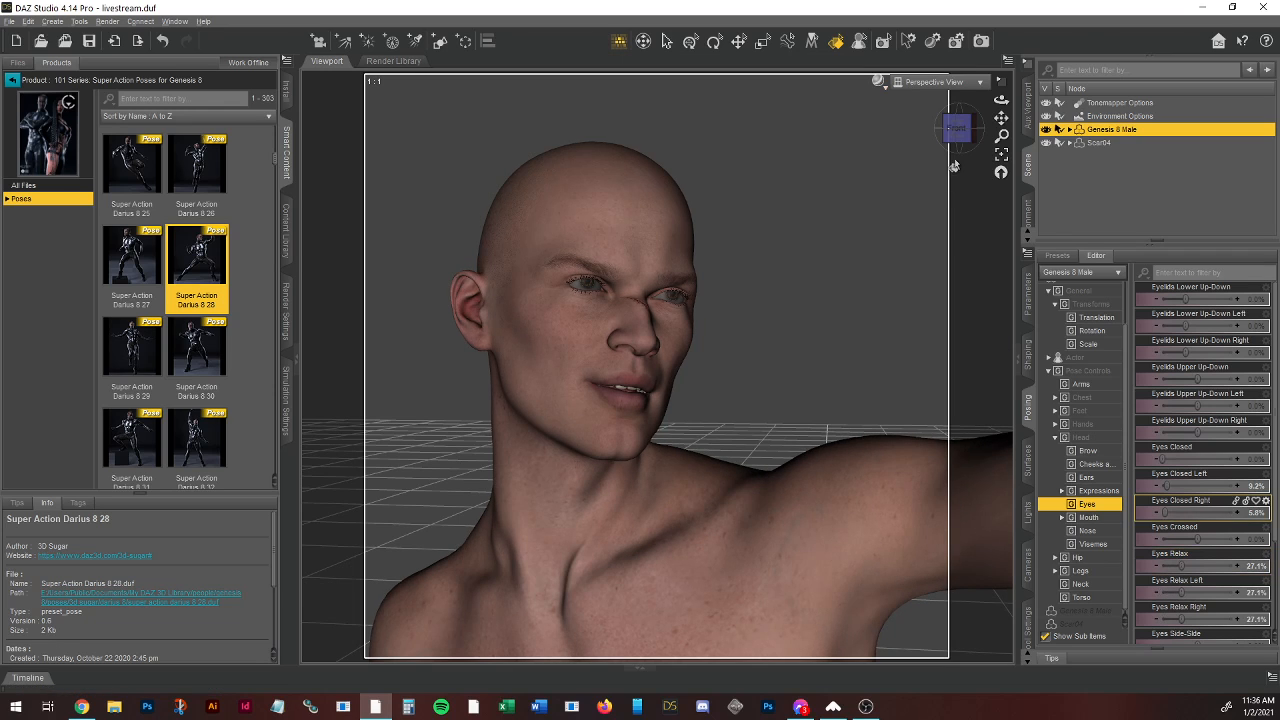
Step: Switch the viewport draw style to NVIDIA Iray and frame the figure from its raised hand down to the thighs
left_click(878, 82)
left_click(871, 251)
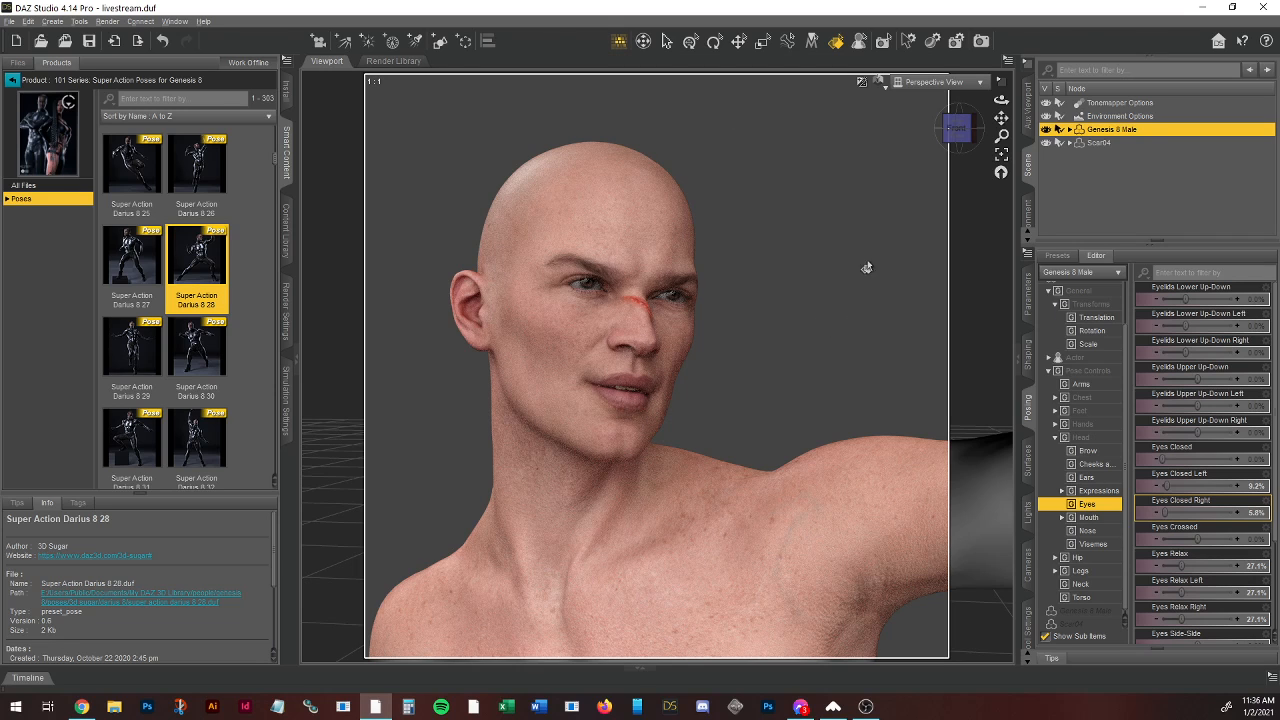
scroll(865, 288, "down", 10)
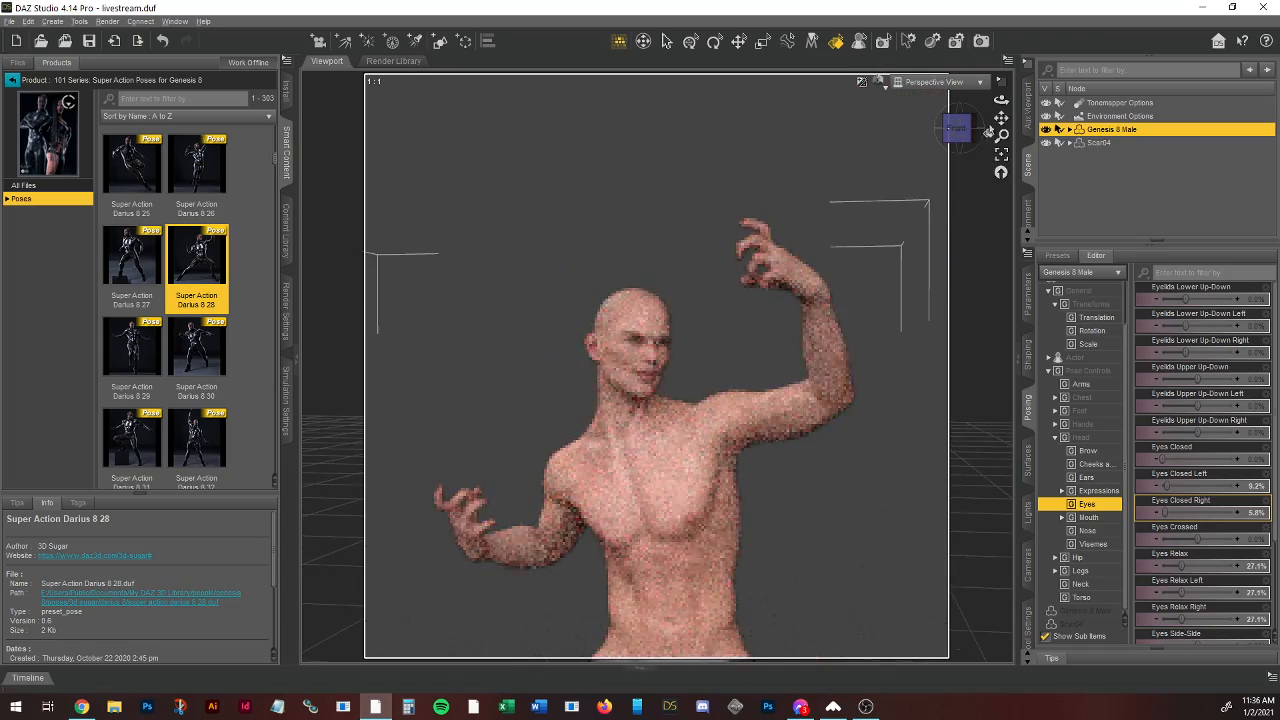
left_click_drag(1001, 117, 1001, 145)
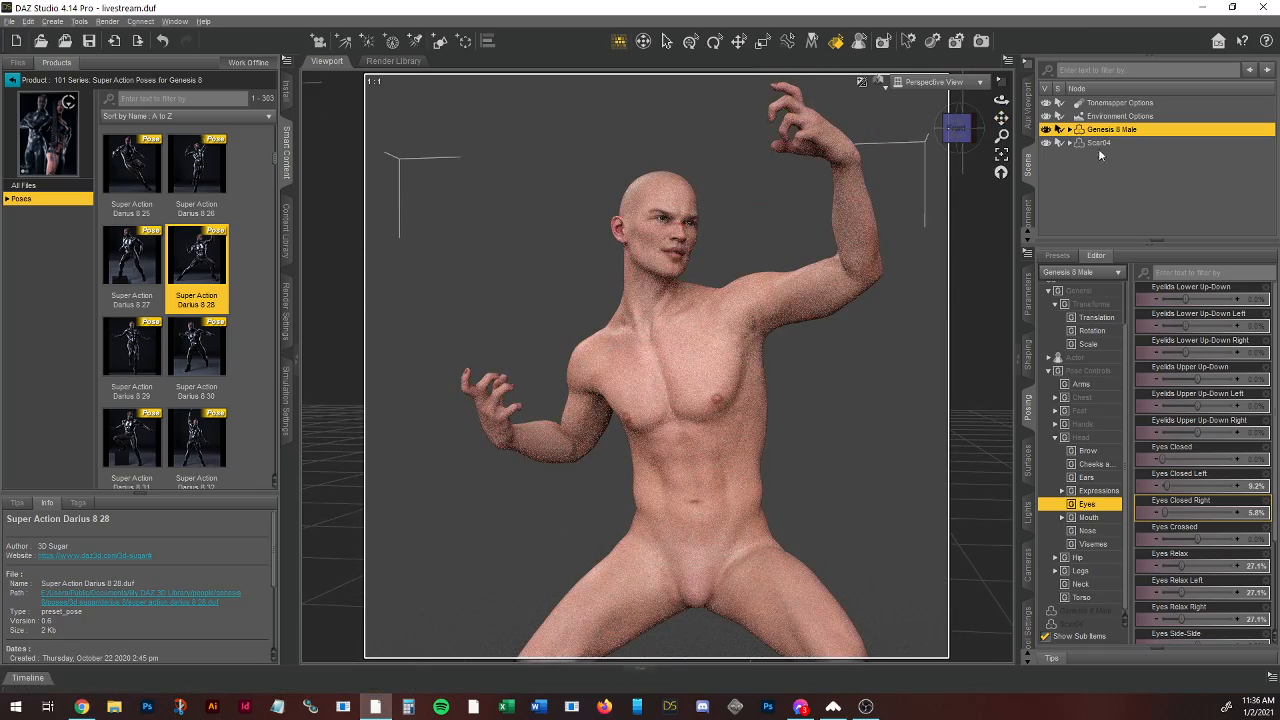
Step: Filter the Genesis 8 Male shaping morphs by "skin" and set the Skin Base Bend Controller to 100%
left_click(1036, 357)
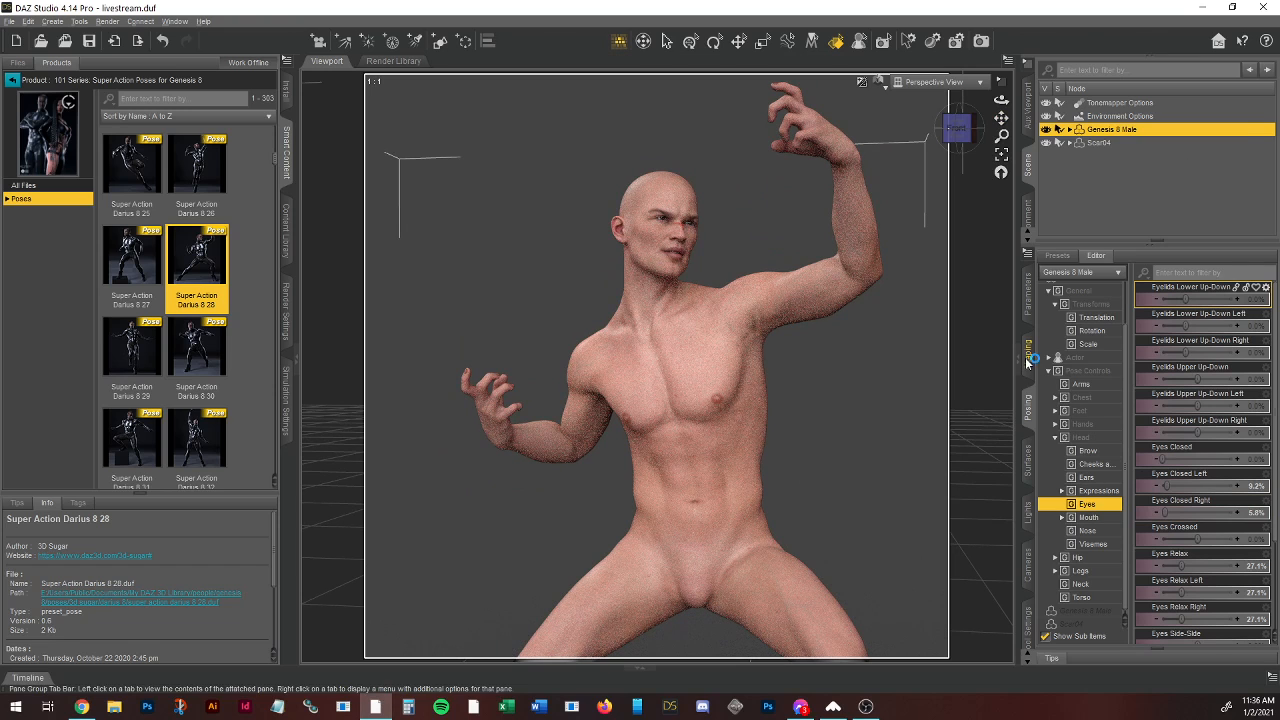
left_click(1079, 330)
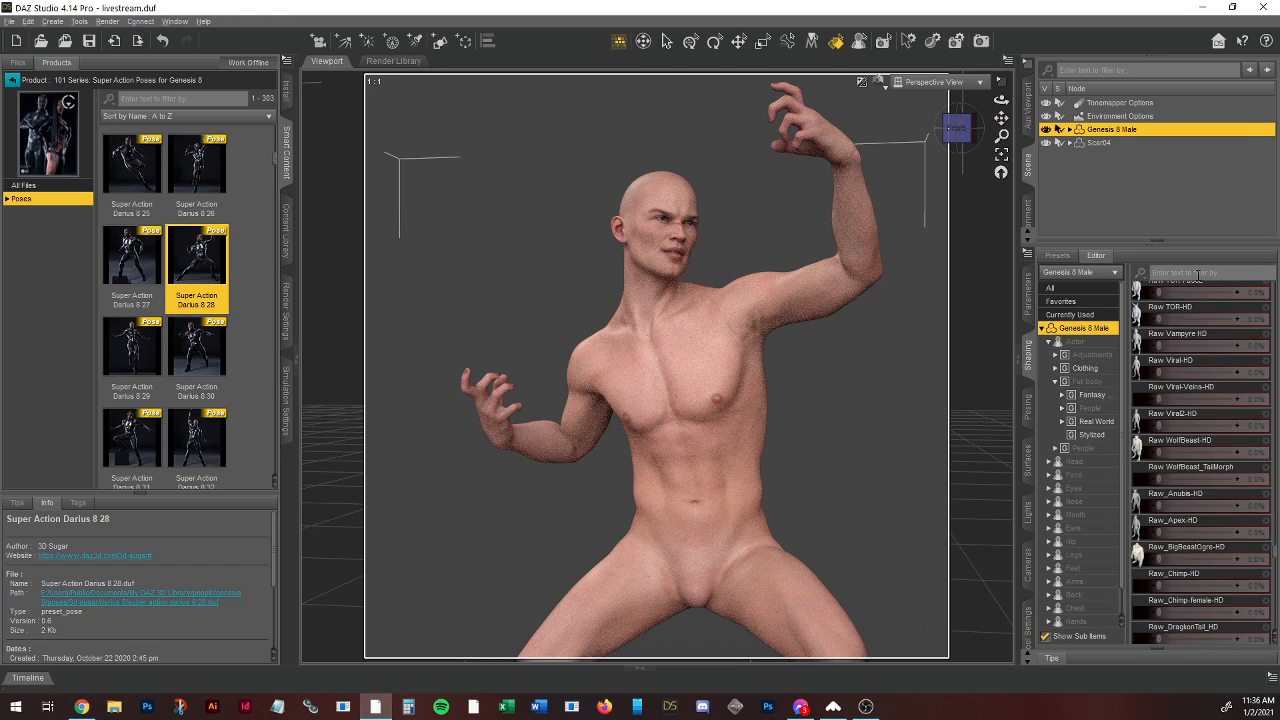
left_click(1174, 271)
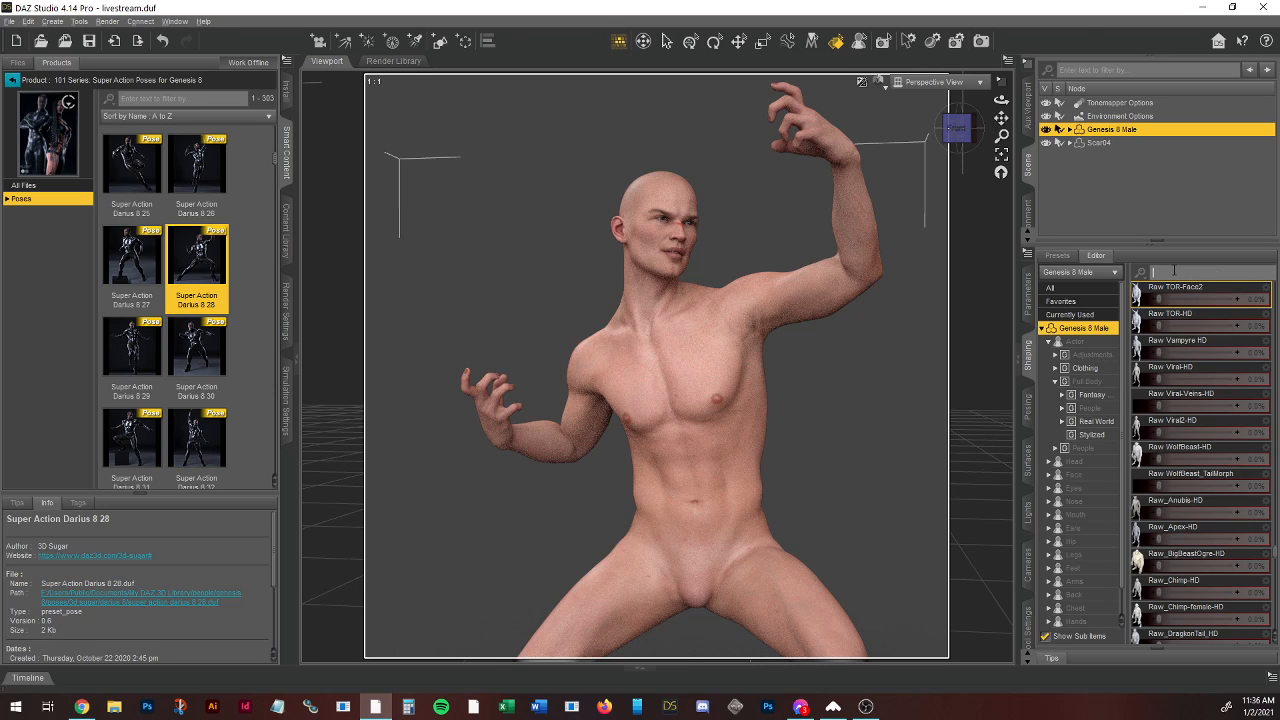
type("c")
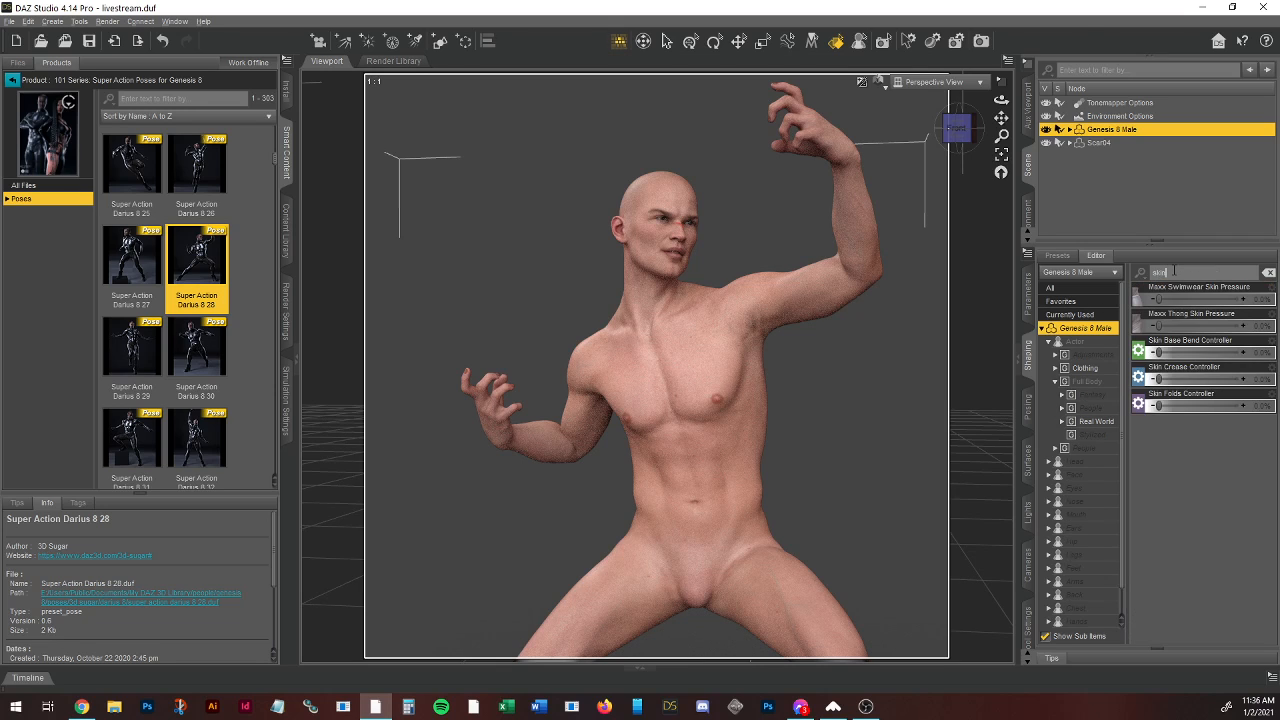
left_click(1267, 356)
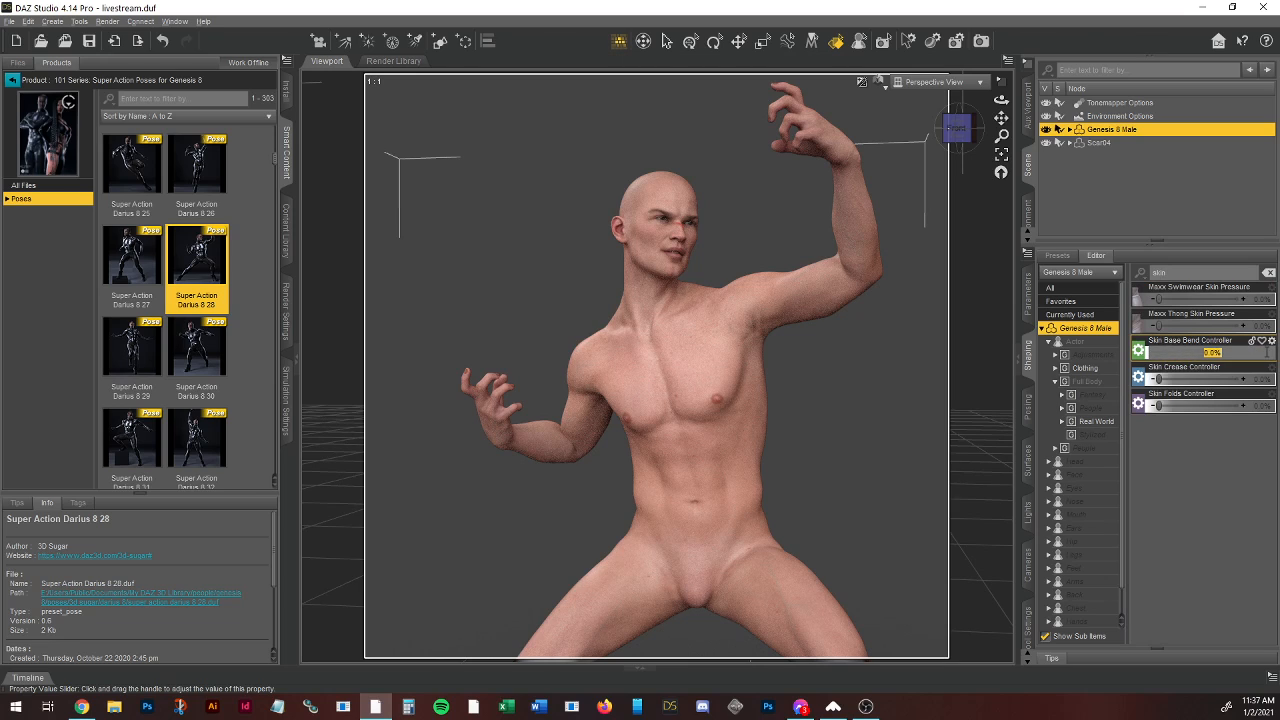
type("100")
key("Return")
Step: Set the Skin Crease Controller and the Skin Folds Controller to 100%
left_click(1264, 379)
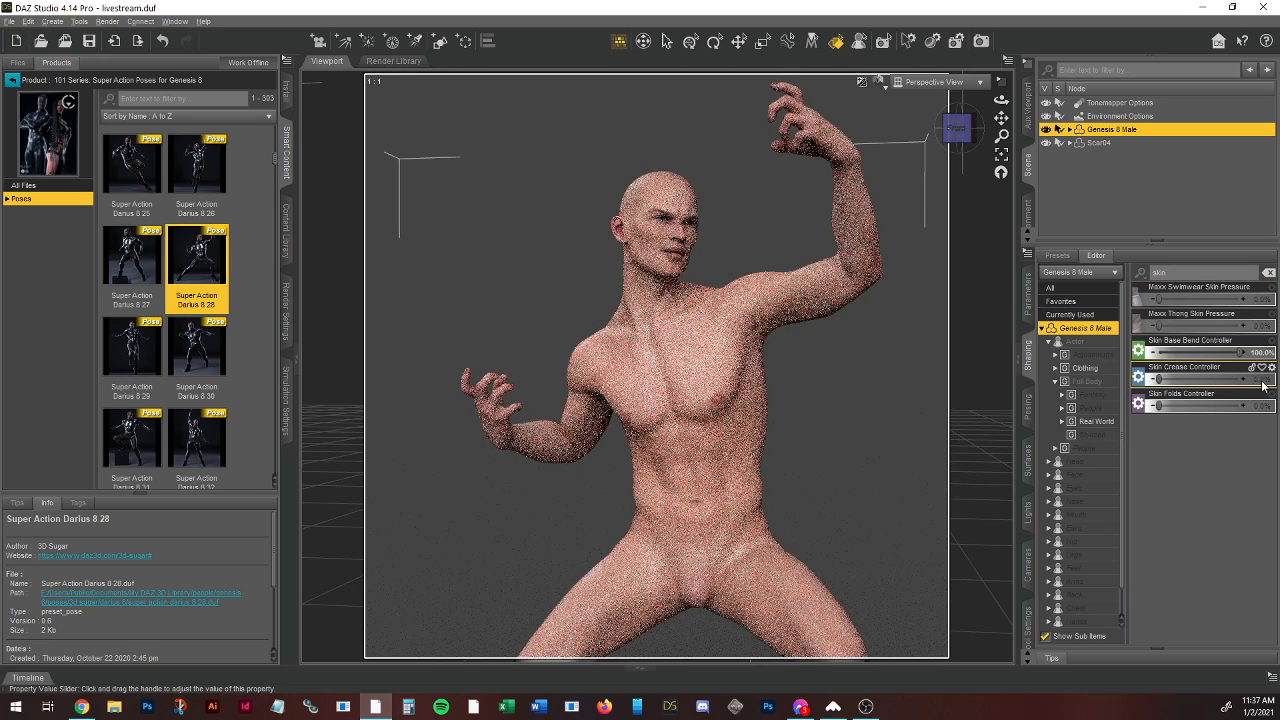
type("100")
key("Return")
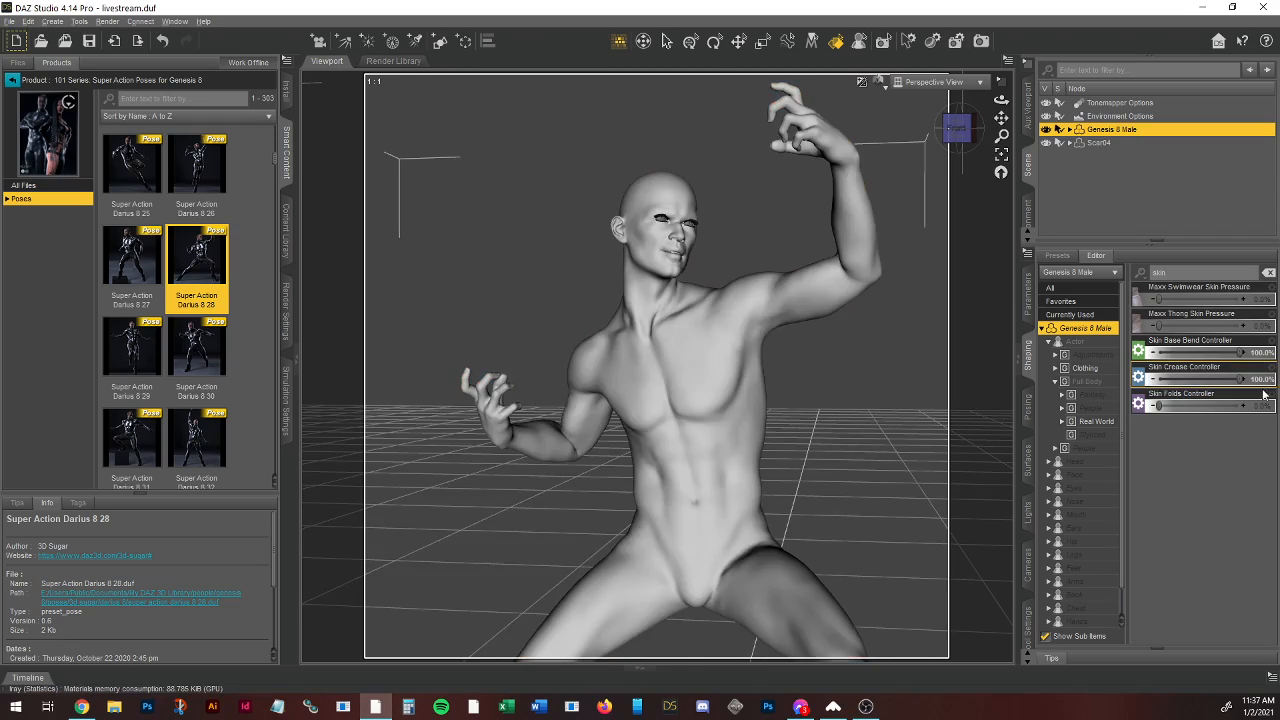
left_click(1260, 406)
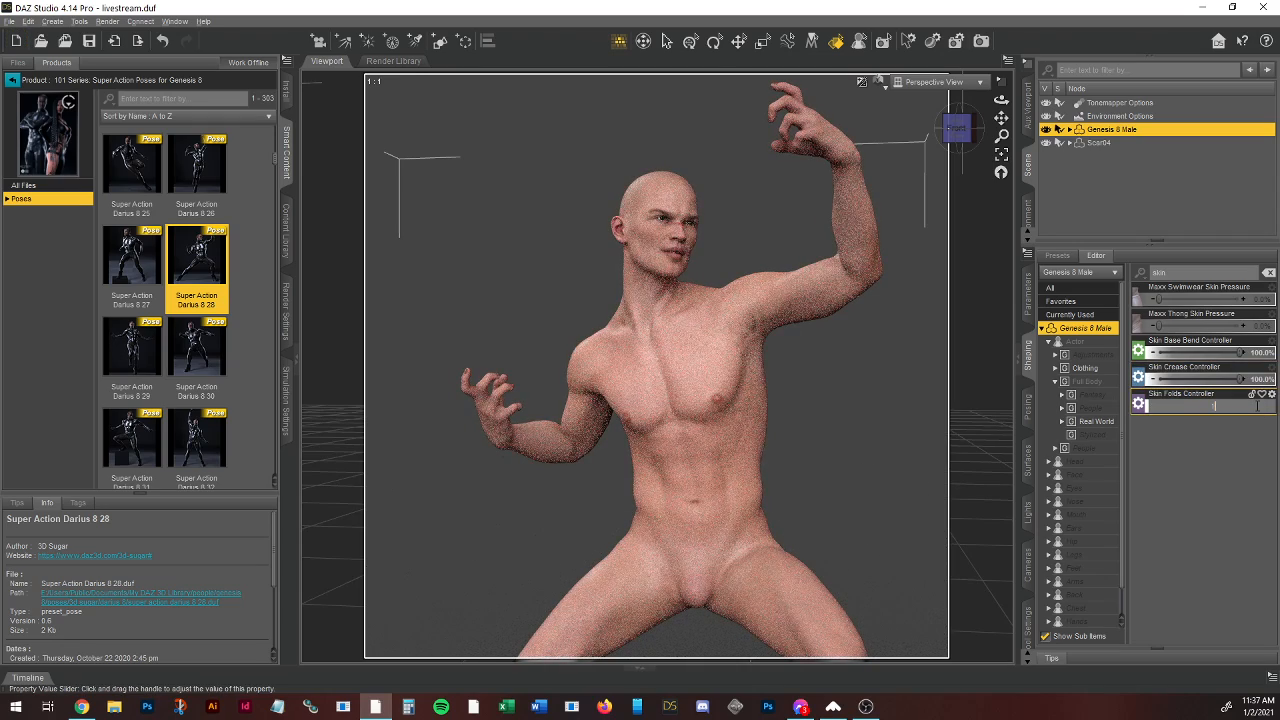
type("100")
key("Return")
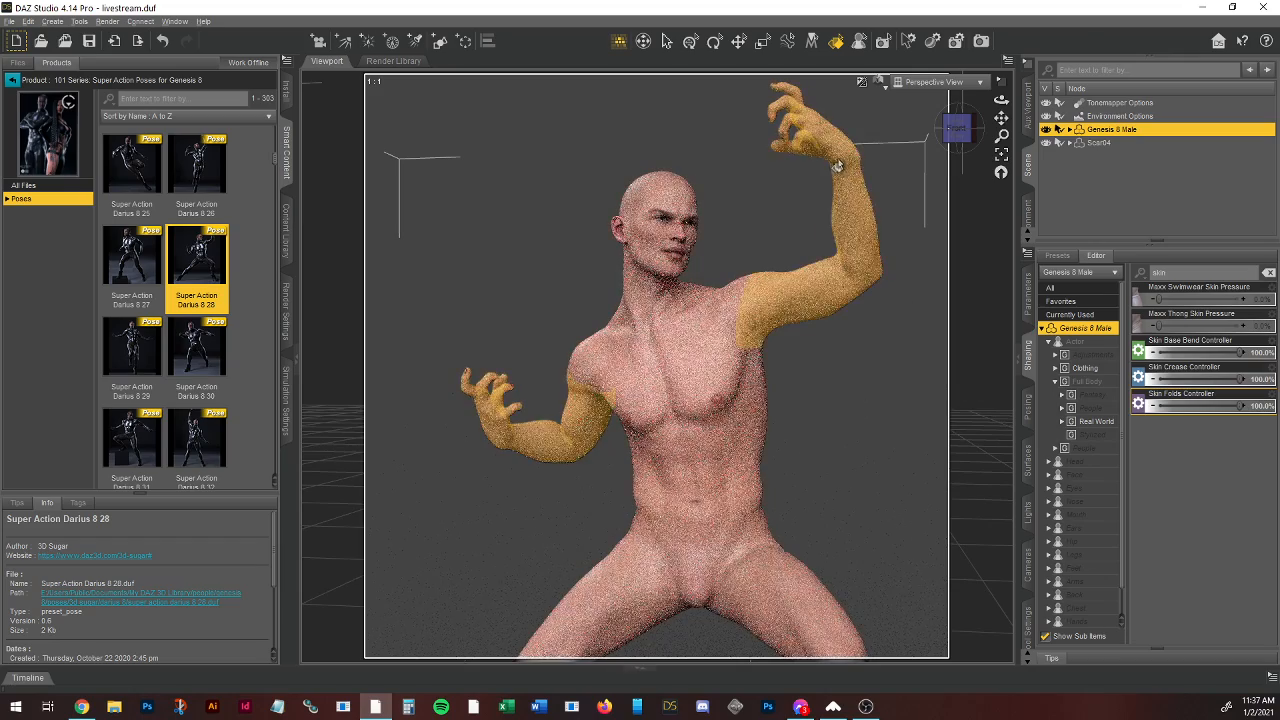
Step: Filter the shaping morphs by "vasc" and set the Vascularity All and Vascularity Basic controllers to 35%
double_click(1173, 274)
key("BackSpace")
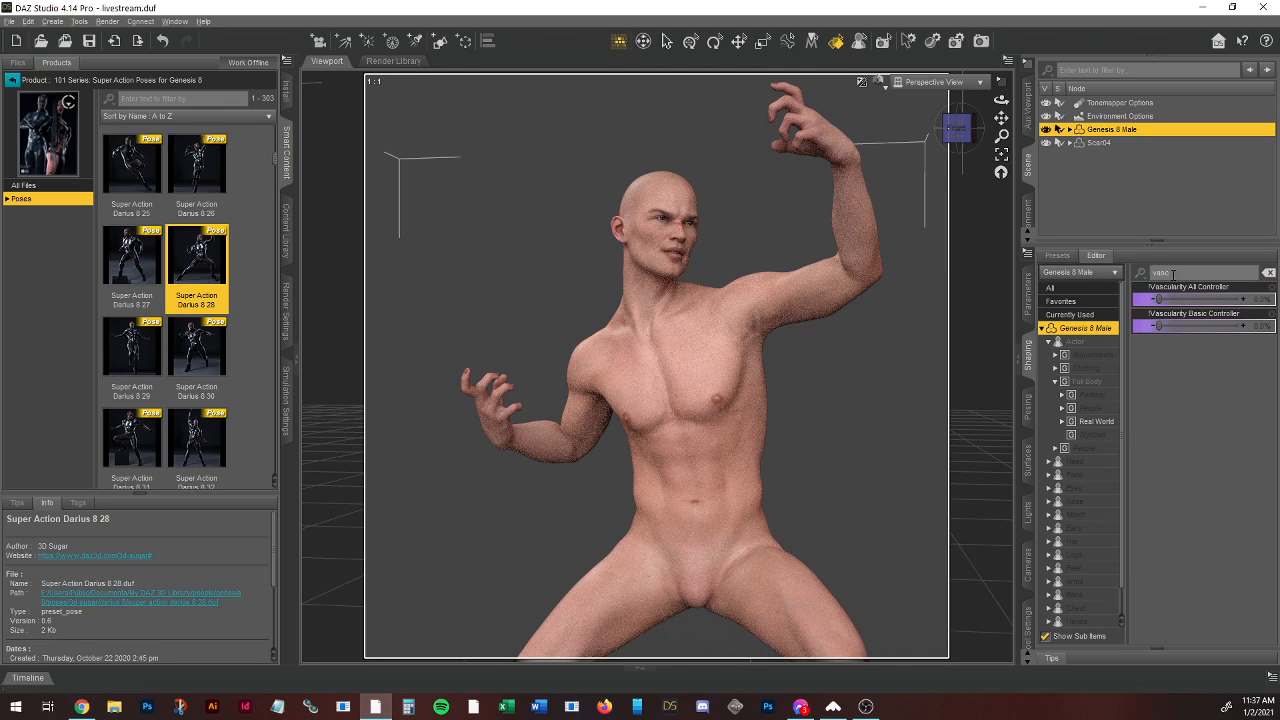
left_click(1265, 300)
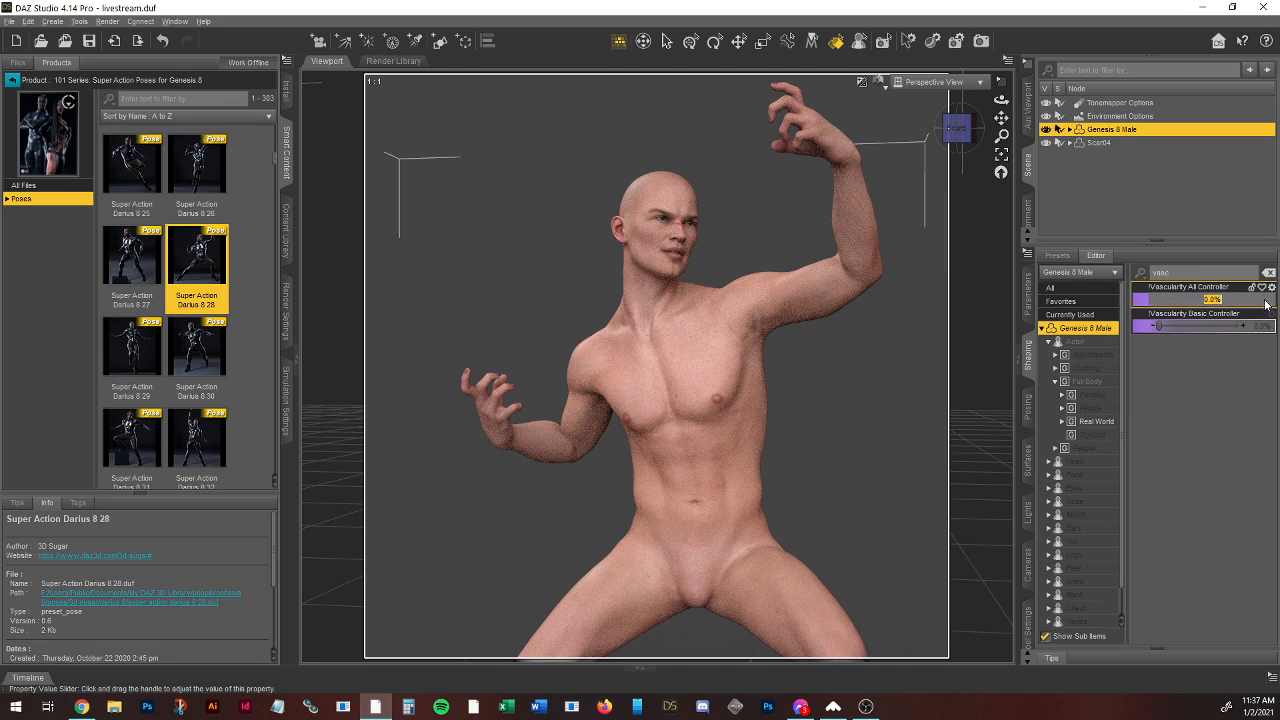
type("35")
key("Return")
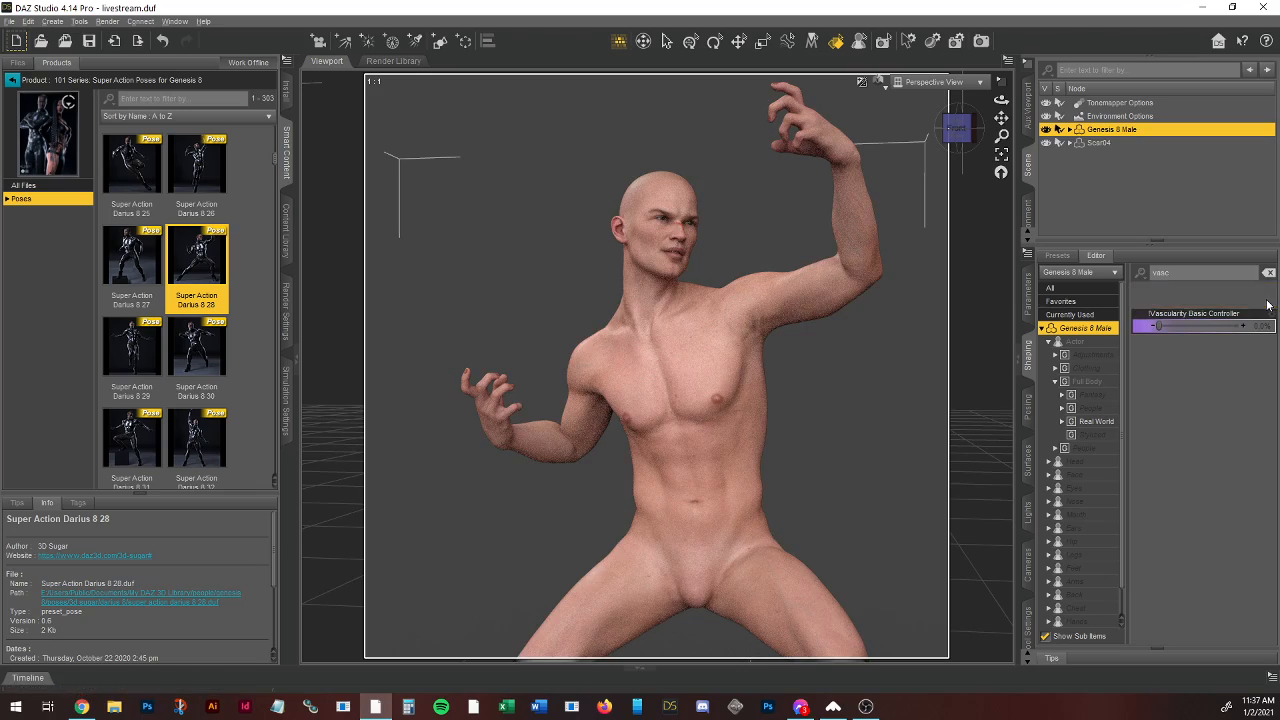
left_click(1263, 327)
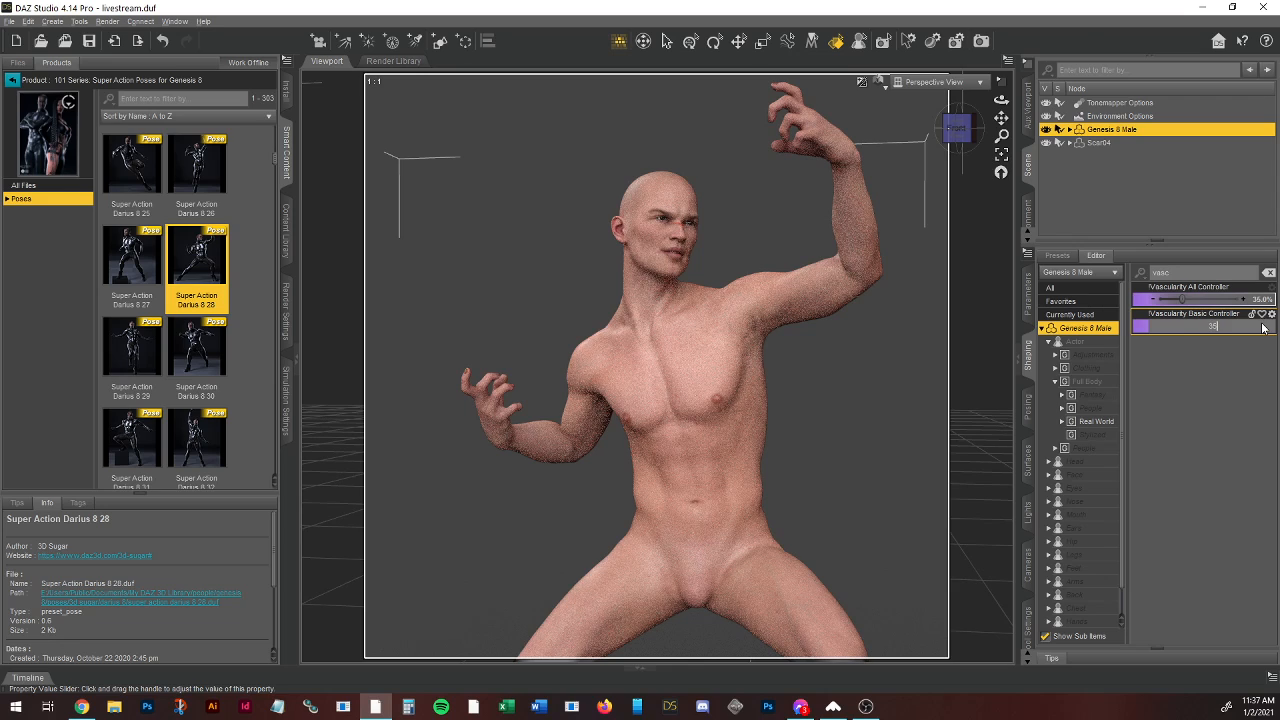
type("35")
key("Return")
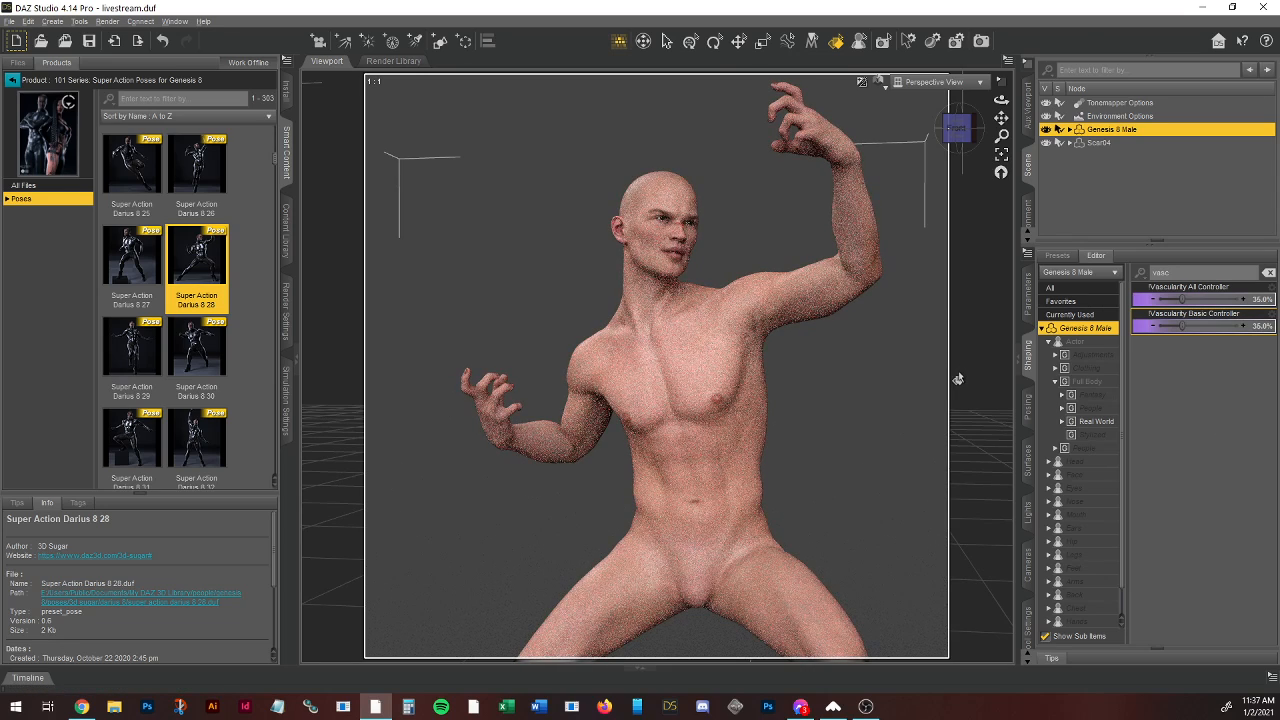
Step: Deselect the figure and inspect its body in the Iray preview
left_click(888, 460)
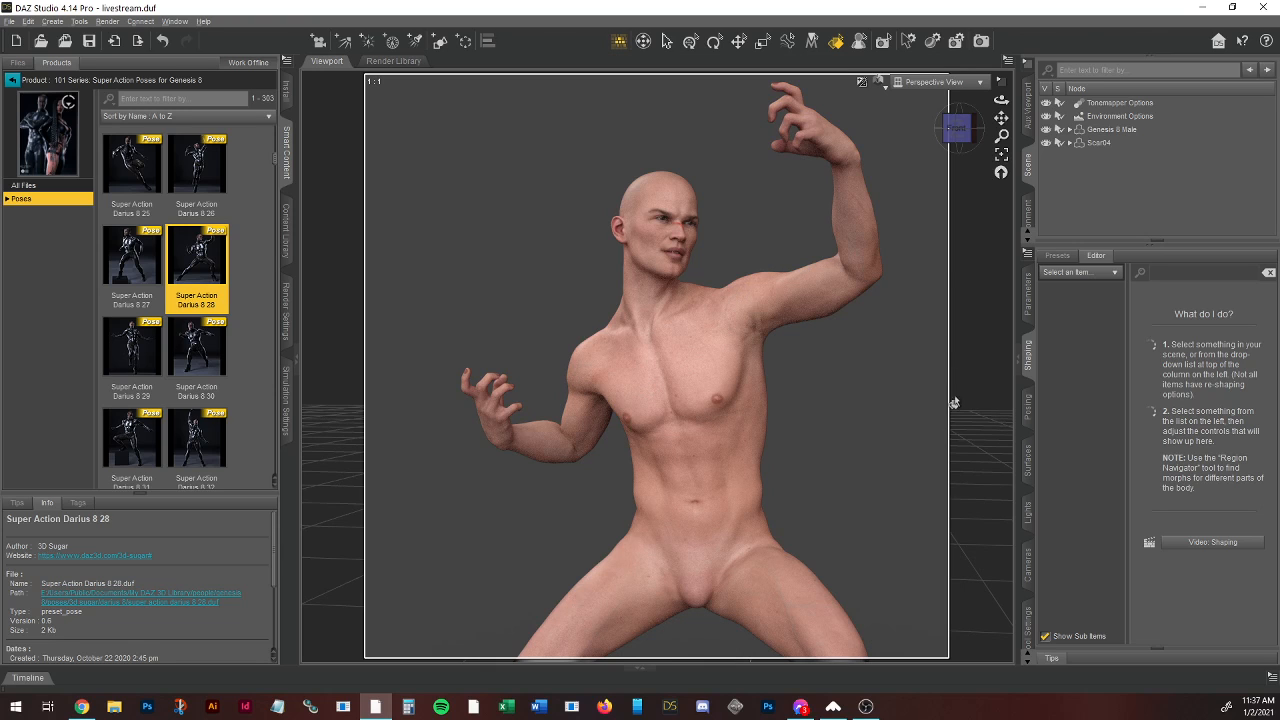
left_click(1001, 118)
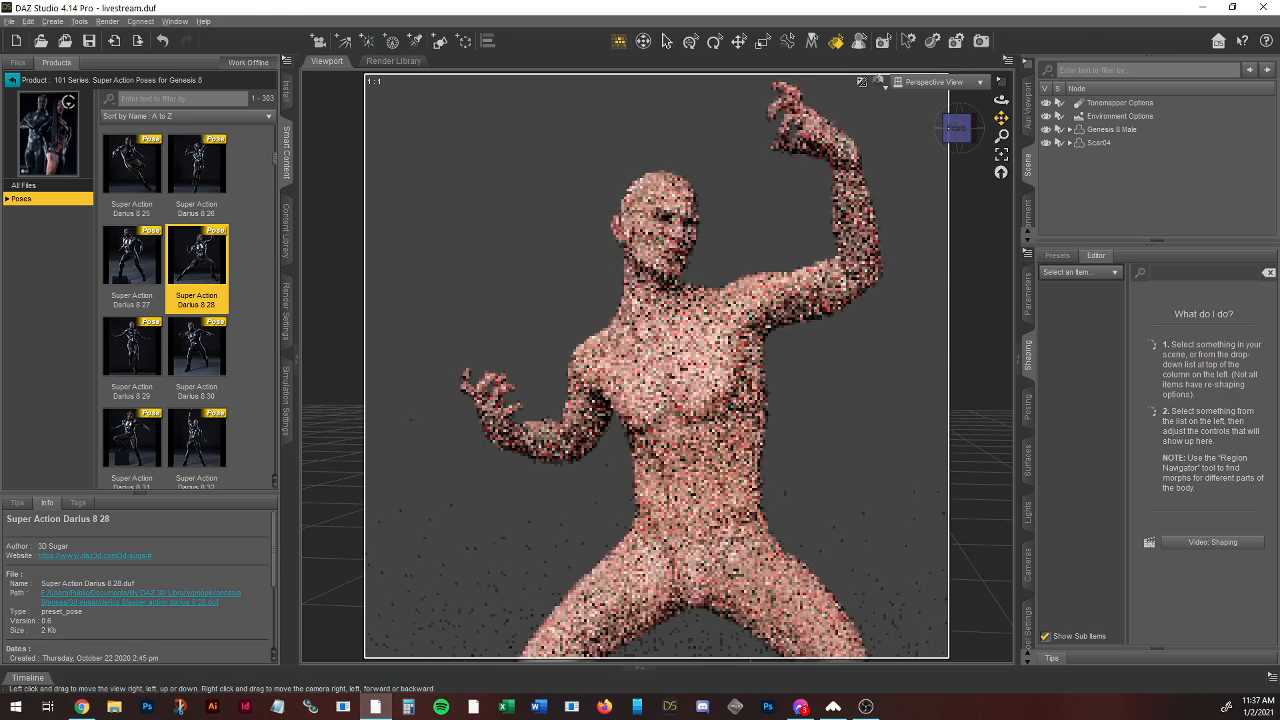
left_click_drag(1001, 118, 957, 130)
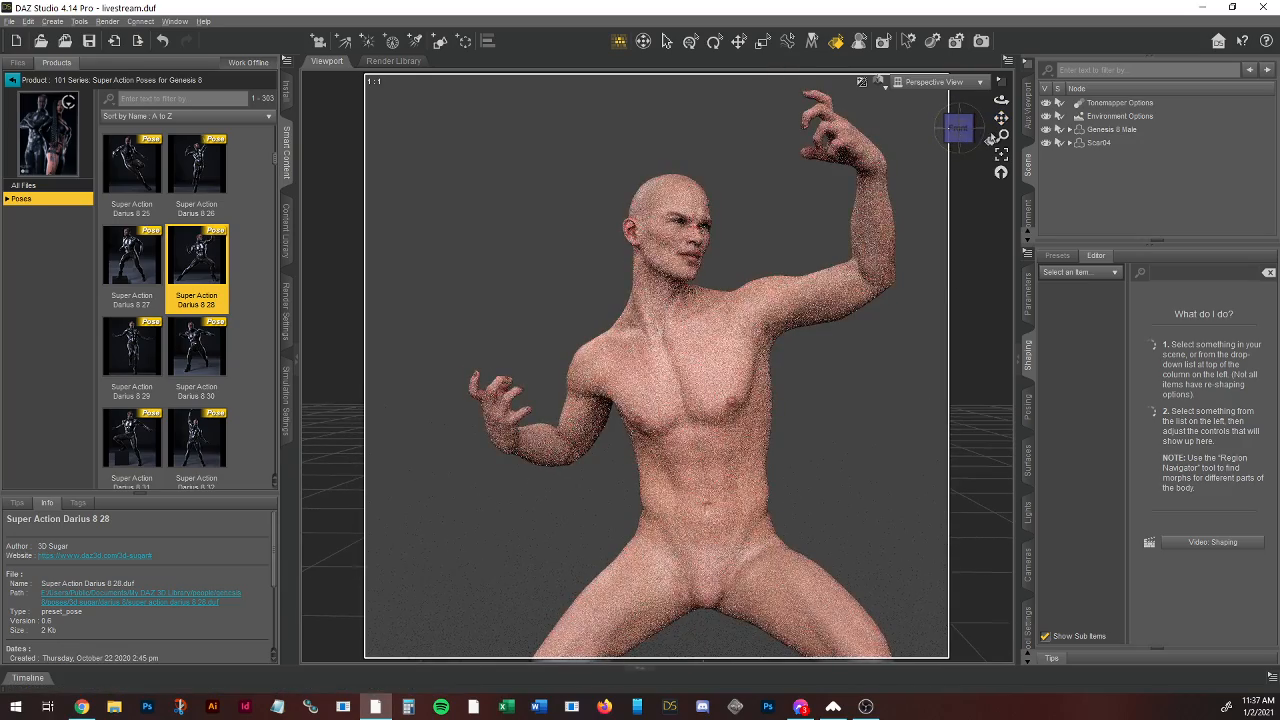
left_click_drag(1001, 118, 961, 114)
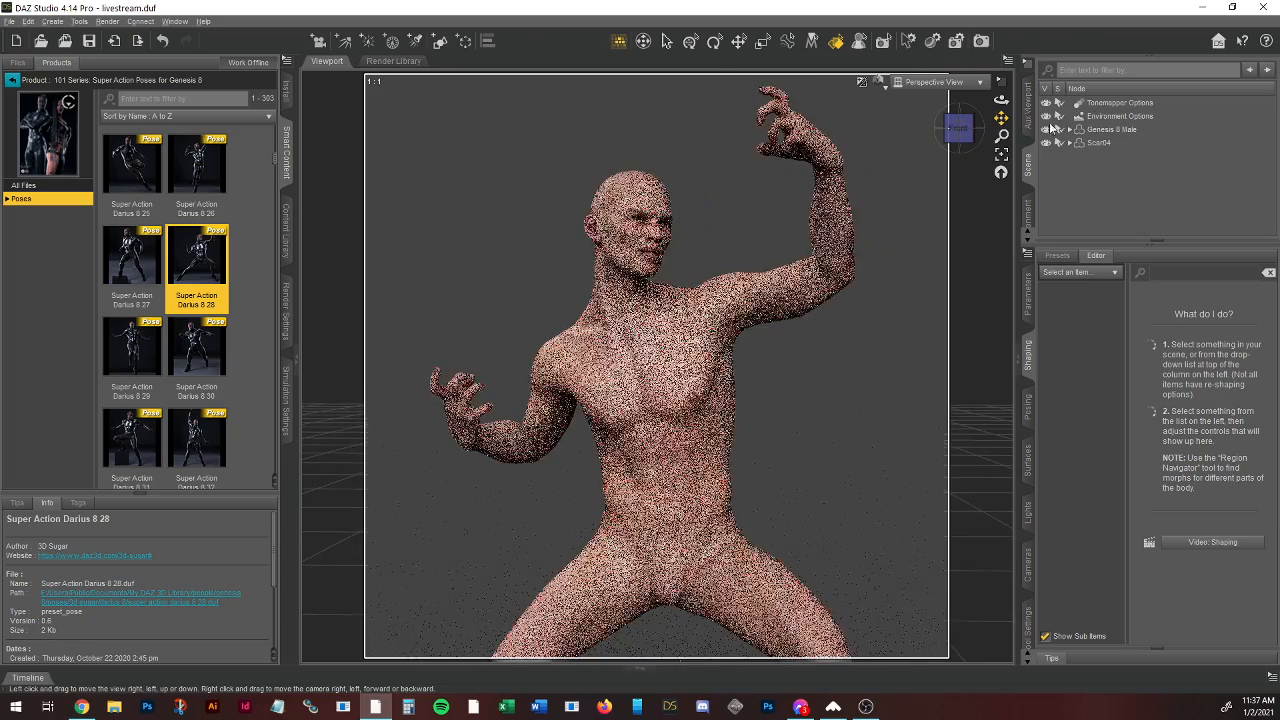
Step: Select Genesis 8 Male, show its unfiltered Hands shaping morphs, and set CC Jack Claws to 100%
left_click(1101, 143)
left_click(1111, 129)
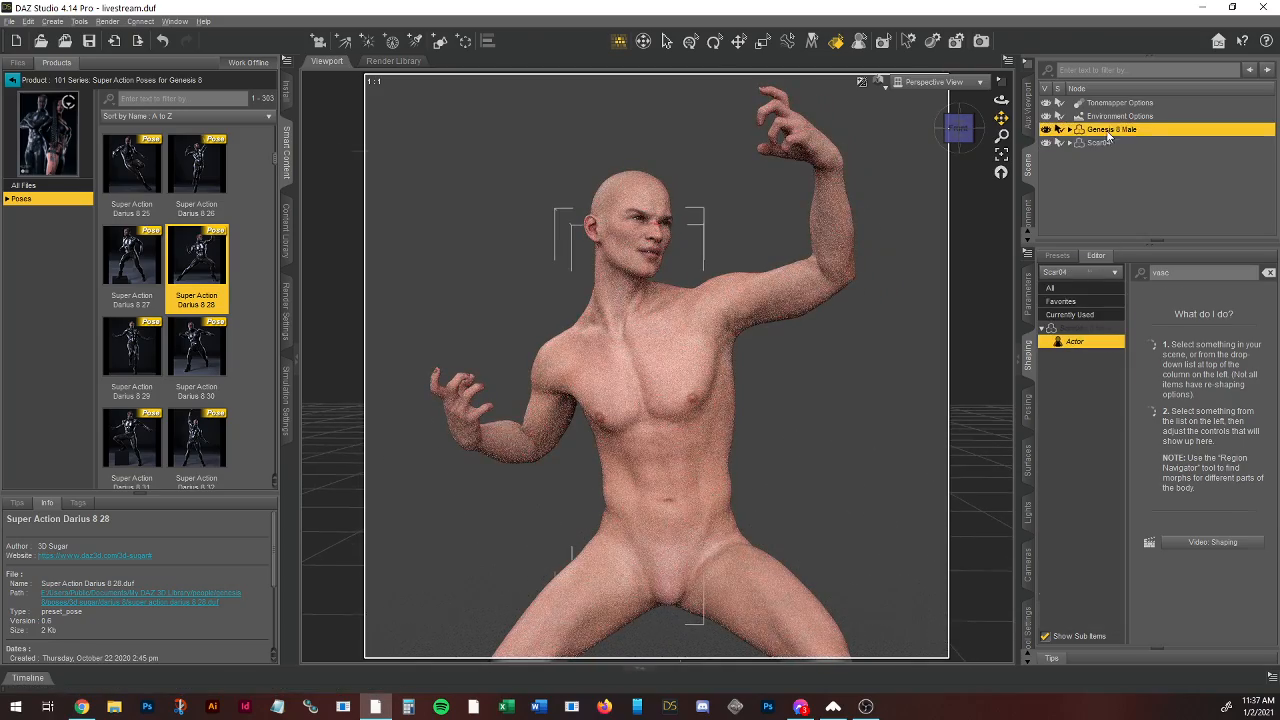
left_click(1028, 478)
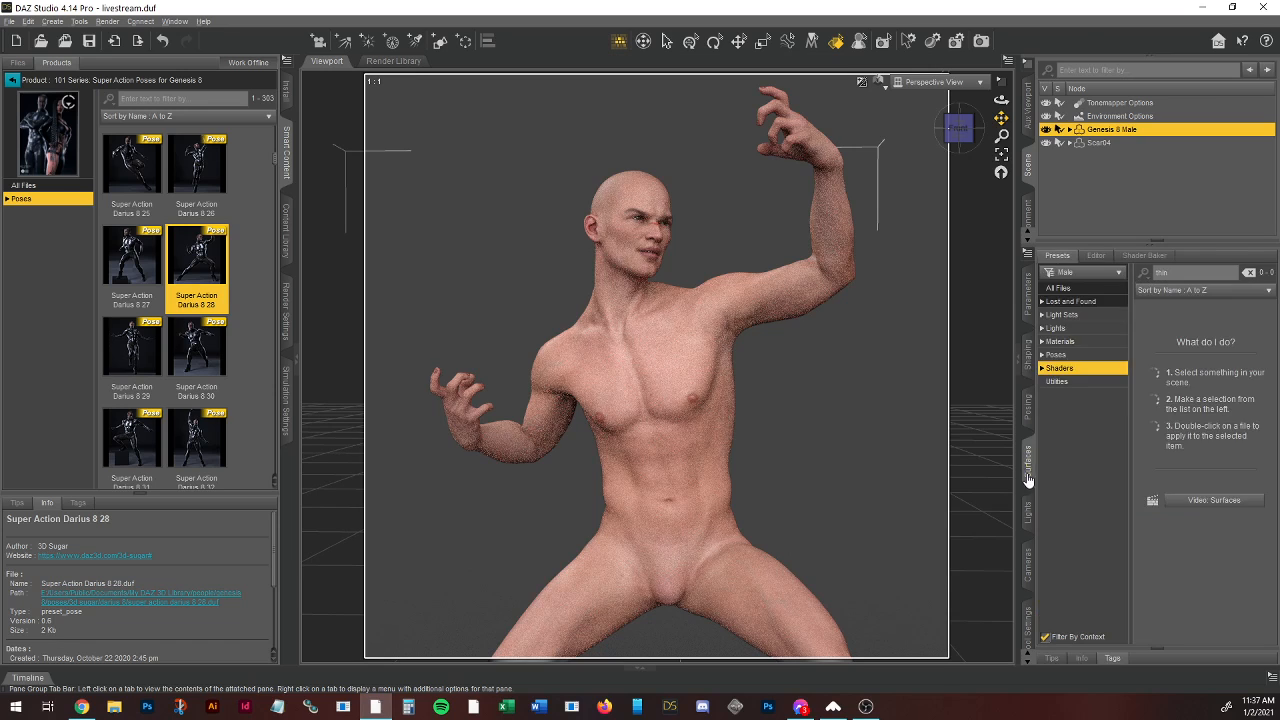
left_click(1028, 355)
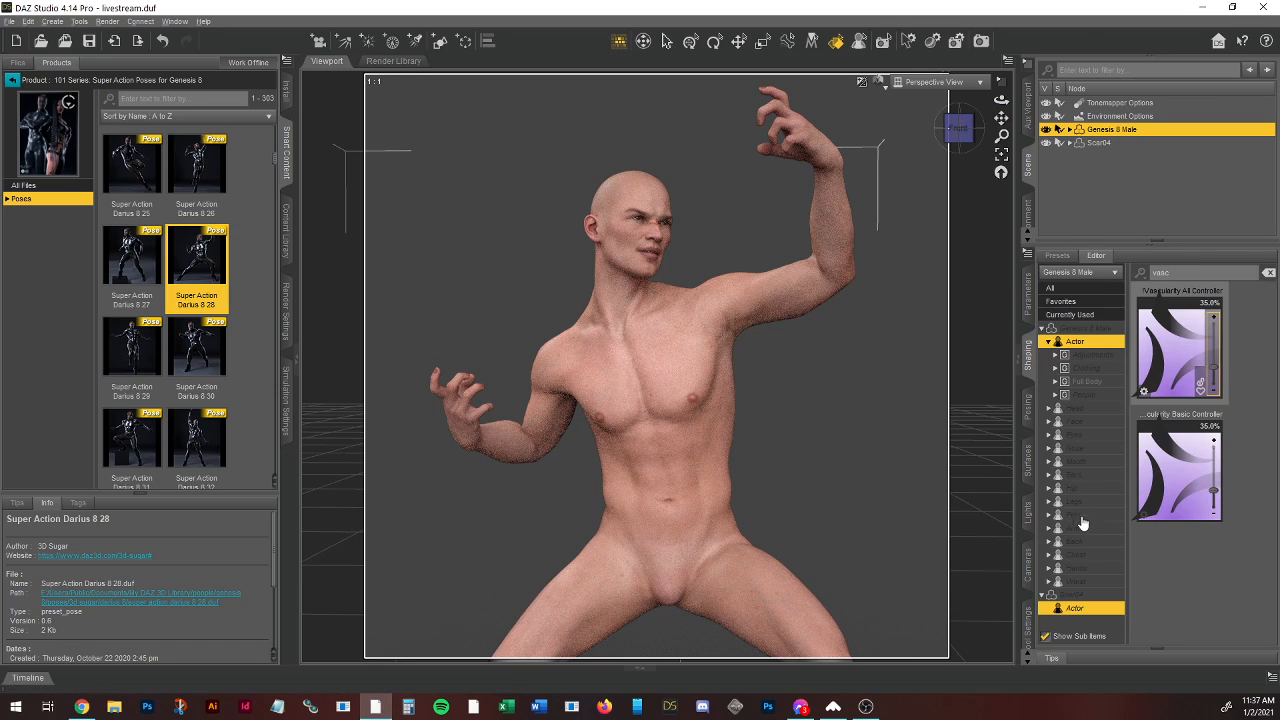
left_click(1077, 568)
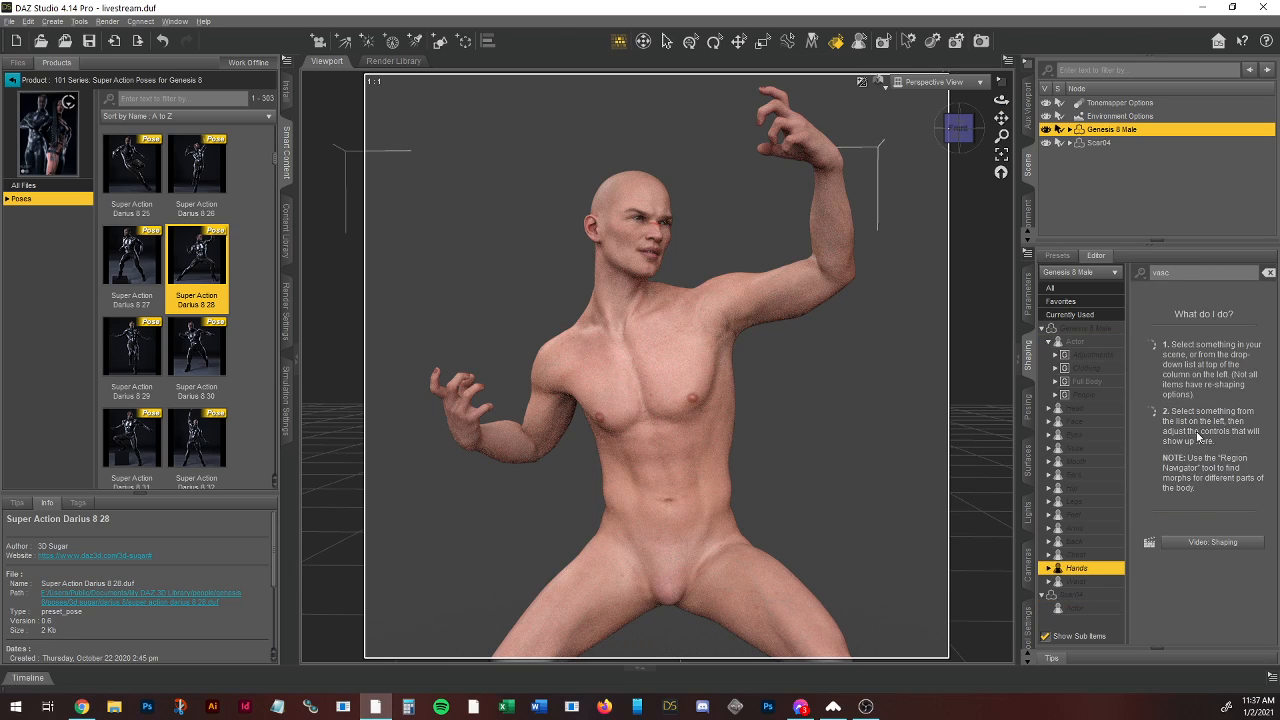
left_click(1268, 272)
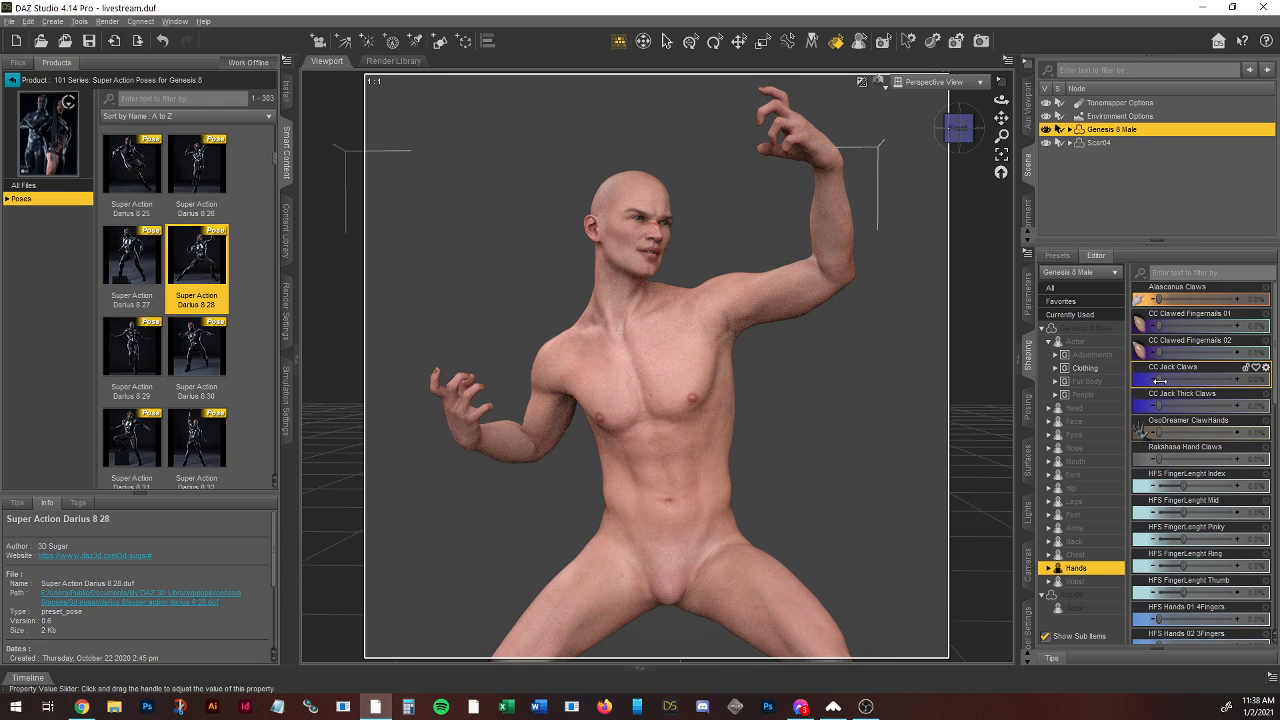
left_click_drag(1160, 378, 1245, 378)
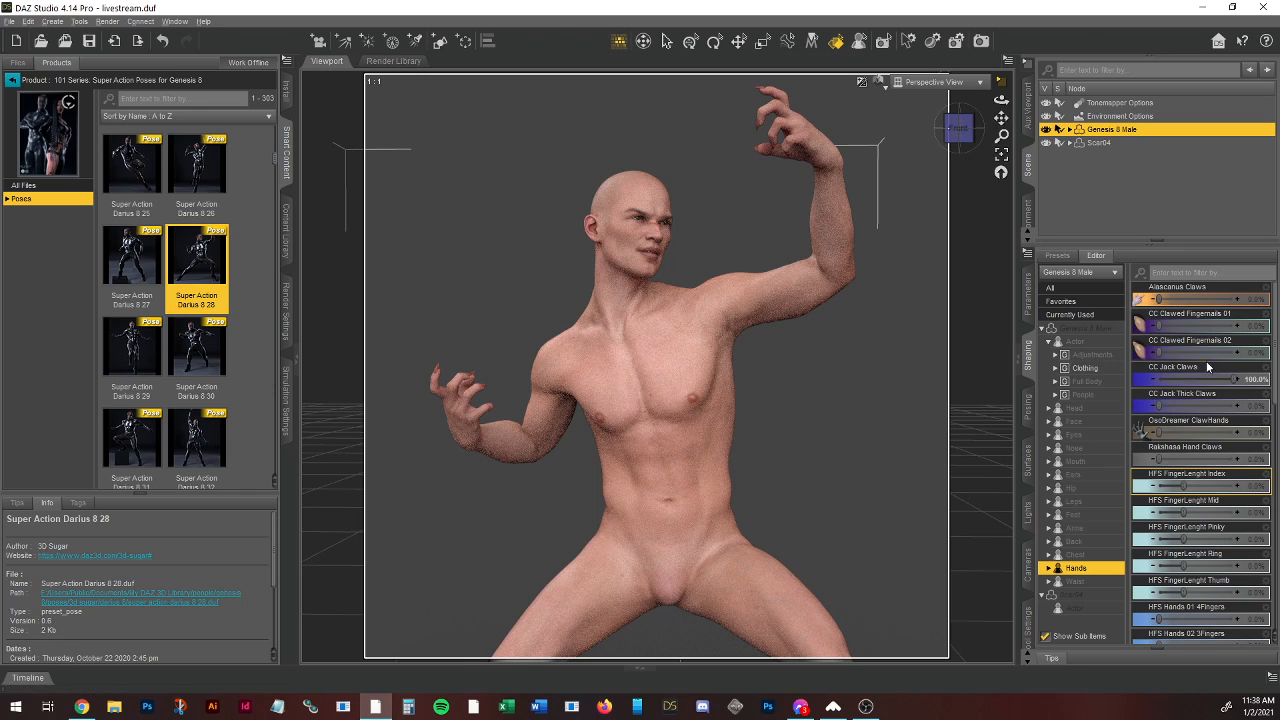
Step: Set the HFS Hands 08 Claws morph to 28.6% and Fingers Length to 78.6%
scroll(1222, 487, "down", 5)
scroll(1230, 553, "down", 2)
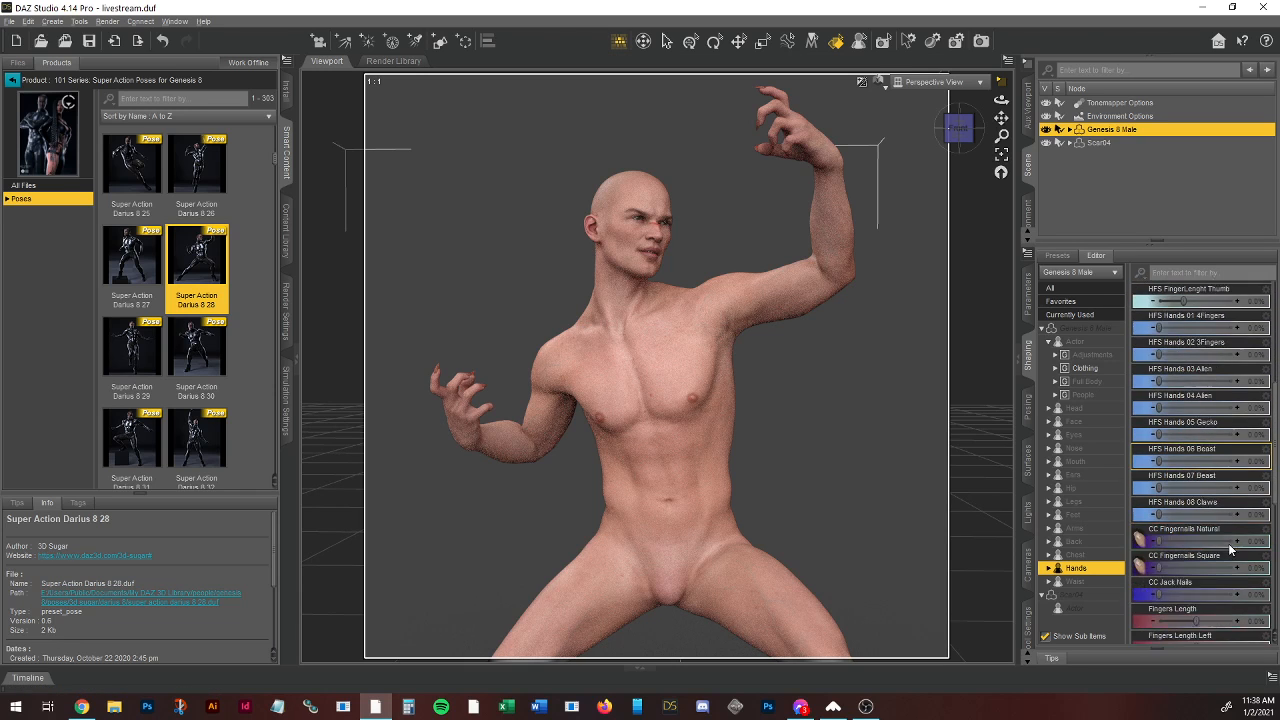
mouse_move(1187, 487)
left_mouse_down()
mouse_move(1165, 486)
mouse_move(1202, 487)
left_mouse_up()
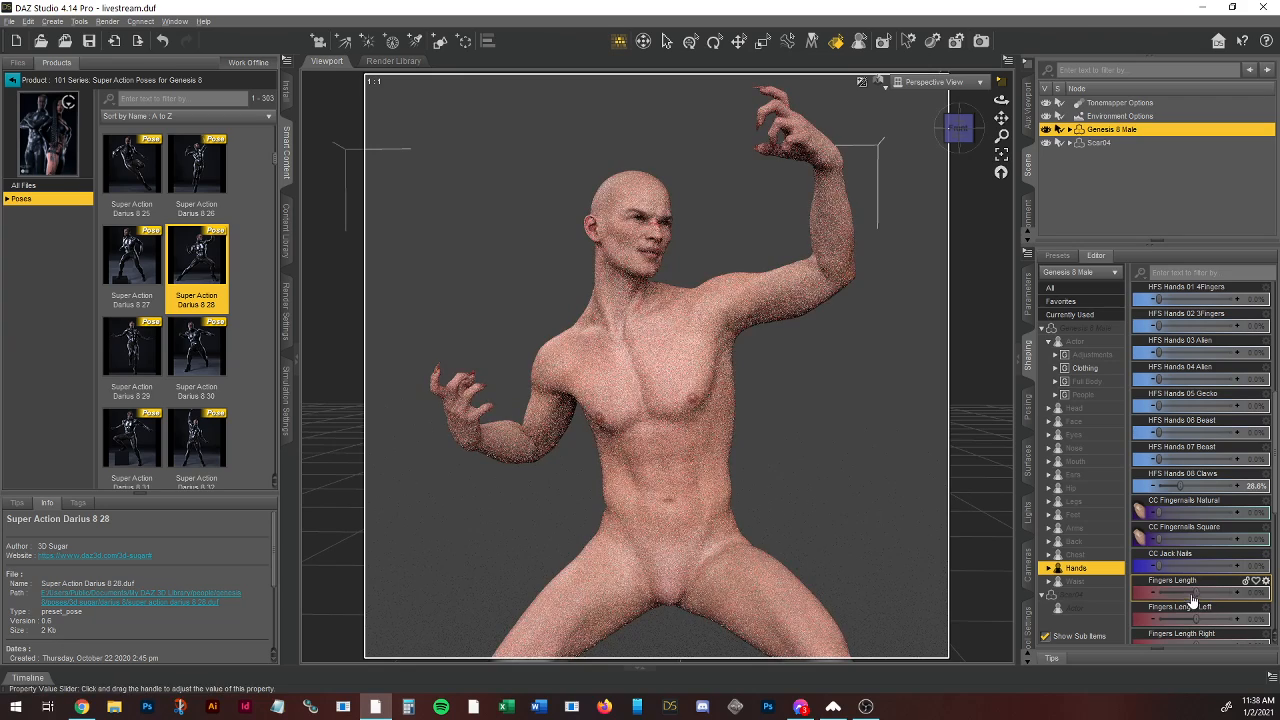
left_click_drag(1198, 592, 1225, 593)
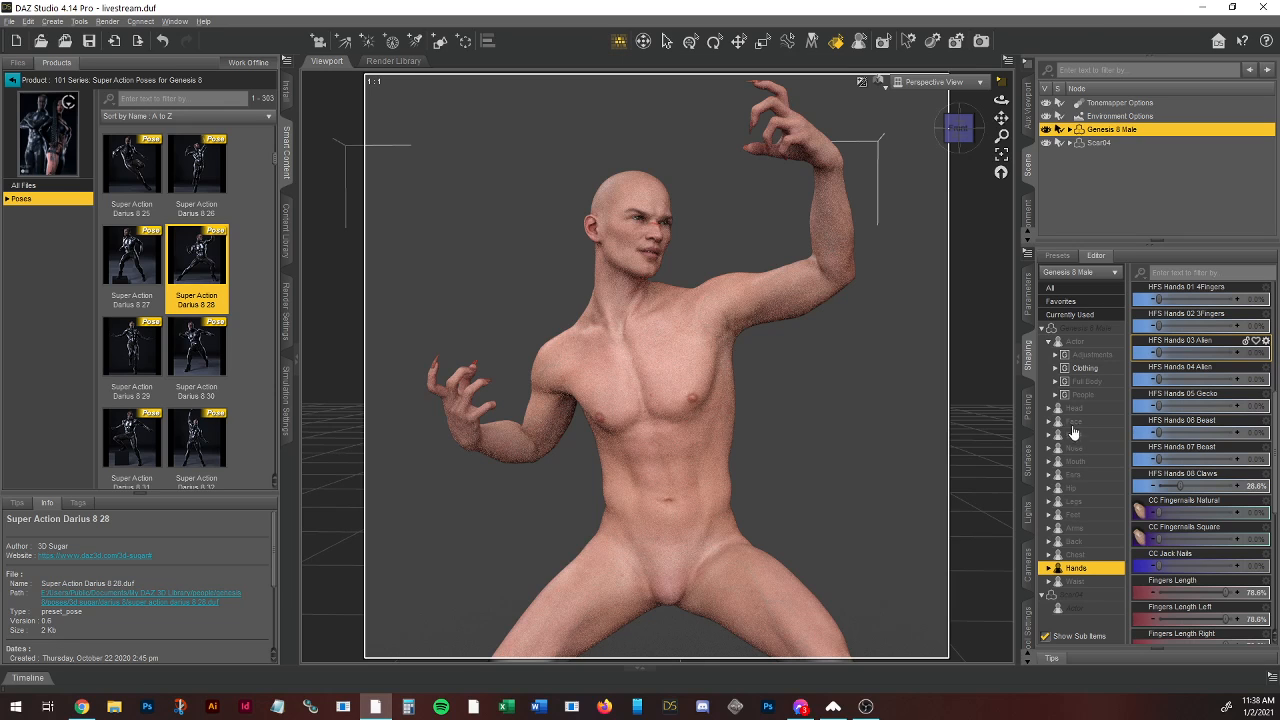
Step: Set the HFS Ears 04 Pointed morph of the figure's ears to 67.9%
left_click(1076, 476)
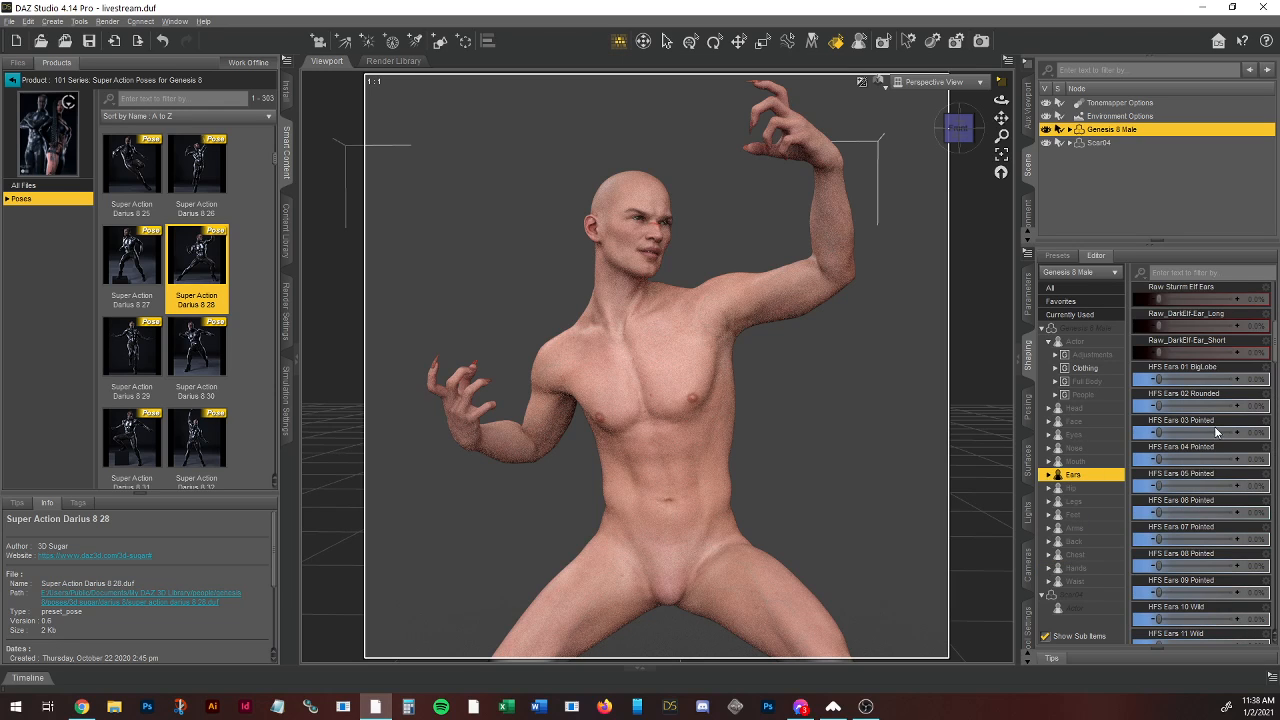
left_click_drag(1160, 459, 1190, 458)
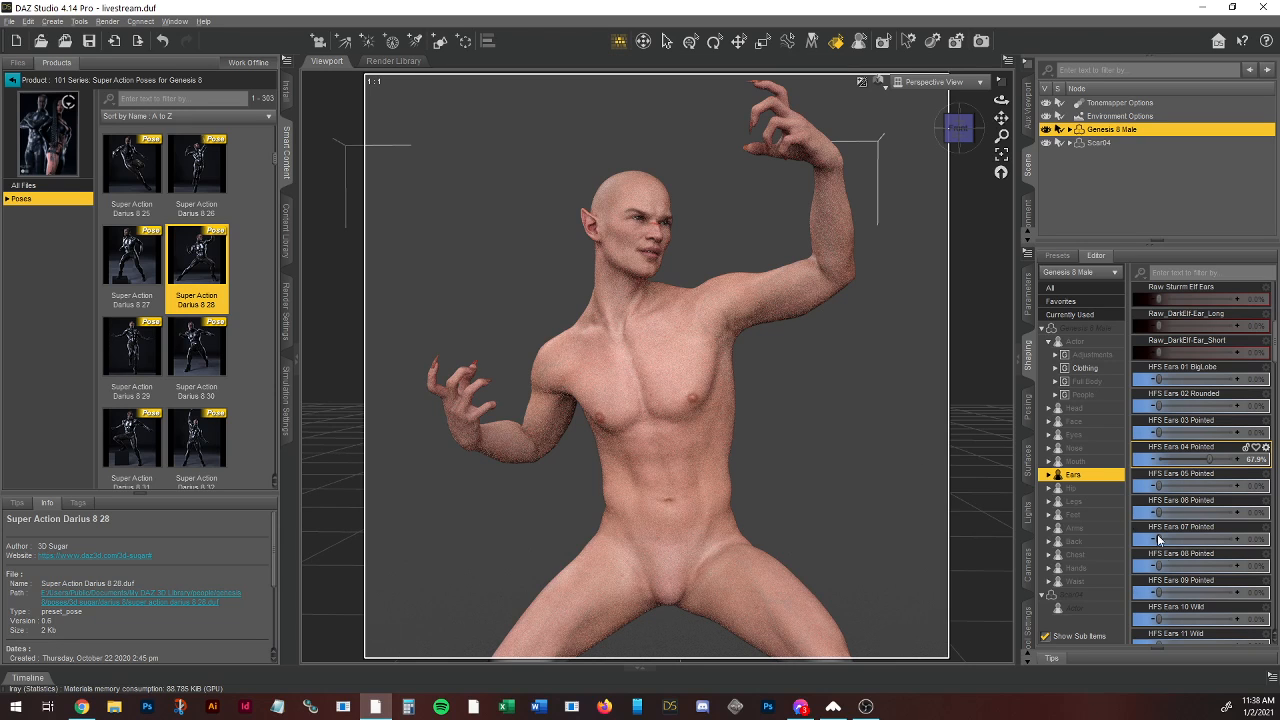
Step: Frame the whole figure from head to feet at a slightly turned angle and save the scene
scroll(826, 386, "down", 1)
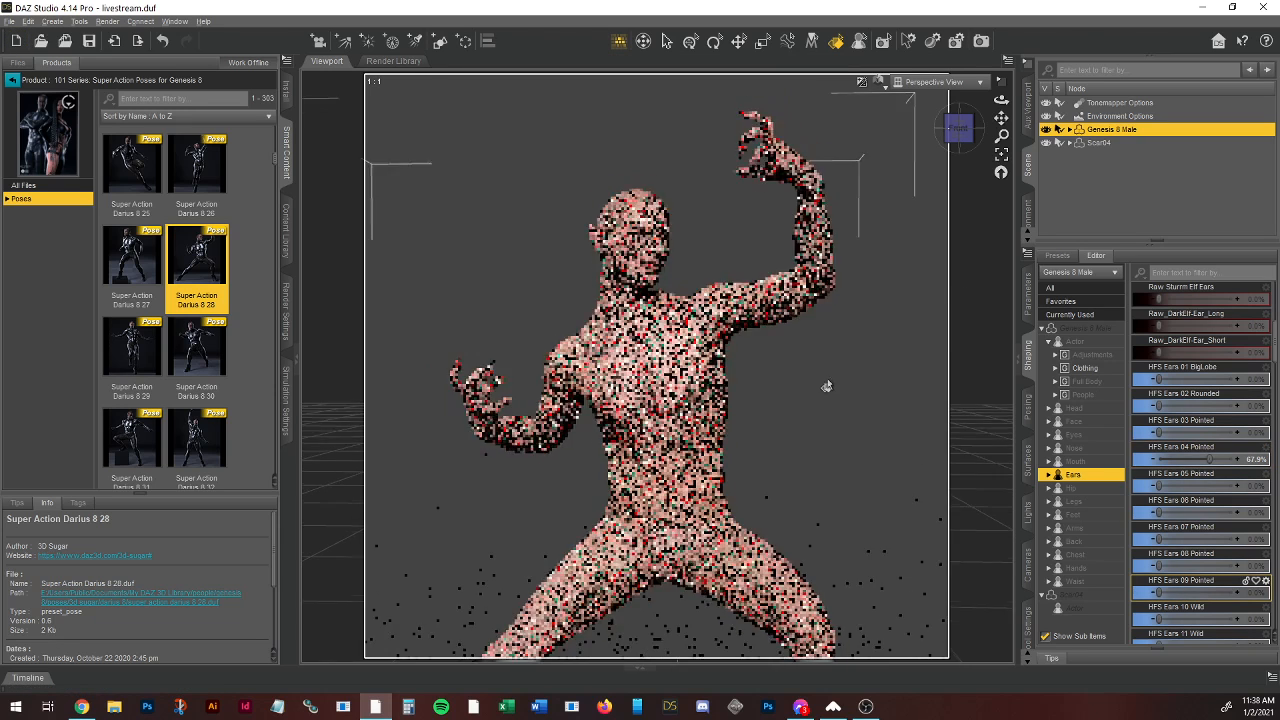
scroll(826, 386, "down", 1)
left_click_drag(1001, 118, 1003, 62)
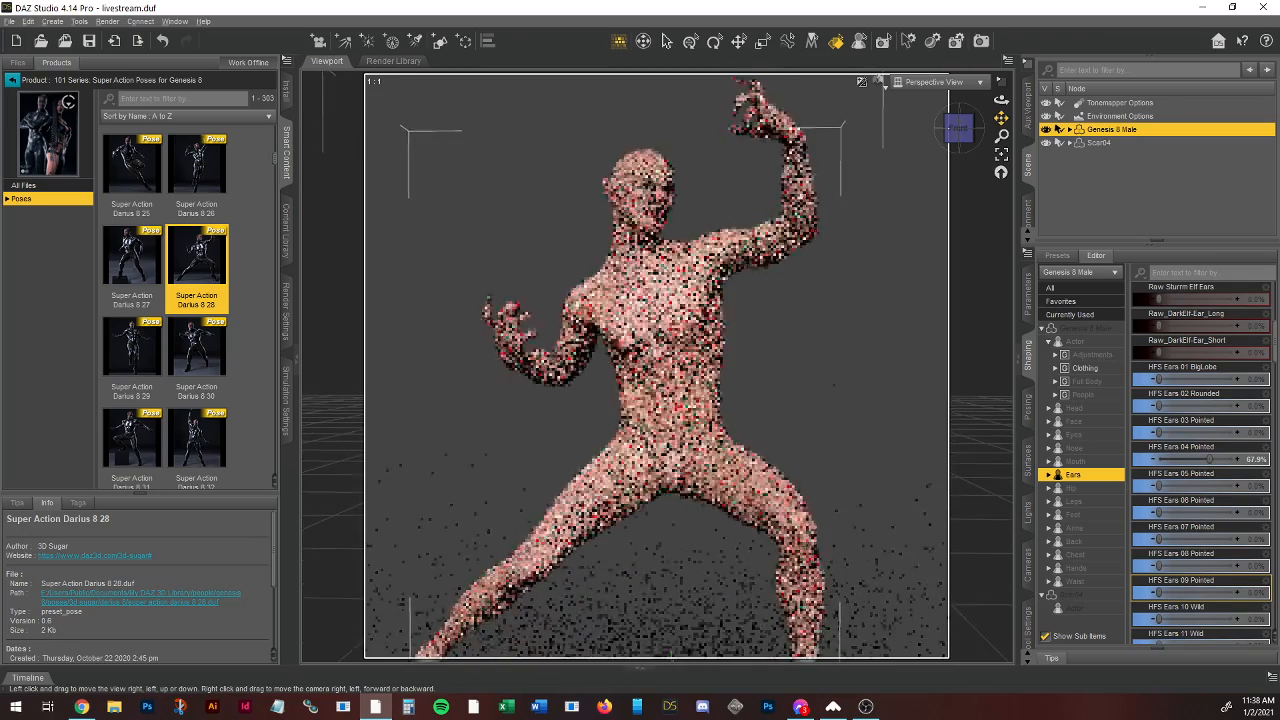
scroll(826, 386, "down", 2)
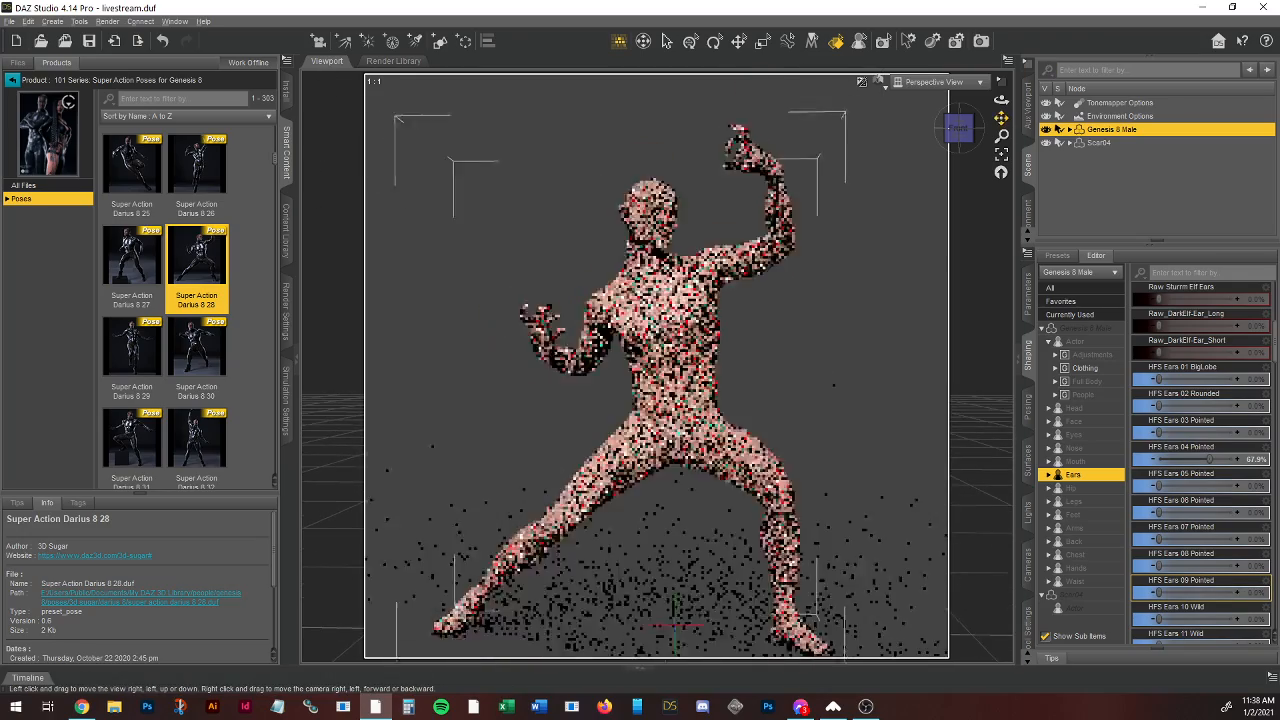
left_click_drag(1001, 118, 1021, 91)
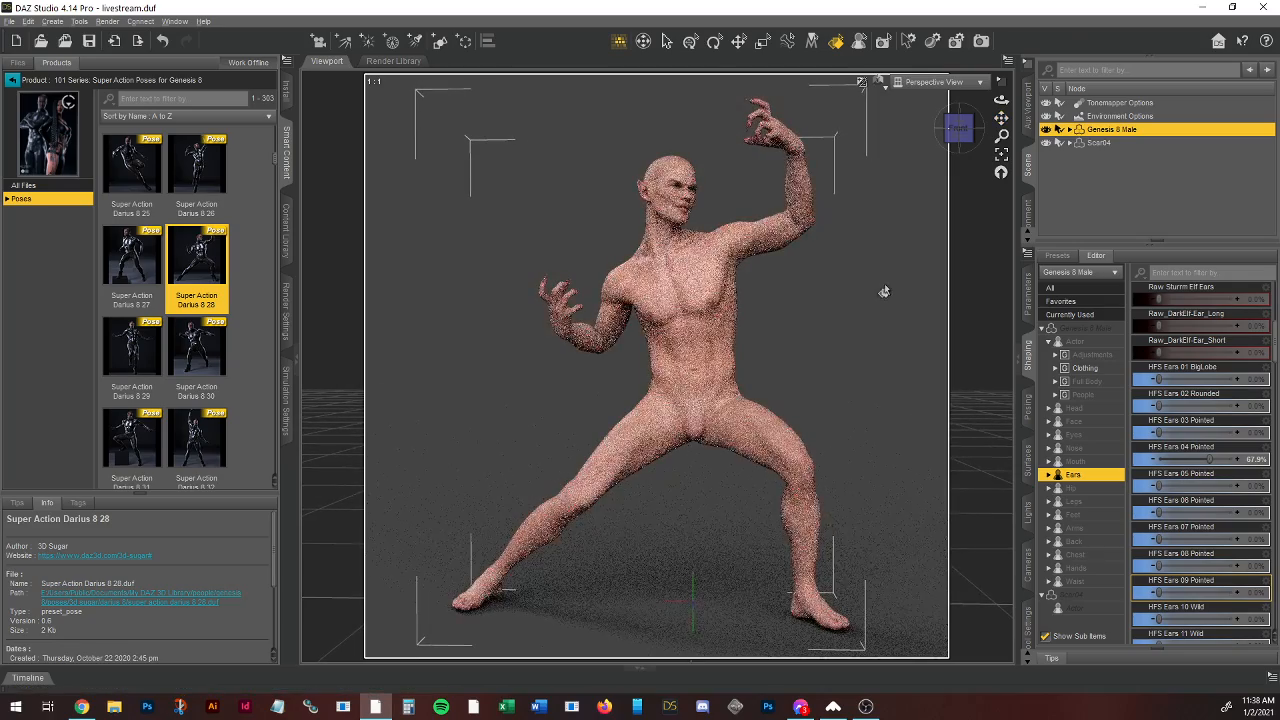
left_click_drag(962, 138, 944, 138)
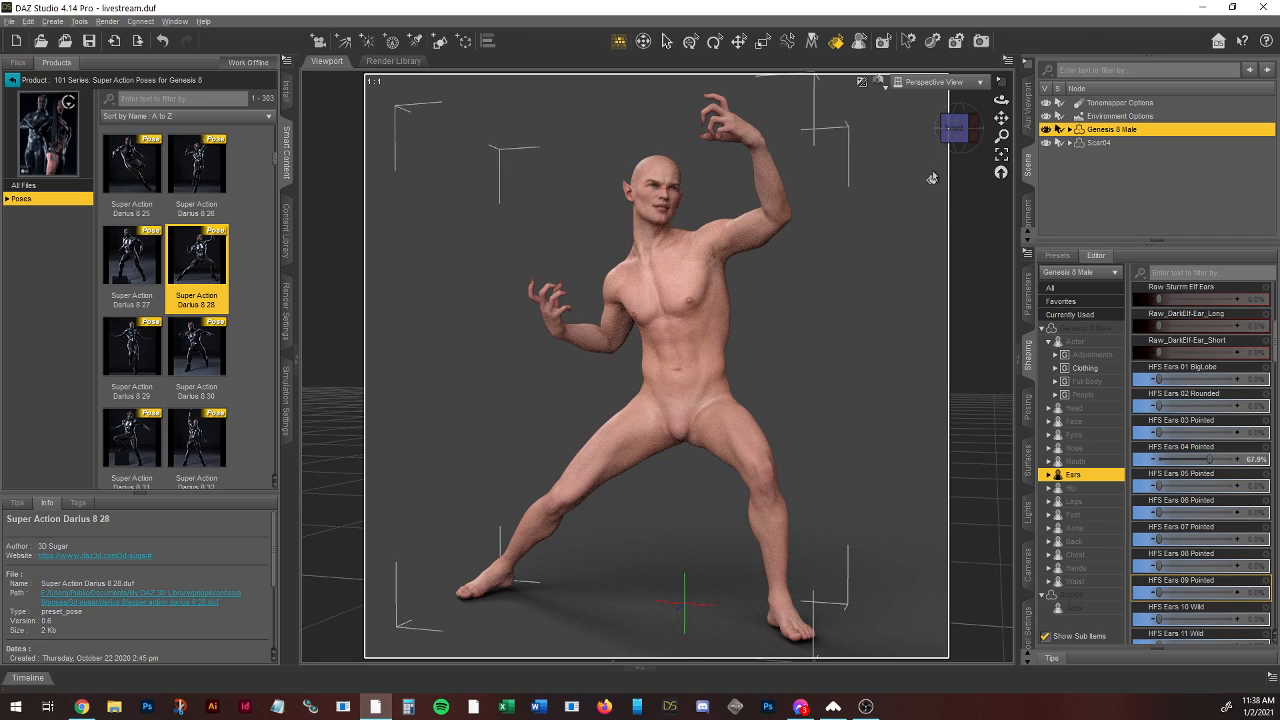
left_click(89, 42)
Step: Create a new camera named Camera that applies the active viewport transforms of the Perspective View
left_click(319, 41)
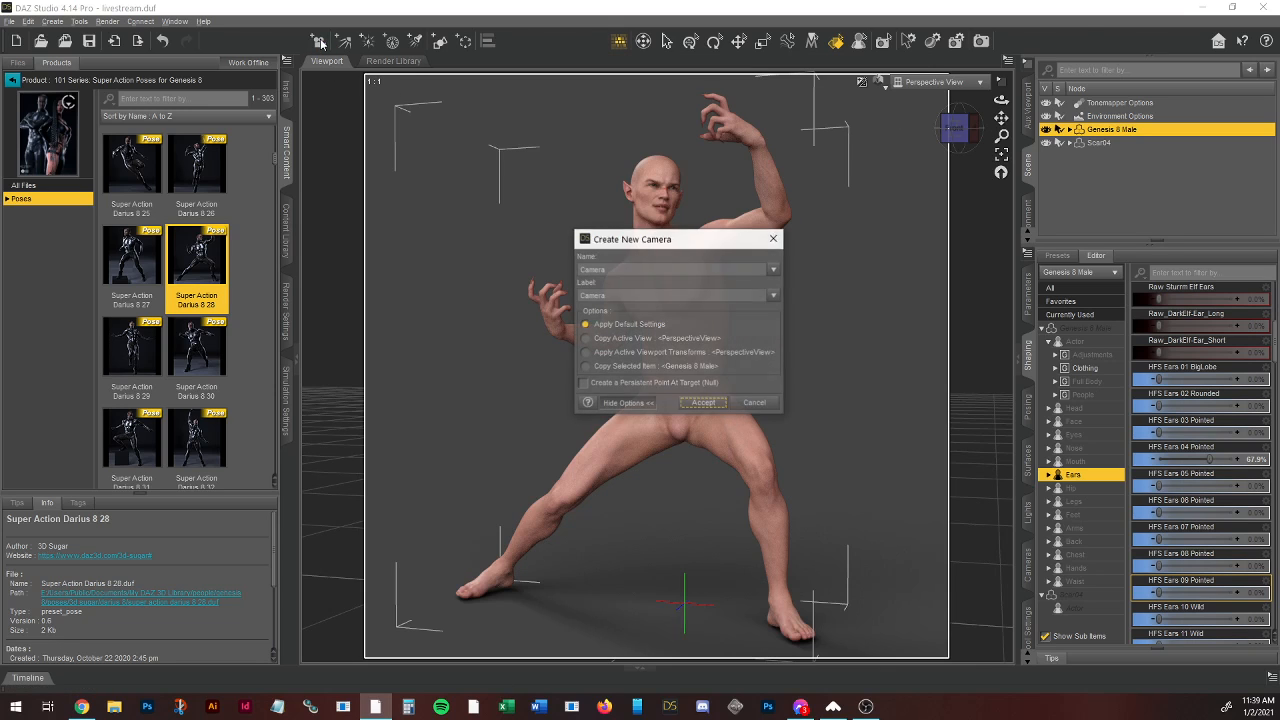
left_click(585, 353)
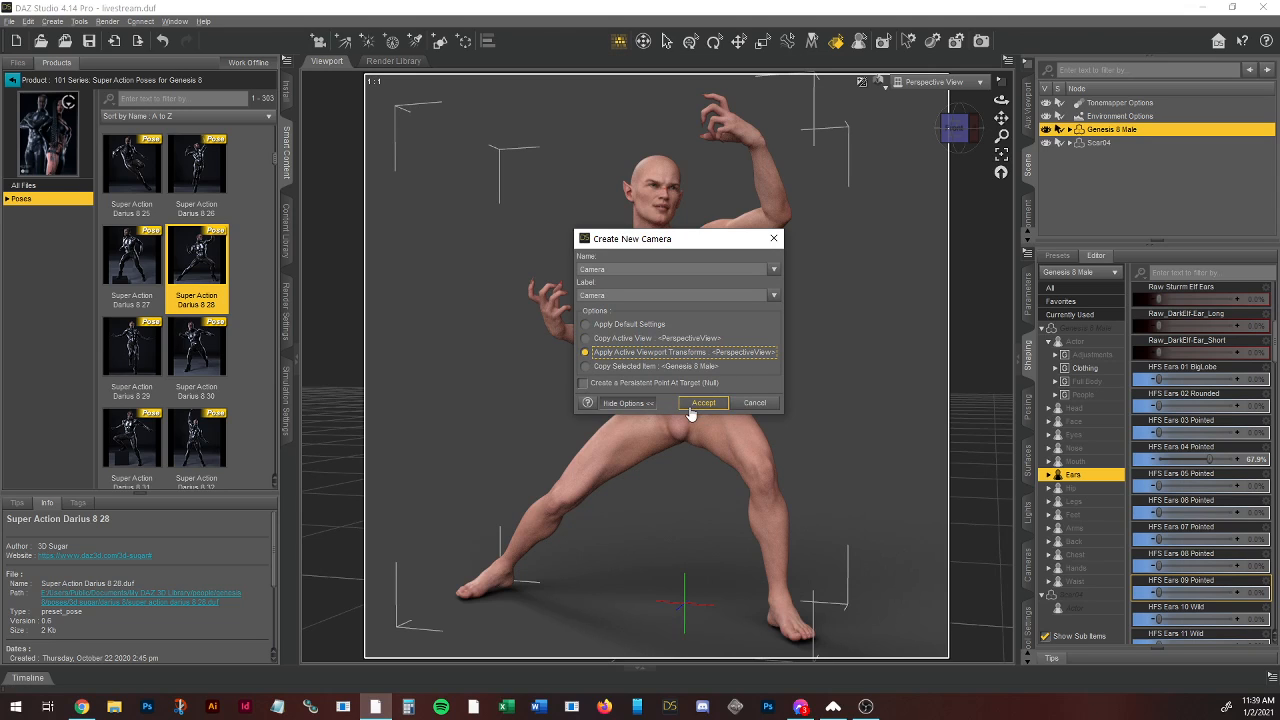
left_click(703, 403)
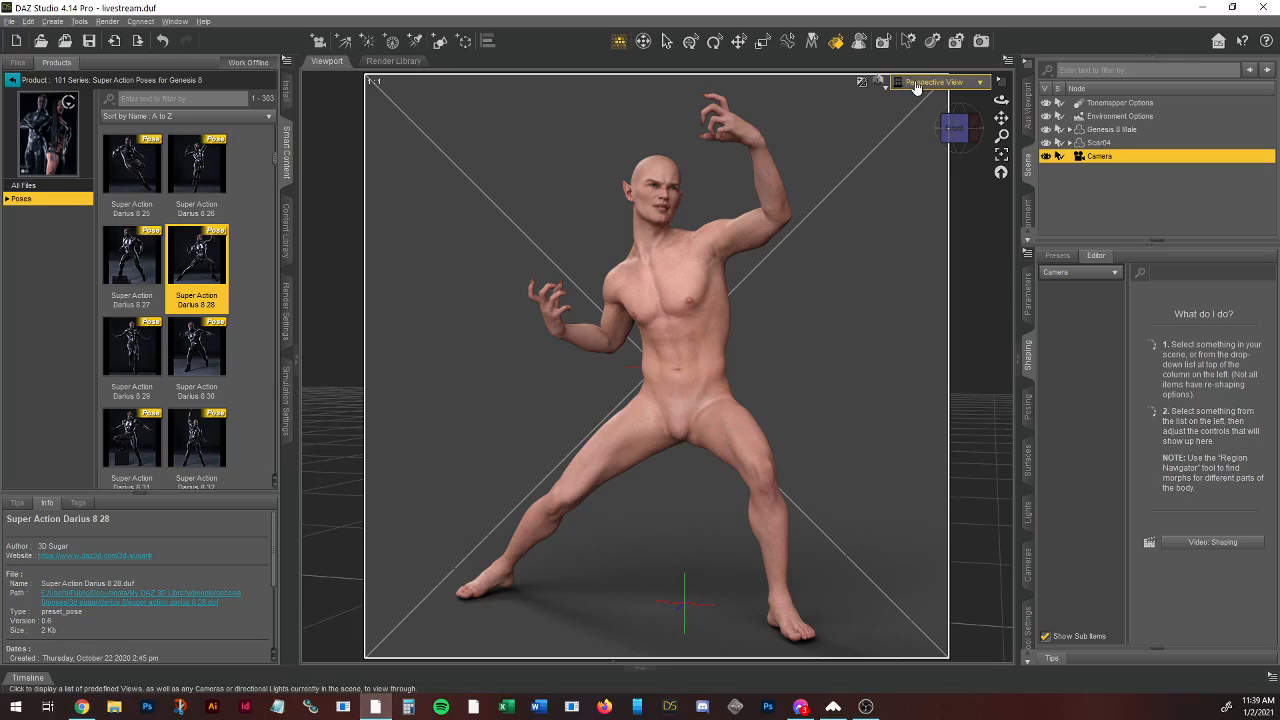
Step: Switch the viewport from the Perspective View to the new Camera and save the scene
scroll(885, 220, "up", 5)
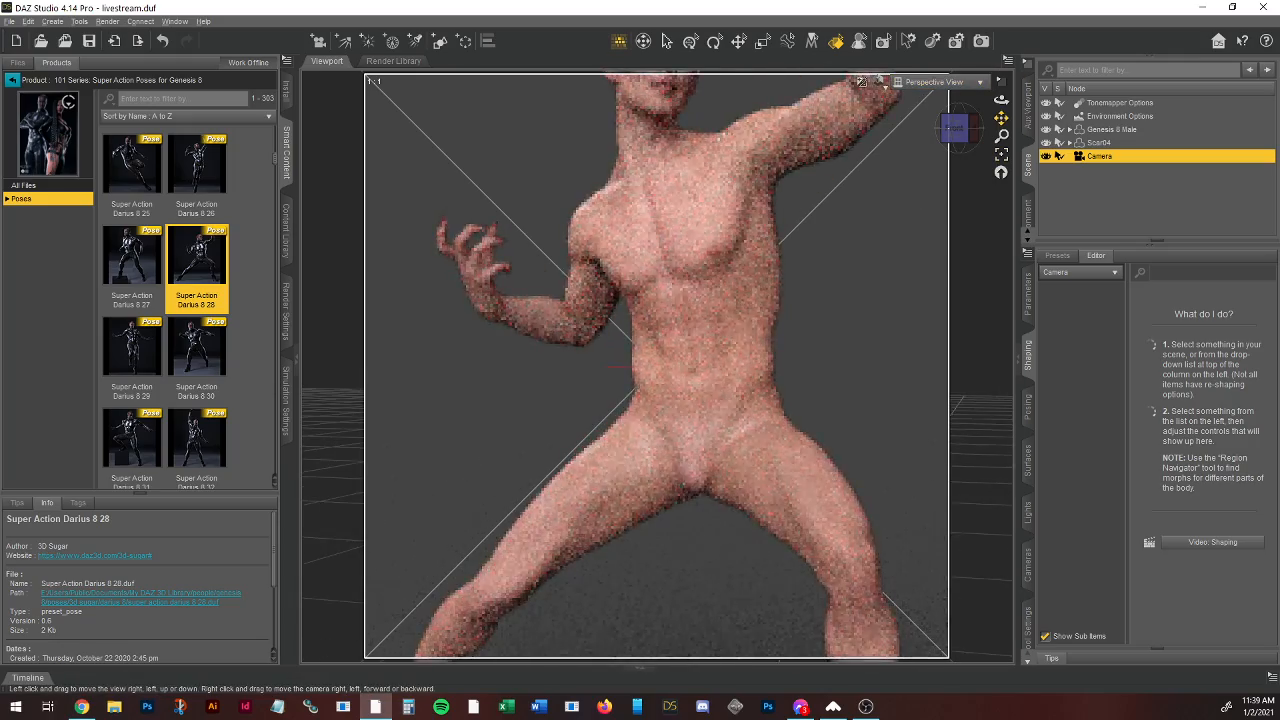
left_click_drag(1001, 118, 994, 240)
scroll(836, 199, "up", 3)
left_click_drag(959, 131, 952, 137)
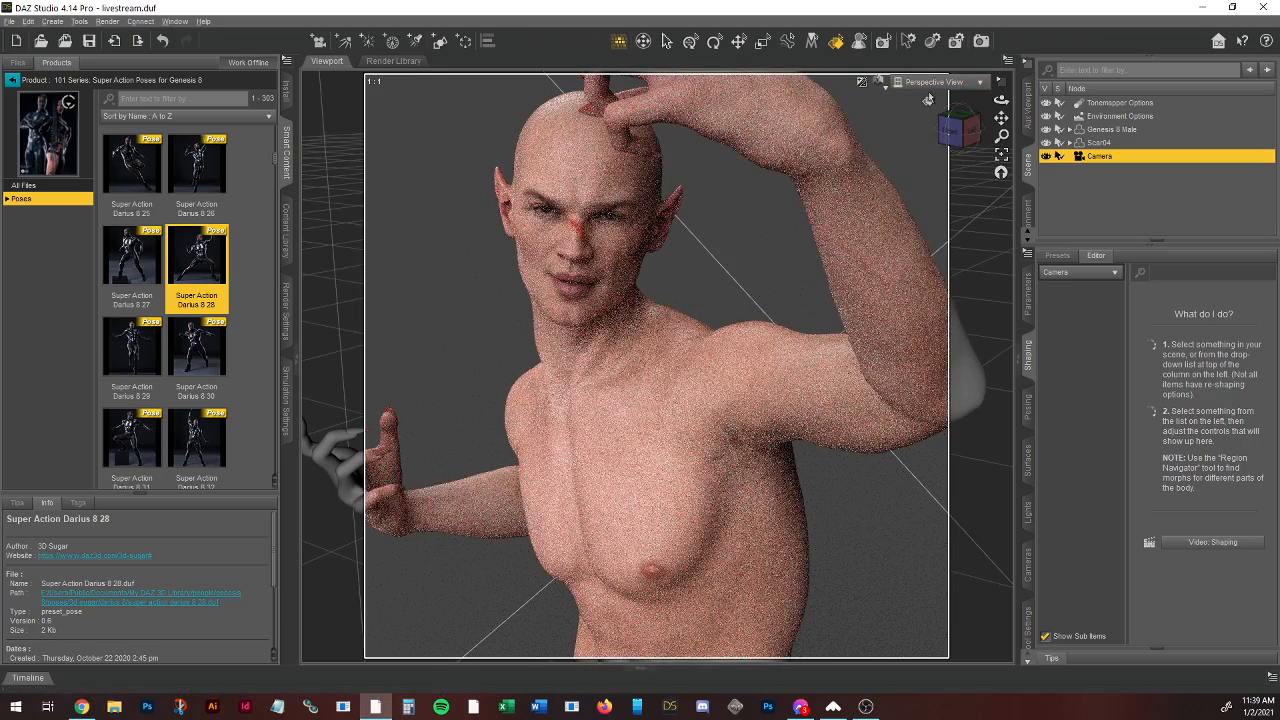
left_click(938, 81)
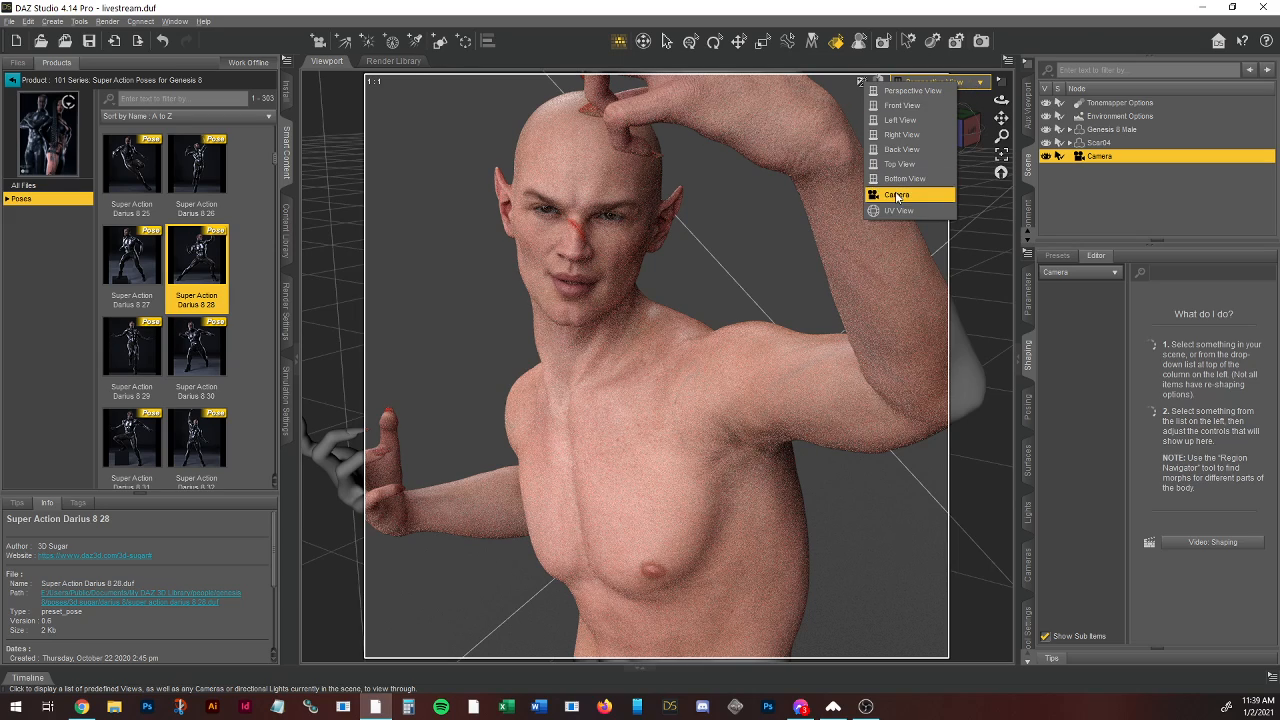
left_click(897, 196)
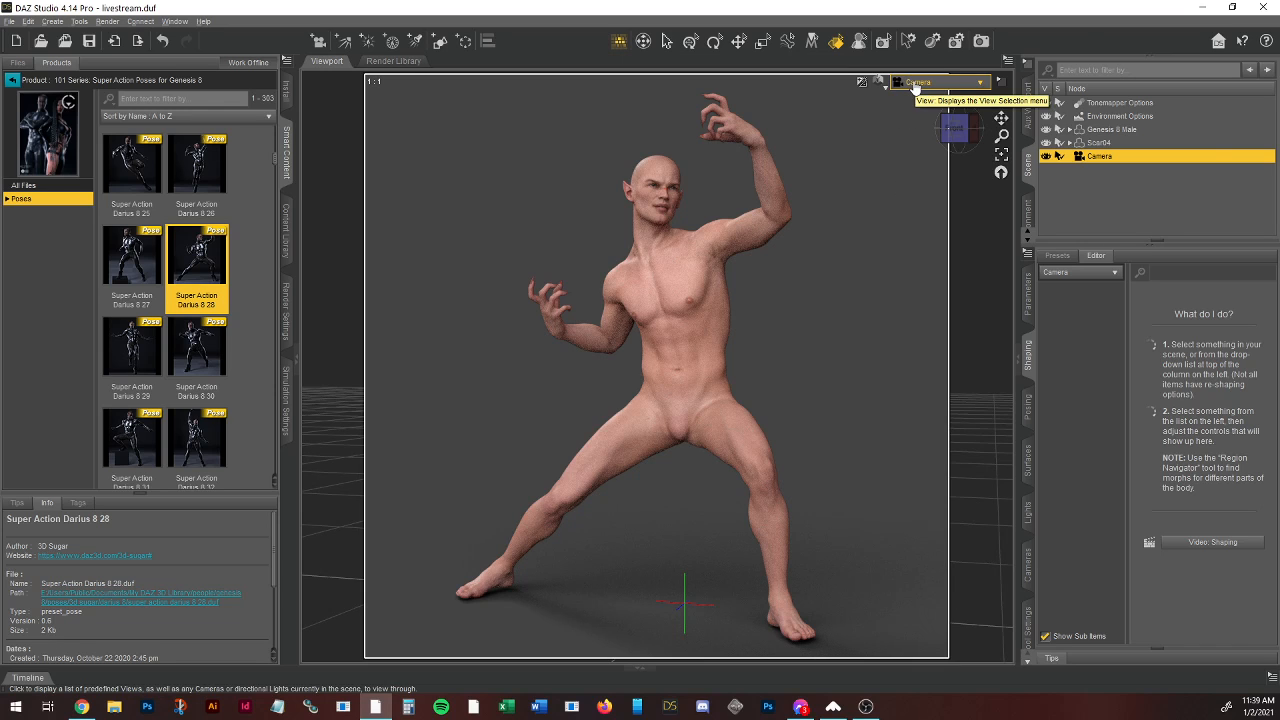
left_click(89, 41)
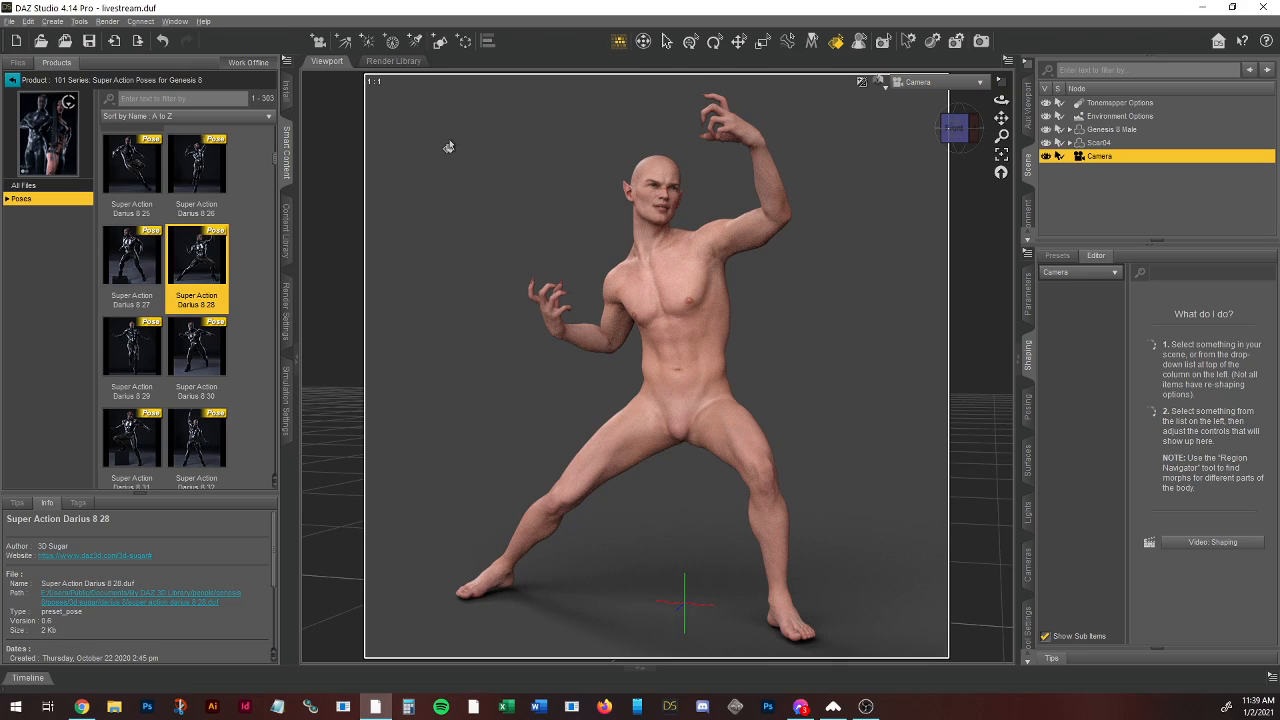
Step: Return to the product list and show the Wardrobe products compatible with the selected Genesis 8 Male
left_click(13, 80)
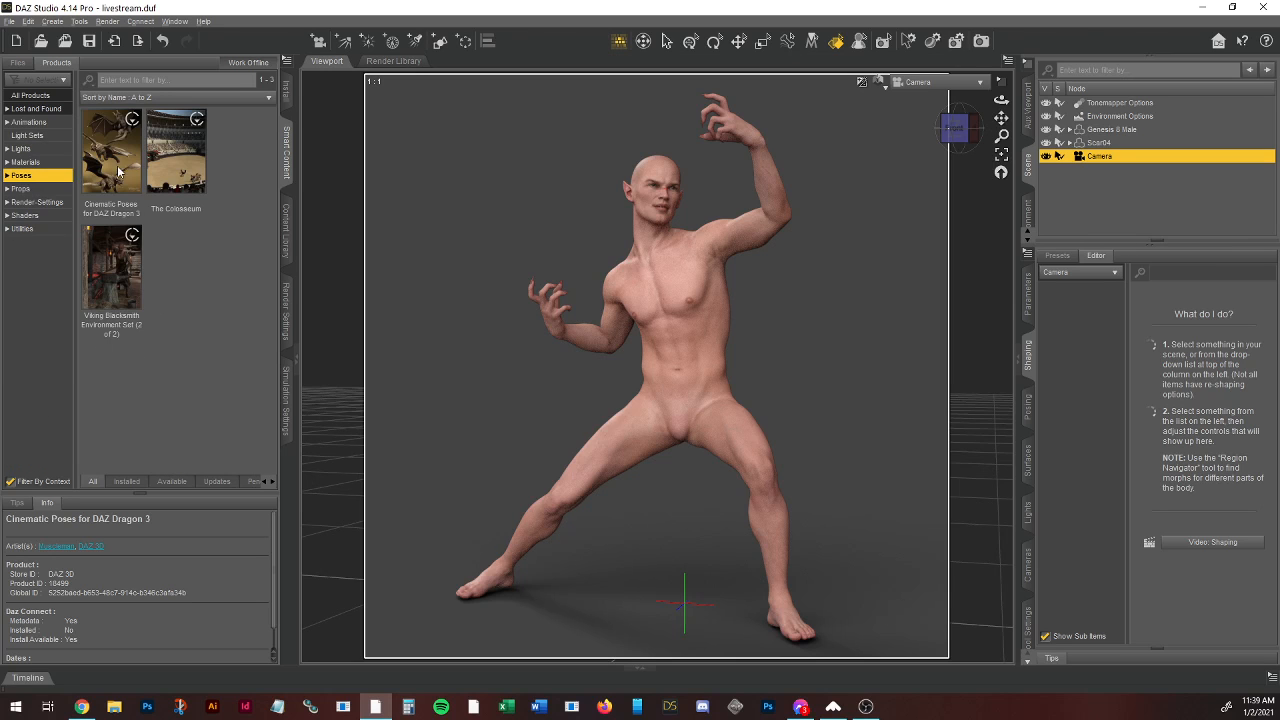
left_click(1112, 129)
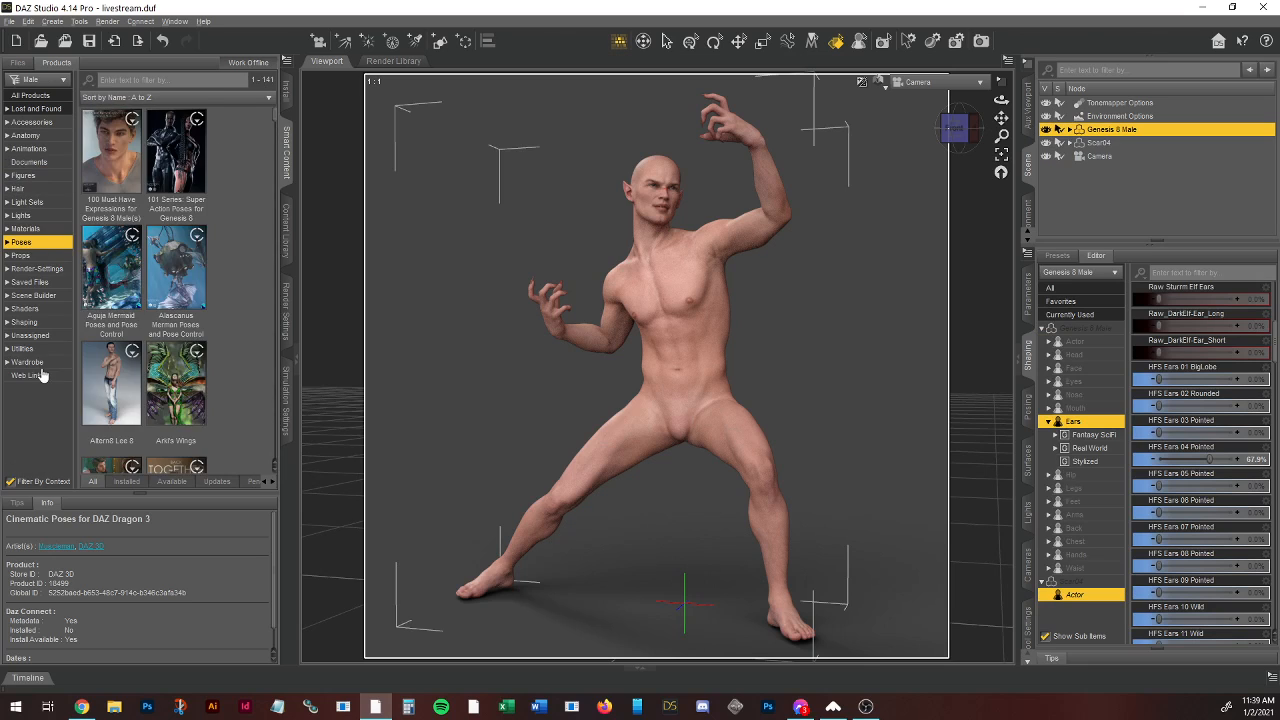
left_click(28, 362)
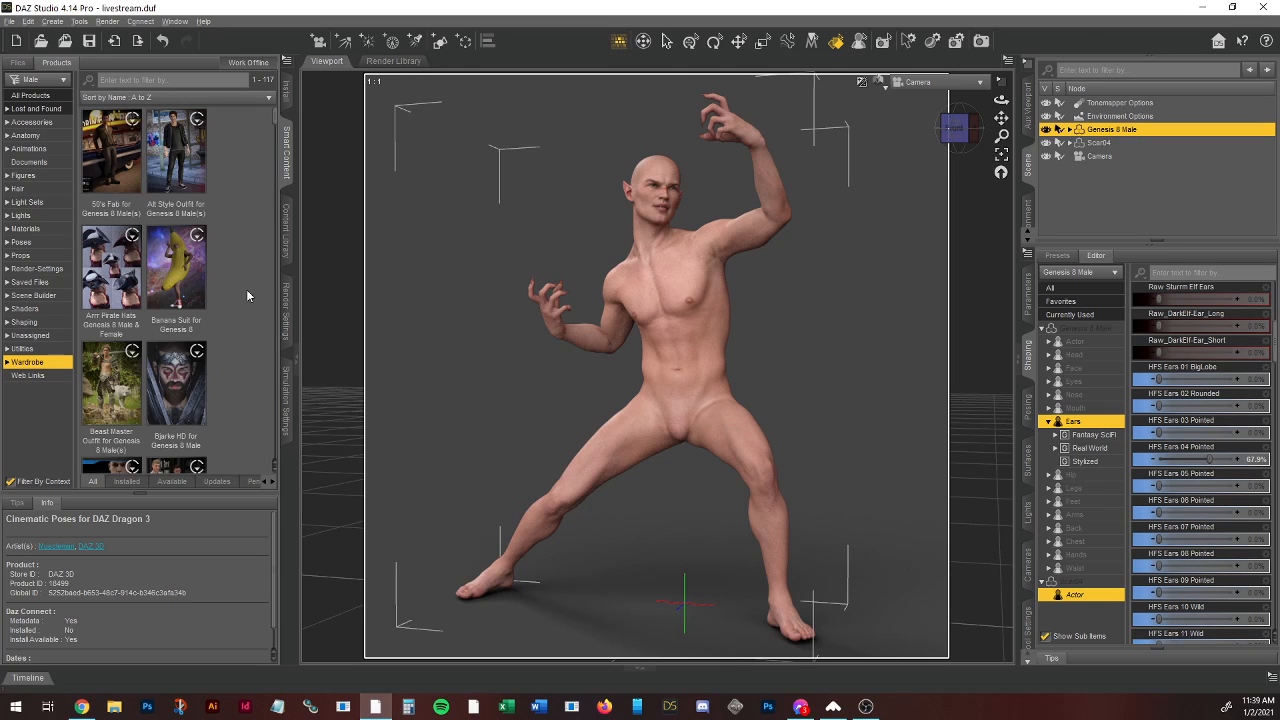
Step: Look through the male wardrobe products and select the dForce Party Oahu Outfit for Genesis 8 Male(s)
scroll(246, 289, "down", 4)
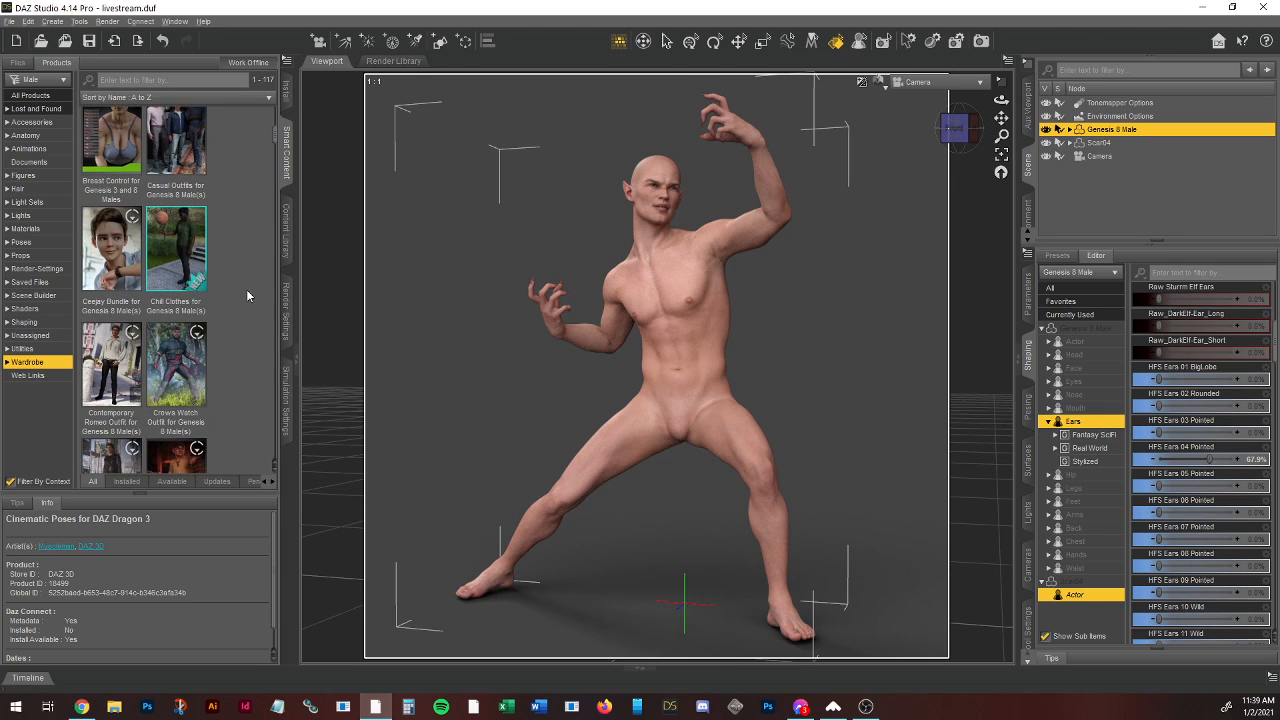
scroll(246, 289, "down", 4)
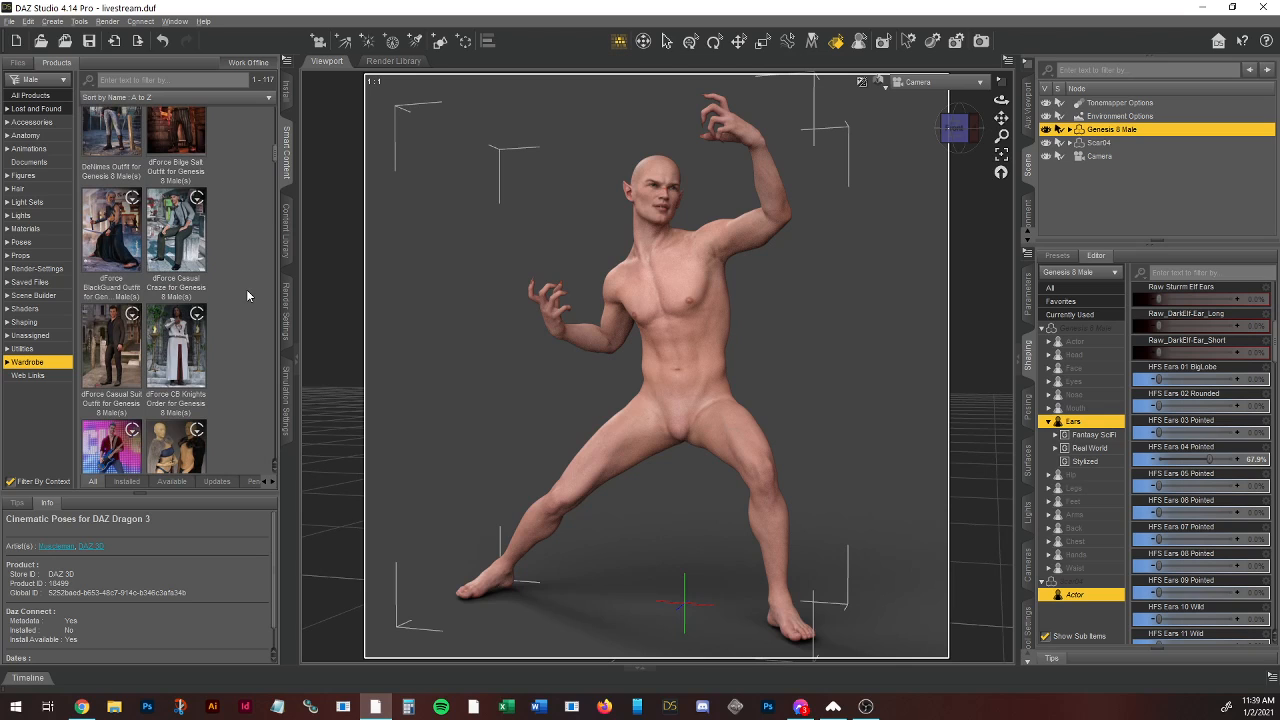
scroll(231, 245, "down", 4)
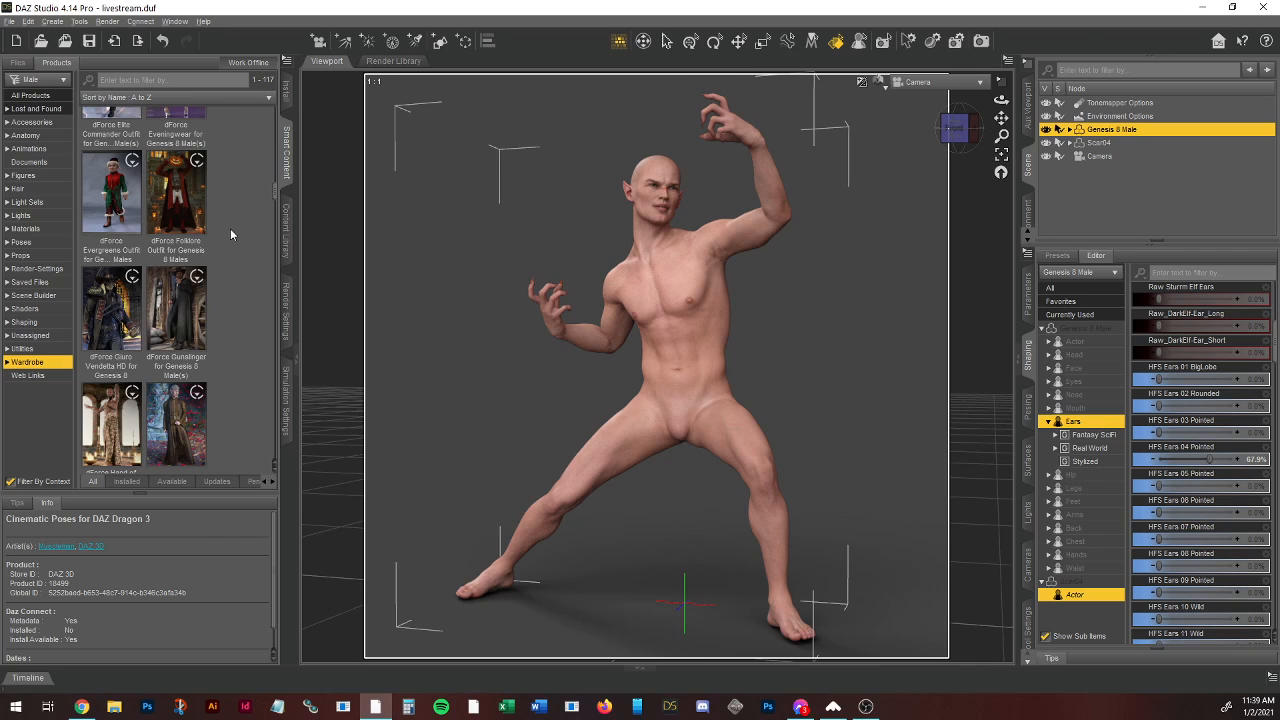
scroll(250, 205, "down", 4)
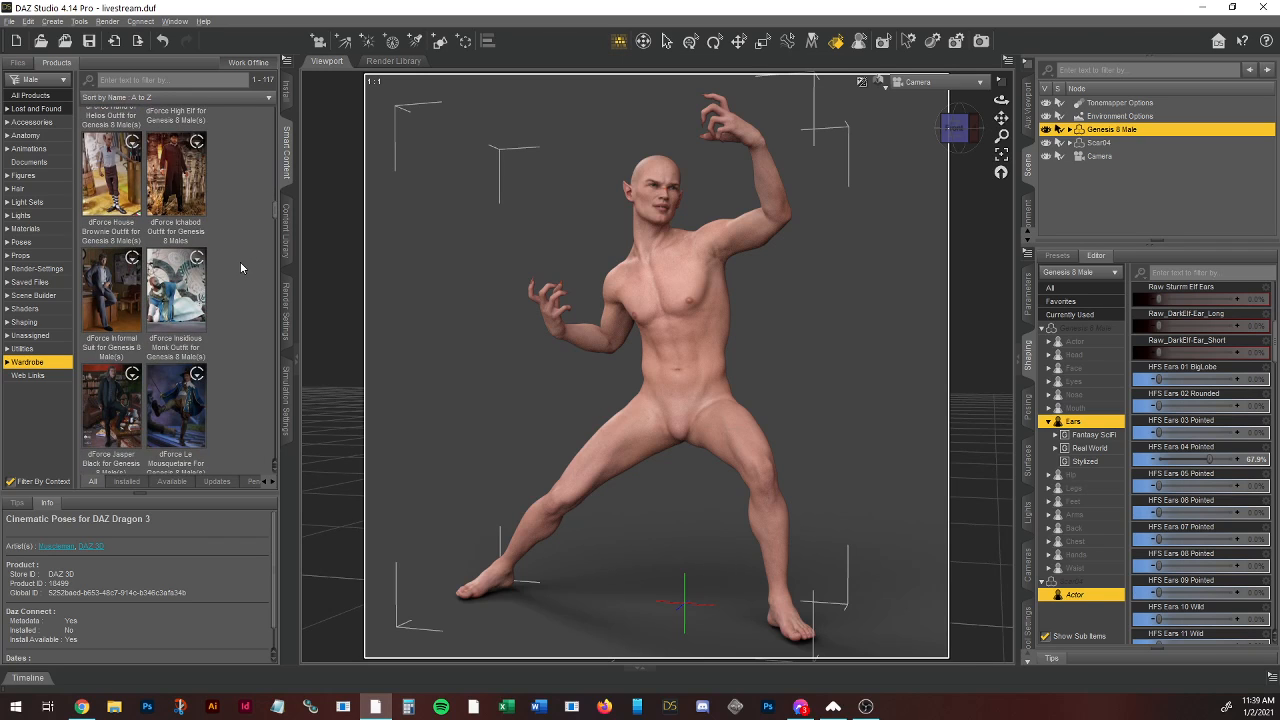
scroll(239, 266, "down", 5)
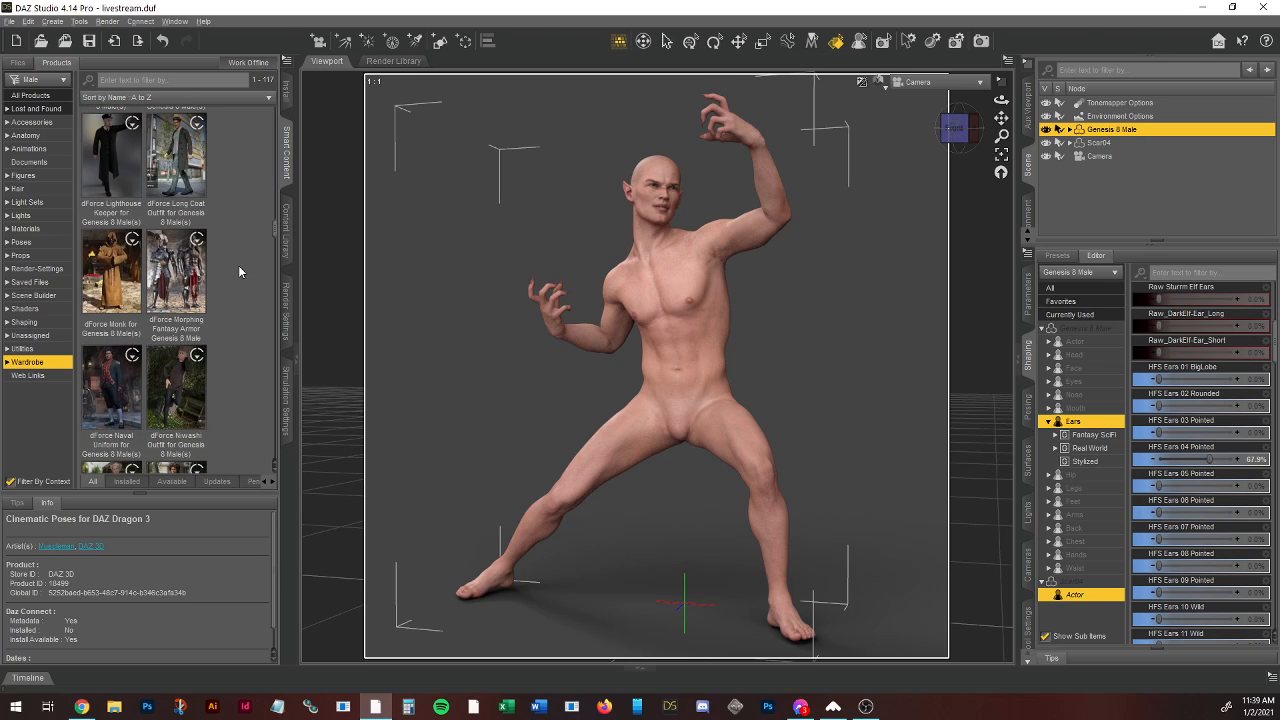
scroll(238, 265, "down", 5)
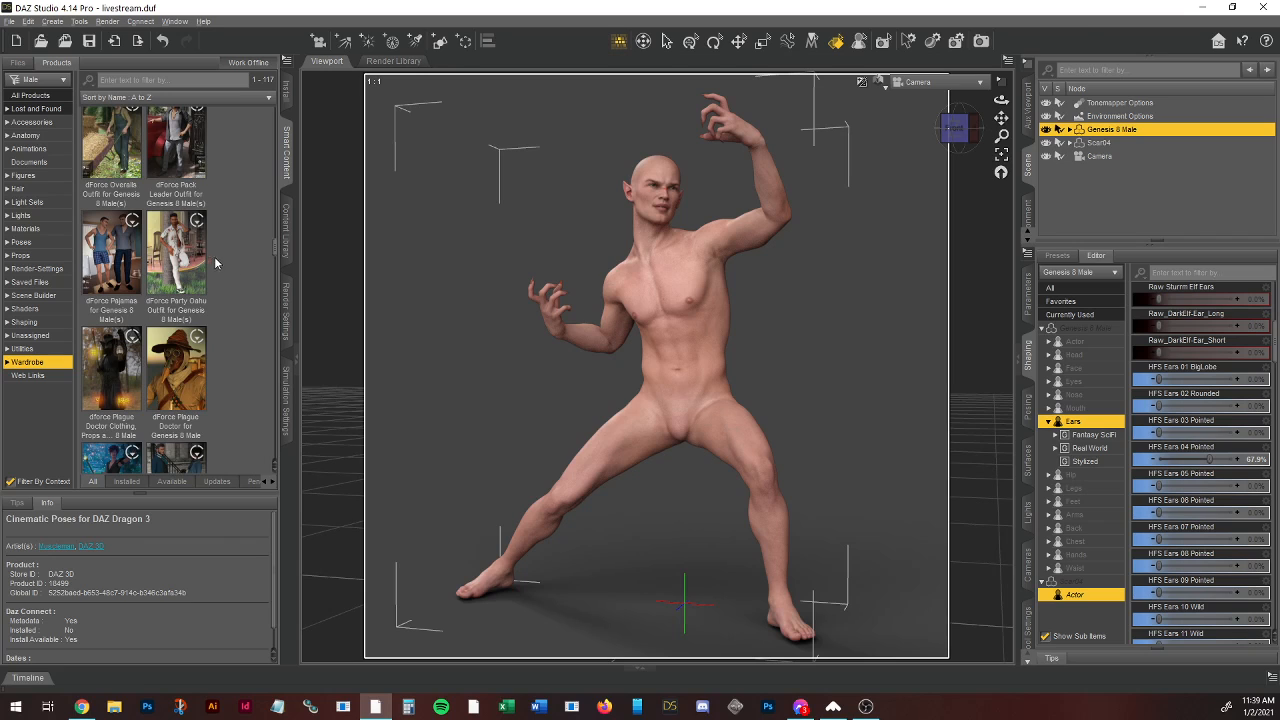
mouse_move(198, 254)
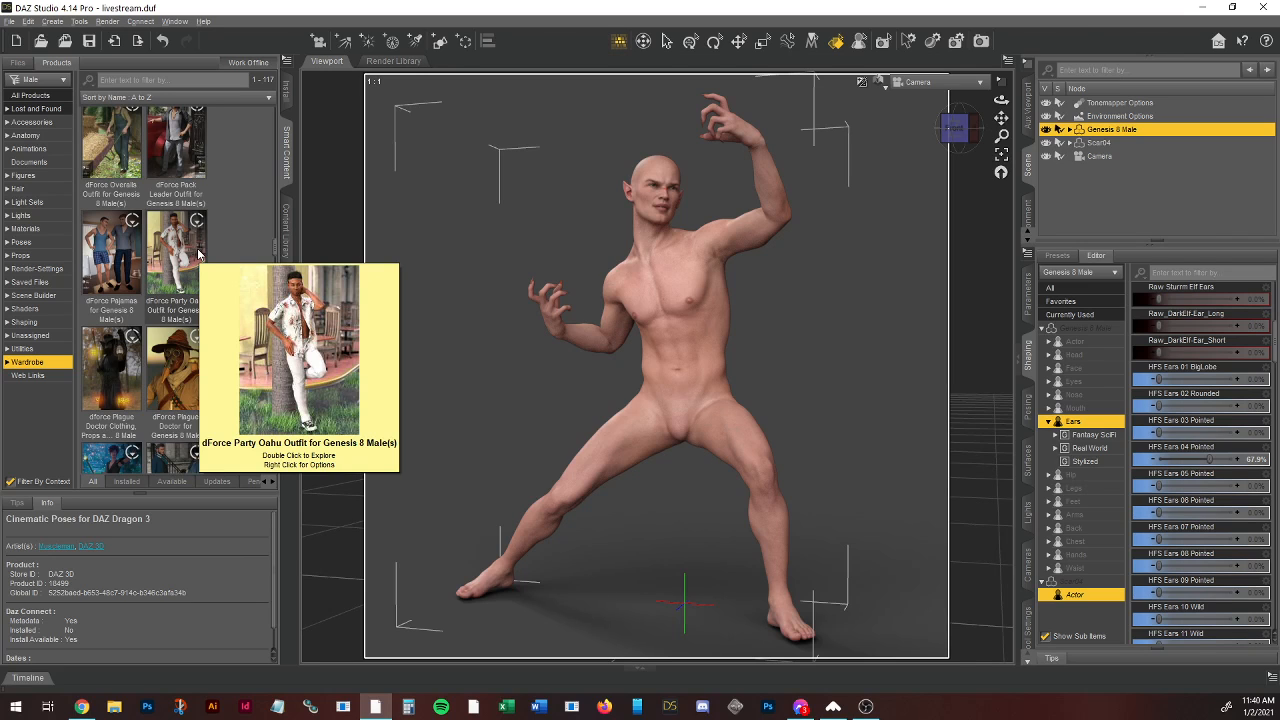
left_click(191, 263)
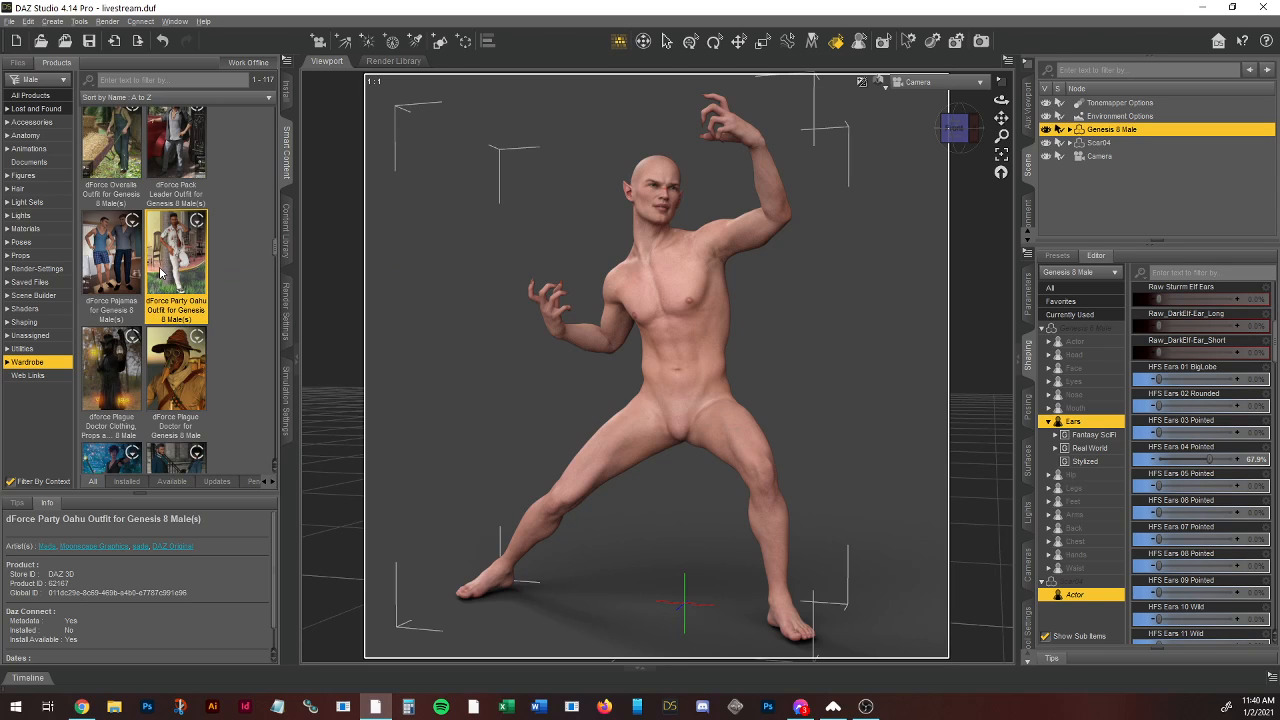
Step: Load the Party Oahu Outfit !Load All 2 wearable, with the open shirt, onto the selected Genesis 8 Male
double_click(161, 270)
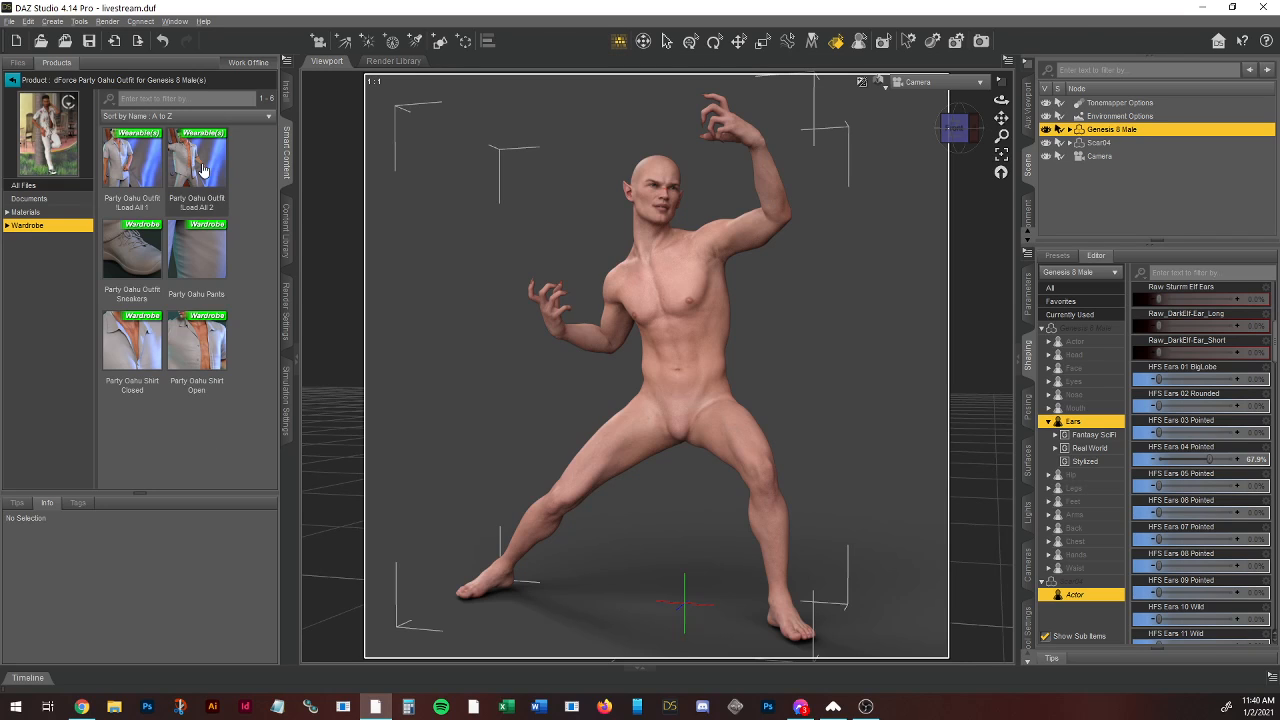
mouse_move(202, 170)
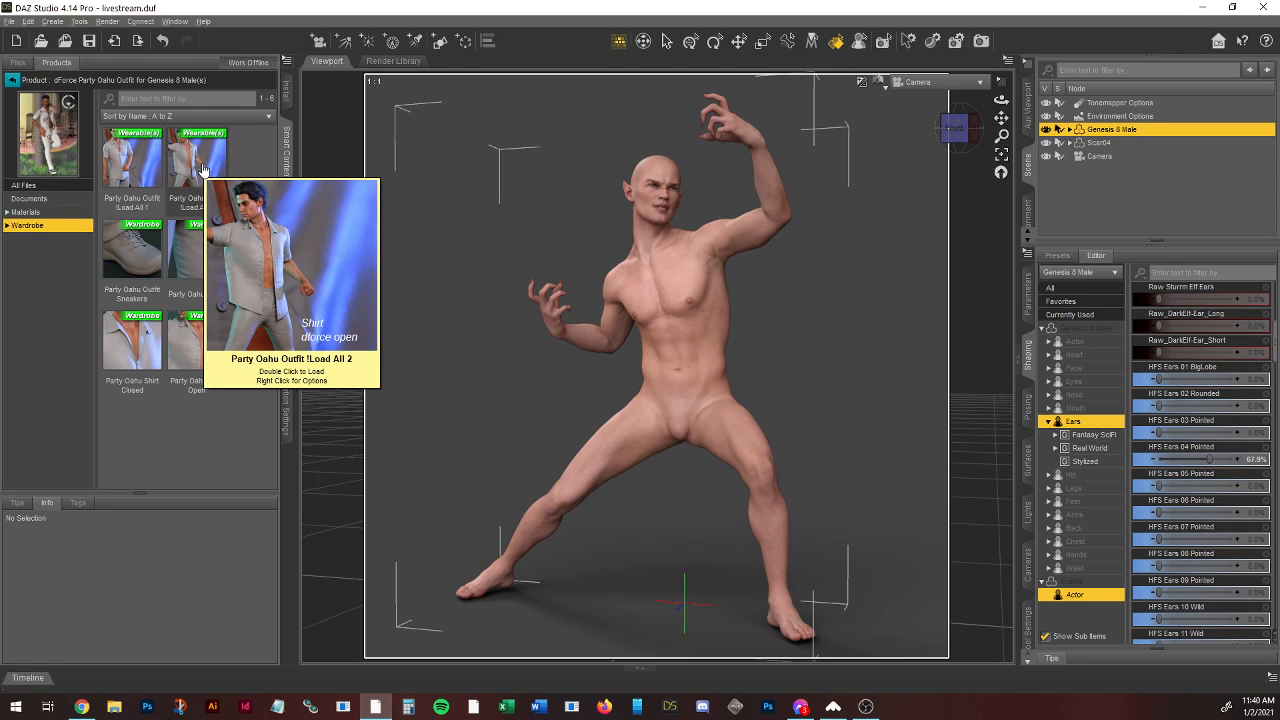
left_click(202, 170)
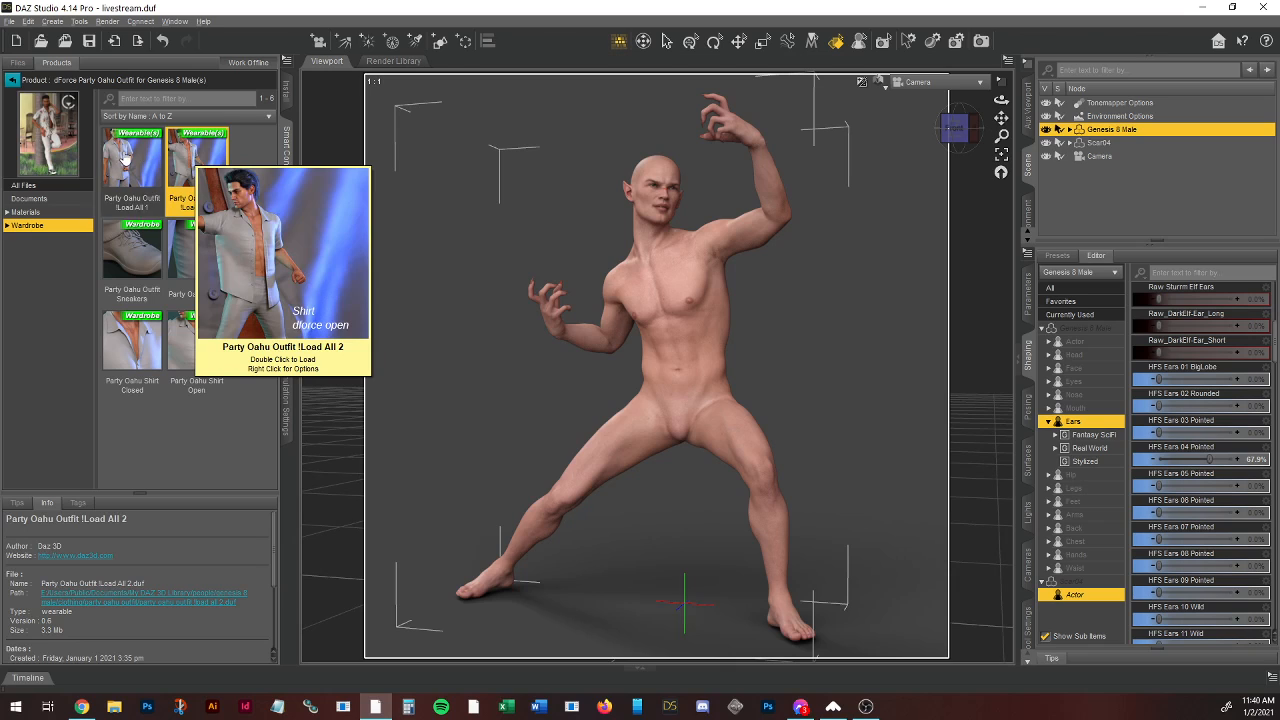
double_click(189, 165)
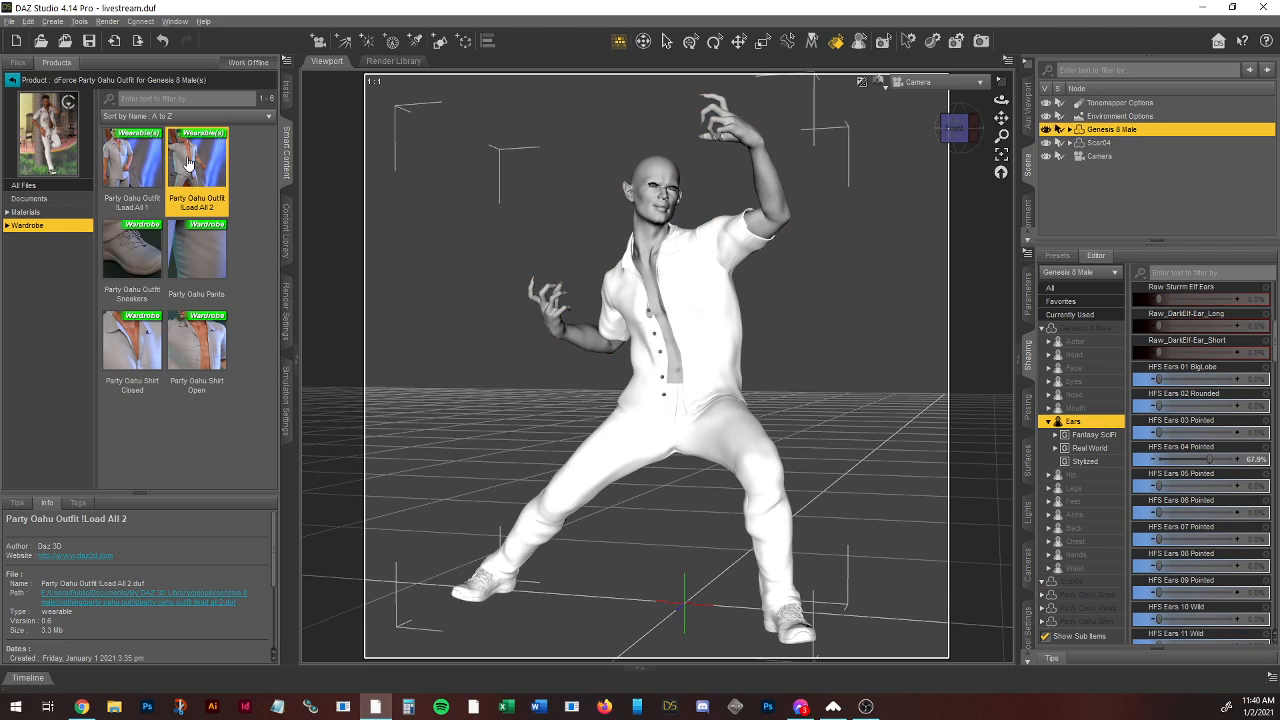
mouse_move(190, 165)
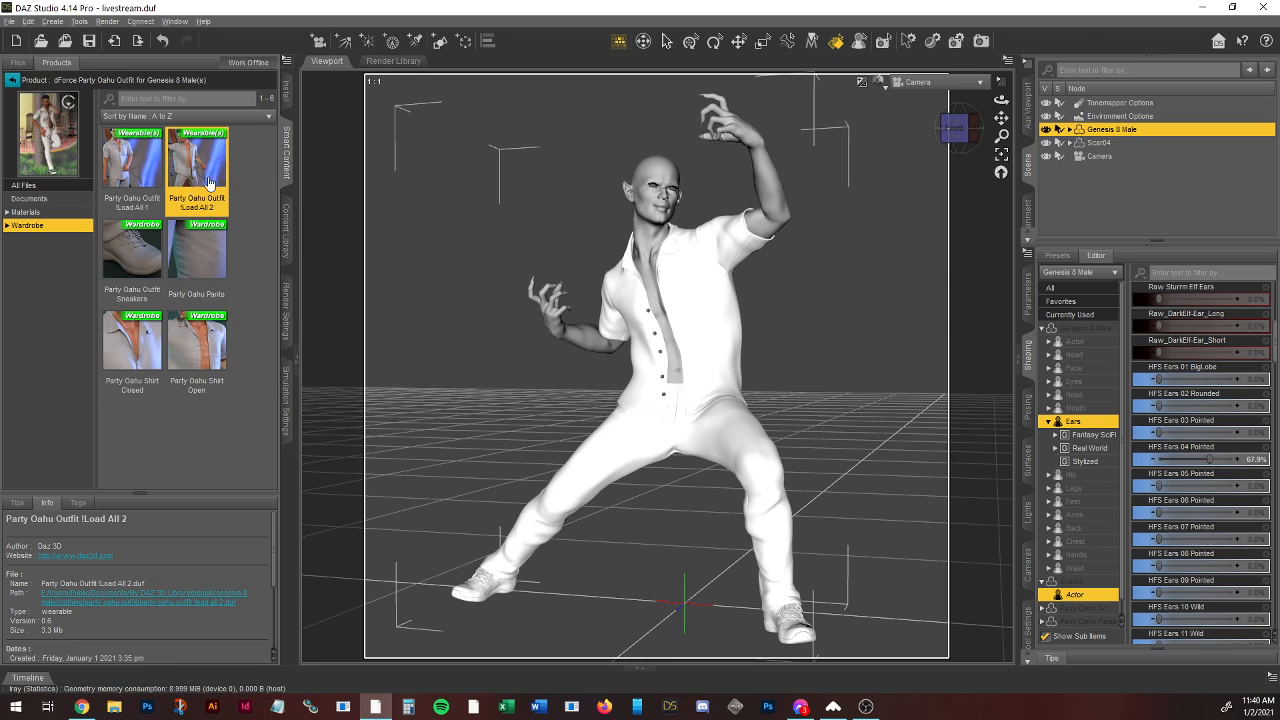
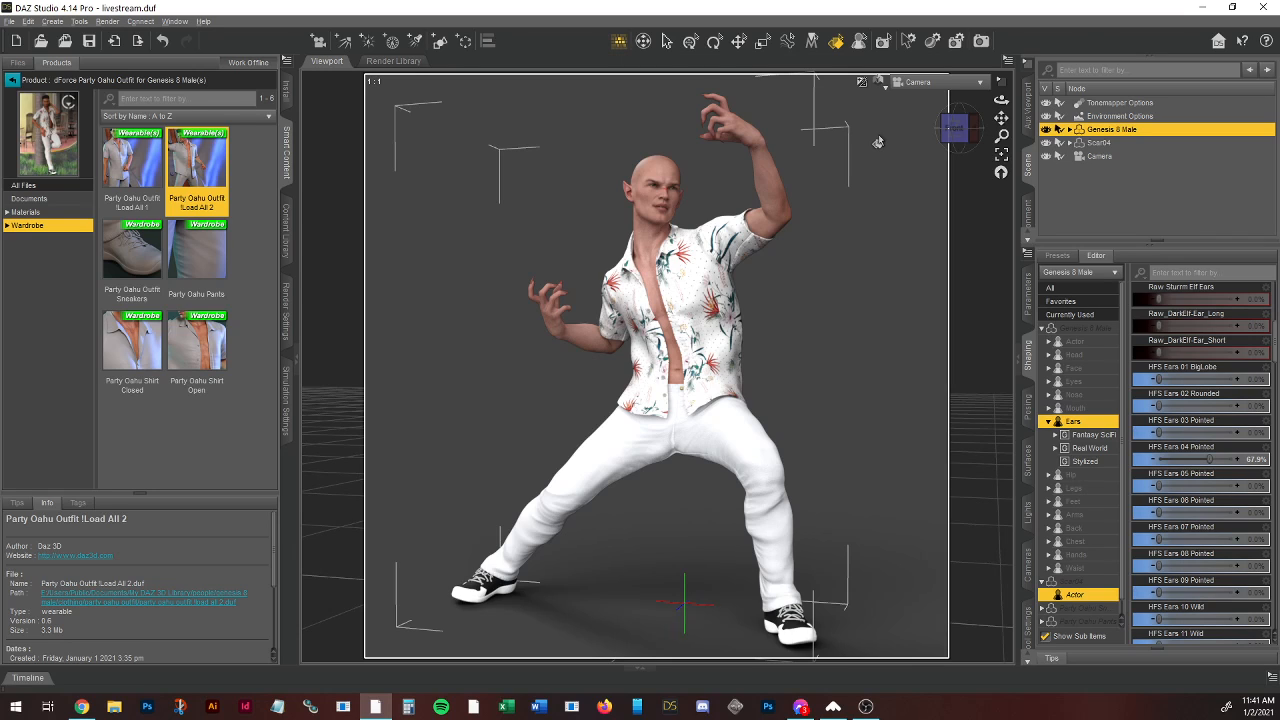
Step: Set the viewport's draw style to Texture Shaded and select the Party Oahu Pants among the Genesis 8 Male's child items
left_click(877, 83)
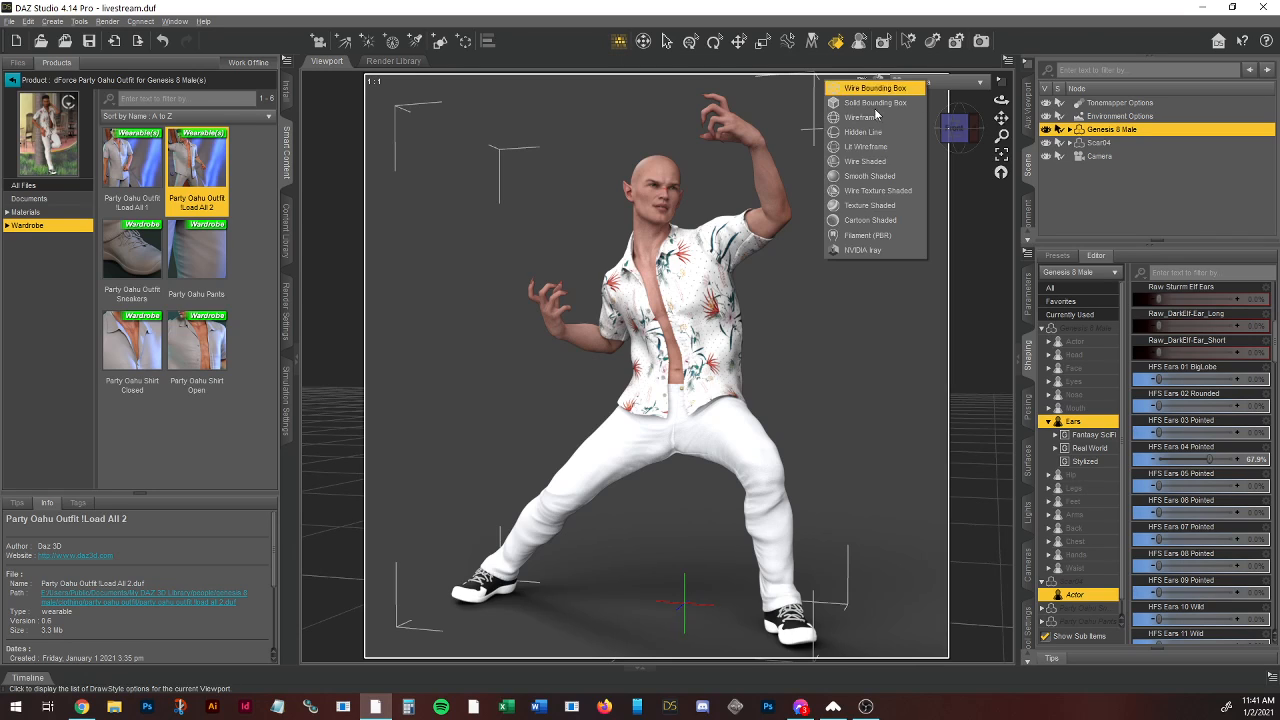
left_click(878, 207)
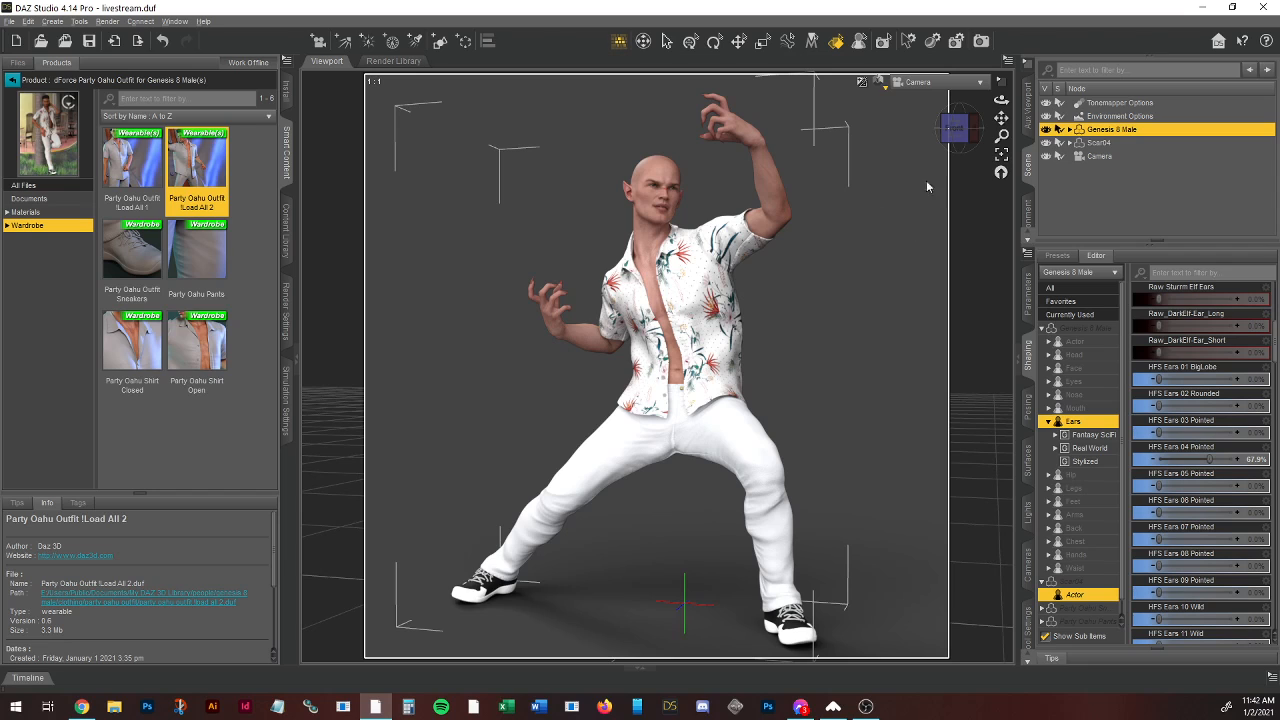
left_click(1071, 130)
left_click(1137, 186)
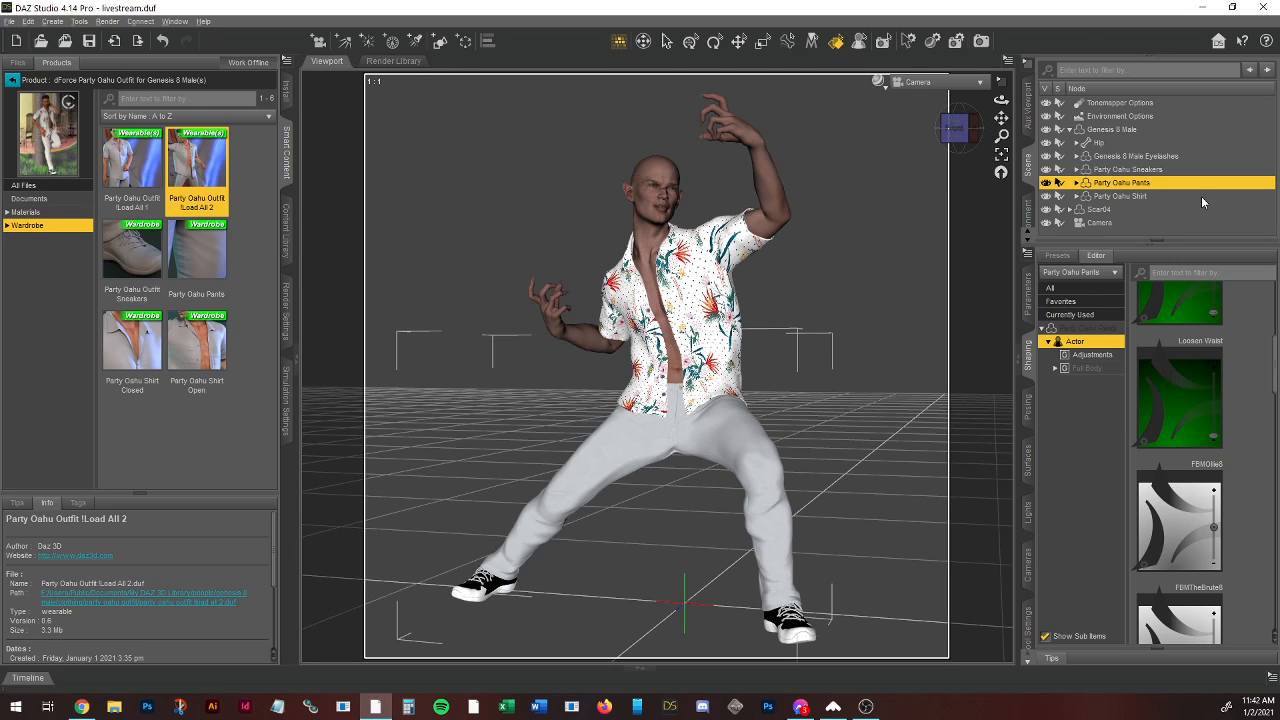
Step: Hide the Genesis 8 Male Eyelashes and toggle the visibility of the Party Oahu Sneakers off and back on
left_click(1046, 156)
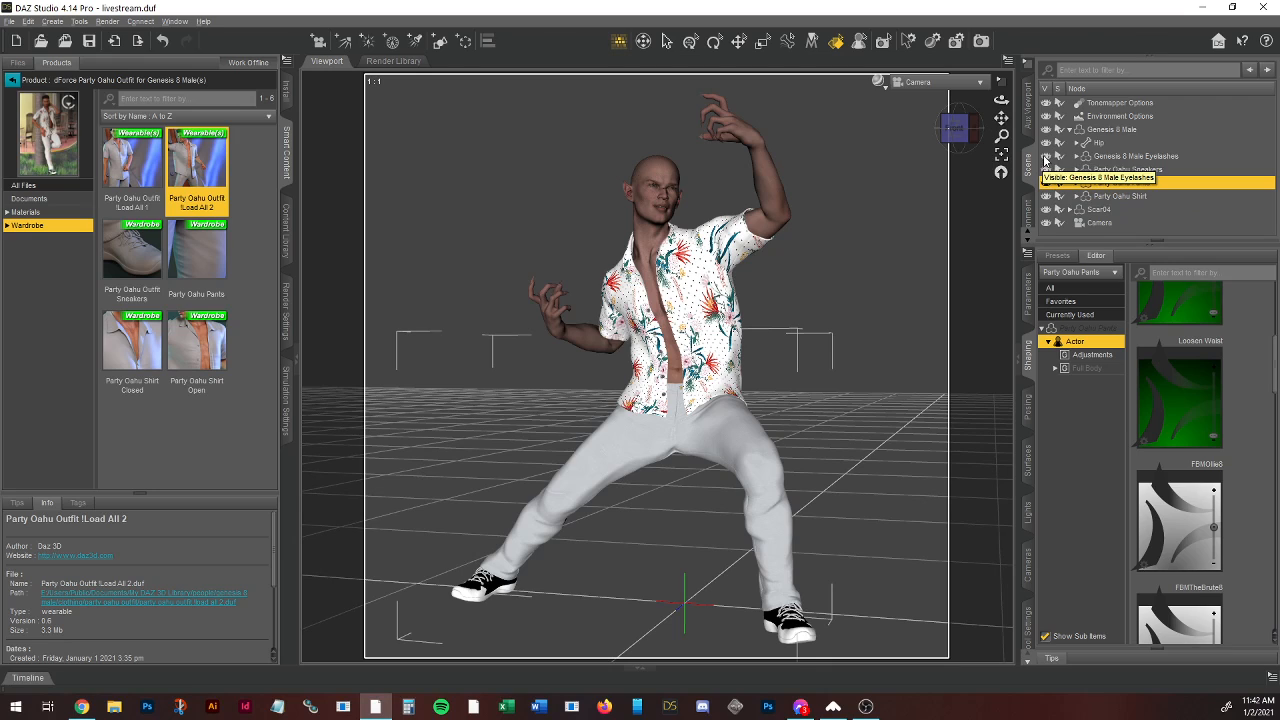
left_click(1046, 170)
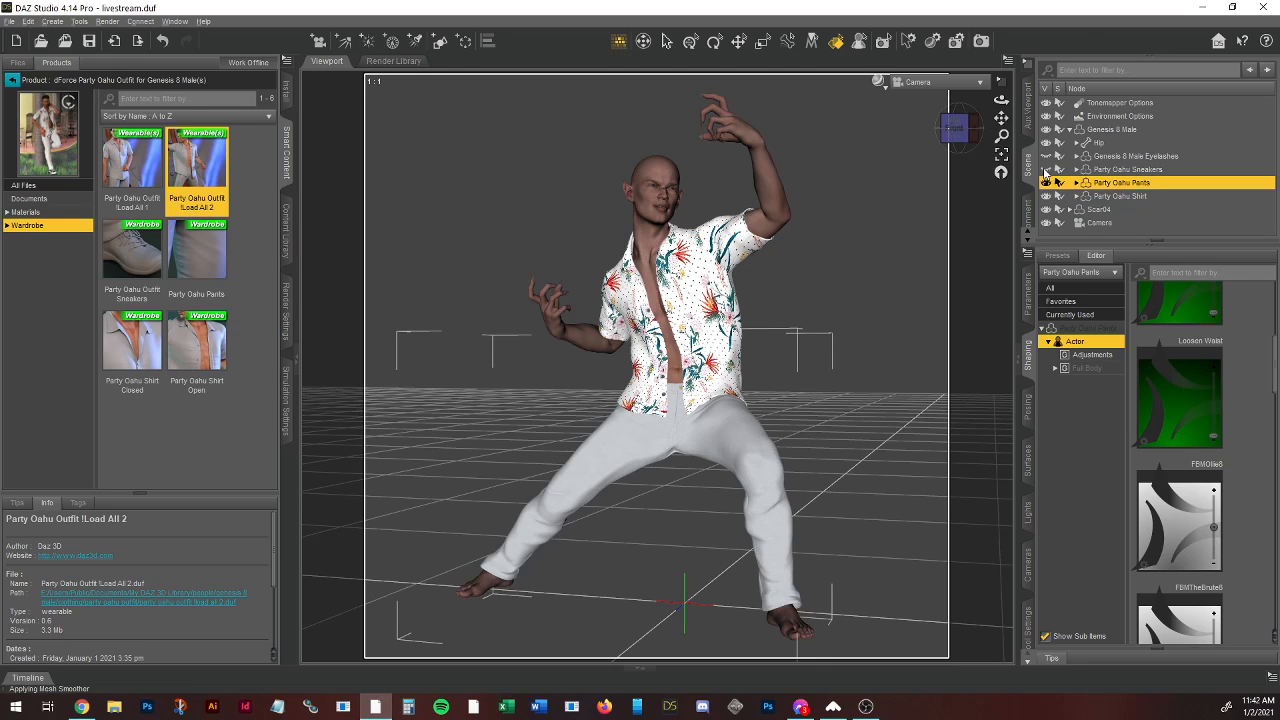
left_click(1046, 170)
Step: Hide the Party Oahu Shirt to check the figure without it, and delete the shirt from the scene
left_click(1046, 196)
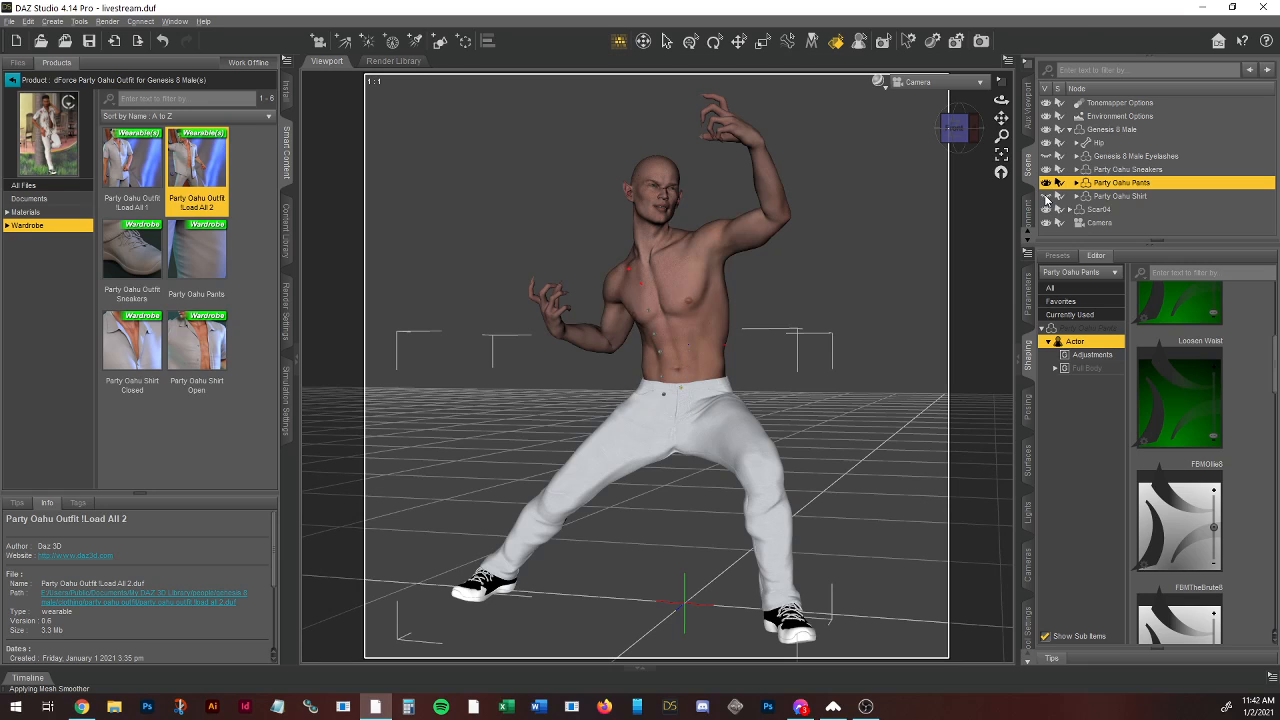
left_click(1046, 196)
left_click(1046, 196)
left_click(1131, 196)
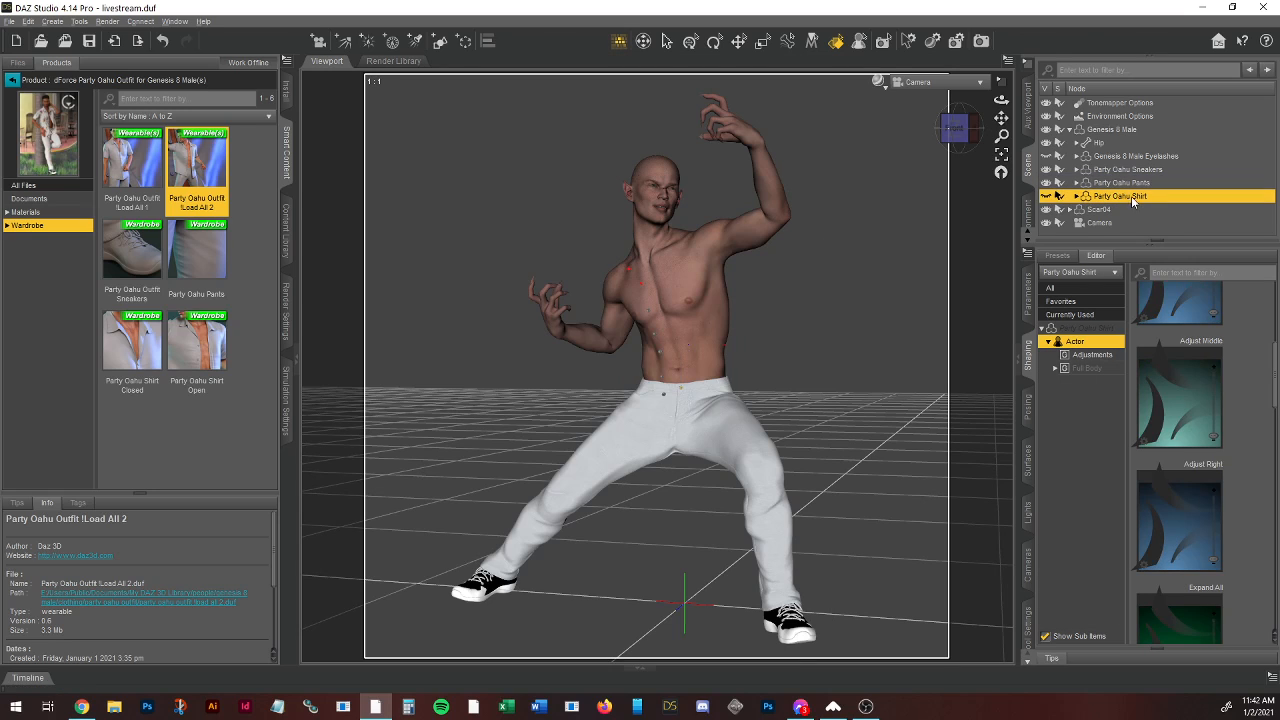
right_click(1131, 196)
left_click(1150, 224)
Step: Examine the collision settings of the Party Oahu Pants surfaces by filtering their properties with "coll"
left_click(1113, 184)
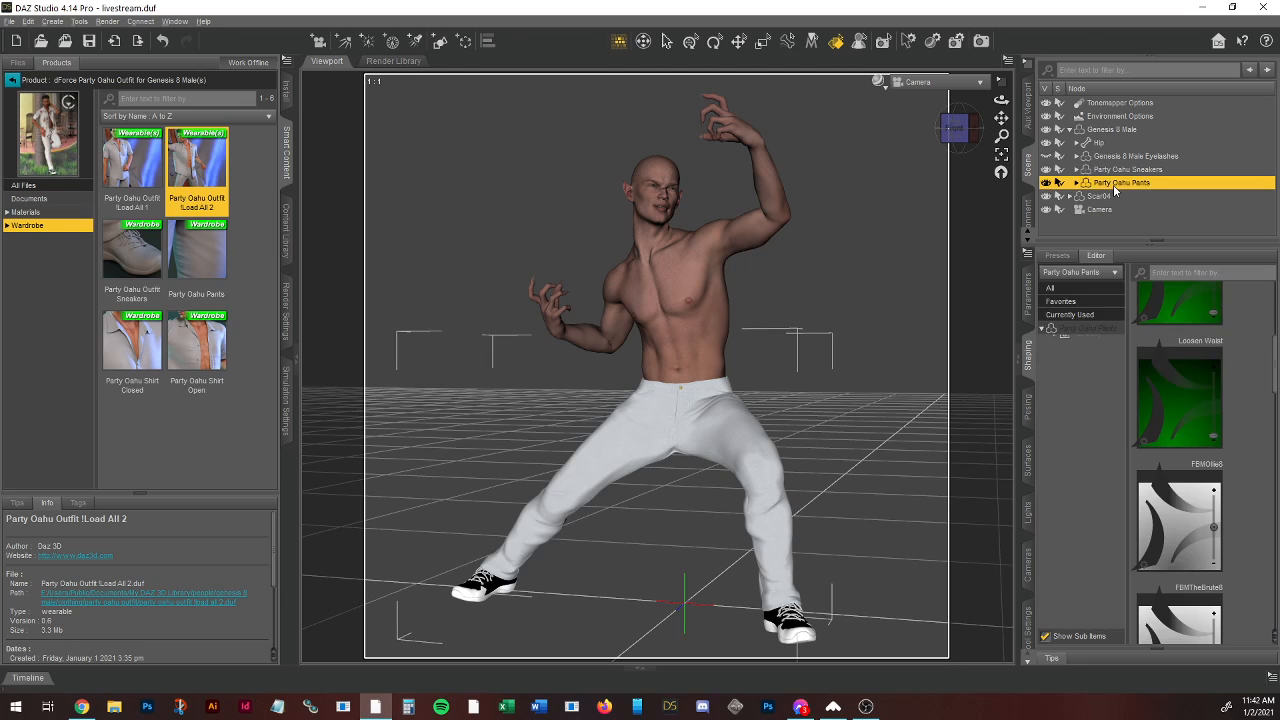
left_click(1026, 301)
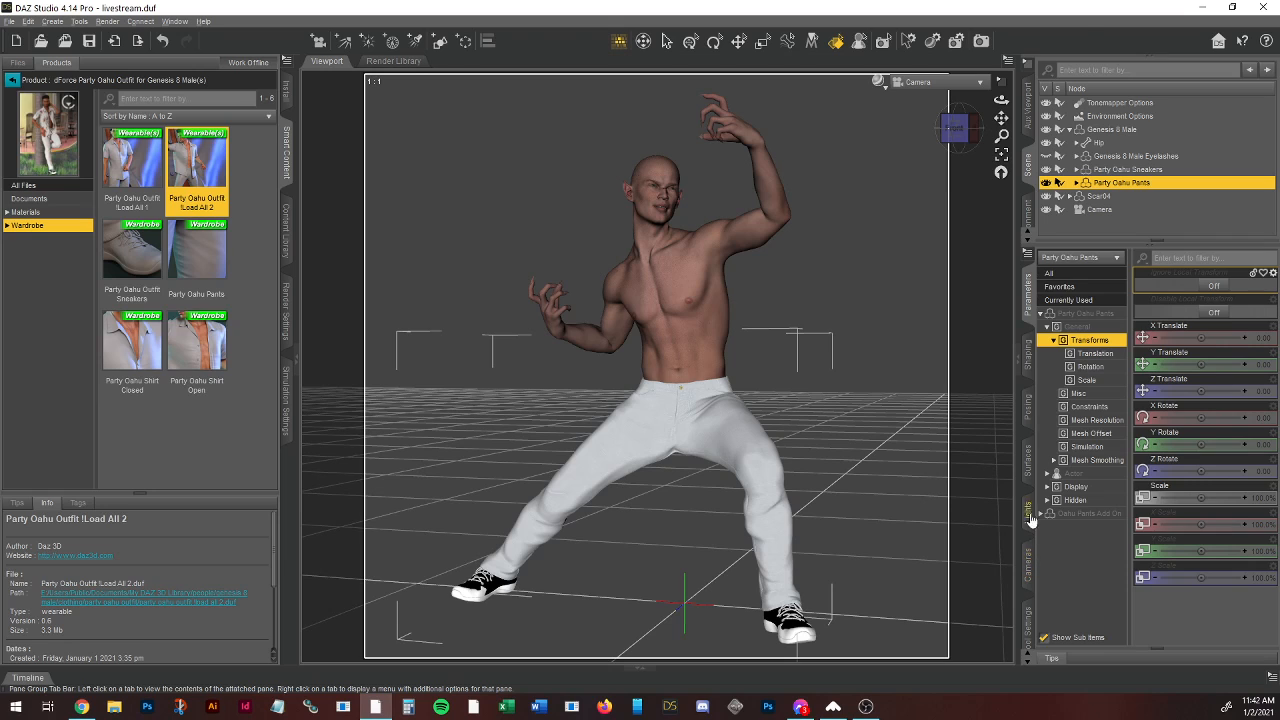
left_click(1030, 462)
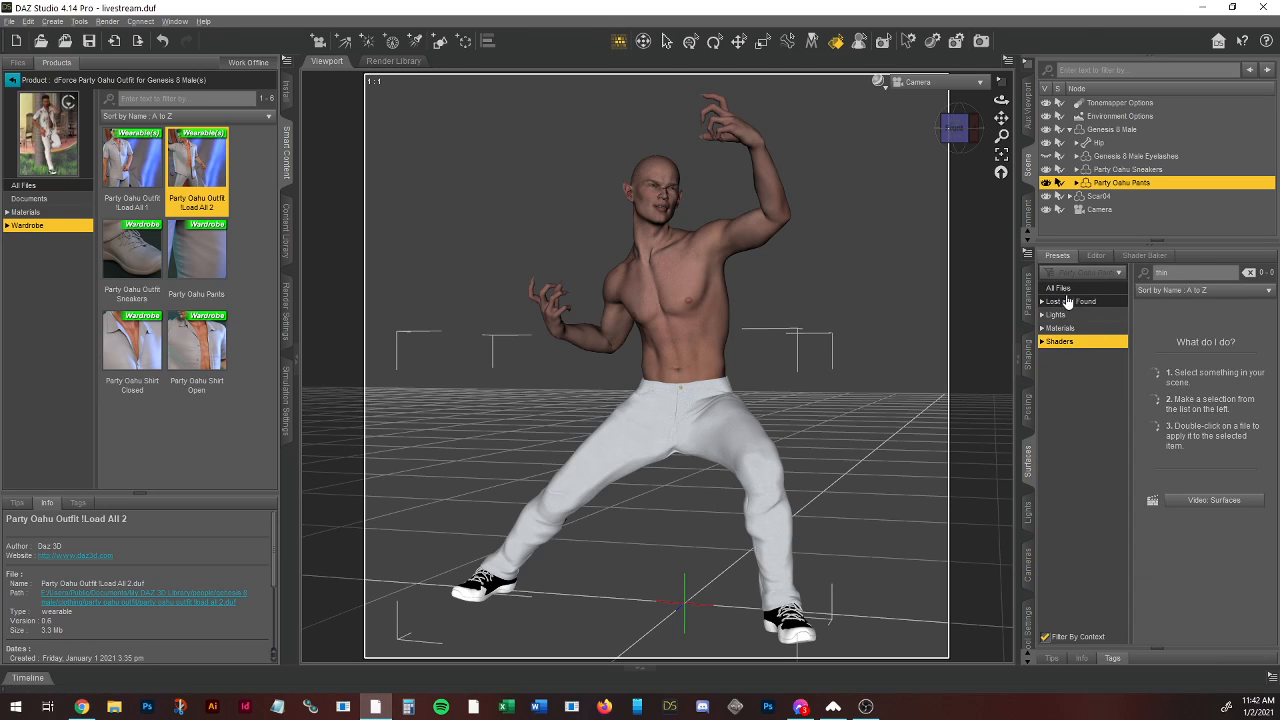
left_click(1092, 258)
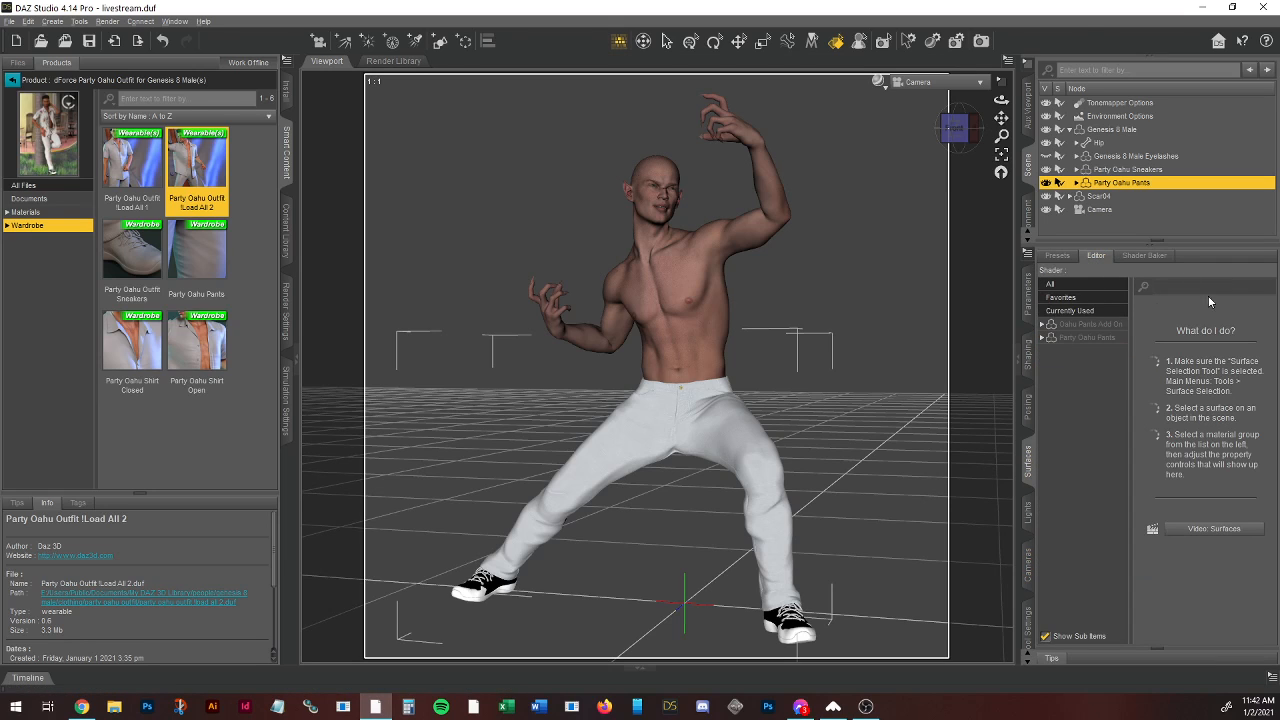
left_click(1078, 337)
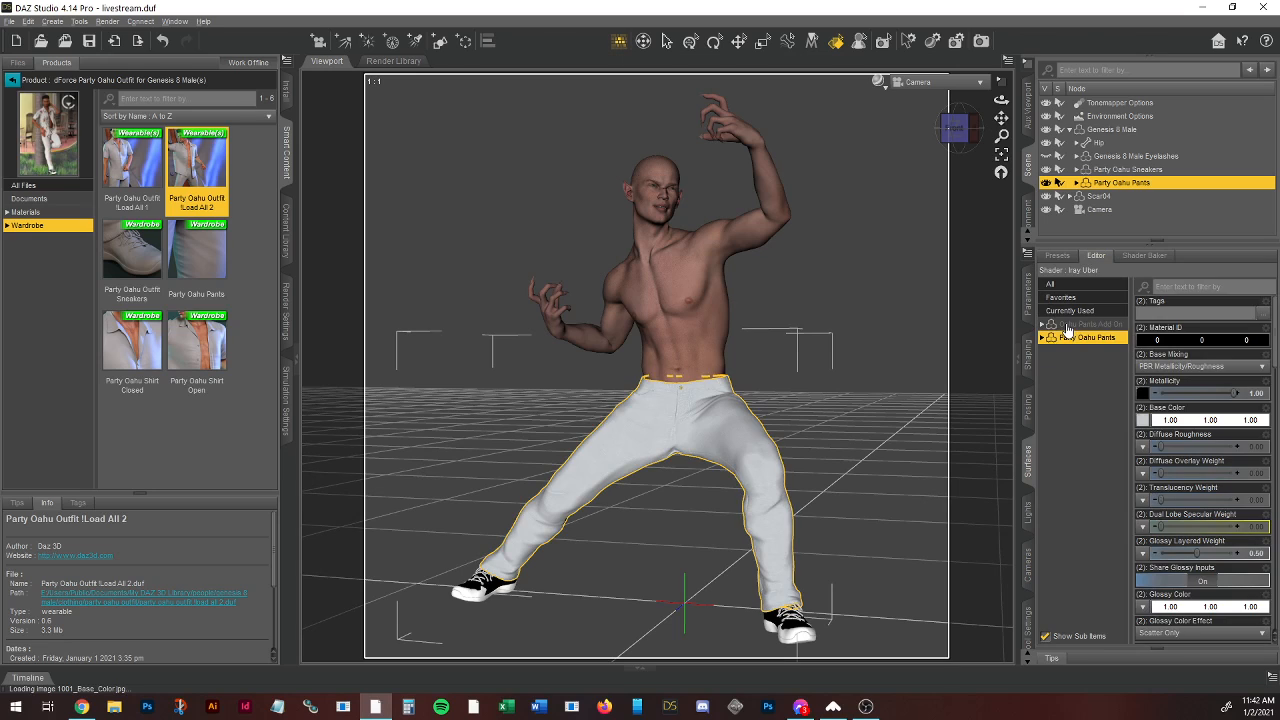
left_click(1172, 285)
type("coll")
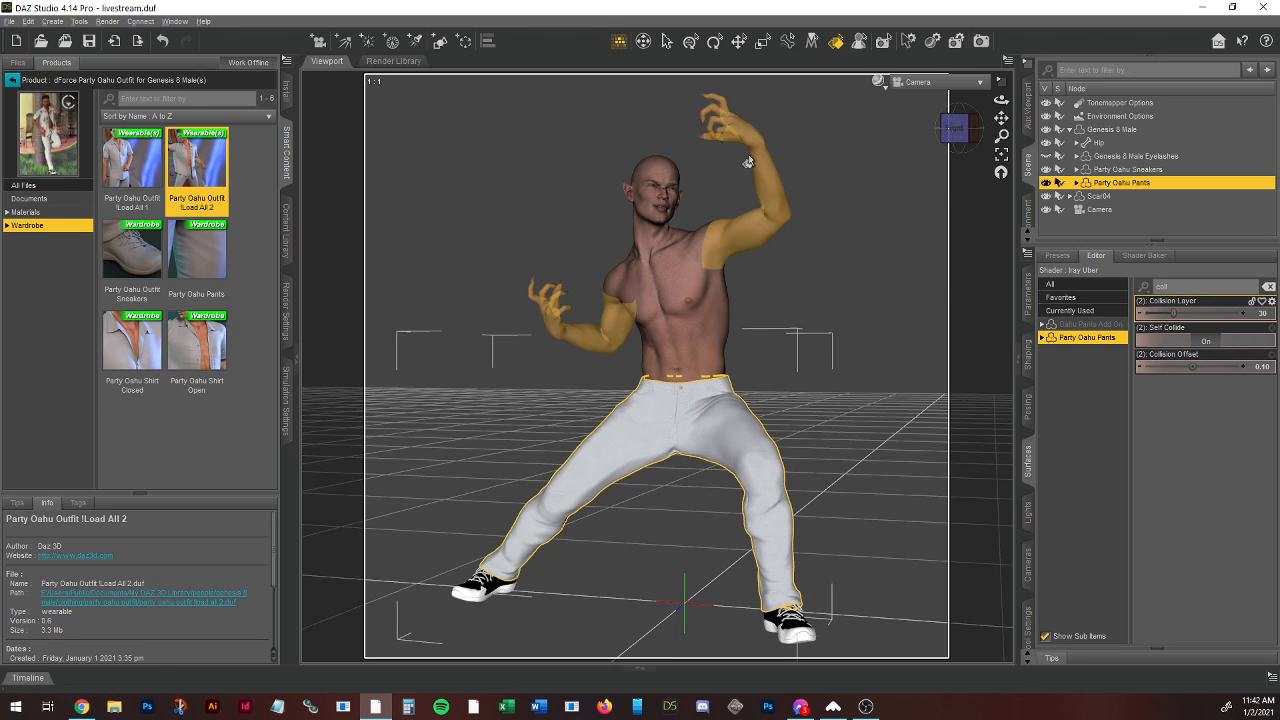
Step: Configure the dForce simulation with Start Bones From Memorized Pose off and Frames To Simulate set to Animated (Use Timeline Play Range)
left_click(287, 394)
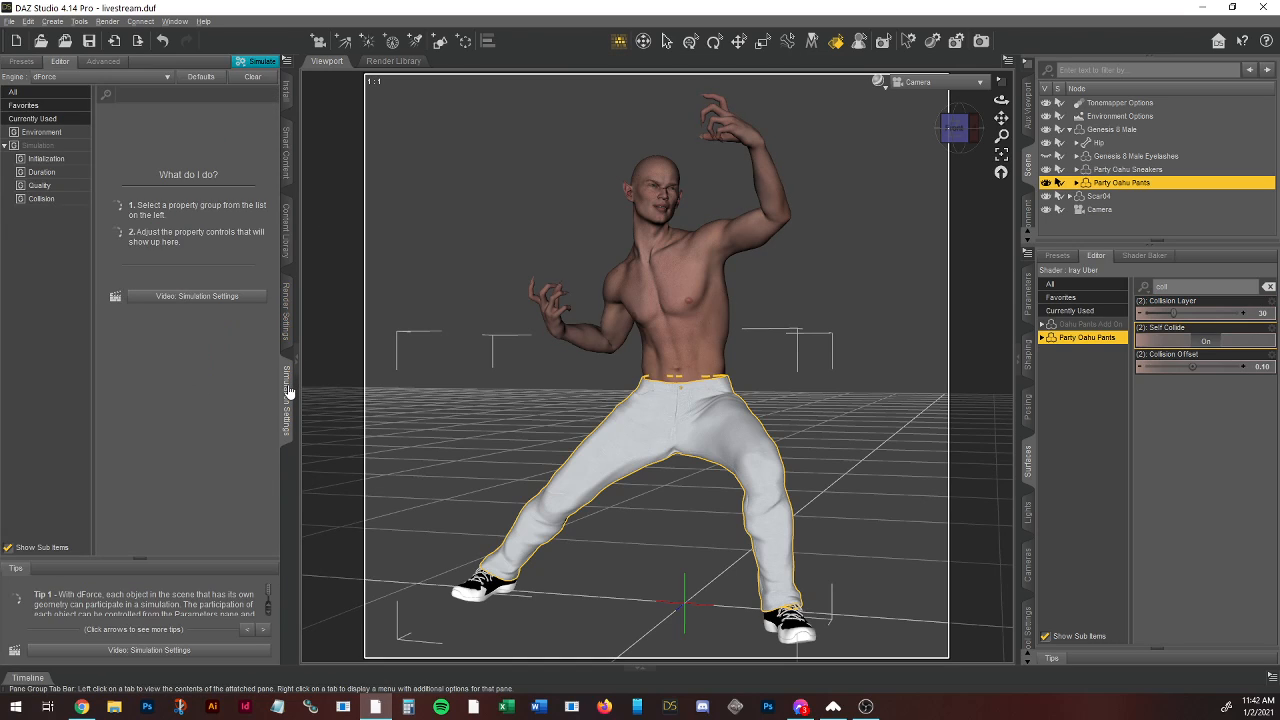
left_click(37, 133)
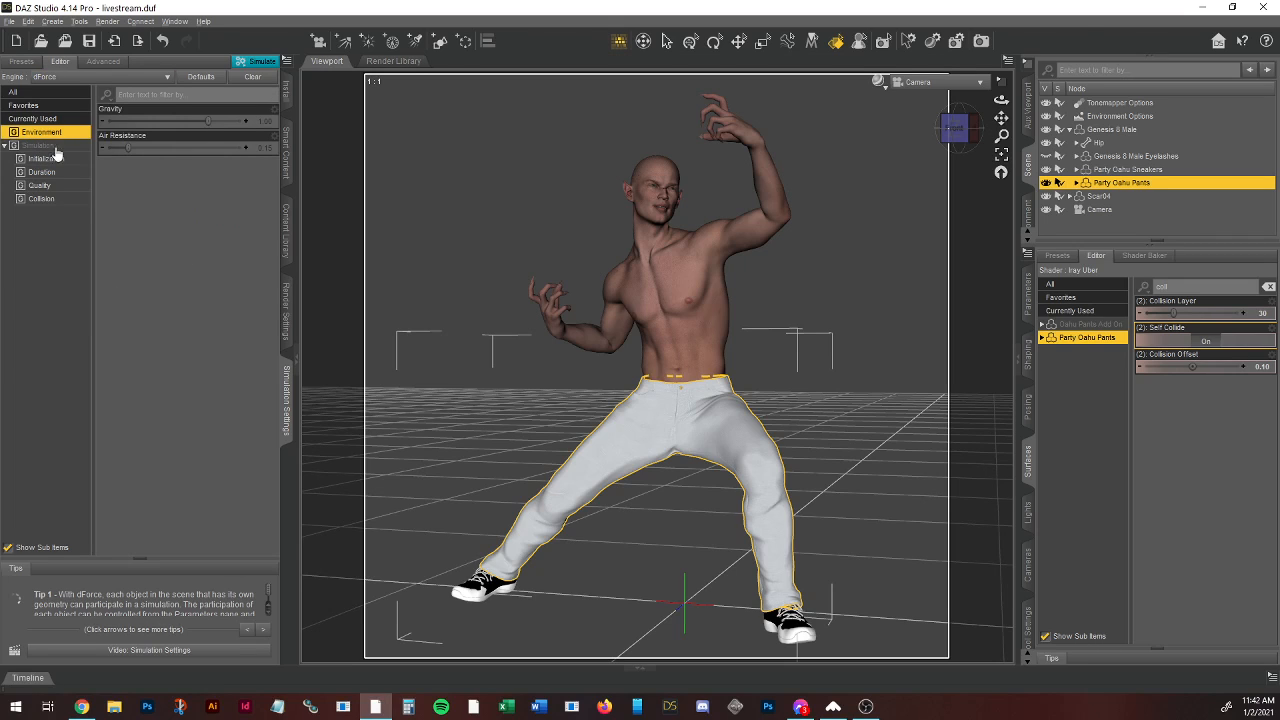
left_click(33, 147)
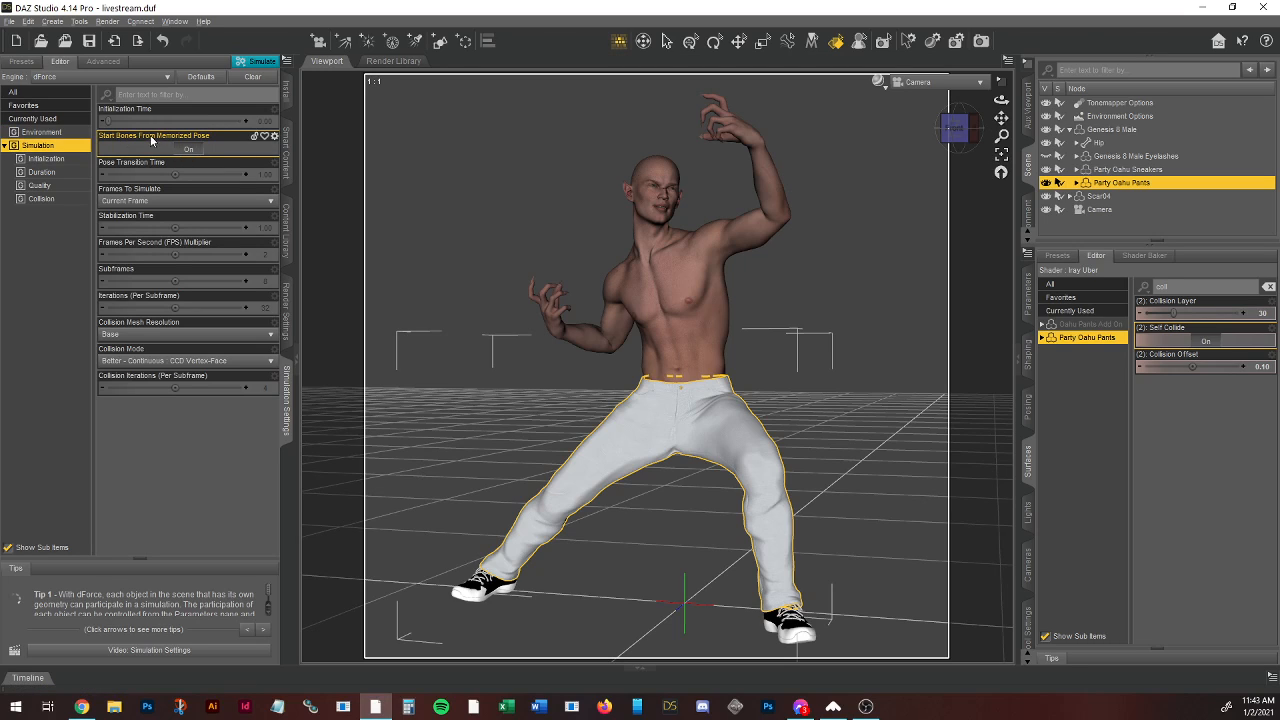
left_click(188, 148)
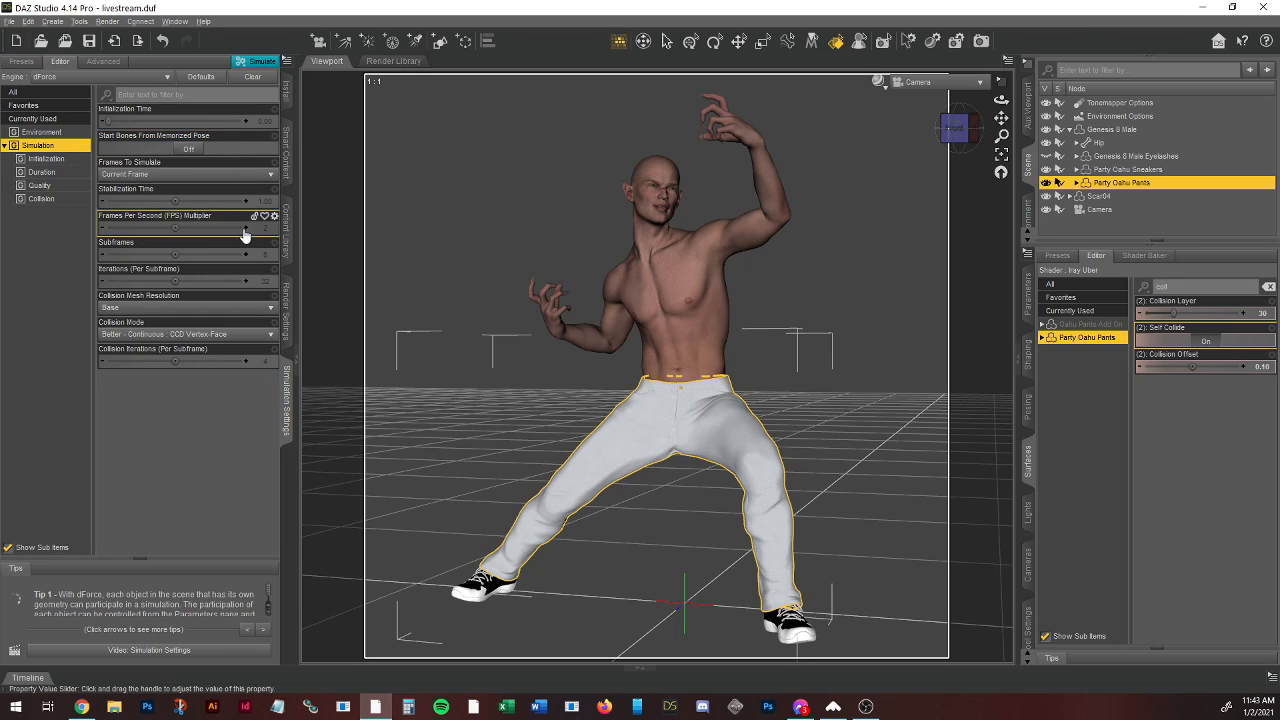
left_click(160, 176)
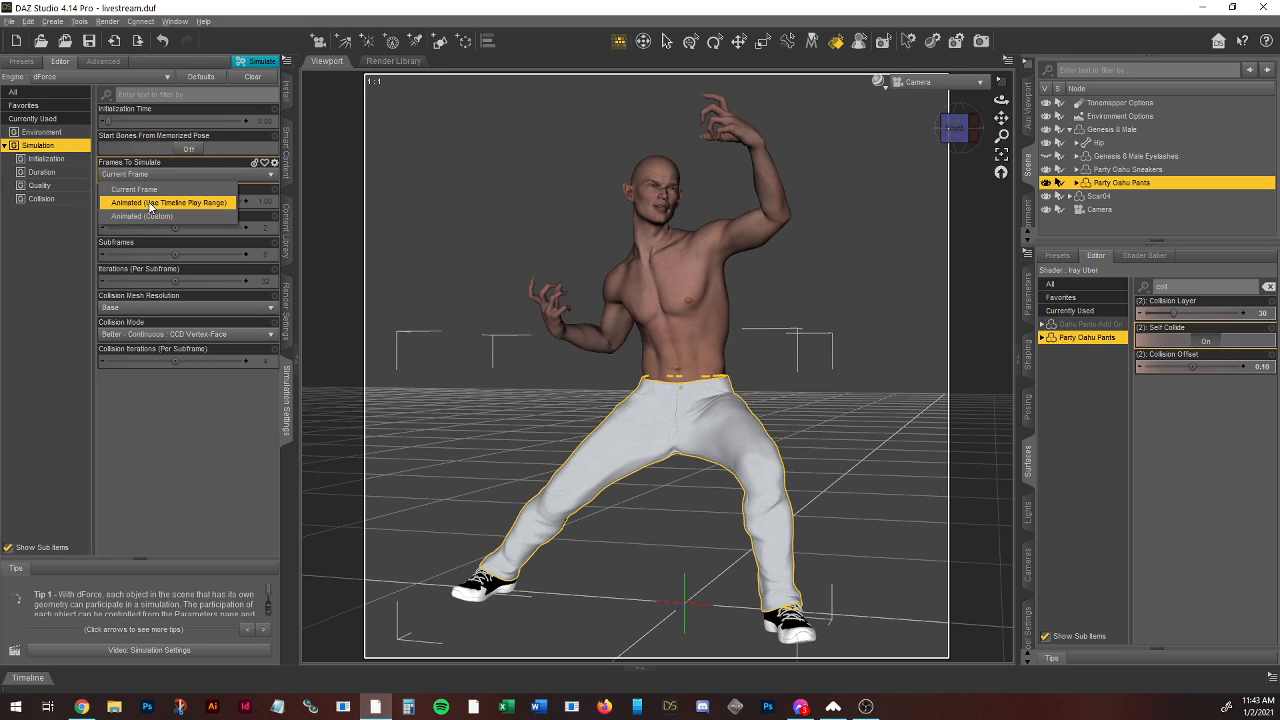
left_click(150, 203)
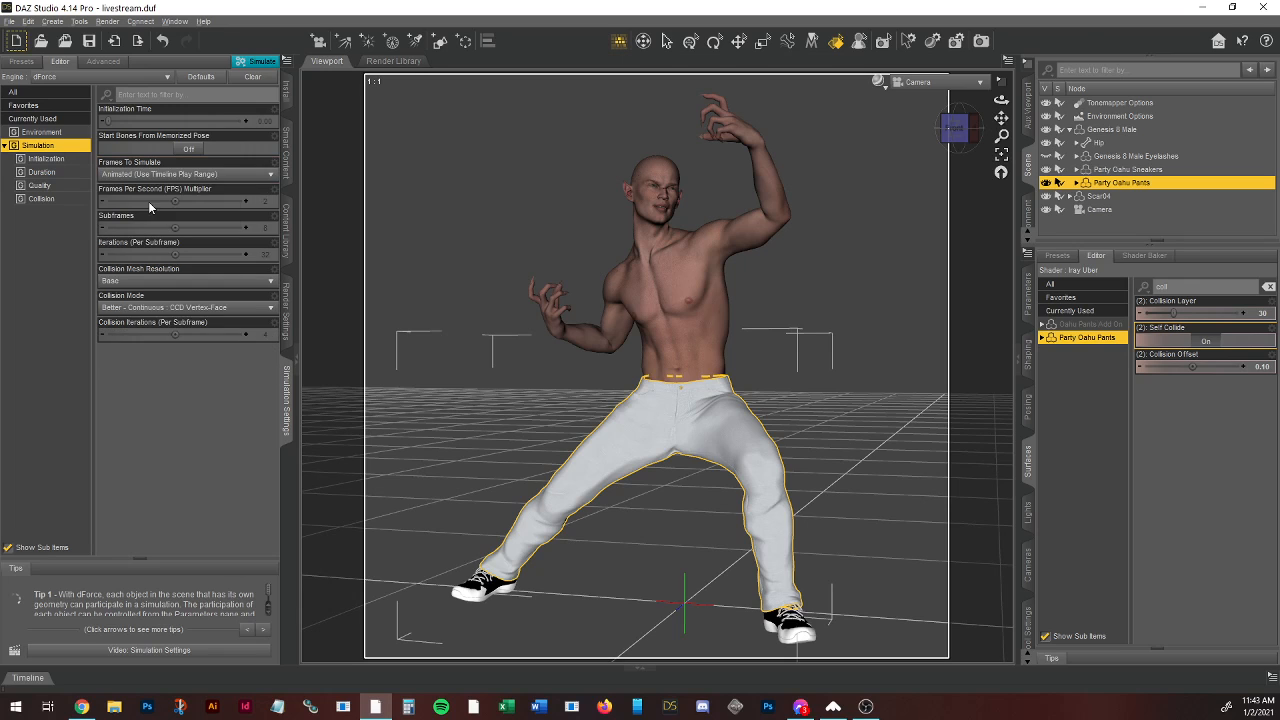
Step: Expand the timeline and scrub from frame 0 to frame 15 to check the figure's transition into the action pose
left_click(633, 677)
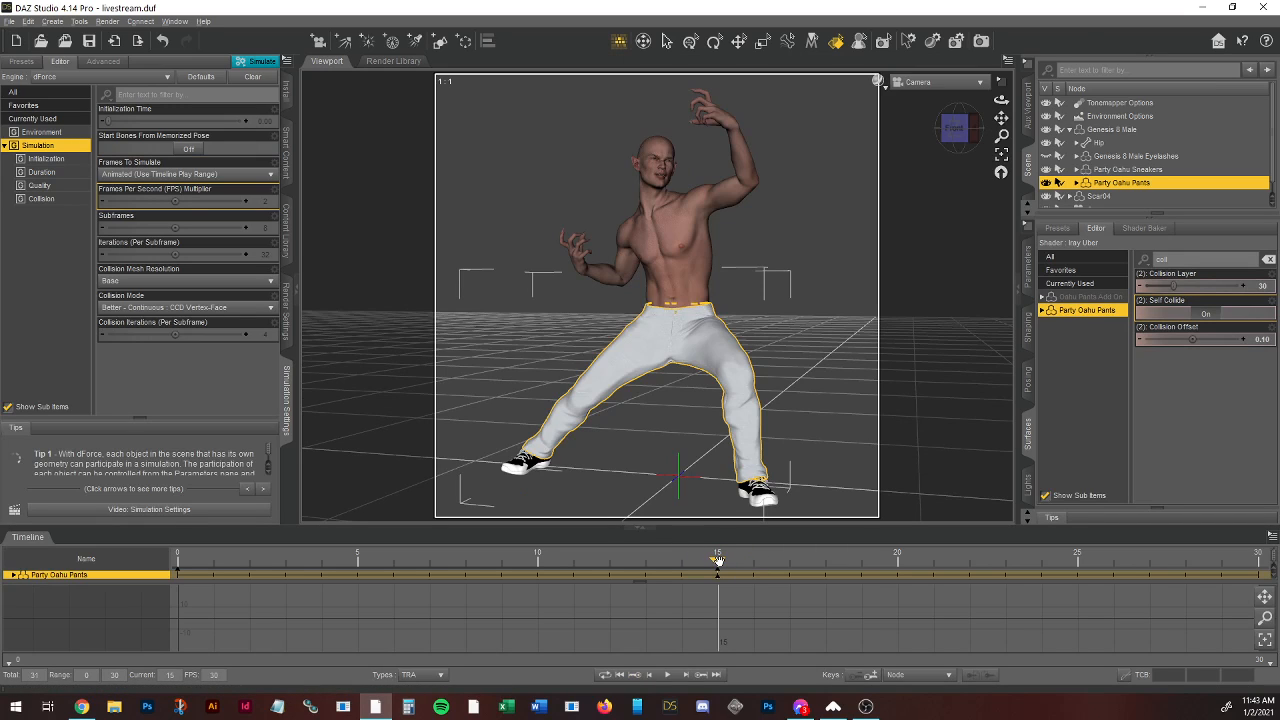
left_click(178, 562)
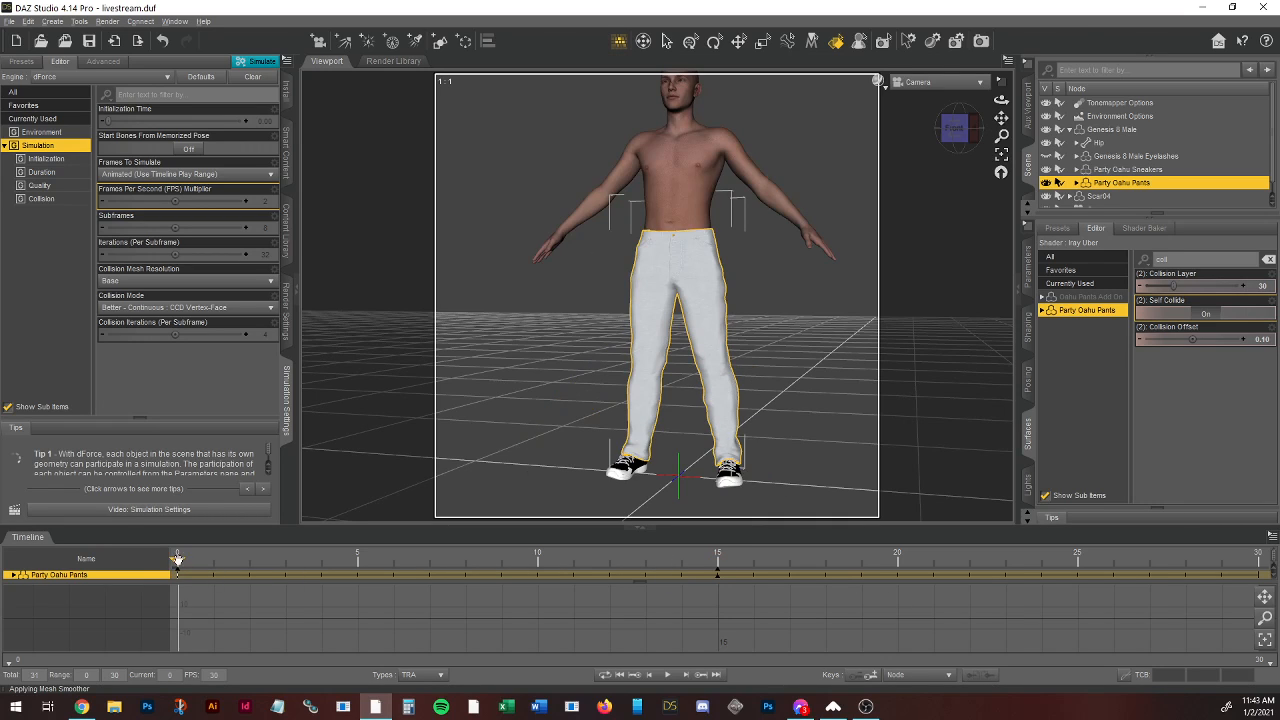
left_click_drag(183, 562, 717, 563)
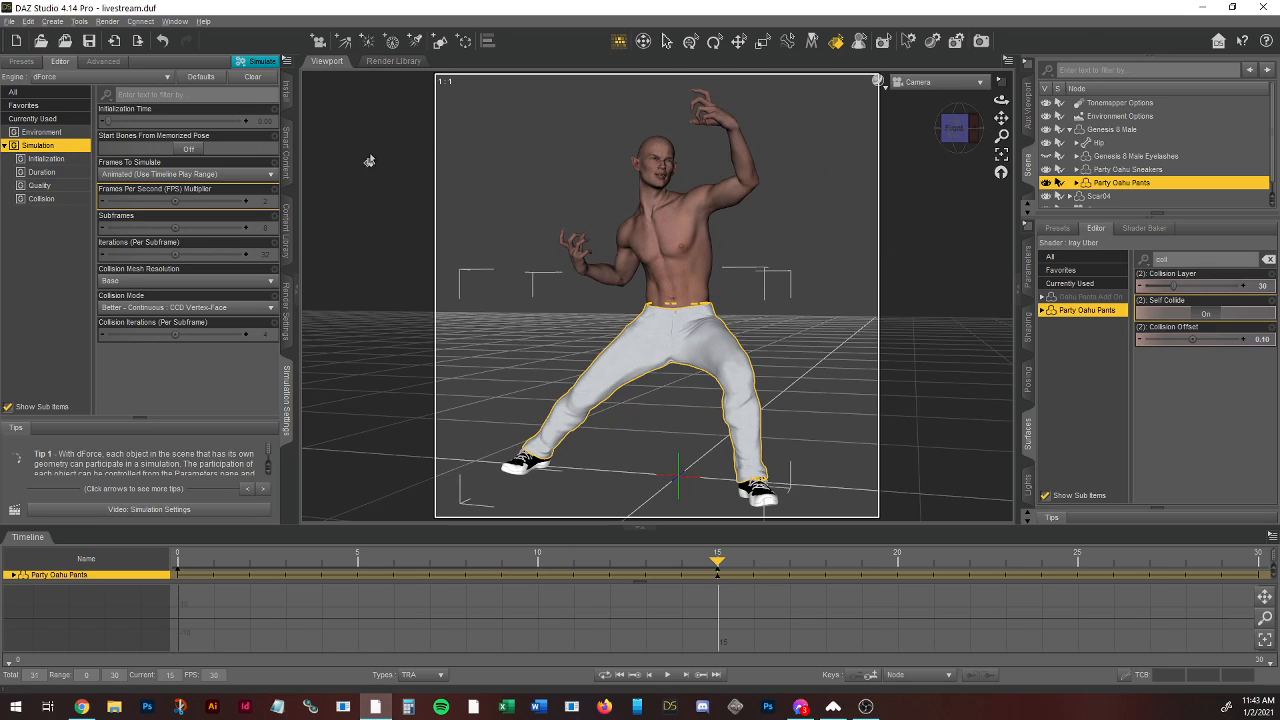
Step: Set the viewport to Smooth Shaded, save the scene and run the dForce simulation on the pants
left_click(877, 88)
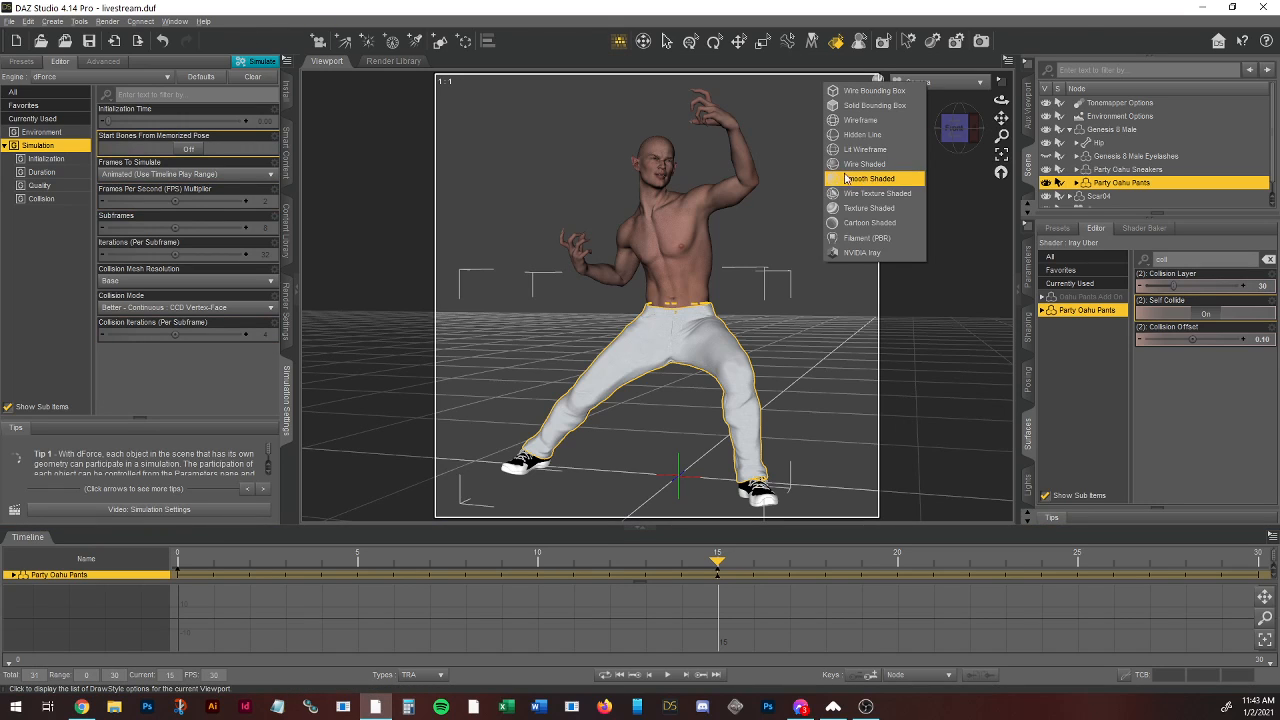
left_click(864, 180)
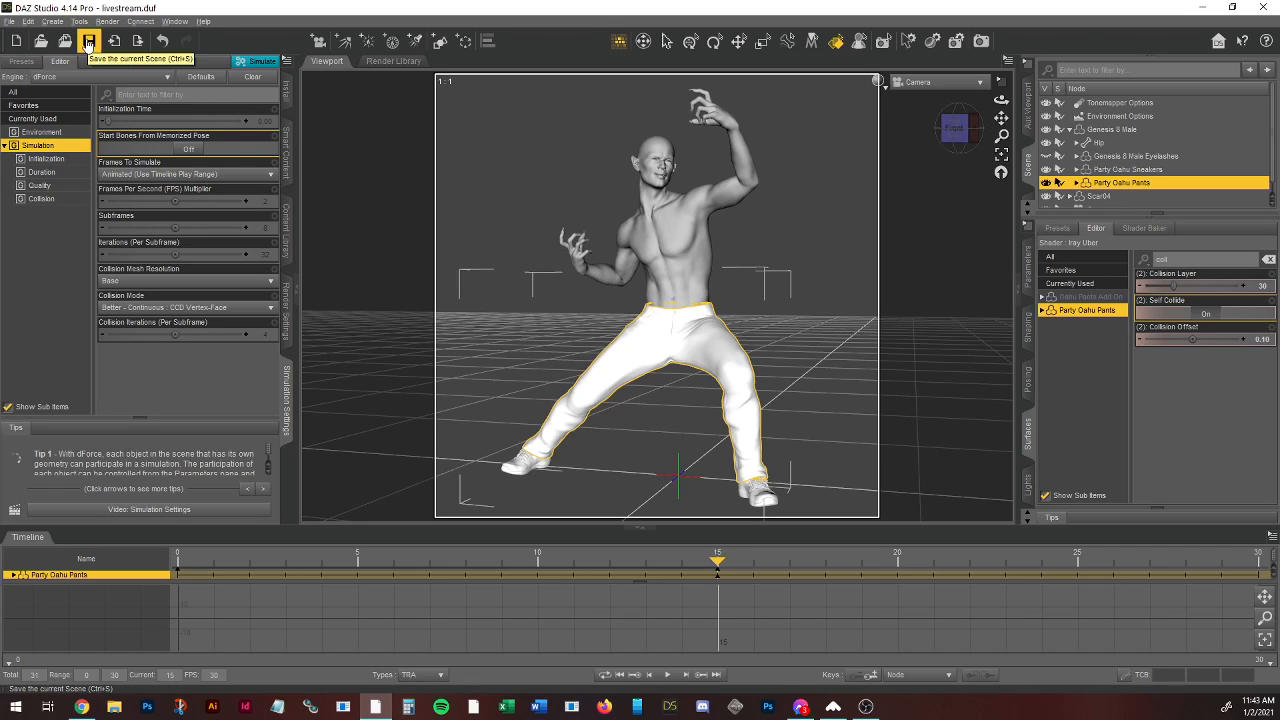
left_click(88, 41)
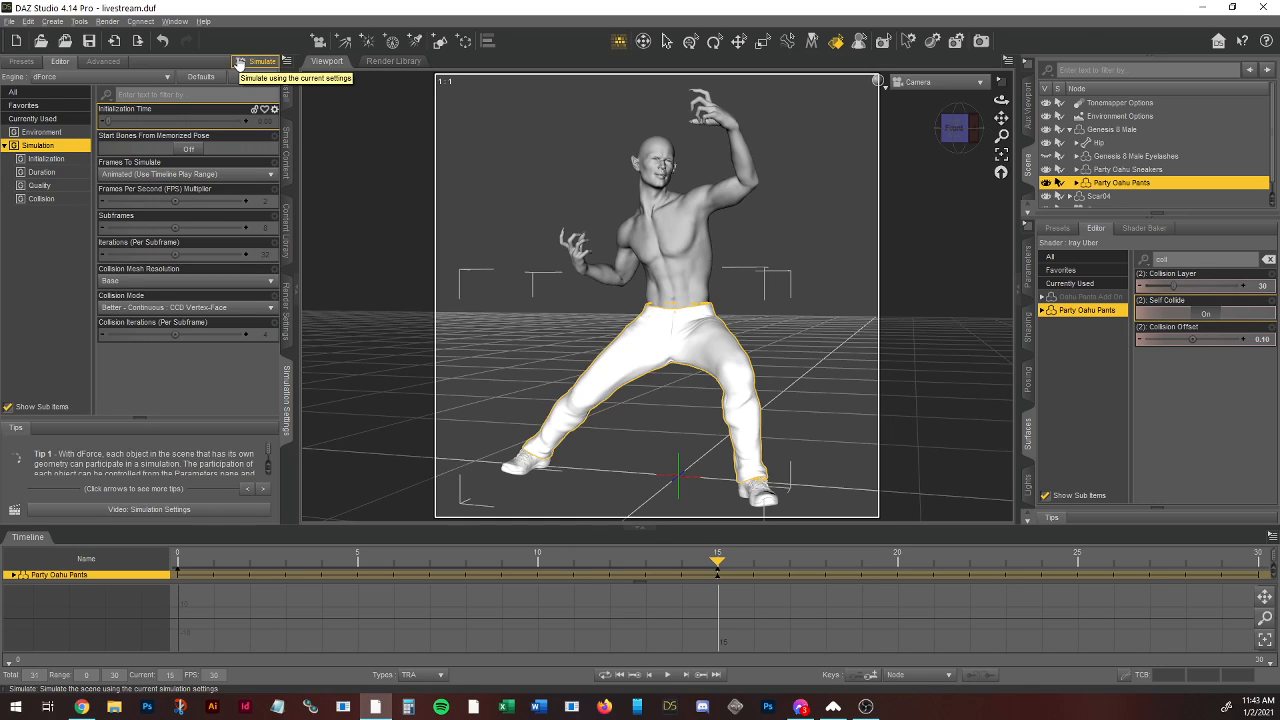
left_click(239, 62)
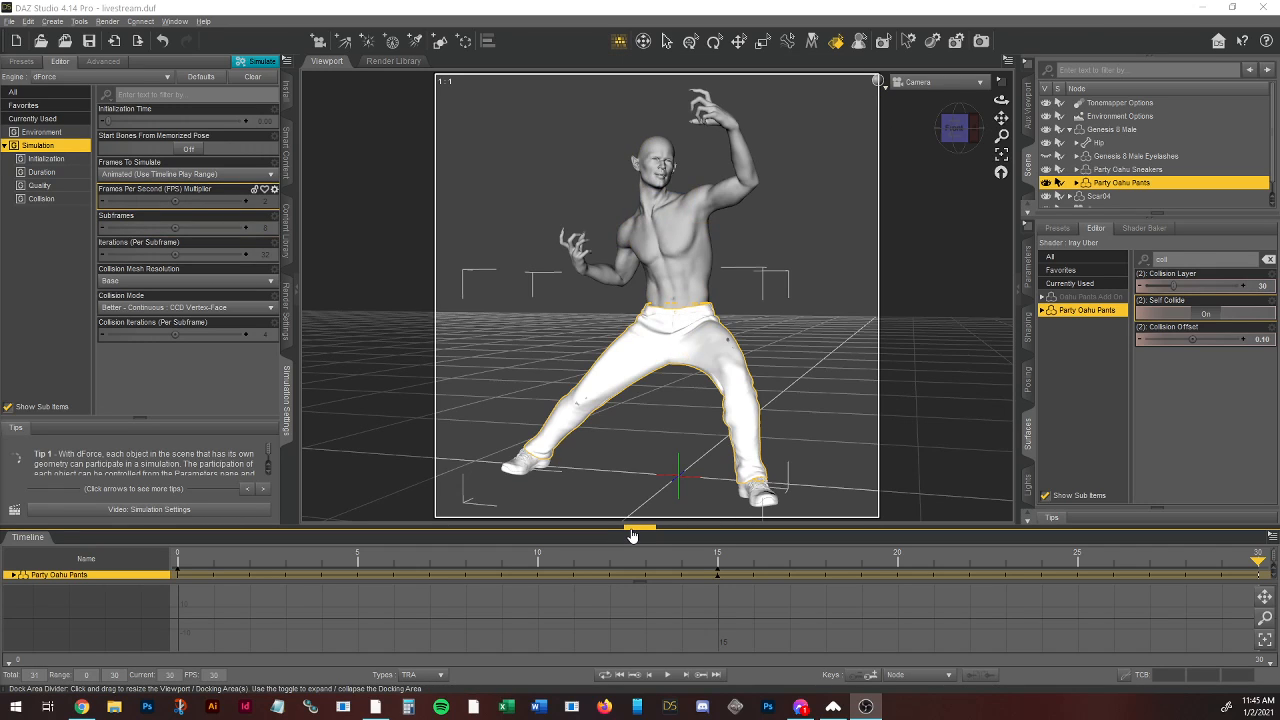
Step: Preview the simulated pants with the NVIDIA Iray draw style and collapse the timeline to enlarge the viewport
left_click(879, 82)
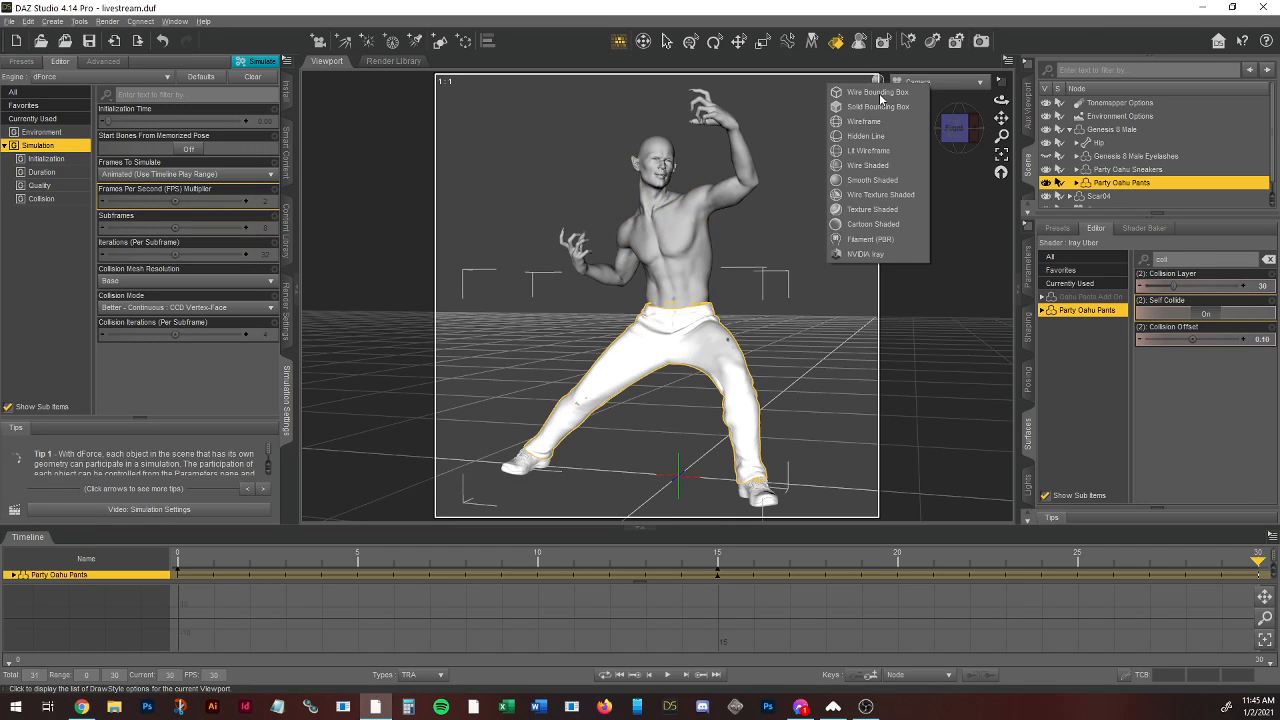
left_click(884, 254)
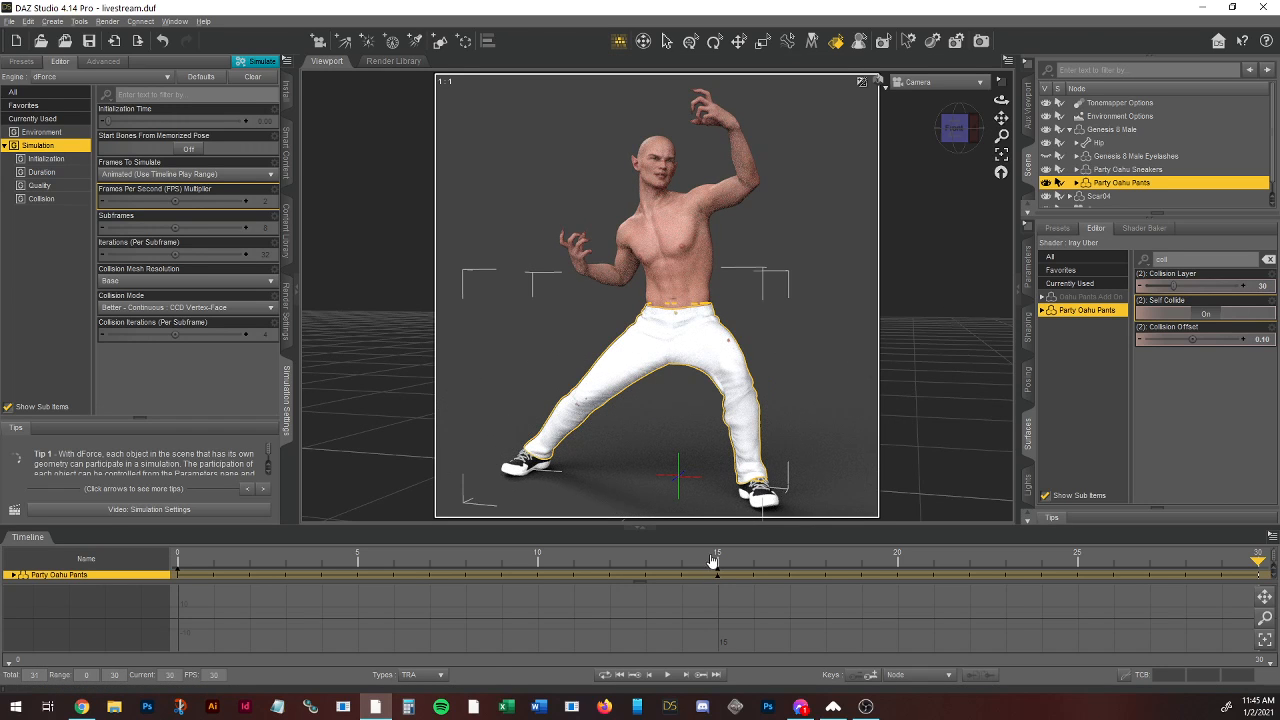
left_click(640, 527)
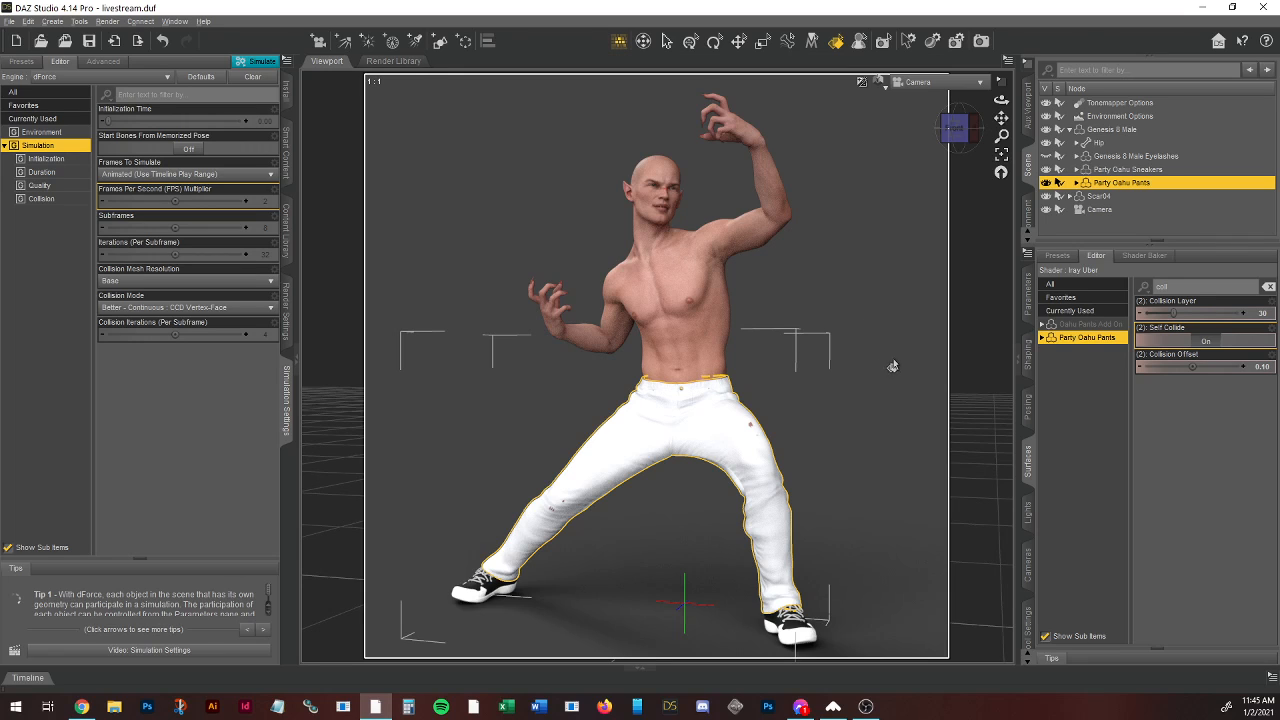
Step: Open the general parameters of the Party Oahu Pants
left_click(1028, 295)
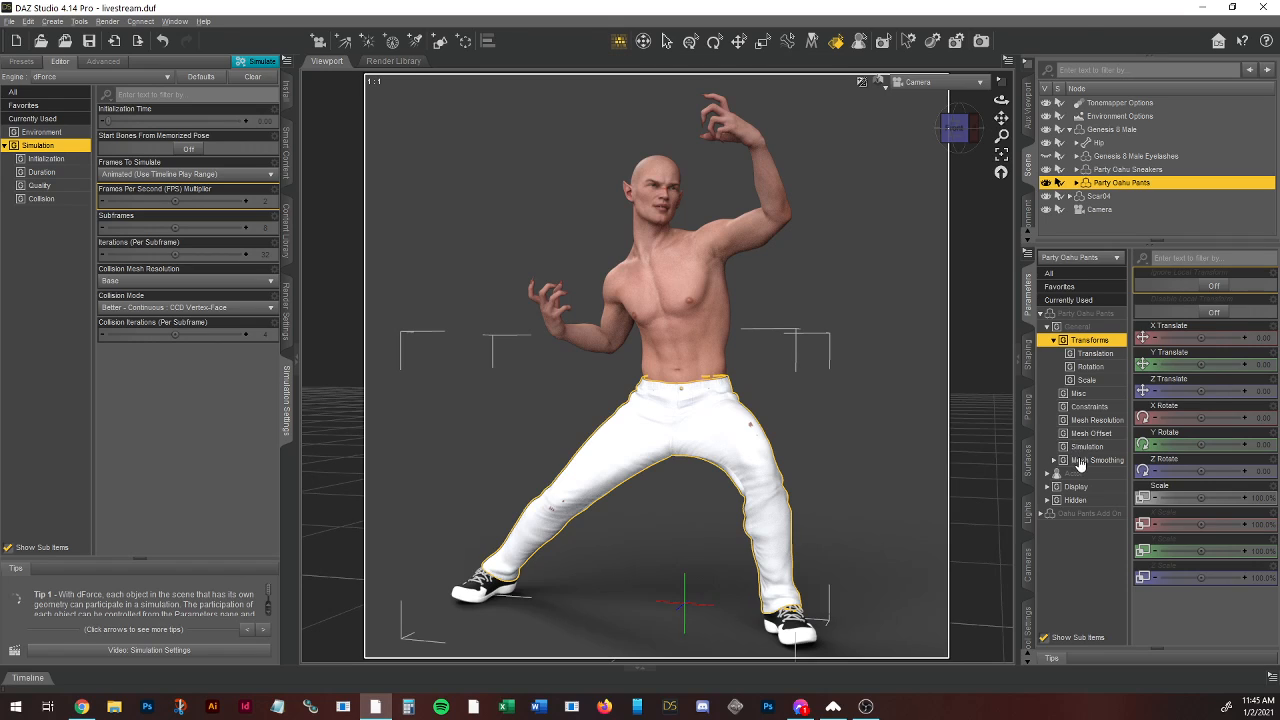
Step: Set the Party Oahu Pants' mesh smoothing to 5 collision iterations and 5 smoothing iterations
left_click(1080, 462)
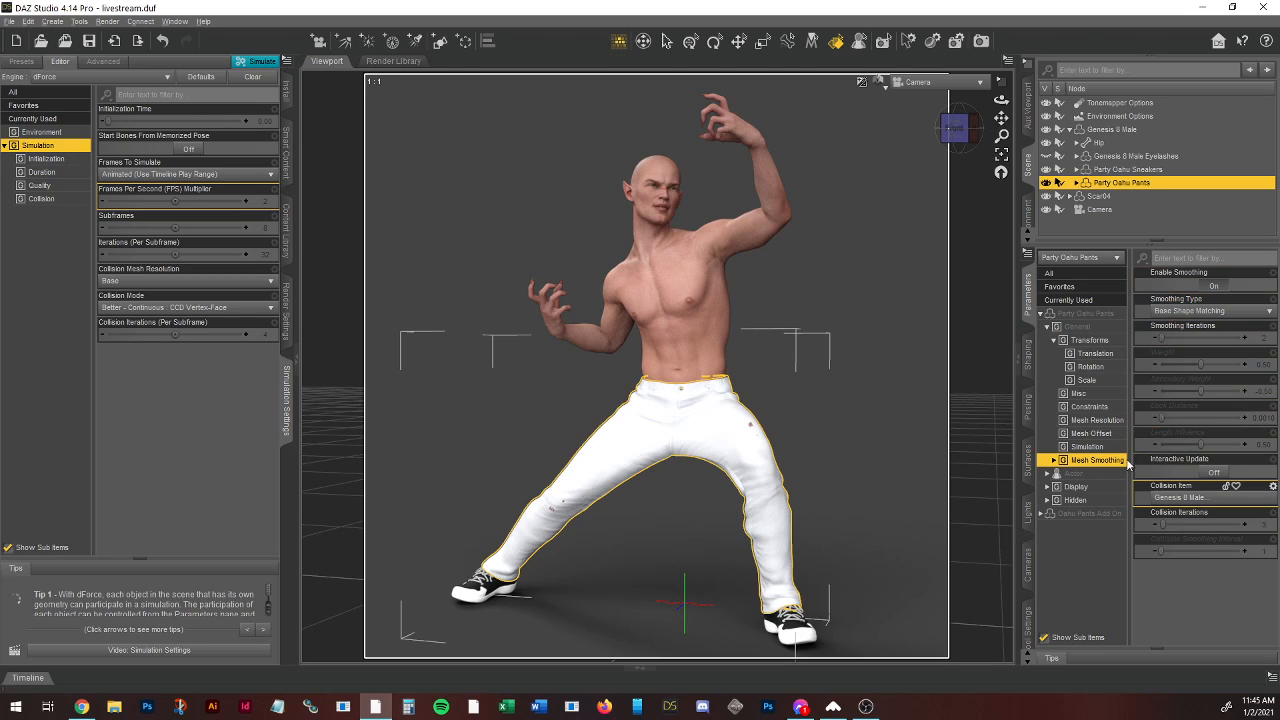
left_click(1210, 524)
type("5")
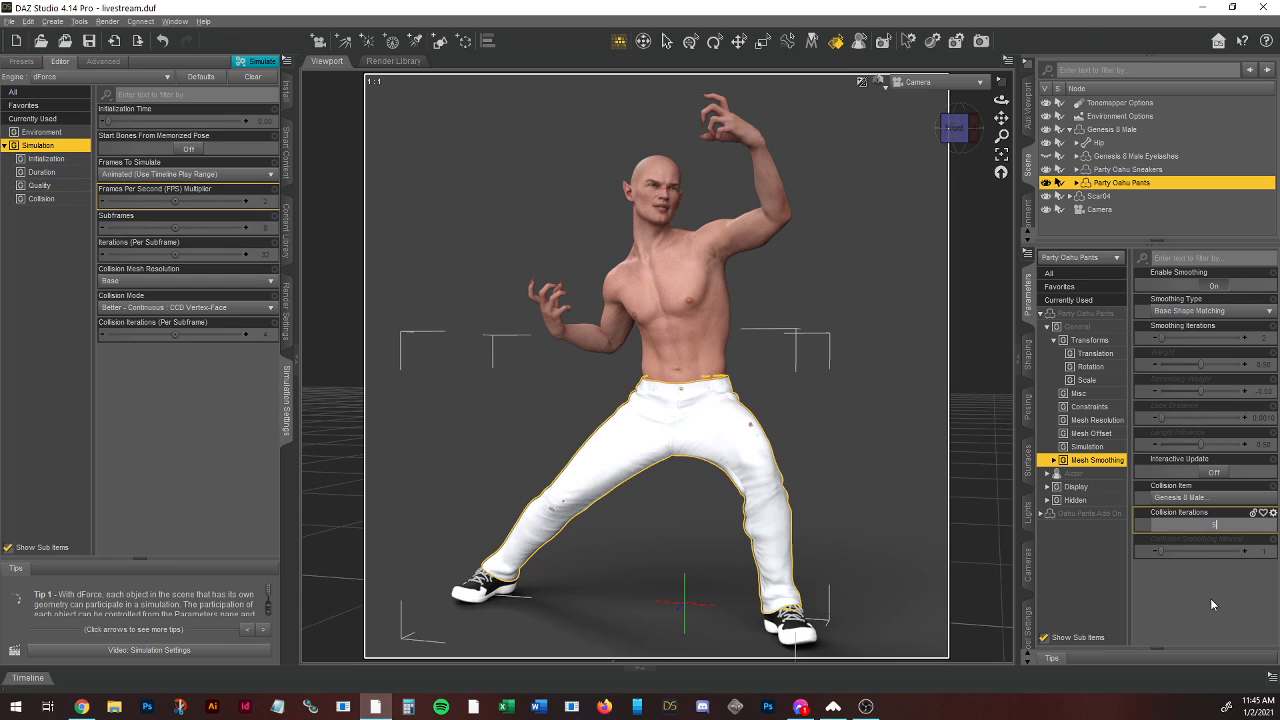
key("Return")
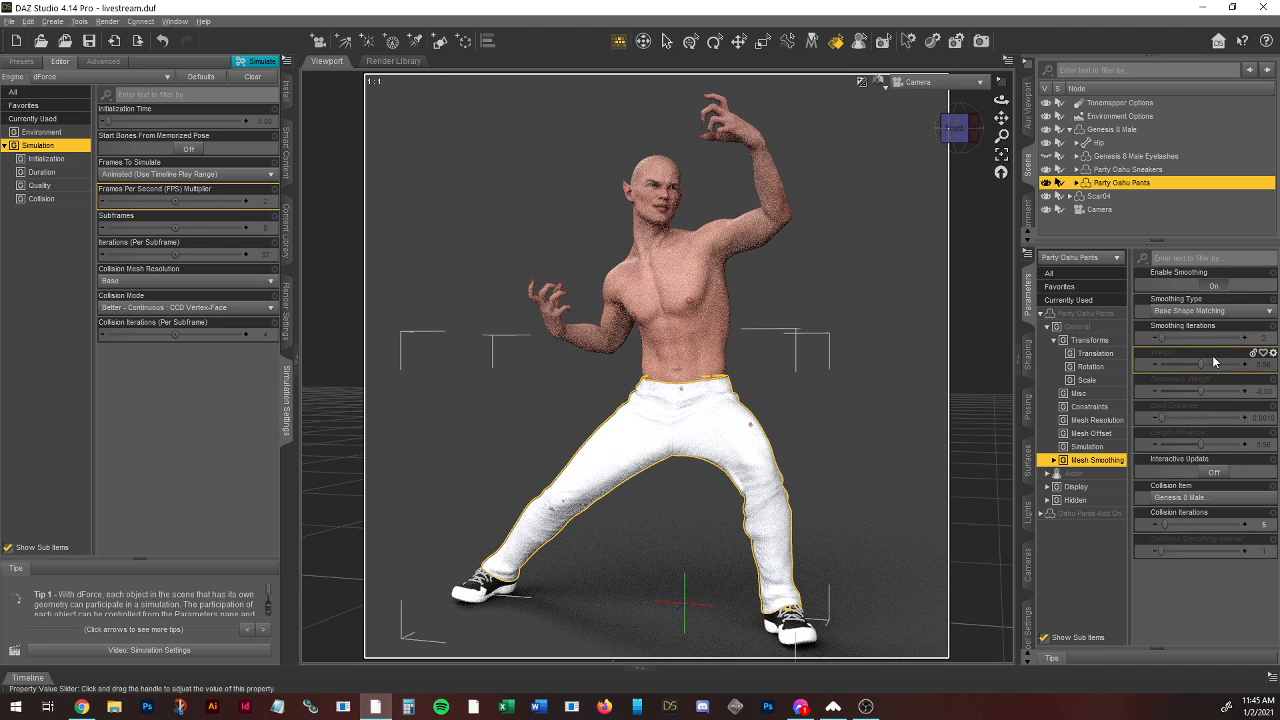
left_click(1265, 341)
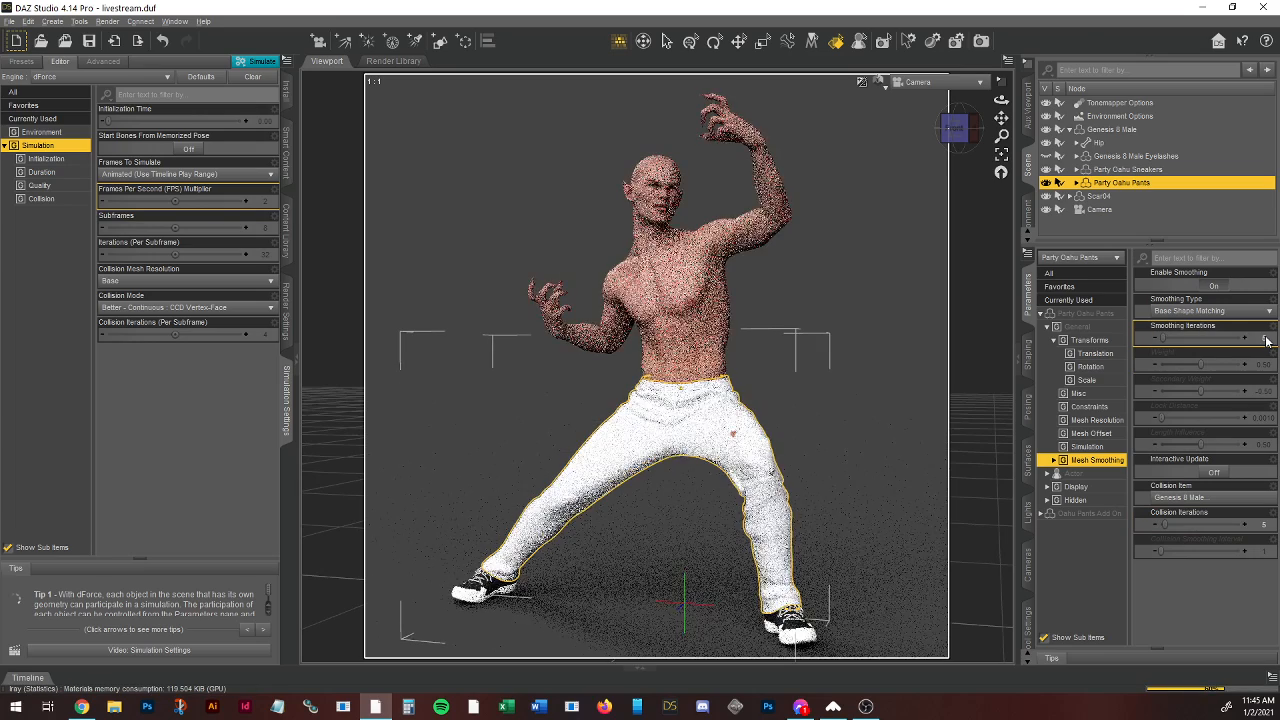
Step: Raise the pants' collision iterations to 10 and switch their smoothing type to Generic
left_click(1266, 526)
type("1")
key("Return")
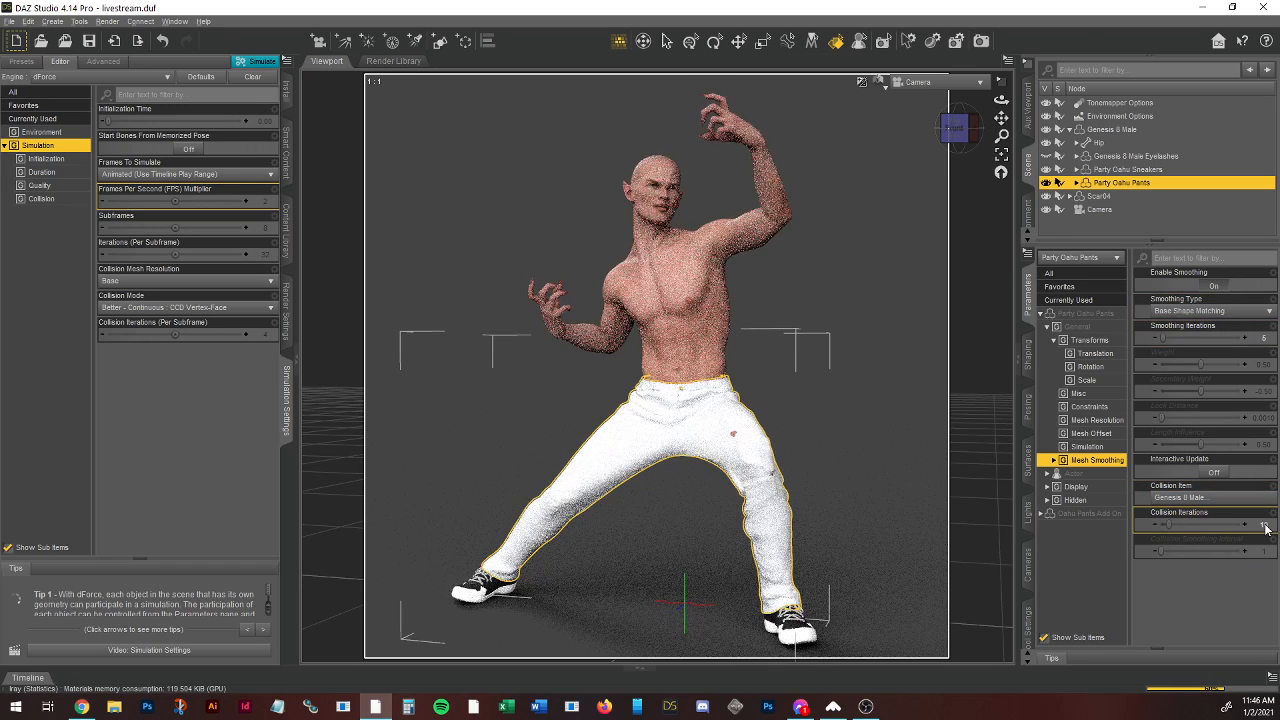
left_click(1266, 338)
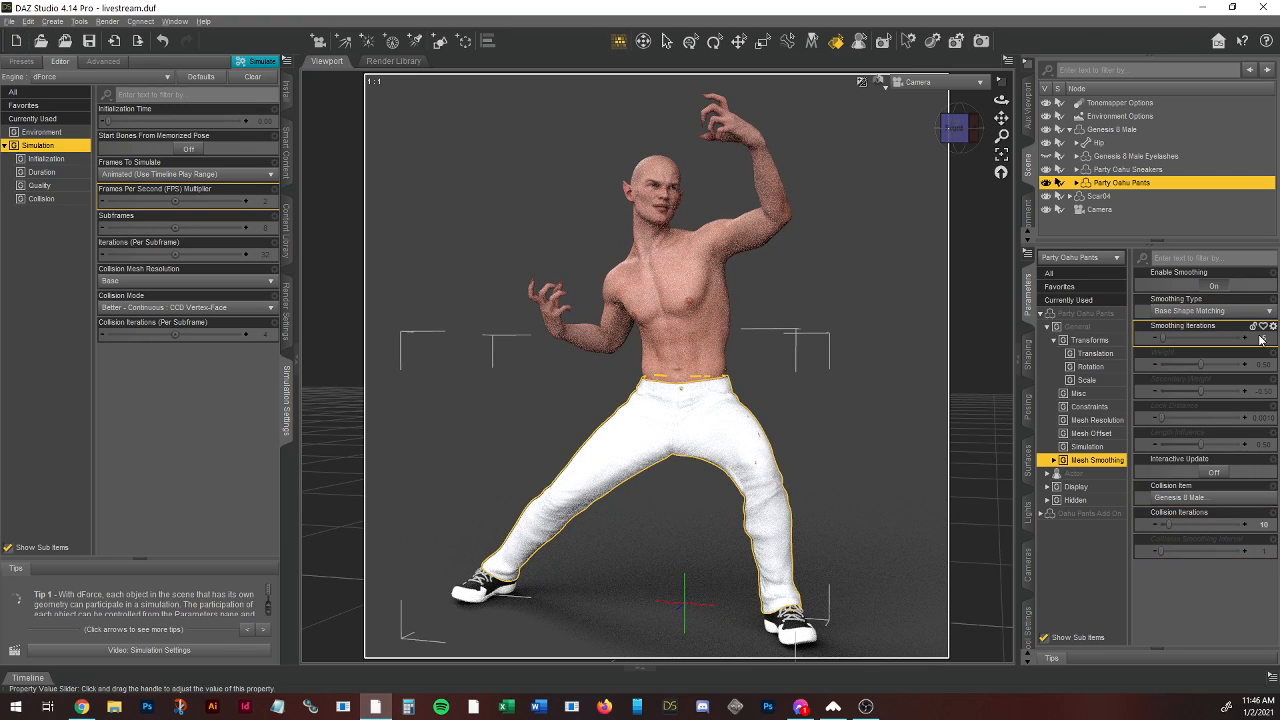
left_click(1236, 311)
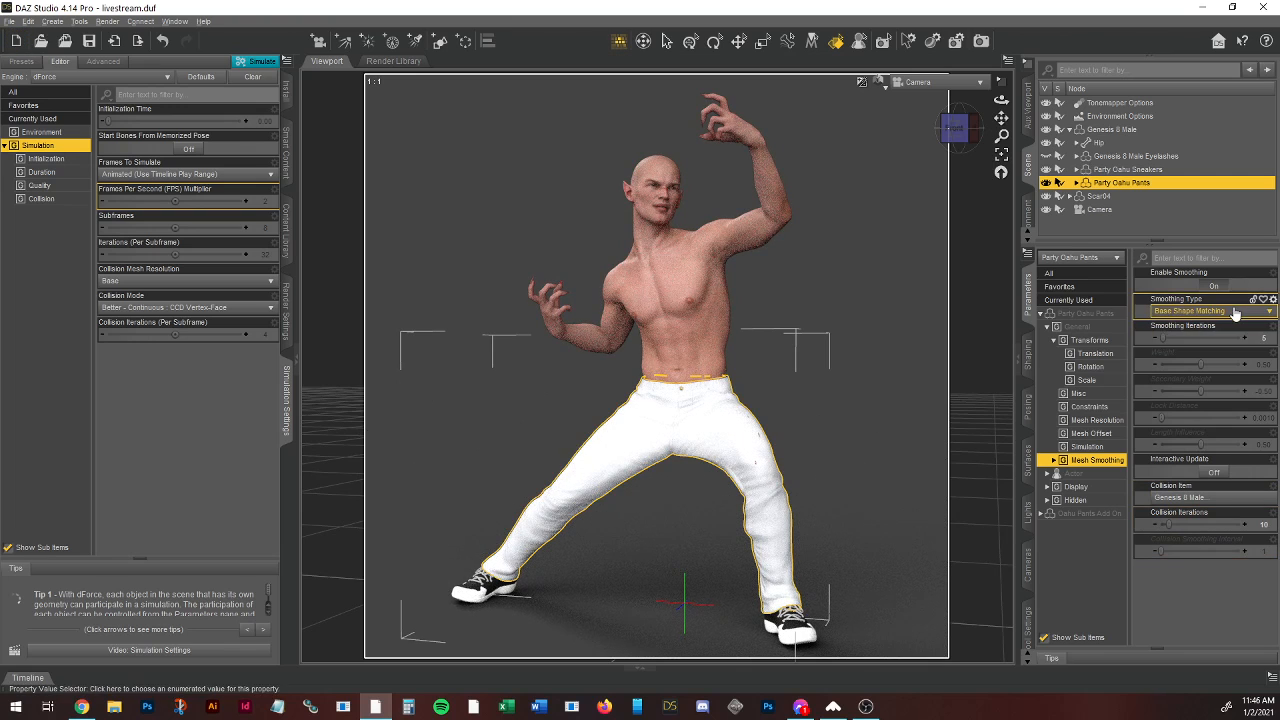
left_click(1170, 311)
left_click(1165, 340)
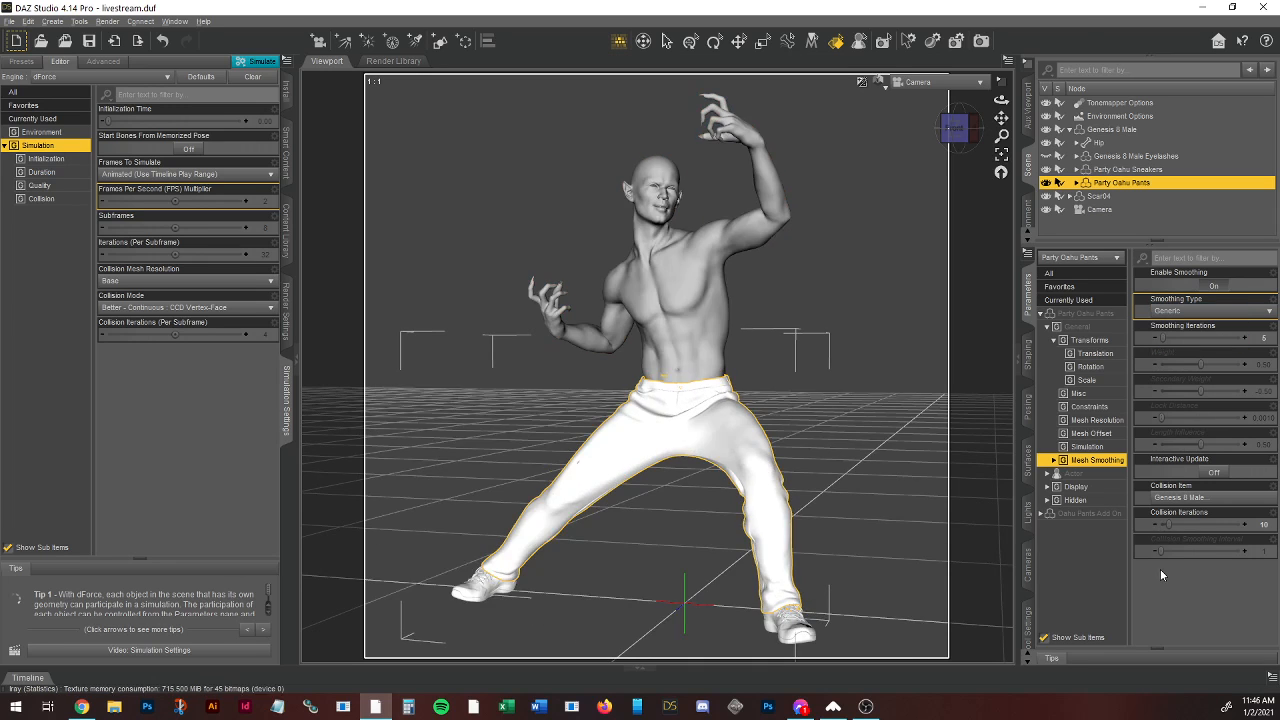
Step: Set the pants' collision iterations to 11 and clear the scene selection
left_click(1263, 524)
type("11")
key("Return")
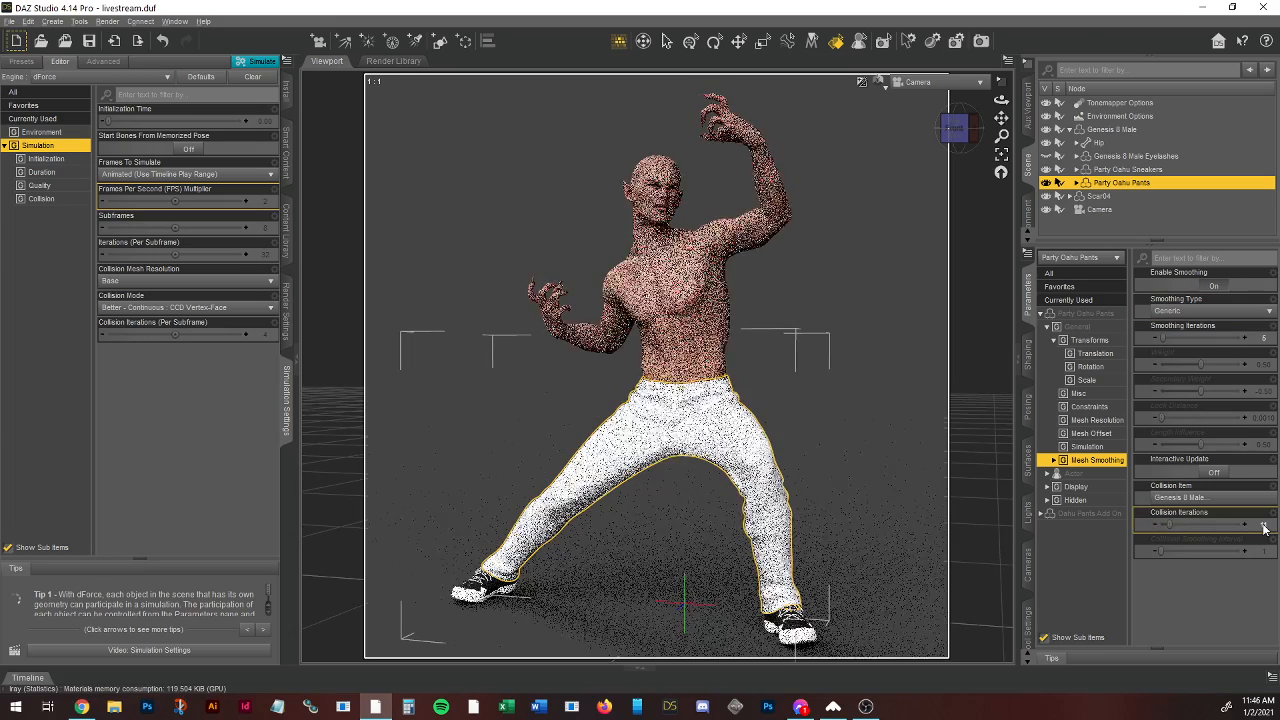
left_click(892, 257)
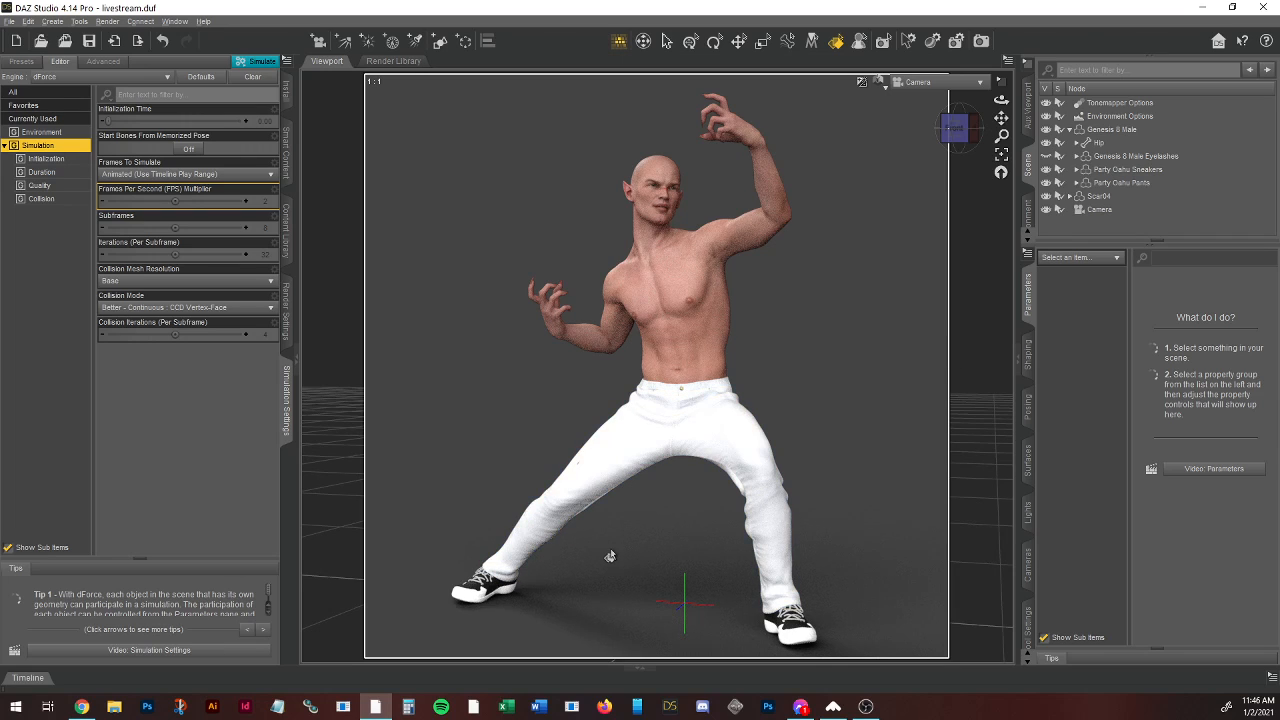
Step: Reselect the Party Oahu Pants and save the scene
left_click(1117, 170)
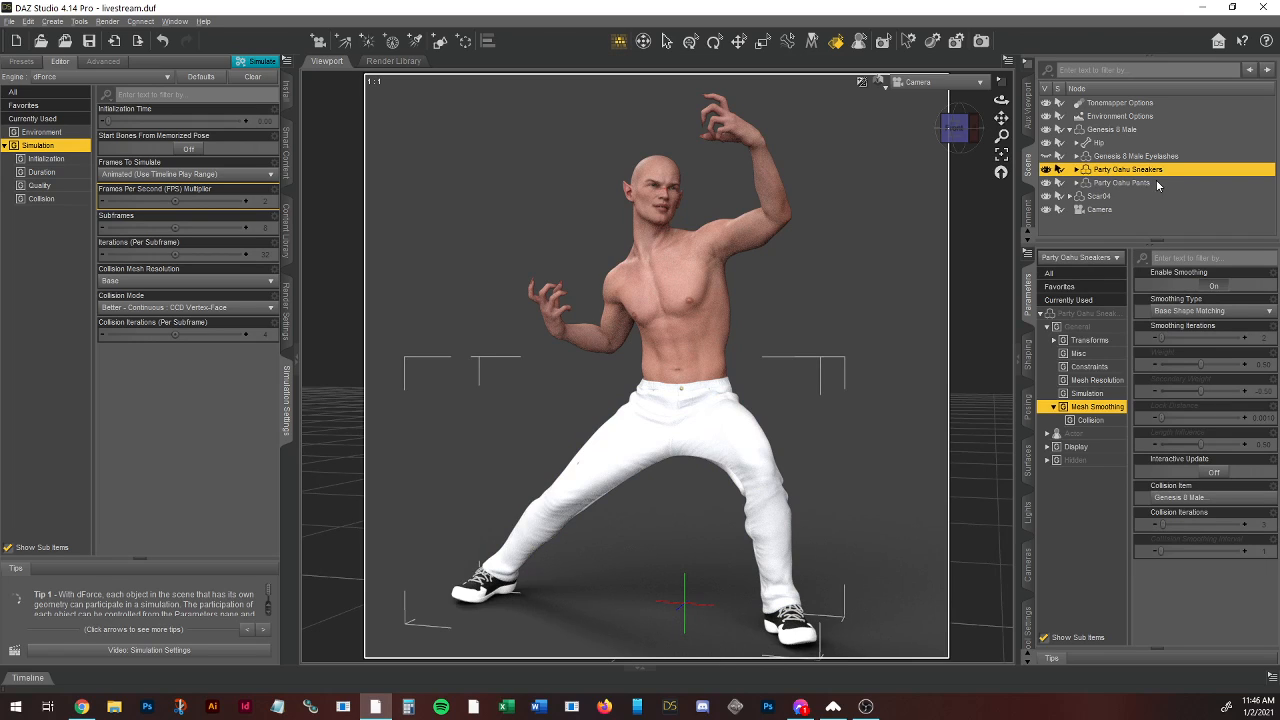
left_click(1140, 182)
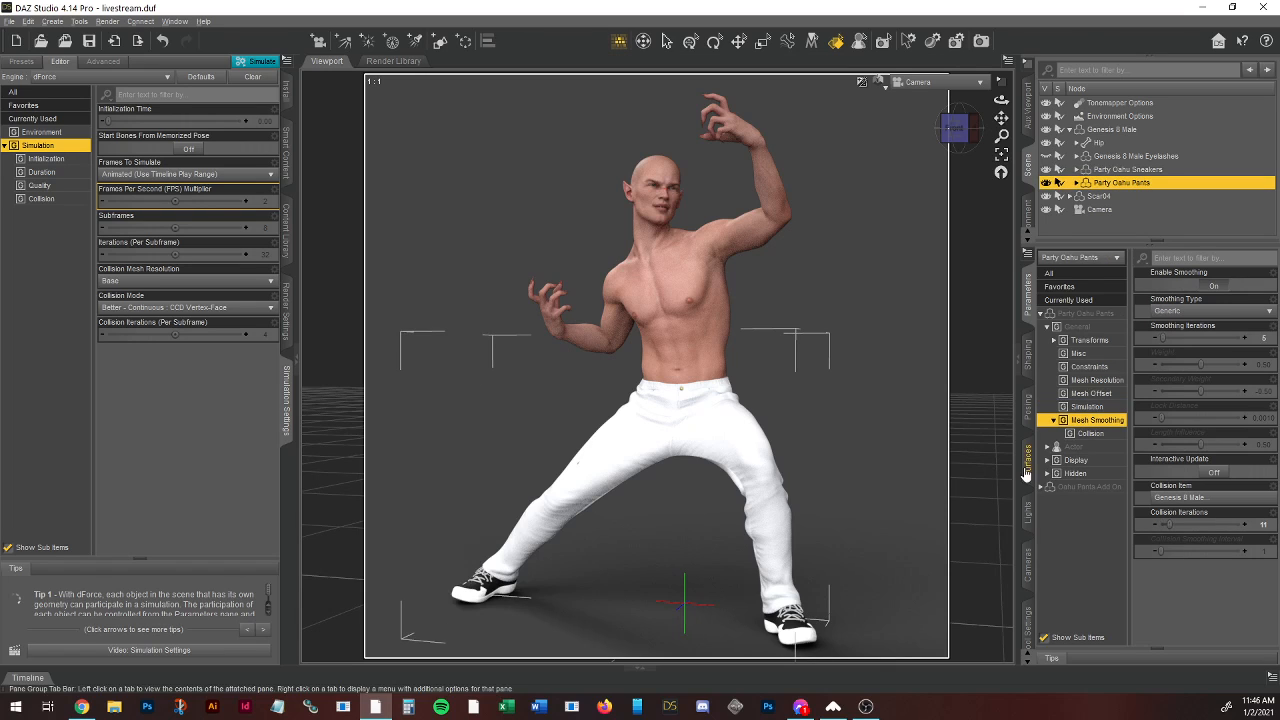
left_click(89, 40)
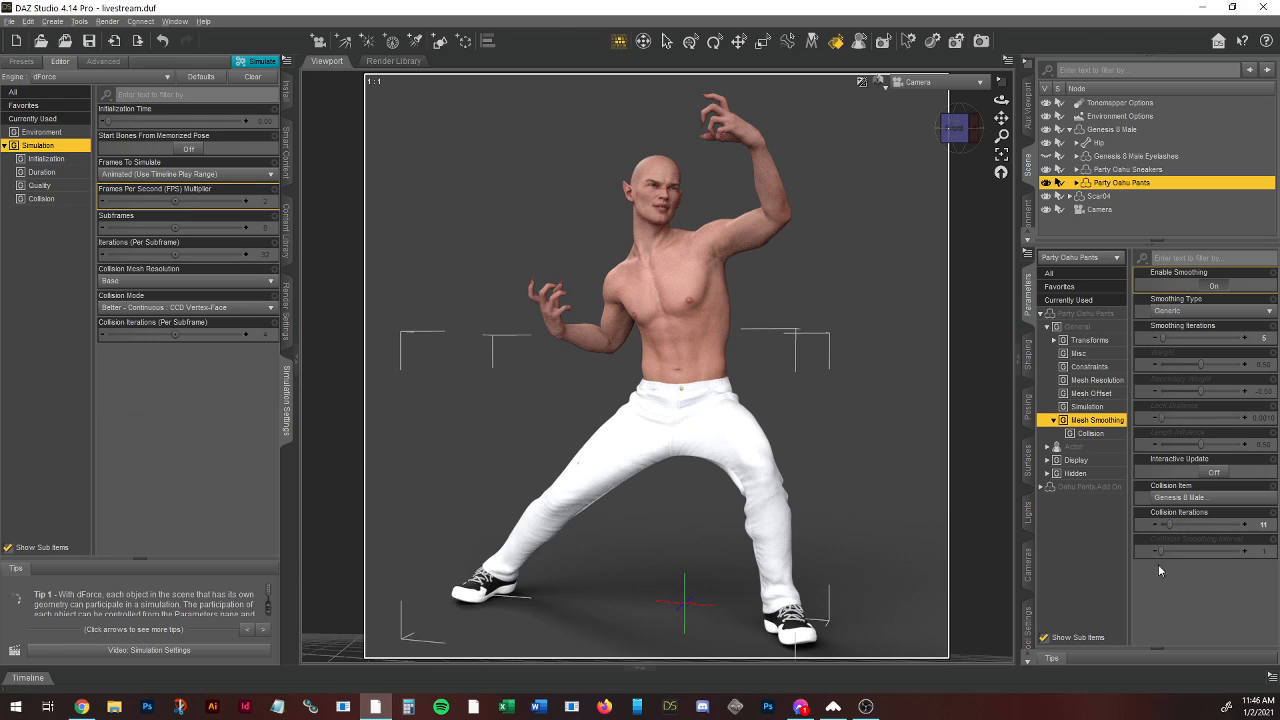
Step: Browse the material and shader surface presets for one suitable for the Party Oahu Pants
left_click(1029, 461)
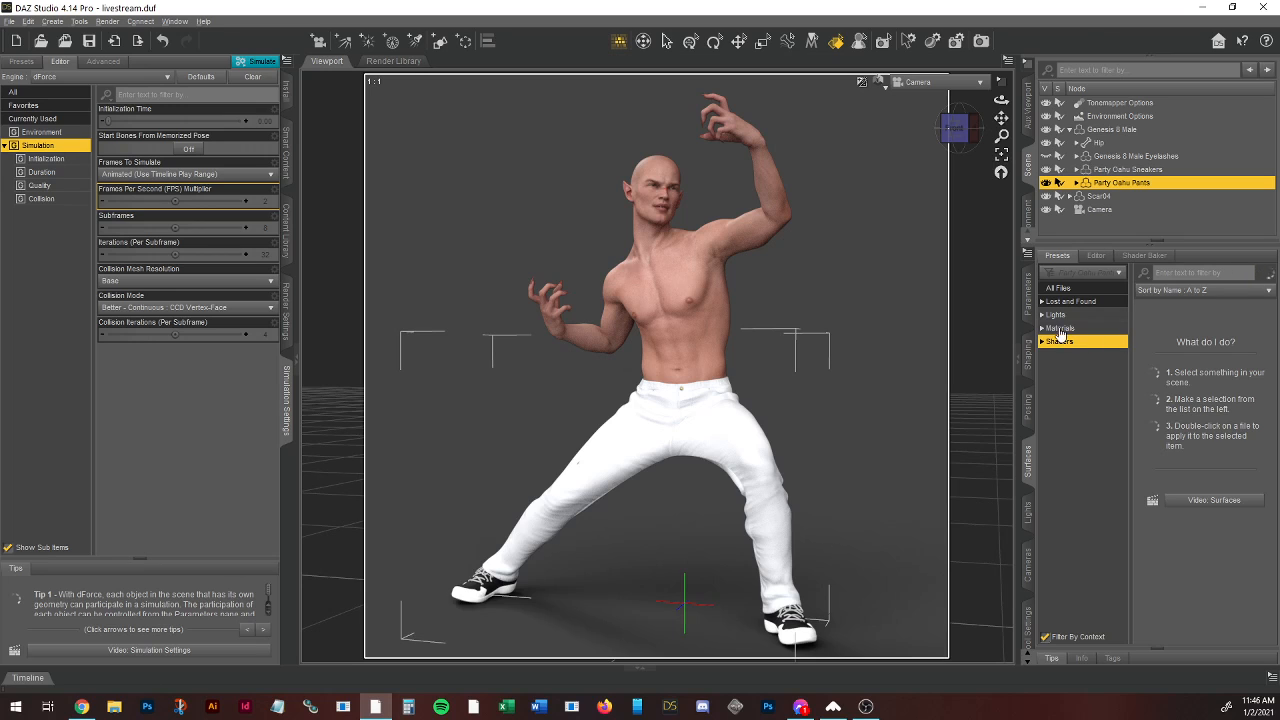
left_click(1060, 328)
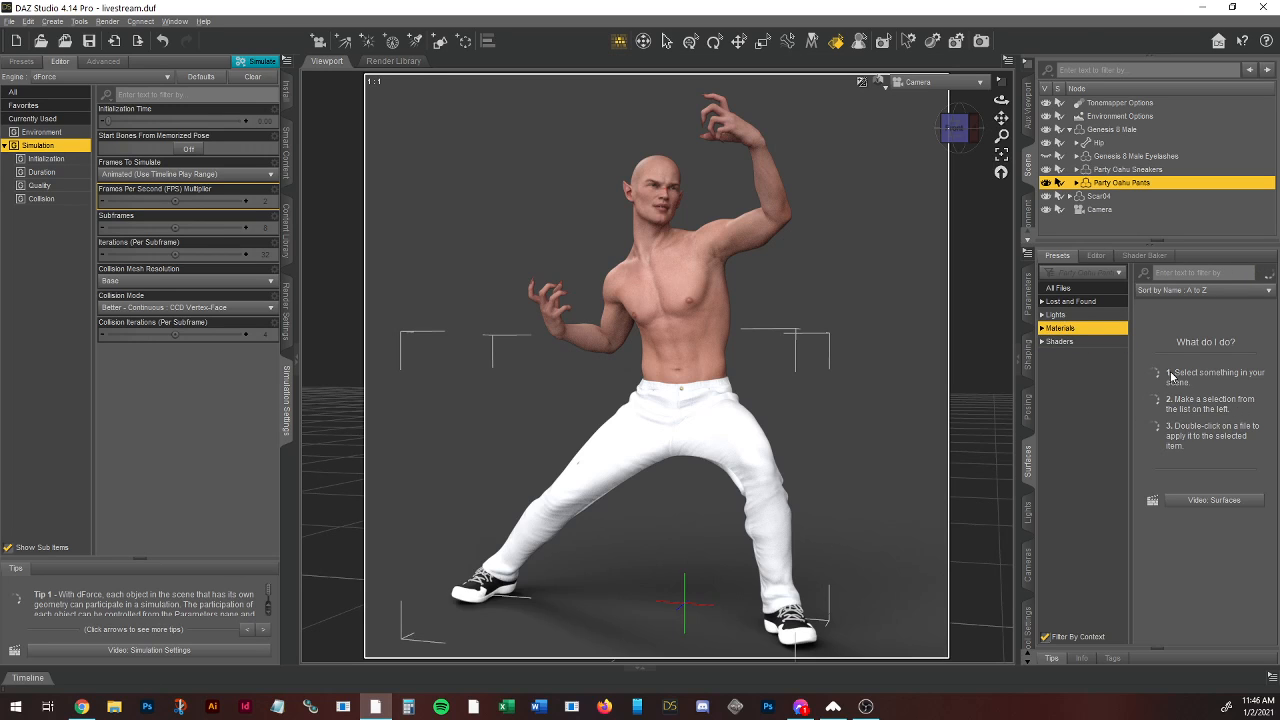
scroll(1201, 447, "down", 10)
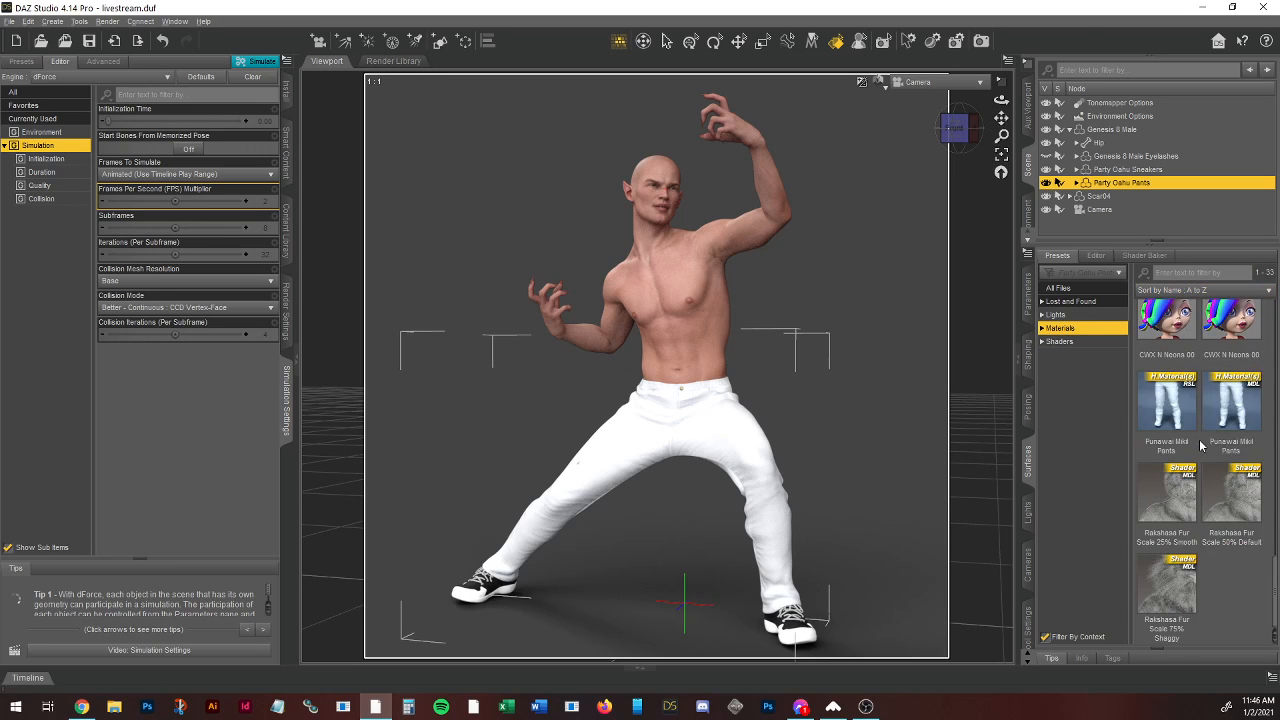
scroll(1228, 573, "up", 4)
scroll(1228, 566, "down", 4)
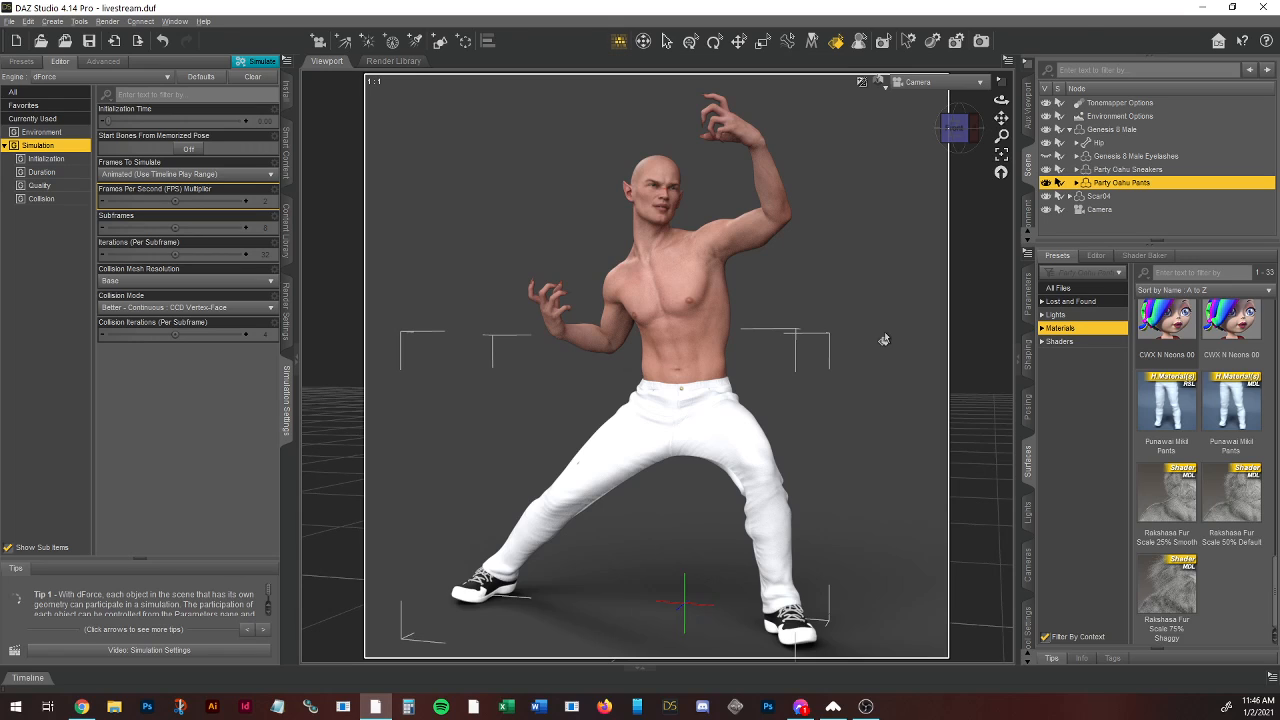
left_click(1052, 342)
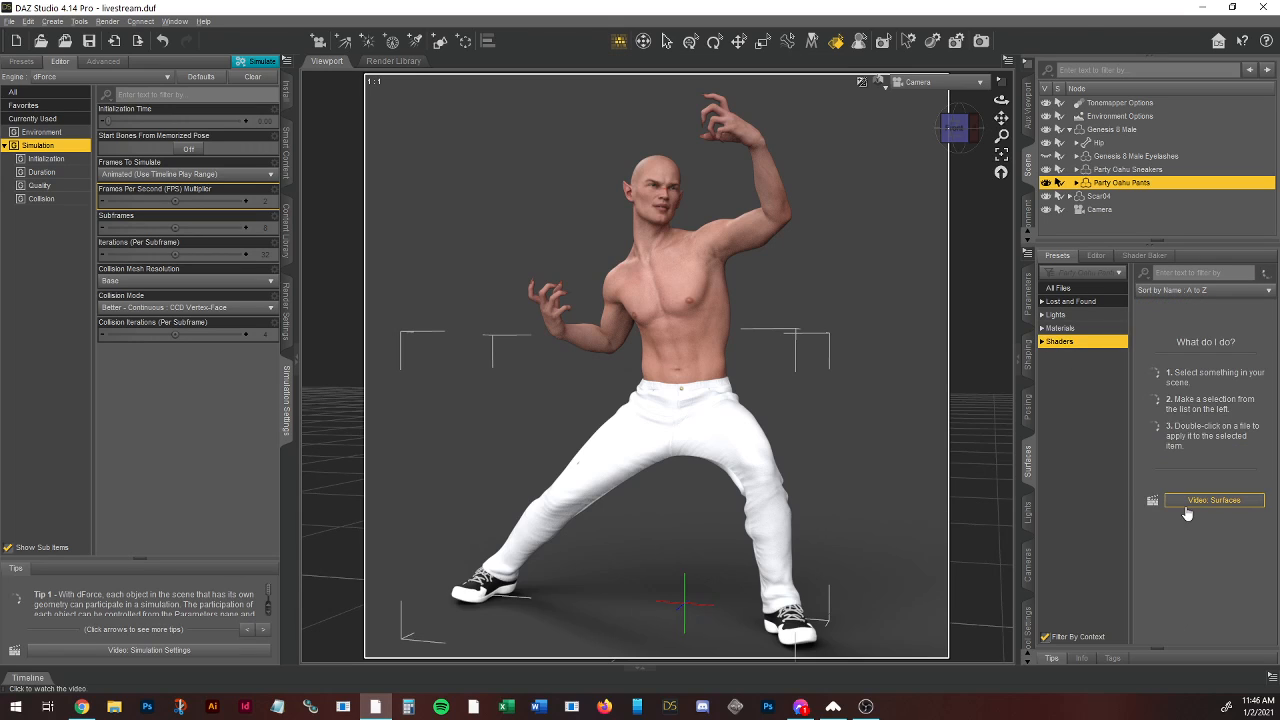
left_click(1042, 342)
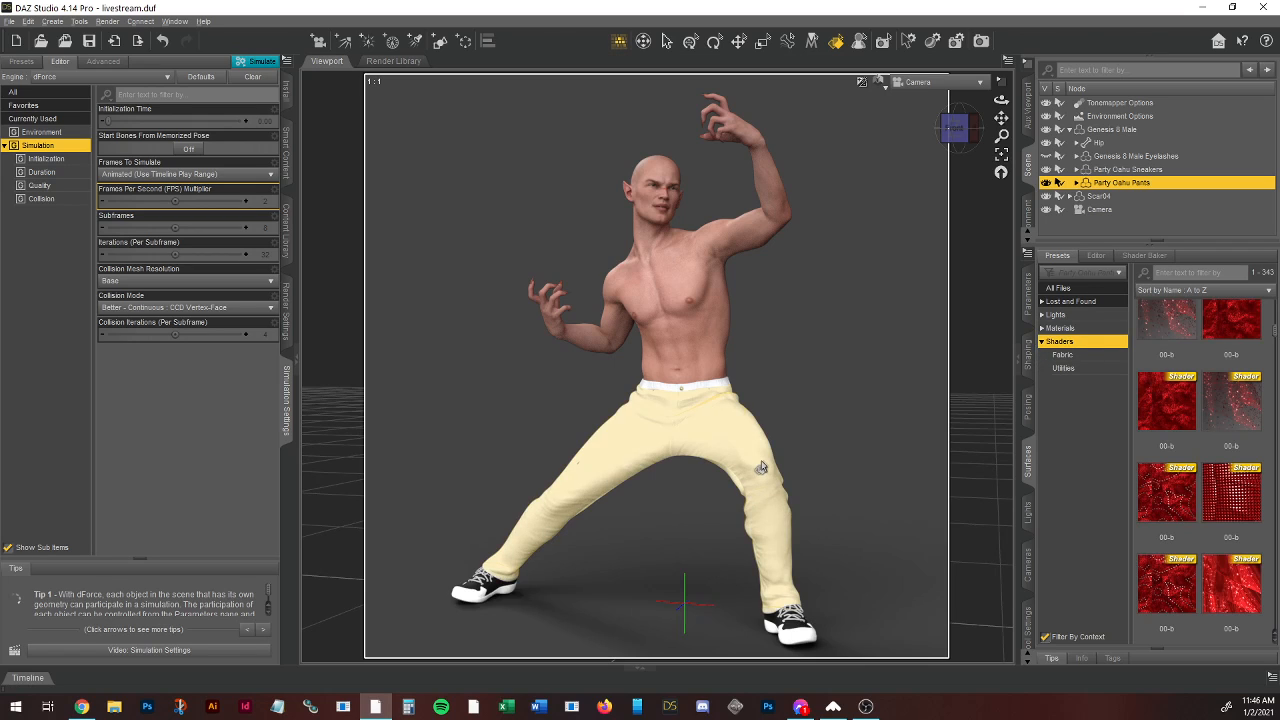
left_click(1053, 328)
left_click(1058, 344)
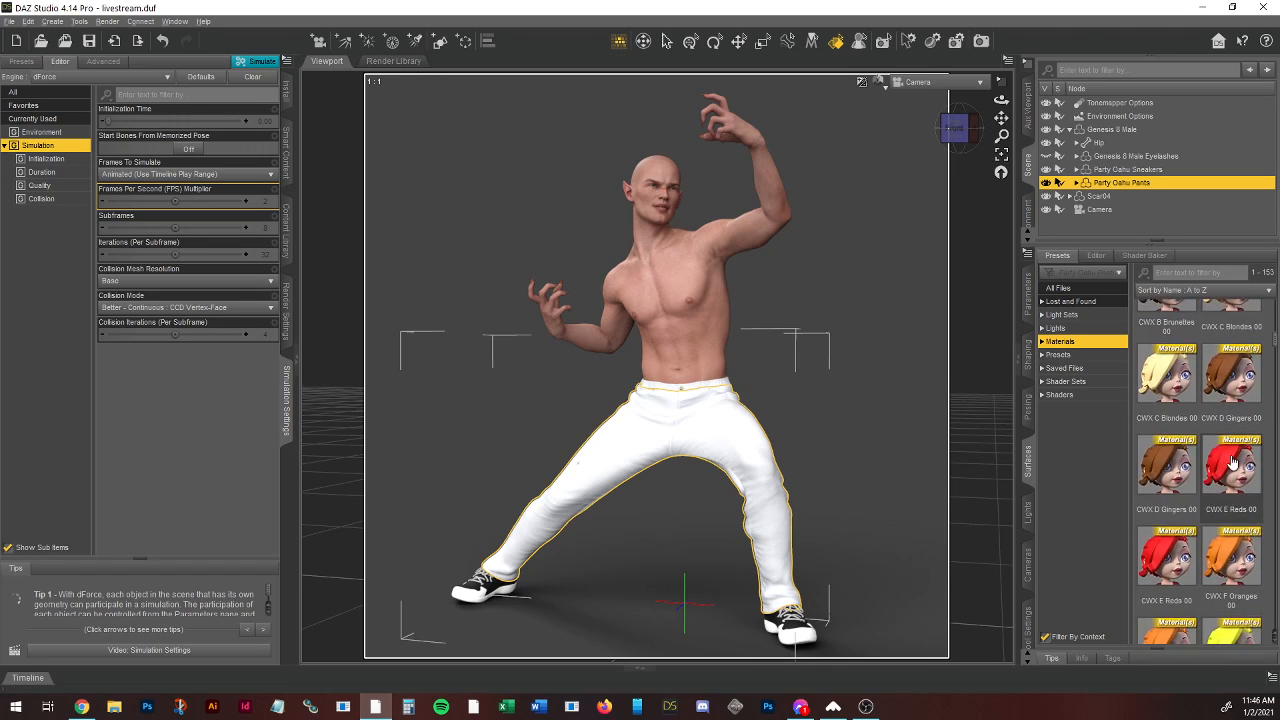
scroll(1226, 465, "down", 10)
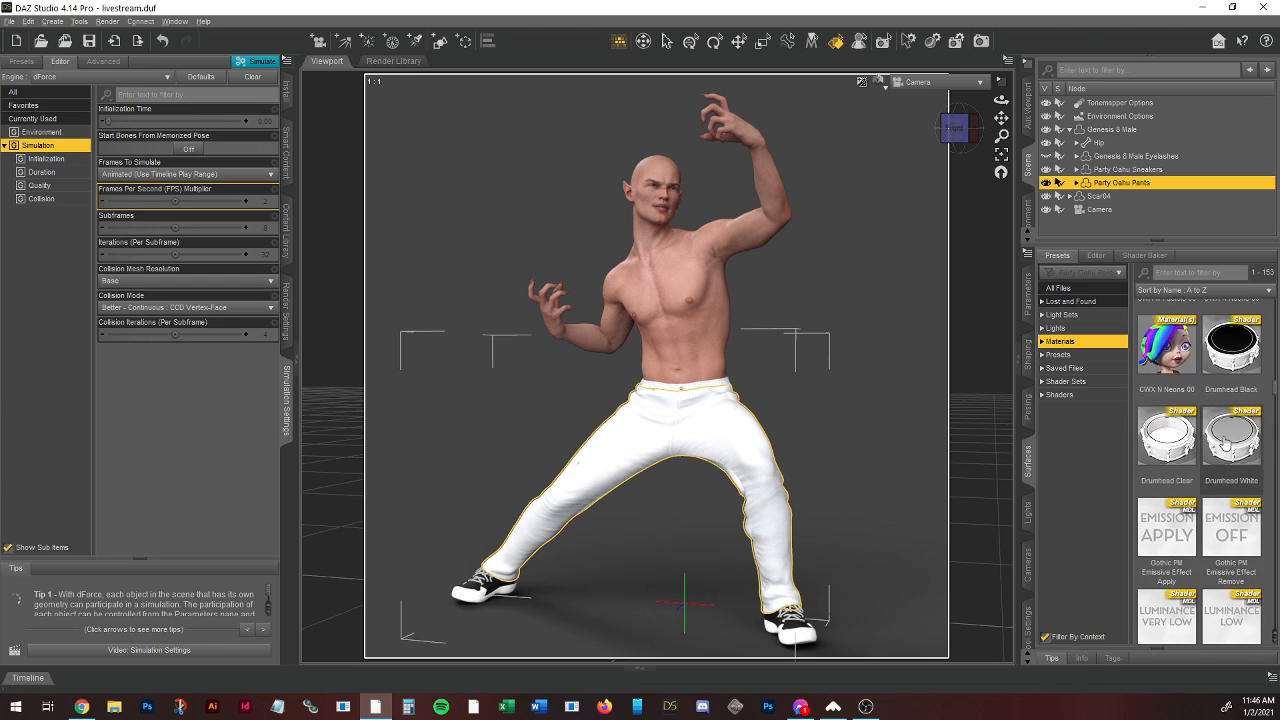
scroll(1224, 443, "down", 10)
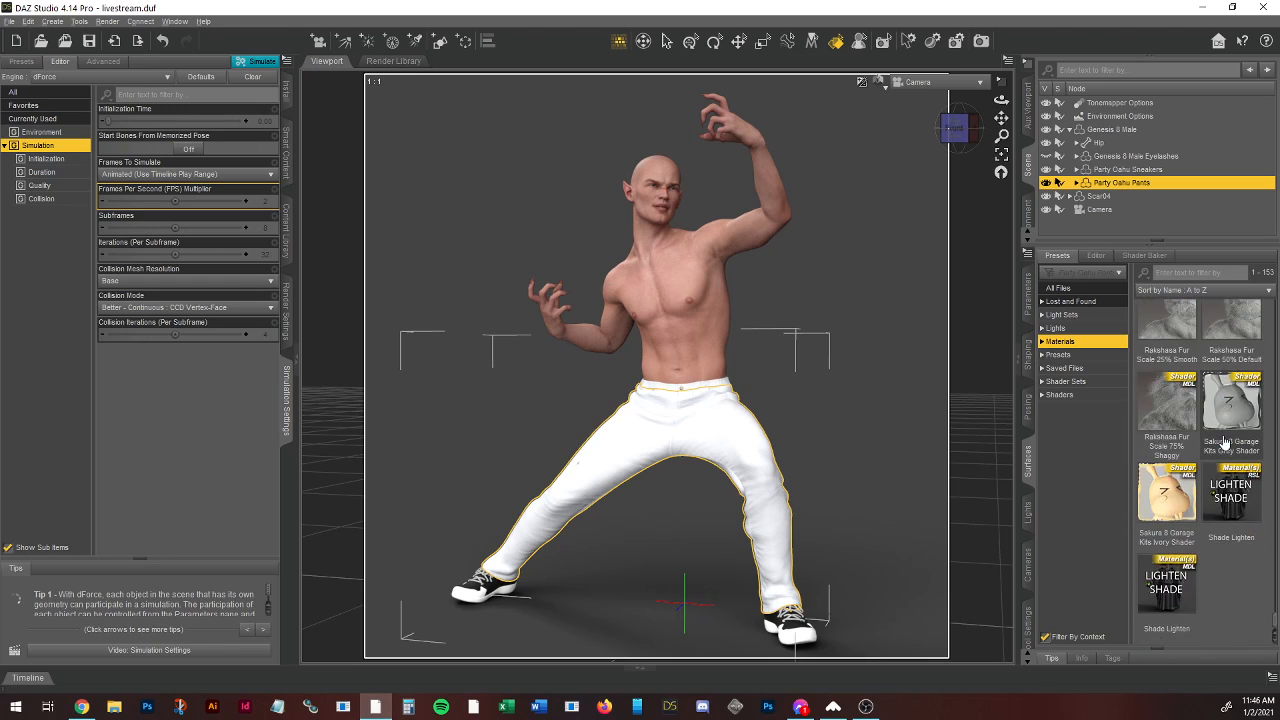
scroll(1224, 440, "down", 3)
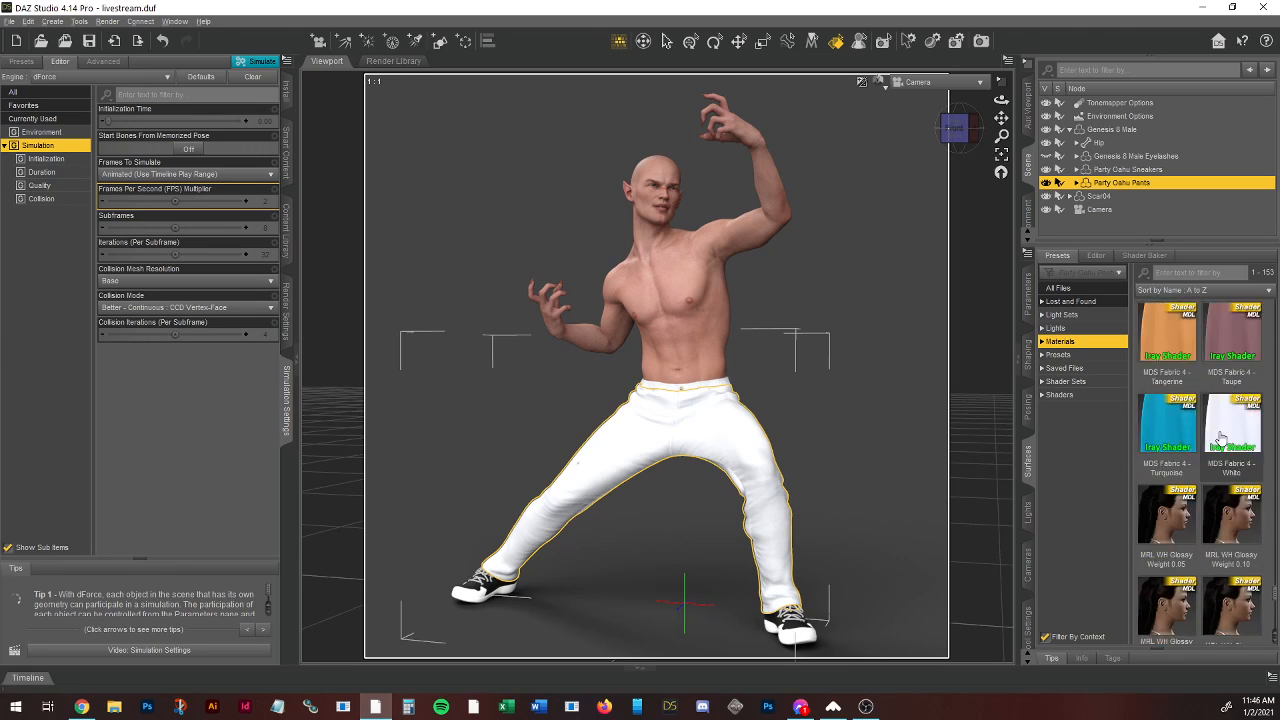
Step: Search the Iray Fabric shader presets for denim
left_click(1057, 395)
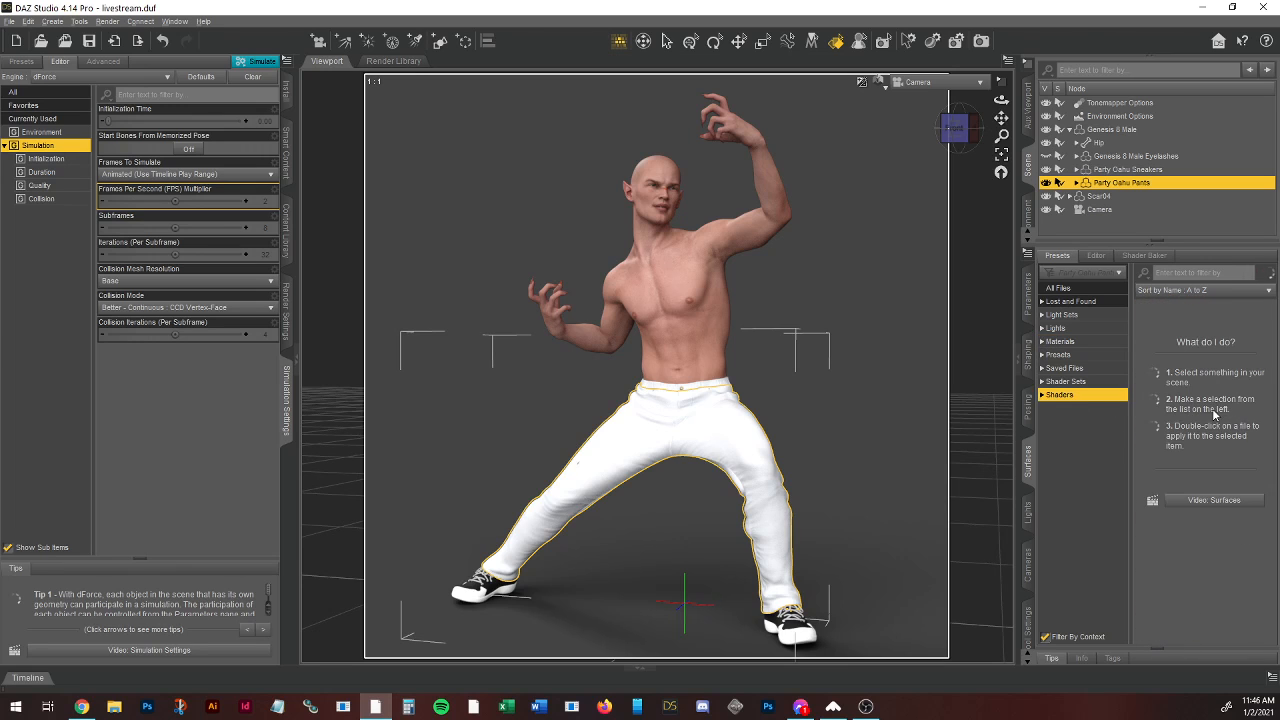
left_click(1042, 395)
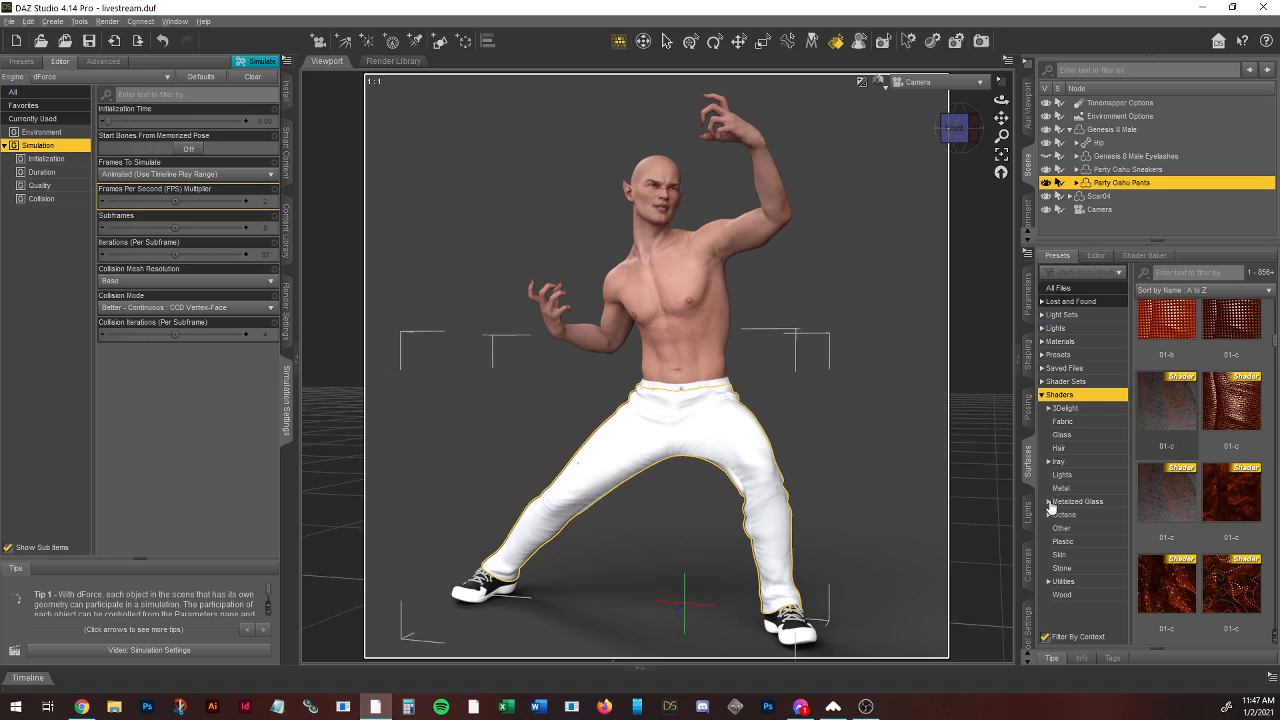
left_click(1048, 462)
scroll(1078, 524, "down", 3)
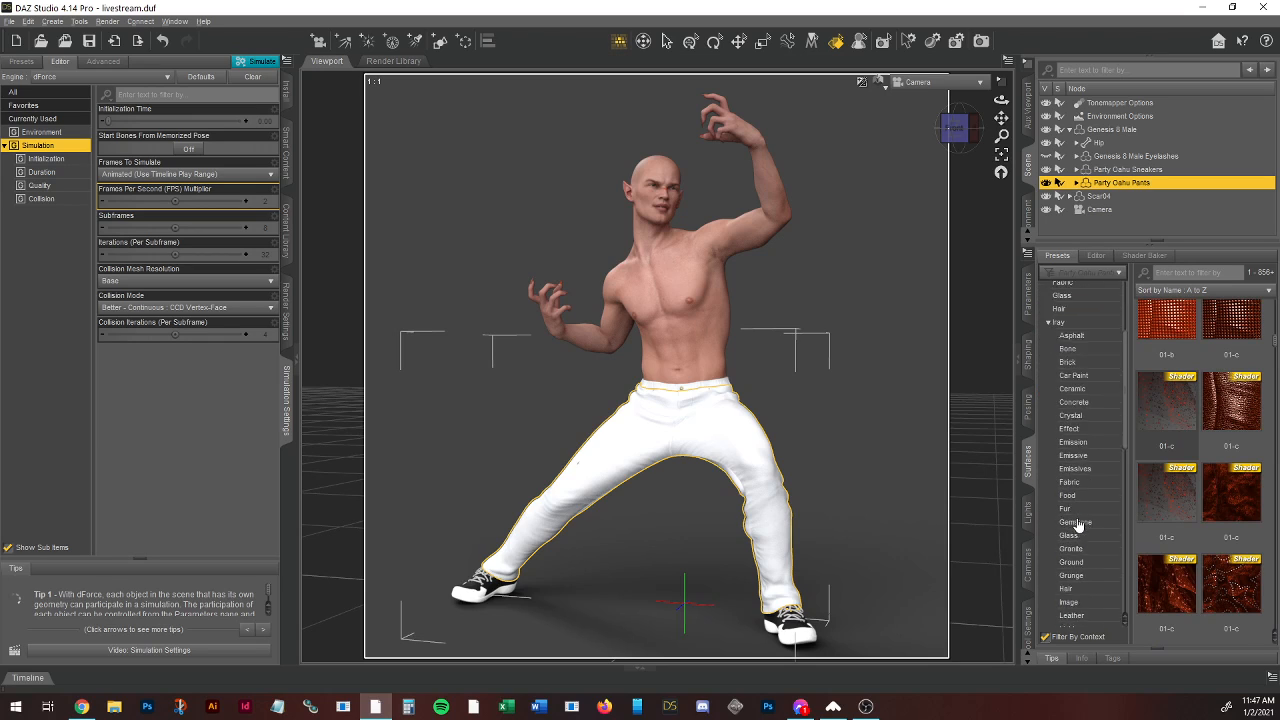
left_click(1068, 474)
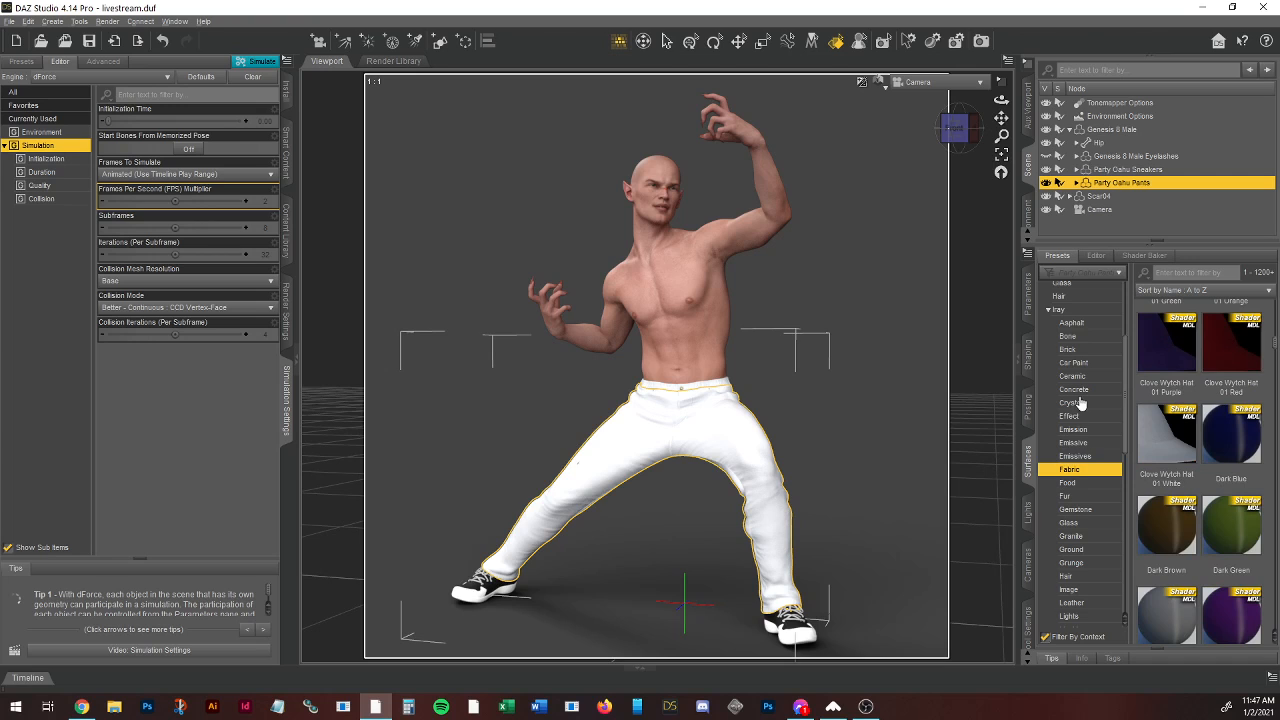
scroll(1246, 464, "down", 1)
scroll(1240, 464, "down", 8)
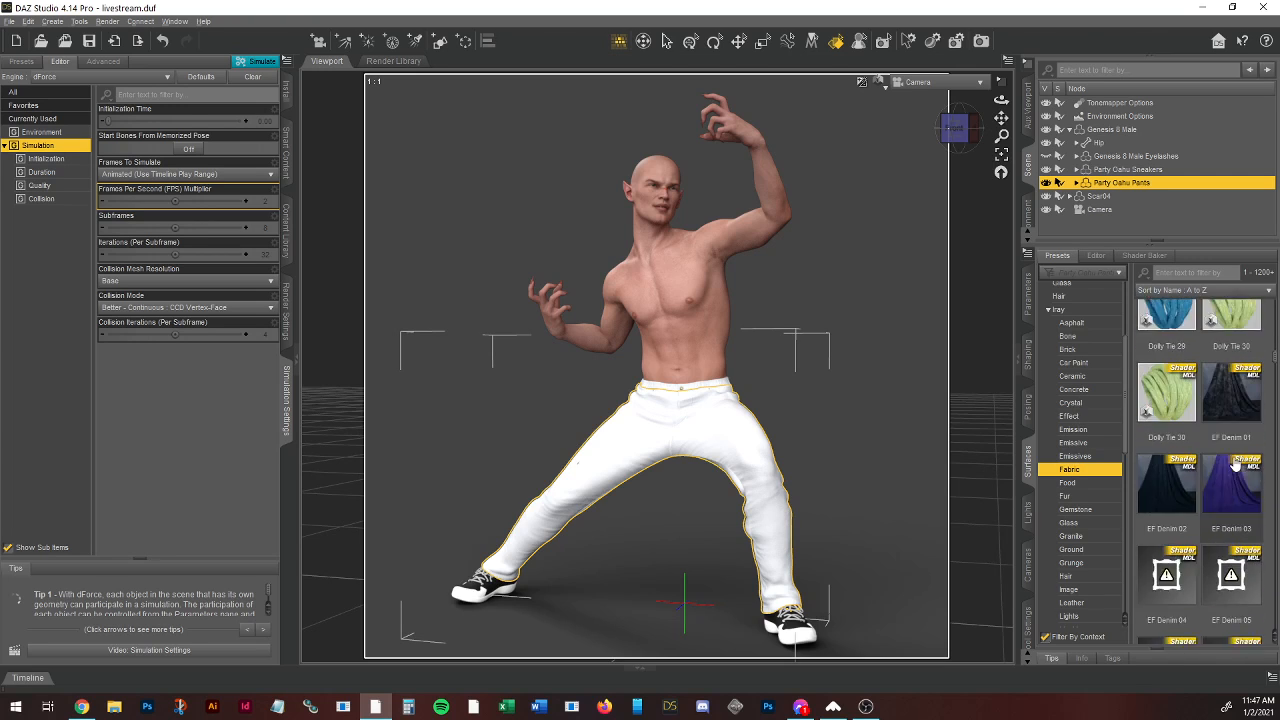
scroll(1231, 460, "down", 2)
left_click(1168, 274)
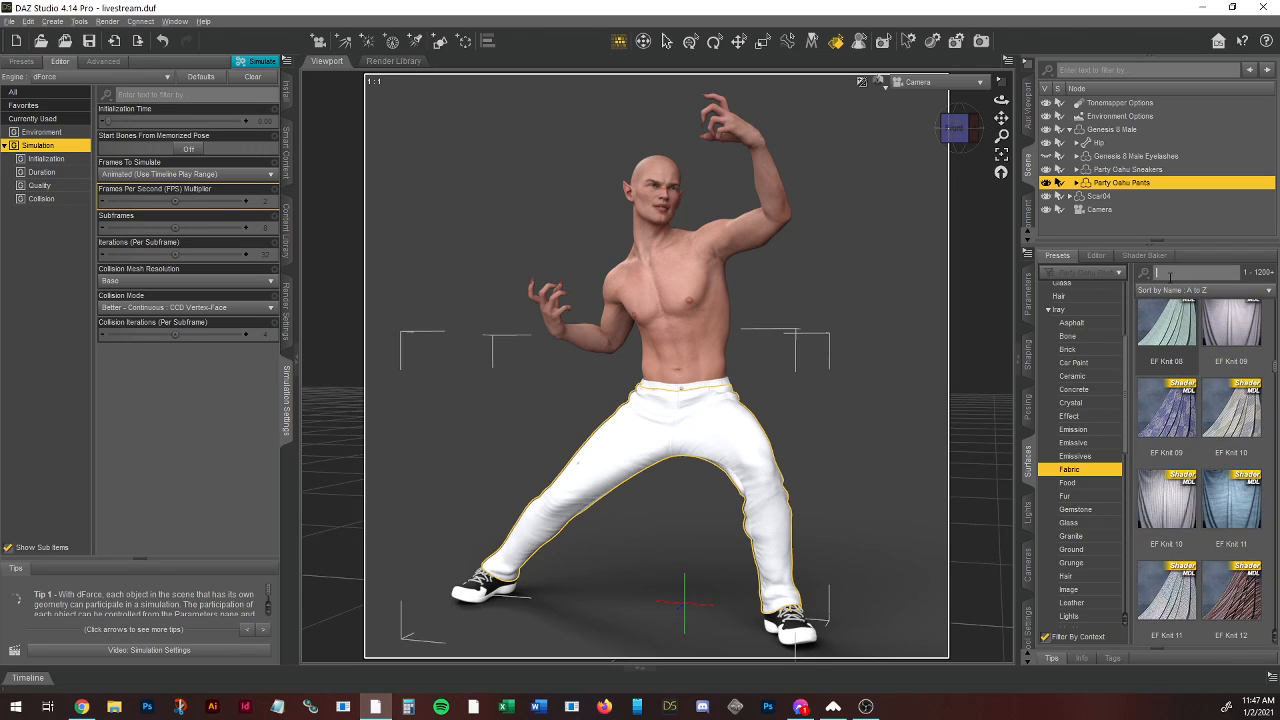
type("deni")
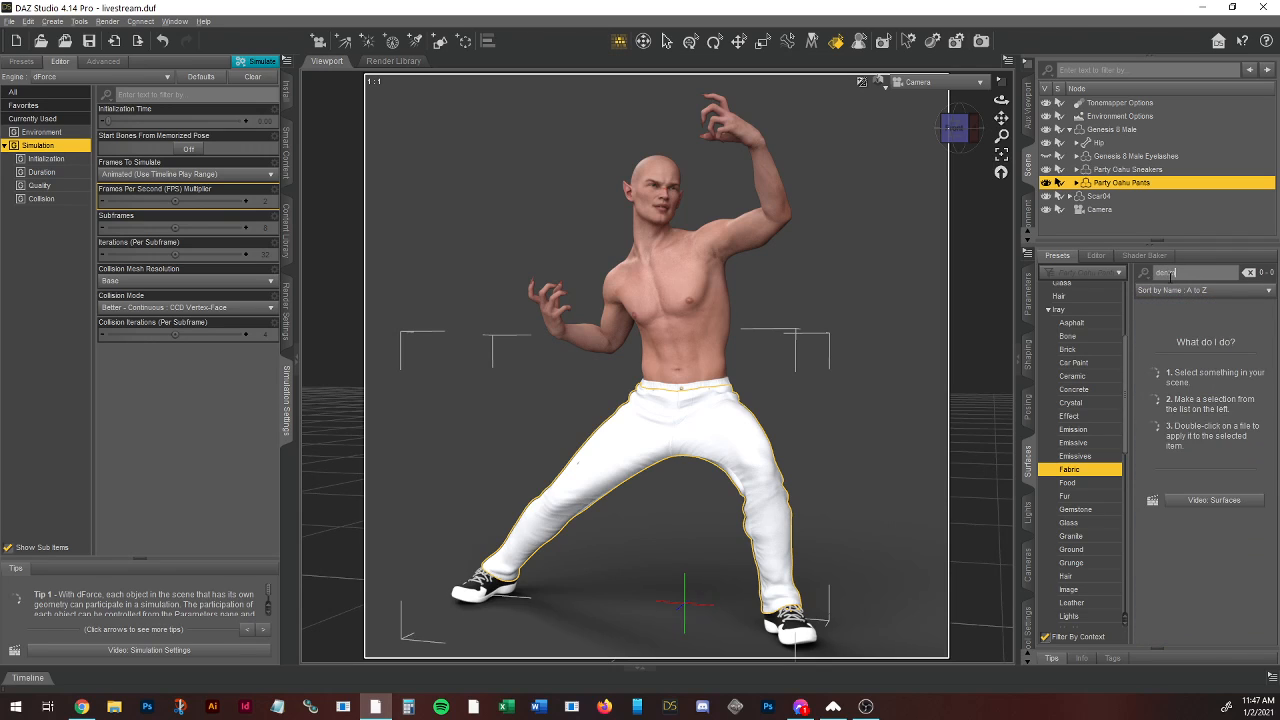
type("m")
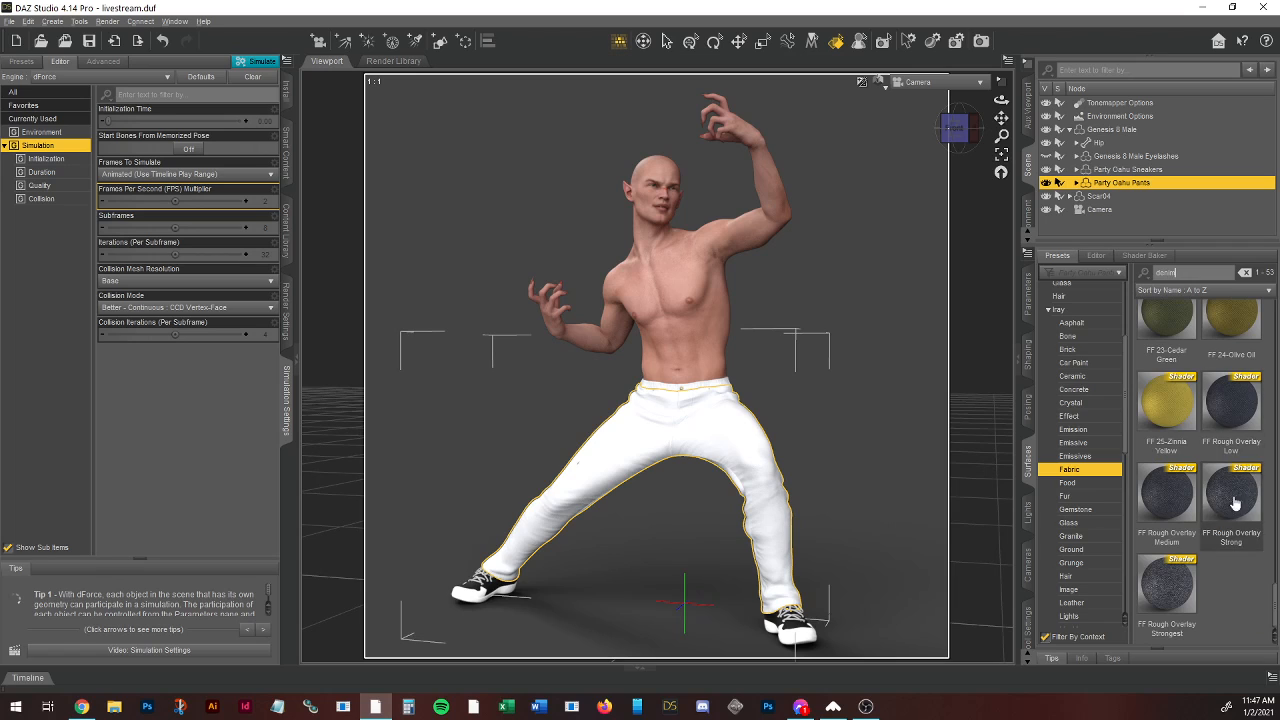
Step: Apply the FF 14-Storm Gray fabric shader to the main surface of the pants
mouse_move(1236, 410)
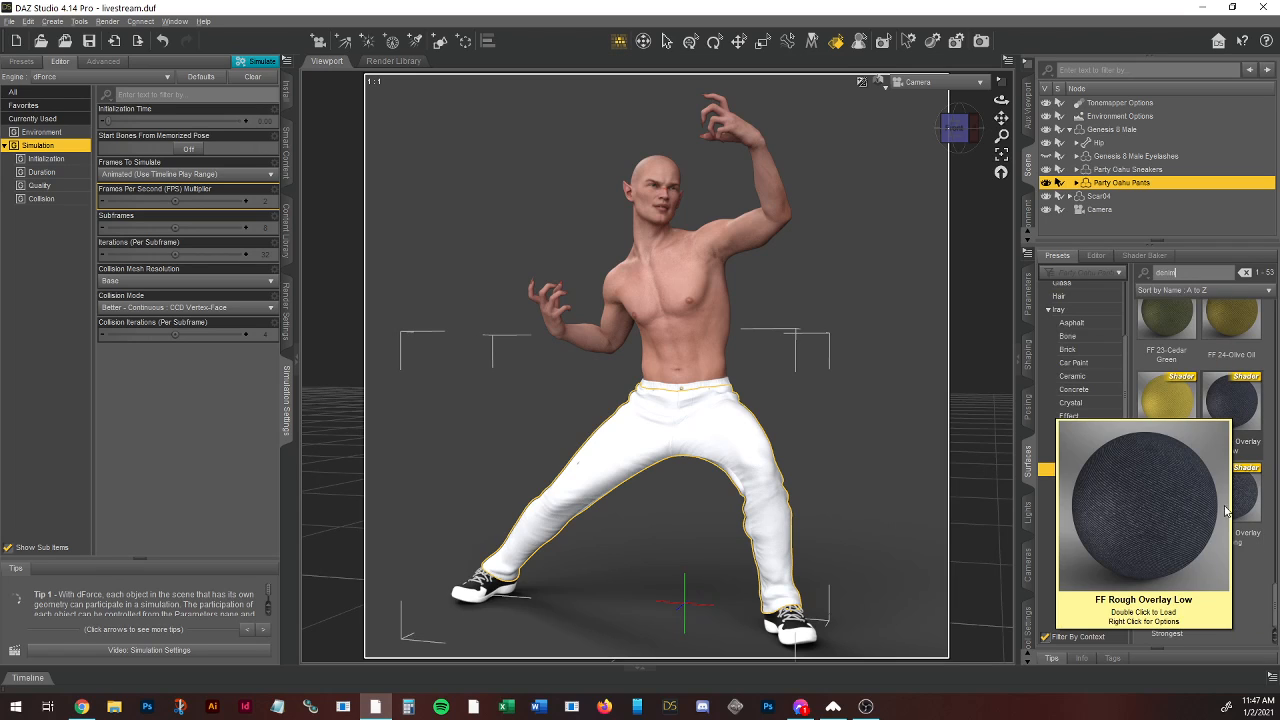
left_click(1226, 535)
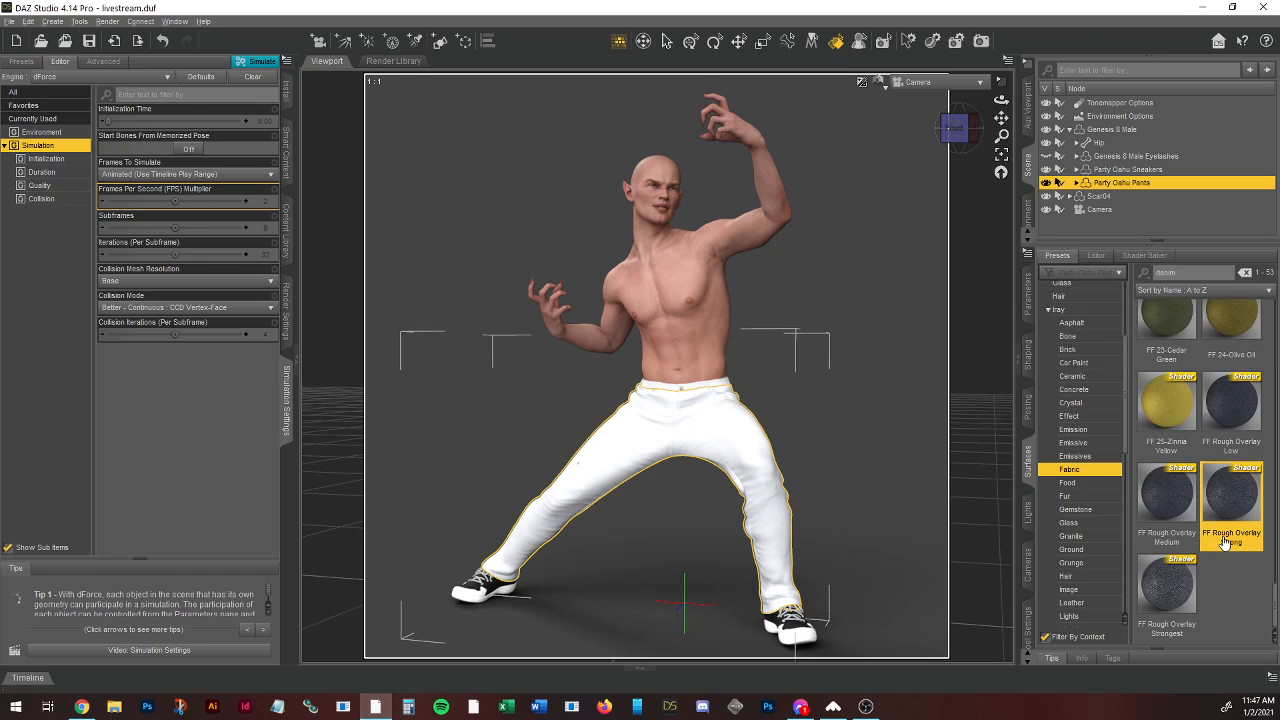
scroll(1228, 520, "up", 3)
scroll(1232, 485, "up", 4)
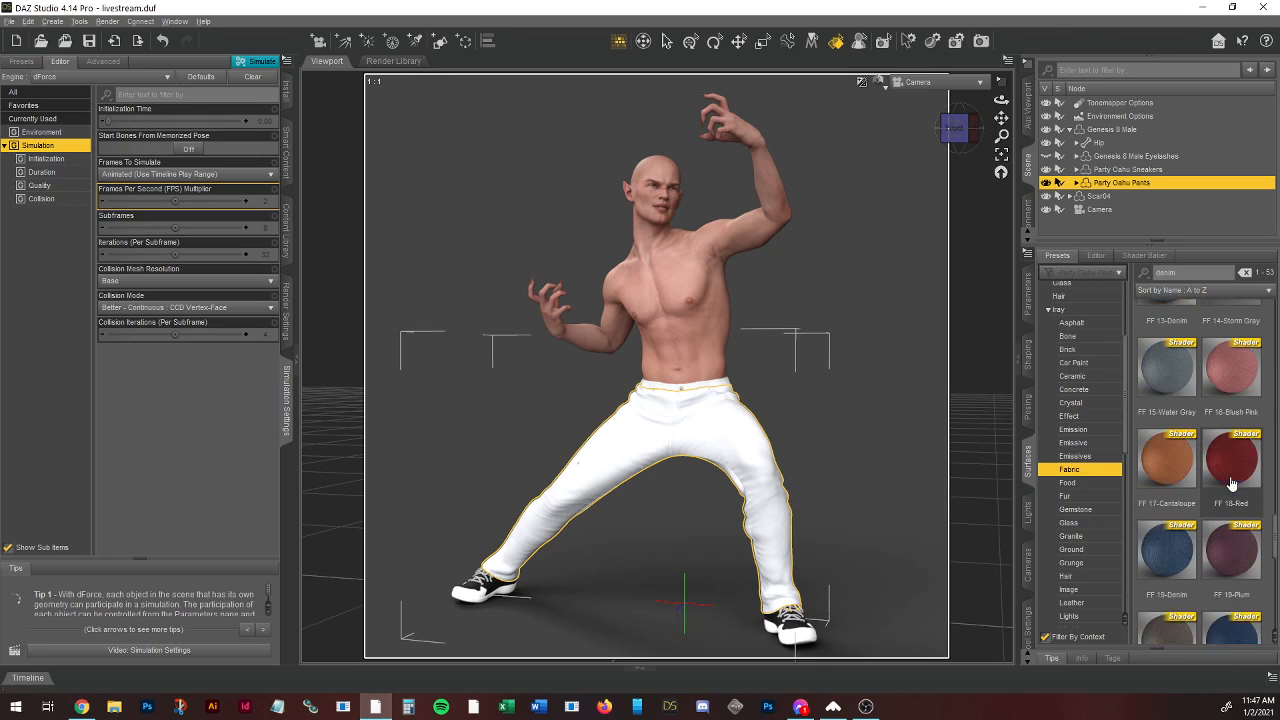
left_click(1235, 455)
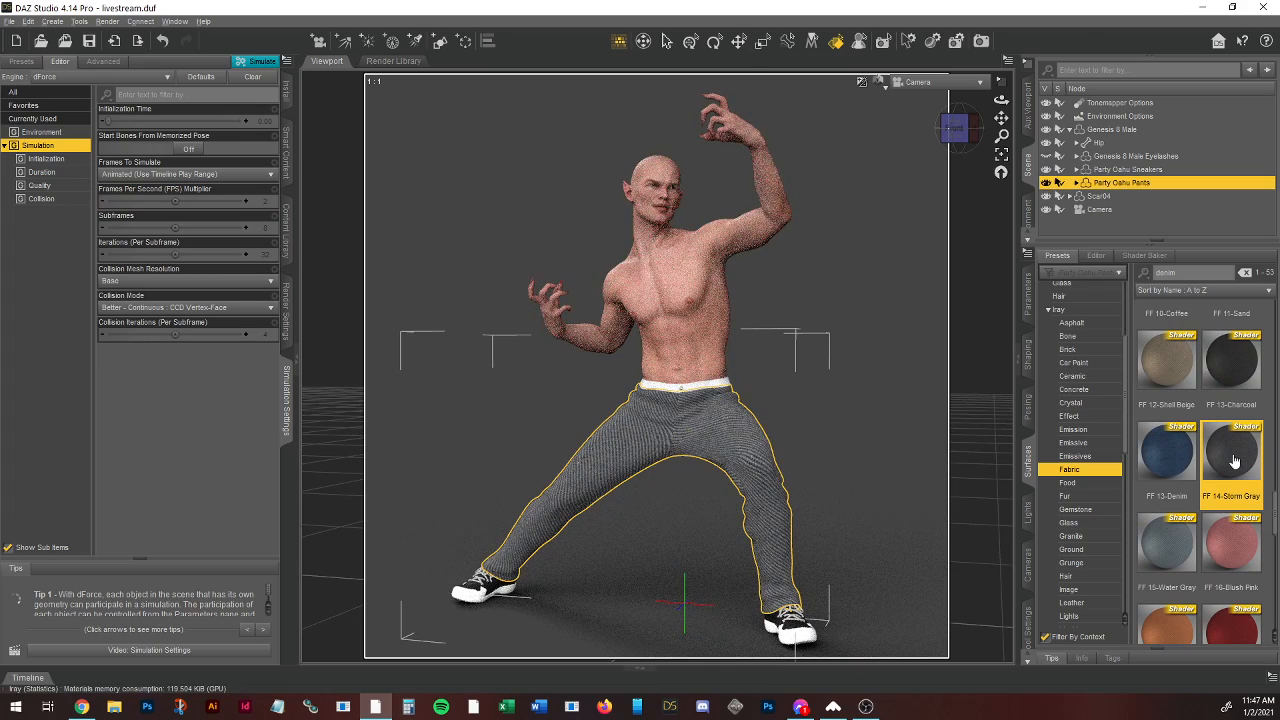
Step: Try the FF Rough Overlay Low and FF Rough Overlay Strong fabric shaders on the main surface of the pants
scroll(1232, 462, "down", 6)
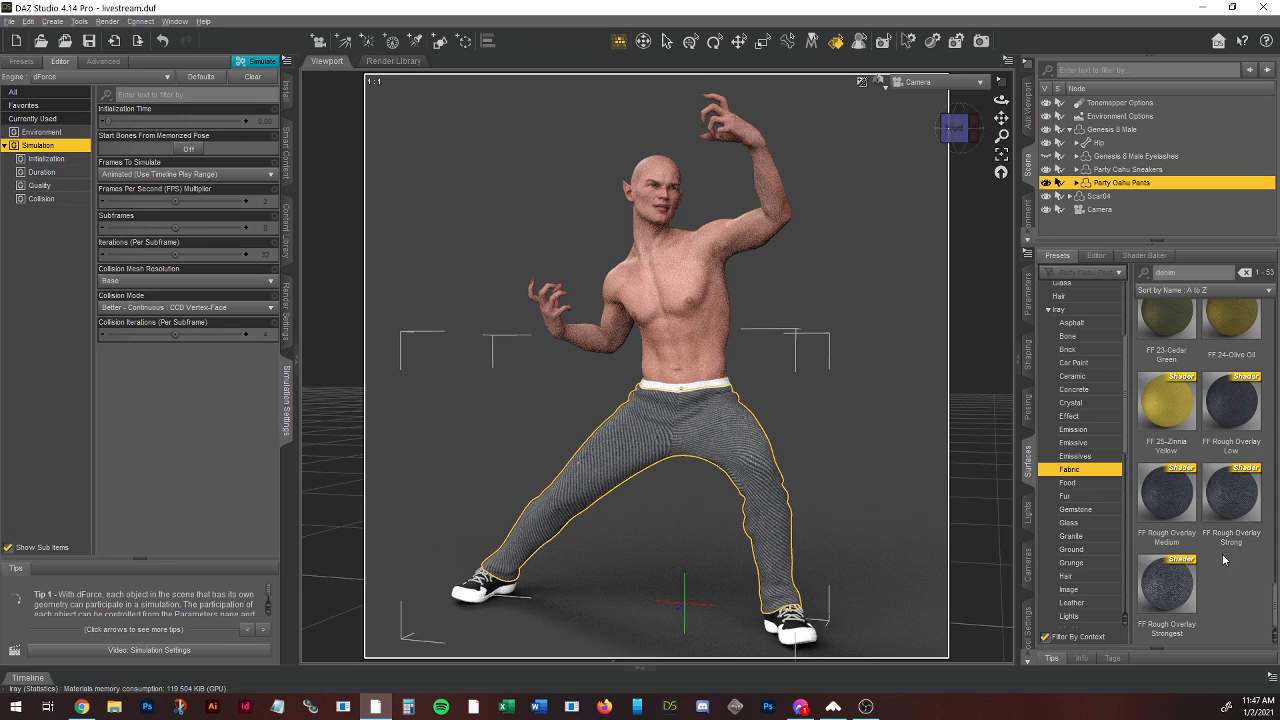
scroll(1177, 505, "up", 10)
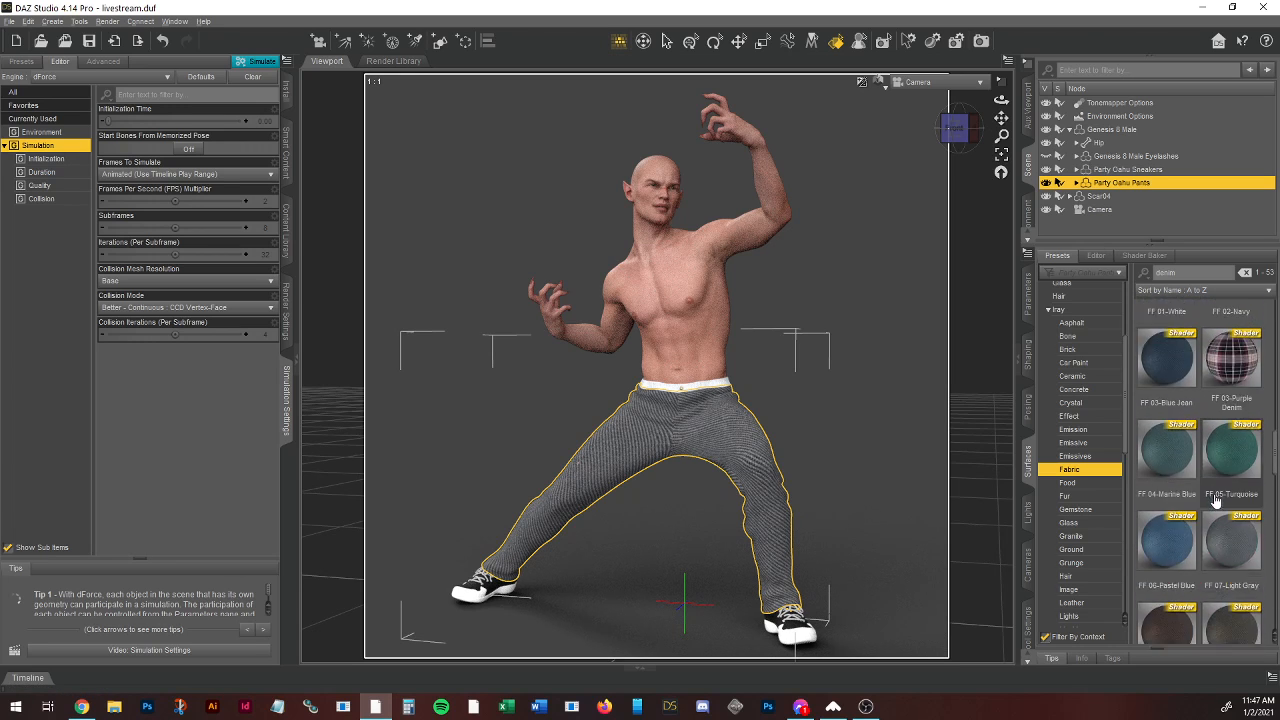
scroll(1215, 500, "down", 10)
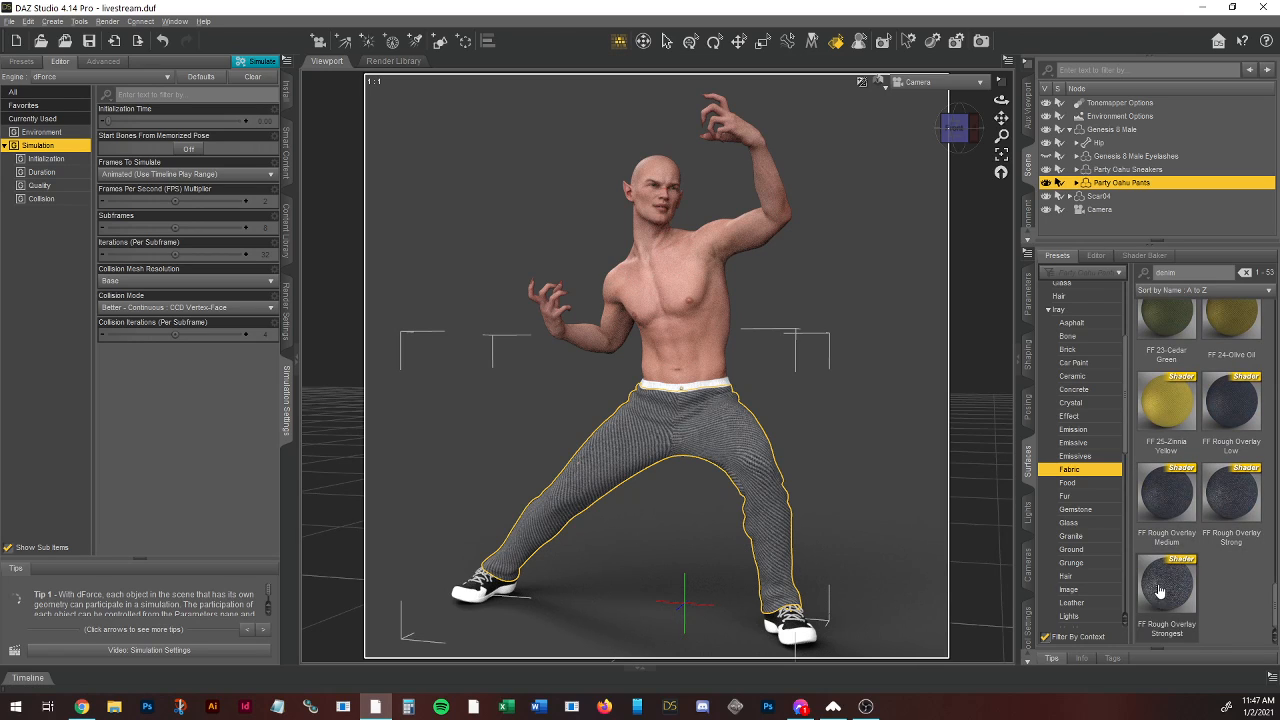
double_click(1234, 408)
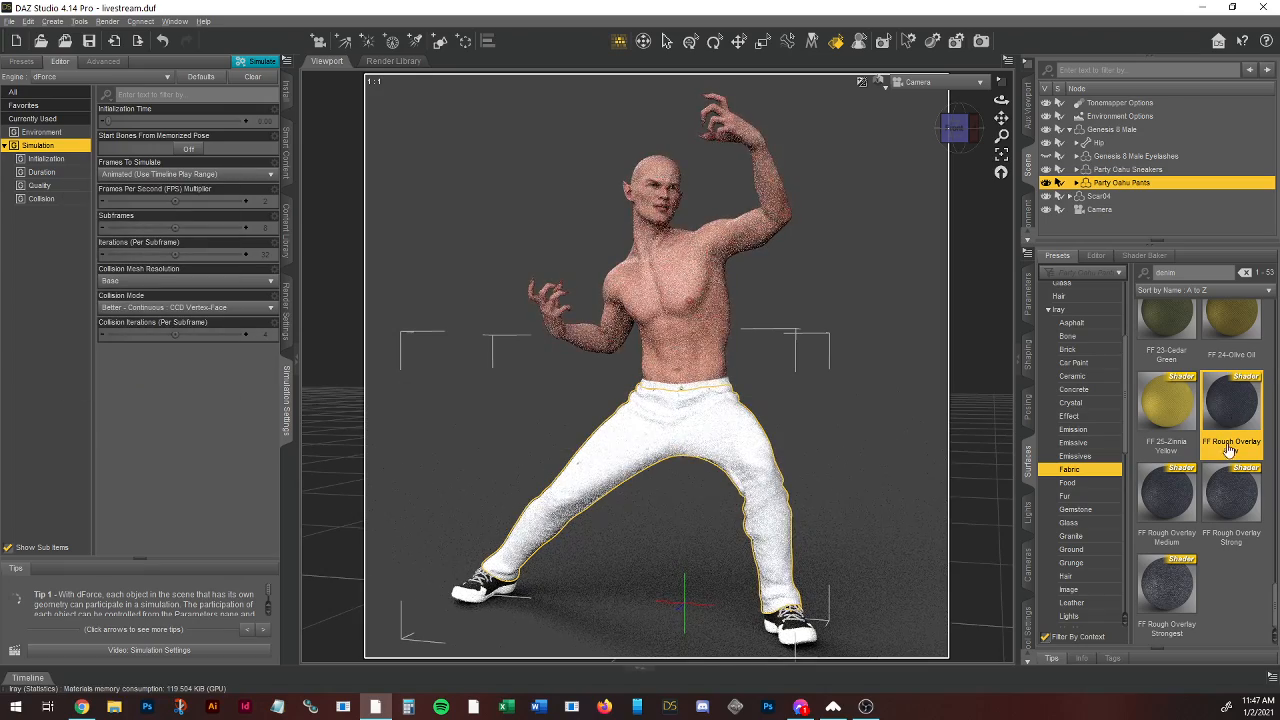
double_click(1232, 495)
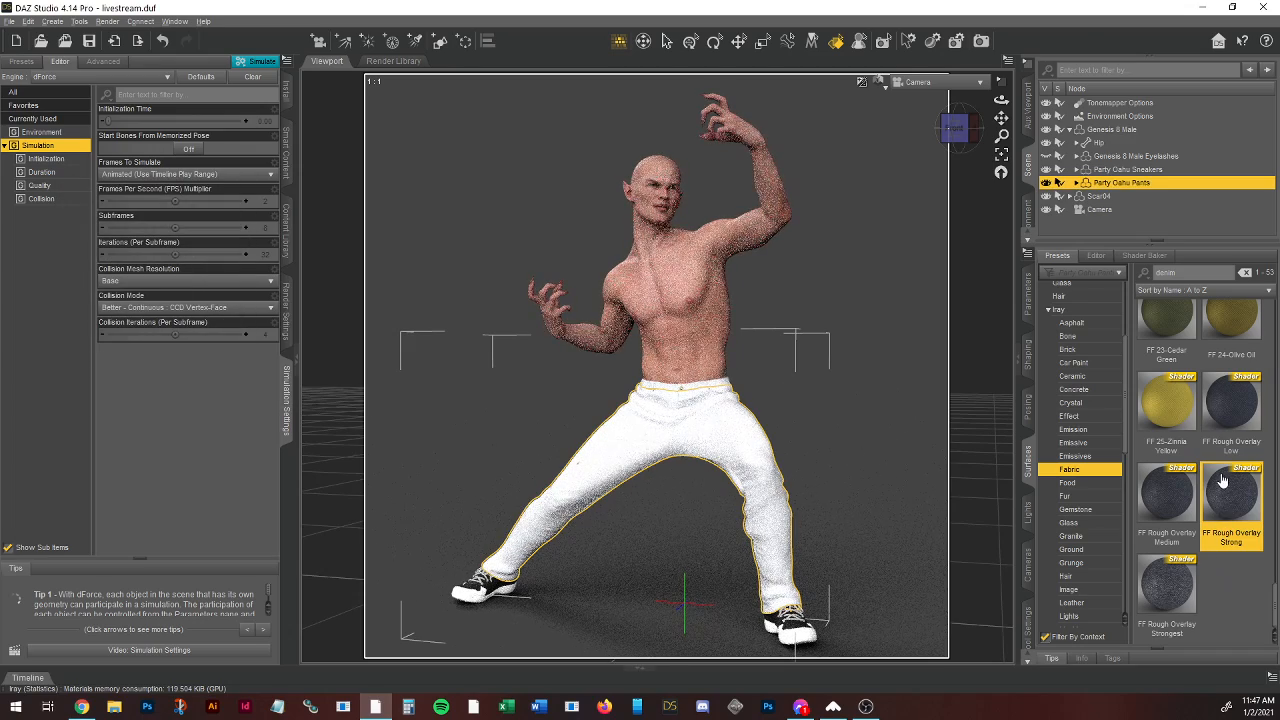
Step: Apply the FF 20-Atmosphere Gray fabric shader to the main surface of the pants
scroll(1217, 560, "up", 3)
double_click(1166, 475)
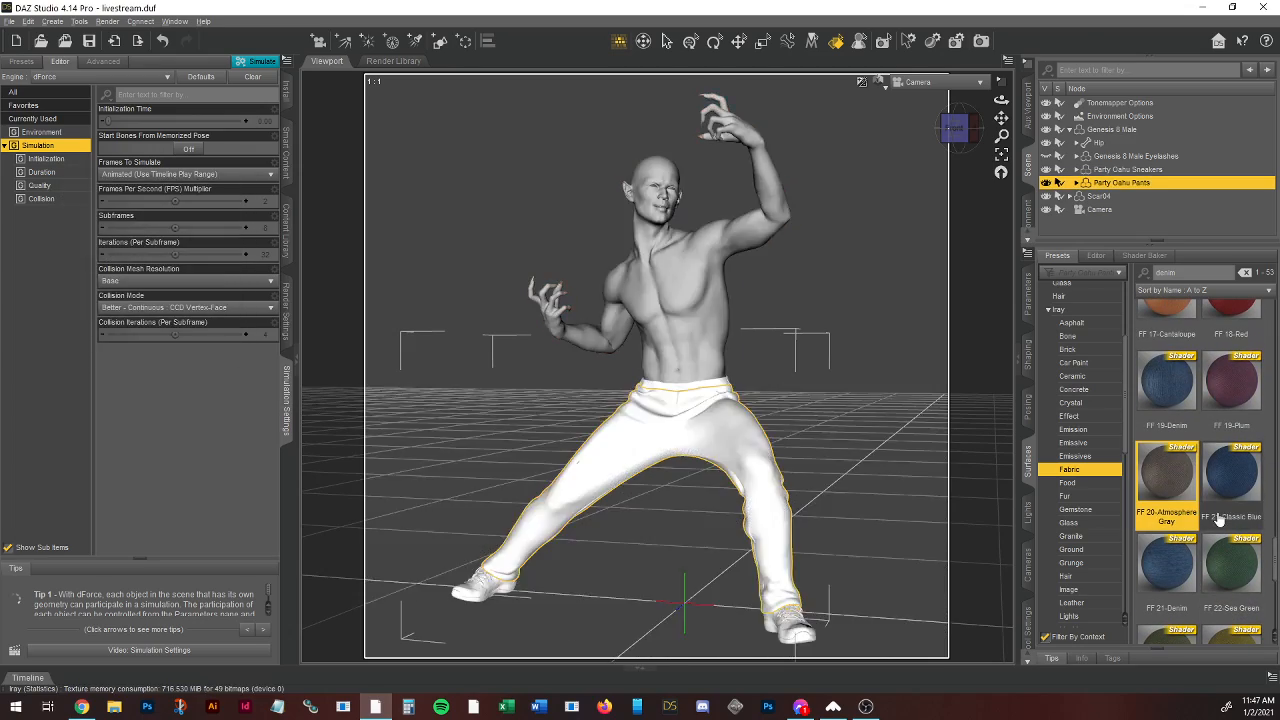
mouse_move(1218, 518)
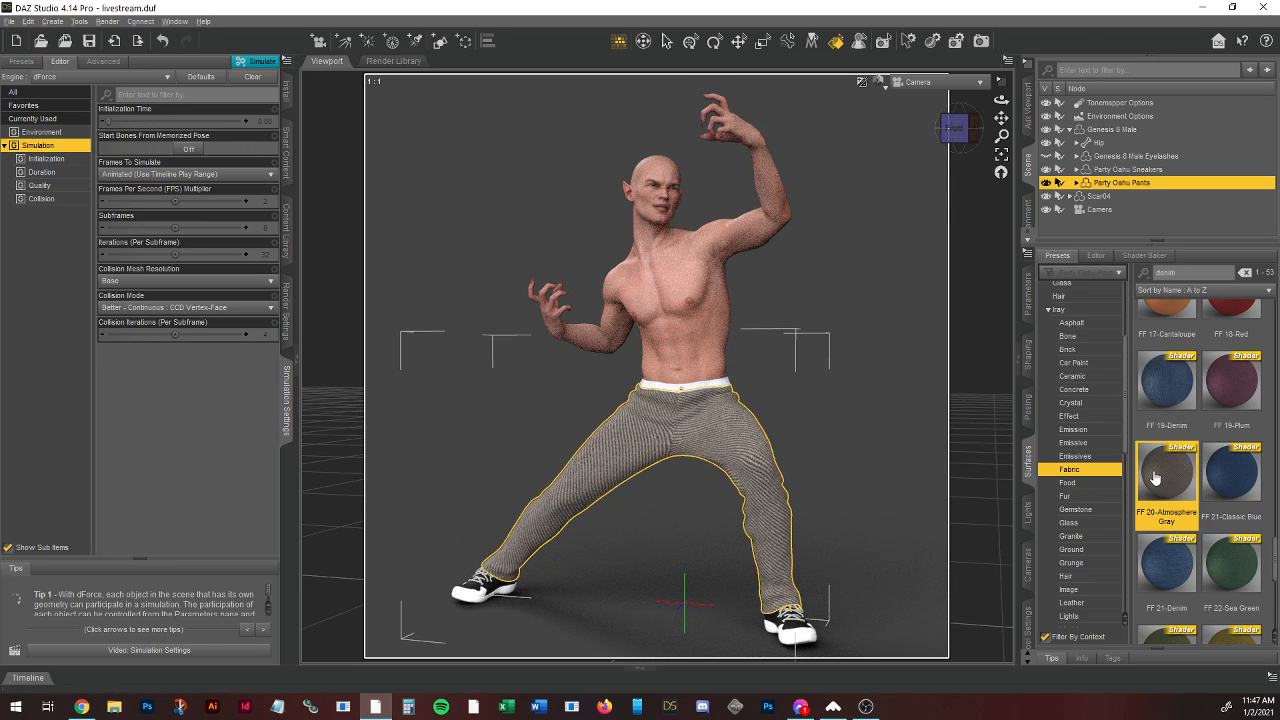
Step: Set the horizontal and vertical tiles of the pants' fabric shader to 5
left_click(1096, 256)
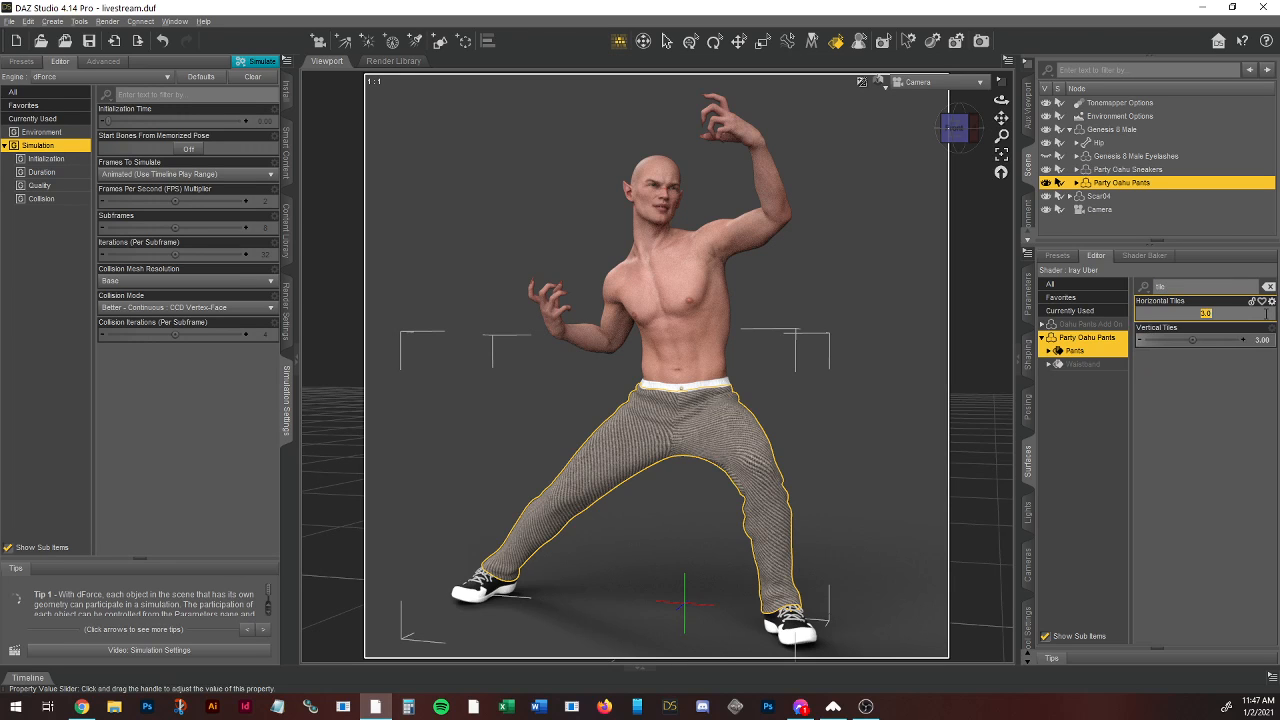
left_click(1262, 340)
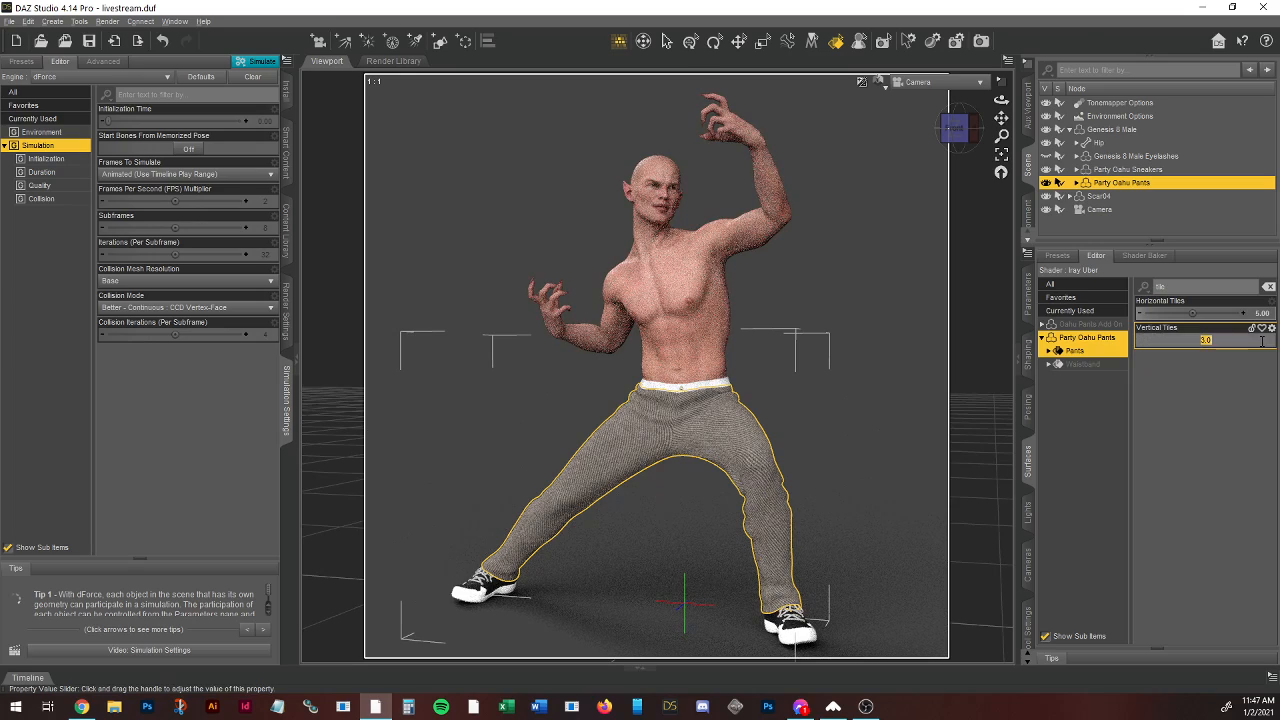
key("Return")
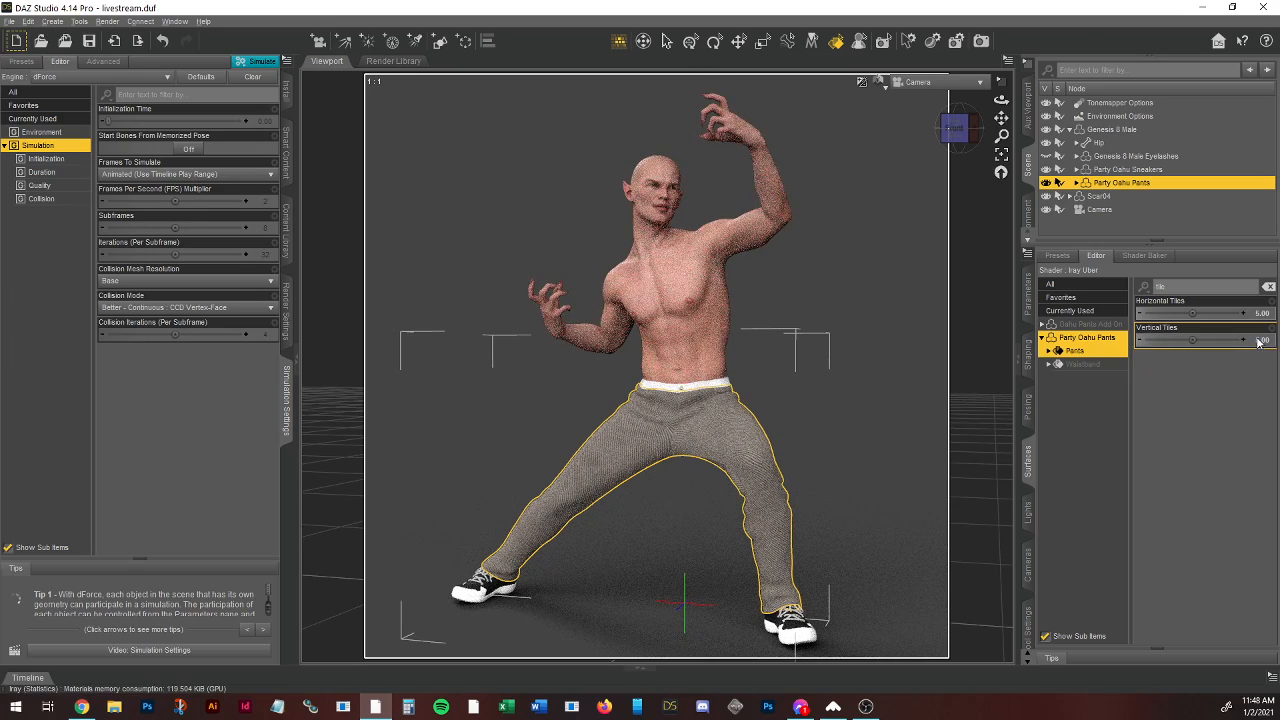
Step: Raise the pants' horizontal and vertical tiles to 10 for a finer fabric weave
left_click(1267, 314)
type("10")
key("Return")
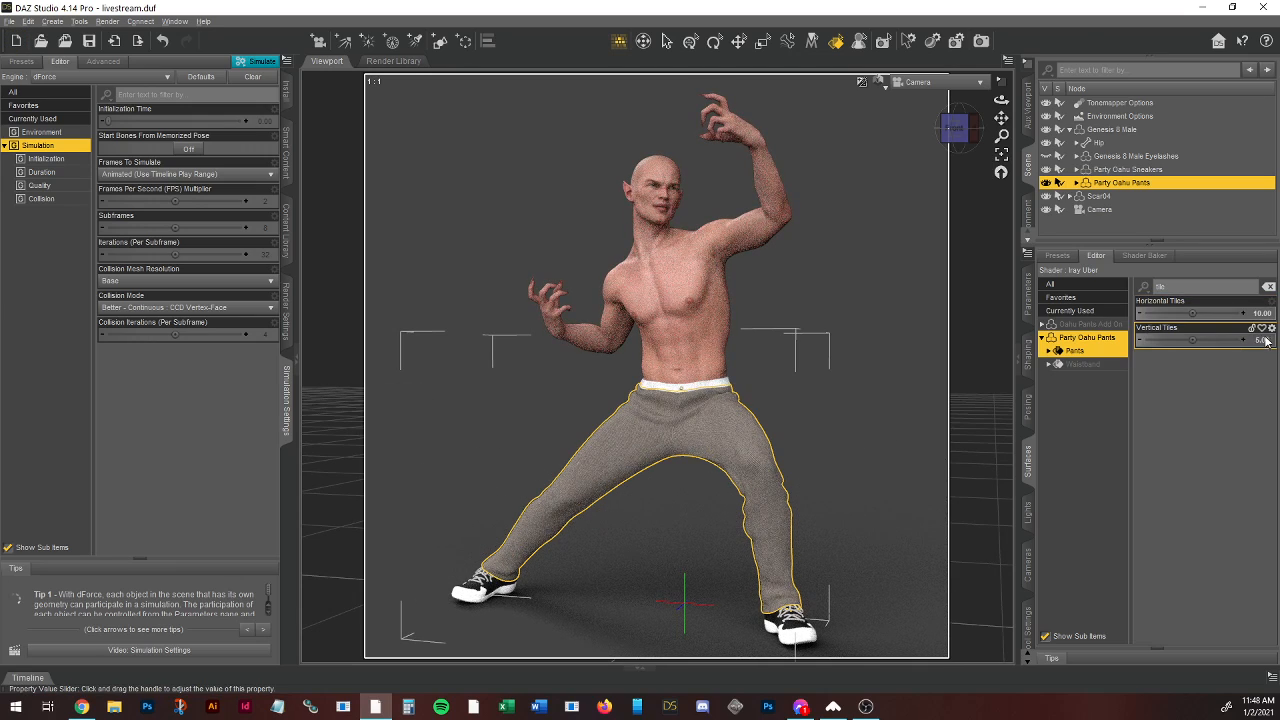
left_click(1266, 341)
type("10")
key("Return")
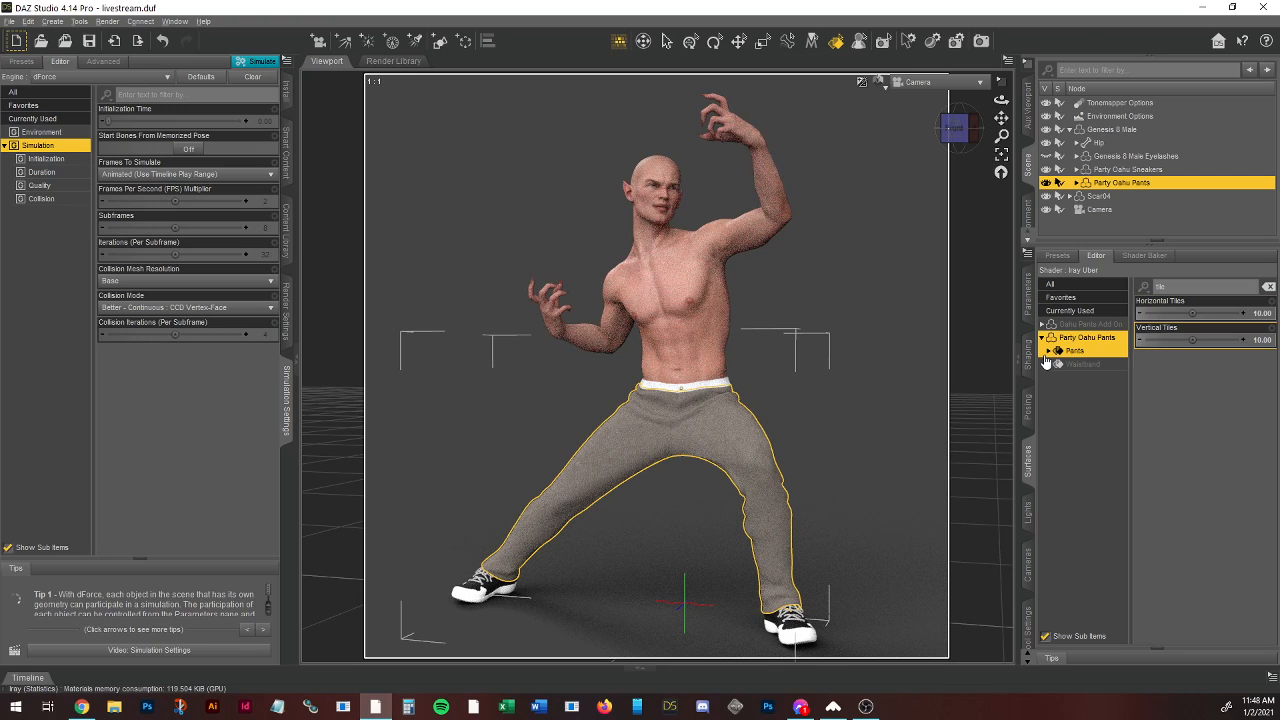
Step: Undo the shader and tiling changes on the Party Oahu Pants and turn on their Freeze Simulation setting
left_click(925, 392)
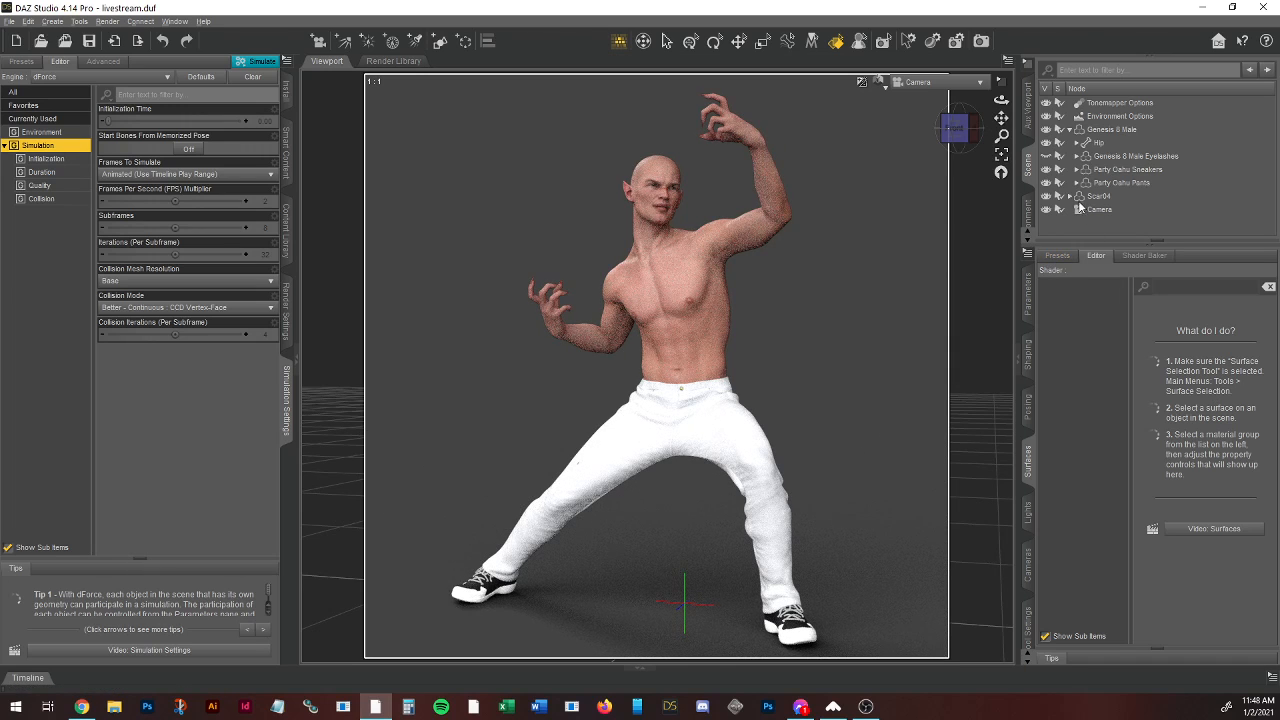
left_click(1141, 184)
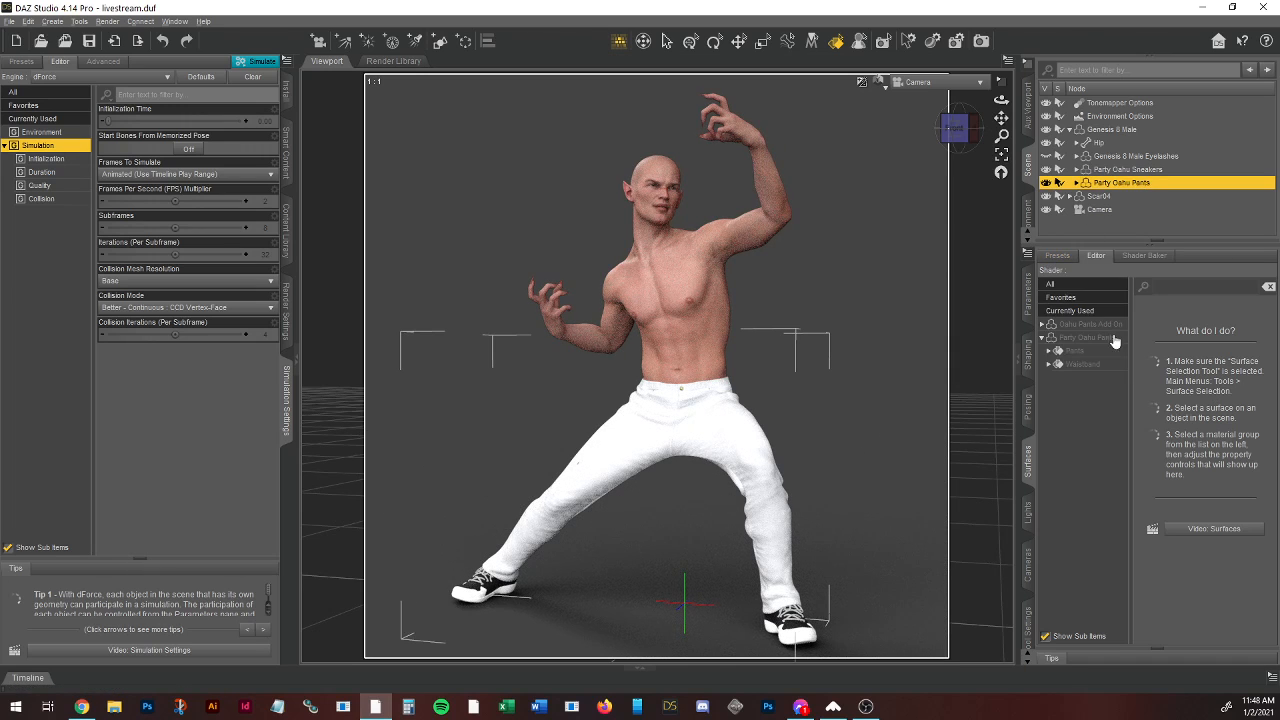
left_click(1026, 292)
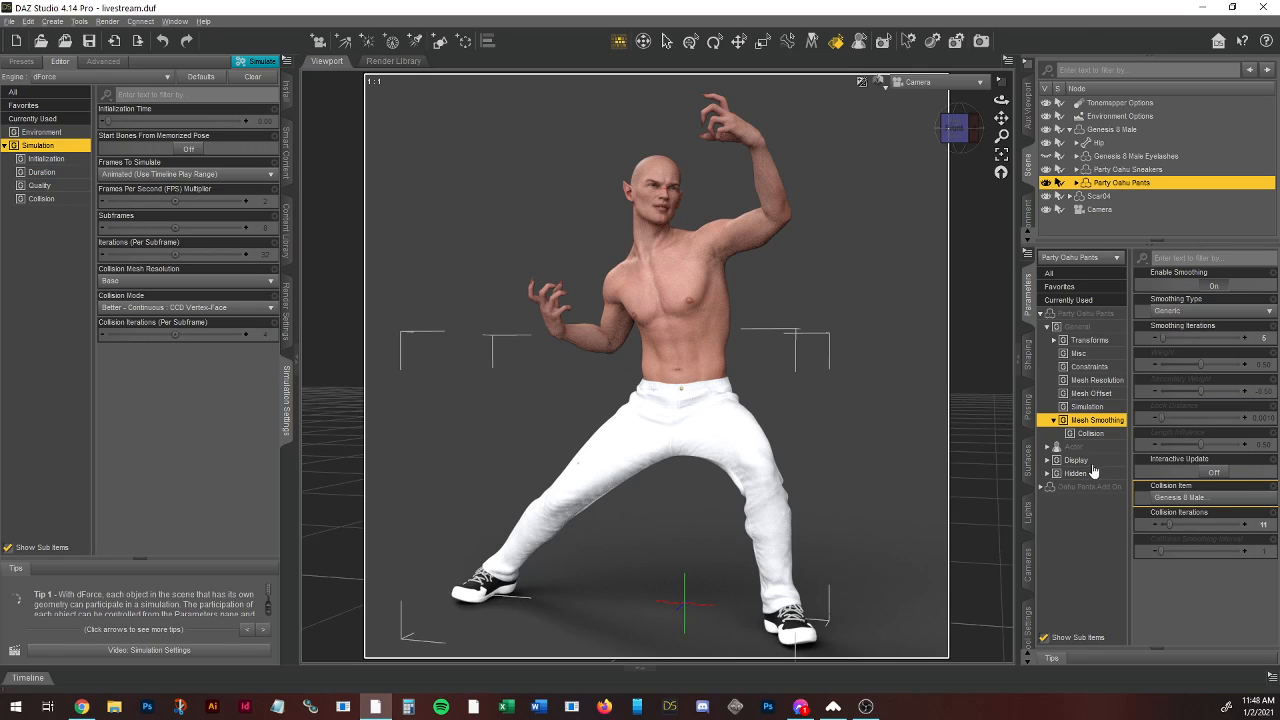
left_click(1085, 407)
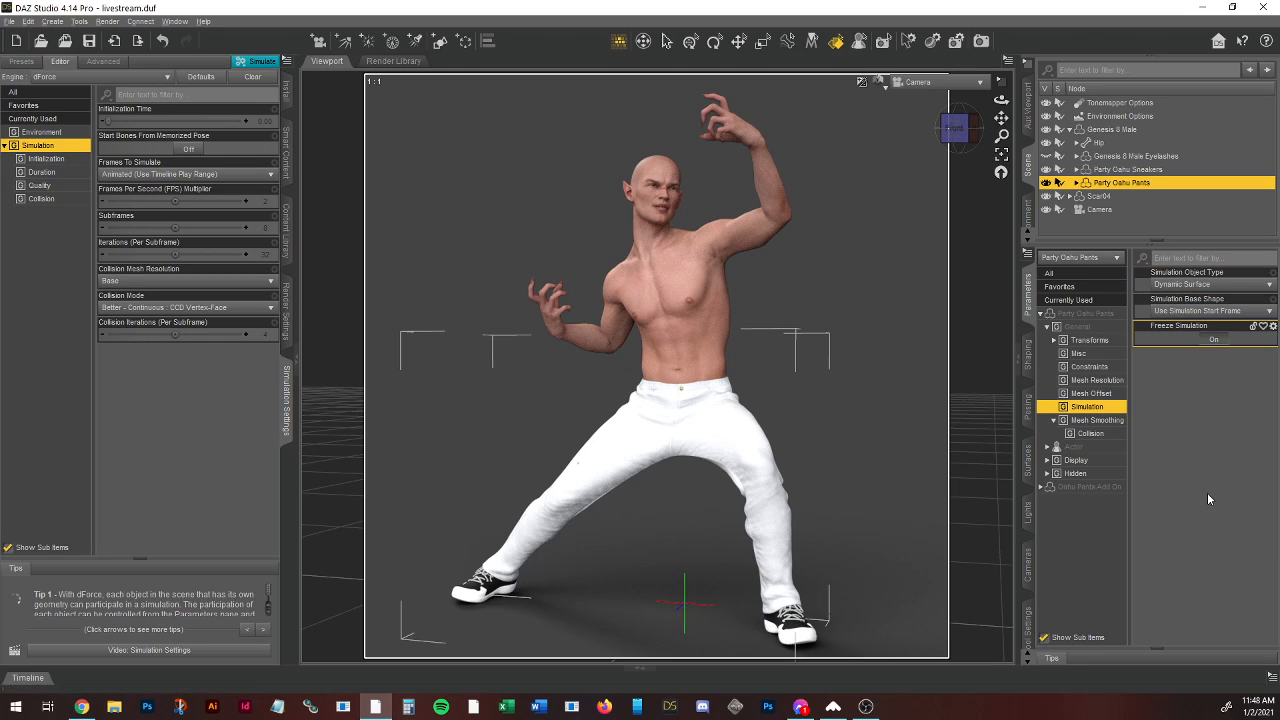
left_click(1153, 172)
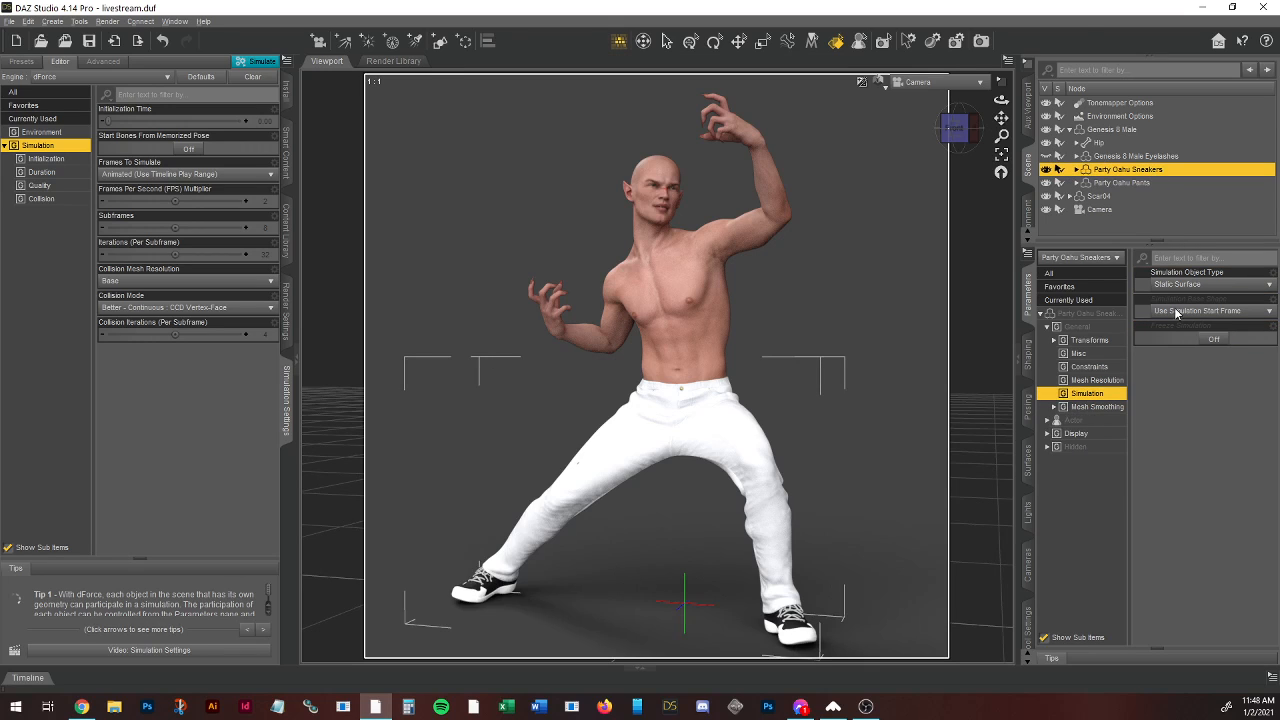
left_click(1124, 183)
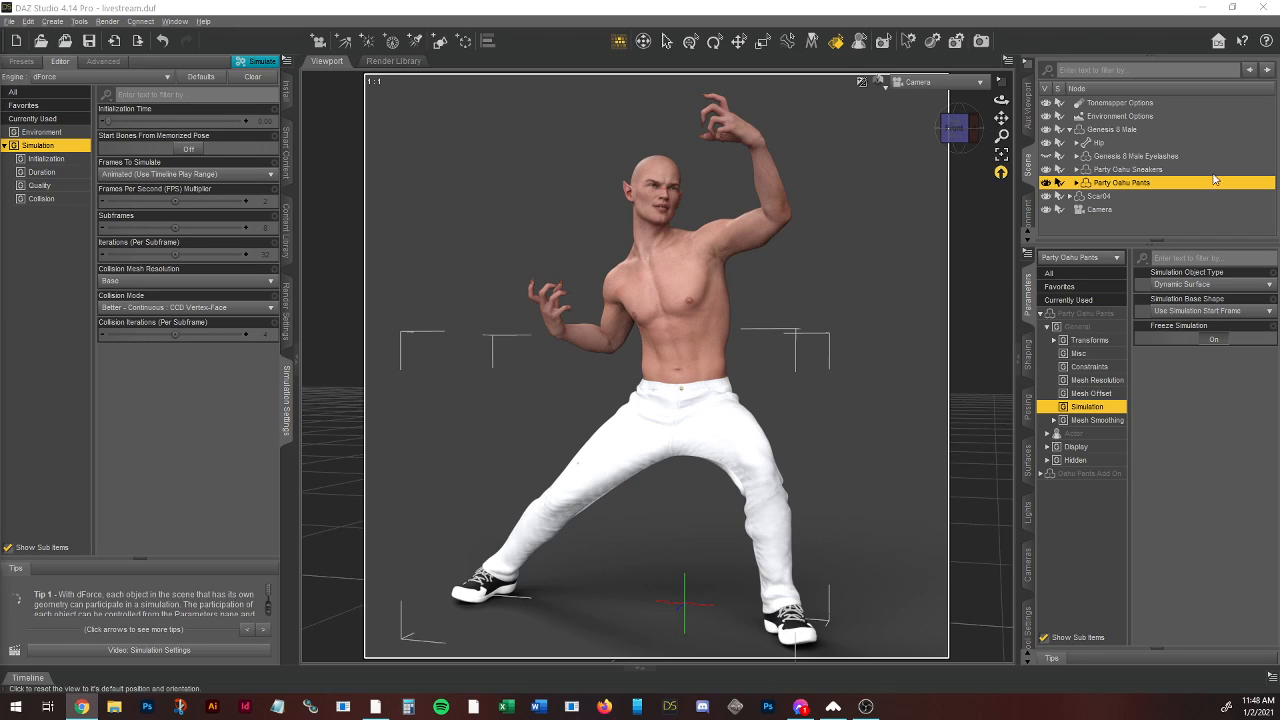
Step: Set the viewport to Smooth Shaded and add the Party Oahu Shirt Open to the Genesis 8 Male
left_click(885, 84)
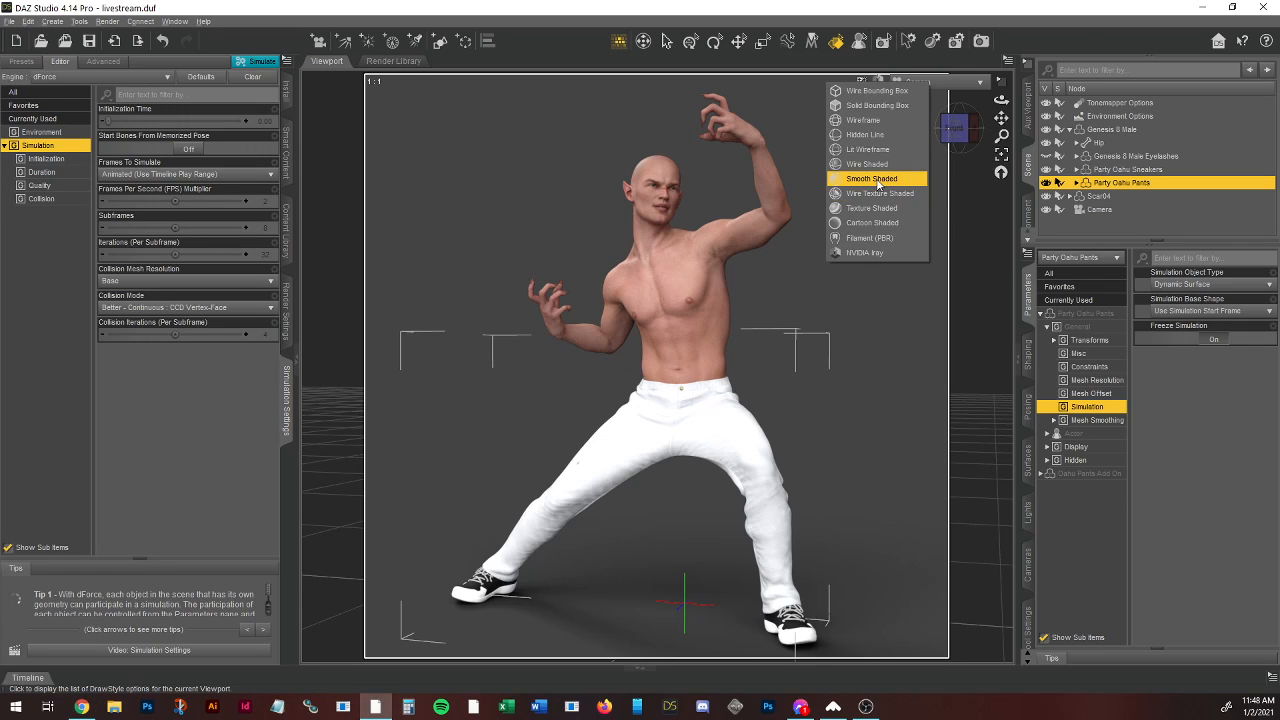
left_click(878, 180)
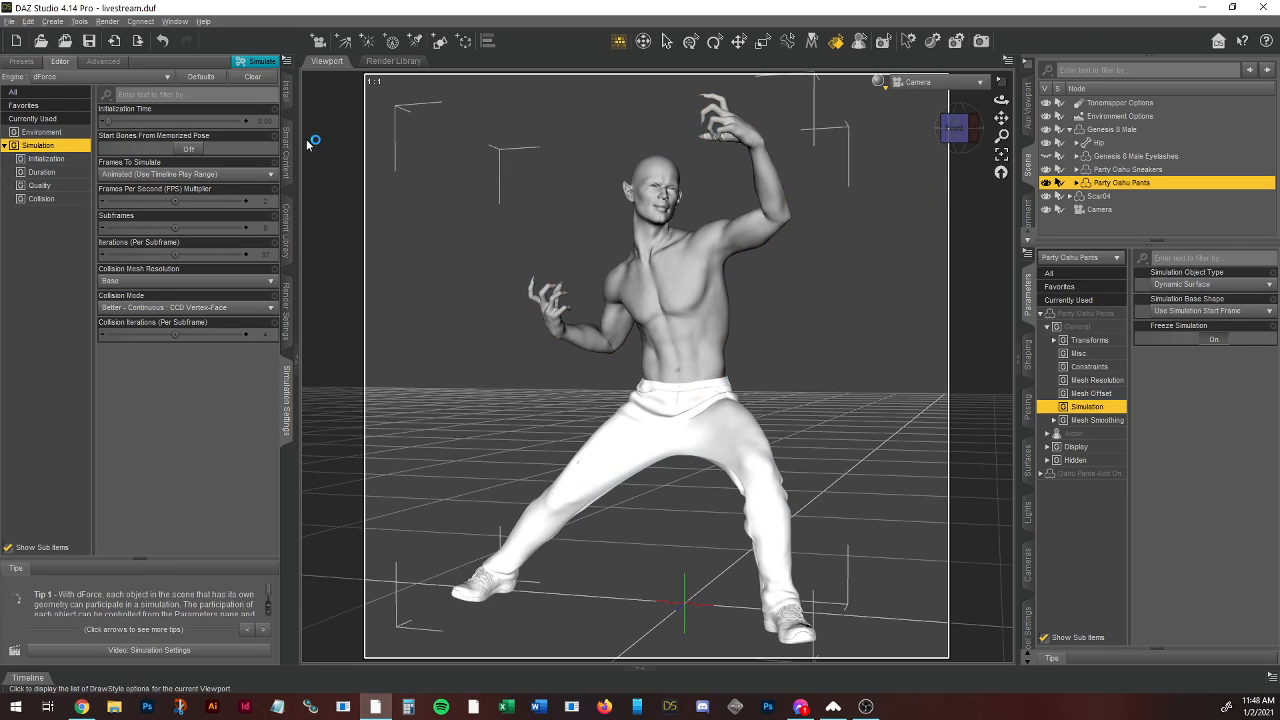
left_click(1110, 130)
left_click(286, 152)
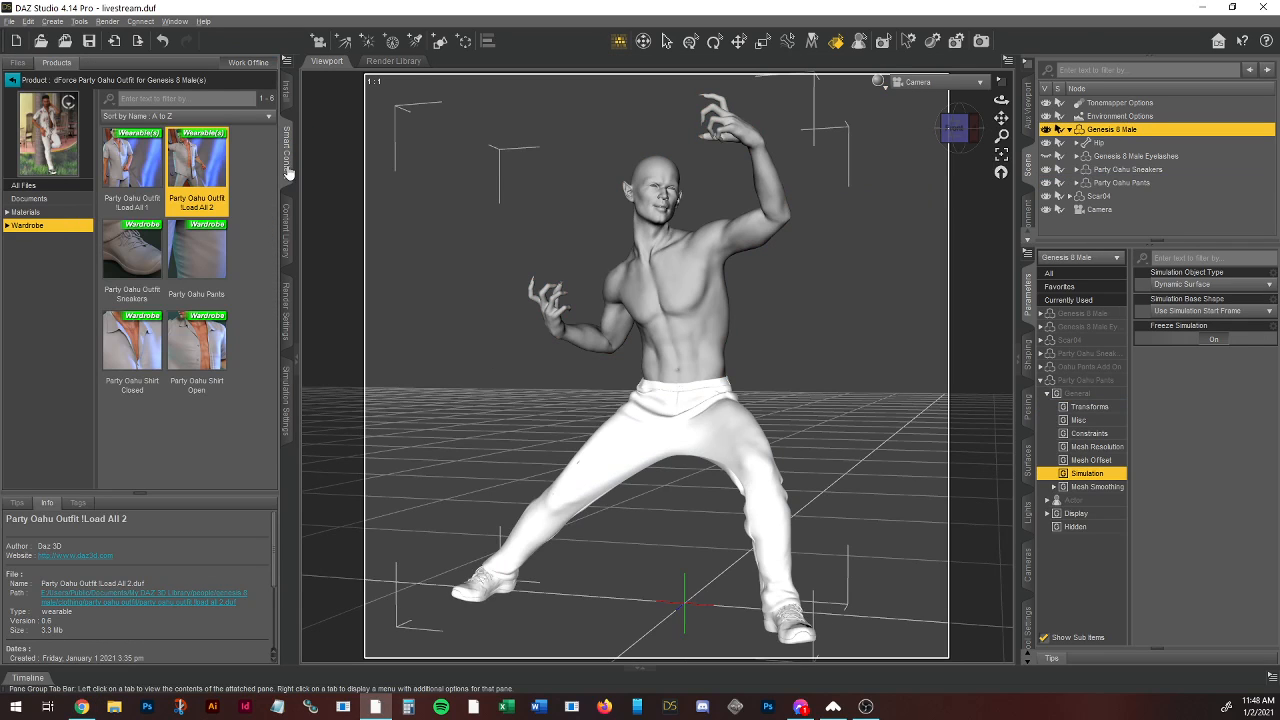
left_click(145, 340)
double_click(193, 347)
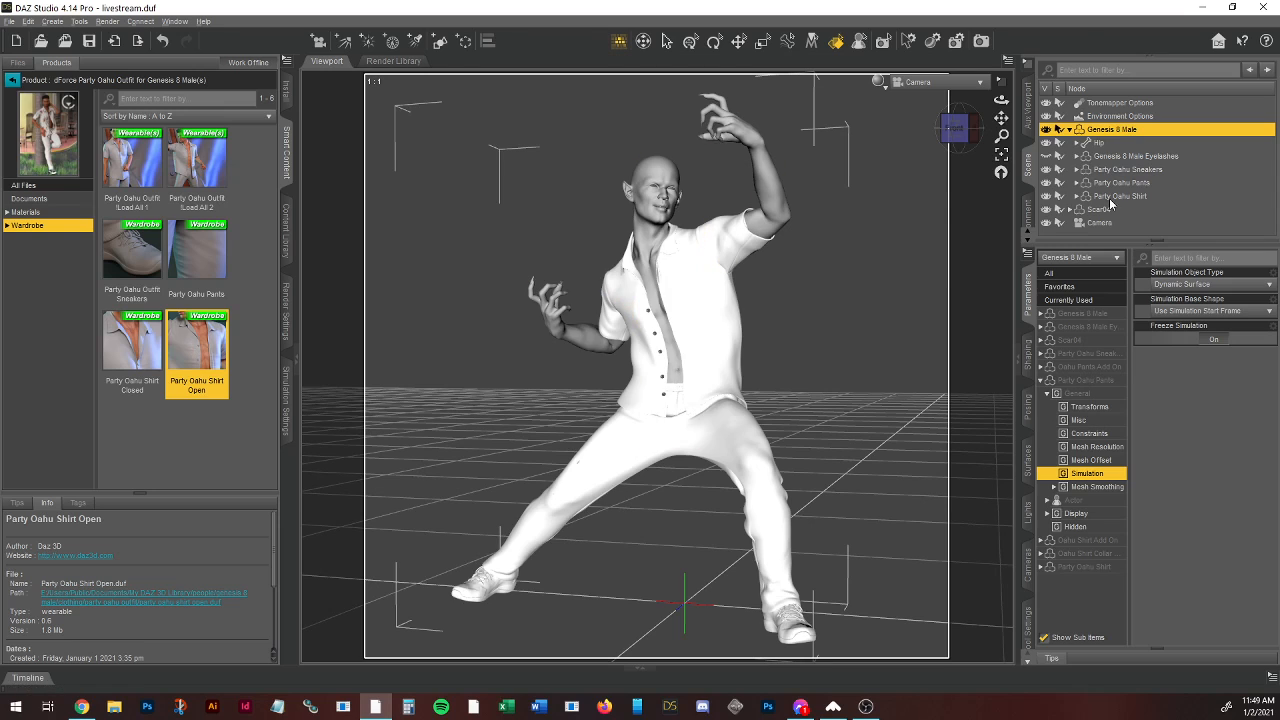
Step: Filter the Party Oahu Shirt's surface properties by "coll" and run the dForce simulation to drape the shirt
left_click(1113, 197)
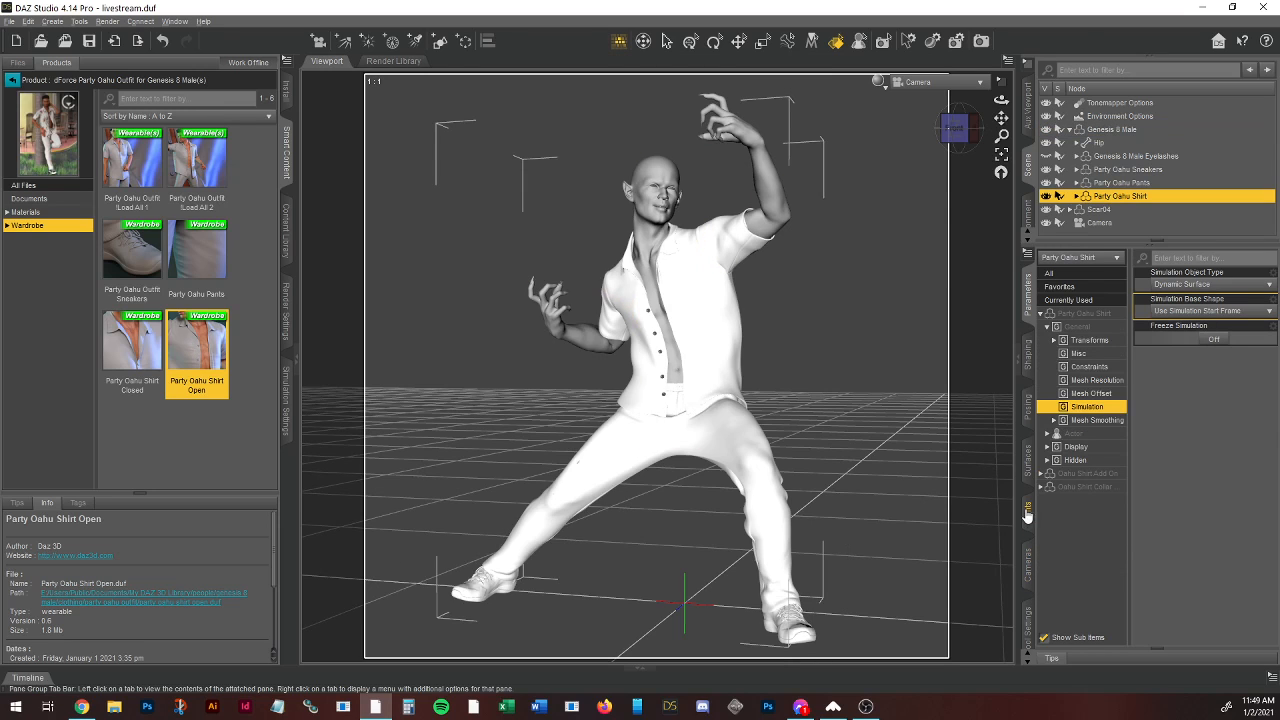
left_click(1029, 460)
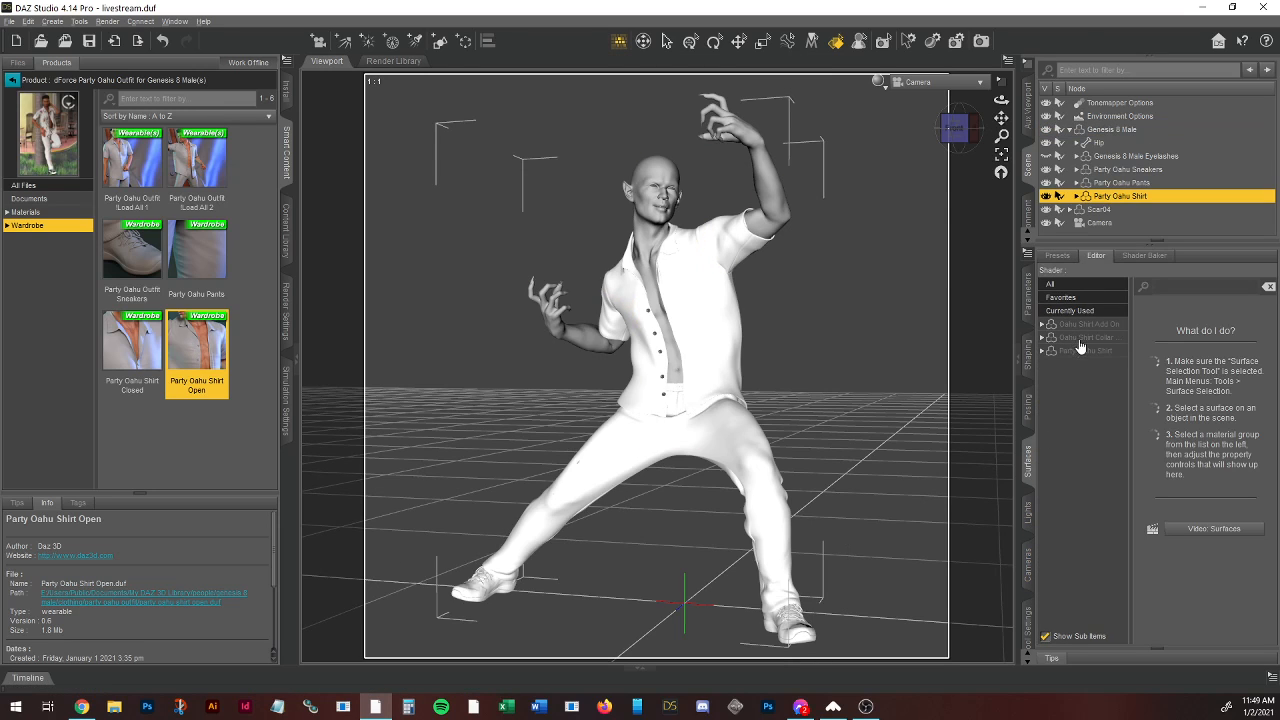
left_click(1082, 351)
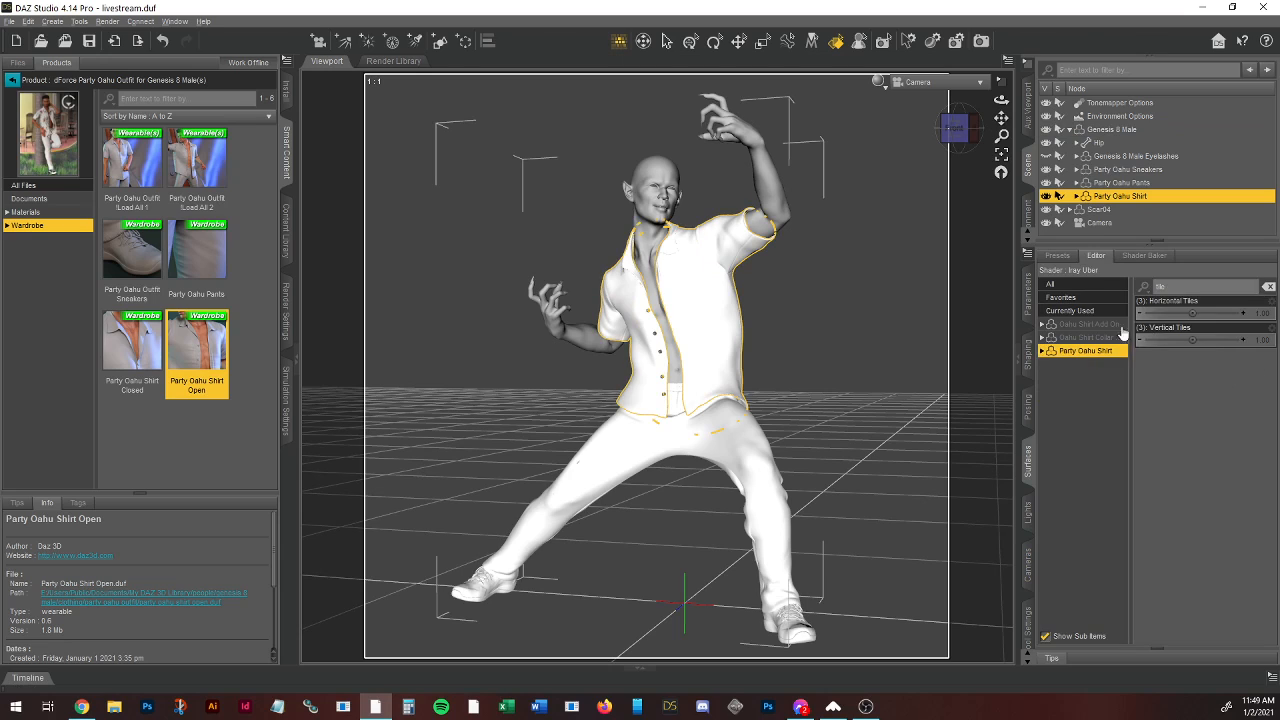
left_click(1189, 283)
type("coll")
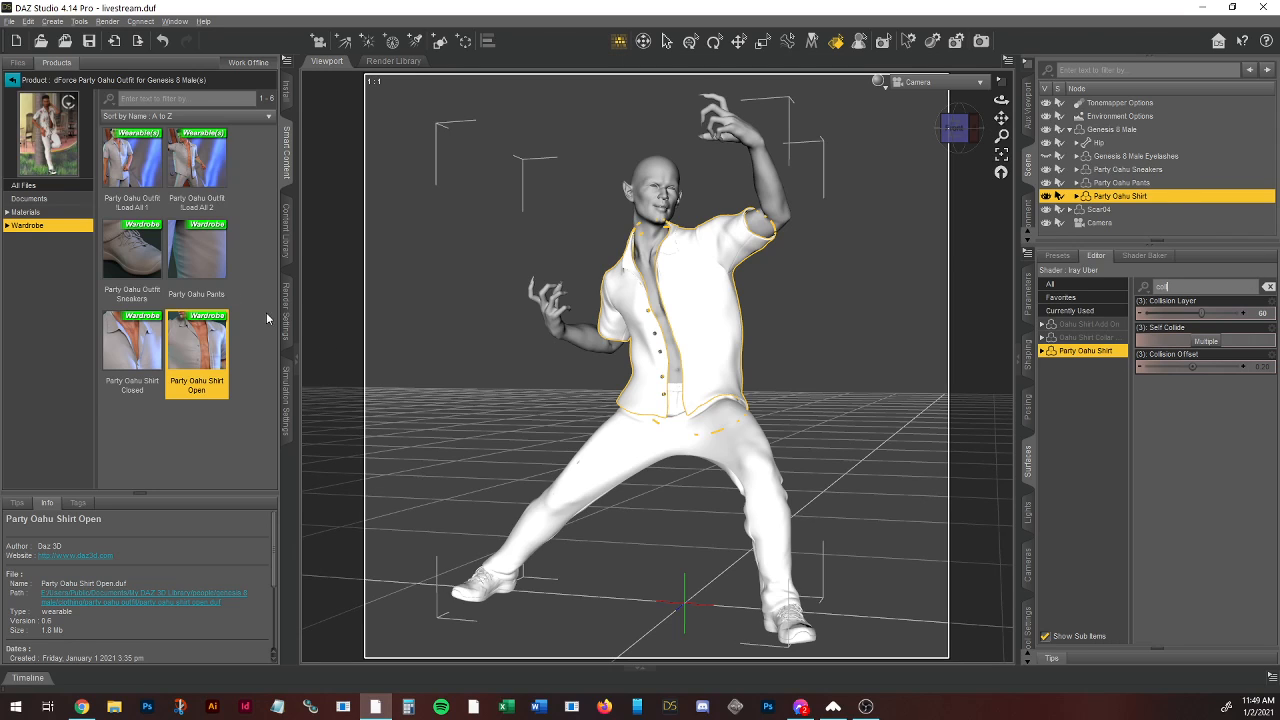
left_click(285, 405)
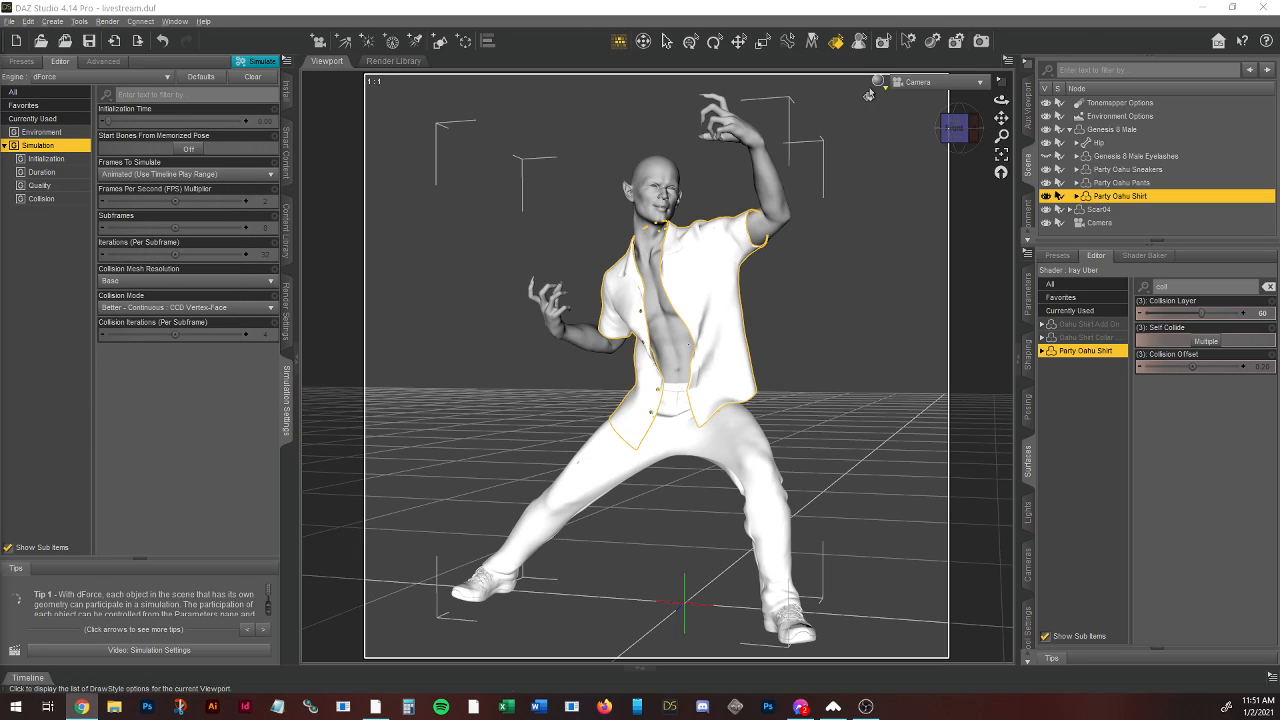
Step: Preview the draped shirt in NVIDIA Iray, save the scene, and clear the selection
left_click(878, 84)
left_click(865, 250)
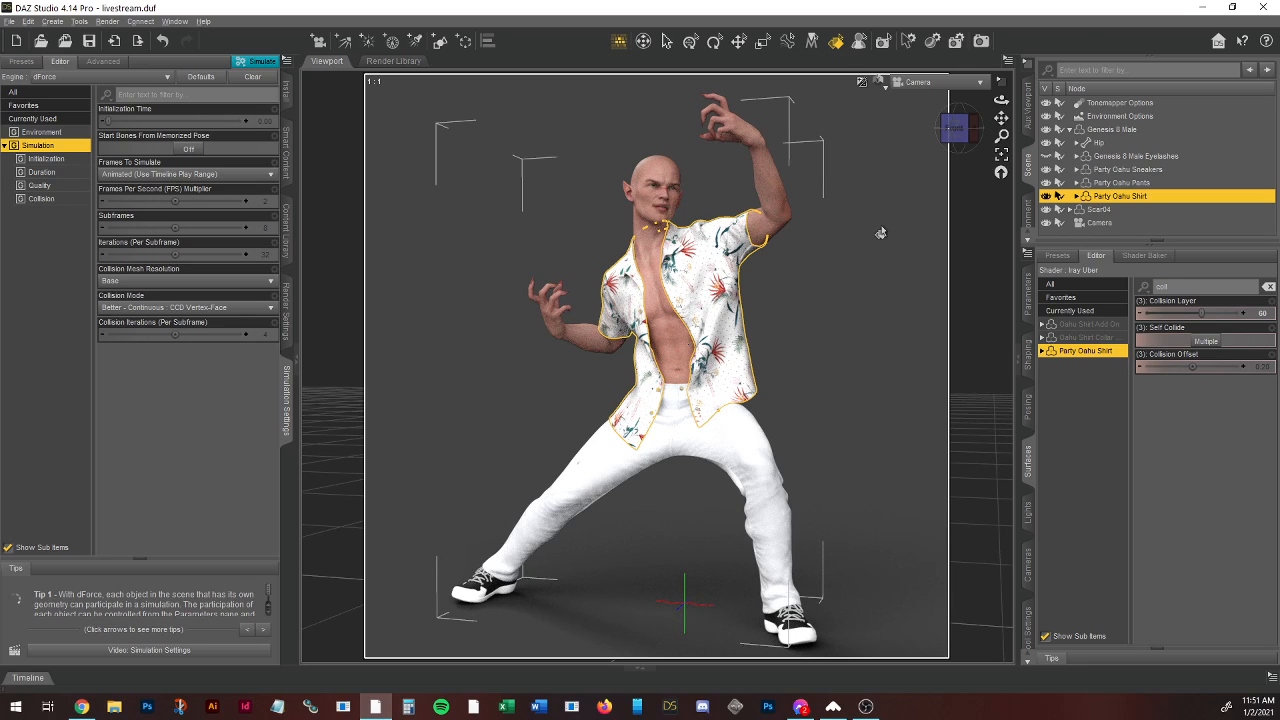
left_click(89, 41)
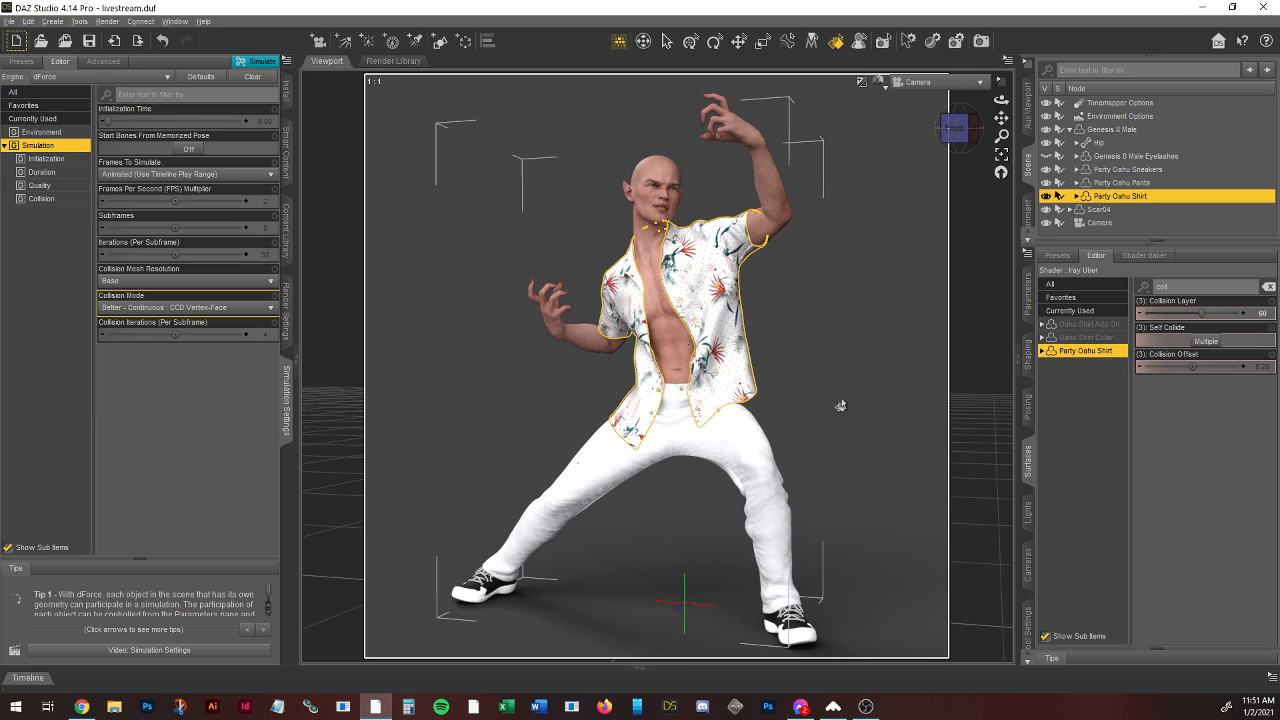
left_click(915, 276)
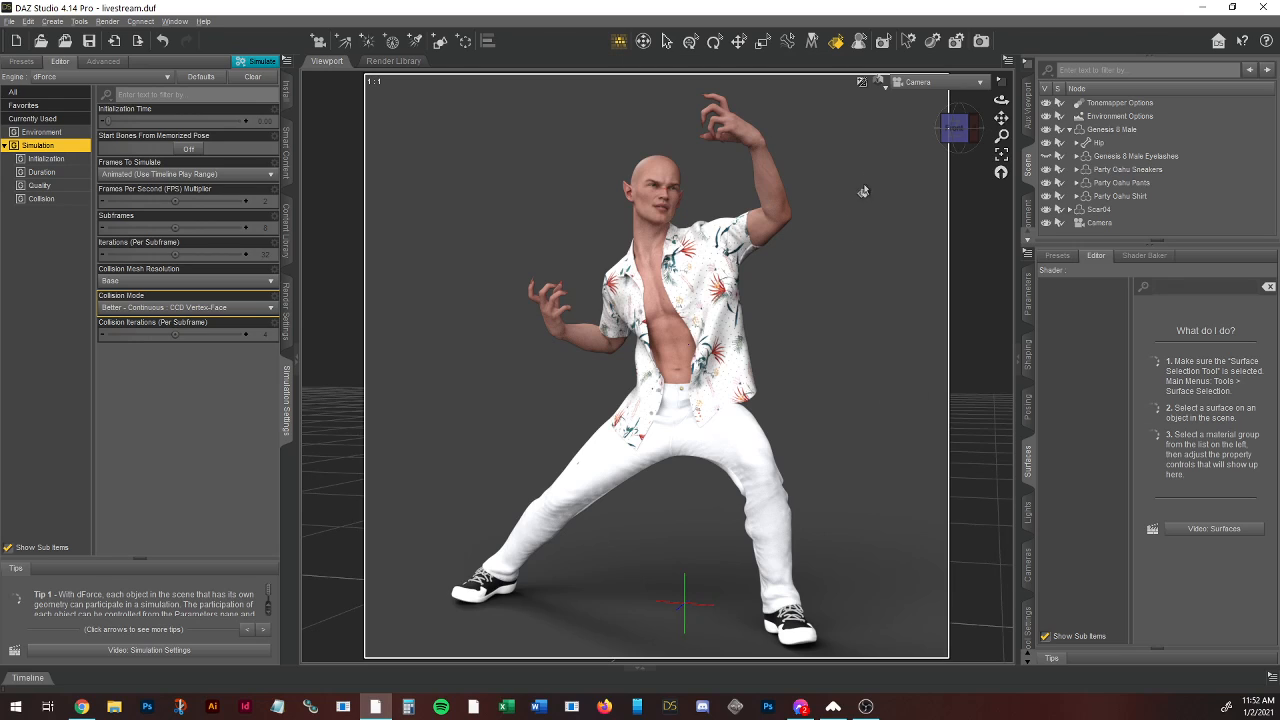
Step: Set the viewport to Texture Shaded, select the Genesis 8 Male, and unhide its eyelashes
left_click(879, 82)
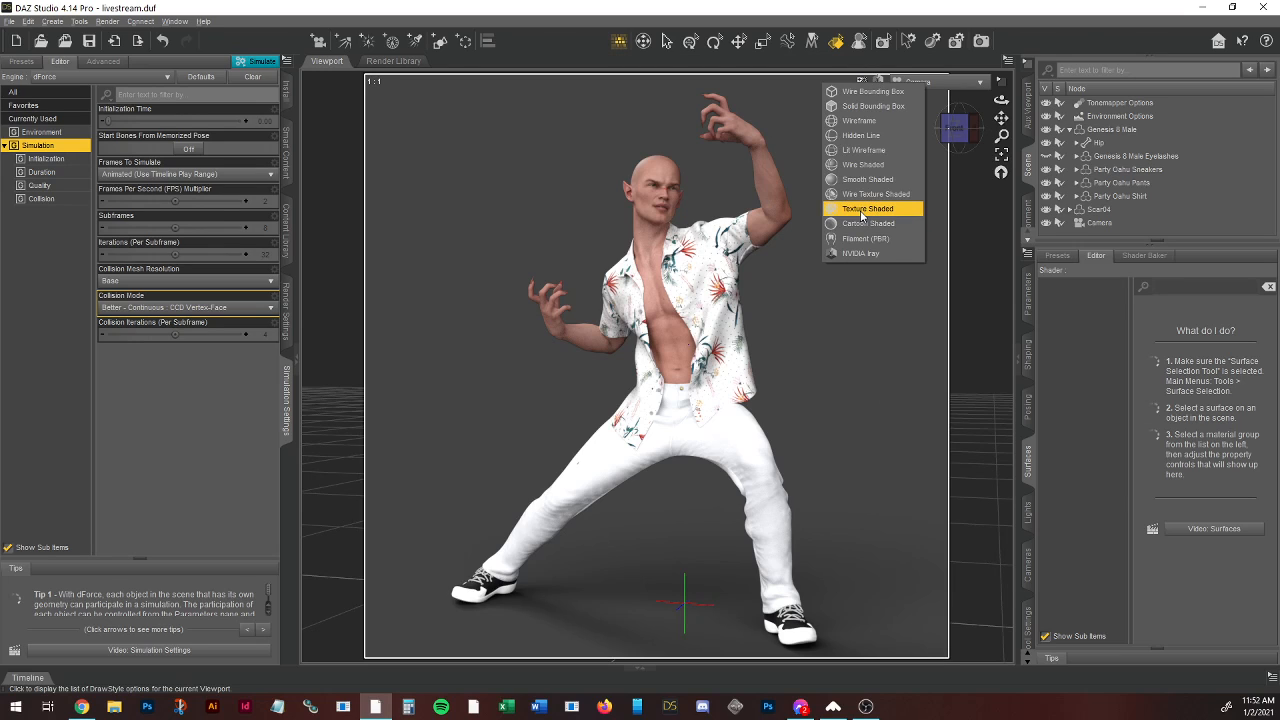
left_click(860, 210)
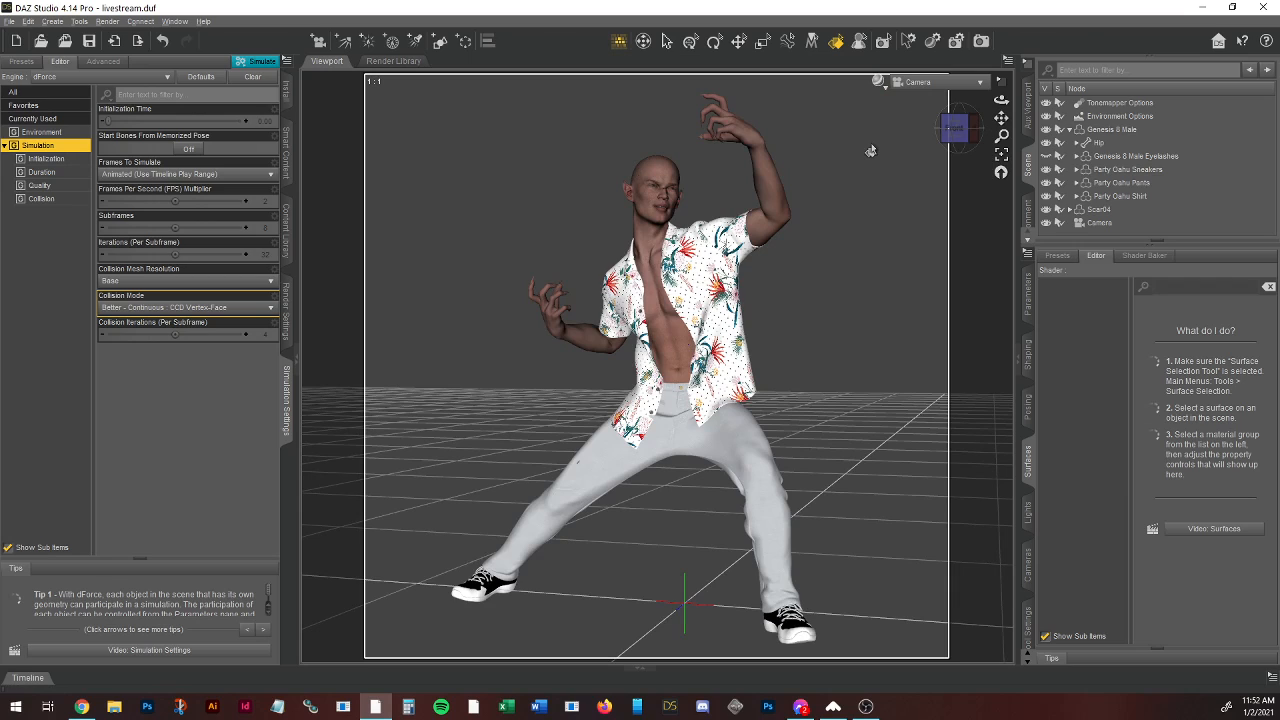
left_click(1110, 129)
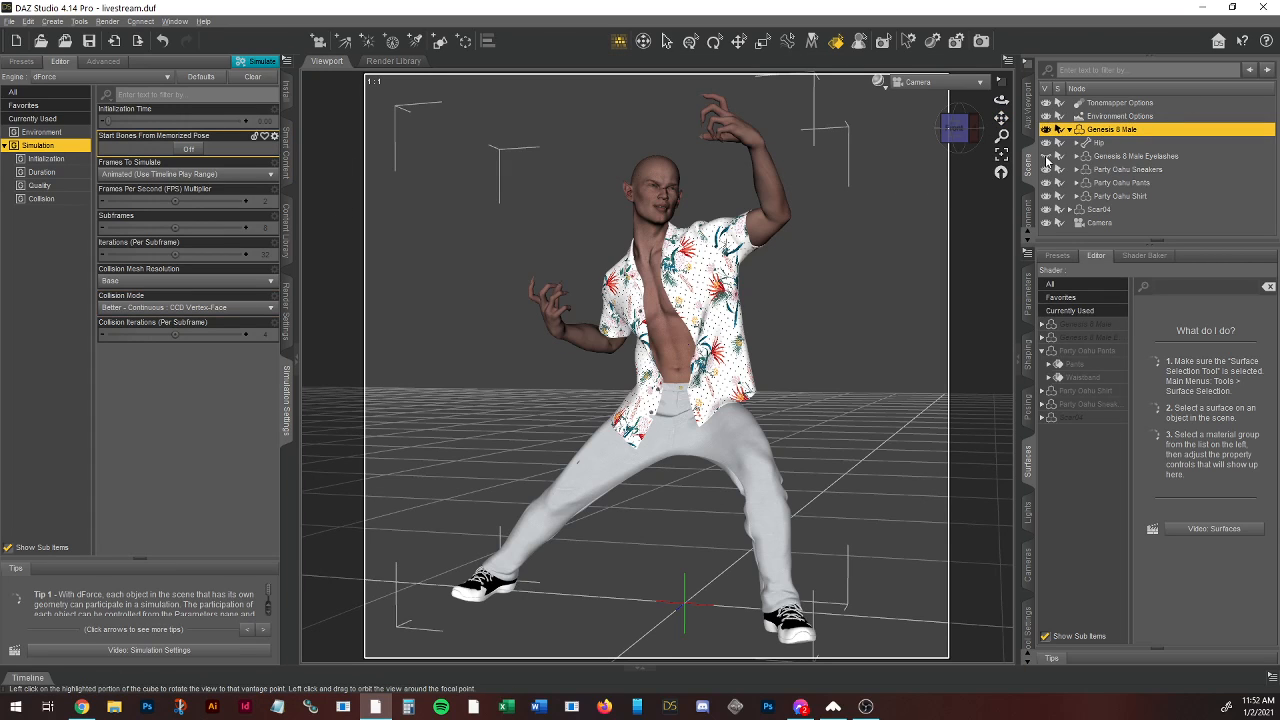
Step: Return to the product list for the Genesis 8 Male and view the figure's head in Perspective View
left_click(286, 152)
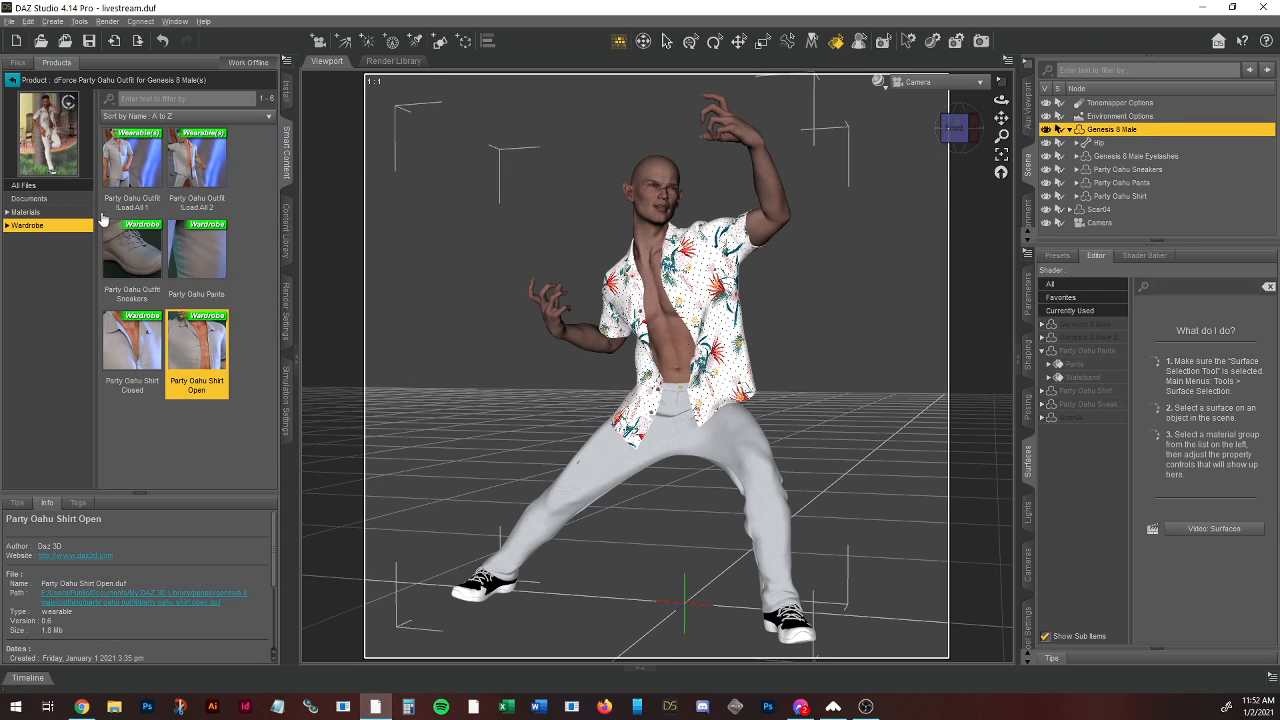
left_click(12, 80)
left_click(918, 82)
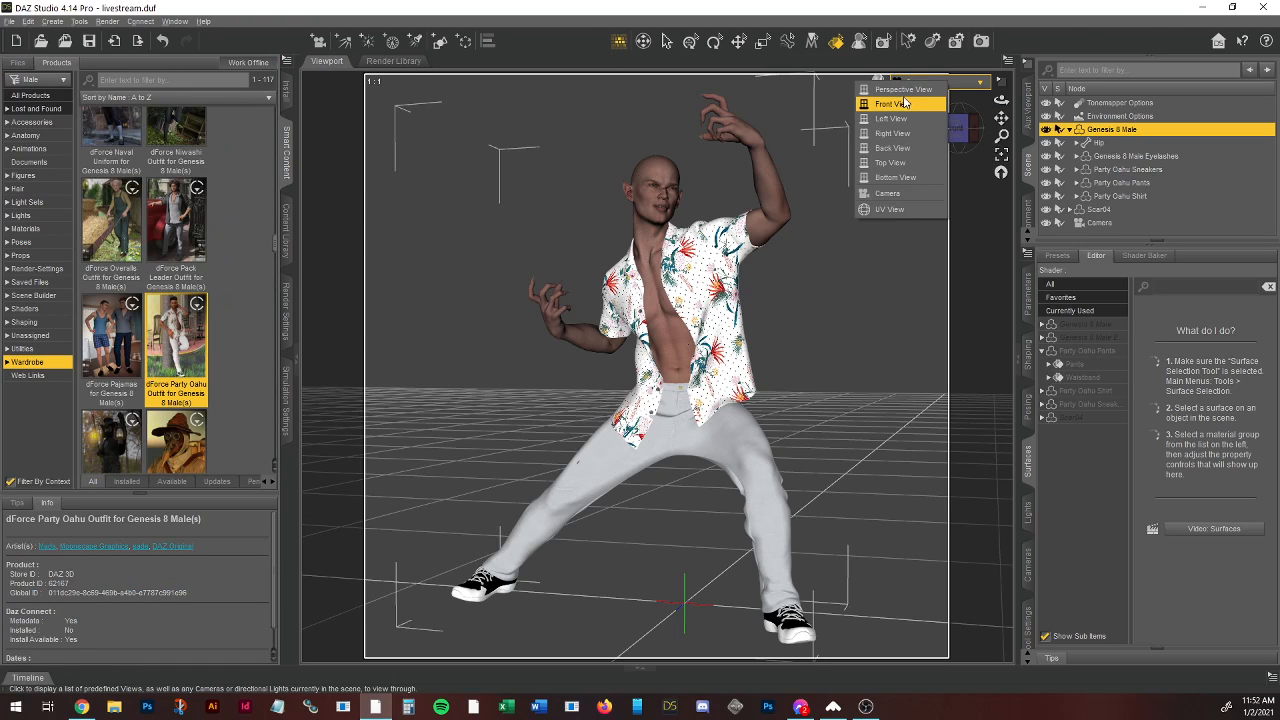
left_click(872, 172)
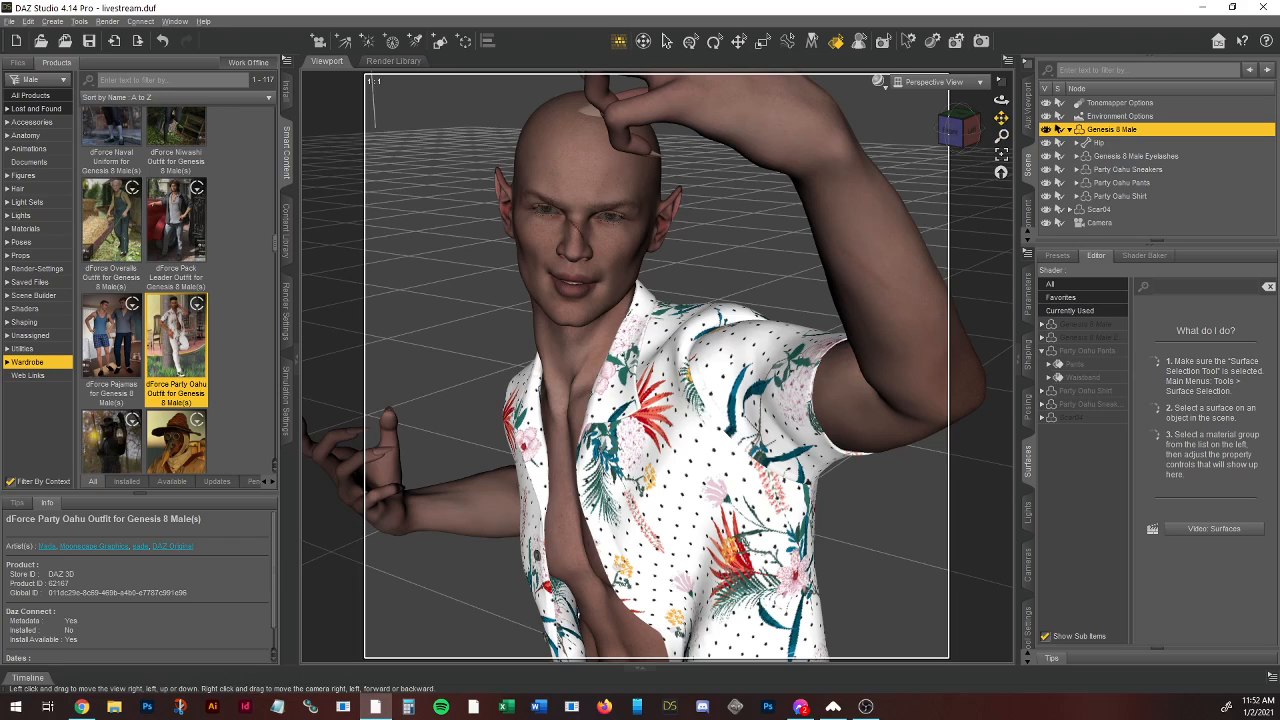
left_click_drag(1001, 118, 1001, 95)
left_click(955, 128)
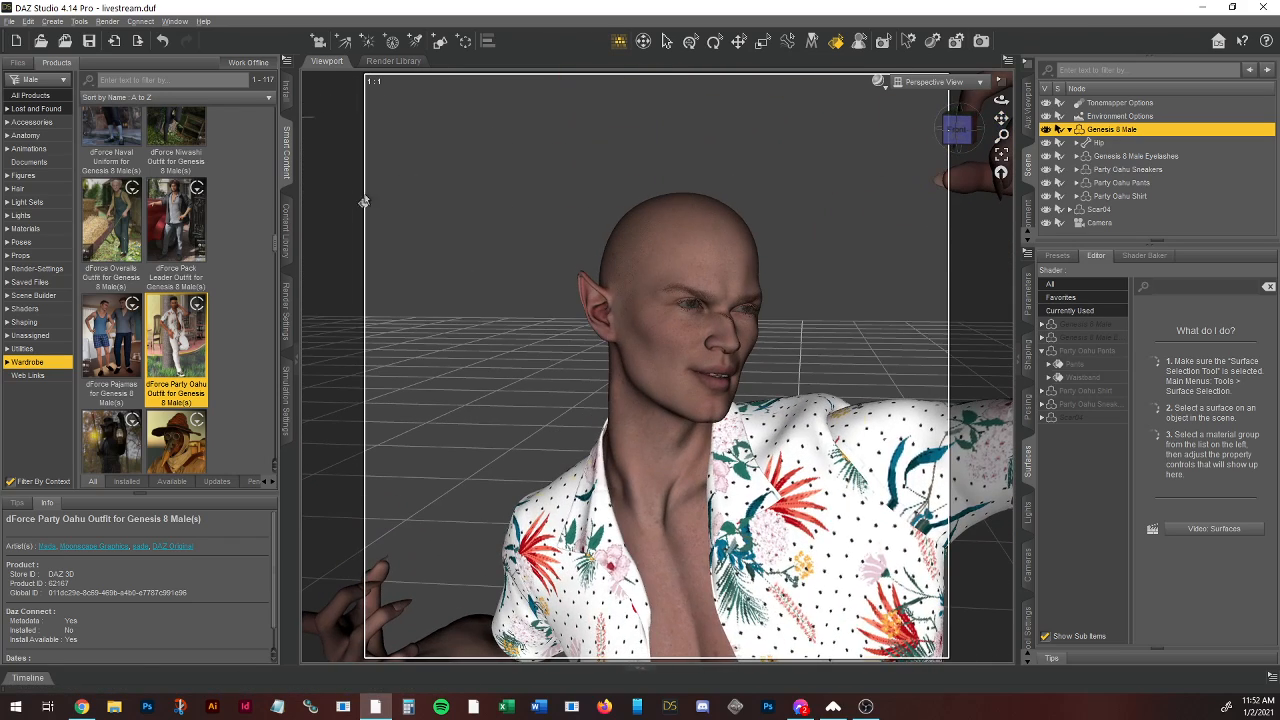
Step: Browse the hair products and open MRL Buzz Cut Hair, Stubble and Scars for Genesis 8 and Genesis 3 Male
left_click(18, 188)
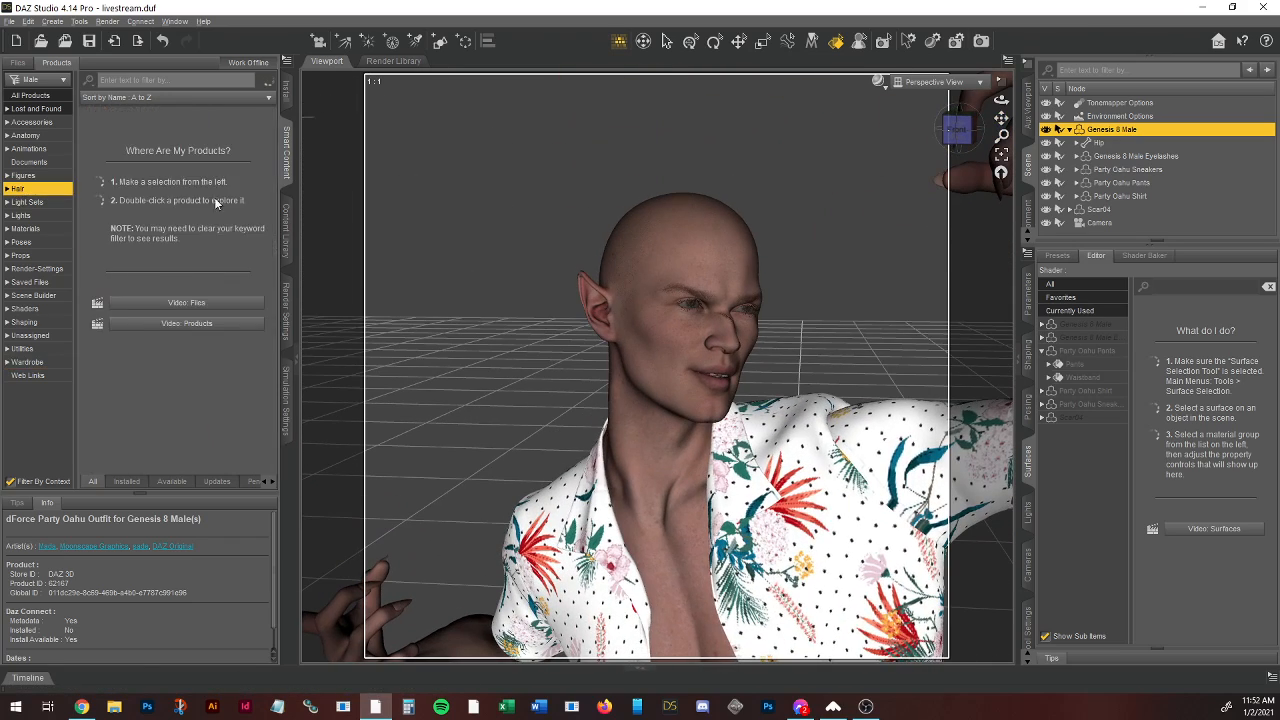
scroll(261, 178, "down", 4)
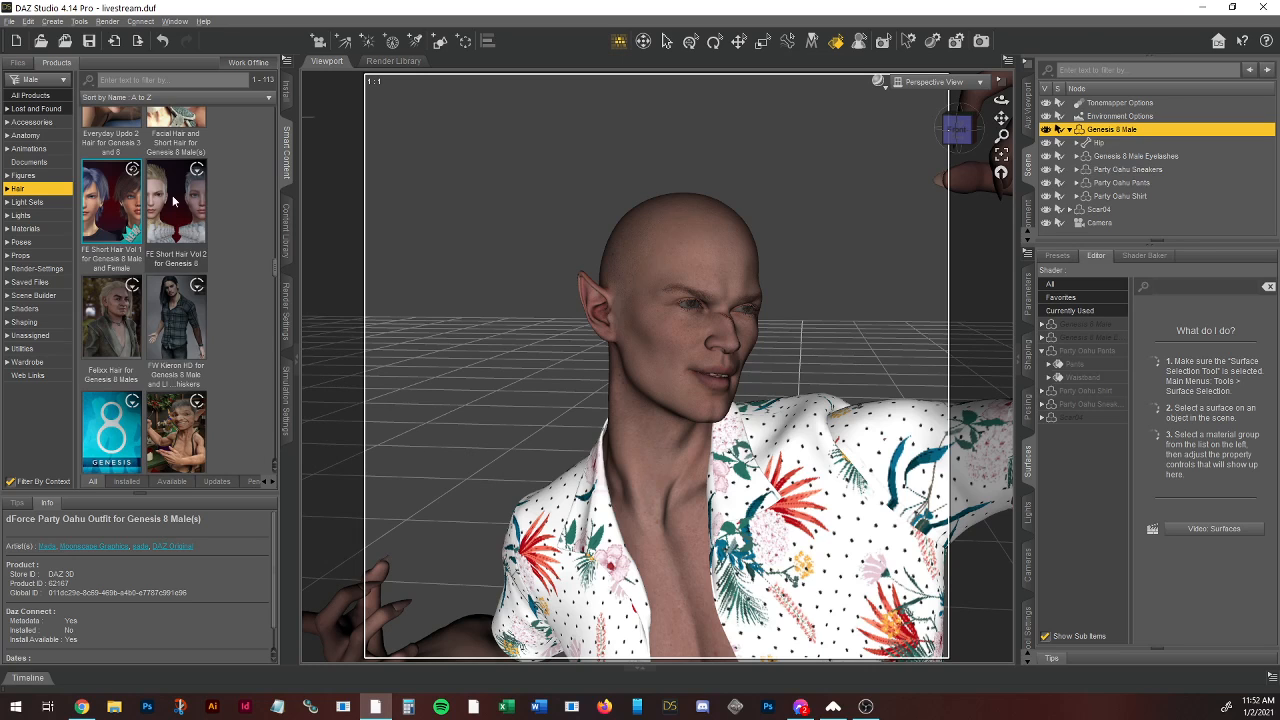
scroll(245, 160, "down", 3)
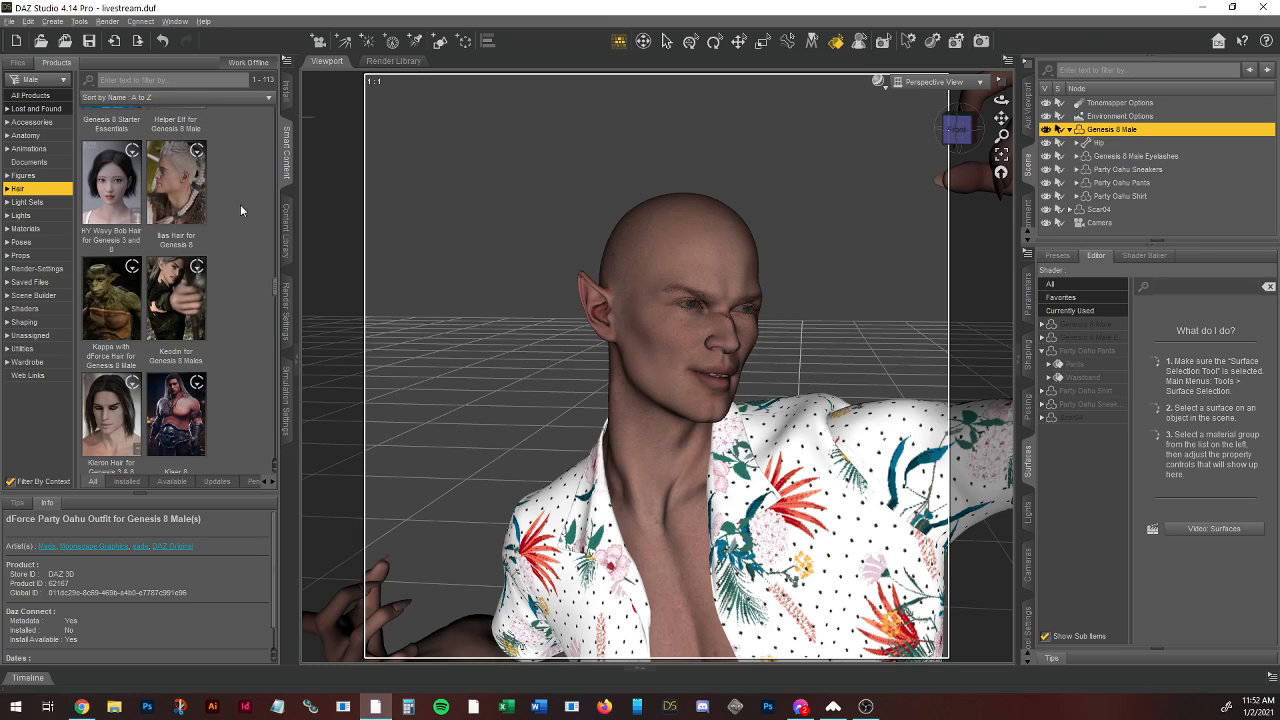
scroll(240, 203, "down", 4)
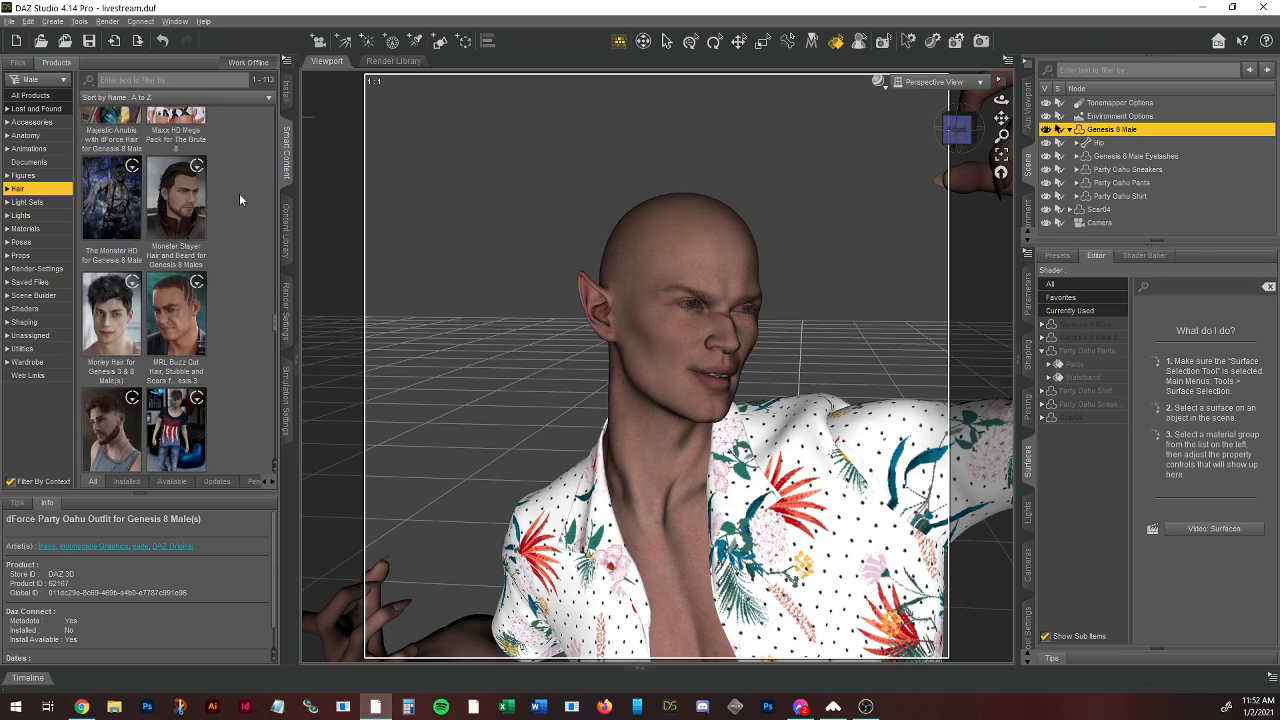
scroll(239, 198, "down", 1)
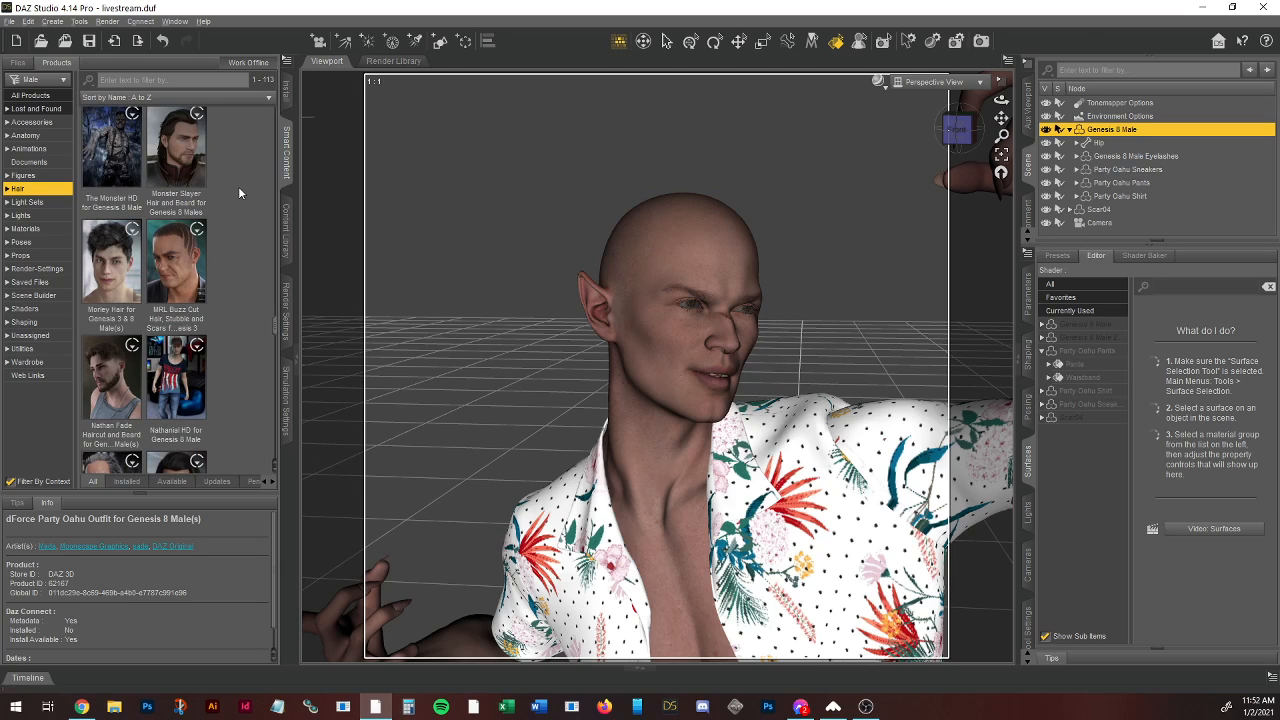
mouse_move(178, 244)
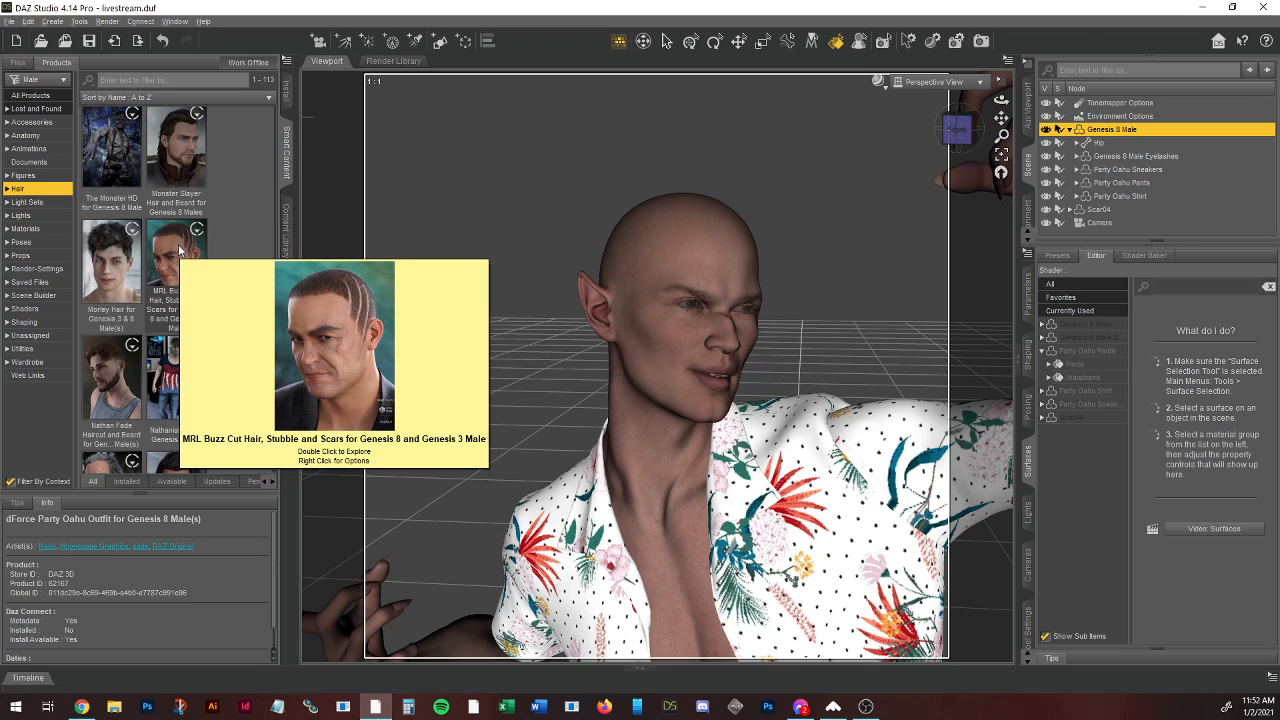
double_click(179, 247)
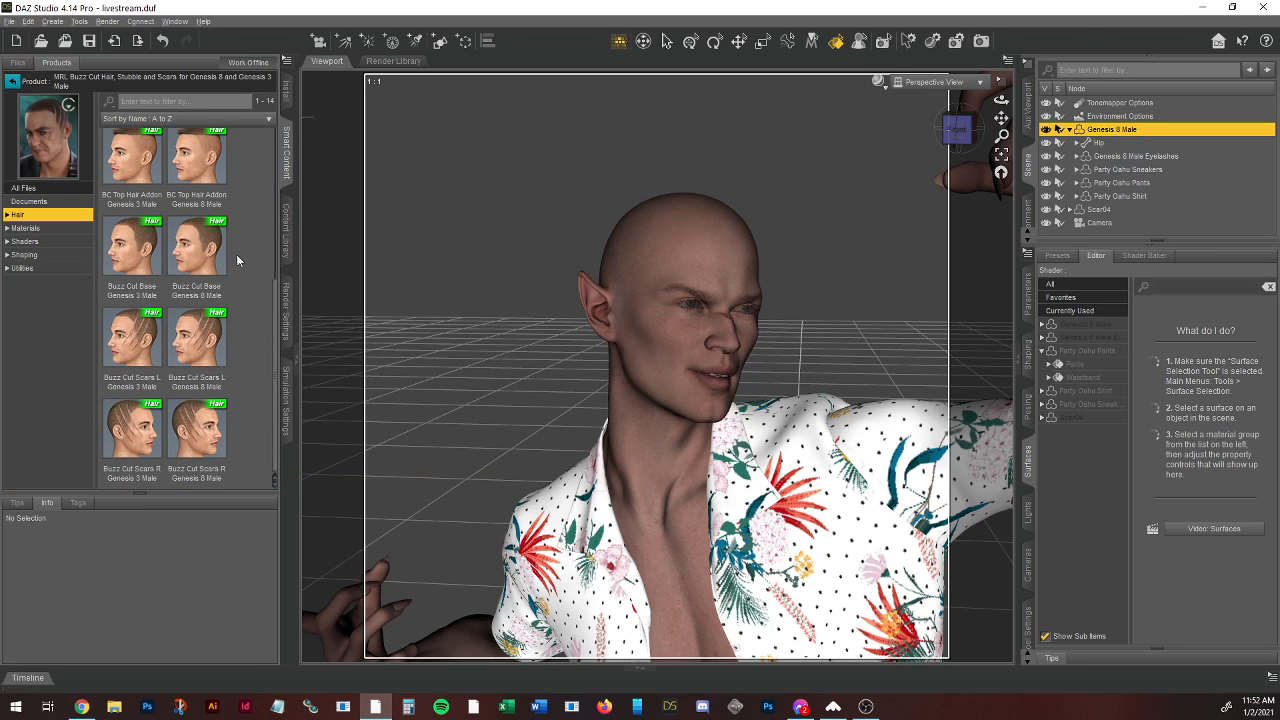
Step: Add the Buzz Cut Scars R Genesis 8 Male hair to the figure
mouse_move(197, 446)
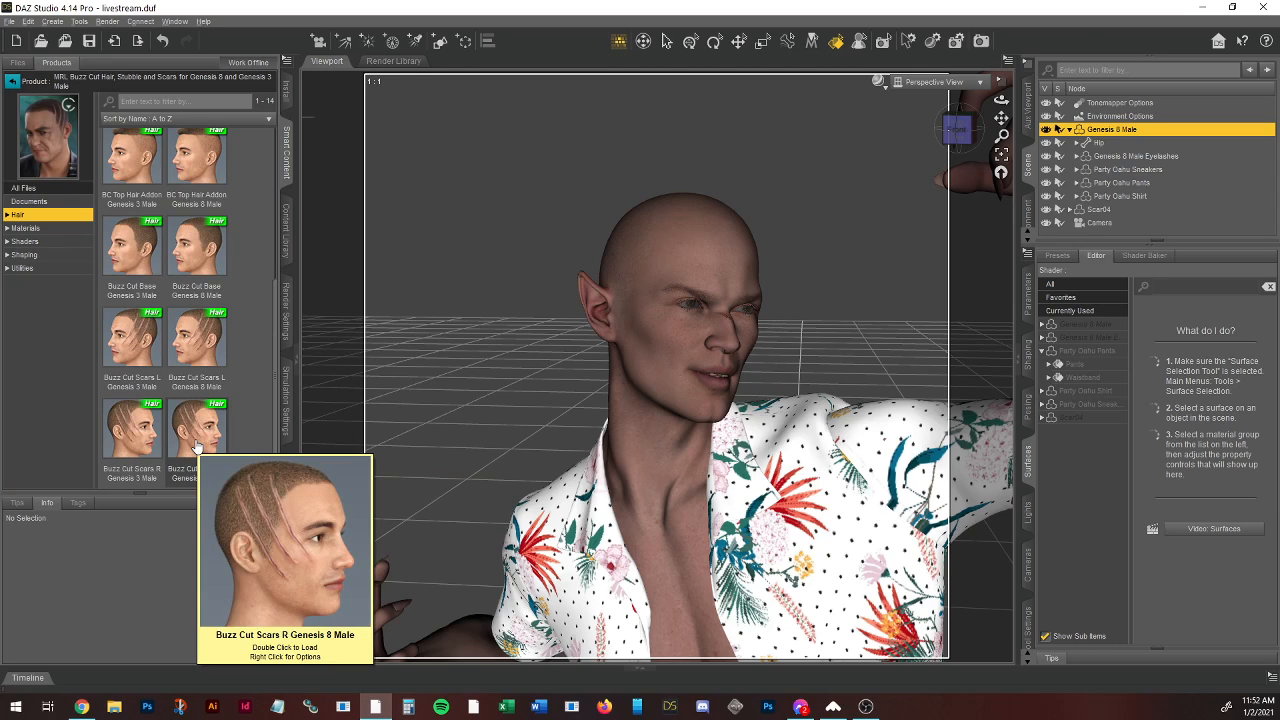
left_click(197, 446)
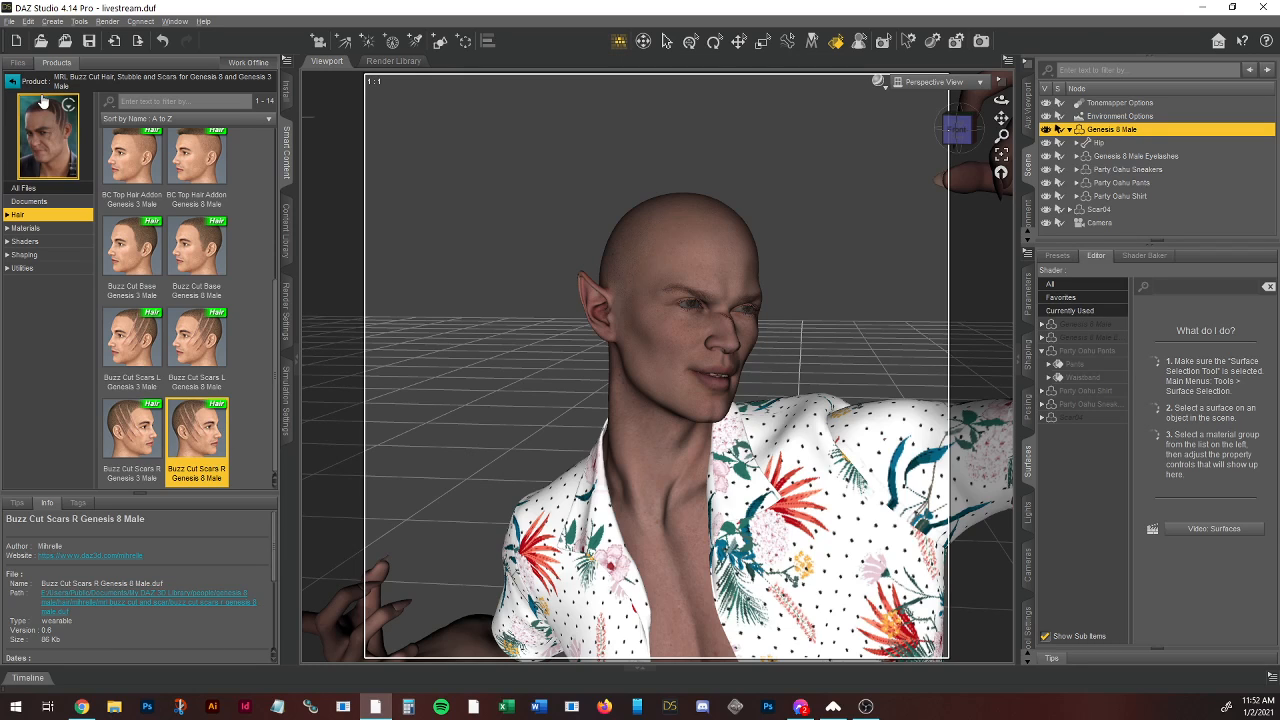
mouse_move(187, 452)
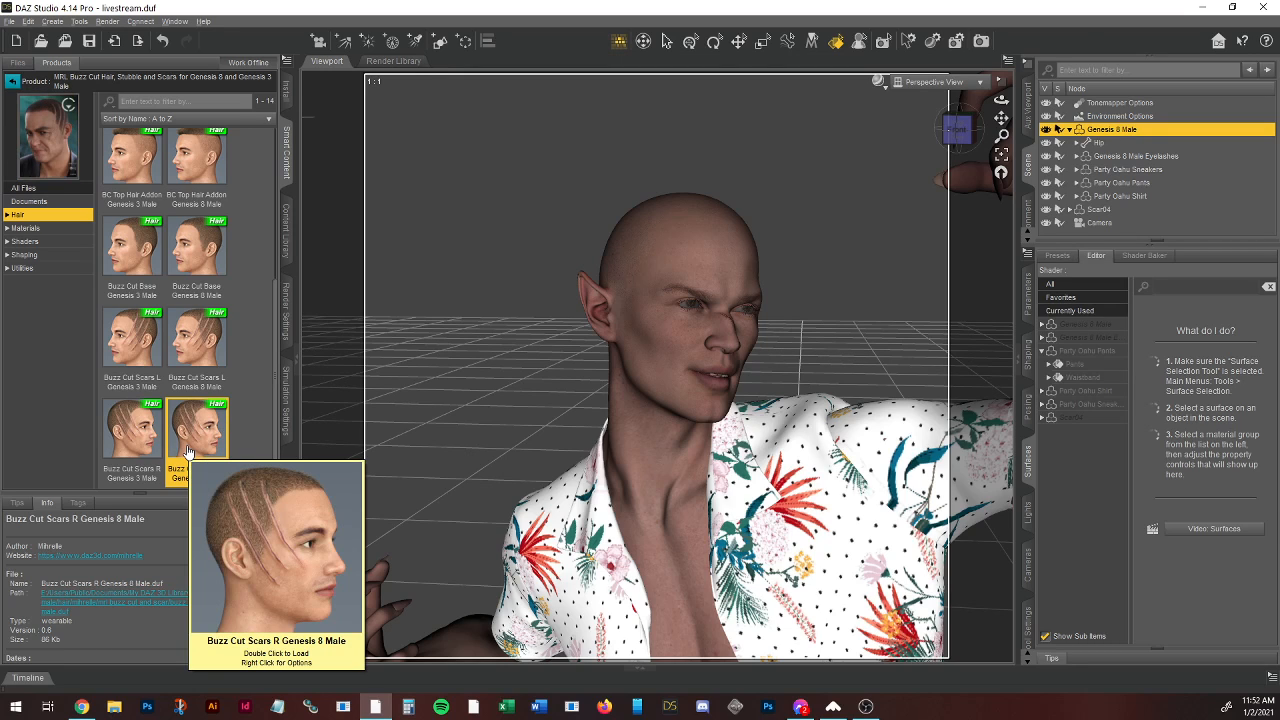
double_click(186, 446)
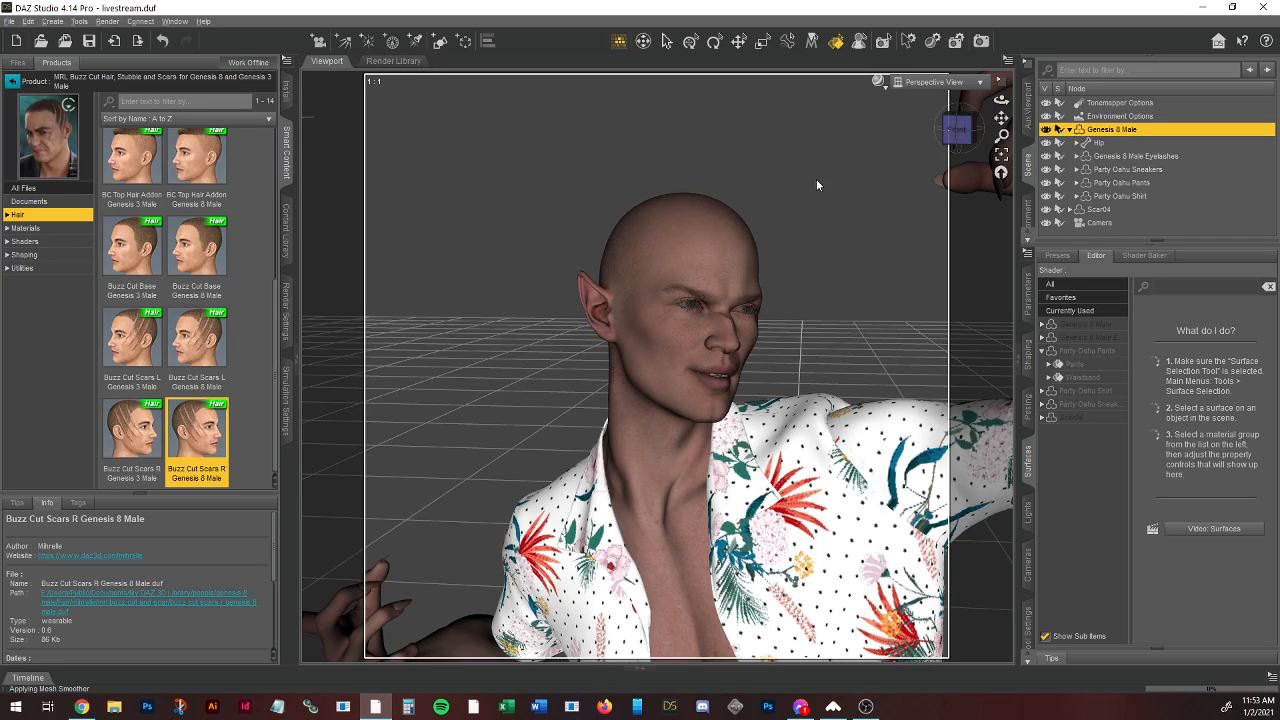
Step: Save the scene and preview the buzz cut hair in NVIDIA Iray
left_click(925, 88)
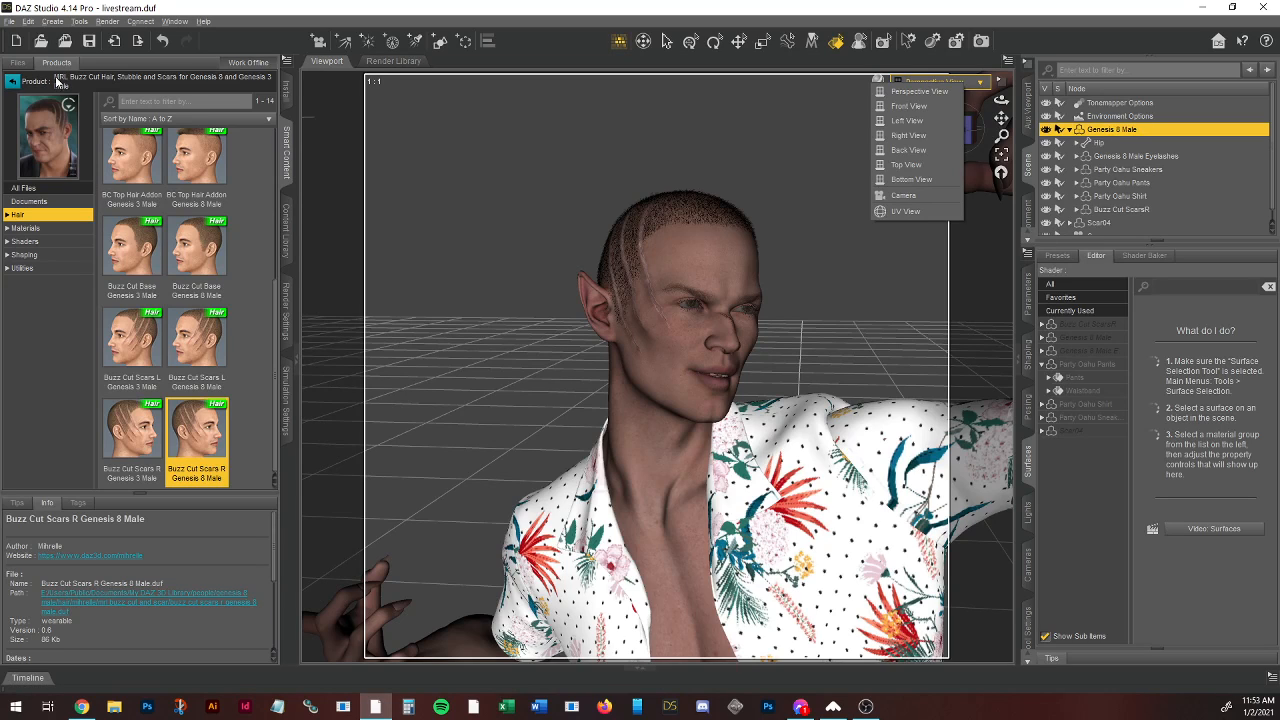
left_click(212, 7)
left_click(89, 40)
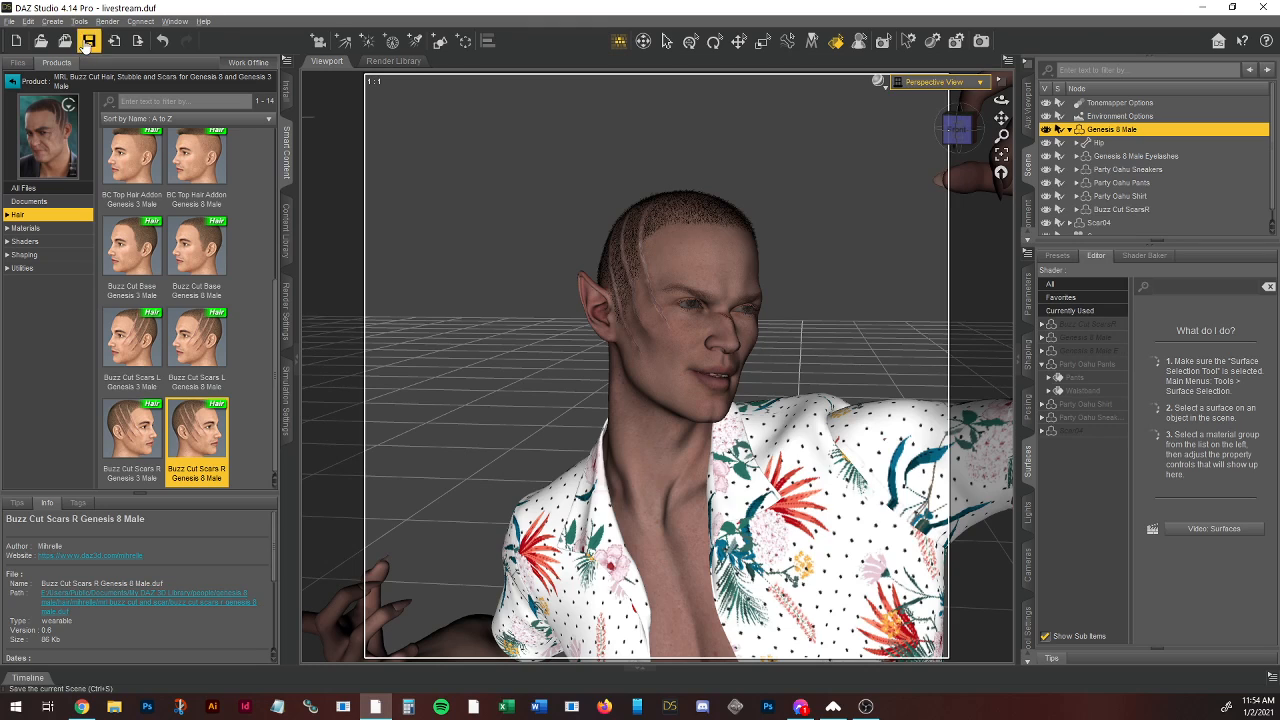
left_click(926, 88)
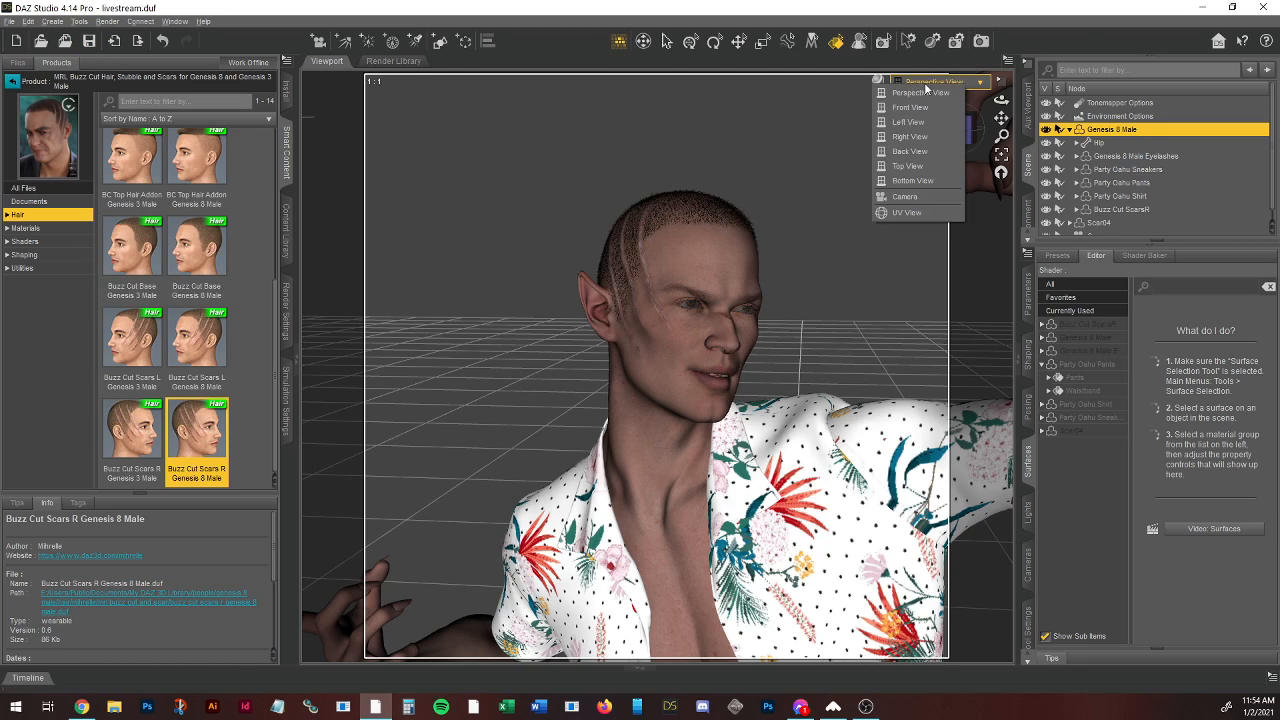
left_click(878, 82)
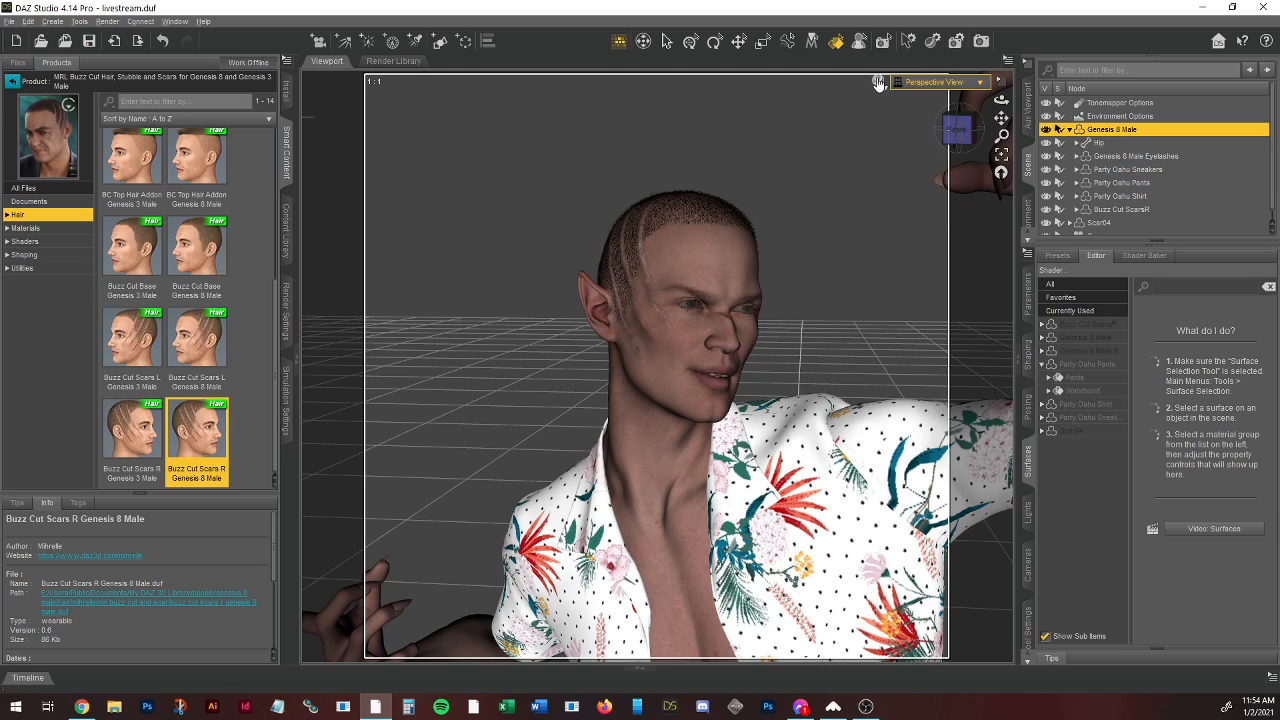
left_click(878, 82)
left_click(862, 249)
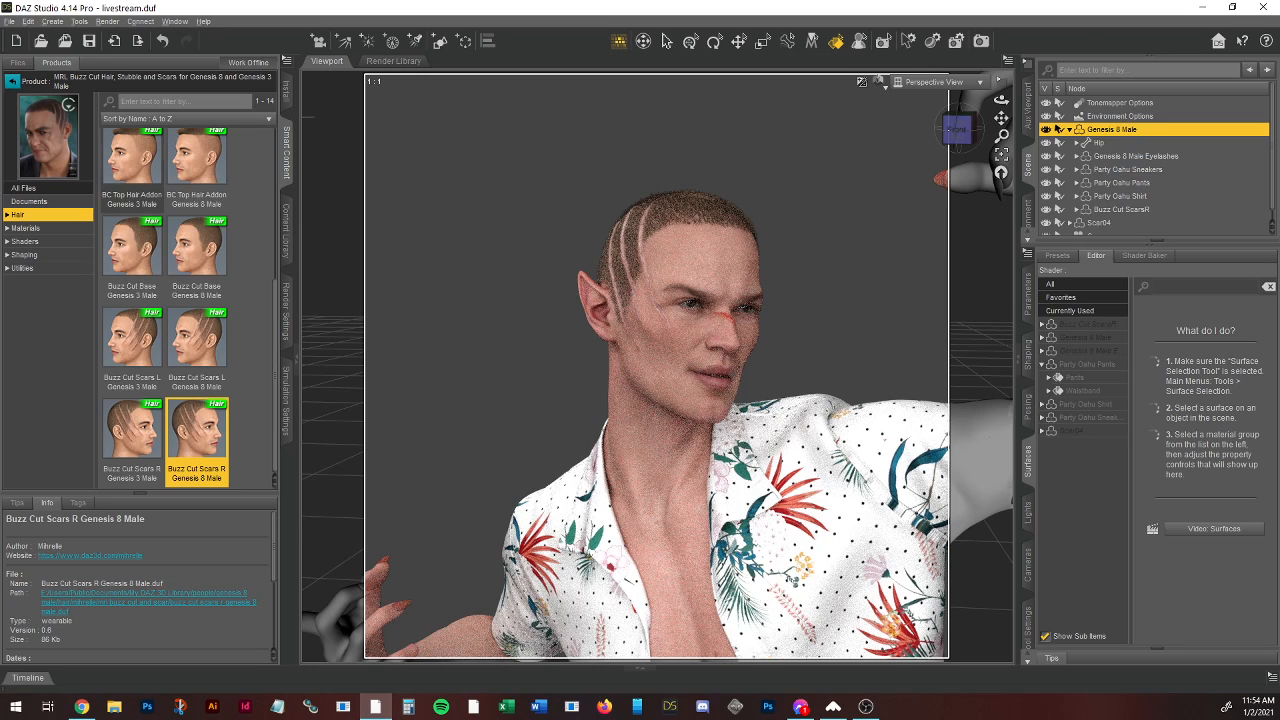
Step: Browse the buzz cut product's materials and select the ScalpRawWoundR layered preset for Genesis 8 Male
left_click(25, 228)
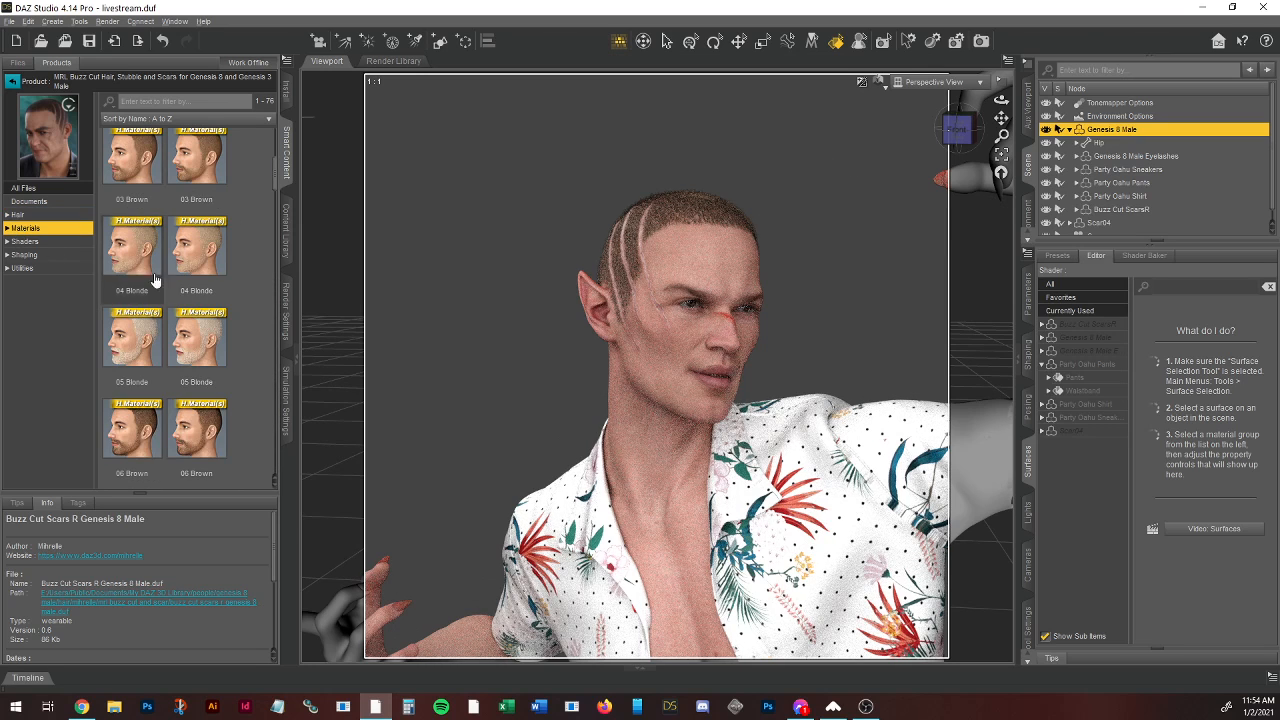
scroll(185, 350, "down", 3)
scroll(185, 350, "down", 6)
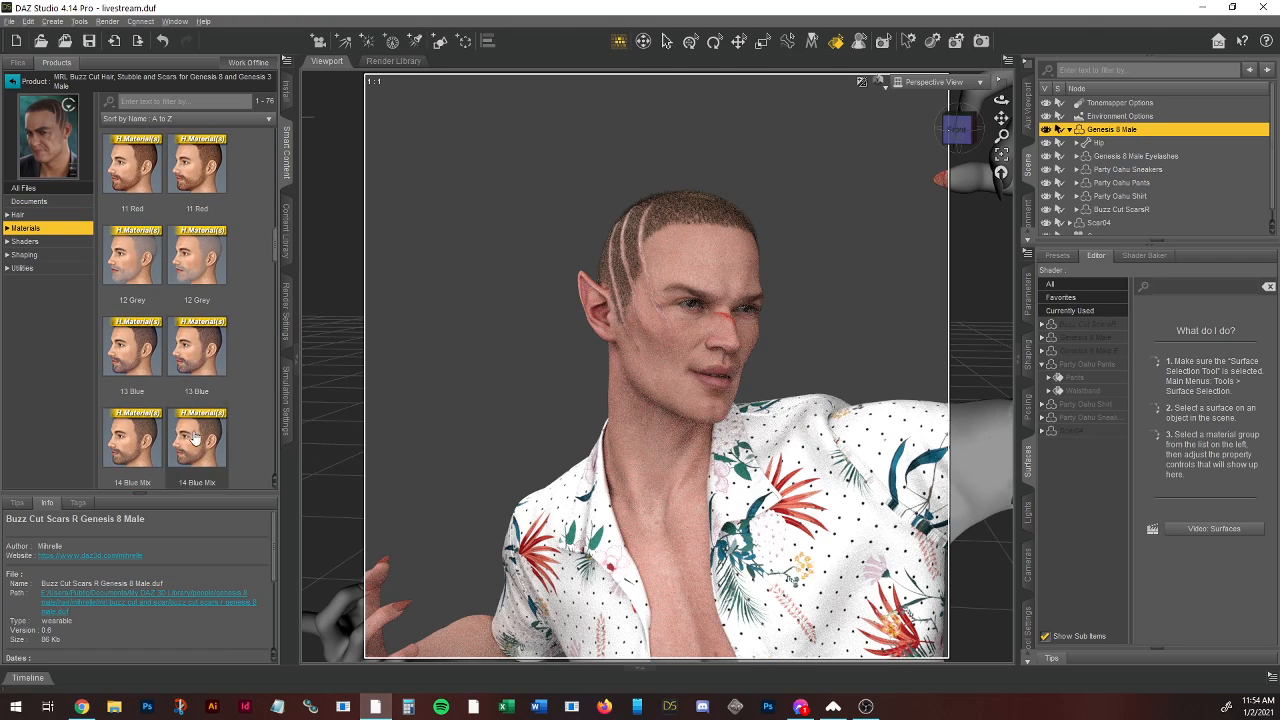
scroll(190, 390, "down", 8)
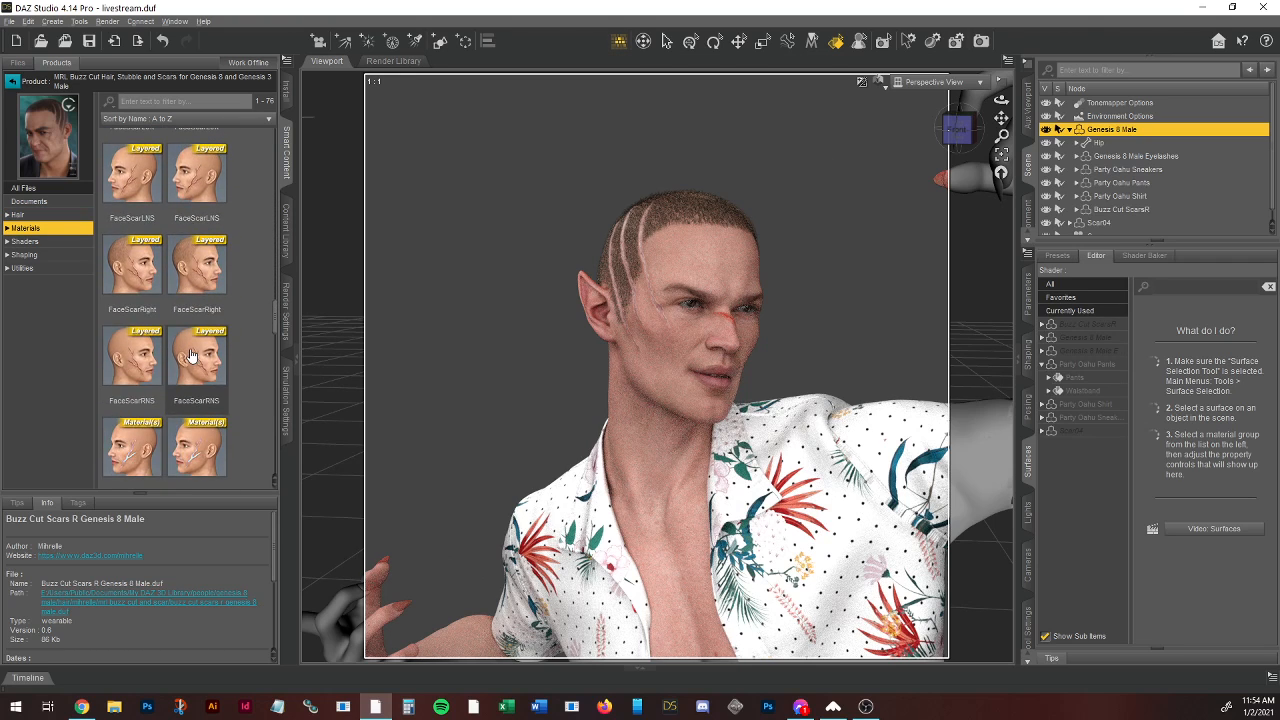
scroll(190, 340, "down", 4)
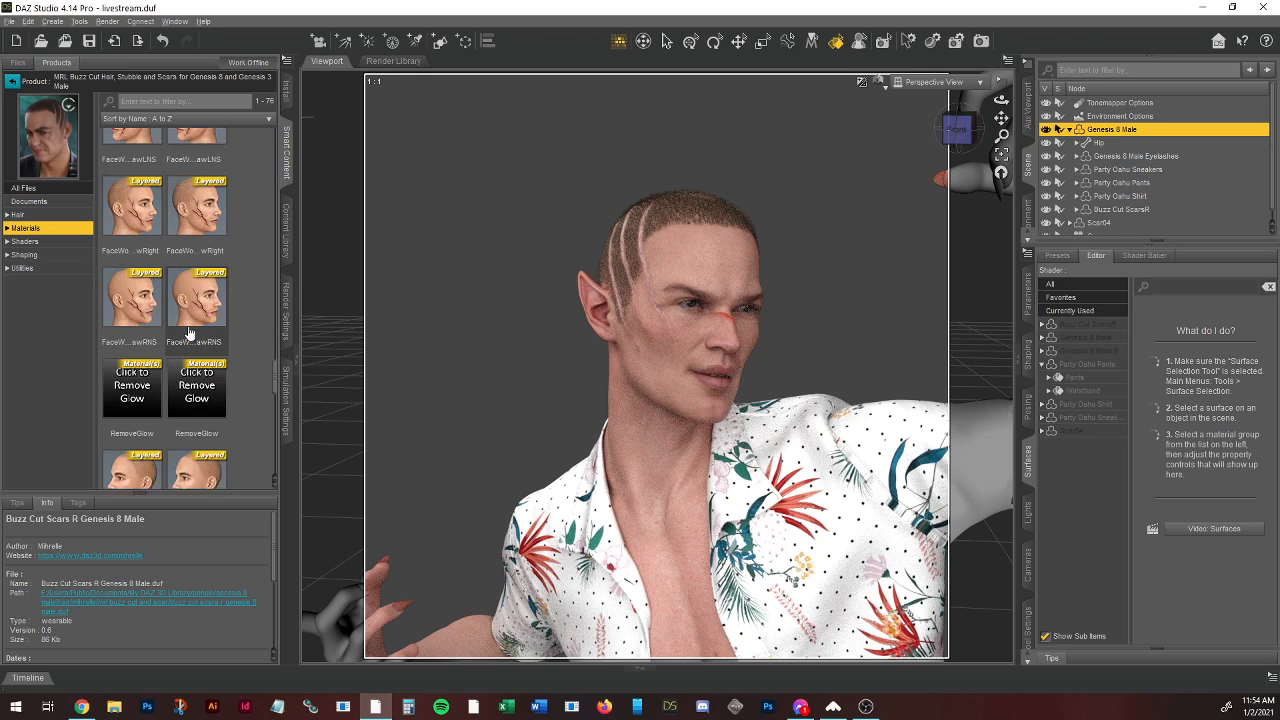
scroll(195, 315, "down", 5)
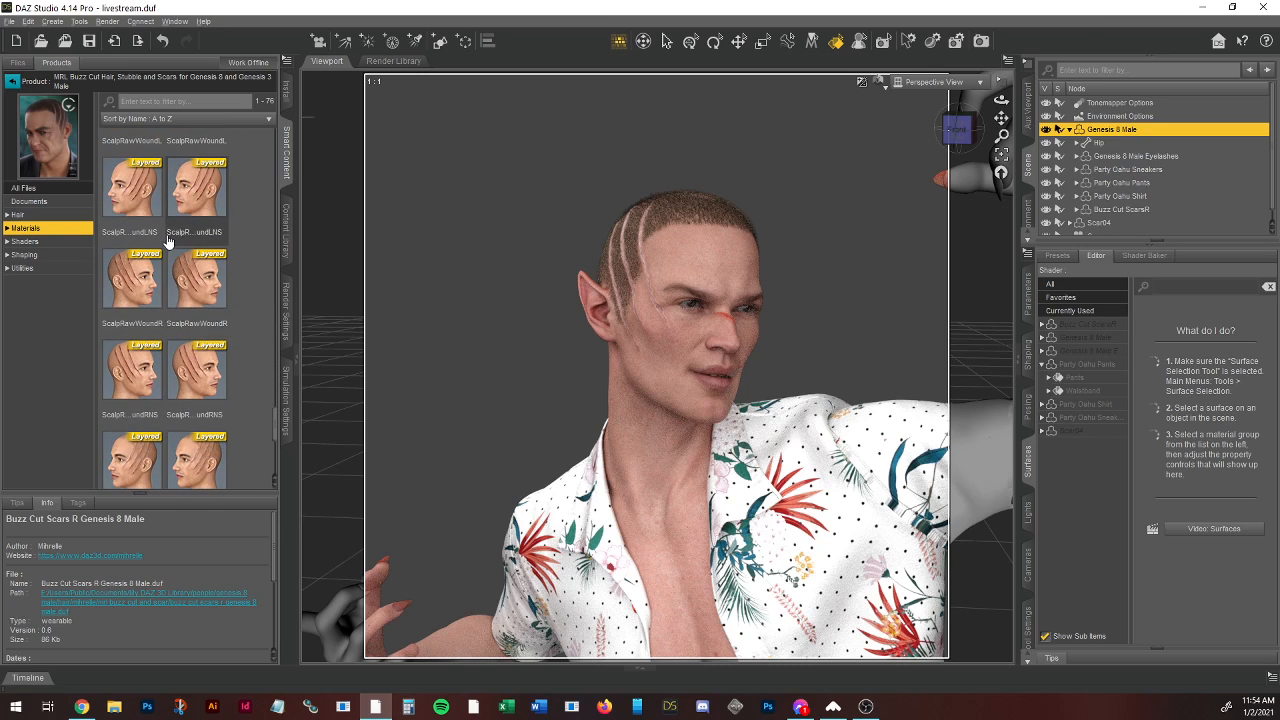
mouse_move(196, 286)
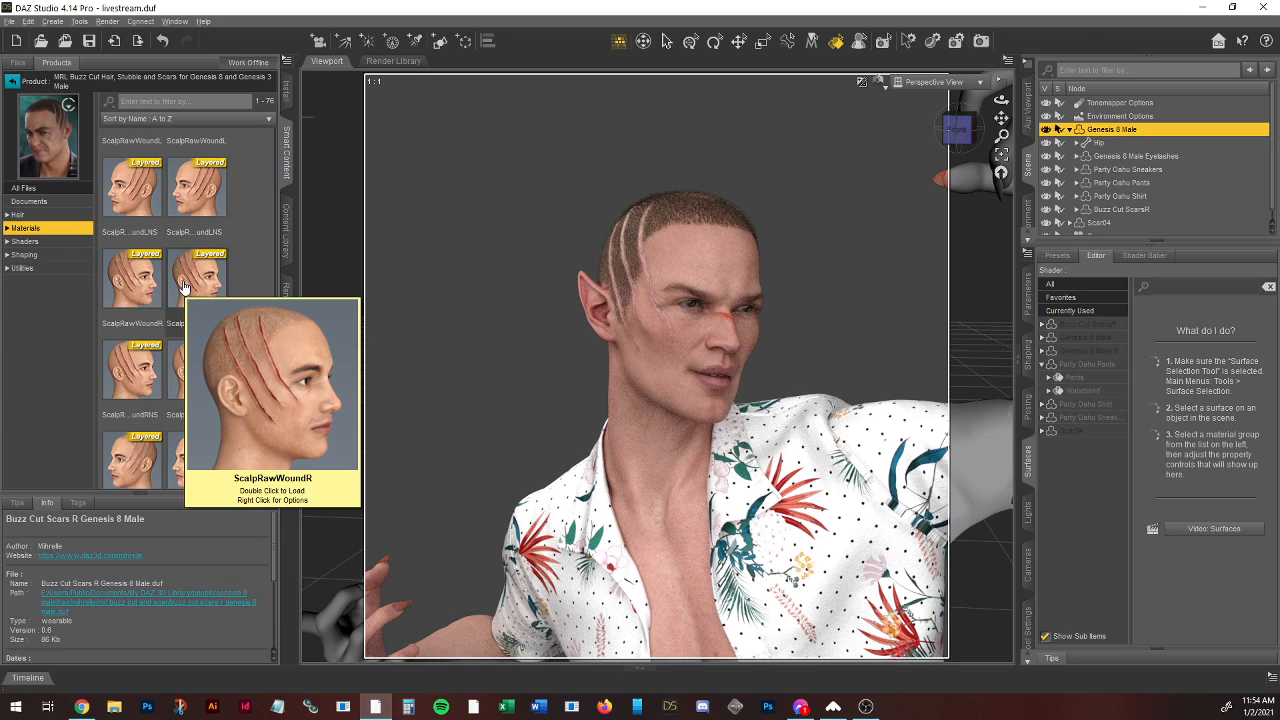
left_click(185, 287)
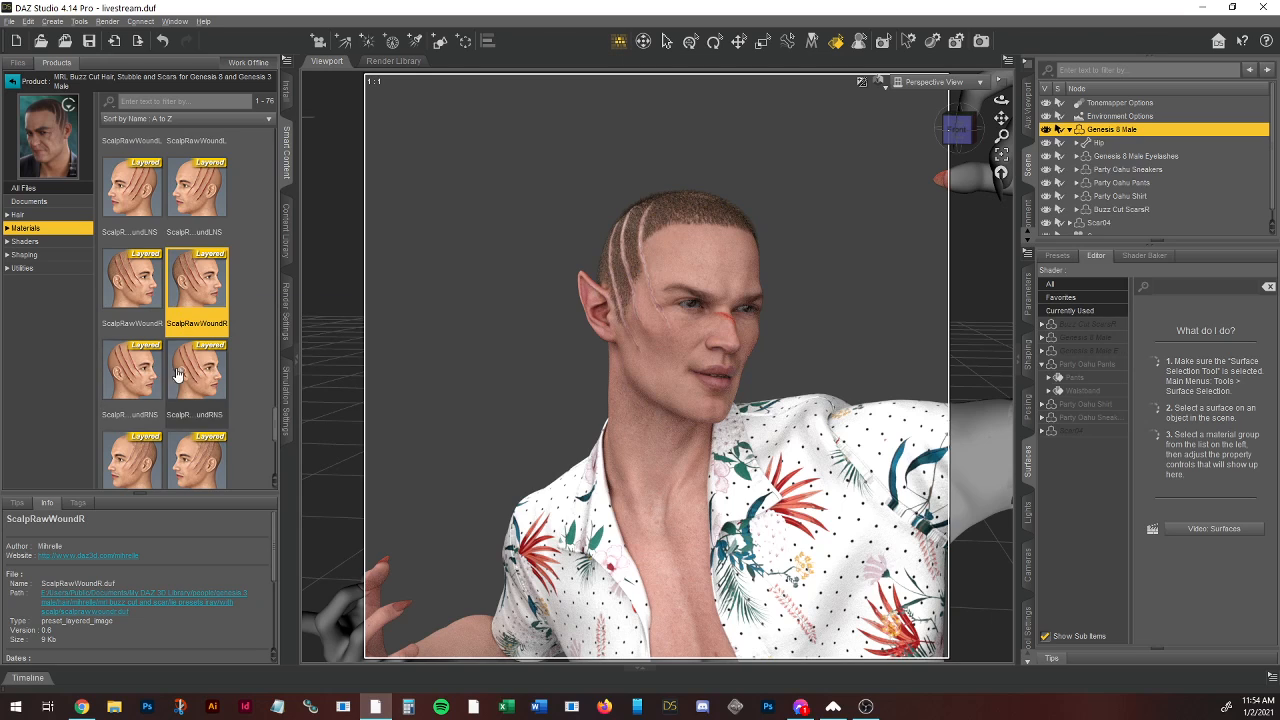
Step: Set the viewport to Texture Shaded and apply the ScalpRawWoundR preset to the Genesis 8 Male
scroll(200, 380, "down", 3)
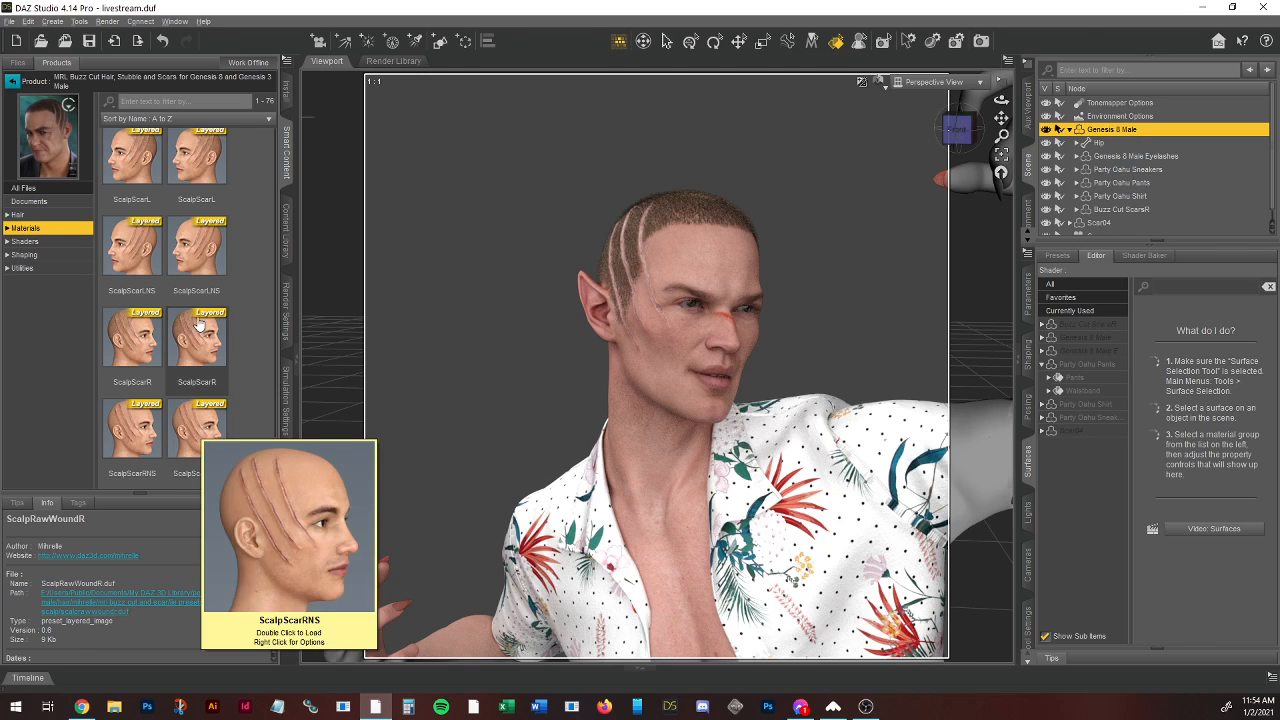
scroll(196, 220, "up", 3)
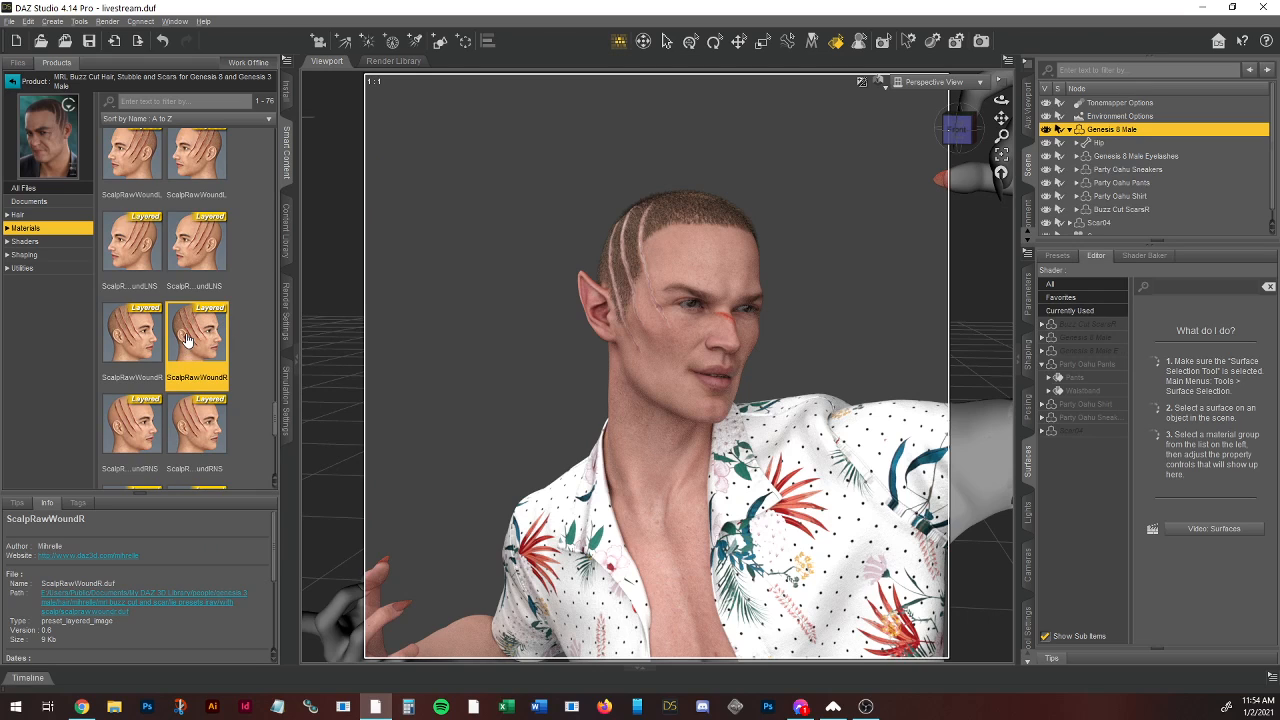
mouse_move(186, 341)
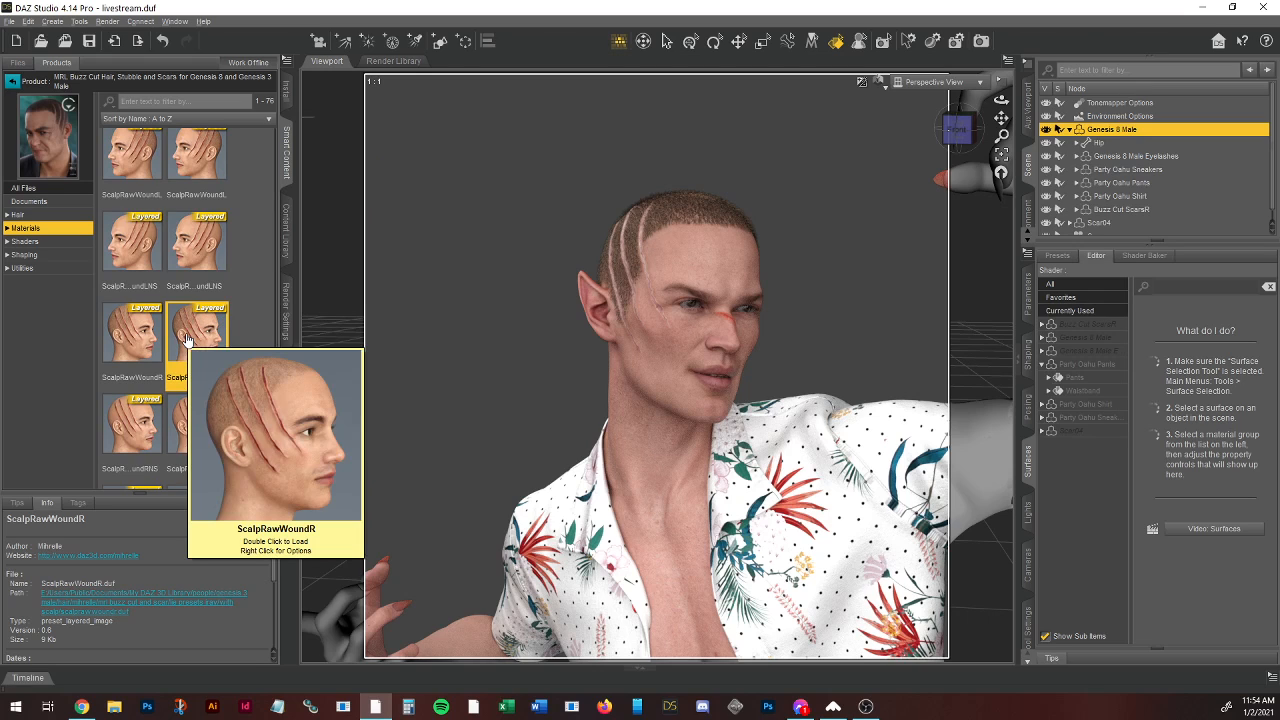
left_click(884, 83)
left_click(845, 207)
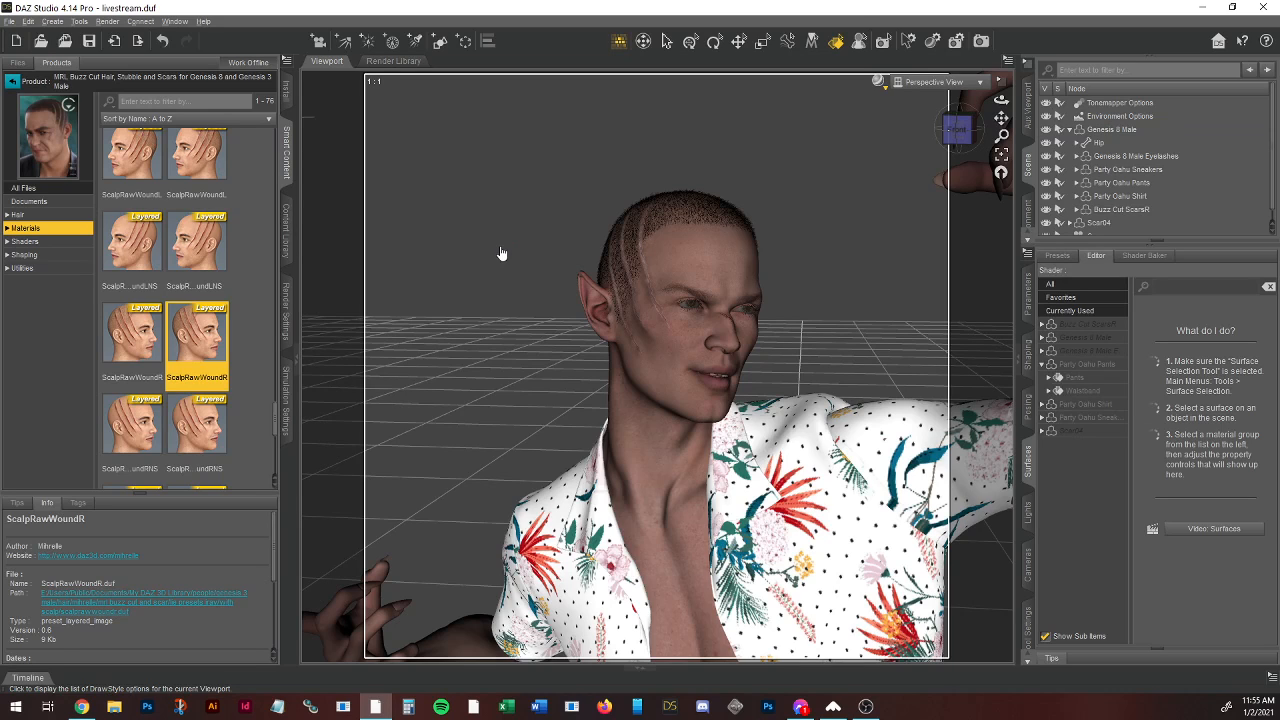
Step: Preview the scalp wound on the character's head and upper body in NVIDIA Iray
left_click(879, 87)
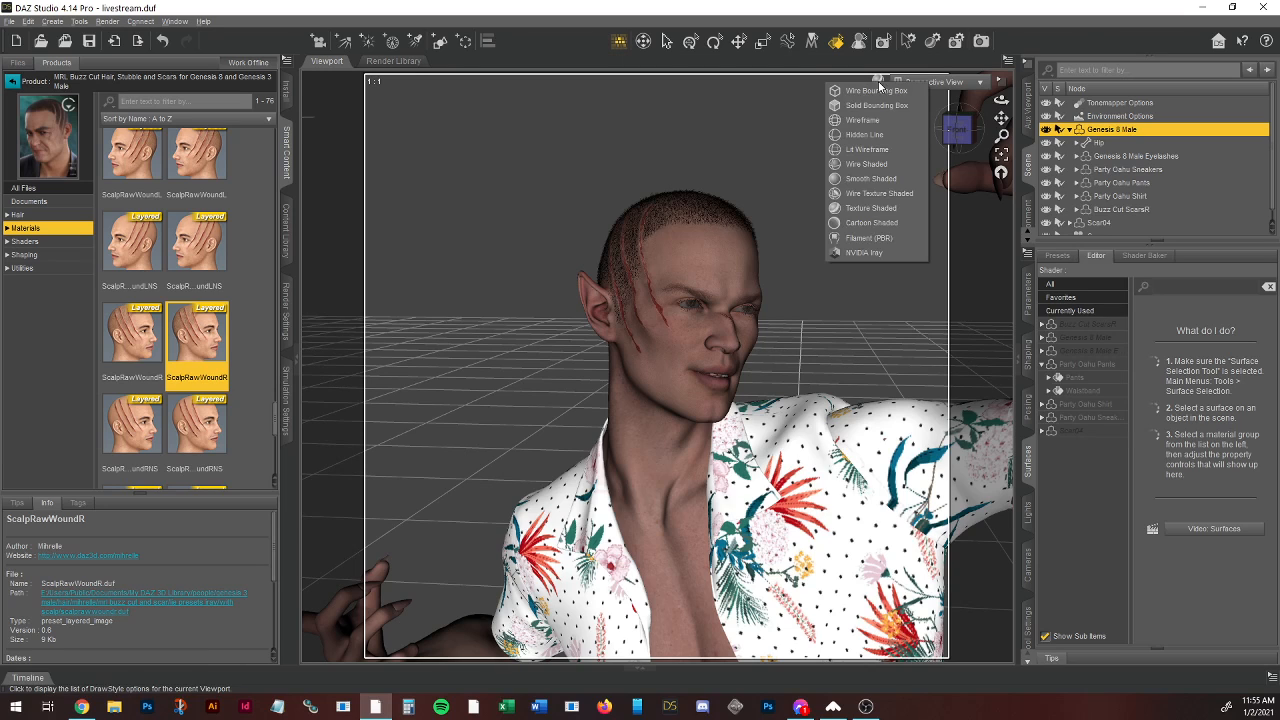
left_click(842, 254)
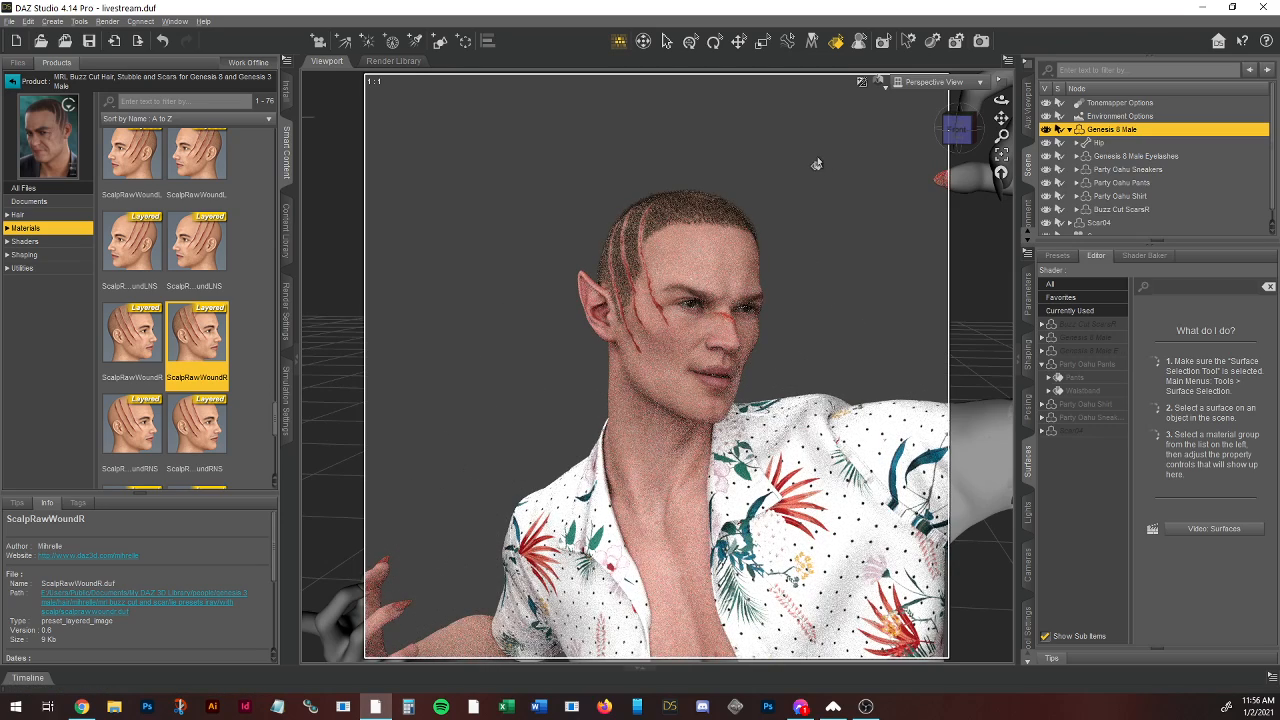
left_click(961, 134)
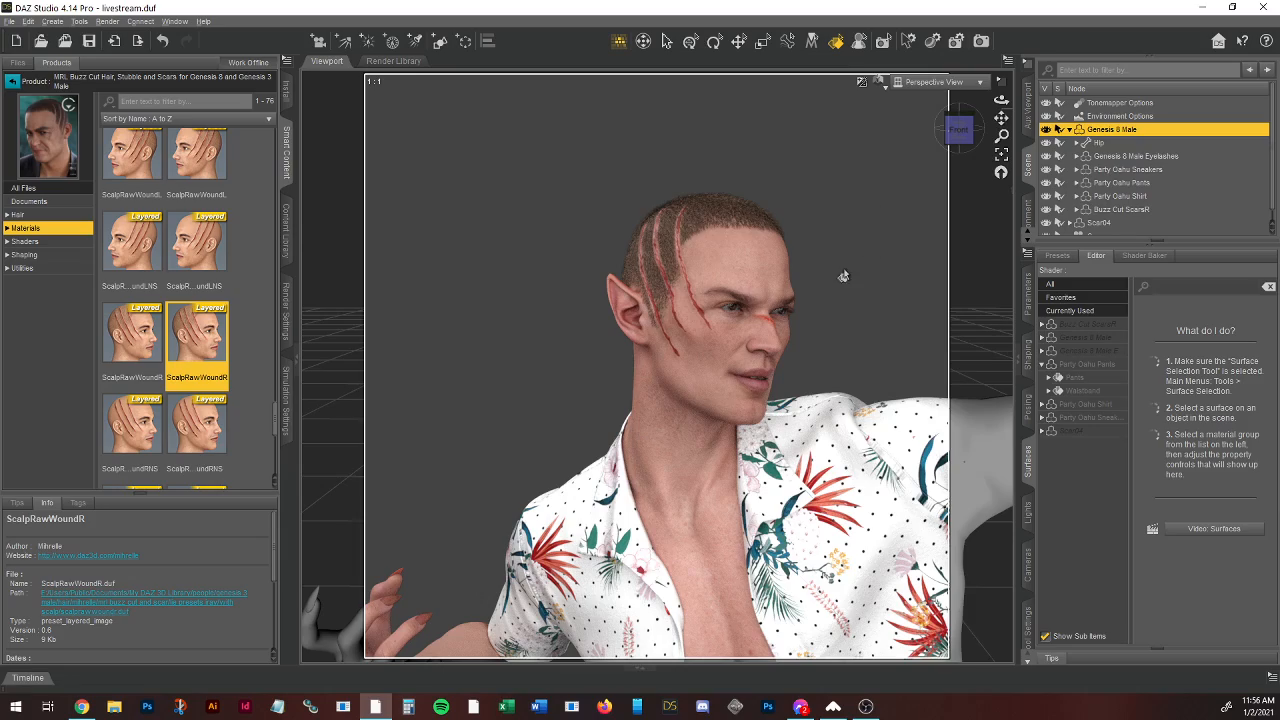
scroll(840, 294, "down", 4)
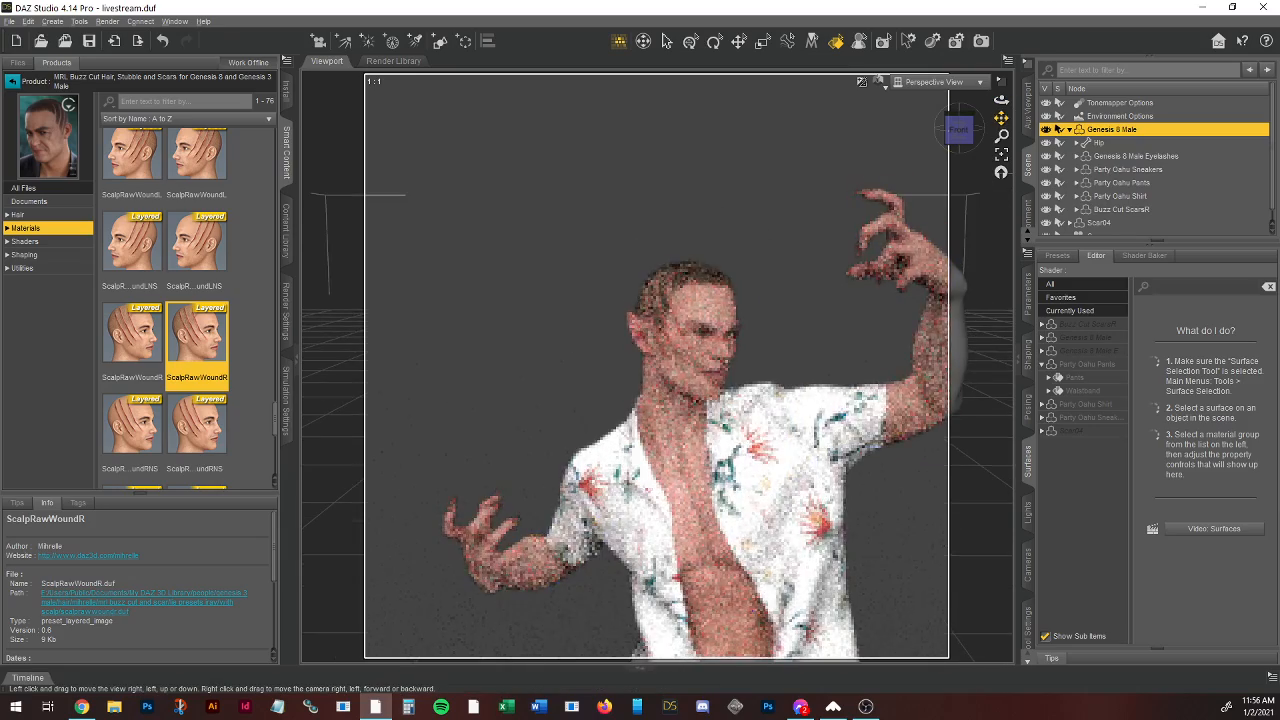
Step: Inspect the rendered character with the head, both arms and torso framed in the viewport
mouse_move(1001, 118)
left_mouse_down()
mouse_move(899, 7)
mouse_move(949, 42)
mouse_move(956, 32)
left_mouse_up()
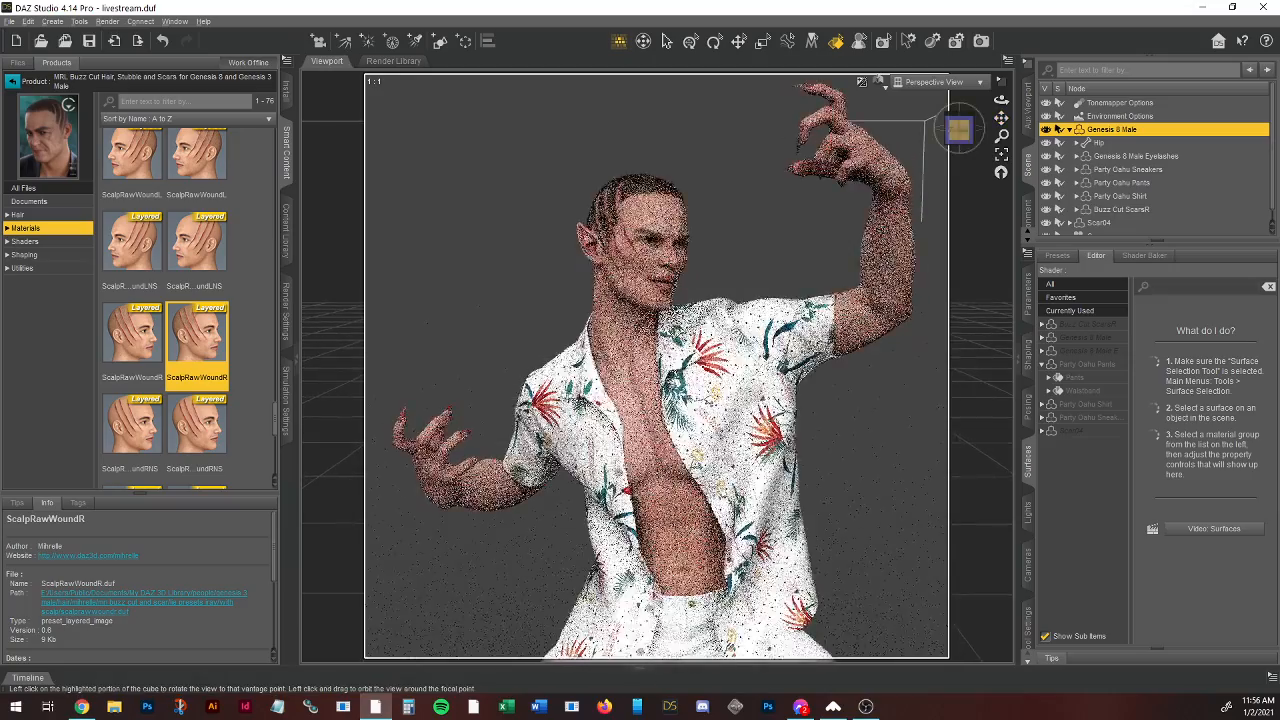
left_click_drag(959, 130, 988, 119)
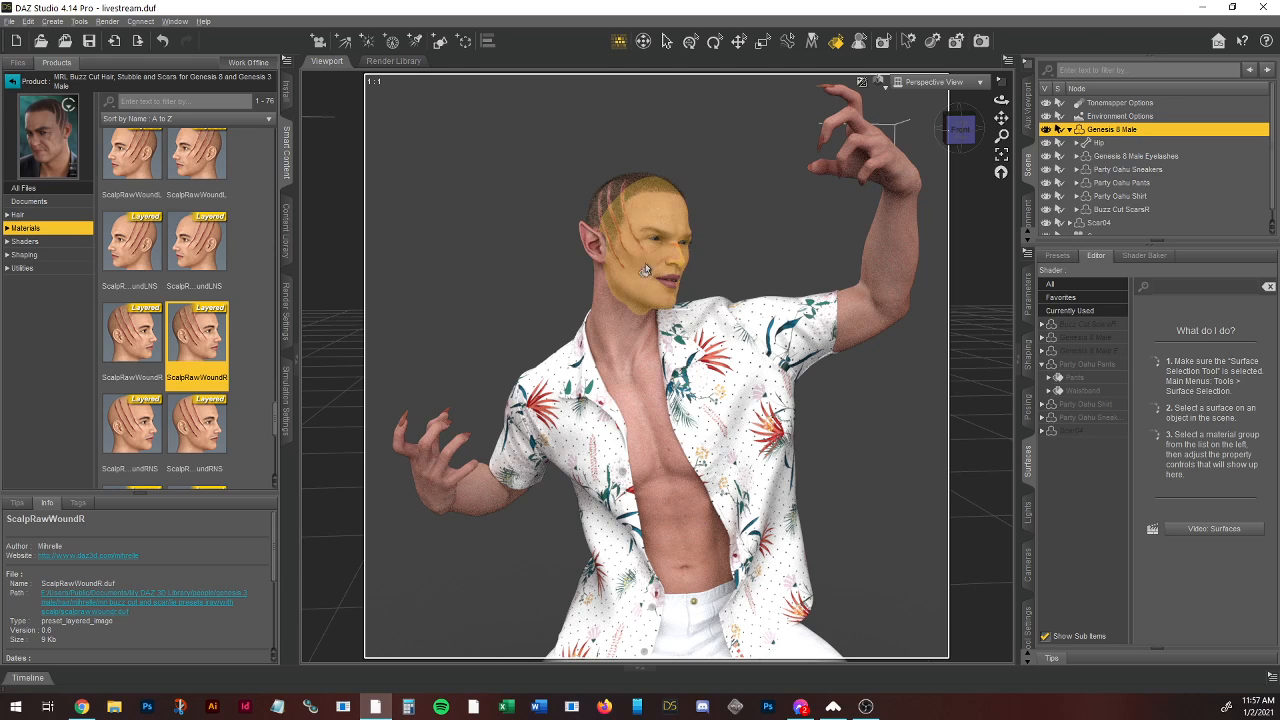
Step: Browse the male hair products and check the hair content of Crew for Genesis 8 Male
left_click(12, 84)
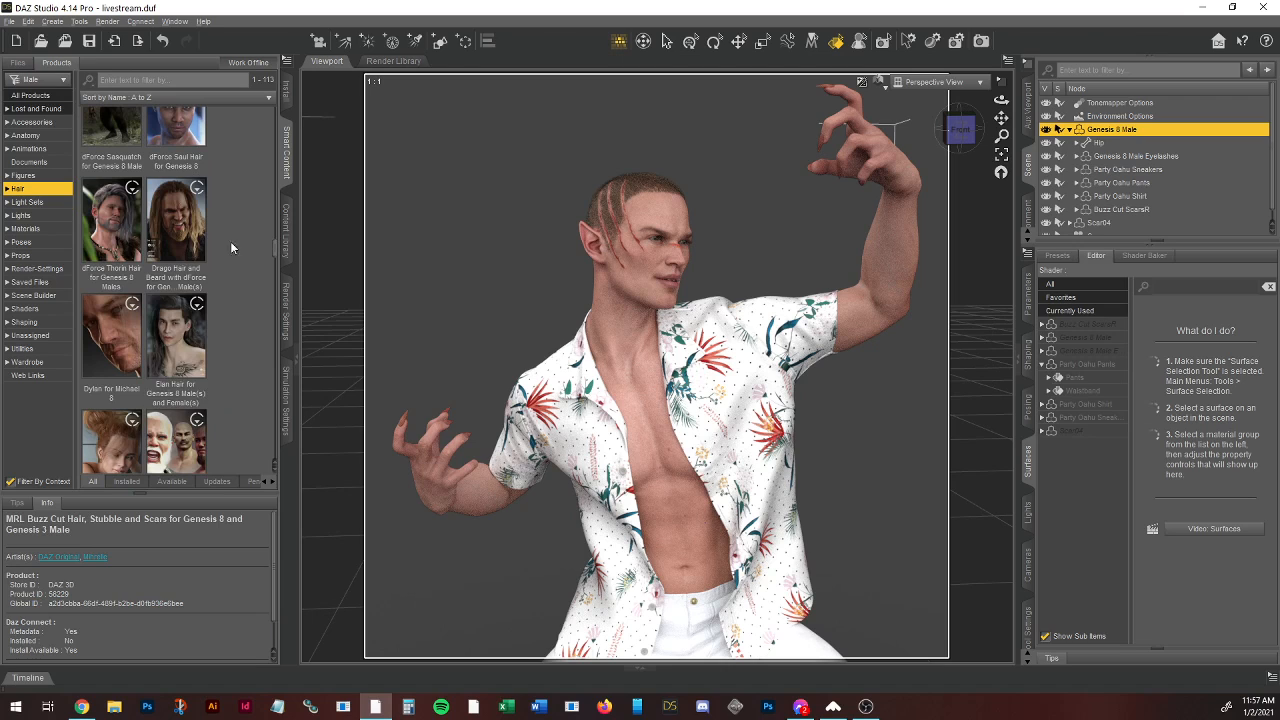
left_click(107, 218)
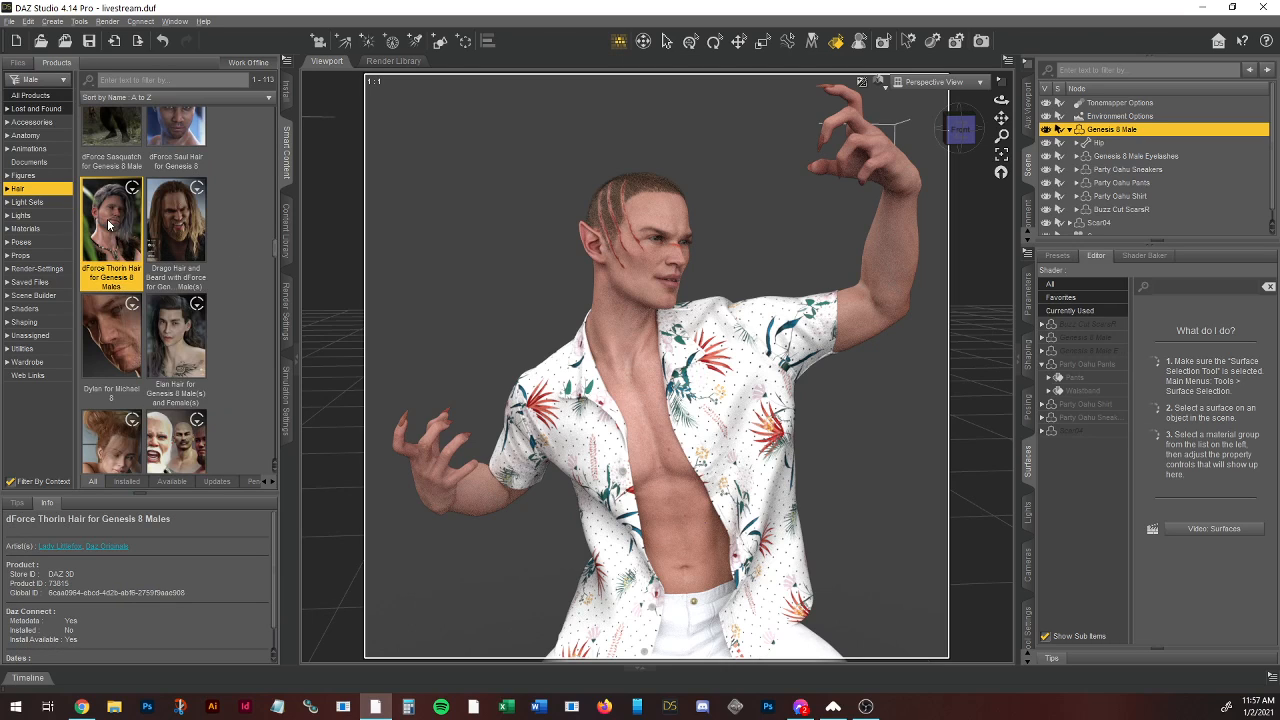
scroll(218, 356, "up", 5)
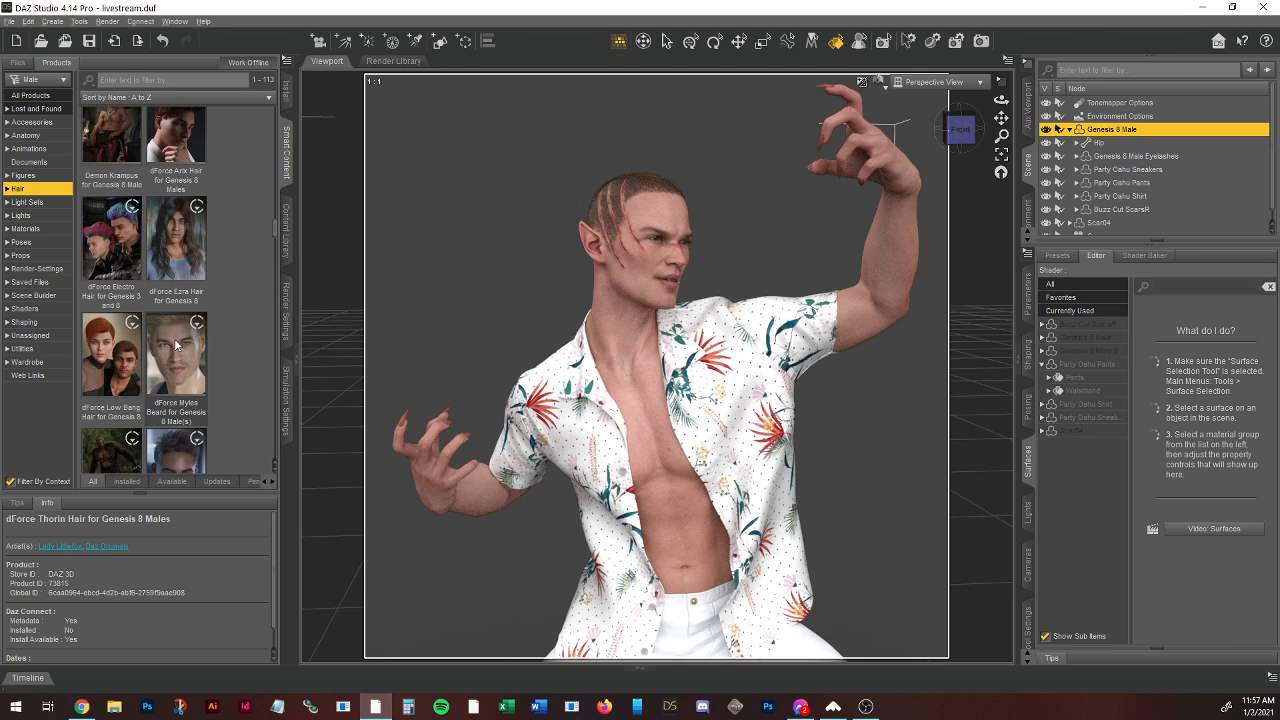
scroll(180, 225, "up", 3)
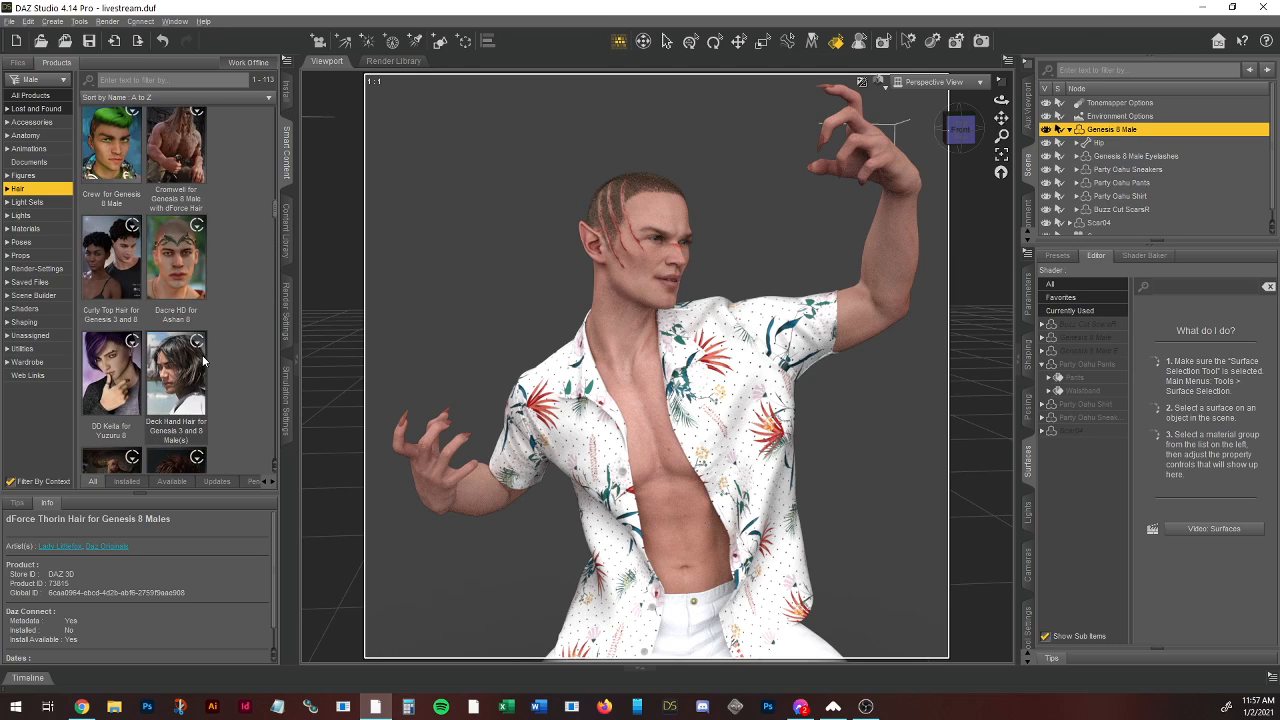
mouse_move(190, 308)
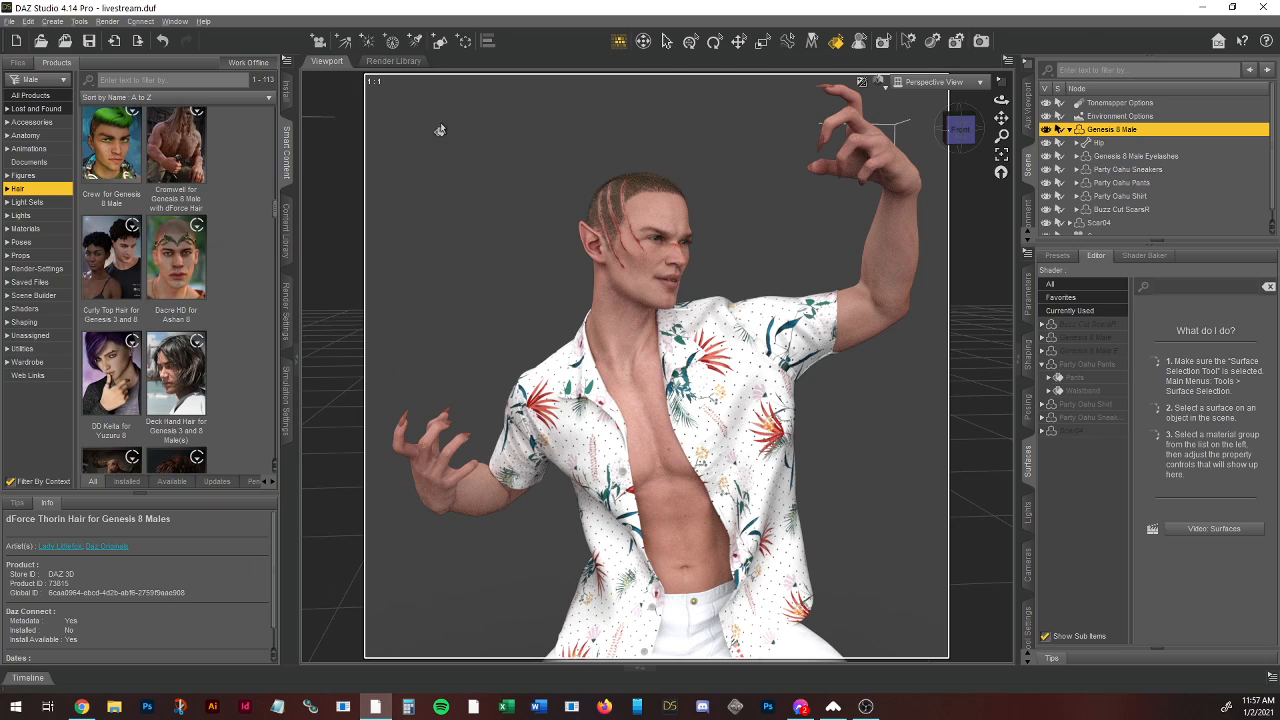
double_click(110, 143)
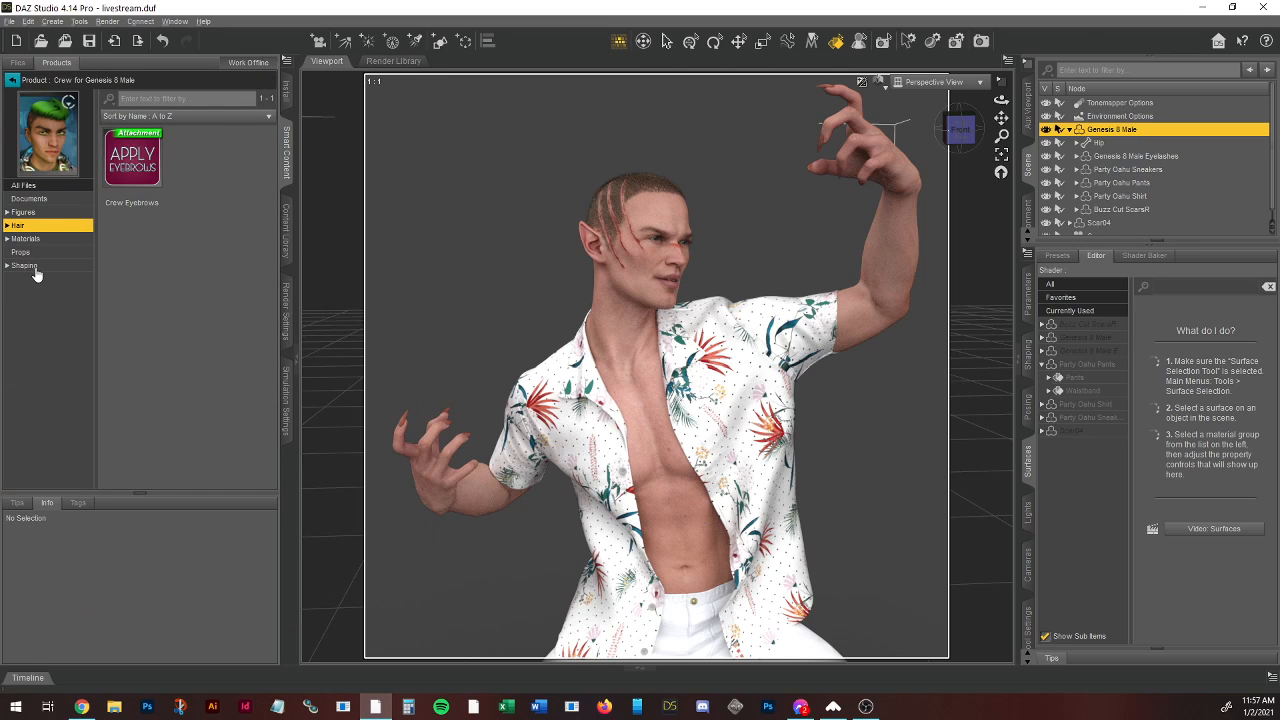
left_click(12, 80)
Step: Find Ilias Hair for Genesis 8 among the male hair products and load Ilias Hair G8M onto the Genesis 8 Male
scroll(207, 260, "down", 3)
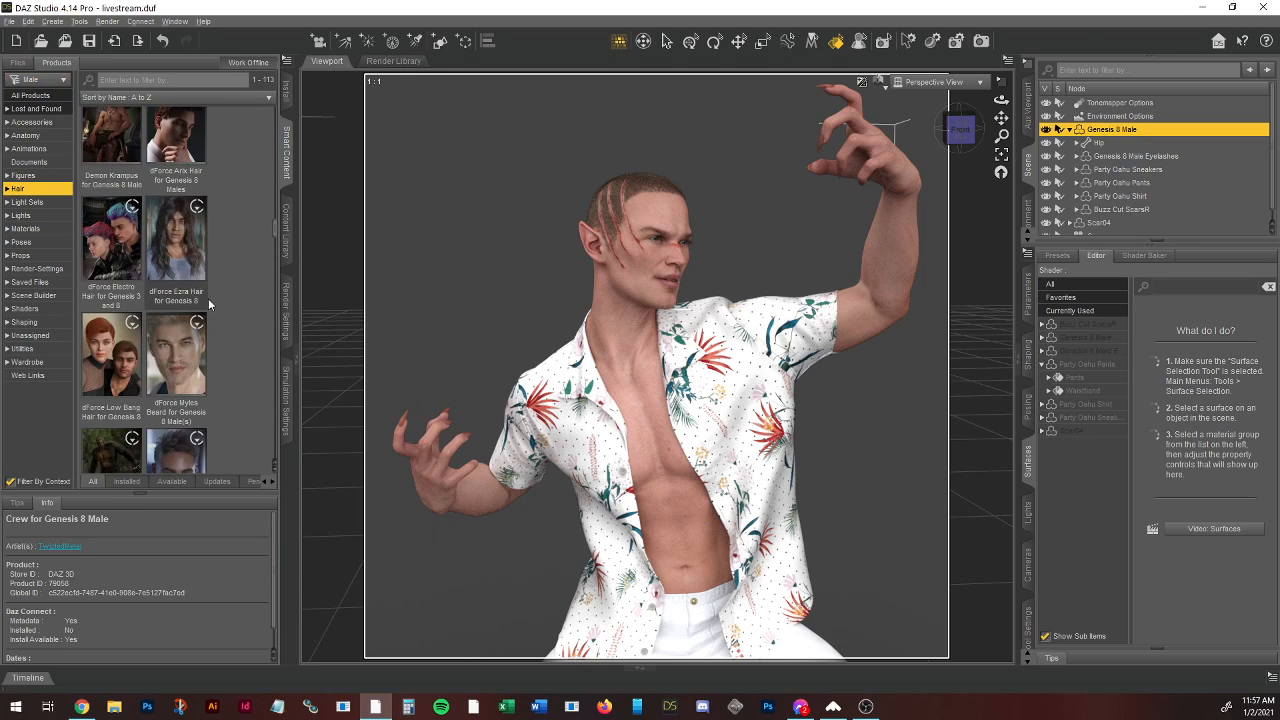
left_click(110, 368)
scroll(166, 215, "down", 3)
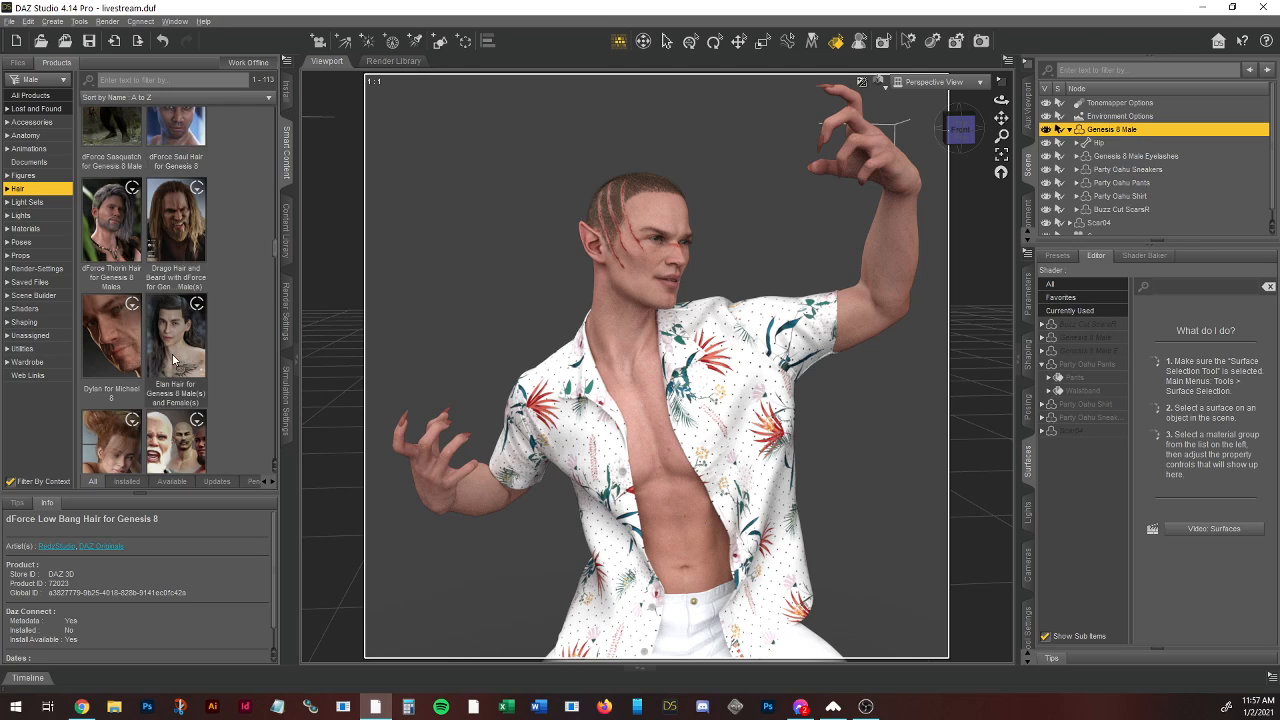
scroll(174, 357, "down", 3)
scroll(173, 358, "down", 2)
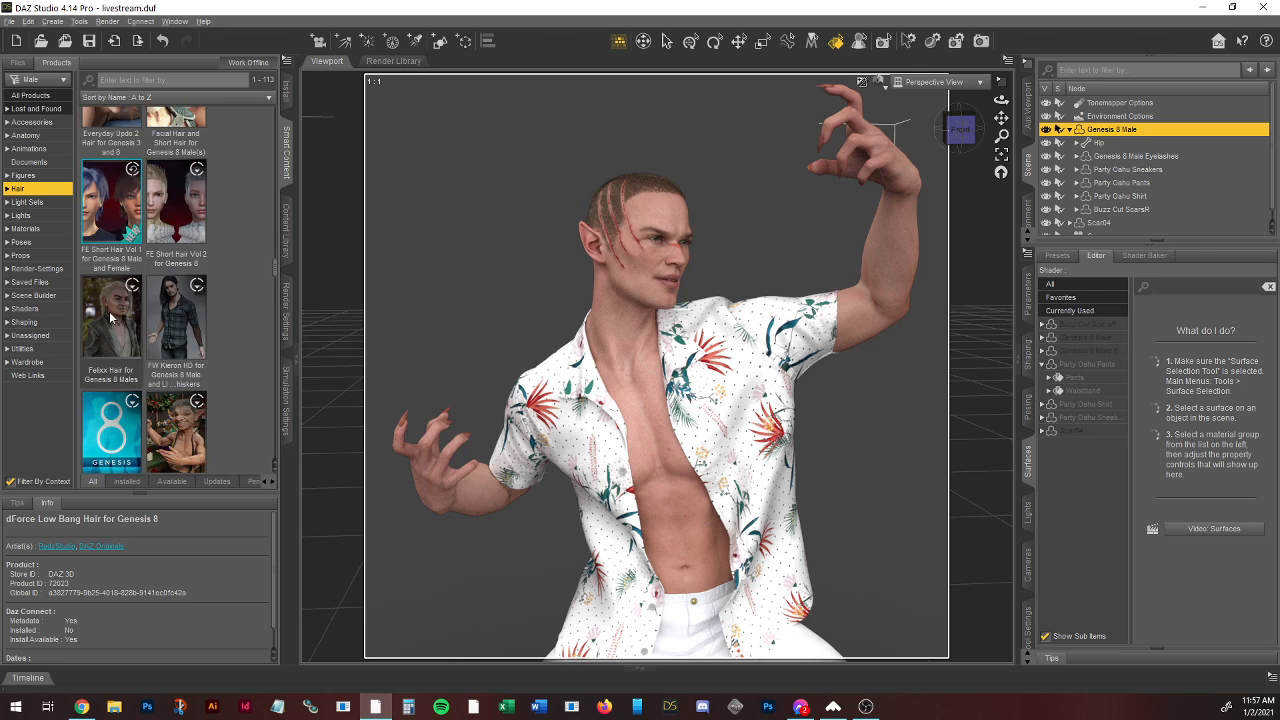
scroll(109, 311, "down", 2)
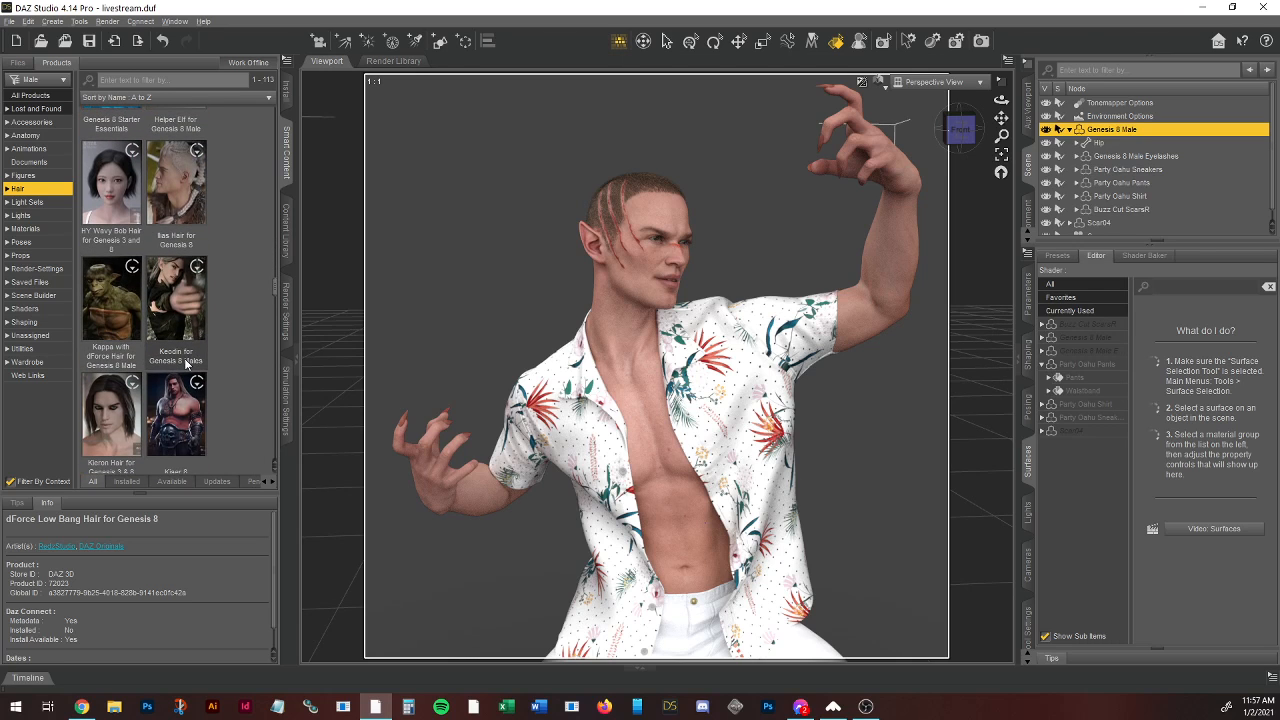
left_click(186, 180)
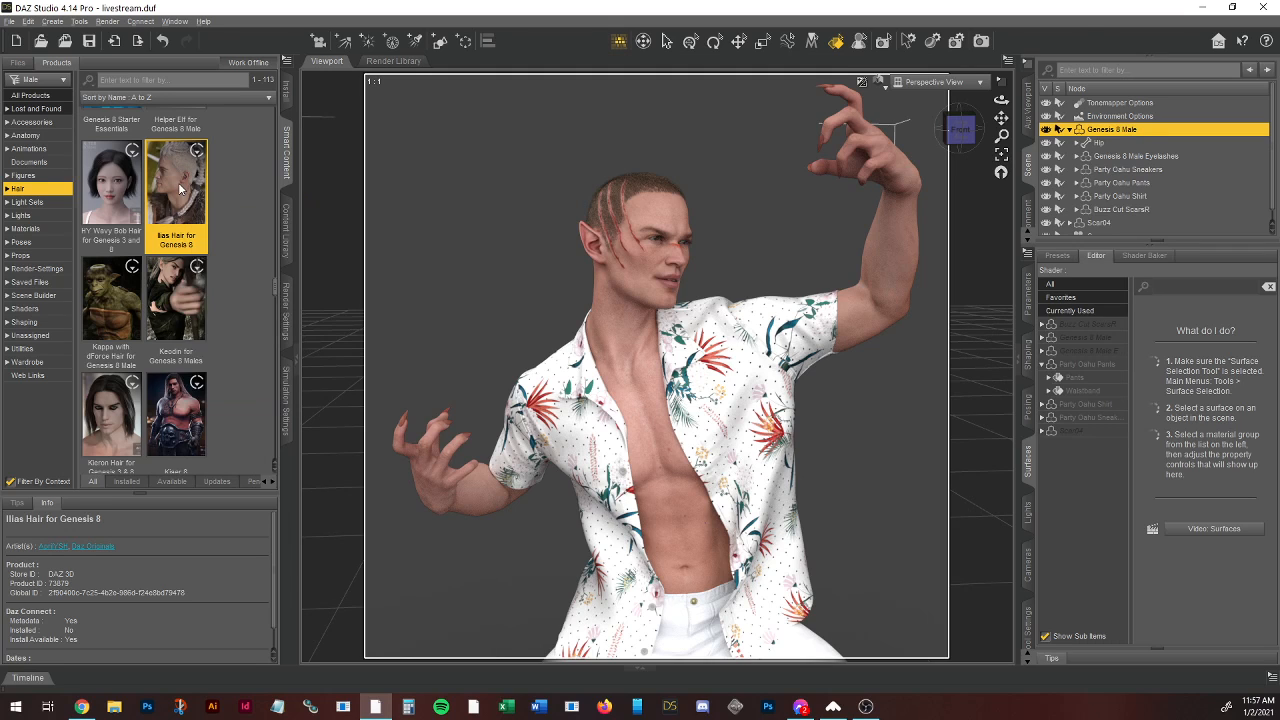
double_click(178, 182)
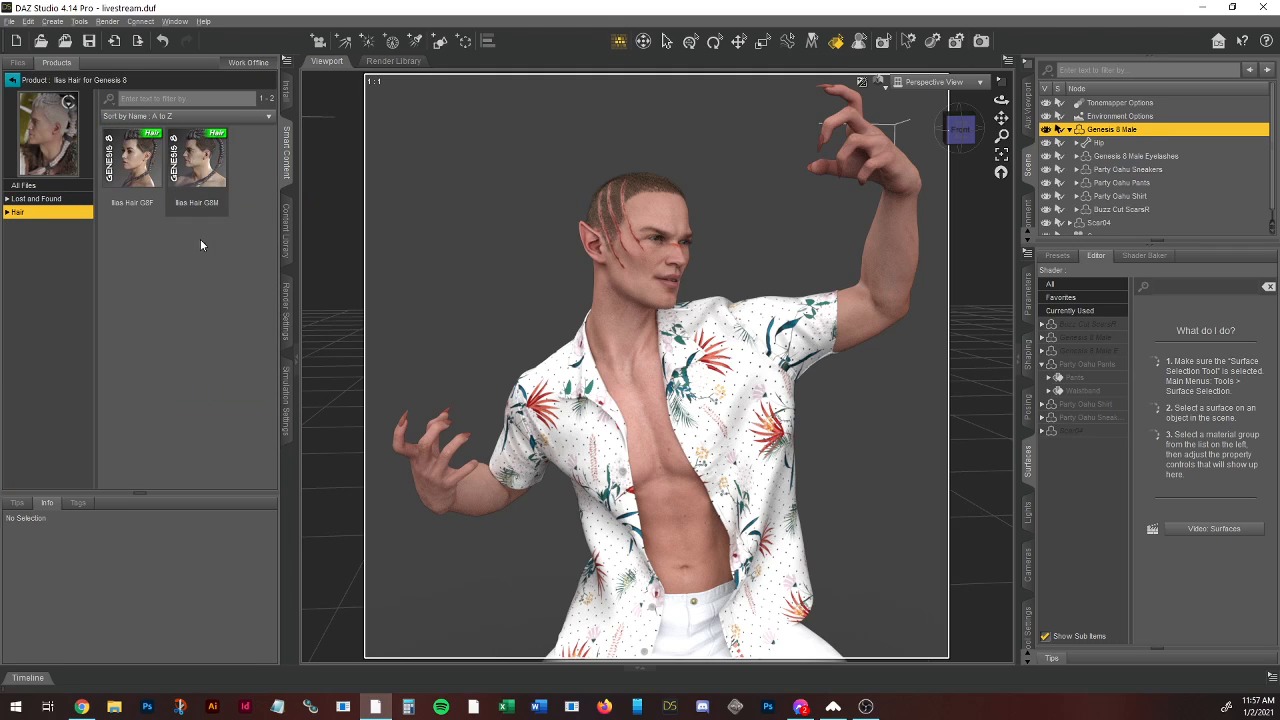
double_click(196, 162)
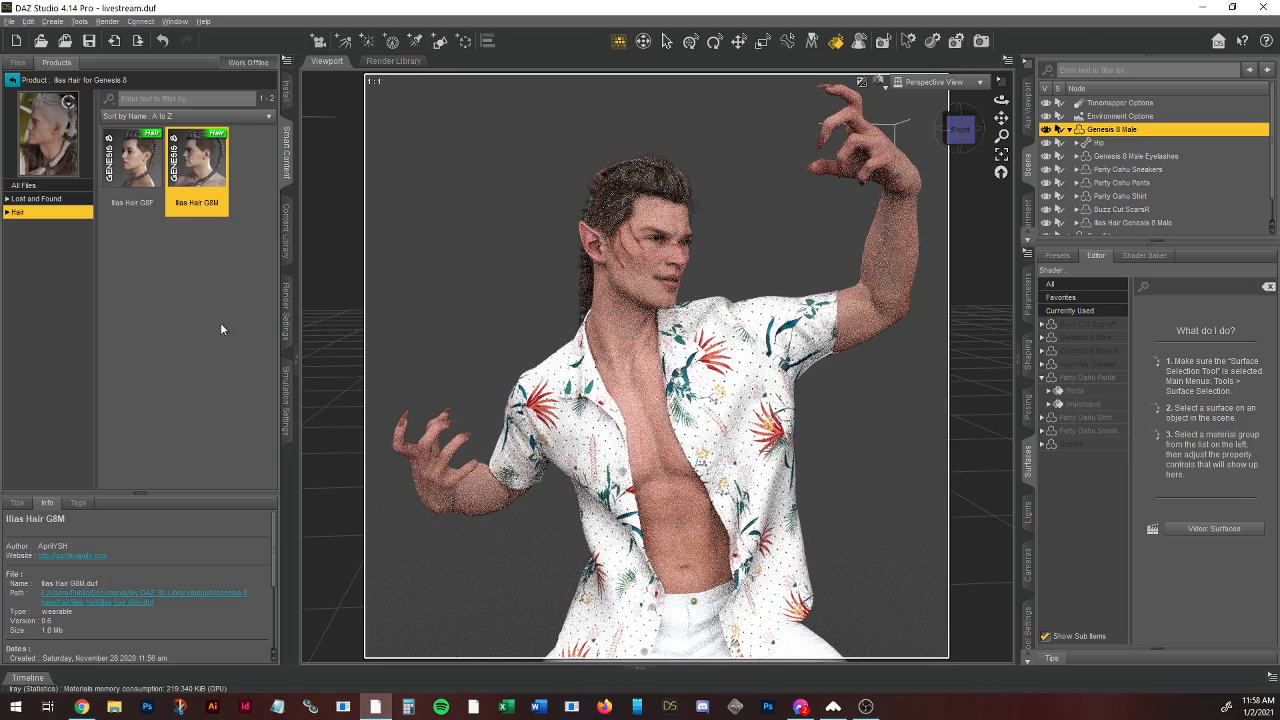
Step: Set the viewport to Texture Shaded and examine the Actor adjustment parameters of the Ilias hair
left_click(1138, 223)
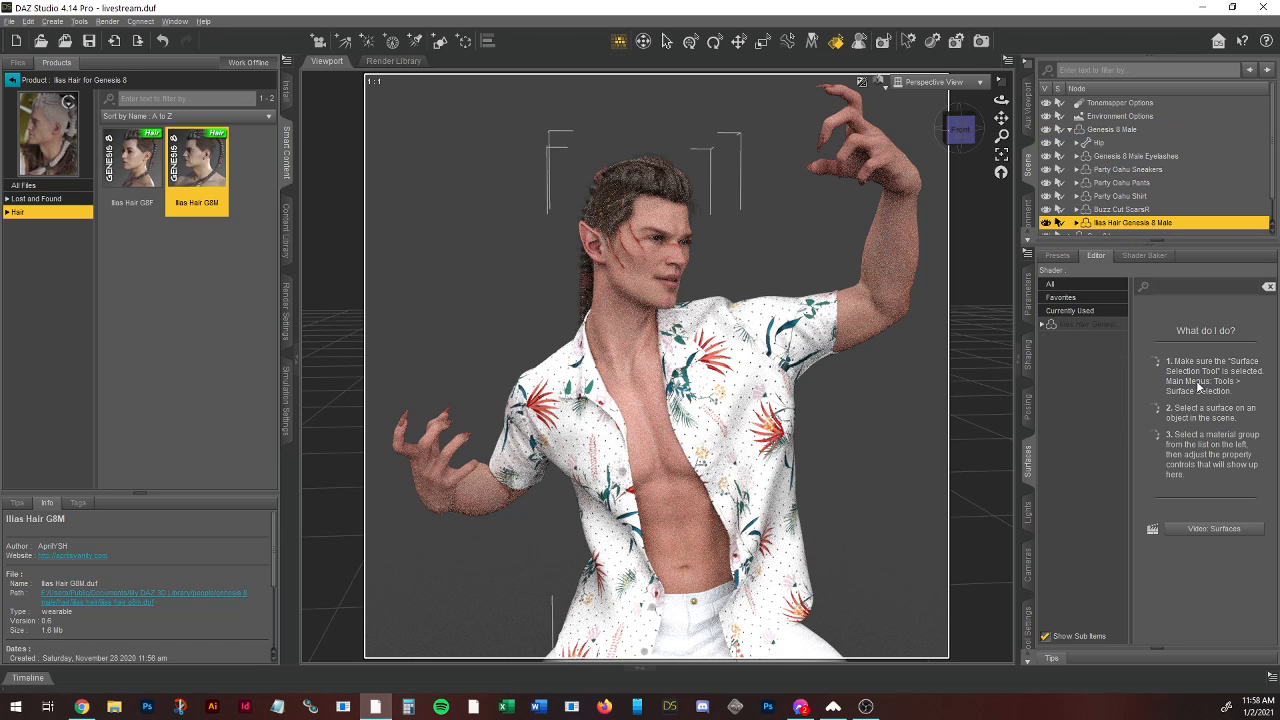
left_click(1030, 298)
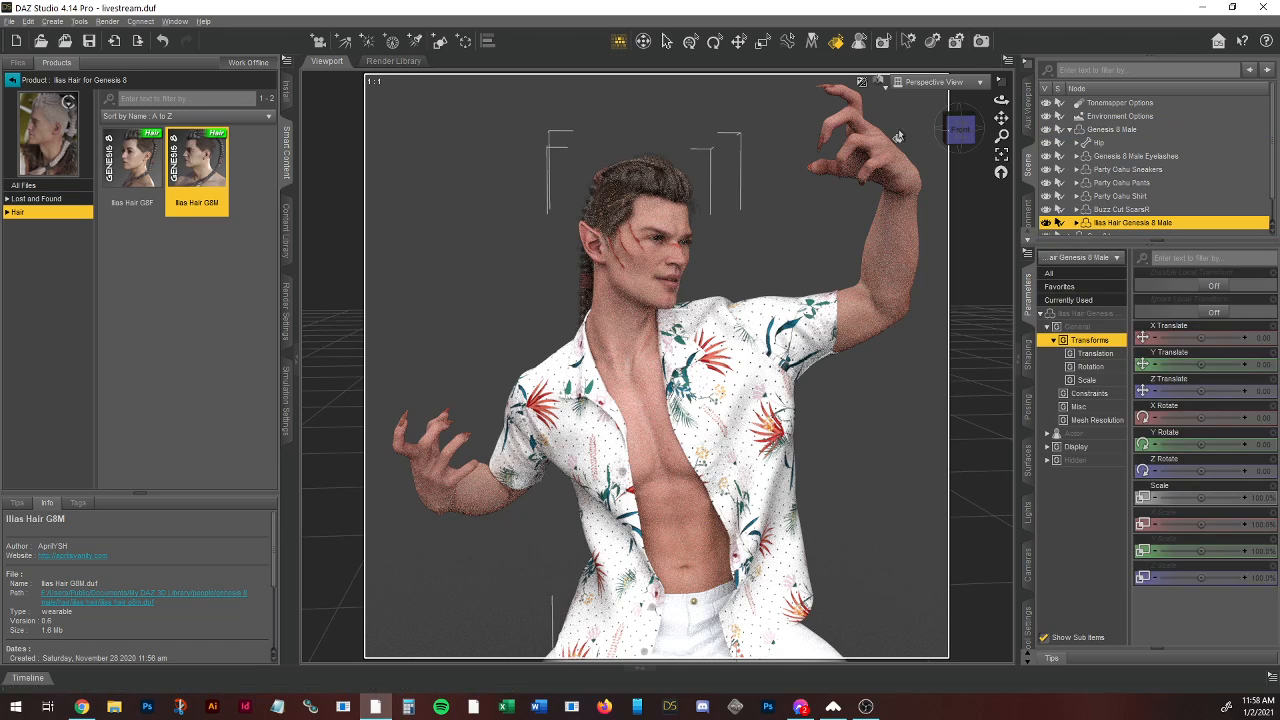
left_click(879, 80)
left_click(866, 205)
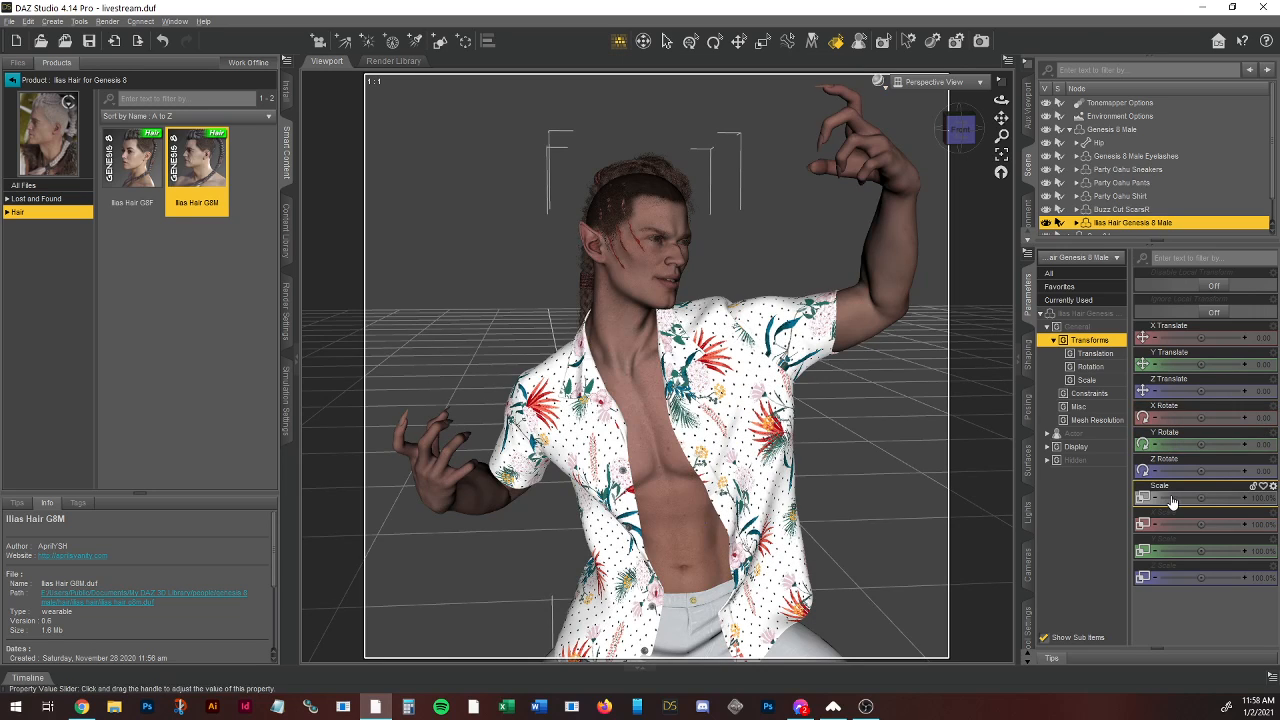
left_click(1070, 433)
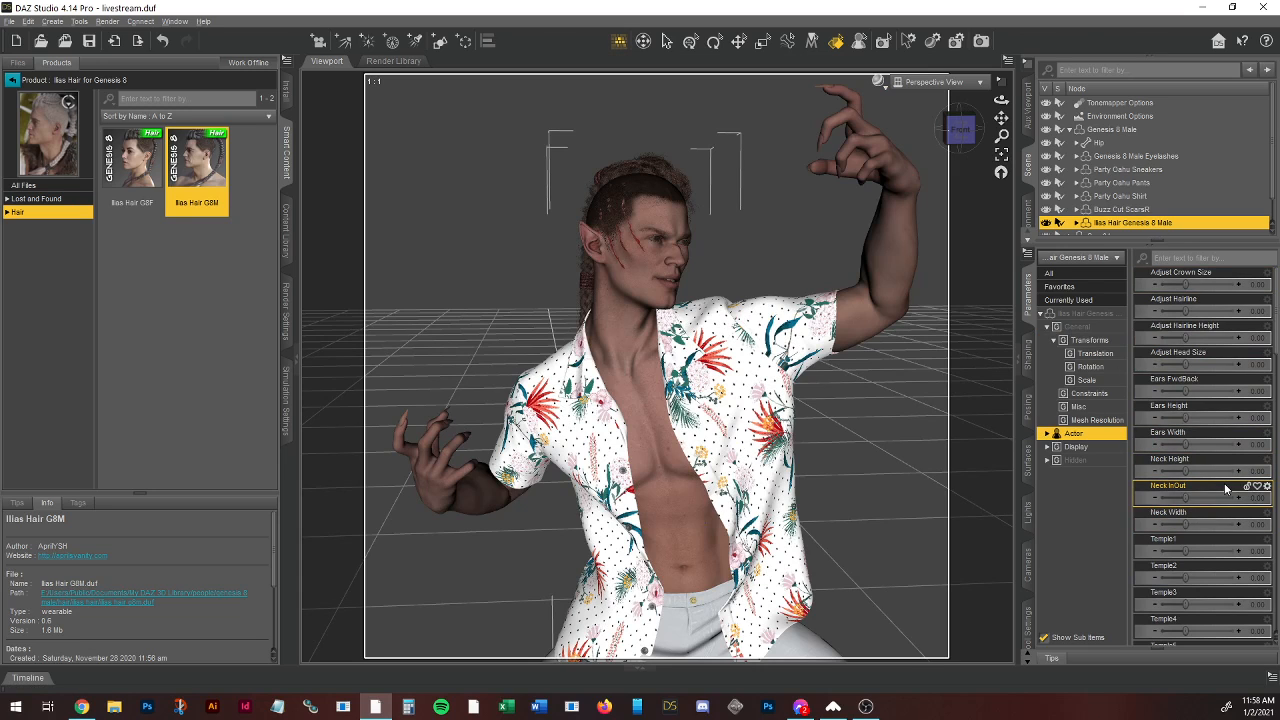
scroll(1237, 466, "down", 3)
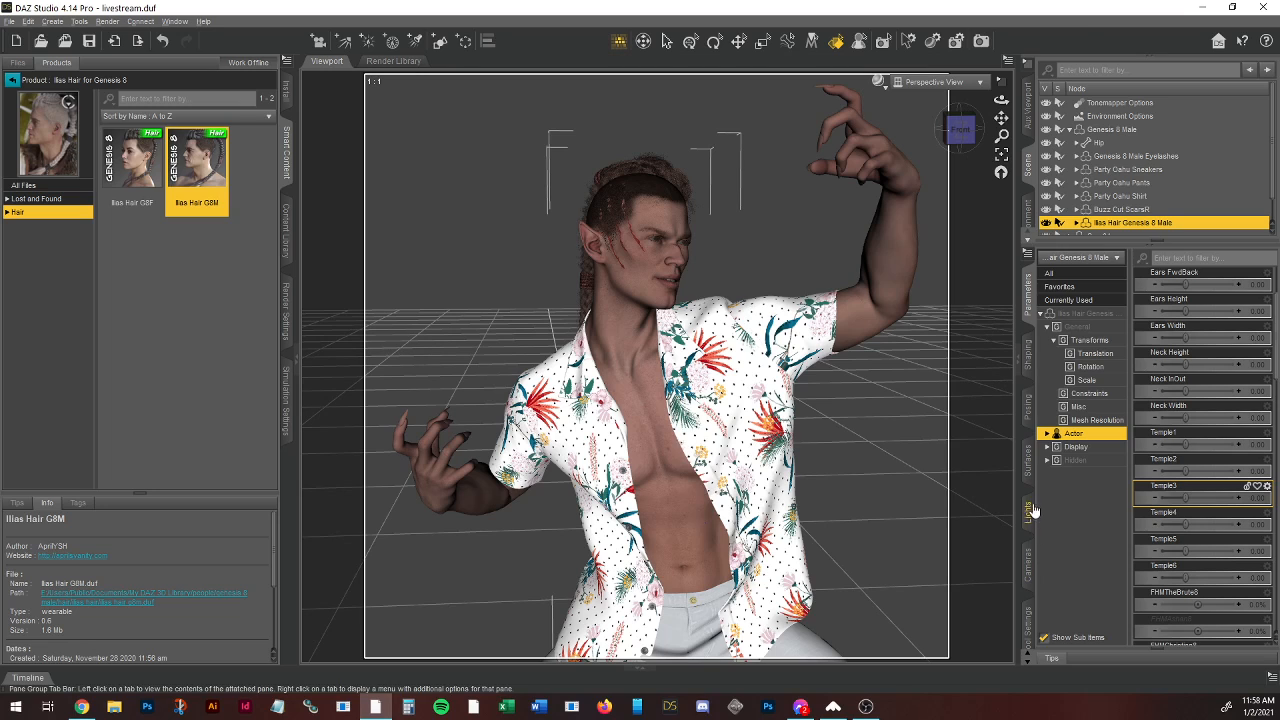
Step: Set the Cutout Opacity of the Ilias hair's scalp surface to 0
left_click(1028, 458)
left_click(1042, 325)
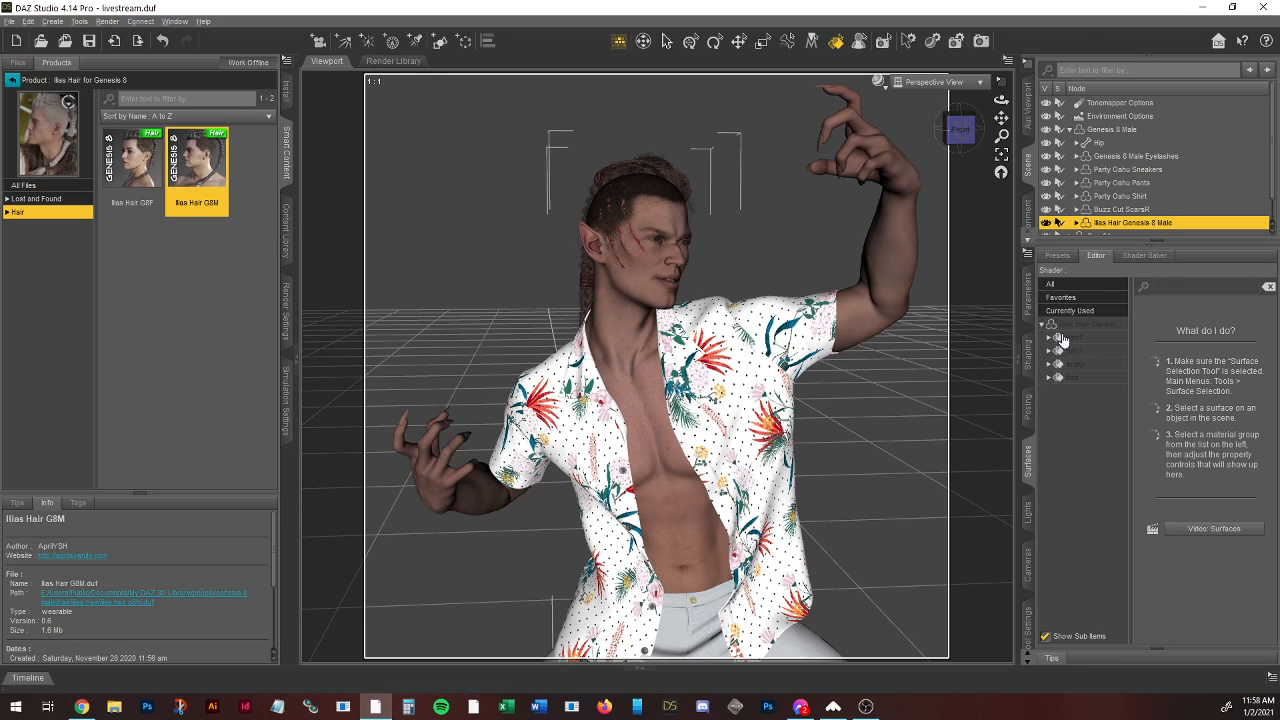
left_click(1081, 365)
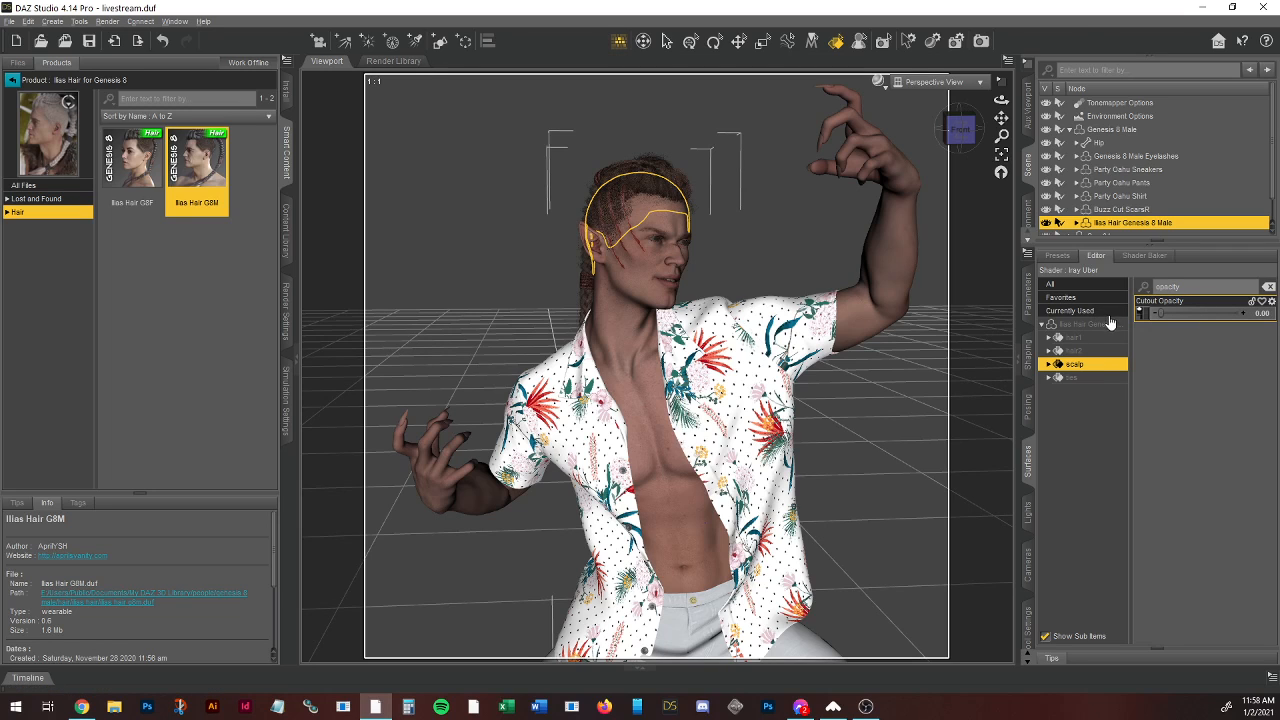
Step: Check the extent of the Ilias hair's other surfaces and lower the hair2 surface's Cutout Opacity to 0
left_click(1068, 378)
left_click(1076, 351)
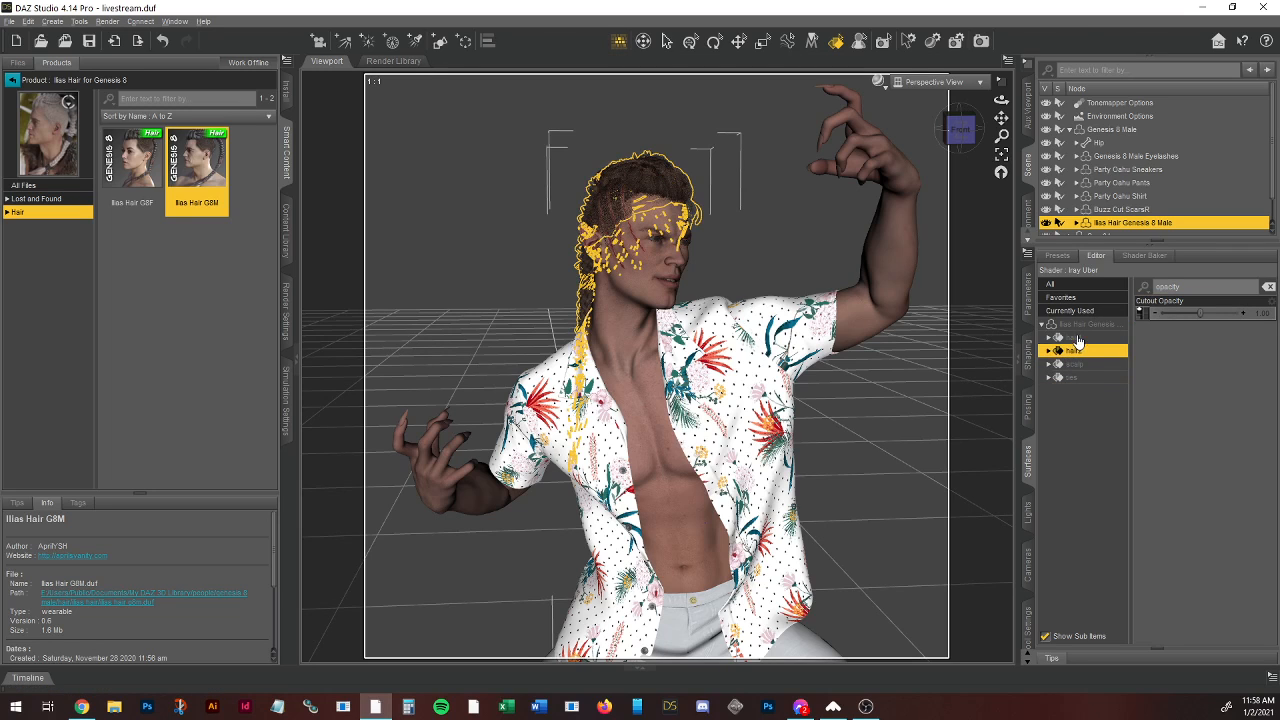
left_click(1080, 339)
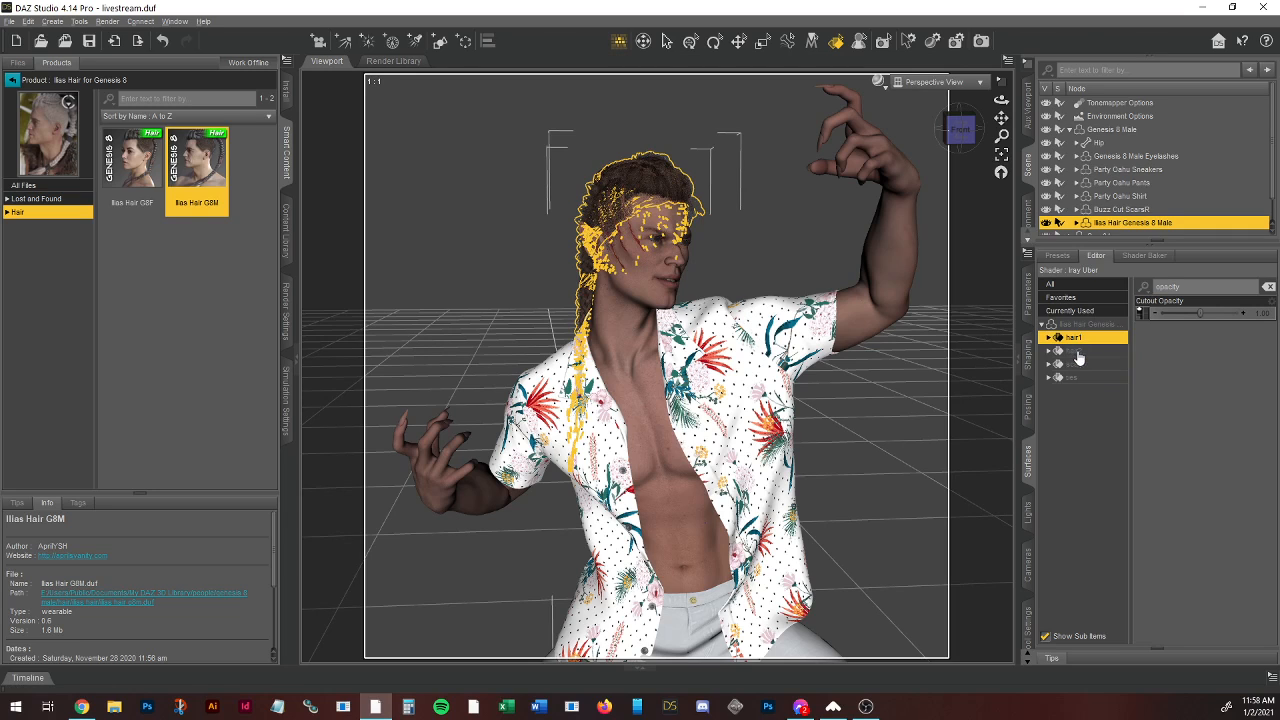
left_click(1076, 351)
left_click_drag(1200, 312, 1097, 310)
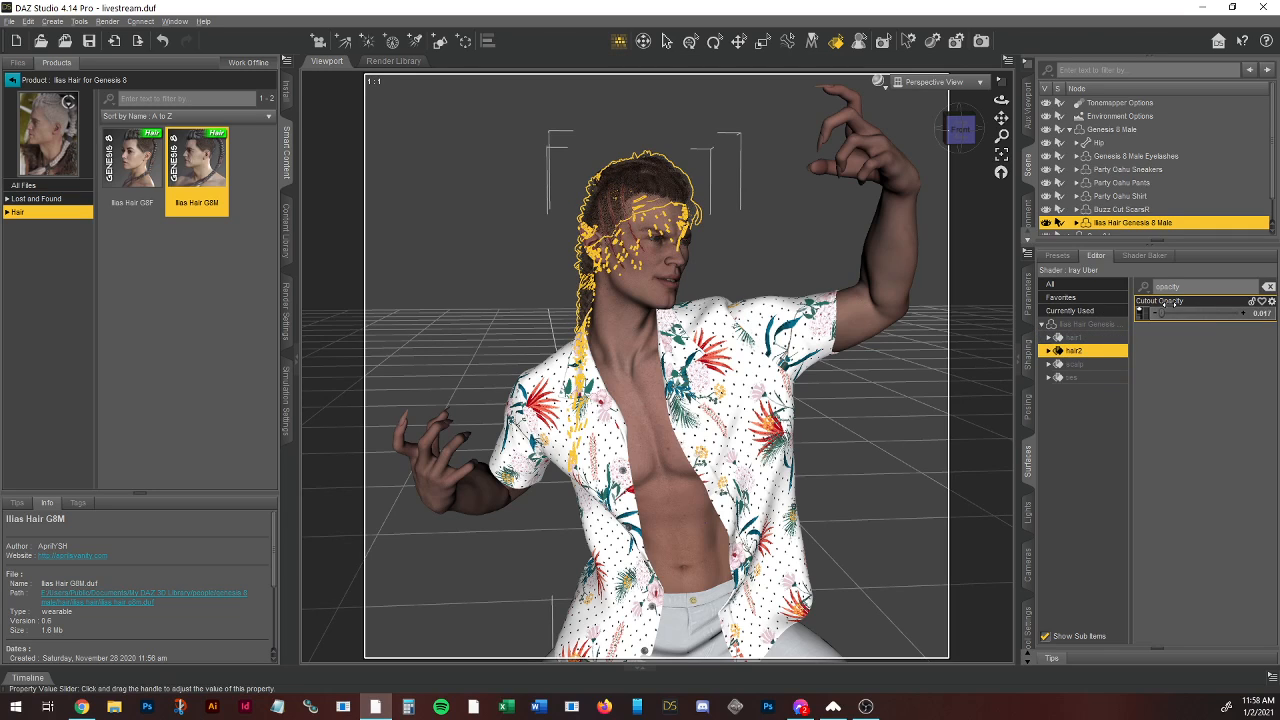
Step: Deselect the Ilias hair and preview the character with it in NVIDIA Iray
left_click(741, 122)
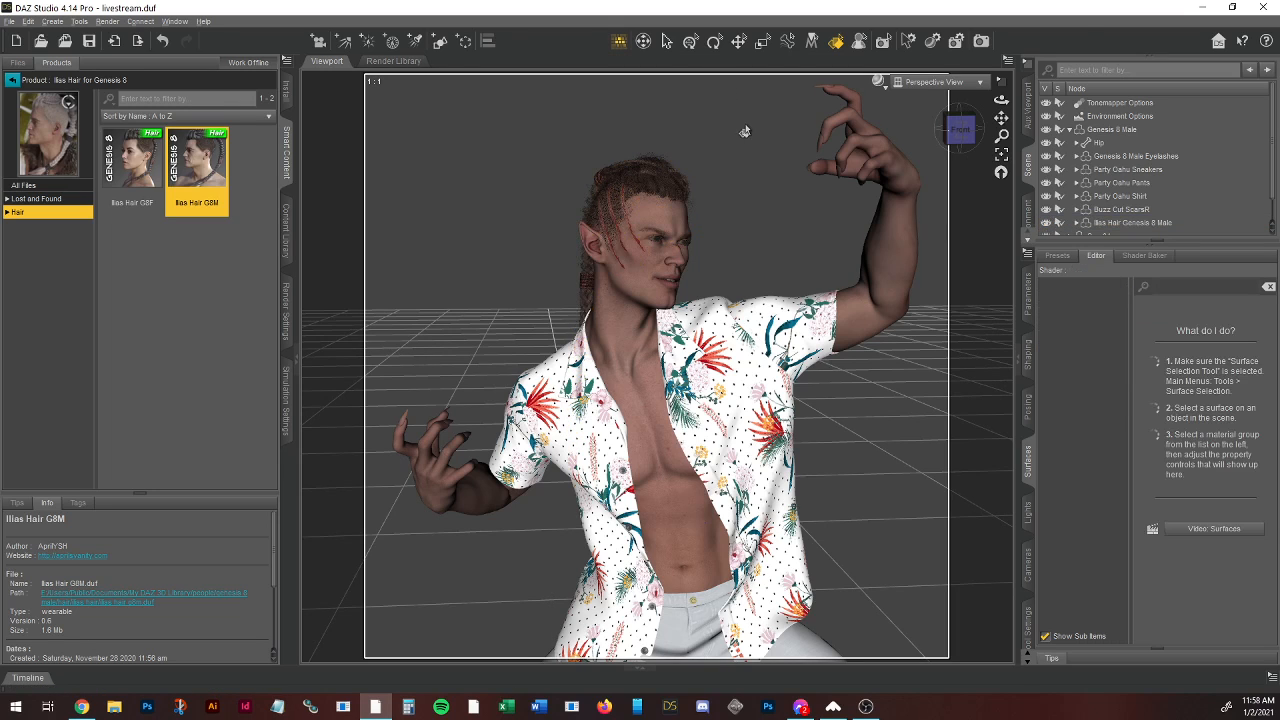
left_click(879, 88)
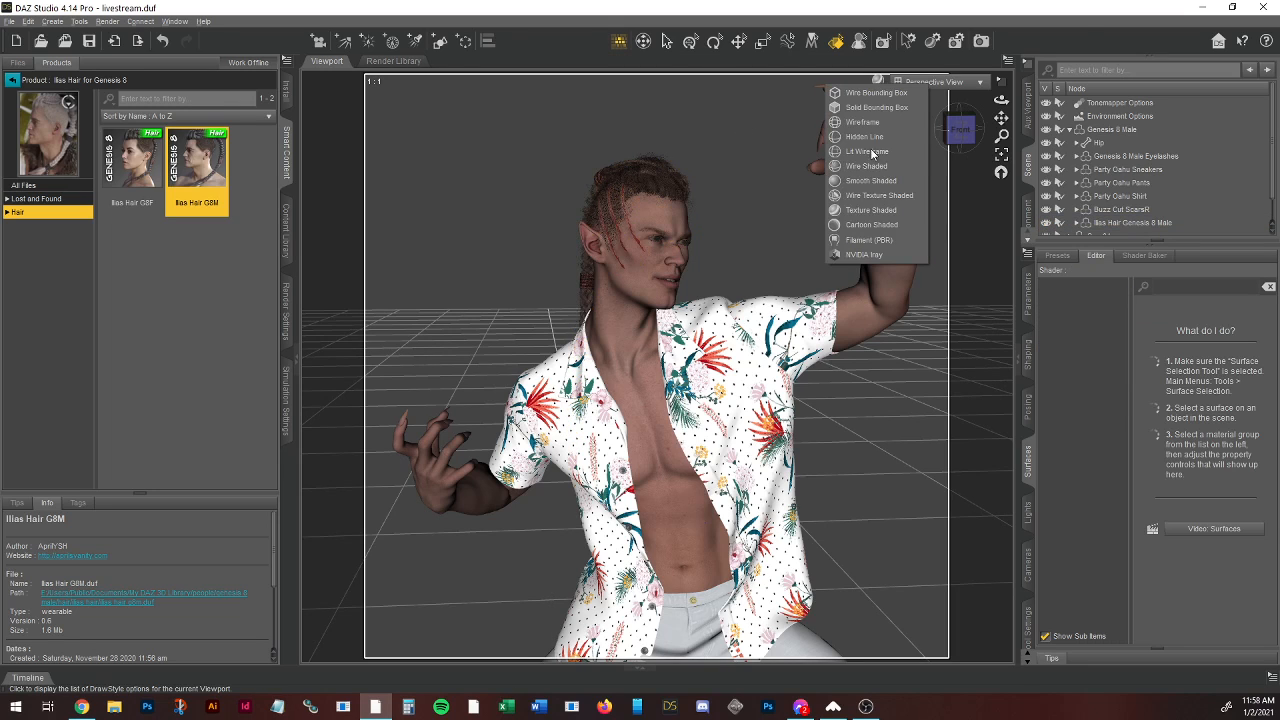
left_click(879, 257)
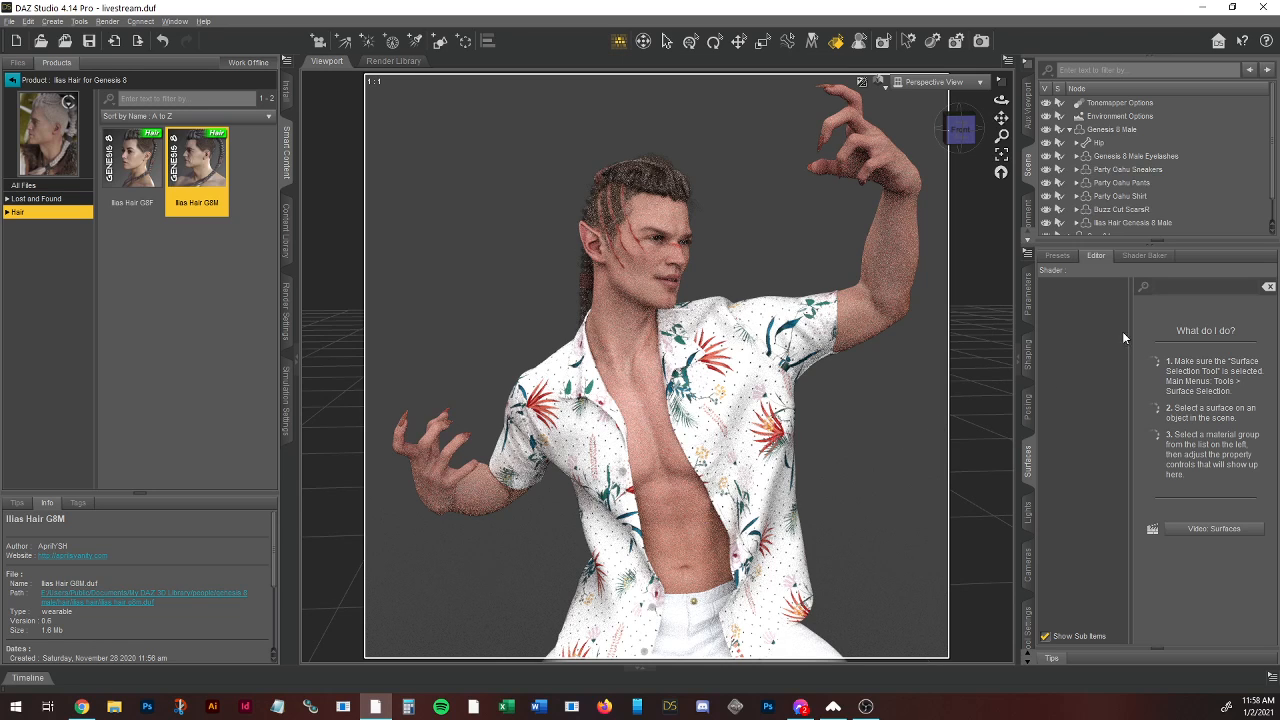
Step: Compare the Ilias hair's product preview and its hair2, hair1 and scalp surfaces with the rendered figure
left_click(1137, 223)
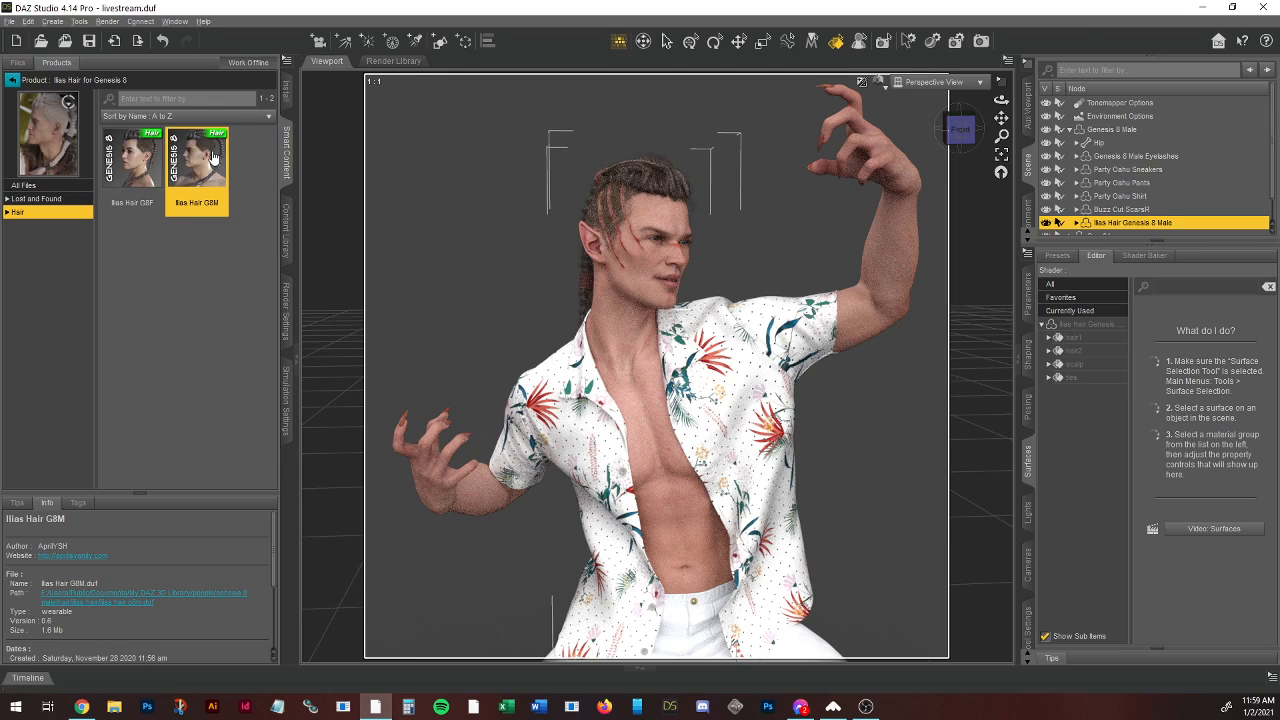
mouse_move(208, 156)
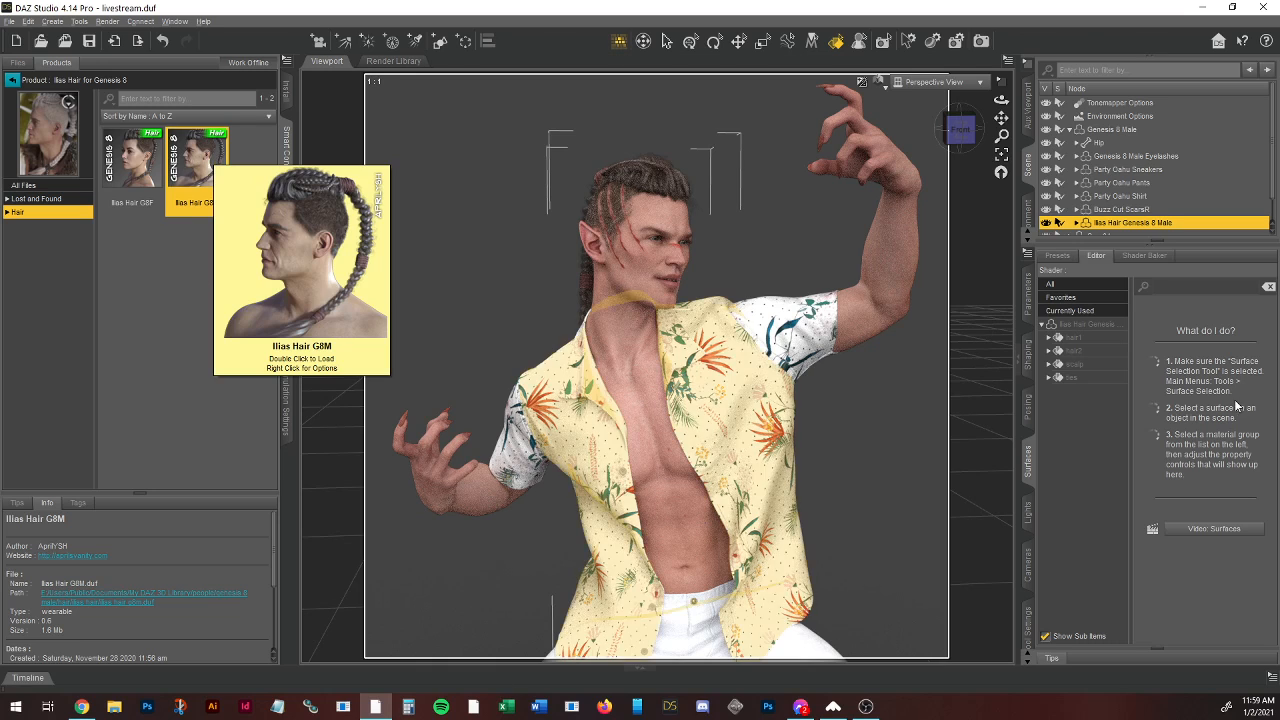
left_click(1072, 351)
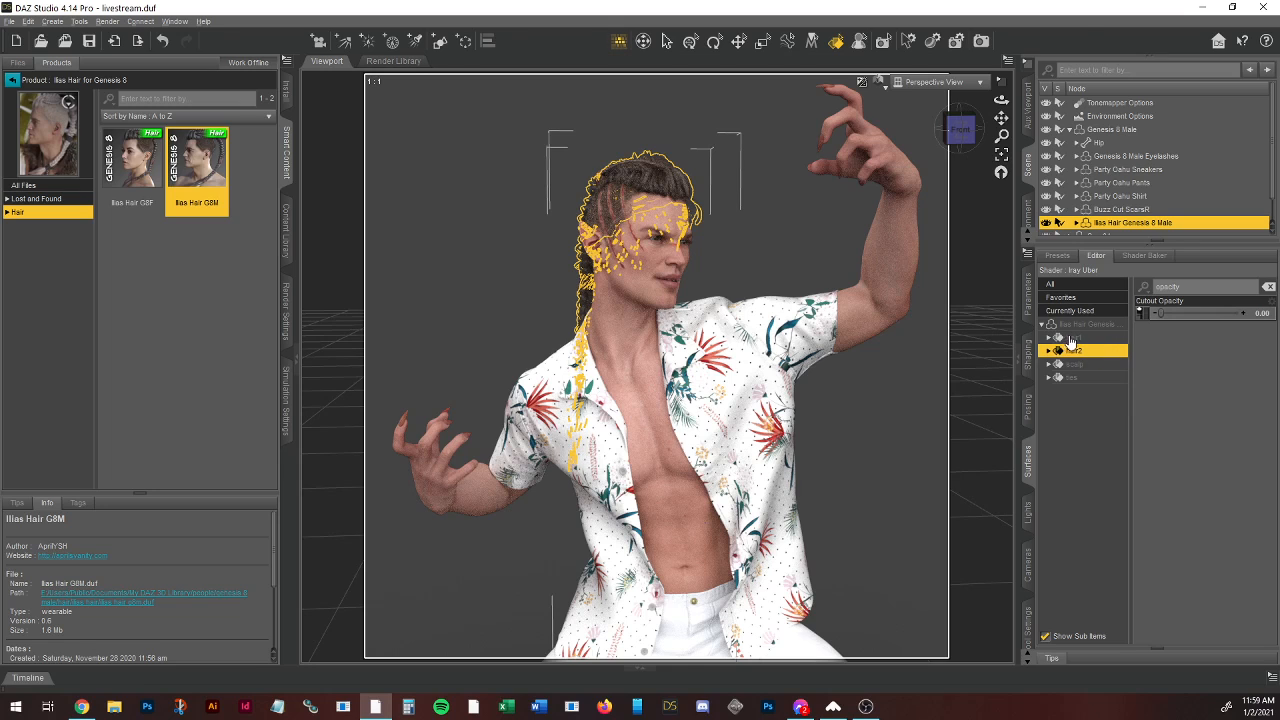
left_click(1070, 338)
left_click(1073, 364)
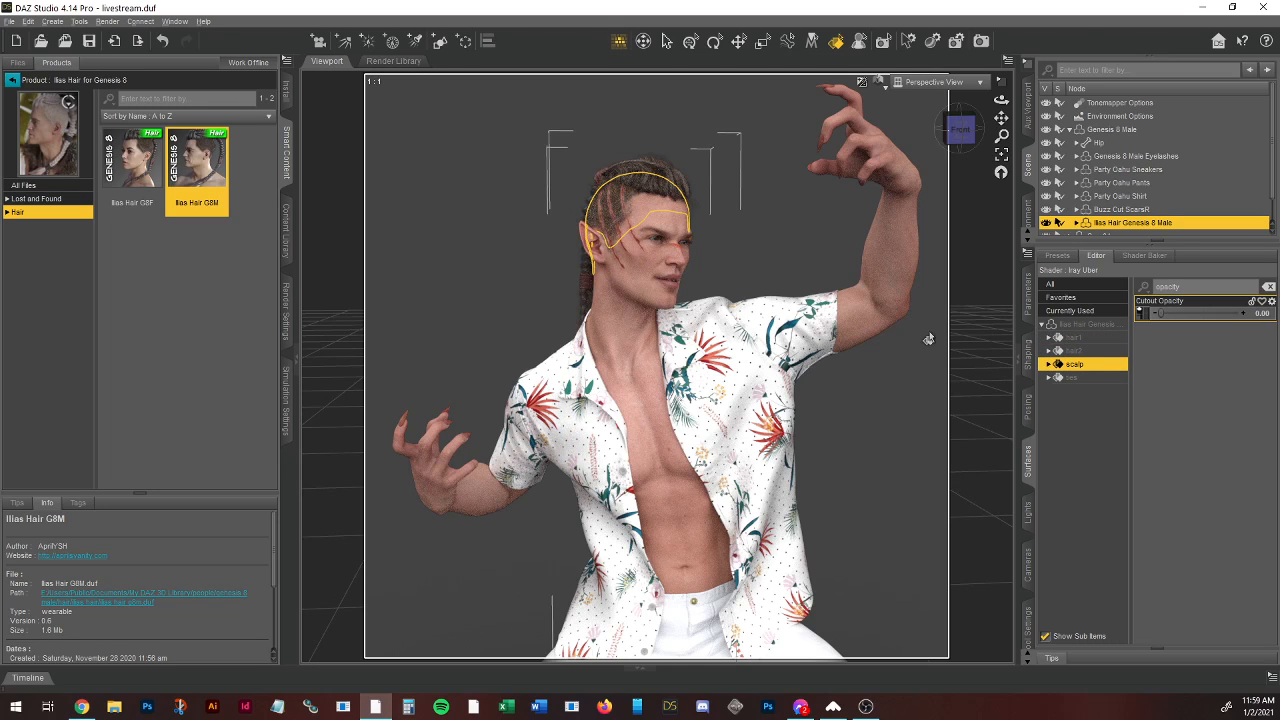
Step: Inspect the Cutout Opacity map and value of the Ilias hair's hair2 surface, ending with the hair deselected
left_click(1076, 352)
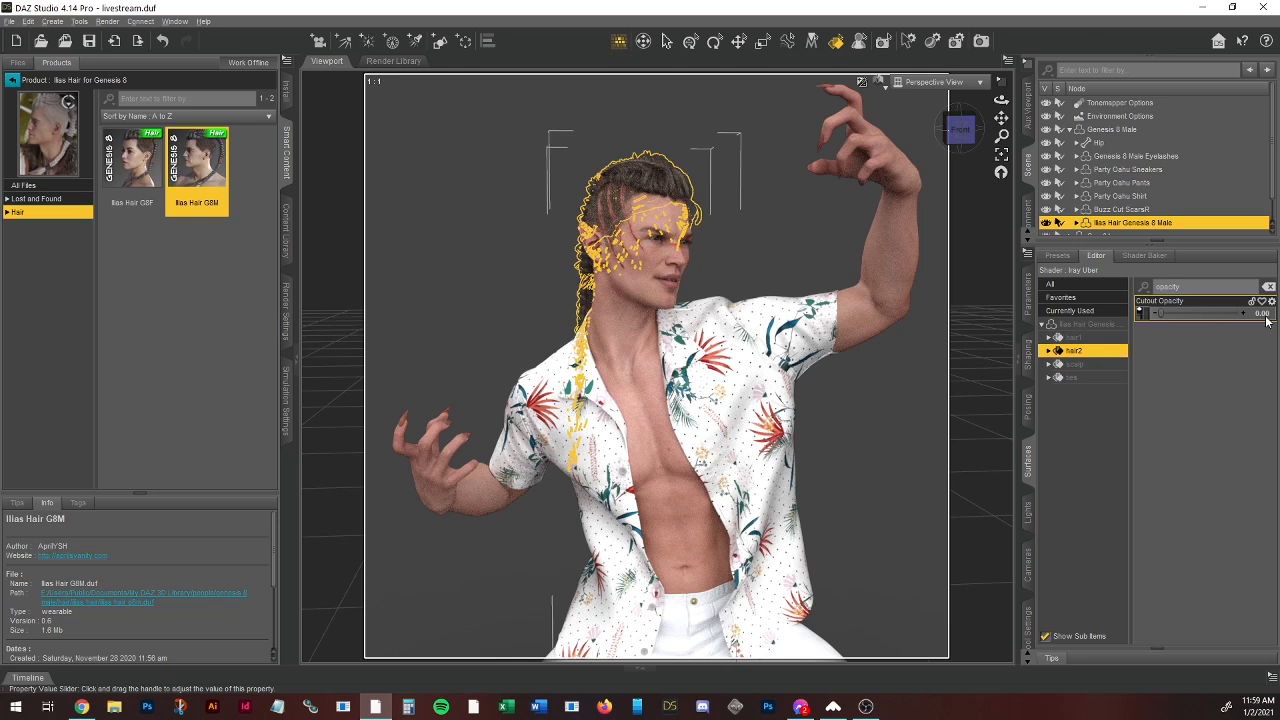
mouse_move(1145, 323)
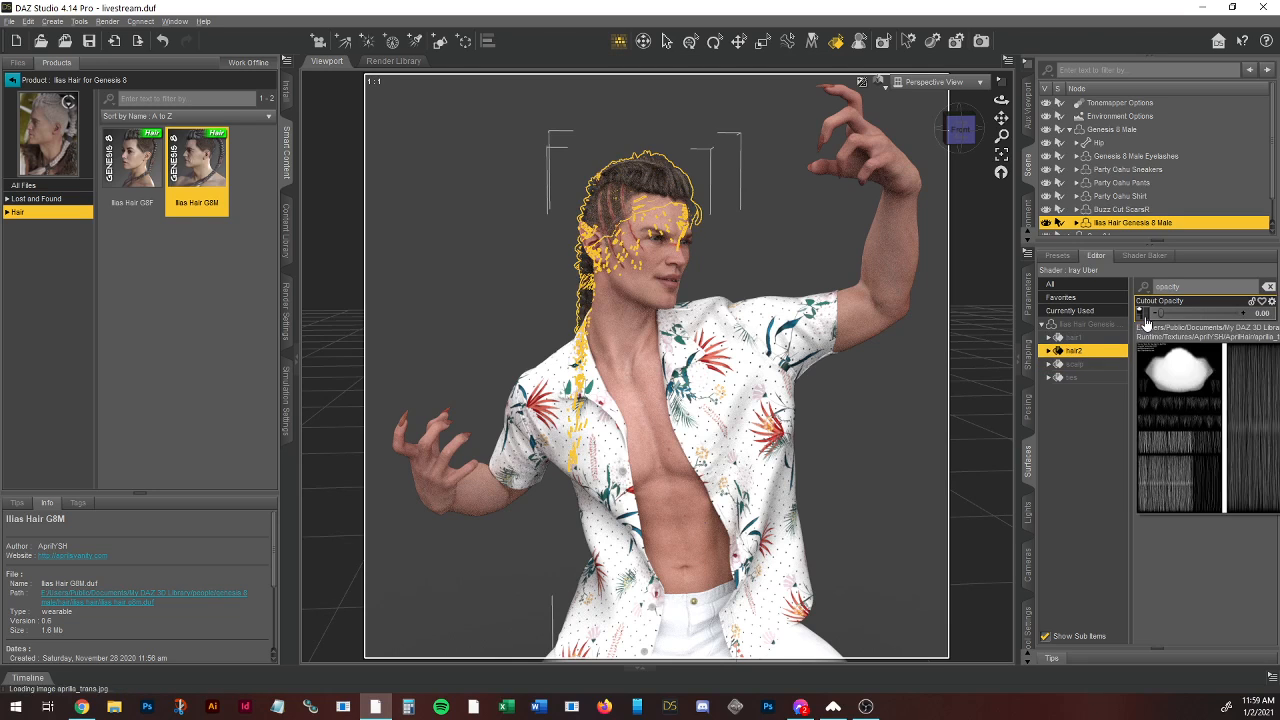
left_click(1262, 313)
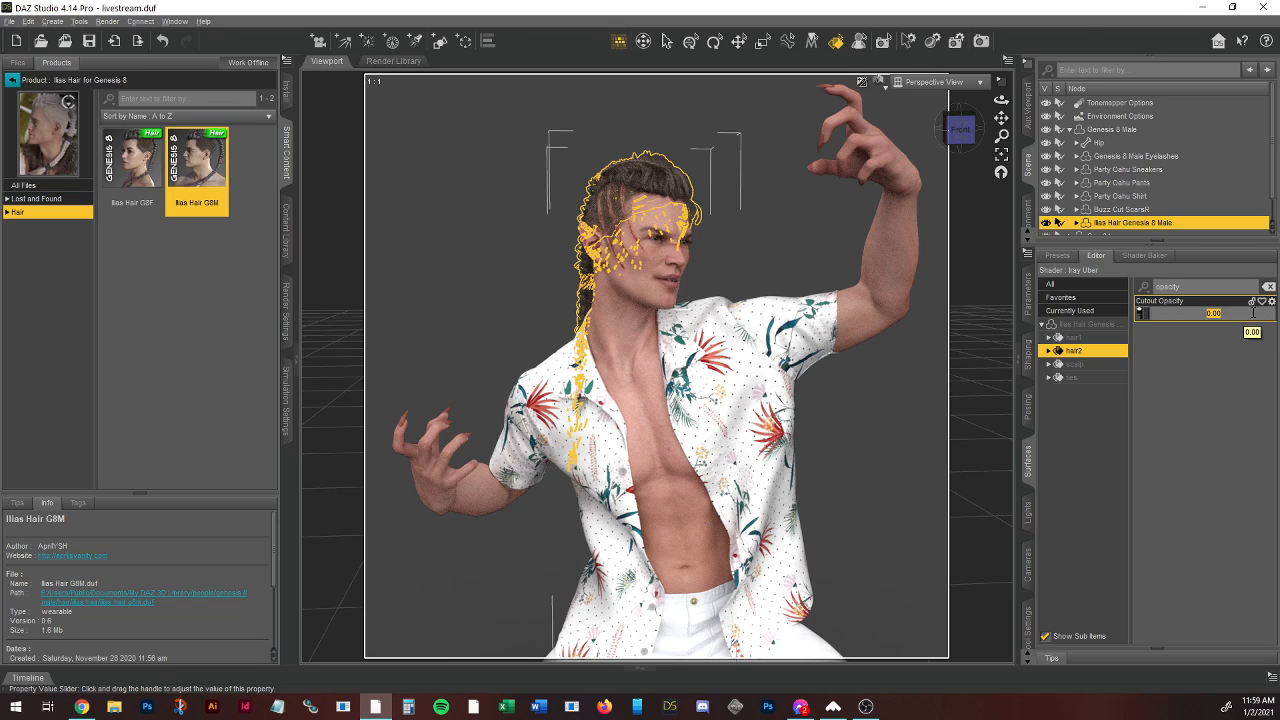
left_click(802, 226)
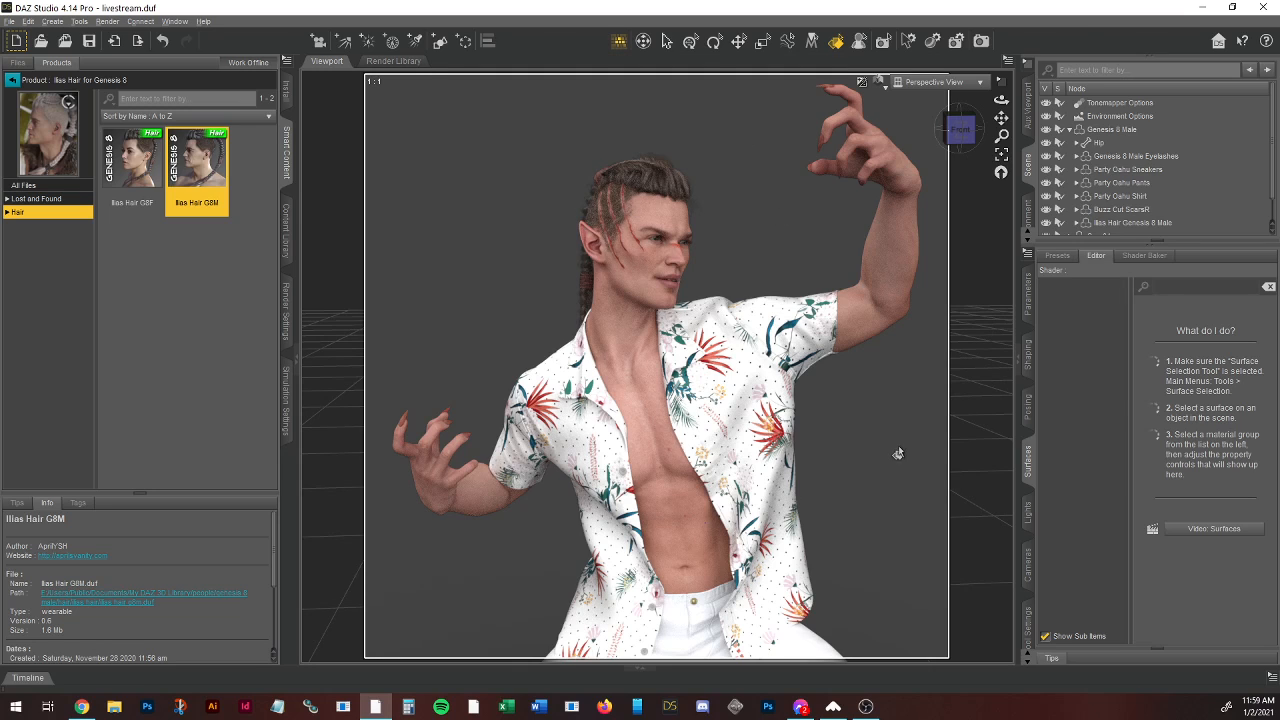
Step: Switch the viewport's draw style from the Iray preview to Smooth Shaded
left_click(944, 83)
left_click(884, 76)
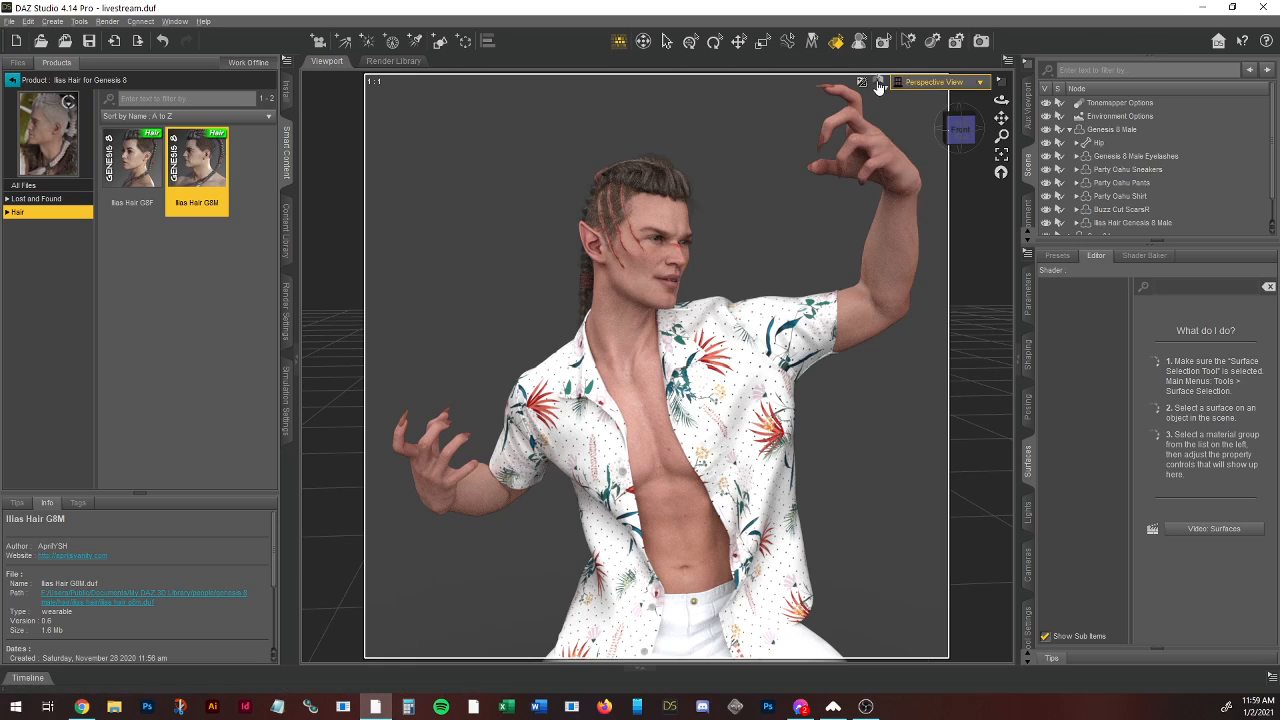
left_click(884, 80)
left_click(854, 180)
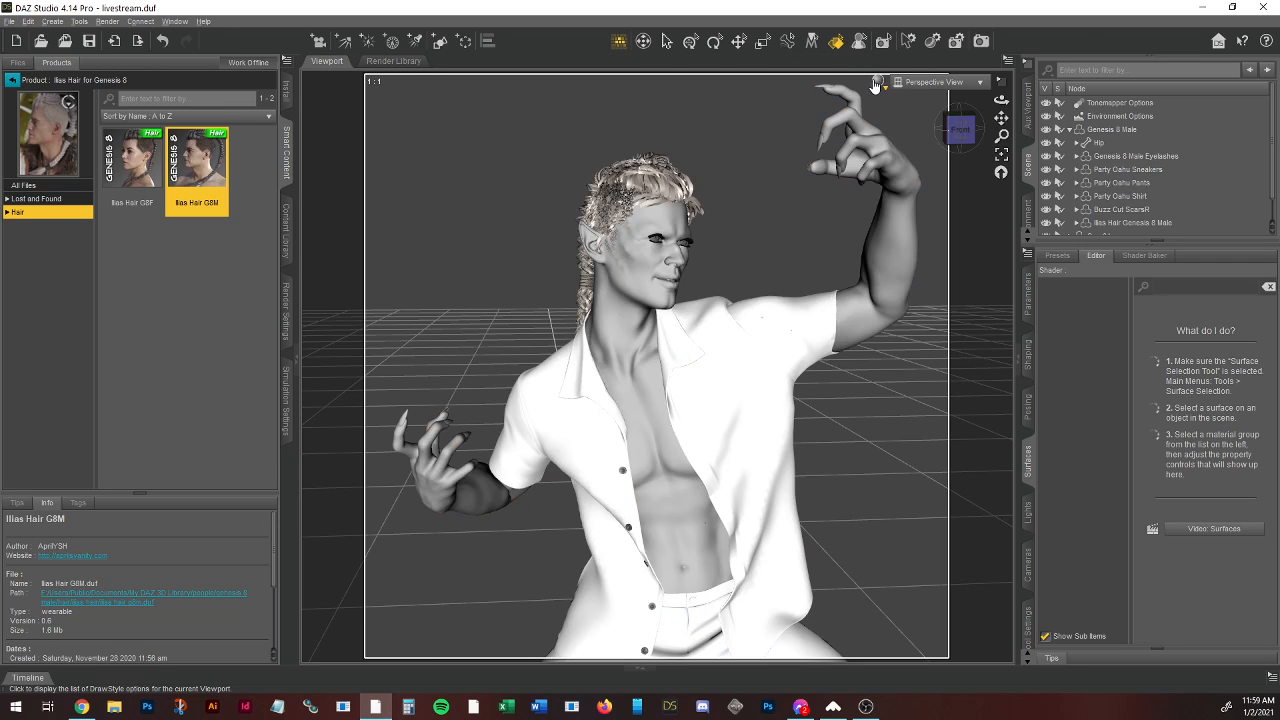
Step: Swing the Ilias hair's braid out behind the character's back in side view with the ActivePose tool
left_click_drag(952, 131, 1035, 132)
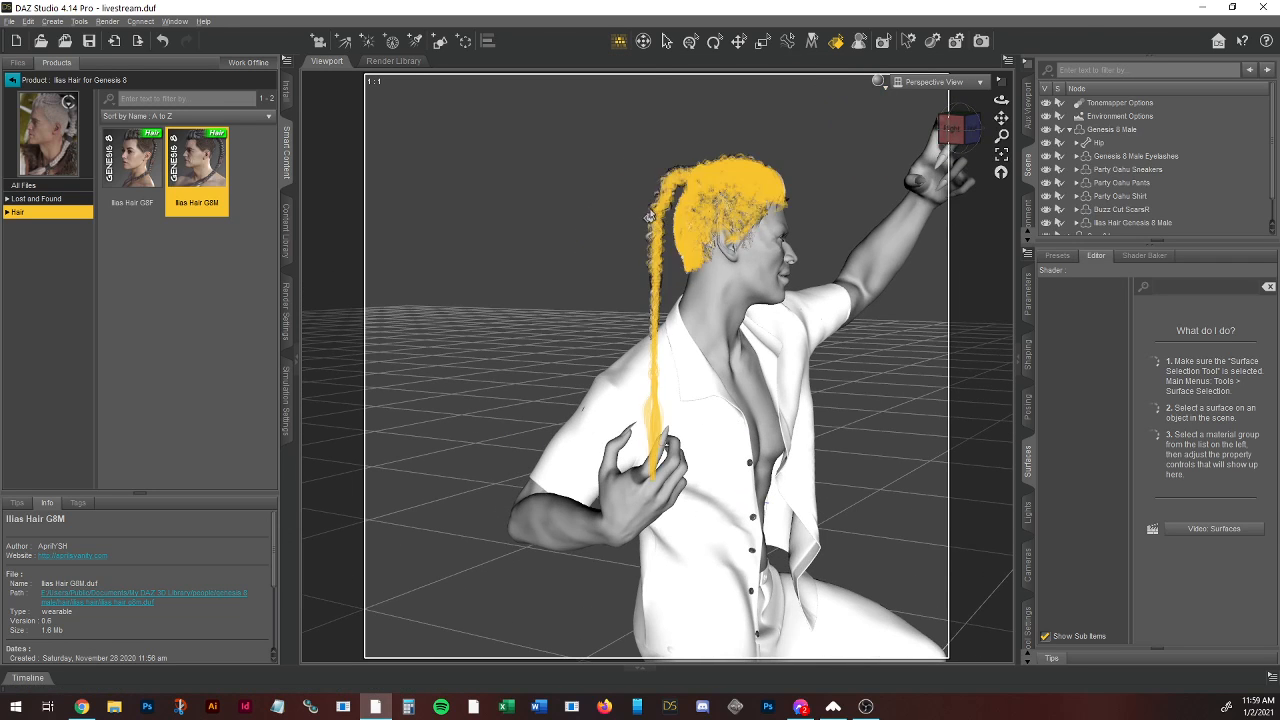
left_click(788, 40)
left_click_drag(656, 305, 563, 400)
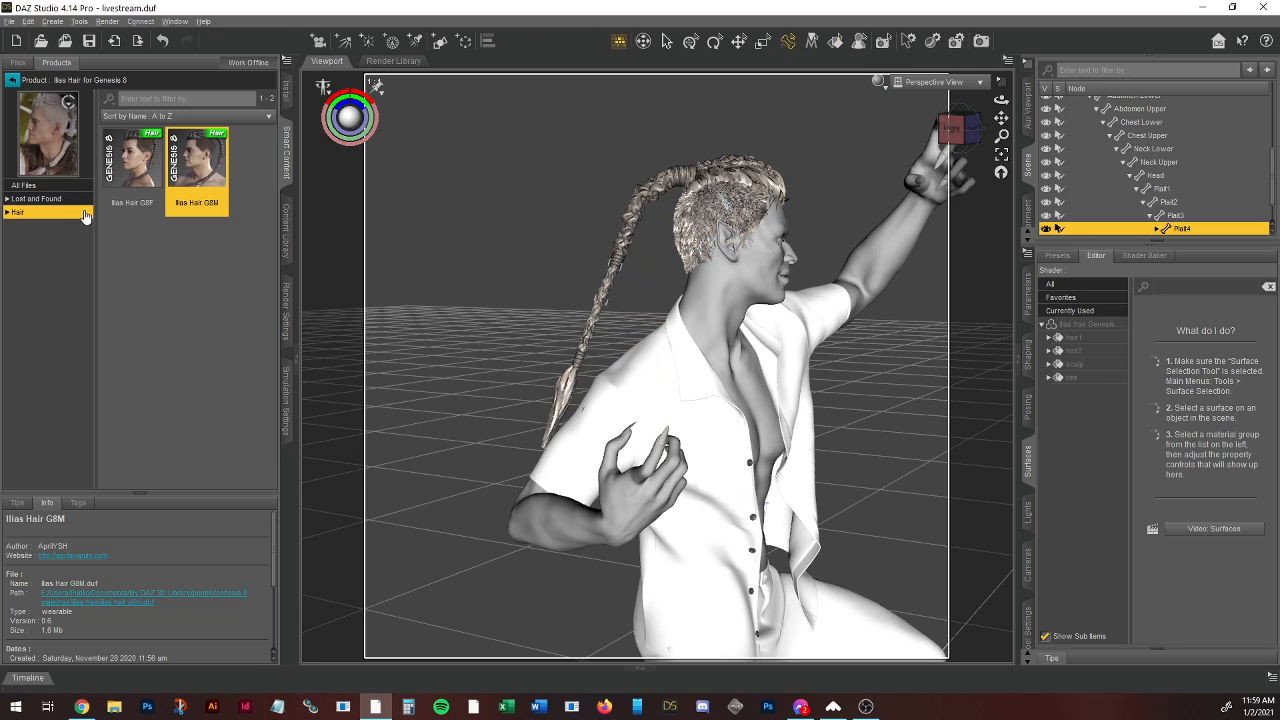
left_click_drag(609, 260, 597, 250)
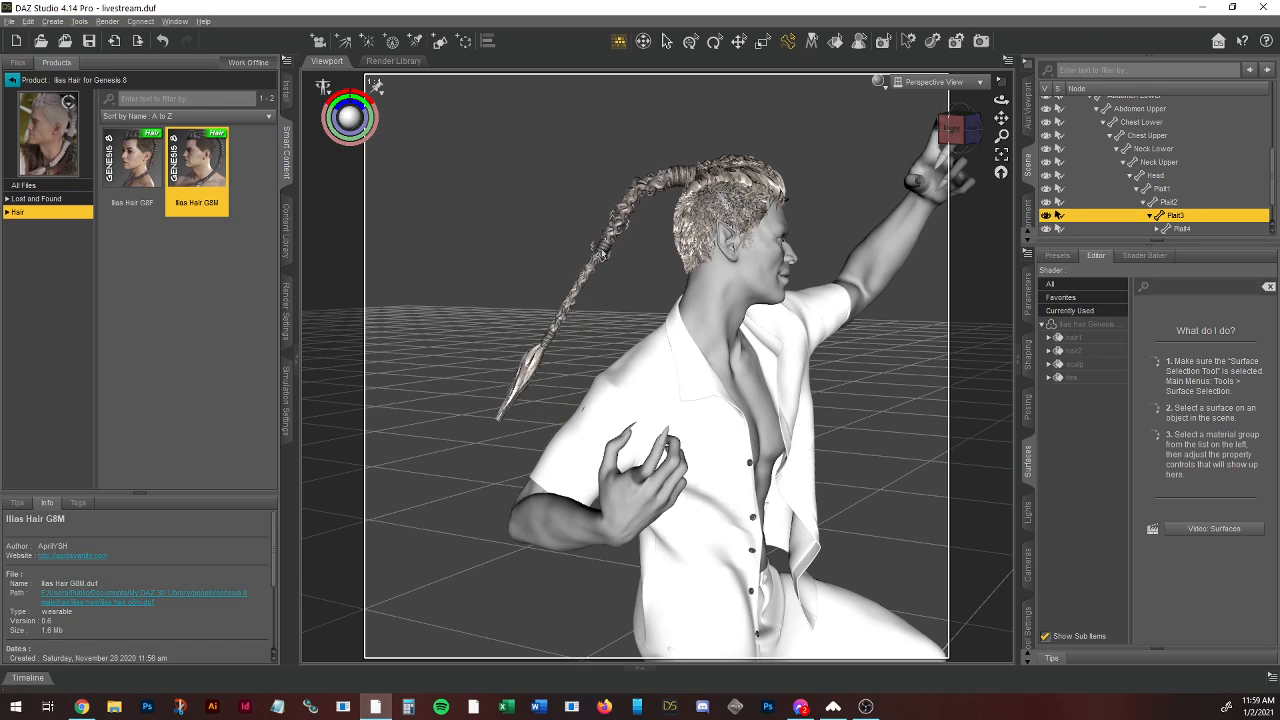
Step: Adjust the braid from the front with ActivePose so it slants down past the shoulder, ending with Plait4 selected
left_click_drag(962, 129, 885, 110)
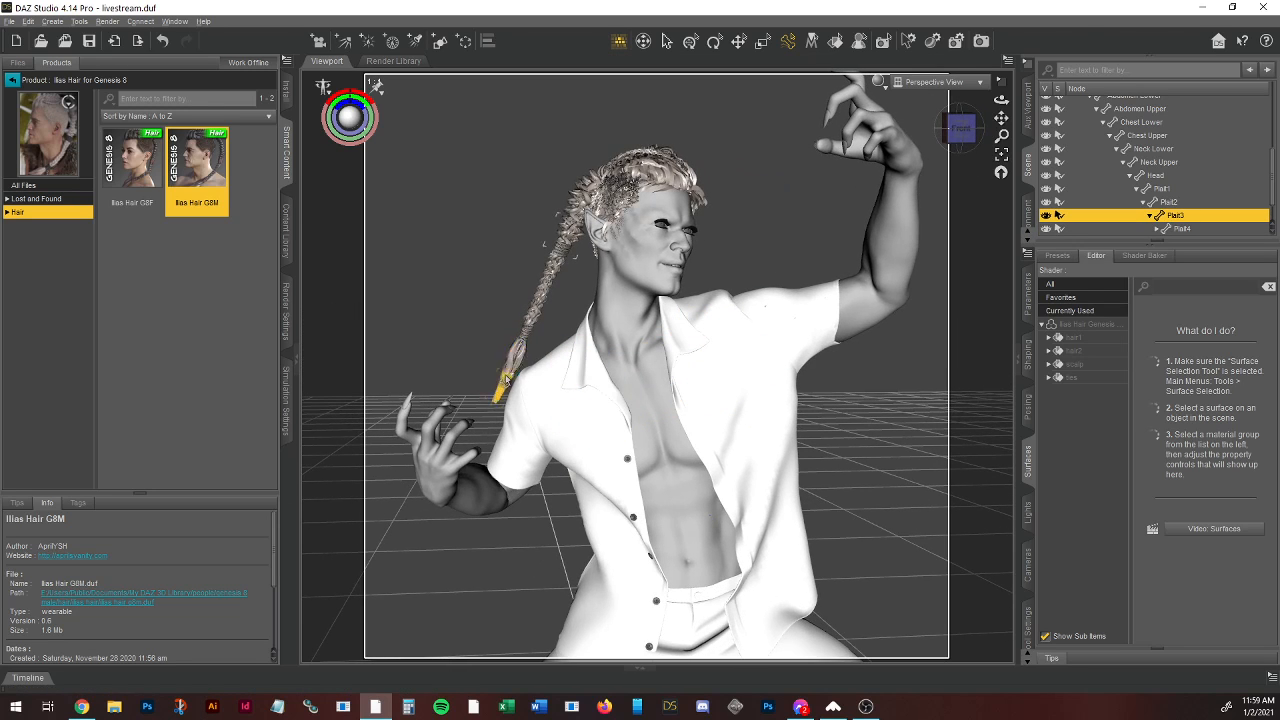
left_click_drag(508, 370, 449, 303)
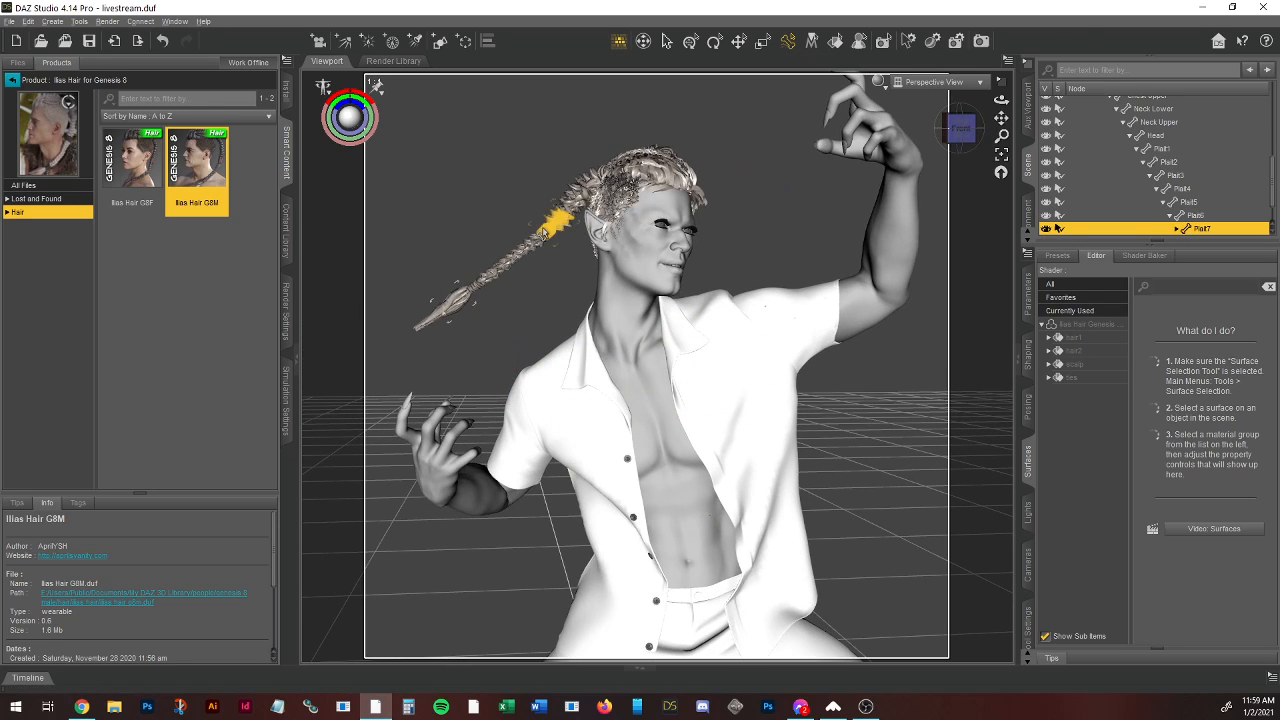
left_click_drag(556, 246, 570, 292)
left_click(568, 296)
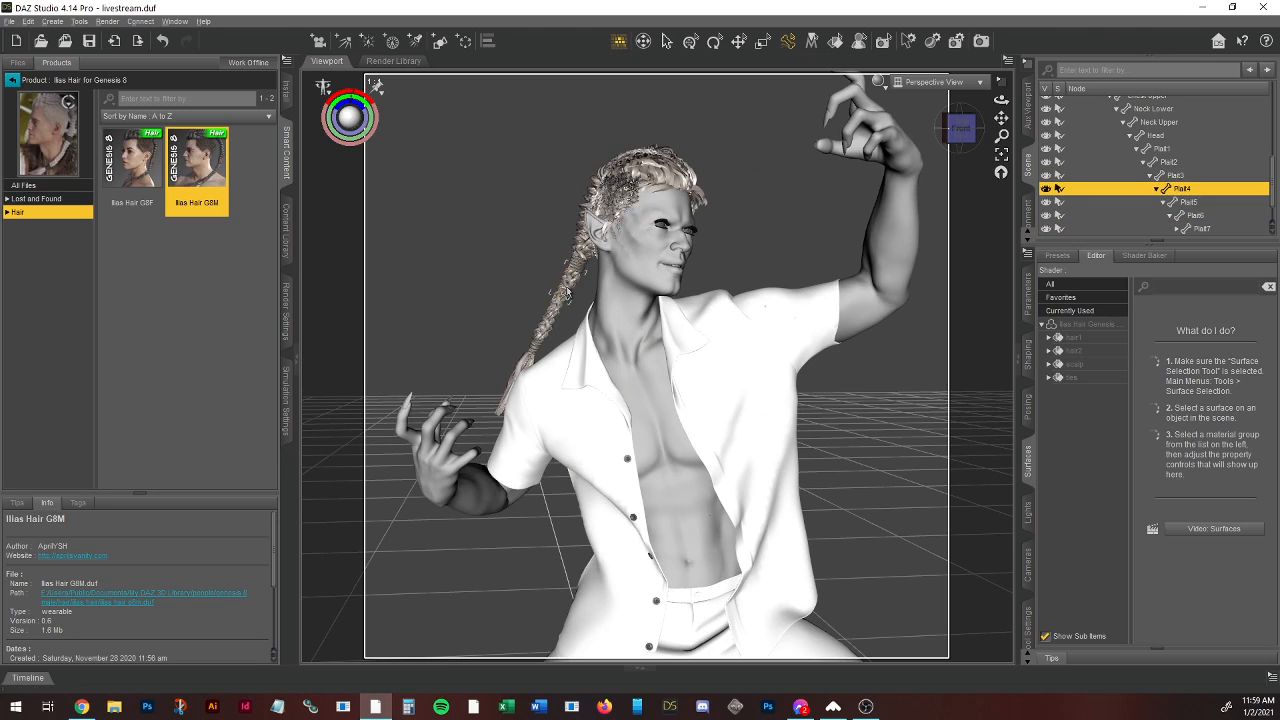
Step: Curve the braid outward by setting the Side-Side rotation of Plait4 to 10 and Plait6 to 25
left_click(1028, 298)
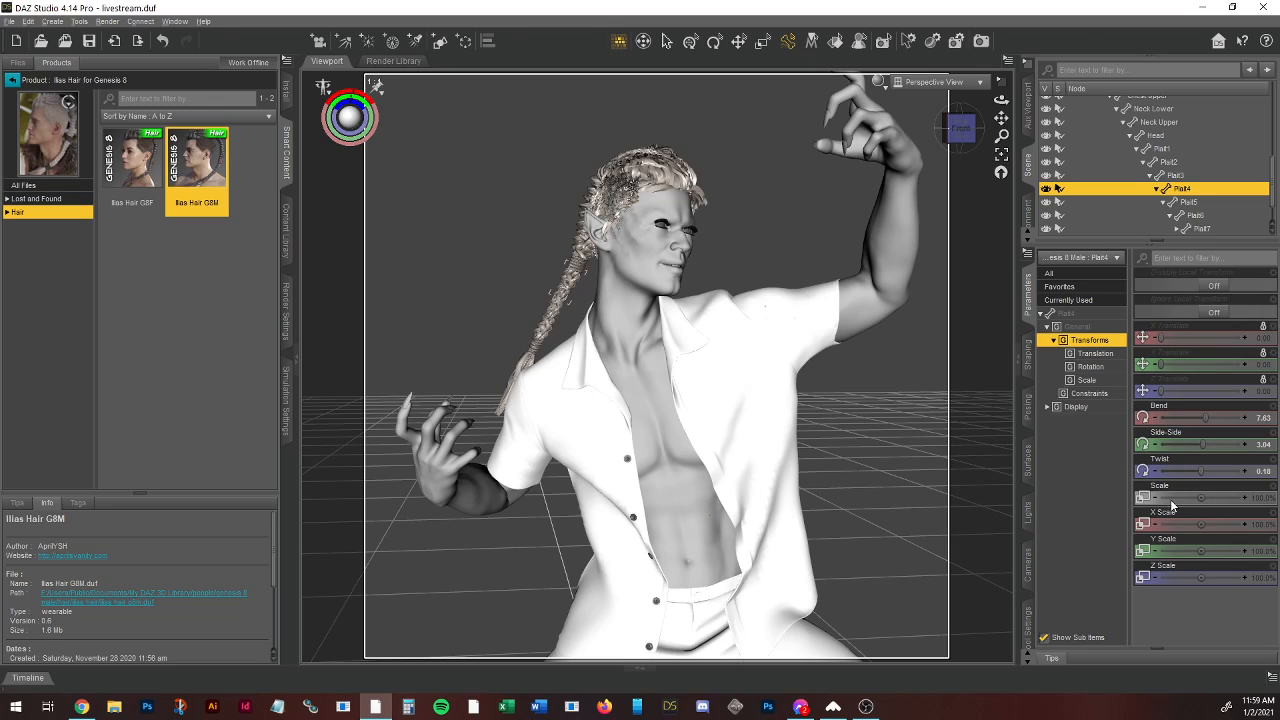
mouse_move(1207, 444)
left_mouse_down()
mouse_move(1220, 444)
mouse_move(1208, 444)
left_mouse_up()
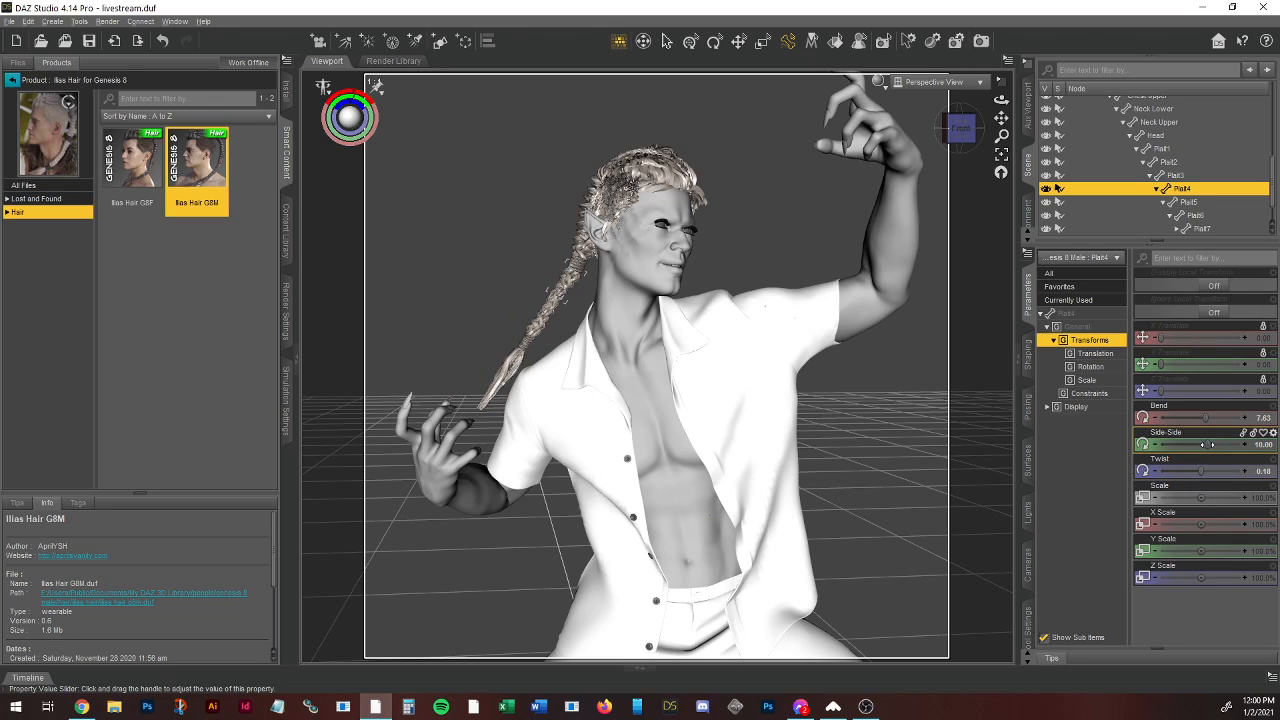
left_click(550, 321)
left_click_drag(1205, 444, 1224, 444)
left_click(522, 343)
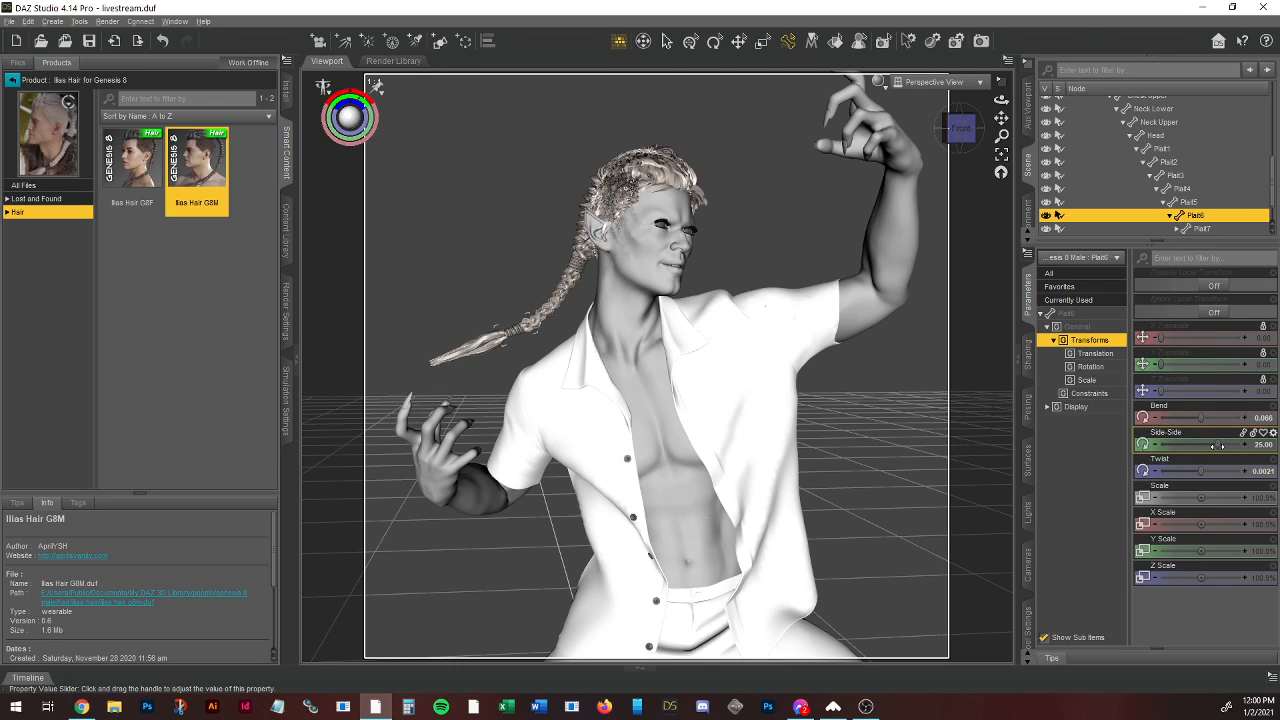
Step: Curl the braid's tip downward by rotating its end bones sideways, with Plait8's Side-Side at -45
left_click(494, 342)
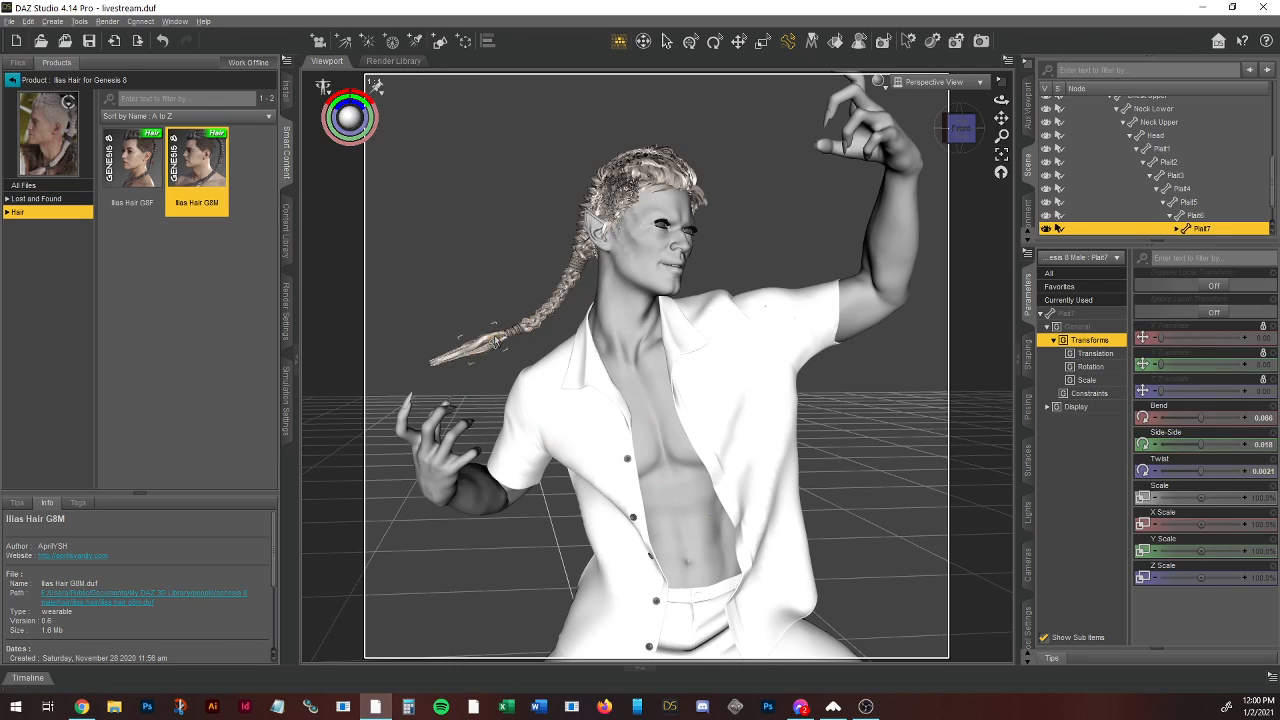
left_click_drag(1198, 443, 1168, 444)
left_click(440, 340)
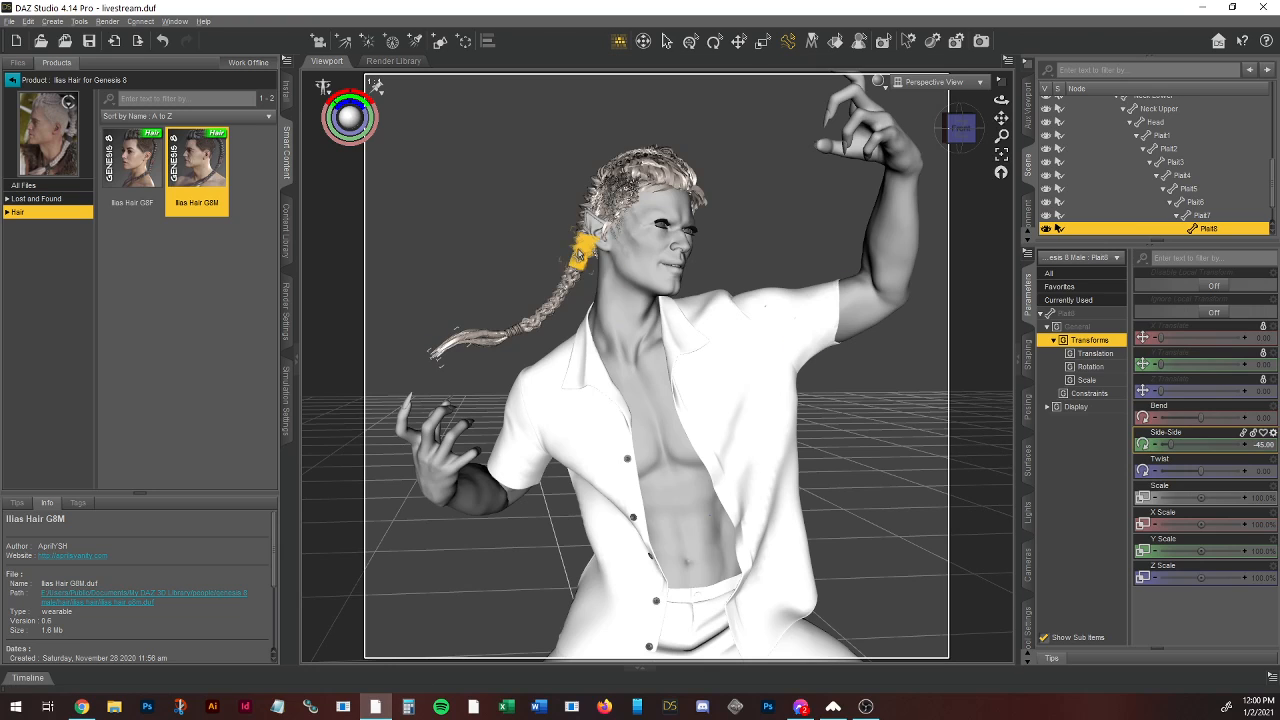
Step: Select the whole Ilias hair and compare the Cutout Opacity of its hair1 and hair2 surfaces
left_click_drag(964, 131, 956, 128)
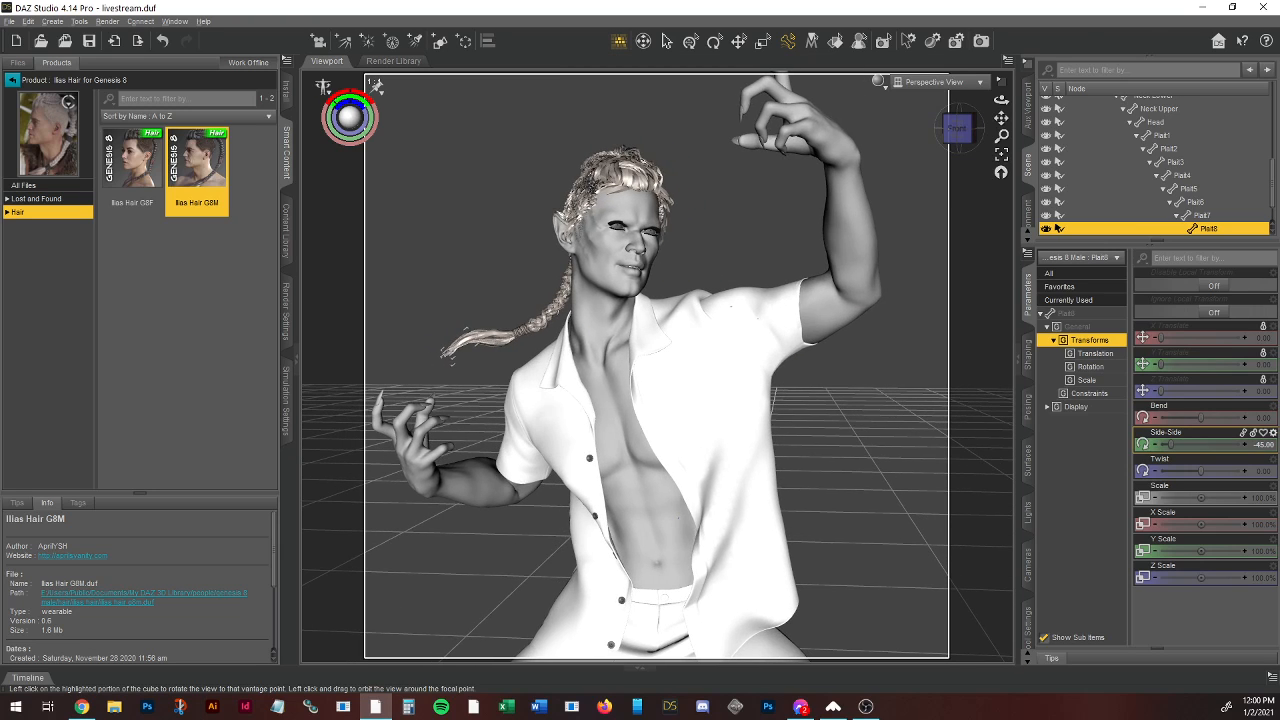
scroll(1148, 176, "up", 3)
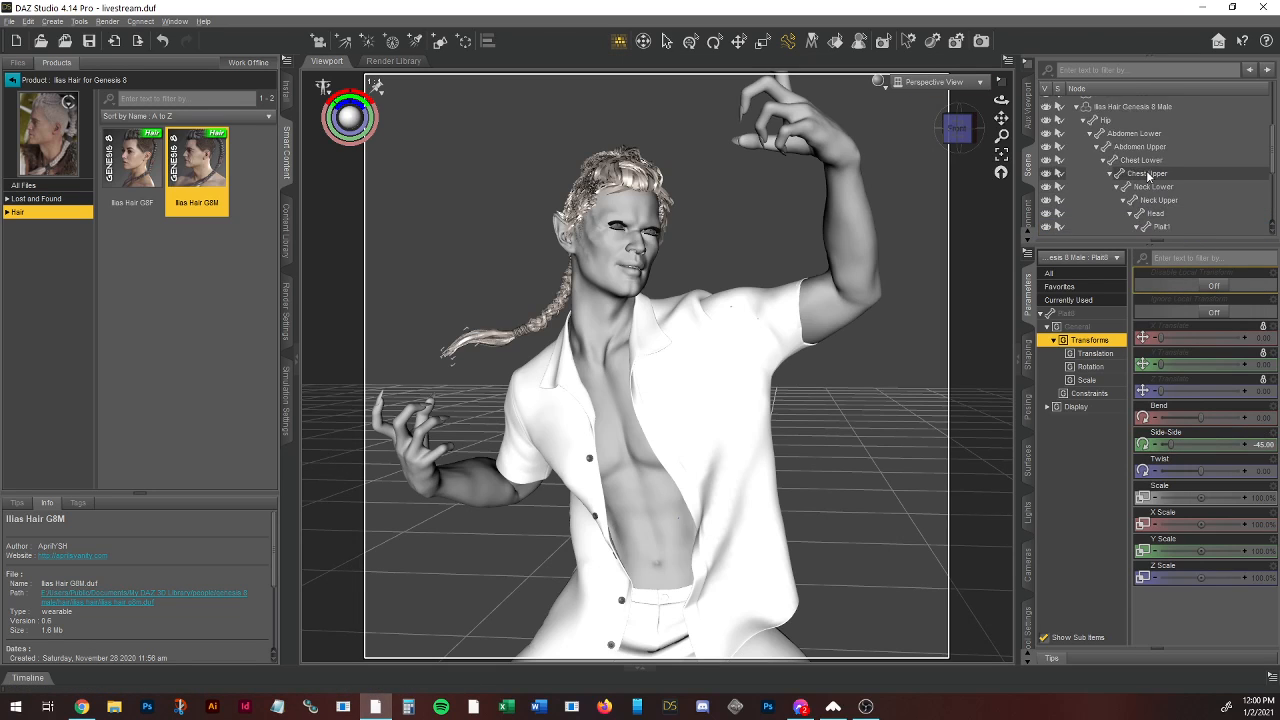
scroll(1148, 176, "up", 1)
left_click(1111, 113)
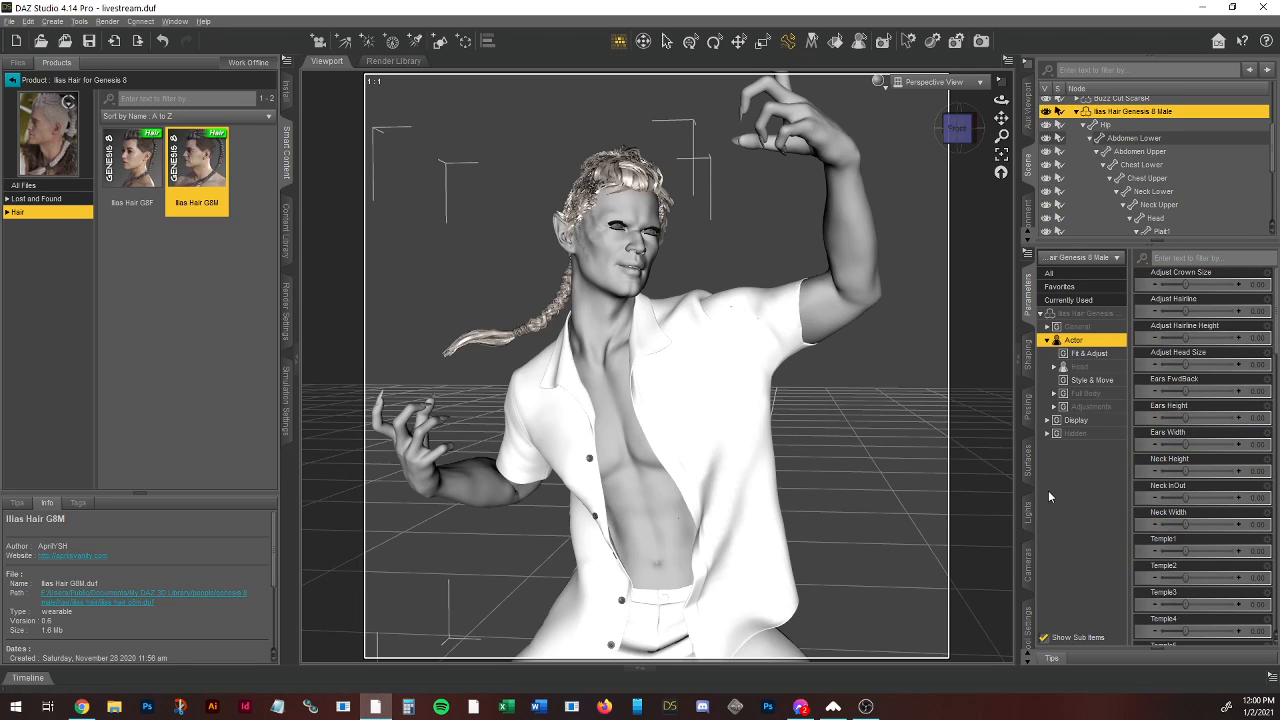
left_click(1028, 462)
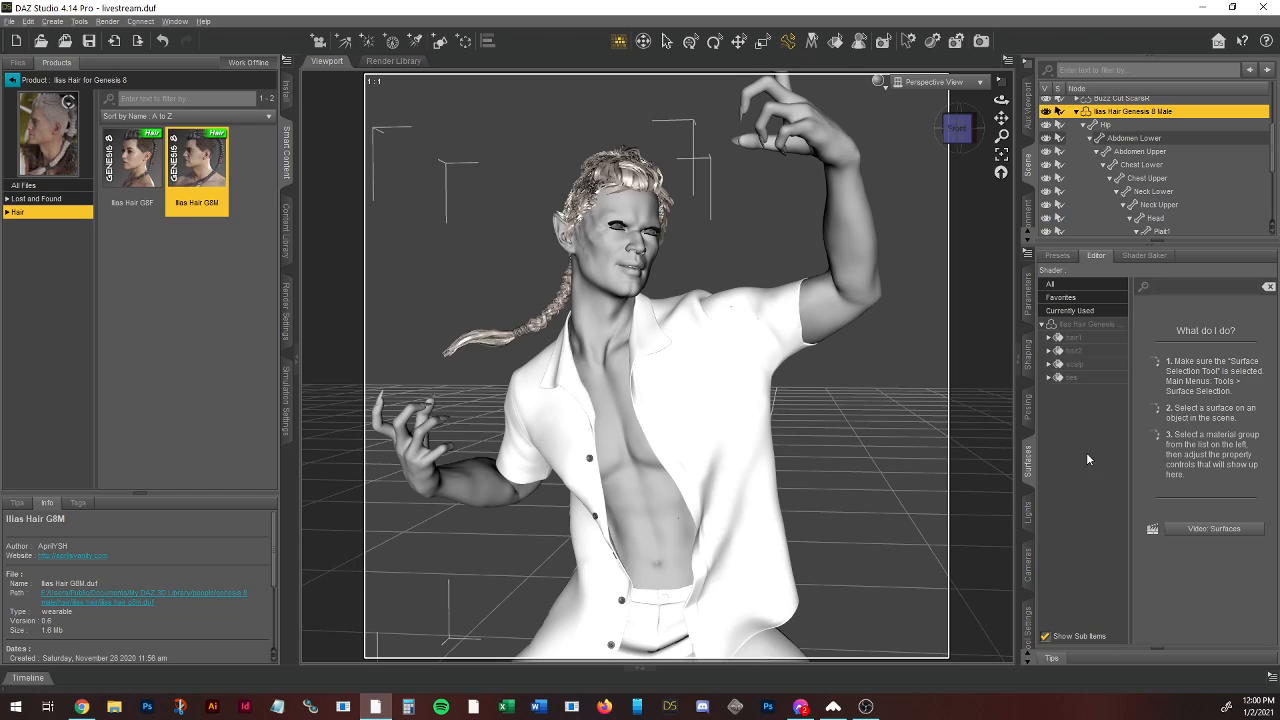
left_click(1075, 338)
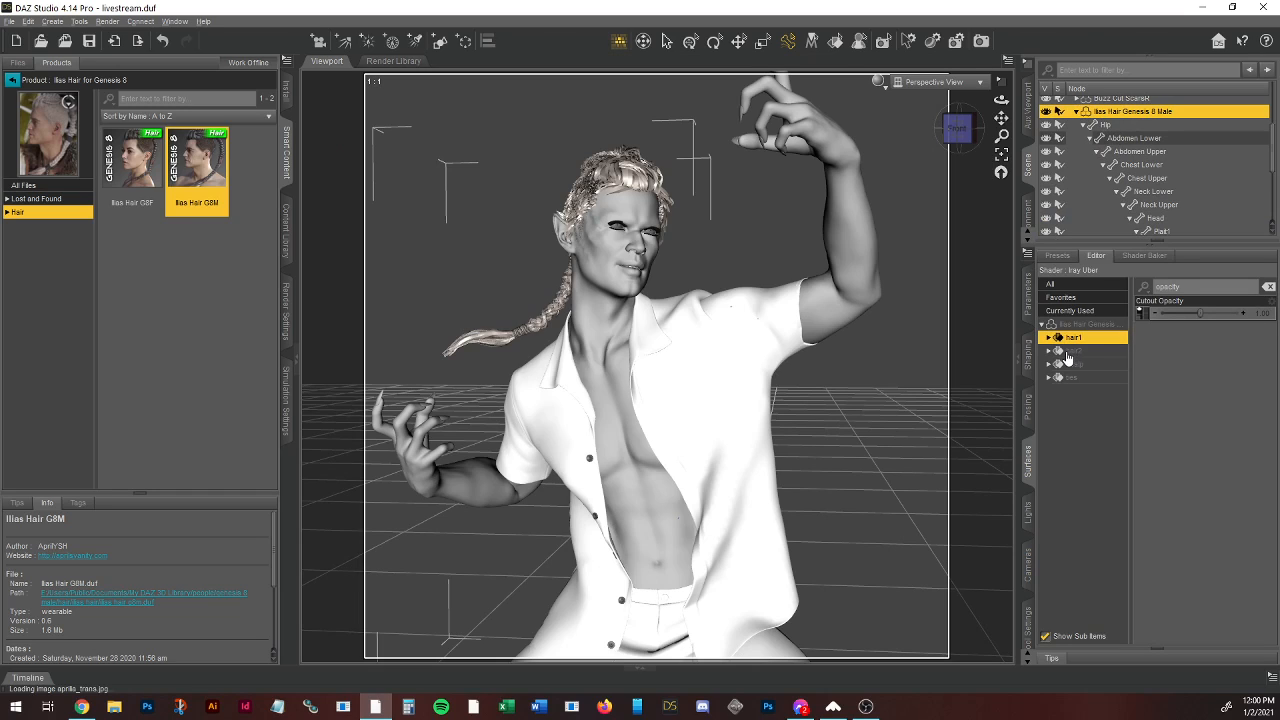
left_click(1079, 352)
left_click(1074, 338)
left_click(1268, 315)
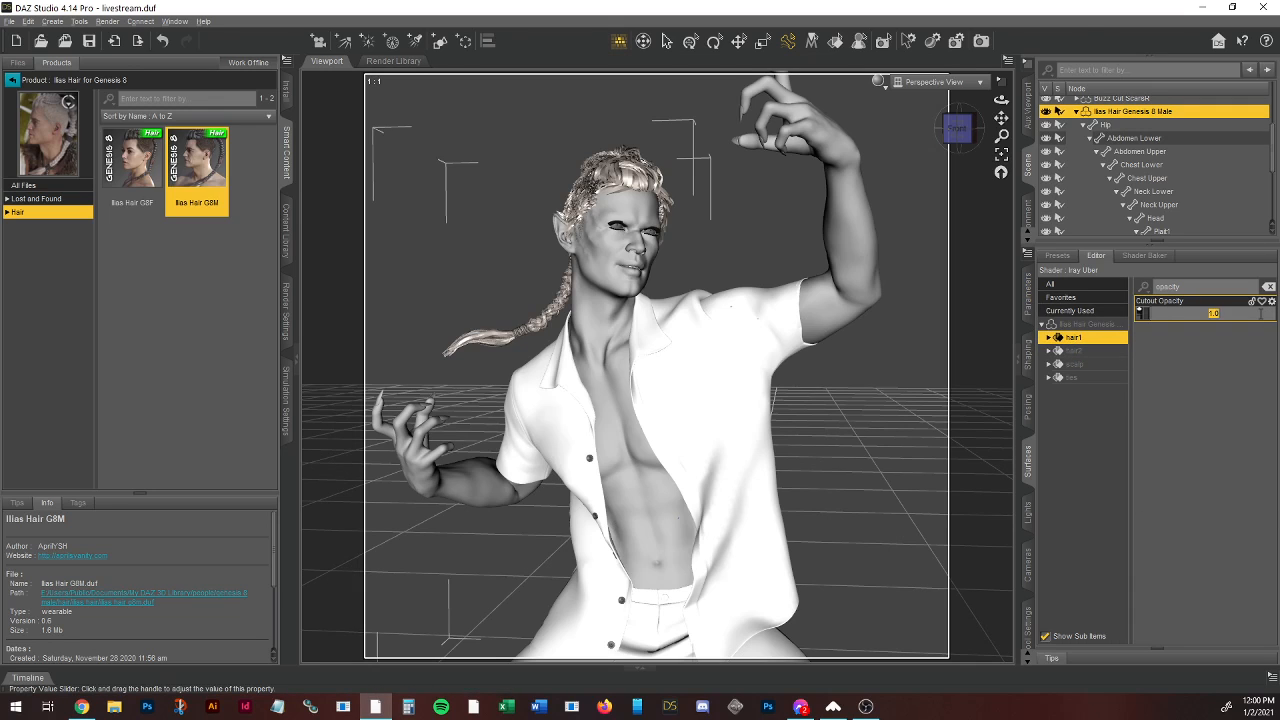
Step: Bring up the Ilias hair's Mesh Resolution settings and save the scene with the view closer on the character
left_click(1027, 293)
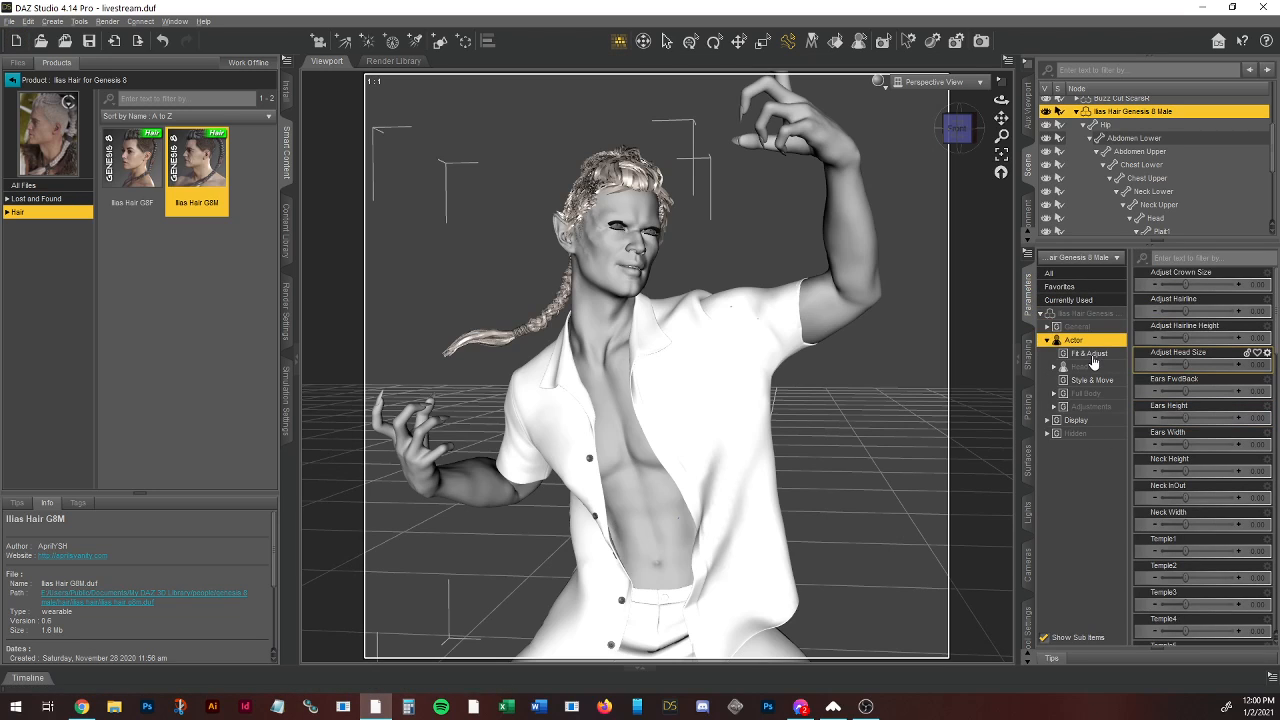
left_click(1047, 328)
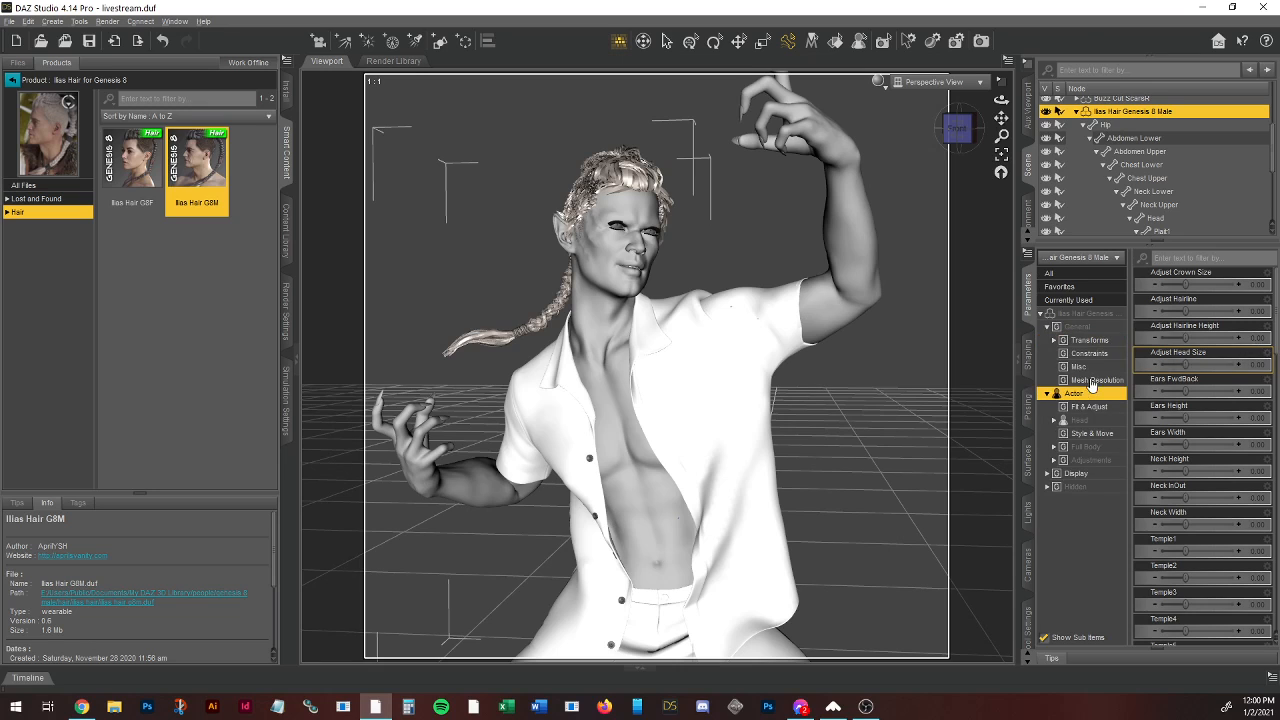
left_click(1090, 381)
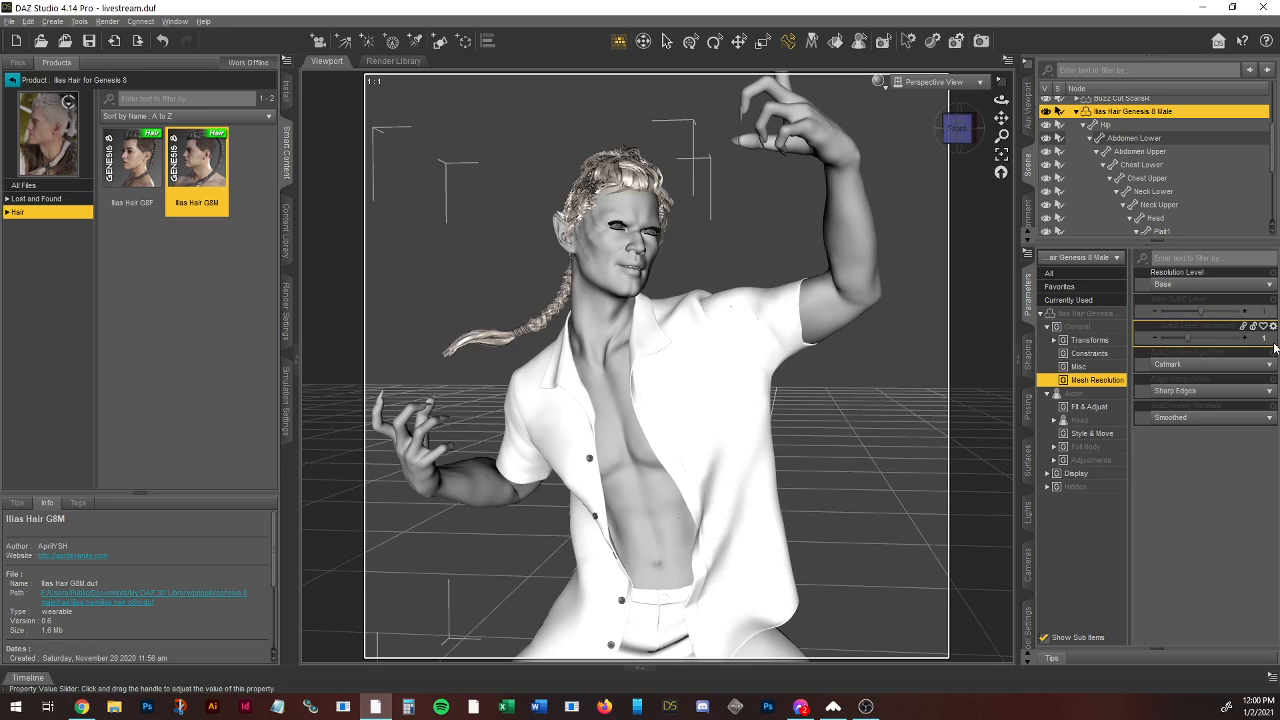
left_click_drag(1002, 119, 1054, 157)
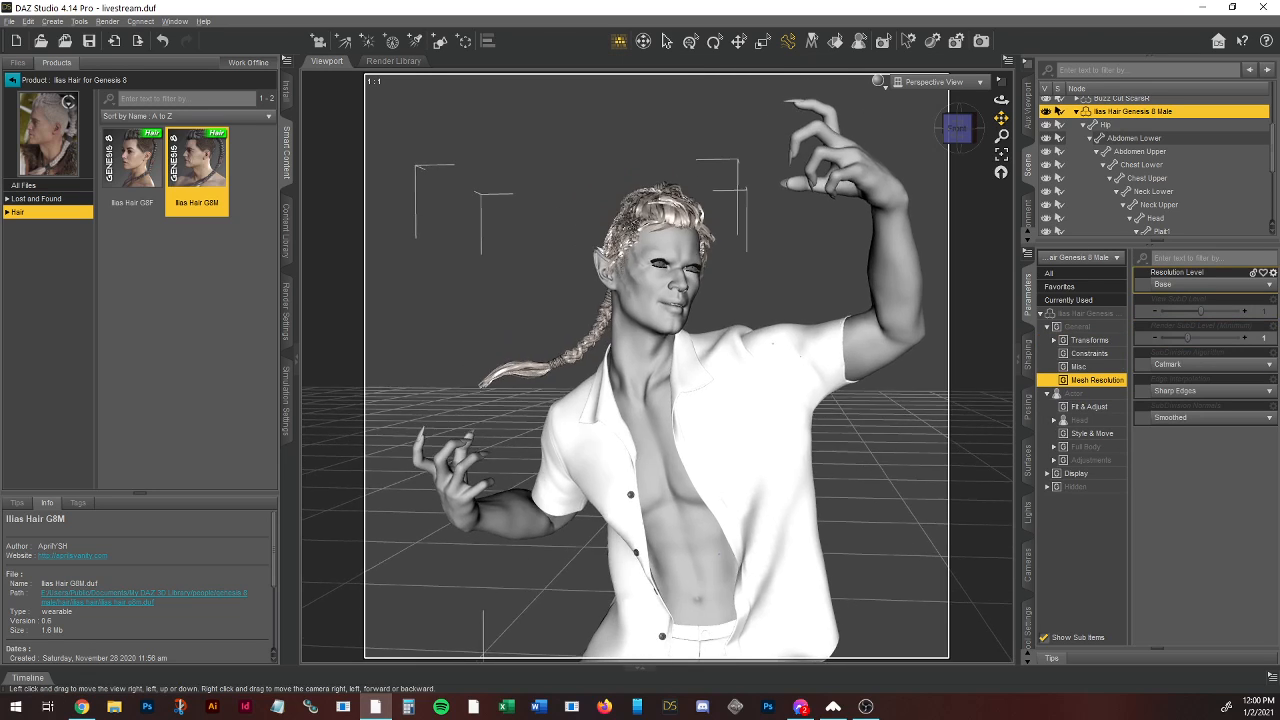
scroll(781, 264, "up", 5)
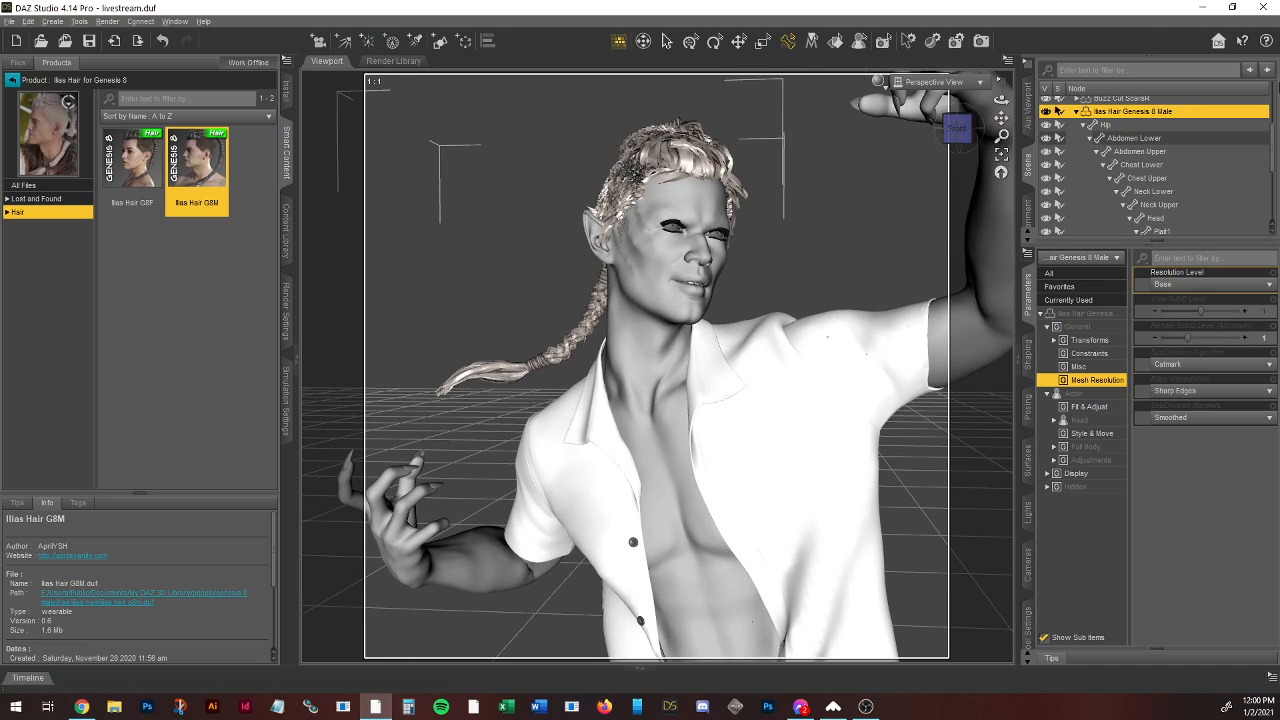
key("ctrl+s")
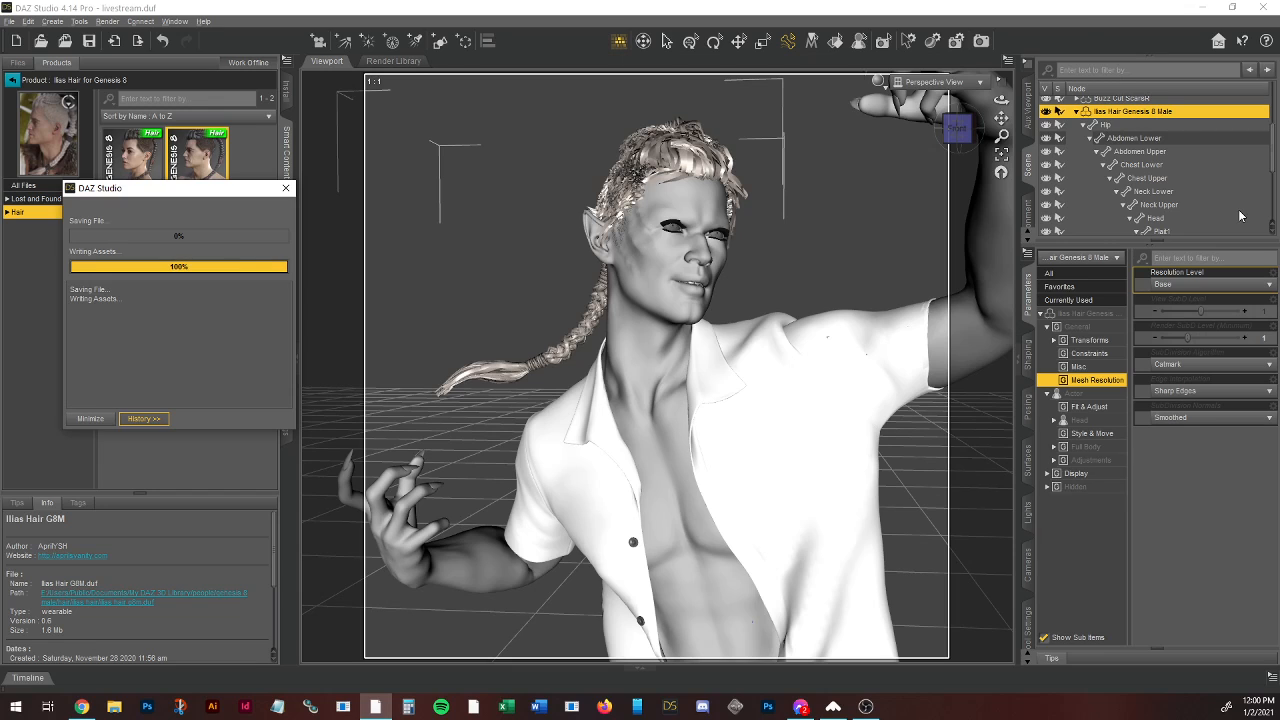
Step: Convert the Ilias hair's geometry to SubD
left_click(1031, 70)
mouse_move(1050, 187)
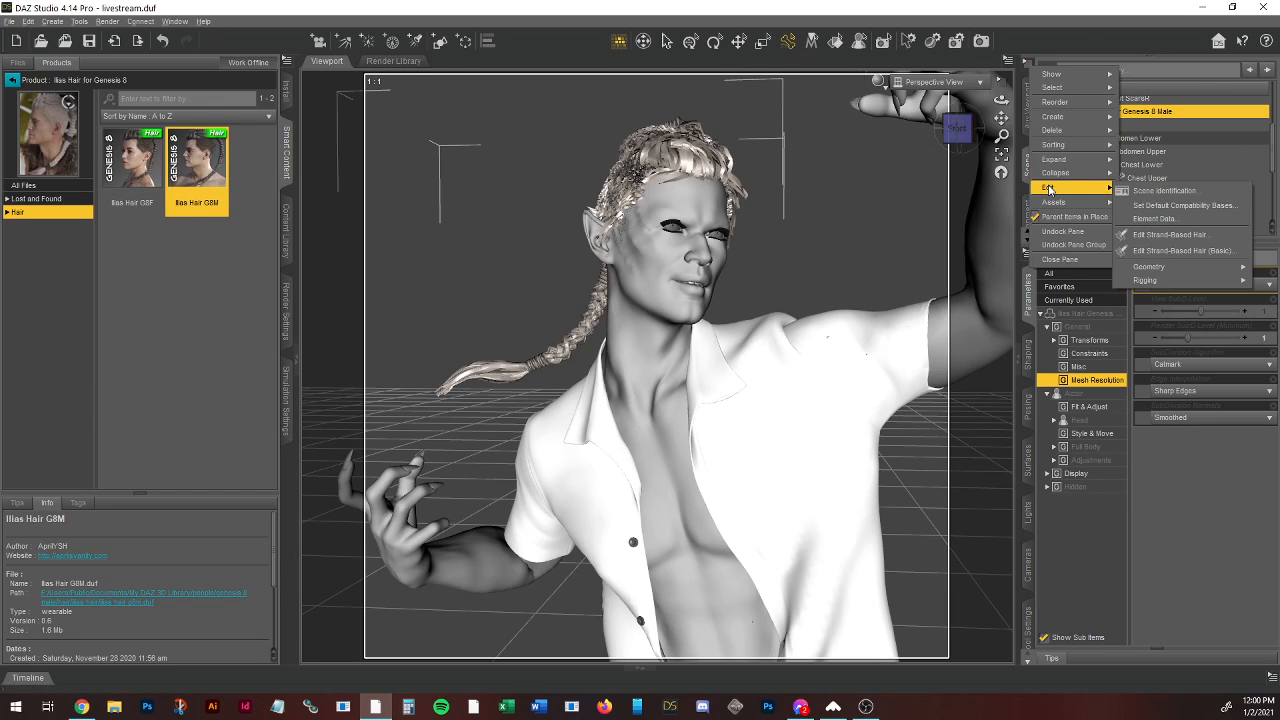
mouse_move(1169, 265)
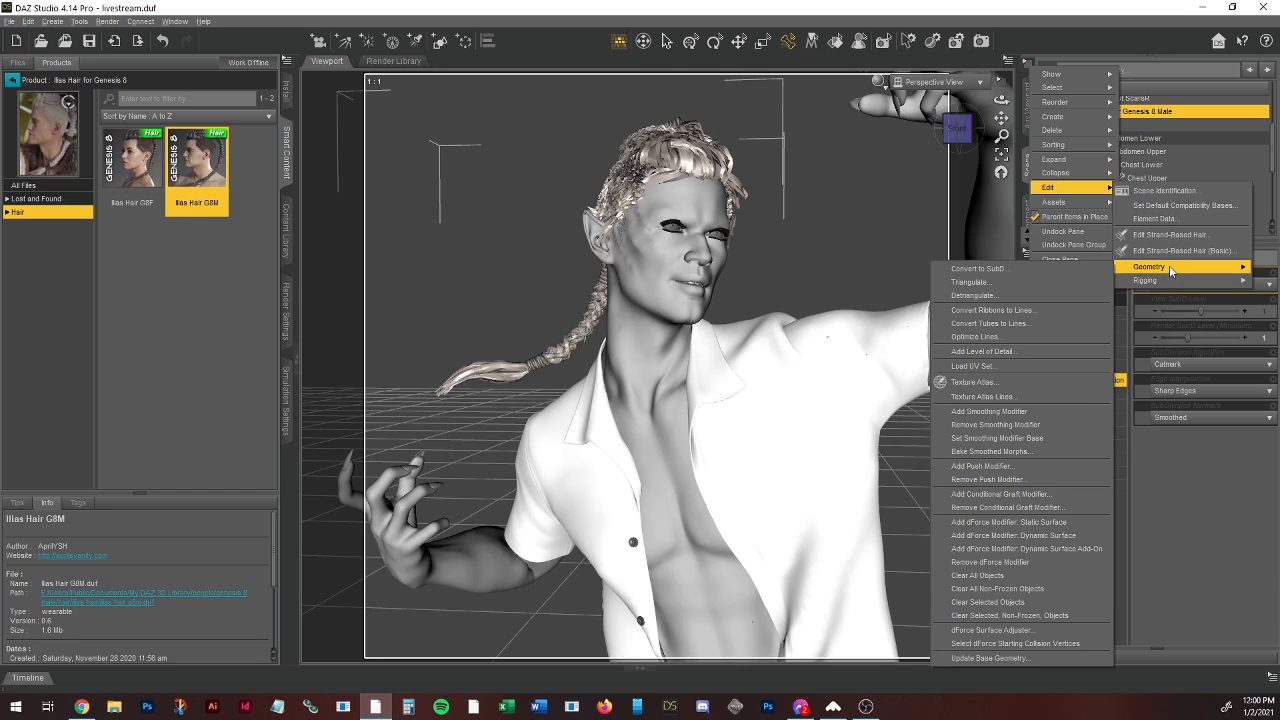
mouse_move(1097, 202)
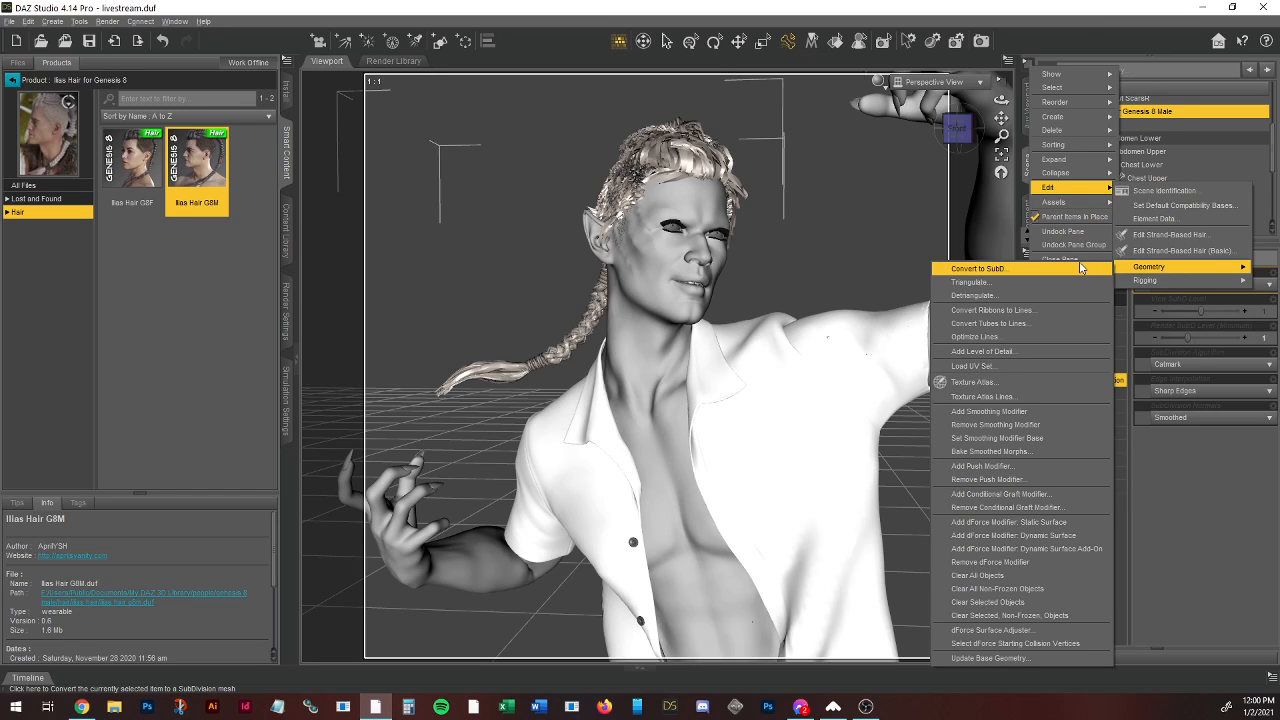
left_click(992, 269)
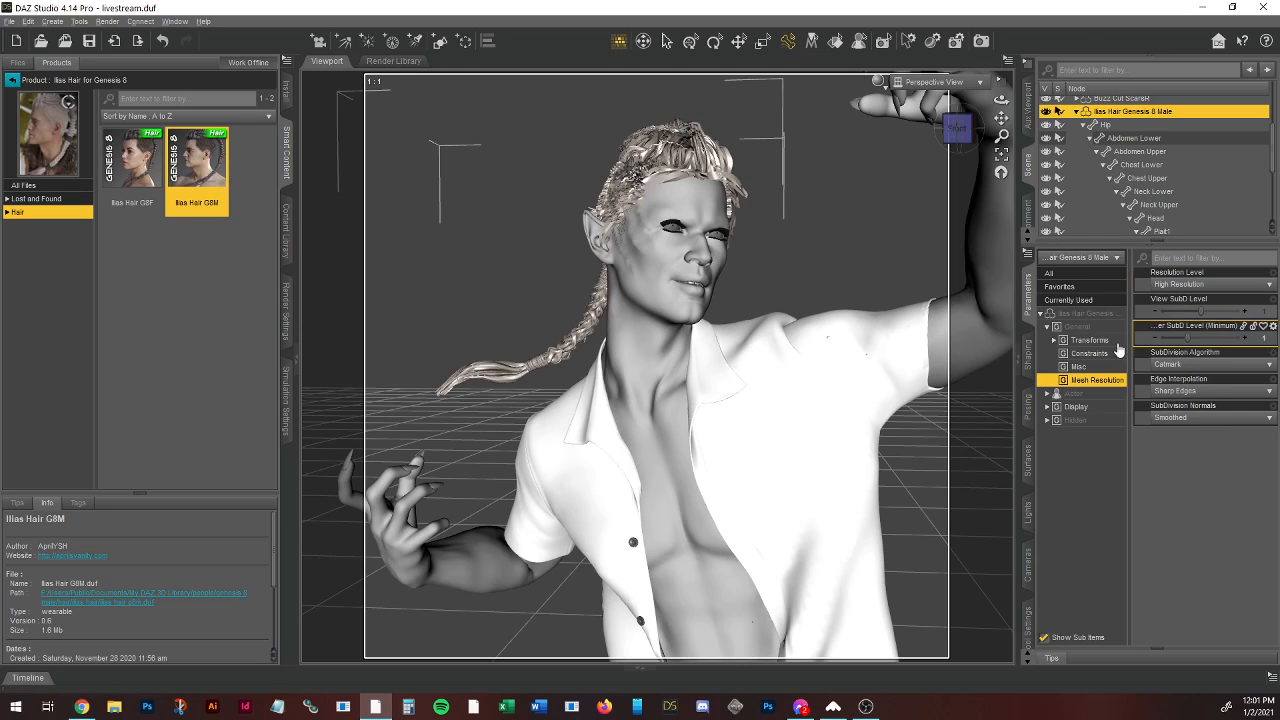
Step: Set the Ilias hair's Render SubD Level (Minimum) to 3
left_click(1266, 342)
type("3")
key("Return")
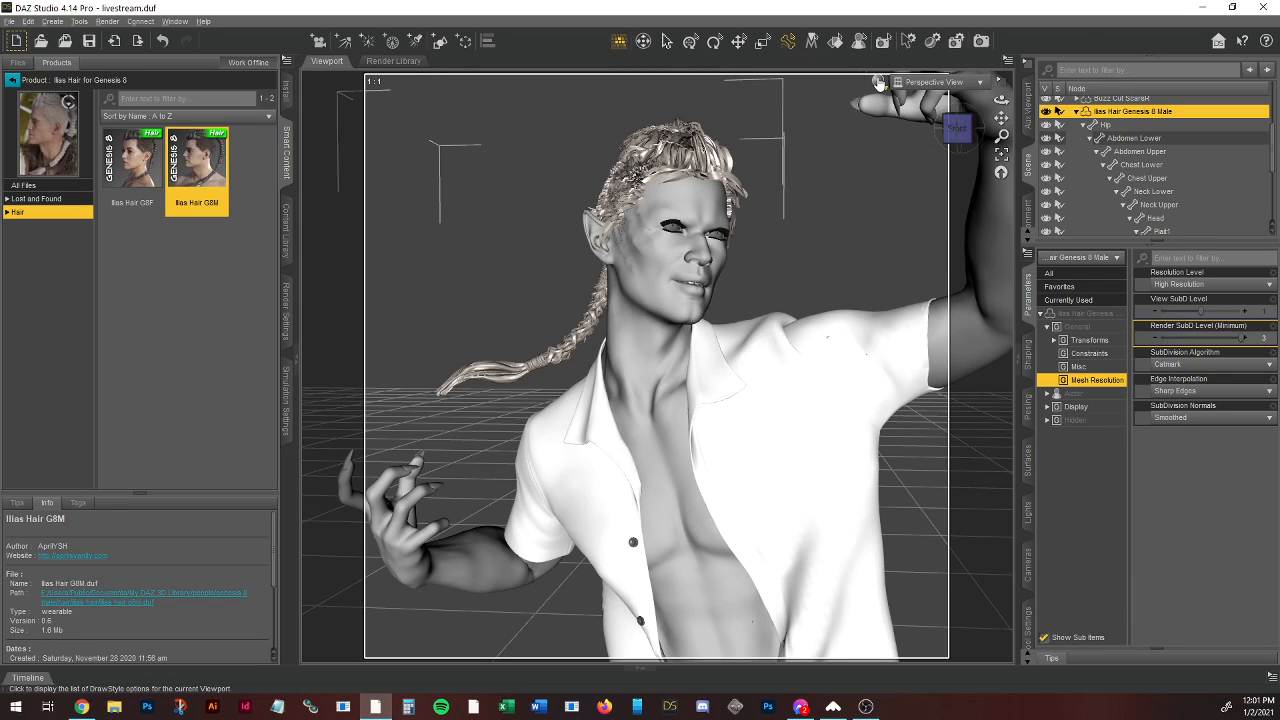
Step: Preview the scene in NVIDIA Iray and add a smoothing modifier to the Ilias hair
left_click(878, 82)
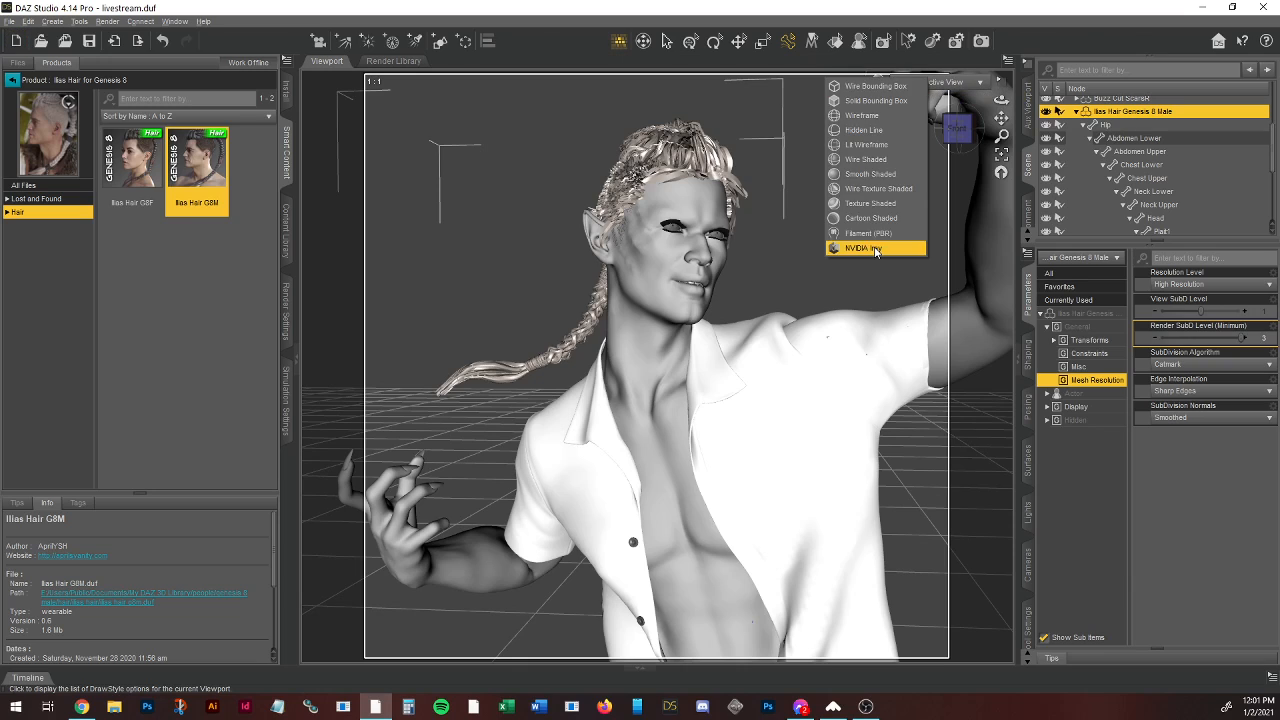
left_click(866, 248)
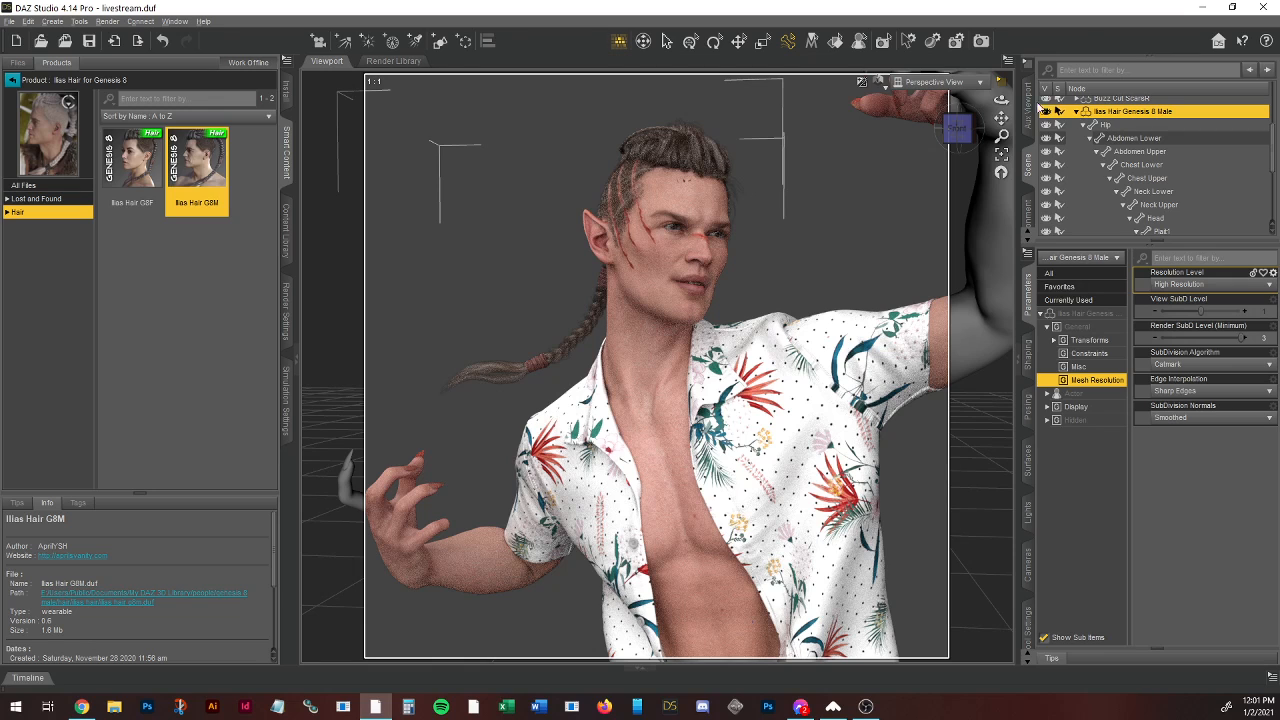
left_click(1027, 68)
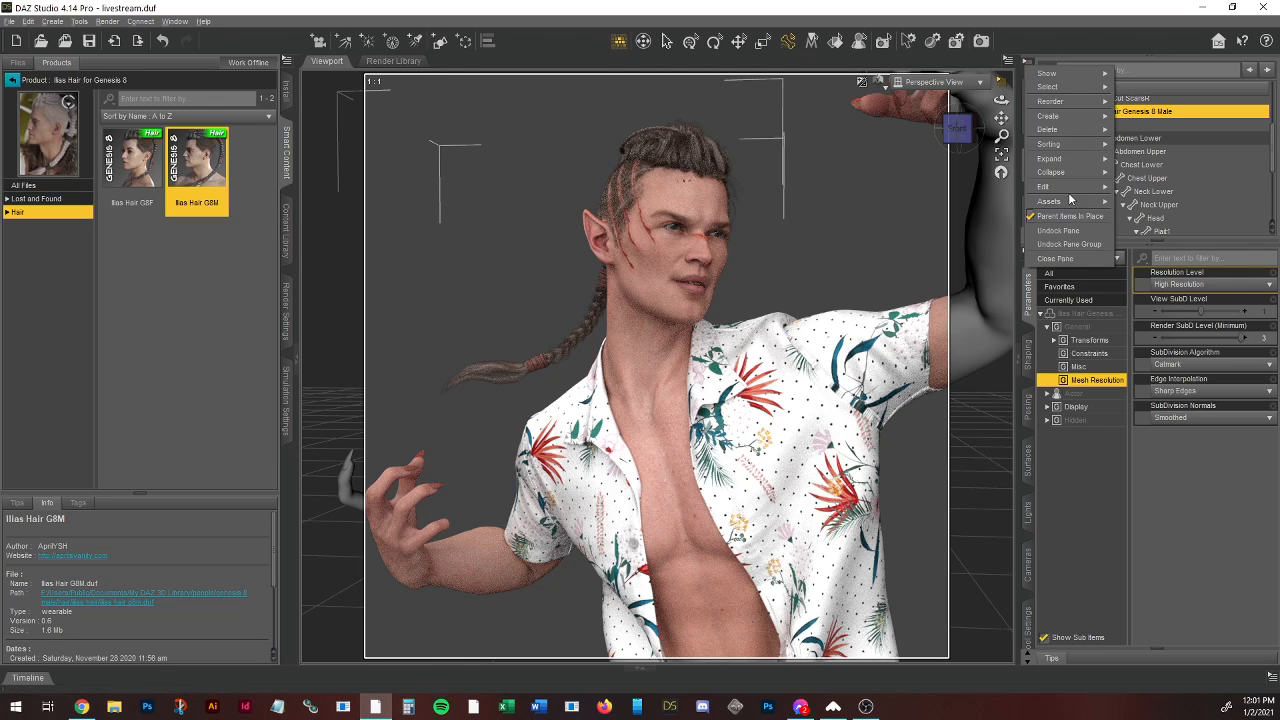
mouse_move(1070, 187)
mouse_move(1161, 265)
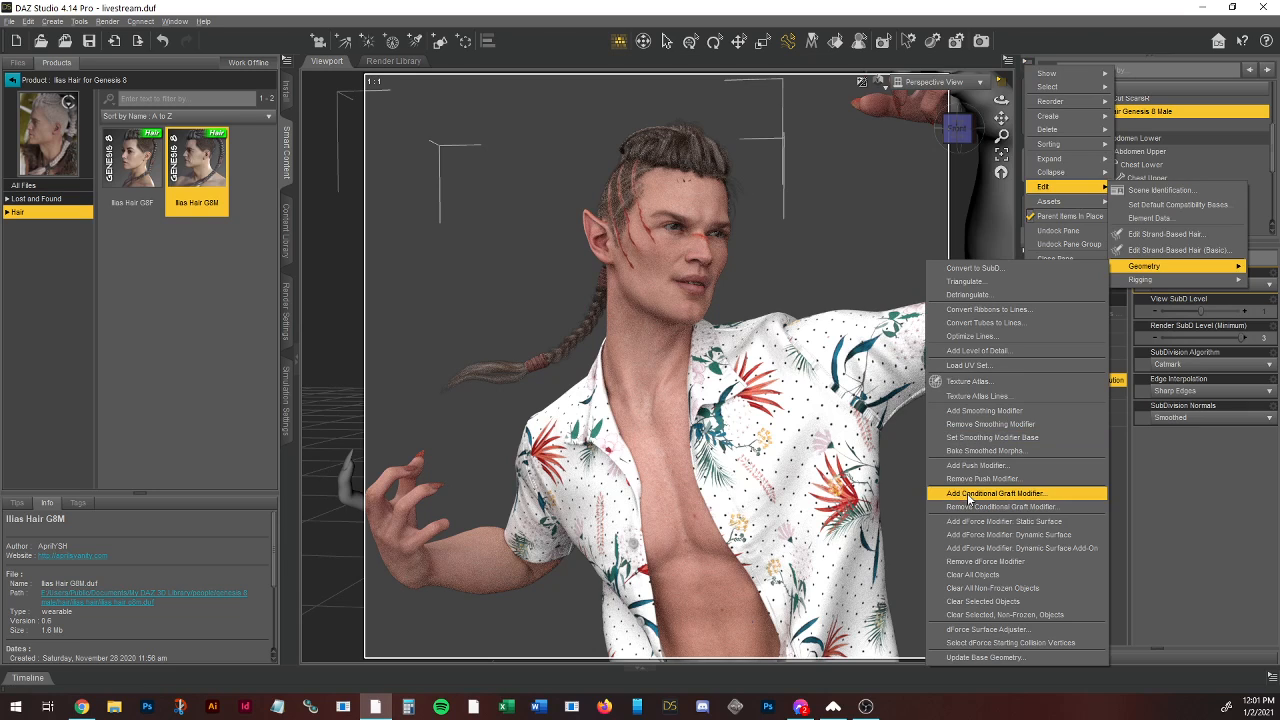
left_click(972, 413)
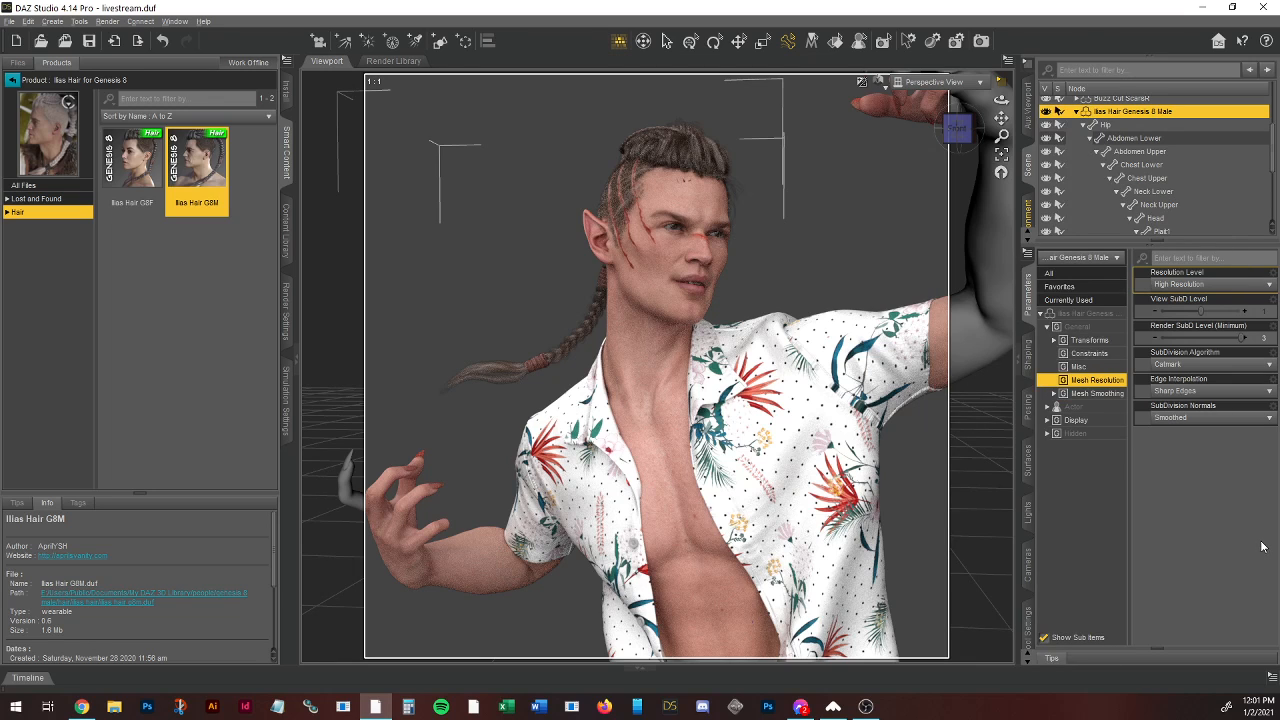
Step: Set the Ilias hair's mesh Smoothing Type to Generic and its Smoothing Iterations to 15
left_click(1096, 393)
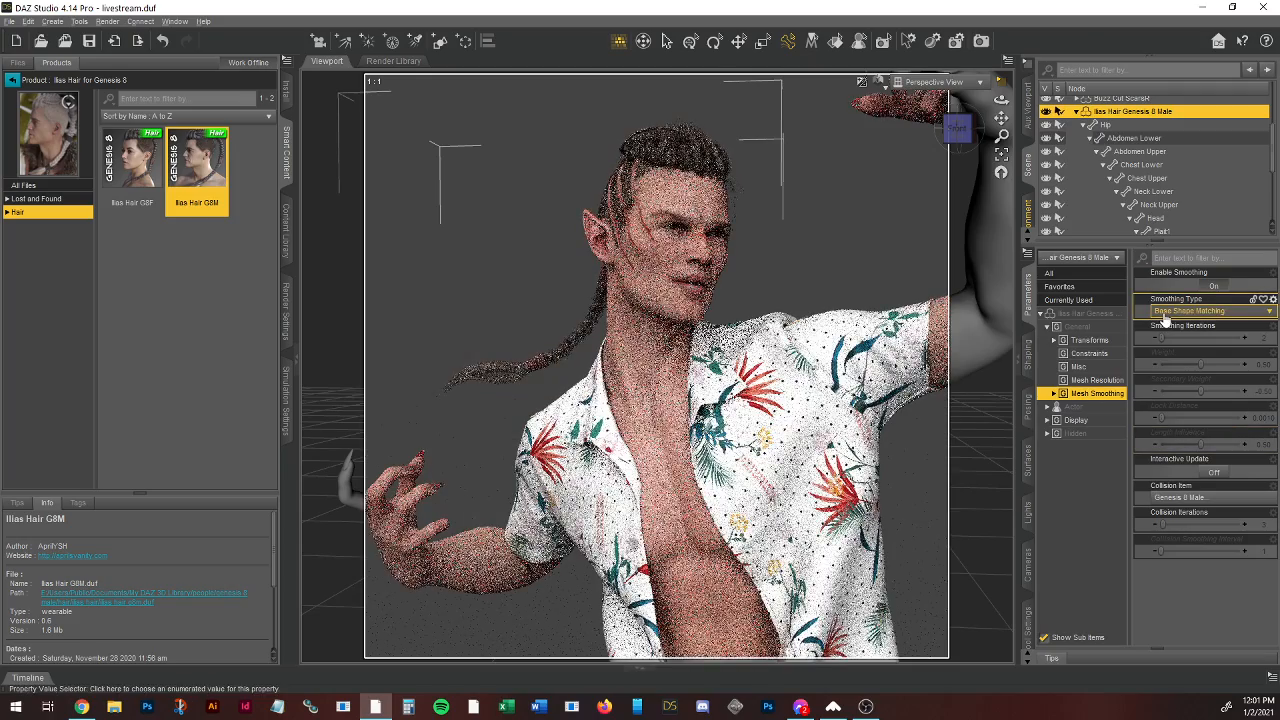
left_click(1165, 316)
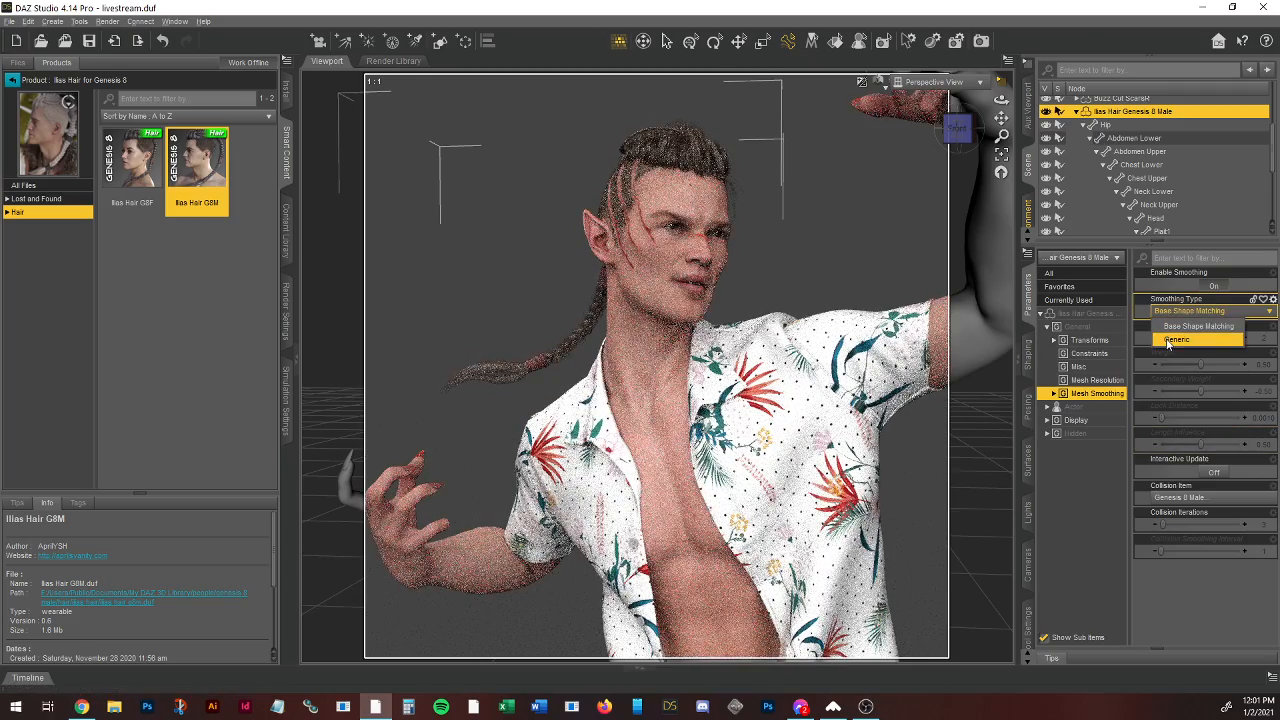
left_click(1168, 341)
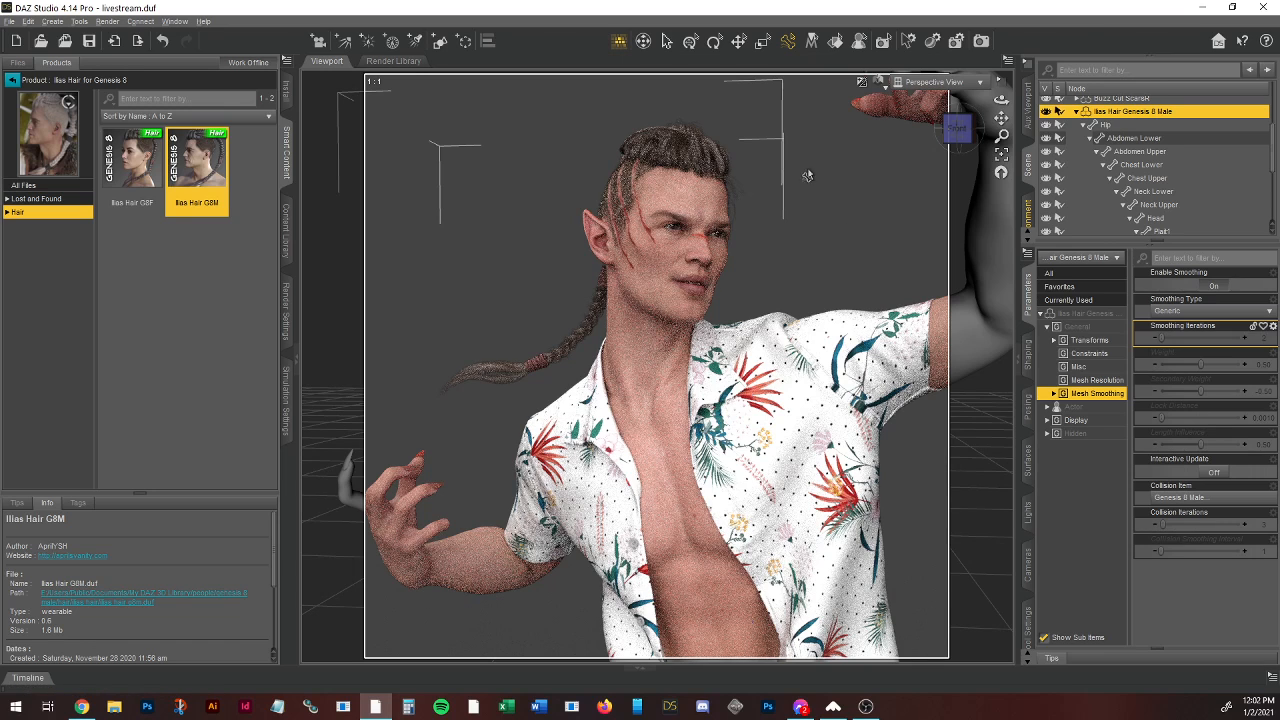
left_click(1264, 338)
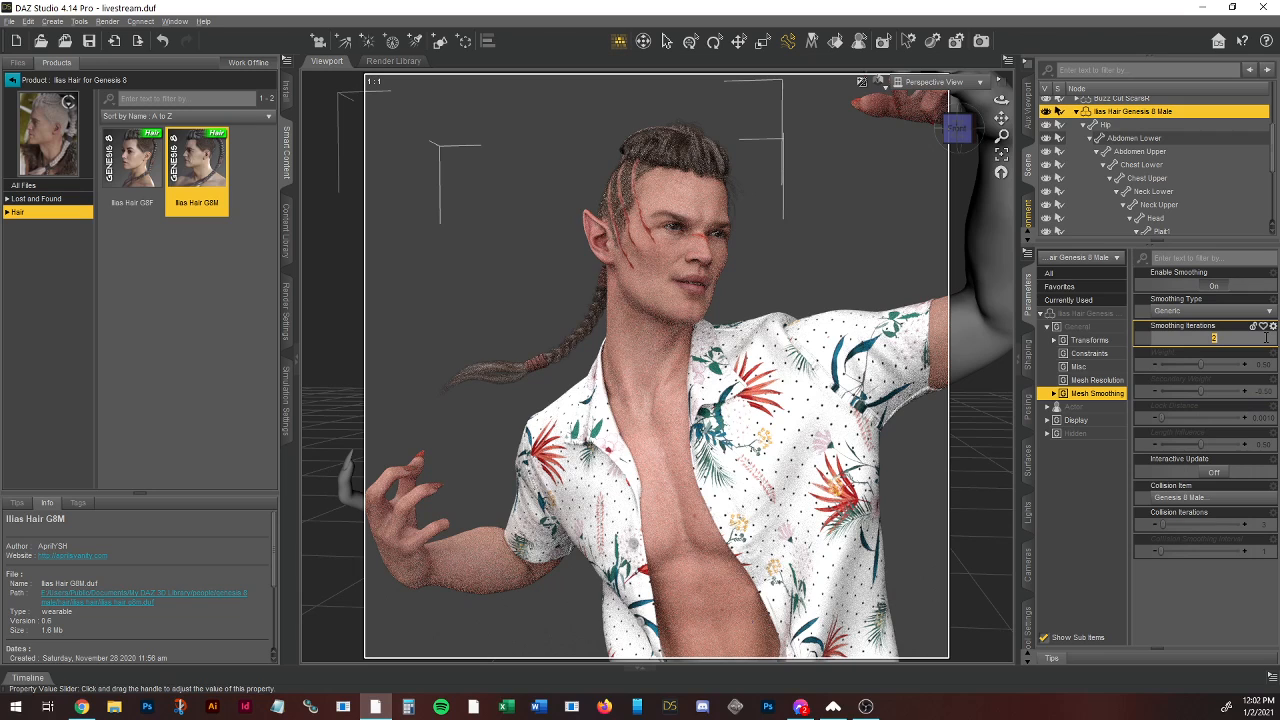
type("15")
key("Return")
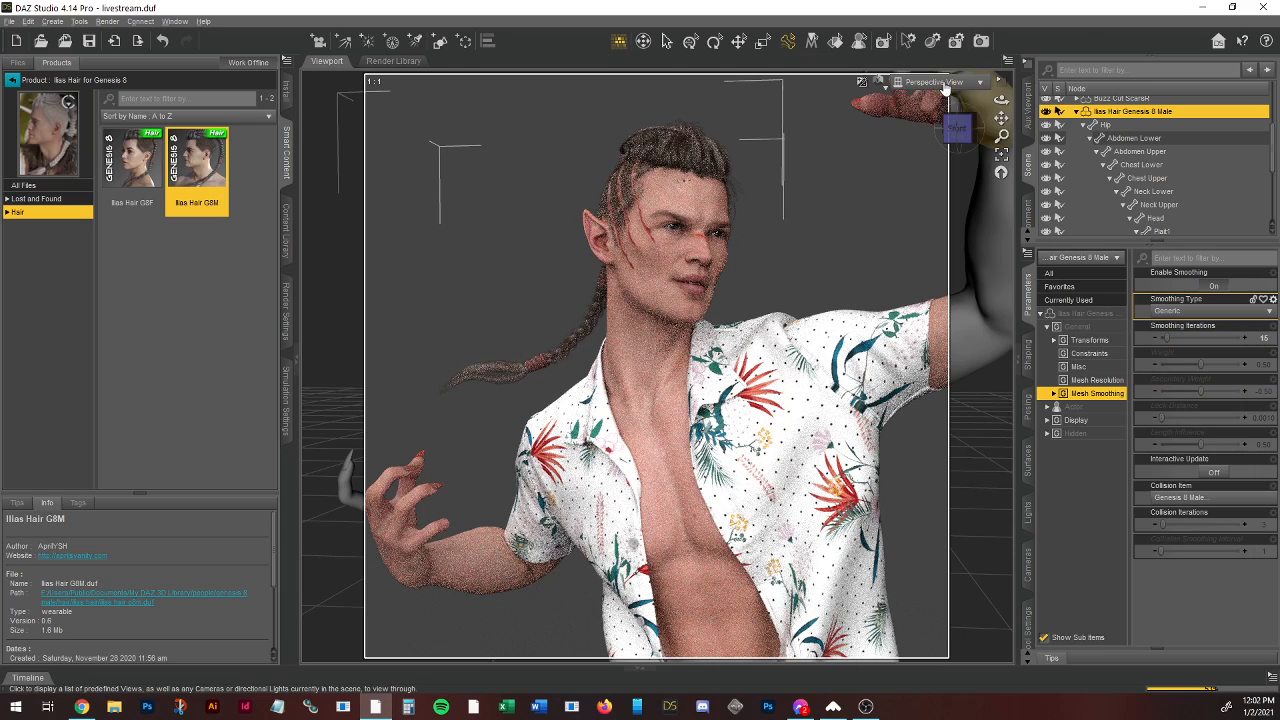
Step: Check the smoothed braid from the side, then show the full figure through the scene's Camera and save the scene
left_click(960, 126)
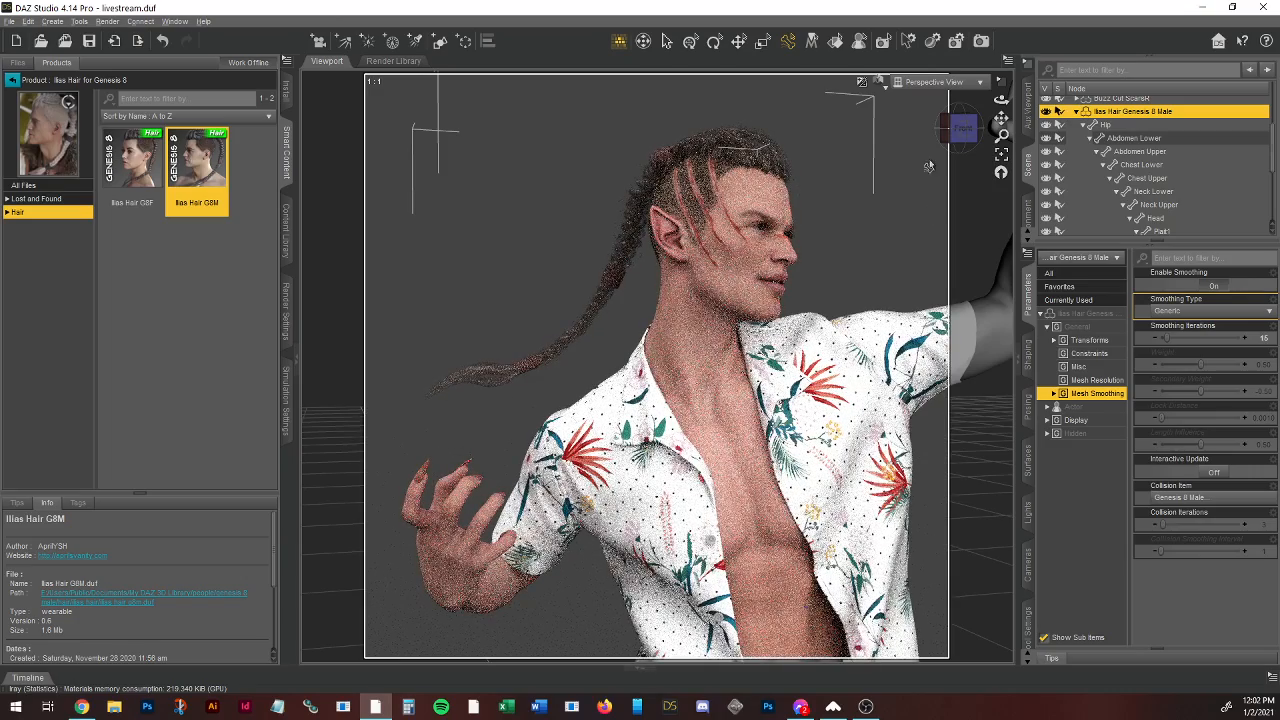
left_click(930, 81)
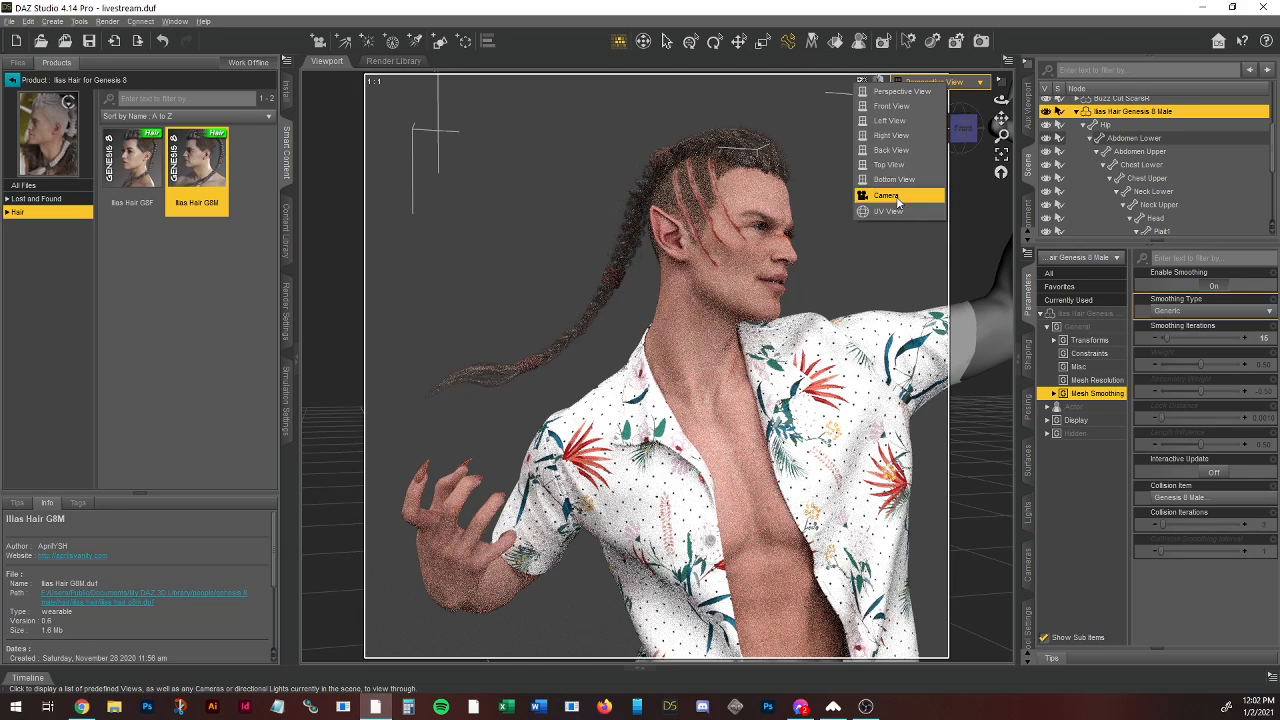
left_click(897, 209)
left_click(908, 346)
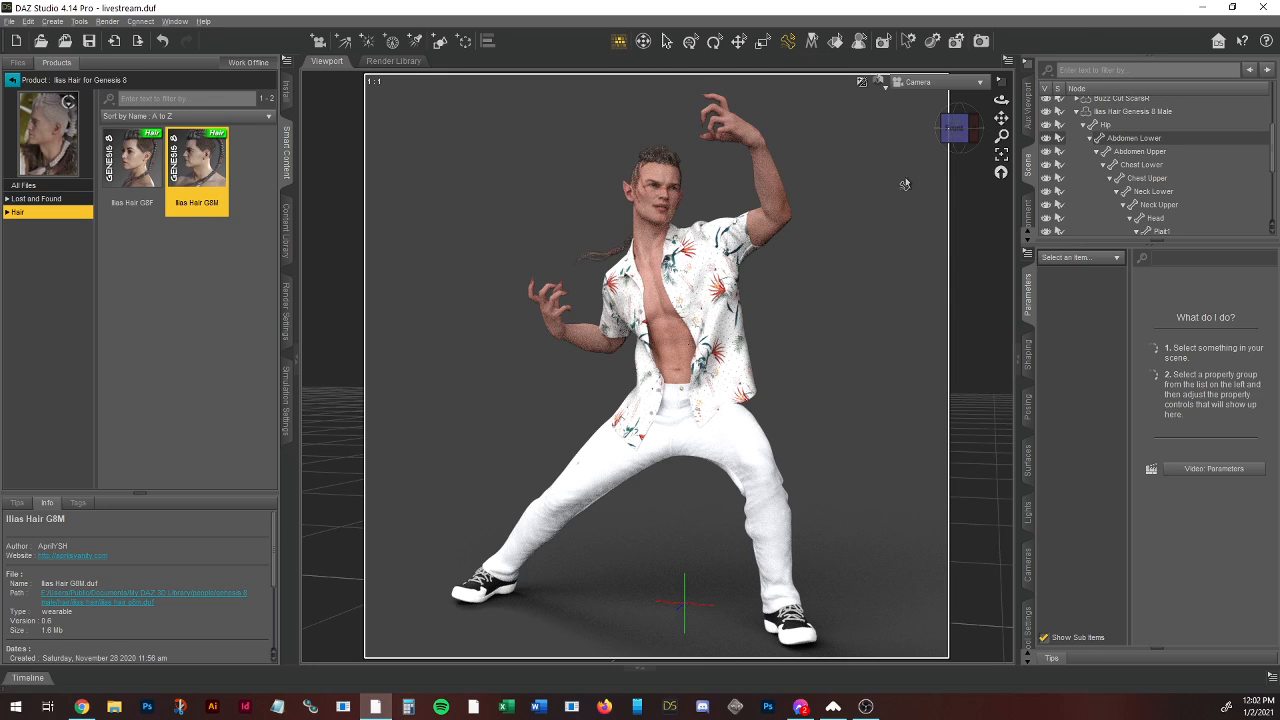
left_click(89, 40)
Step: Turn off Draw Ground in the render settings' Environment properties
left_click(286, 320)
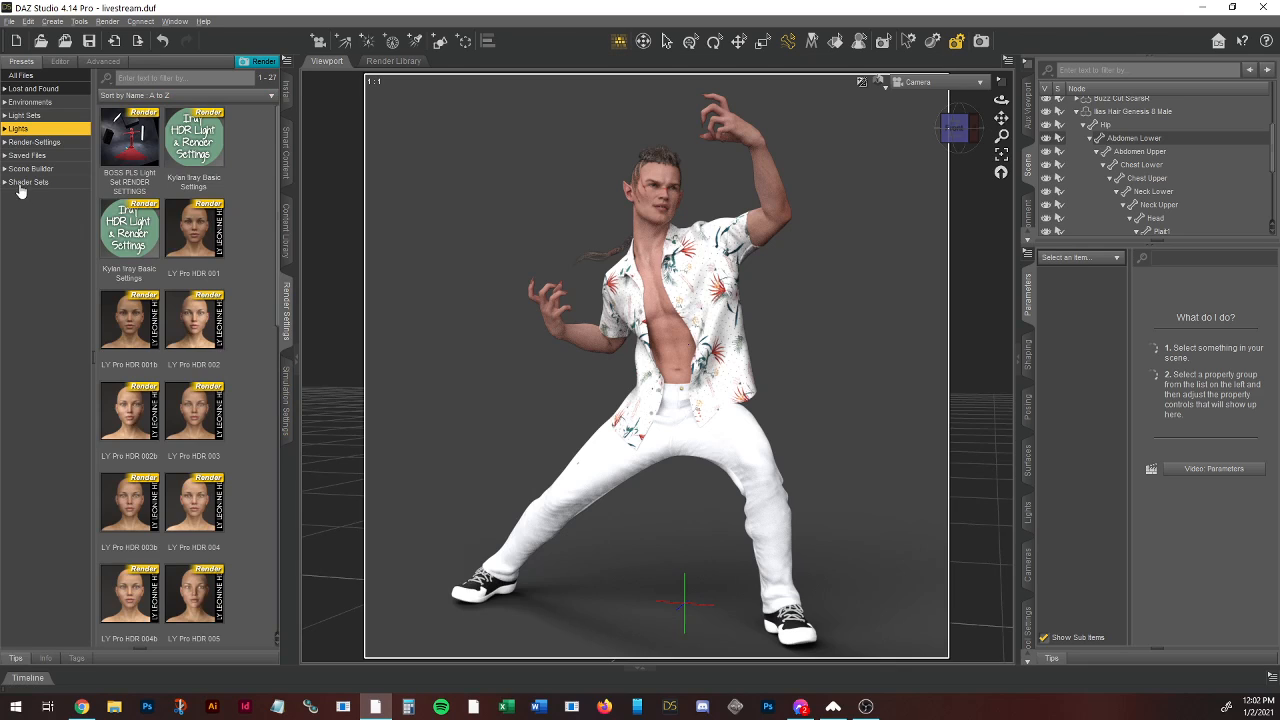
left_click(60, 61)
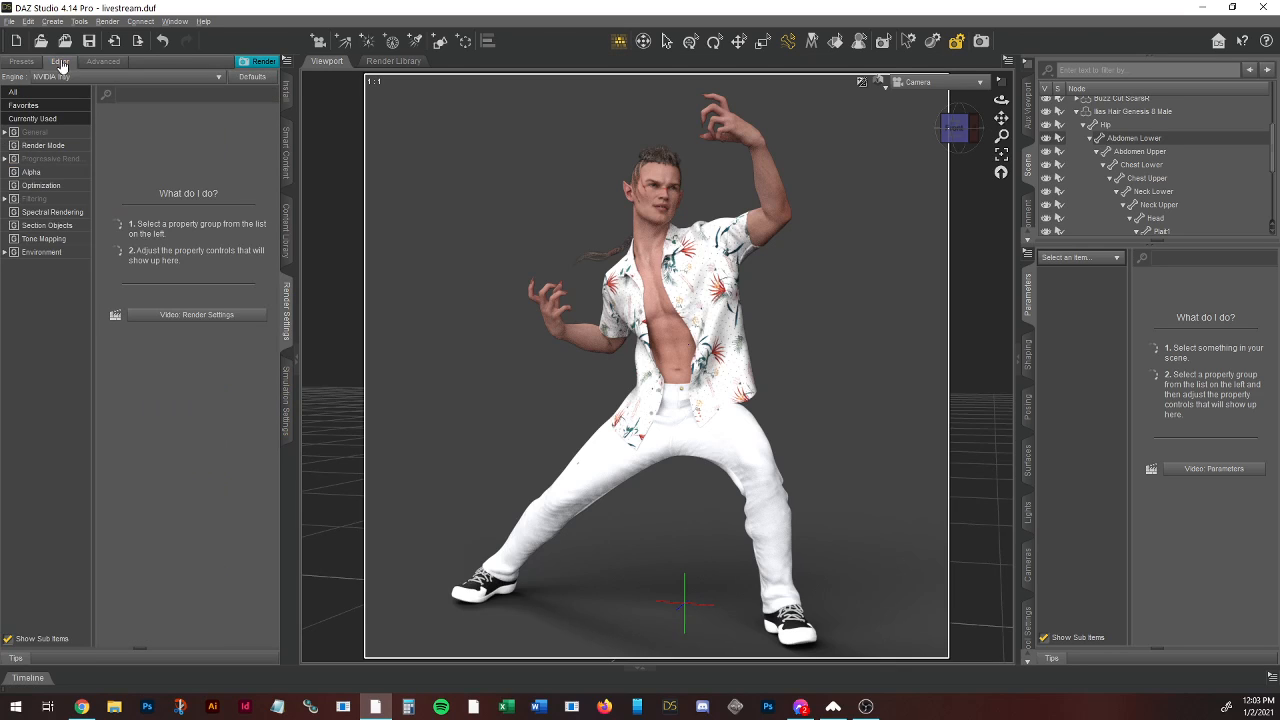
left_click(38, 252)
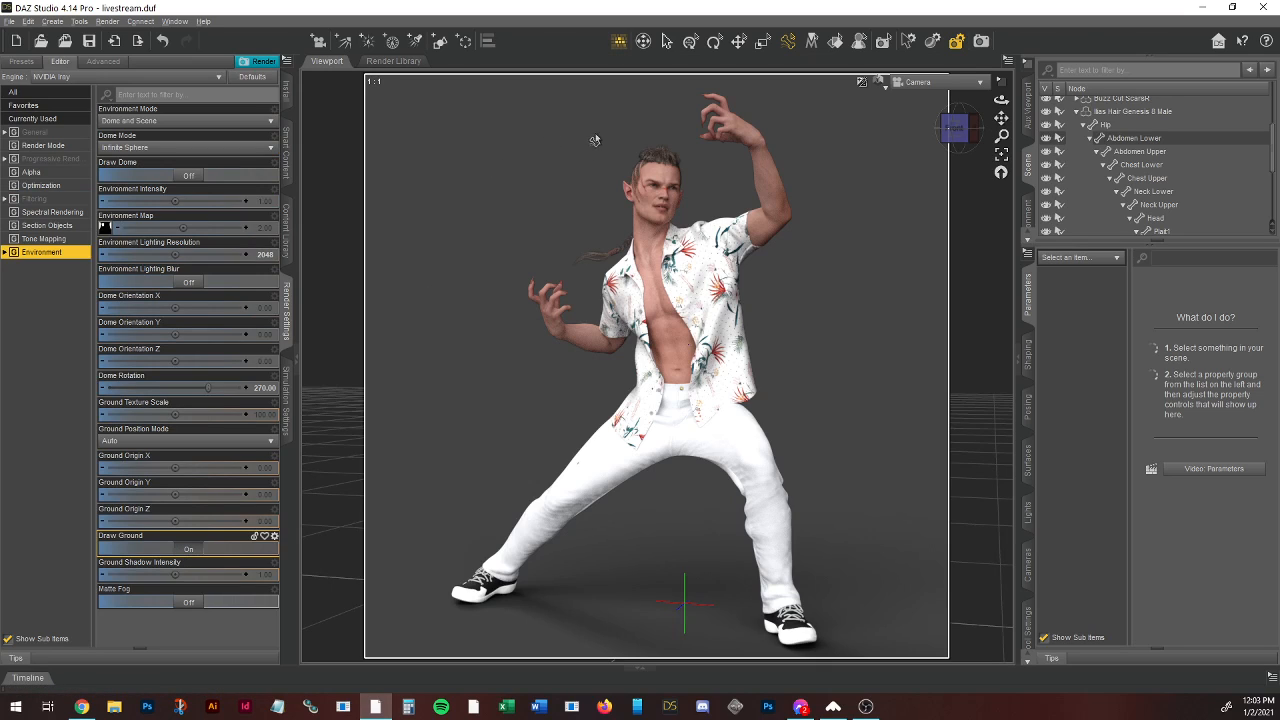
left_click(183, 550)
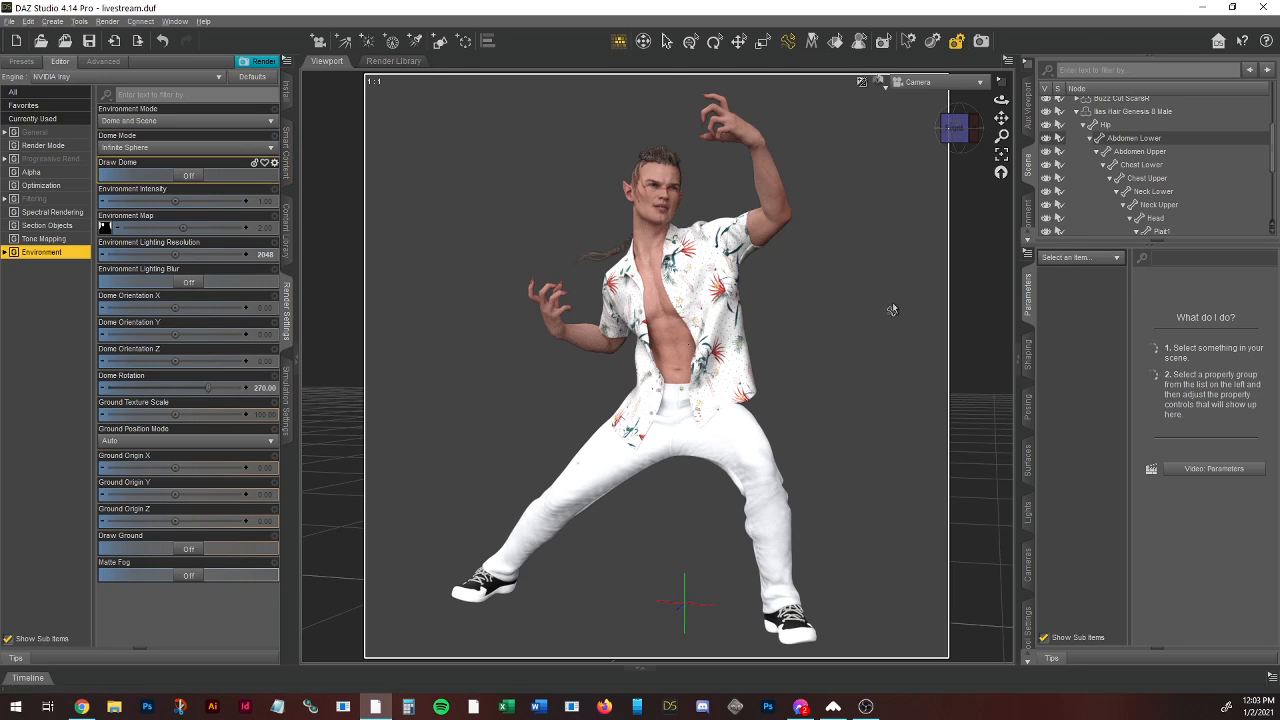
Step: Open BOSS Pro Light Set for Portraits & Promos from the Lights products and collapse the Genesis 8 Male's scene hierarchy
left_click(285, 155)
left_click(12, 79)
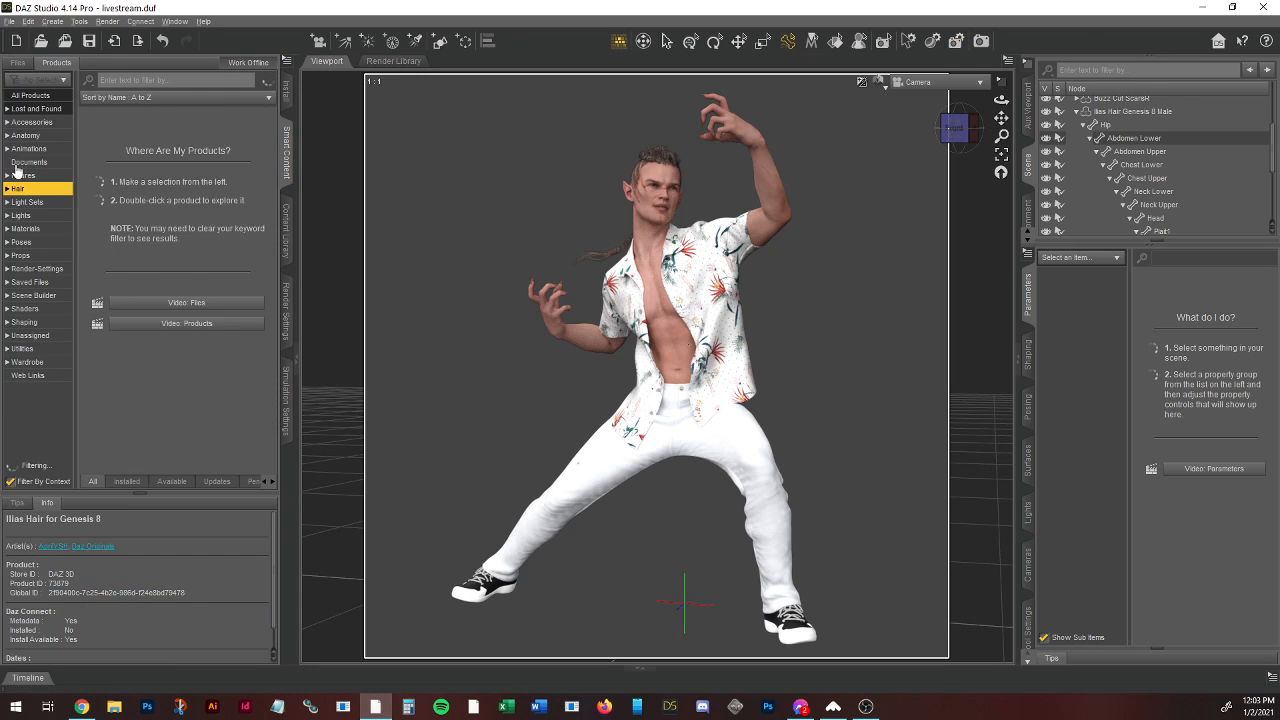
left_click(22, 187)
left_click(16, 177)
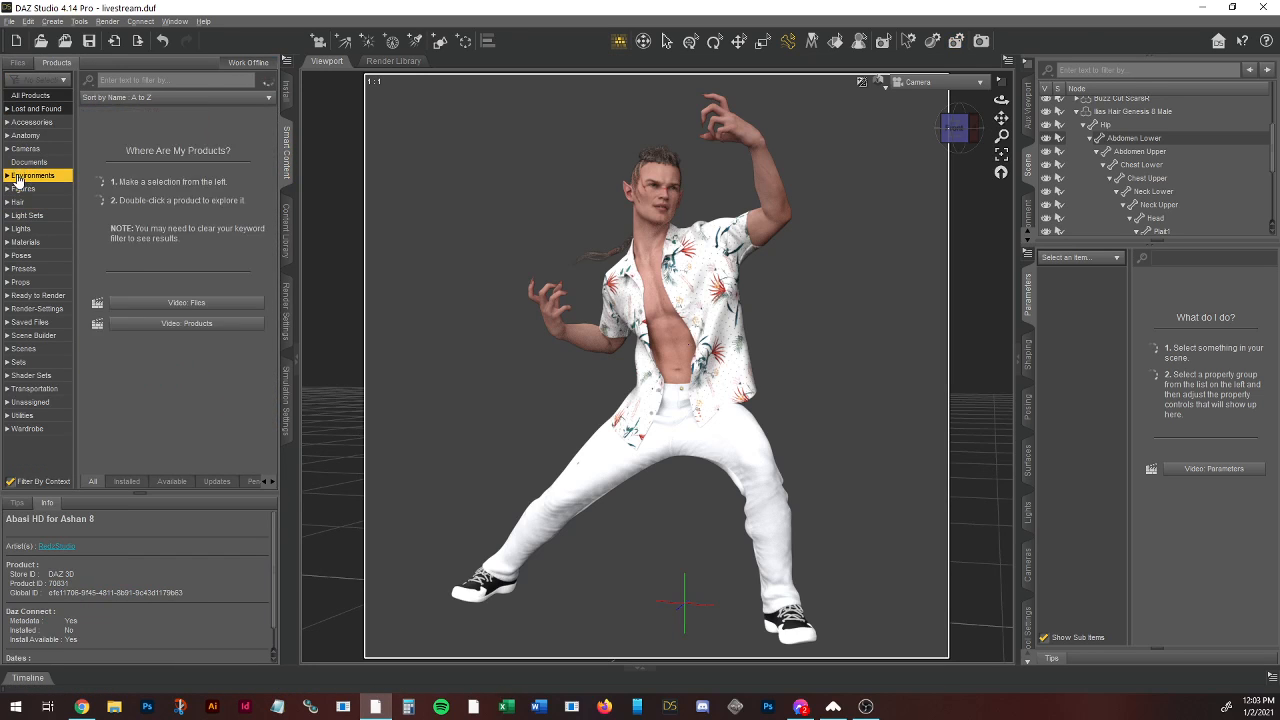
left_click(18, 228)
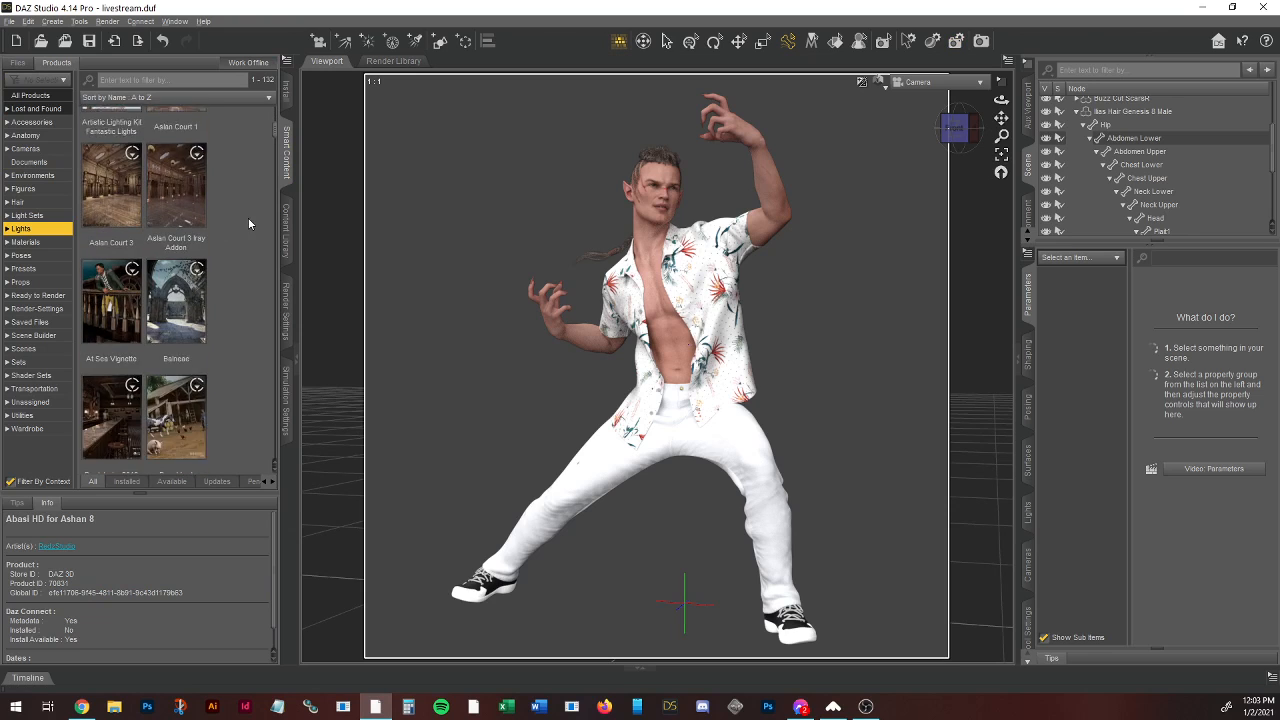
scroll(218, 312, "down", 2)
left_click(178, 148)
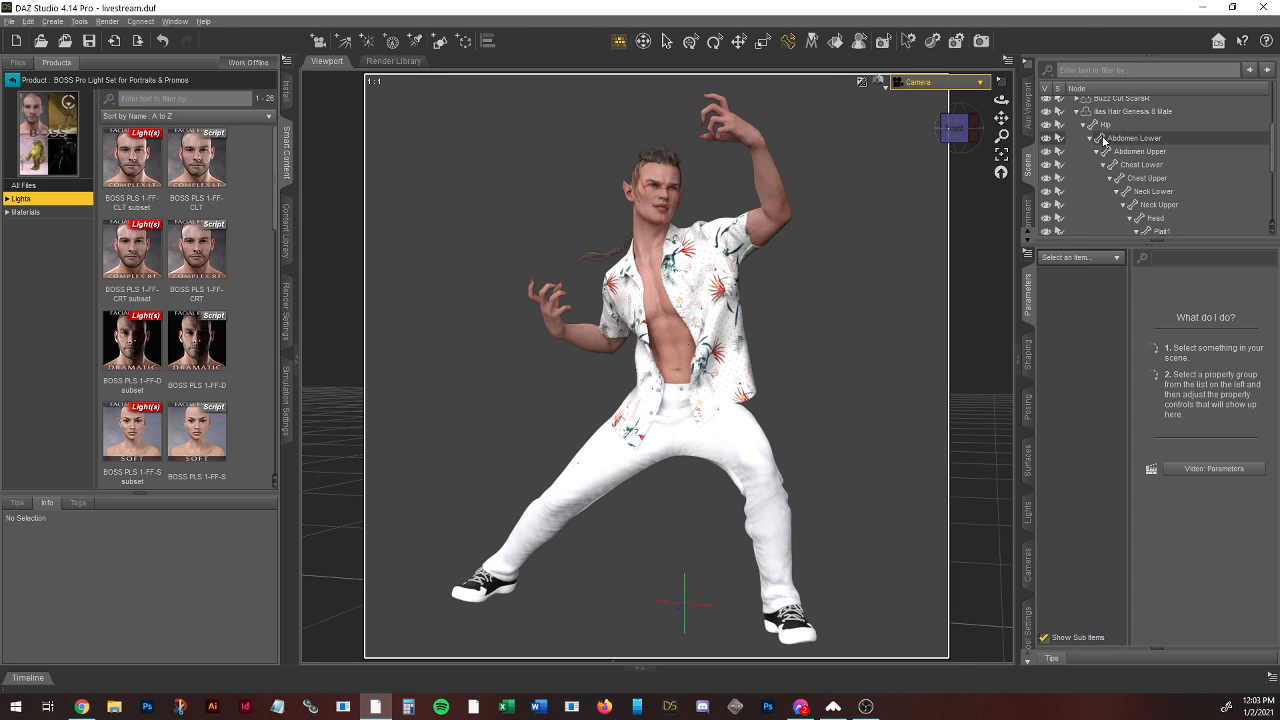
scroll(1104, 141, "up", 3)
left_click(1072, 128)
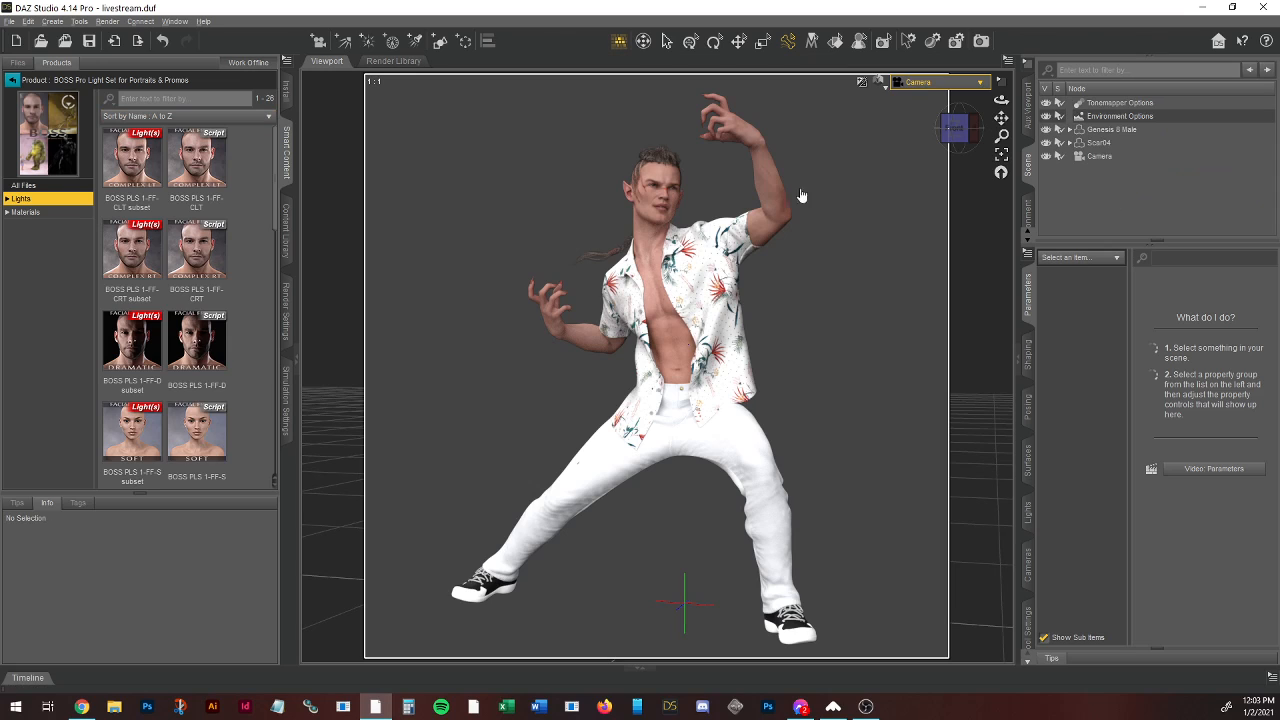
Step: Load the full-length dramatic light preset BOSS PLS 5-FL-LT-D into the scene
mouse_move(199, 337)
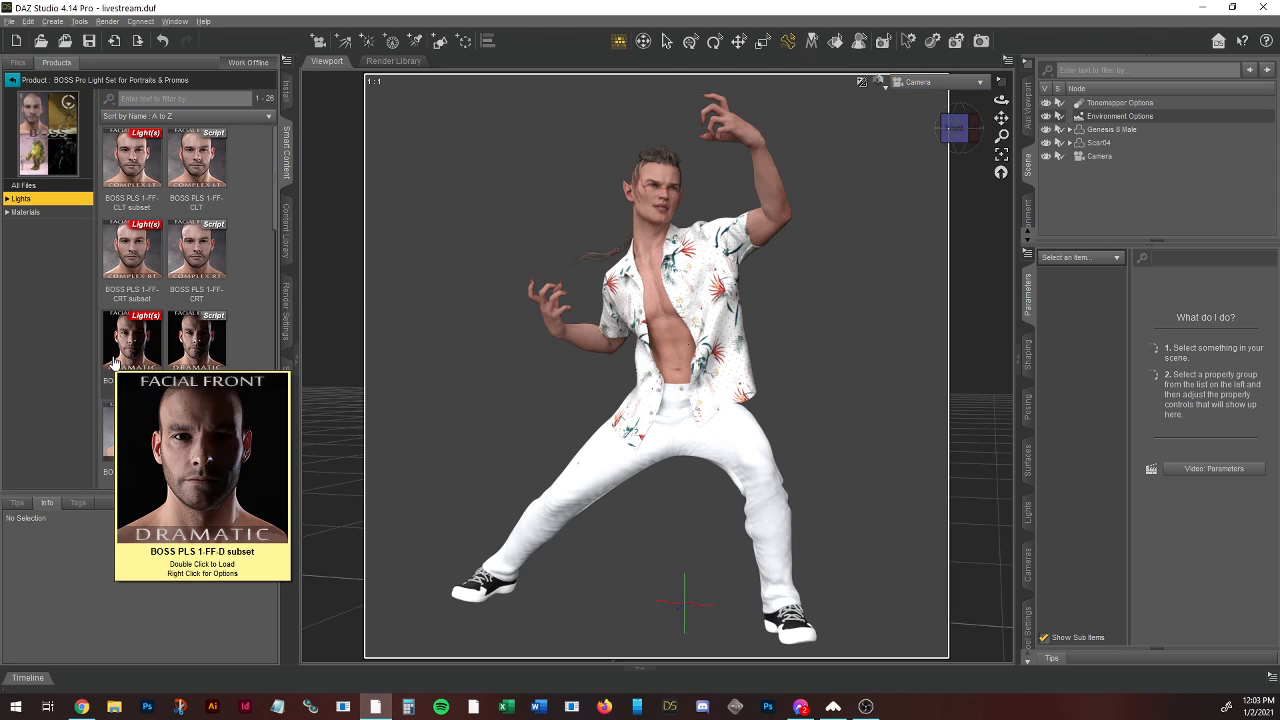
scroll(205, 180, "down", 5)
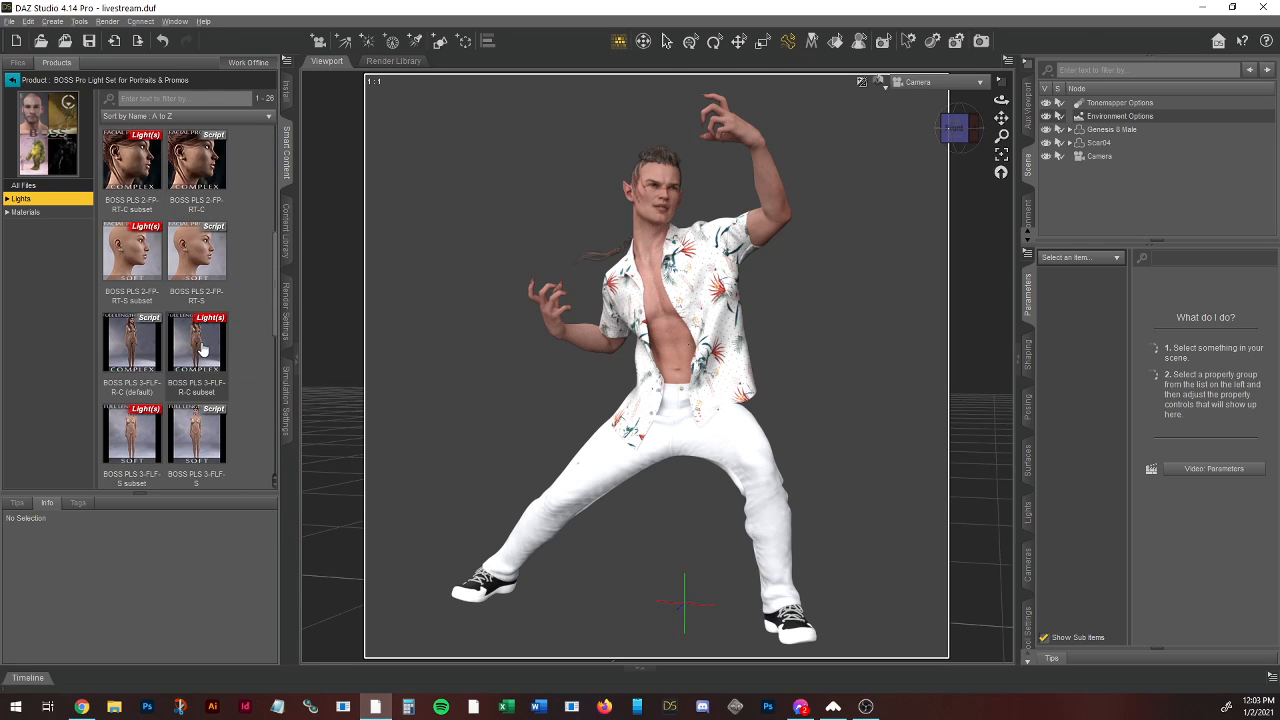
left_click(206, 360)
scroll(153, 350, "down", 4)
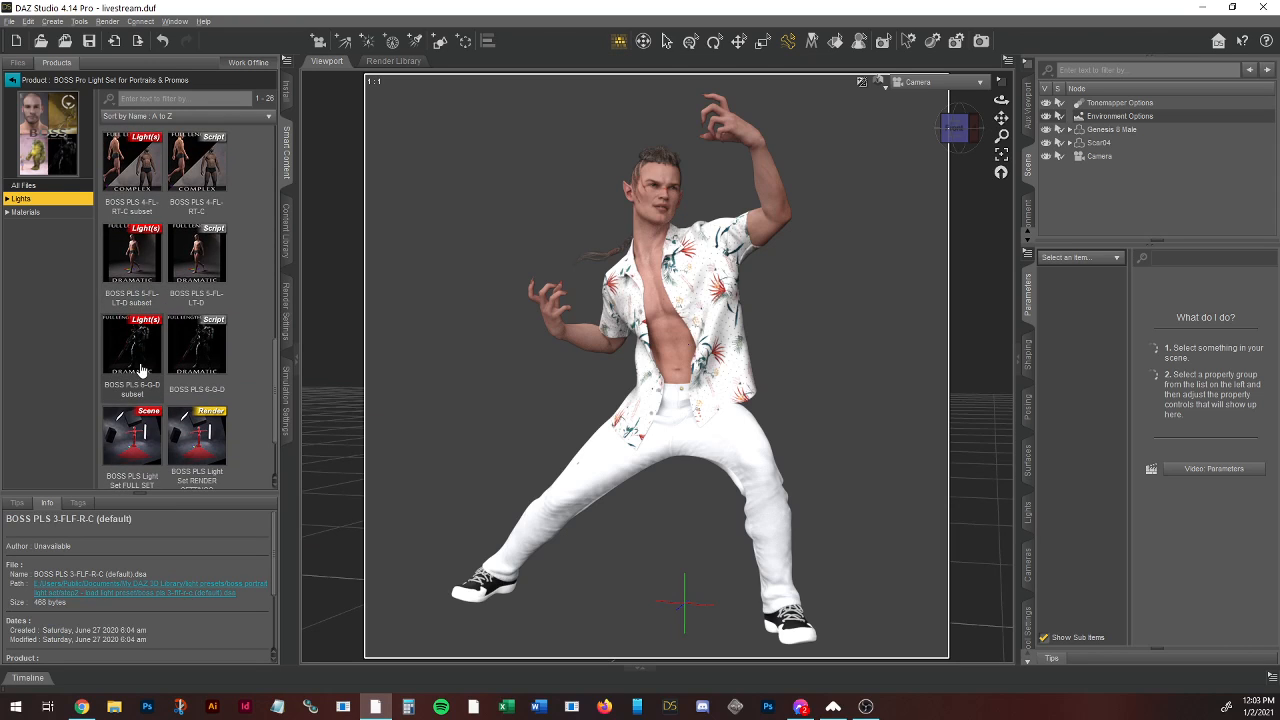
scroll(135, 350, "up", 4)
scroll(135, 355, "down", 4)
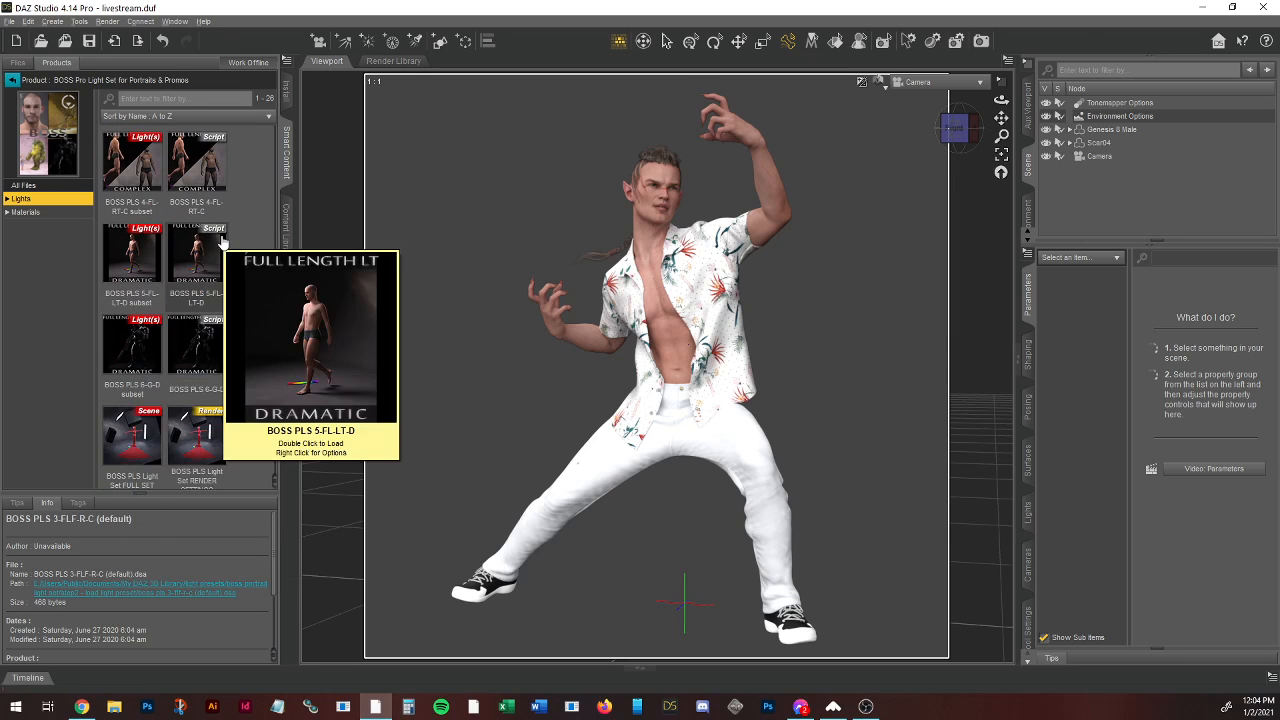
left_click(205, 272)
double_click(209, 263)
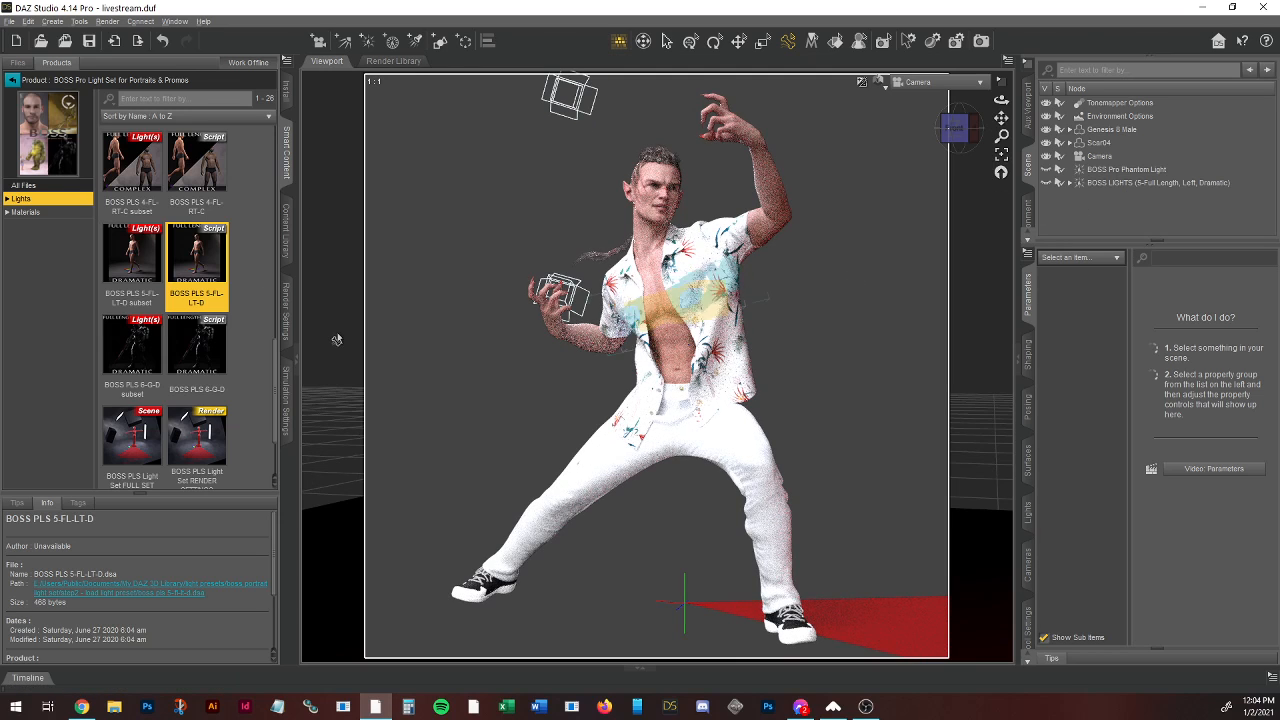
Step: Apply the BOSS PLS Light Set RENDER SETTINGS preset to the scene
left_click(204, 438)
scroll(204, 438, "down", 1)
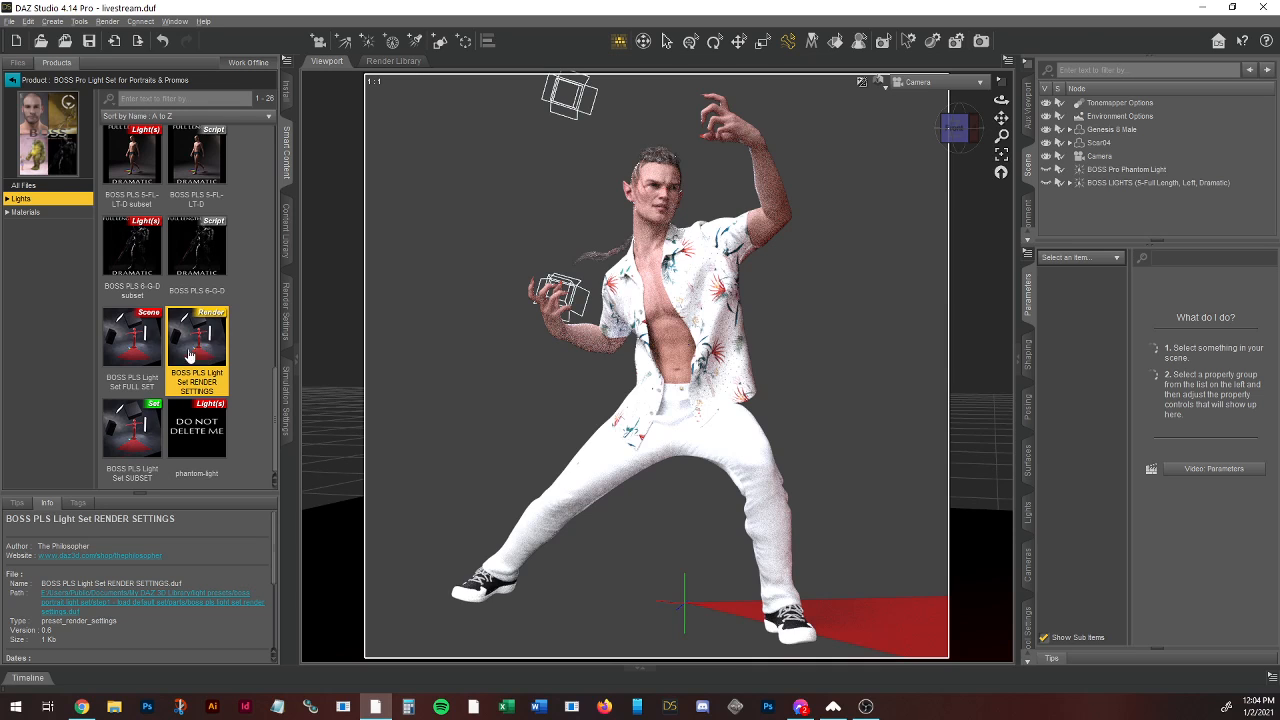
double_click(193, 338)
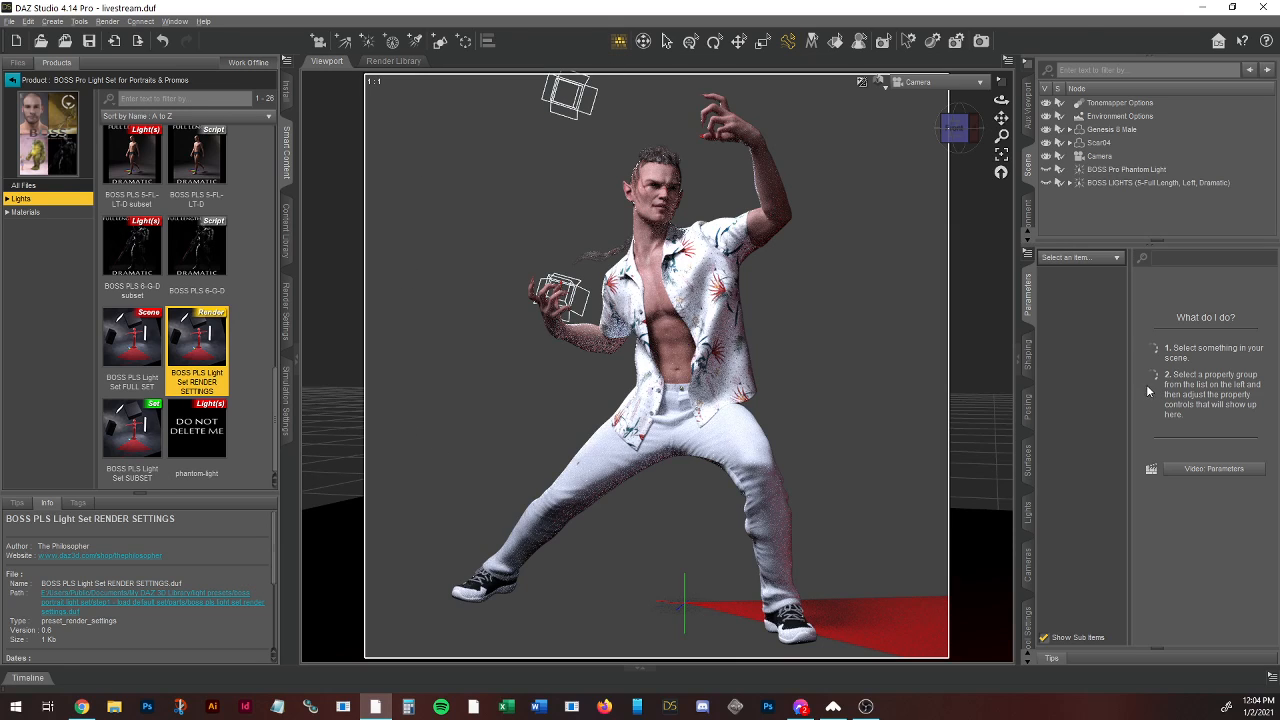
Step: Expand the BOSS LIGHTS (5-Full Length, Left, Dramatic) group and examine its primary and secondary lights
left_click(1118, 184)
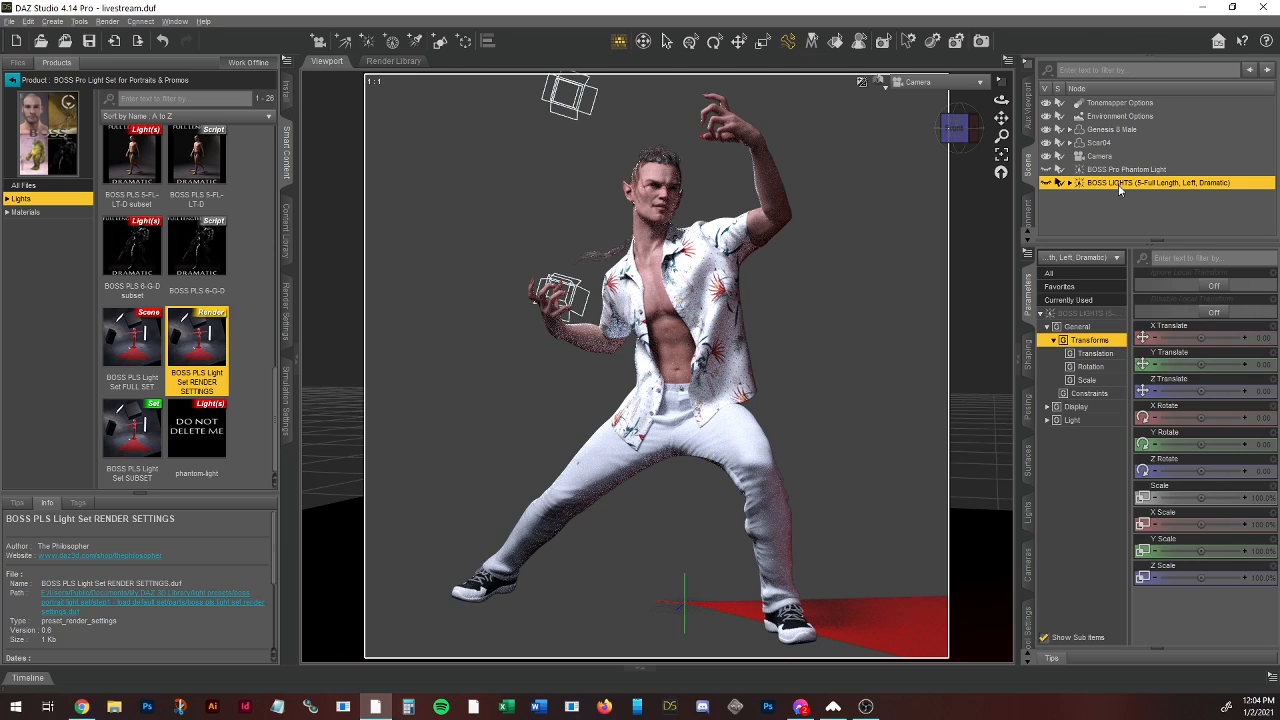
left_click(1071, 184)
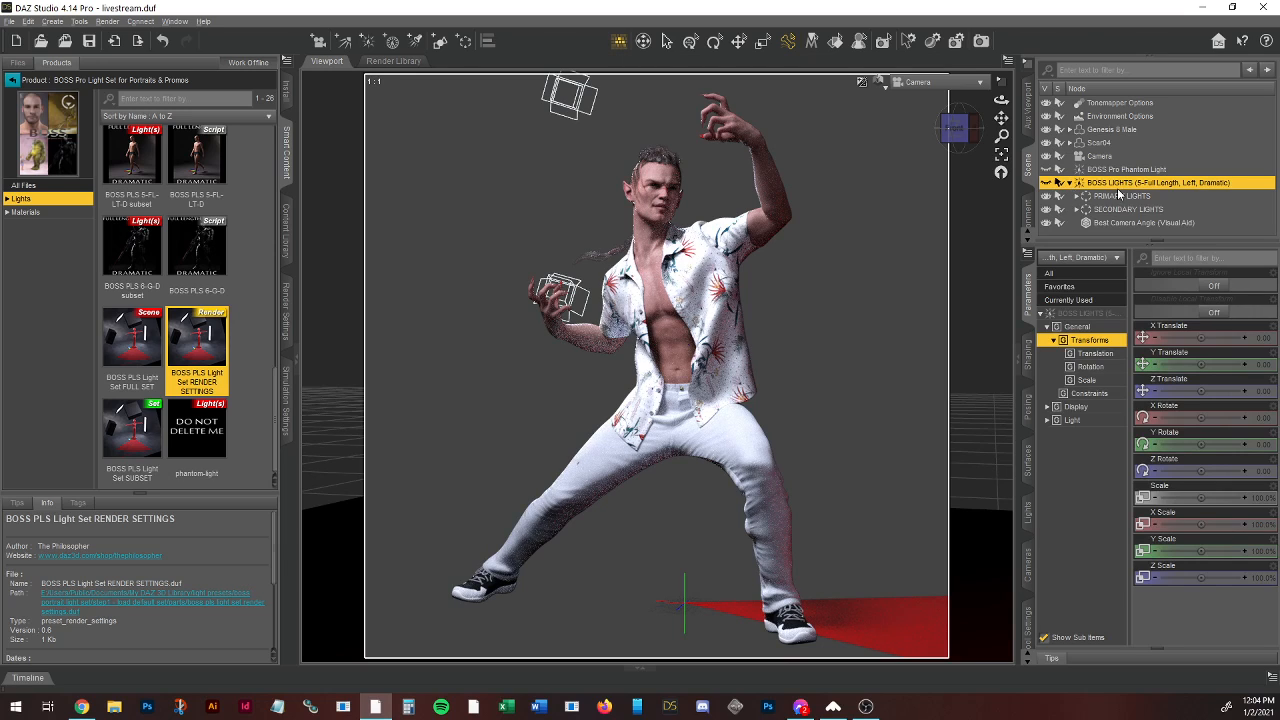
left_click(1077, 196)
scroll(1100, 192, "down", 1)
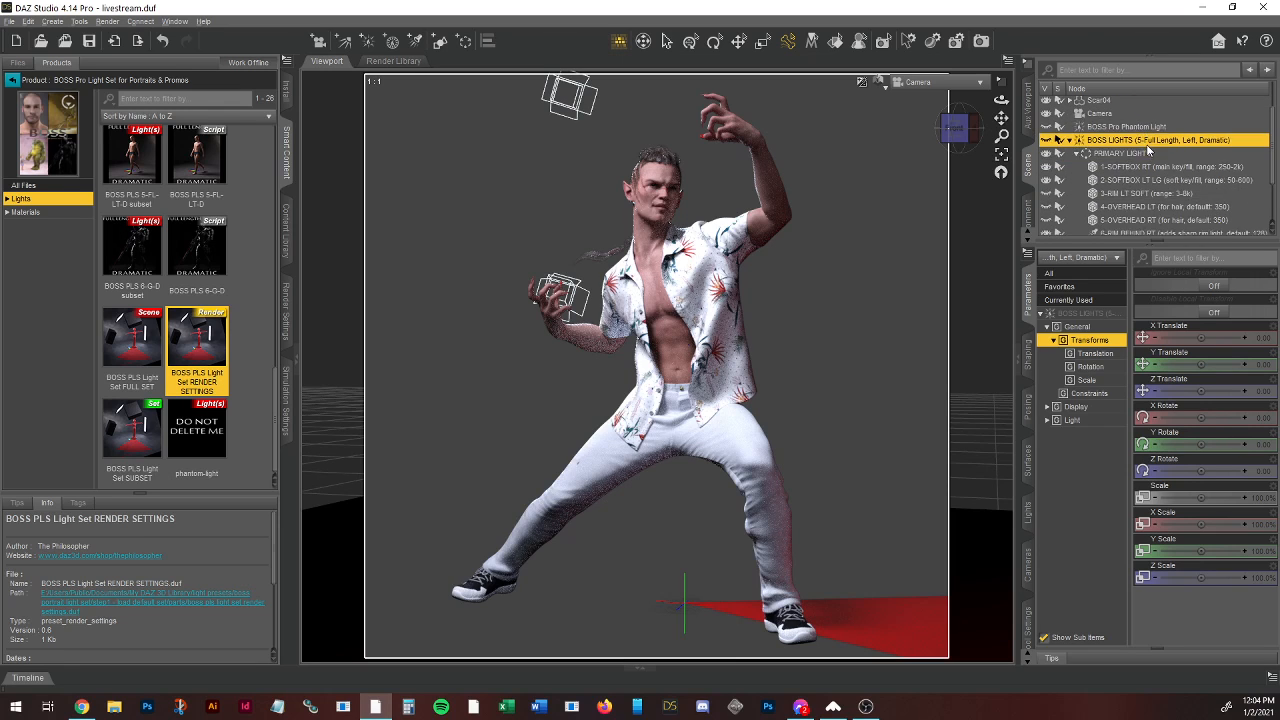
scroll(1111, 178, "down", 4)
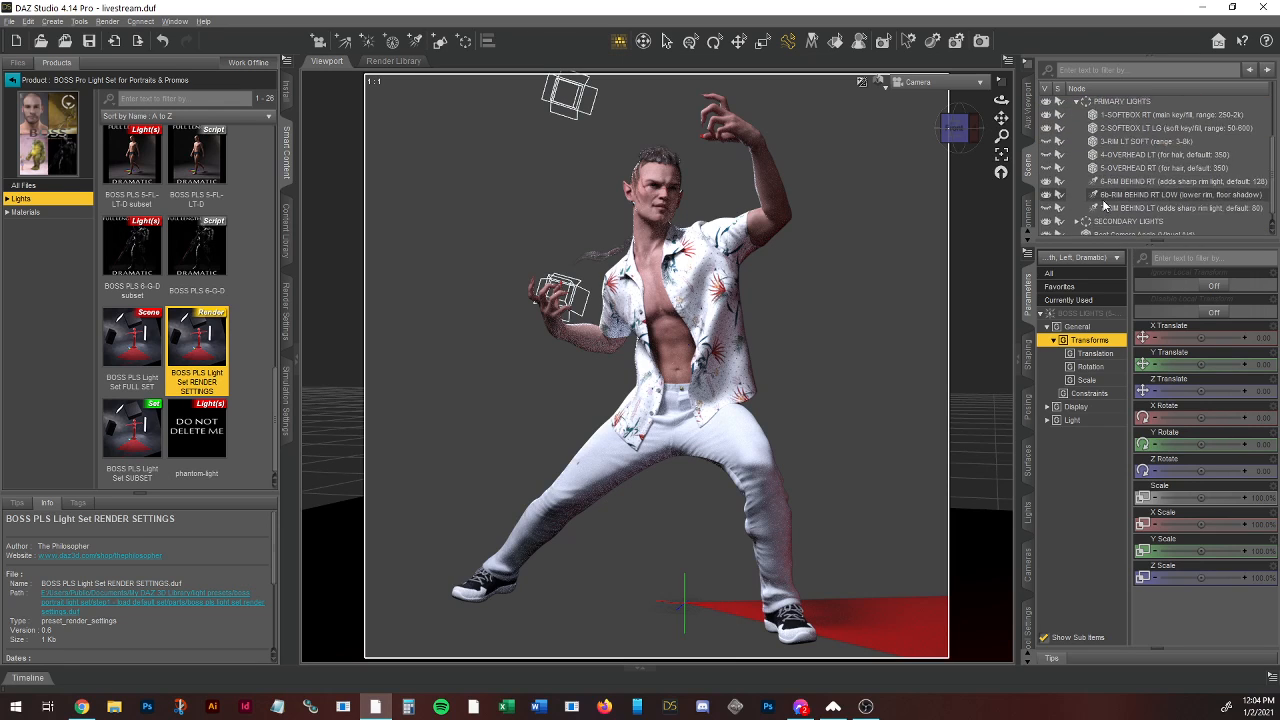
scroll(1125, 226, "down", 1)
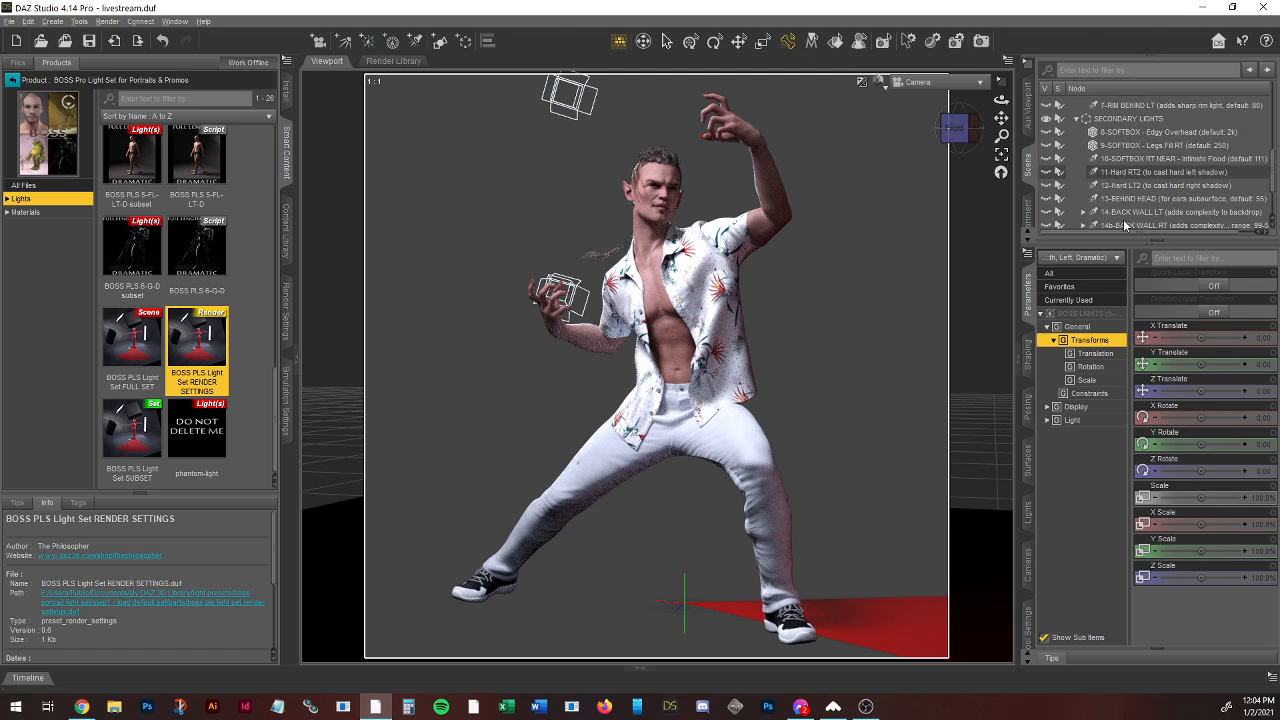
scroll(1110, 180, "up", 5)
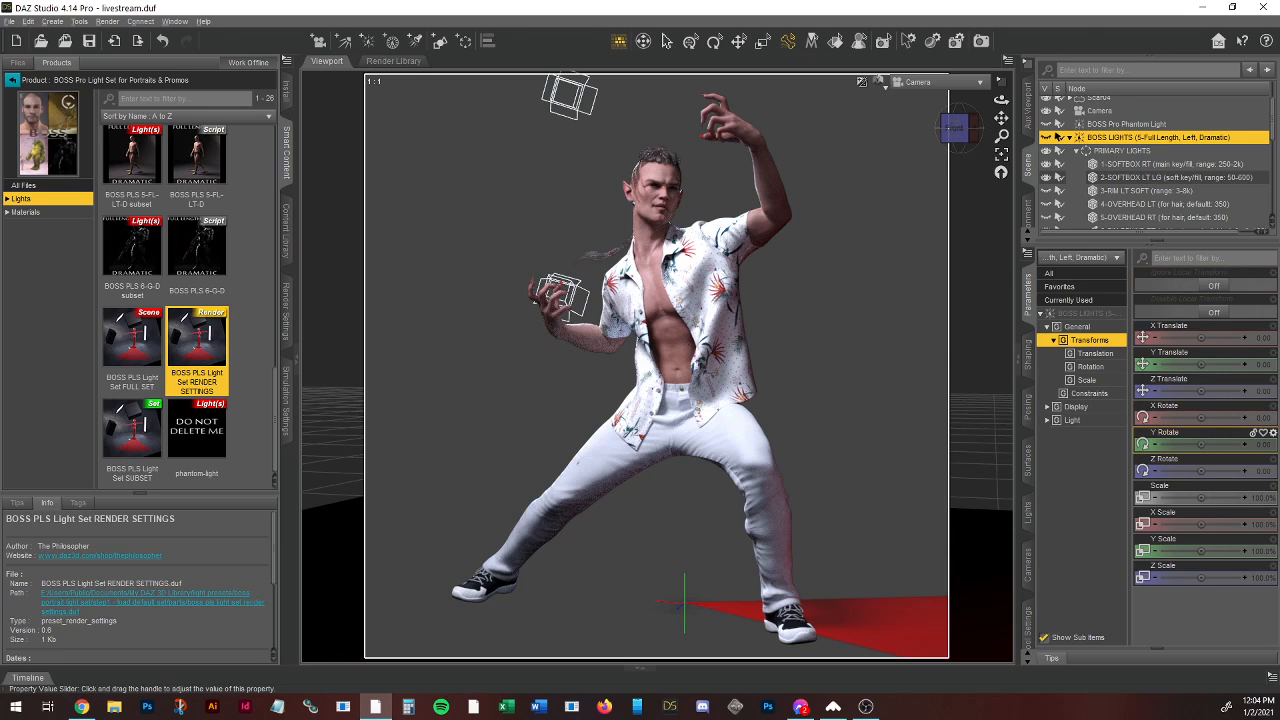
Step: Rotate the BOSS LIGHTS group to about -145.19 on the Y axis and hide its Best Camera Angle visual aid
left_click_drag(1200, 443, 1270, 459)
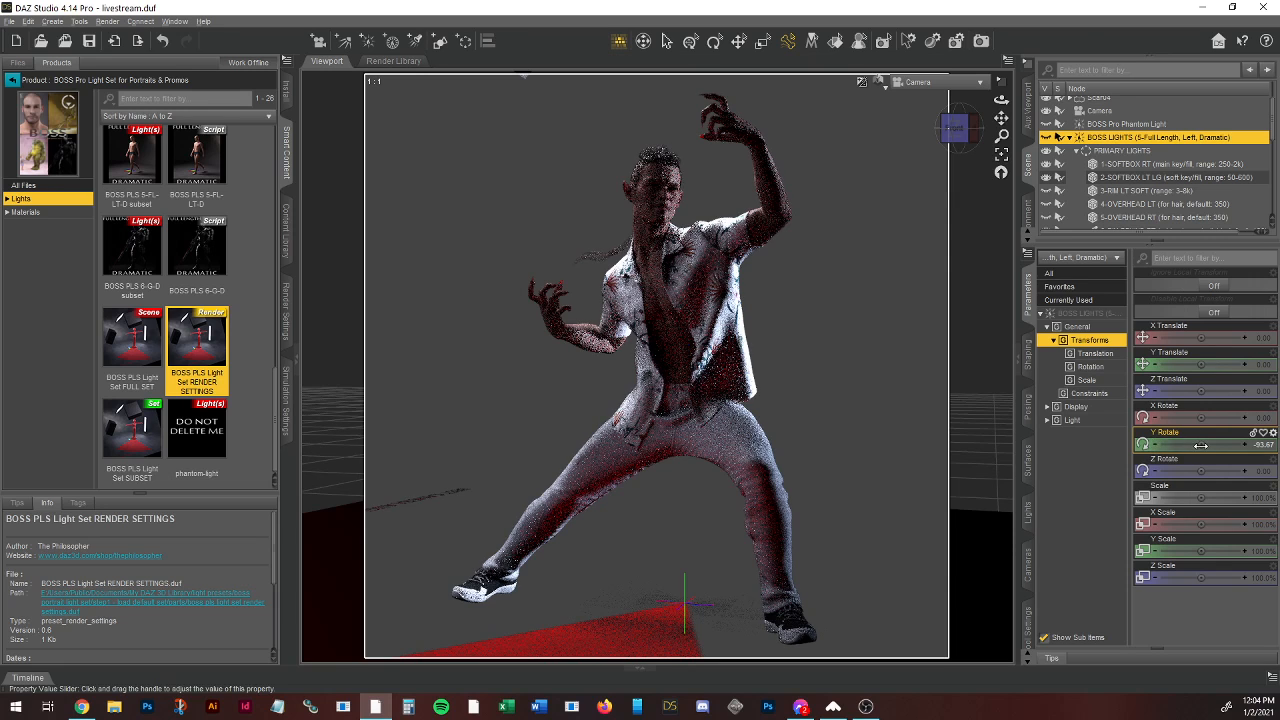
left_click_drag(1201, 445, 1217, 445)
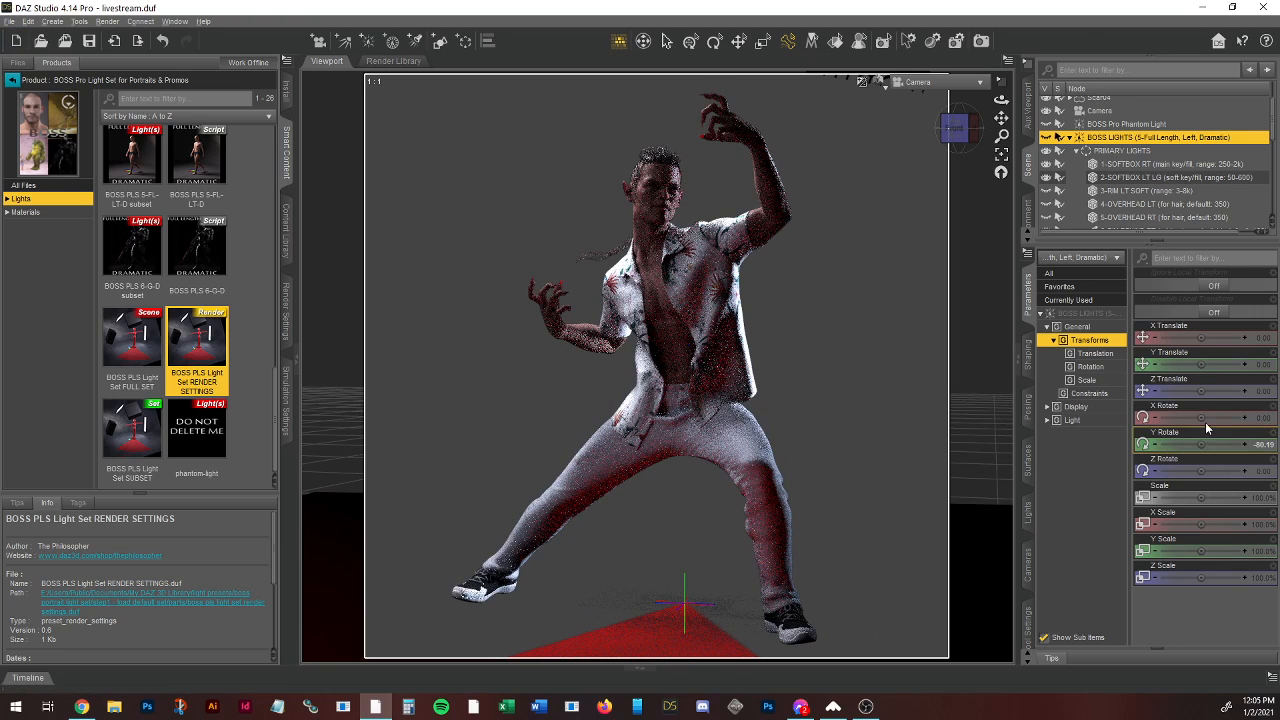
left_click_drag(1208, 444, 1164, 444)
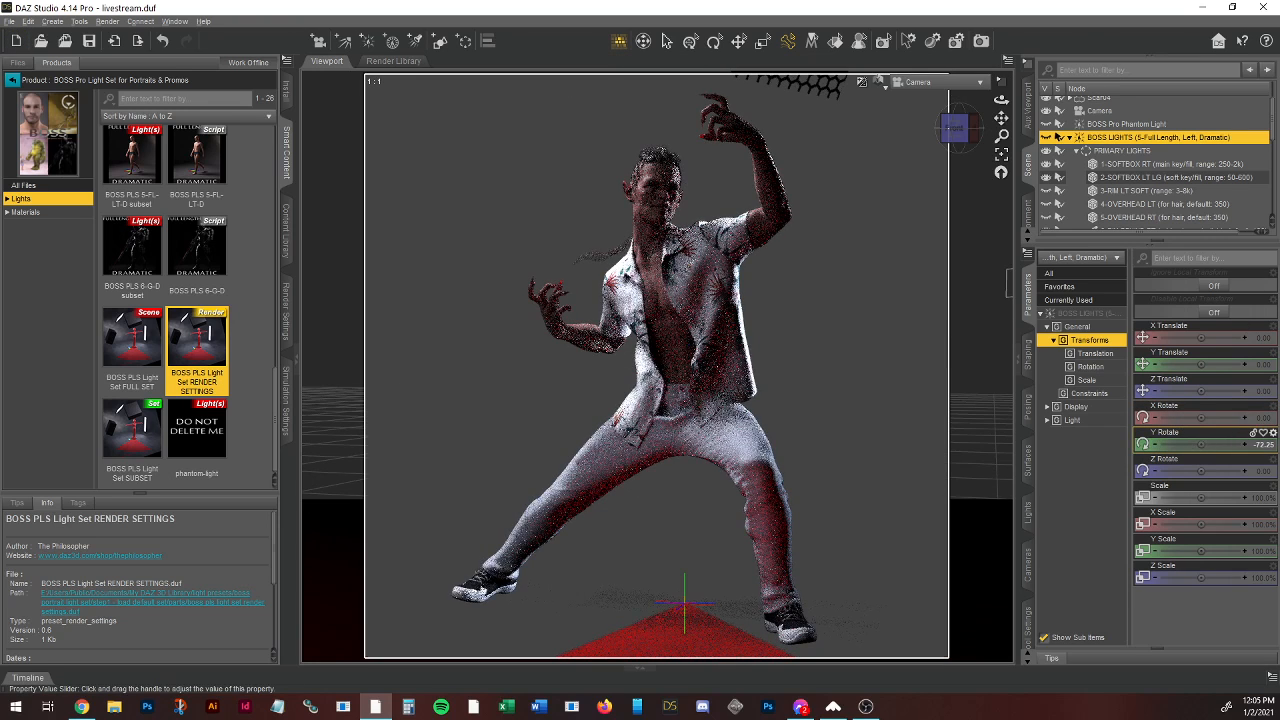
left_click_drag(1201, 440, 1152, 440)
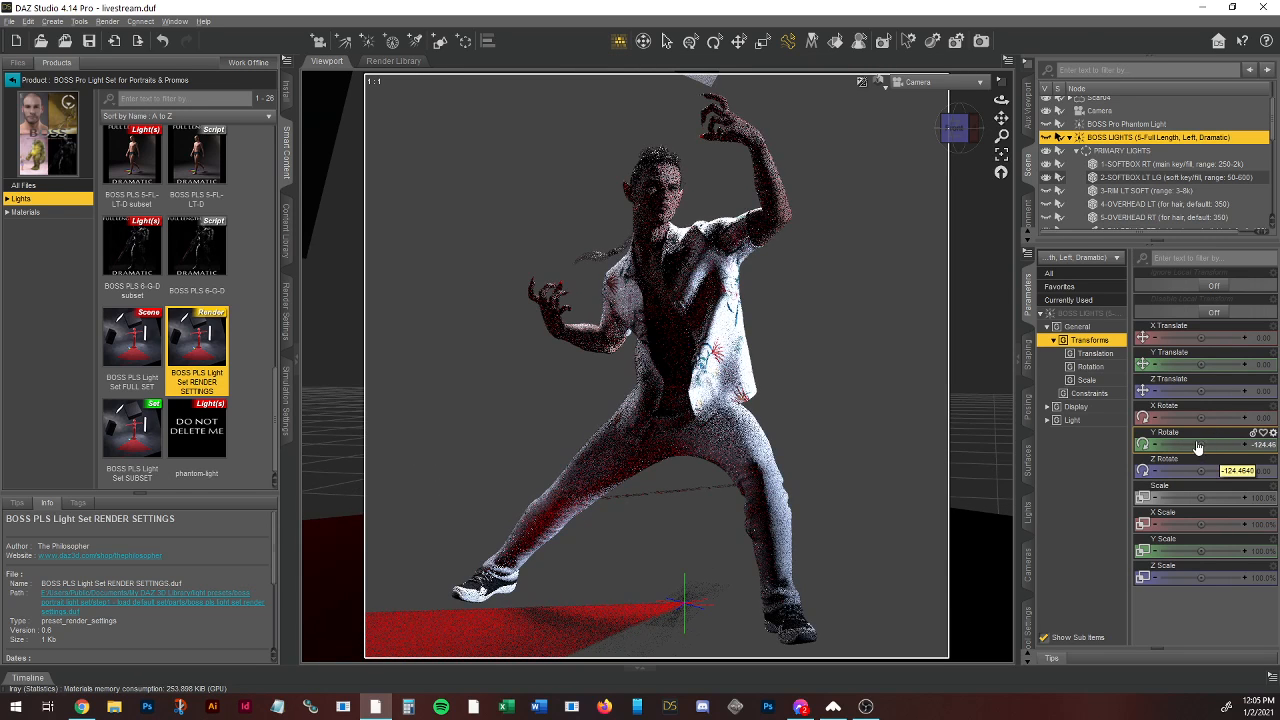
left_click_drag(1200, 446, 1170, 445)
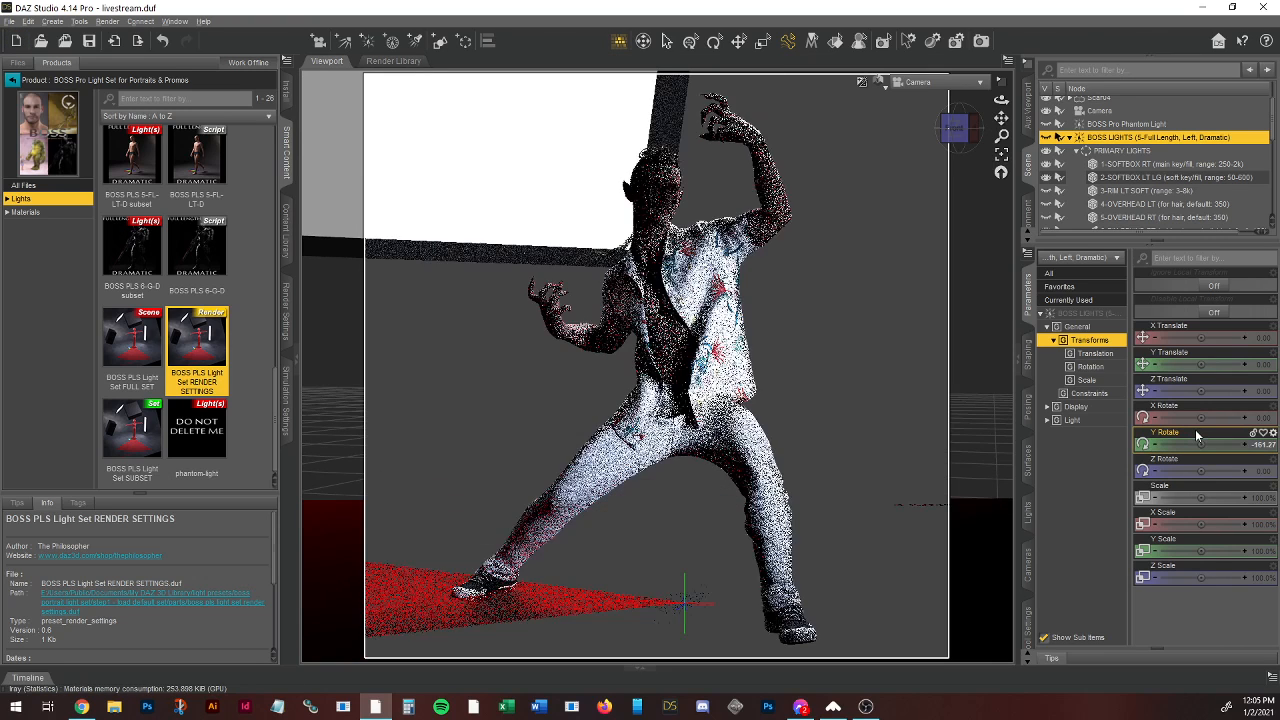
left_click_drag(1200, 444, 1216, 444)
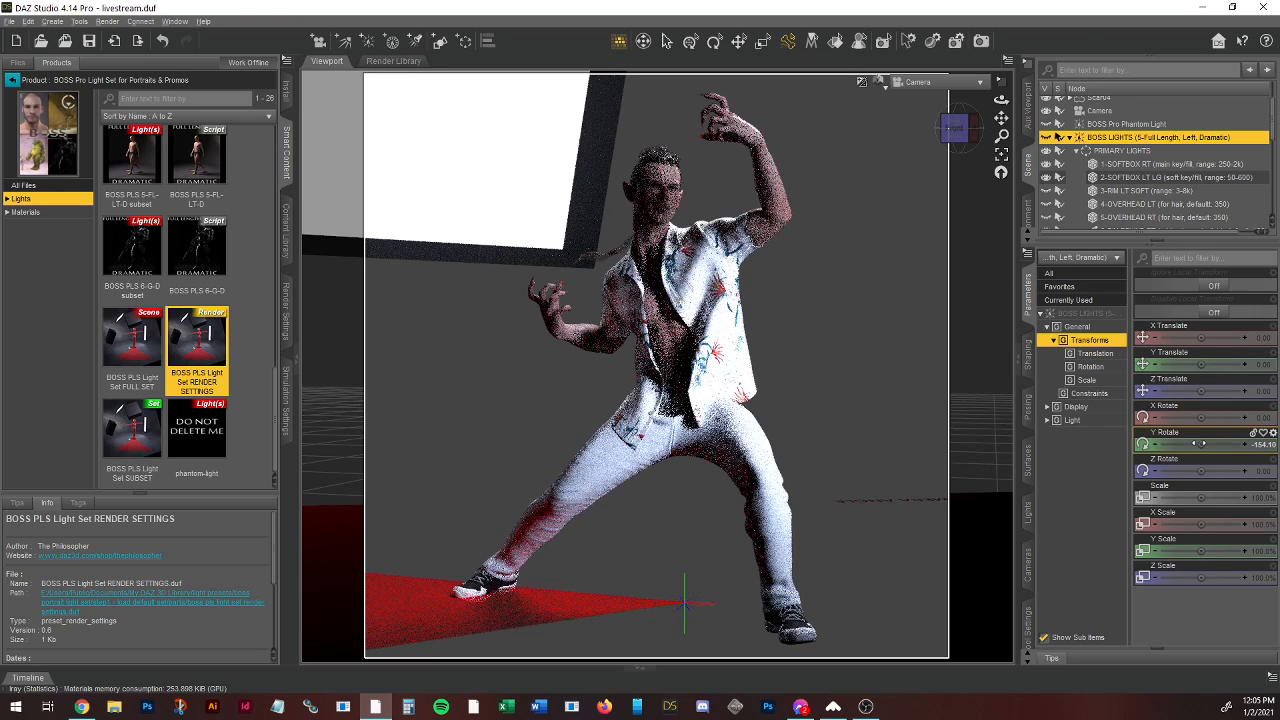
left_click_drag(1200, 444, 1215, 444)
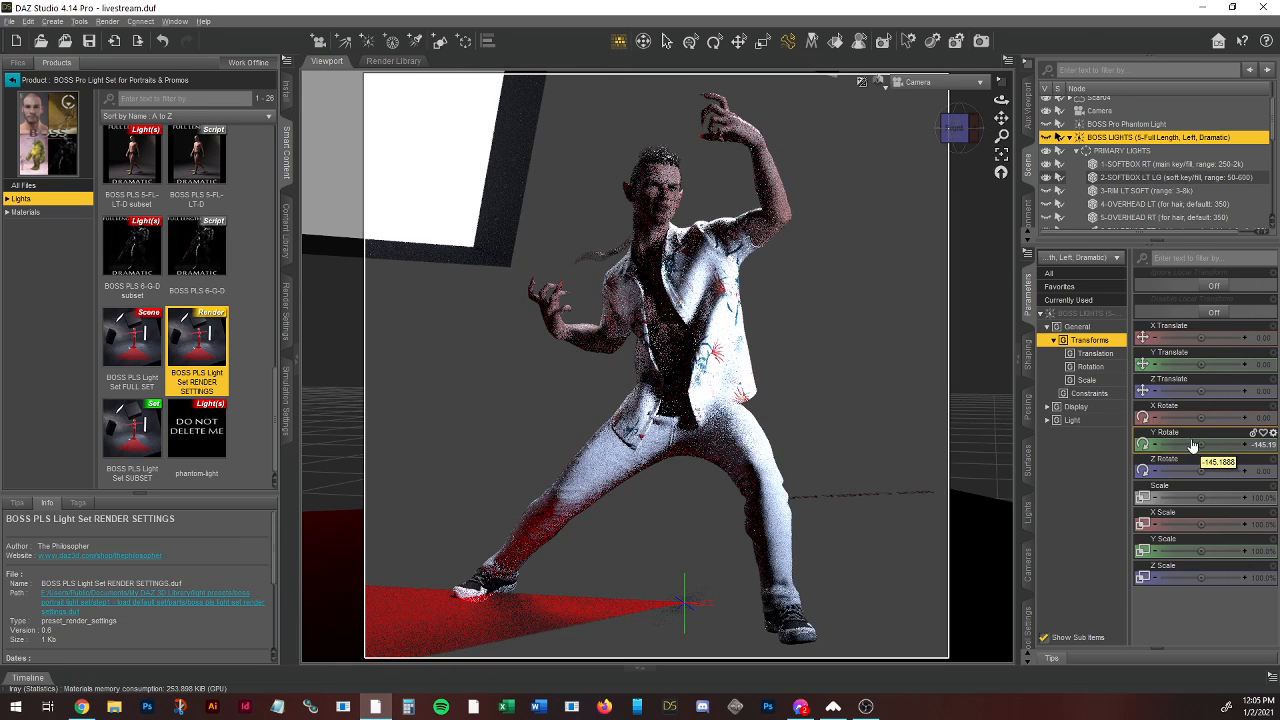
scroll(1070, 205, "down", 5)
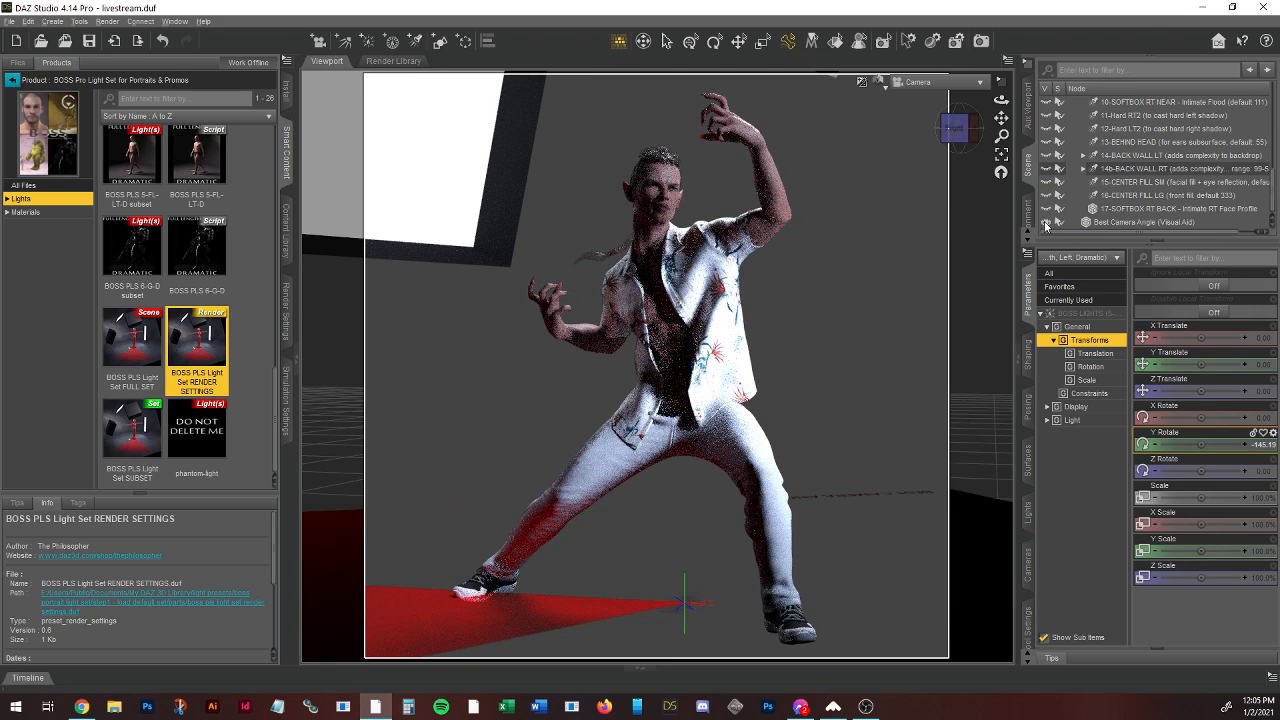
left_click(1045, 224)
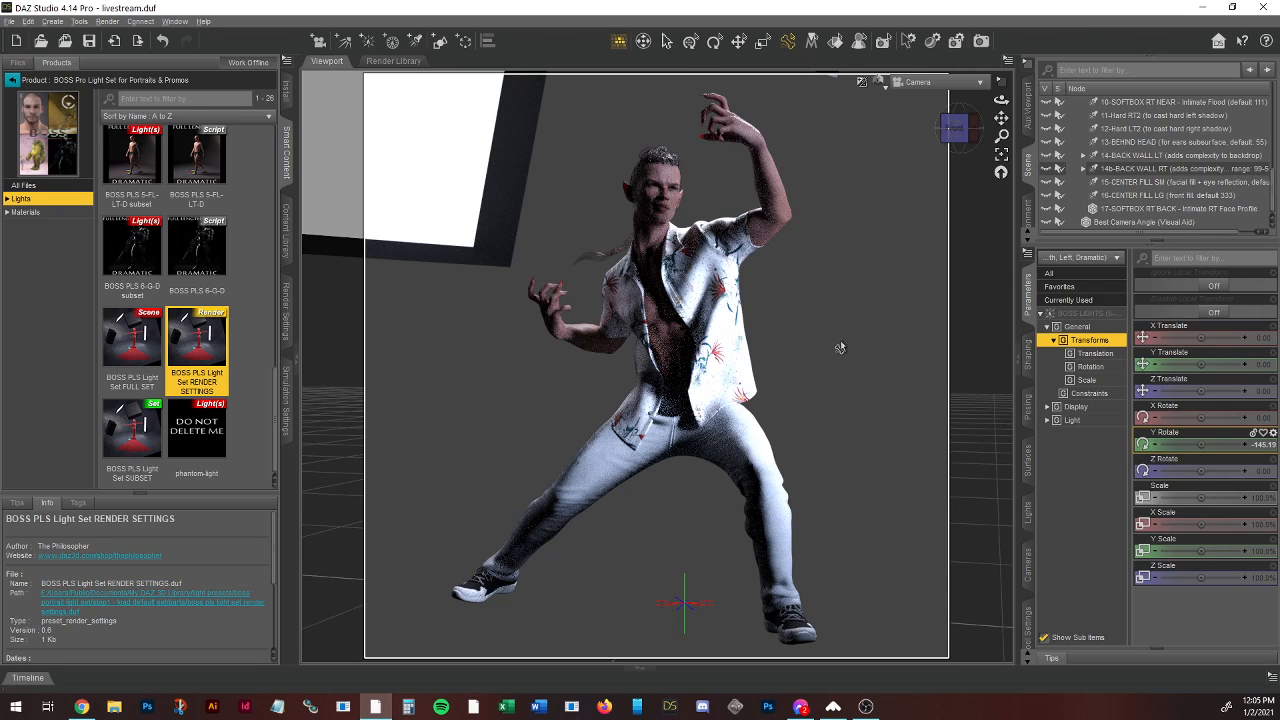
Step: Select the Ilias hair's hair2 surface and open the Backlight shader set with the denim filter cleared
left_click(836, 45)
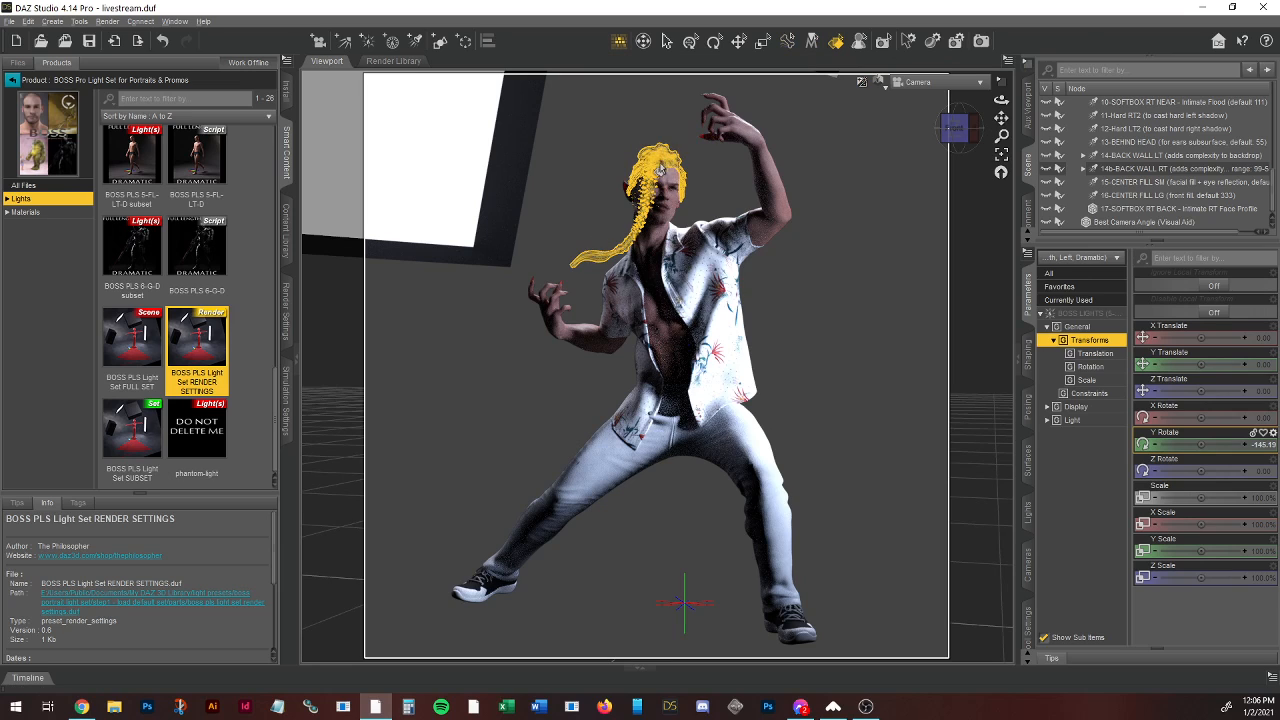
left_click(659, 164)
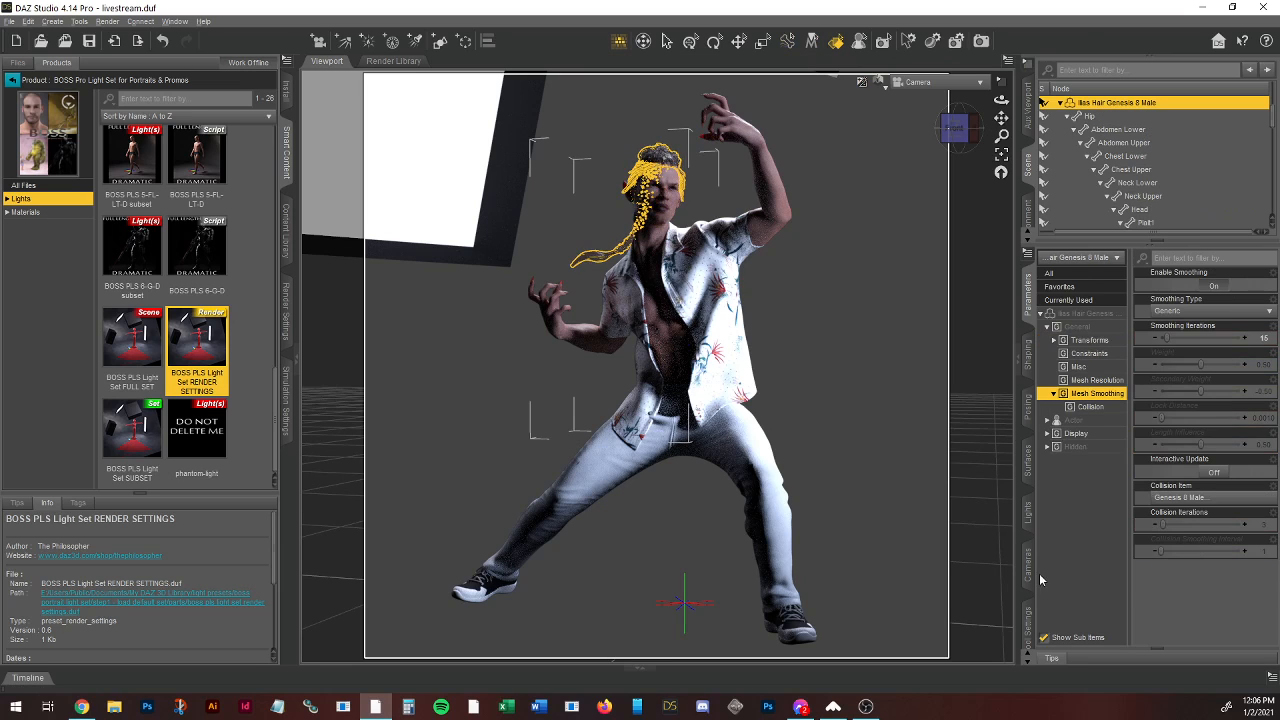
left_click(1028, 464)
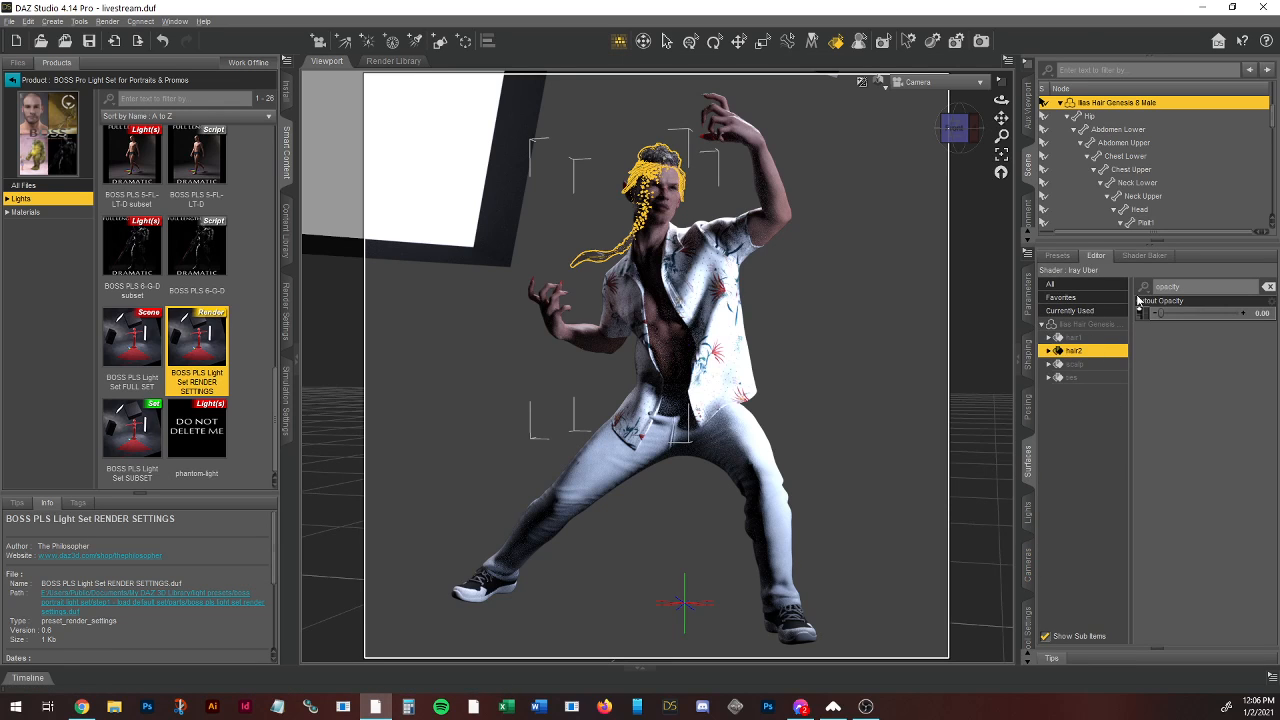
left_click(1056, 257)
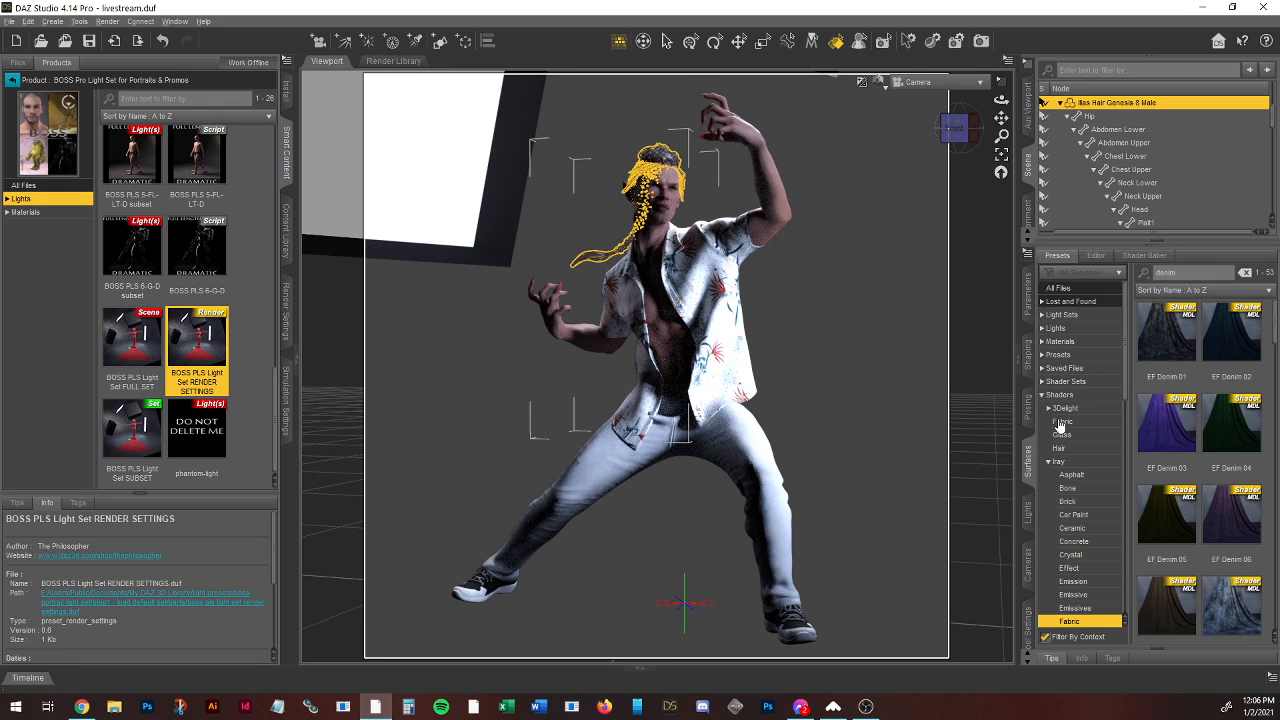
scroll(1058, 420, "down", 4)
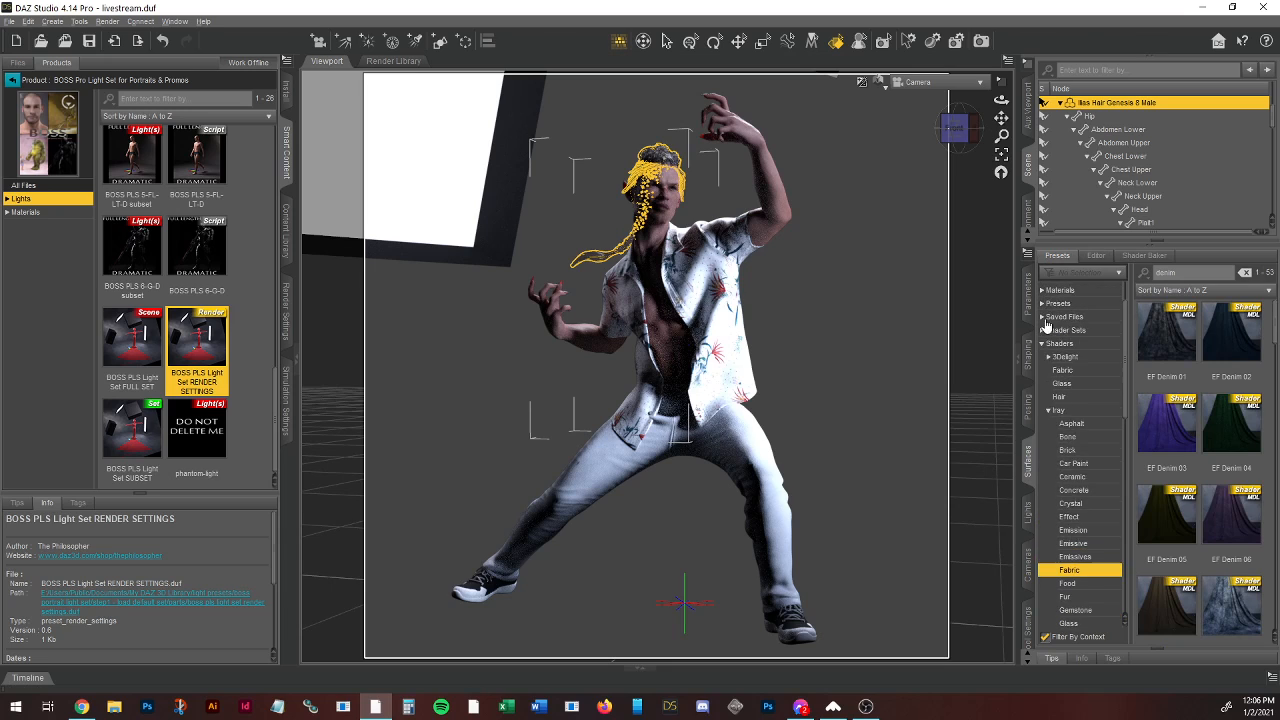
left_click(1244, 272)
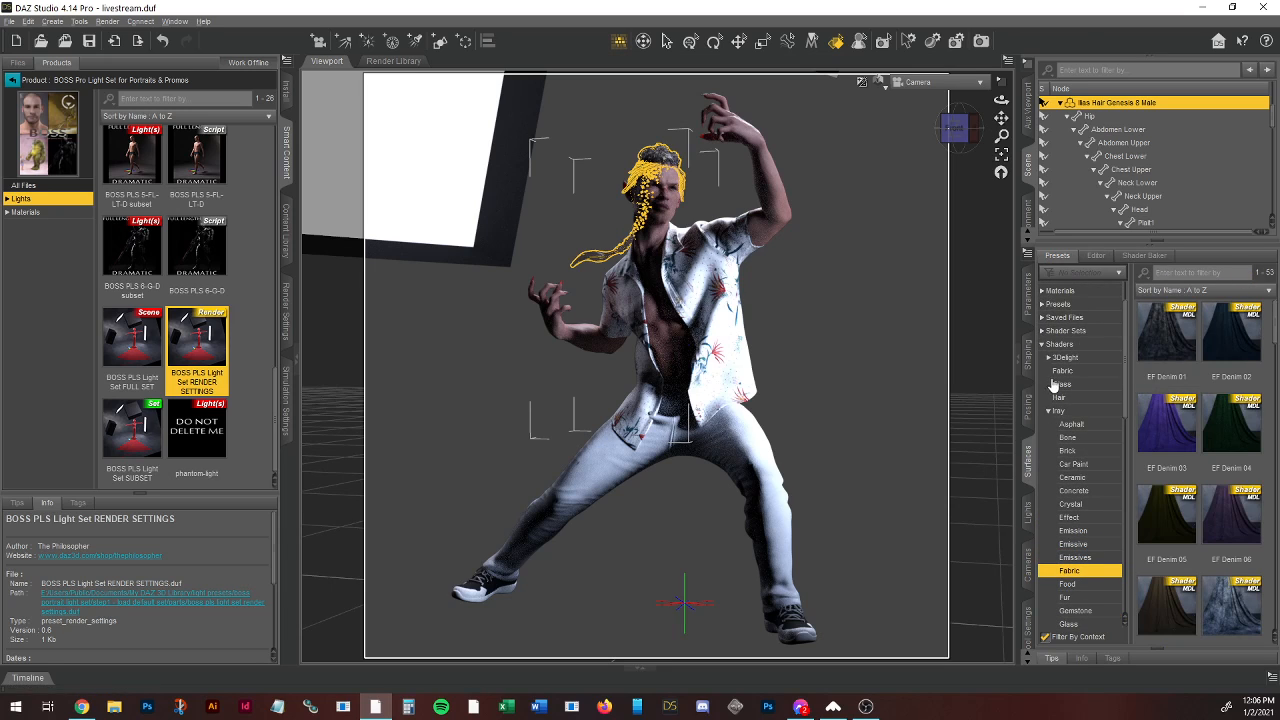
left_click(1042, 330)
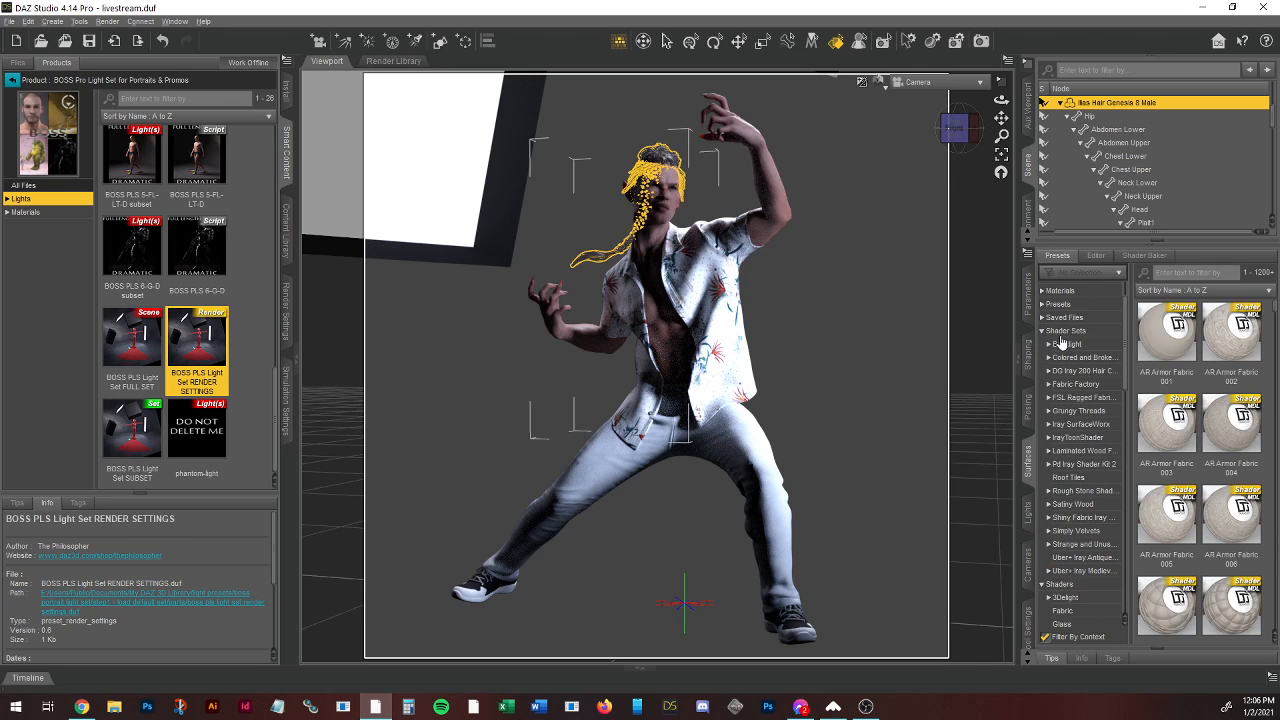
left_click(1070, 345)
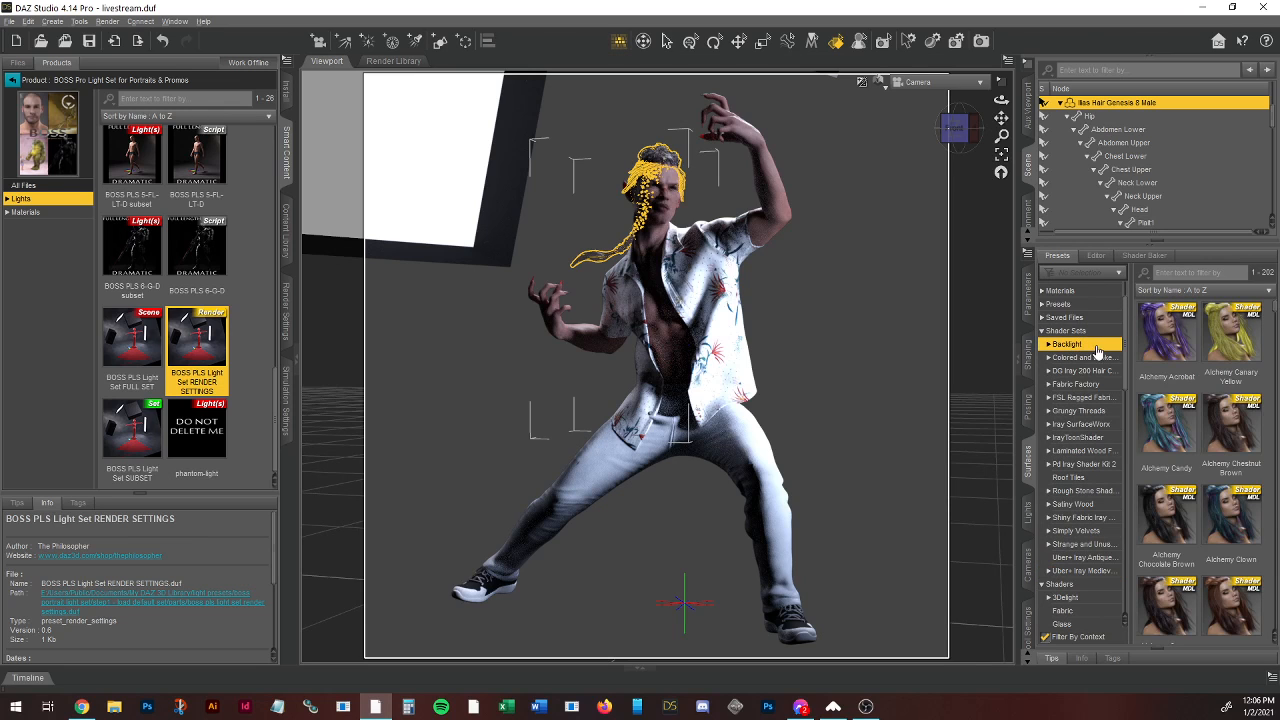
Step: Apply the Alchemy Hazelnut Brown shader to the hair2 surface of the Ilias hair
scroll(1225, 463, "down", 4)
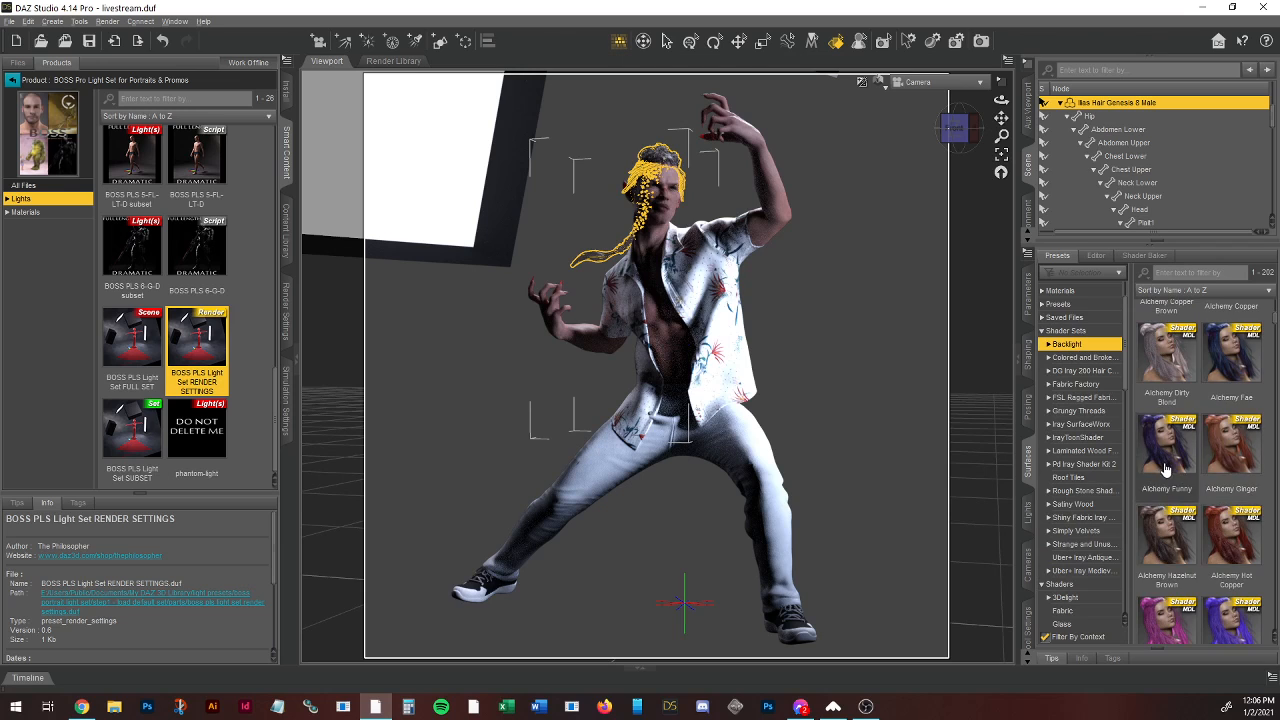
scroll(1164, 470, "down", 3)
scroll(1168, 458, "up", 3)
double_click(1150, 540)
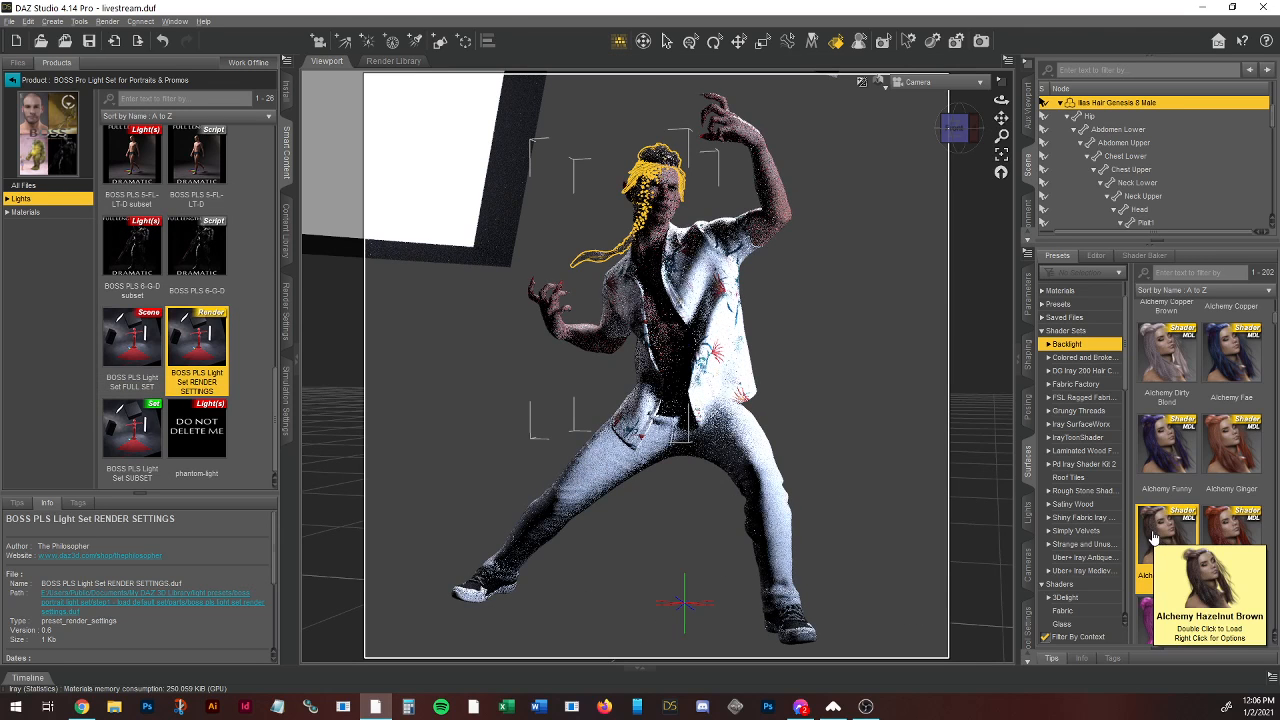
Step: Apply the dark BCKLT shader at the end of the Blonde presets to the hair2 surface and deselect the hair
scroll(1210, 490, "down", 3)
scroll(1212, 488, "down", 20)
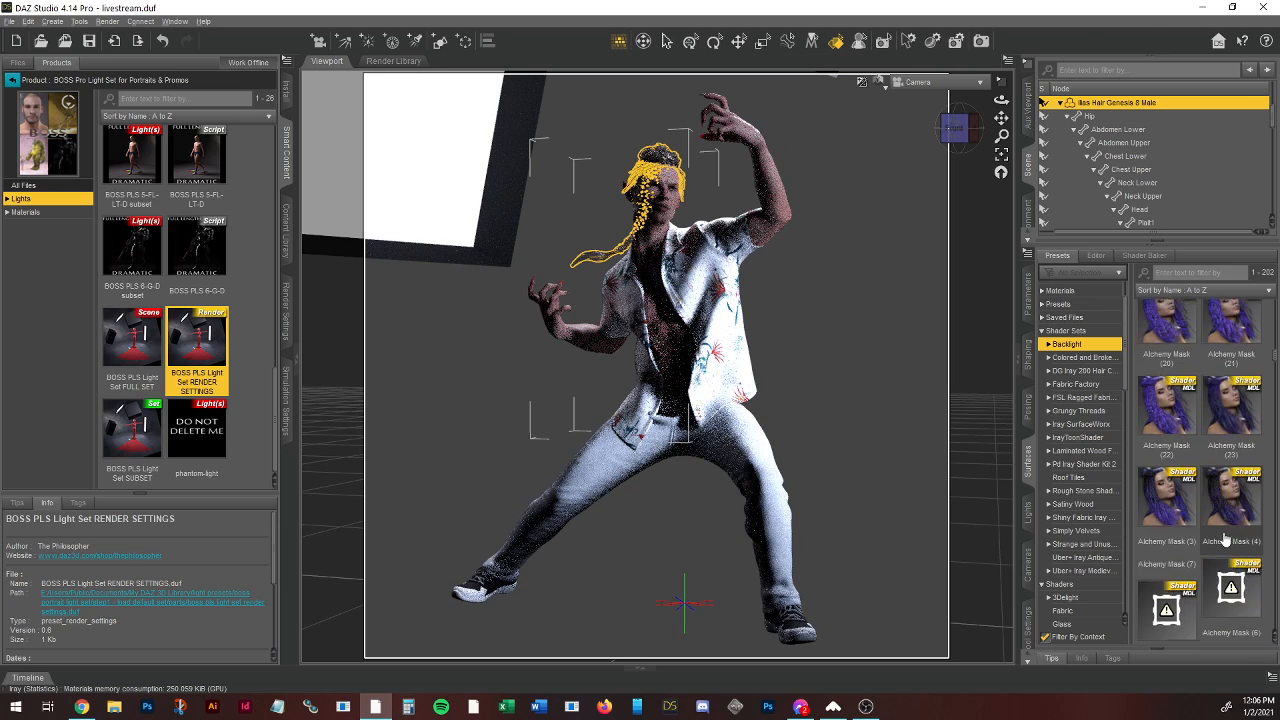
scroll(1190, 522, "down", 15)
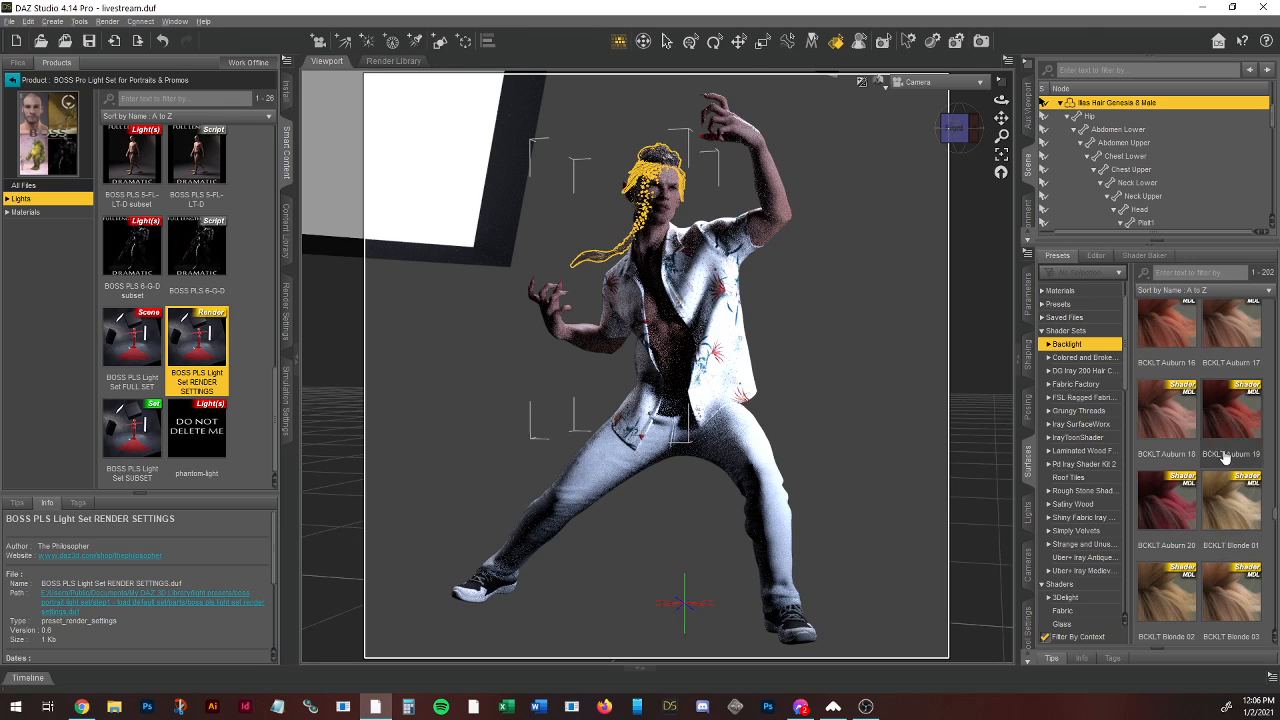
scroll(1210, 500, "up", 4)
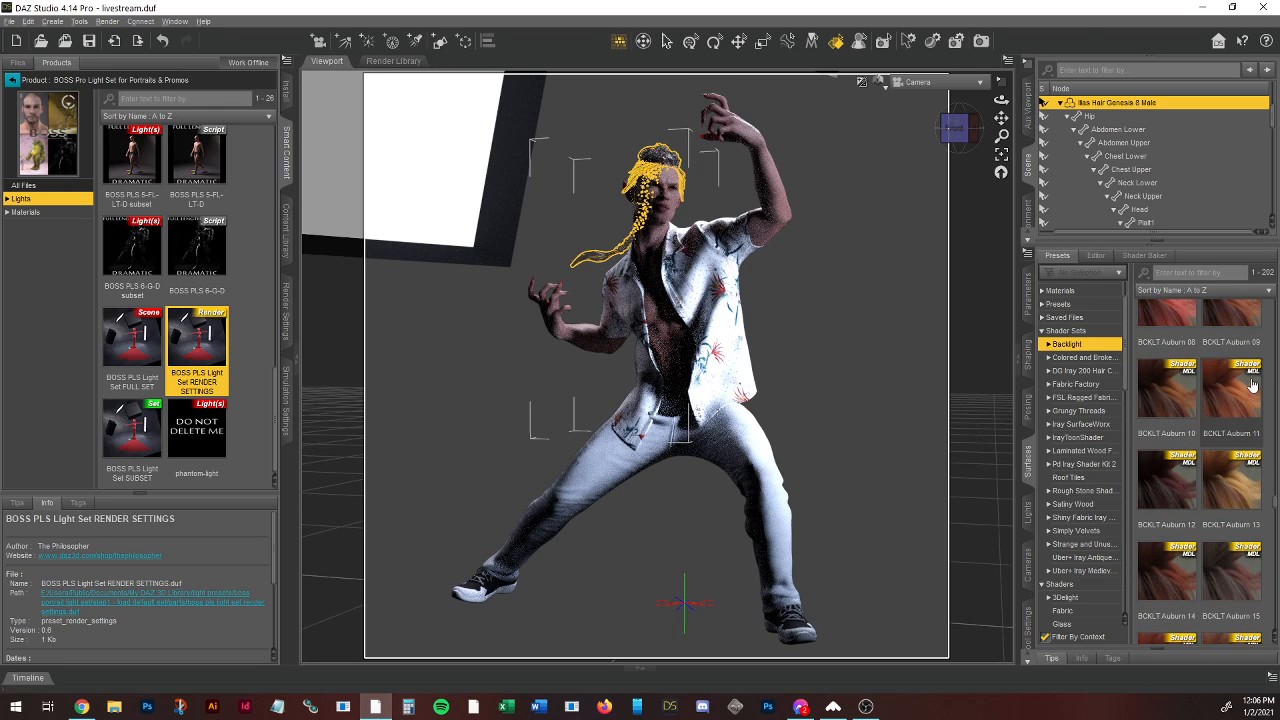
scroll(1238, 390, "down", 4)
scroll(1236, 420, "down", 4)
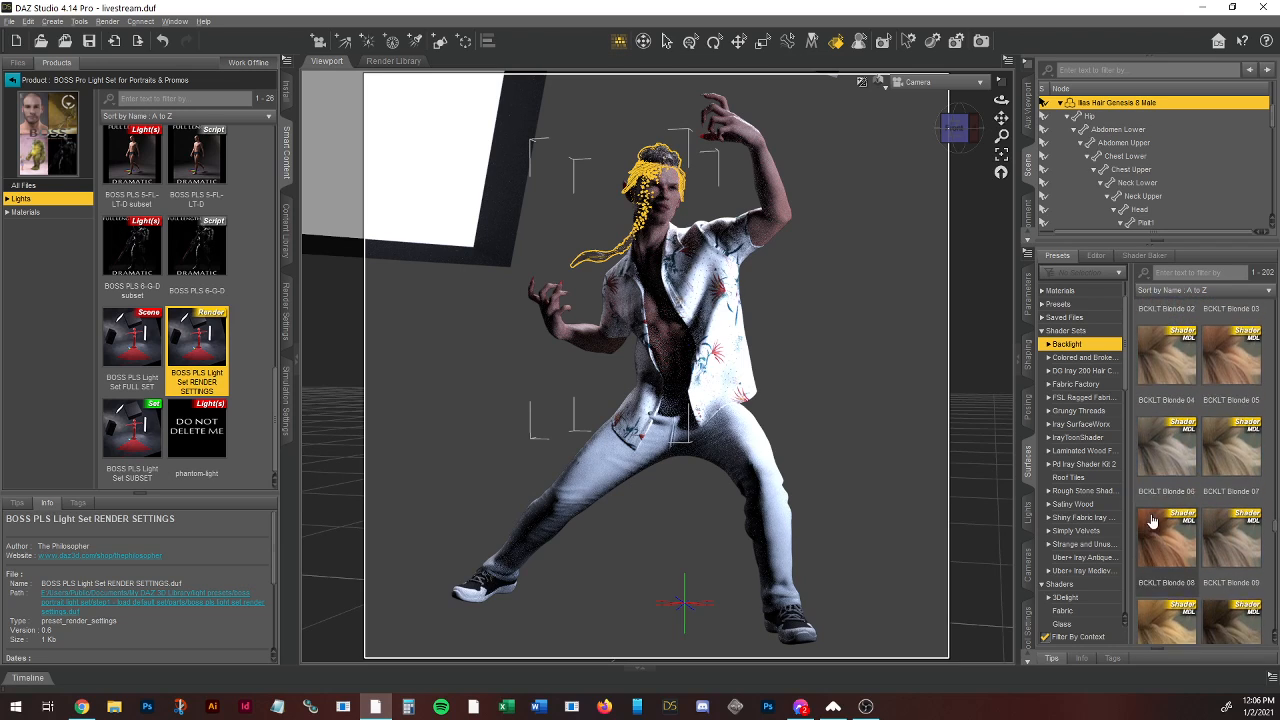
double_click(1230, 625)
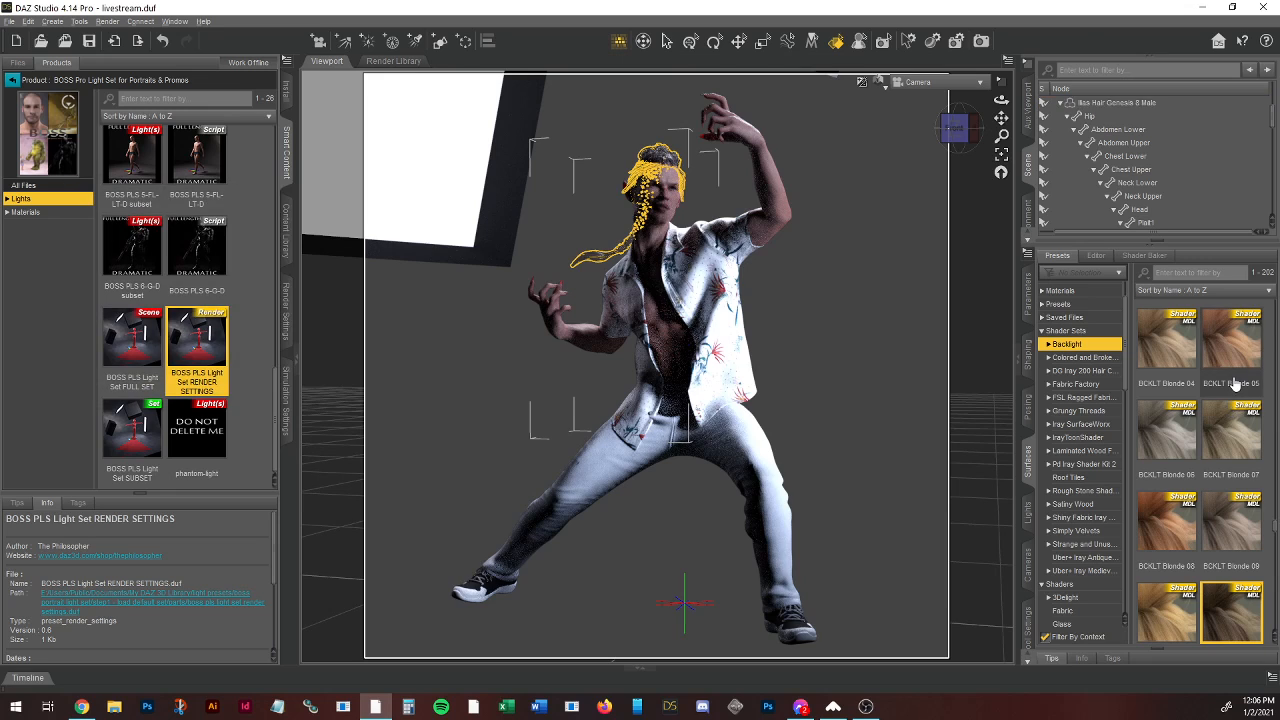
left_click(810, 120)
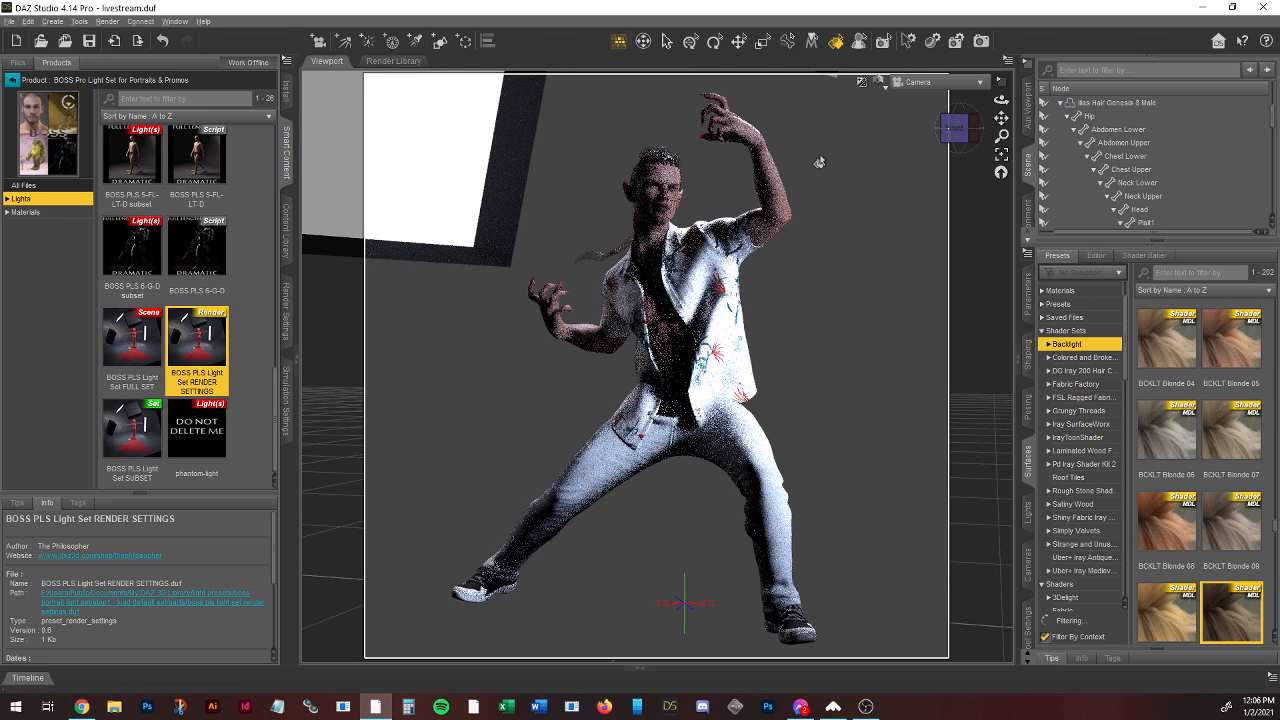
Step: Collapse the Ilias hair's bone hierarchy and the BOSS LIGHTS group in the scene list
left_click(626, 132)
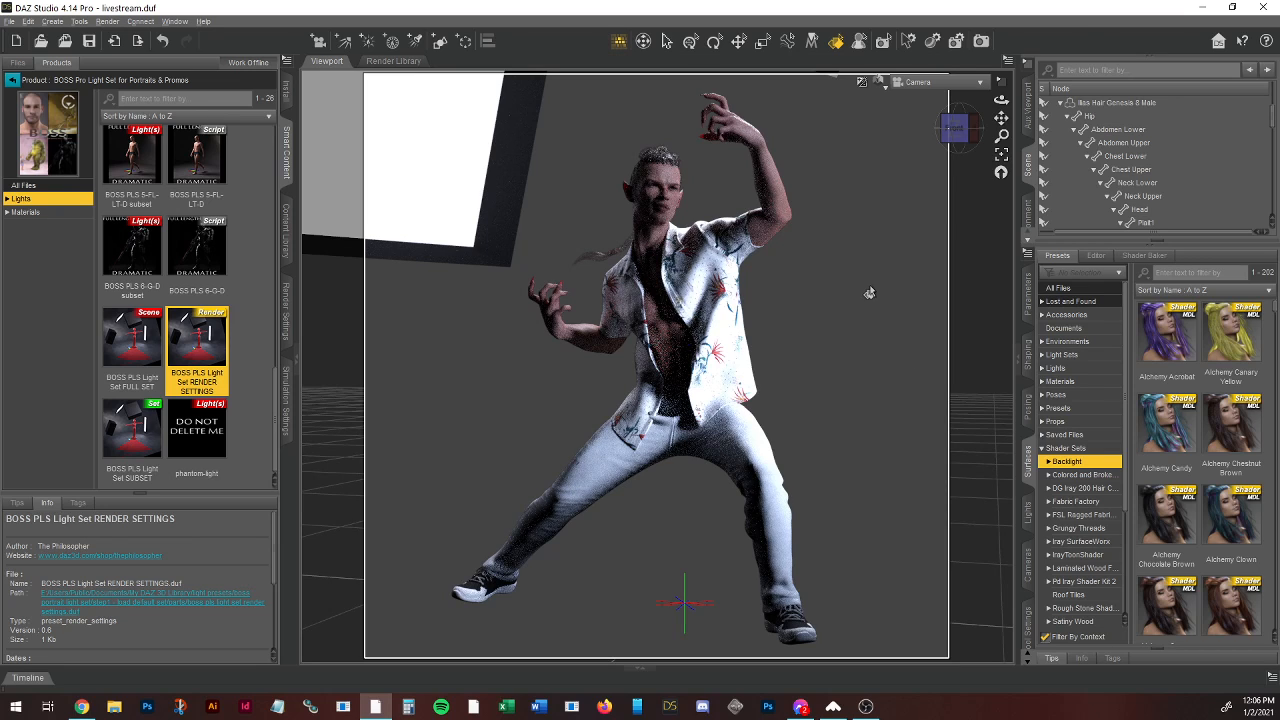
left_click(1067, 117)
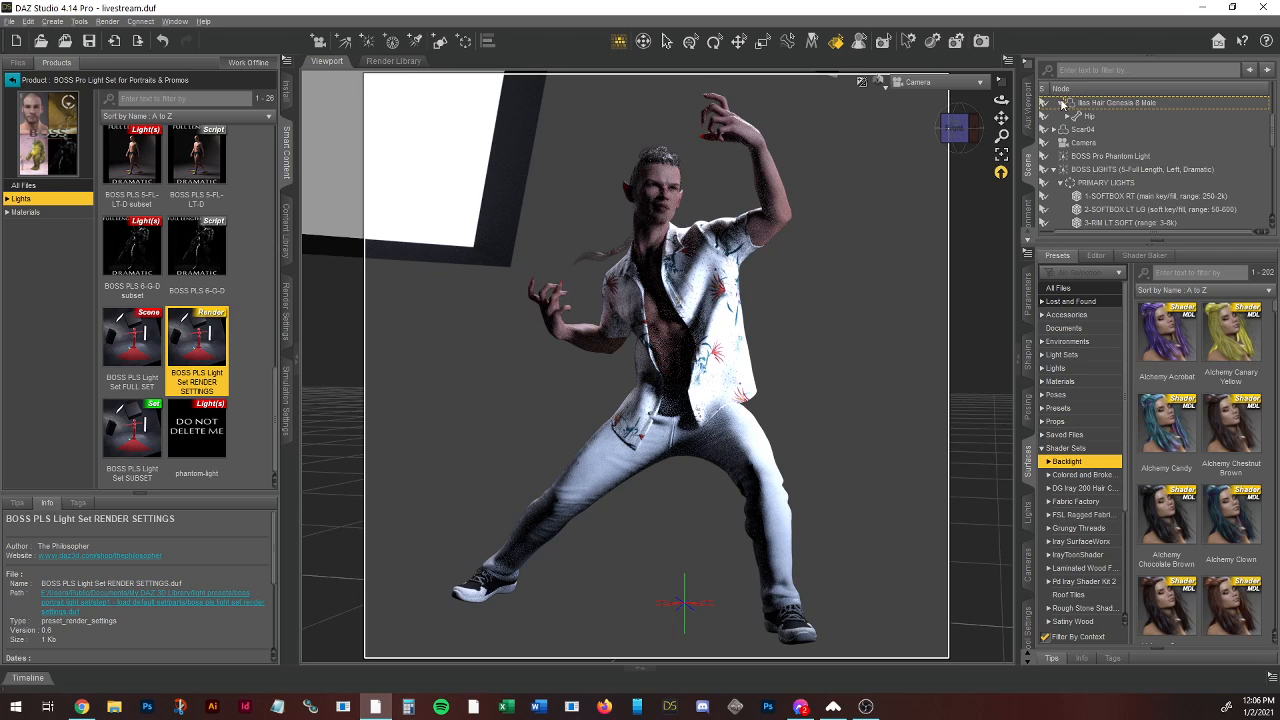
left_click(1062, 169)
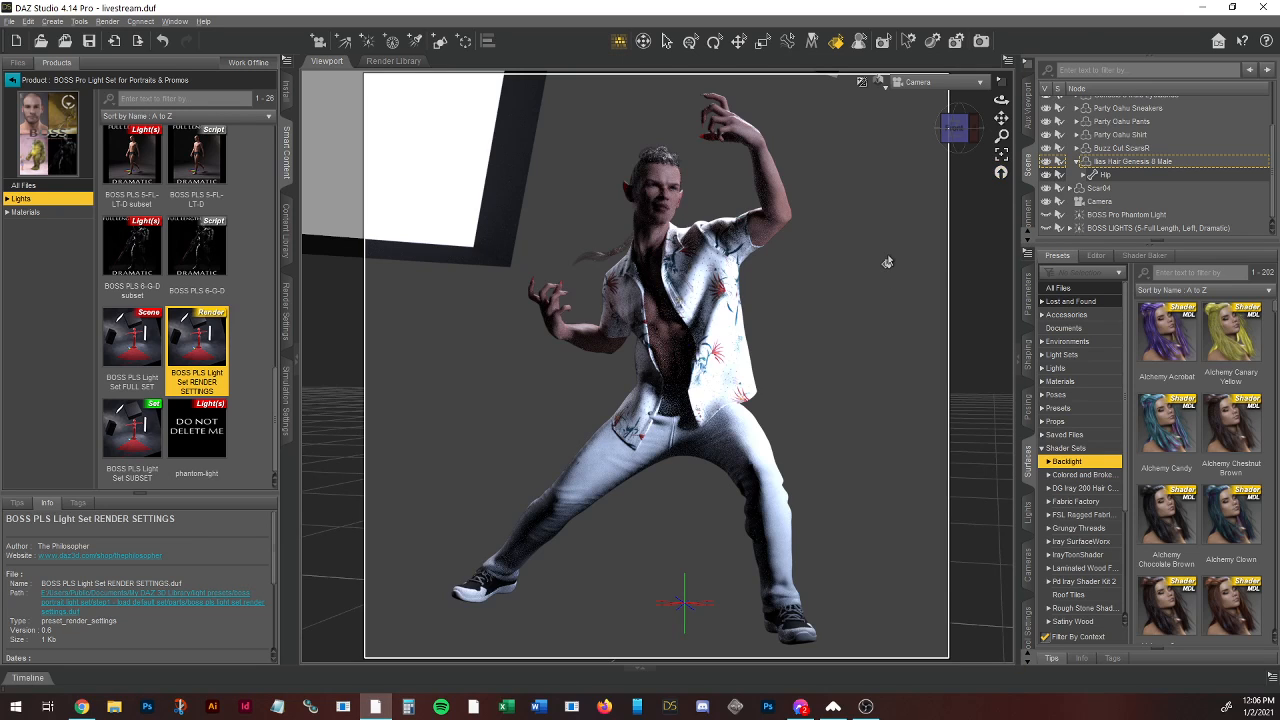
Step: Examine the figure's hair, face and lighting up close from several angles in Perspective View, and return to the Camera view
left_click(915, 86)
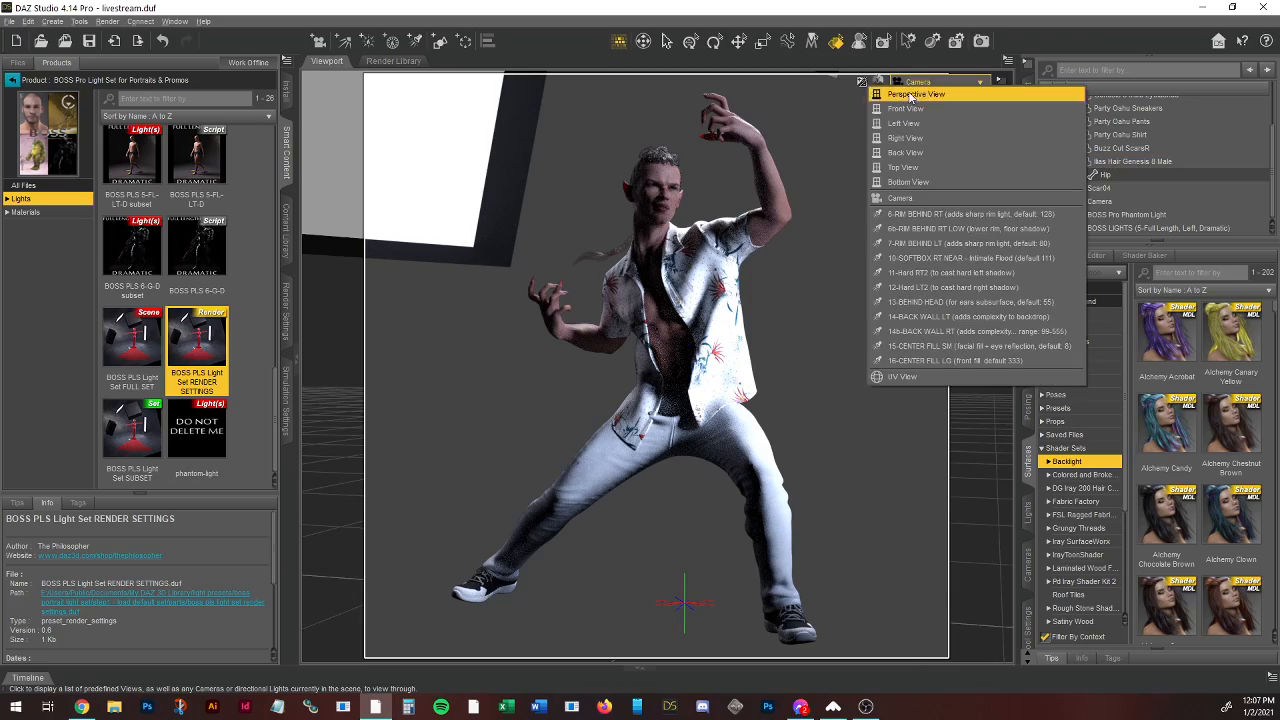
left_click(915, 94)
mouse_move(967, 139)
left_mouse_down()
mouse_move(948, 129)
mouse_move(966, 152)
left_mouse_up()
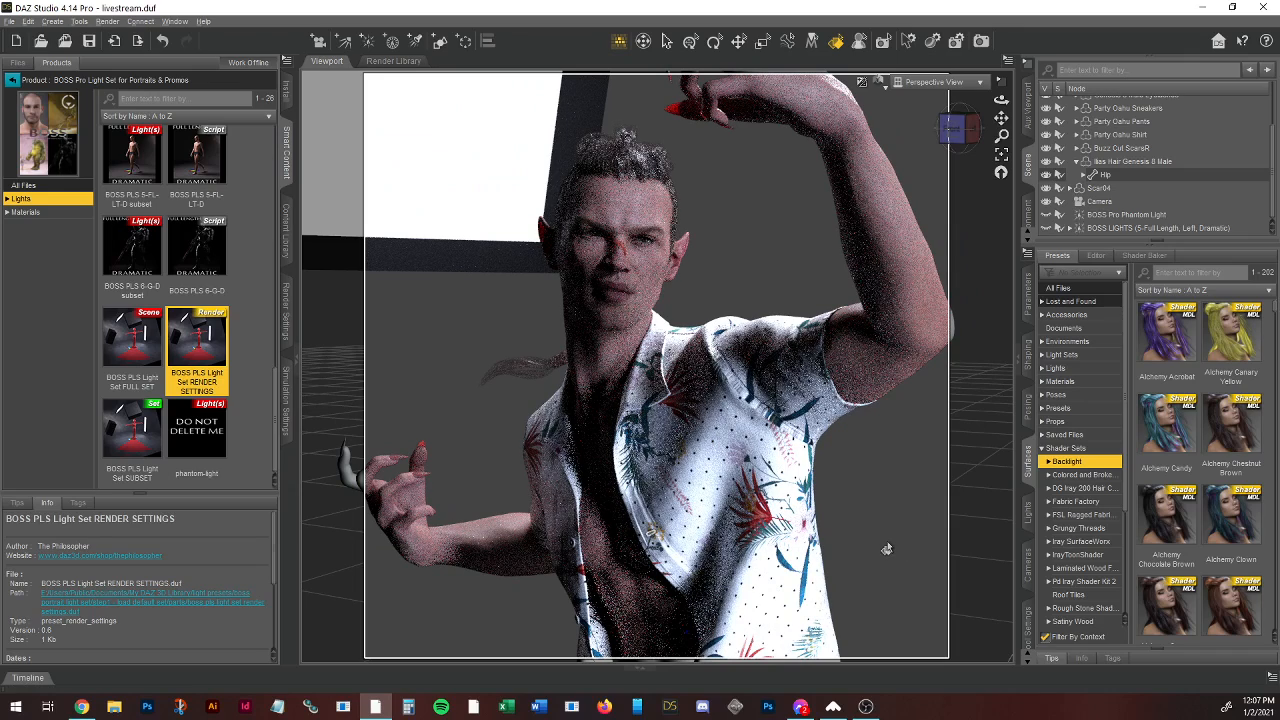
left_click(960, 128)
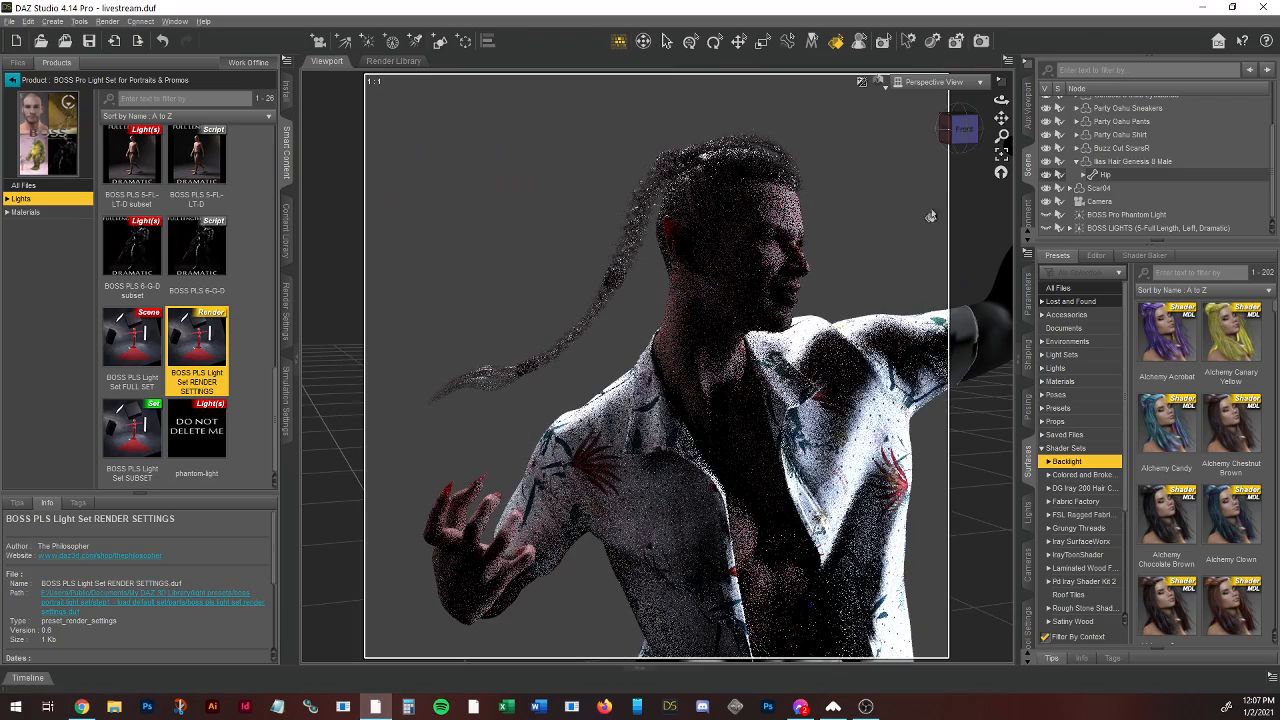
left_click_drag(965, 129, 759, 266)
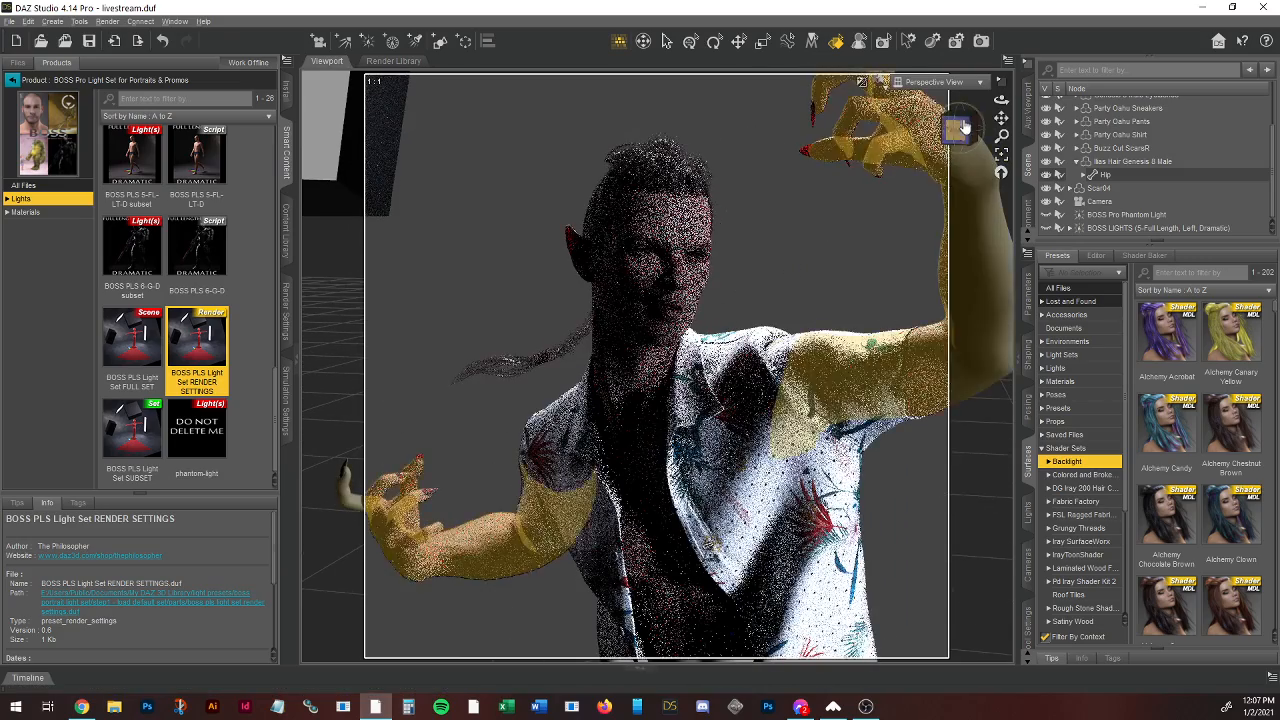
left_click_drag(1001, 118, 990, 79)
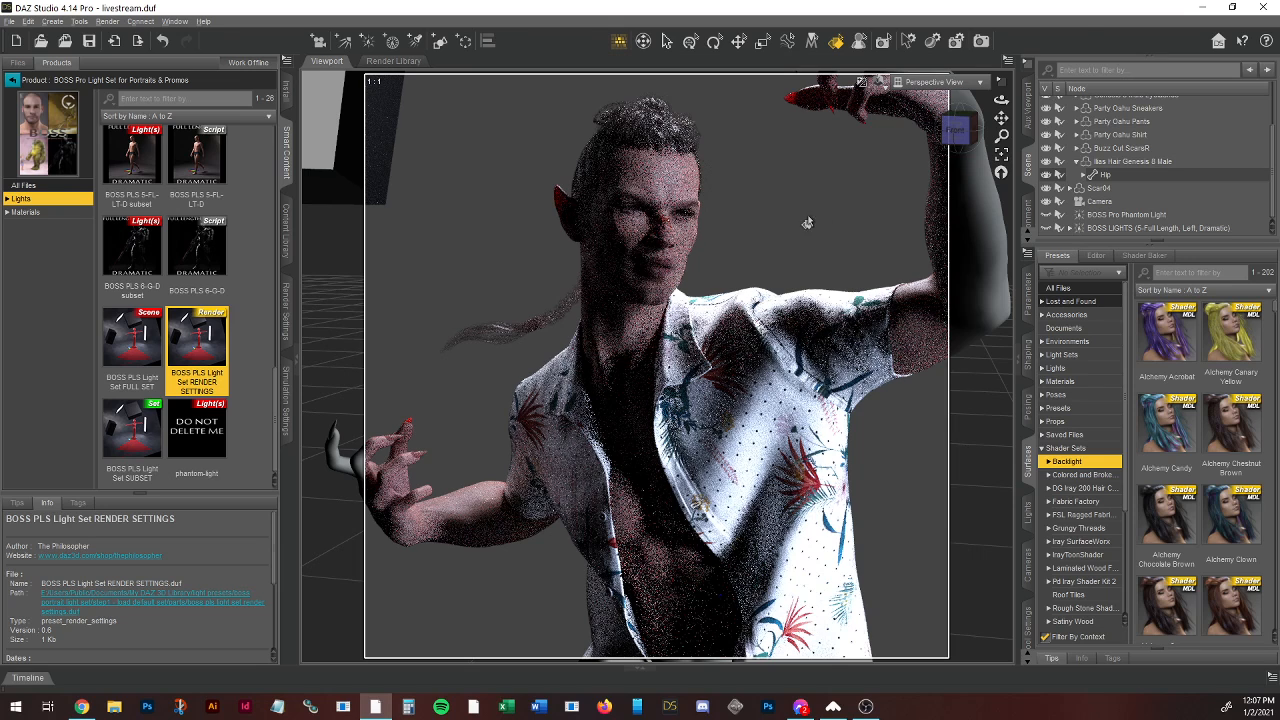
left_click(962, 86)
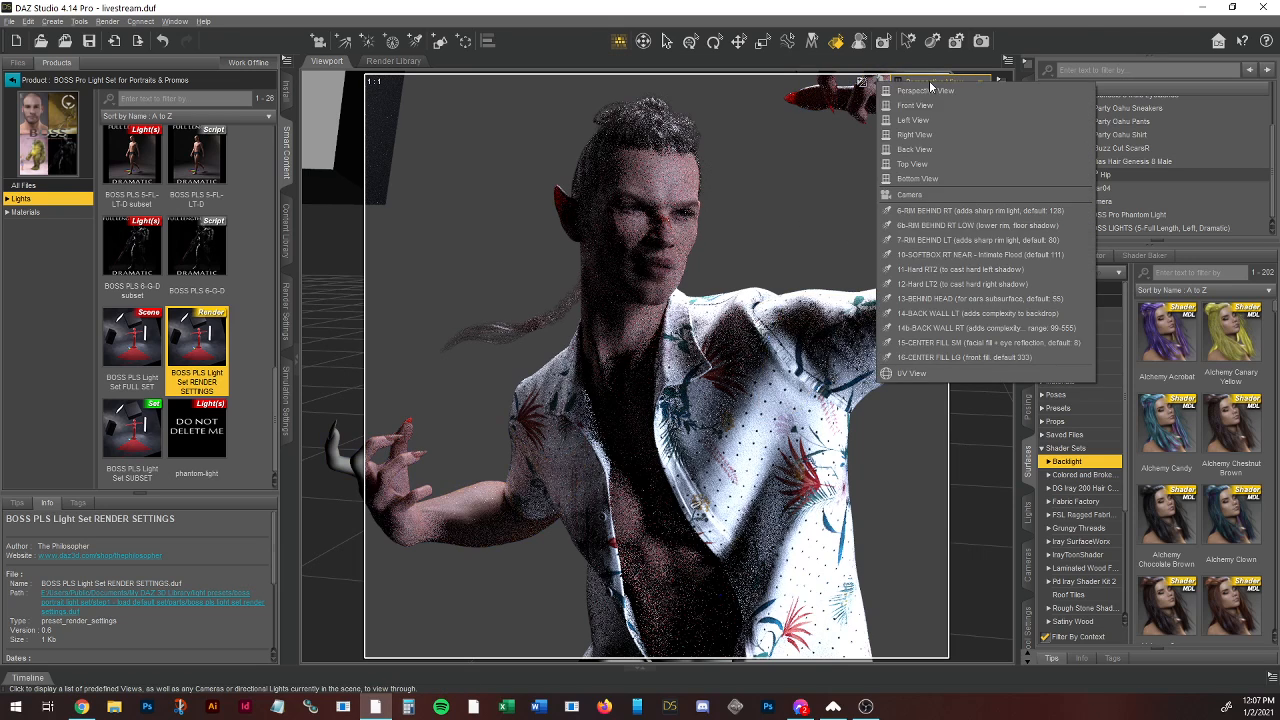
left_click(918, 197)
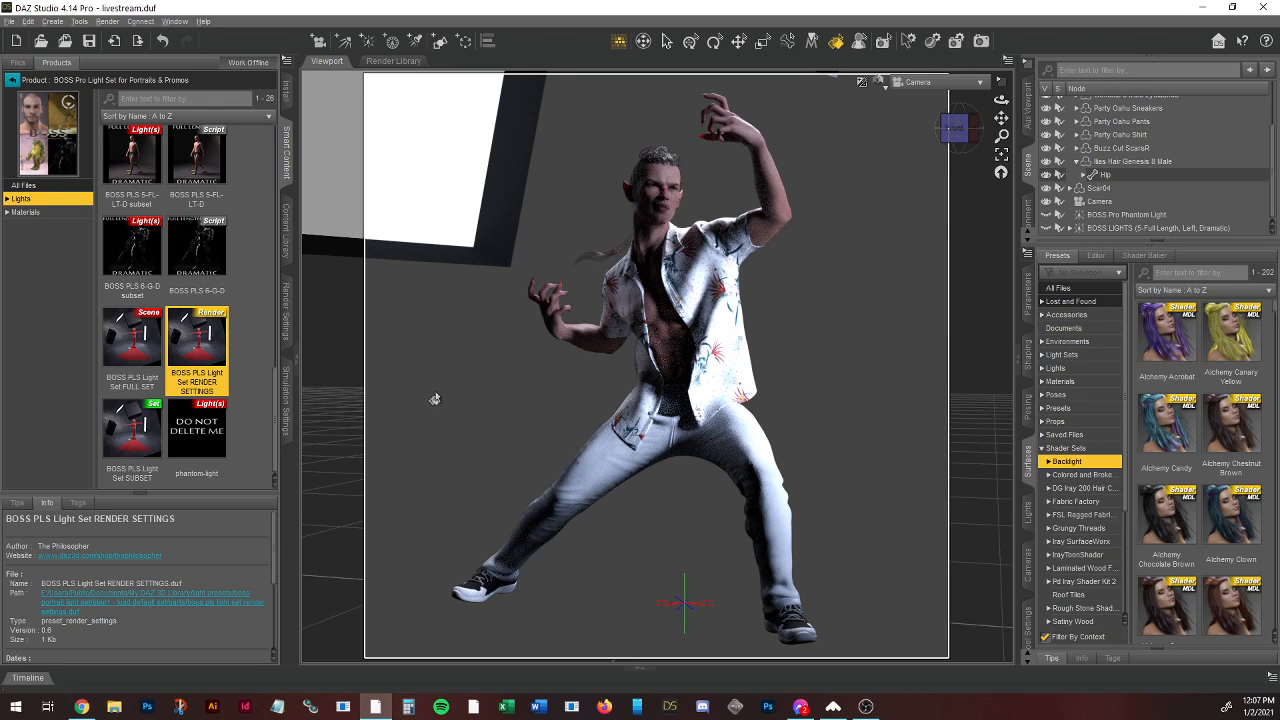
Step: Save the scene and set Auto Headlamp to Never in the general render settings
key("ctrl+s")
left_click(287, 318)
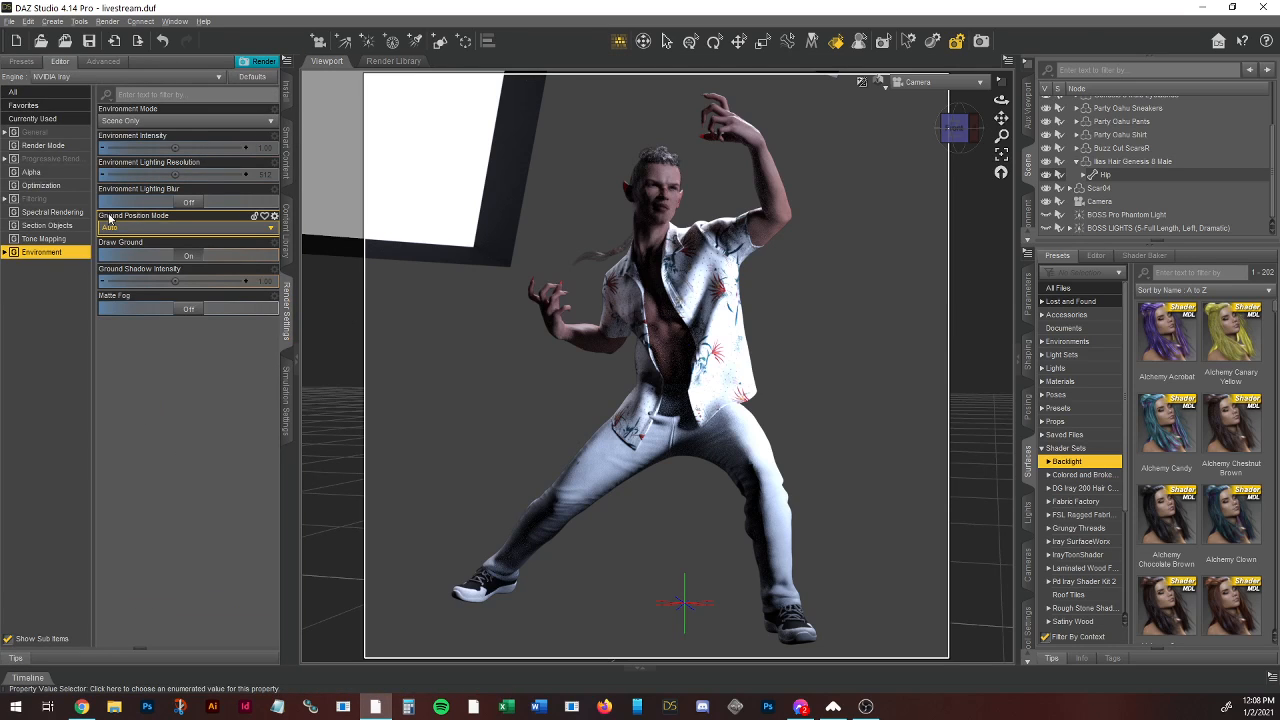
left_click(30, 133)
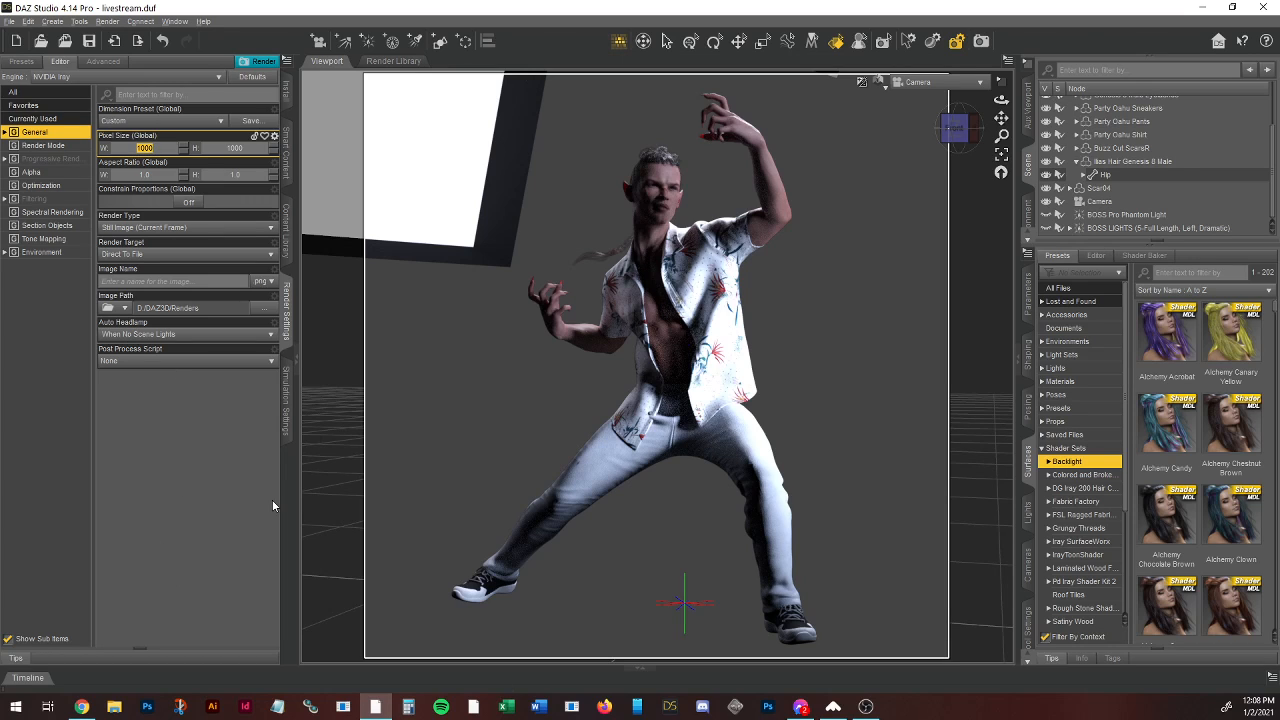
left_click(136, 338)
left_click(137, 358)
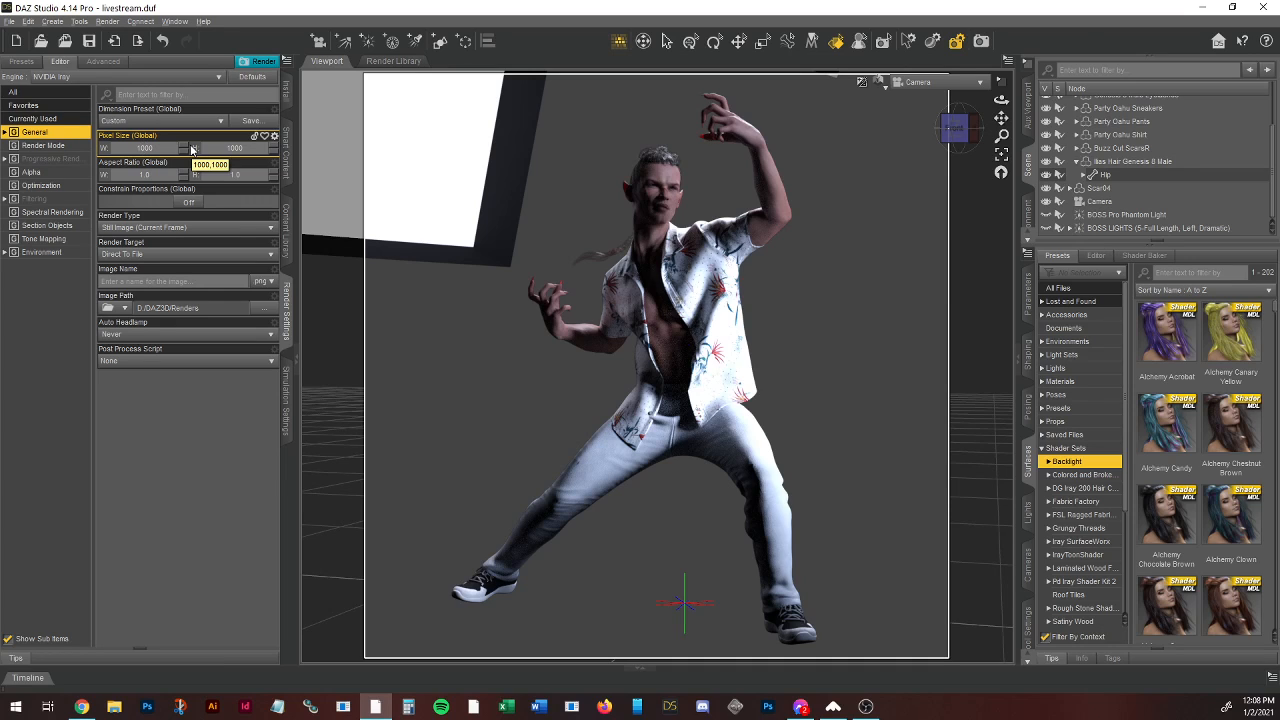
Step: Set the render size to 6000 by 6000 pixels with Constrain Proportions on
left_click(141, 148)
type("2000")
left_click(183, 203)
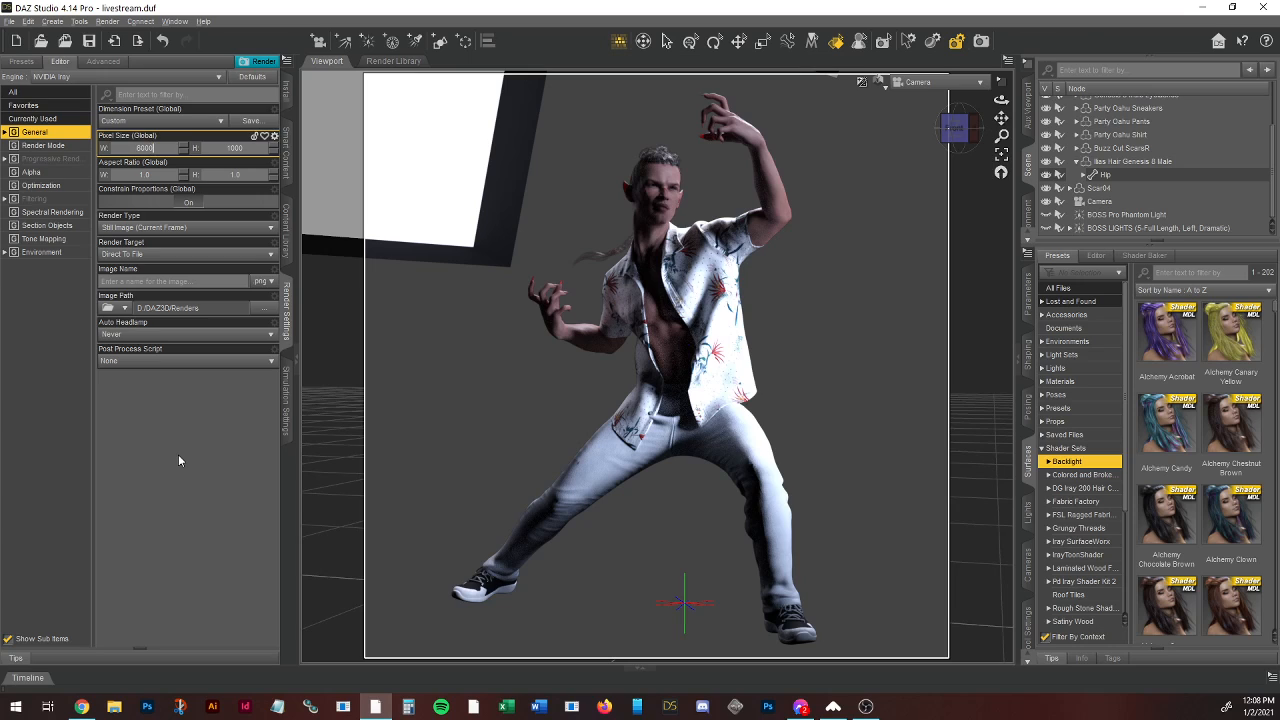
key("Return")
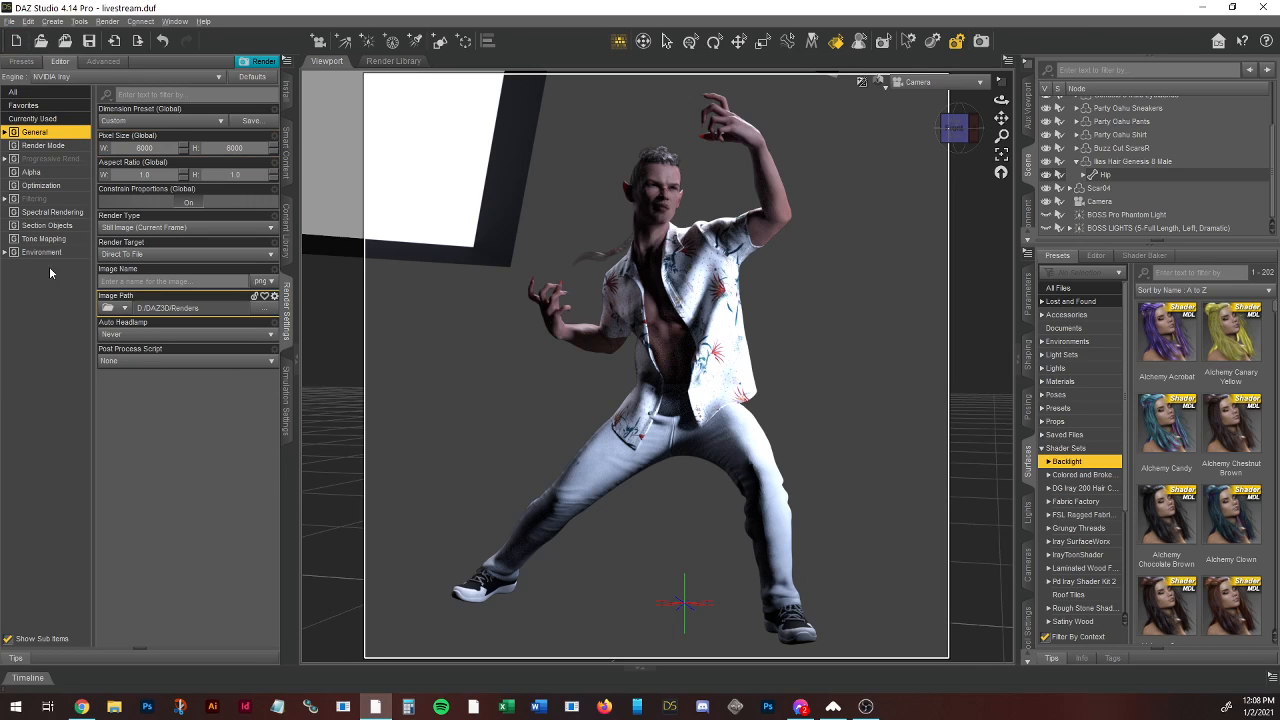
Step: Select the BOSS LIGHTS group, and set progressive Rendering Quality to 3 and Rendering Converged Ratio to 99%
left_click(26, 159)
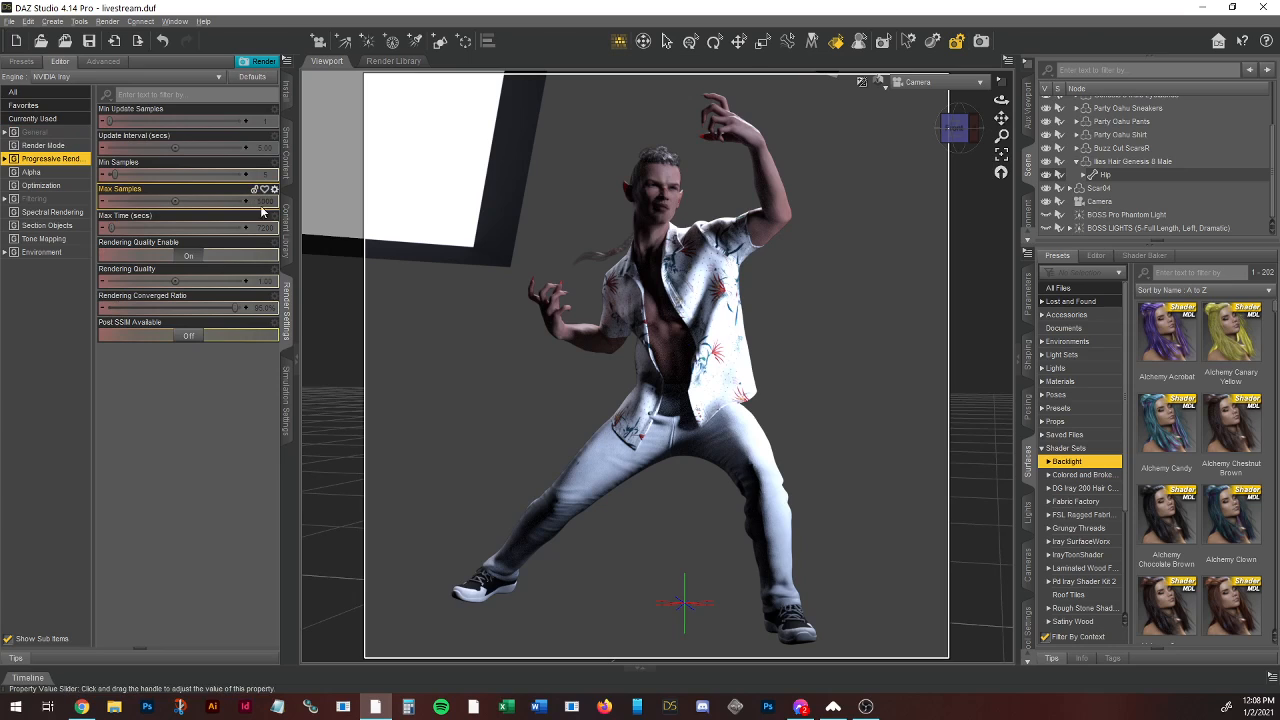
mouse_move(262, 203)
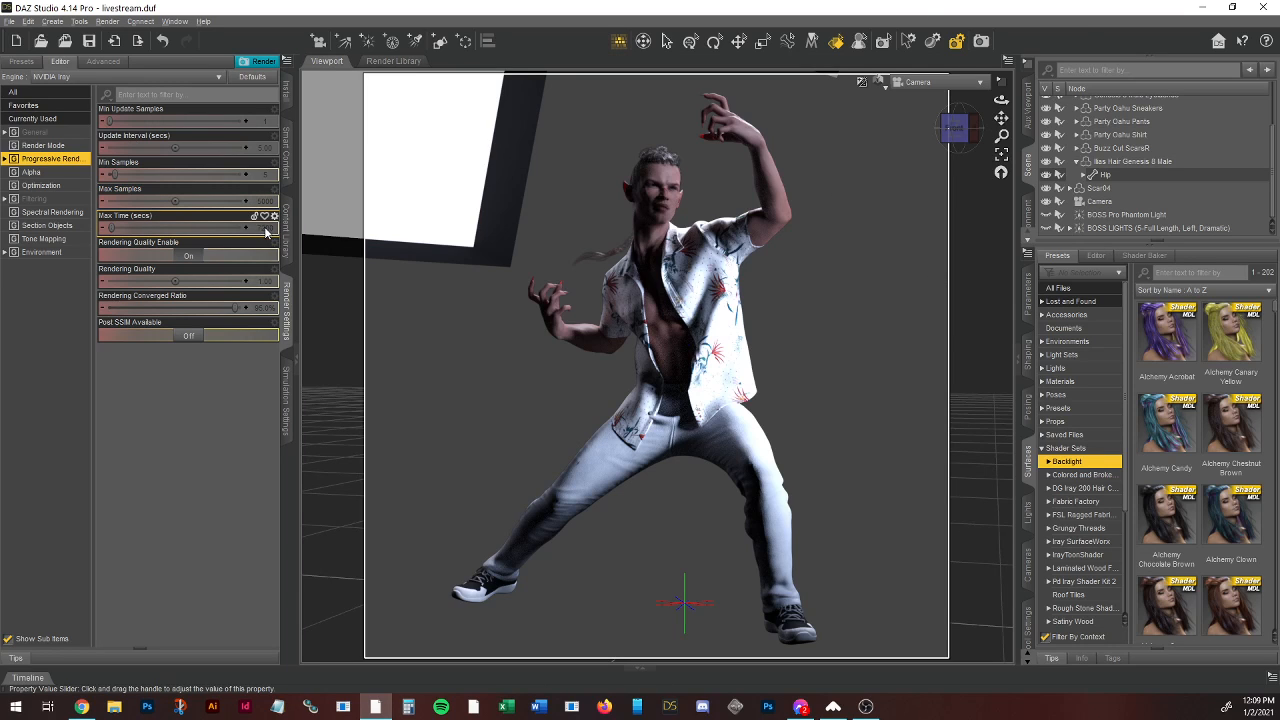
mouse_move(268, 230)
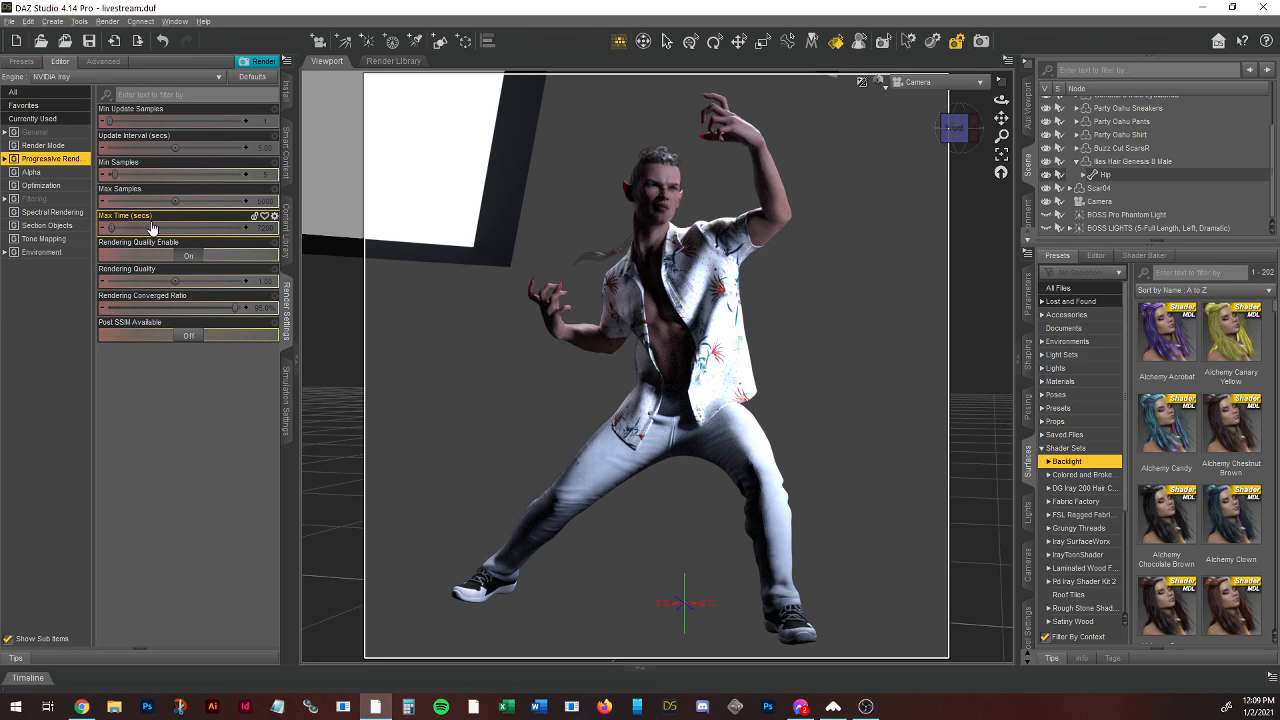
left_click(1136, 165)
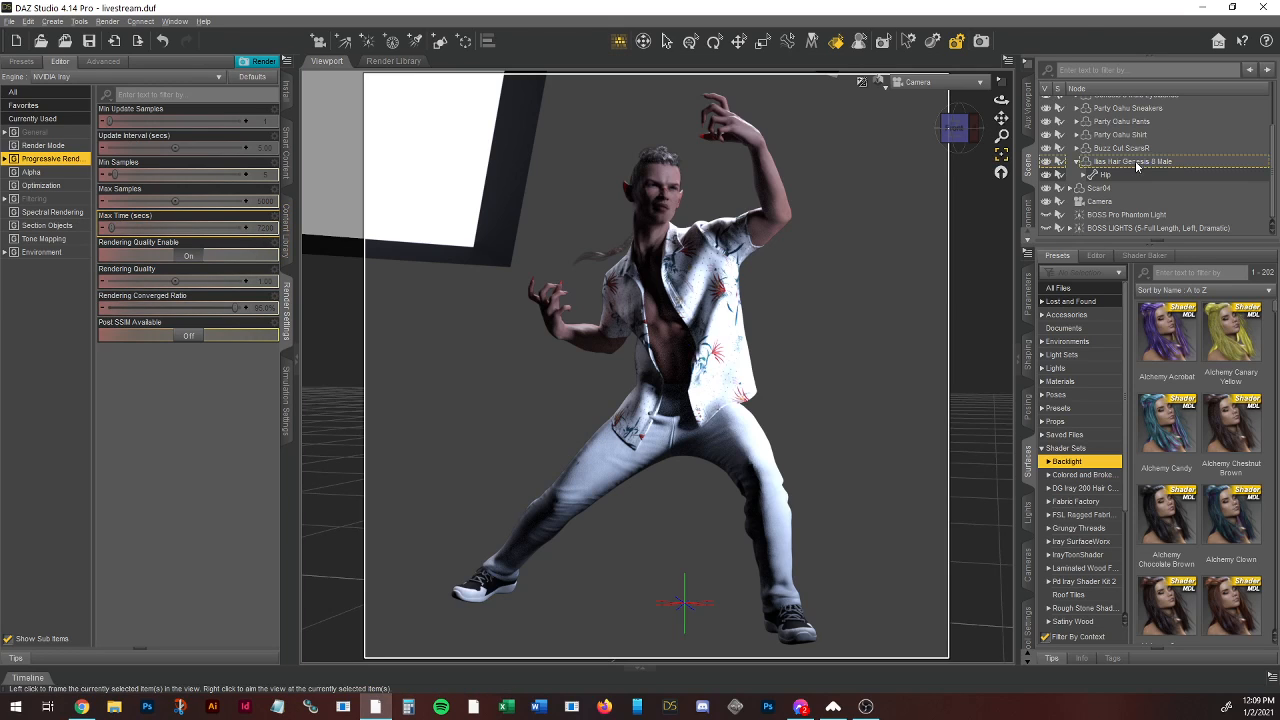
left_click(1158, 229)
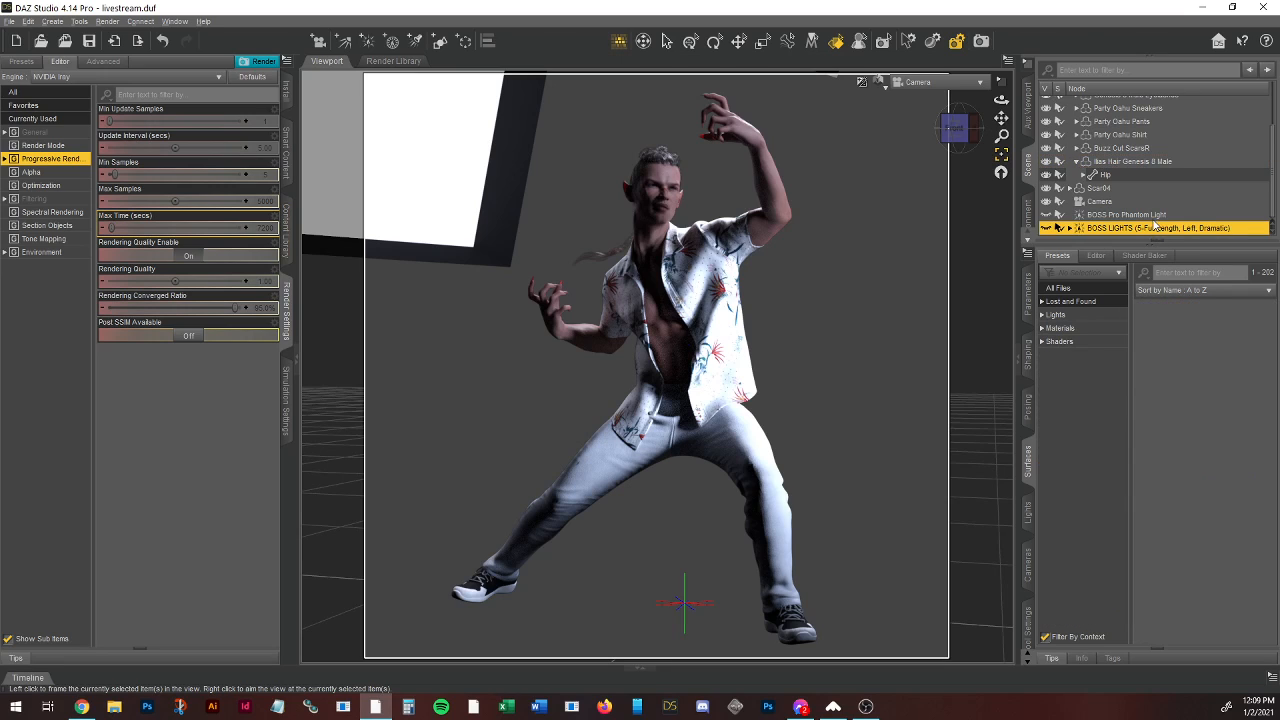
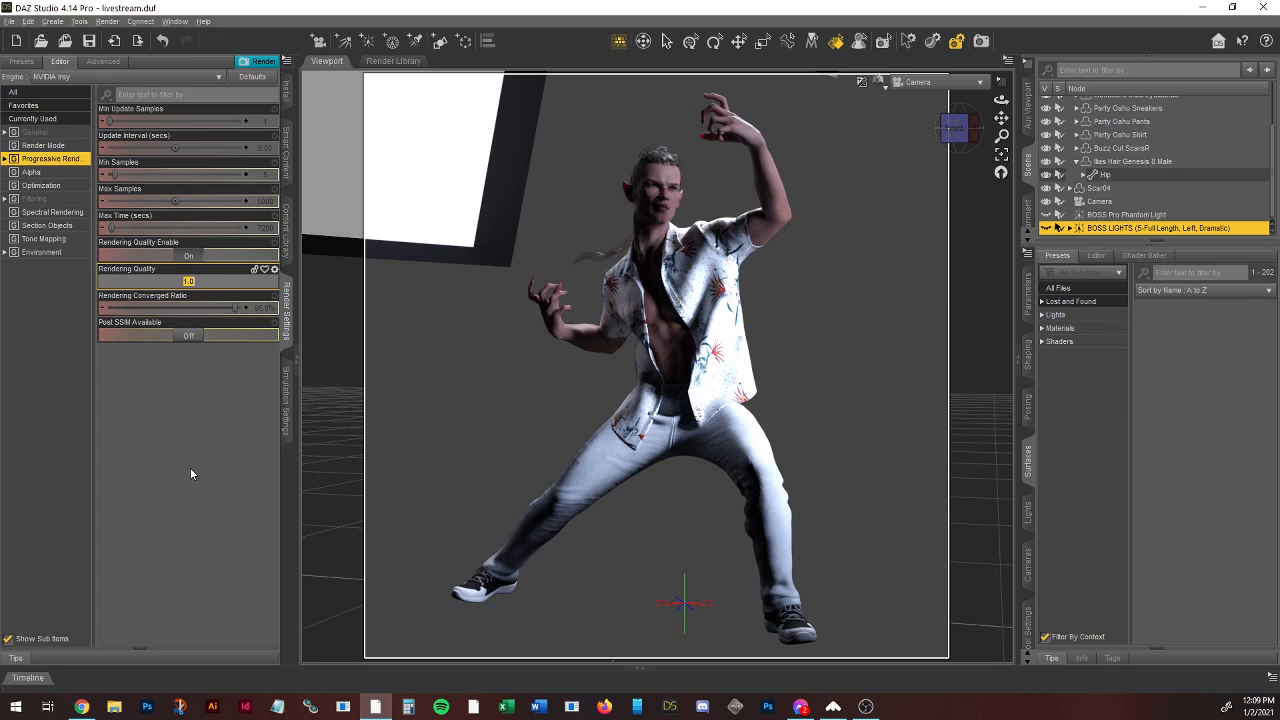
left_click(260, 308)
type("99")
key("Return")
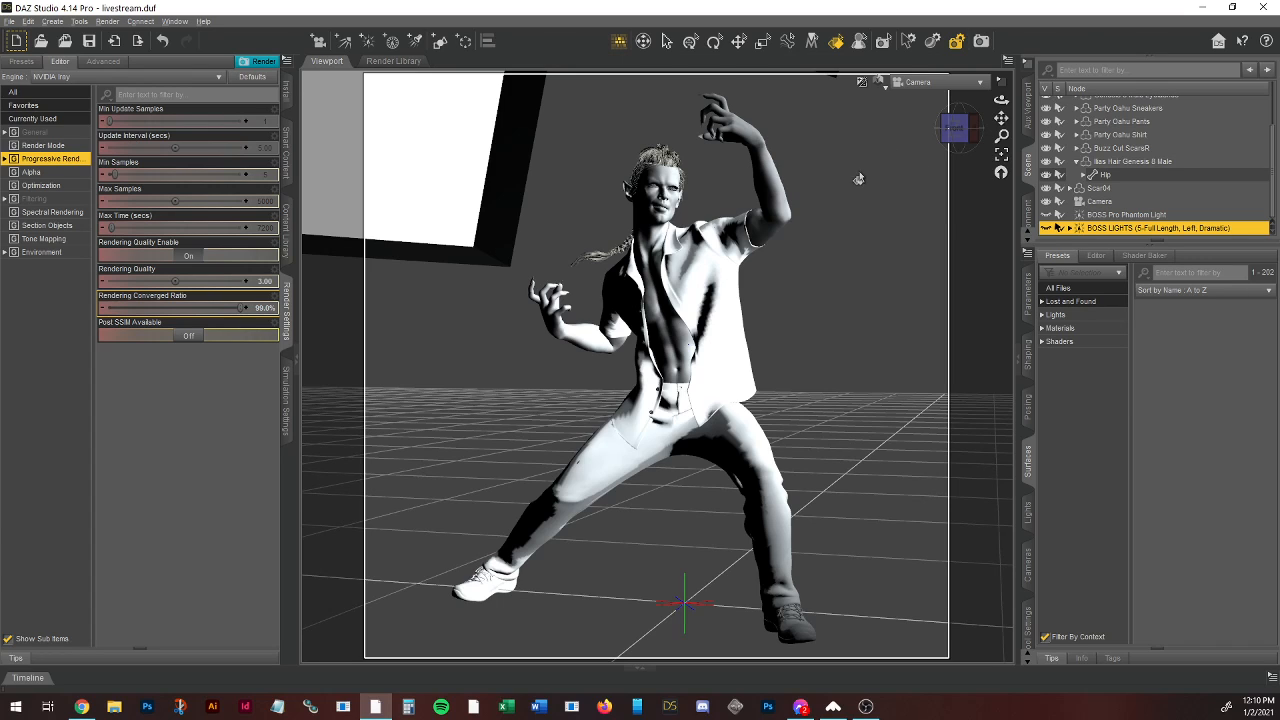
Step: Turn off Draw Ground and set the Environment Lighting Resolution to 1200
left_click(42, 252)
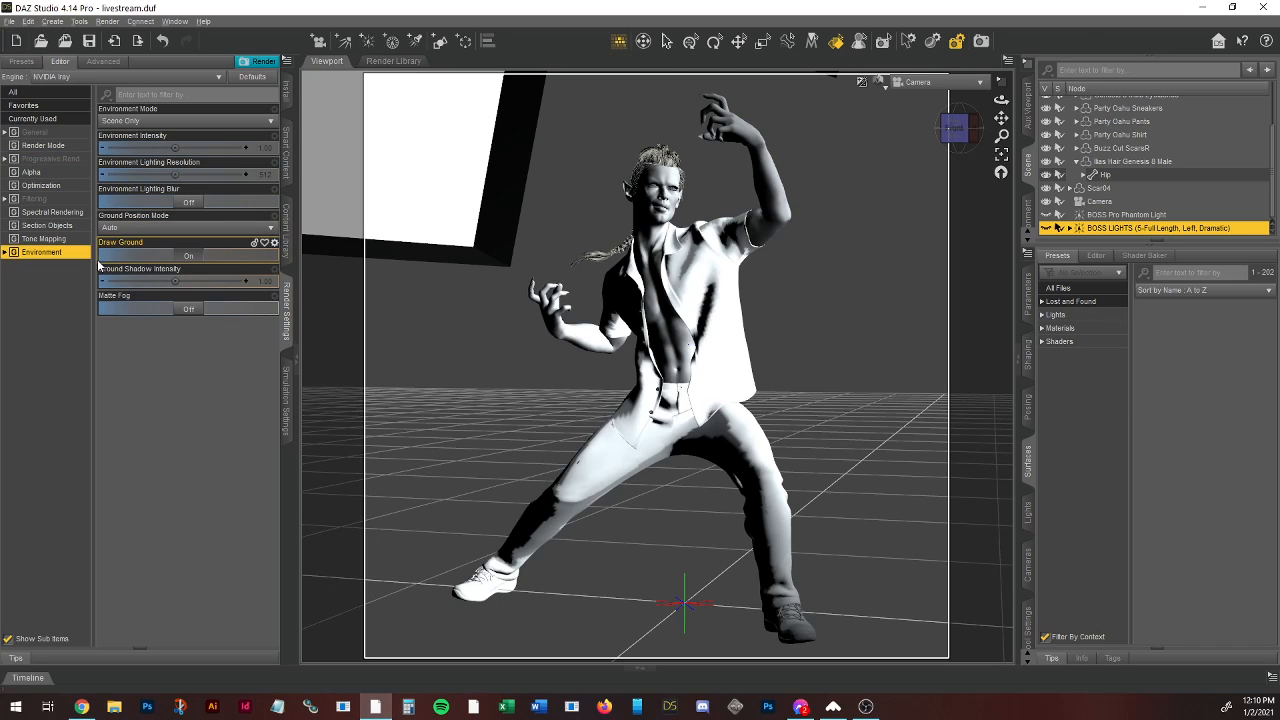
left_click(188, 256)
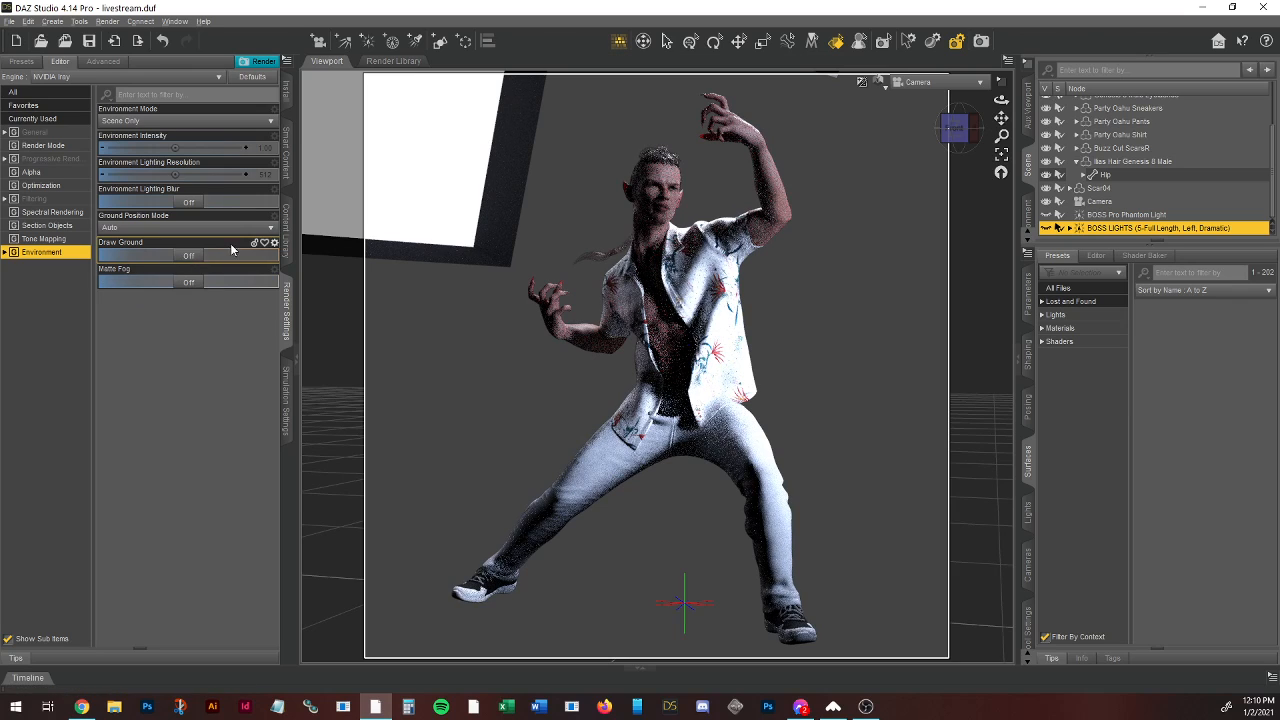
left_click(265, 173)
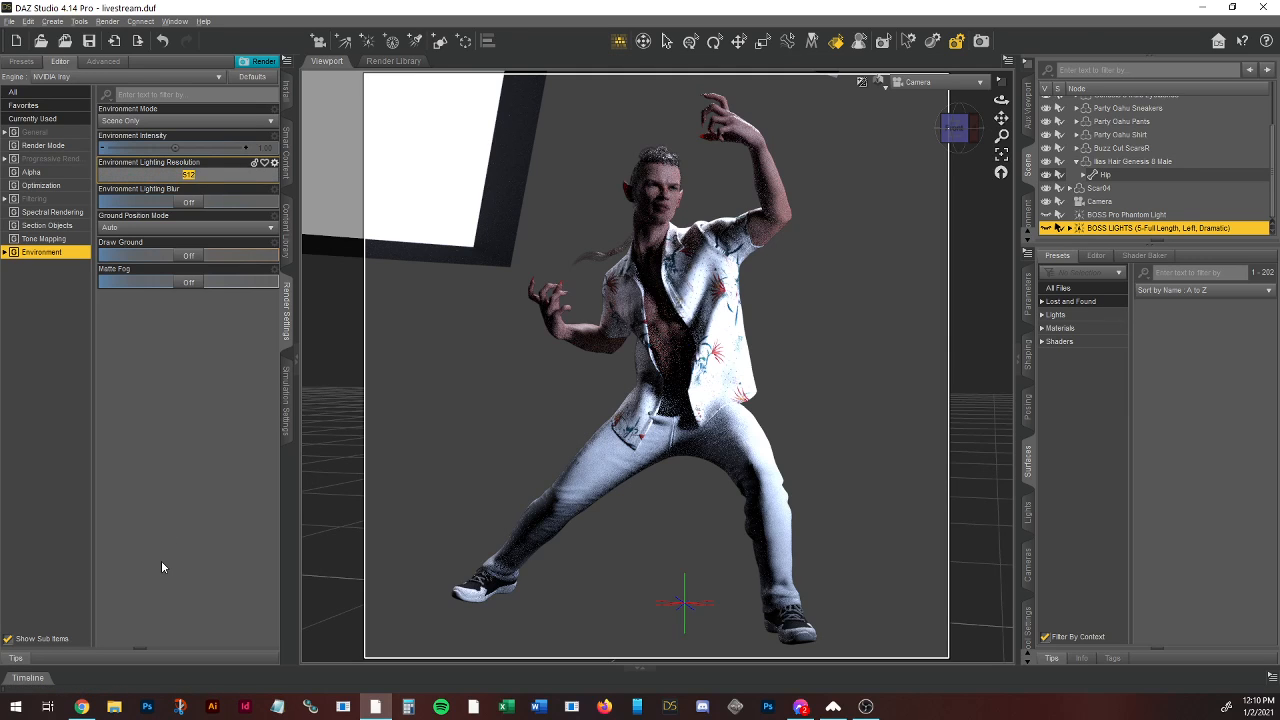
type("1200")
key("Return")
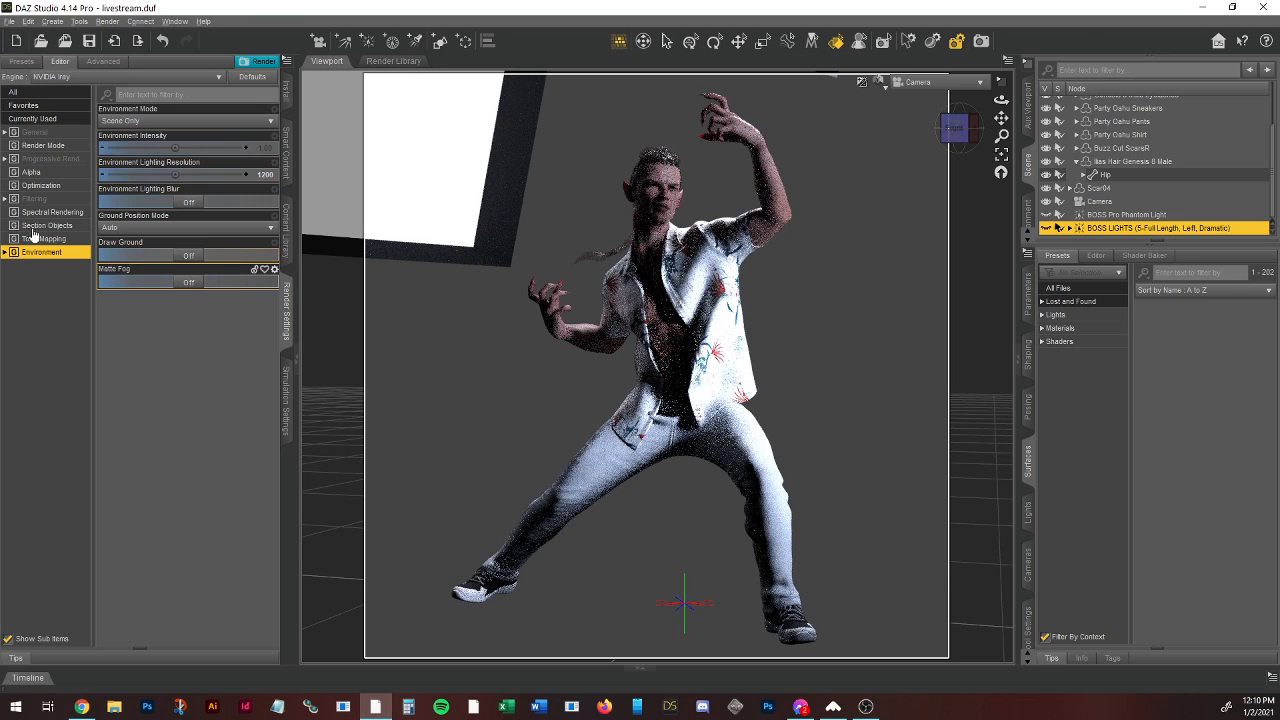
Step: Choose Direct To File as the render target in the general render settings
left_click(25, 136)
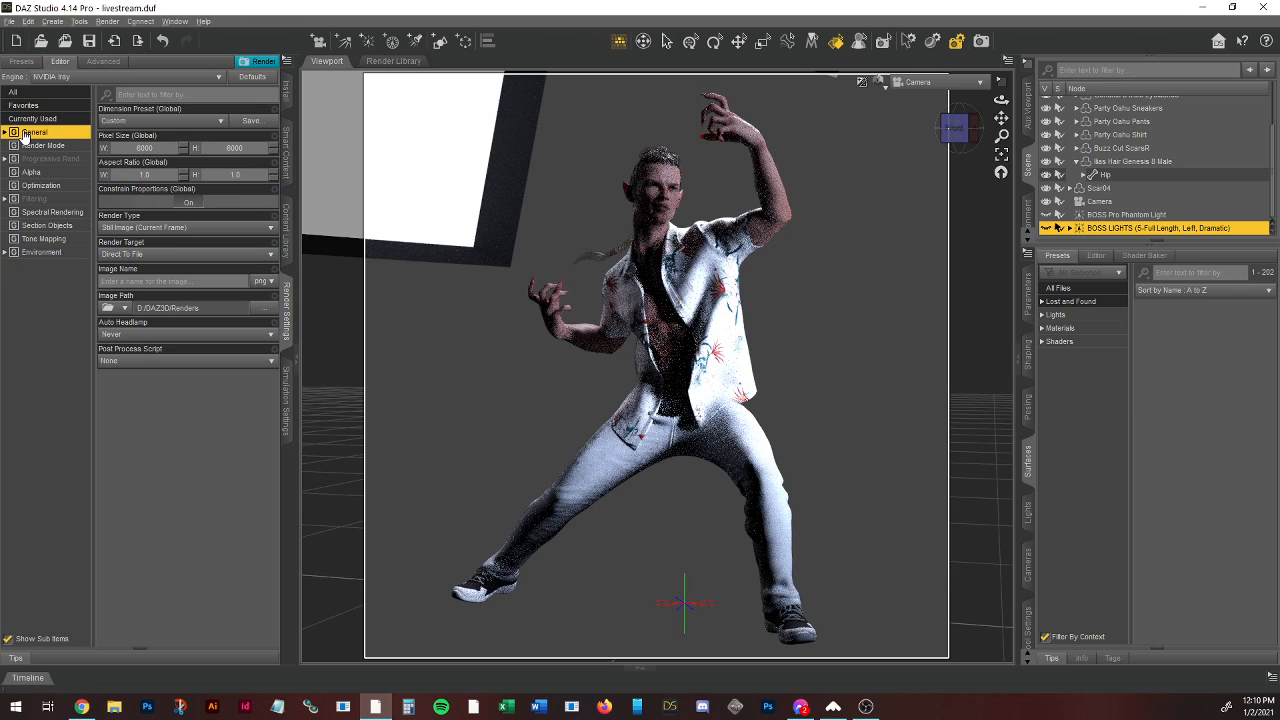
left_click(166, 257)
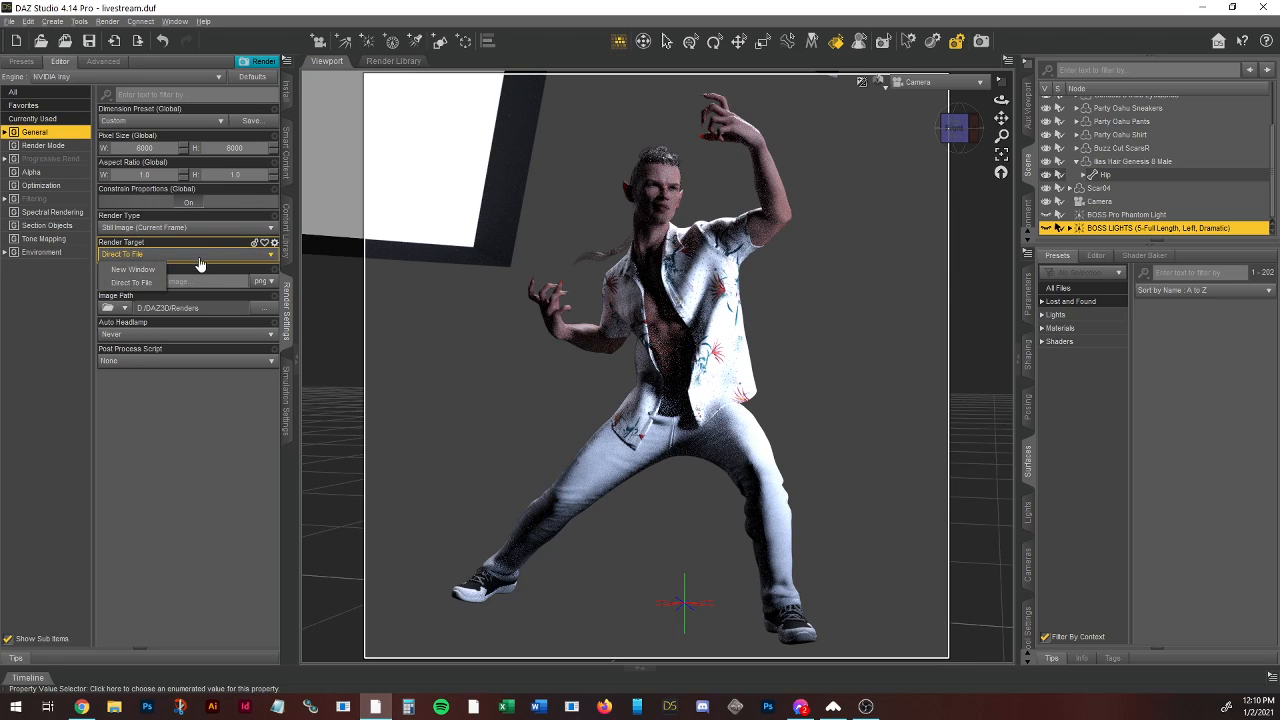
left_click(135, 282)
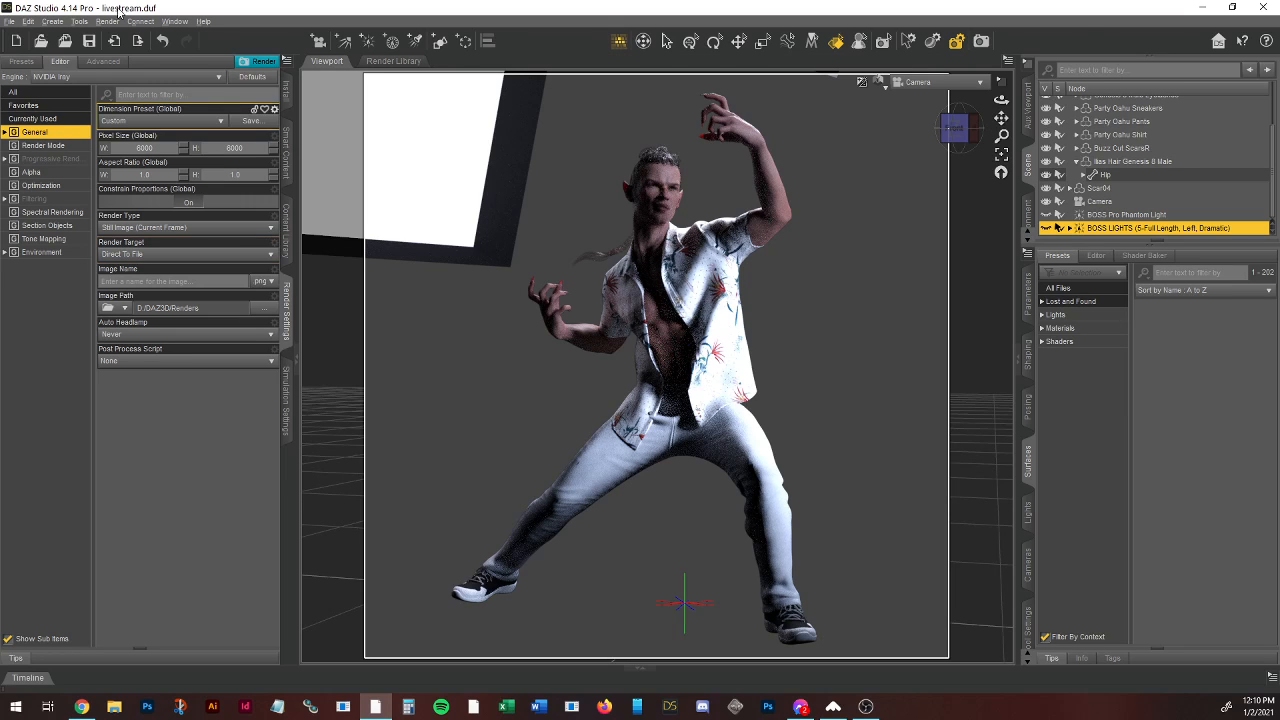
Step: Open ManFriday's Render Queue, review the queued scenes, and clear them all
left_click(107, 21)
left_click(108, 84)
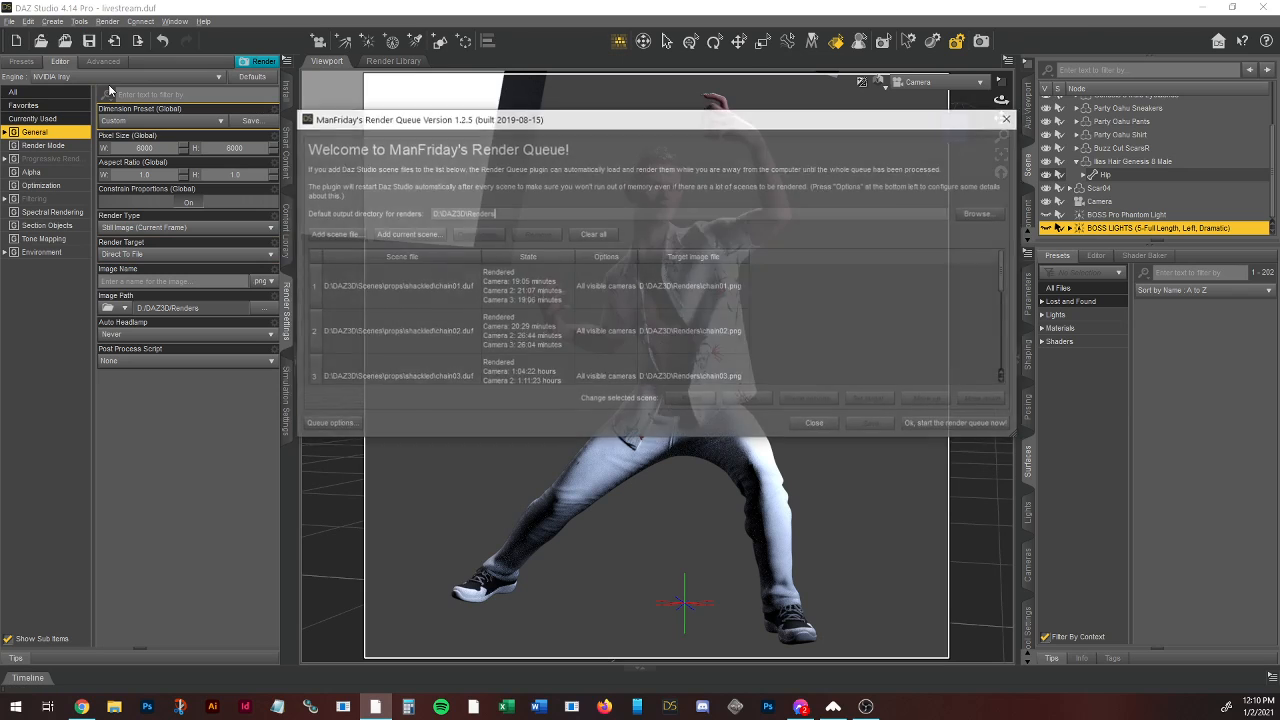
scroll(390, 330, "down", 5)
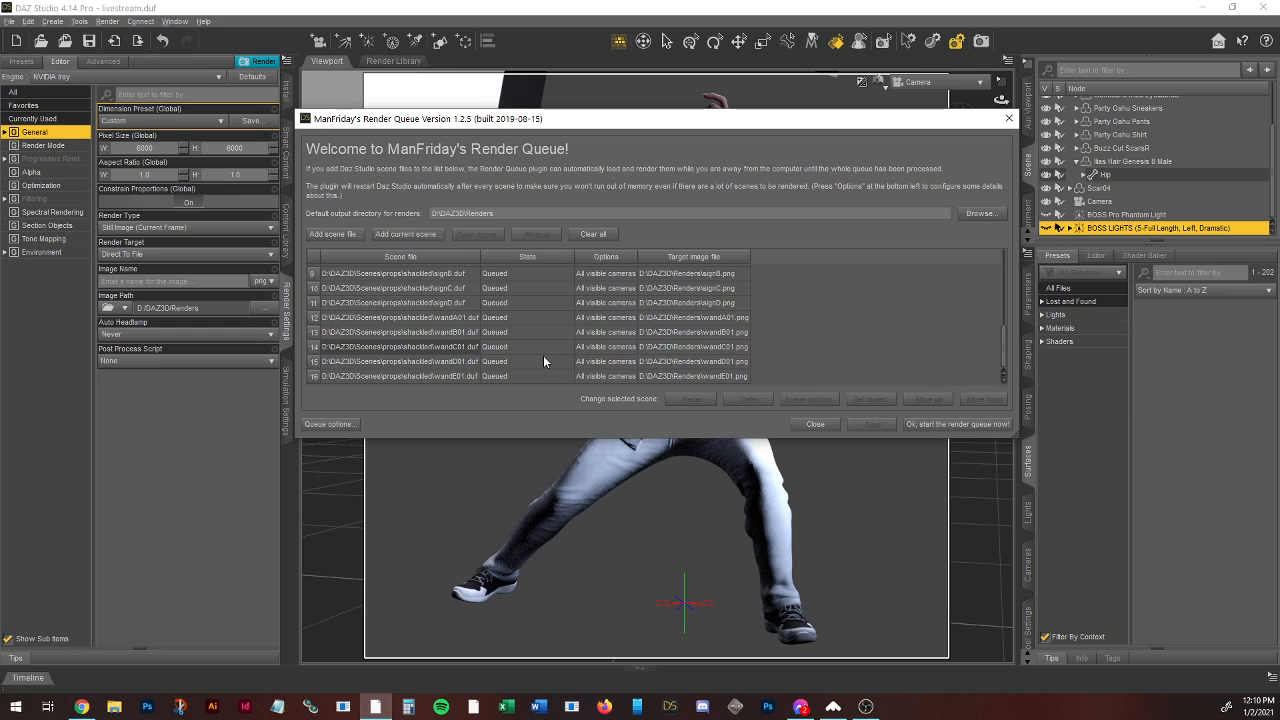
scroll(539, 345, "up", 5)
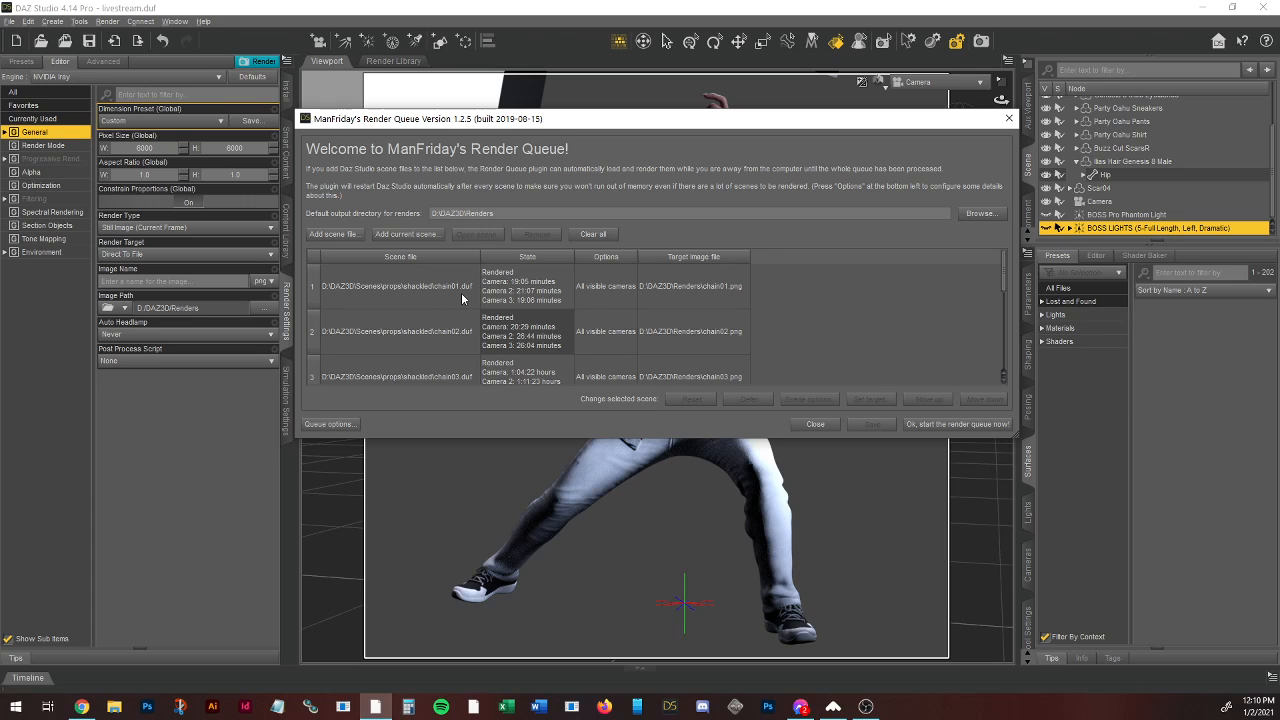
scroll(434, 309, "down", 5)
scroll(444, 345, "up", 1)
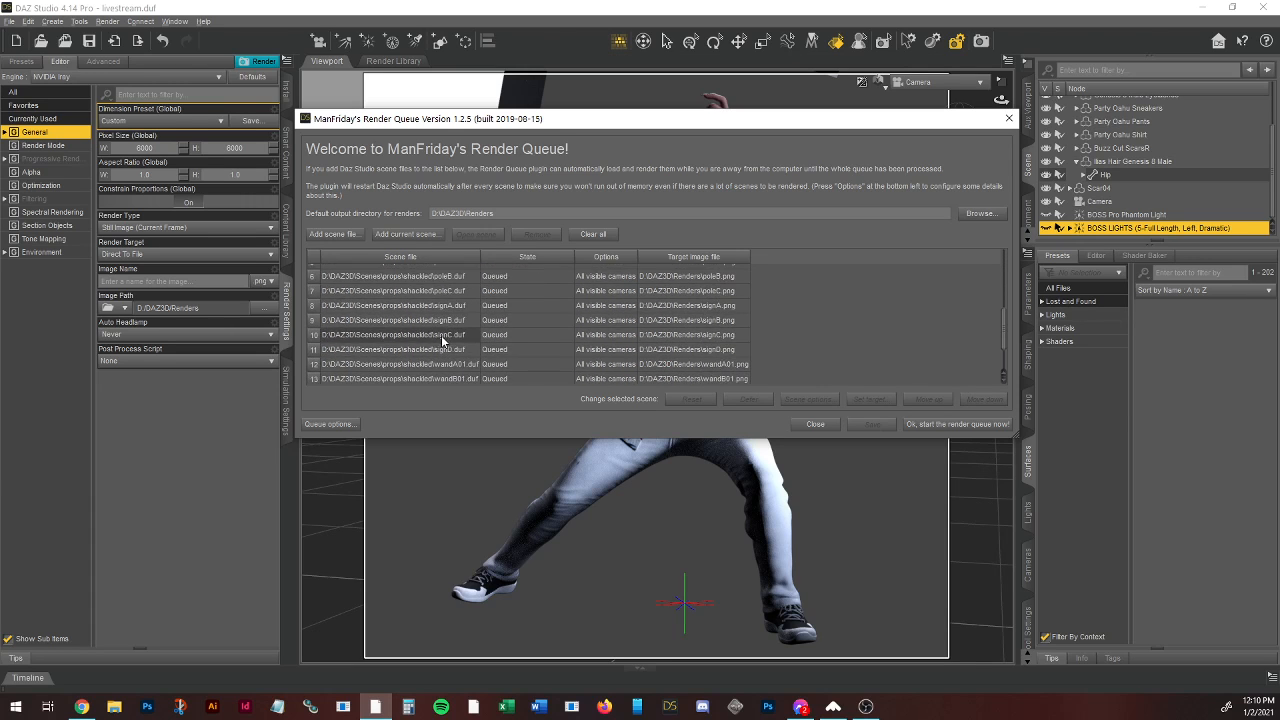
scroll(447, 360, "up", 1)
scroll(440, 340, "up", 2)
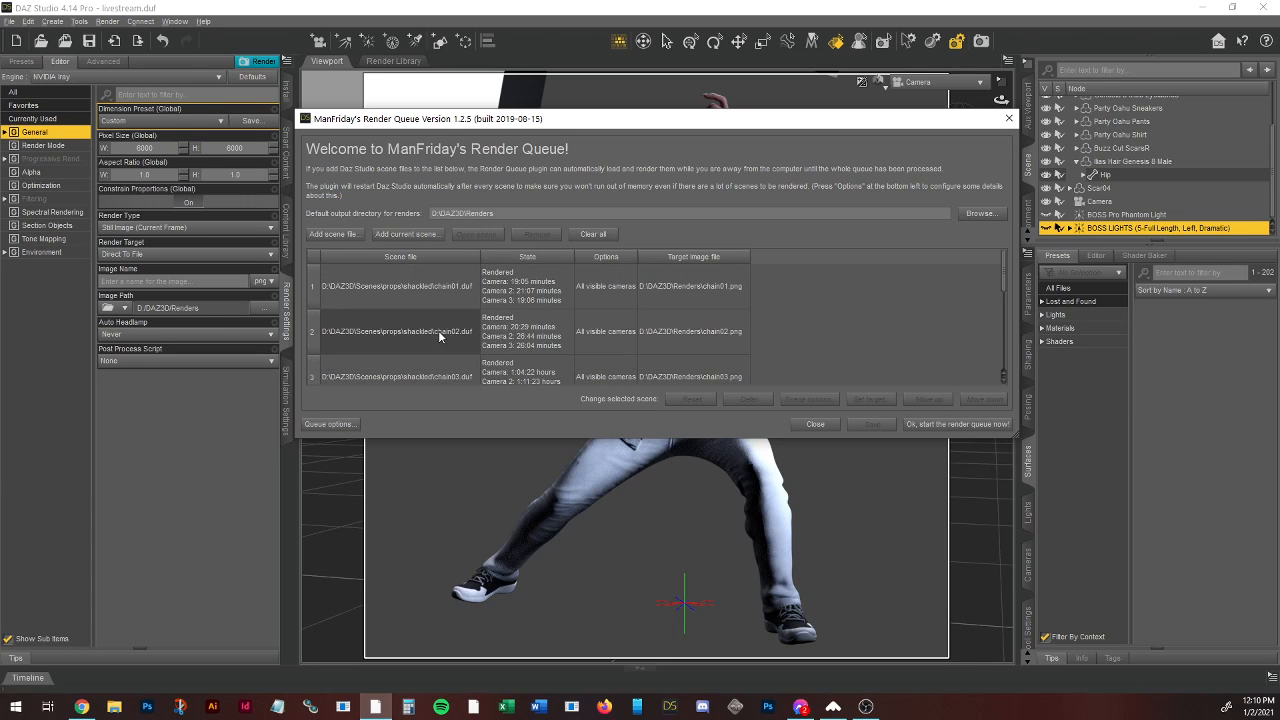
scroll(450, 310, "down", 5)
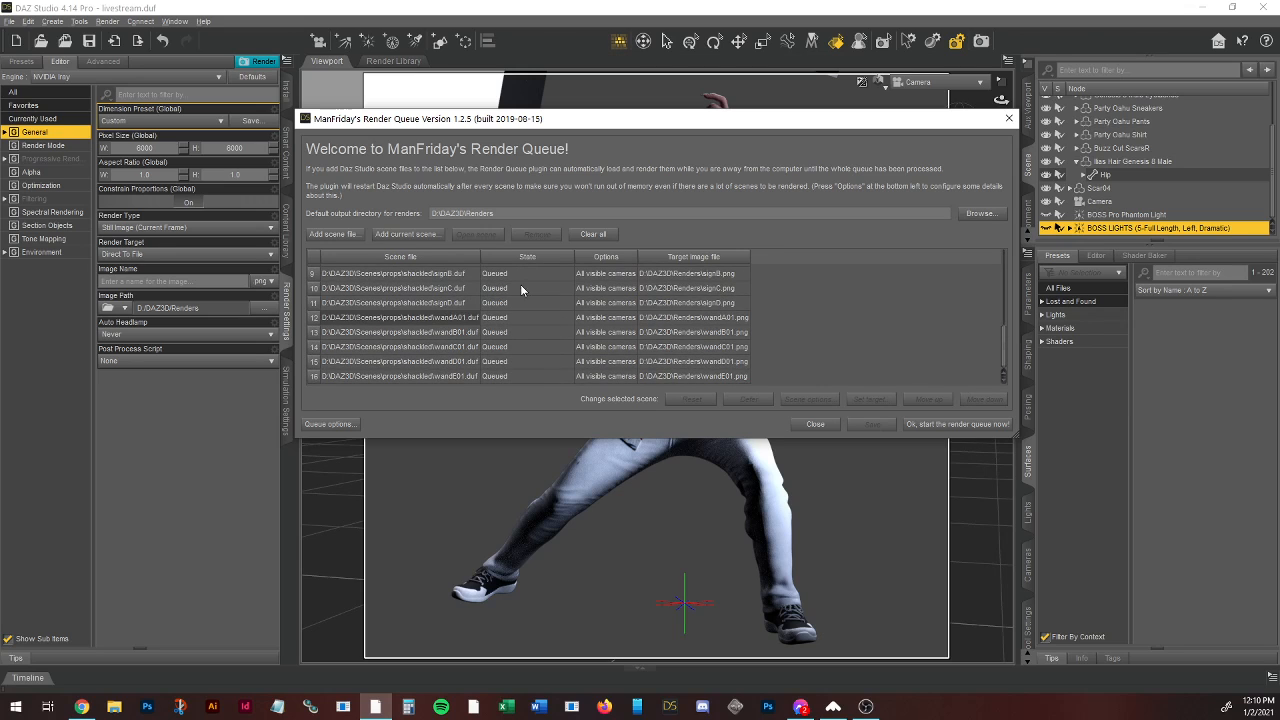
left_click(593, 233)
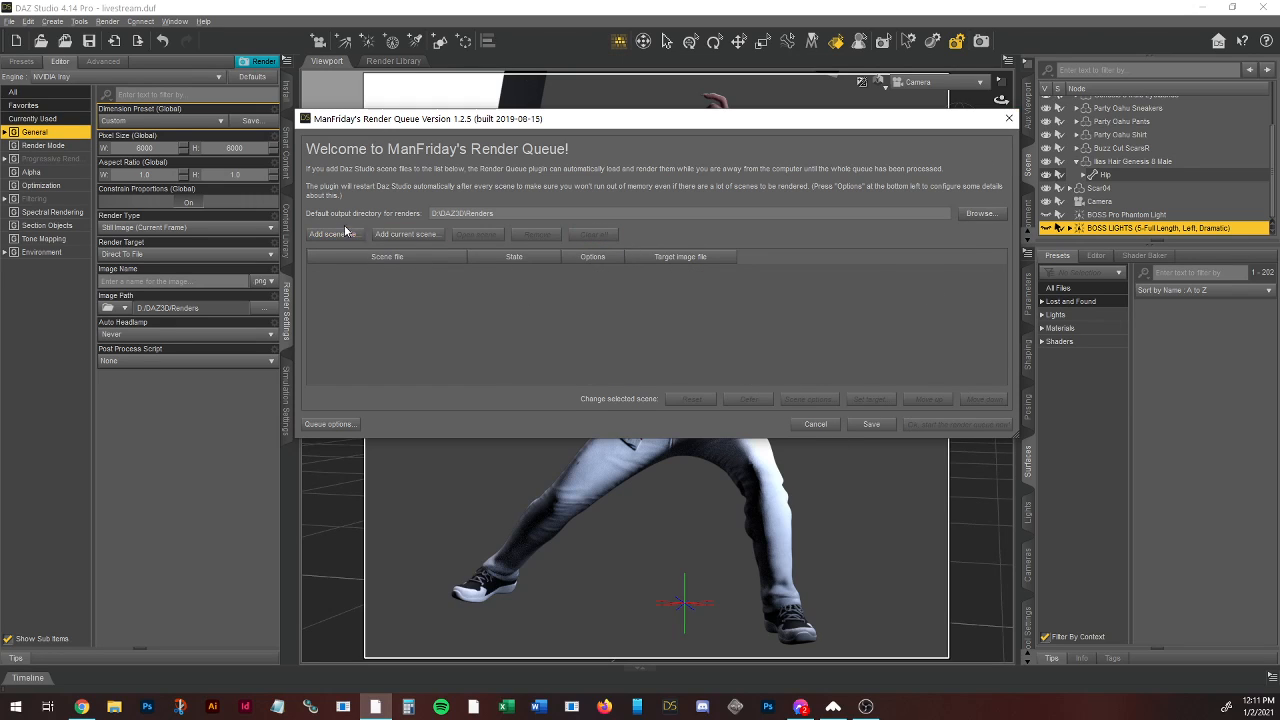
Step: Add the current scene to the render queue as a single view with the camera name appended, save the queue and close it
left_click(410, 234)
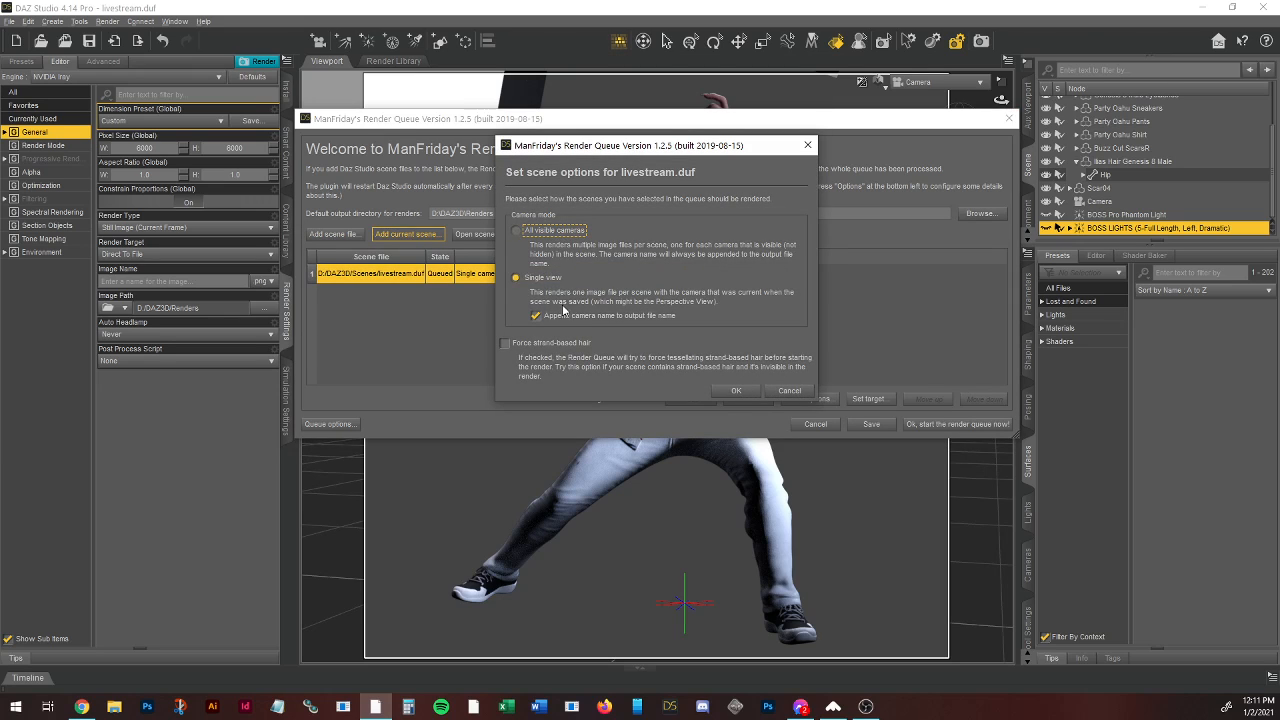
left_click(516, 277)
left_click(733, 391)
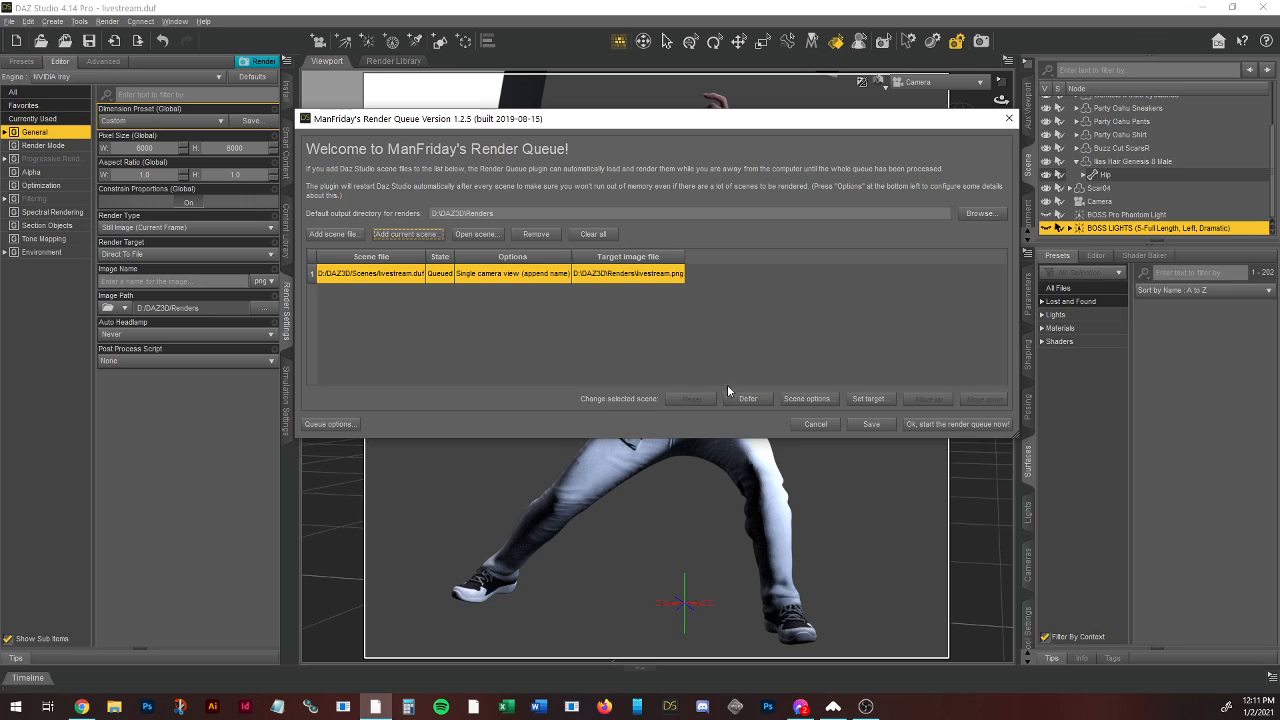
left_click(872, 424)
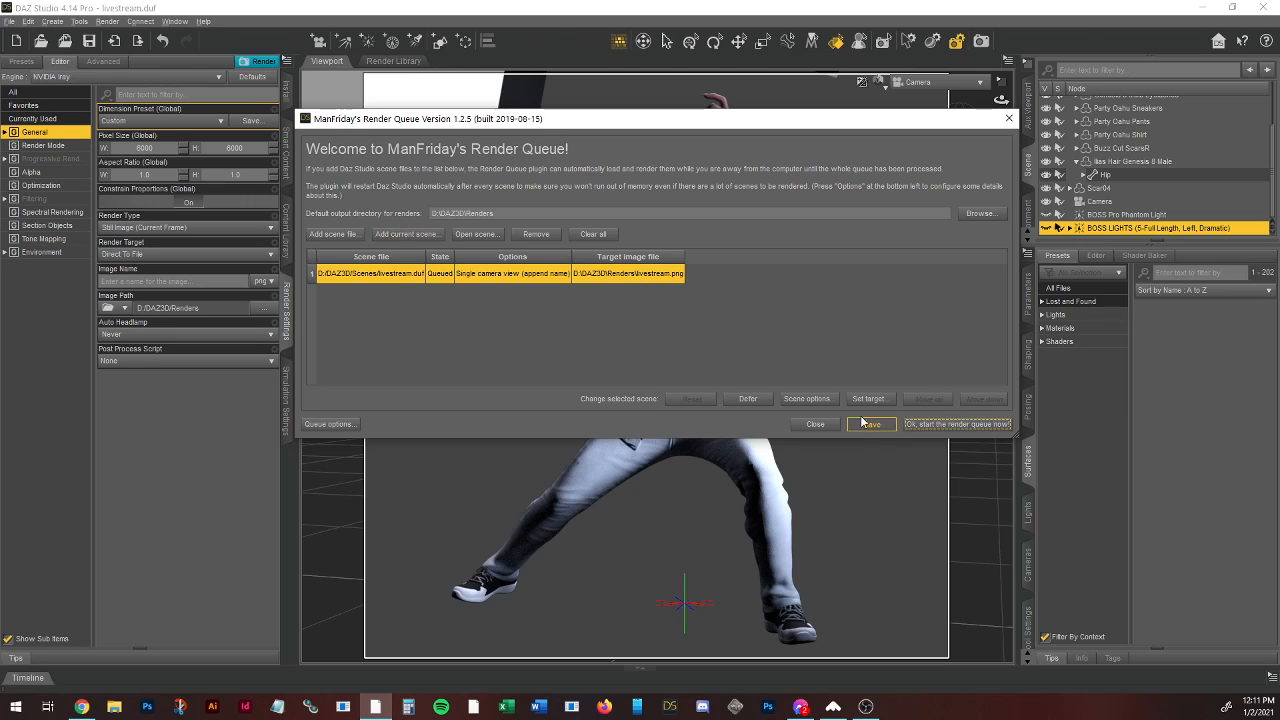
left_click(1007, 119)
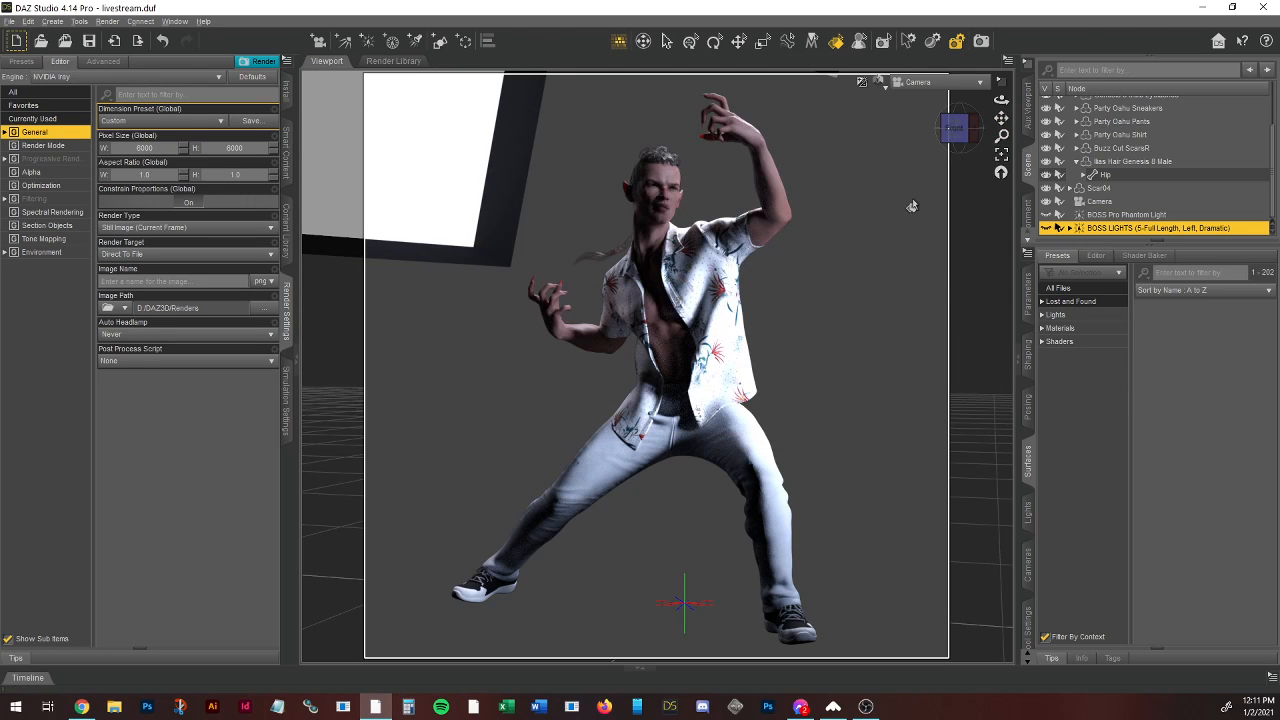
Step: Reopen ManFriday's Render Queue to check the saved scene entry, and close it again
left_click(107, 21)
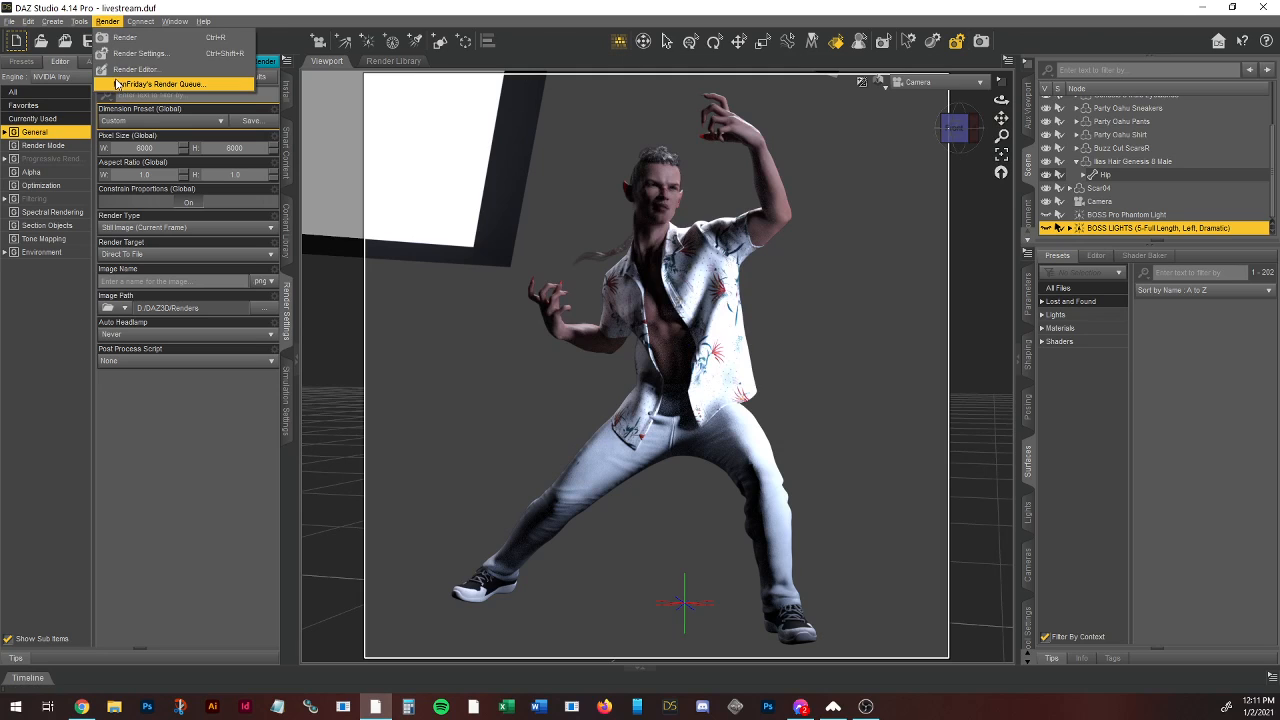
left_click(150, 84)
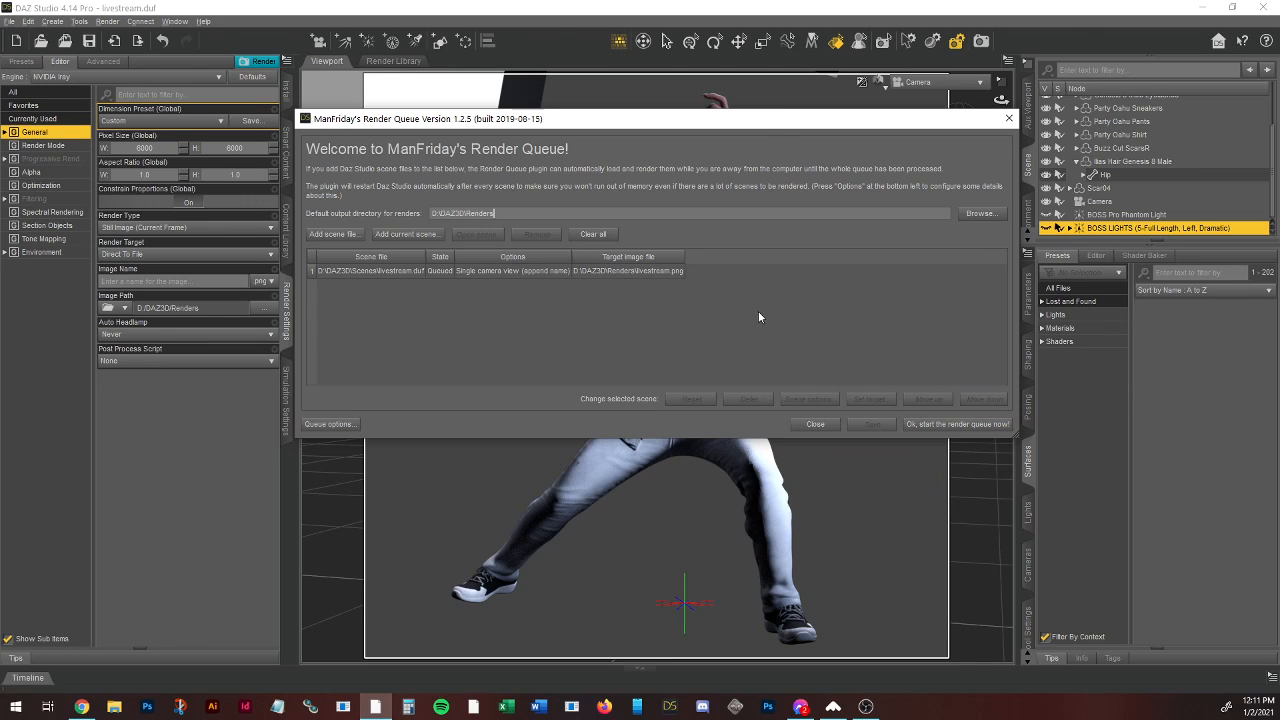
left_click(1008, 118)
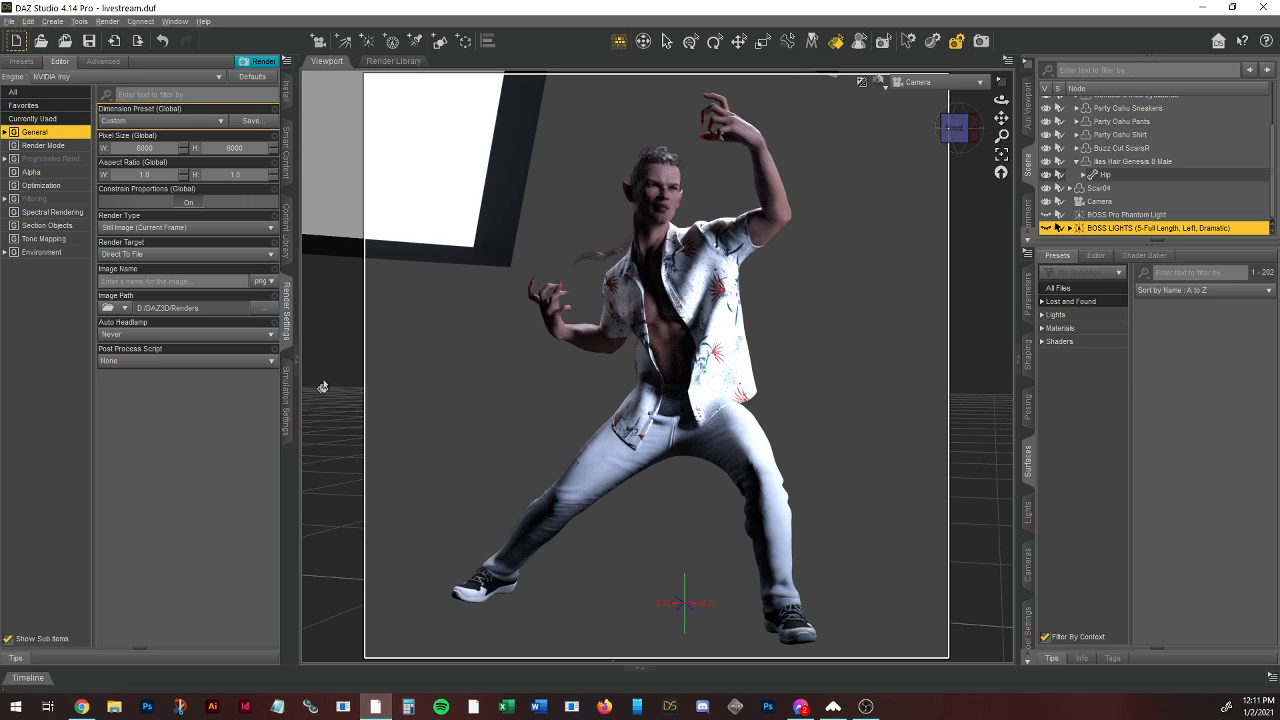